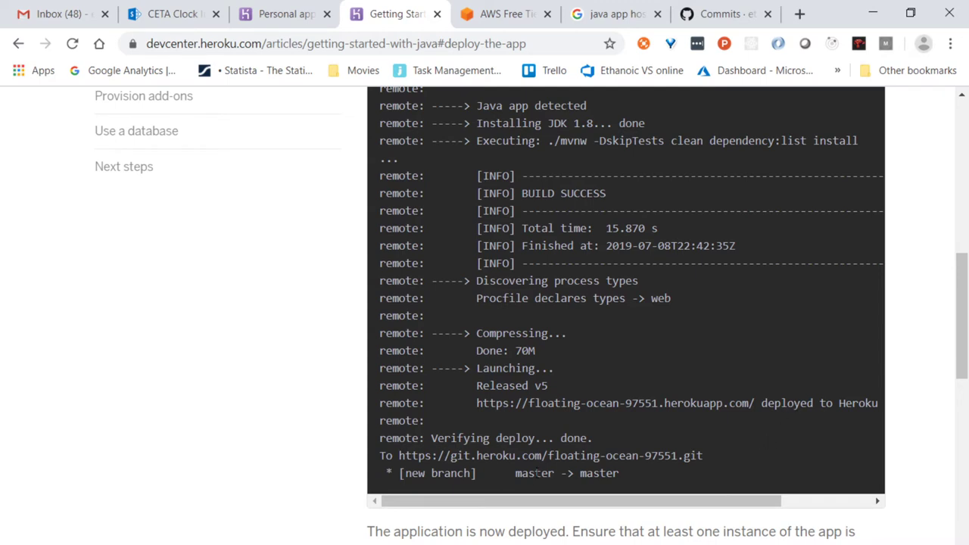
Step: Highlight the heroku ps:scale web=1 and heroku open commands in the Java deploy guide
scroll(437, 460, "down", 4)
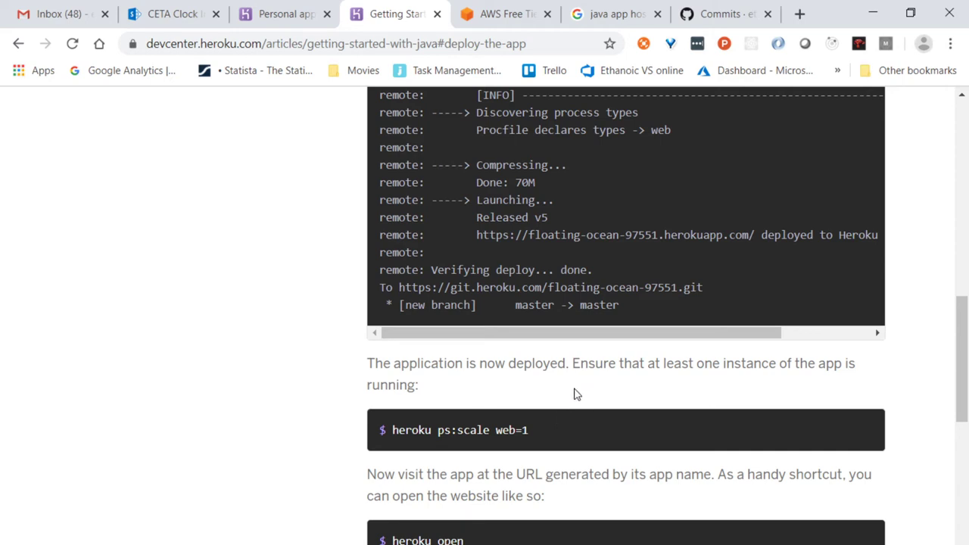
left_click_drag(537, 434, 398, 431)
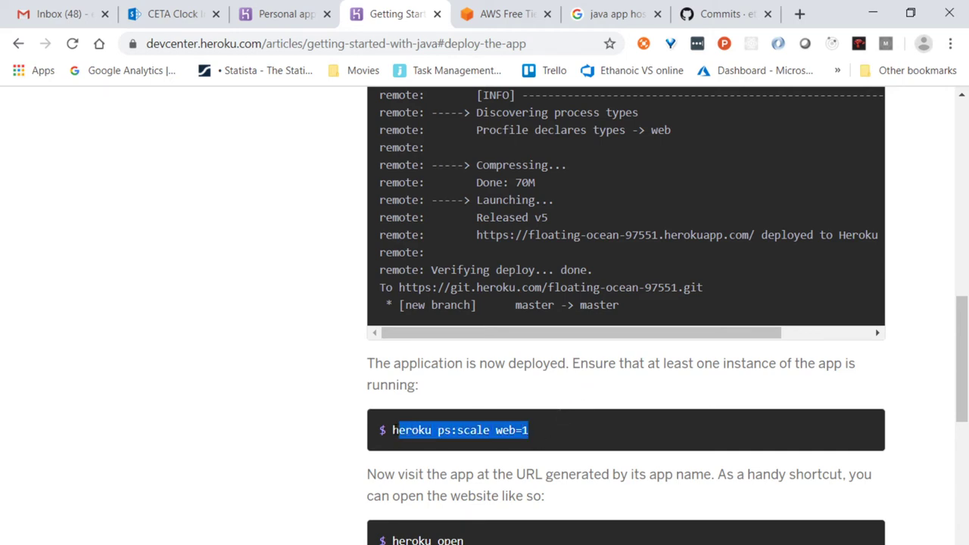
double_click(447, 431)
double_click(506, 431)
scroll(542, 433, "down", 1)
left_click_drag(495, 346, 528, 346)
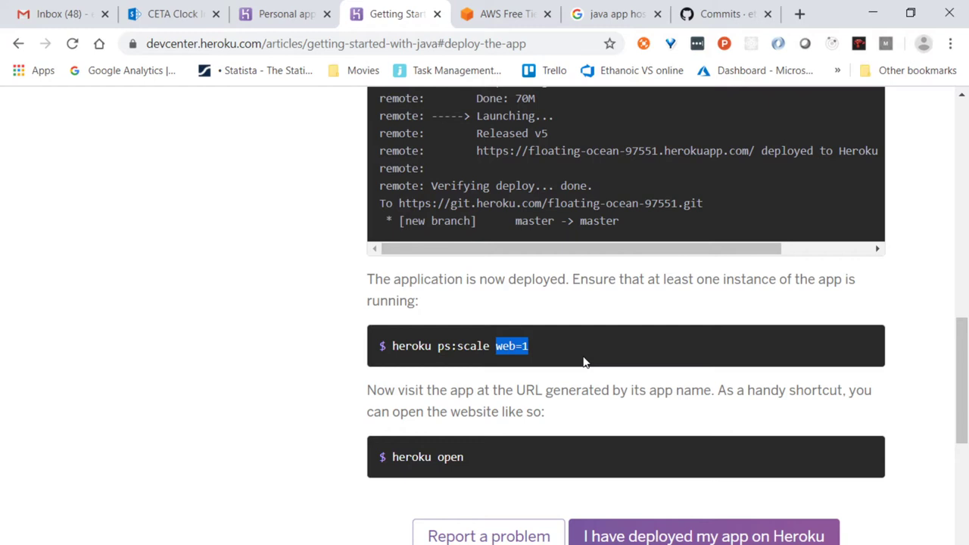
scroll(584, 362, "down", 1)
left_click_drag(469, 373, 392, 374)
left_click_drag(480, 372, 438, 373)
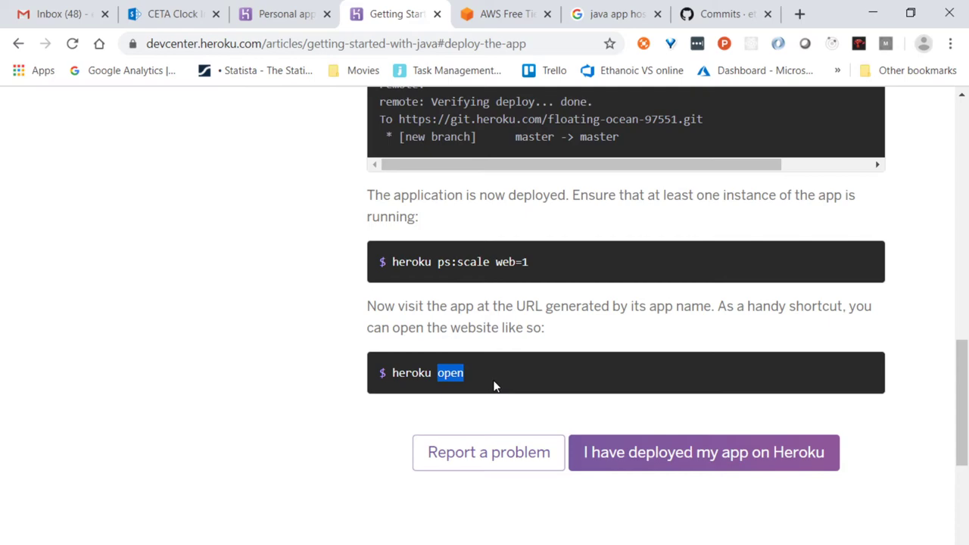
Step: Scroll back through the deploy section to review the heroku create command
scroll(583, 372, "up", 13)
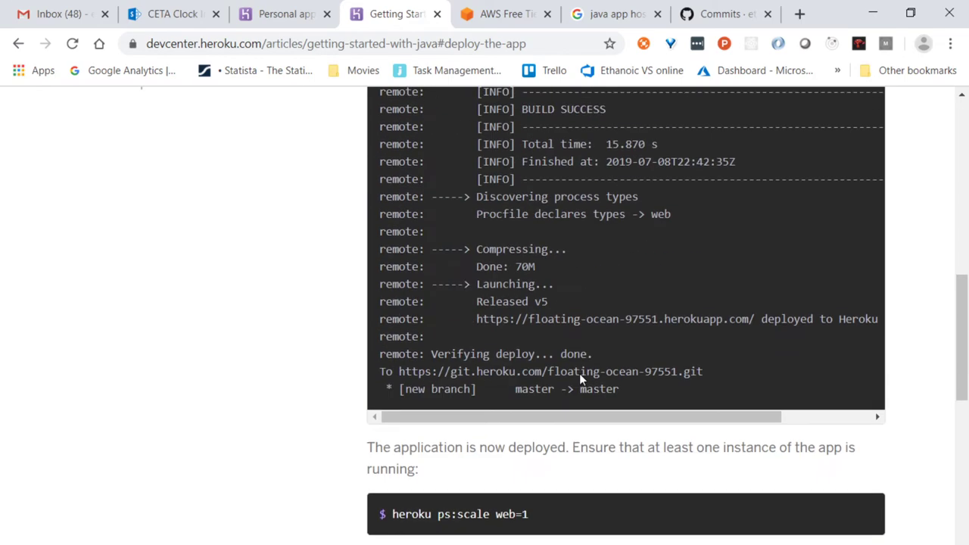
scroll(594, 364, "down", 2)
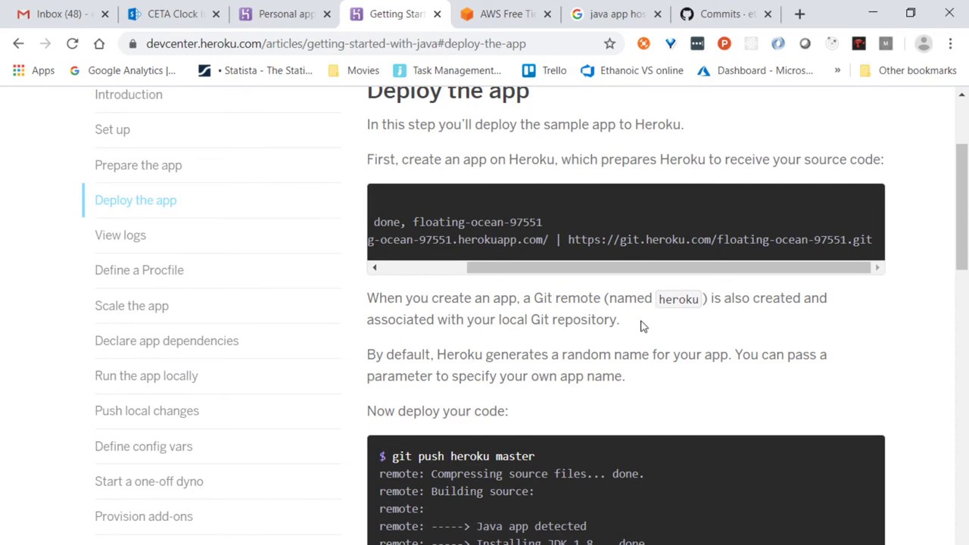
scroll(641, 325, "down", 2)
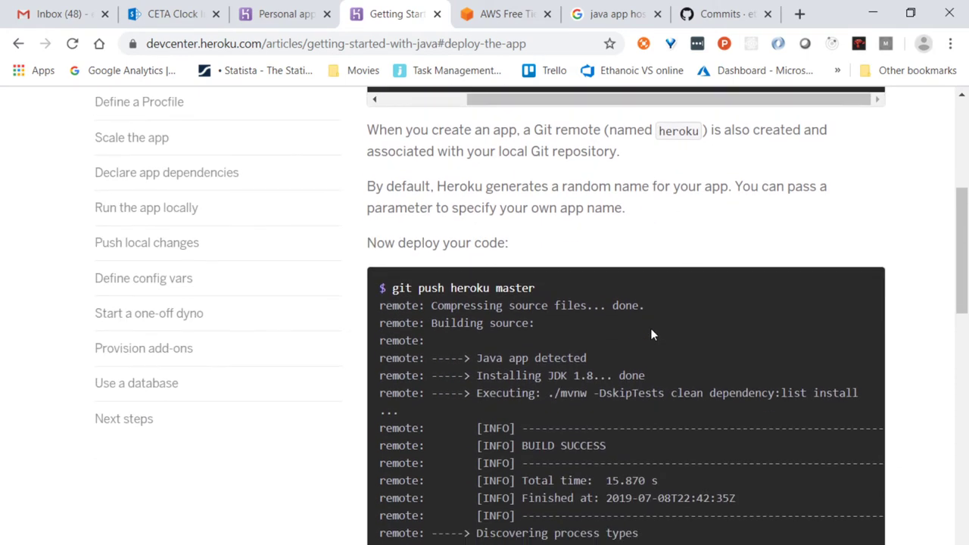
scroll(650, 334, "up", 1)
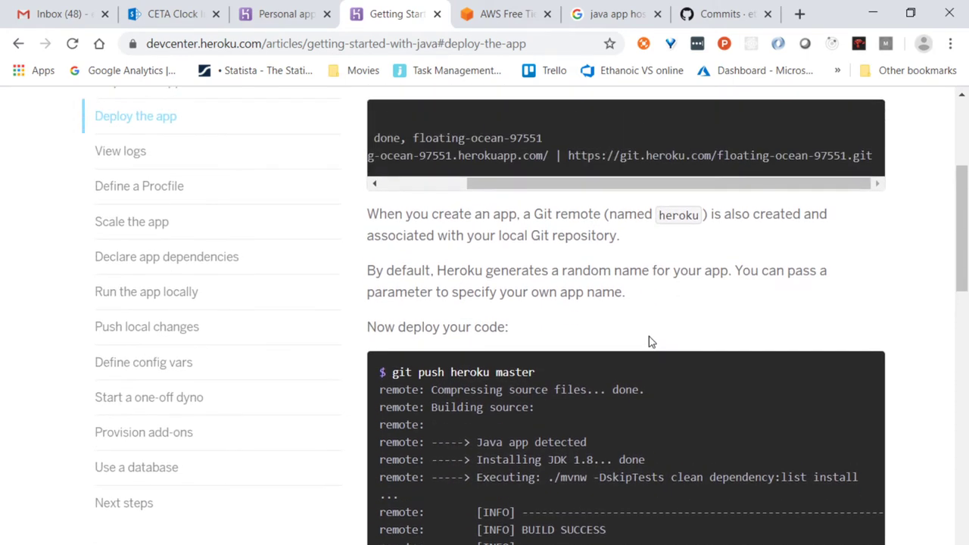
scroll(649, 341, "up", 2)
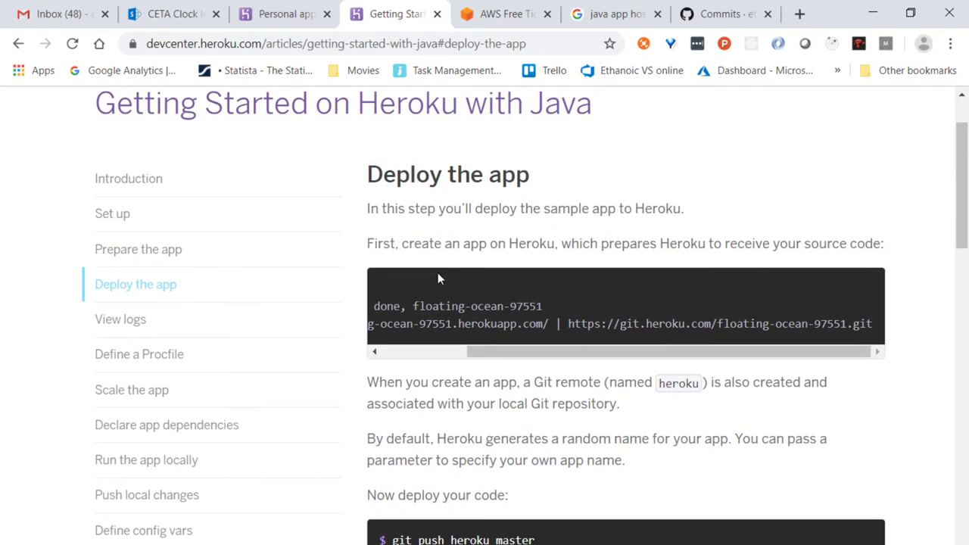
left_click(432, 352)
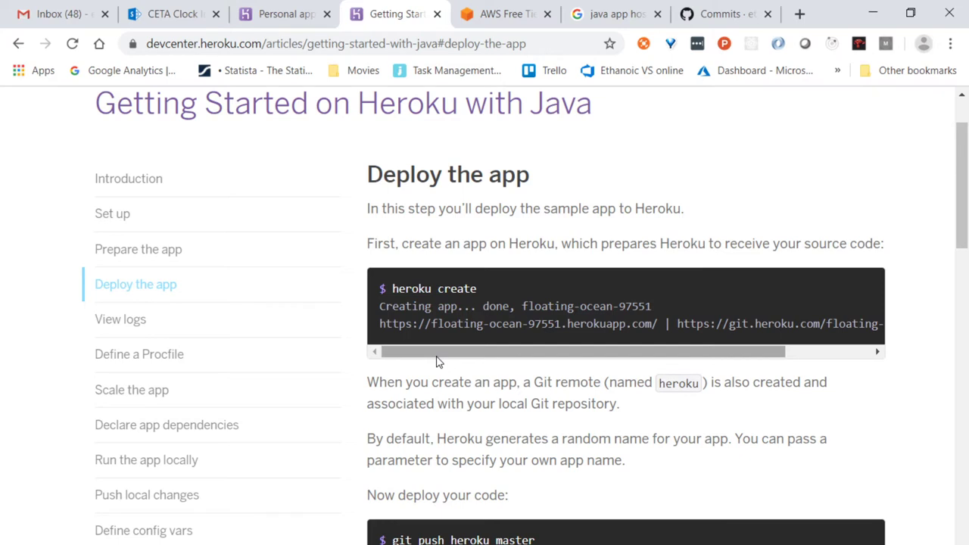
scroll(437, 362, "up", 1)
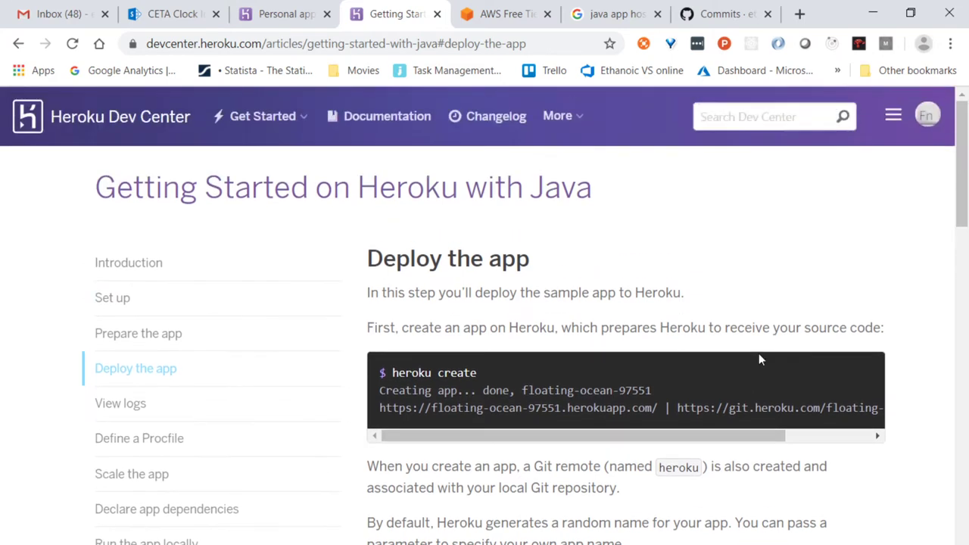
scroll(759, 365, "down", 3)
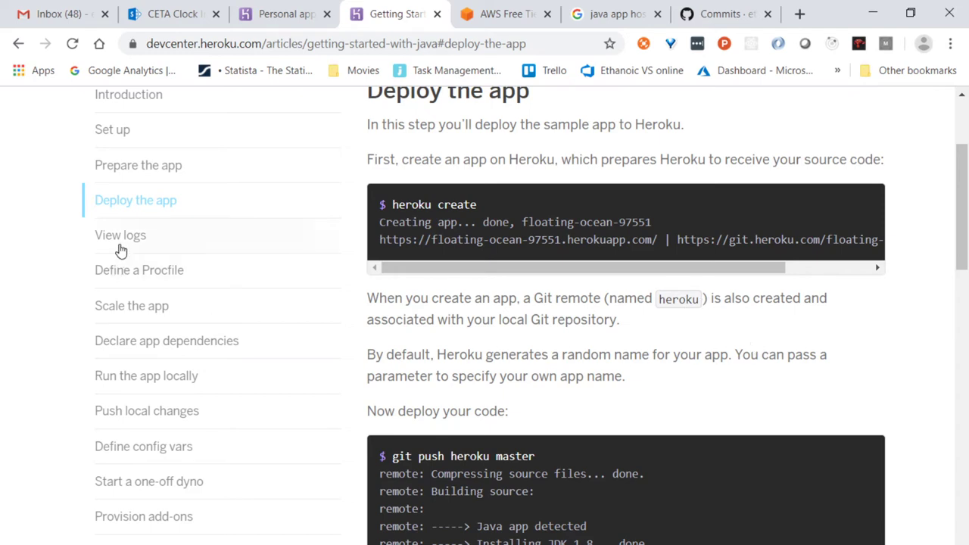
scroll(424, 350, "down", 1)
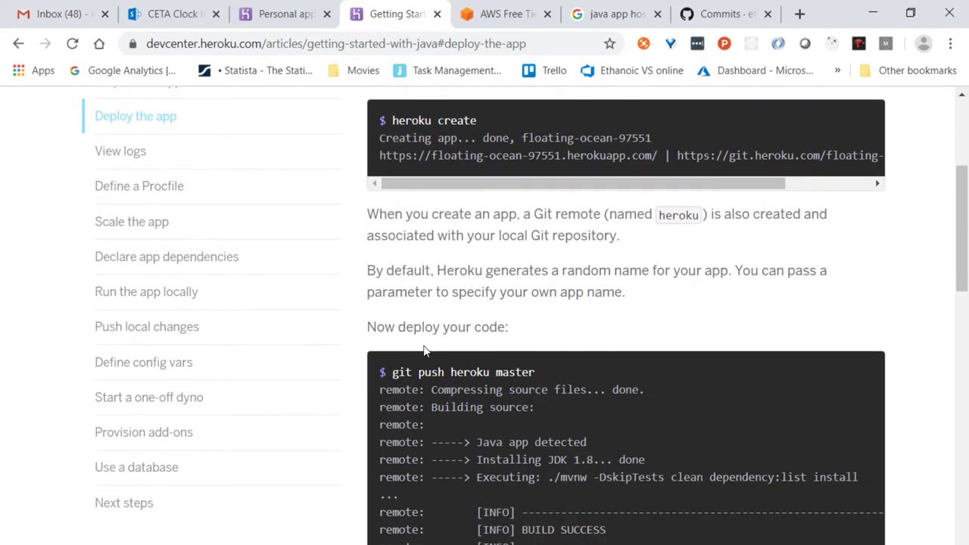
scroll(424, 350, "down", 1)
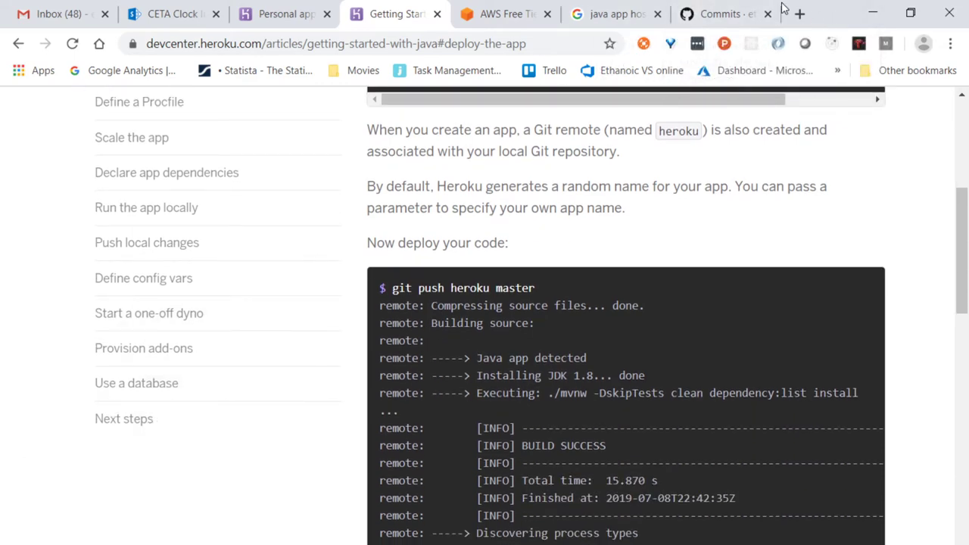
Step: Check the AWS free tier and Personal apps tabs, then return to the Java tutorial
left_click(479, 9)
left_click(324, 10)
left_click(413, 12)
Step: Open Dev Center's general Getting Started page from the page footer
scroll(712, 357, "down", 5)
scroll(716, 358, "down", 5)
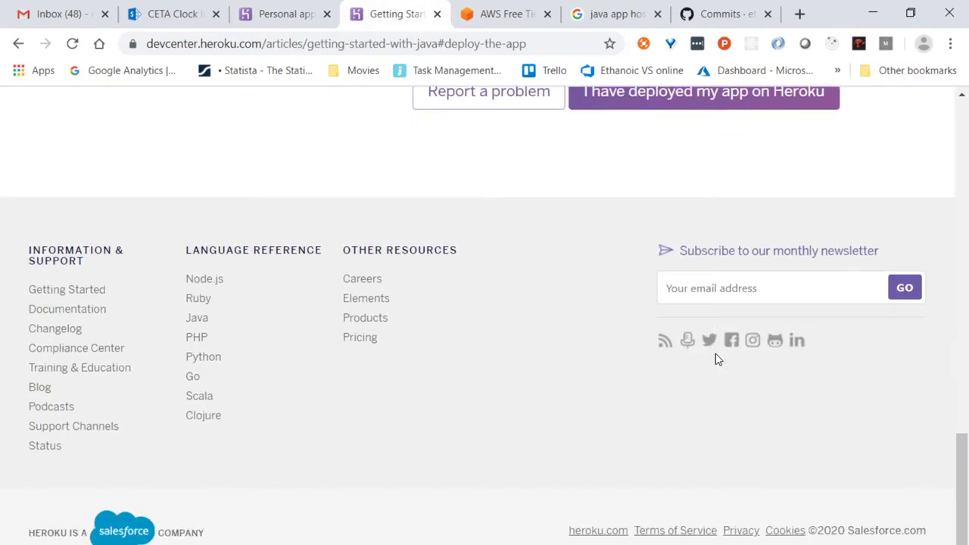
left_click(78, 293)
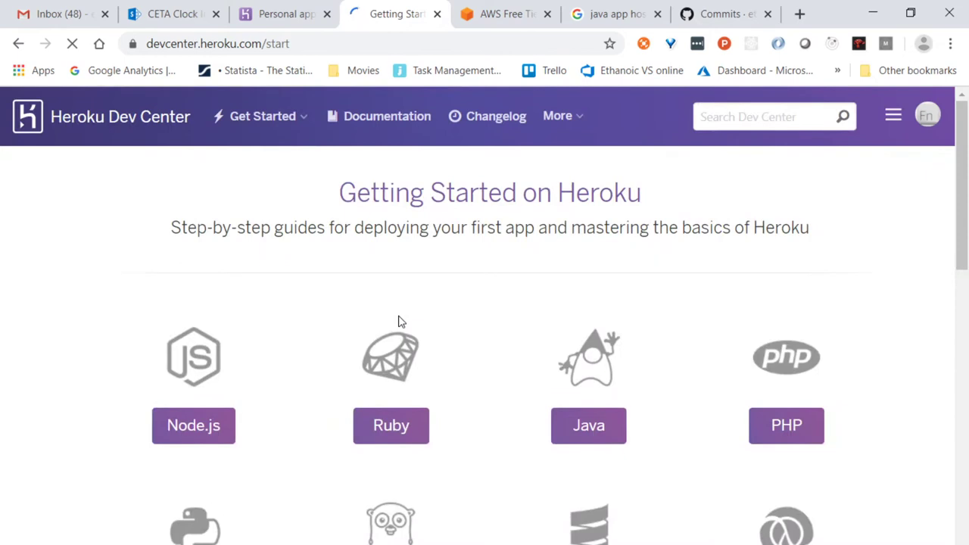
Step: Open the Java getting started tutorial and go through its Deploy the app step to View logs
scroll(400, 321, "down", 3)
left_click(590, 177)
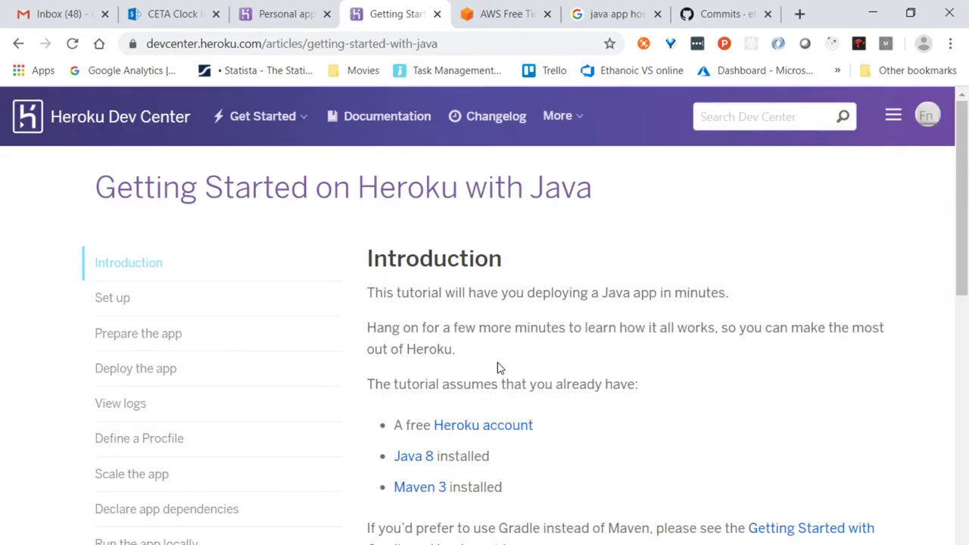
scroll(500, 368, "down", 1)
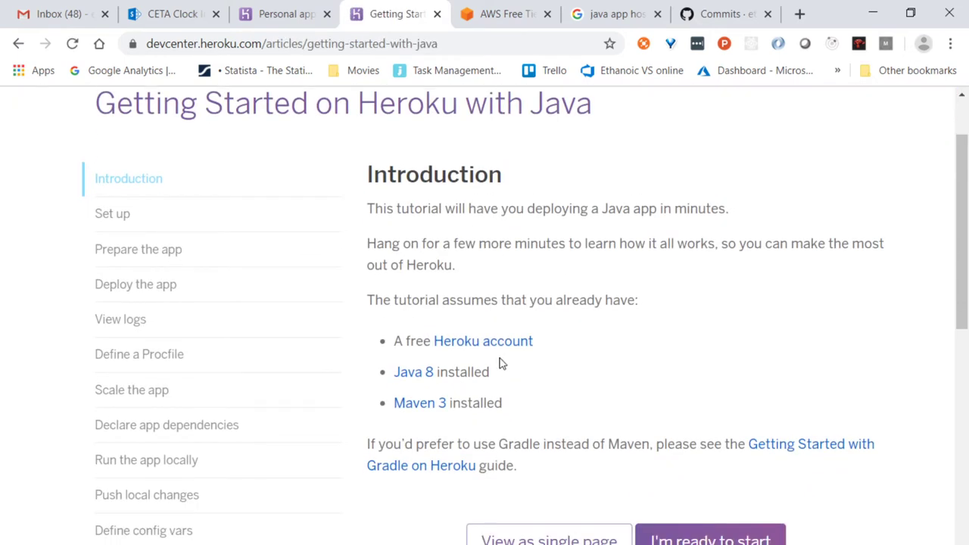
scroll(500, 365, "down", 3)
scroll(231, 256, "up", 3)
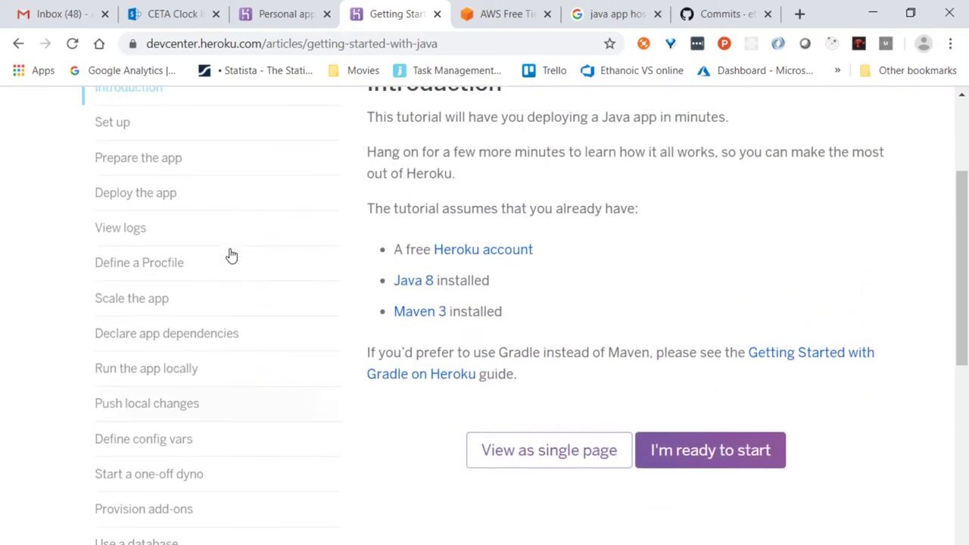
left_click(149, 297)
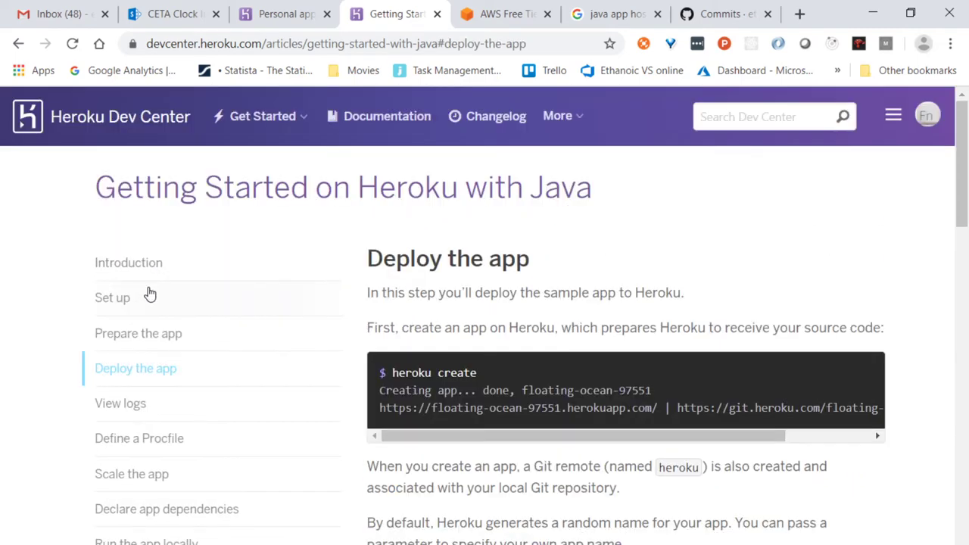
scroll(255, 372, "down", 5)
scroll(257, 374, "down", 8)
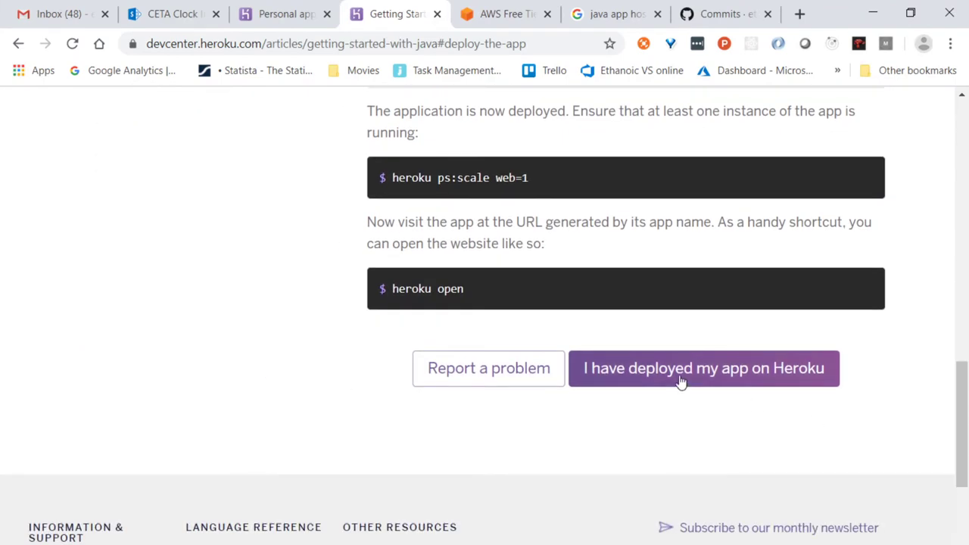
left_click(681, 383)
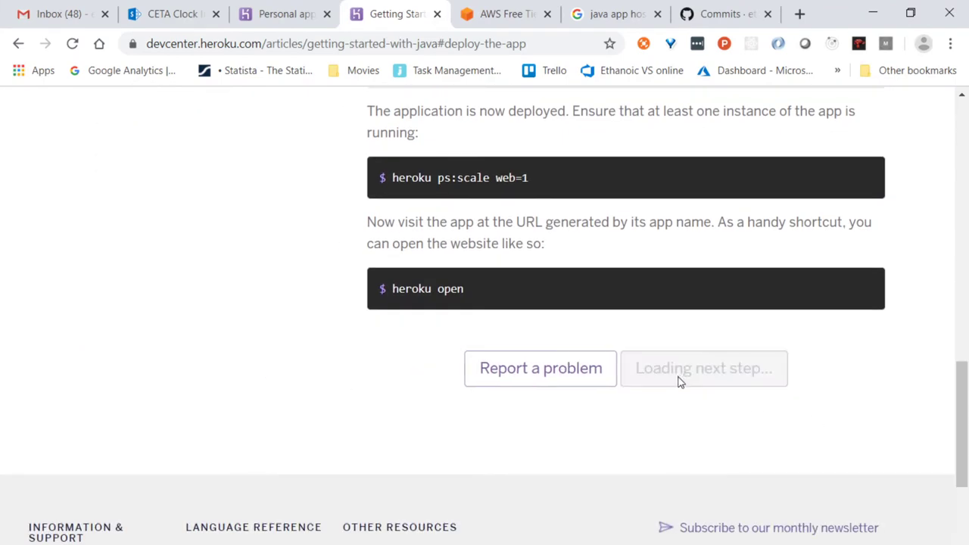
Step: Go back to Deploy the app, then browse the Next steps and Prepare the app sections
left_click(19, 43)
scroll(243, 341, "down", 1)
scroll(243, 340, "down", 1)
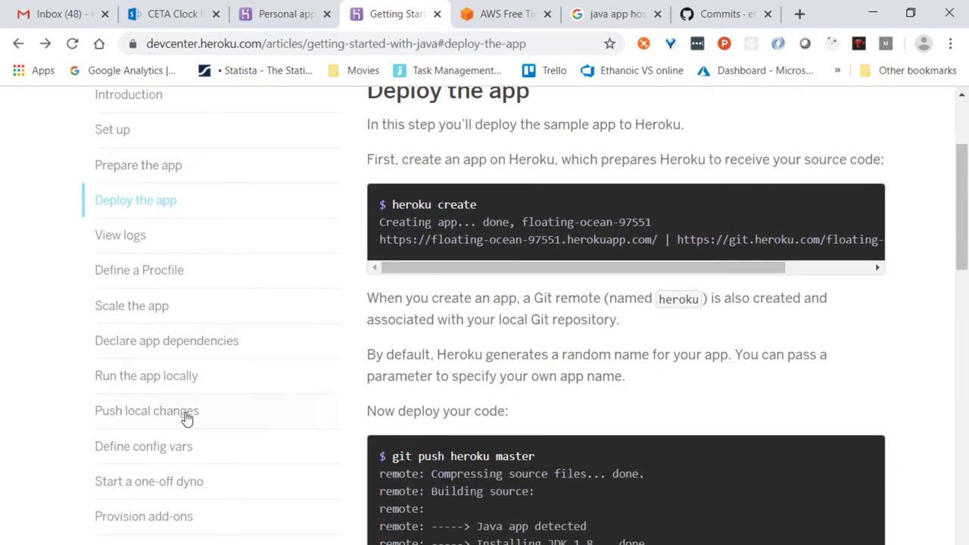
scroll(231, 480, "down", 3)
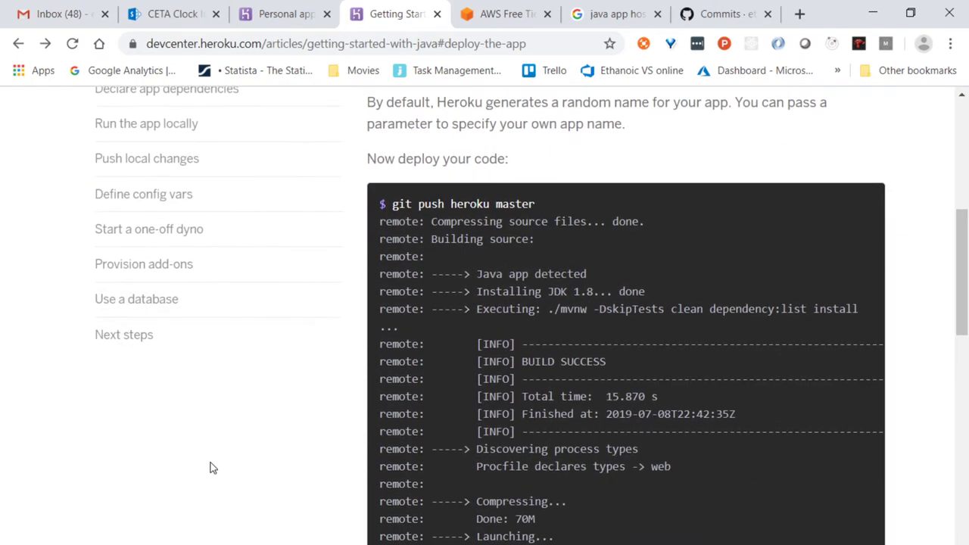
left_click(124, 335)
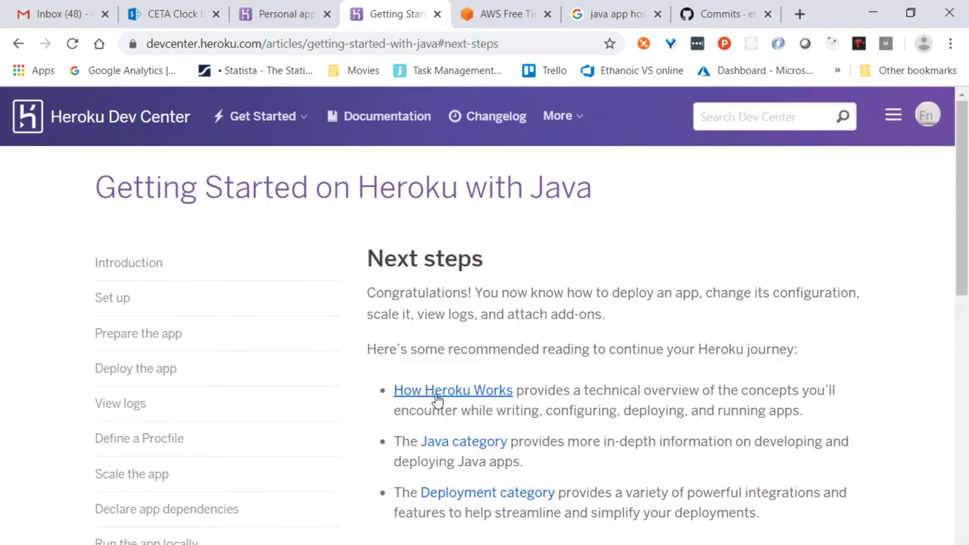
scroll(479, 453, "down", 2)
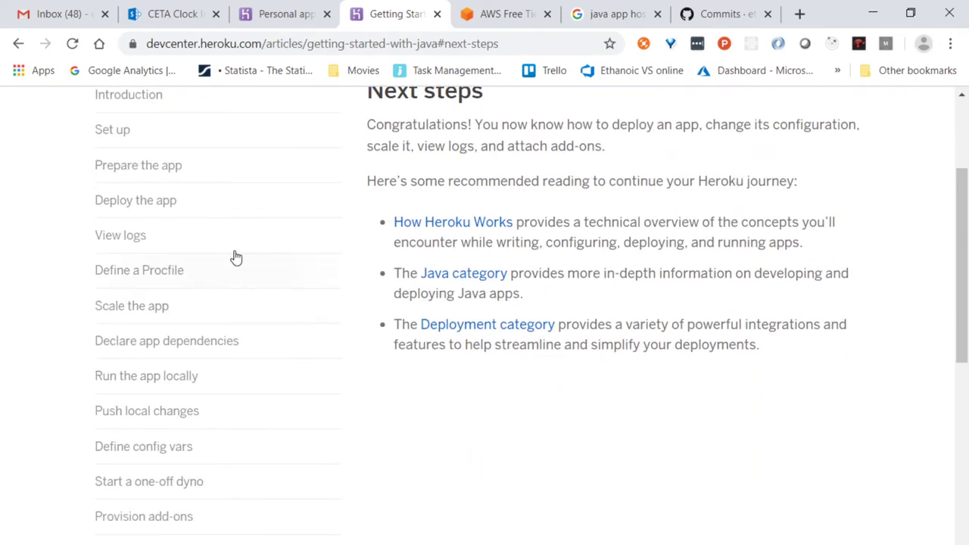
left_click(175, 168)
Step: Return to the Deploy the app step, then switch to the Eclipse terminal
scroll(598, 406, "down", 5)
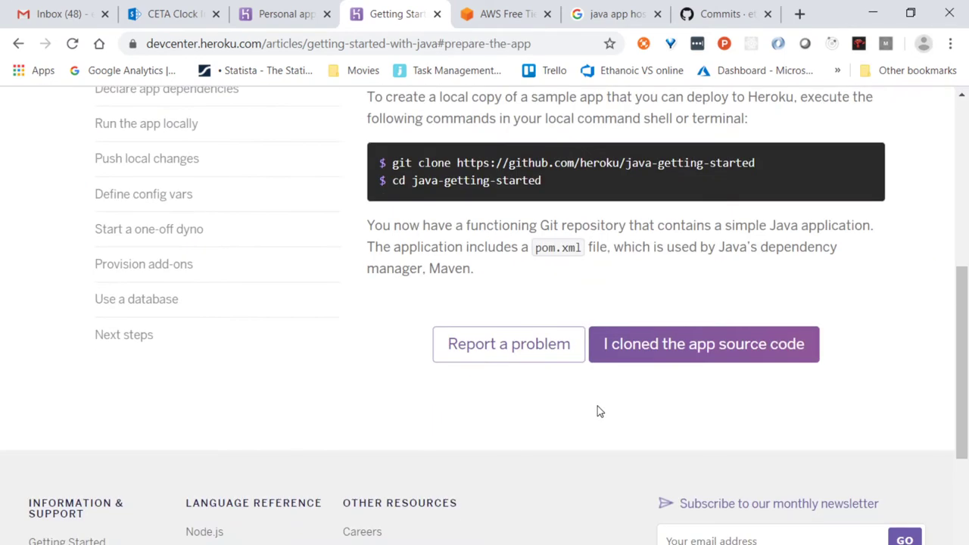
scroll(557, 377, "up", 2)
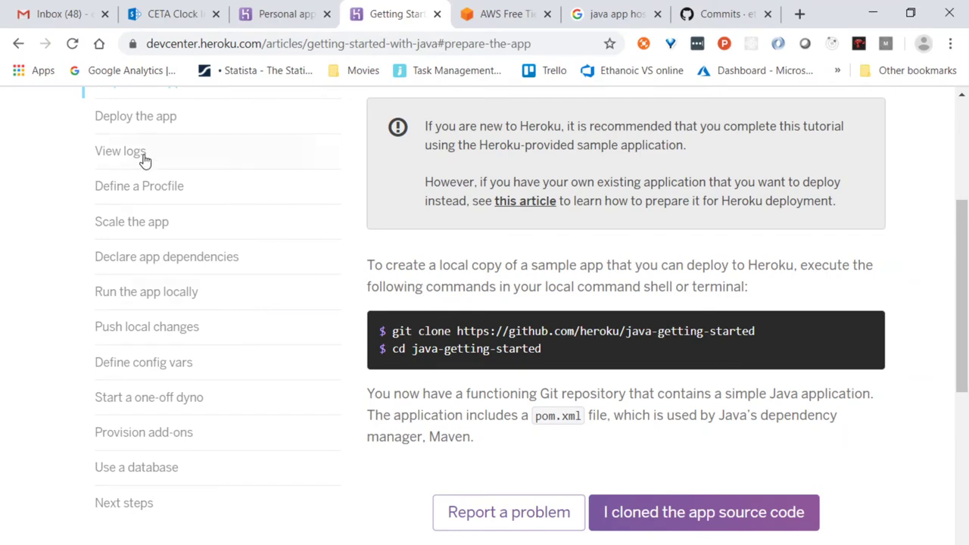
scroll(139, 257, "up", 2)
scroll(144, 238, "down", 1)
left_click(151, 203)
scroll(594, 383, "down", 4)
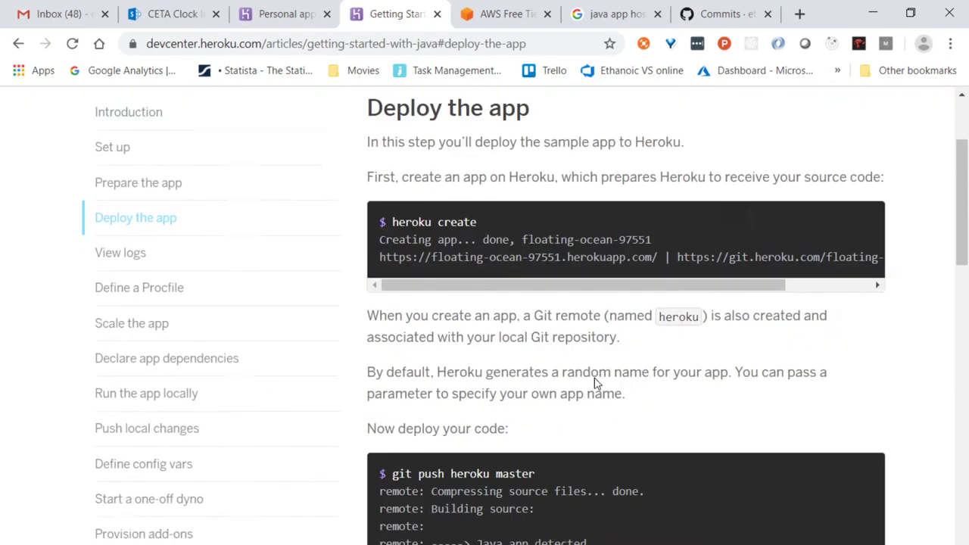
scroll(594, 385, "up", 2)
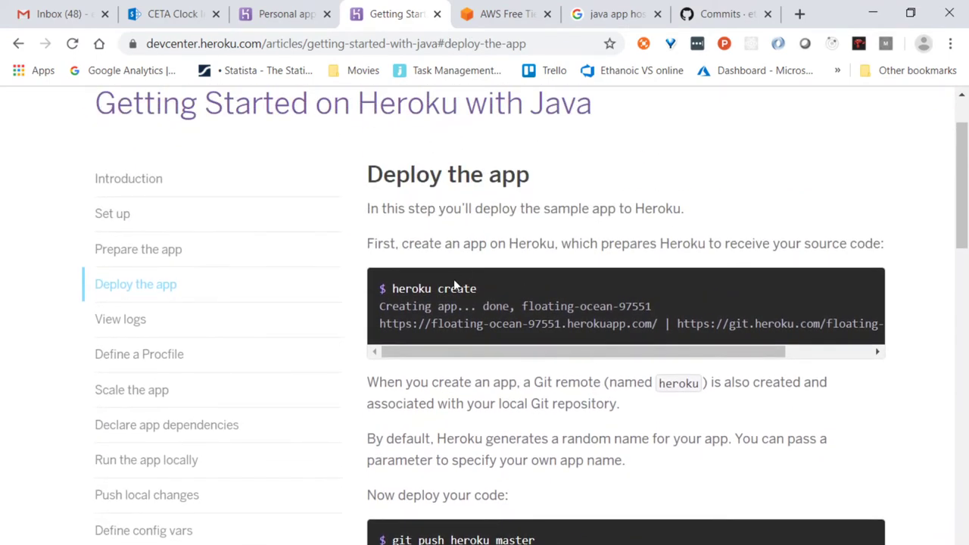
key("alt+Tab")
Step: Start a heroku command in the terminal, then restore and re-maximize the Eclipse window
type("heroku")
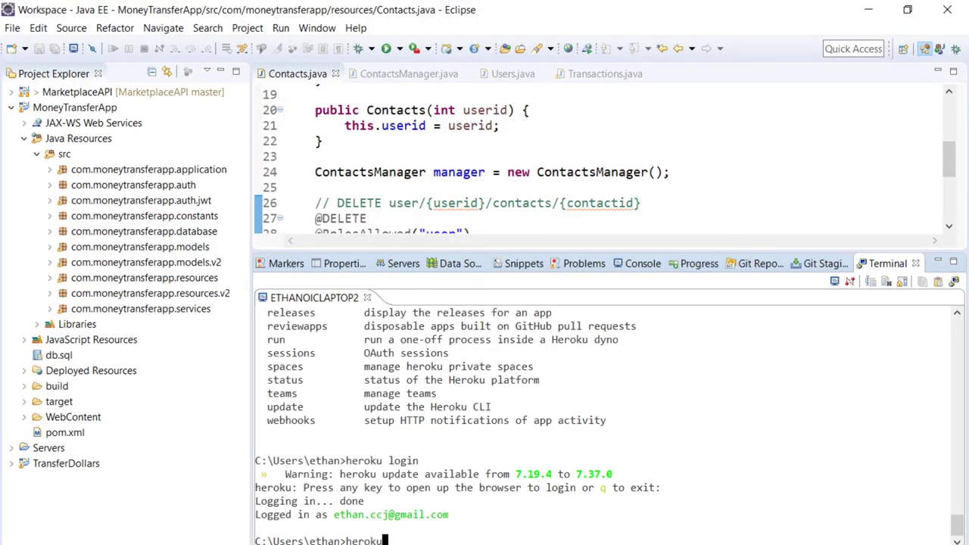
double_click(509, 6)
left_click_drag(501, 15, 524, 362)
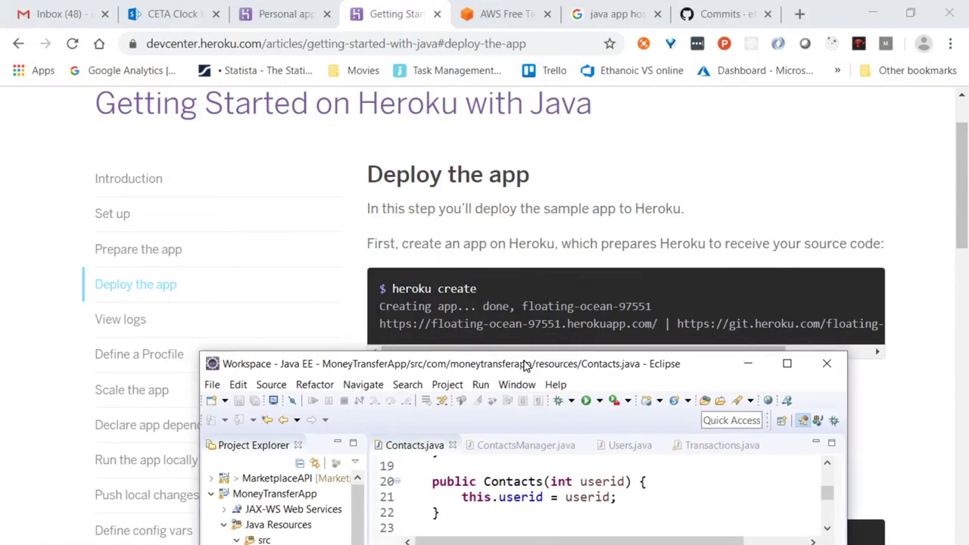
scroll(504, 205, "down", 1)
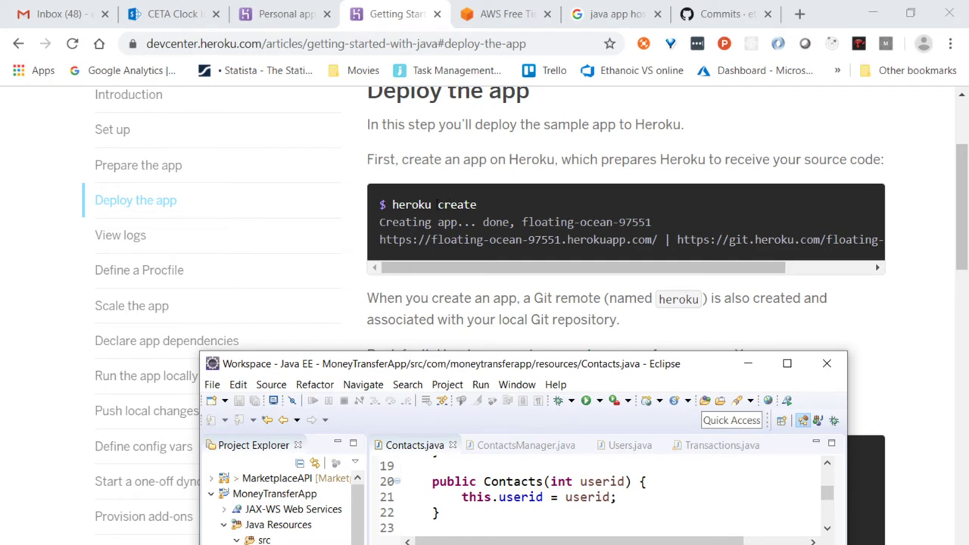
double_click(525, 363)
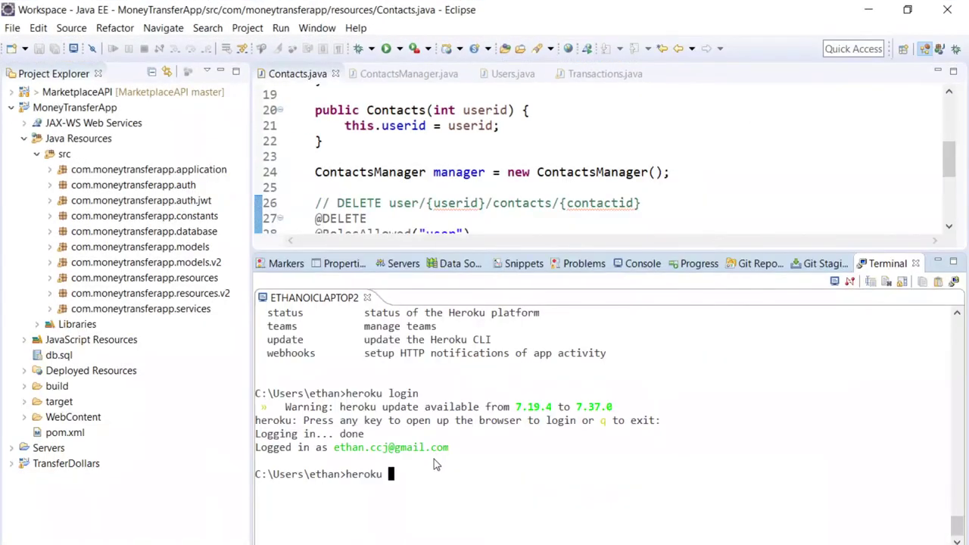
Step: Clear the half-typed command, close the Terminal, enlarge the editor and collapse Java Resources
key("BackSpace")
key("BackSpace")
key("BackSpace")
key("BackSpace")
key("BackSpace")
key("BackSpace")
key("BackSpace")
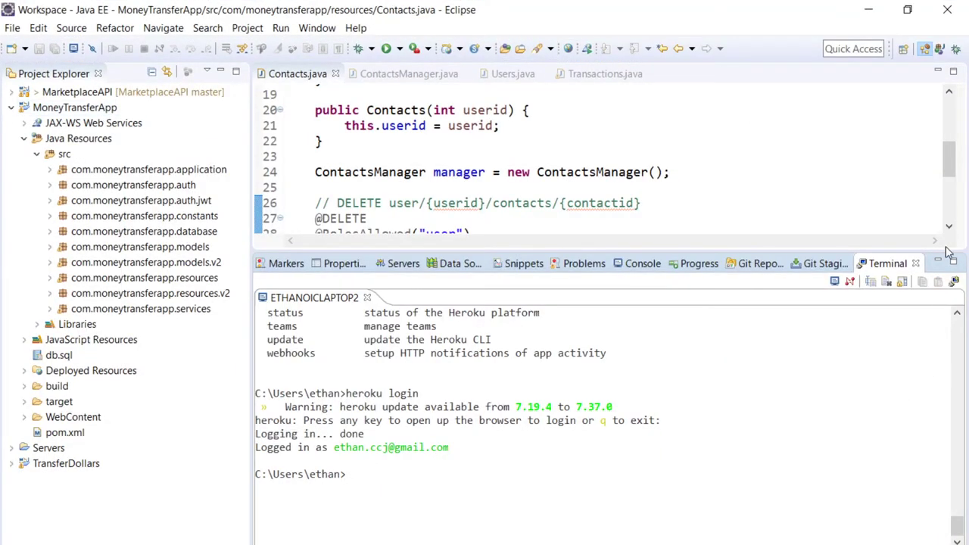
left_click(916, 263)
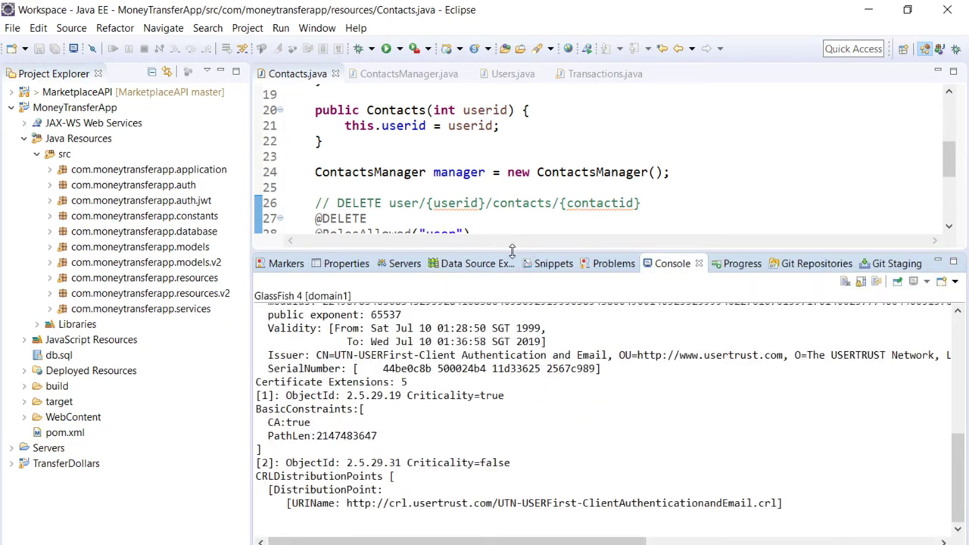
left_click_drag(512, 250, 512, 442)
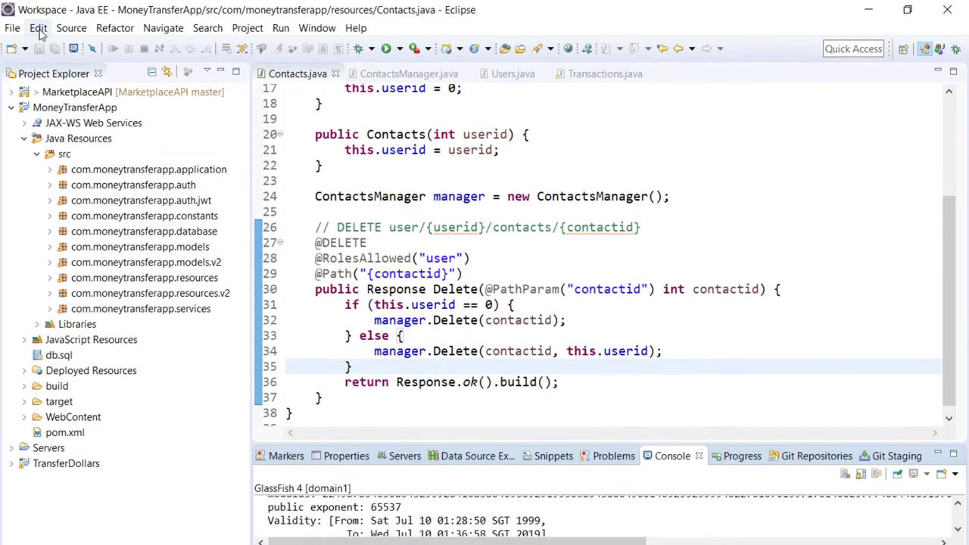
left_click(26, 140)
left_click(46, 111)
Step: Open an enlarged local terminal in the MoneyTransferApp project folder
right_click(46, 112)
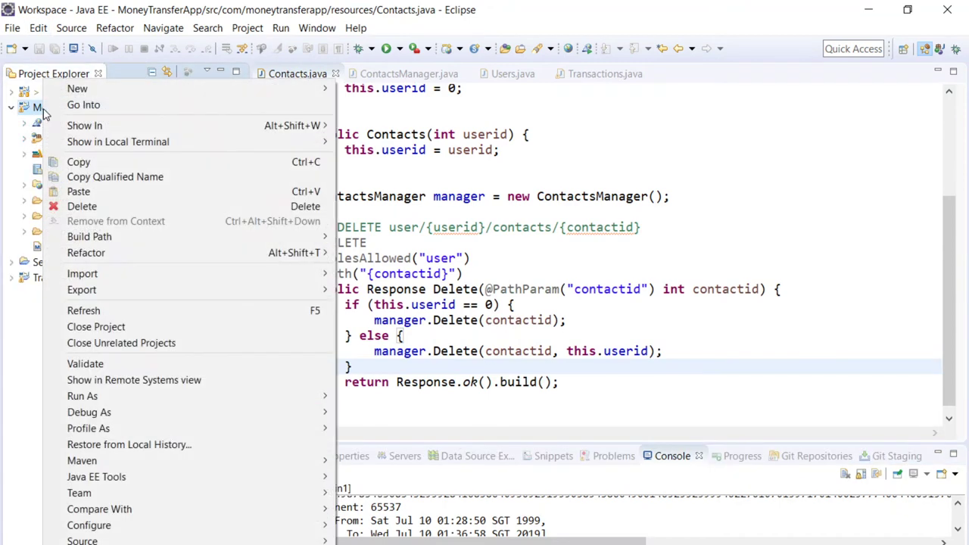
mouse_move(212, 150)
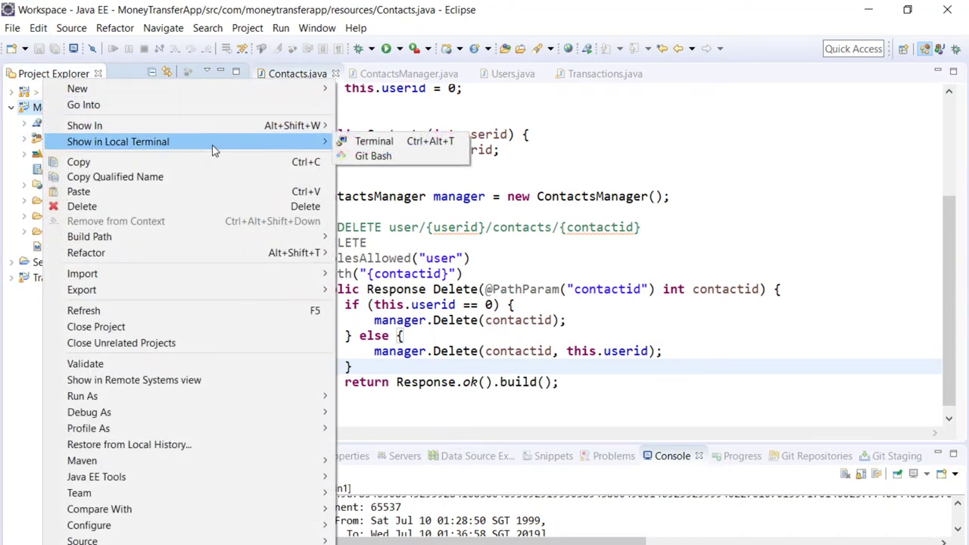
left_click(371, 142)
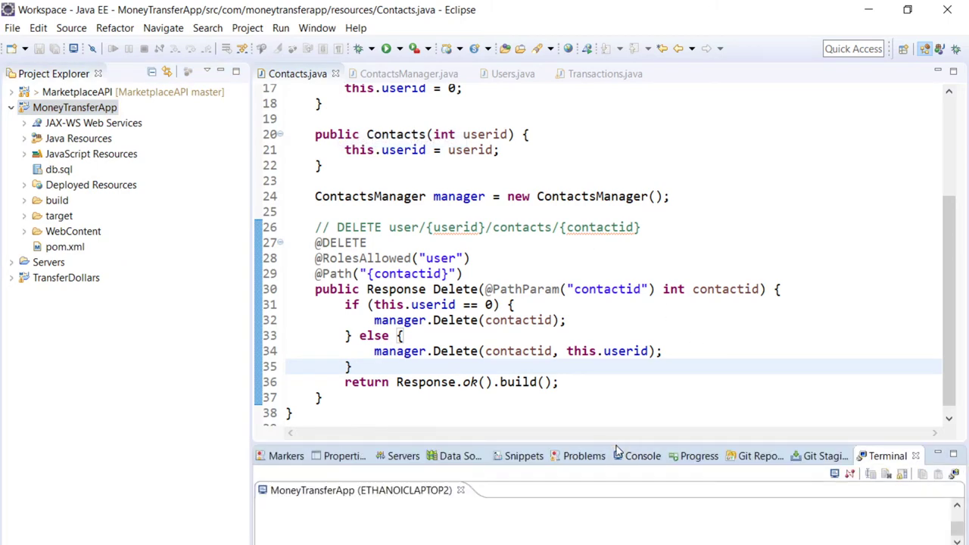
left_click_drag(616, 444, 634, 262)
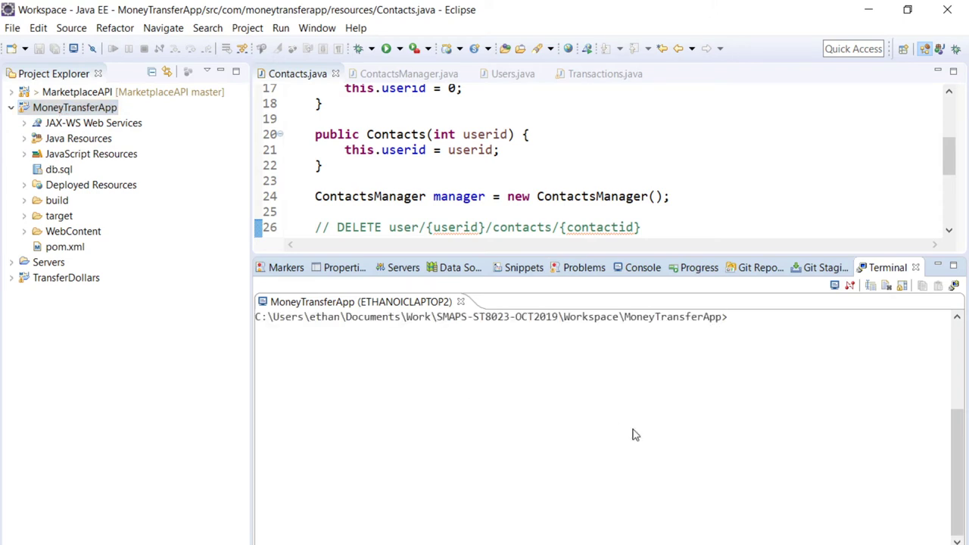
Step: Stage all changes with git add --a and commit them as "added Delete contacts"
type("heroku ce")
key("BackSpace")
key("BackSpace")
key("BackSpace")
key("BackSpace")
key("BackSpace")
key("BackSpace")
key("BackSpace")
key("BackSpace")
key("BackSpace")
type("git add --a")
key("Return")
type("git com")
key("BackSpace")
key("BackSpace")
type("ommit -m \"added ")
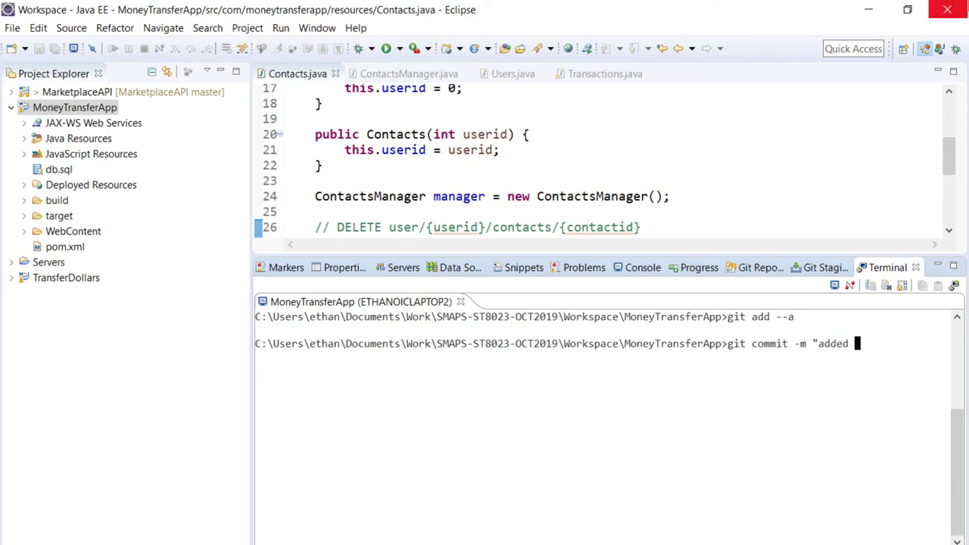
type("Delete metho")
key("BackSpace")
key("BackSpace")
key("BackSpace")
key("BackSpace")
key("BackSpace")
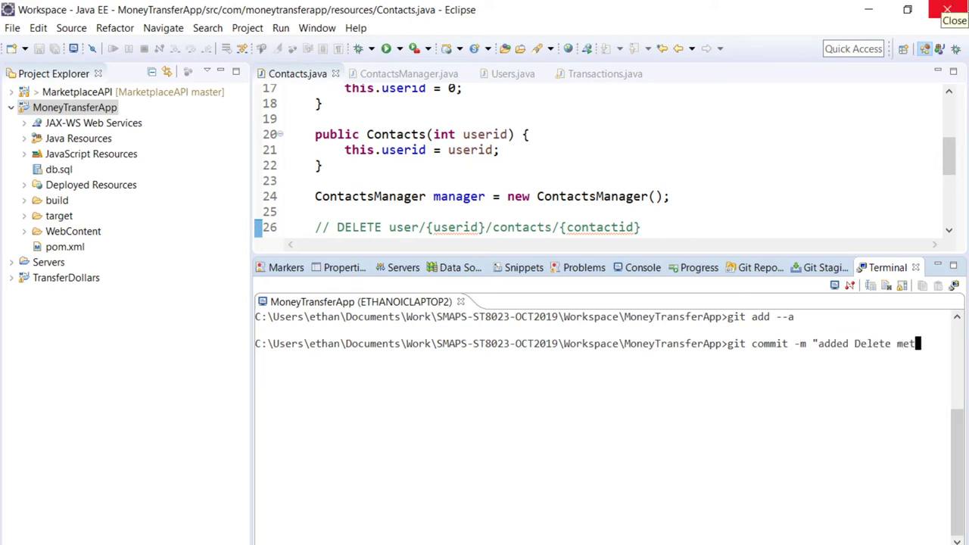
type("contacts\"")
key("Return")
Step: Push the commit to GitHub master with git push
type("git push")
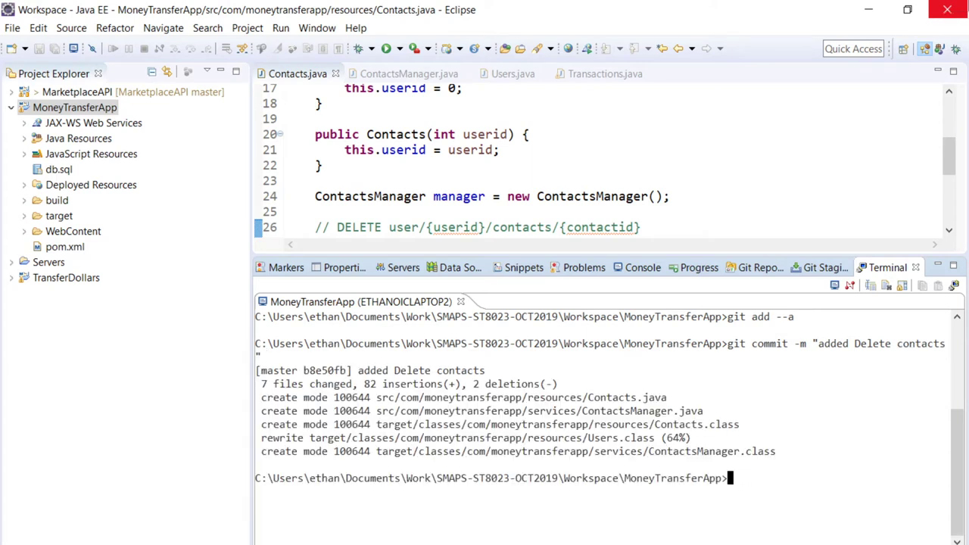
key("Return")
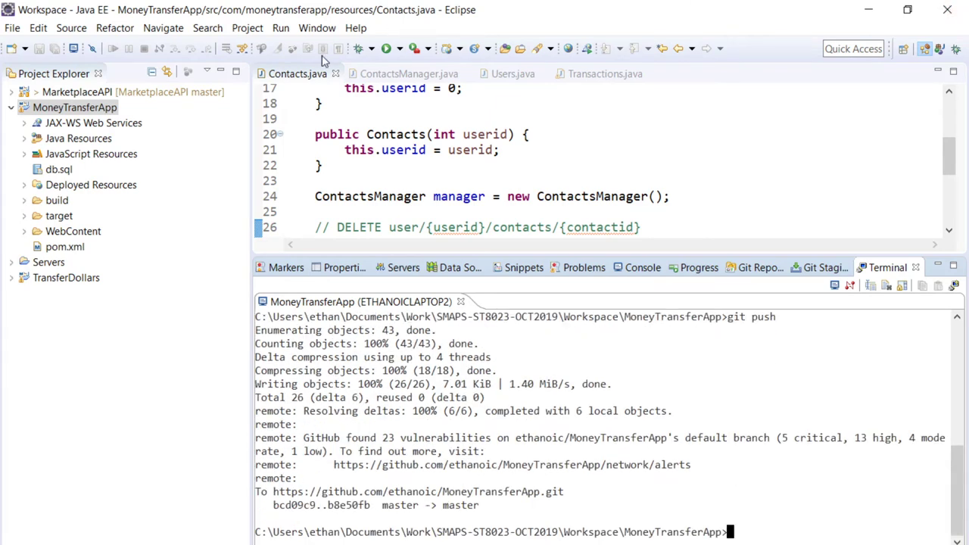
key("alt+Tab")
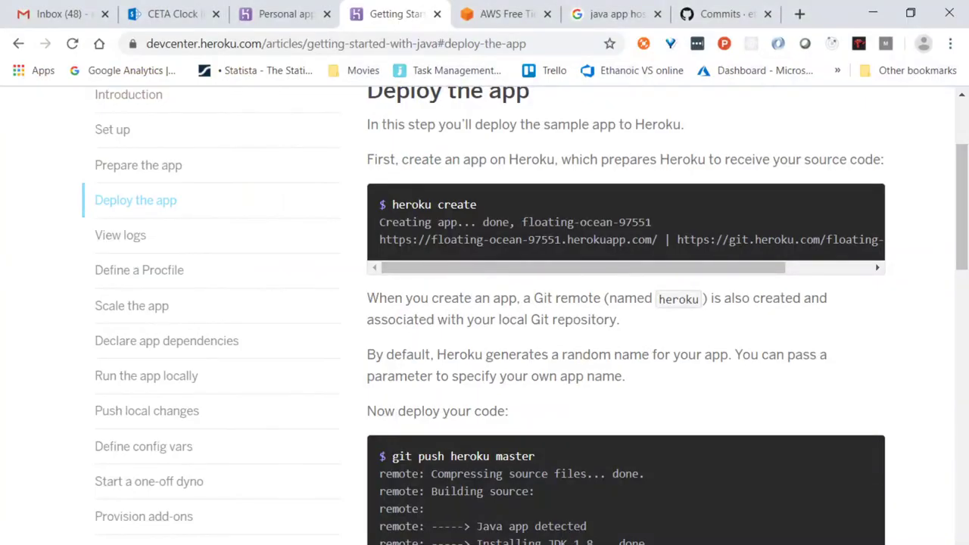
Step: Log in to the Heroku CLI with heroku login, confirming through the browser login page
key("alt+Tab")
type("heroku login")
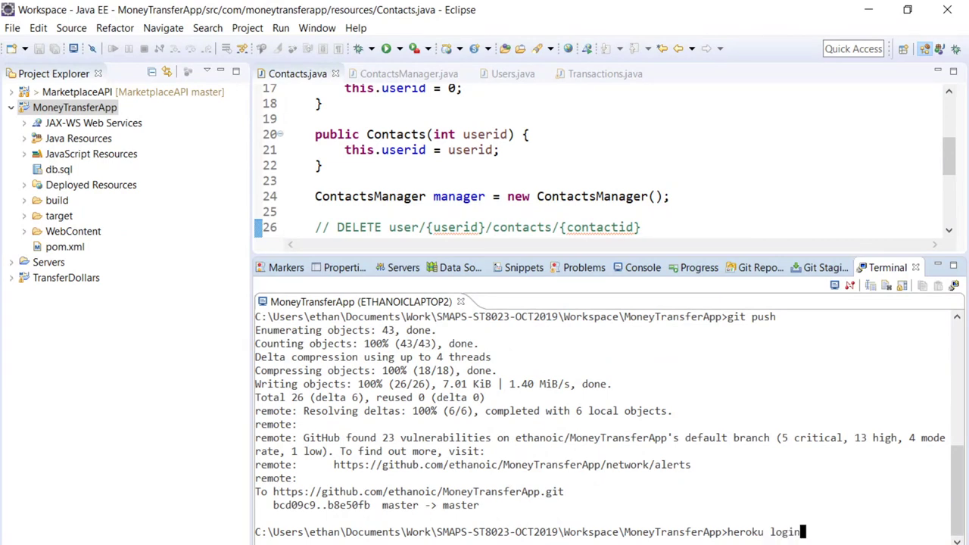
key("Return")
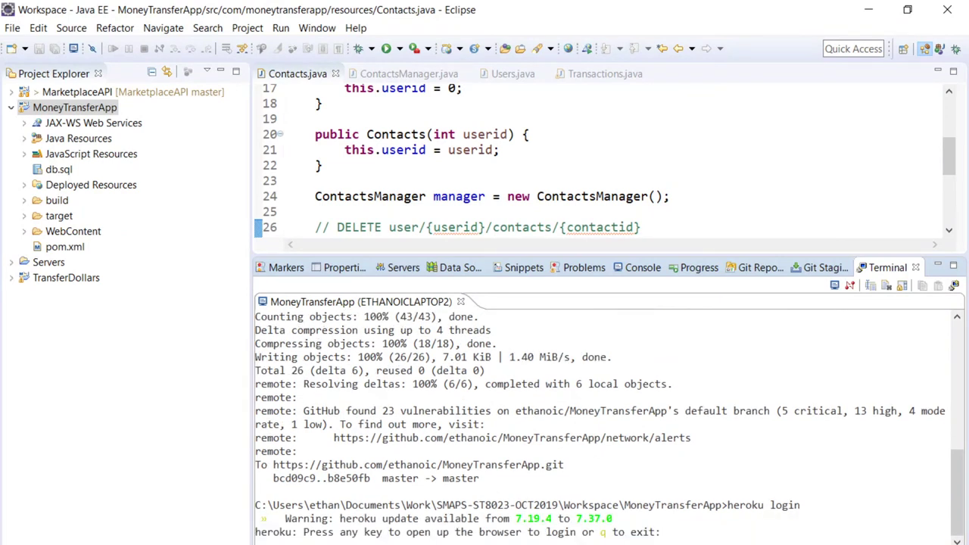
key("Return")
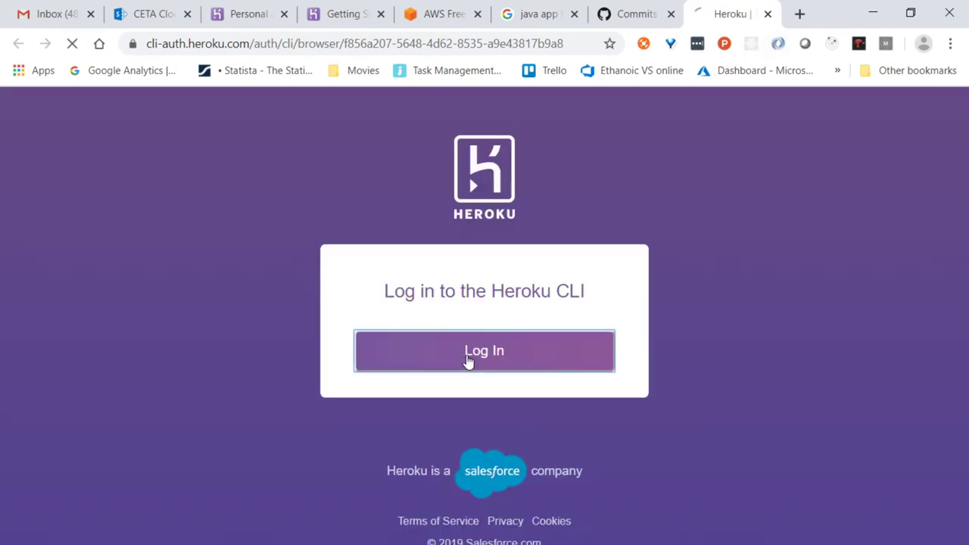
key("Return")
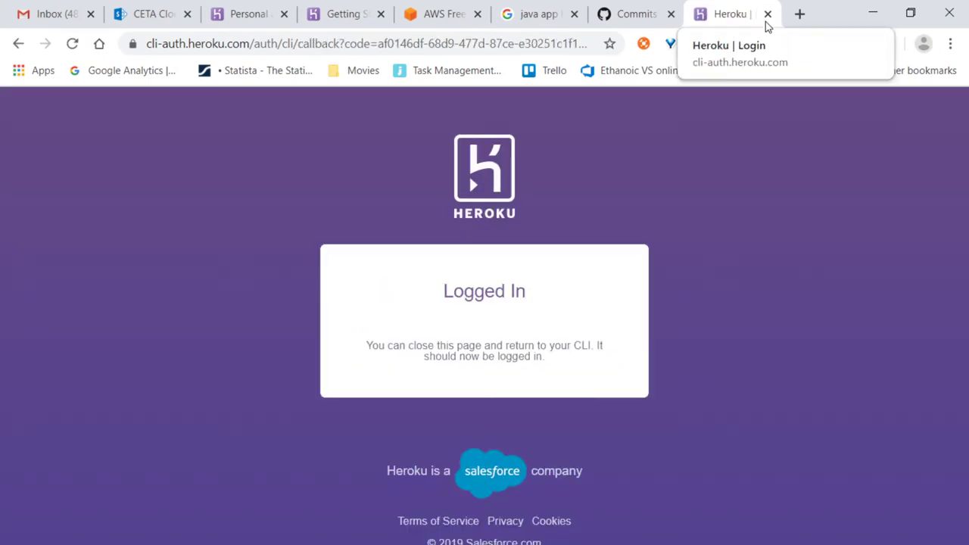
left_click(768, 14)
Step: Create a new Heroku app with heroku create
key("alt+Tab")
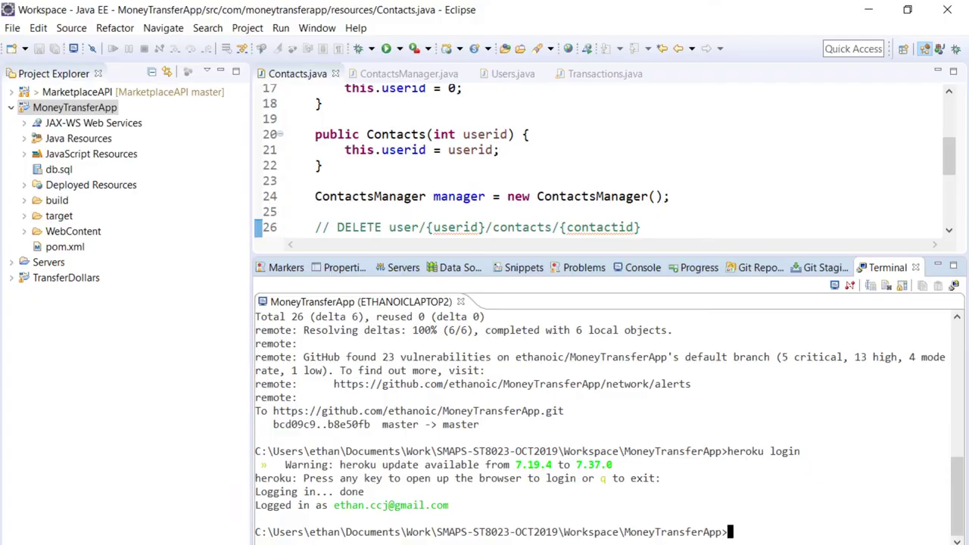
type("heroku create")
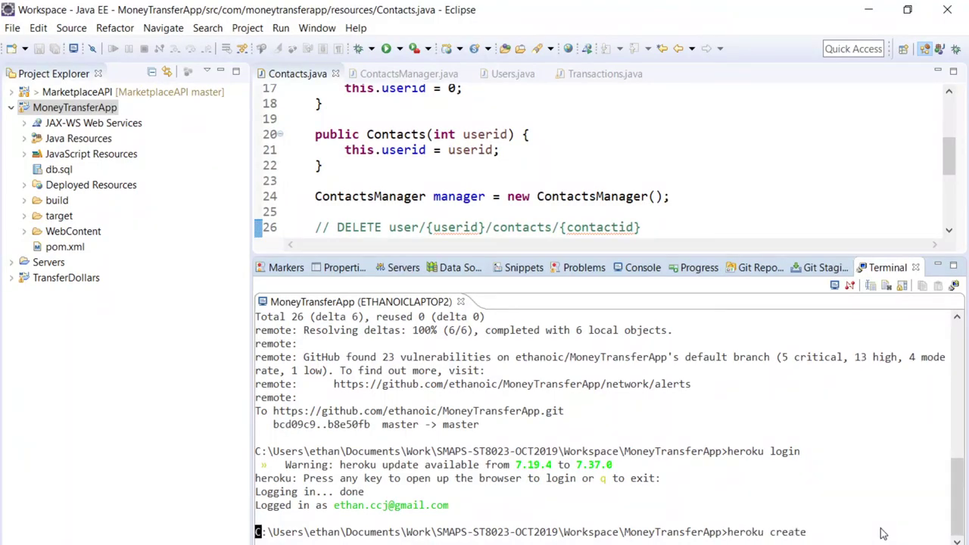
key("Return")
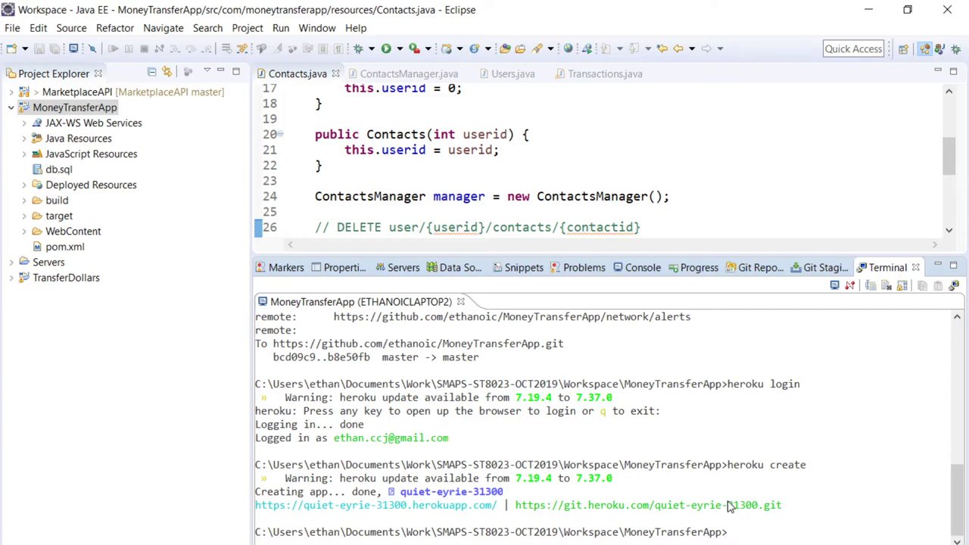
Step: Reload the Heroku apps dashboard and view the new quiet-eyrie-31300 app's overview
key("alt+Tab")
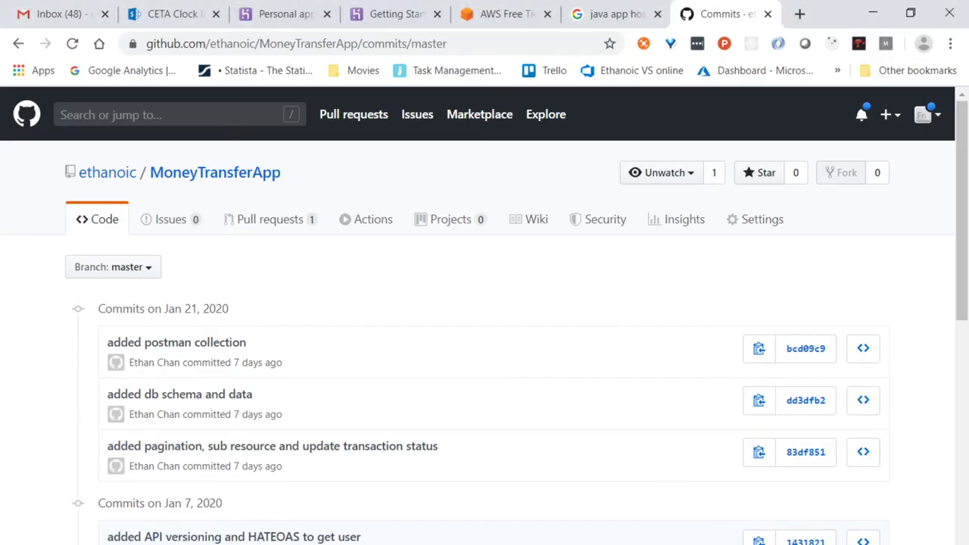
left_click(284, 14)
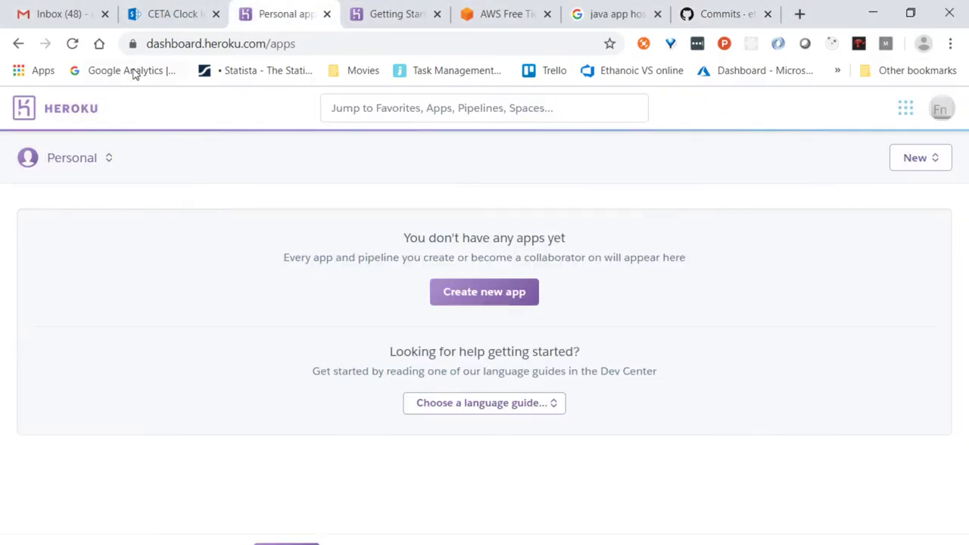
left_click(72, 43)
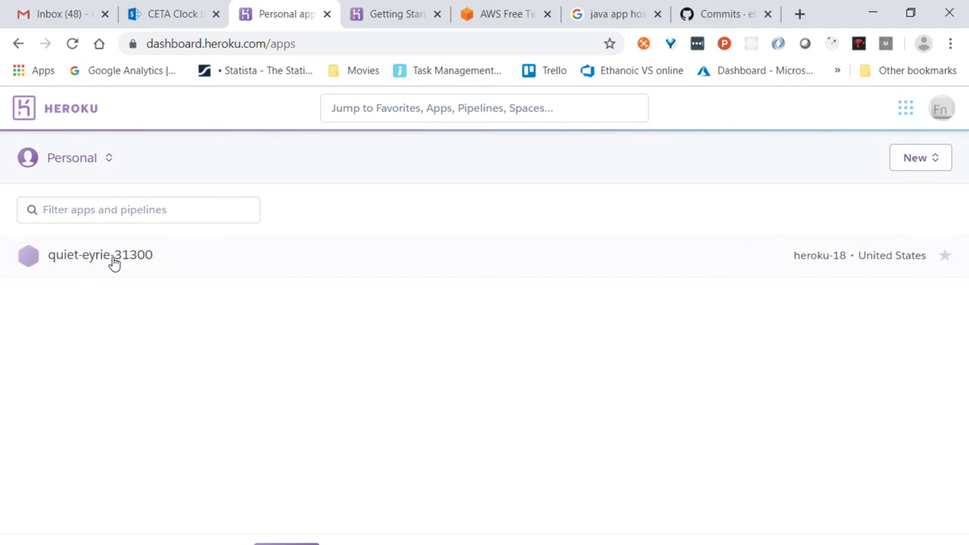
left_click(114, 262)
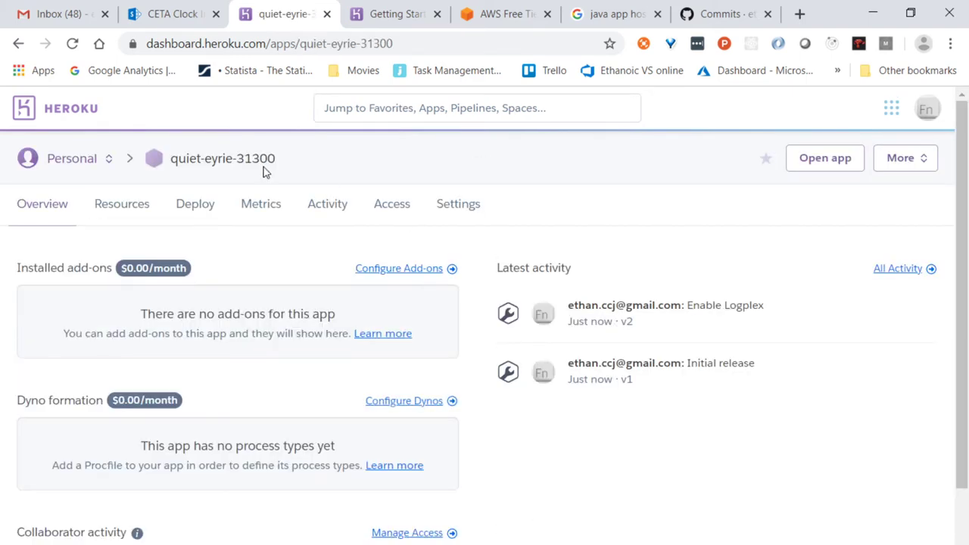
scroll(528, 515, "down", 1)
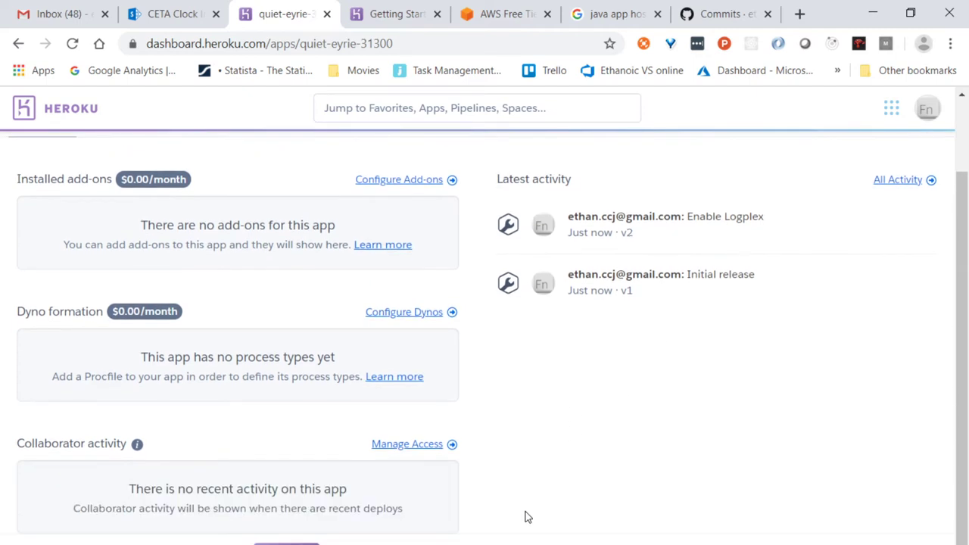
scroll(289, 432, "up", 1)
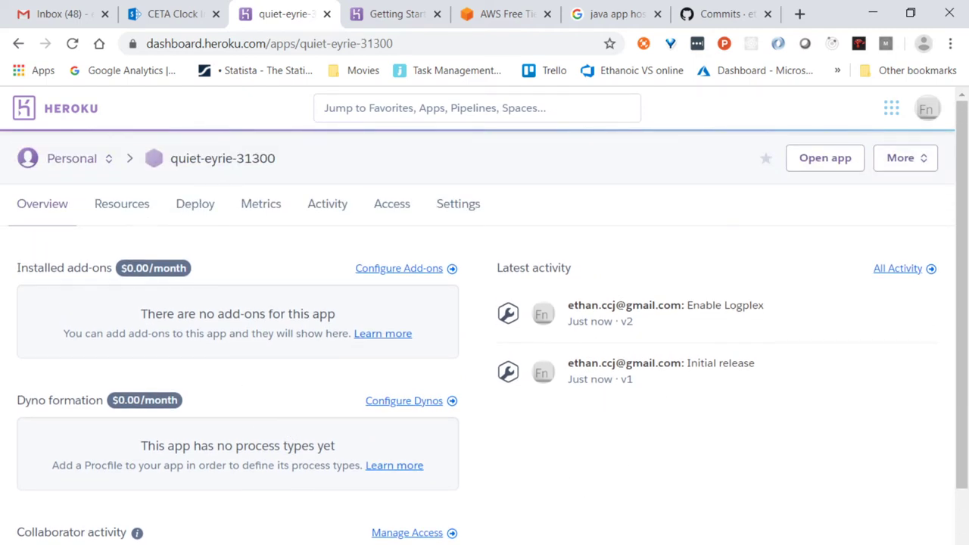
Step: Revisit the deploy article and begin typing git push heroku master in the terminal
key("alt+Tab")
key("alt+Tab")
left_click(394, 14)
scroll(617, 323, "down", 1)
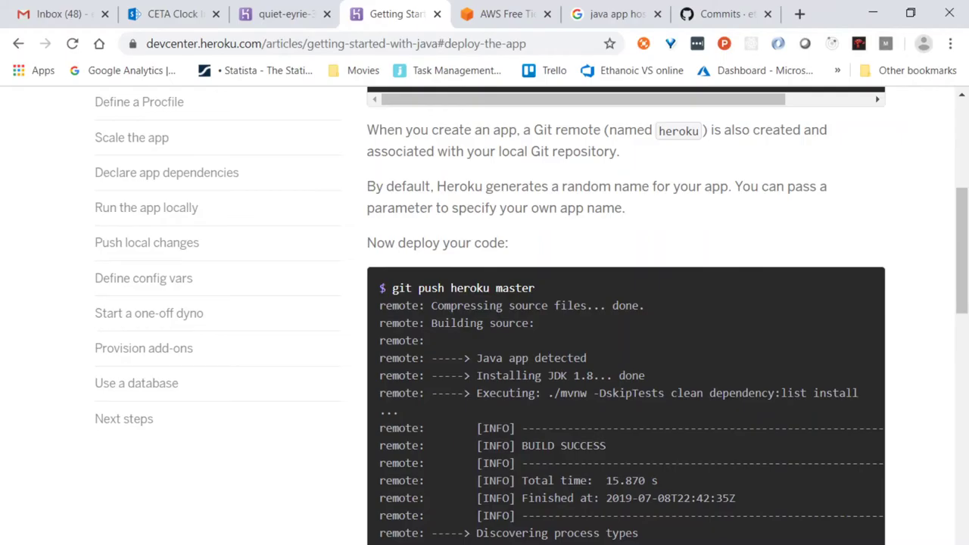
key("alt+Tab")
type("git push herolu")
key("BackSpace")
key("BackSpace")
key("BackSpace")
type("ky mast")
key("BackSpace")
key("BackSpace")
key("BackSpace")
key("BackSpace")
key("BackSpace")
key("BackSpace")
Step: Deploy to Heroku with git push heroku master and select the app URL in the output
type("u master")
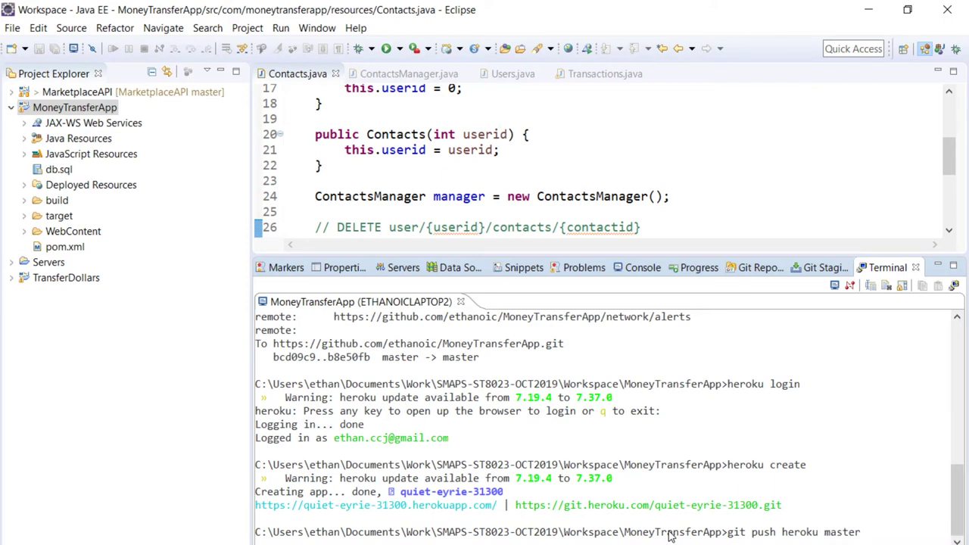
key("Return")
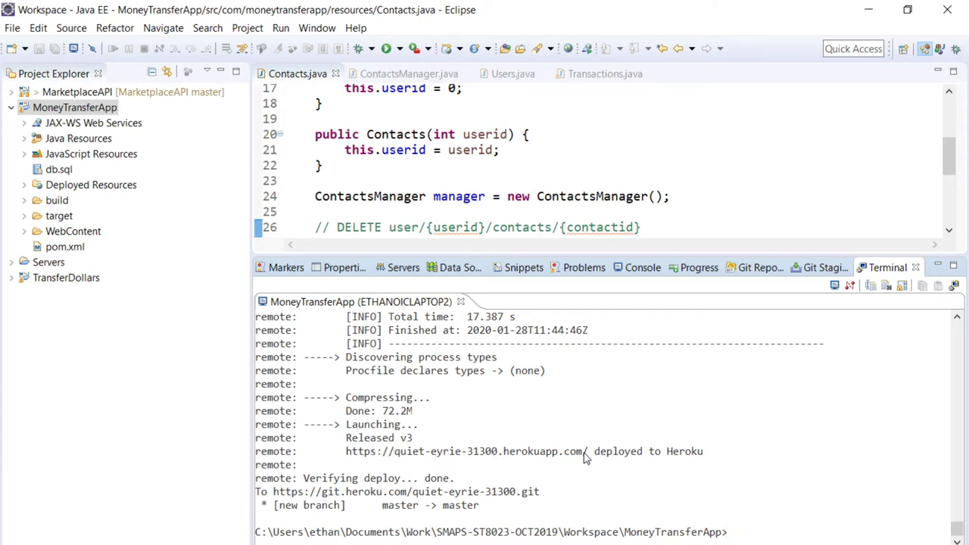
mouse_move(594, 453)
left_mouse_down()
mouse_move(346, 452)
mouse_move(556, 465)
mouse_move(589, 453)
left_mouse_up()
left_click(437, 453)
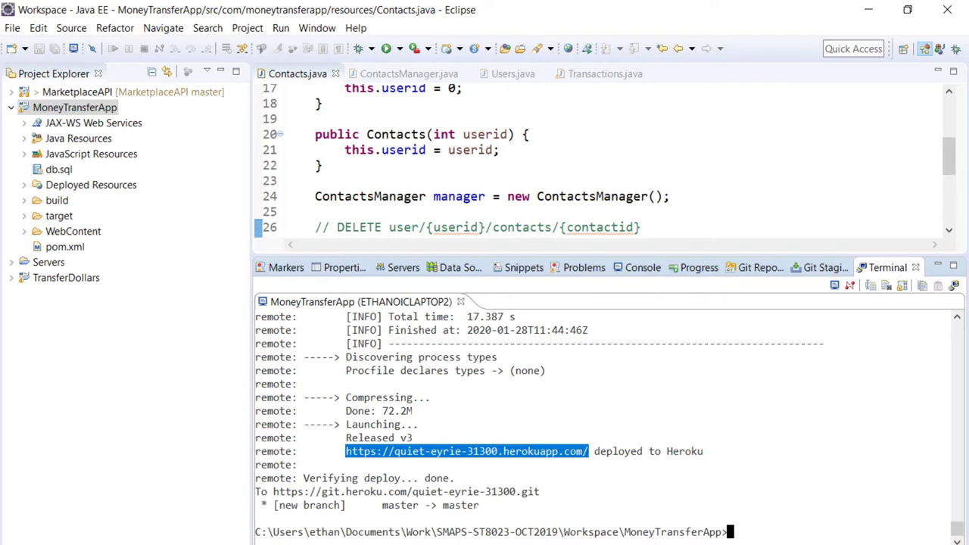
Step: Copy heroku ps:scale web=1 from the article and run it in the Eclipse terminal
key("alt+Tab")
scroll(547, 260, "down", 10)
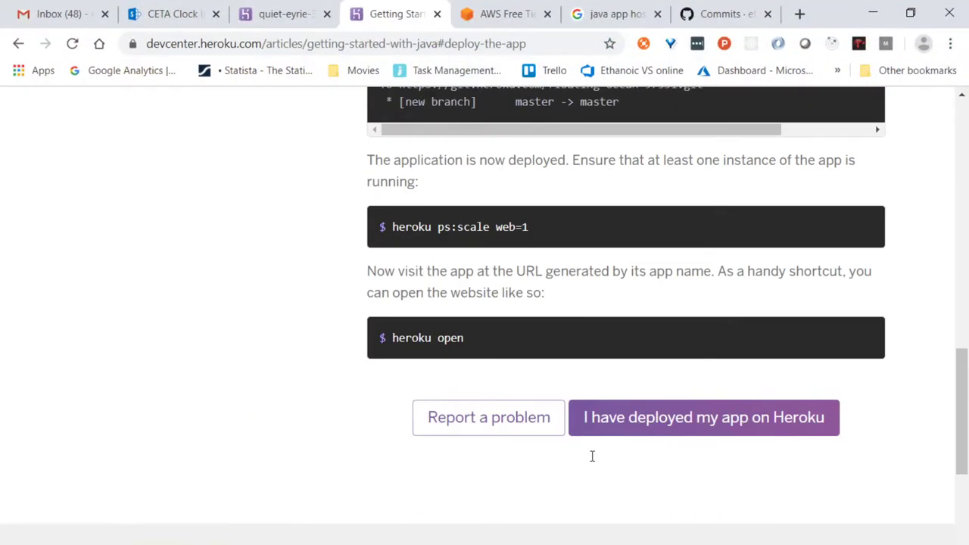
scroll(547, 259, "up", 2)
left_click_drag(540, 261, 386, 277)
key("super+c")
key("alt+Tab")
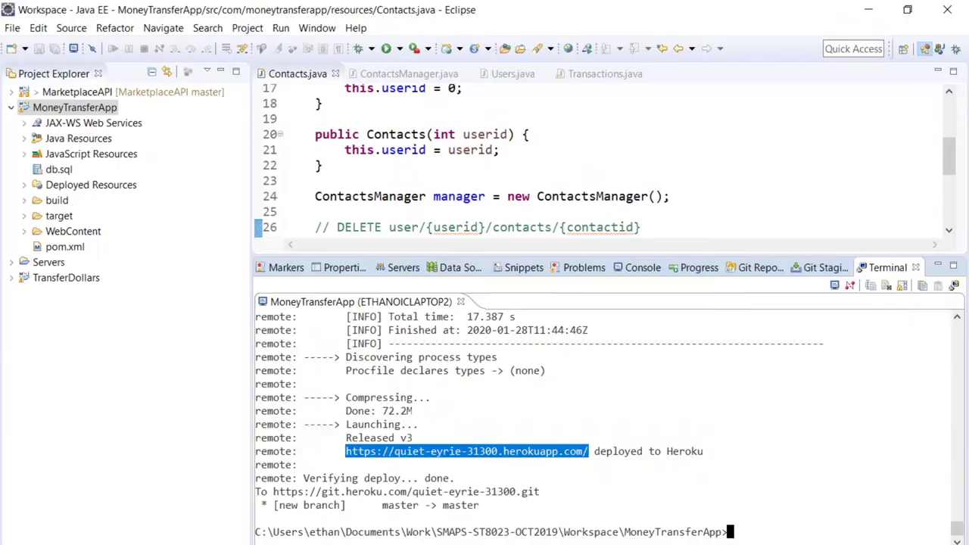
key("ctrl+v")
key("BackSpace")
right_click(832, 535)
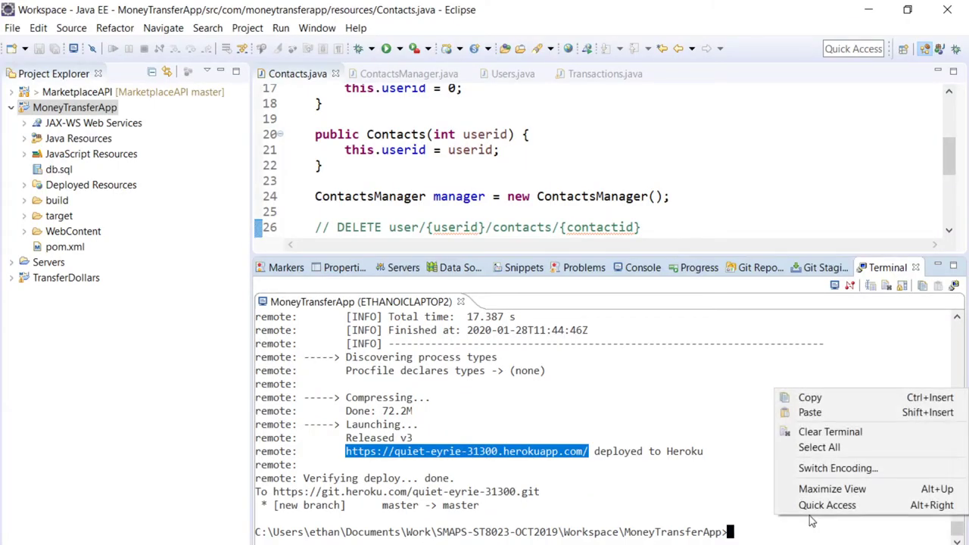
left_click(848, 413)
key("Return")
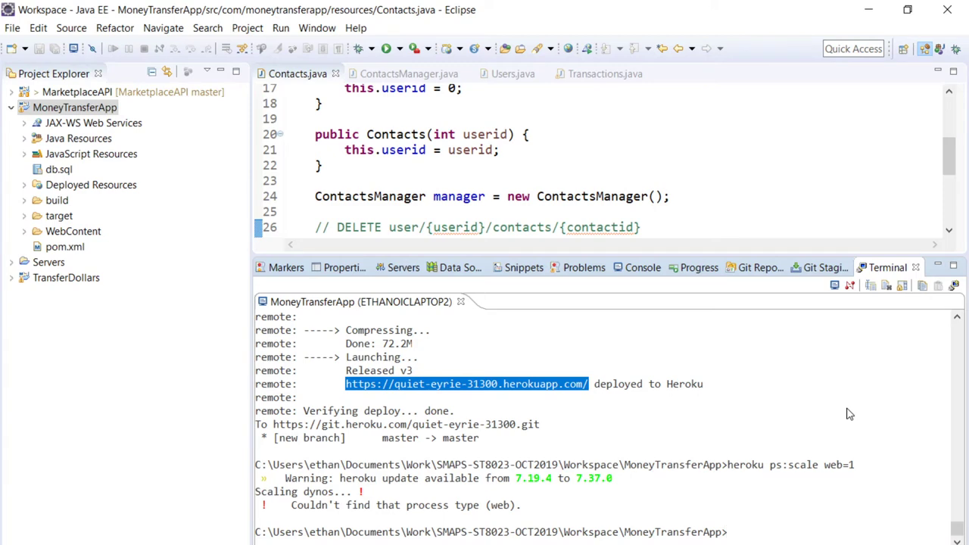
Step: Re-check the Getting Started article after the missing web process error
key("alt+Tab")
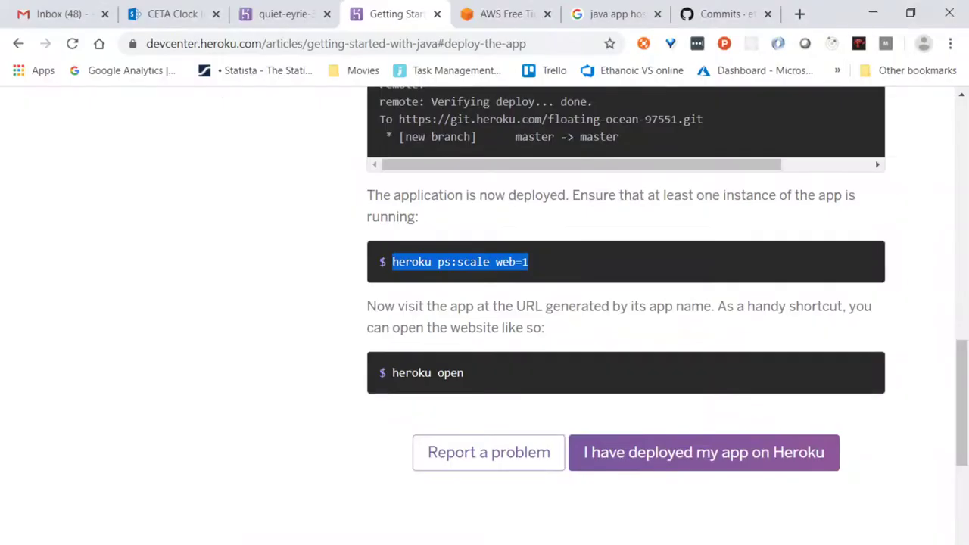
scroll(672, 257, "up", 3)
scroll(614, 486, "down", 1)
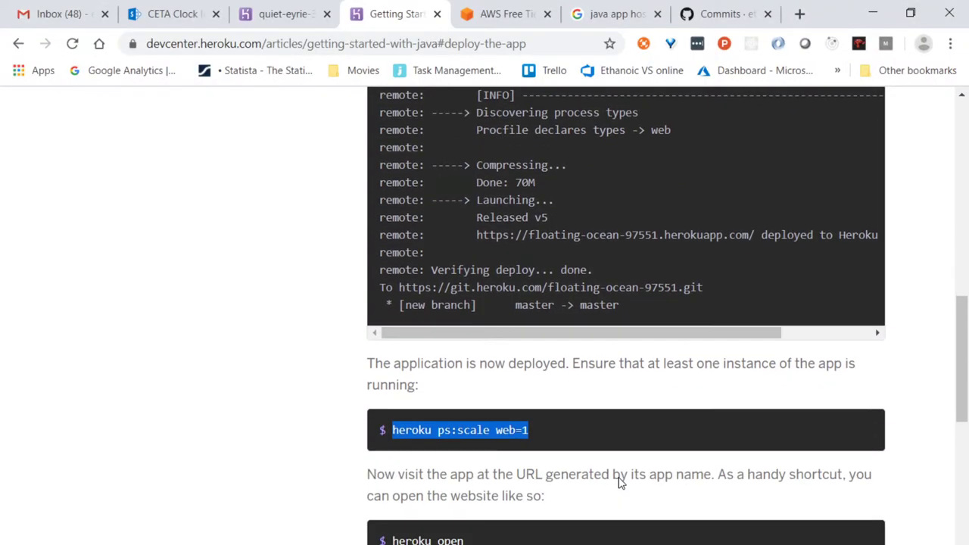
scroll(619, 477, "down", 1)
key("alt+Tab")
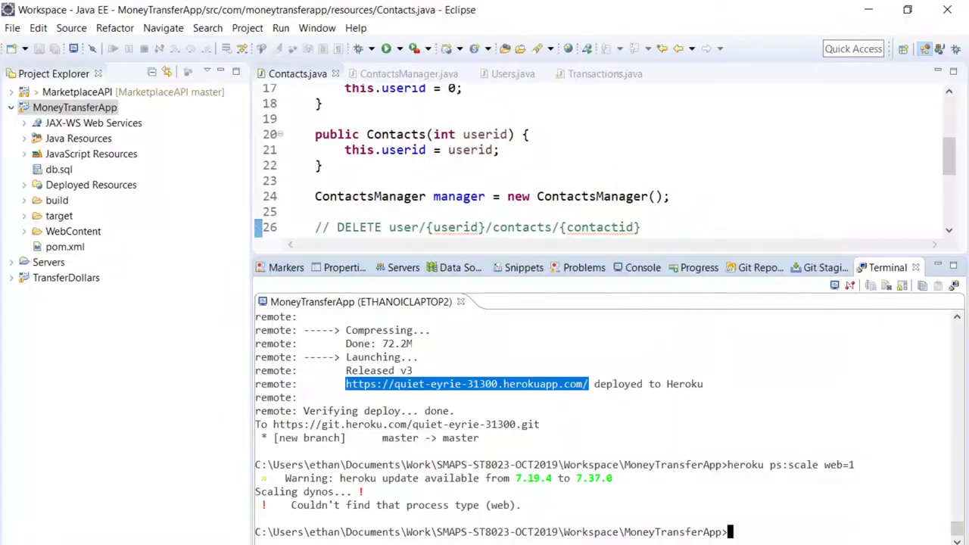
Step: Reload the quiet-eyrie-31300 dashboard and check the deployed commit b8e50fba
key("alt+Tab")
left_click(282, 14)
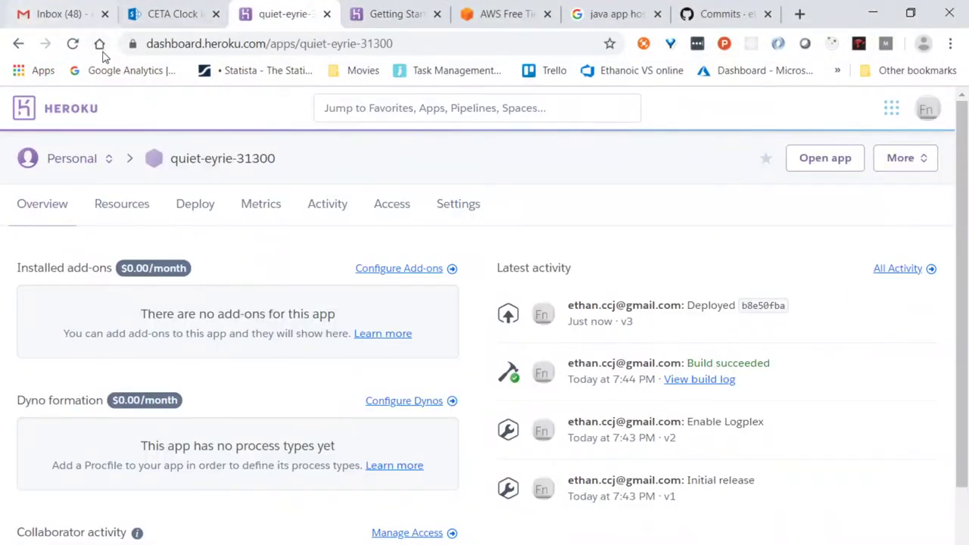
left_click(72, 46)
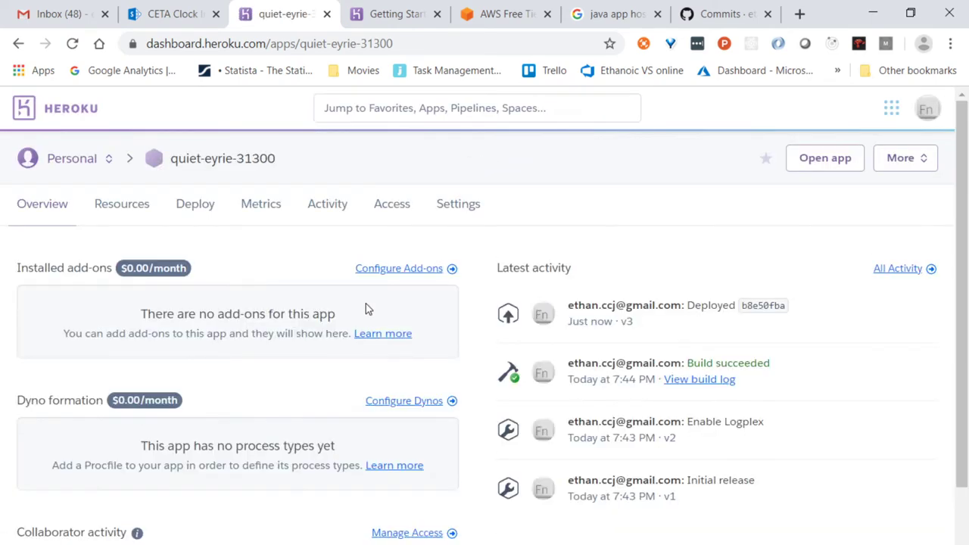
double_click(766, 307)
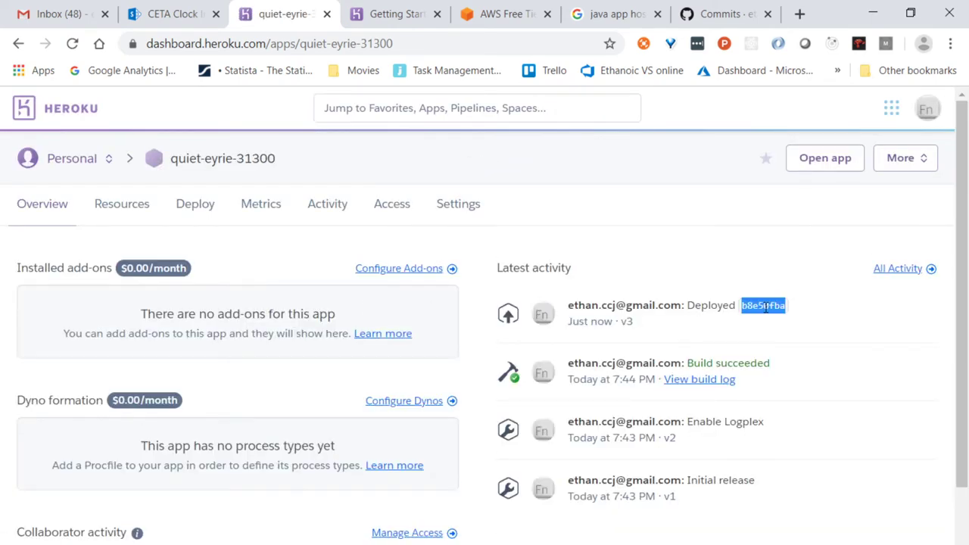
left_click(787, 343)
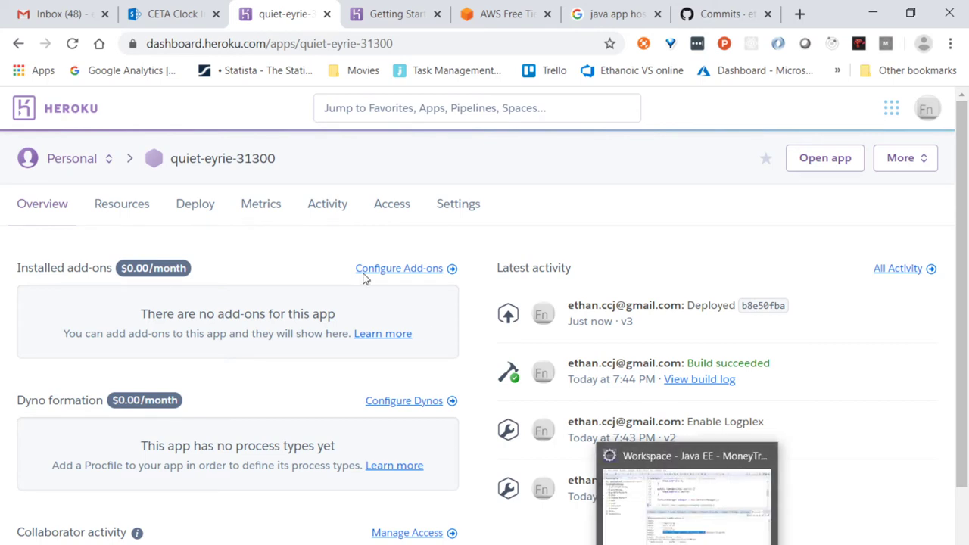
Step: Compare the app's Resources page with the terminal's scale command and missing process type error
left_click(113, 202)
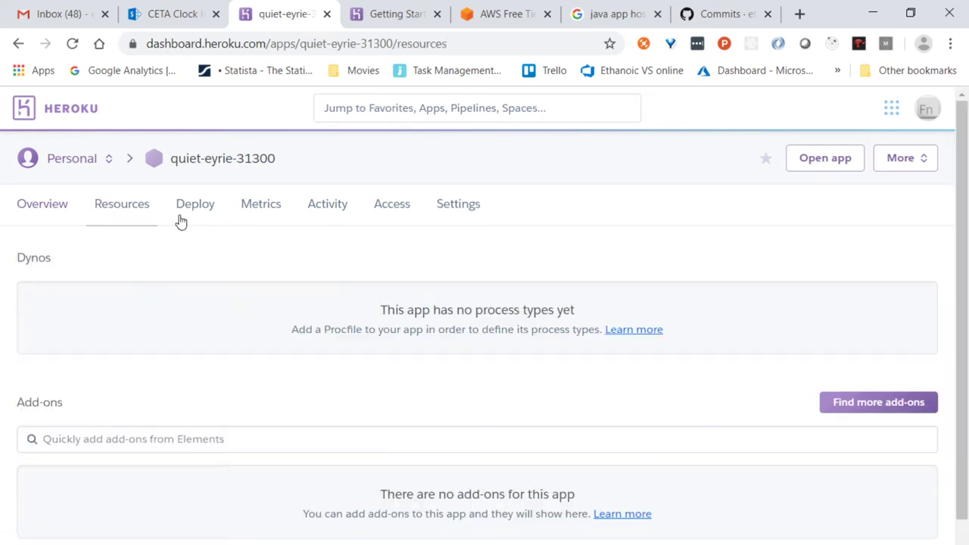
scroll(362, 272, "down", 1)
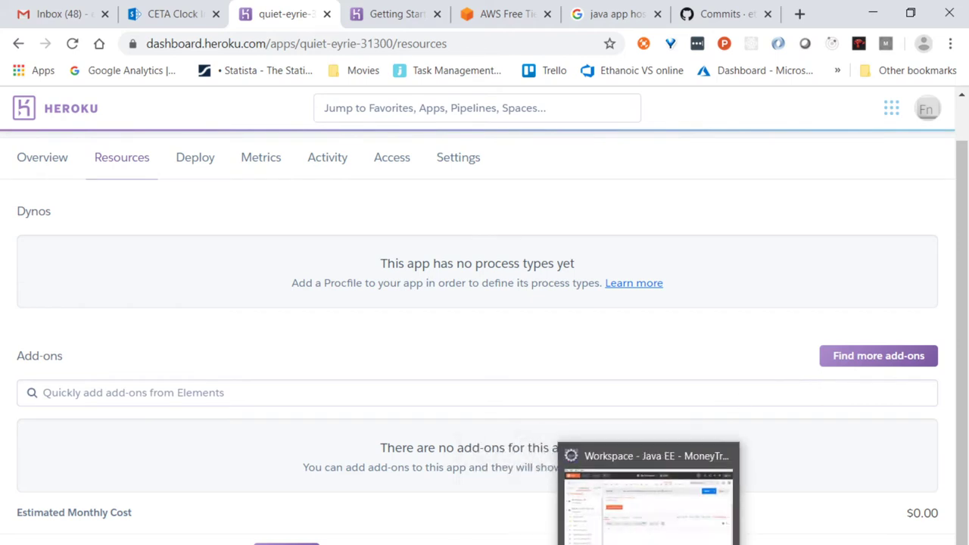
left_click(682, 544)
left_click(733, 543)
scroll(712, 515, "up", 1)
scroll(696, 492, "down", 1)
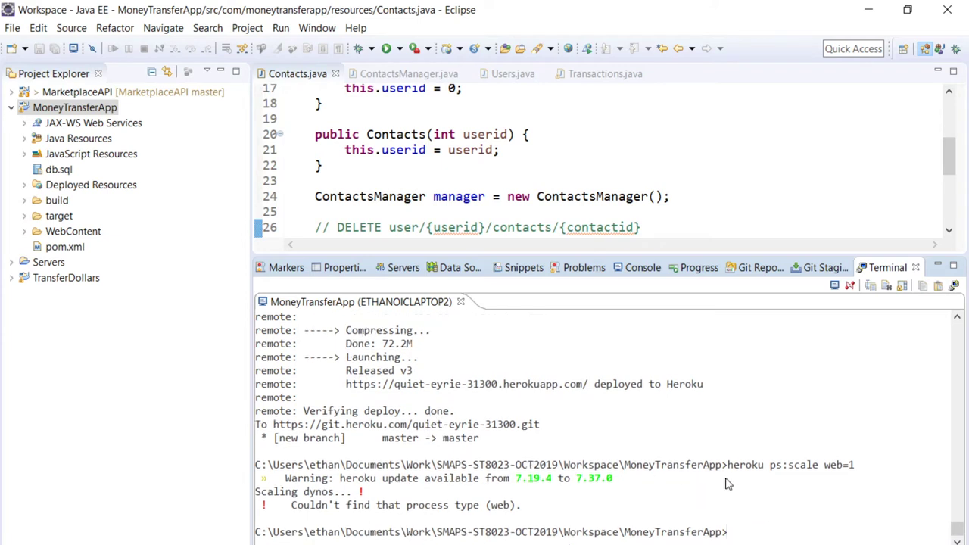
left_click_drag(727, 466, 856, 467)
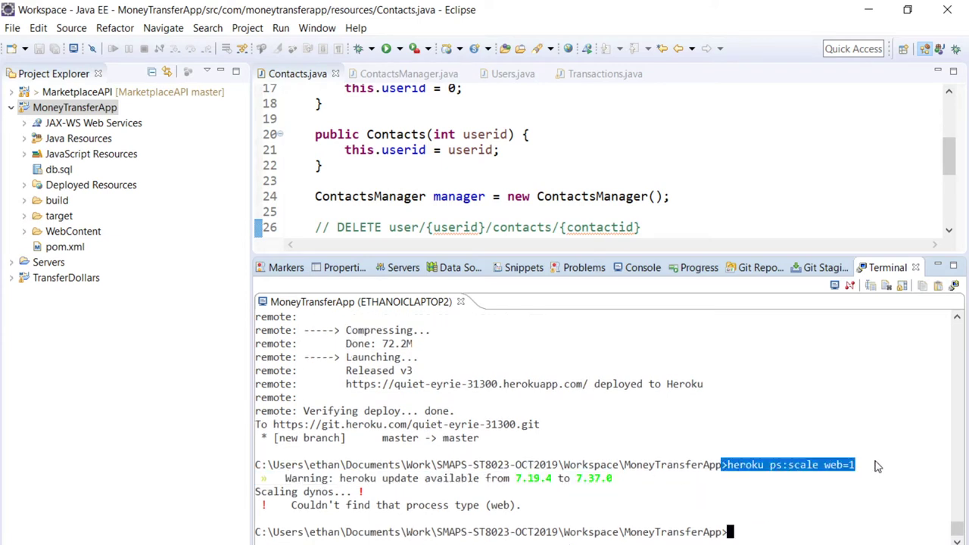
left_click_drag(523, 507, 452, 506)
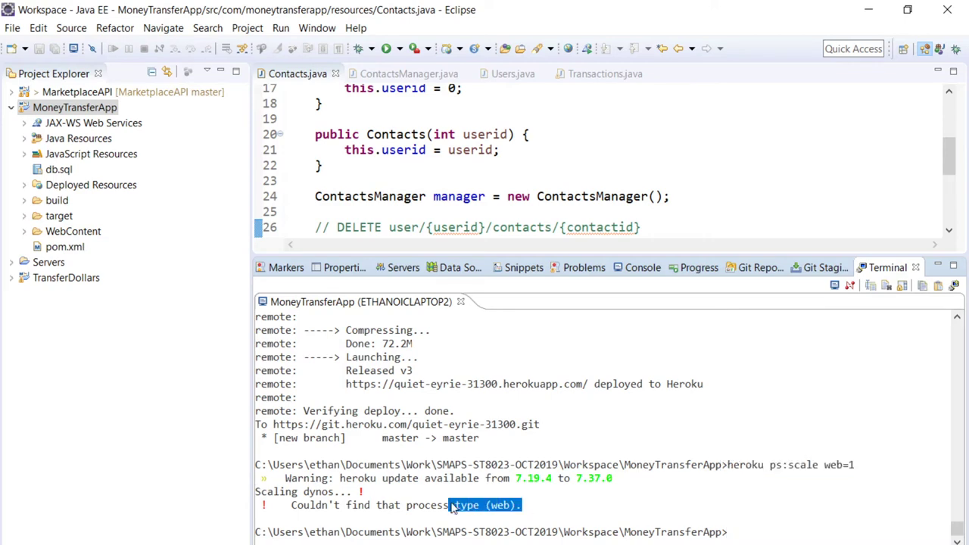
left_click(589, 513)
mouse_move(687, 544)
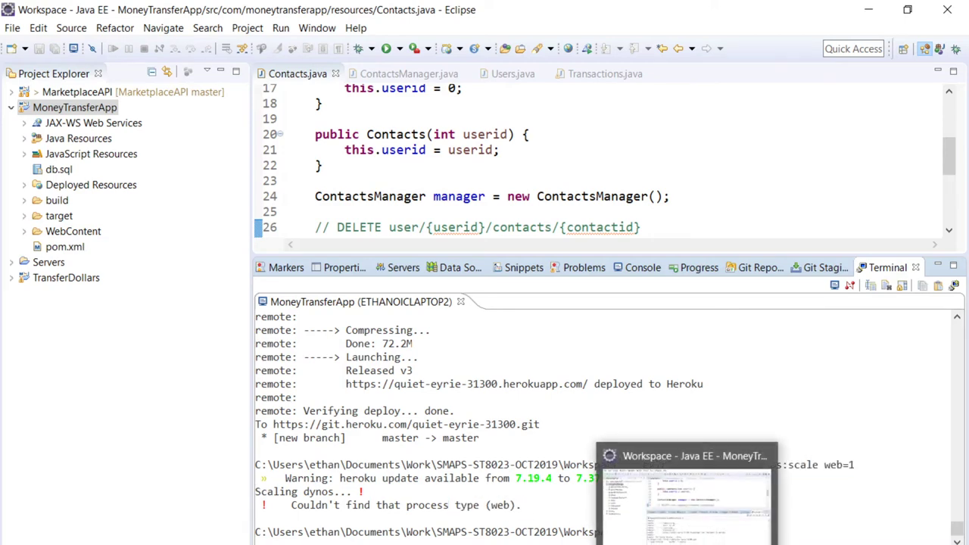
mouse_move(564, 543)
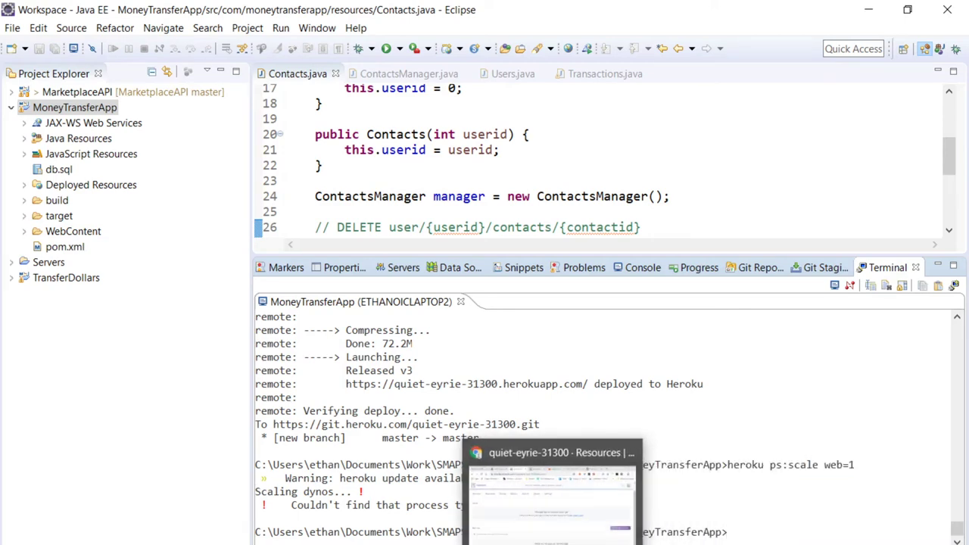
left_click(564, 493)
scroll(634, 462, "up", 1)
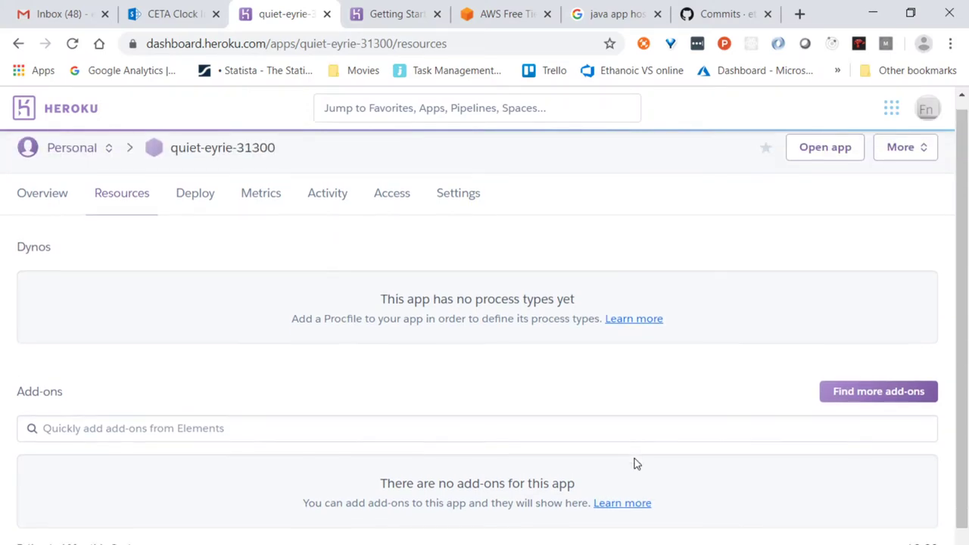
Step: Search Google for 'heroku deploy existing java web service' in a new tab
left_click(799, 14)
type("h")
type("ku")
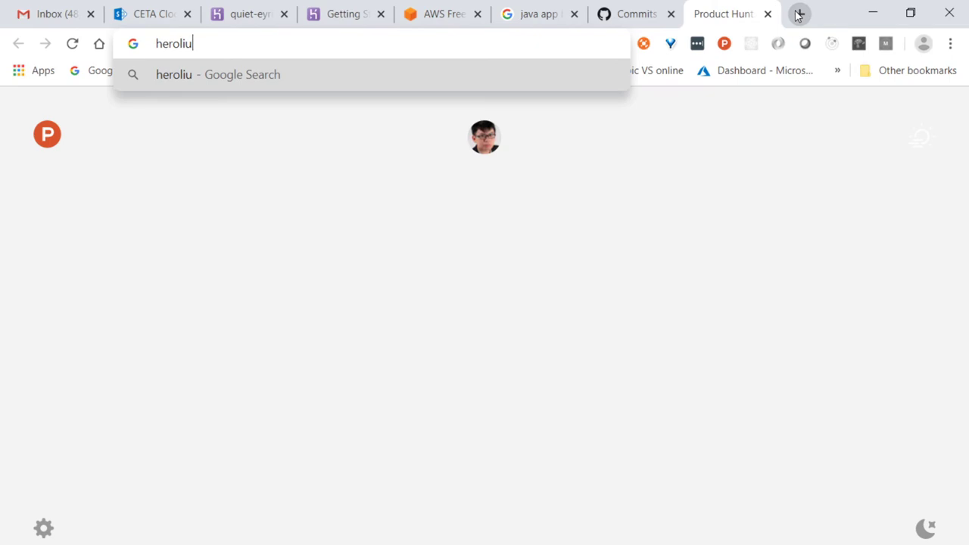
key("BackSpace")
key("BackSpace")
key("BackSpace")
key("BackSpace")
key("BackSpace")
type("oku delpoy exist")
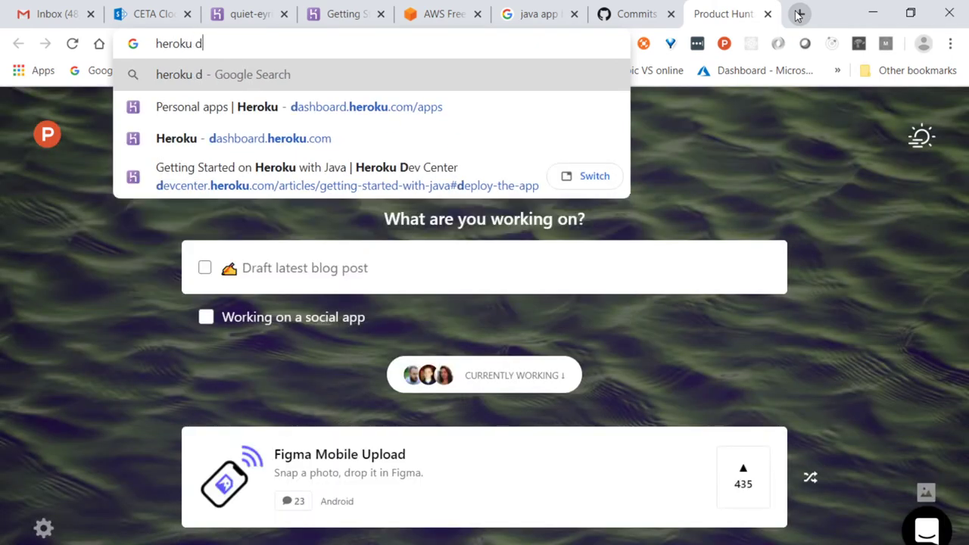
key("BackSpace")
key("BackSpace")
key("BackSpace")
key("BackSpace")
key("BackSpace")
key("BackSpace")
key("BackSpace")
key("BackSpace")
key("BackSpace")
key("BackSpace")
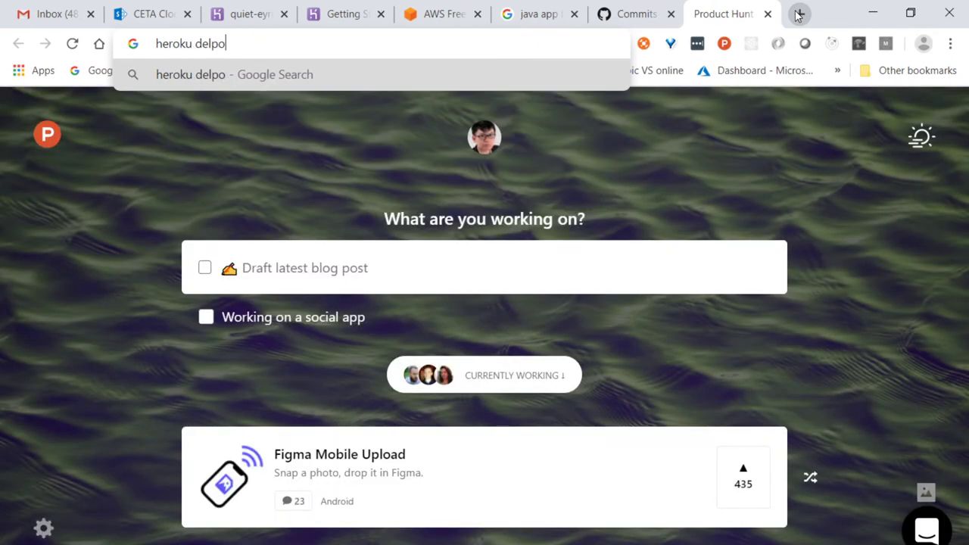
type("ploy ex")
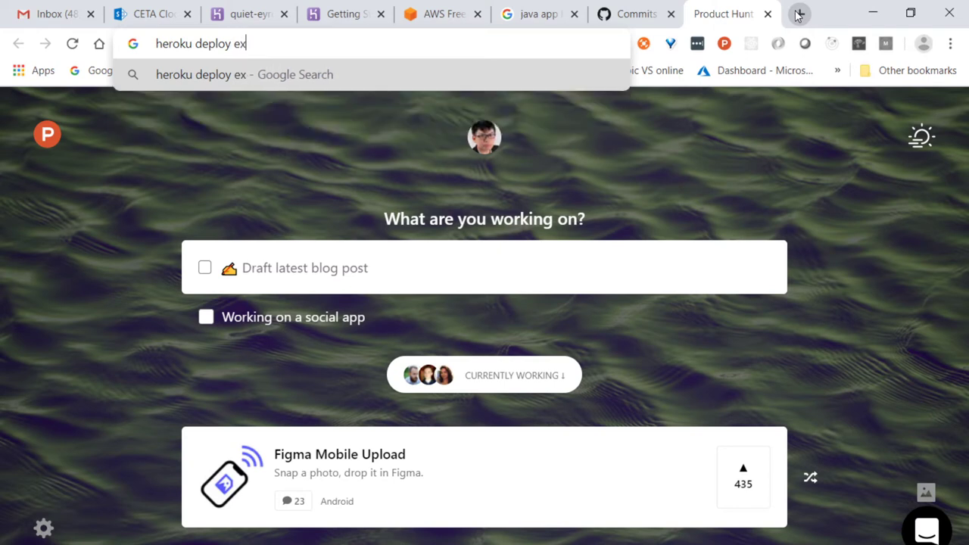
type("isting java wev ser")
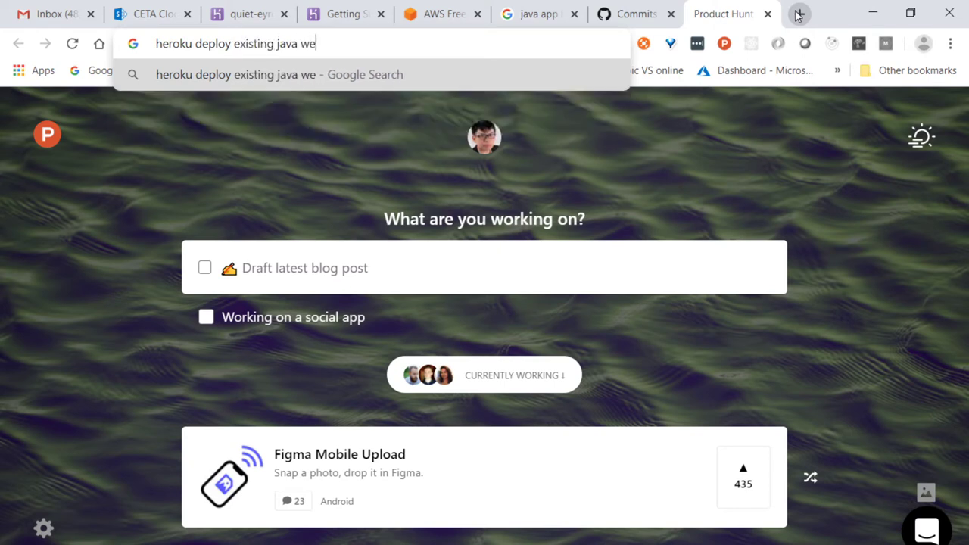
key("BackSpace")
key("BackSpace")
key("BackSpace")
key("BackSpace")
key("BackSpace")
type("b serbic")
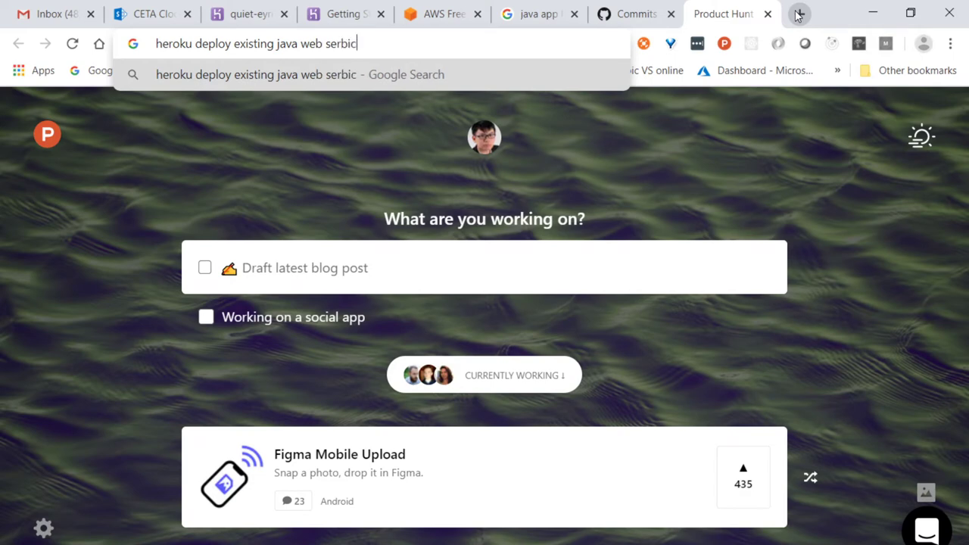
key("BackSpace")
key("BackSpace")
type("vice")
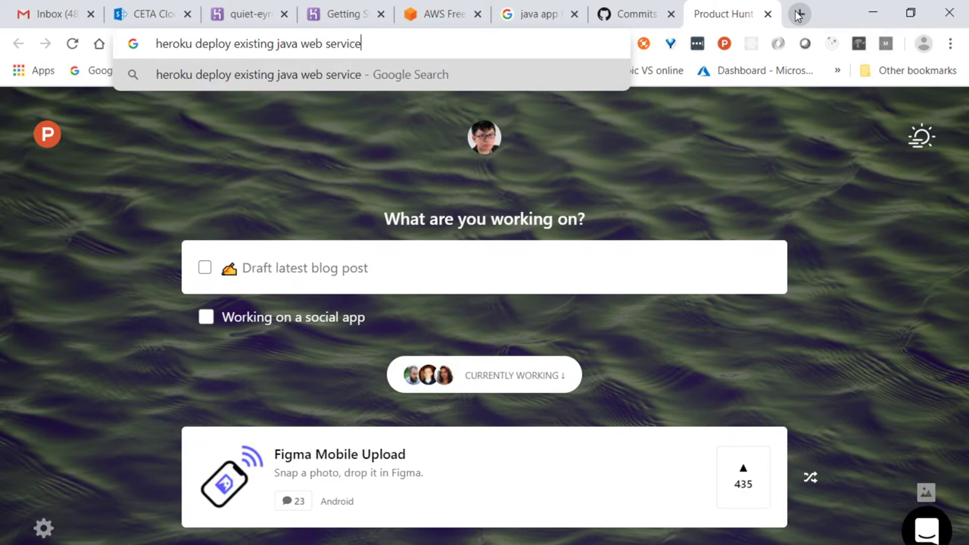
key("Return")
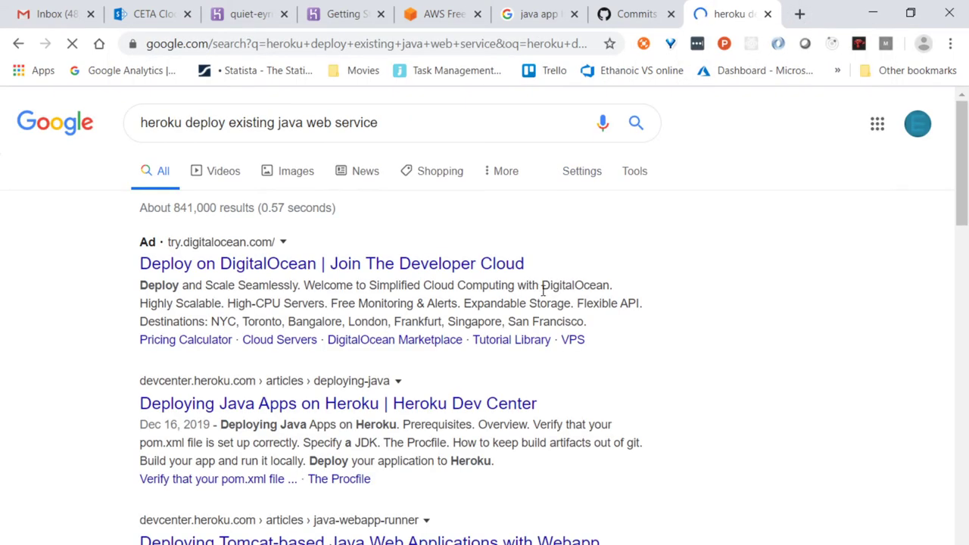
scroll(539, 290, "down", 1)
Step: Move the Deploying Java article tab left and read its Prerequisites section
left_click_drag(712, 11, 428, 8)
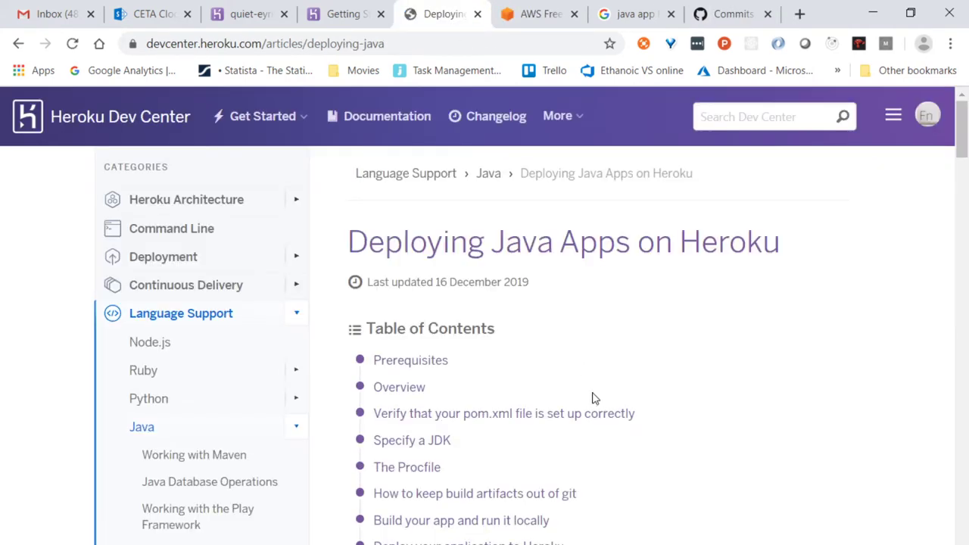
scroll(594, 398, "down", 1)
scroll(595, 396, "down", 1)
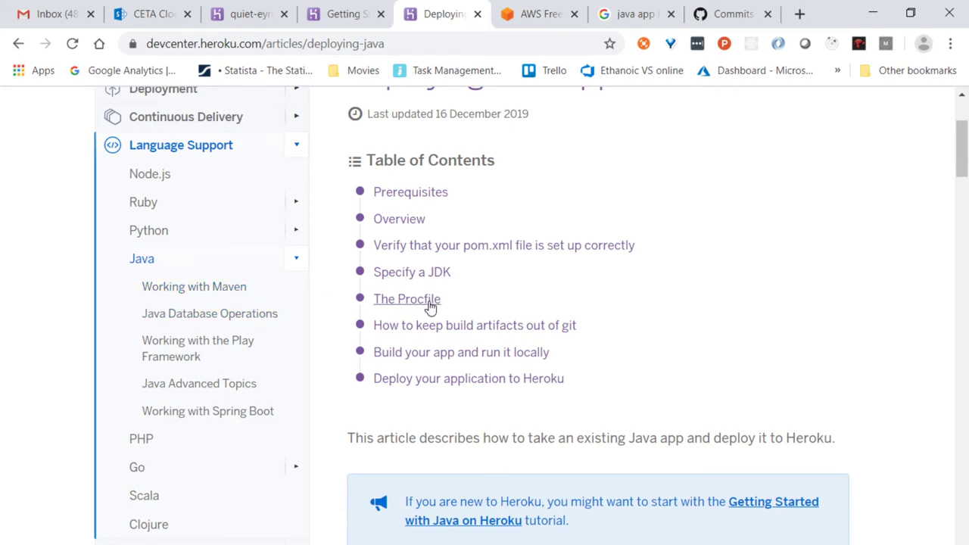
left_click(433, 193)
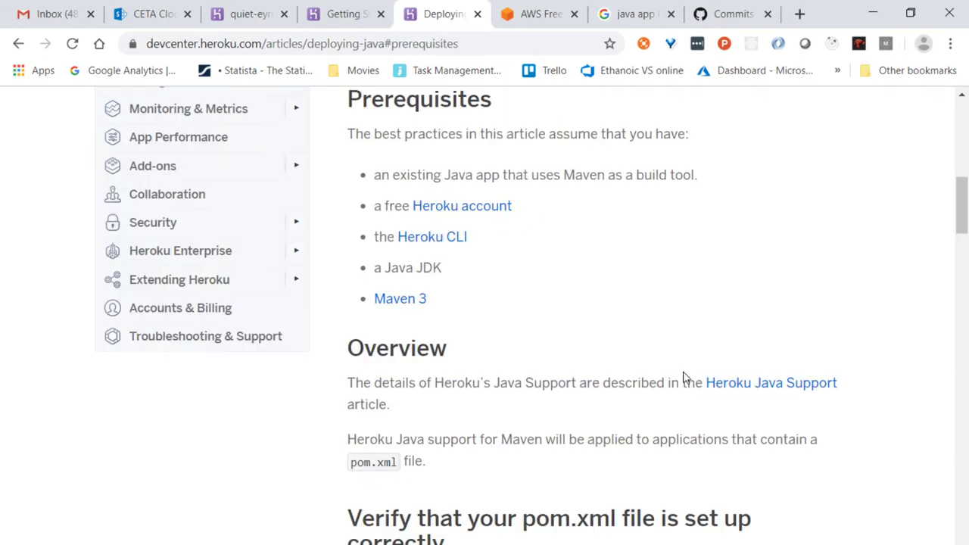
scroll(682, 386, "down", 2)
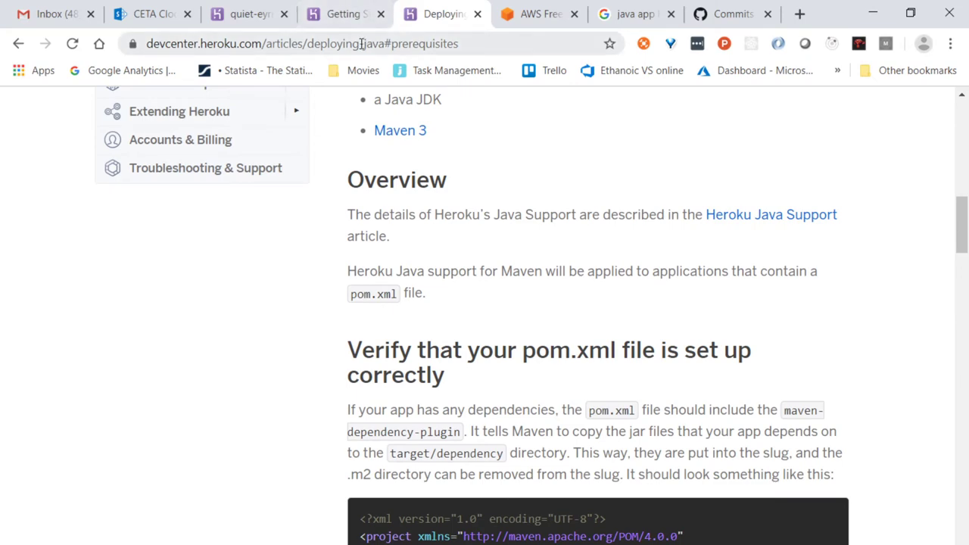
left_click(356, 11)
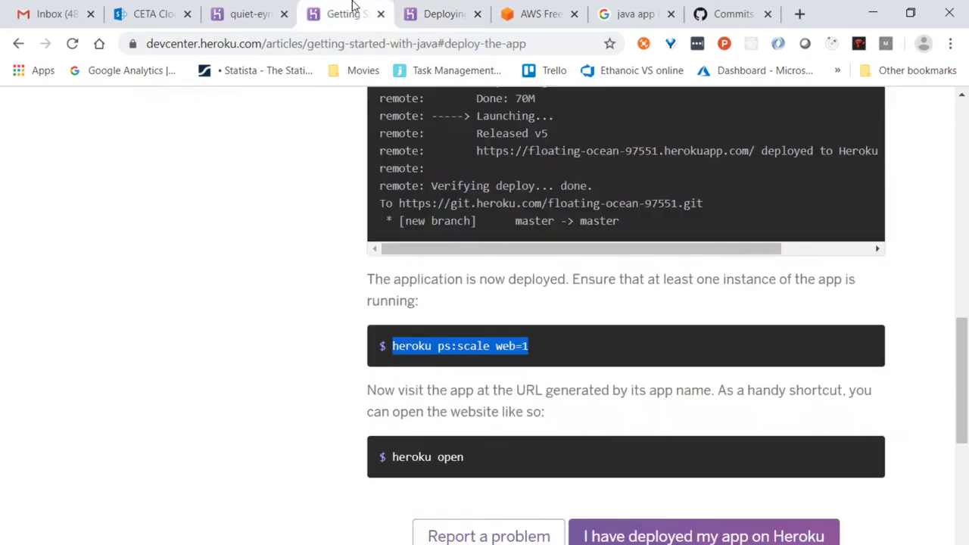
left_click(439, 11)
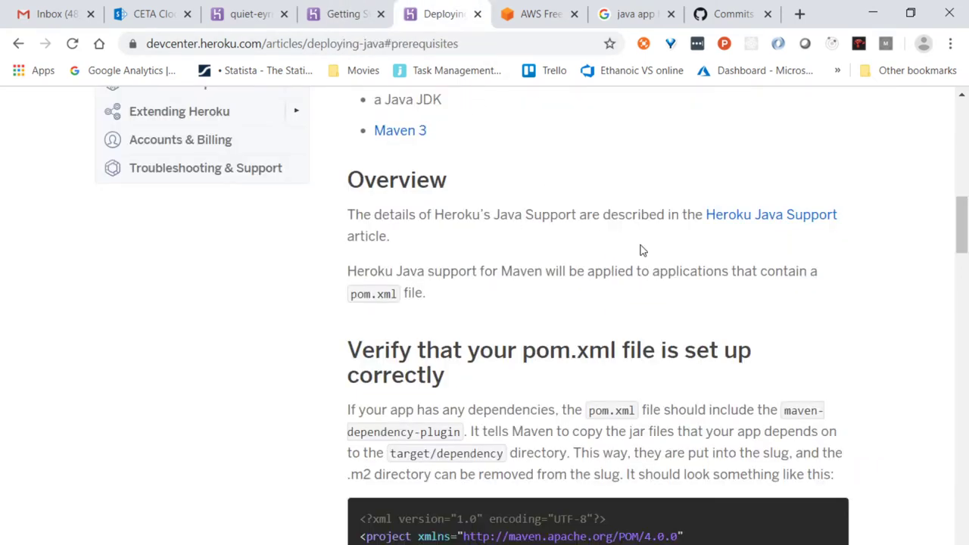
scroll(628, 311, "down", 2)
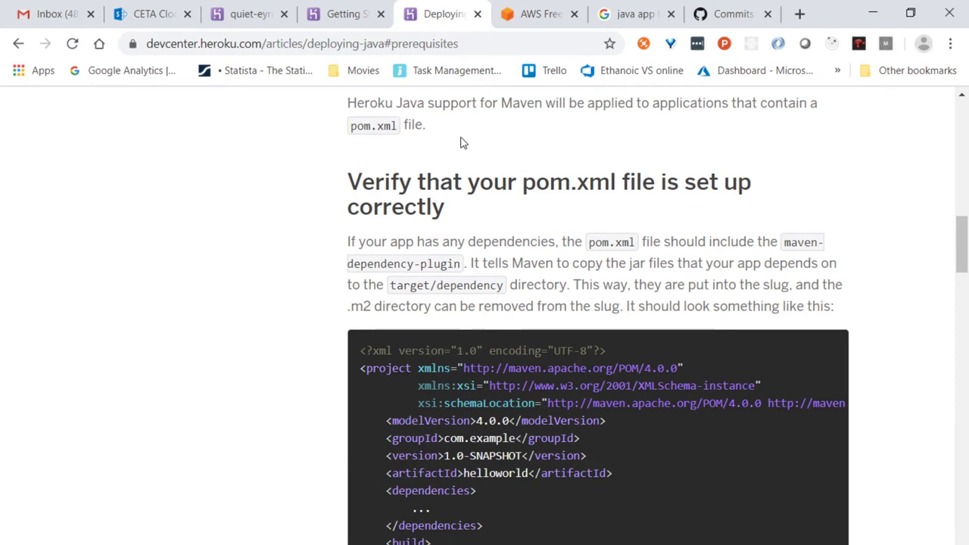
scroll(465, 147, "up", 4)
scroll(402, 237, "down", 1)
Step: Read down to the article's pom.xml example, then open MoneyTransferApp's pom.xml in Eclipse
left_click_drag(348, 214, 645, 262)
left_click(463, 306)
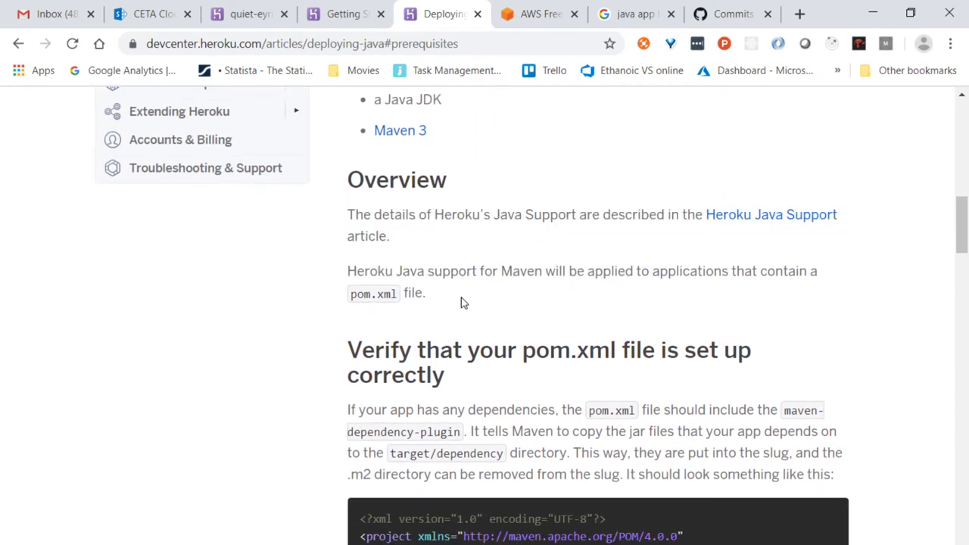
scroll(479, 295, "down", 1)
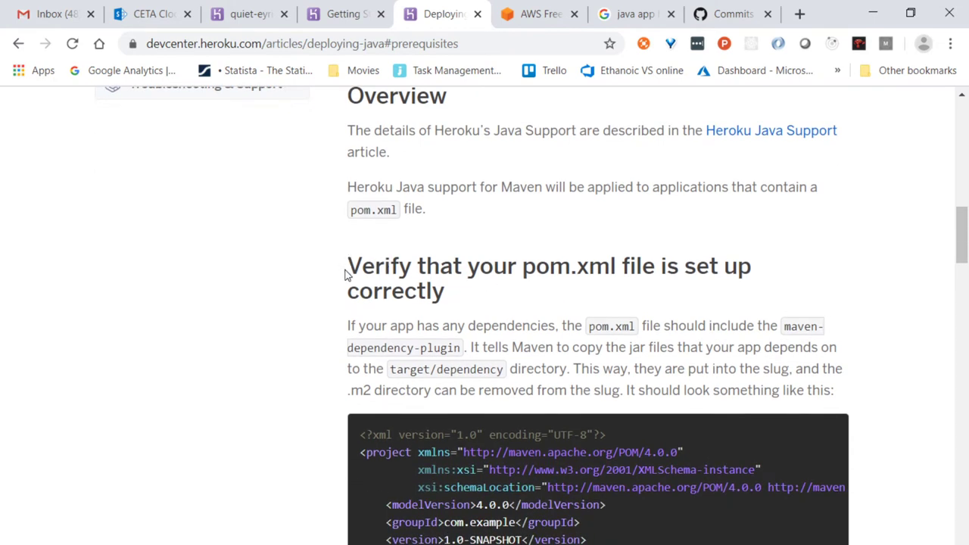
scroll(504, 305, "down", 3)
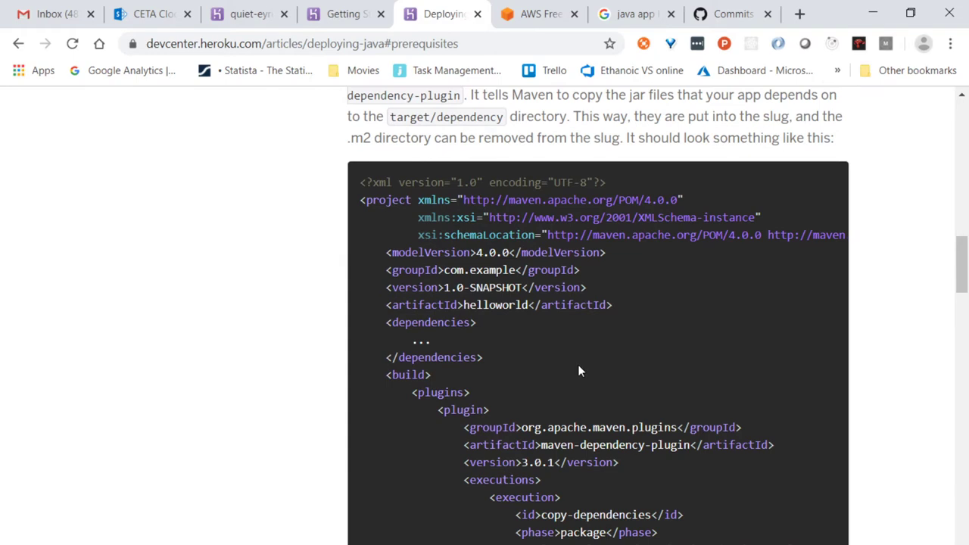
scroll(585, 369, "down", 1)
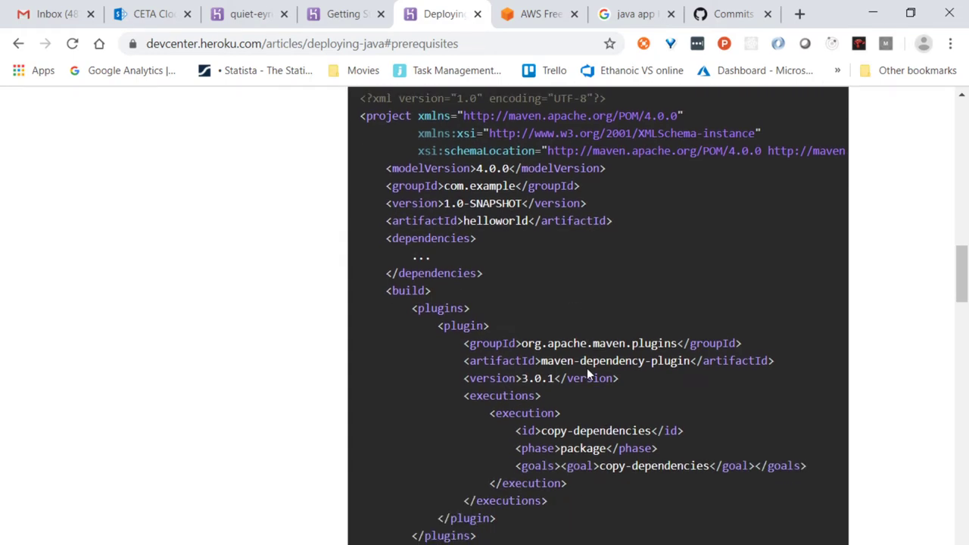
scroll(505, 412, "down", 1)
scroll(602, 403, "up", 3)
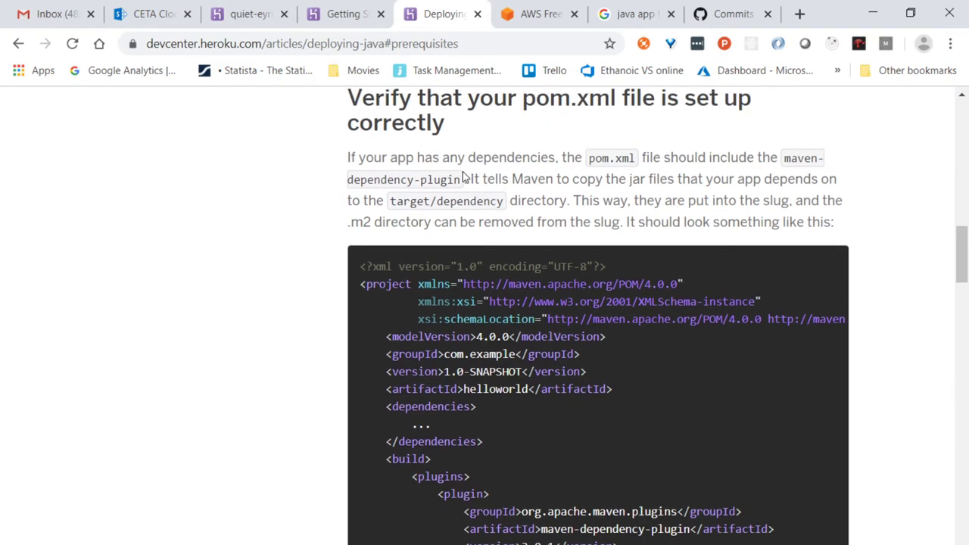
scroll(612, 403, "down", 2)
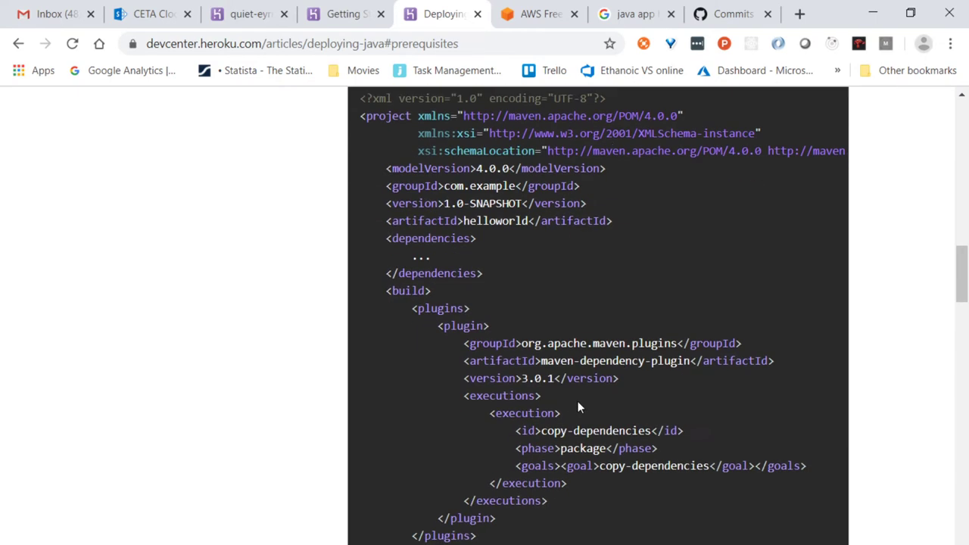
left_click_drag(522, 343, 670, 346)
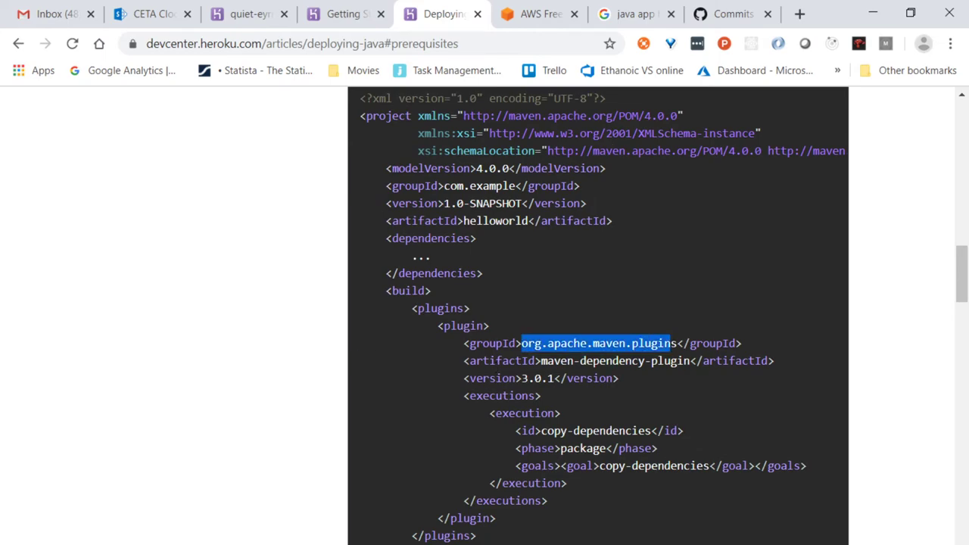
key("alt+Tab")
double_click(76, 246)
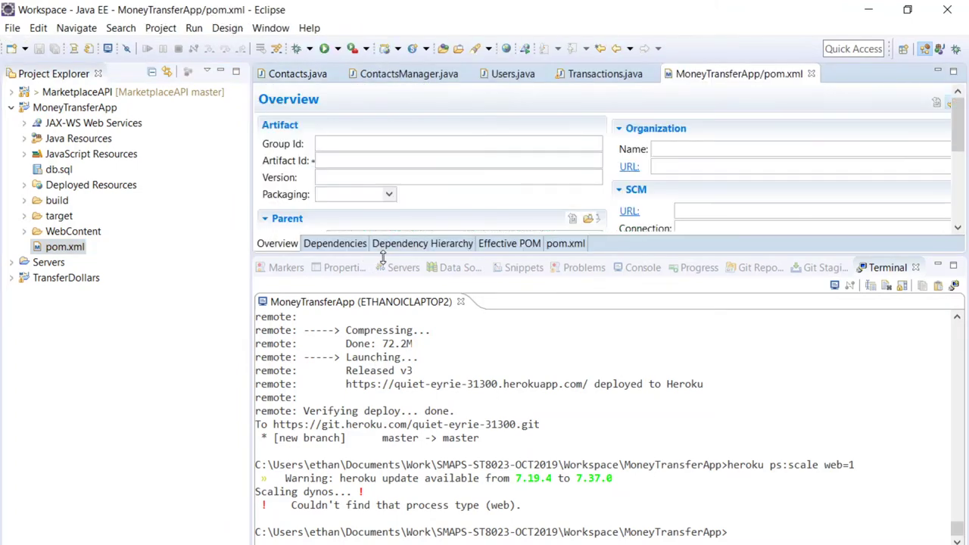
Step: Enlarge the pom.xml editor and switch it to the raw XML source view
left_click(390, 268)
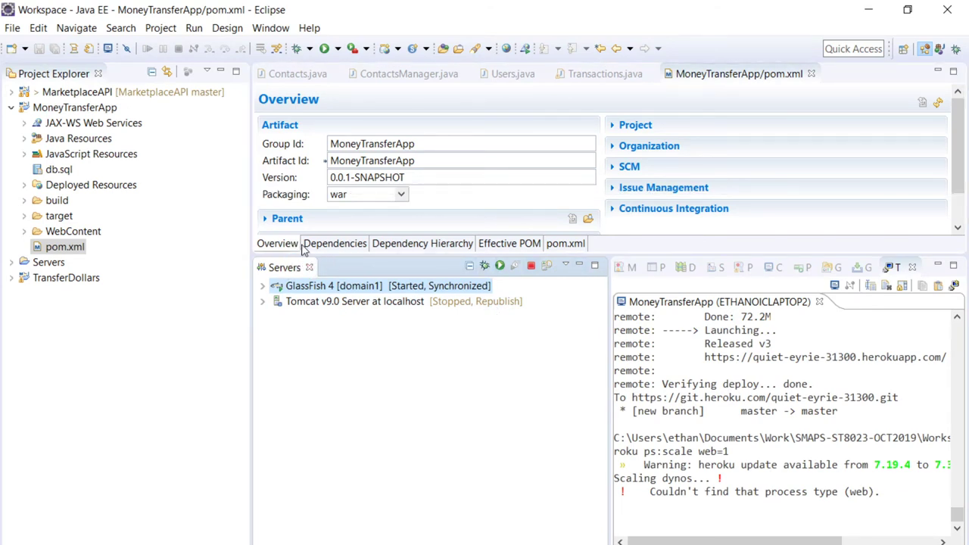
left_click(528, 280)
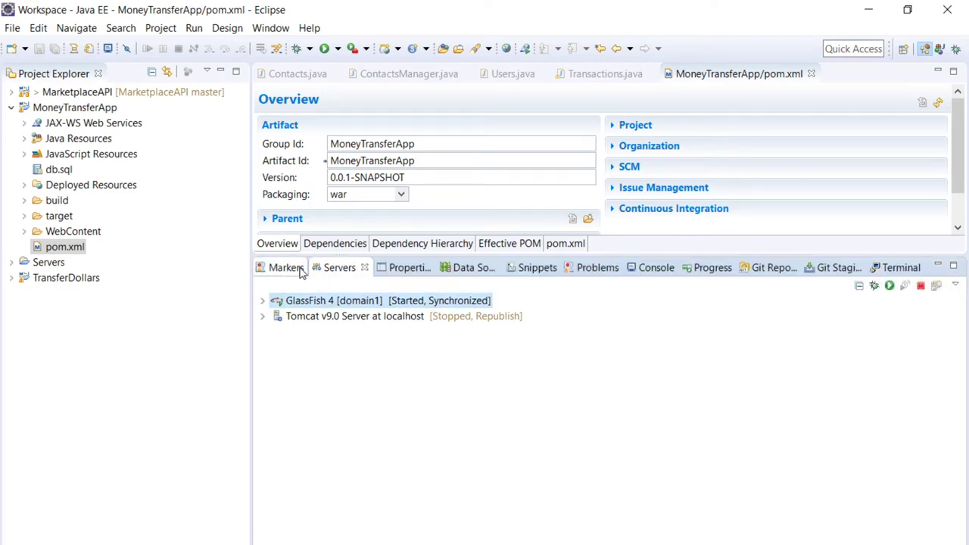
left_click_drag(635, 252, 580, 433)
left_click(566, 425)
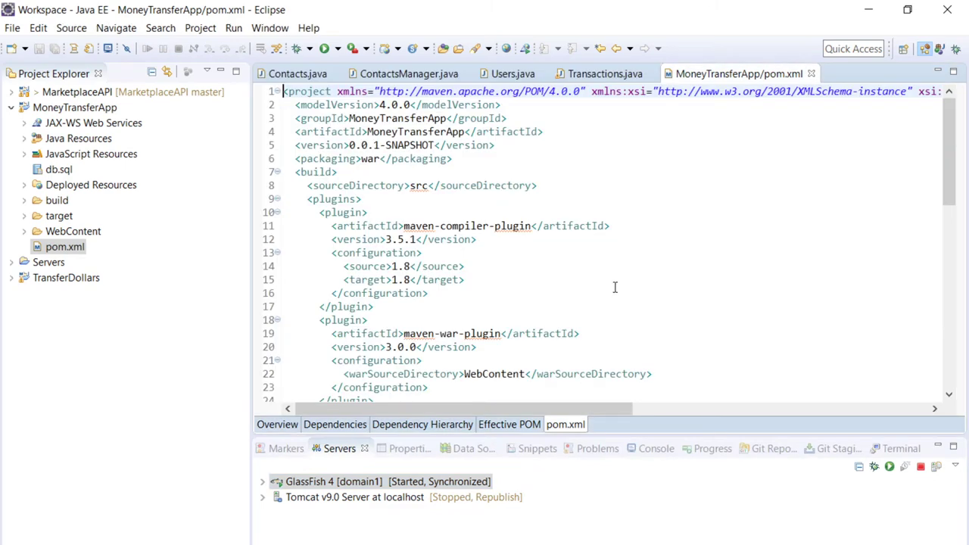
scroll(617, 282, "down", 7)
scroll(620, 279, "down", 6)
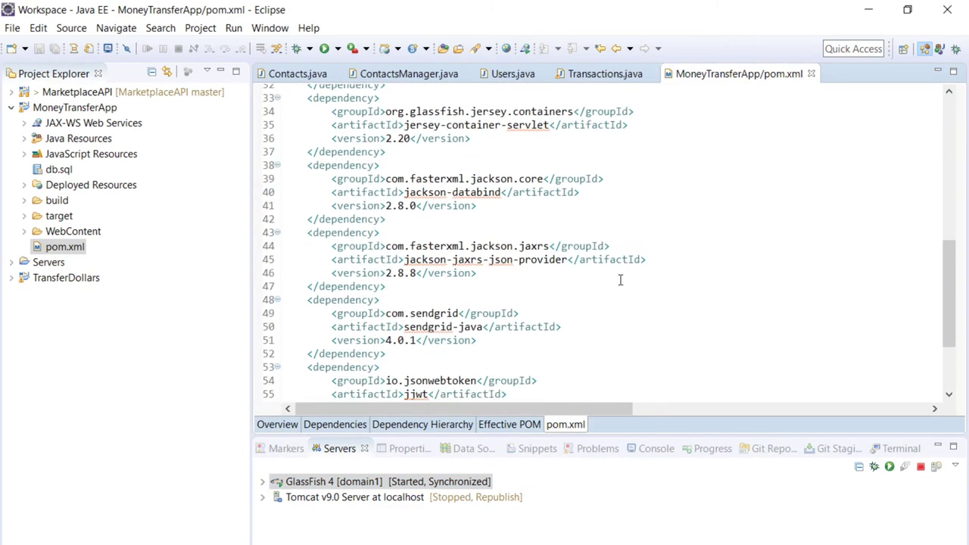
Step: Copy the maven-dependency-plugin block from the Dev Center pom.xml example
key("alt+Tab")
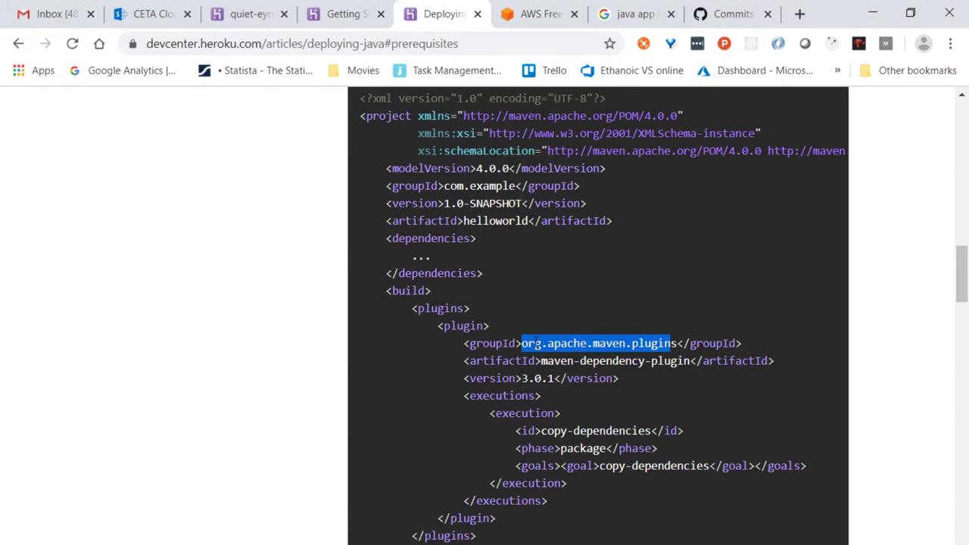
left_click_drag(463, 343, 561, 449)
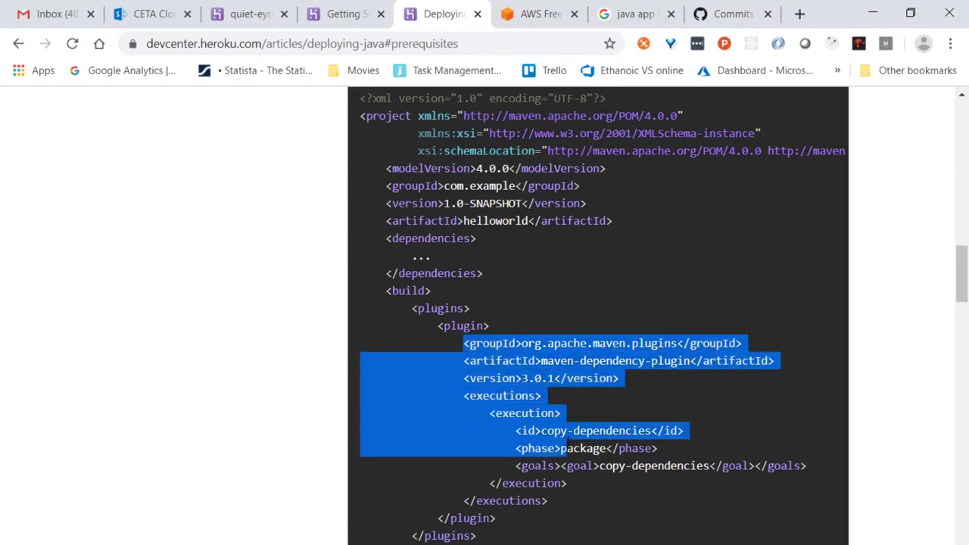
key("alt+Tab")
scroll(714, 238, "up", 9)
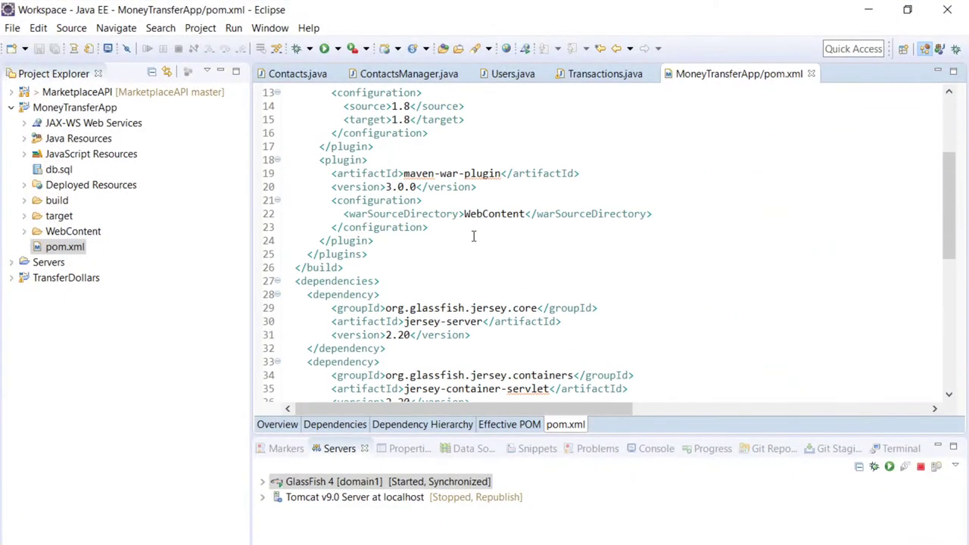
scroll(473, 237, "up", 3)
scroll(473, 237, "up", 2)
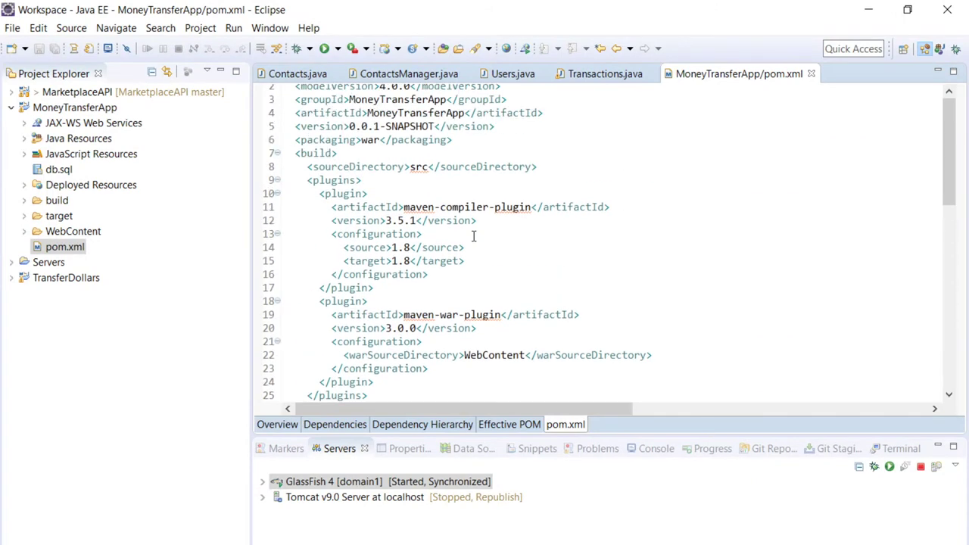
scroll(438, 229, "down", 5)
scroll(438, 230, "down", 1)
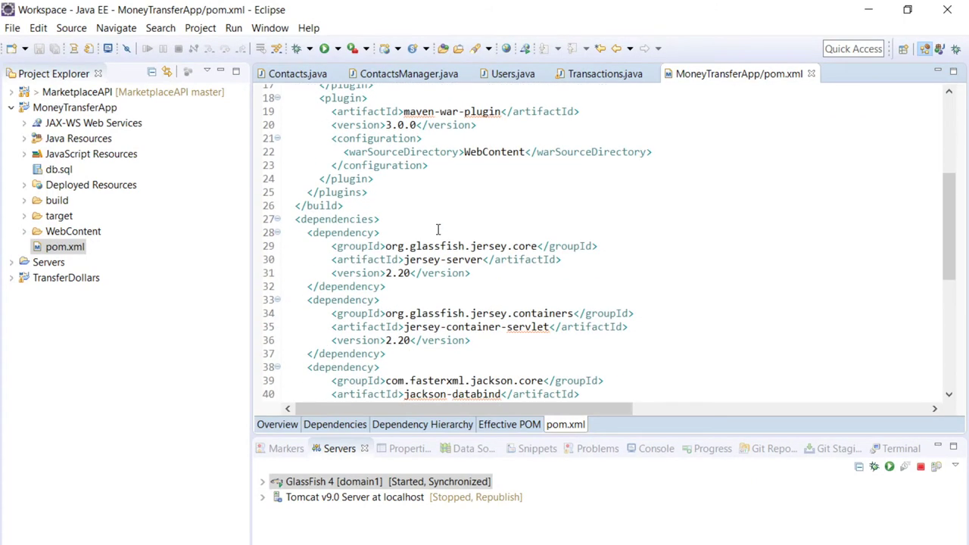
key("alt+Tab")
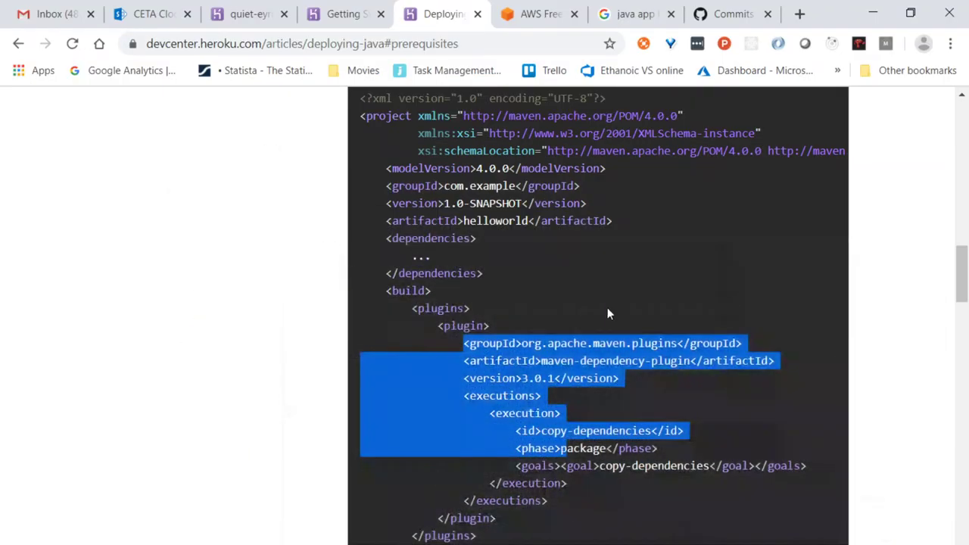
scroll(600, 314, "down", 1)
left_click(426, 255)
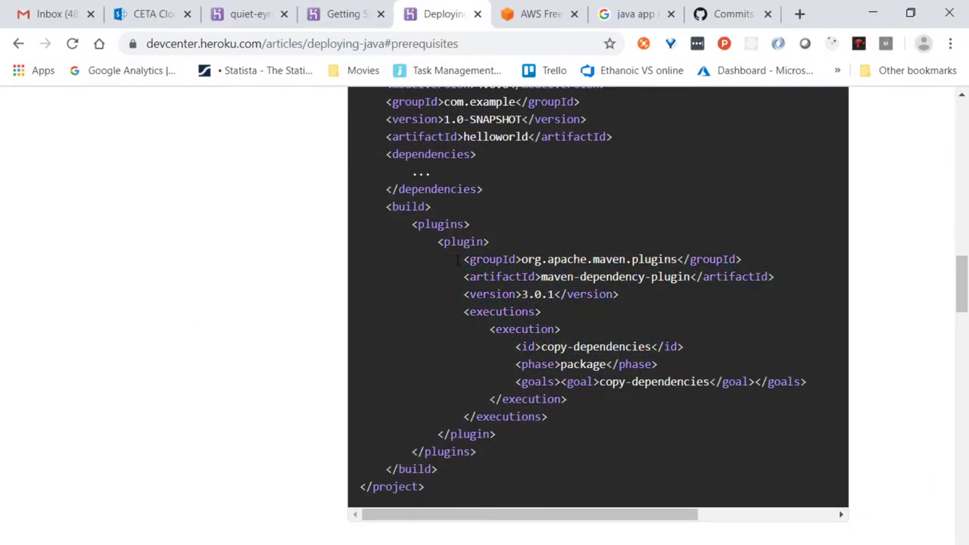
left_click_drag(438, 242, 536, 447)
key("ctrl+c")
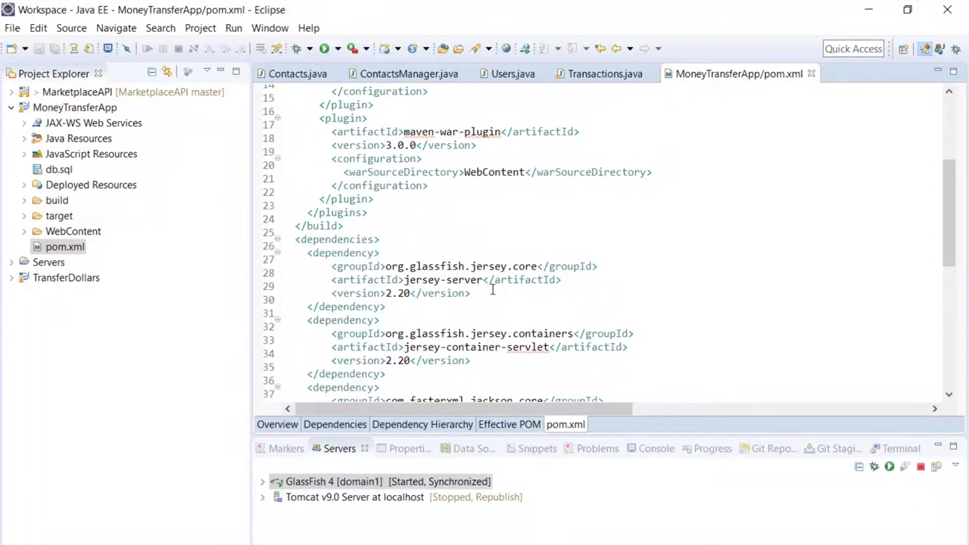
scroll(362, 146, "up", 5)
Step: Paste the plugin block after the war plugin, fix its indentation and save pom.xml
left_click(371, 121)
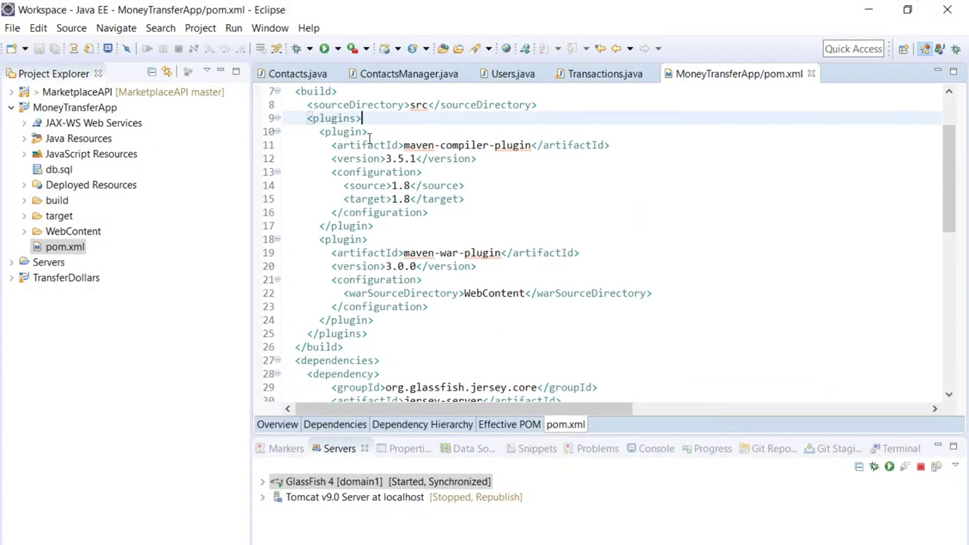
left_click(384, 321)
key("Return")
key("ctrl+v")
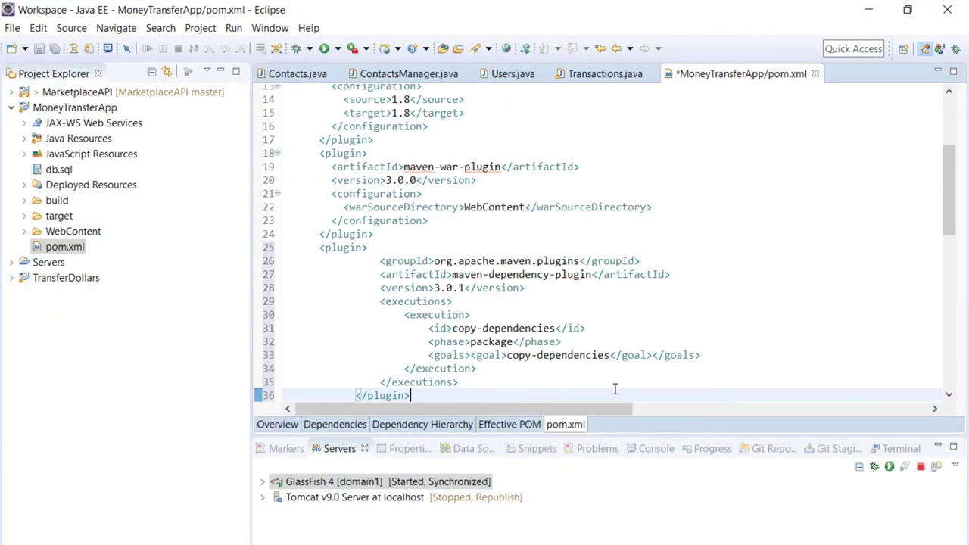
left_click(469, 253, "shift")
key("shift+Tab")
key("shift+Tab")
key("shift+Tab")
key("shift+Tab")
key("shift+Tab")
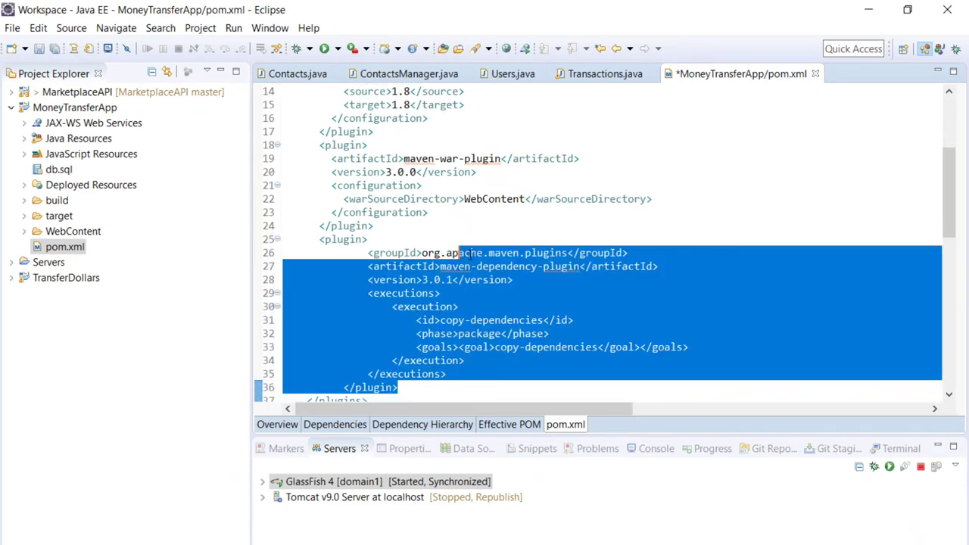
left_click(353, 266)
left_click(350, 253)
left_click(325, 385)
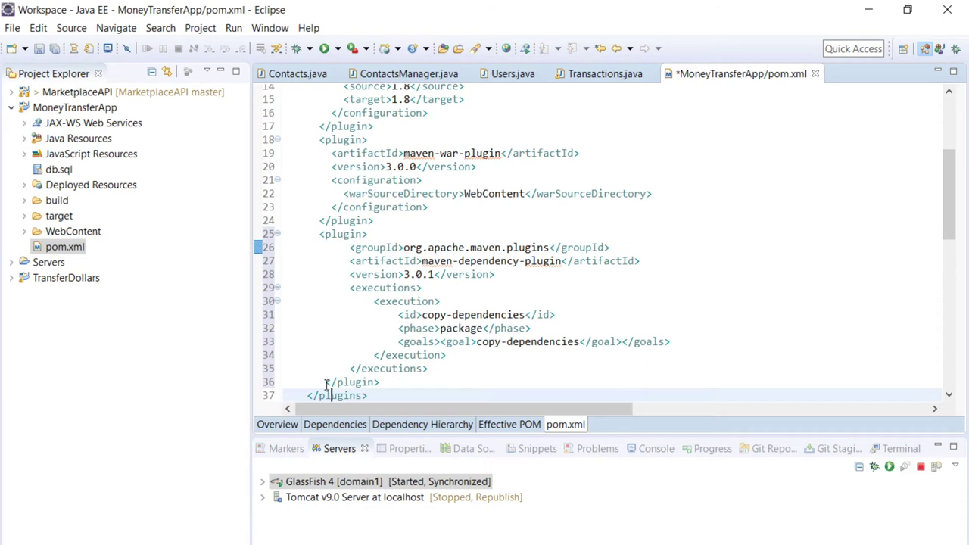
key("ctrl+s")
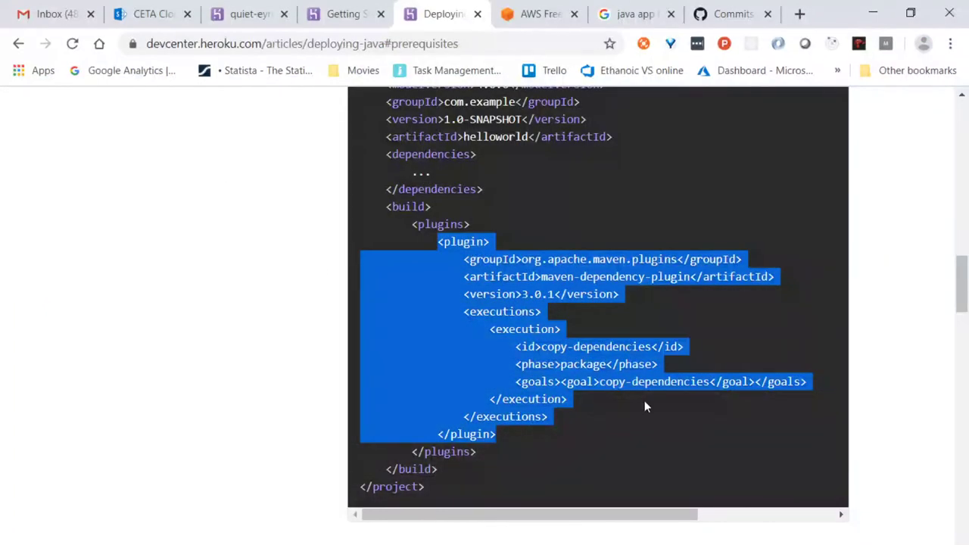
Step: Examine the example Procfile command: web type, java $JAVA_OPTS and the HelloWorld class
scroll(644, 399, "down", 5)
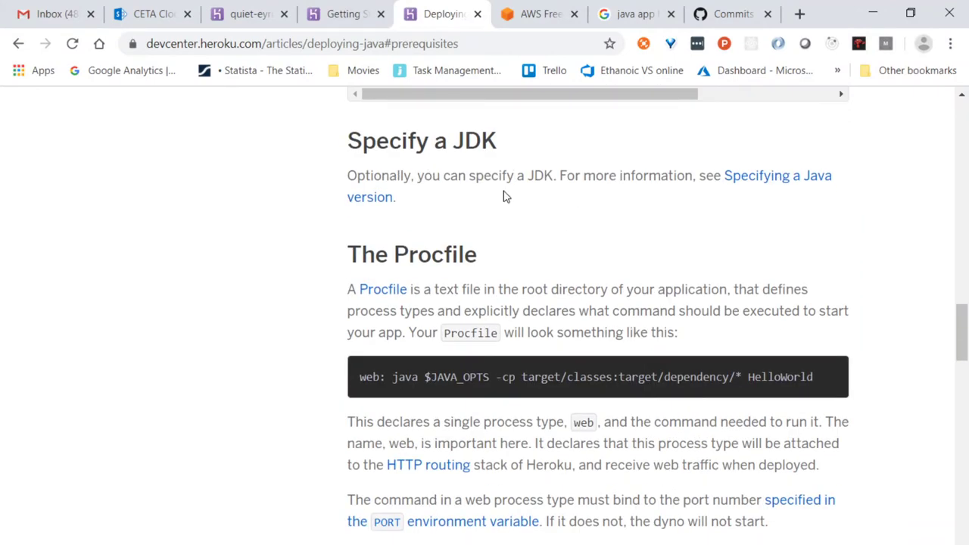
scroll(485, 189, "down", 1)
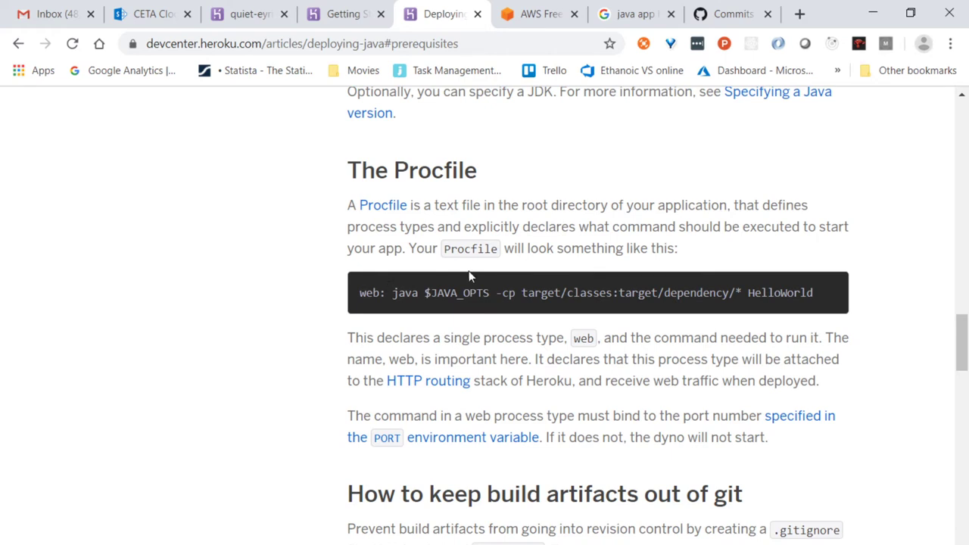
left_click_drag(356, 293, 464, 331)
left_click(462, 333)
double_click(361, 293)
left_click_drag(394, 294, 756, 293)
double_click(784, 293)
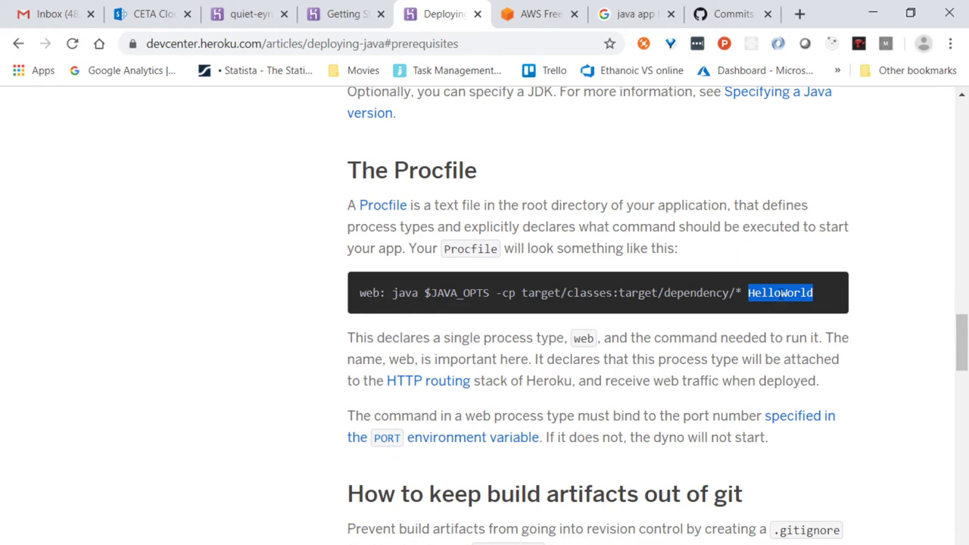
Step: Open the linked Procfile article in a new tab
scroll(782, 296, "down", 1)
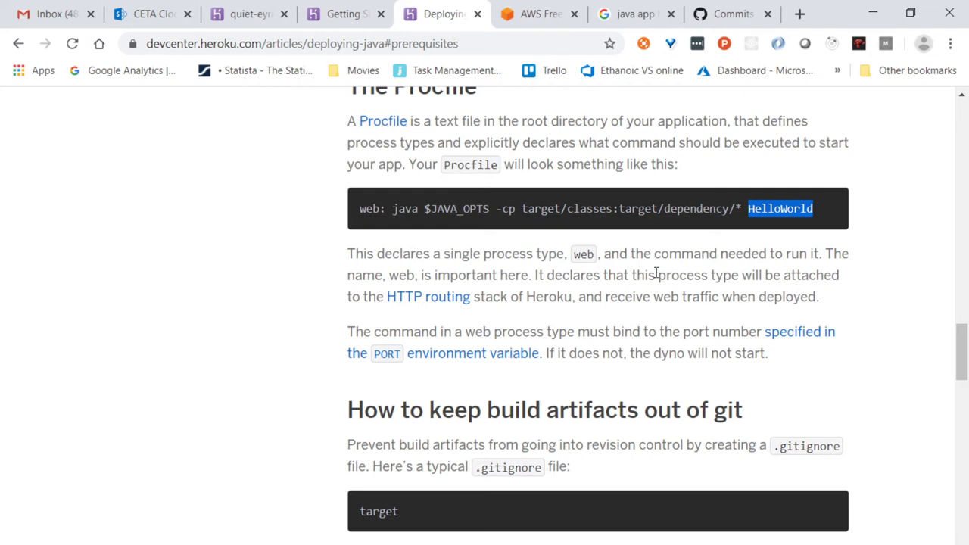
scroll(660, 275, "down", 2)
scroll(660, 275, "up", 3)
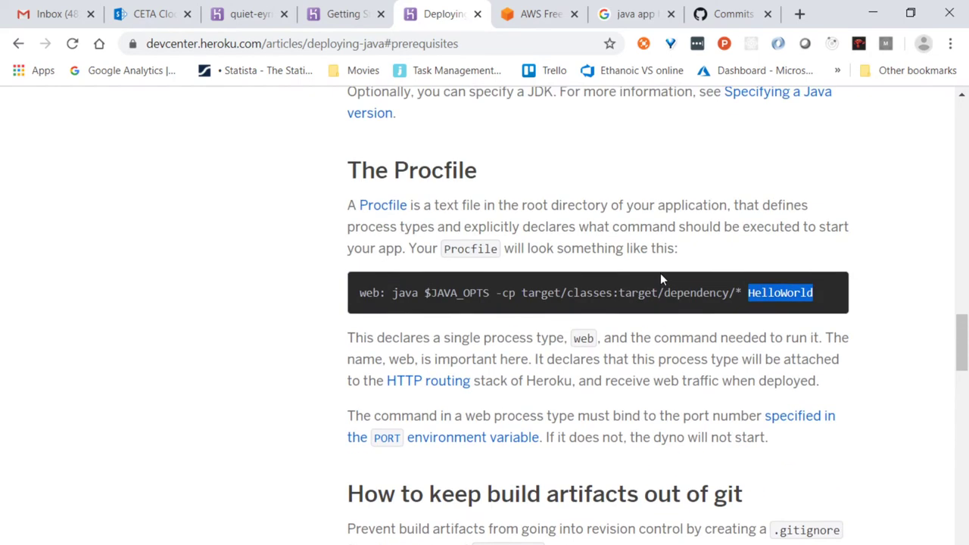
left_click(505, 206)
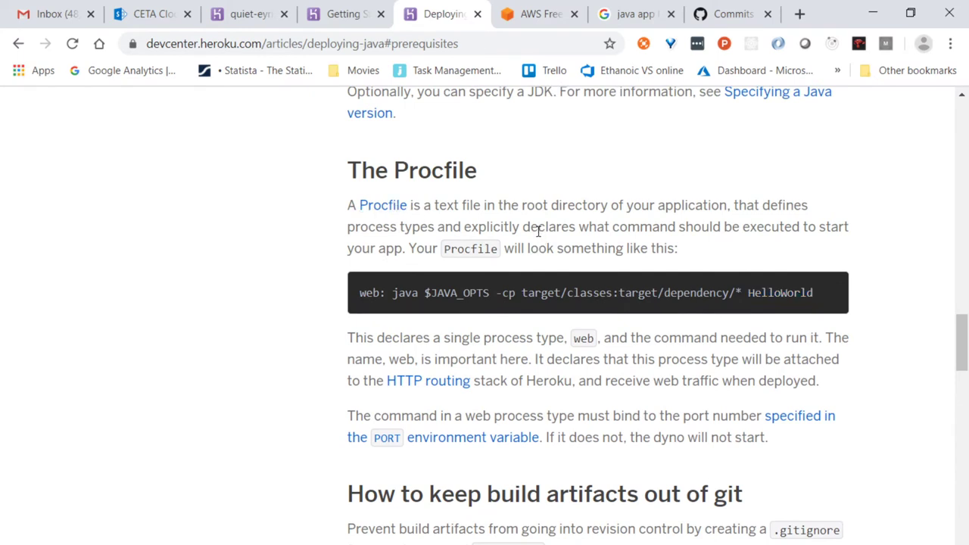
left_click(377, 213, "ctrl")
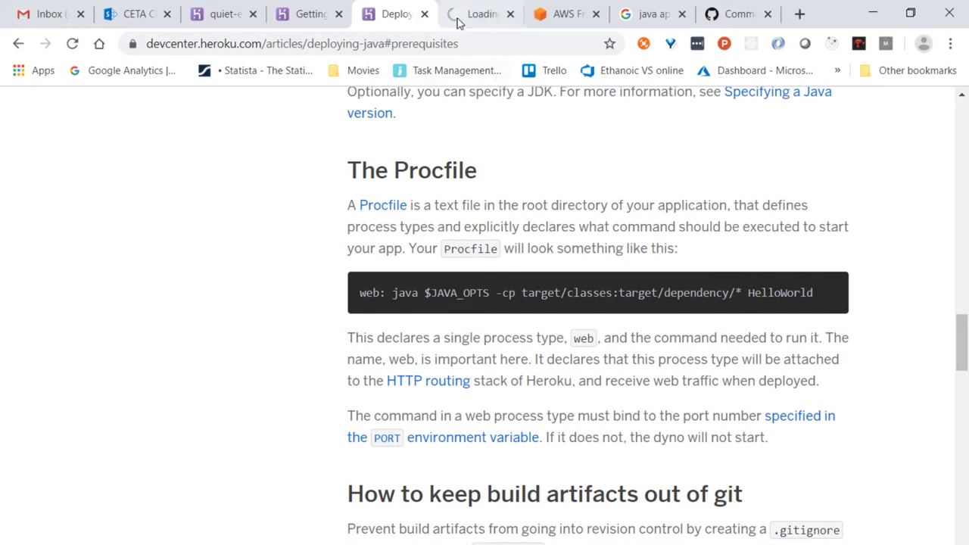
Step: Select the example web: java command line and move to the Procfile article
left_click_drag(353, 294, 814, 295)
key("ctrl+c")
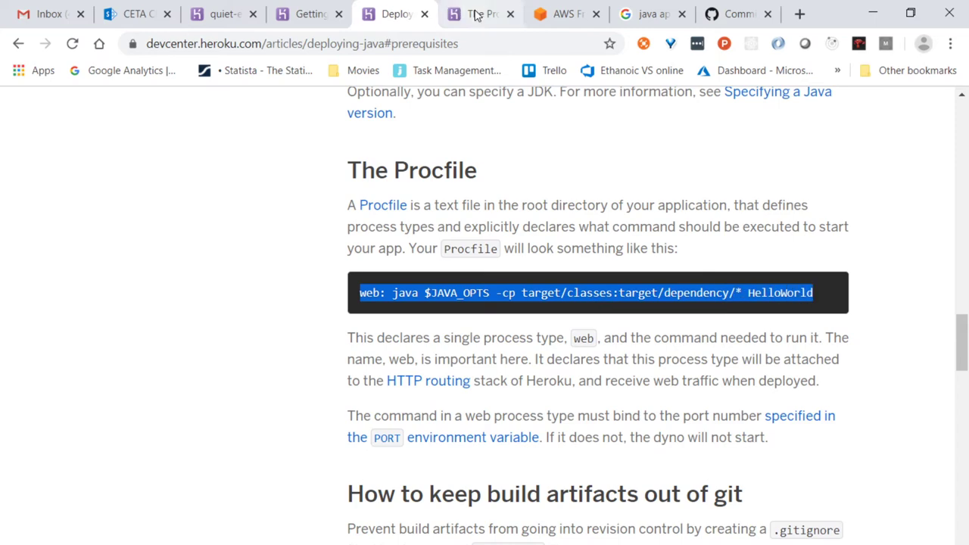
left_click(477, 15)
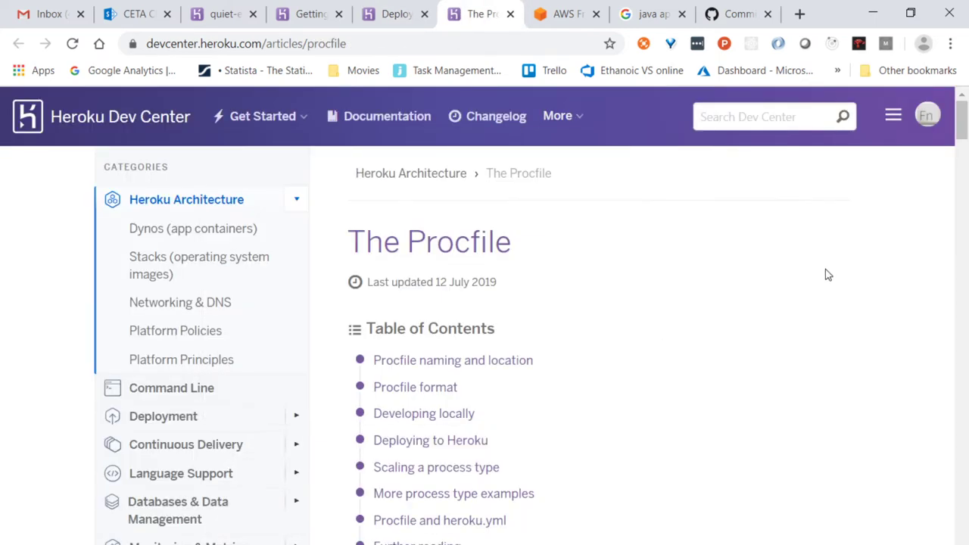
scroll(485, 261, "down", 3)
scroll(518, 201, "down", 5)
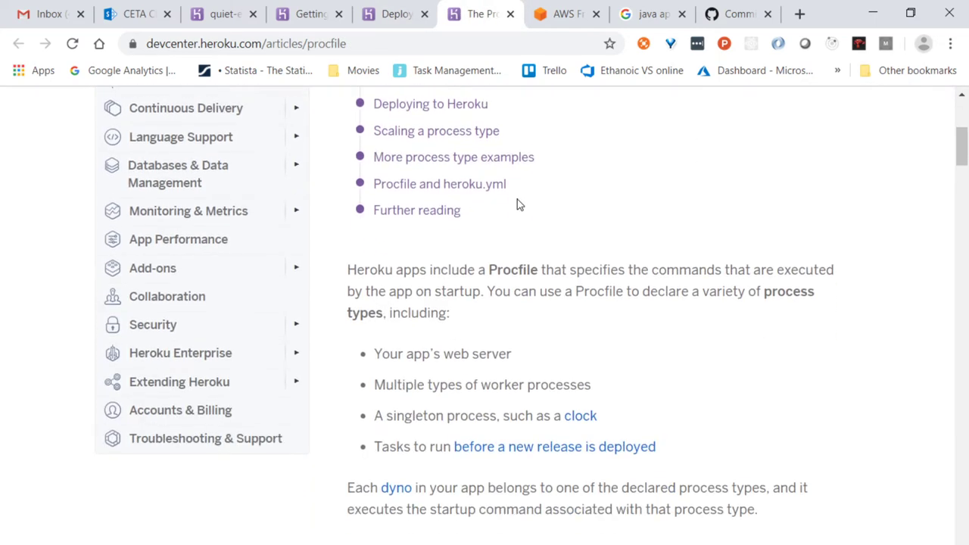
scroll(517, 200, "up", 3)
scroll(447, 163, "up", 3)
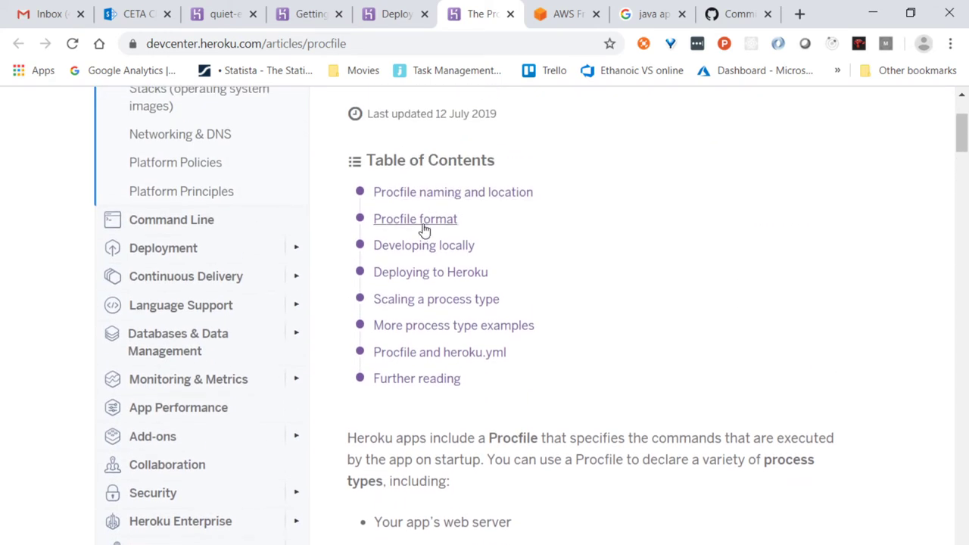
Step: Read the Procfile naming and location rules, noting Procfile versus Procfile.txt
scroll(613, 311, "down", 1)
scroll(614, 311, "down", 4)
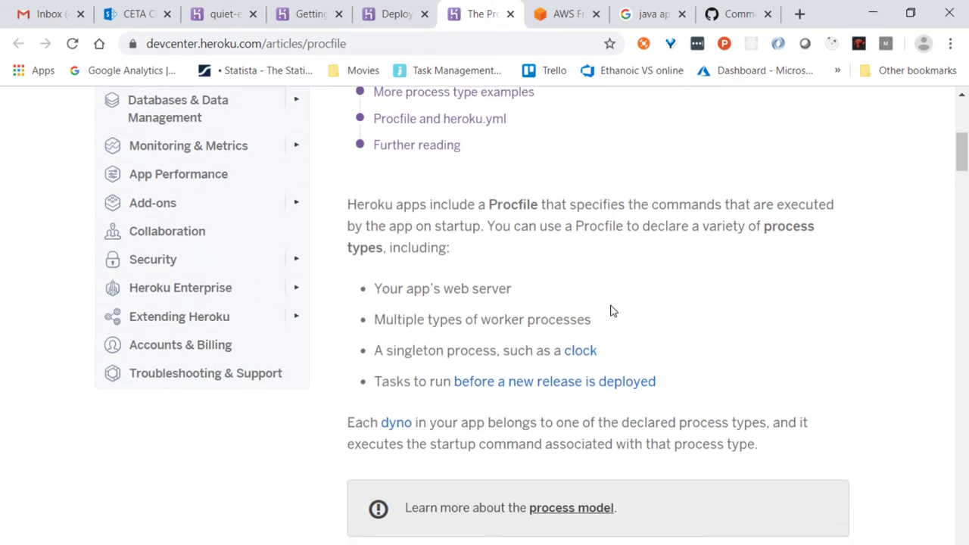
scroll(613, 311, "down", 3)
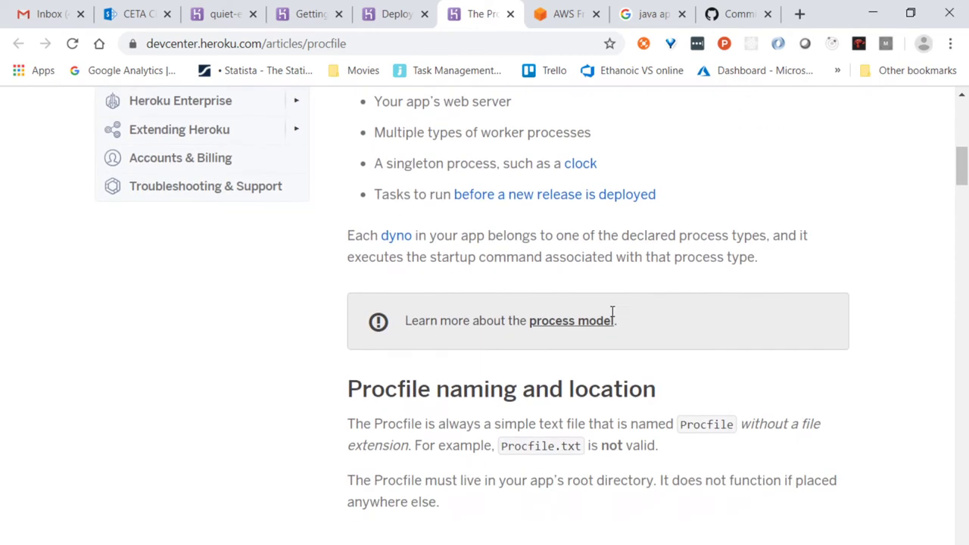
scroll(612, 312, "down", 1)
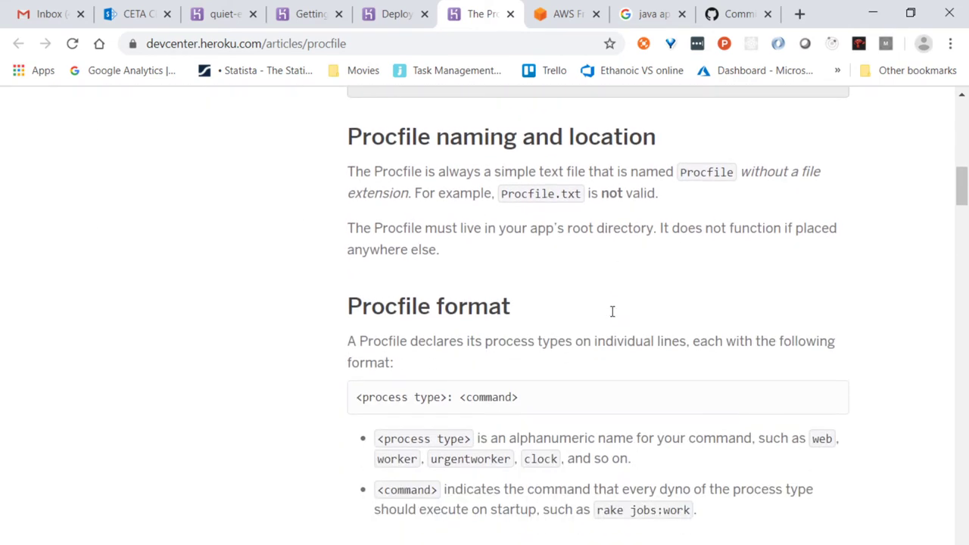
left_click_drag(338, 184, 627, 191)
left_click(661, 174)
double_click(522, 200)
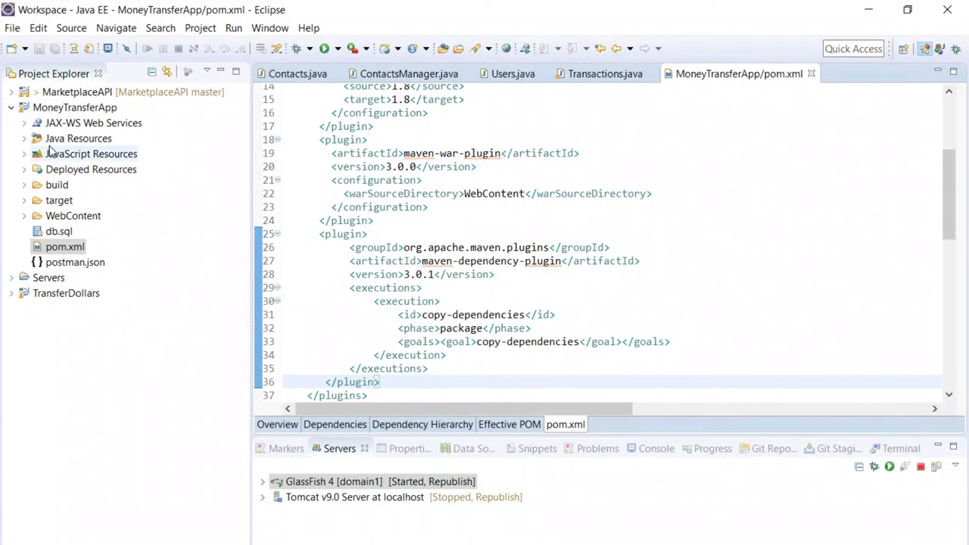
Step: Create a new file named Procfile in the MoneyTransferApp project
left_click(62, 109)
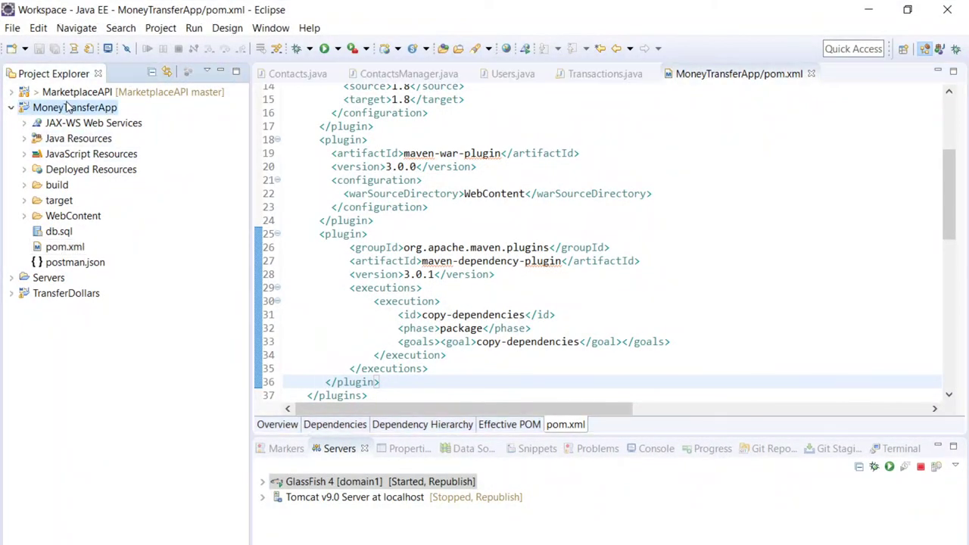
right_click(65, 107)
mouse_move(225, 90)
left_click(435, 107)
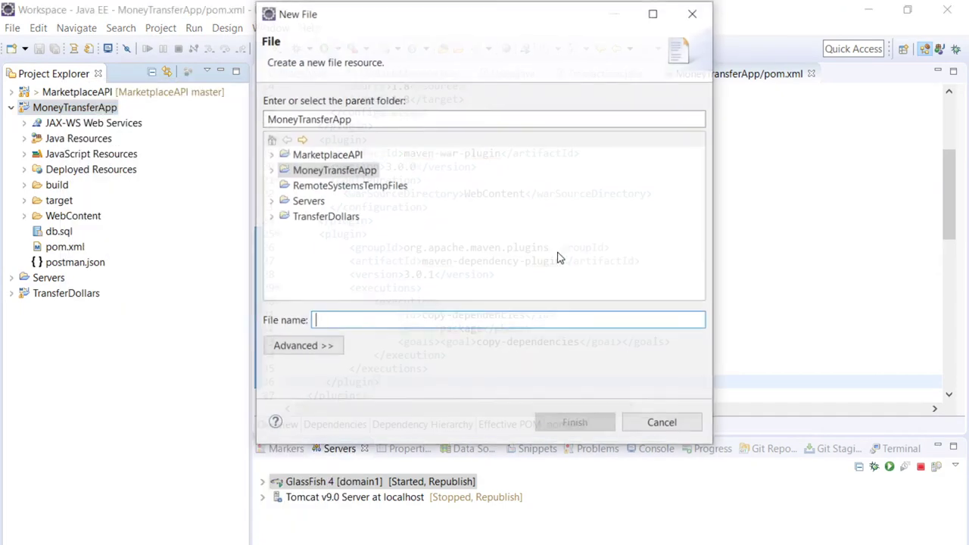
type("Procfile")
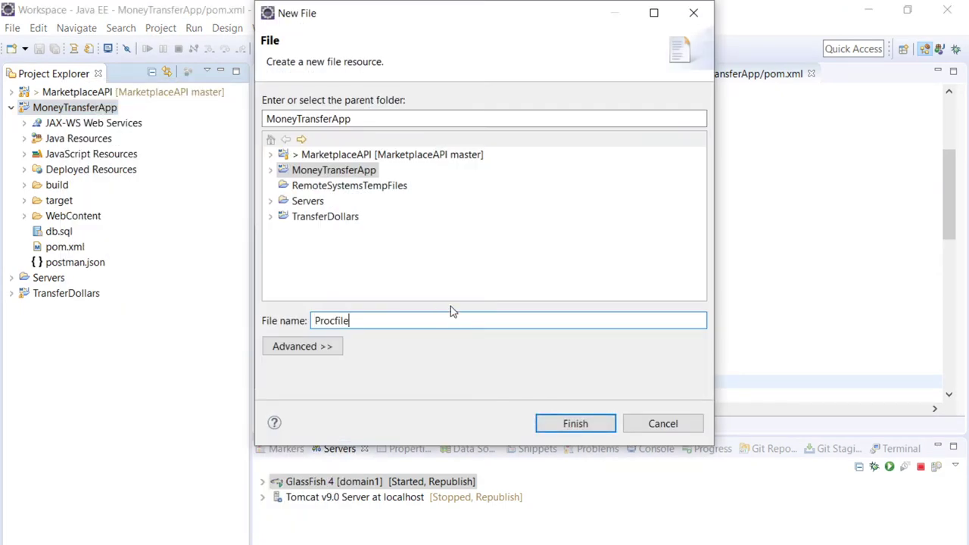
left_click(580, 425)
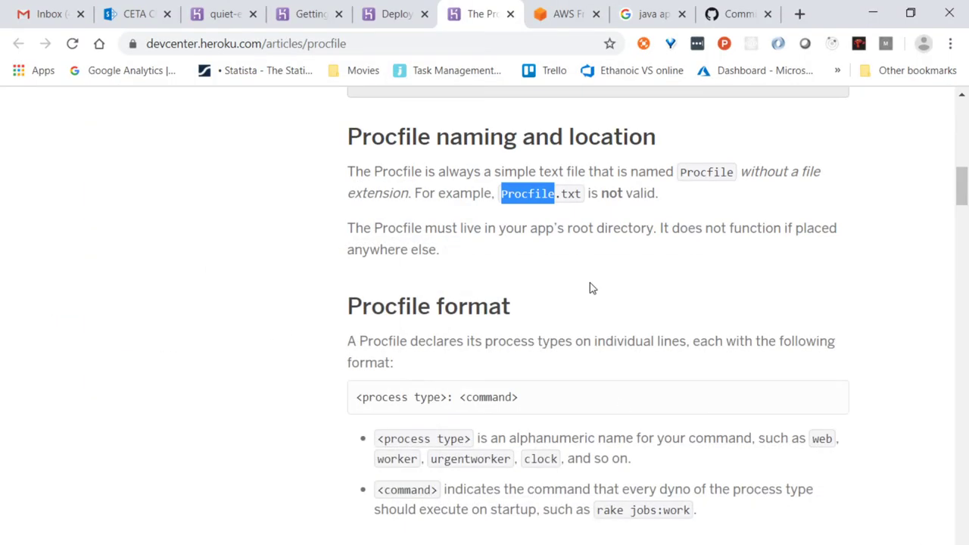
scroll(583, 285, "down", 2)
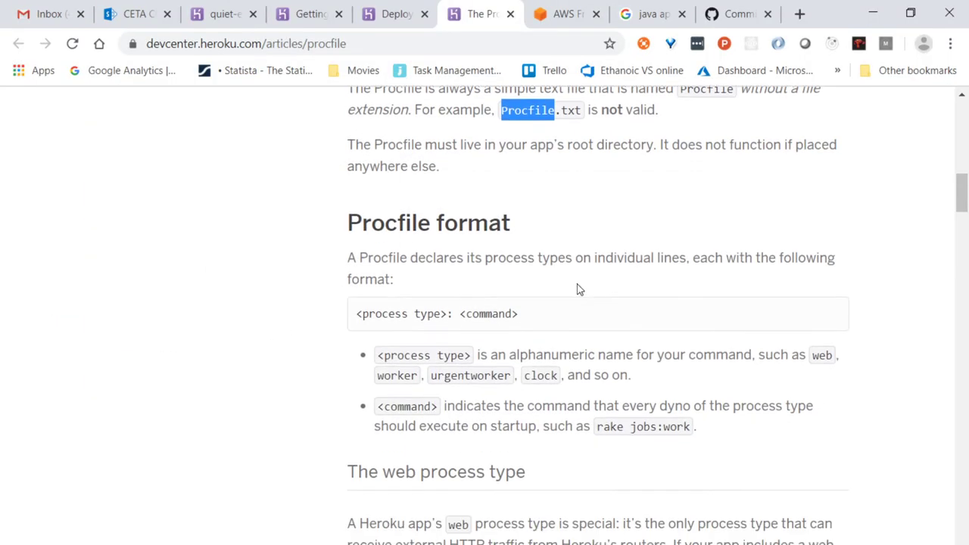
scroll(432, 307, "down", 4)
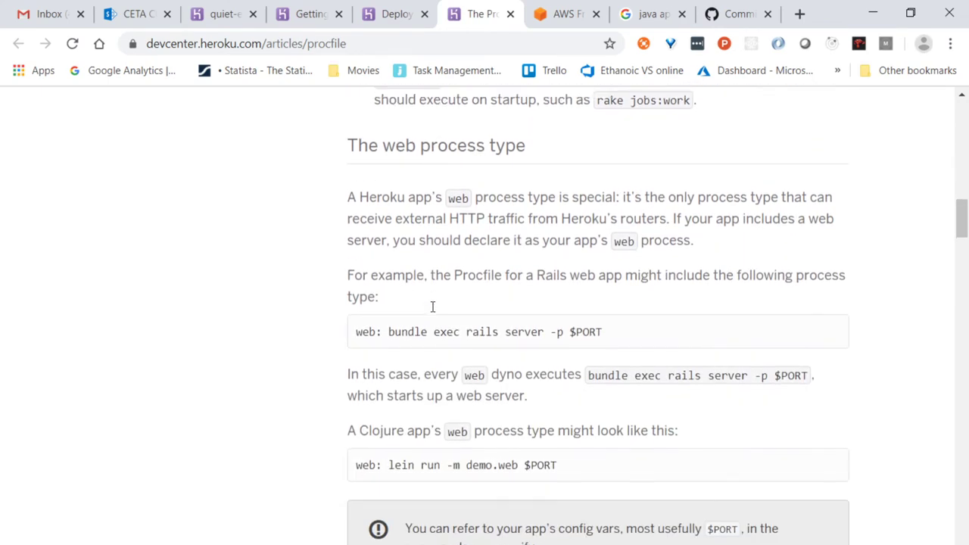
scroll(433, 305, "up", 3)
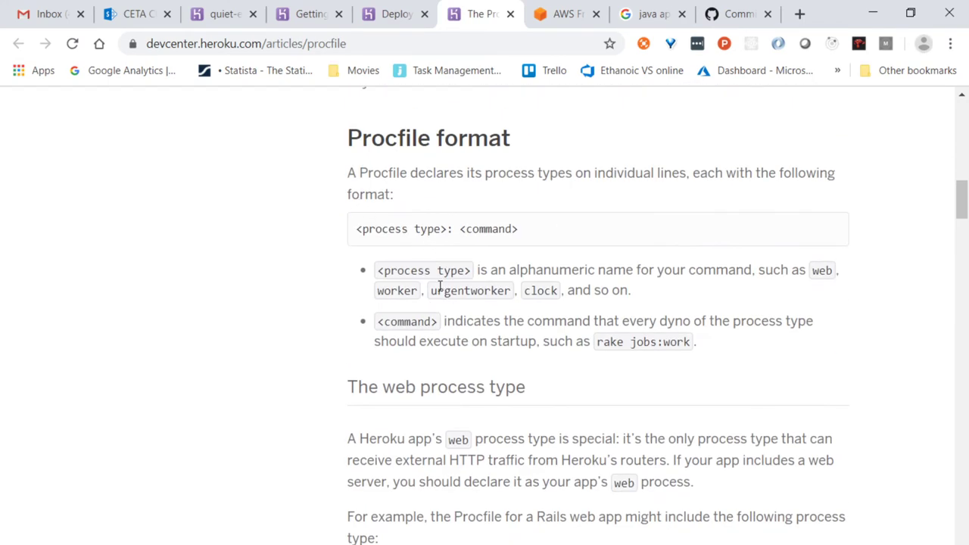
Step: Paste the web: java … HelloWorld command into the Procfile and save it
left_click(399, 17)
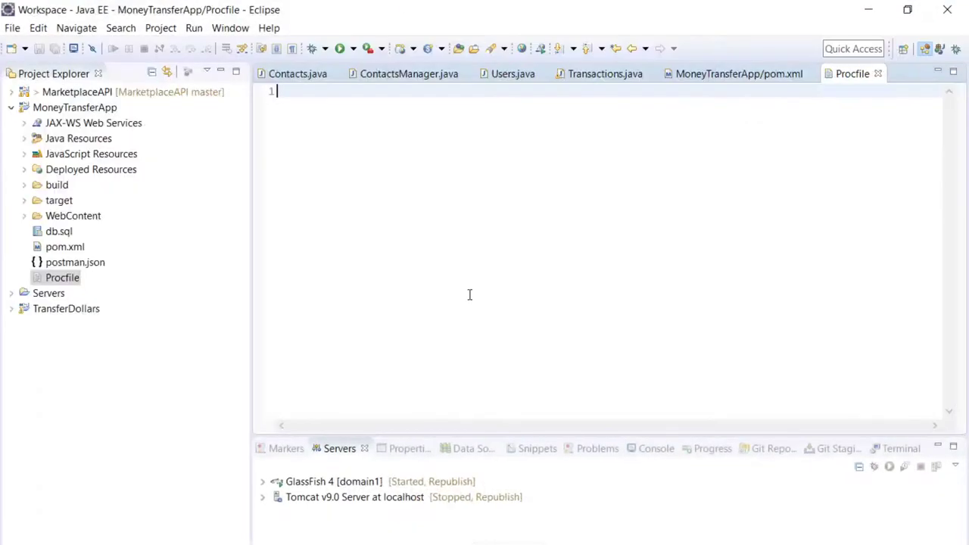
key("ctrl+v")
key("ctrl+s")
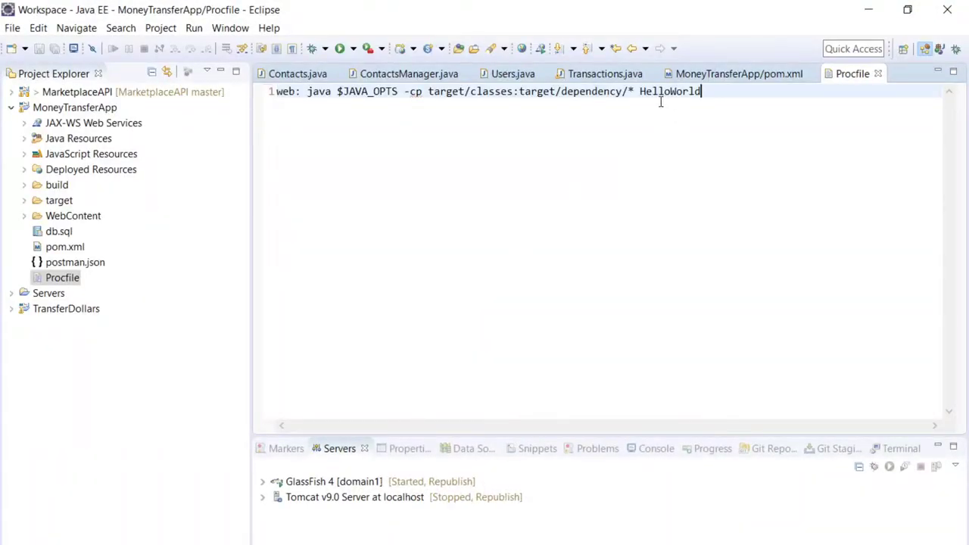
double_click(660, 92)
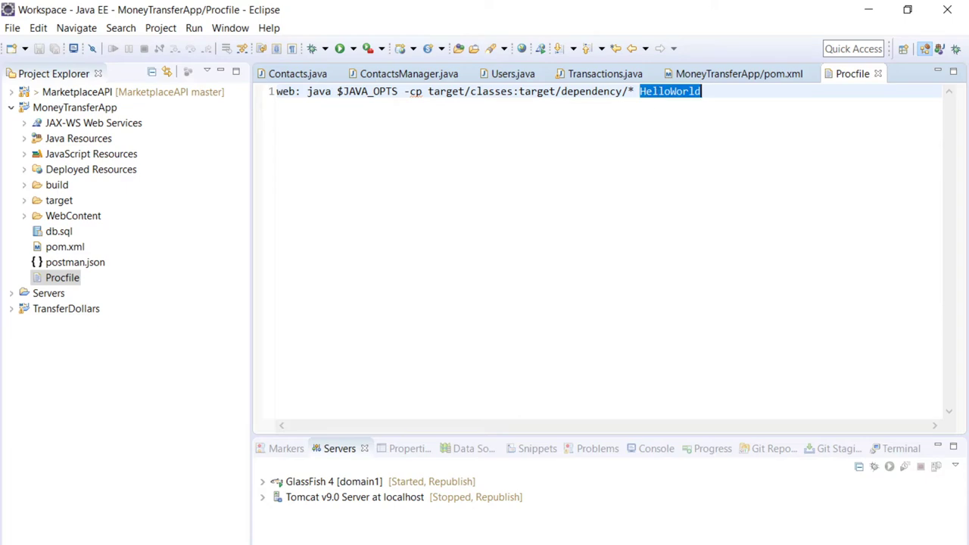
key("alt+Tab")
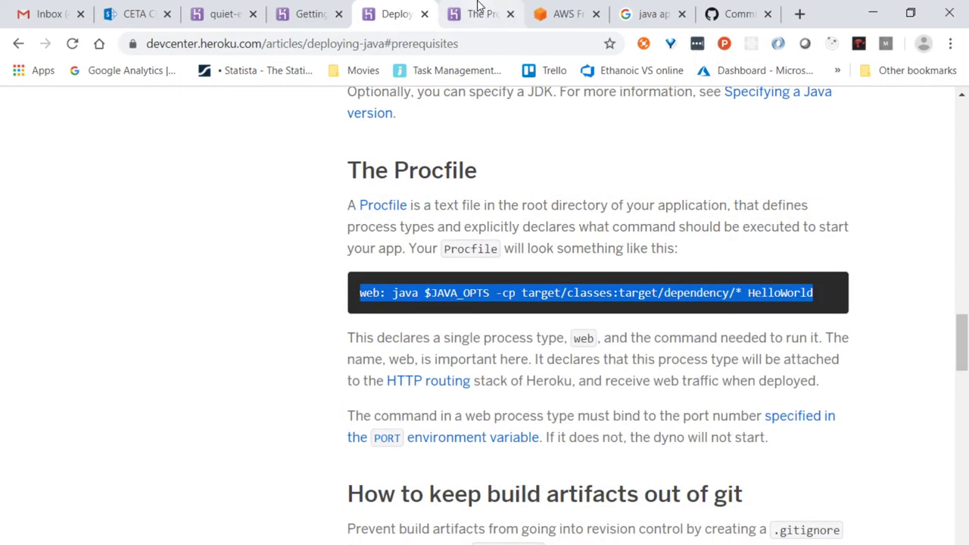
Step: Compare the Procfile format's process type and command with the web entry in Eclipse
left_click(478, 6)
scroll(551, 264, "down", 2)
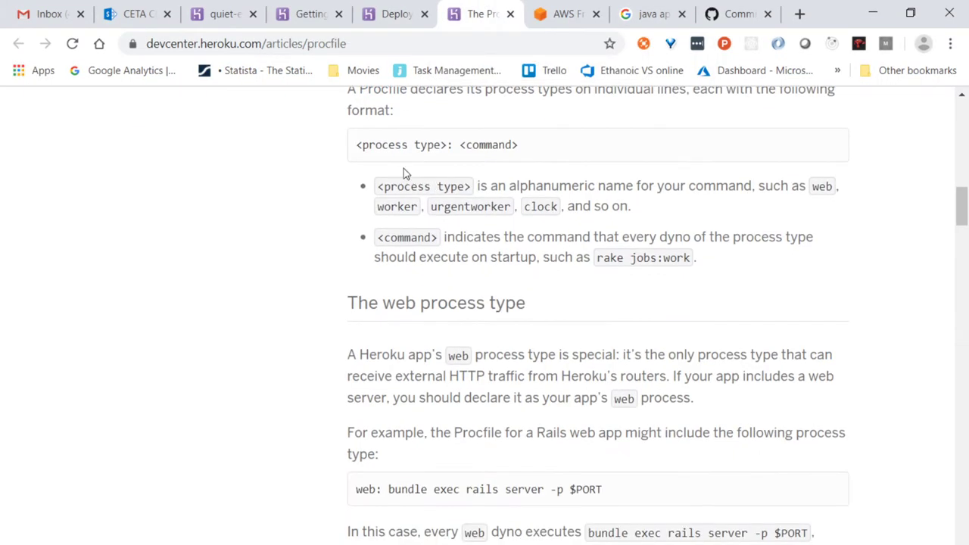
left_click_drag(353, 149, 442, 141)
key("alt+Tab")
double_click(286, 92)
left_click_drag(307, 92, 703, 92)
key("alt+Tab")
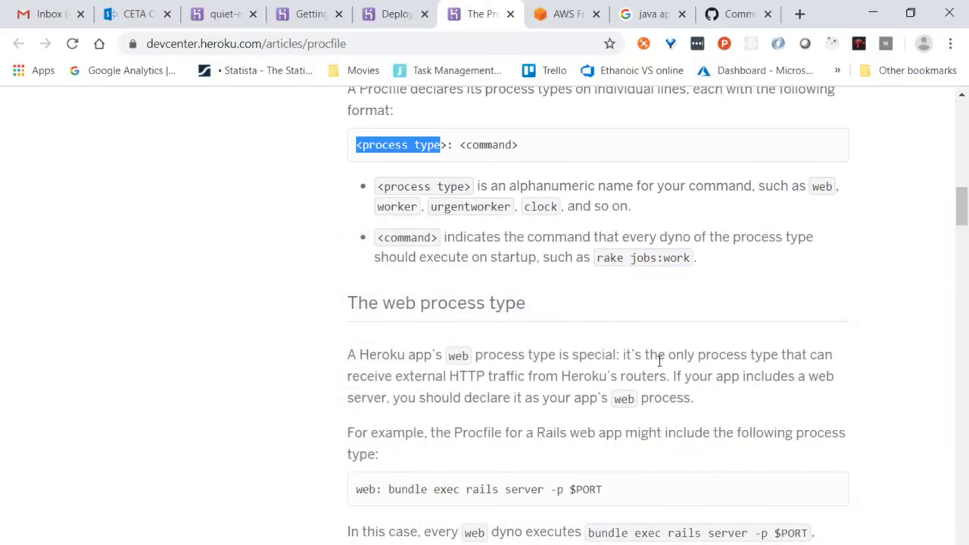
Step: Read the Procfile article's Rails and Java JAR examples and its deployment and scaling guidance
scroll(491, 299, "down", 2)
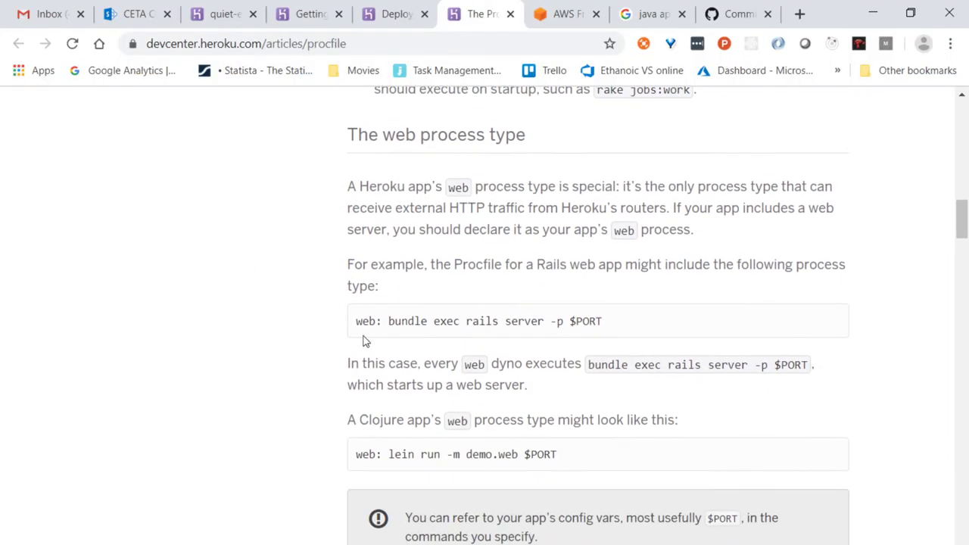
double_click(408, 323)
scroll(547, 368, "down", 4)
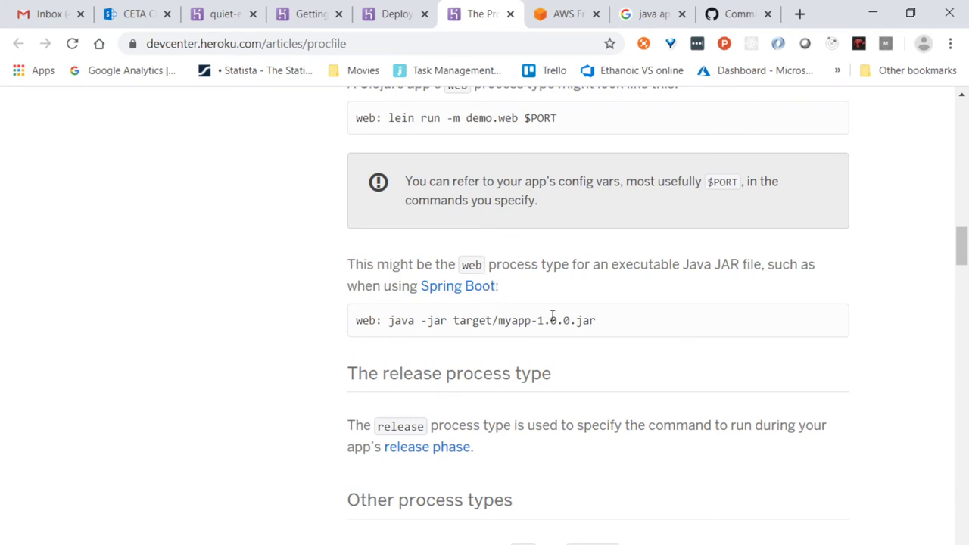
left_click_drag(612, 321, 378, 330)
scroll(671, 432, "down", 6)
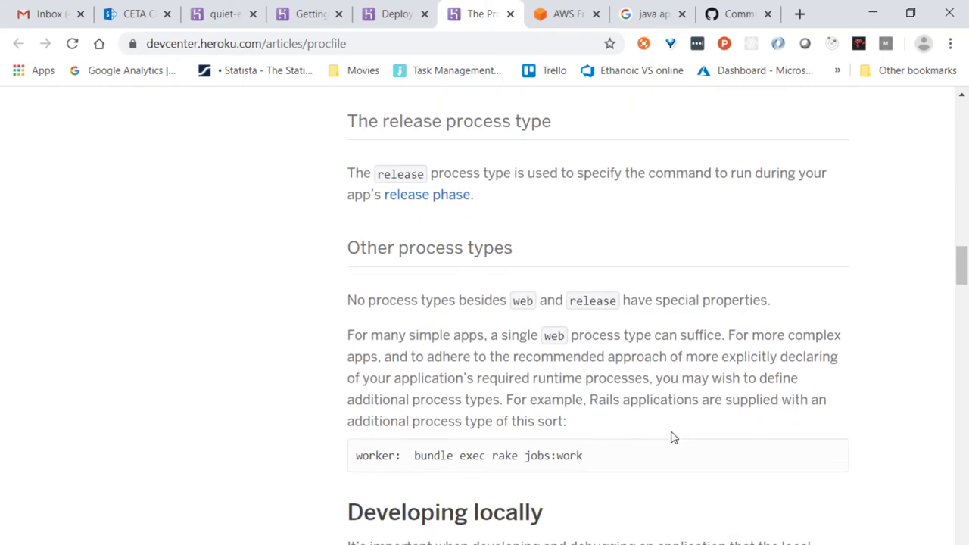
scroll(674, 430, "down", 2)
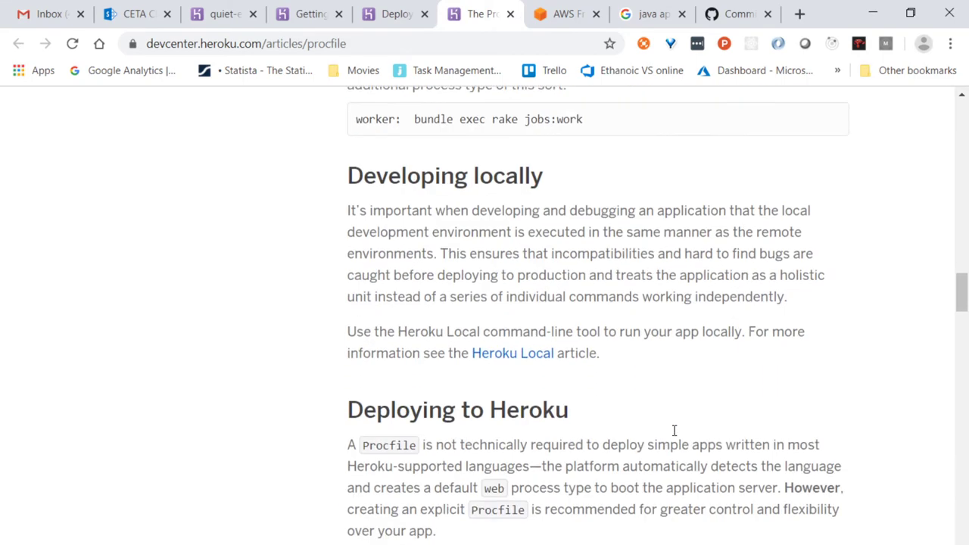
scroll(674, 431, "down", 6)
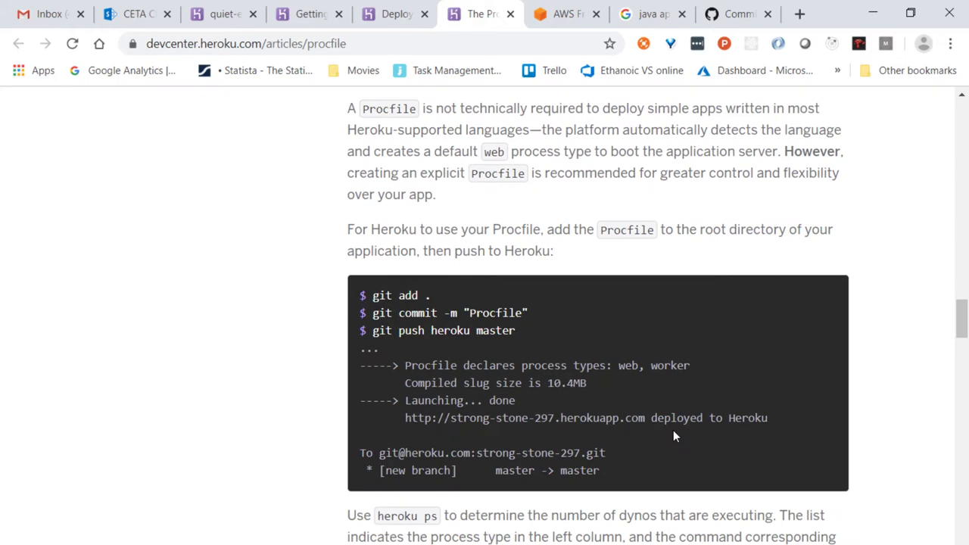
scroll(675, 436, "up", 2)
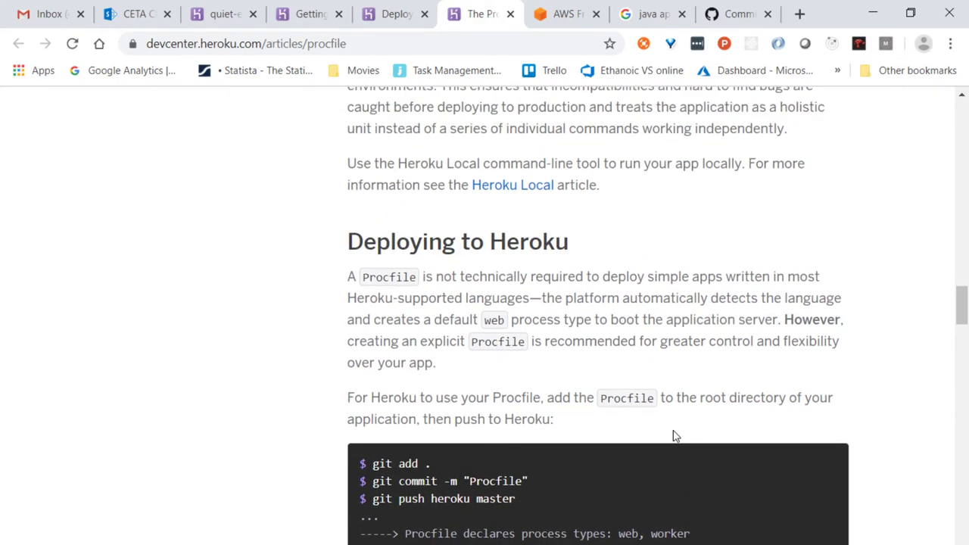
scroll(675, 433, "down", 9)
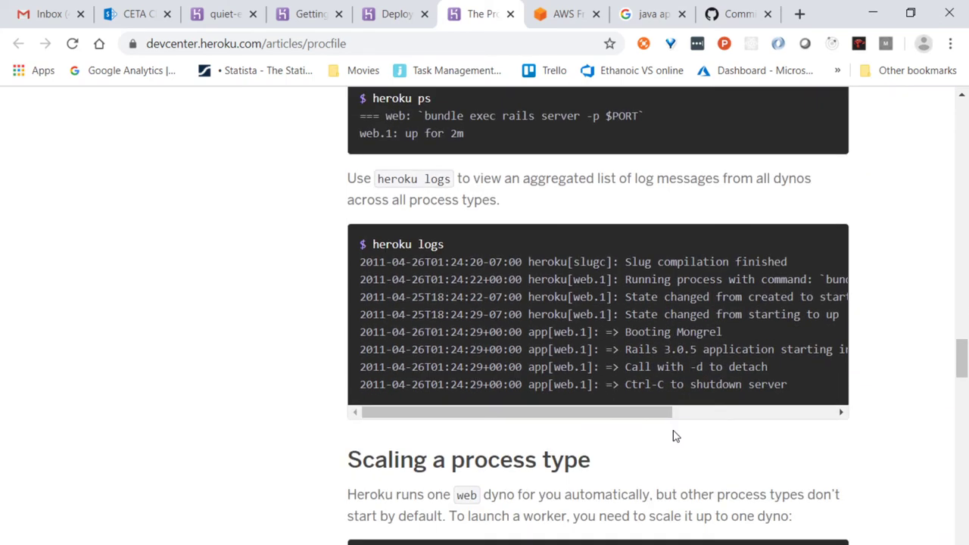
scroll(675, 436, "down", 7)
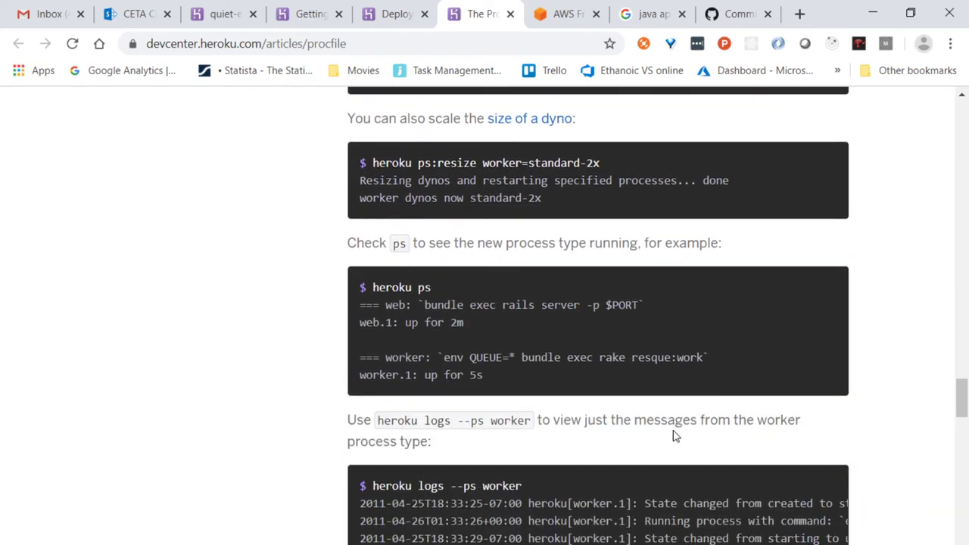
scroll(676, 436, "down", 6)
scroll(644, 453, "down", 5)
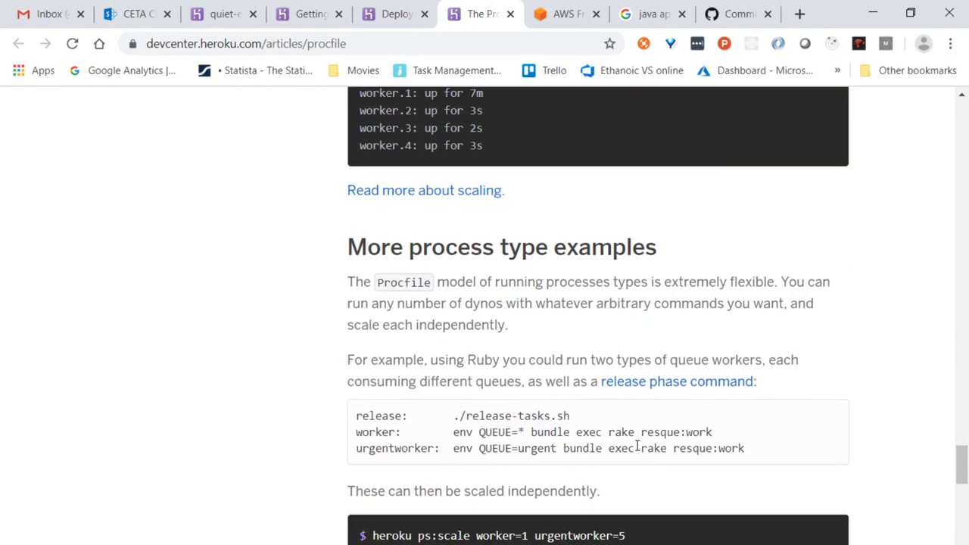
scroll(651, 431, "down", 5)
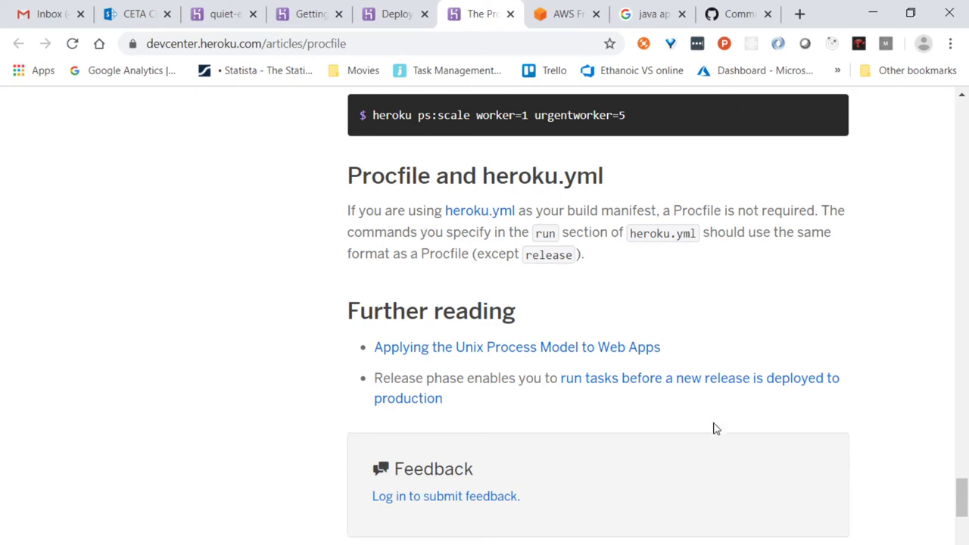
Step: Read the Procfile section, highlighting target, dependency, HelloWorld, web and JAVA_OPTS in the sample
left_click(404, 7)
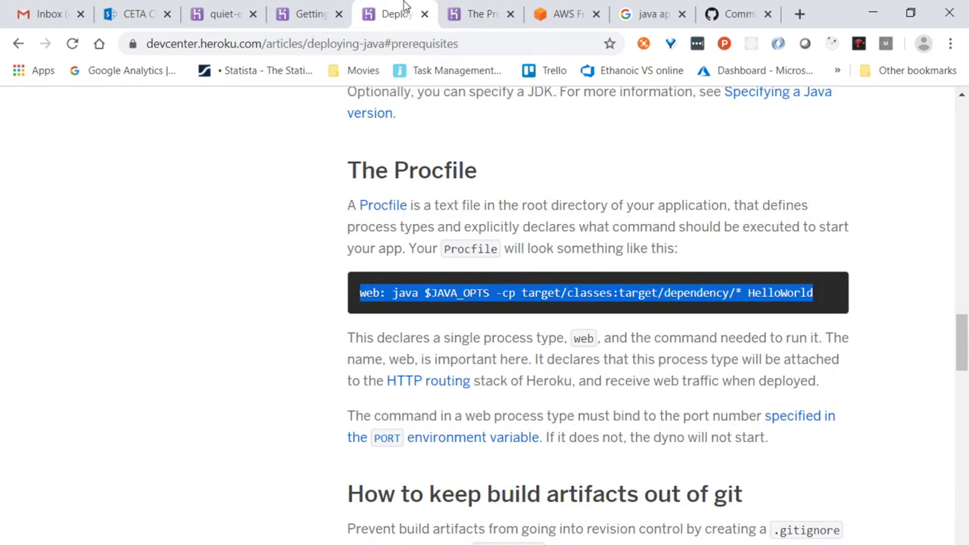
left_click(611, 331)
double_click(530, 294)
double_click(696, 293)
double_click(764, 292)
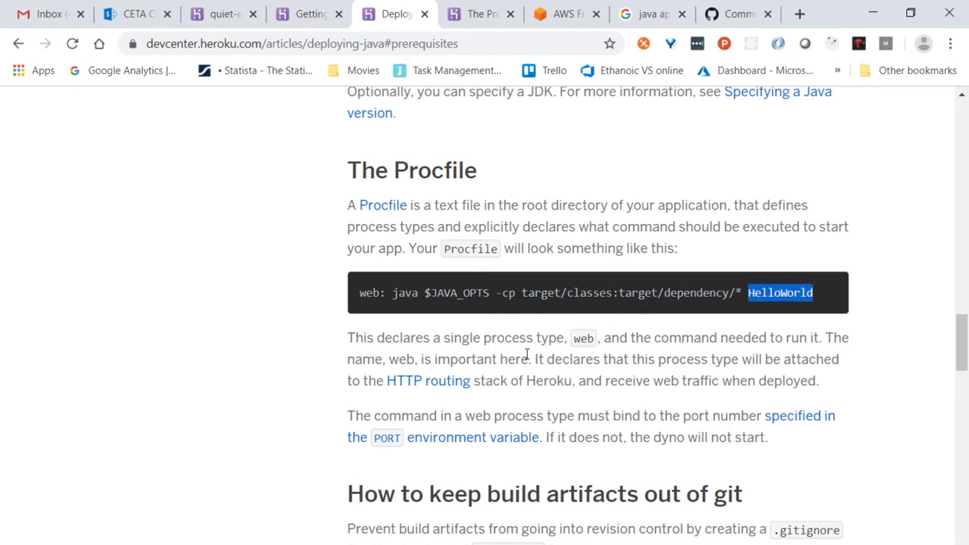
double_click(356, 361)
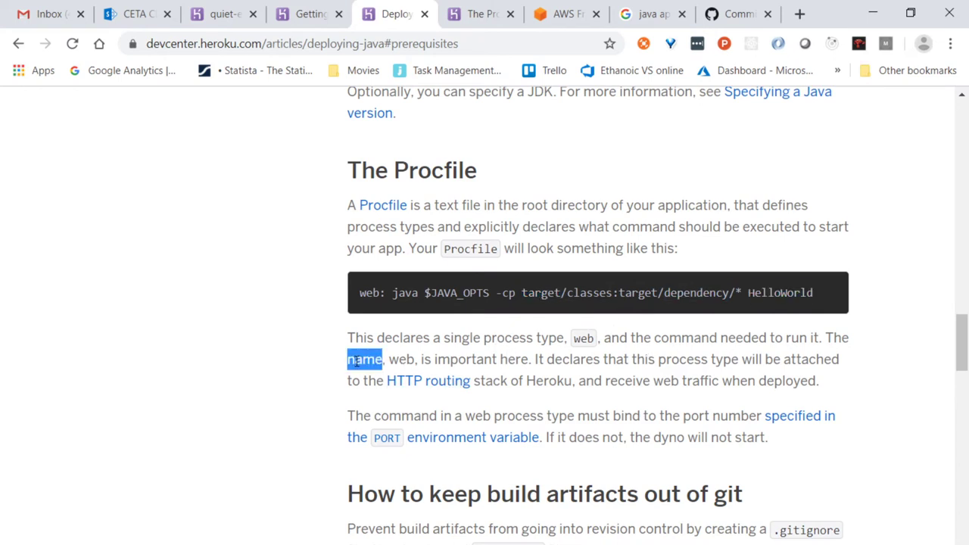
double_click(401, 360)
left_click_drag(449, 361, 478, 361)
double_click(644, 361)
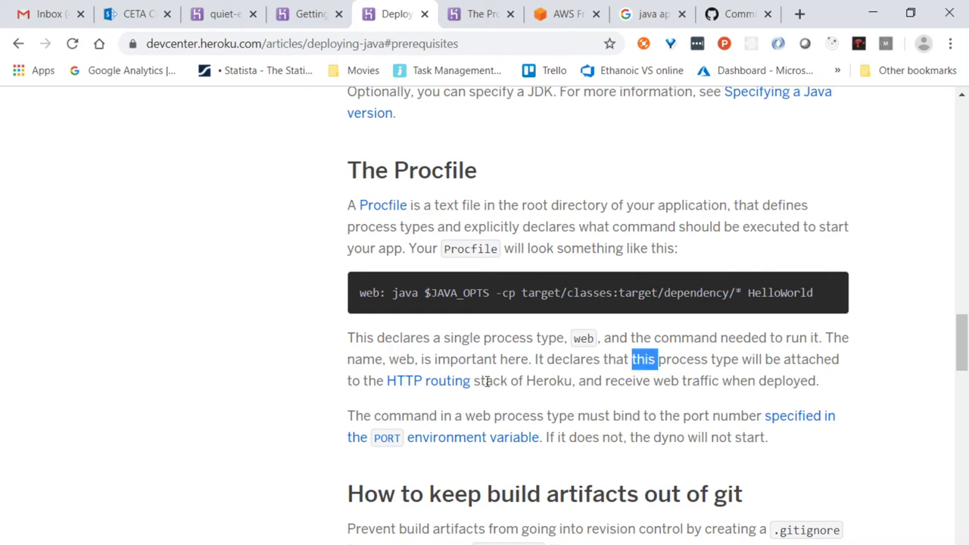
scroll(658, 389, "down", 1)
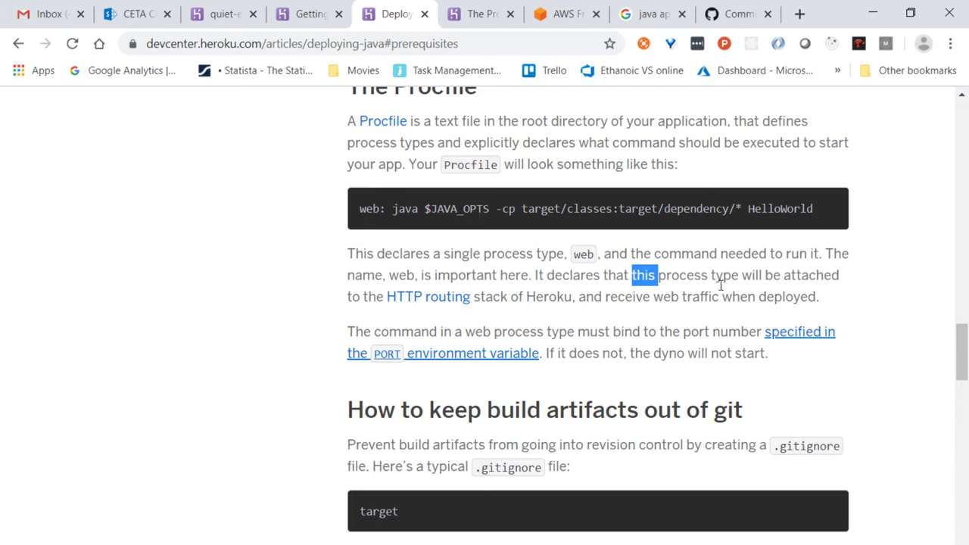
double_click(463, 209)
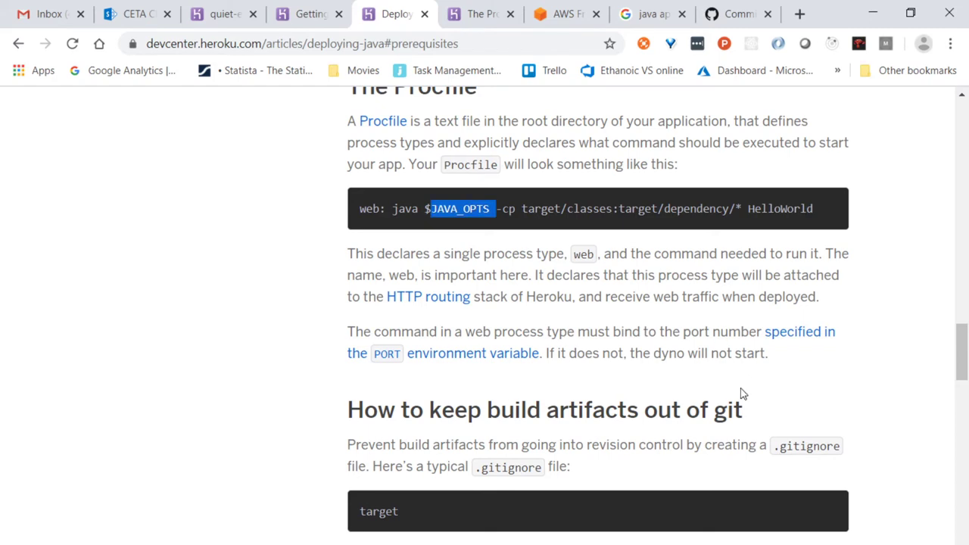
Step: Scroll to 'Build your app and run it locally' and highlight the mvn clean install and heroku local web commands
scroll(786, 379, "down", 2)
scroll(786, 375, "down", 2)
scroll(787, 375, "up", 2)
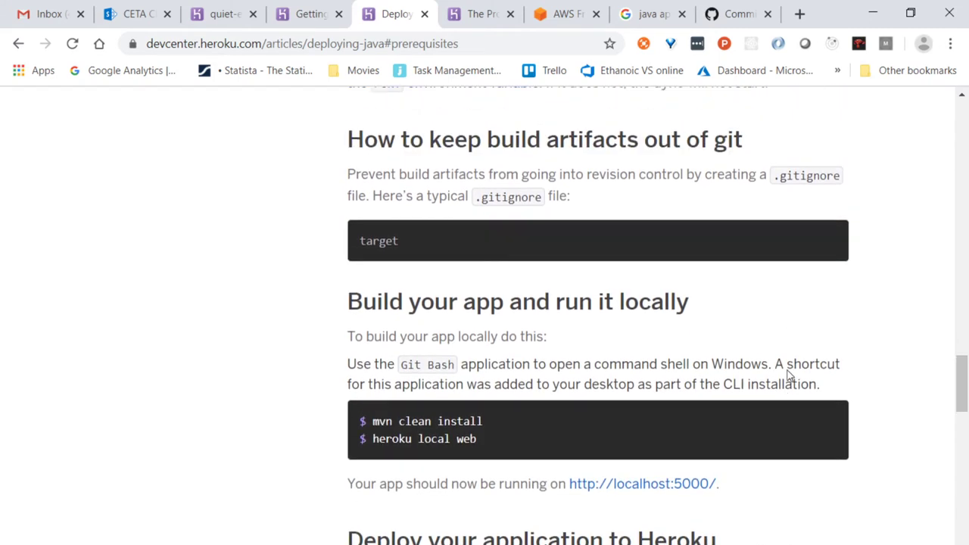
scroll(769, 375, "down", 1)
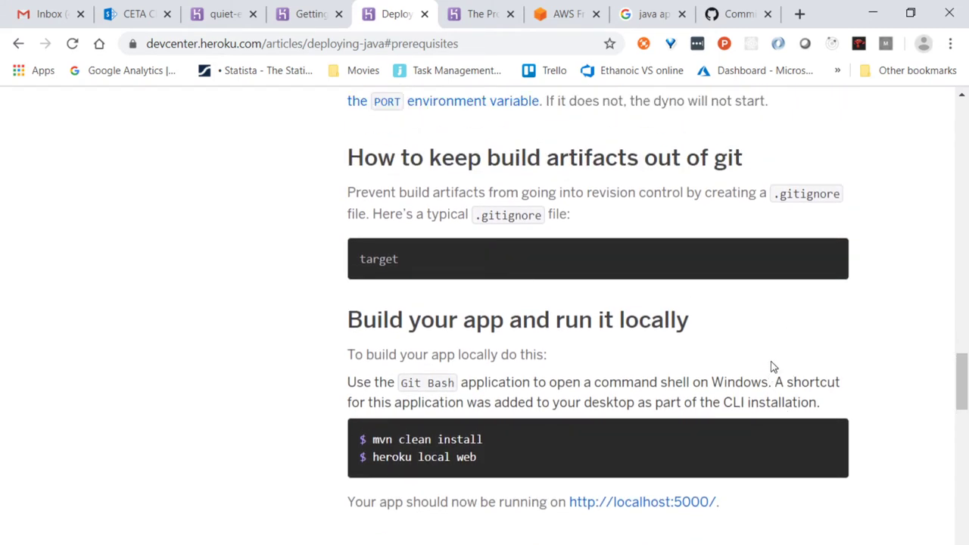
scroll(771, 360, "down", 1)
scroll(787, 364, "up", 1)
scroll(701, 382, "down", 1)
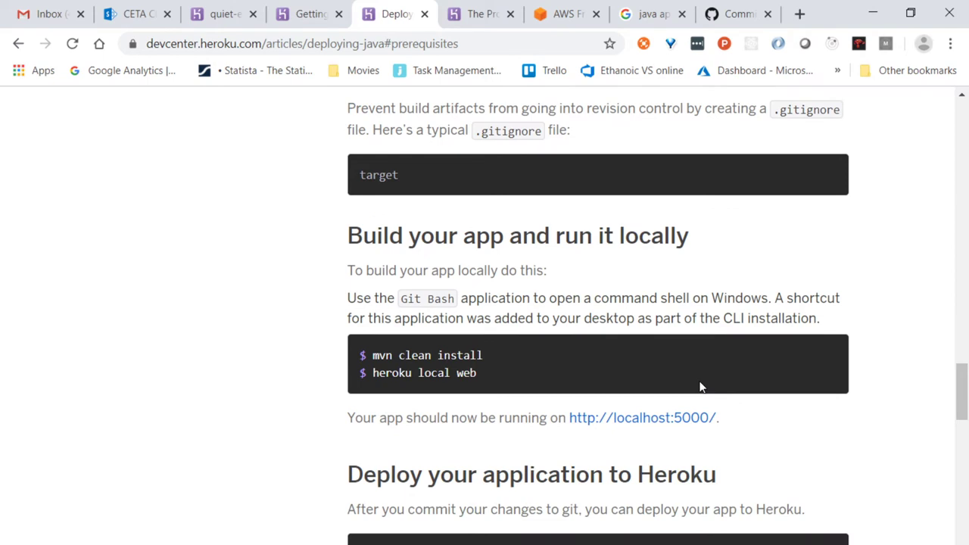
scroll(701, 387, "down", 1)
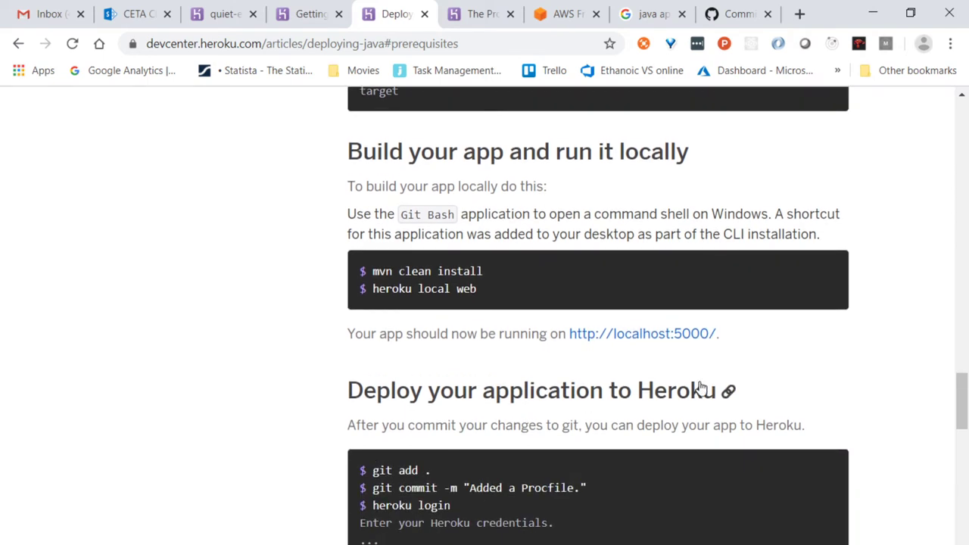
scroll(701, 387, "down", 1)
scroll(704, 387, "up", 1)
scroll(703, 387, "up", 5)
scroll(710, 387, "down", 4)
scroll(713, 389, "up", 5)
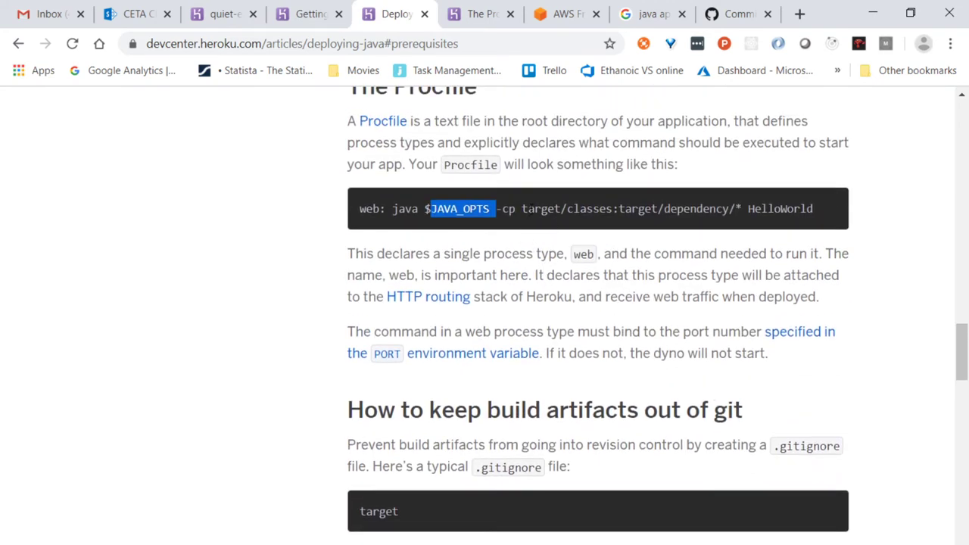
scroll(562, 305, "down", 3)
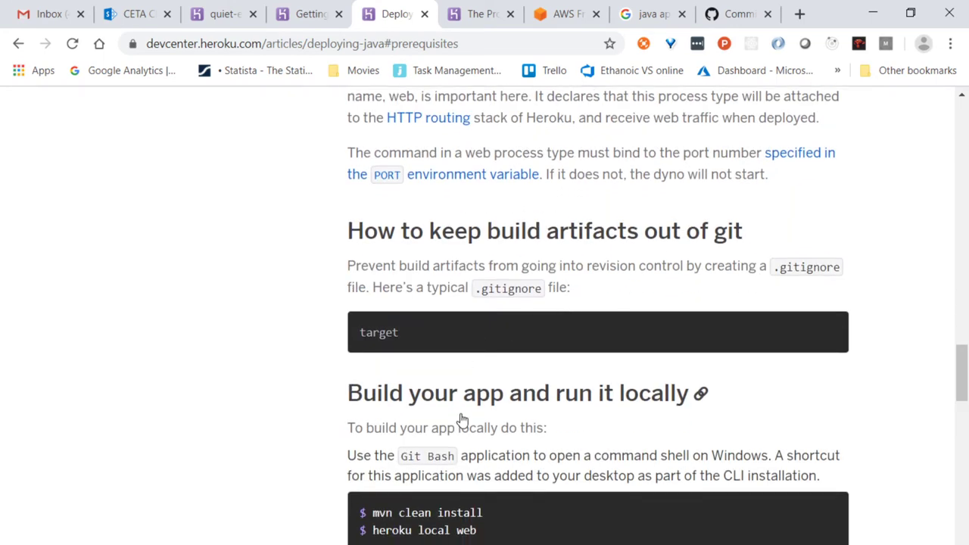
left_click_drag(372, 440, 480, 459)
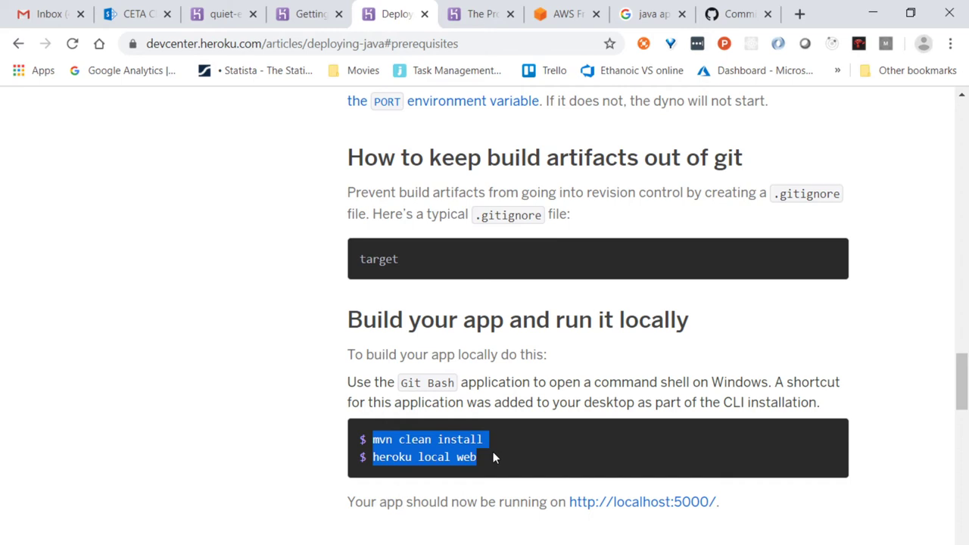
left_click(506, 448)
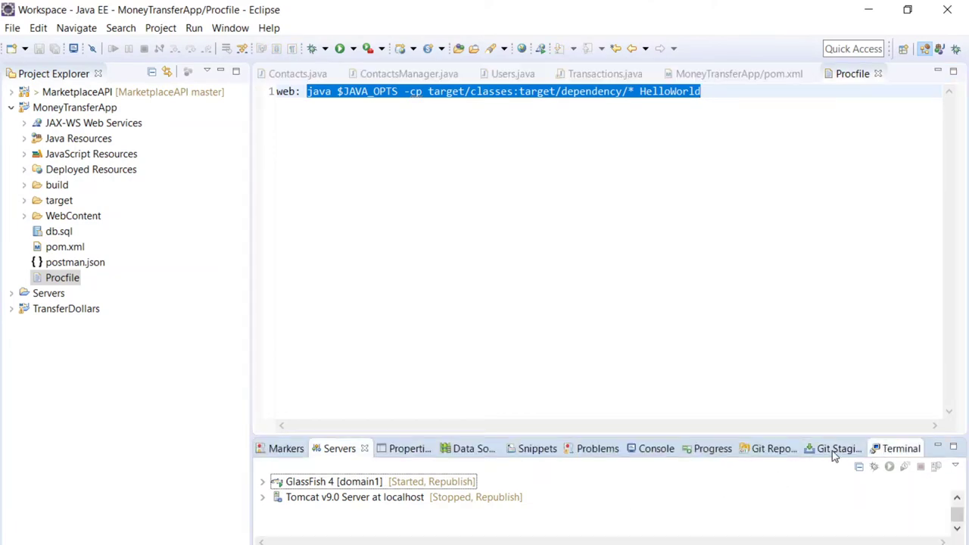
Step: Change HelloWorld to MoneyTransferApp in the Procfile command and save it
left_click(878, 451)
left_click_drag(764, 435, 764, 351)
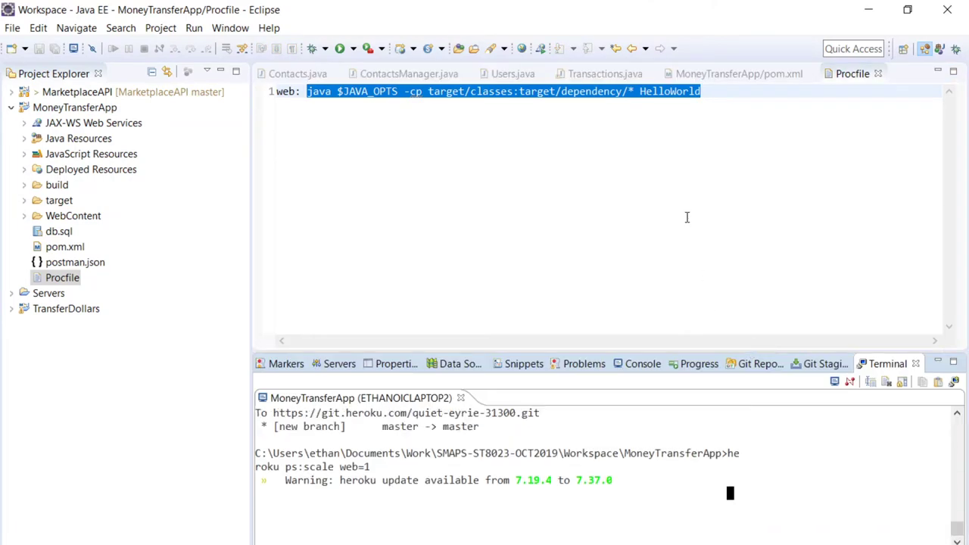
double_click(690, 91)
type("MoneyTransferApp")
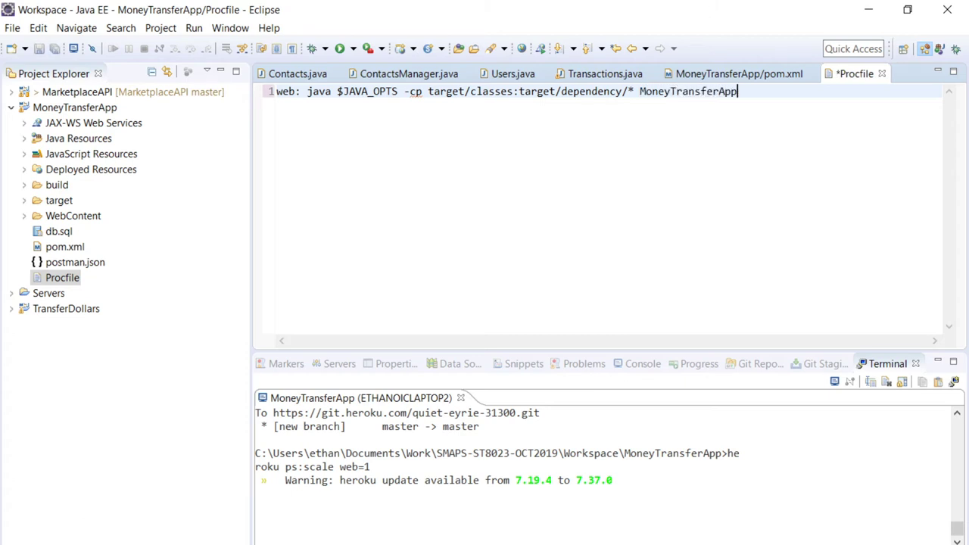
key("ctrl+s")
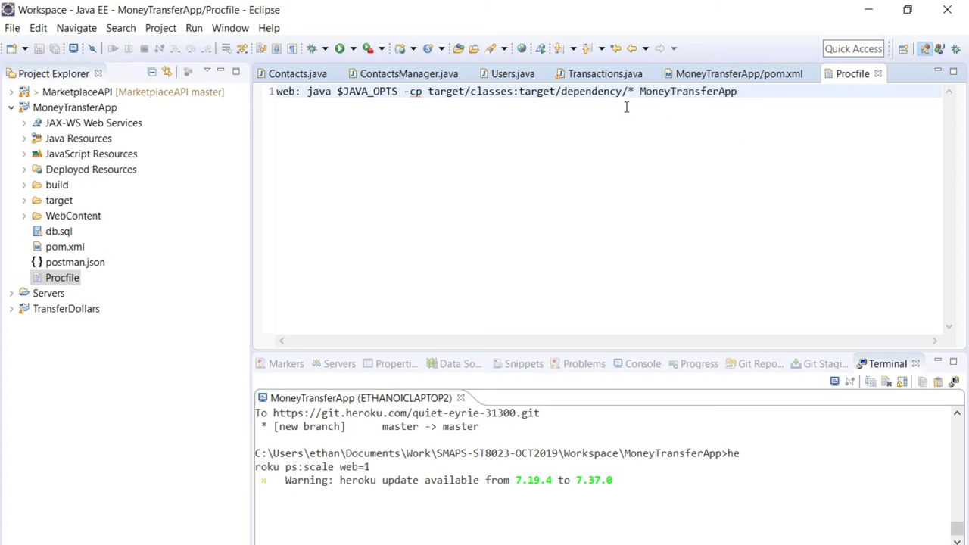
Step: Start a git add command in the terminal, abandon it, and return to the Heroku article
left_click(692, 497)
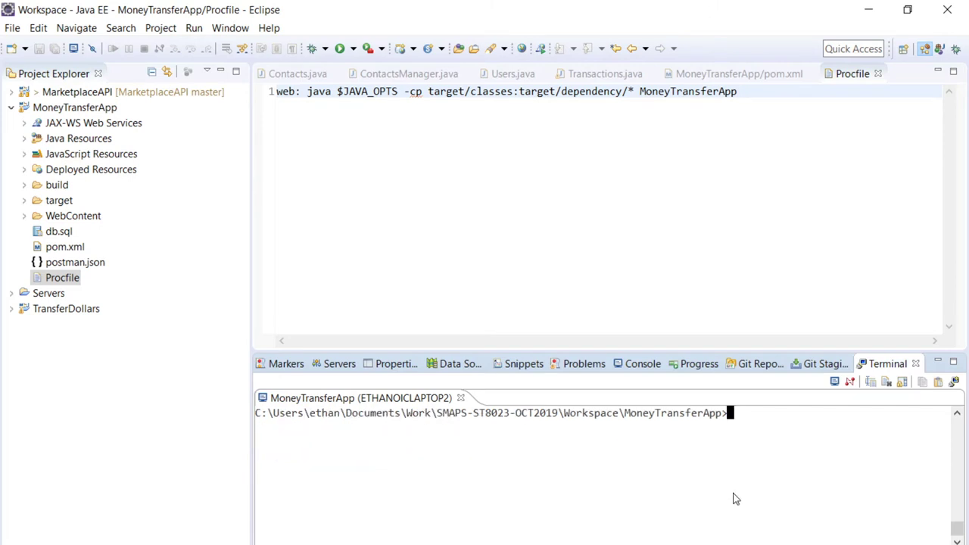
type("git add --")
key("BackSpace")
key("BackSpace")
key("BackSpace")
key("BackSpace")
key("BackSpace")
key("BackSpace")
key("BackSpace")
key("BackSpace")
key("BackSpace")
key("BackSpace")
key("alt+Tab")
scroll(492, 348, "up", 1)
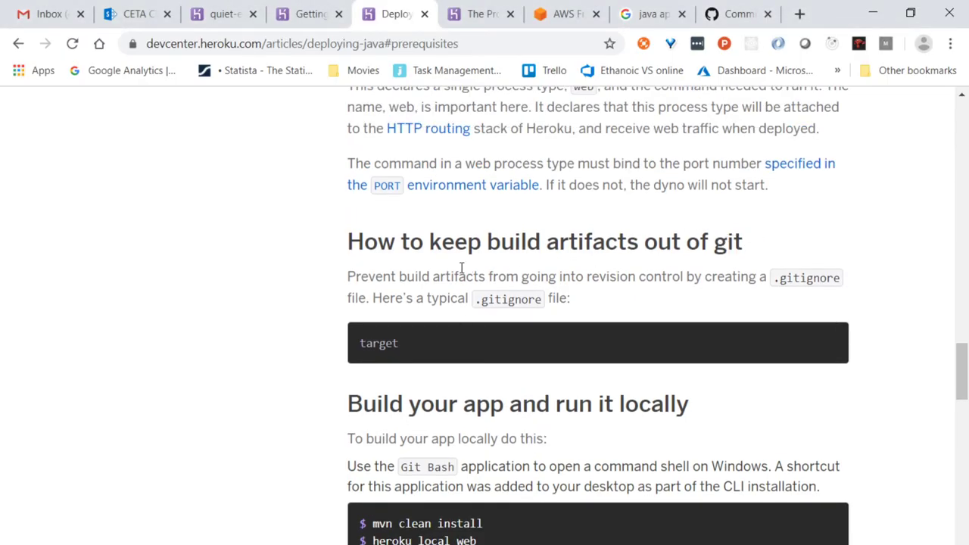
Step: Note the .gitignore advice in the article, then try 'vi .gitignore' in Eclipse's terminal
left_click_drag(773, 278, 840, 274)
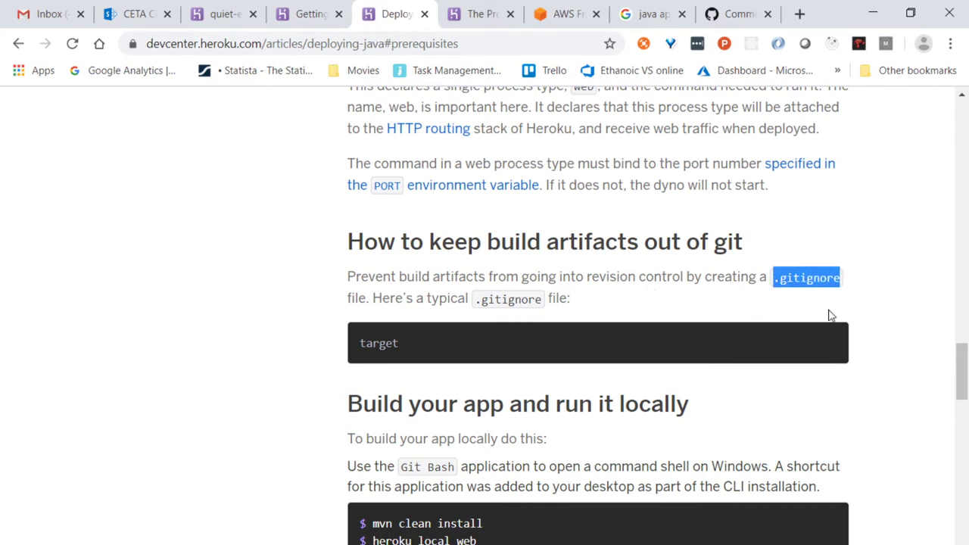
key("alt+Tab")
type("vi .")
type("g")
key("BackSpace")
type(".gitignore")
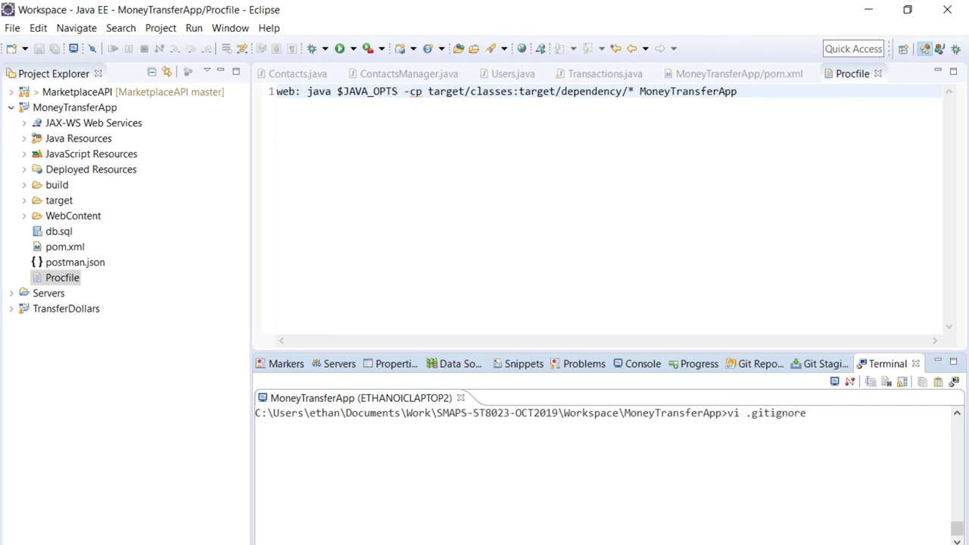
key("Return")
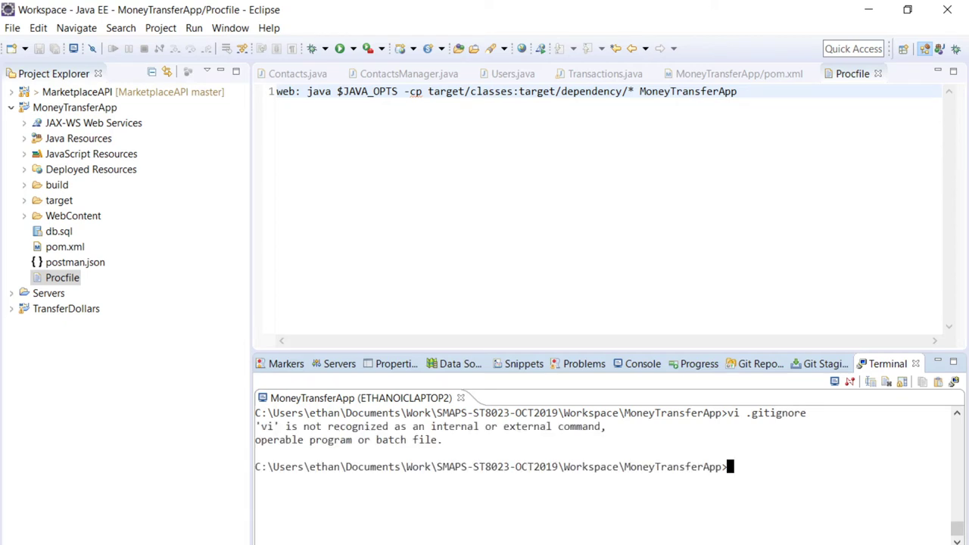
Step: Try ls, then run dir to list the MoneyTransferApp folder contents
type("ls")
key("Return")
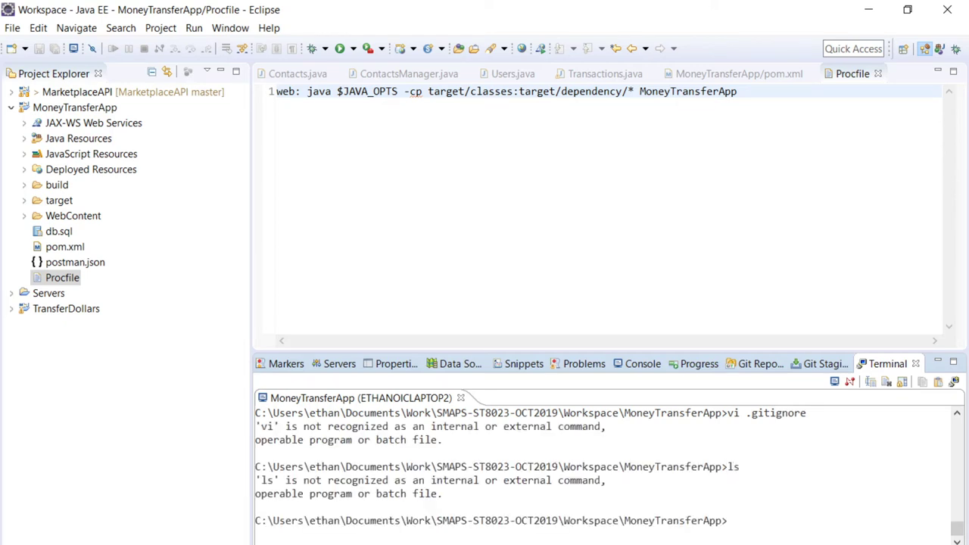
type("dir")
key("Return")
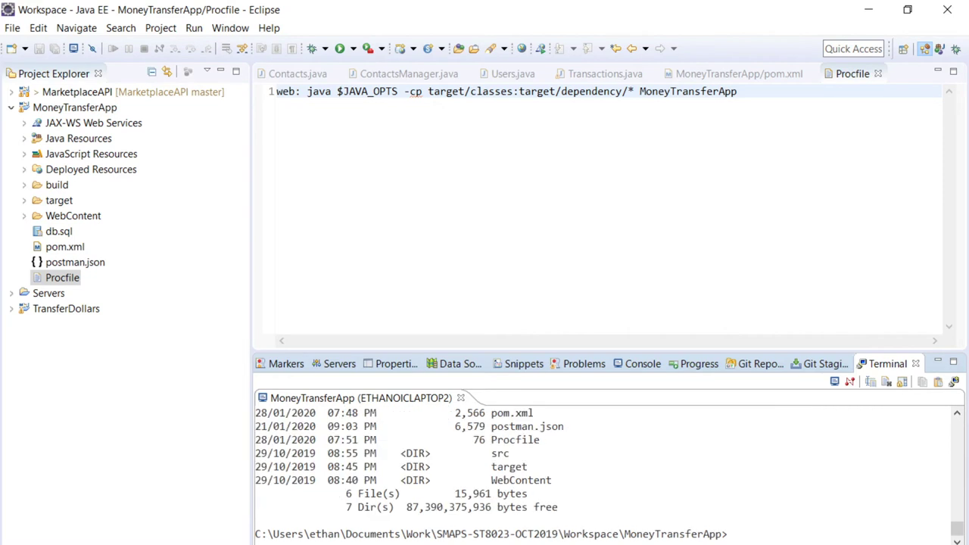
scroll(561, 500, "up", 1)
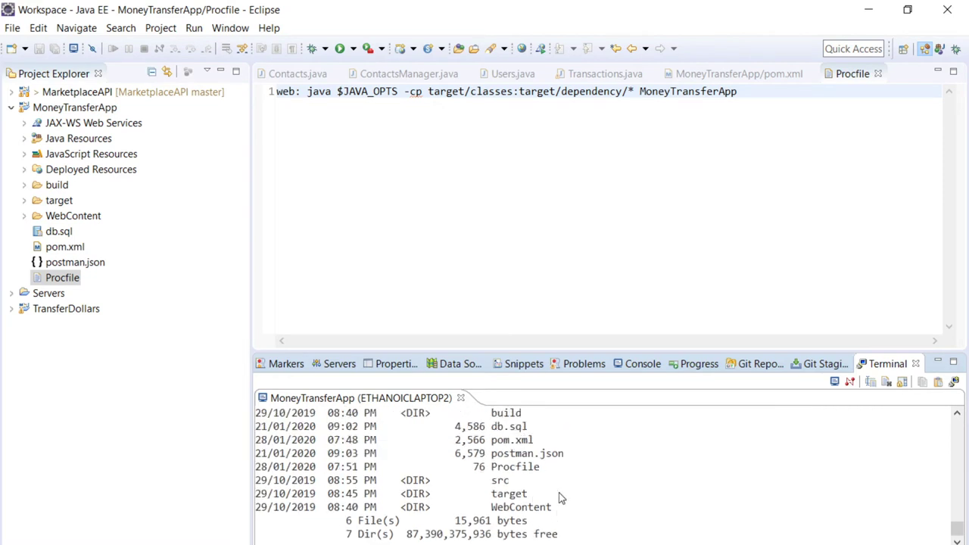
scroll(562, 498, "up", 3)
scroll(561, 491, "down", 3)
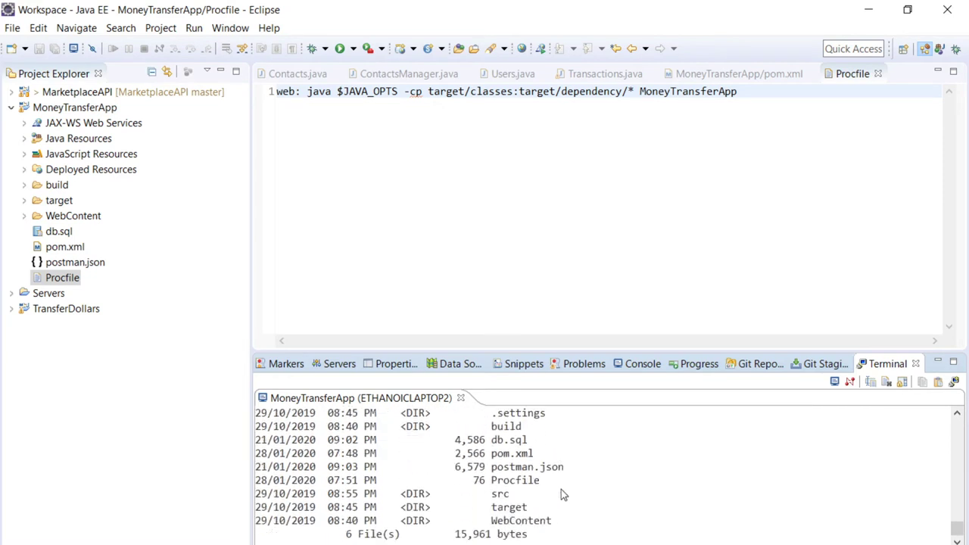
scroll(561, 495, "down", 2)
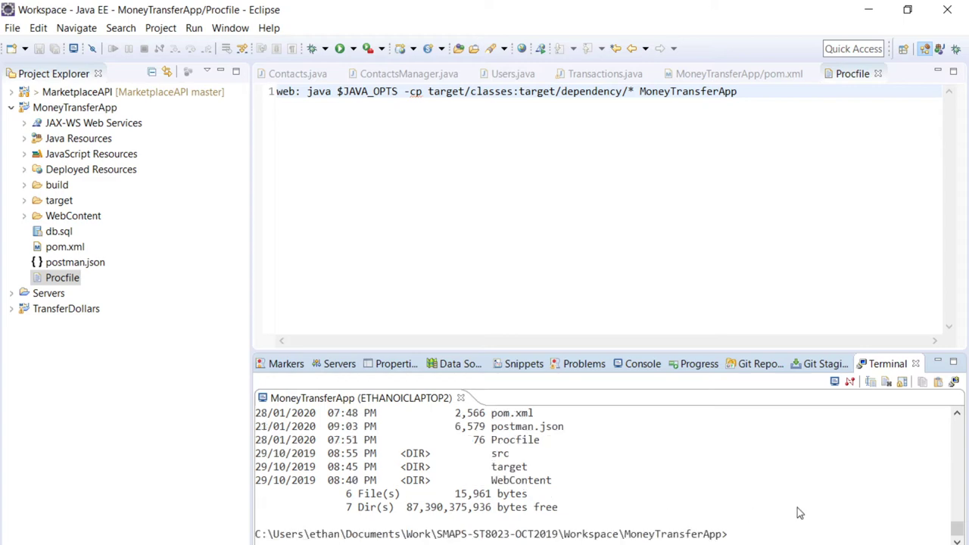
Step: Create a .gitignore file in the MoneyTransferApp project root containing target and save it
right_click(55, 108)
mouse_move(261, 93)
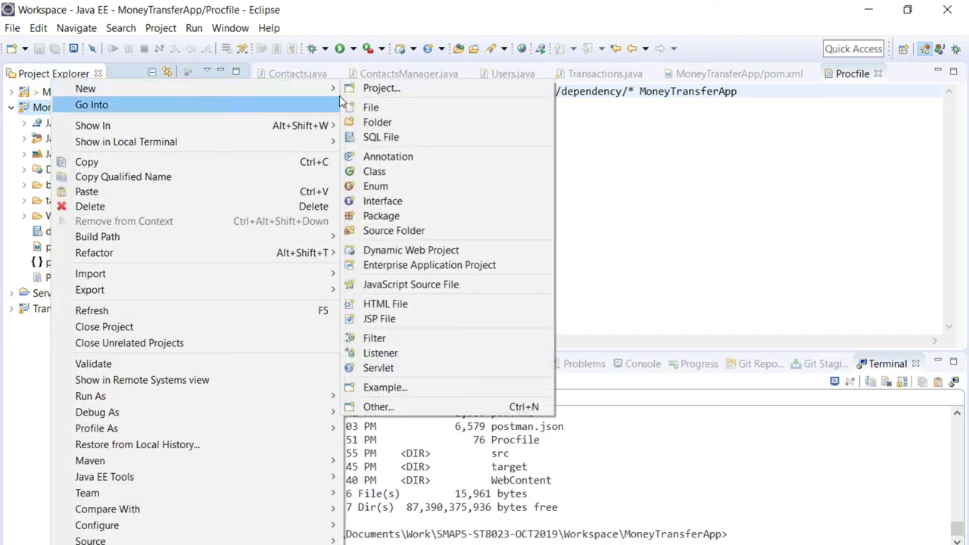
left_click(391, 107)
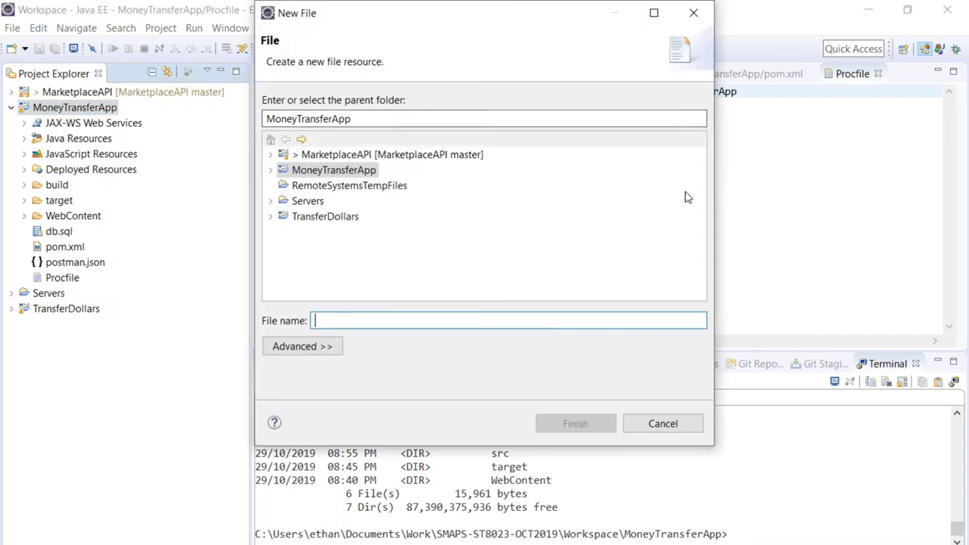
type(".gitignore")
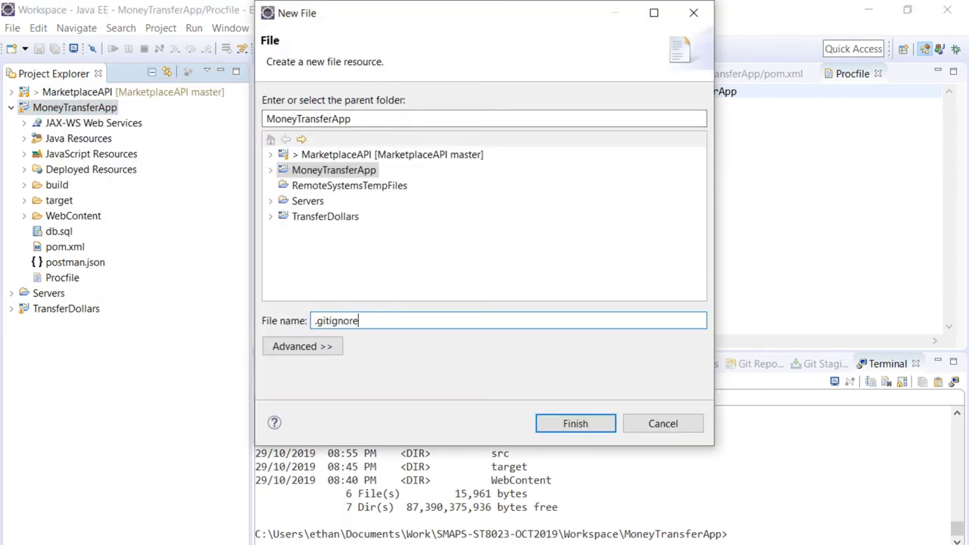
key("Return")
type("target")
key("ctrl+s")
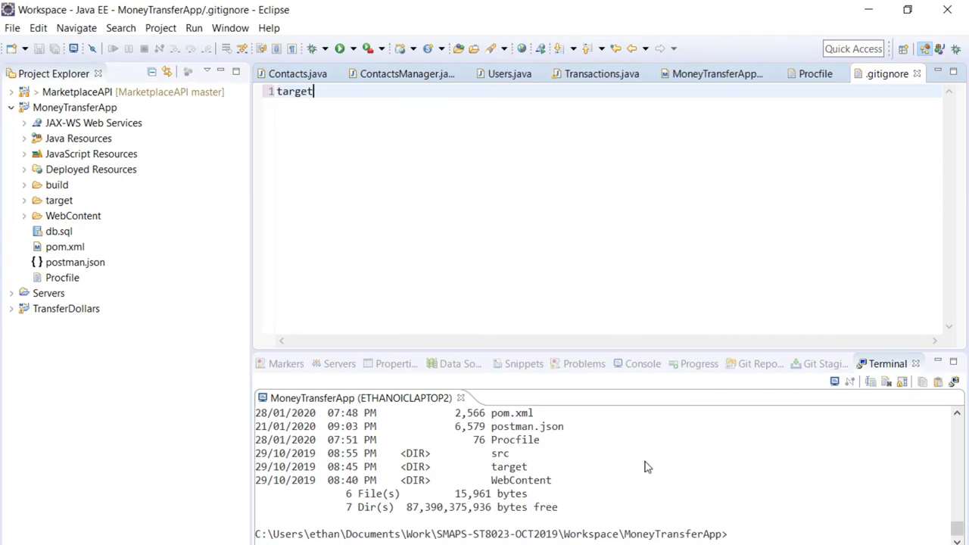
Step: Briefly try a slash and a build line, then save .gitignore with only target
double_click(294, 91)
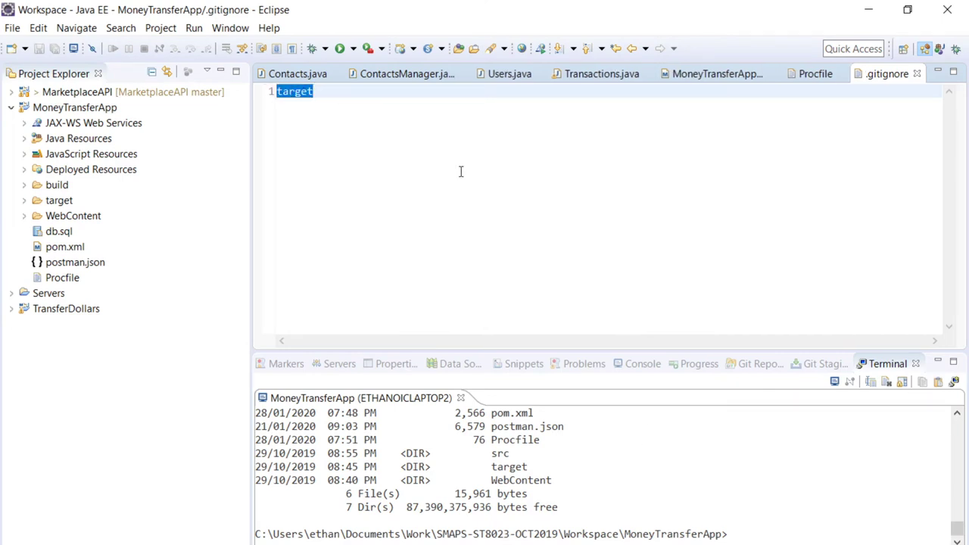
key("Home")
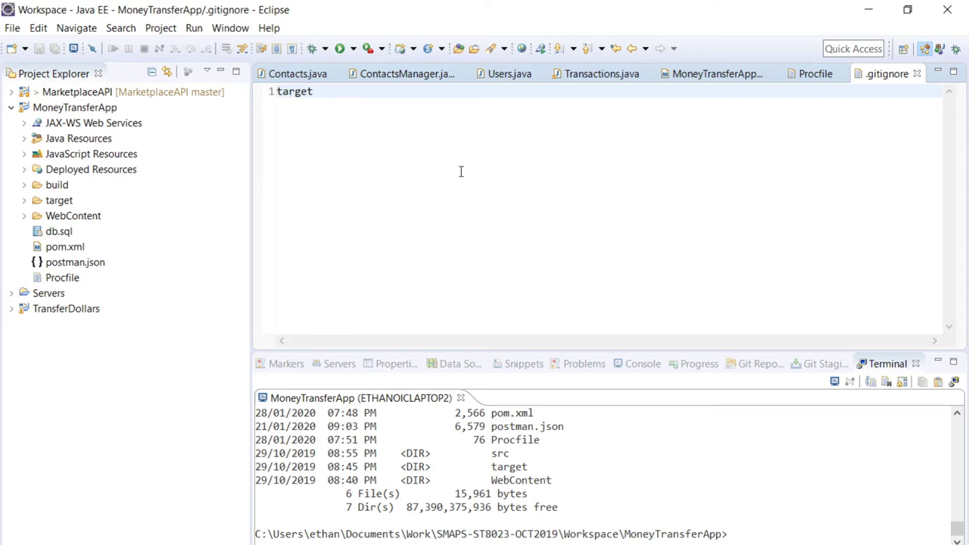
type("/")
key("BackSpace")
key("shift+Left")
key("shift+Left")
key("shift+Left")
key("shift+Left")
key("shift+Left")
key("shift+Left")
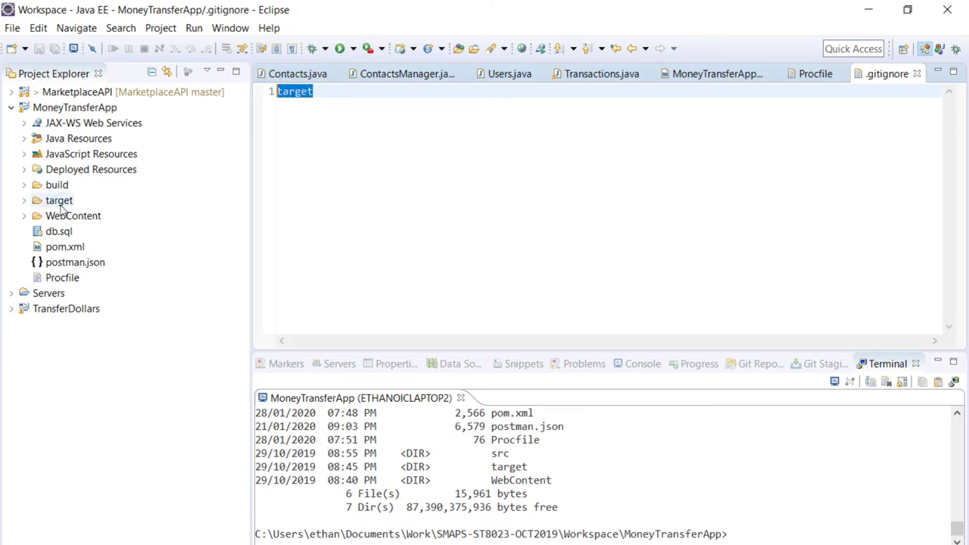
left_click(439, 160)
key("Return")
type("build")
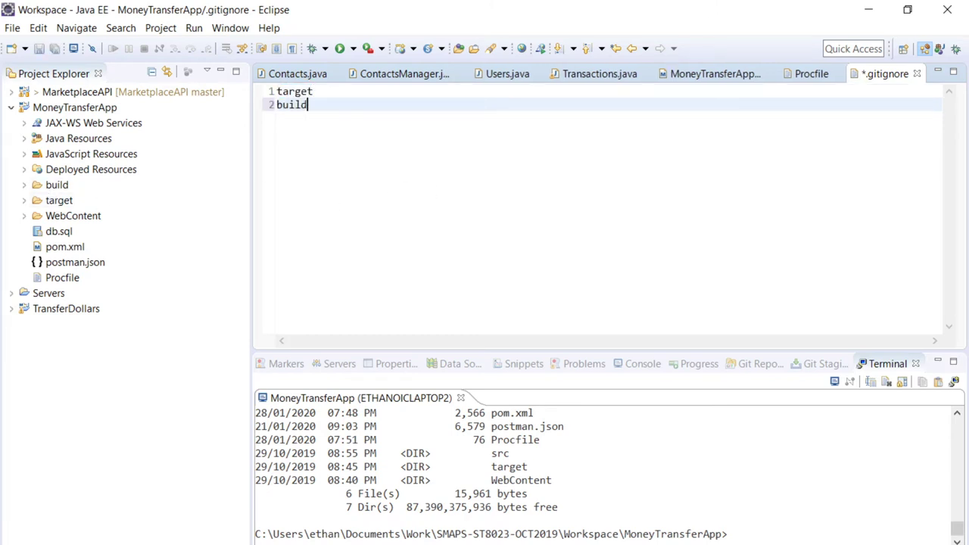
key("BackSpace")
key("BackSpace")
key("BackSpace")
key("BackSpace")
key("BackSpace")
key("BackSpace")
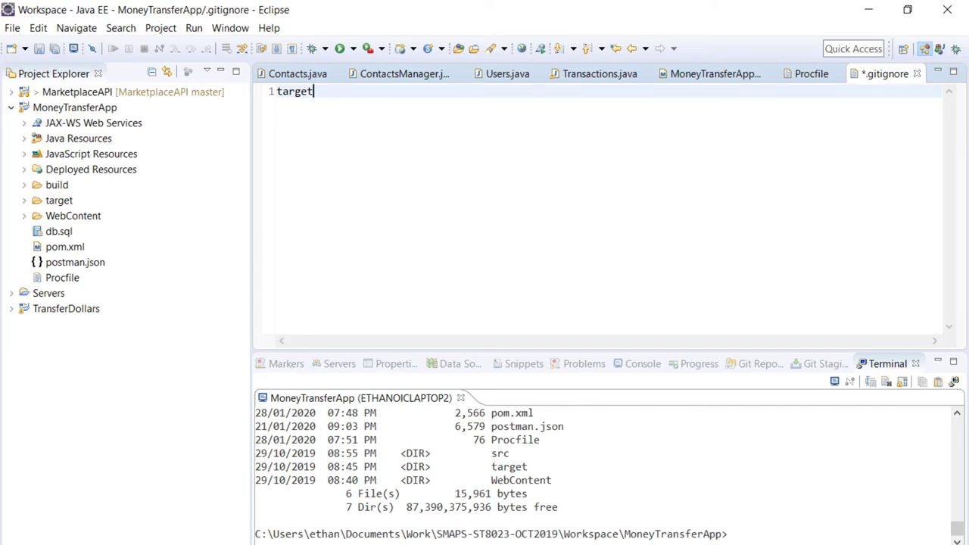
key("ctrl+s")
key("alt+Tab")
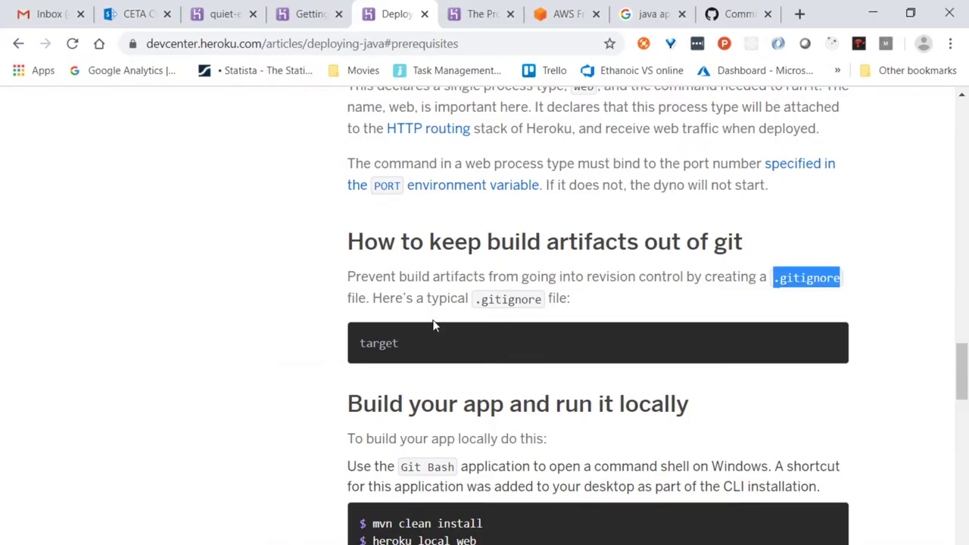
Step: Run mvn clean install in Eclipse's terminal to build MoneyTransferApp
scroll(384, 349, "down", 1)
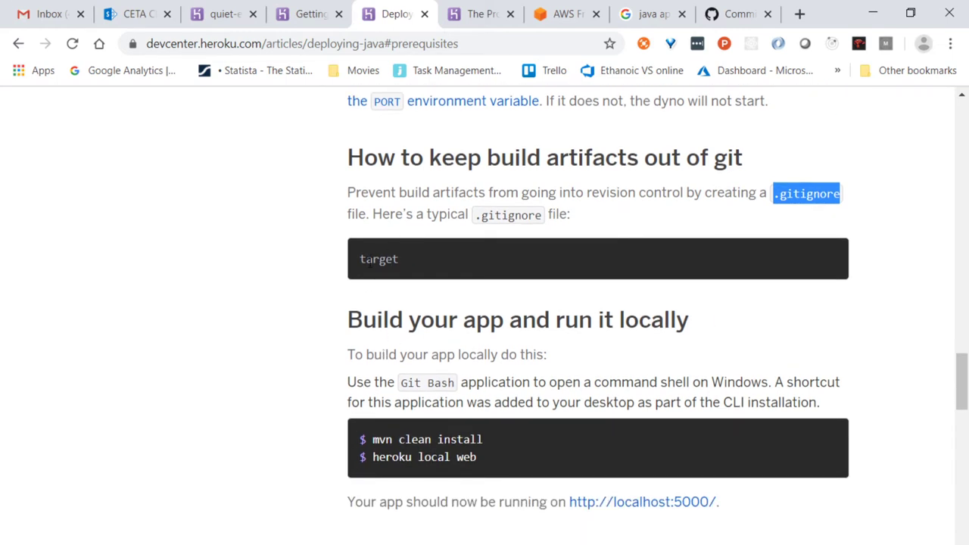
scroll(455, 402, "down", 1)
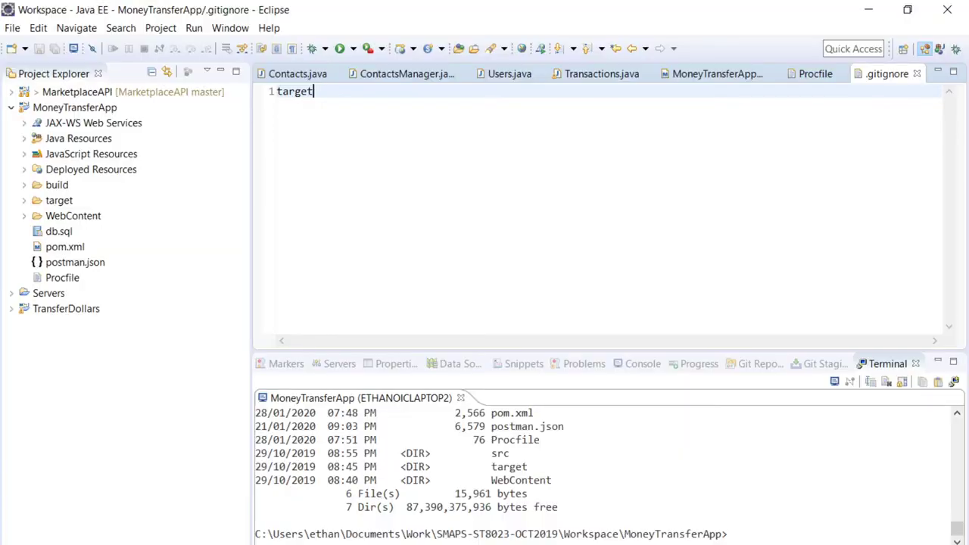
left_click(733, 539)
type("mvn")
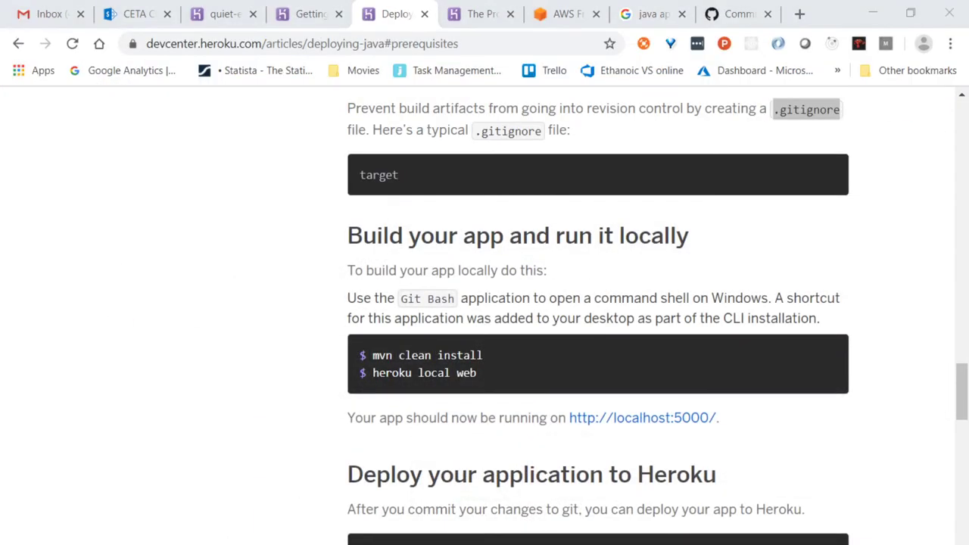
type("clean install")
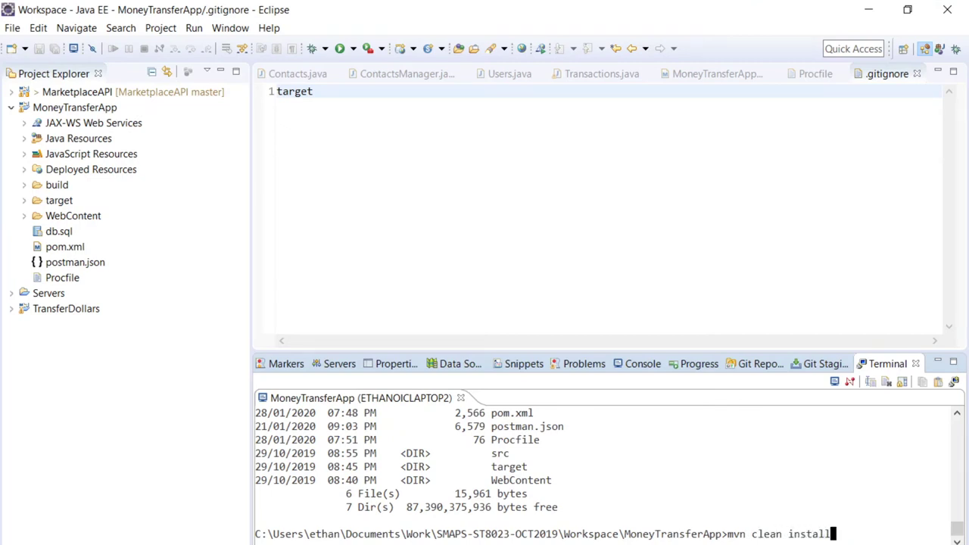
key("Return")
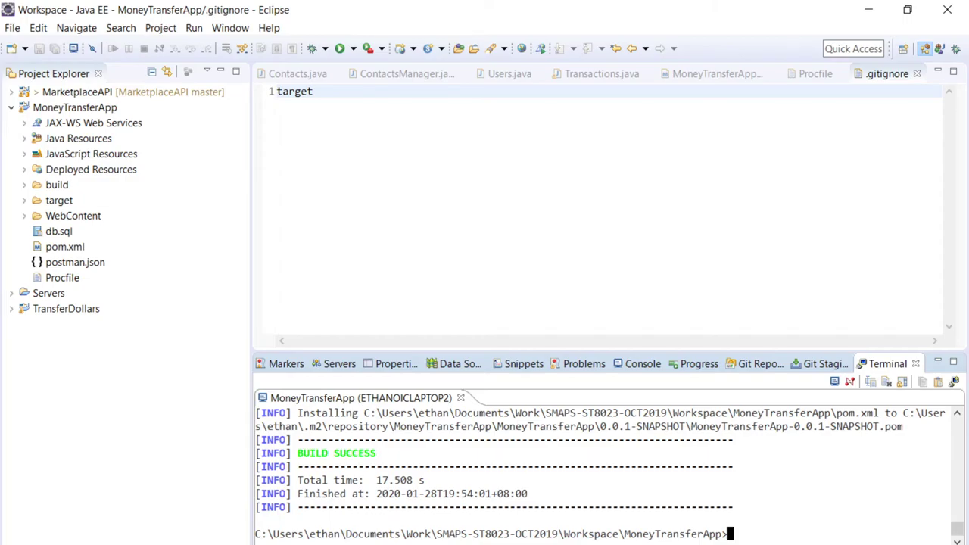
Step: Run heroku local web to test the app locally
key("alt+Tab")
key("alt+Tab")
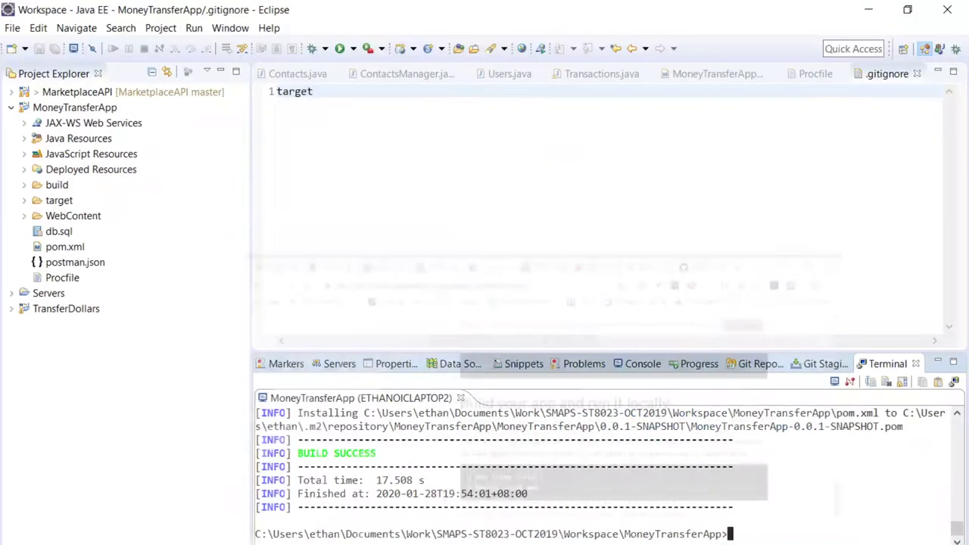
type("hero")
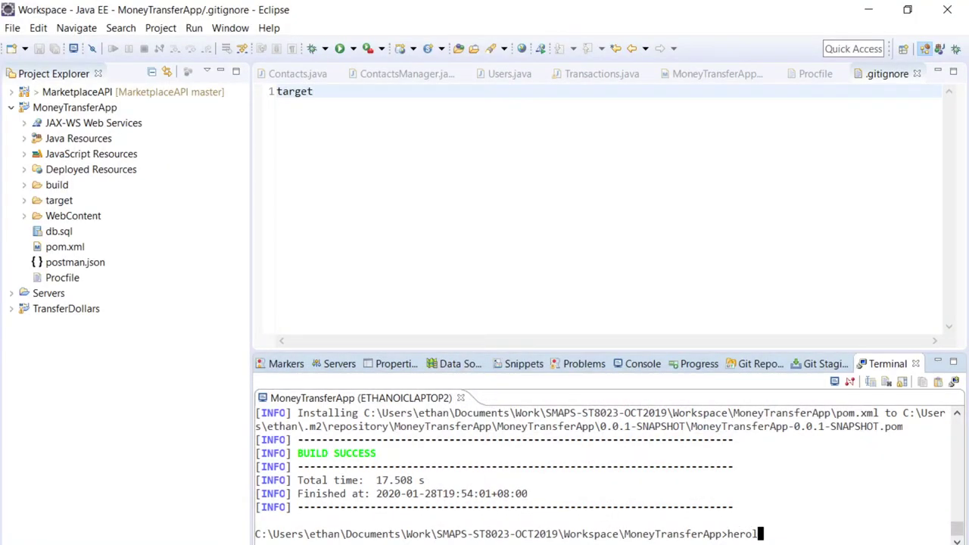
type("ku local web")
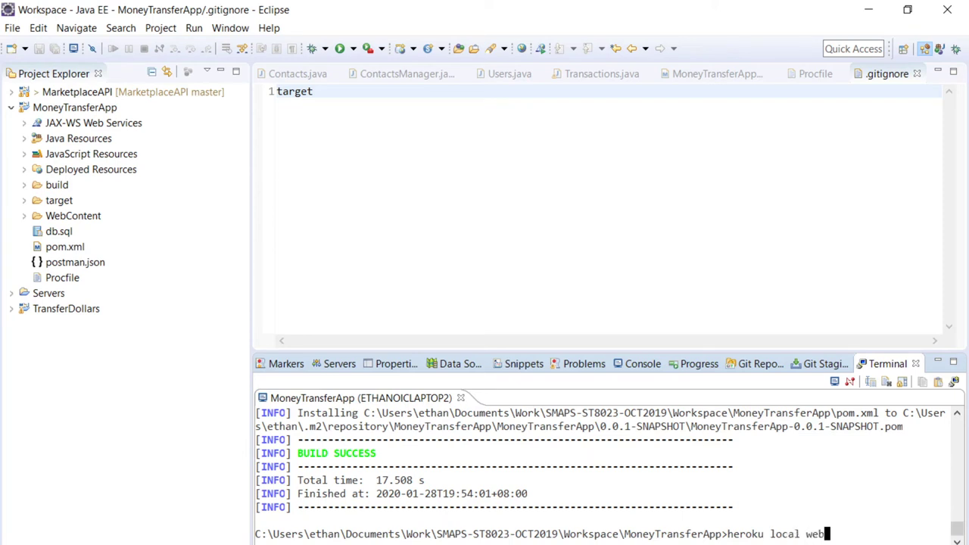
key("Return")
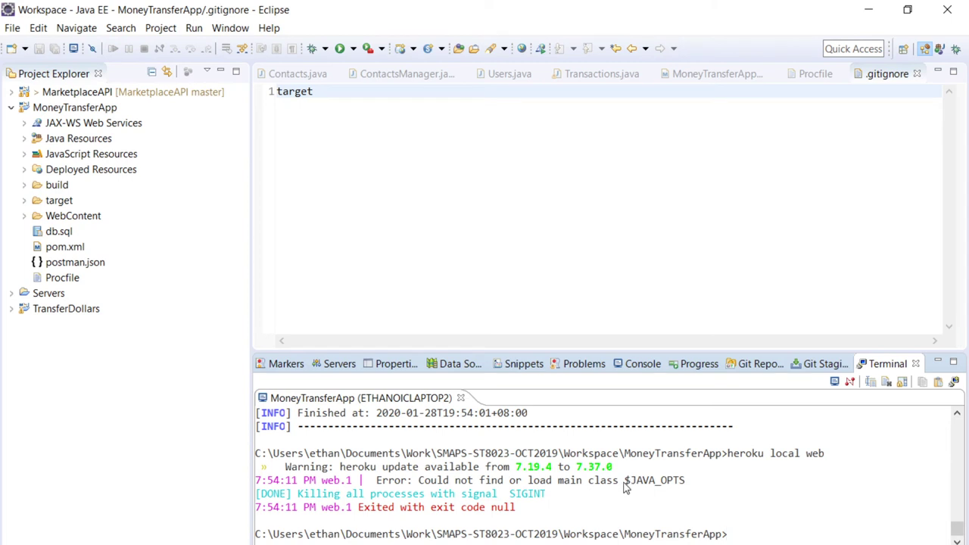
Step: Open the Procfile and select its web process name and the $JAVA_OPTS variable
double_click(73, 282)
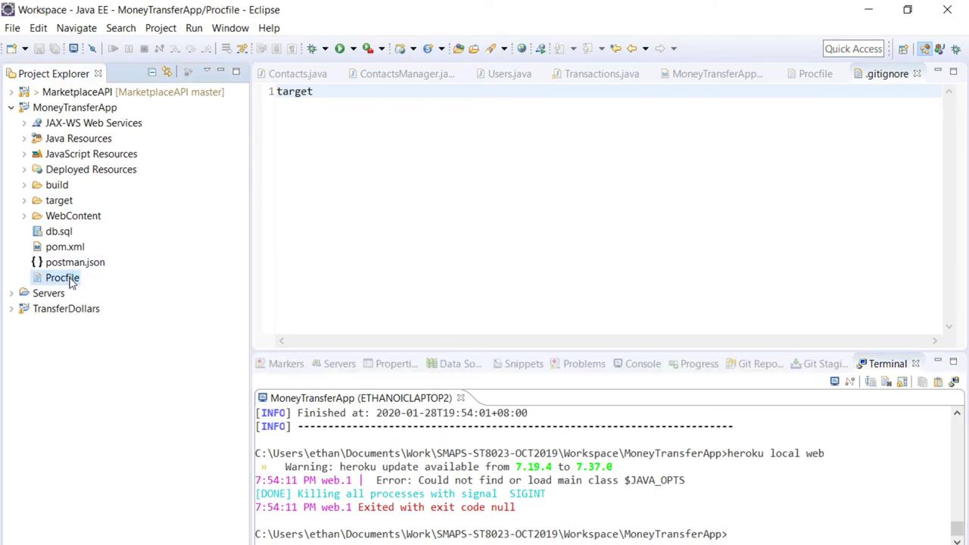
double_click(358, 91)
double_click(278, 91)
left_click(505, 178)
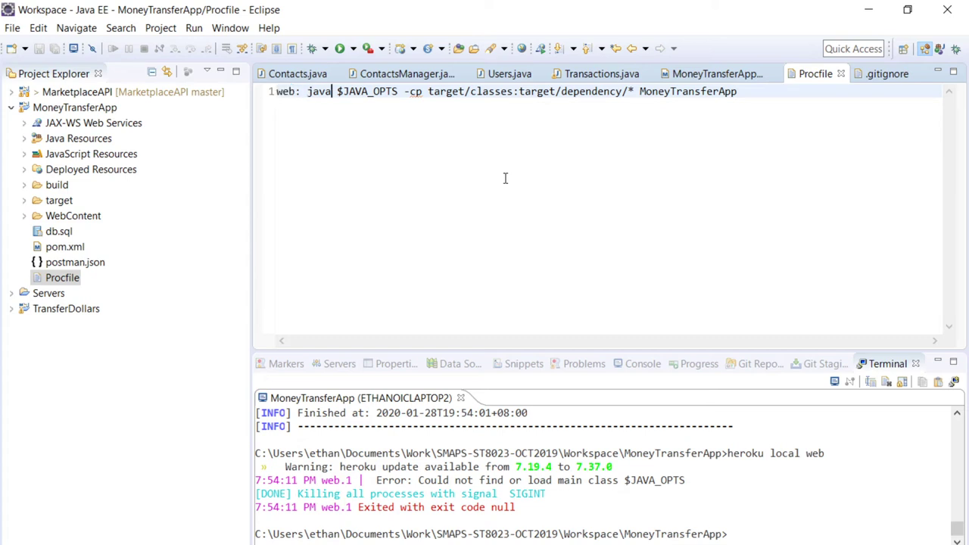
key("shift+Right")
key("shift+Right")
key("shift+Right")
key("shift+Right")
key("shift+Right")
key("shift+Right")
key("shift+Right")
key("shift+Right")
key("shift+Right")
key("shift+Right")
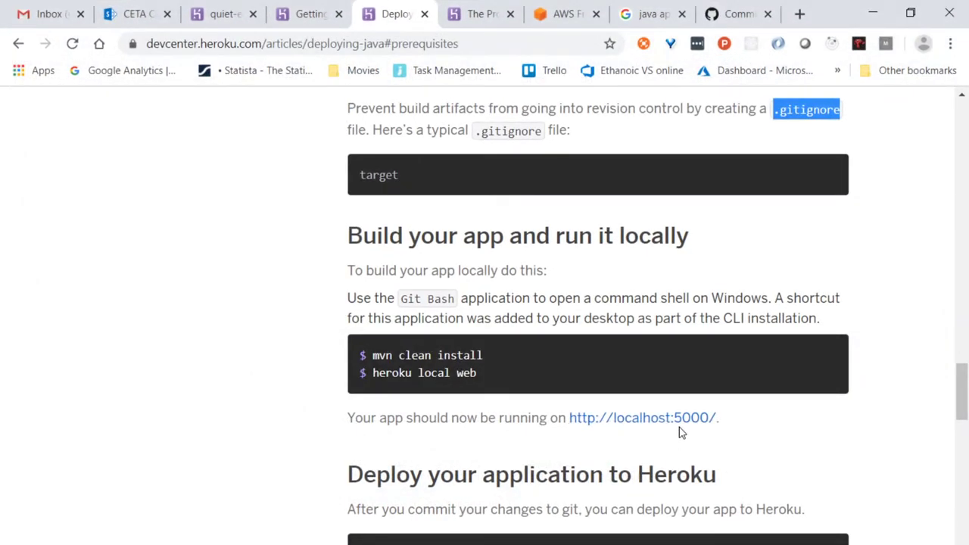
Step: Switch to 'The Procfile' article and scroll back to its top
scroll(714, 360, "down", 3)
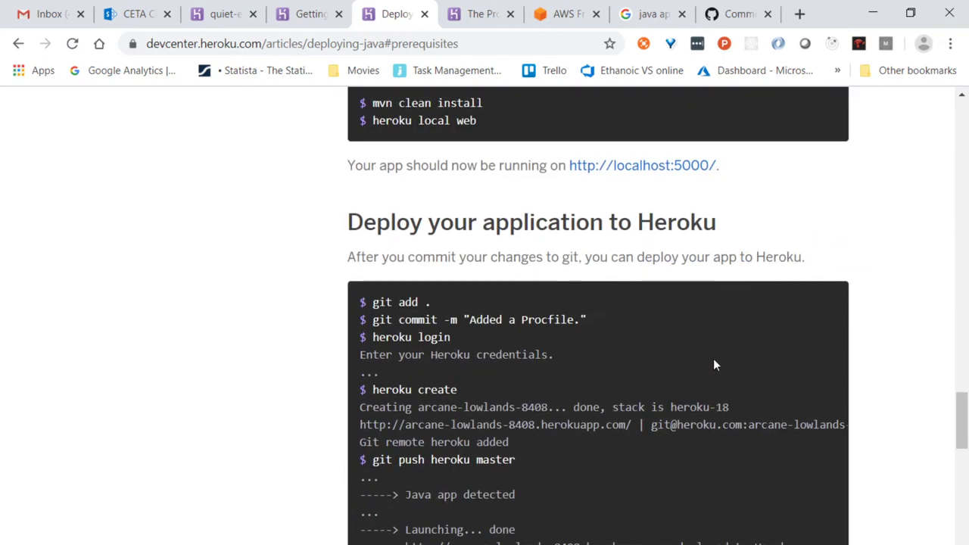
scroll(714, 362, "up", 6)
scroll(713, 362, "up", 1)
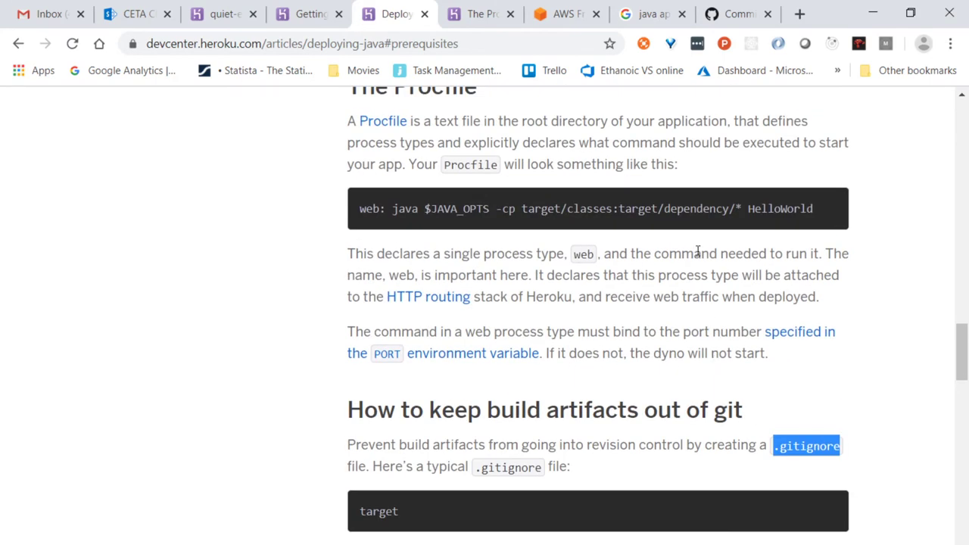
left_click(479, 14)
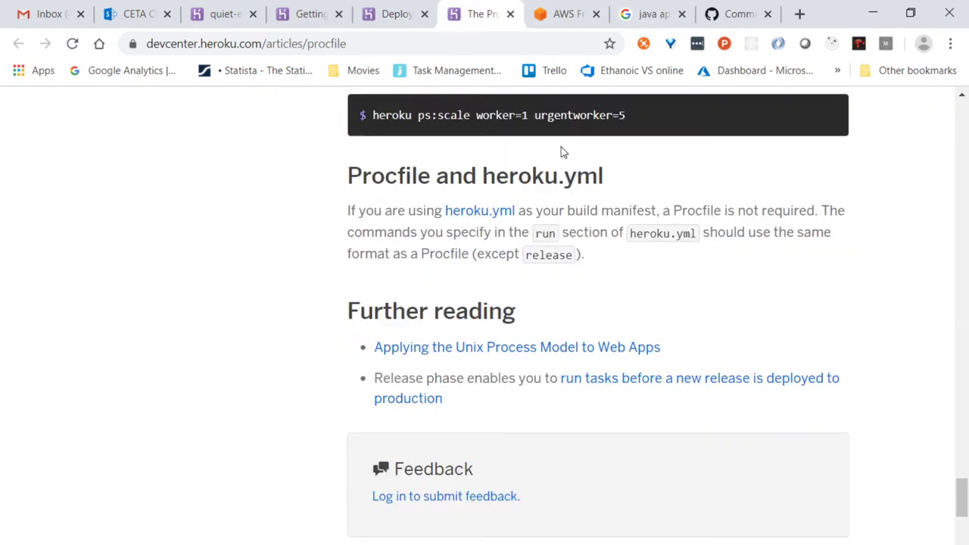
scroll(604, 321, "up", 2)
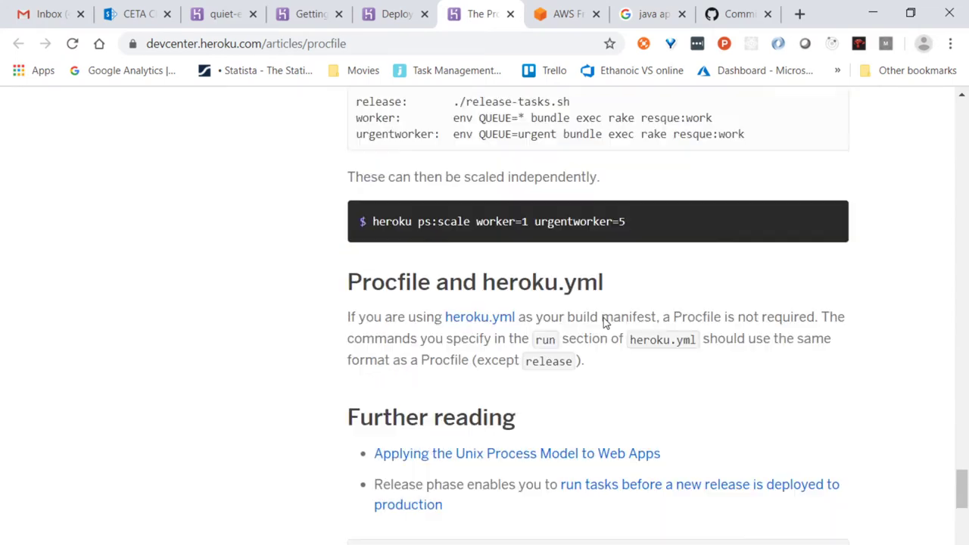
scroll(605, 324, "up", 1)
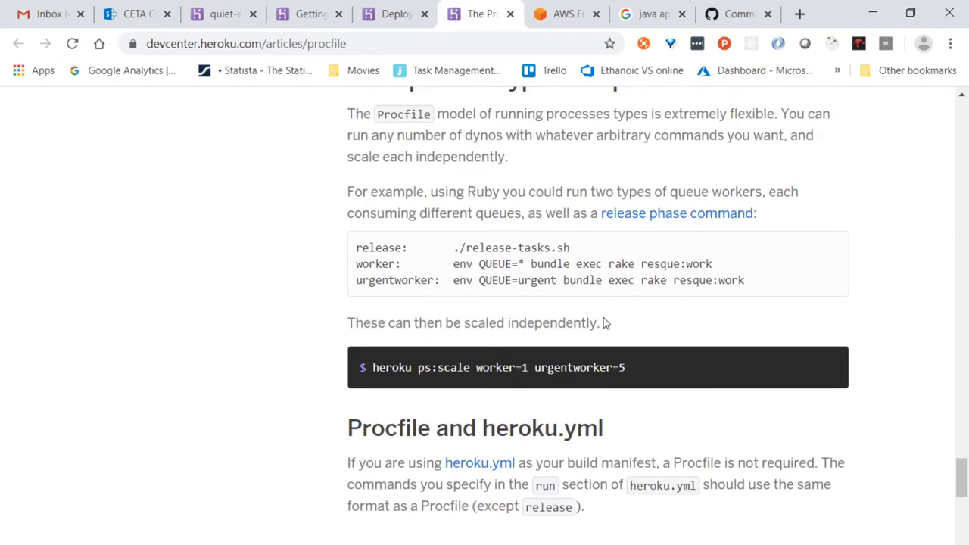
scroll(605, 319, "up", 5)
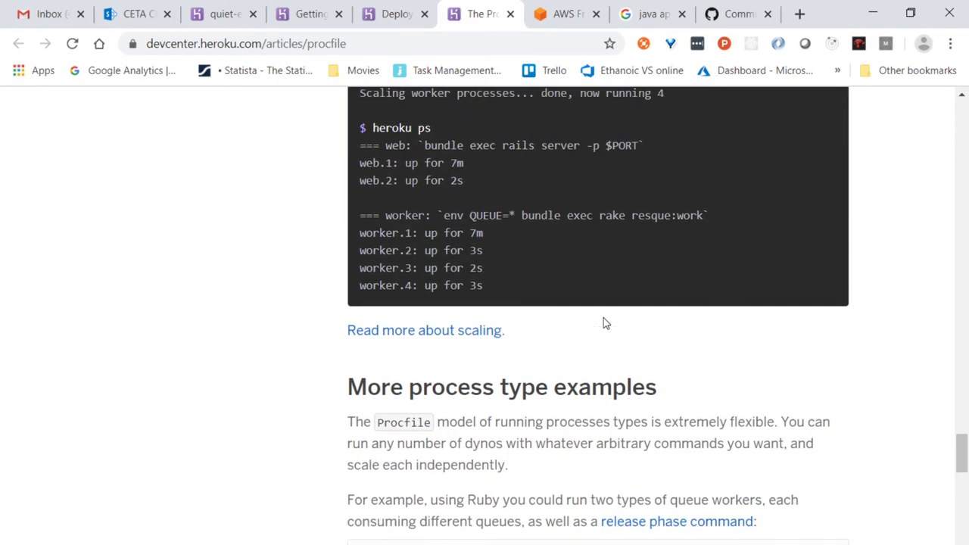
scroll(614, 345, "up", 8)
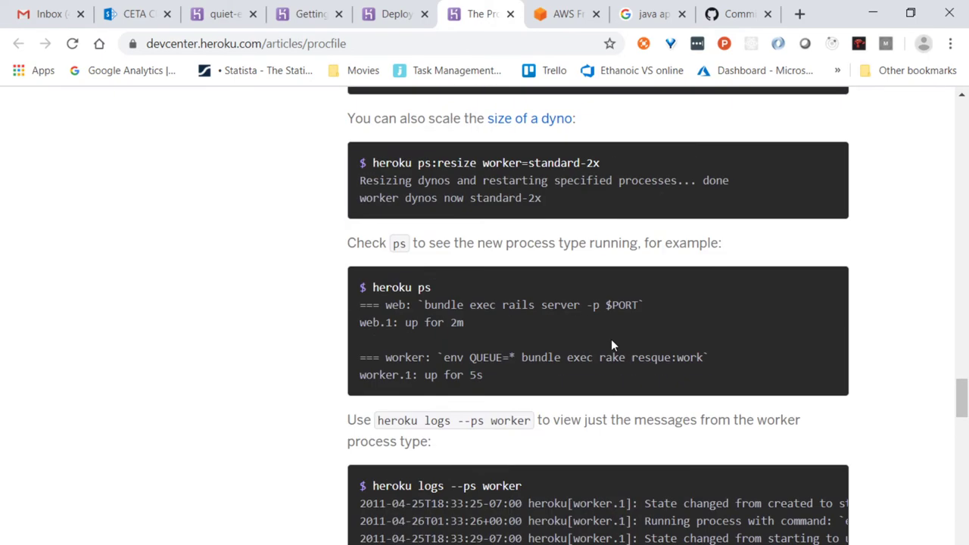
scroll(612, 339, "up", 10)
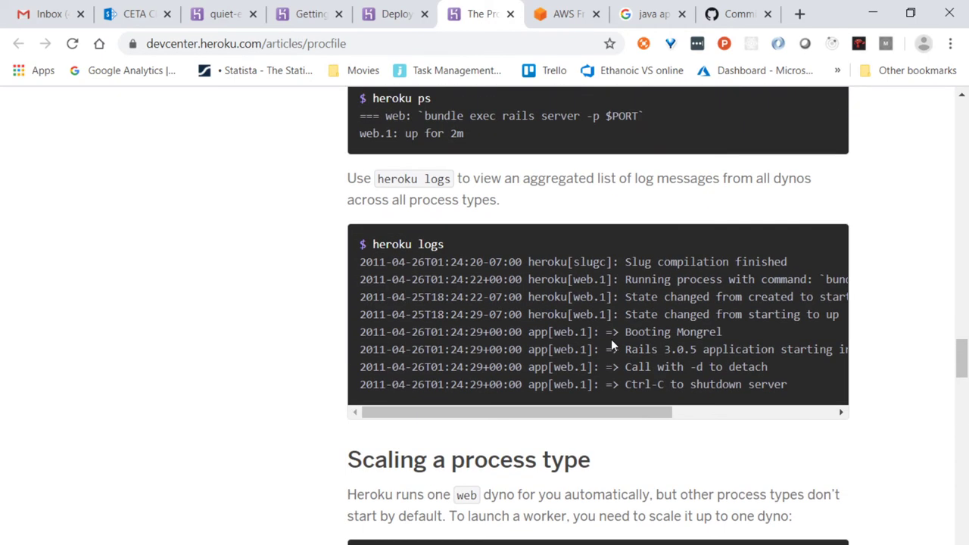
scroll(611, 340, "up", 9)
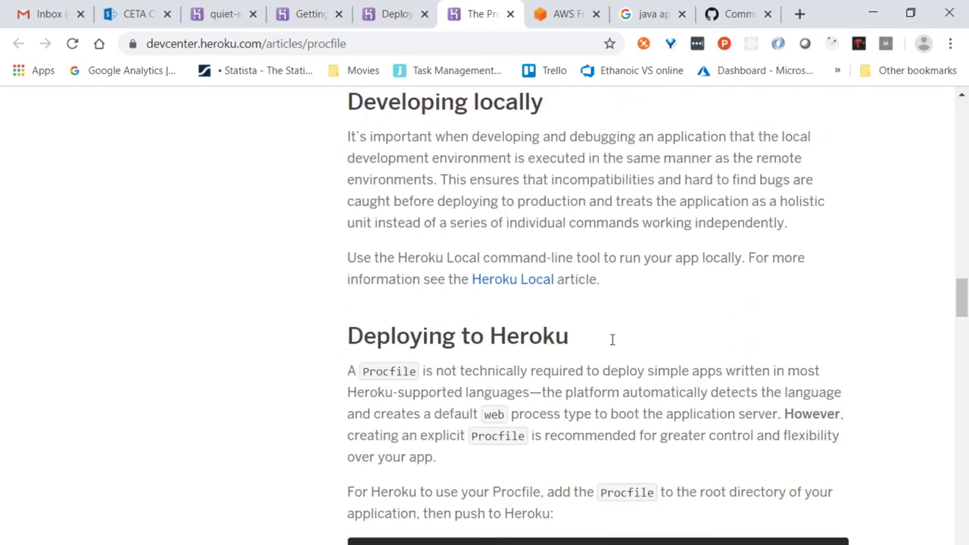
scroll(612, 339, "up", 9)
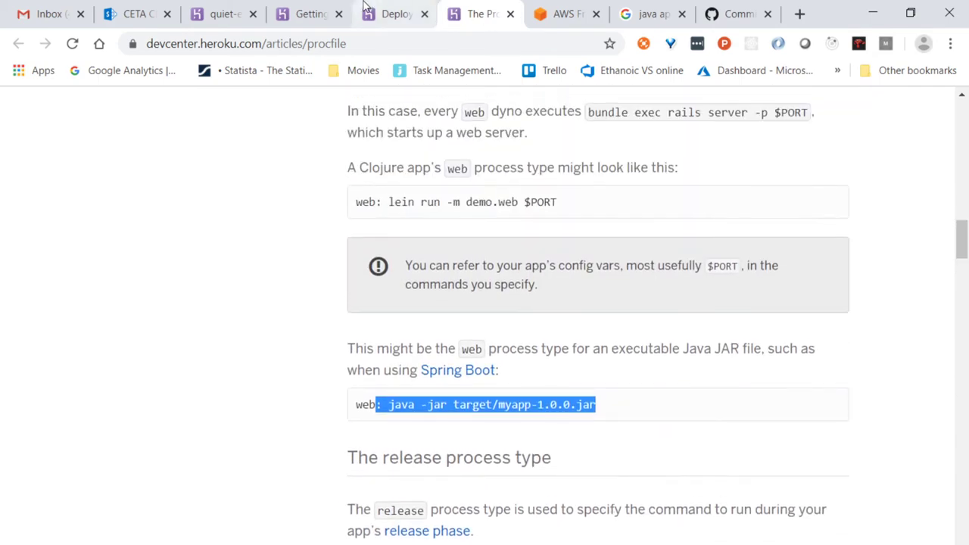
scroll(608, 223, "up", 9)
scroll(606, 225, "down", 3)
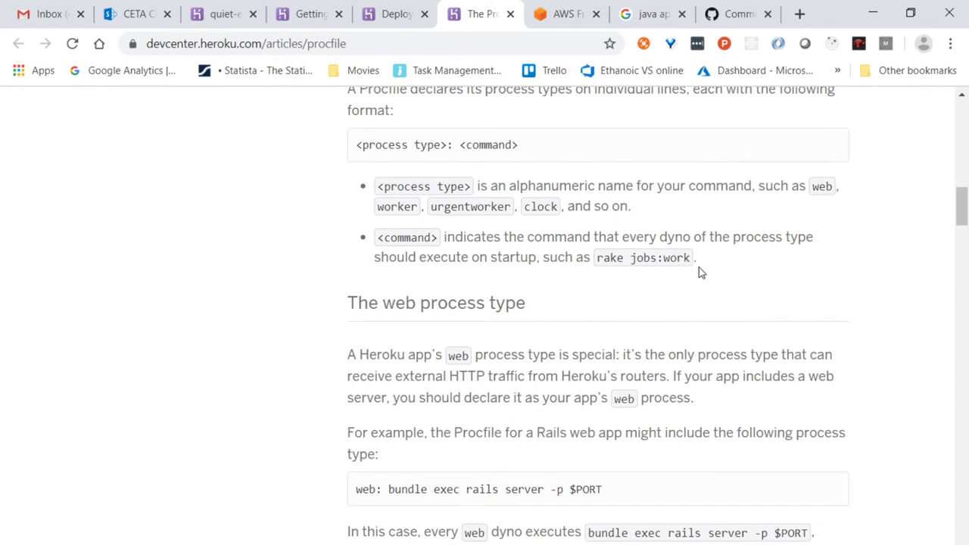
Step: Highlight the jobs:work example and web process type explanation, reaching the Java JAR example
left_click_drag(694, 259, 626, 258)
left_click(634, 277)
scroll(588, 291, "down", 1)
left_click_drag(408, 297, 704, 319)
left_click(726, 344)
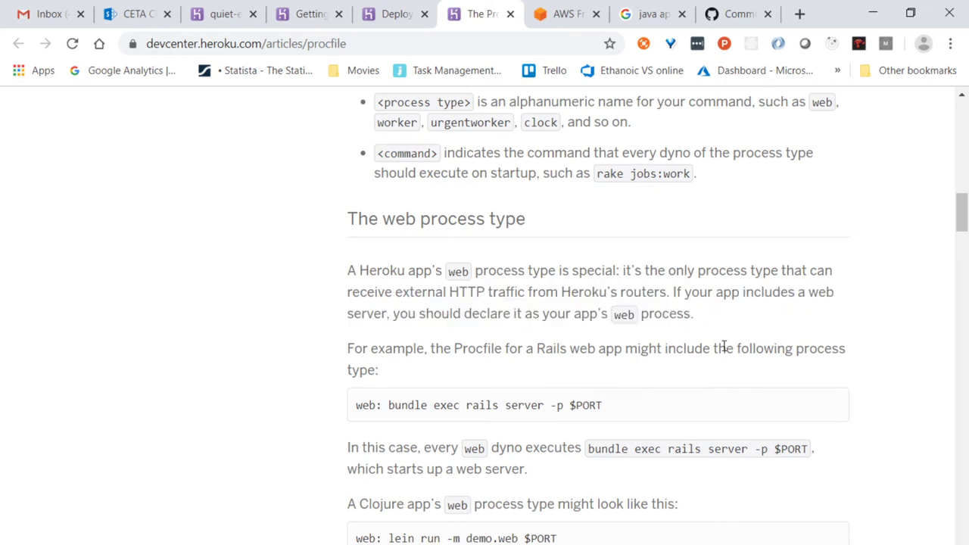
scroll(725, 345, "down", 1)
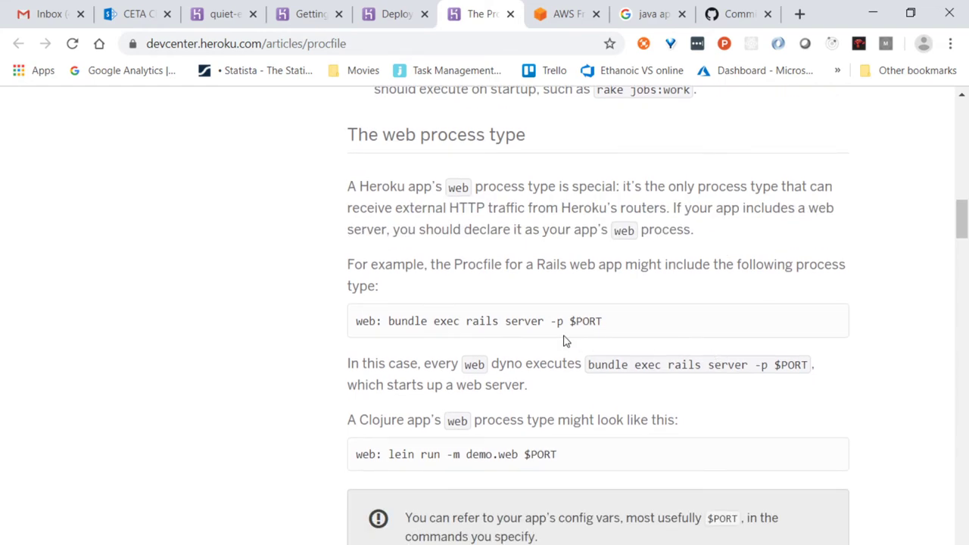
scroll(563, 341, "down", 4)
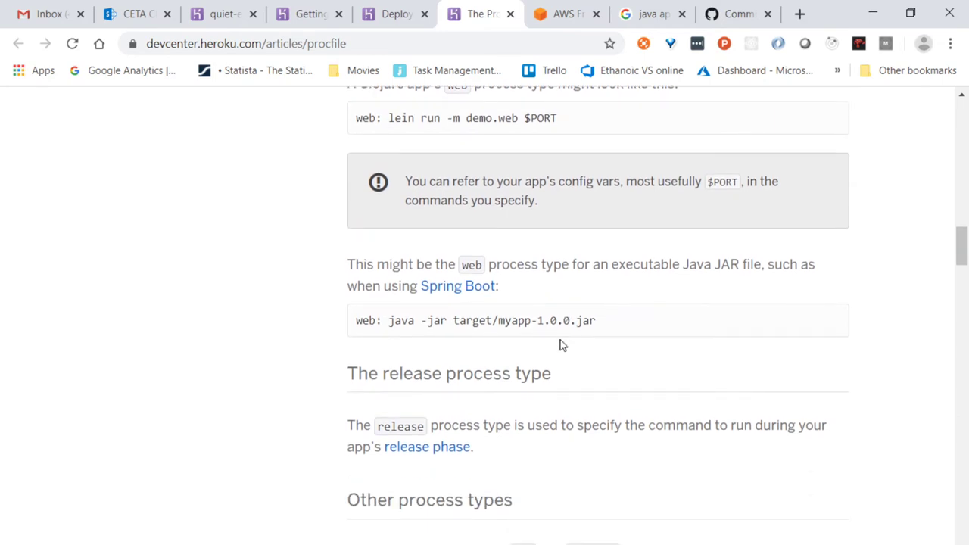
Step: Expand the target folder down through m2e-wtp to META-INF/maven, then collapse it
key("alt+Tab")
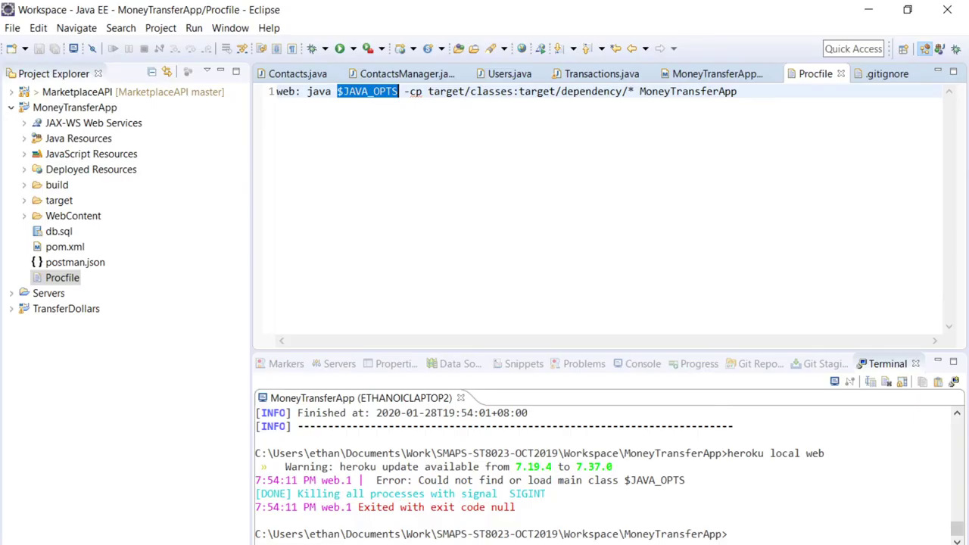
left_click(61, 201)
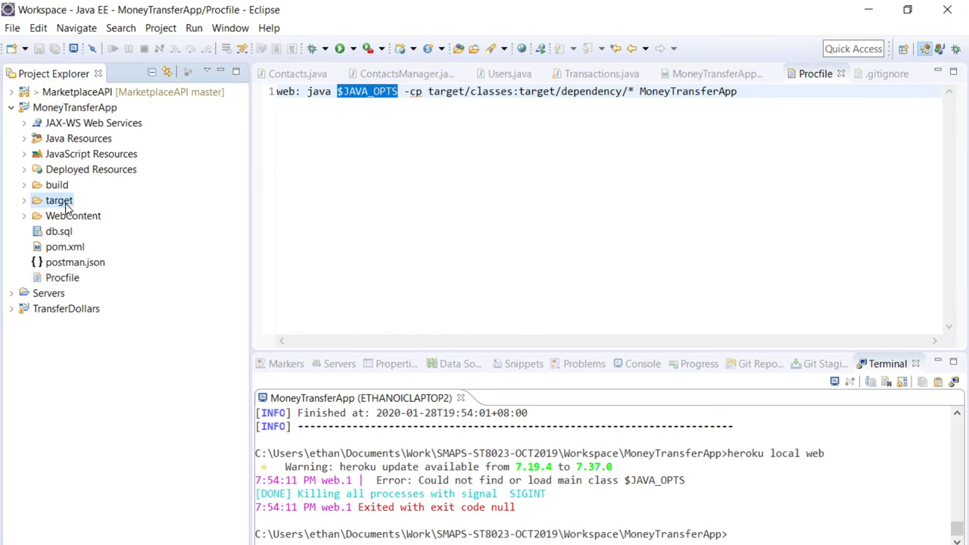
double_click(66, 208)
key("Down")
key("Down")
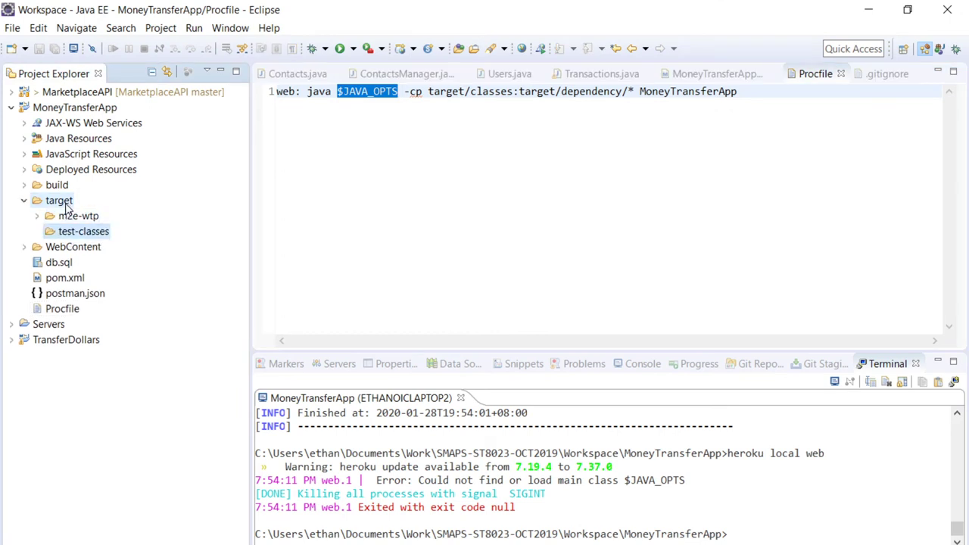
key("Up")
key("Right")
key("Down")
key("Right")
key("Down")
key("Right")
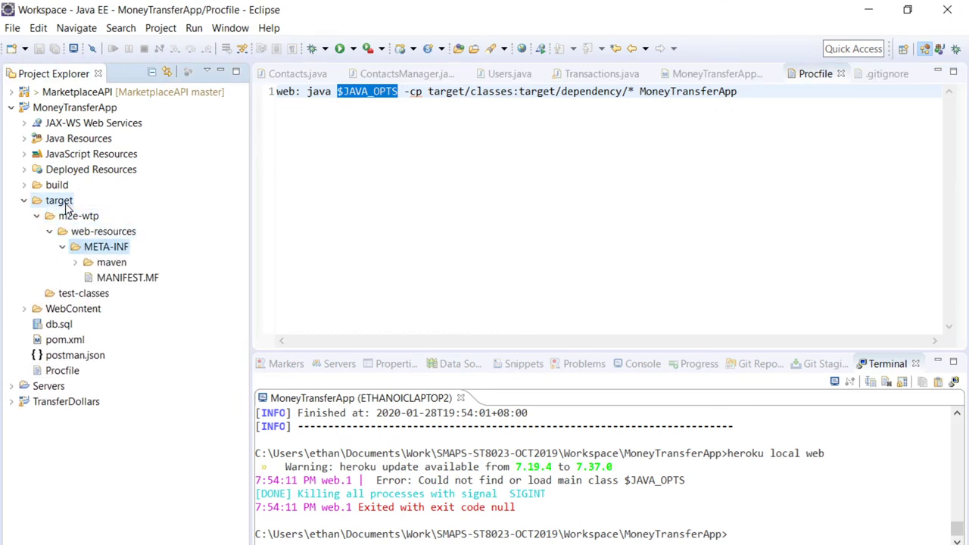
left_click(66, 207)
double_click(66, 208)
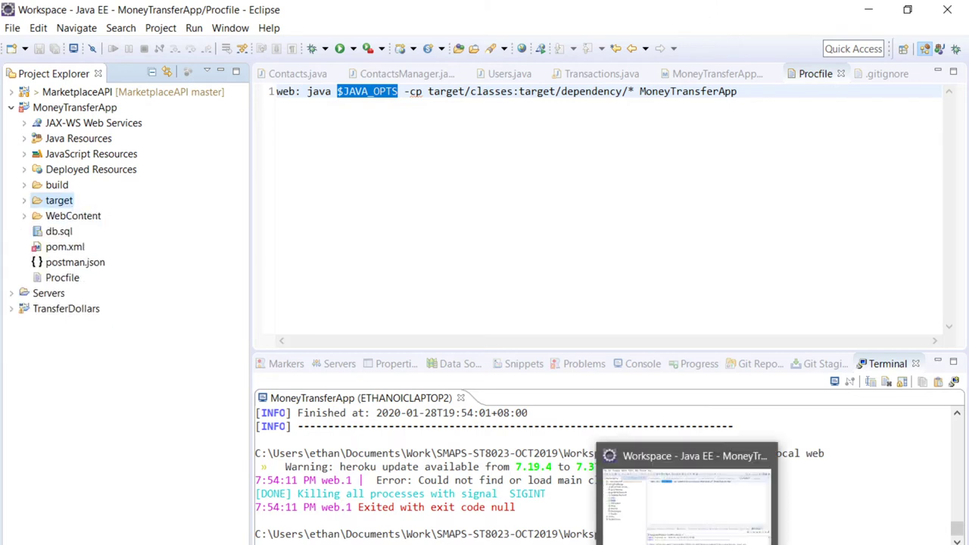
Step: Look over pom.xml and close it, then check the target path in the Procfile line
double_click(64, 246)
scroll(456, 257, "down", 1)
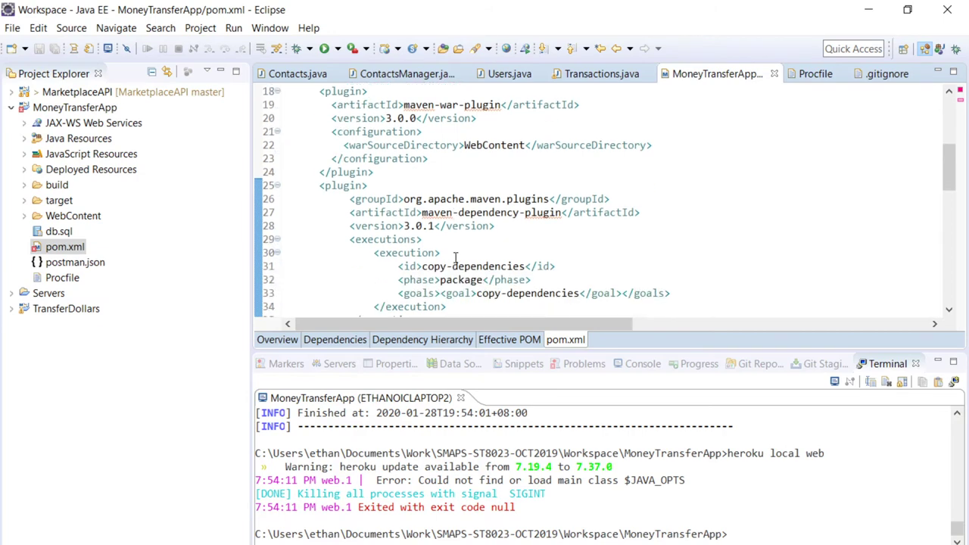
scroll(454, 228, "up", 6)
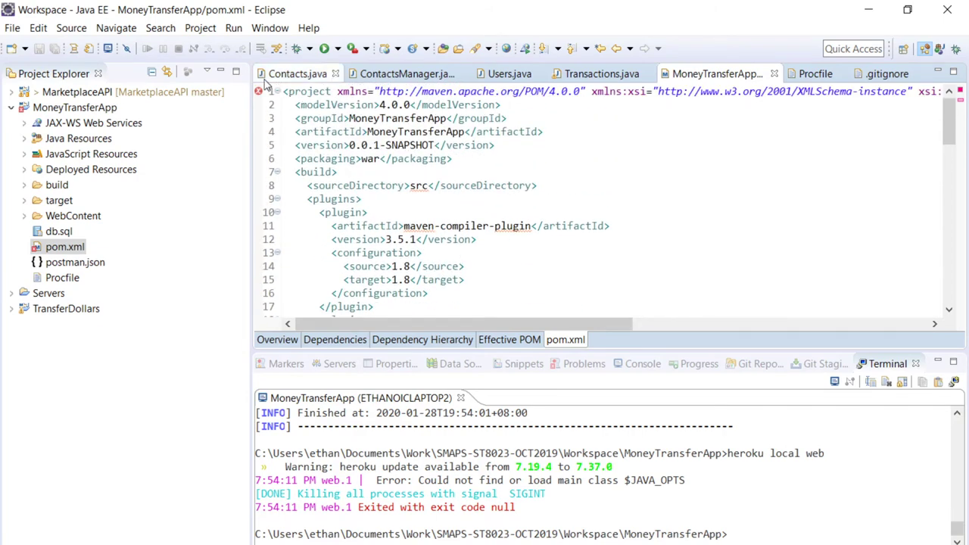
left_click(775, 74)
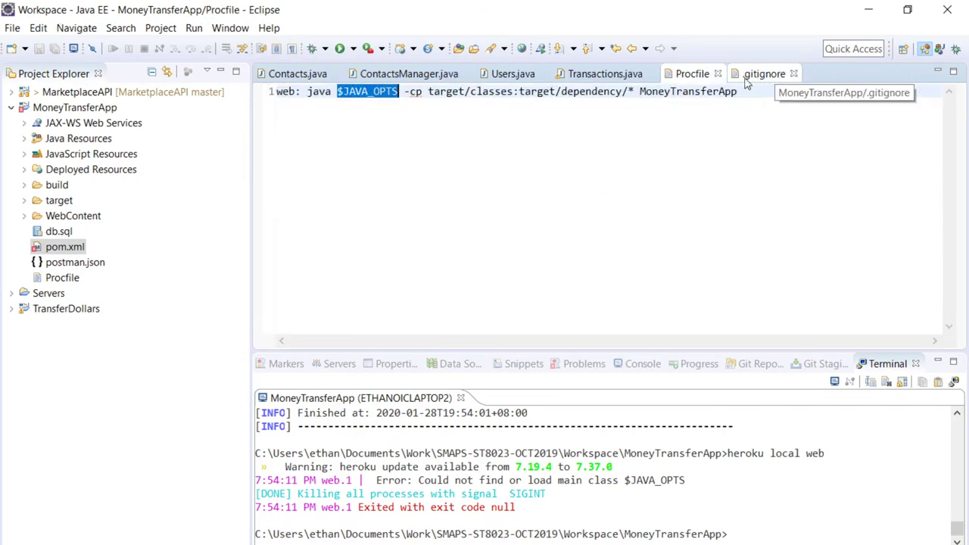
double_click(439, 92)
left_click(337, 91)
key("alt+Tab")
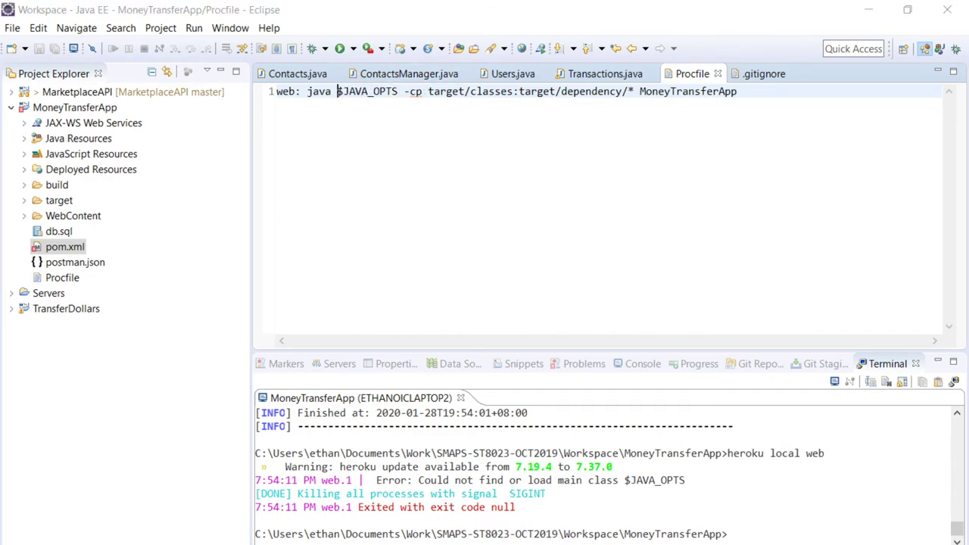
Step: Search Google in a new tab for 'heroku procfile java web service'
scroll(658, 297, "up", 5)
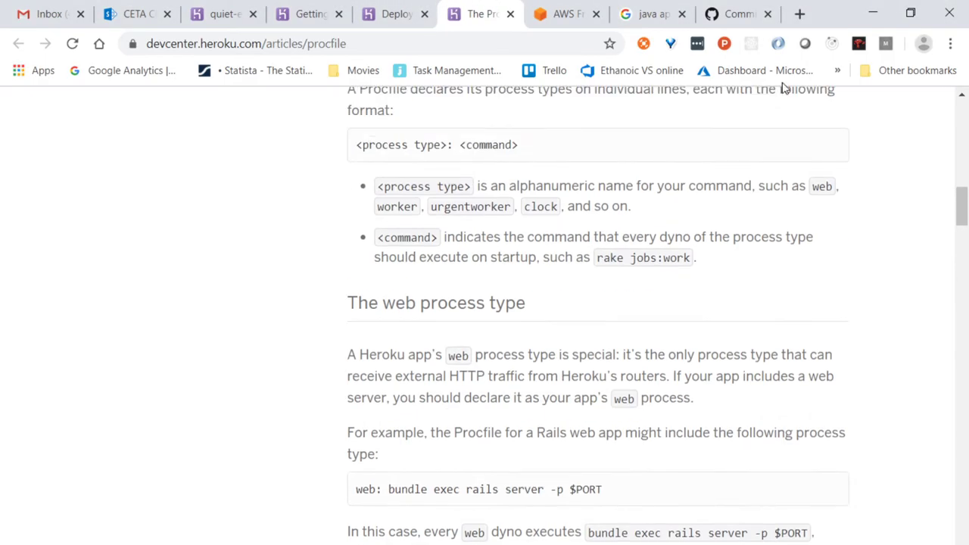
left_click(800, 13)
type("j")
key("BackSpace")
key("BackSpace")
type("heroku procfile he")
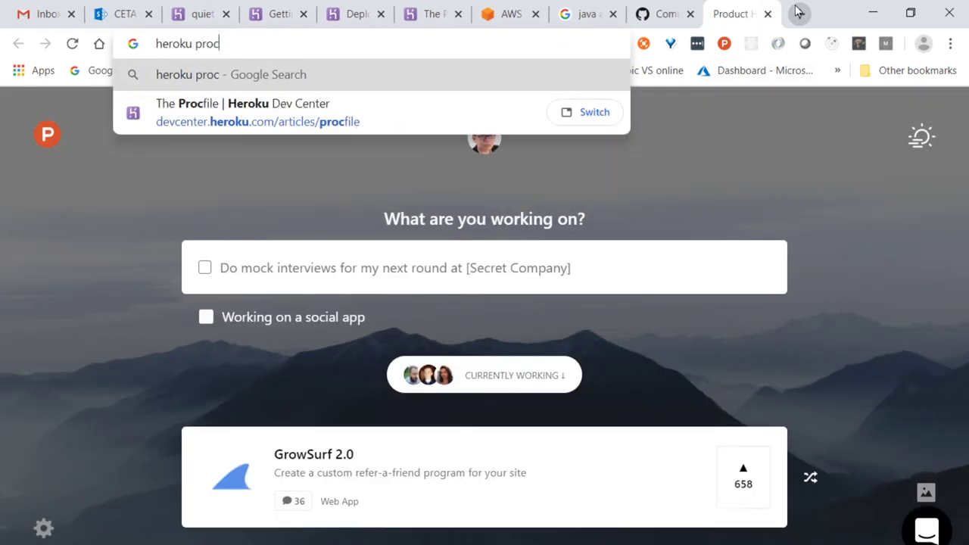
key("BackSpace")
key("BackSpace")
type("java")
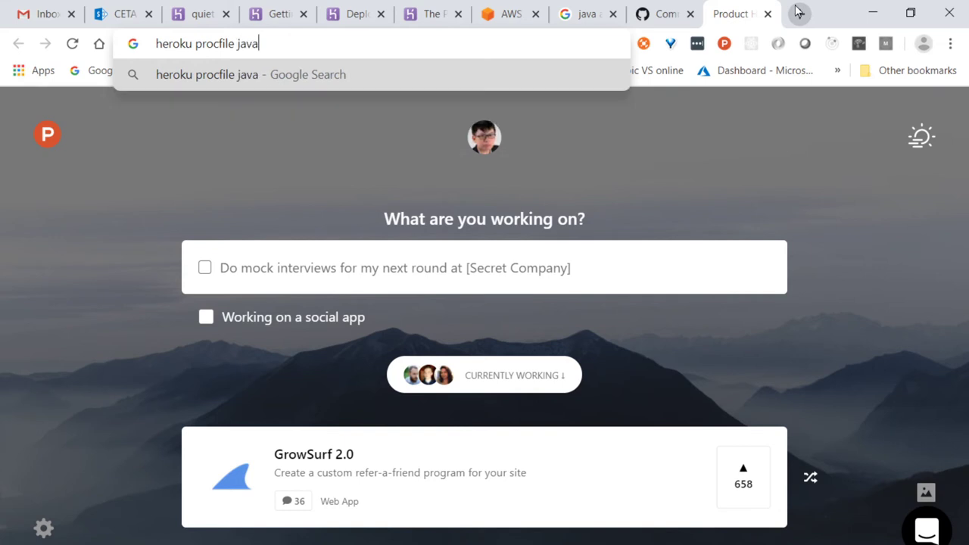
type(" web service")
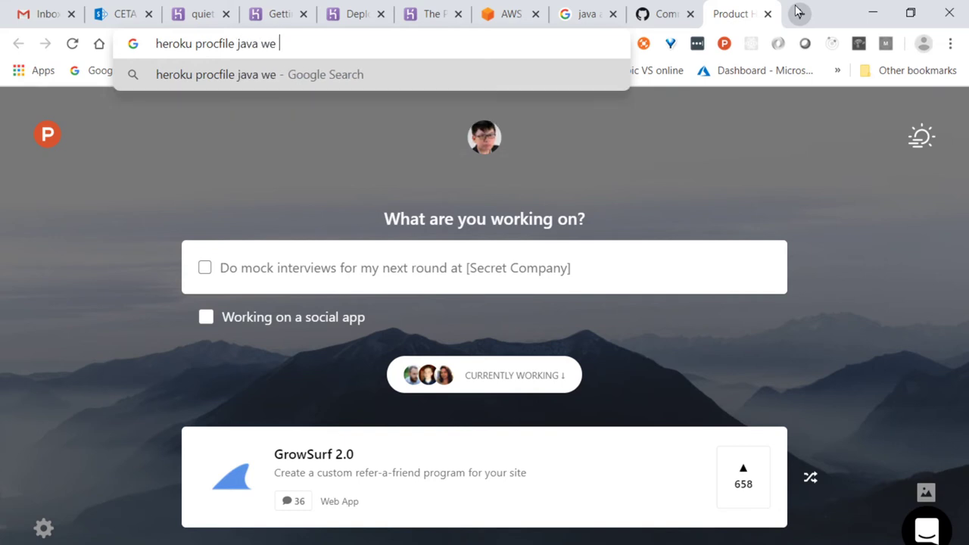
key("Return")
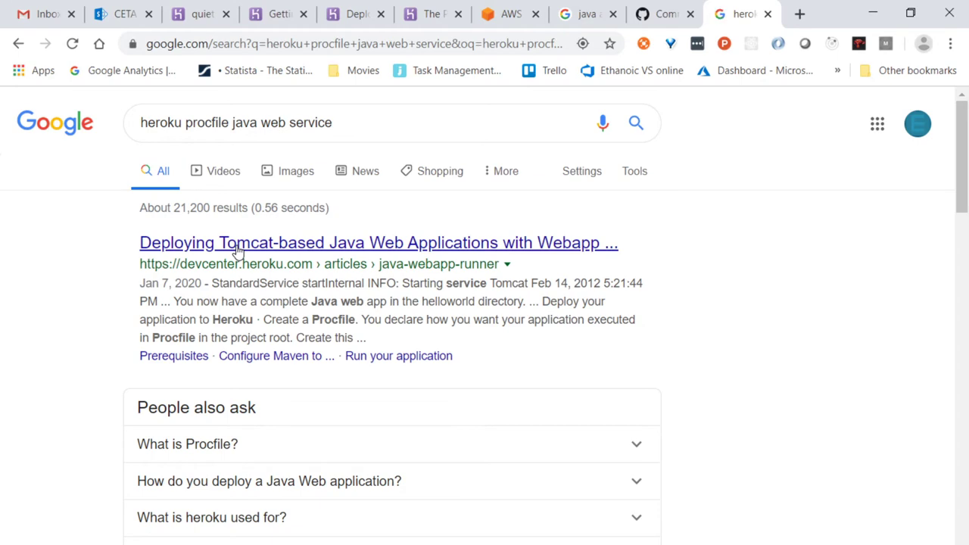
Step: Read the Webapp Runner deployment article from the results, then close it
middle_click(237, 252)
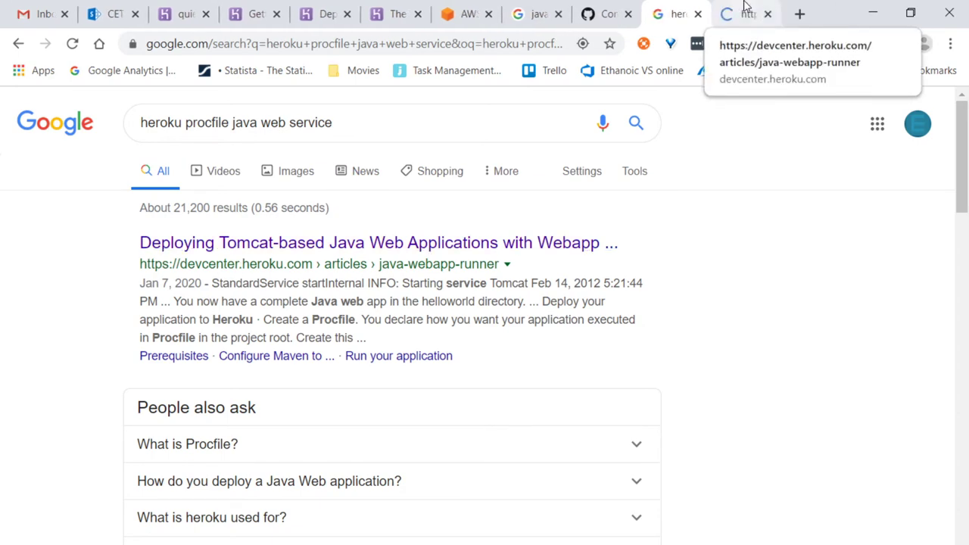
left_click(746, 13)
scroll(613, 313, "down", 3)
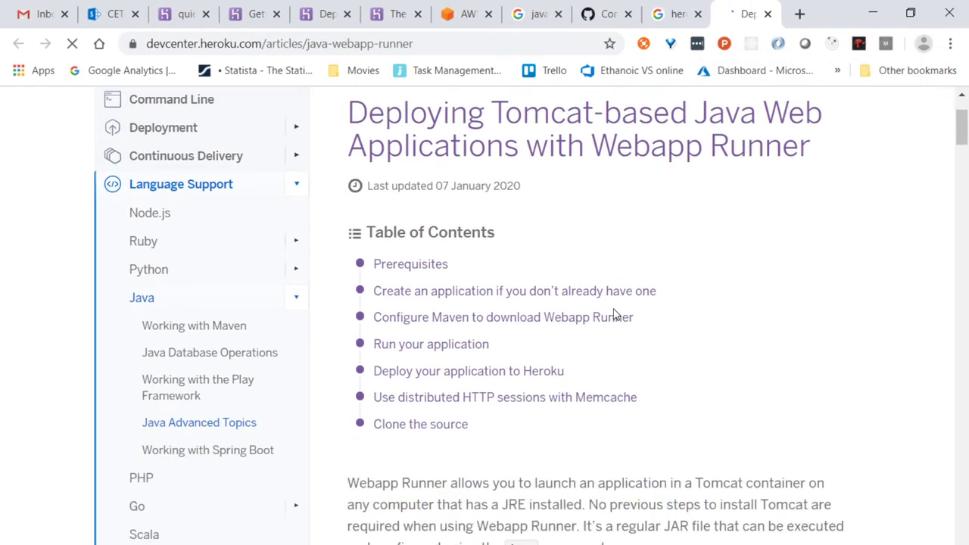
scroll(615, 314, "down", 2)
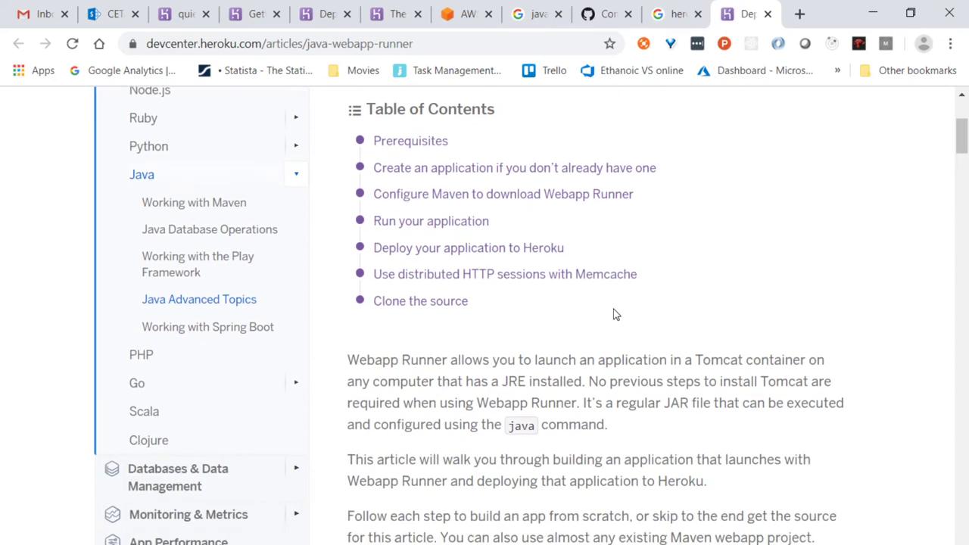
scroll(615, 314, "down", 5)
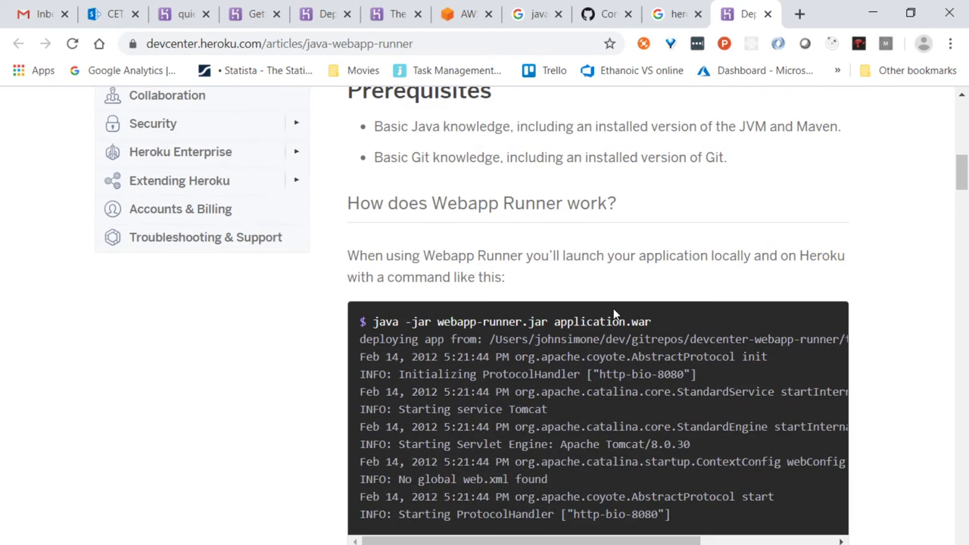
scroll(681, 314, "down", 5)
scroll(685, 318, "down", 6)
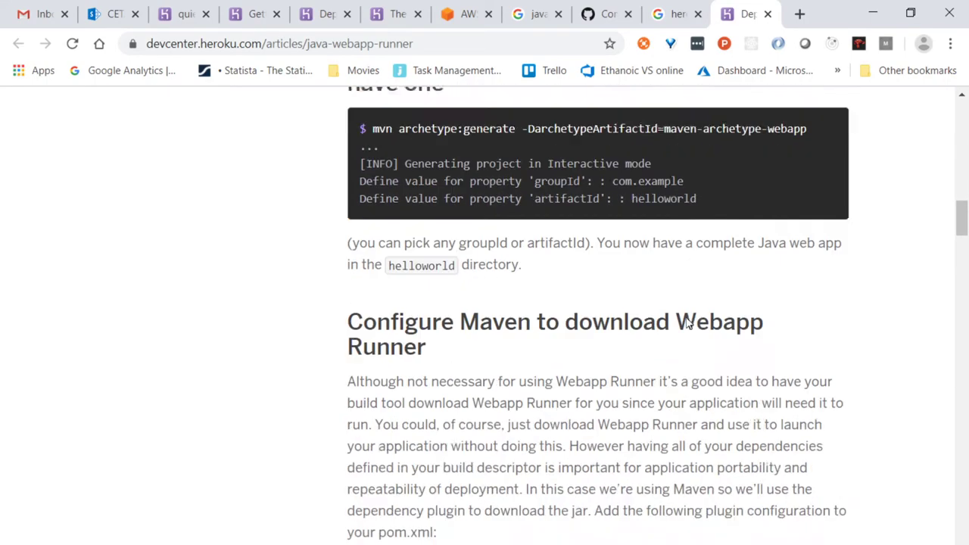
scroll(686, 318, "down", 5)
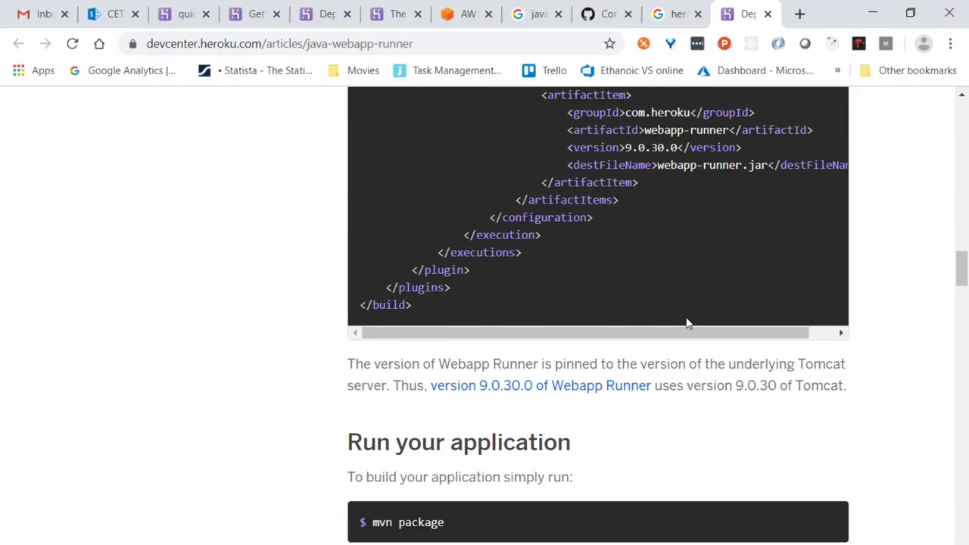
key("ctrl+w")
left_click(668, 9)
Step: Skim back through the Google search results for Procfile documentation
left_click(741, 13)
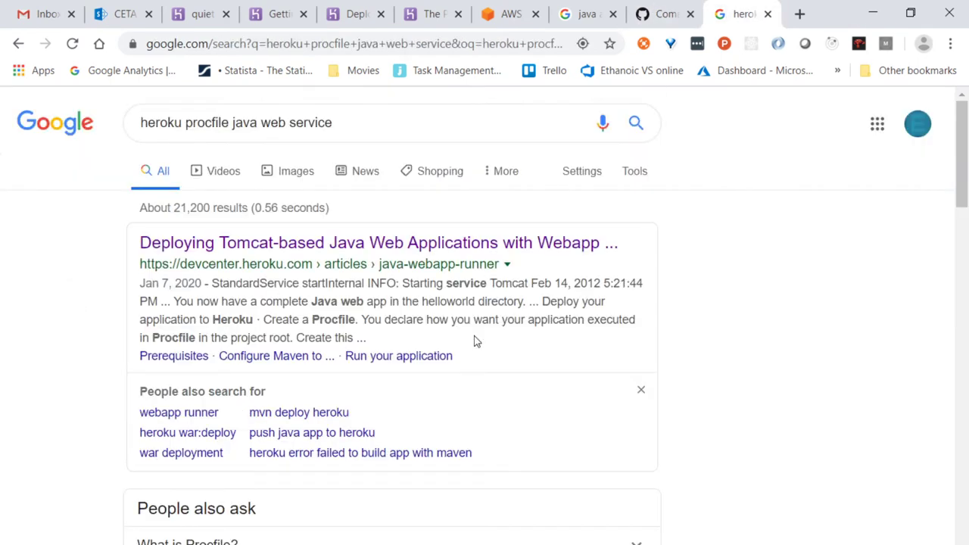
scroll(510, 368, "down", 4)
scroll(514, 366, "down", 1)
scroll(513, 365, "down", 3)
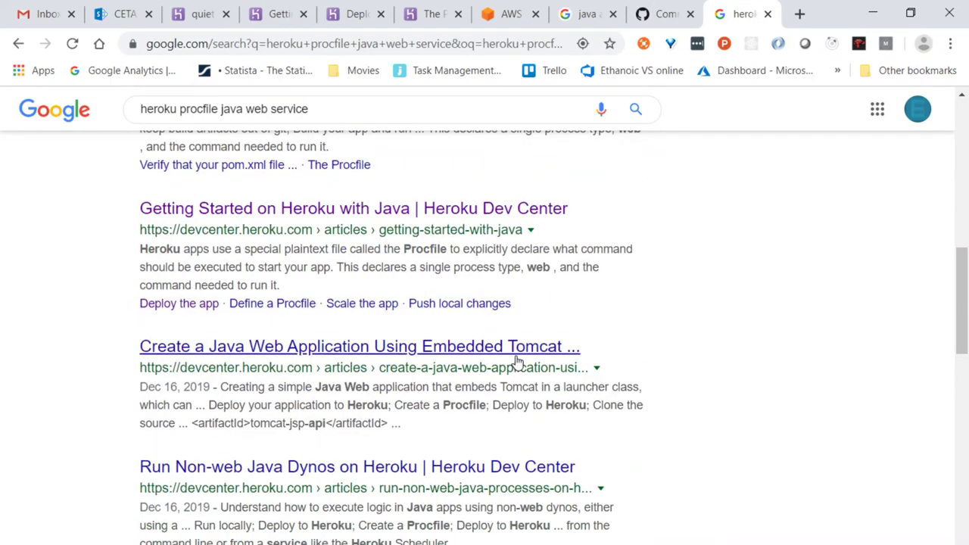
scroll(551, 452, "down", 3)
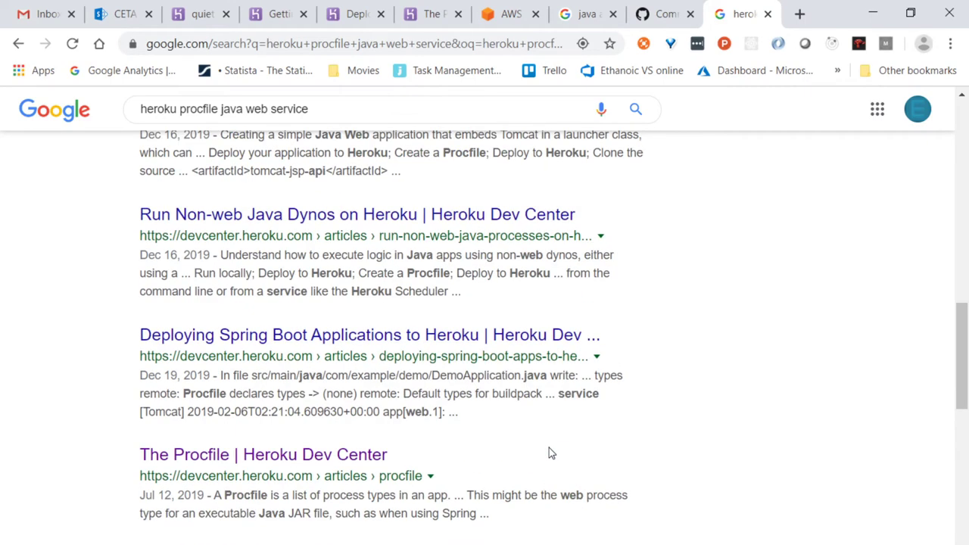
scroll(551, 453, "up", 7)
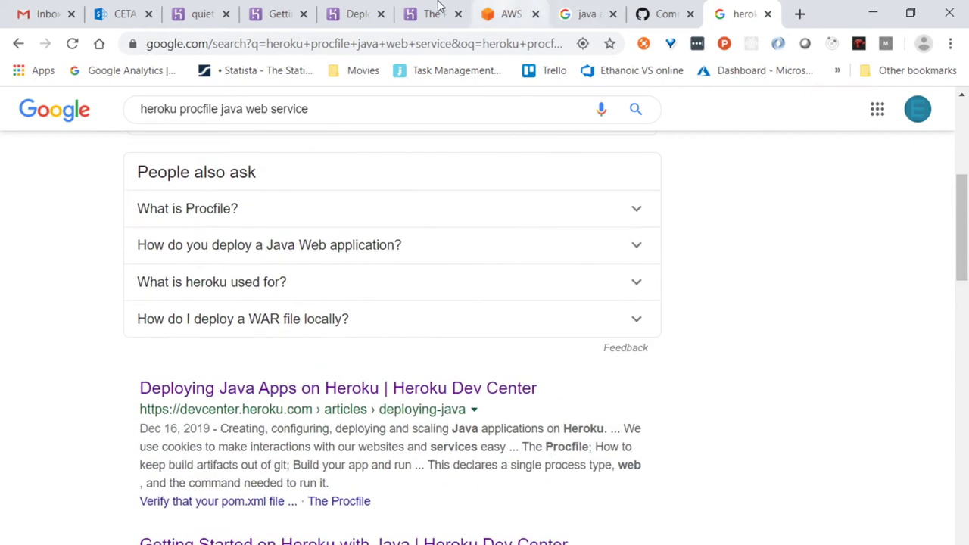
Step: Return to the Heroku Procfile article and scroll up to its table of contents
left_click(429, 9)
scroll(583, 318, "up", 7)
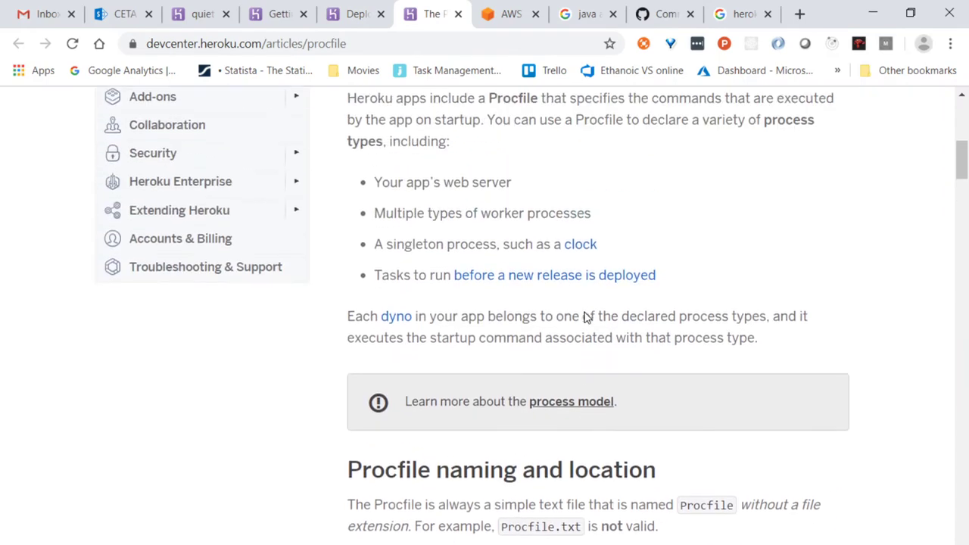
scroll(590, 264, "up", 2)
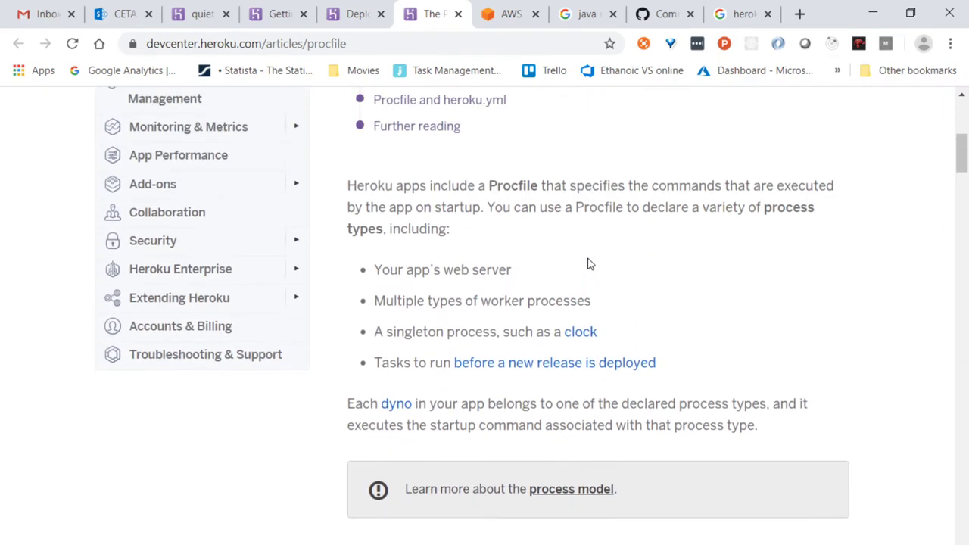
scroll(588, 264, "up", 2)
scroll(530, 272, "up", 1)
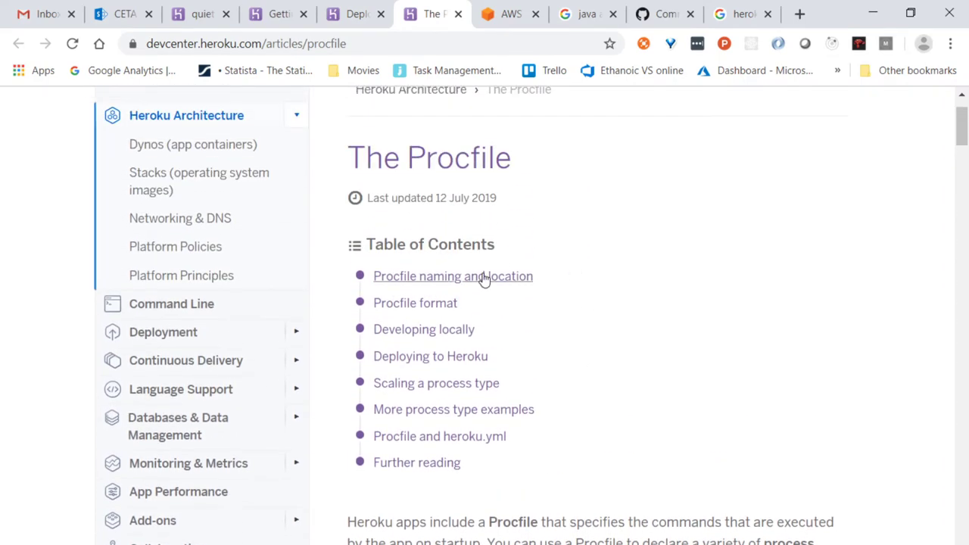
Step: Jump to the Procfile format section and read down to the Java JAR web process example
left_click(448, 304)
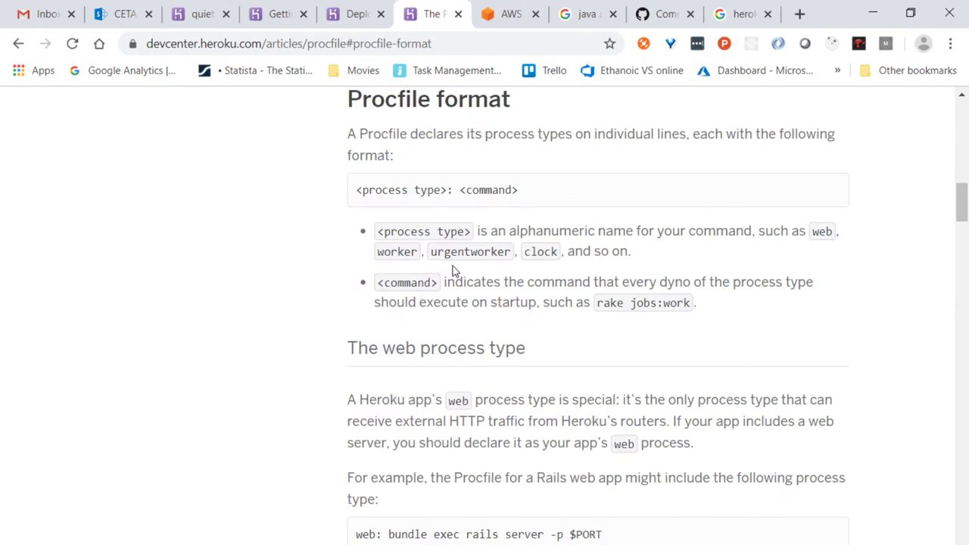
left_click_drag(378, 231, 564, 252)
left_click(622, 277)
scroll(615, 353, "down", 1)
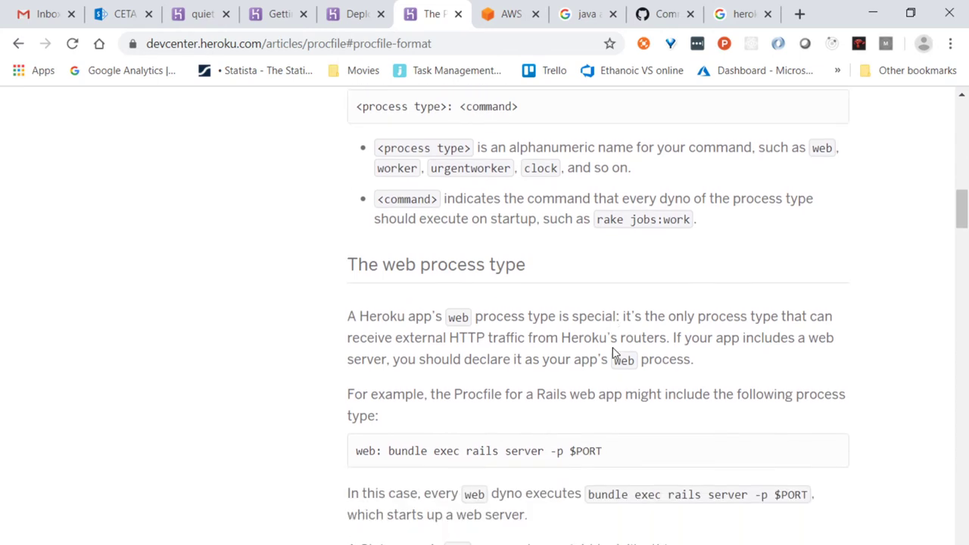
scroll(612, 351, "down", 1)
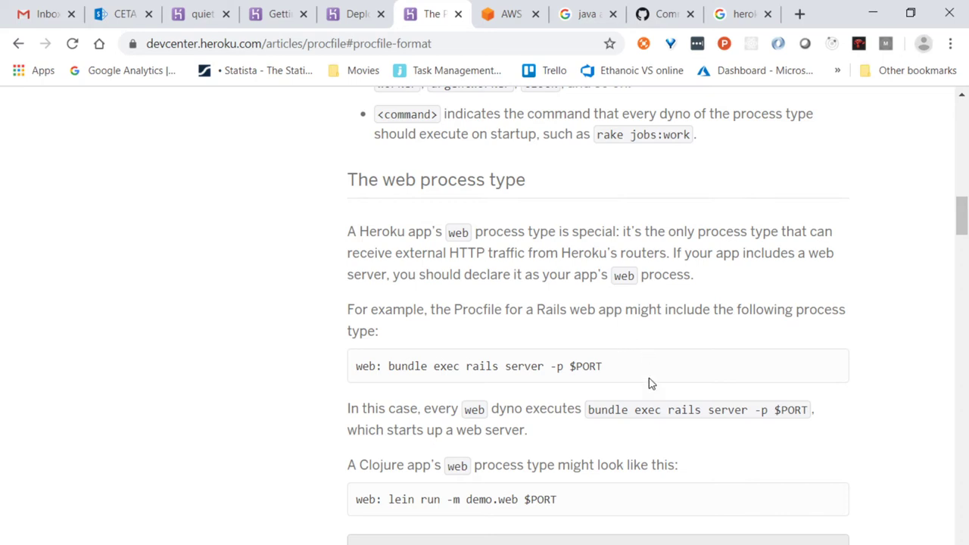
scroll(649, 384, "down", 1)
scroll(649, 379, "down", 3)
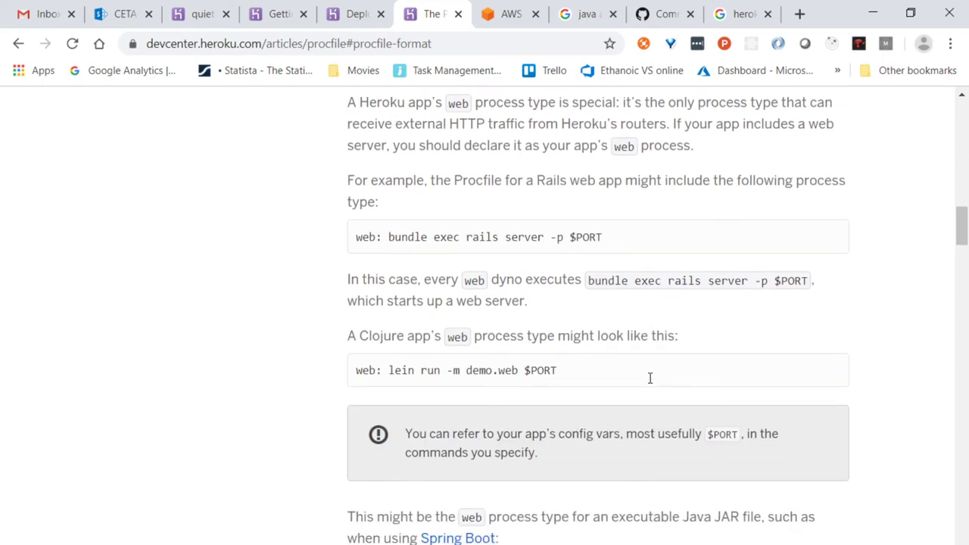
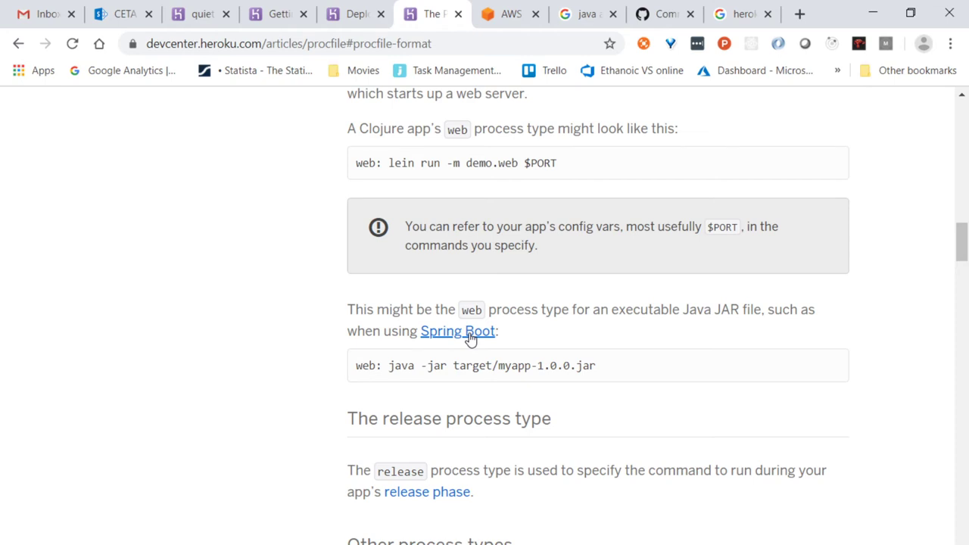
Step: Read the Procfile article's process types section, highlighting the passage on additional process types
scroll(674, 422, "down", 1)
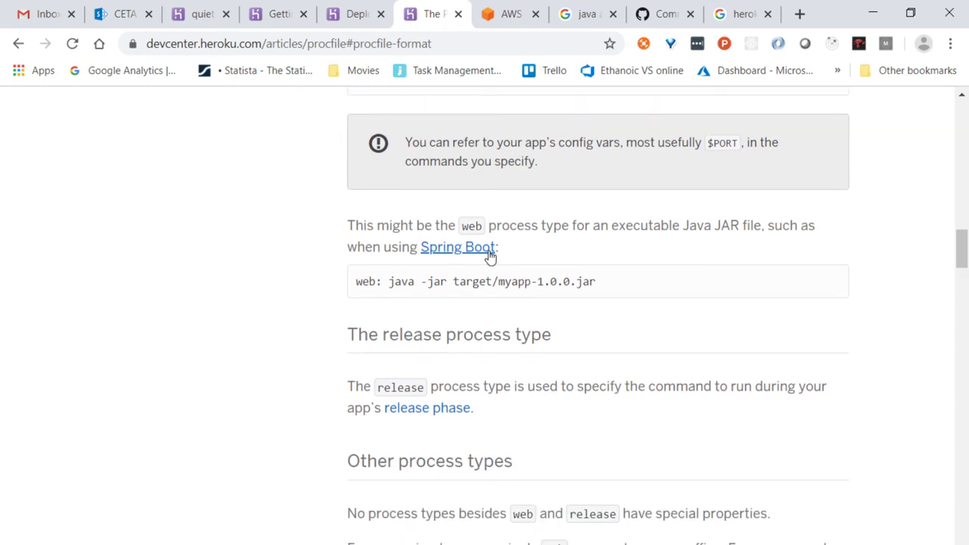
scroll(722, 431, "down", 3)
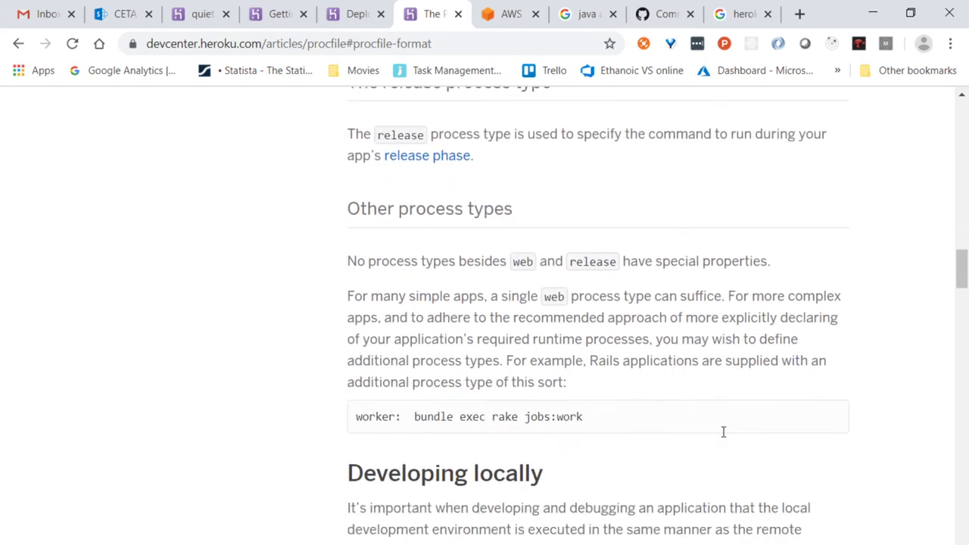
left_click_drag(450, 263, 640, 363)
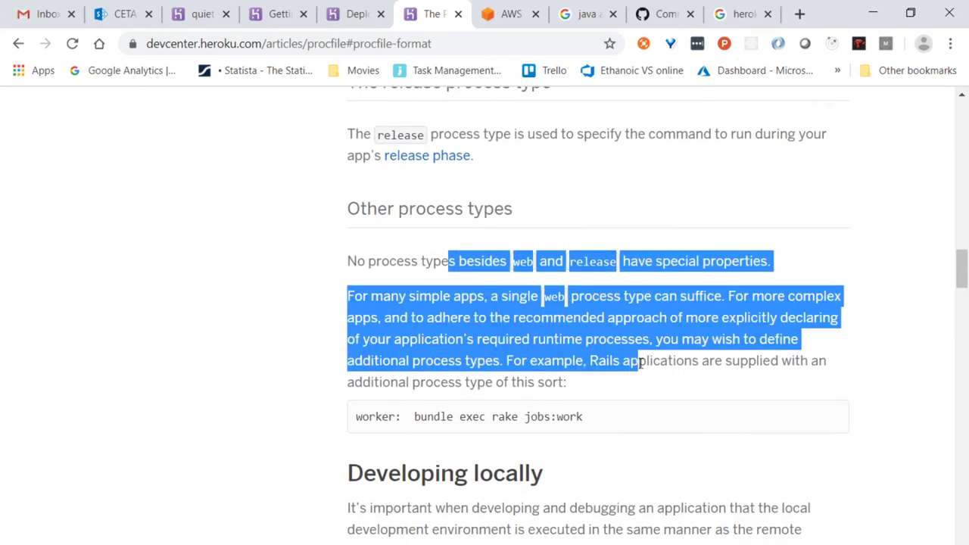
left_click(668, 405)
scroll(668, 406, "down", 3)
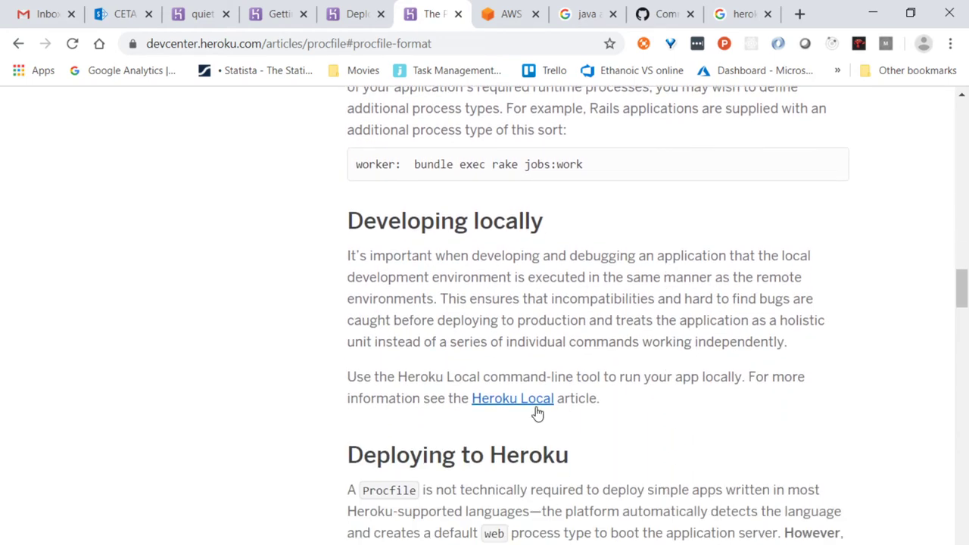
Step: Read the Developing locally and deployment sections, then return to the Eclipse terminal
left_click_drag(513, 256, 623, 337)
scroll(635, 350, "down", 3)
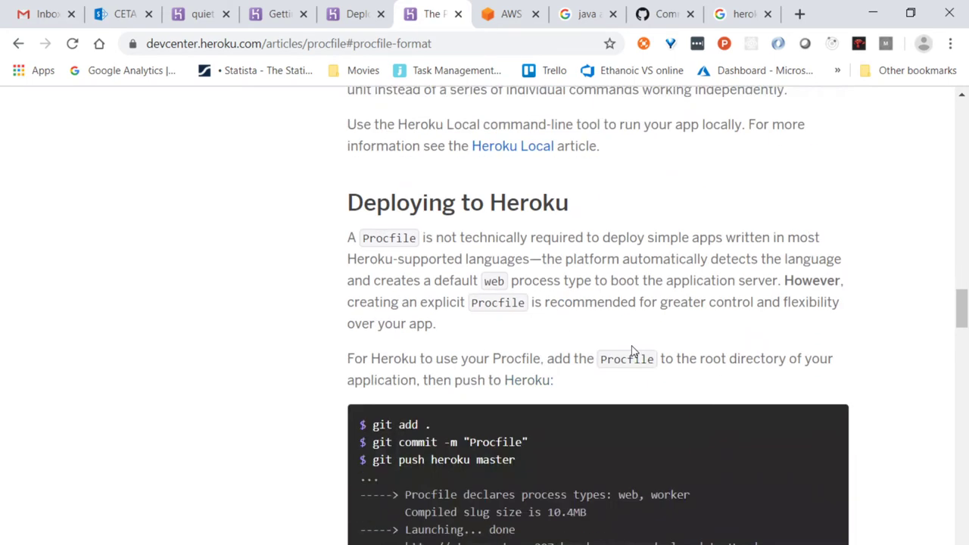
left_click_drag(448, 239, 619, 260)
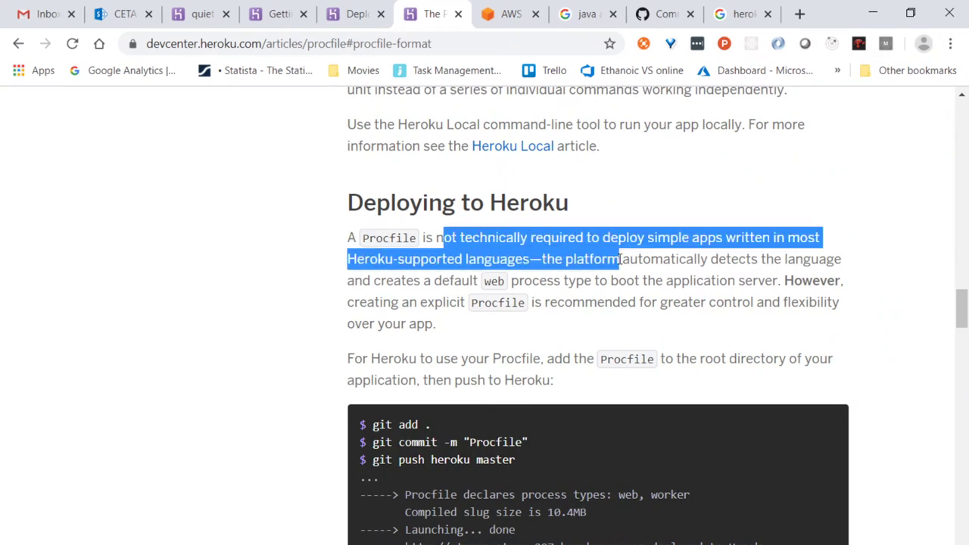
left_click(627, 278)
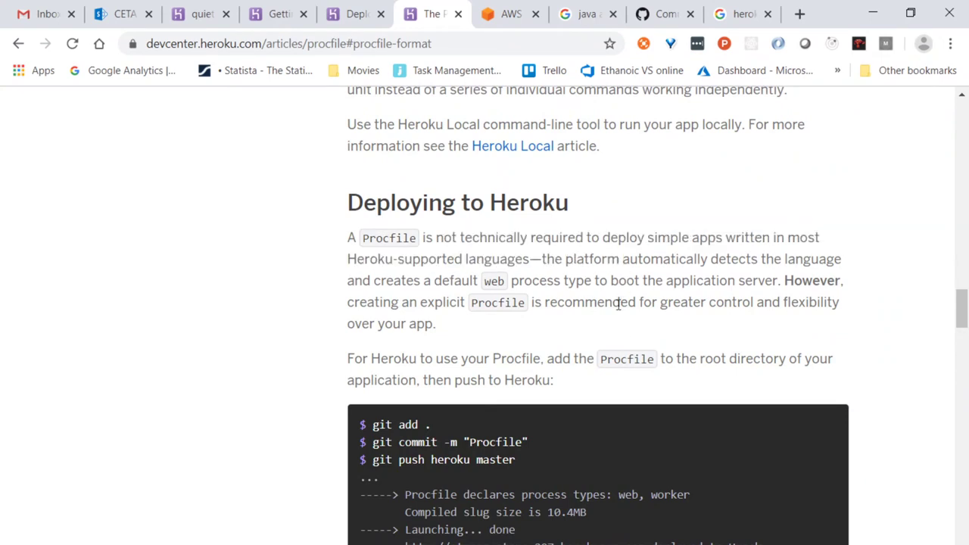
double_click(488, 304)
scroll(631, 341, "down", 1)
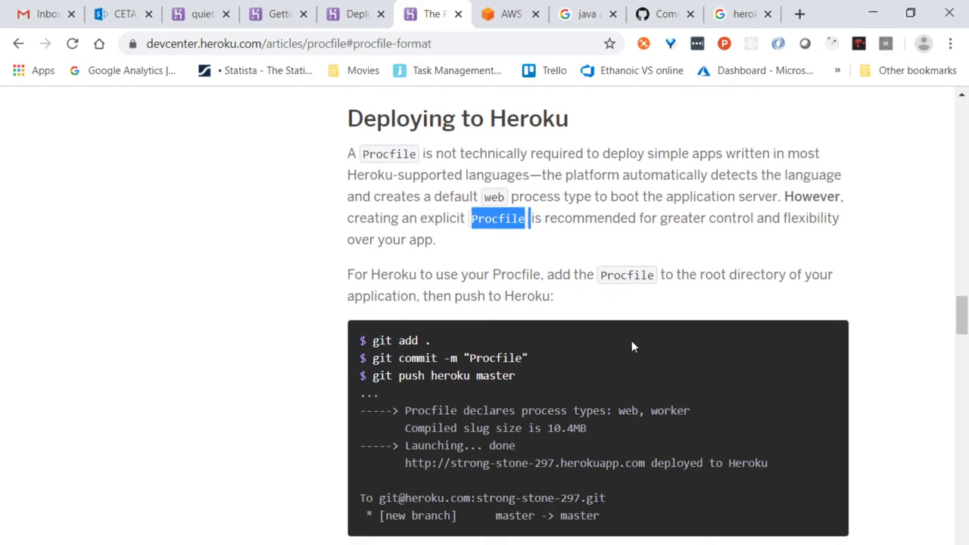
scroll(632, 340, "down", 8)
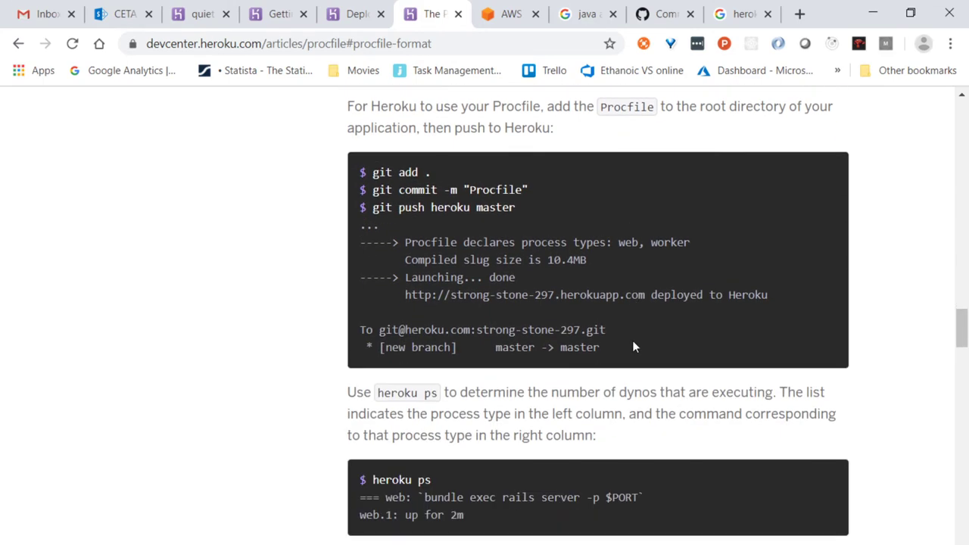
scroll(633, 340, "down", 3)
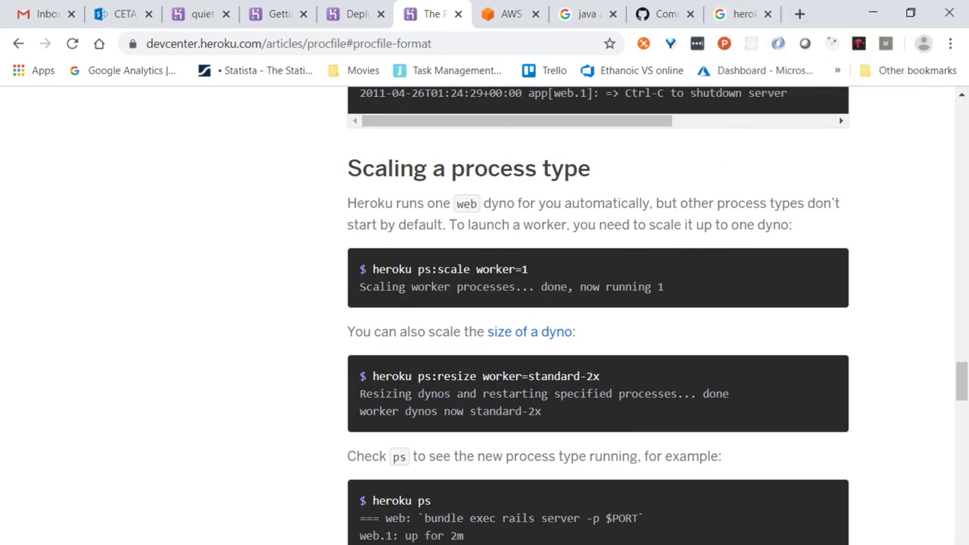
key("alt+Tab")
left_click(633, 537)
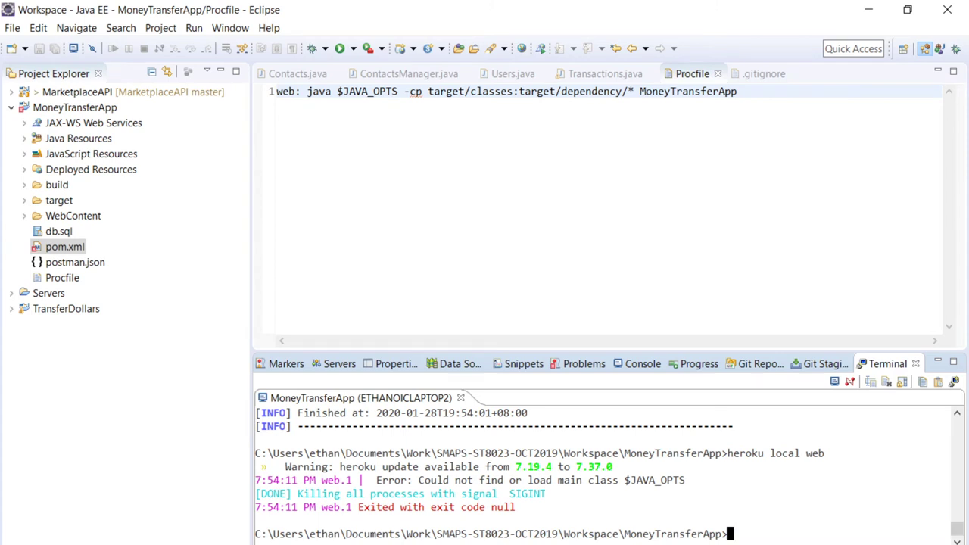
Step: Trim the Procfile's first line to 'web: java jar' and go back to the Google results
left_click(309, 109)
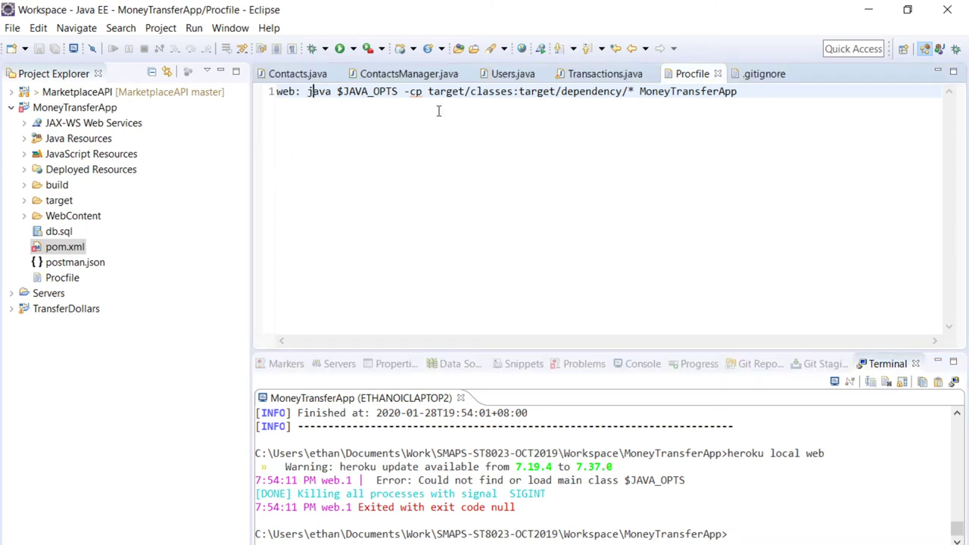
key("shift+End")
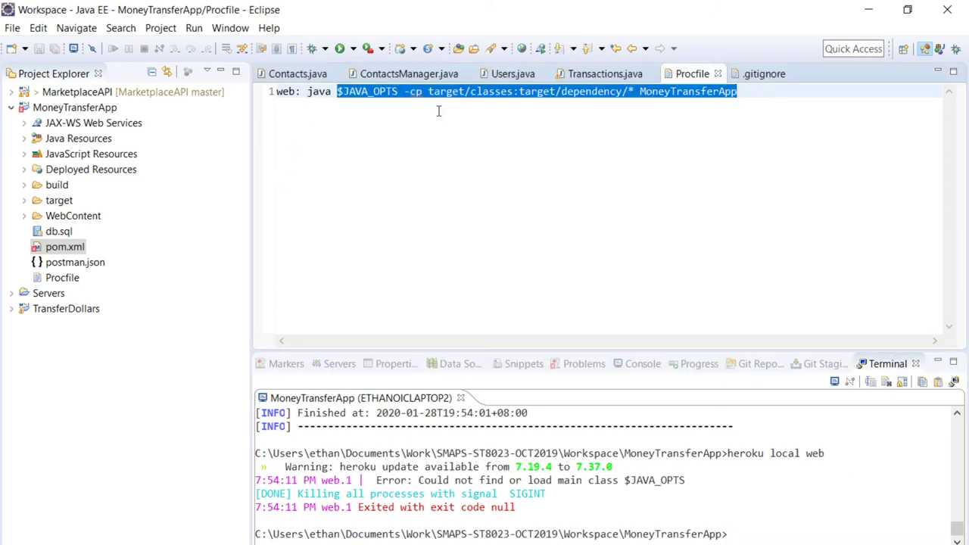
type("jar")
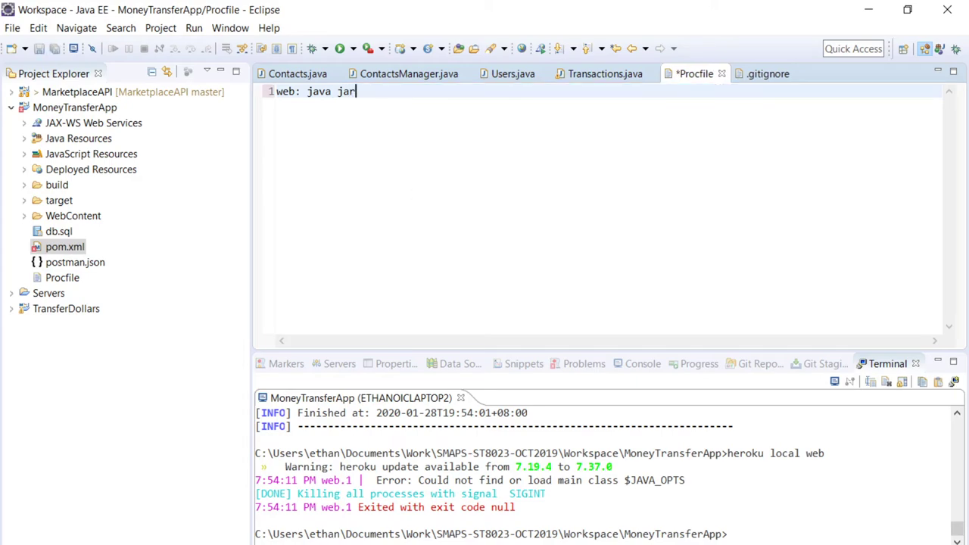
key("alt+Tab")
left_click(744, 14)
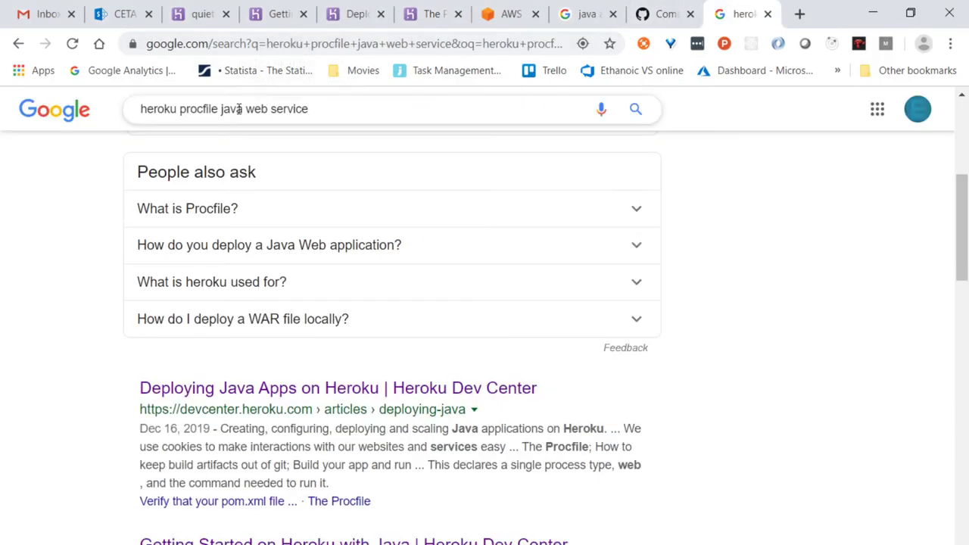
Step: Change the Google query to 'heroku procfile java web app' and rerun the search
left_click(202, 109)
double_click(257, 109)
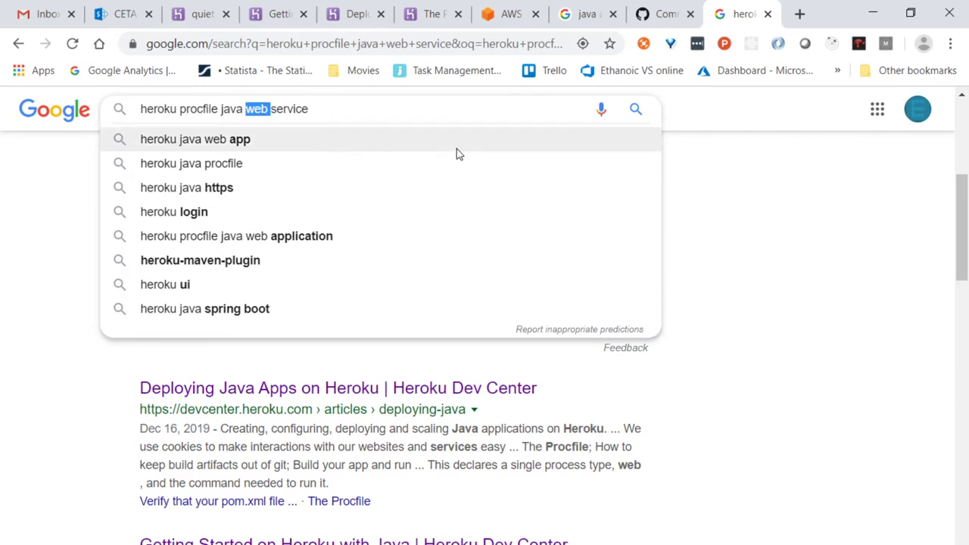
key("Return")
double_click(342, 129)
type("ap")
key("Return")
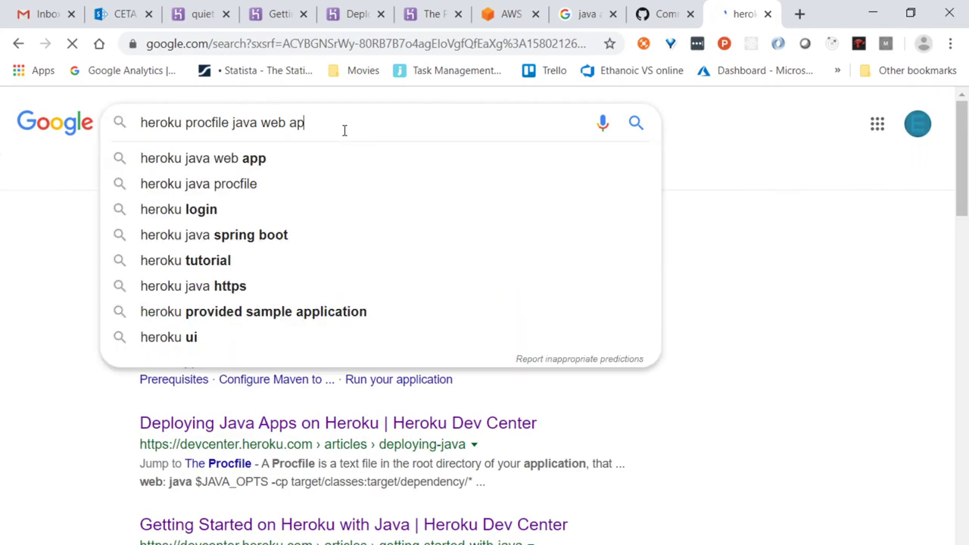
type("p")
key("Return")
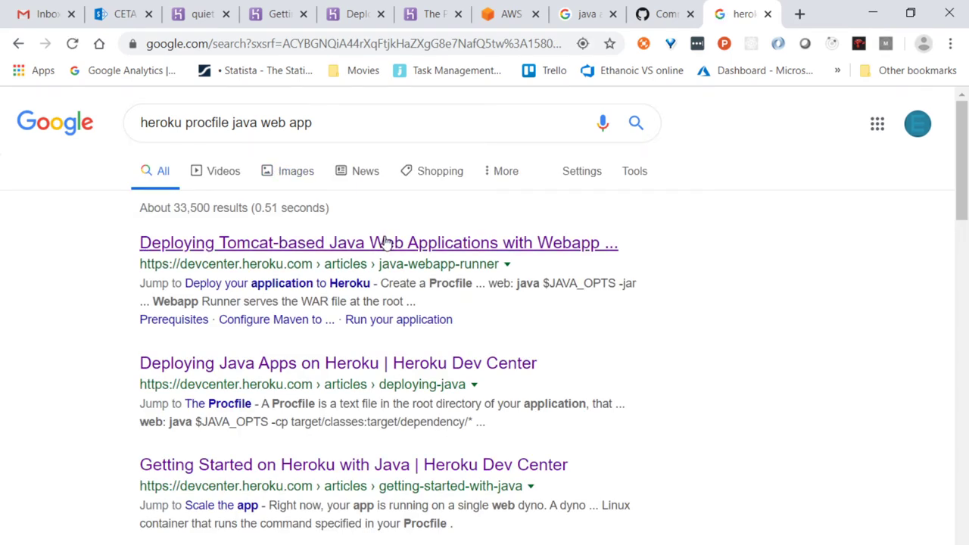
Step: Skim the Deploying Java Apps and Getting Started on Heroku with Java articles
left_click(389, 364, "ctrl")
key("ctrl+Tab")
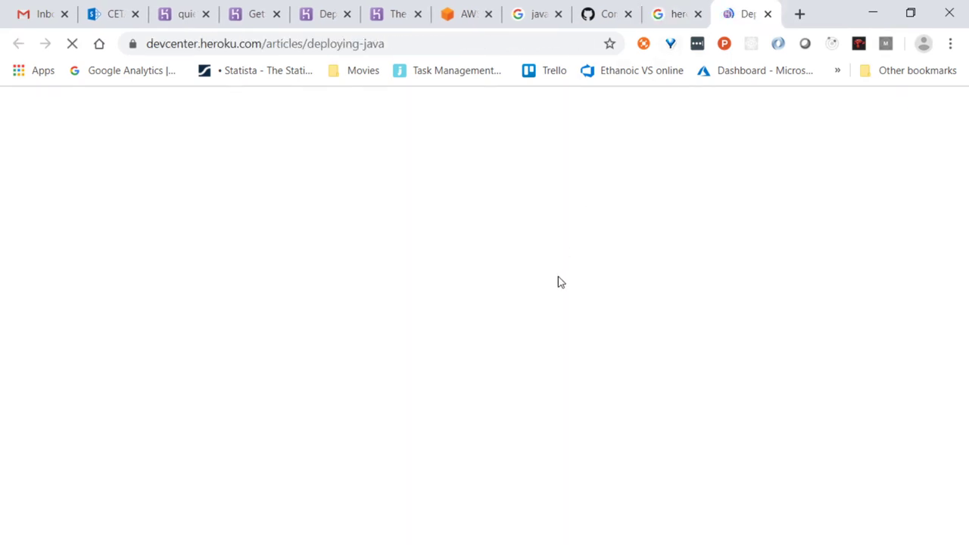
scroll(564, 284, "down", 3)
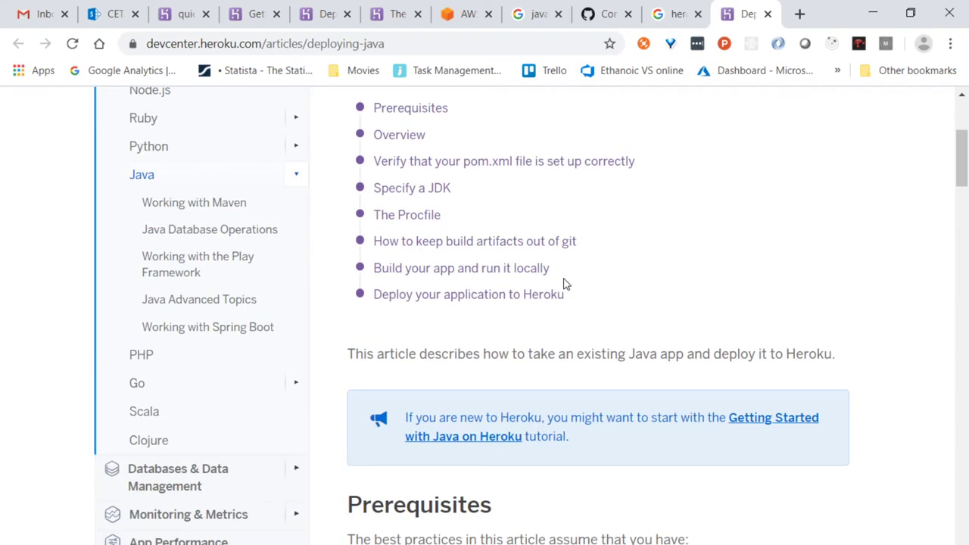
scroll(564, 284, "down", 8)
key("ctrl+w")
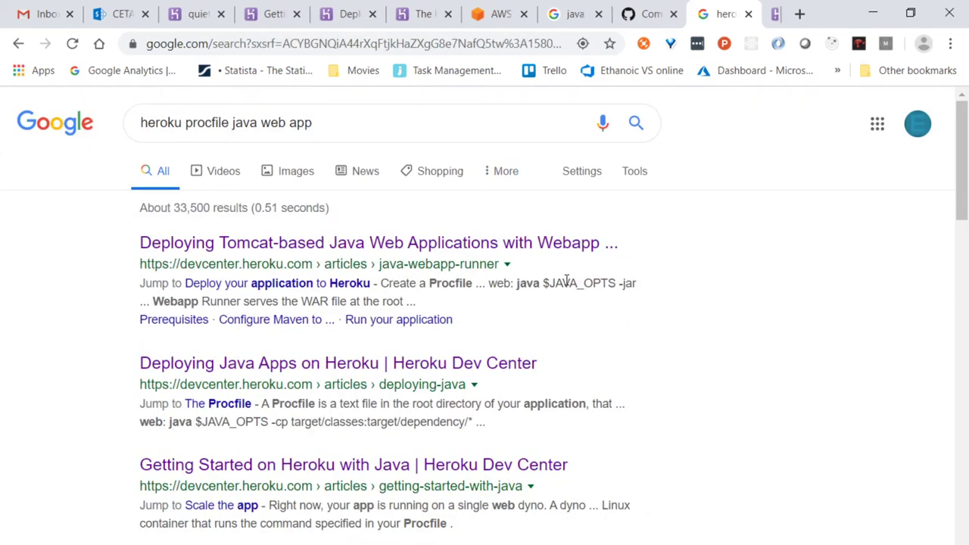
left_click(286, 6)
scroll(667, 292, "up", 10)
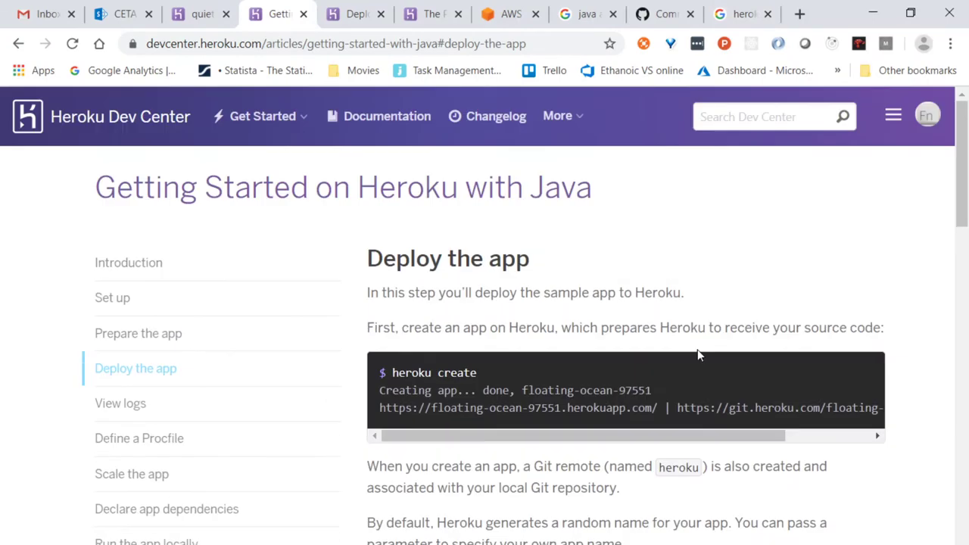
left_click(348, 9)
scroll(602, 332, "up", 2)
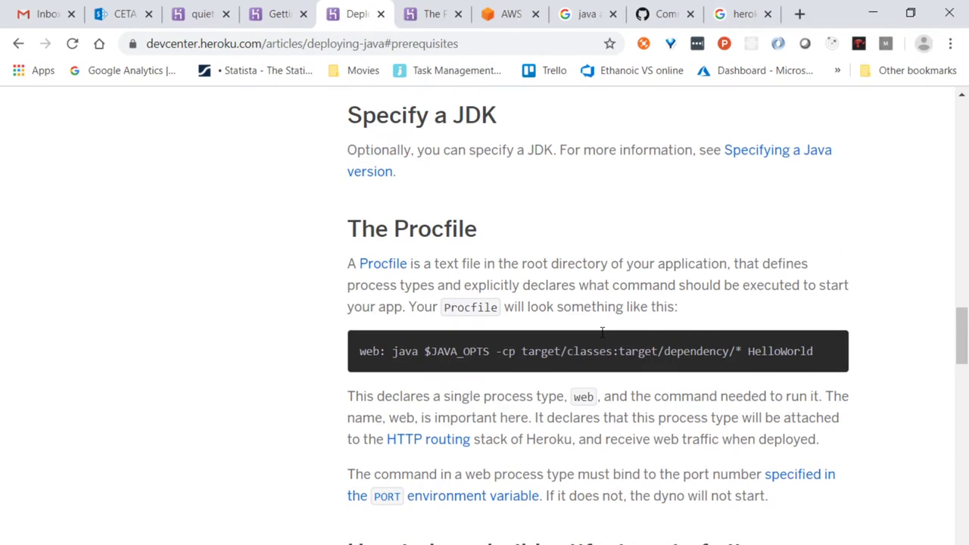
scroll(583, 318, "down", 2)
scroll(565, 307, "down", 9)
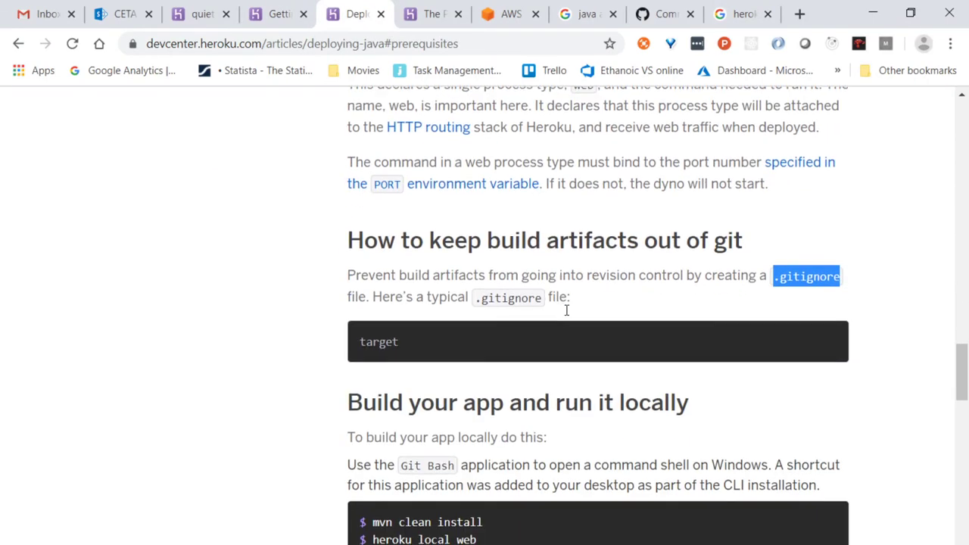
scroll(571, 319, "down", 3)
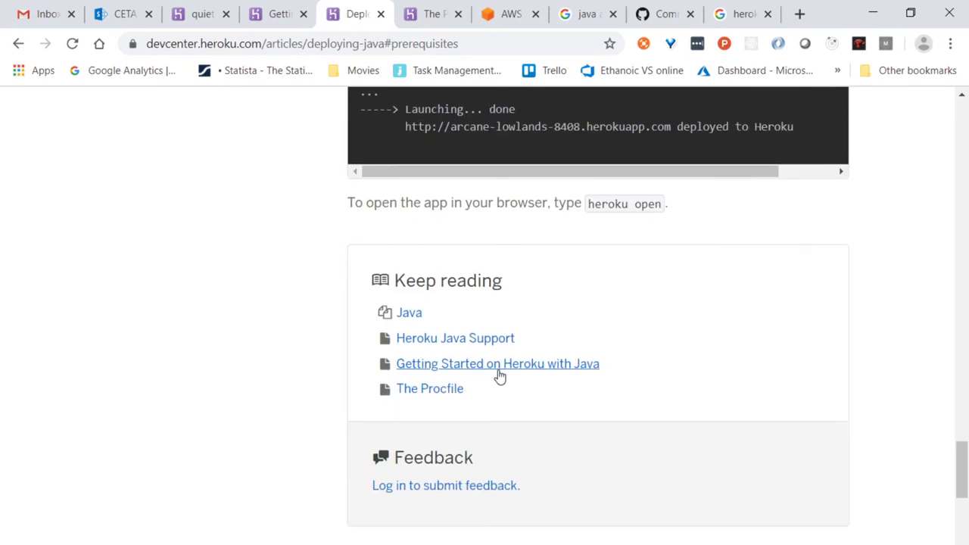
left_click(290, 10)
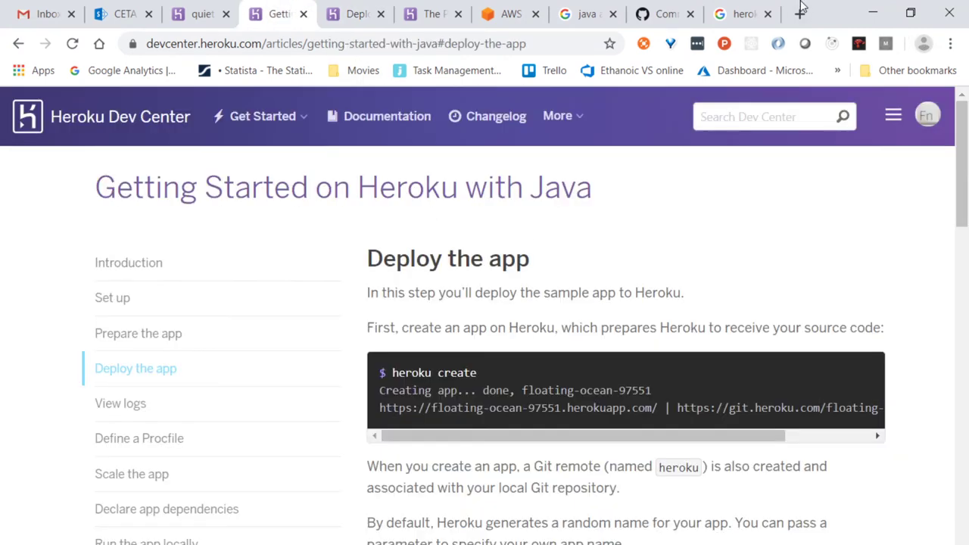
Step: In a new tab, search 'heroku git java getting started' and scroll the results
left_click(800, 14)
type("heroku git gt")
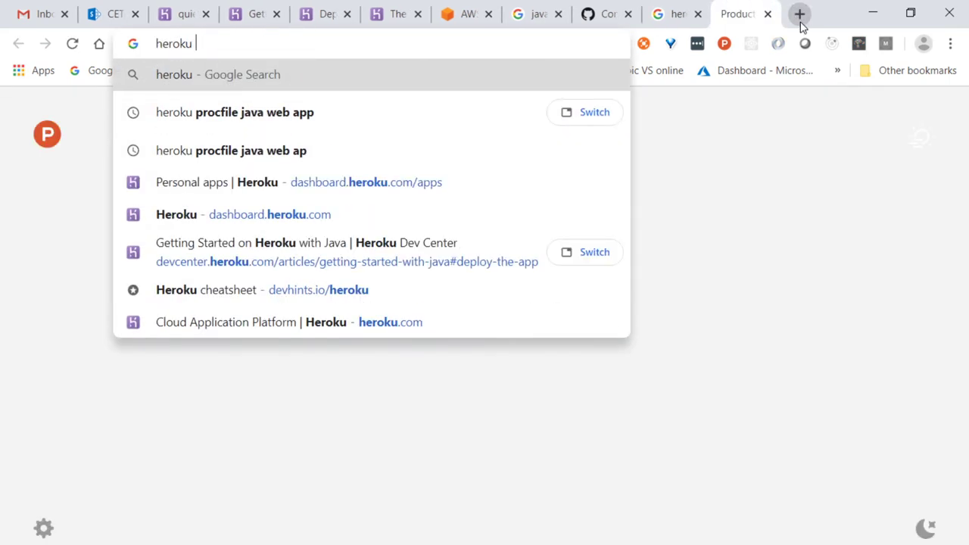
key("BackSpace")
type("ett")
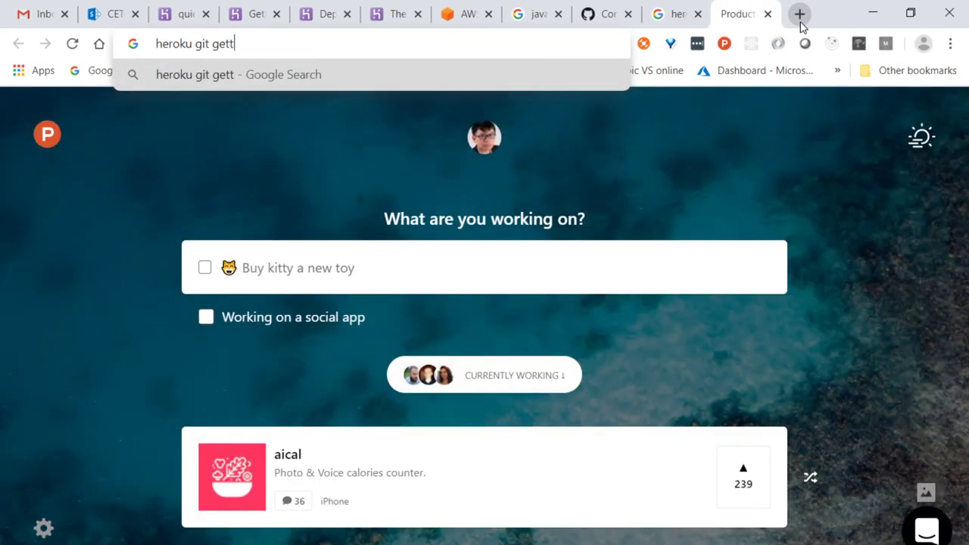
type("ing started")
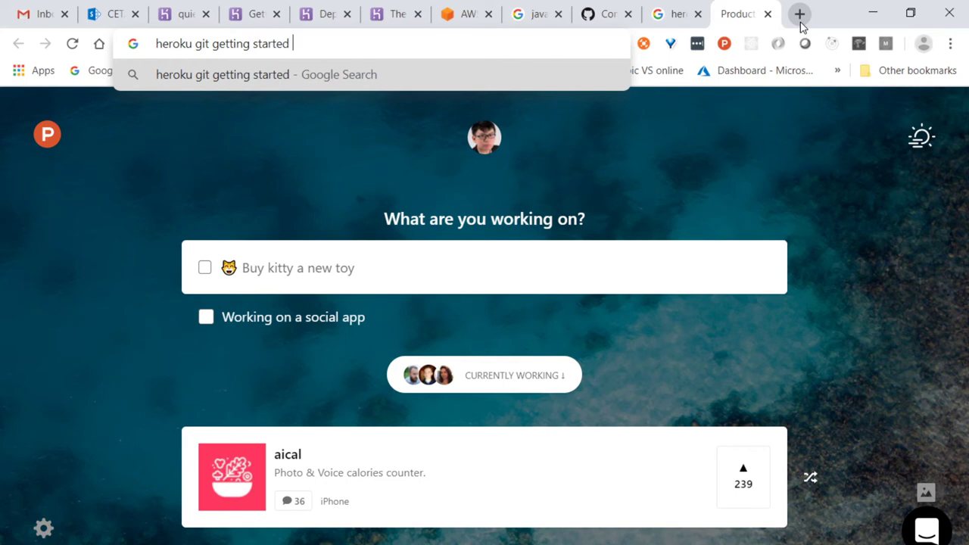
type("java")
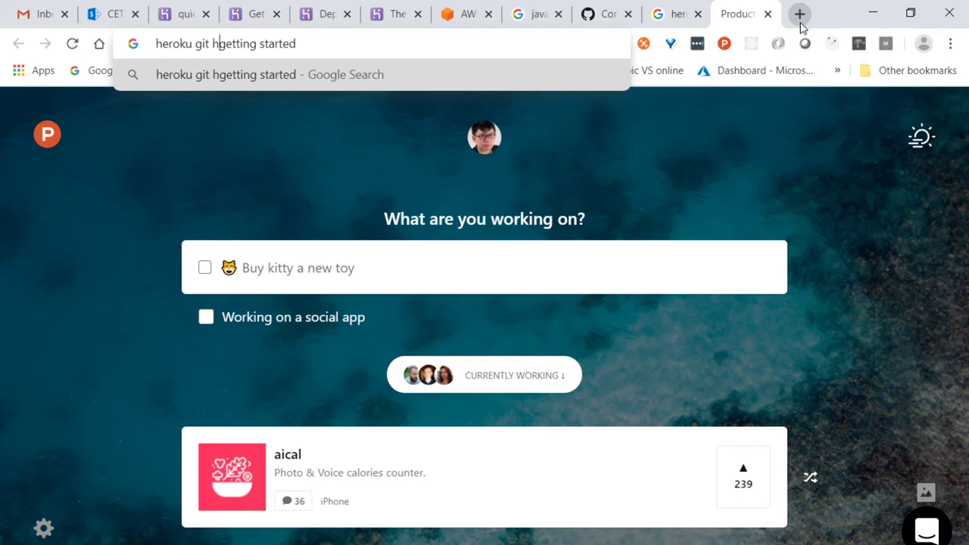
key("Return")
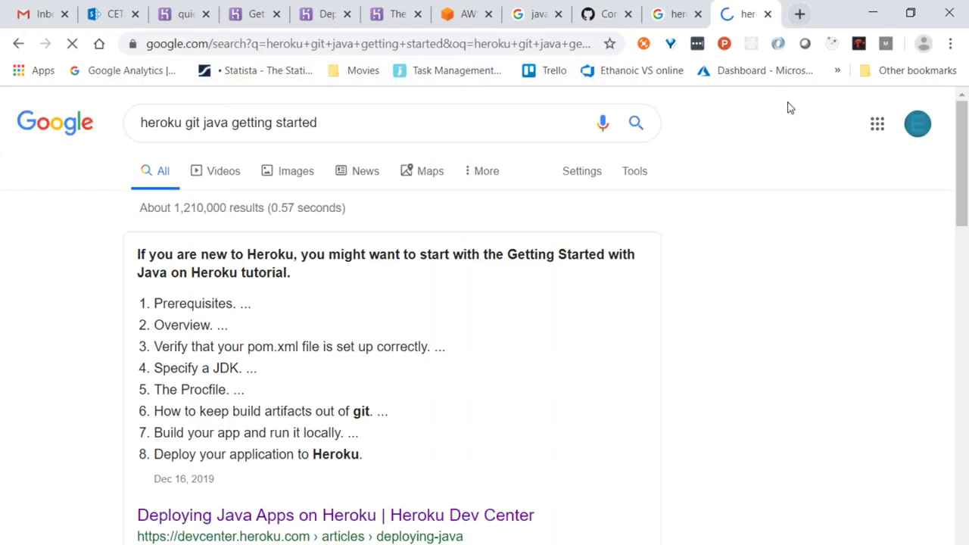
scroll(489, 397, "down", 3)
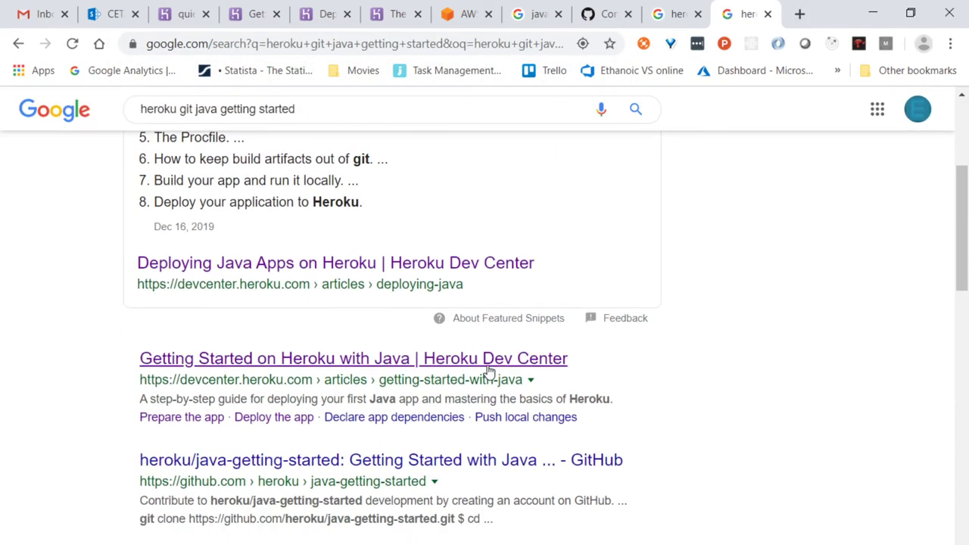
Step: Open the heroku/java-getting-started Procfile, select its -jar target command, then return to Eclipse
left_click(474, 465)
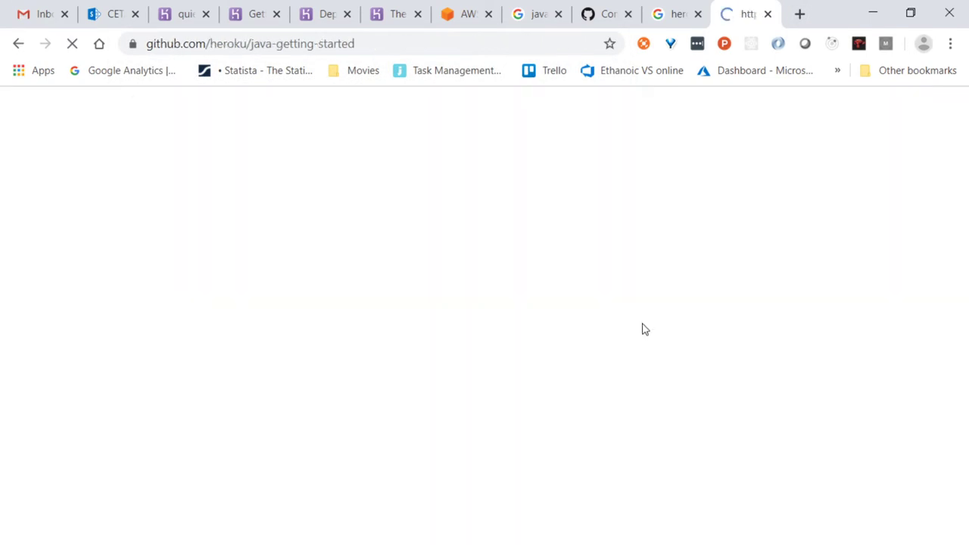
scroll(656, 340, "down", 2)
scroll(656, 341, "up", 2)
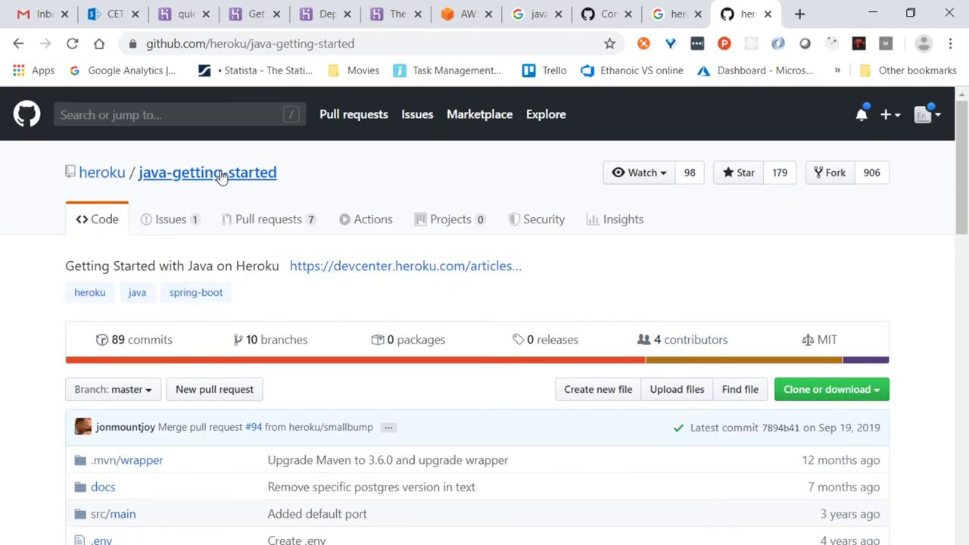
scroll(410, 276, "down", 5)
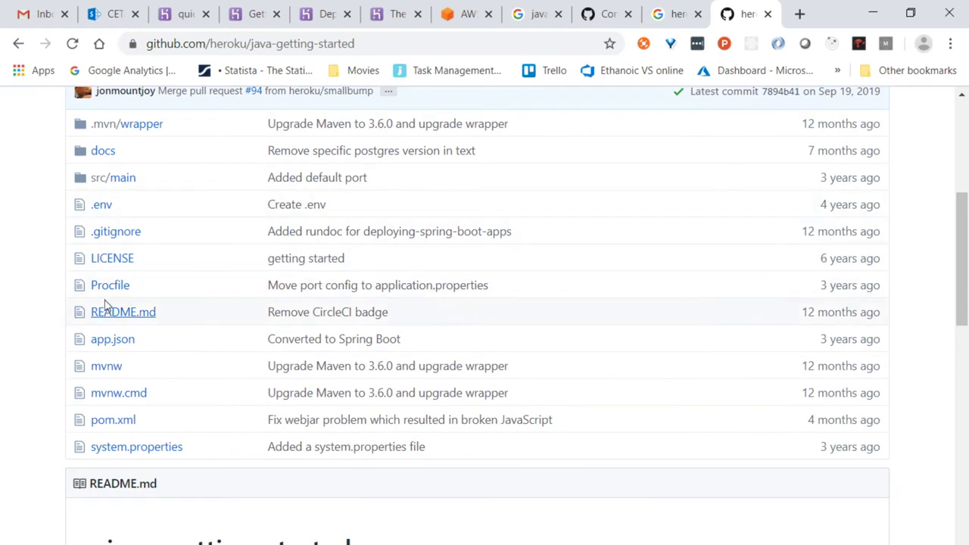
left_click(109, 285)
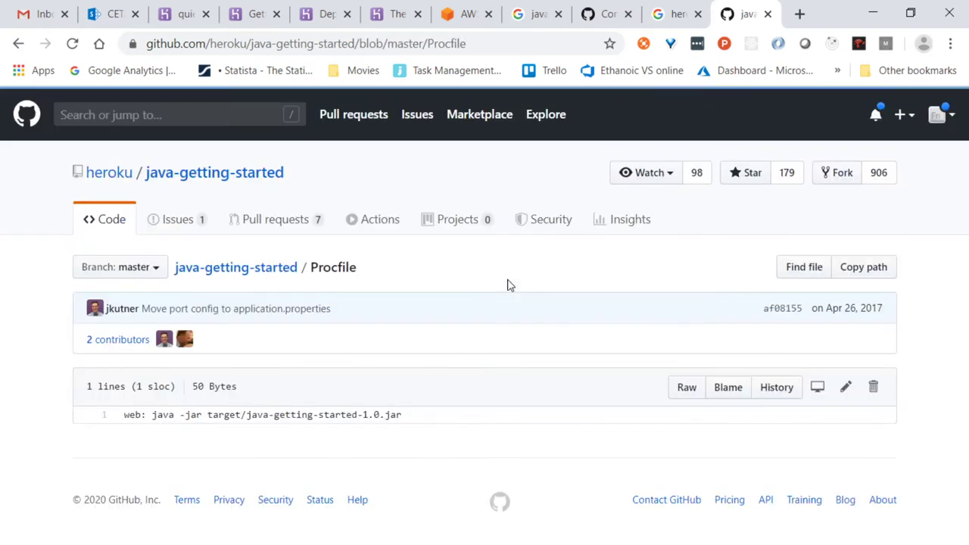
left_click_drag(377, 412, 184, 415)
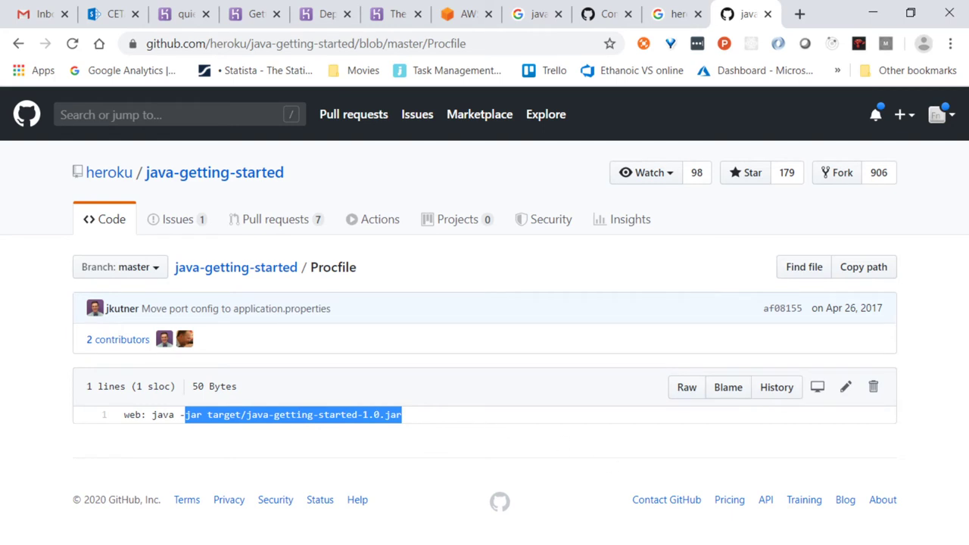
mouse_move(620, 544)
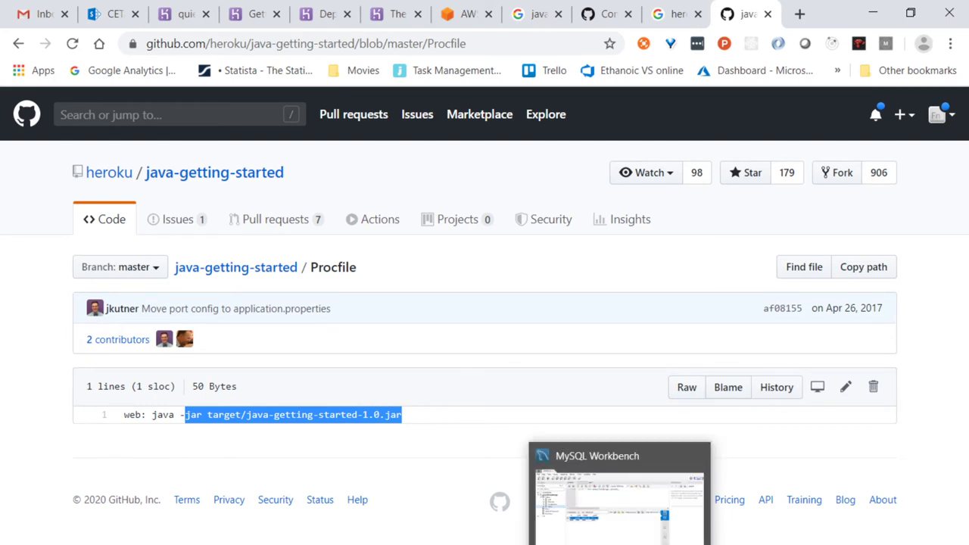
left_click(617, 544)
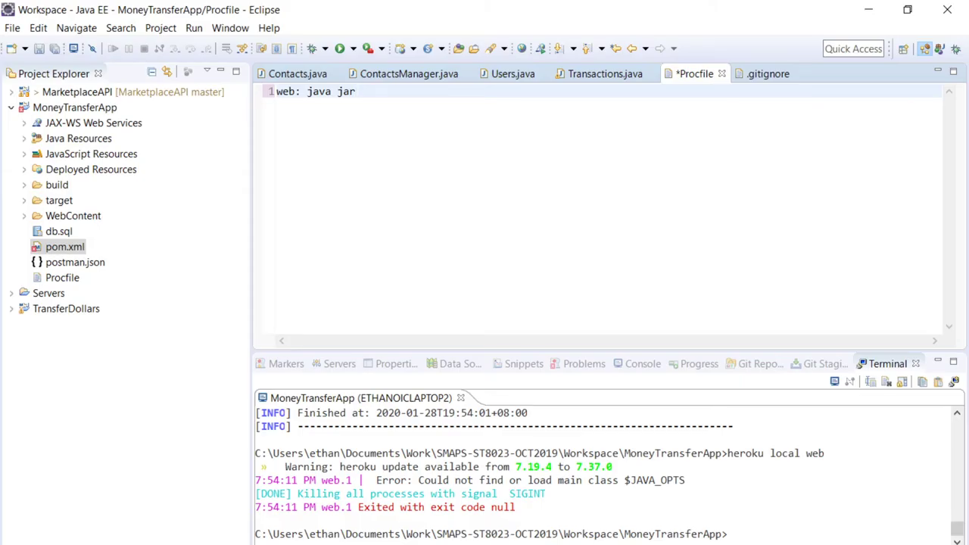
Step: Change the Procfile line to 'web: java -jar target/', comparing it with the GitHub sample
key("alt+Tab")
key("alt+Tab")
key("BackSpace")
key("BackSpace")
type("-jar")
key("alt+Tab")
key("alt+Tab")
type("target/")
key("alt+Tab")
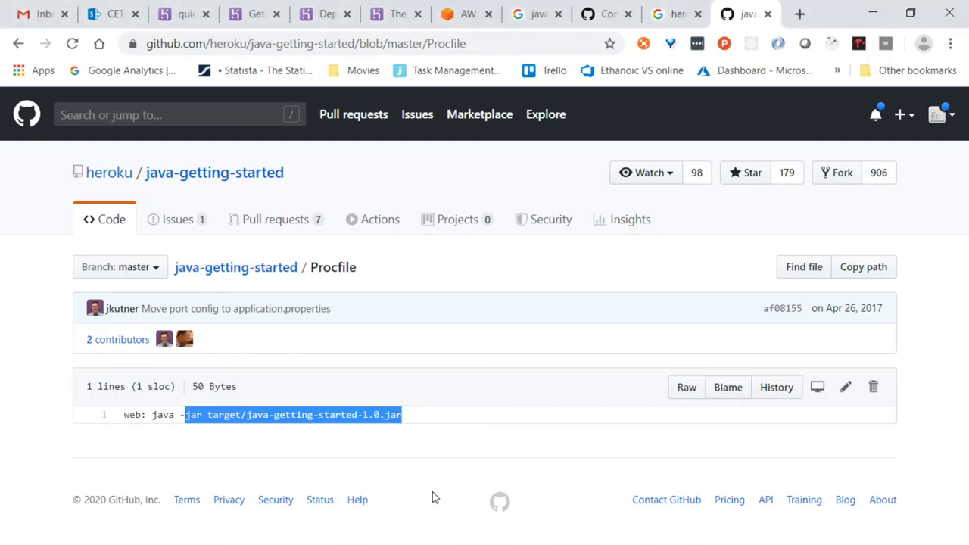
left_click(419, 420)
key("alt+Tab")
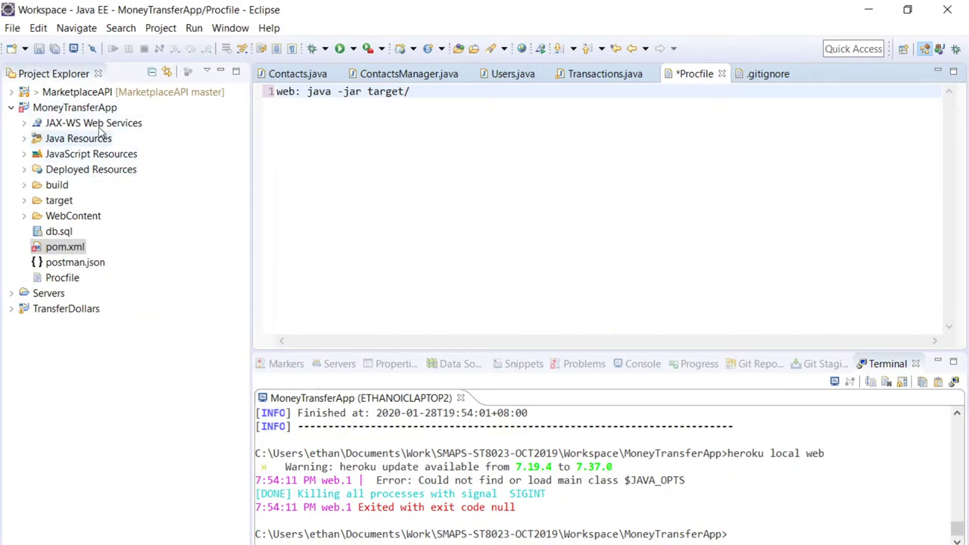
Step: Expand GlassFish 4 in Servers, then append 'MoneyTransfer' to the Procfile's jar path
left_click(342, 369)
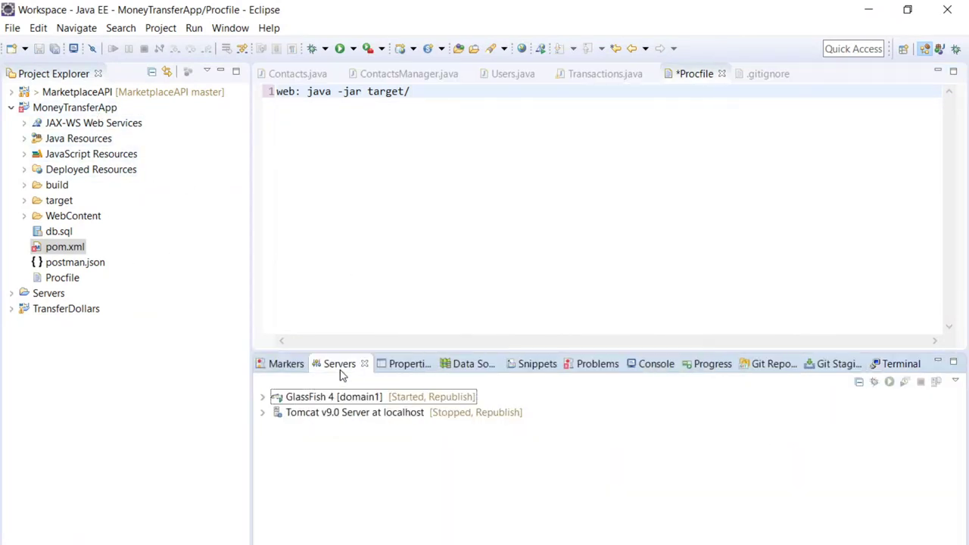
left_click(263, 396)
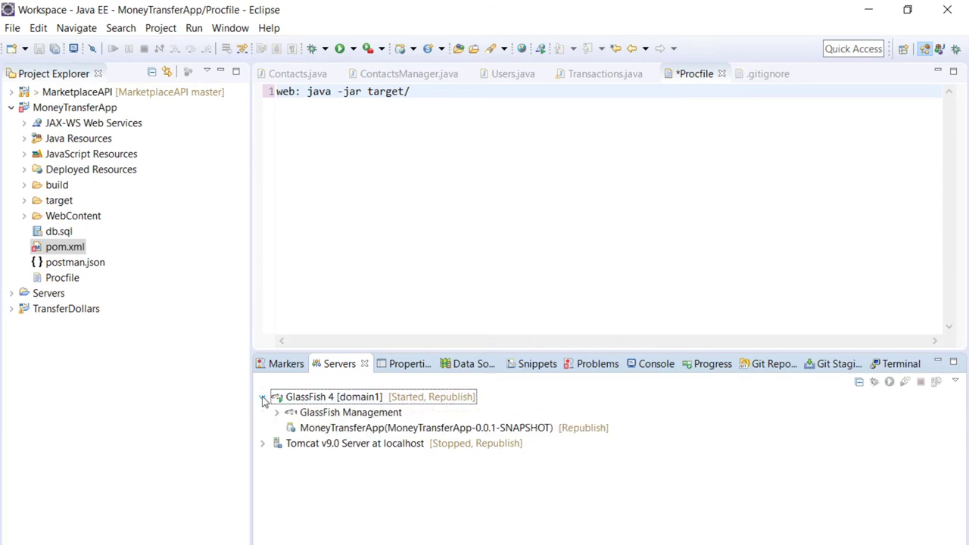
left_click(422, 102)
type("MoneyTransferApp-")
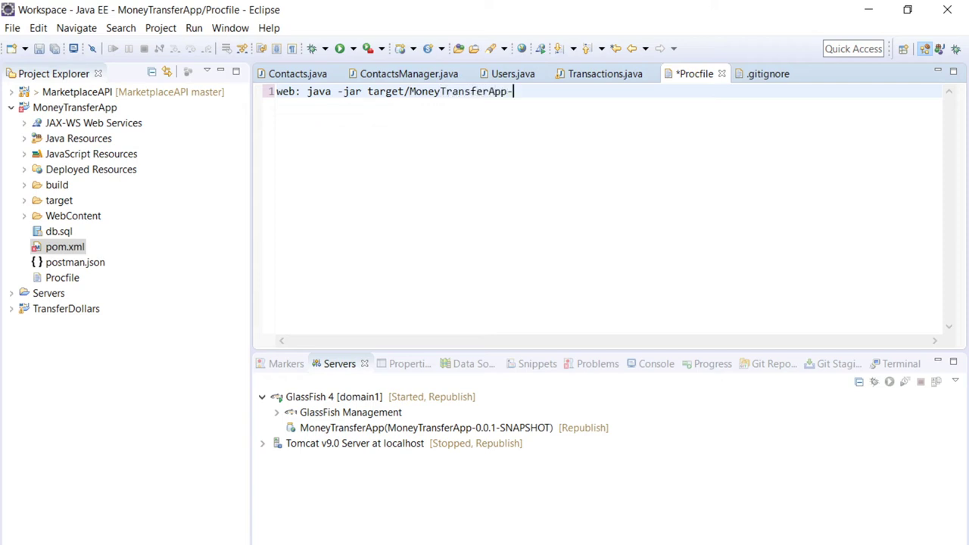
key("alt+Tab")
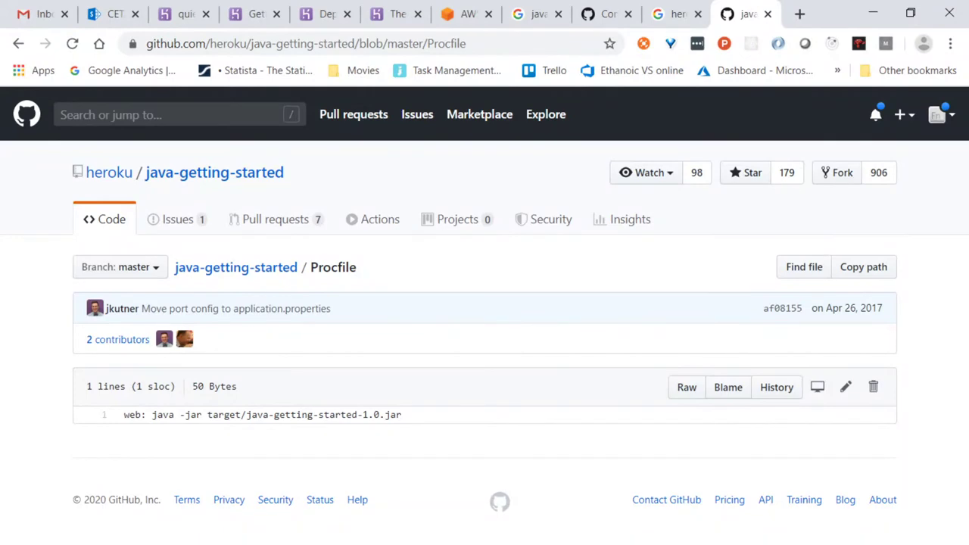
key("alt+Tab")
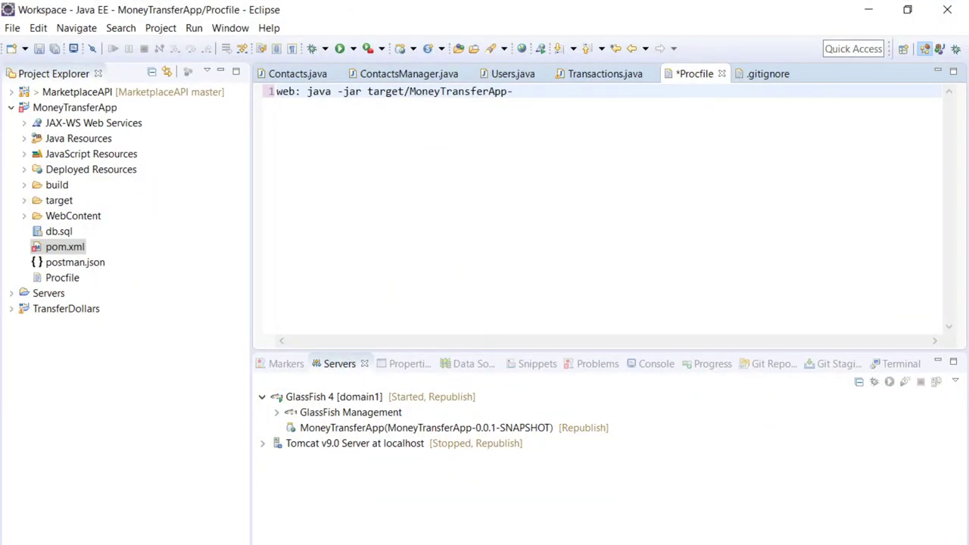
left_click(56, 109)
right_click(56, 112)
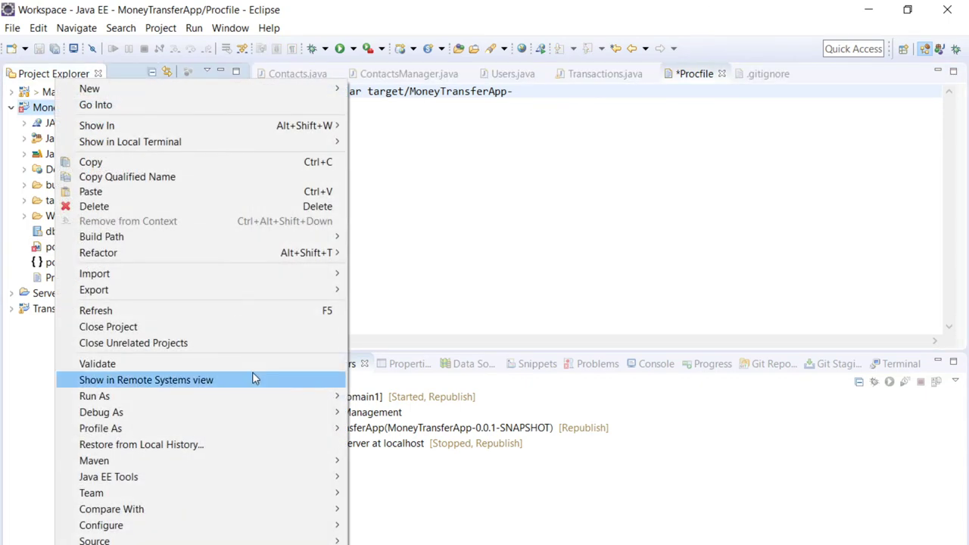
mouse_move(227, 541)
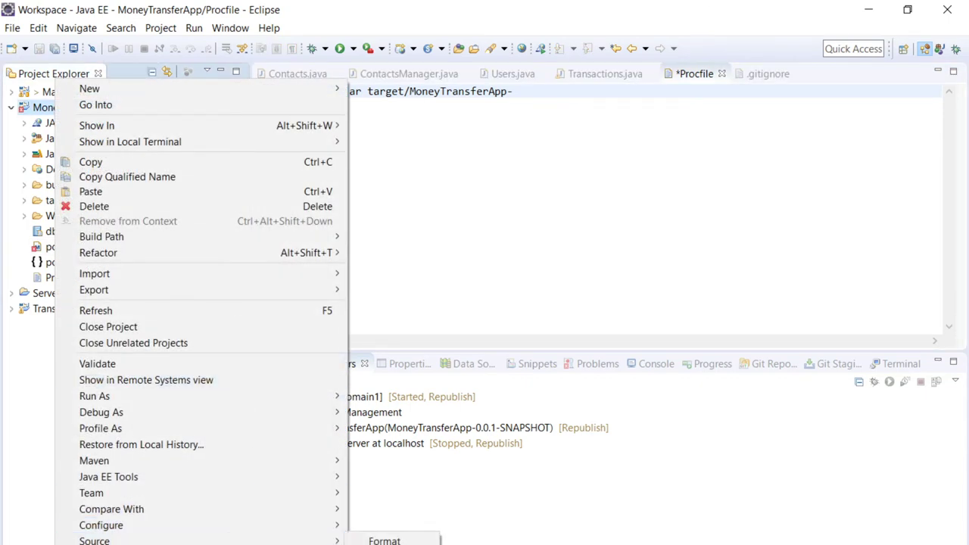
left_click(379, 541)
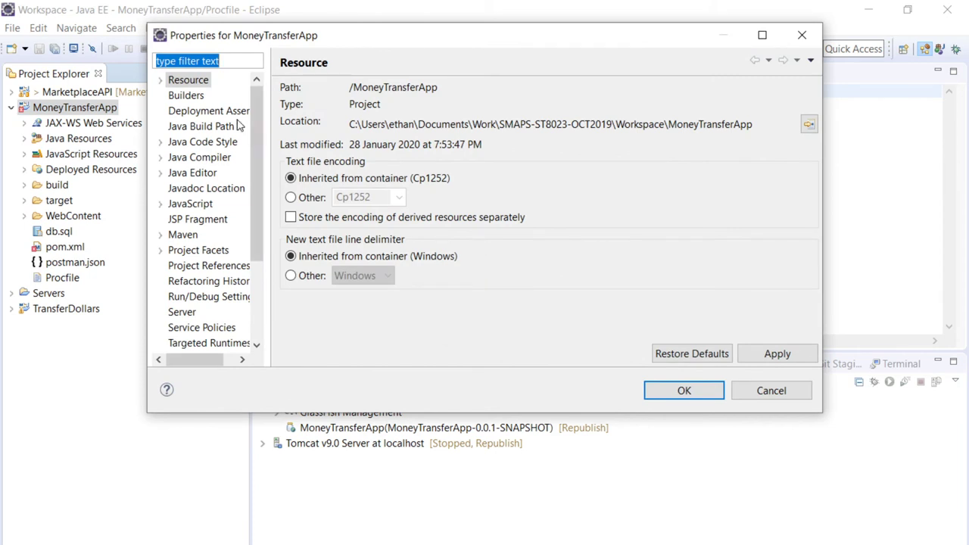
left_click(188, 96)
left_click(186, 125)
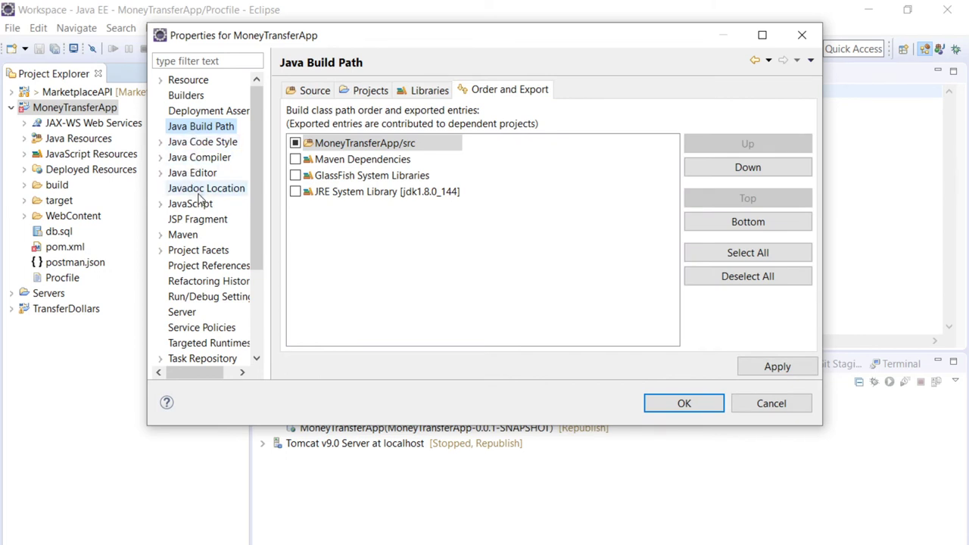
left_click(184, 236)
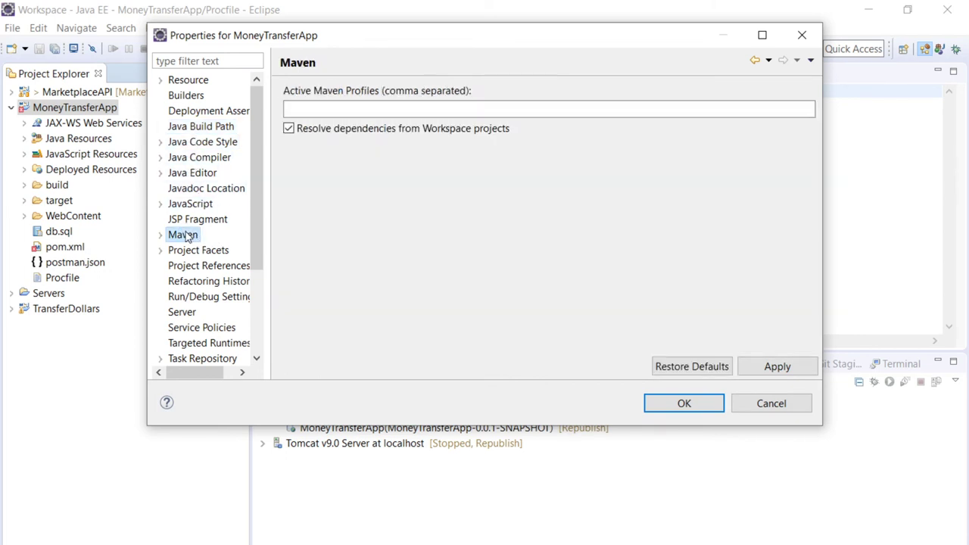
left_click(188, 79)
left_click(161, 79)
left_click(161, 79)
left_click(161, 80)
left_click(186, 125)
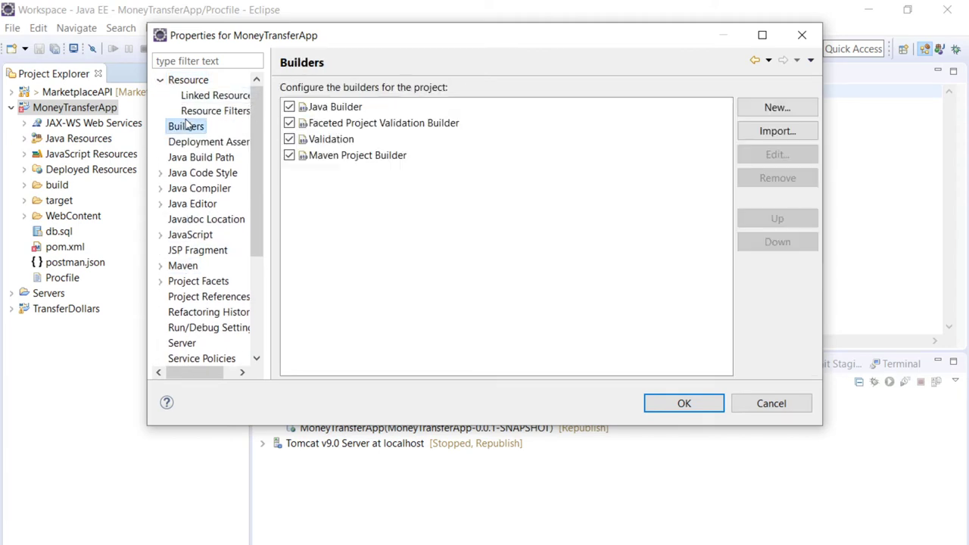
left_click(191, 143)
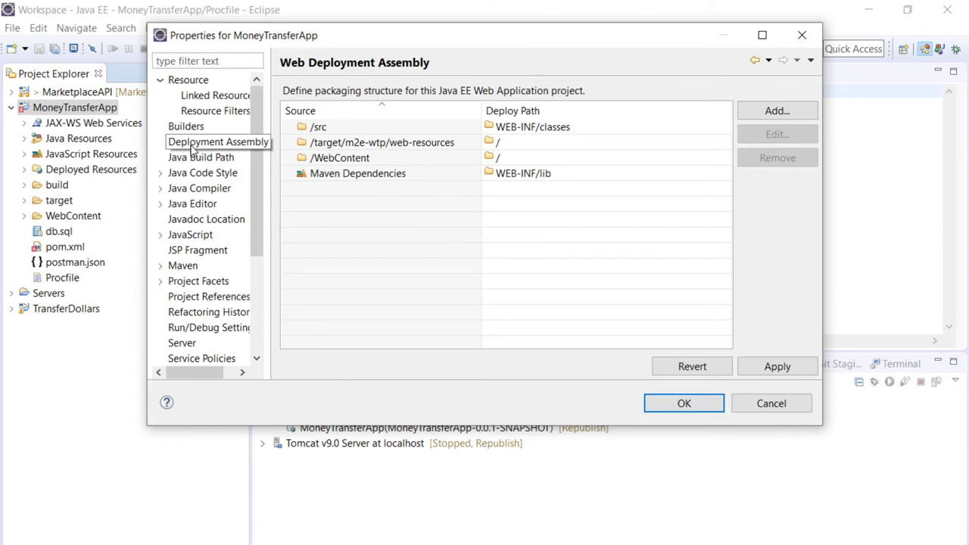
key("Escape")
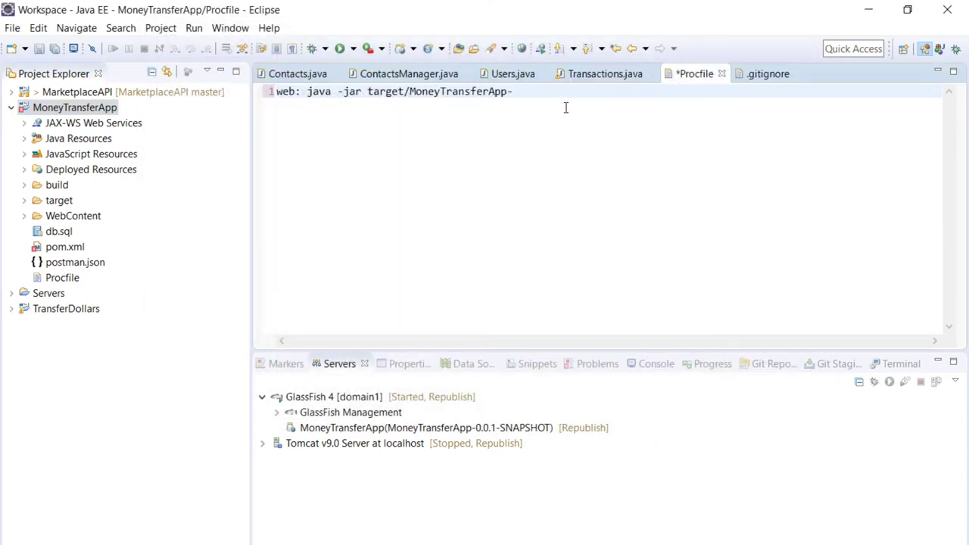
Step: End the Procfile jar name with '.jar' and check Tomcat's deployed app in Servers
key("BackSpace")
type(".jar")
left_click(47, 201)
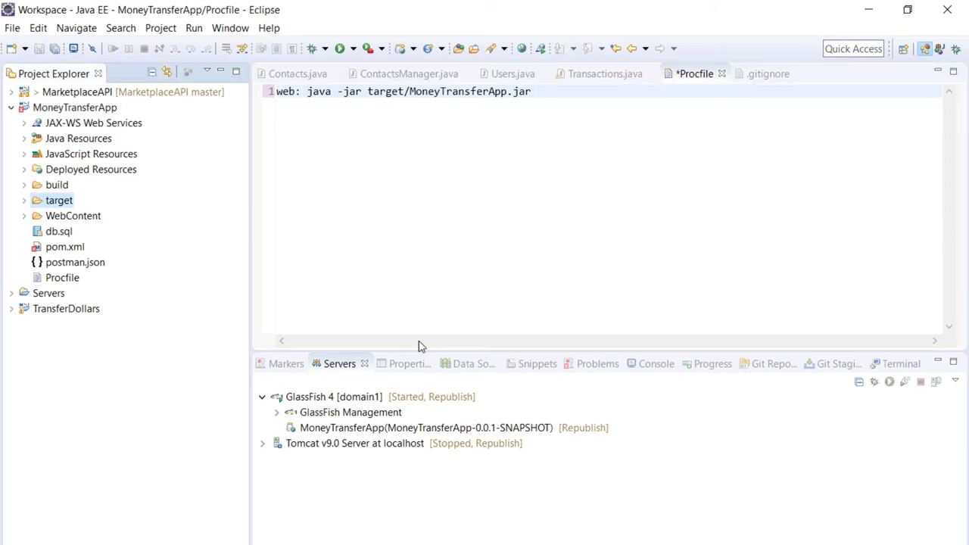
left_click(700, 472)
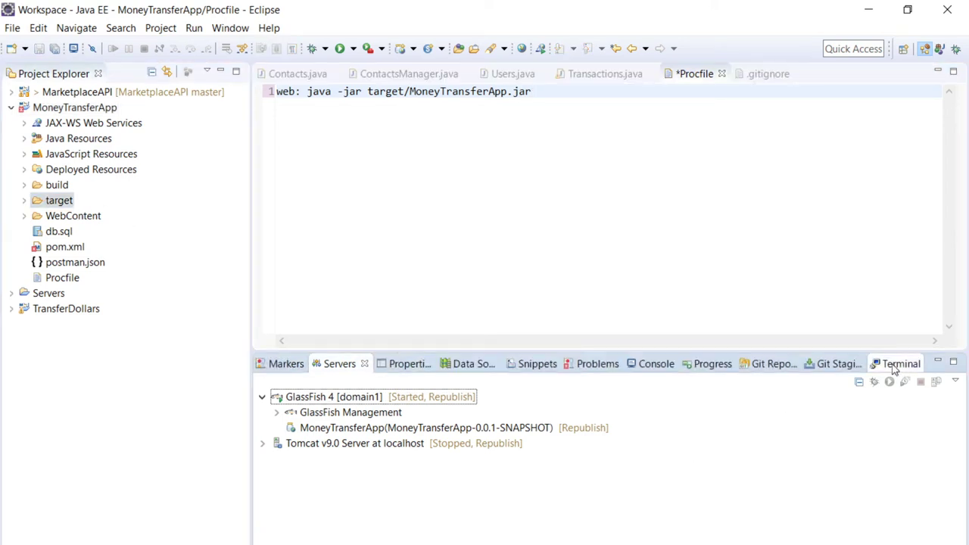
left_click(262, 444)
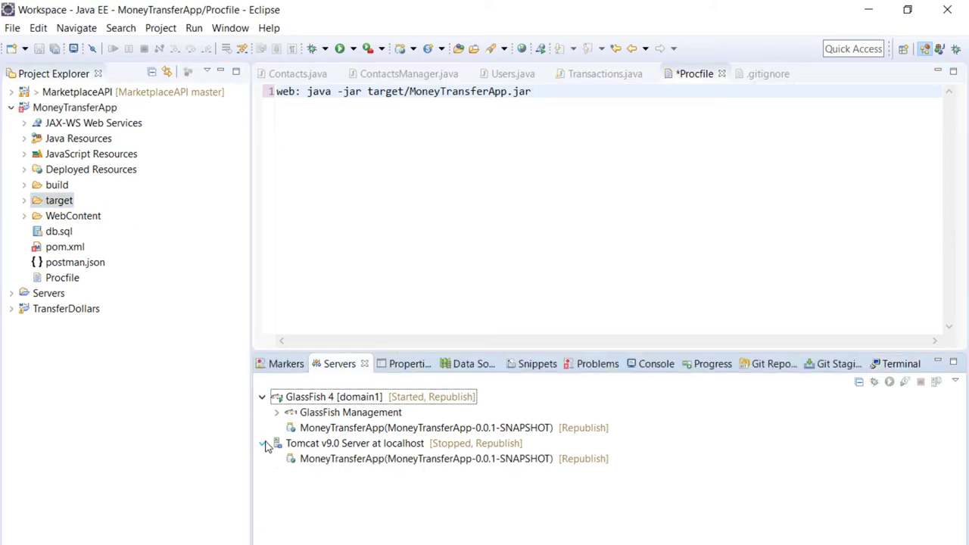
left_click(264, 445)
Step: In the terminal, run dir, cd target and dir to find MoneyTransferApp-0.0.1-SNAPSHOT.war
left_click(890, 365)
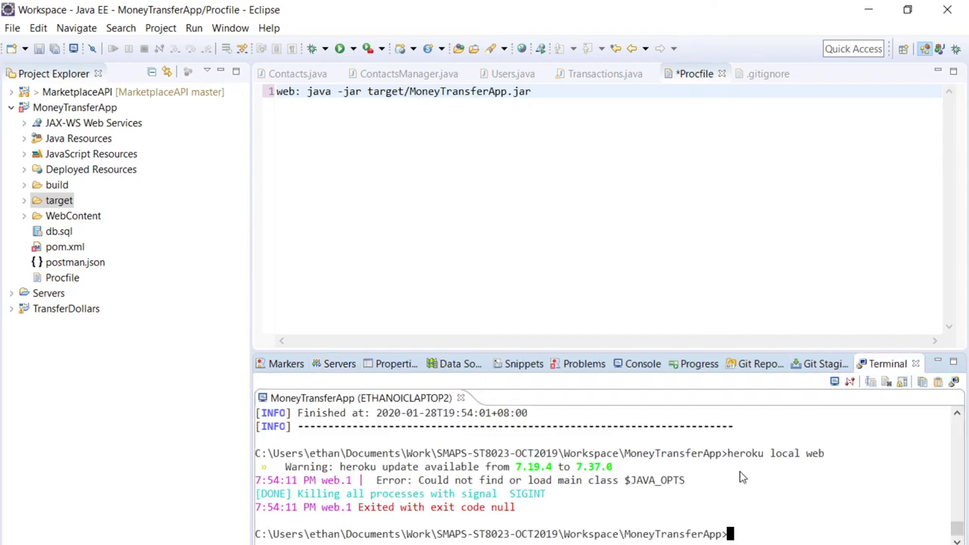
type("ls")
key("BackSpace")
key("BackSpace")
type("dir")
key("Return")
type("cd target")
key("Return")
type("dir")
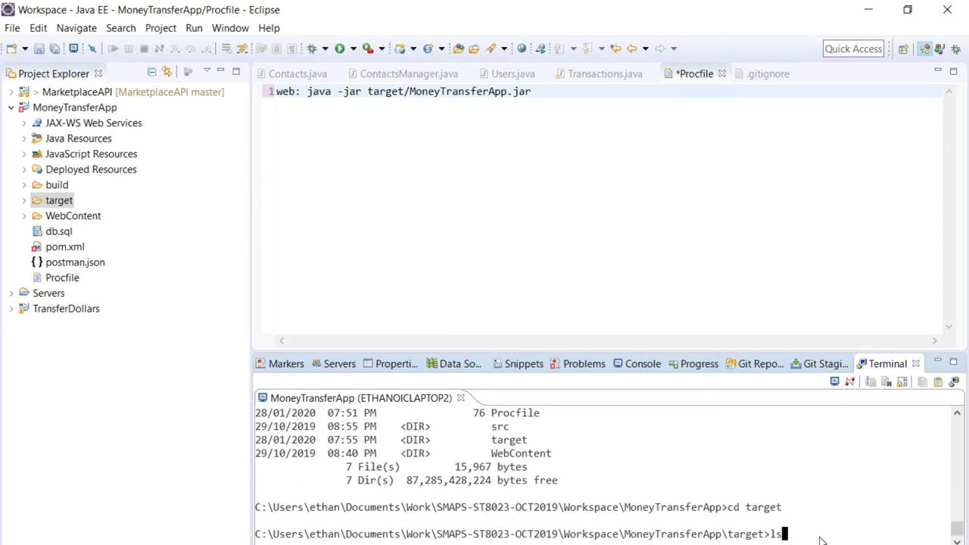
key("Return")
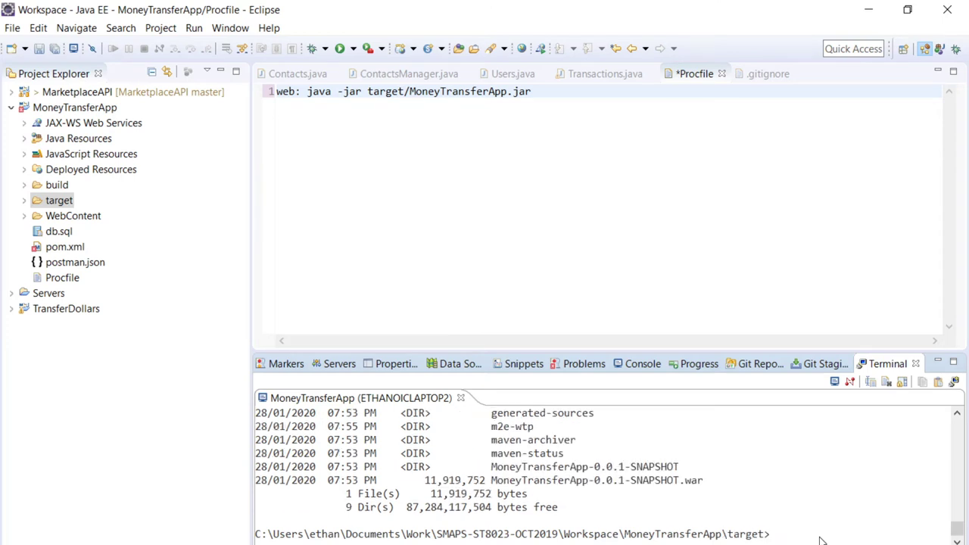
scroll(616, 437, "up", 2)
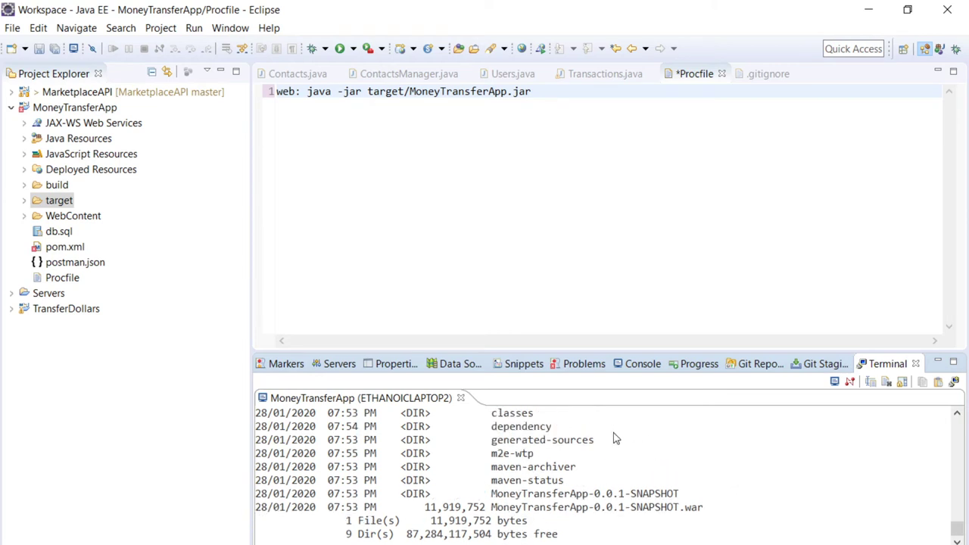
scroll(616, 437, "down", 2)
Step: Put the cursor at the end of the Procfile line and review the editor
left_click(607, 127)
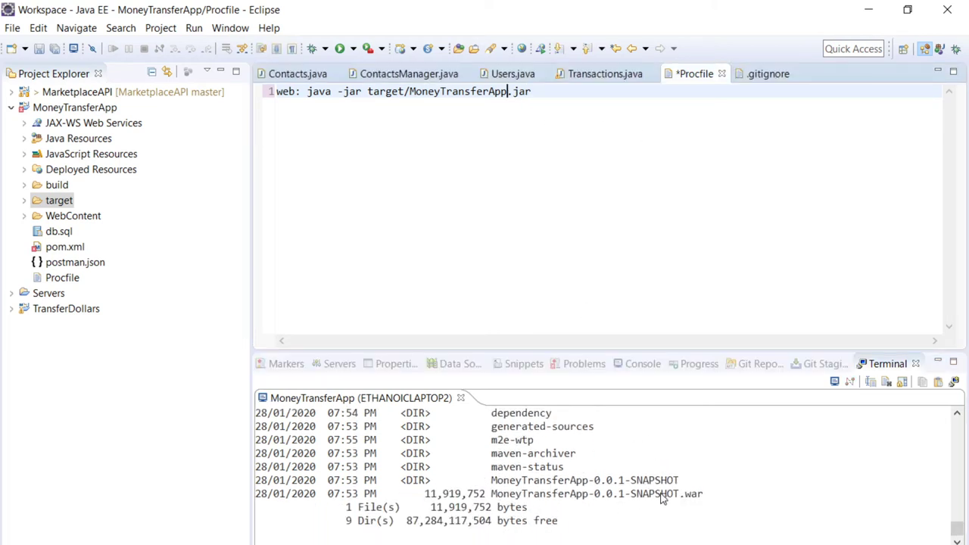
scroll(693, 489, "up", 1)
scroll(694, 489, "up", 2)
scroll(694, 488, "down", 2)
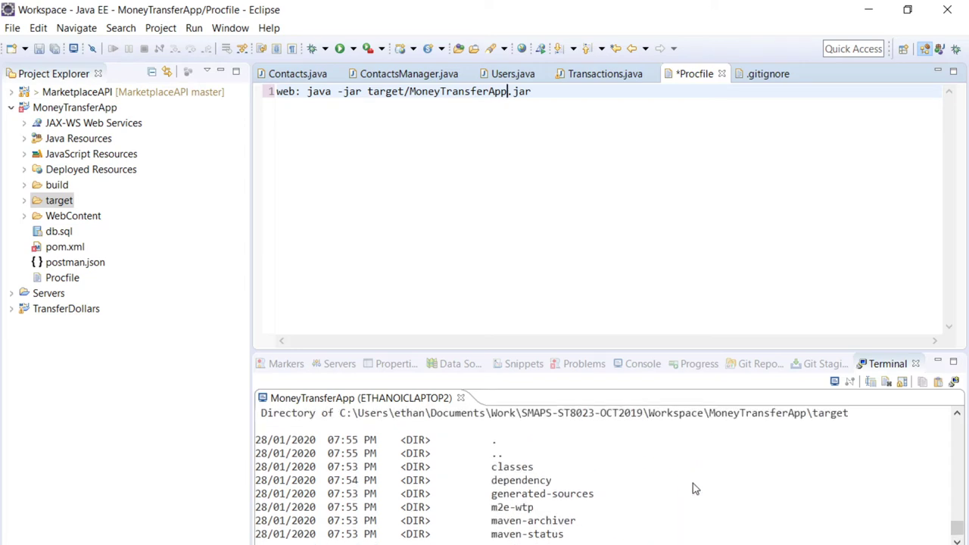
scroll(693, 485, "down", 1)
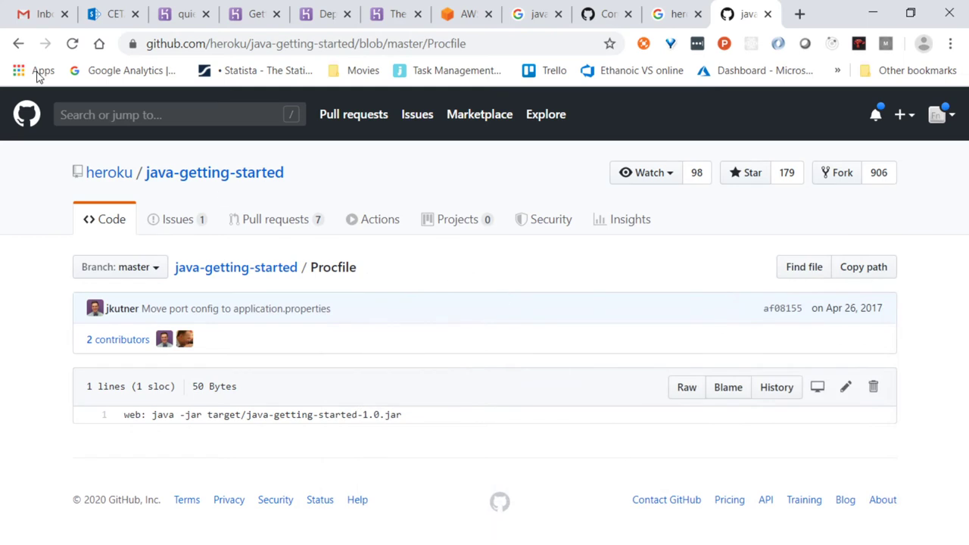
Step: Open java-getting-started's pom.xml and scroll through it down to the spring-boot-maven-plugin build section
left_click(18, 43)
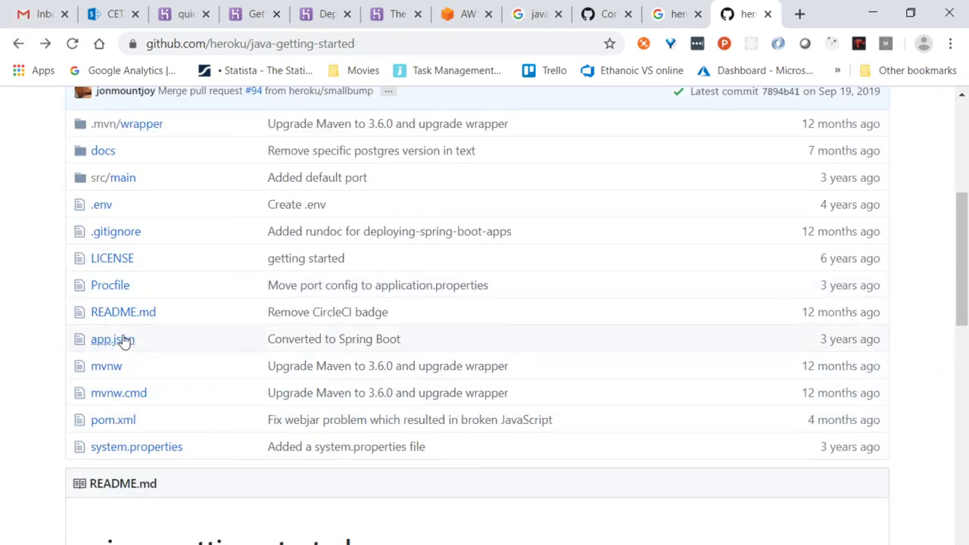
left_click(122, 421)
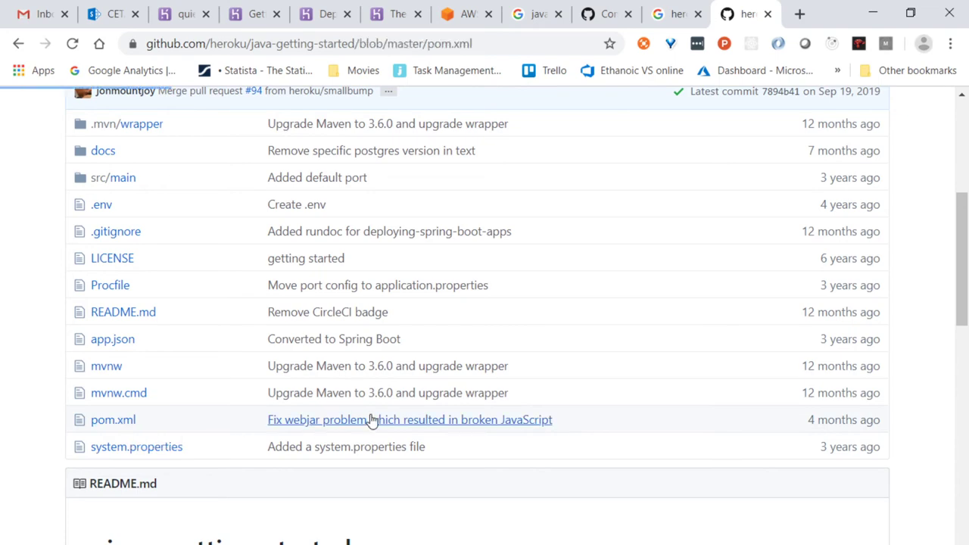
scroll(371, 420, "down", 3)
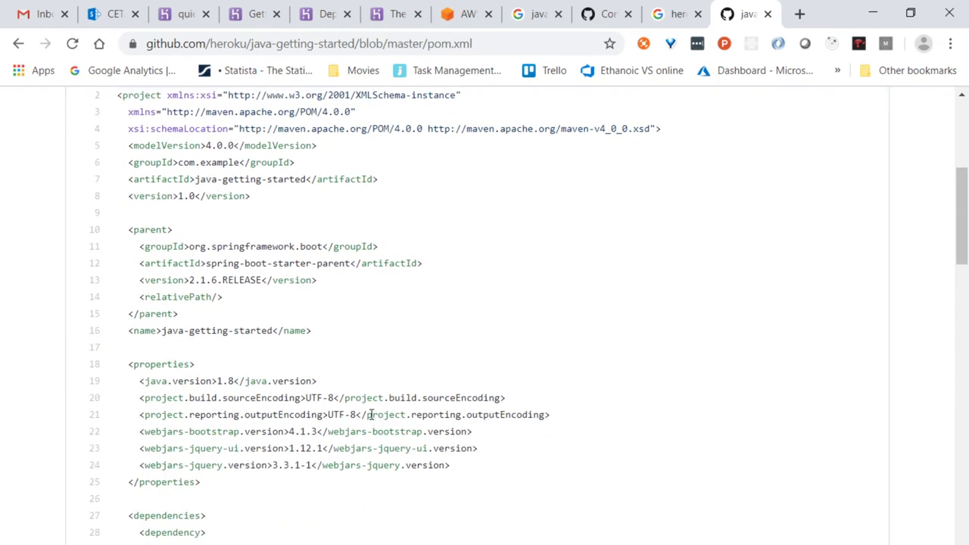
scroll(371, 417, "down", 1)
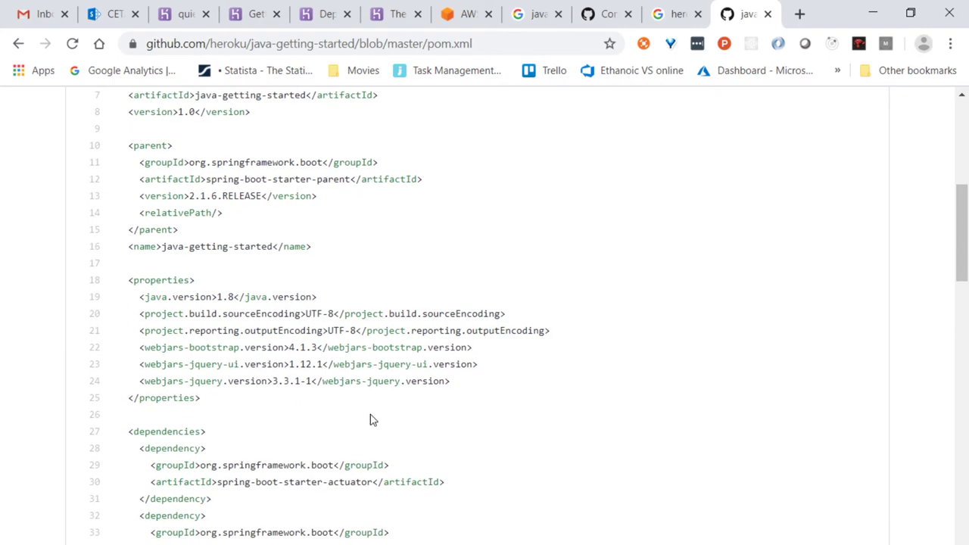
scroll(371, 421, "down", 3)
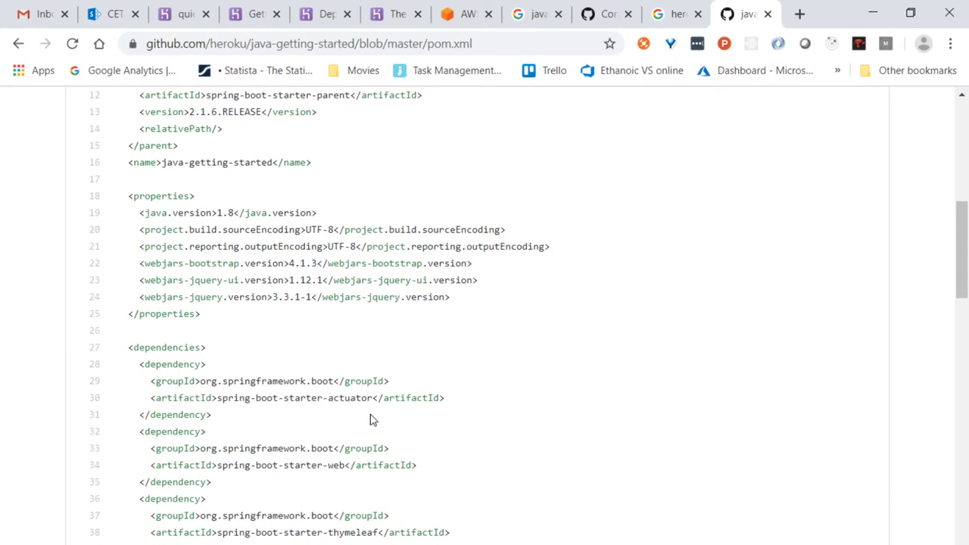
scroll(371, 415, "down", 5)
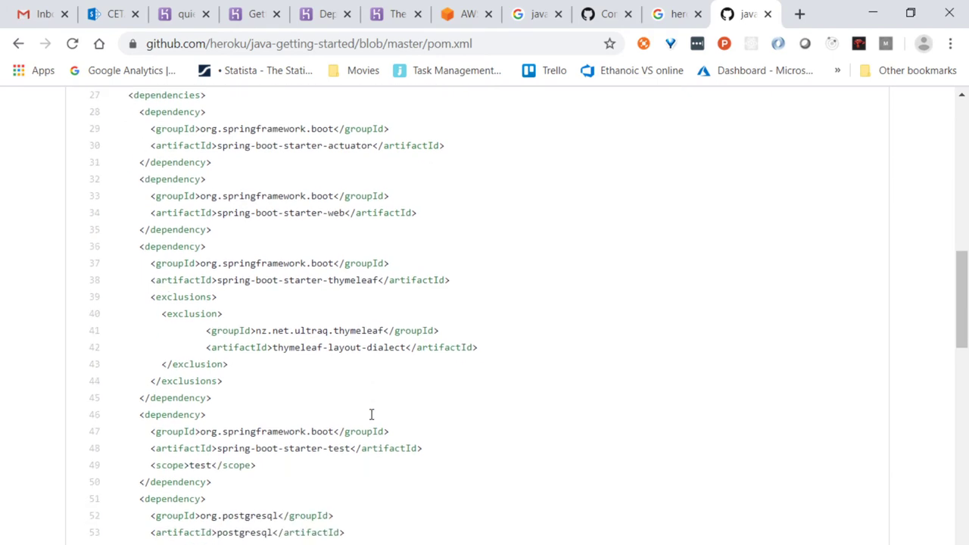
scroll(371, 421, "down", 6)
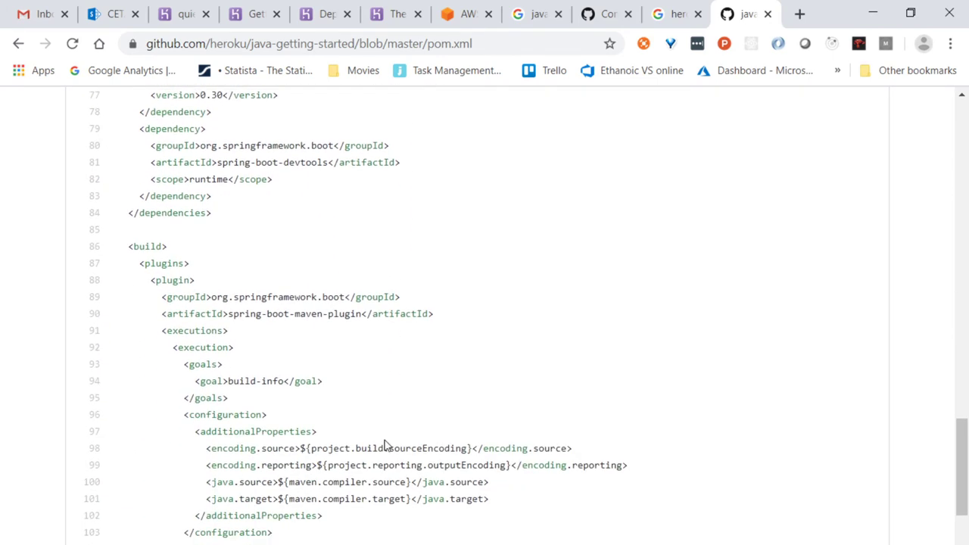
scroll(385, 445, "down", 3)
scroll(388, 439, "up", 20)
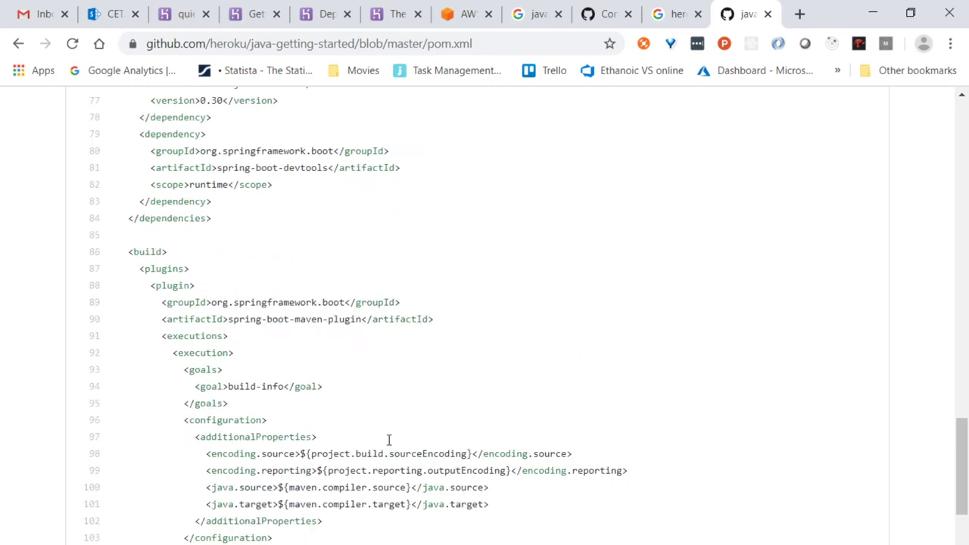
scroll(404, 415, "up", 2)
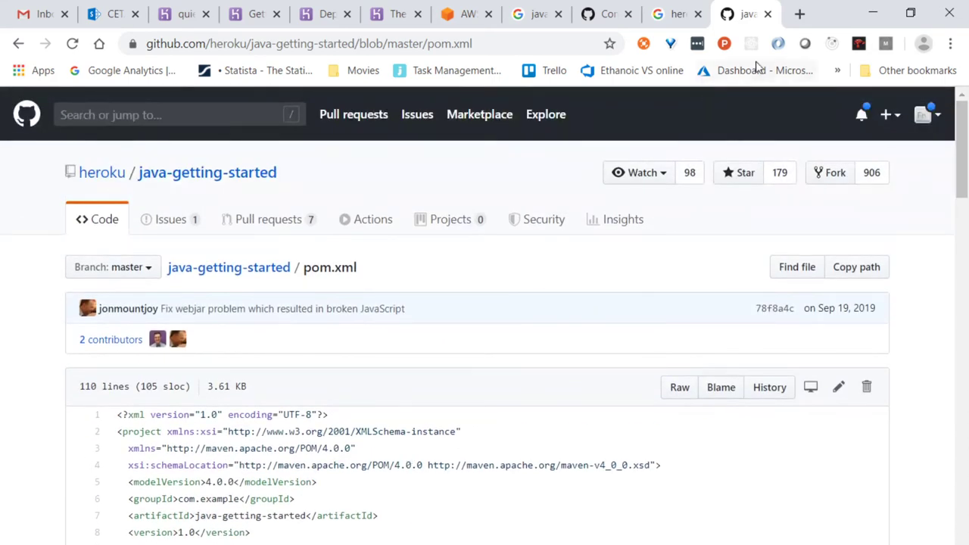
Step: Close the GitHub pom.xml tab and move through the Heroku tabs to The Procfile article
left_click(768, 14)
scroll(482, 356, "down", 1)
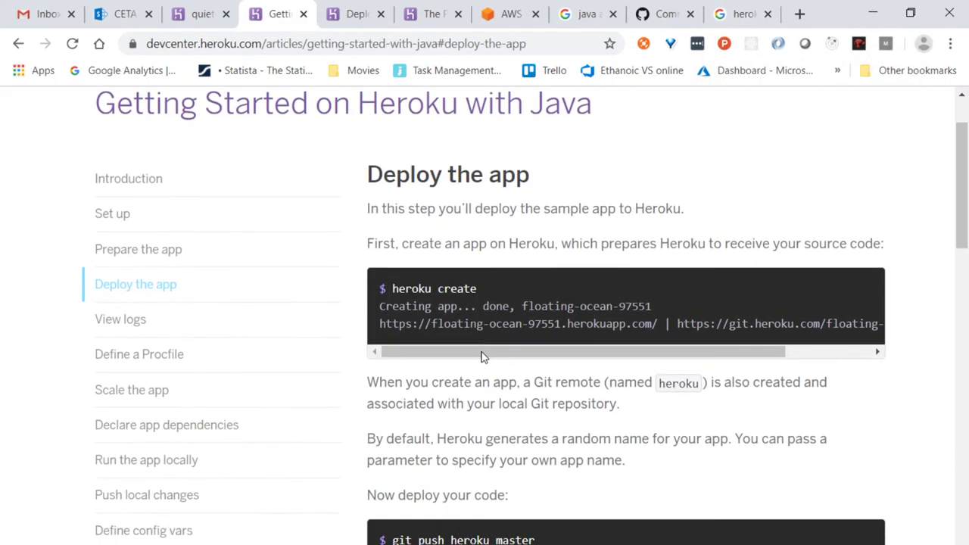
scroll(490, 356, "down", 2)
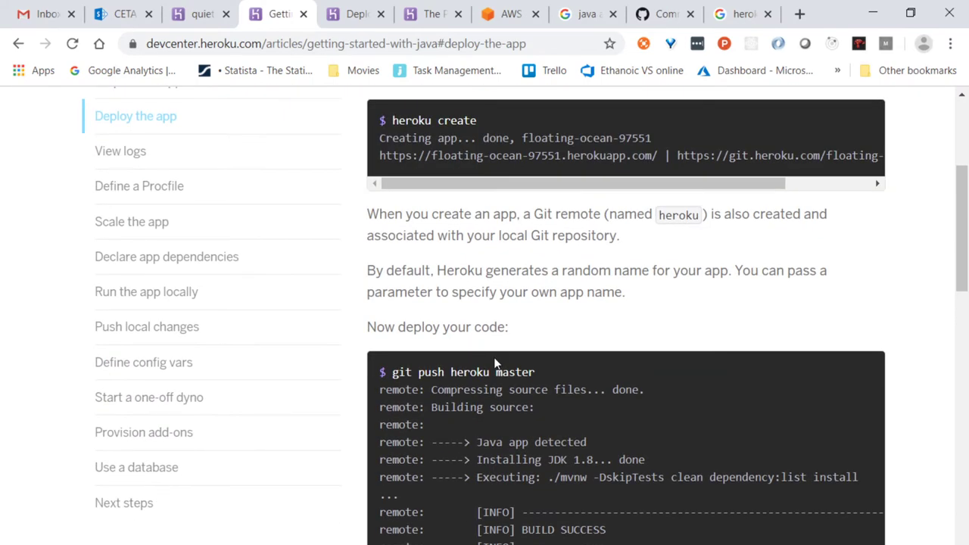
left_click(356, 14)
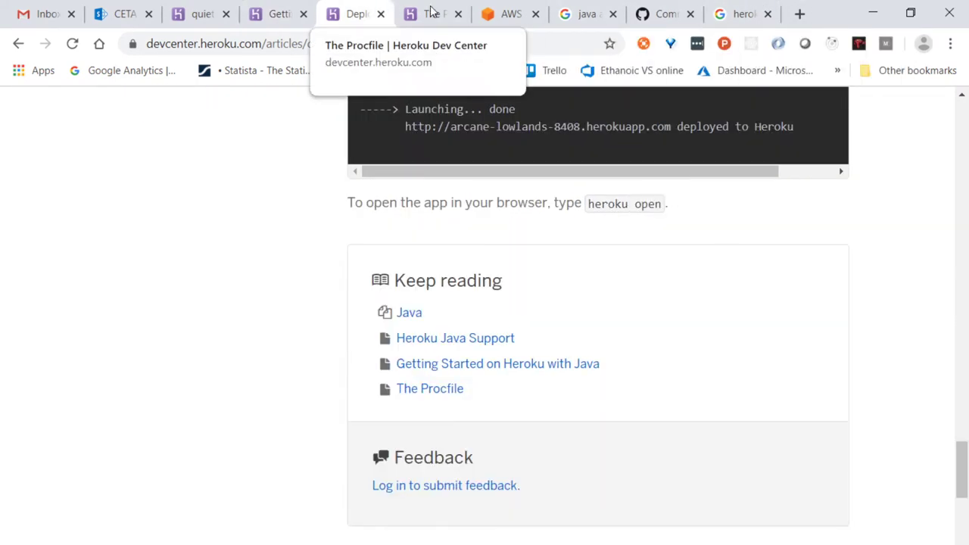
left_click(471, 8)
left_click(447, 11)
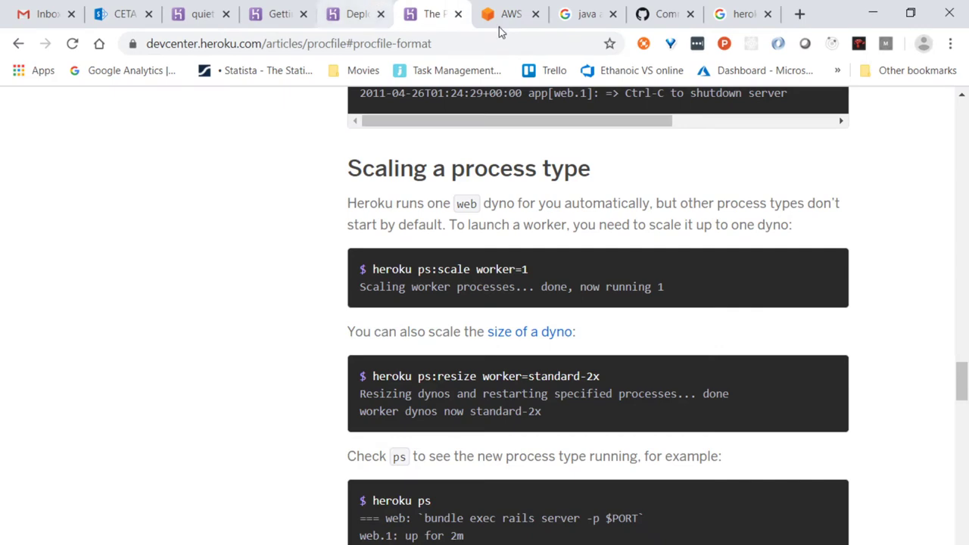
Step: Check the WAR listing in Eclipse's terminal, then open Heroku Java Support from Deploying Java
key("alt+Tab")
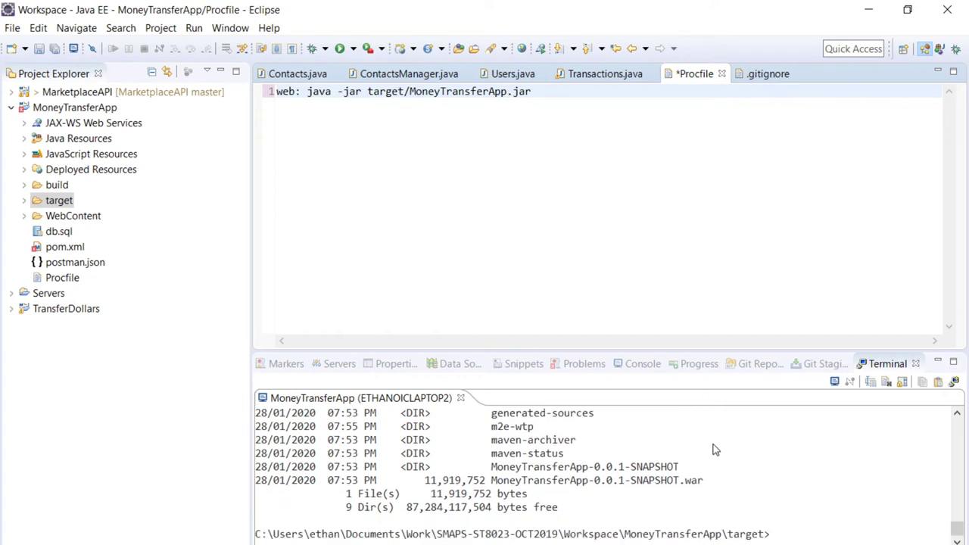
left_click(788, 539)
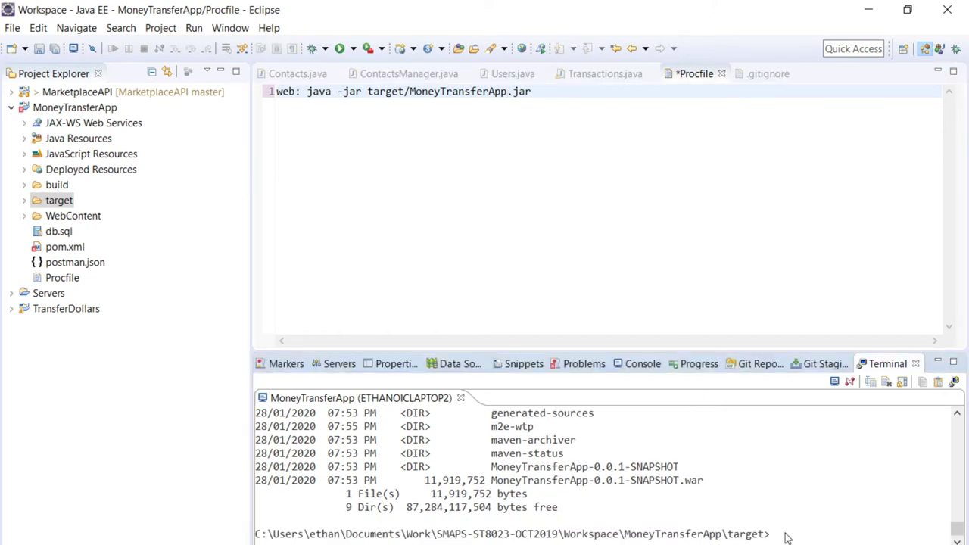
key("alt+Tab")
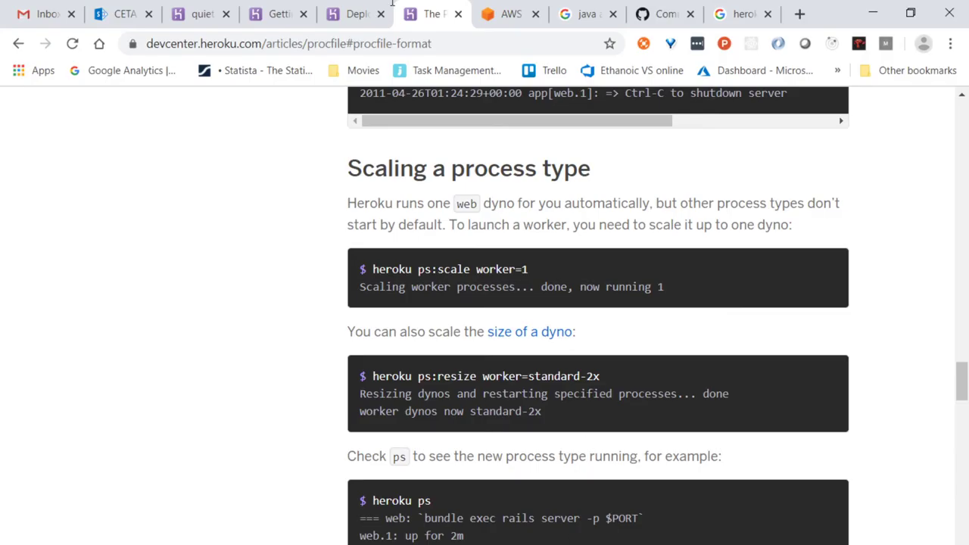
left_click(274, 14)
left_click(349, 14)
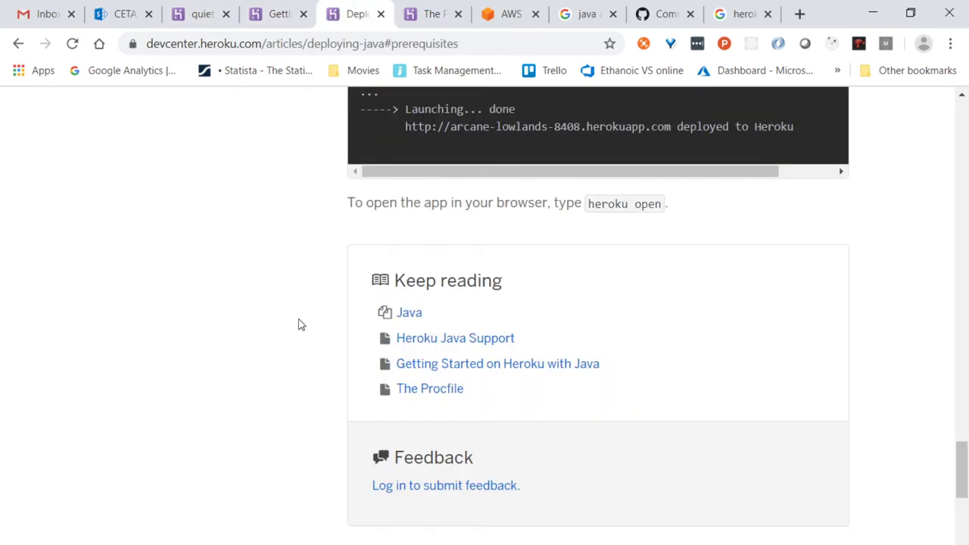
left_click(457, 341)
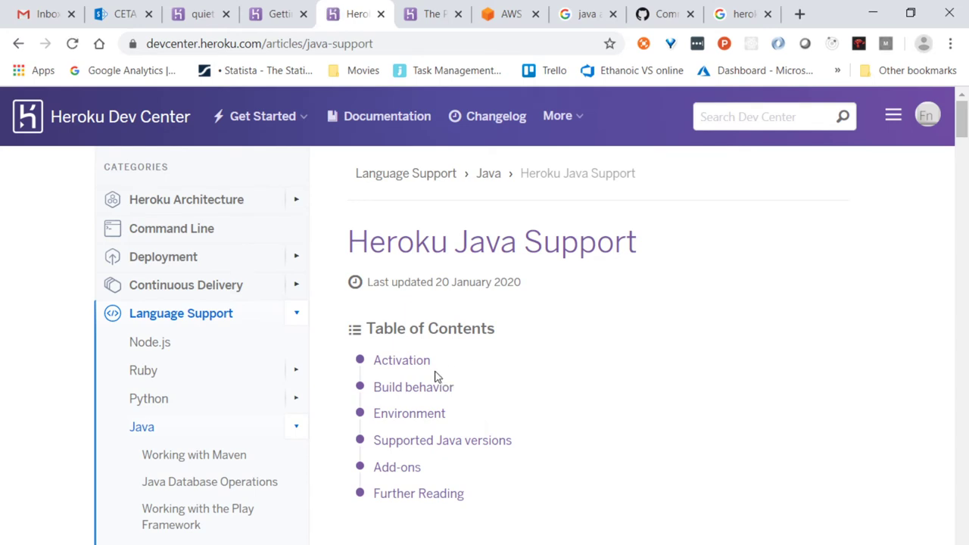
Step: Jump to the Activation section of Heroku Java Support and read through the article
left_click(421, 361)
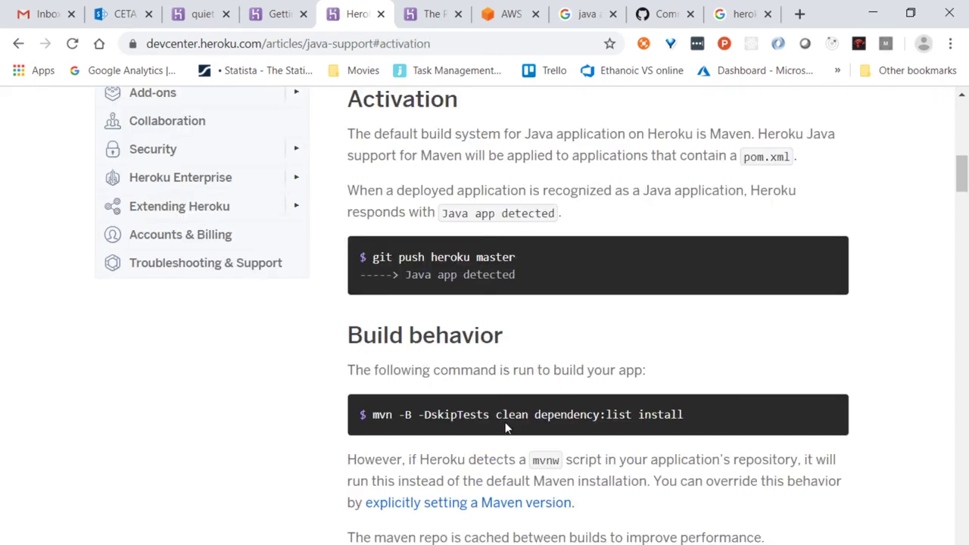
scroll(497, 424, "down", 3)
scroll(497, 424, "down", 1)
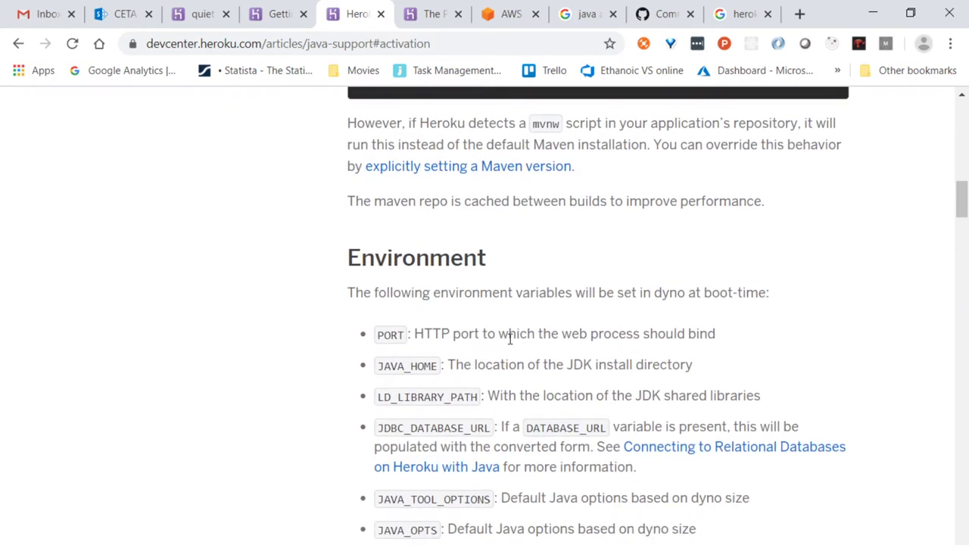
scroll(509, 339, "down", 3)
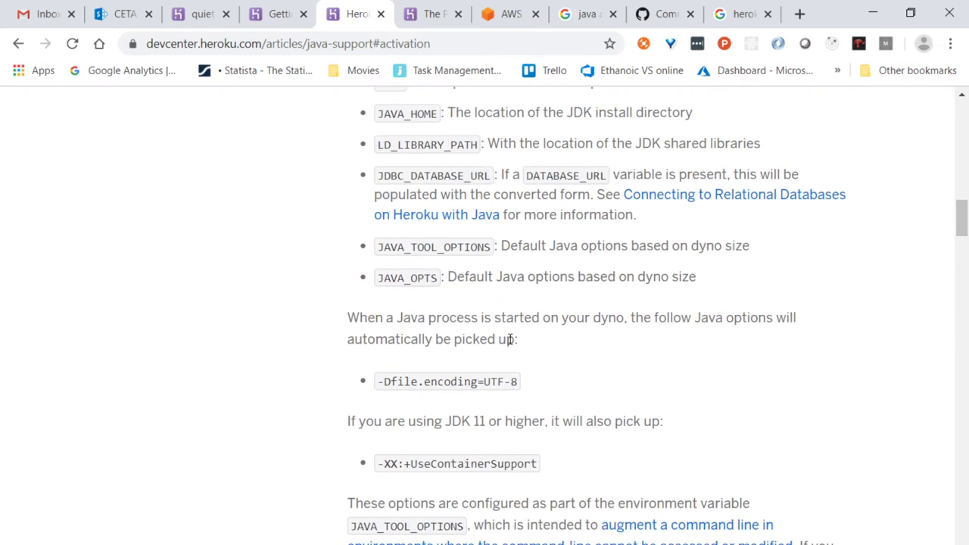
scroll(510, 340, "down", 3)
scroll(510, 341, "down", 9)
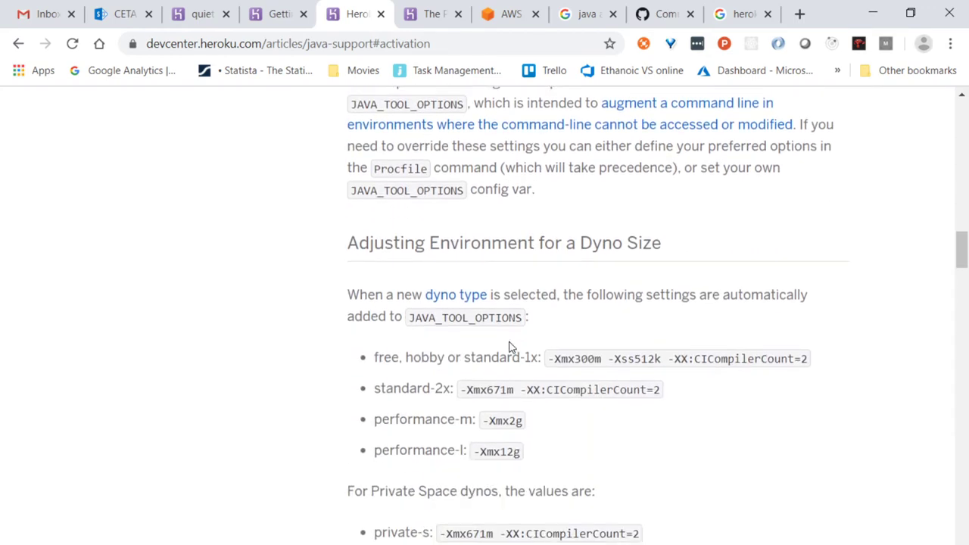
scroll(510, 346, "down", 12)
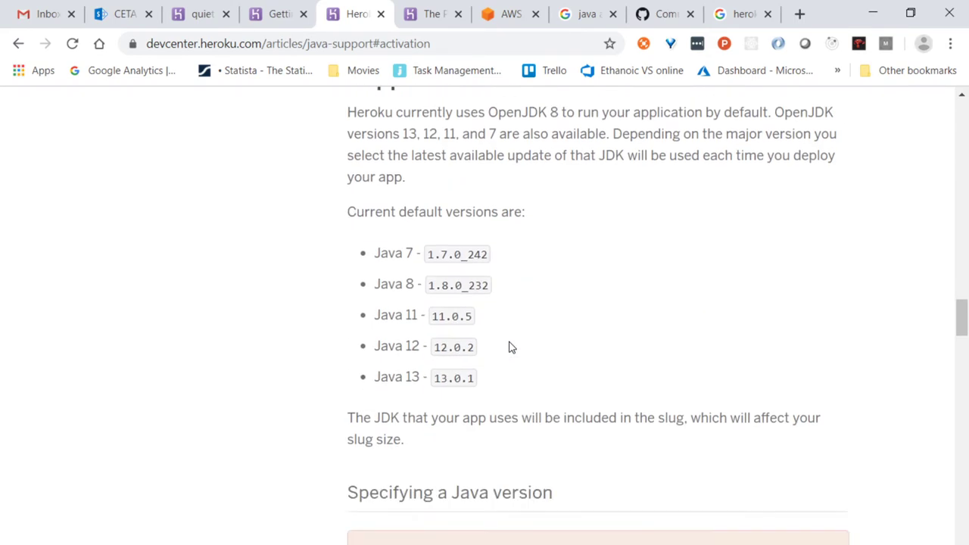
scroll(510, 347, "down", 12)
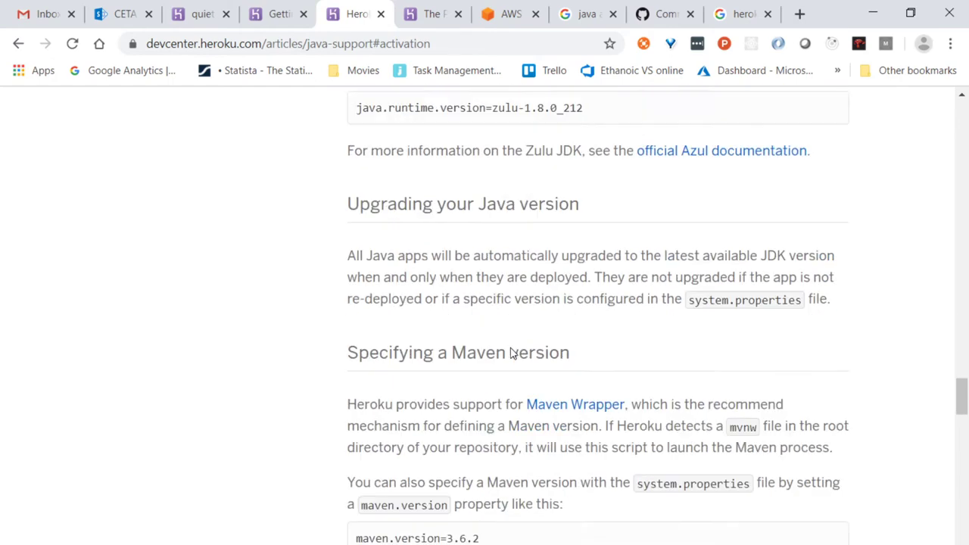
scroll(511, 352, "down", 4)
scroll(511, 350, "up", 2)
scroll(511, 348, "down", 6)
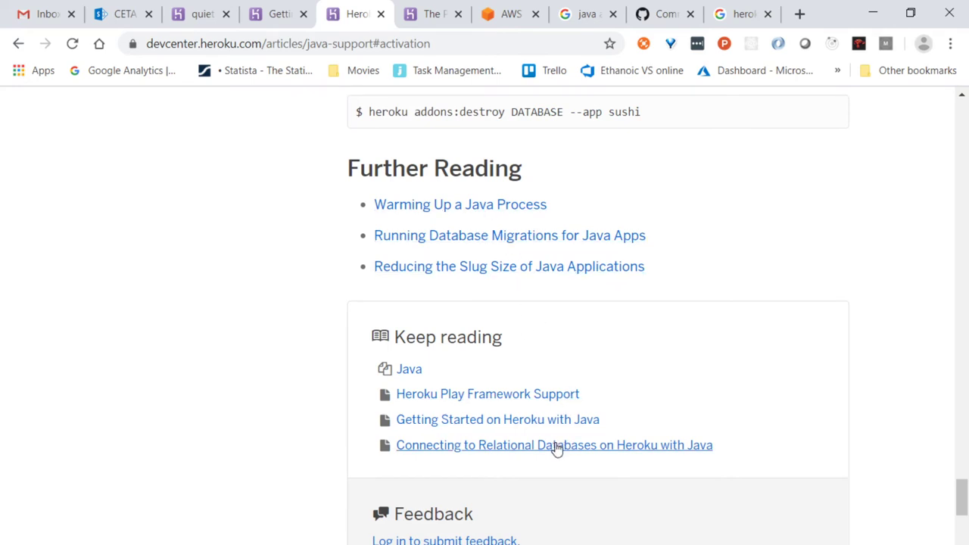
scroll(557, 447, "down", 3)
scroll(541, 412, "up", 20)
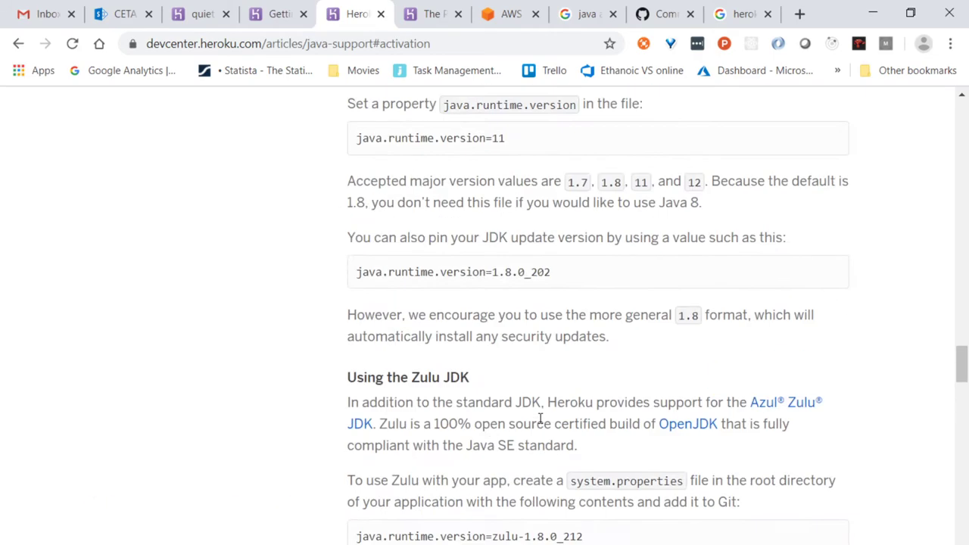
scroll(540, 422, "up", 15)
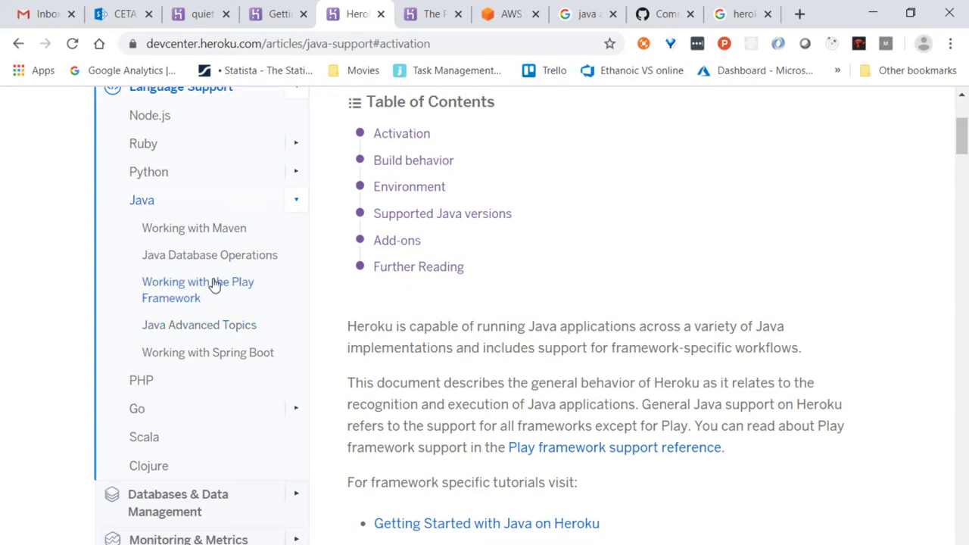
Step: Open the Java Database Operations page, check the Procfile in Eclipse, then return to Chrome
left_click(212, 255)
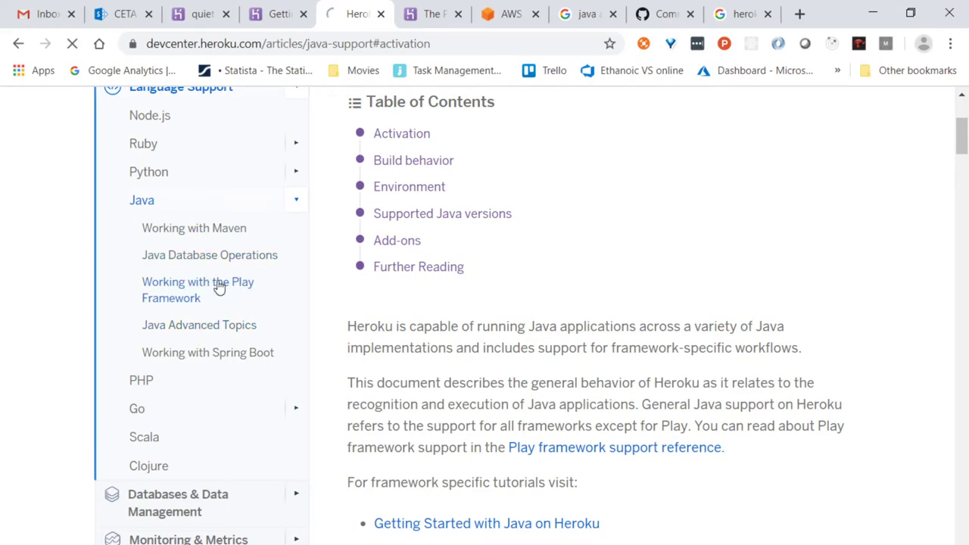
scroll(242, 405, "down", 3)
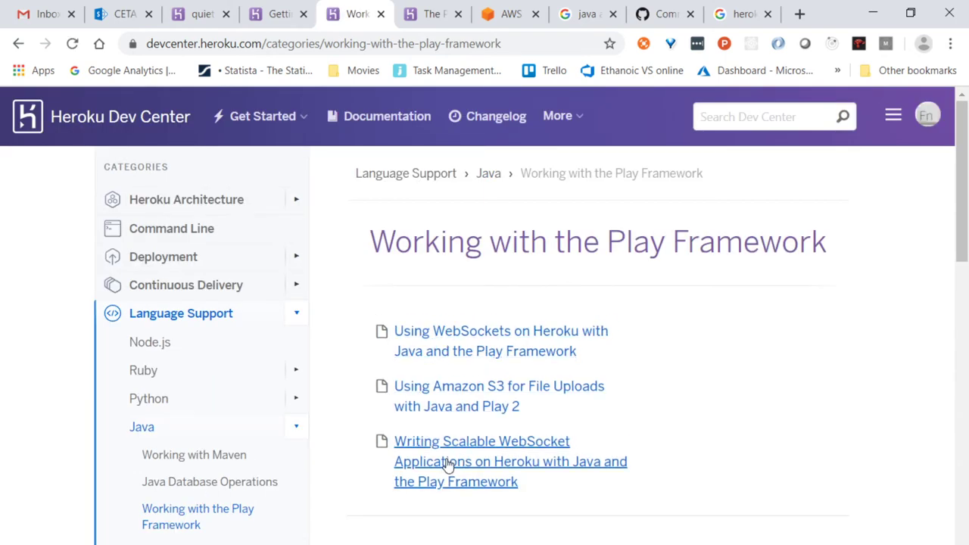
key("alt+Tab")
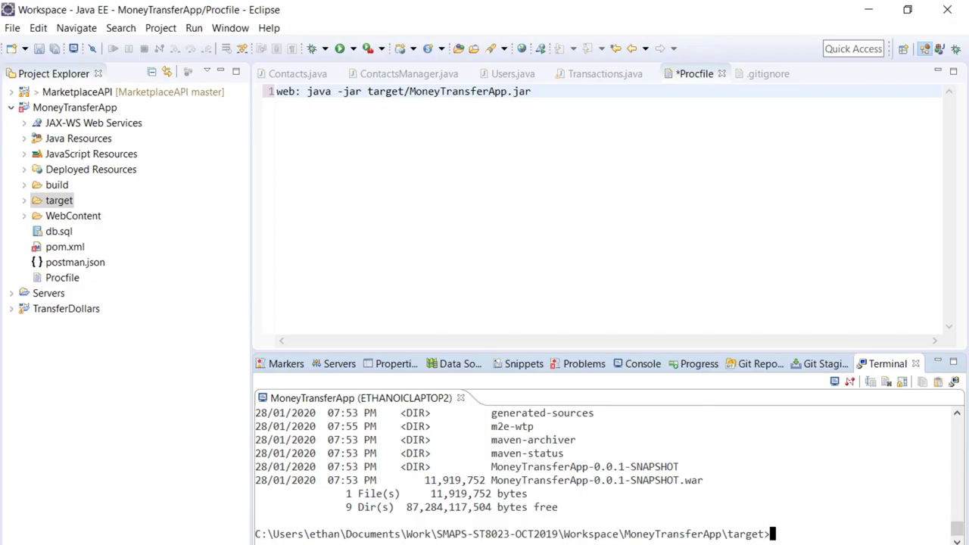
left_click(581, 123)
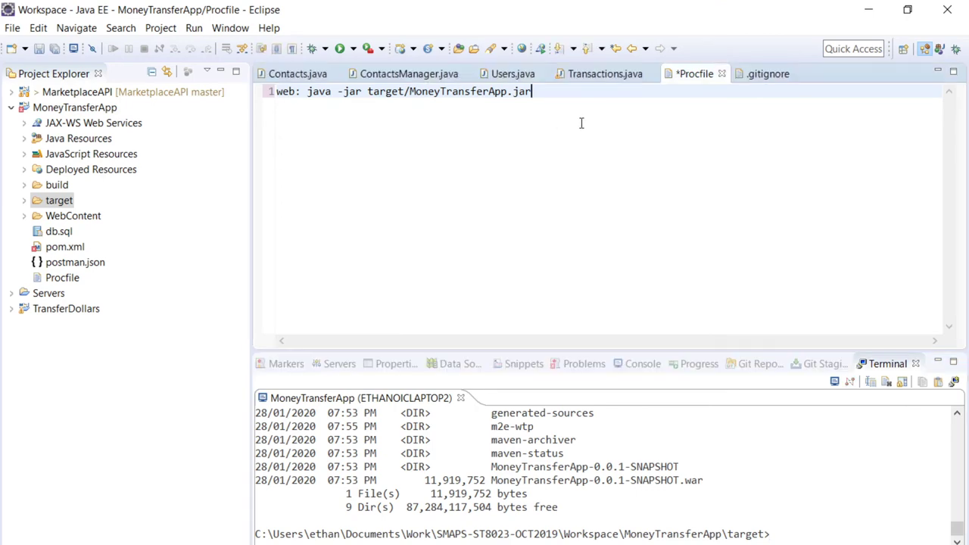
key("alt+Tab")
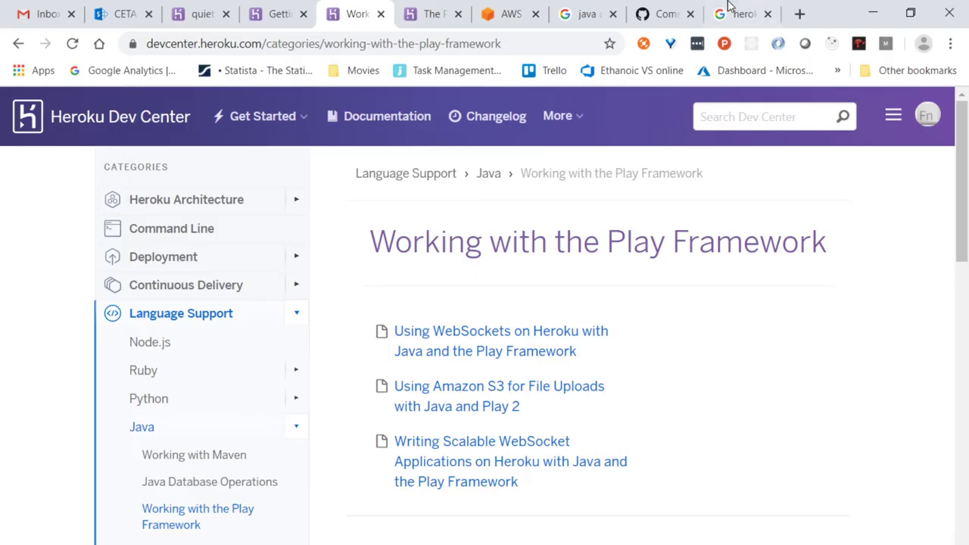
left_click(742, 14)
Step: Search Google for 'heroku procfile java web services'
left_click(511, 38)
type("herou")
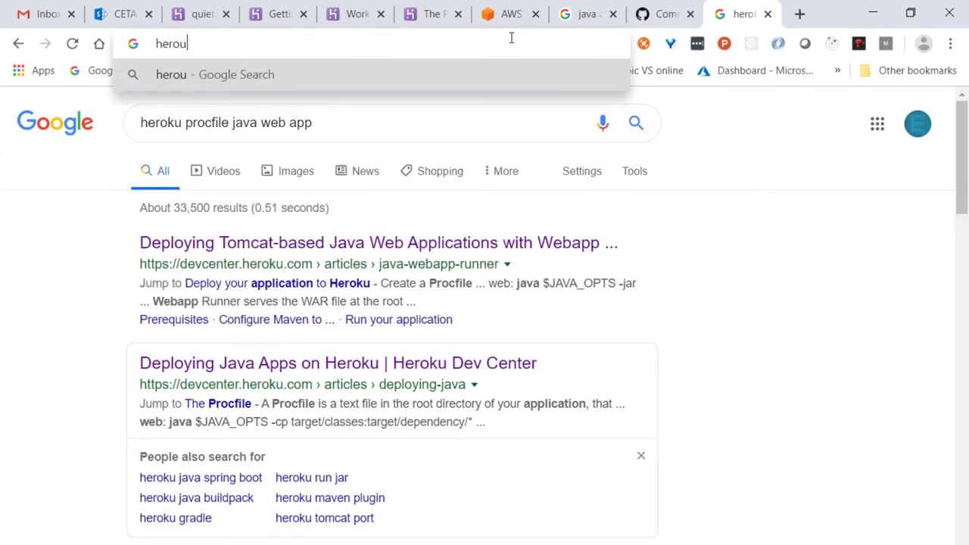
key("BackSpace")
type("ku ")
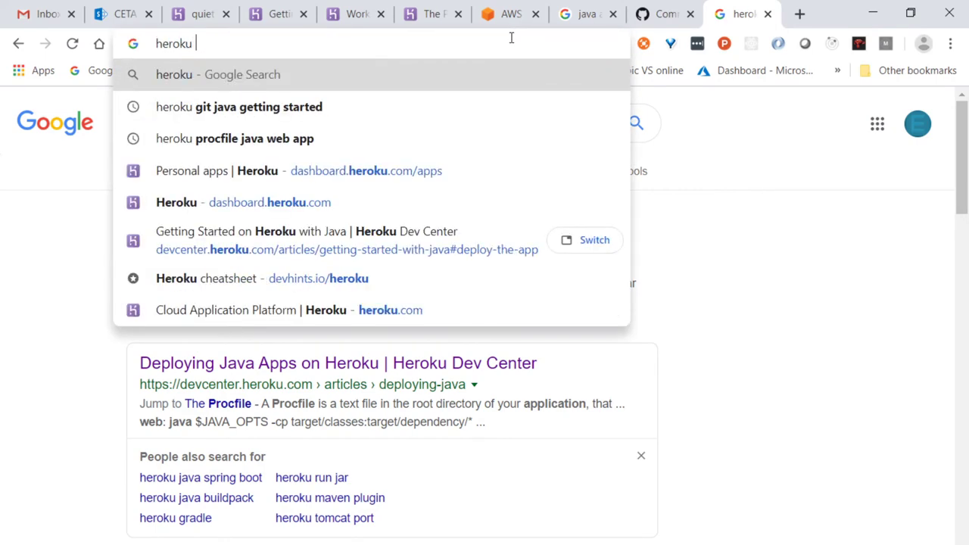
type("procfile")
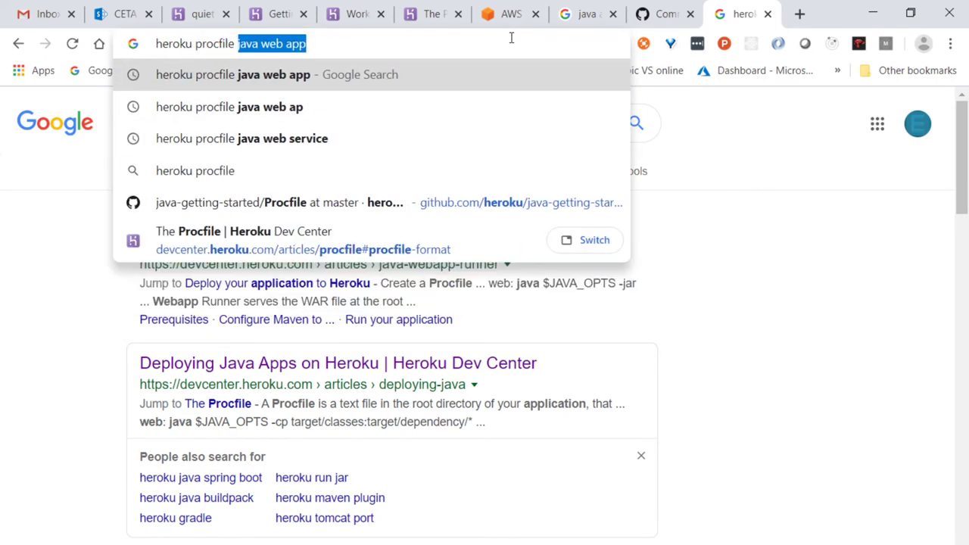
type(" java")
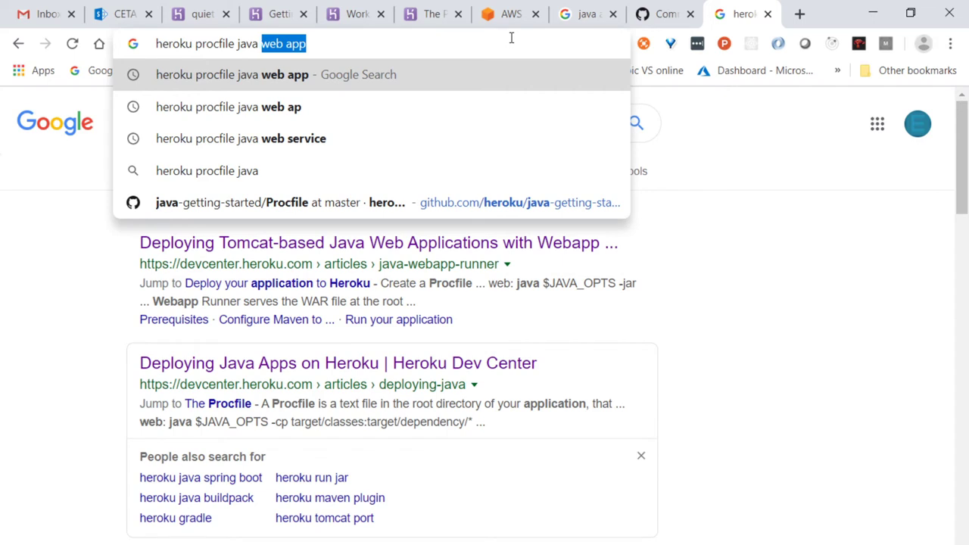
type(" web")
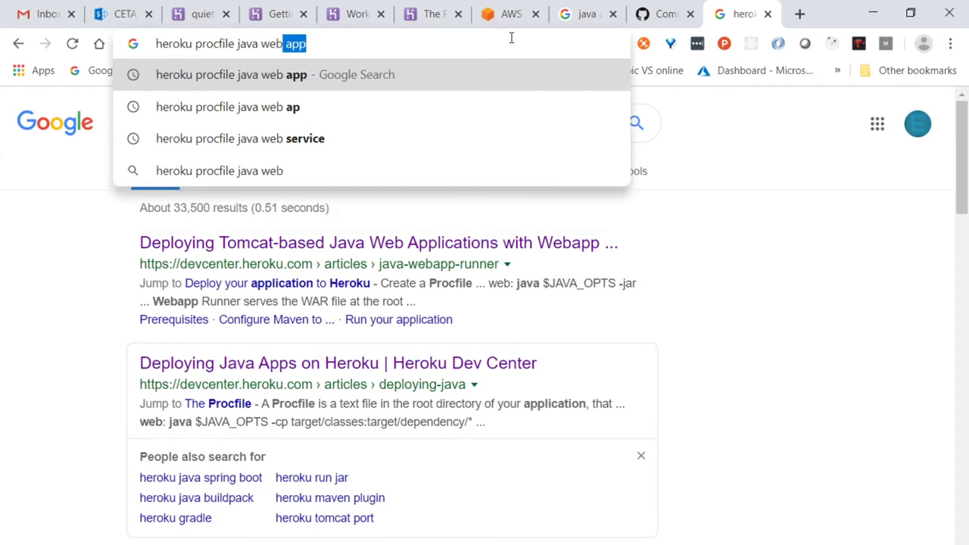
type(" services")
key("Return")
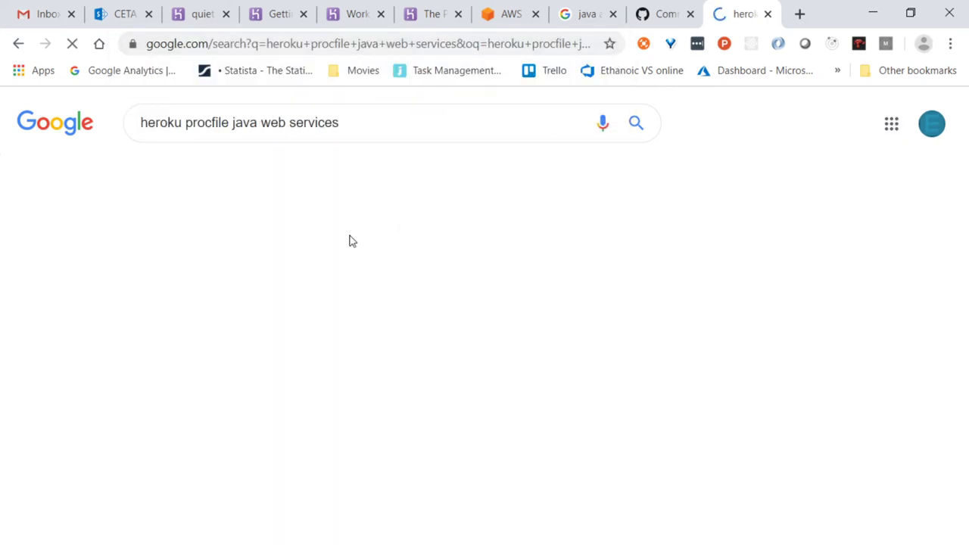
Step: Open the WAR Deployment Heroku Dev Center result in a new tab
scroll(446, 303, "down", 9)
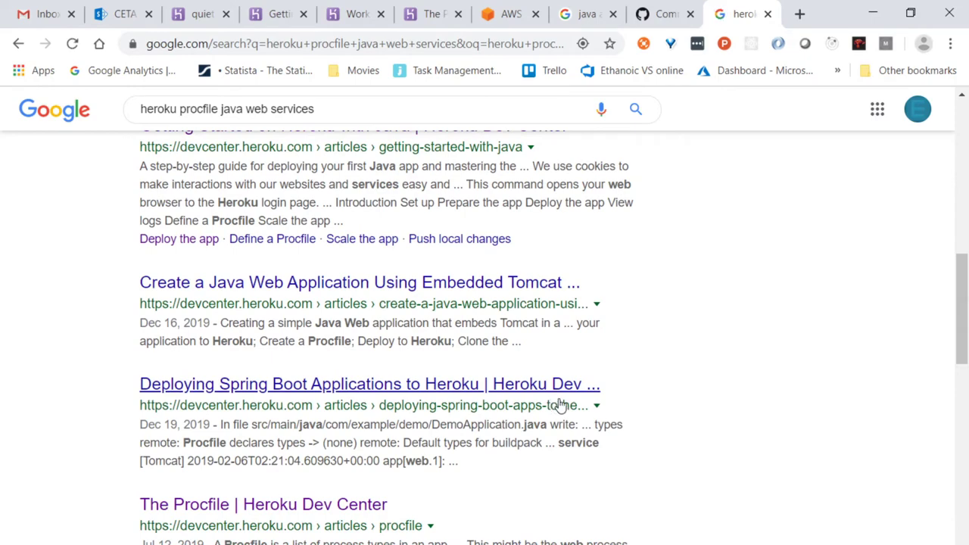
scroll(569, 393, "down", 3)
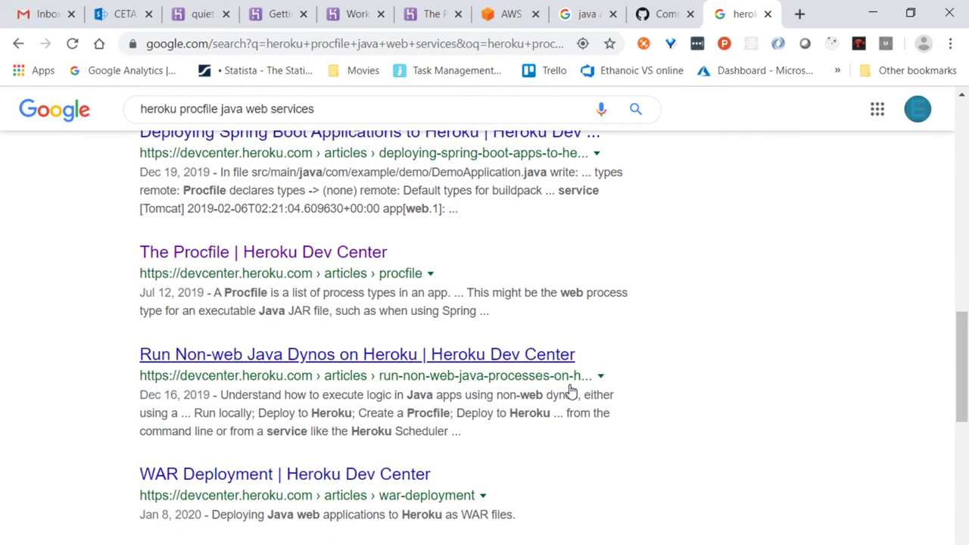
scroll(573, 392, "down", 1)
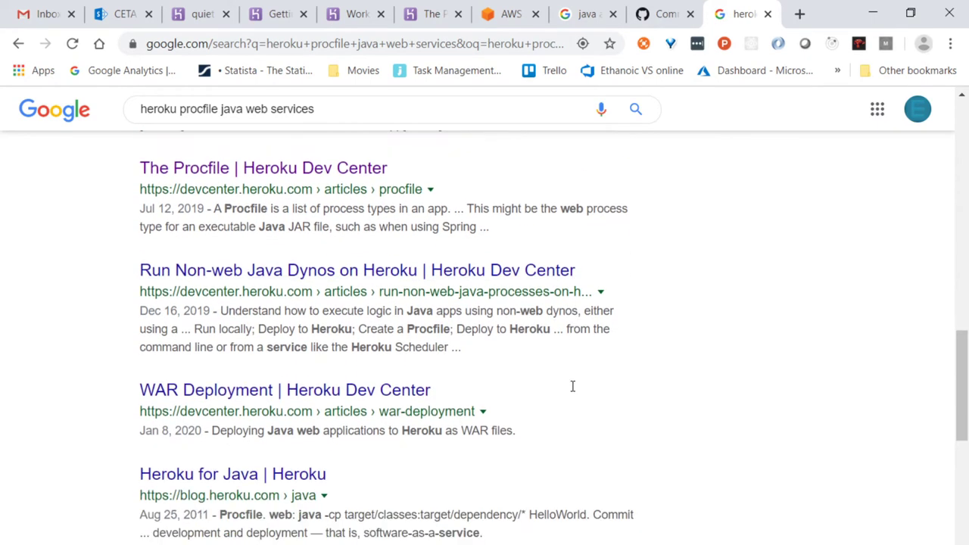
right_click(389, 392)
left_click(590, 149)
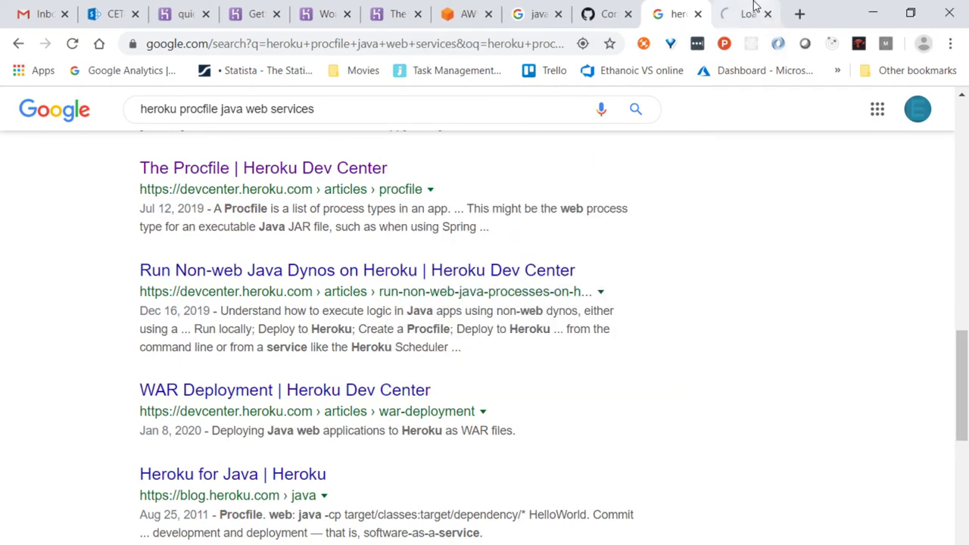
Step: Switch to the WAR Deployment tab and read through the article
left_click(729, 6)
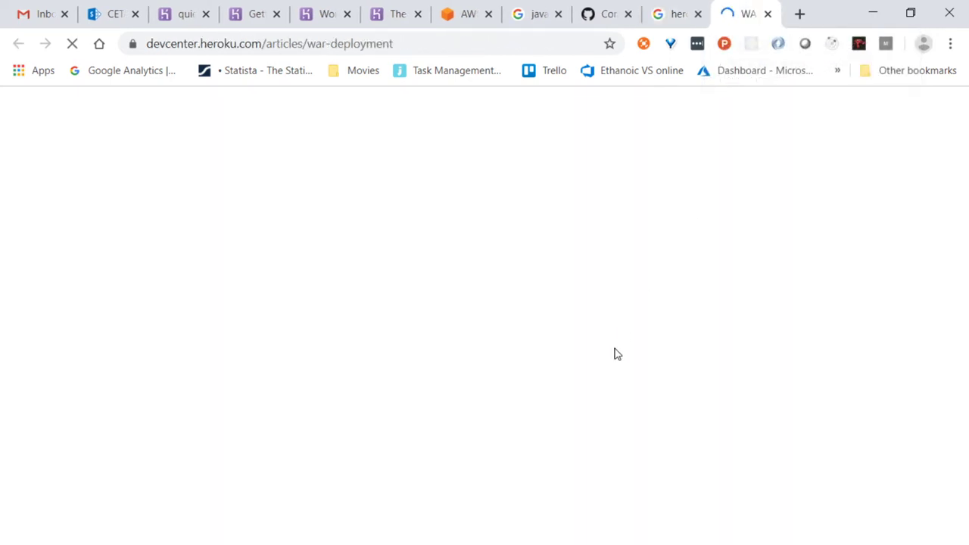
scroll(591, 328, "down", 1)
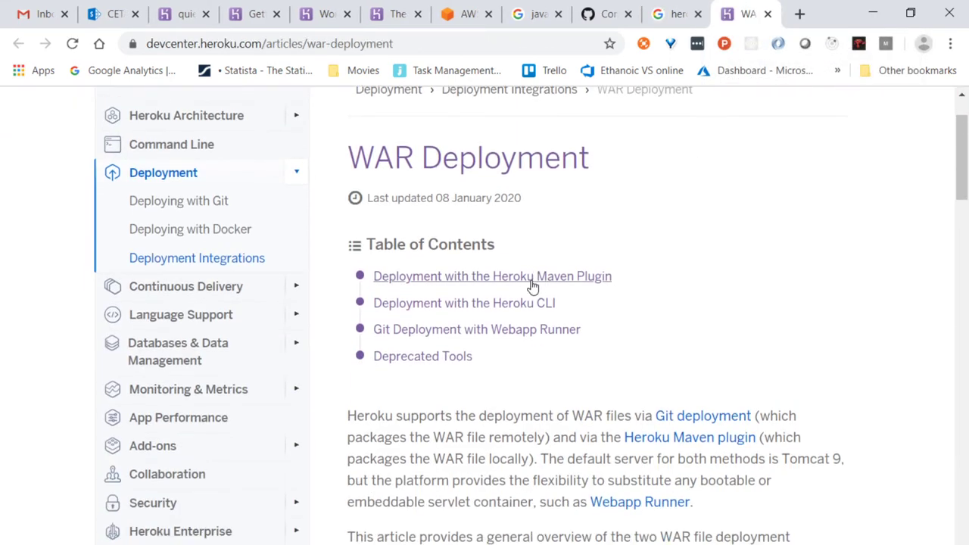
scroll(572, 348, "down", 3)
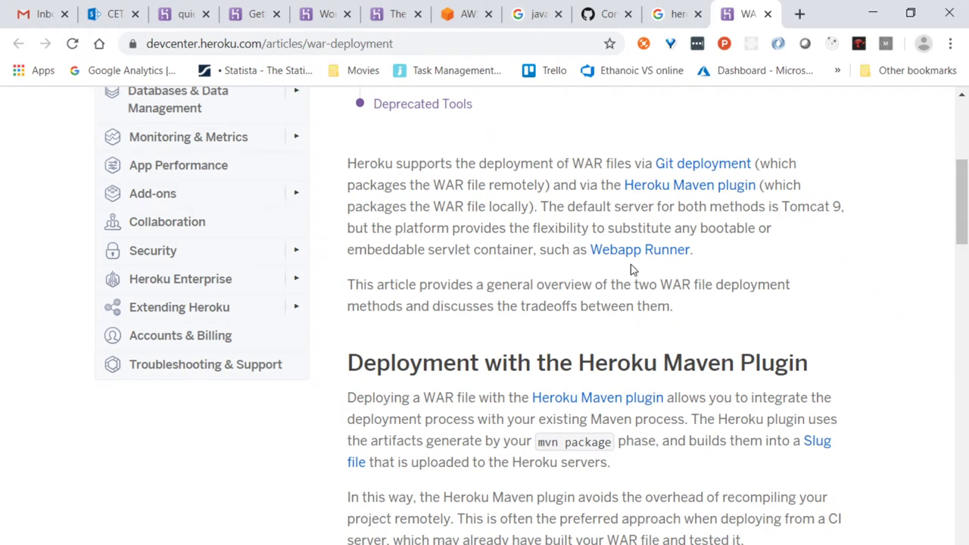
scroll(641, 361, "down", 2)
scroll(642, 356, "down", 3)
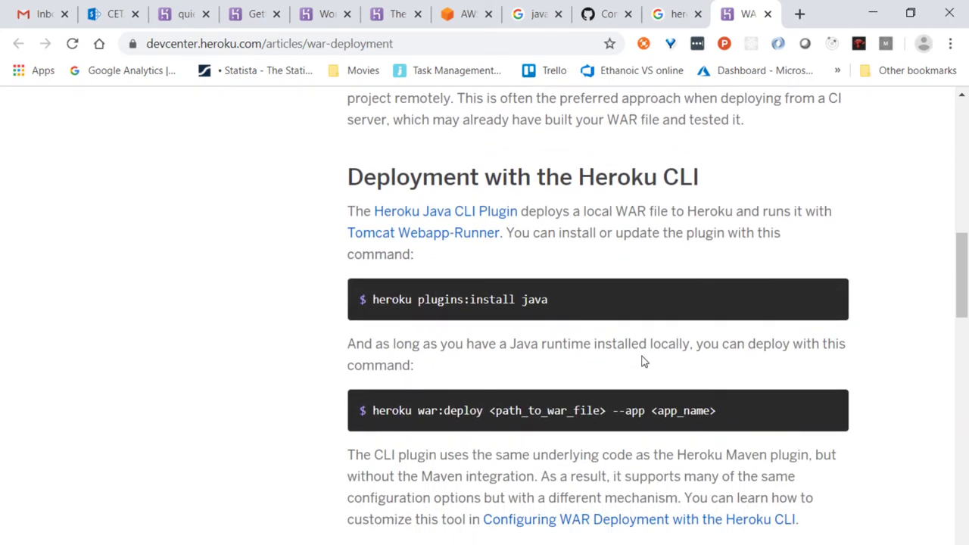
scroll(642, 362, "down", 1)
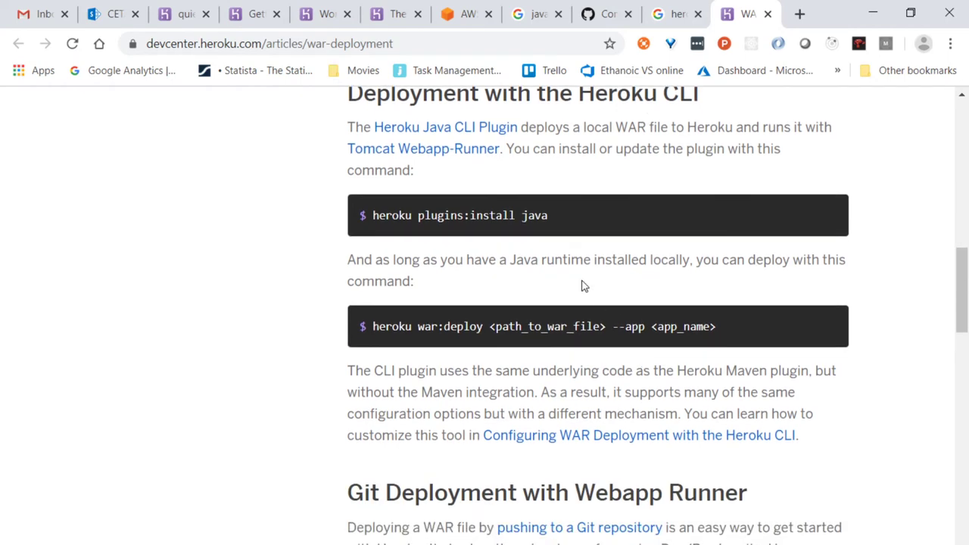
left_click_drag(564, 259, 701, 278)
scroll(708, 362, "down", 3)
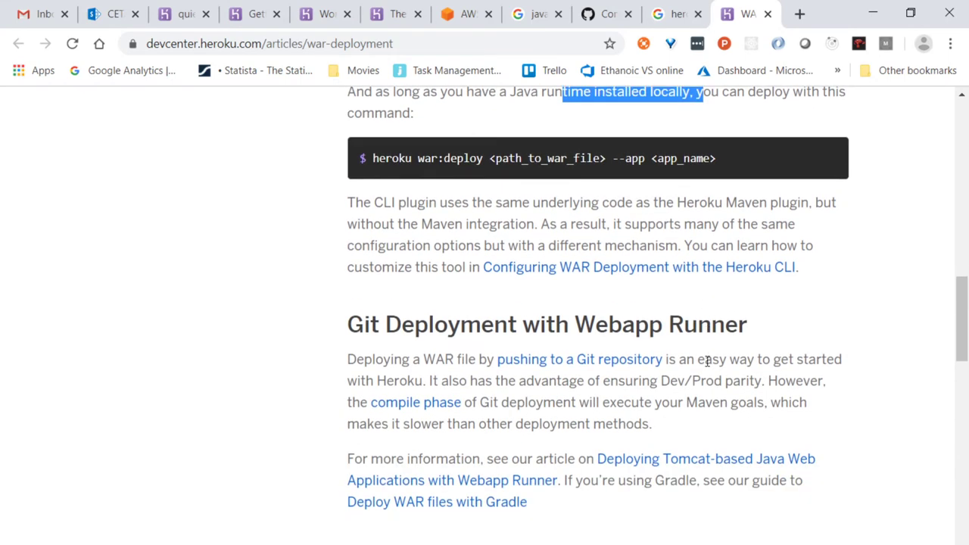
scroll(707, 362, "down", 3)
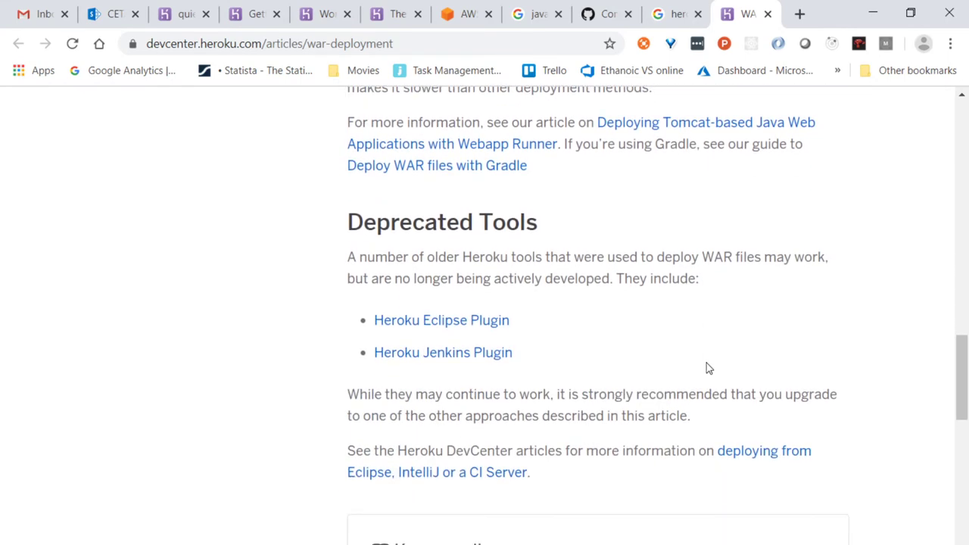
Step: Look at the Heroku Eclipse Plugin page, then return to the WAR Deployment article
left_click(498, 324)
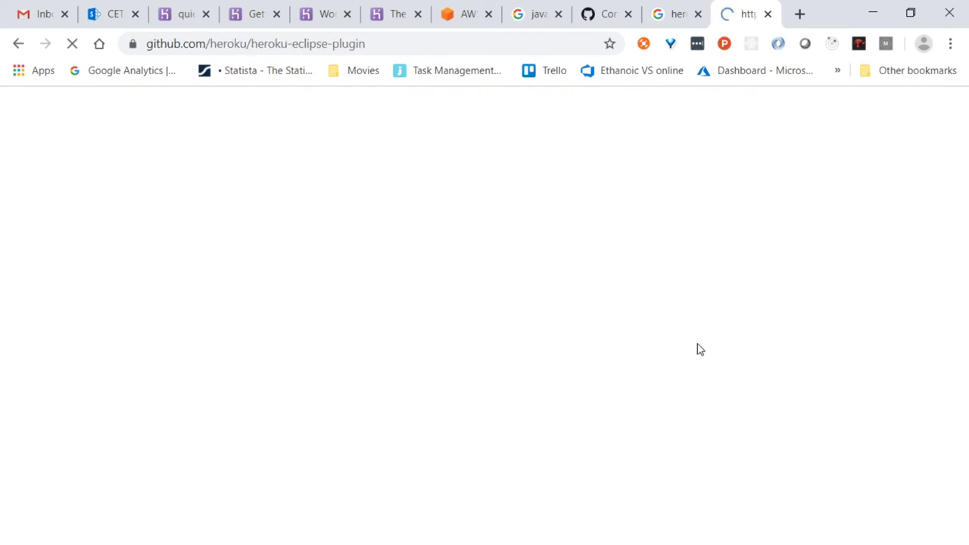
left_click(20, 43)
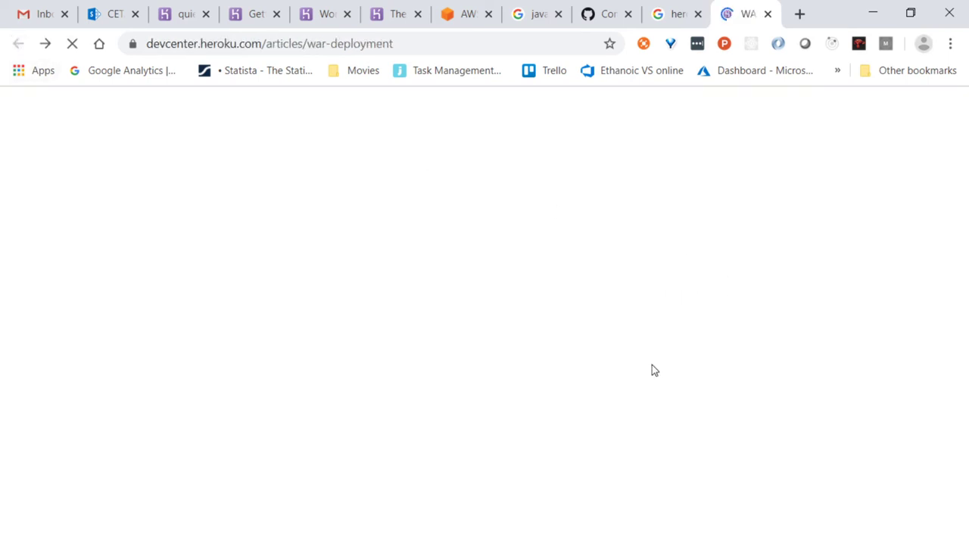
scroll(651, 394, "down", 2)
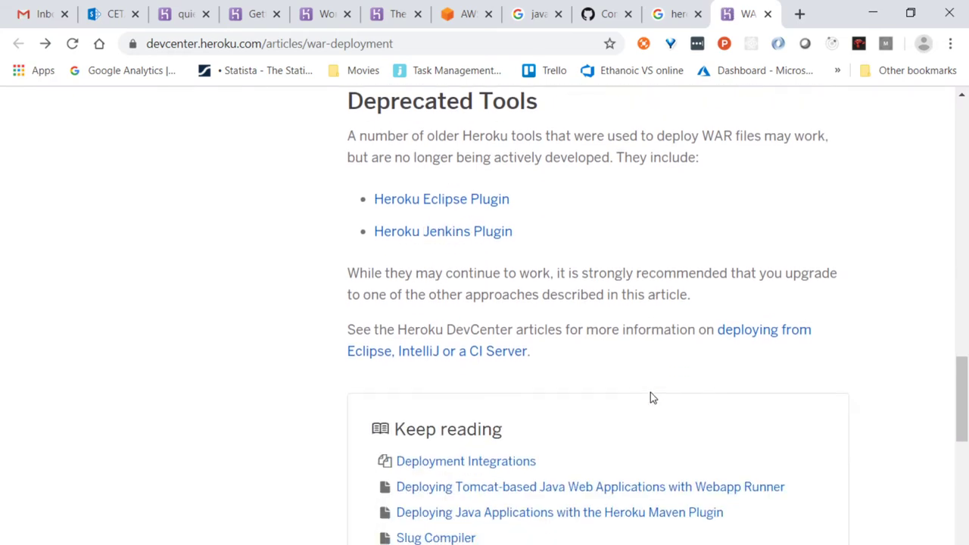
scroll(650, 397, "down", 2)
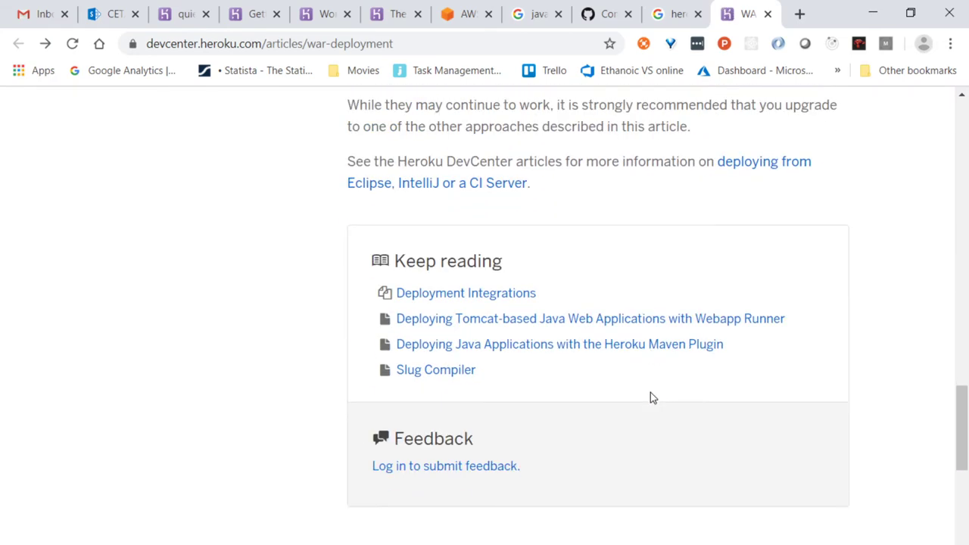
scroll(640, 353, "up", 9)
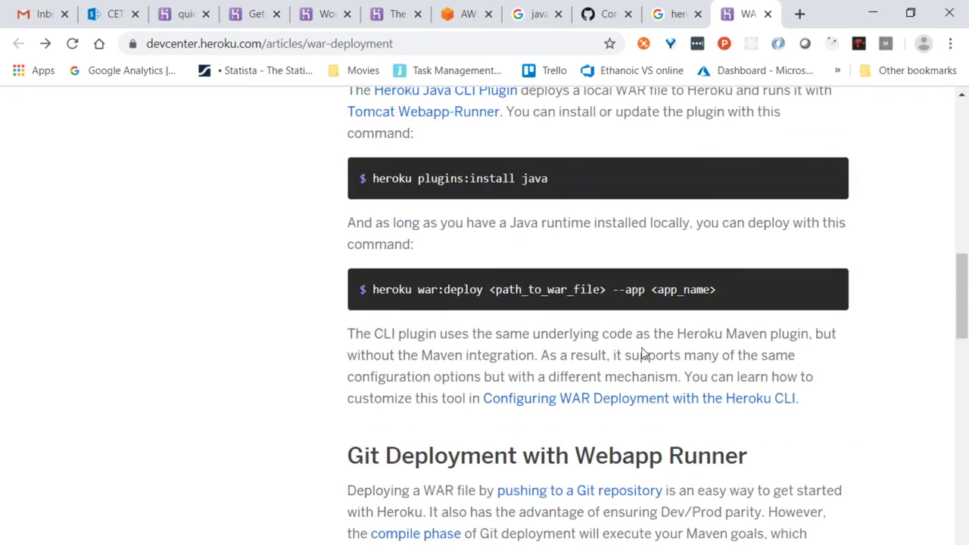
scroll(640, 353, "up", 7)
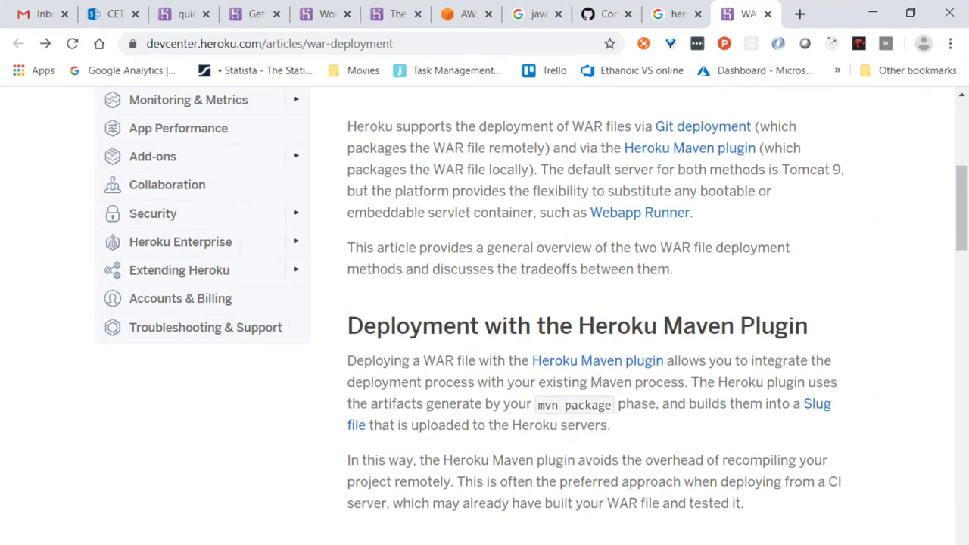
Step: Check the project's terminal in Eclipse, then come back to the article
key("alt+Tab")
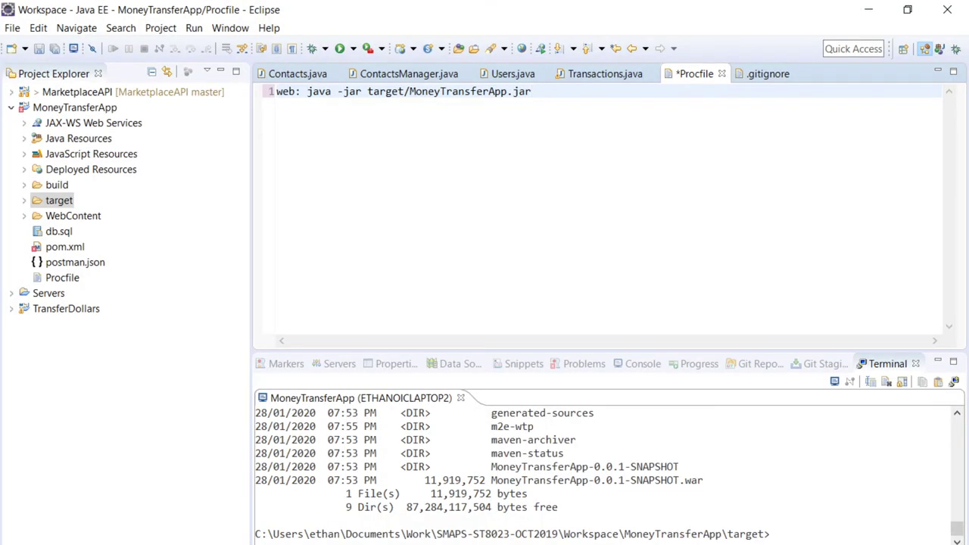
left_click(788, 507)
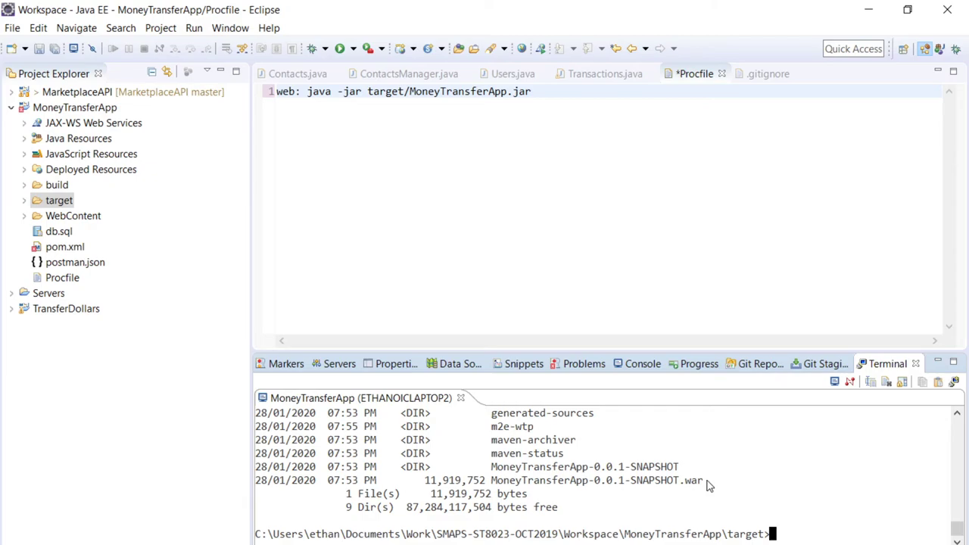
key("alt+Tab")
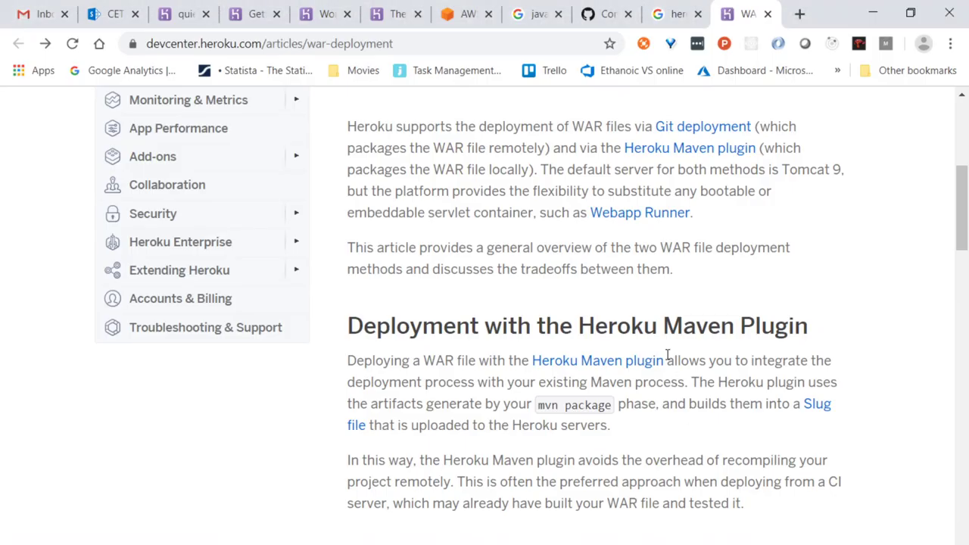
Step: Highlight 'WAR file' in the Maven plugin paragraph and open the Heroku Maven plugin guide
left_click_drag(427, 361, 507, 362)
double_click(490, 363)
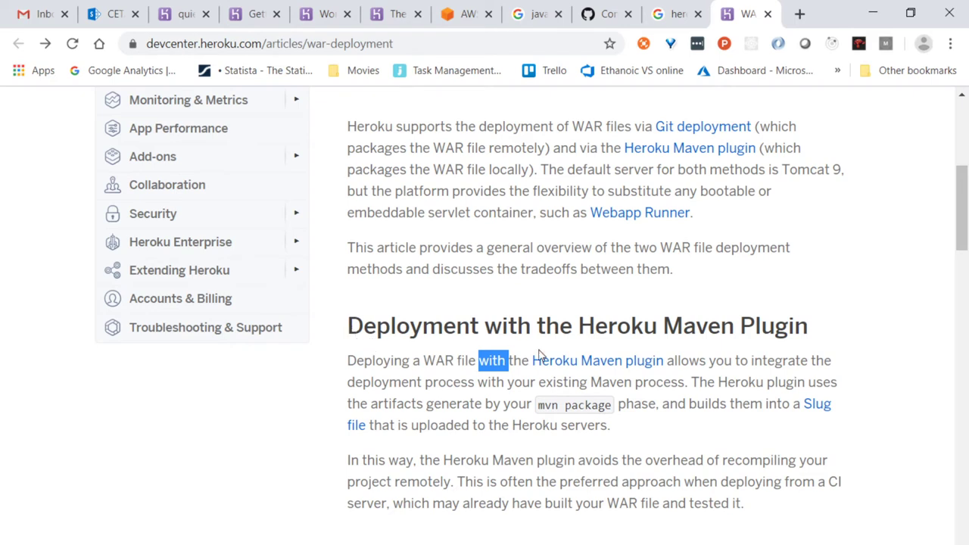
left_click(452, 397)
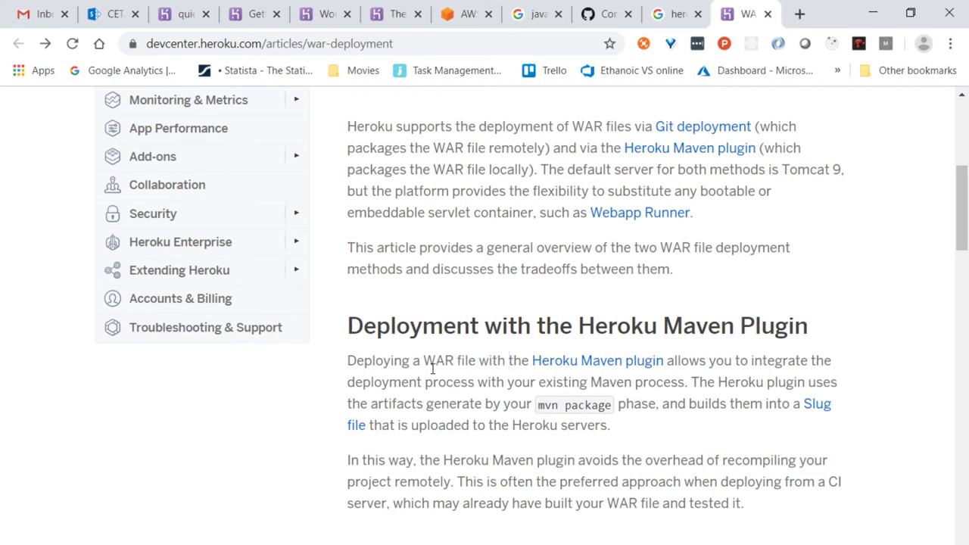
left_click_drag(436, 362, 479, 362)
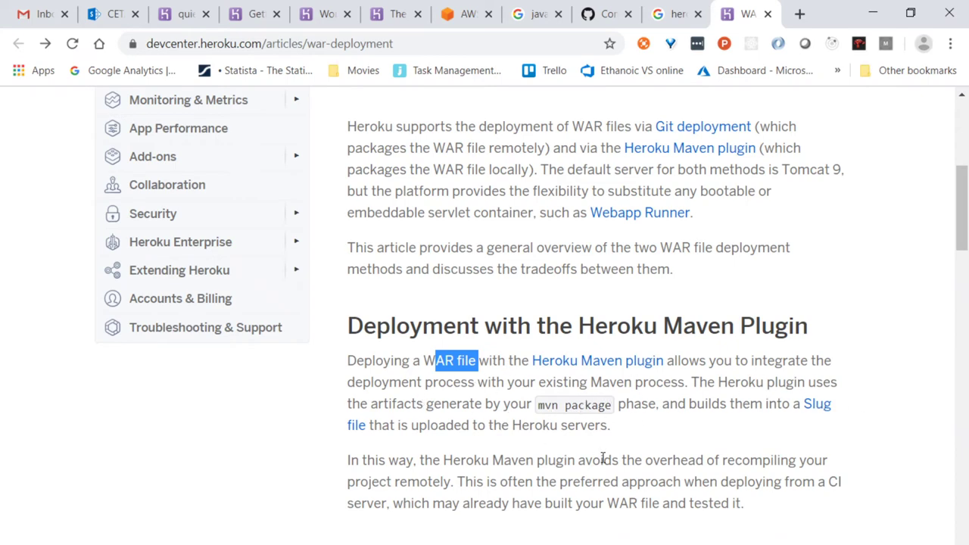
scroll(581, 424, "down", 2)
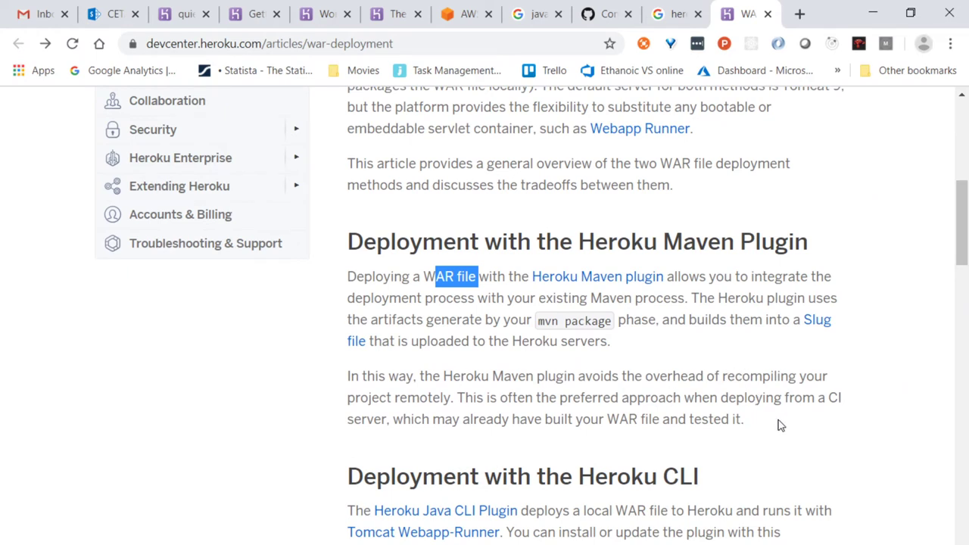
left_click(584, 286)
Step: Select the heroku-maven-plugin 2.0.16 XML snippet under 'Adding the plugin' and go back to Eclipse
scroll(606, 350, "down", 3)
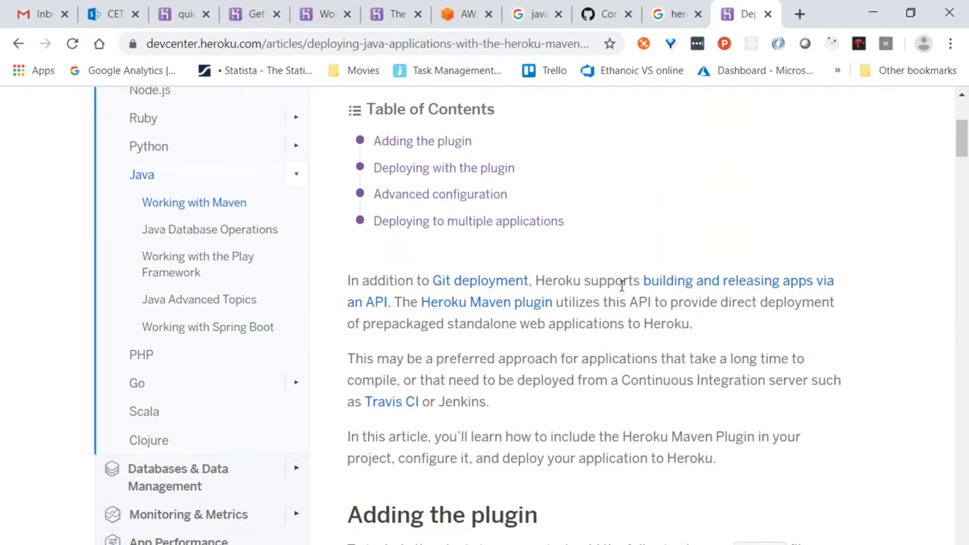
scroll(622, 284, "down", 3)
scroll(554, 426, "down", 1)
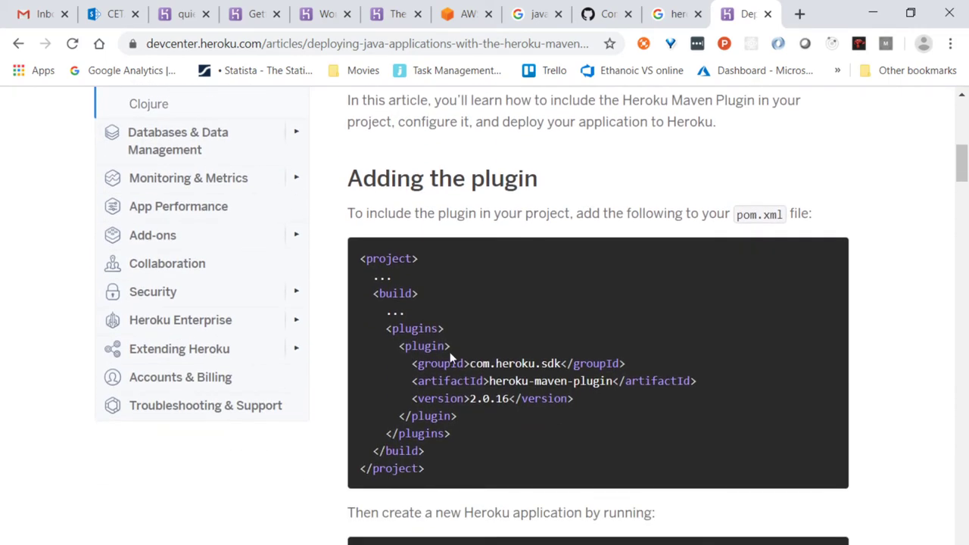
left_click_drag(453, 338, 487, 421)
key("ctrl+c")
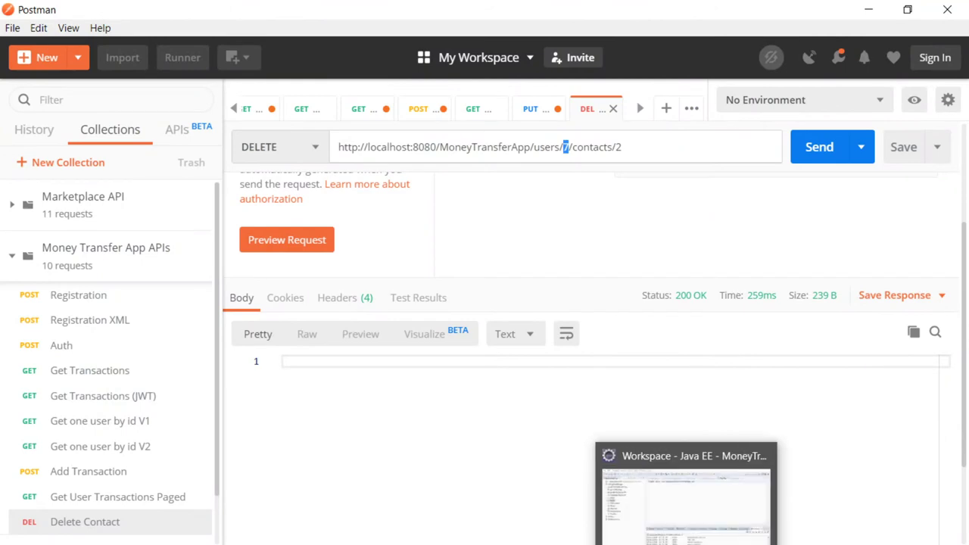
key("alt+Tab")
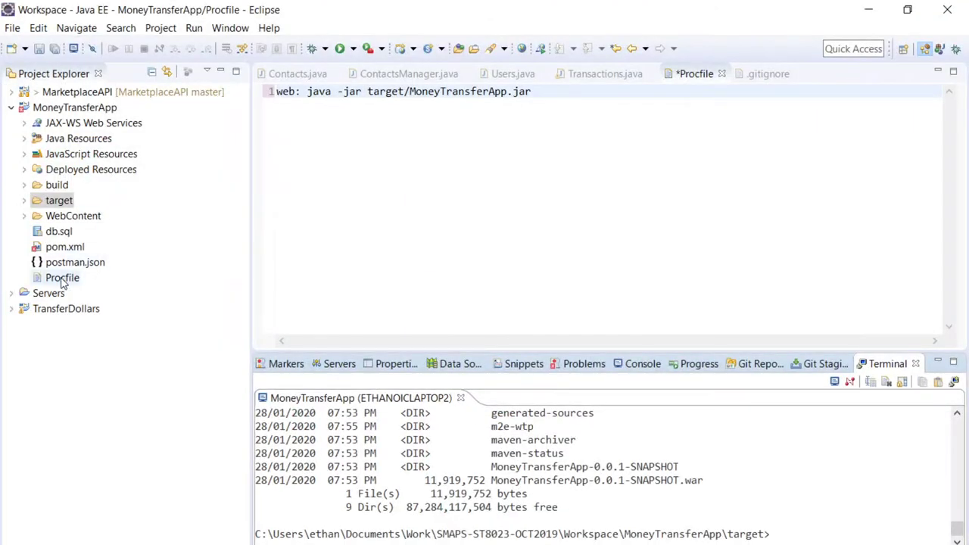
Step: Open pom.xml in source view and outdent lines 26–35 of the dependency plugin
double_click(70, 250)
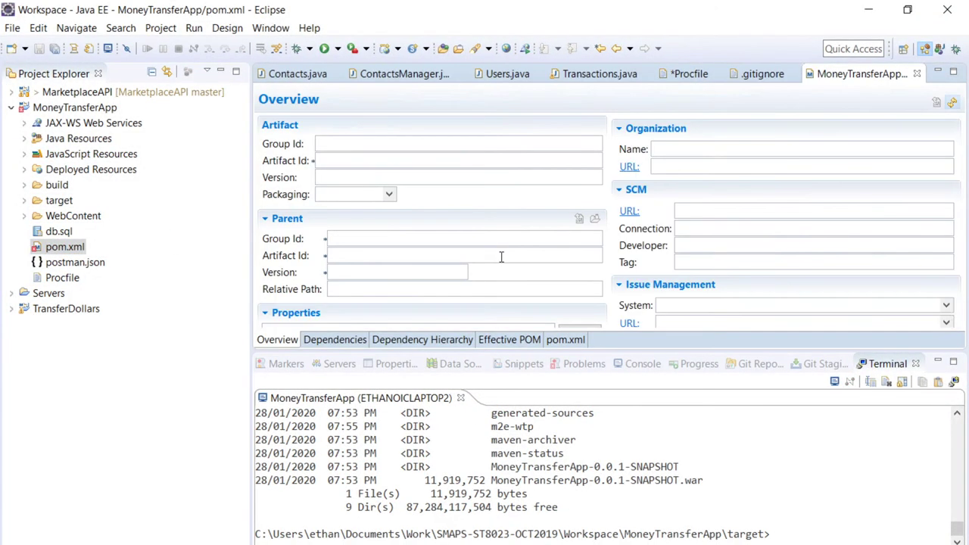
left_click(550, 337)
scroll(433, 277, "down", 4)
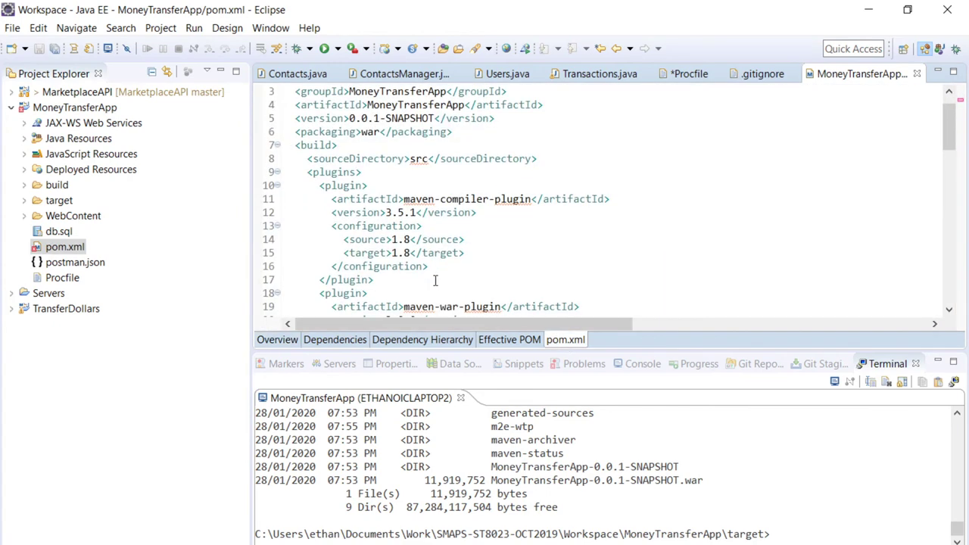
scroll(378, 254, "down", 2)
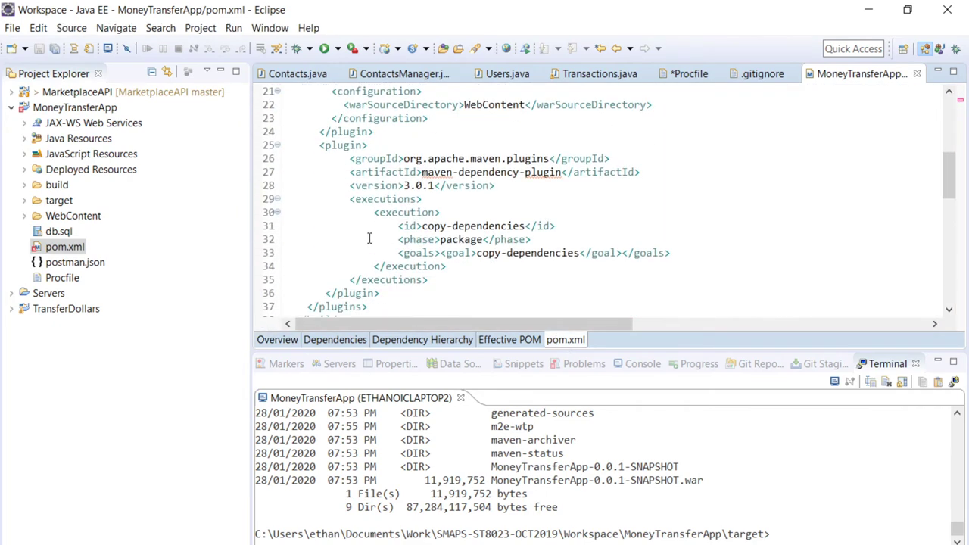
left_click(349, 161)
left_click(448, 278, "shift")
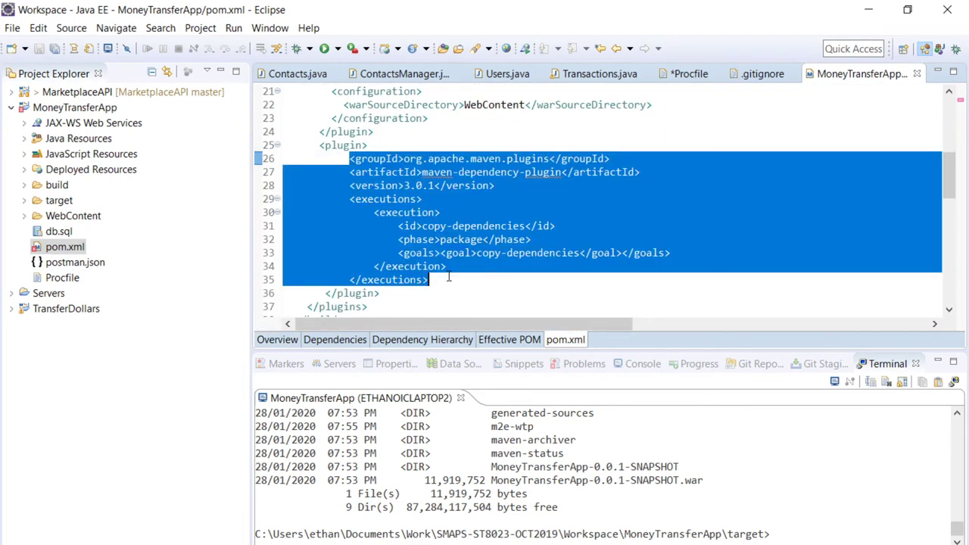
key("shift+Tab")
key("shift+Tab")
key("shift+Tab")
Step: Paste the heroku-maven-plugin block after maven-dependency-plugin, align its plugin tags, and save pom.xml
left_click(440, 280)
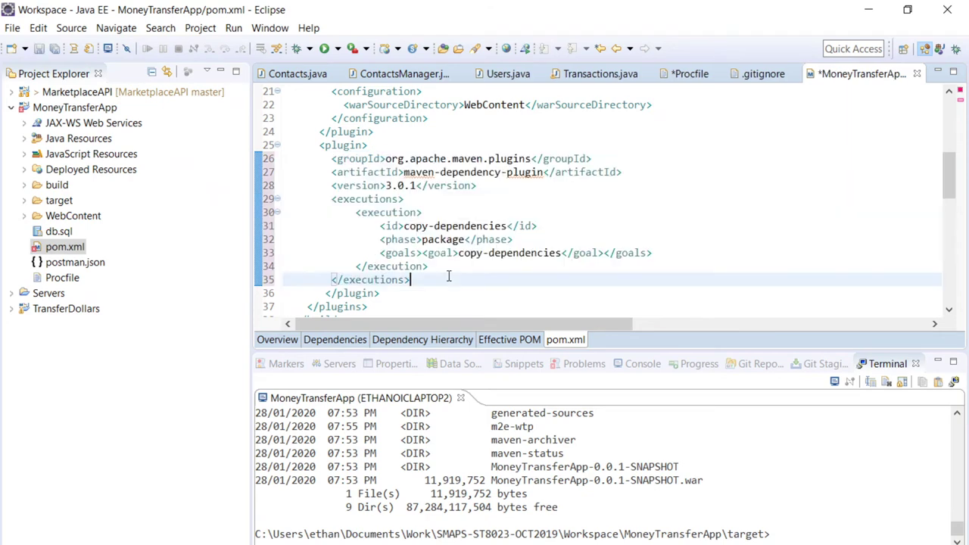
key("Down")
key("ctrl+v")
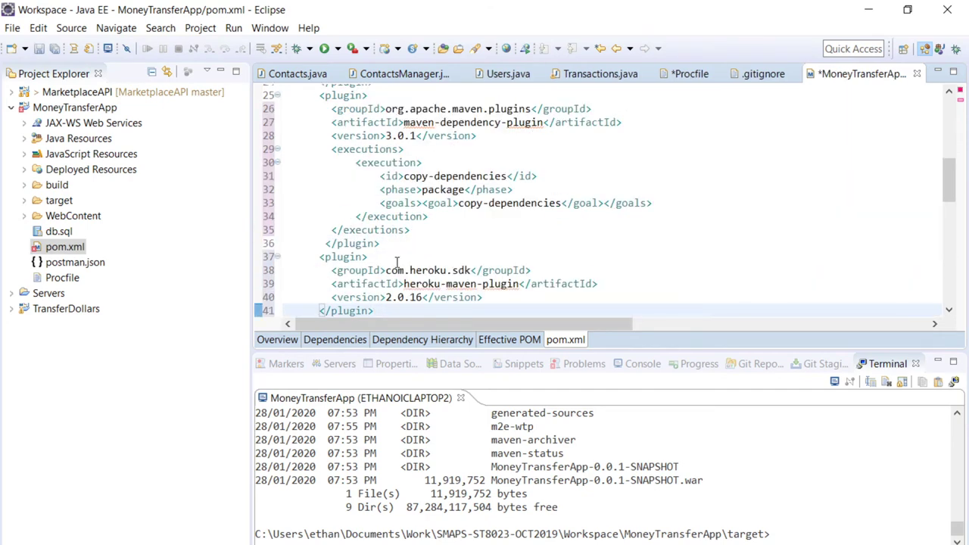
left_click(395, 261)
key("Home")
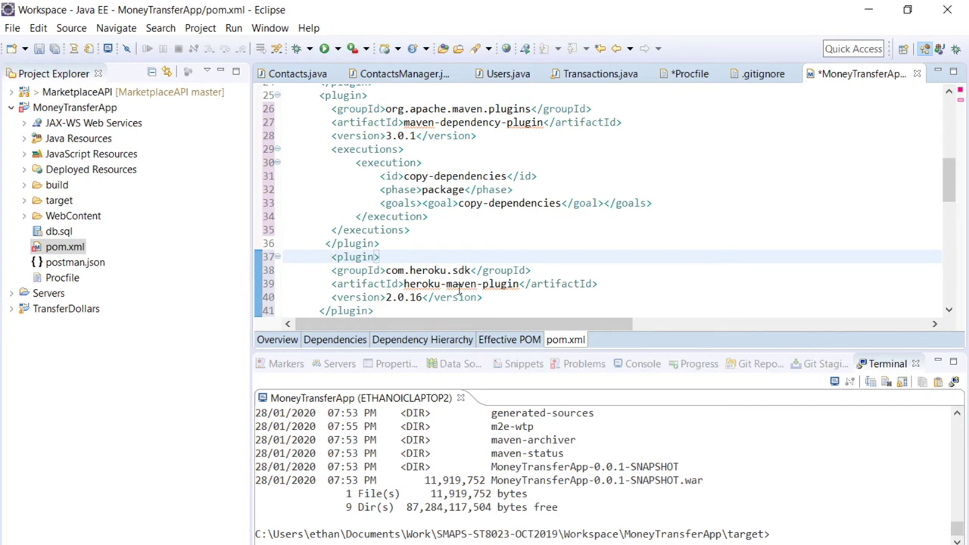
key("Tab")
key("BackSpace")
left_click(321, 311)
key("Tab")
key("BackSpace")
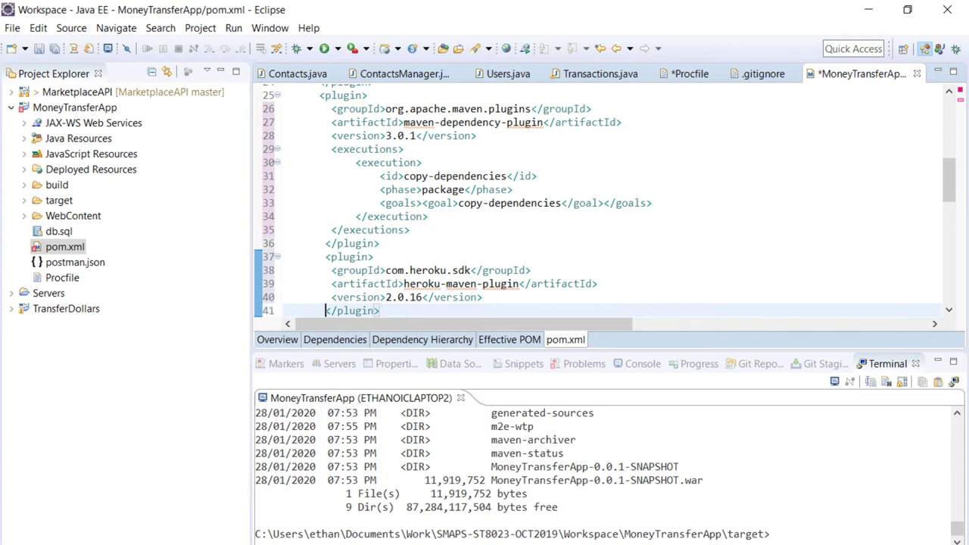
key("ctrl+s")
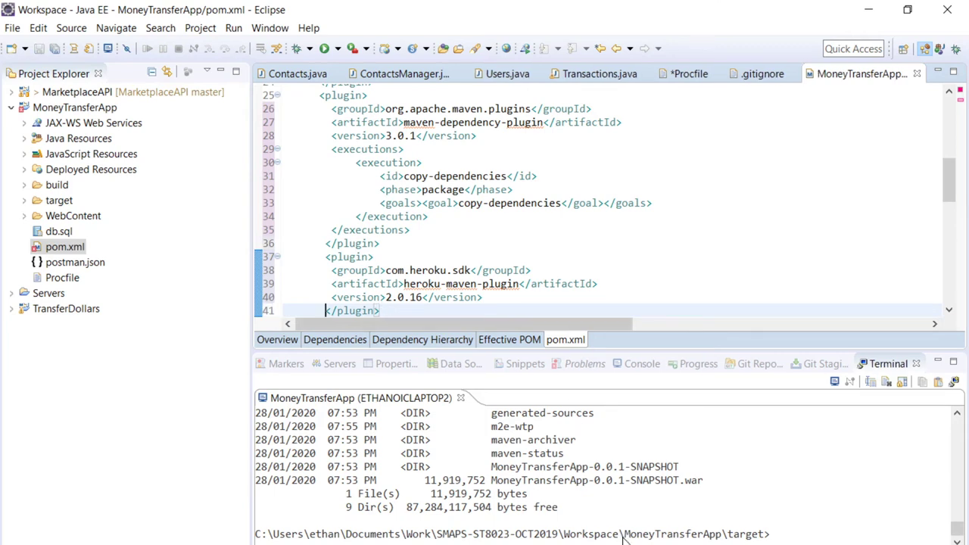
key("alt+Tab")
key("alt+Tab")
Step: Read the Heroku Maven guide's process types and 'Deploying with the plugin' sections
scroll(594, 398, "down", 5)
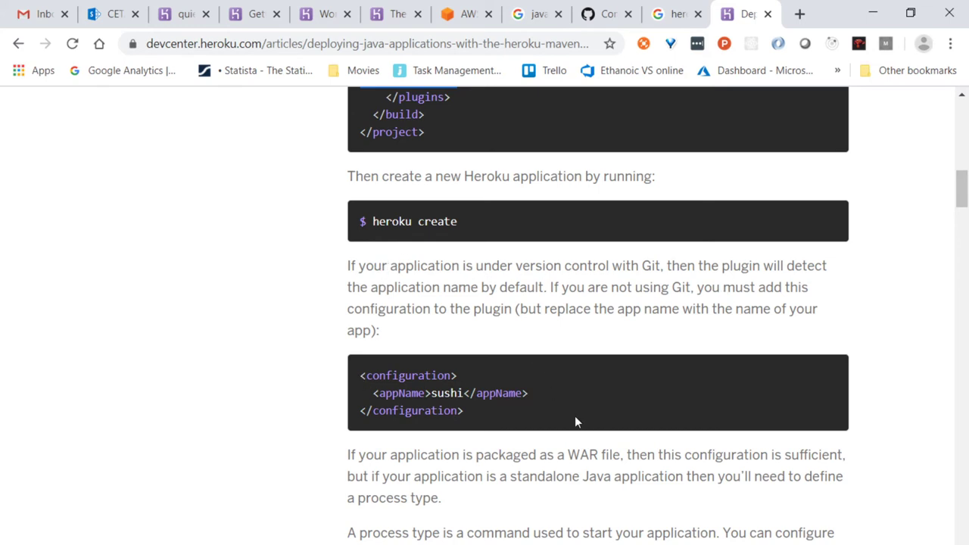
scroll(575, 417, "down", 2)
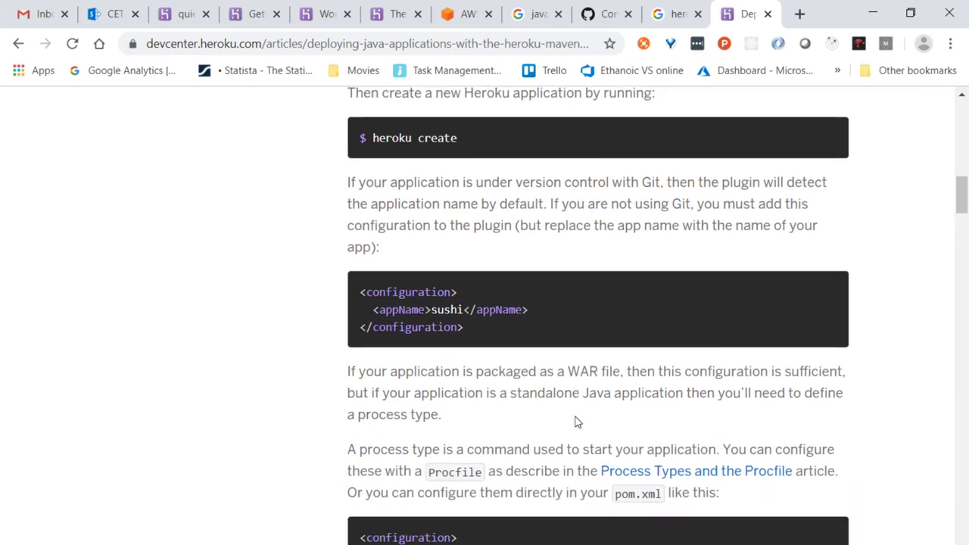
scroll(554, 347, "down", 1)
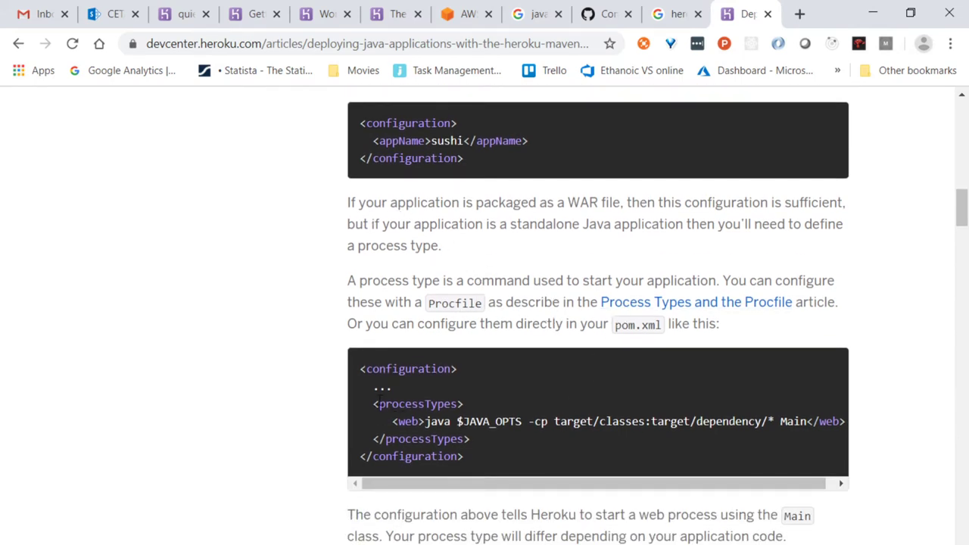
left_click_drag(442, 282, 758, 325)
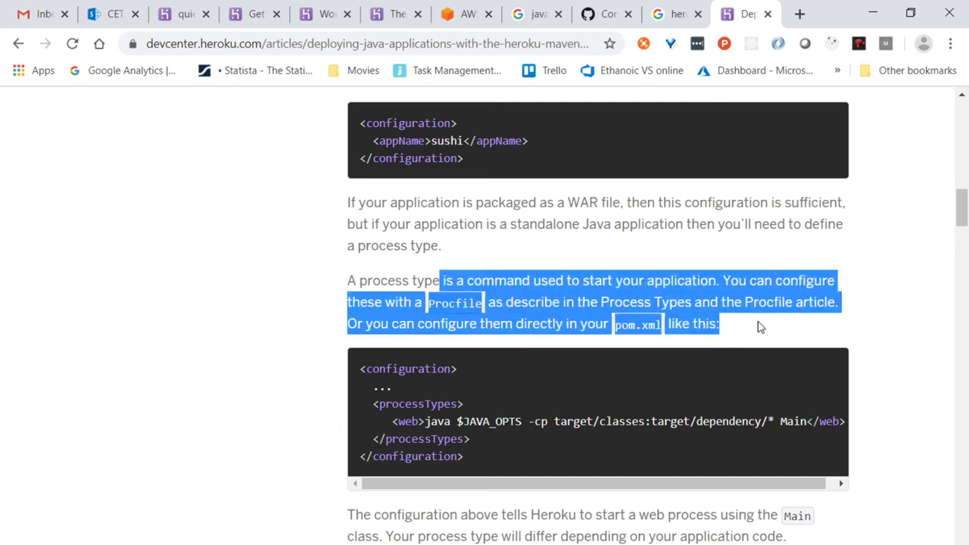
left_click(772, 344)
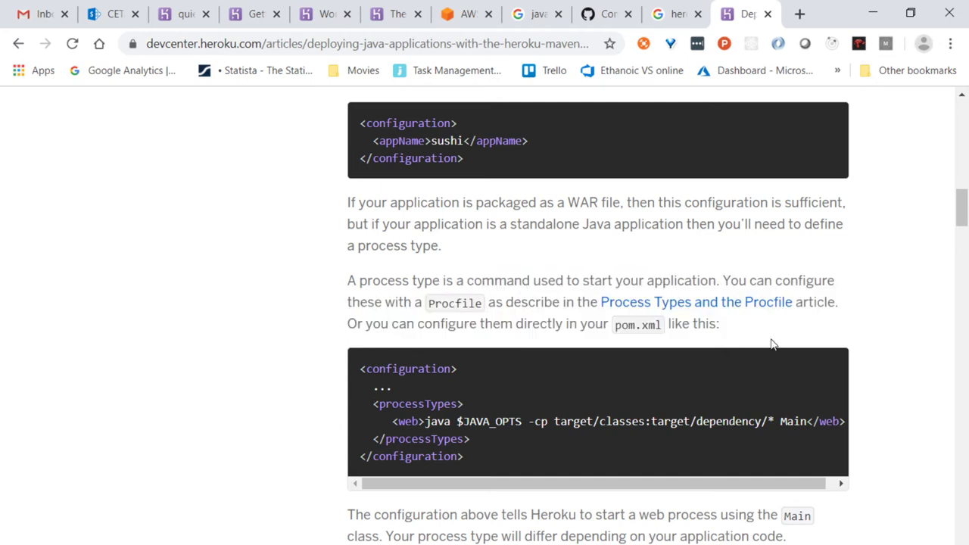
scroll(773, 345, "down", 2)
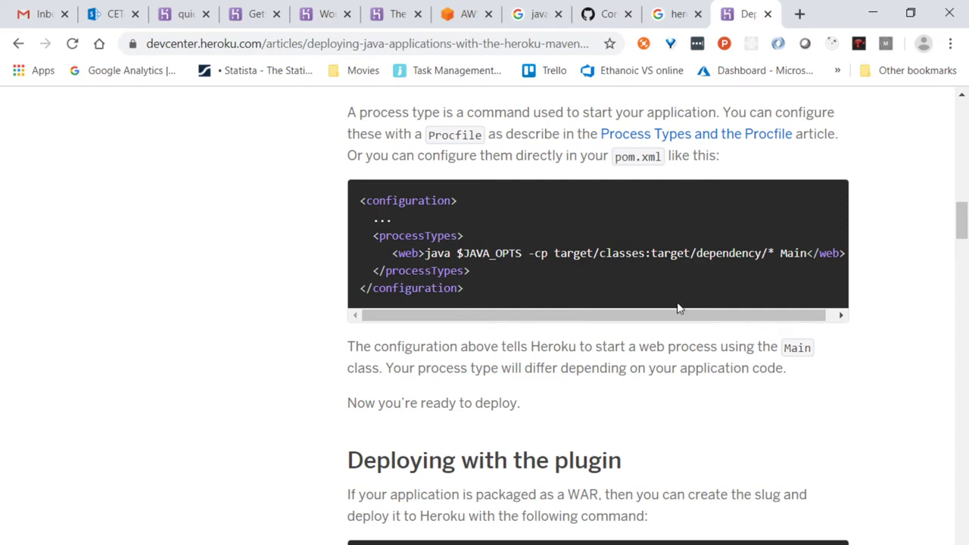
left_click_drag(679, 315, 689, 313)
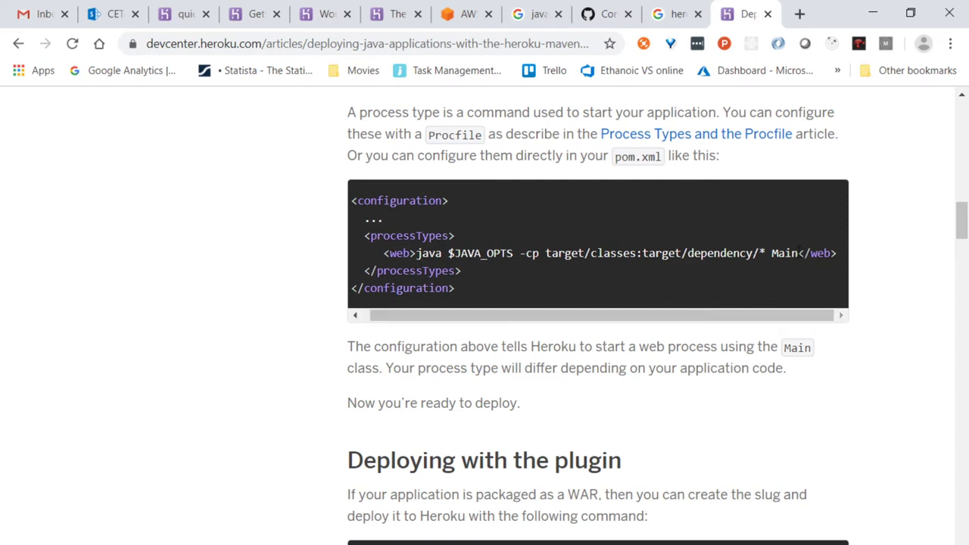
scroll(784, 424, "down", 4)
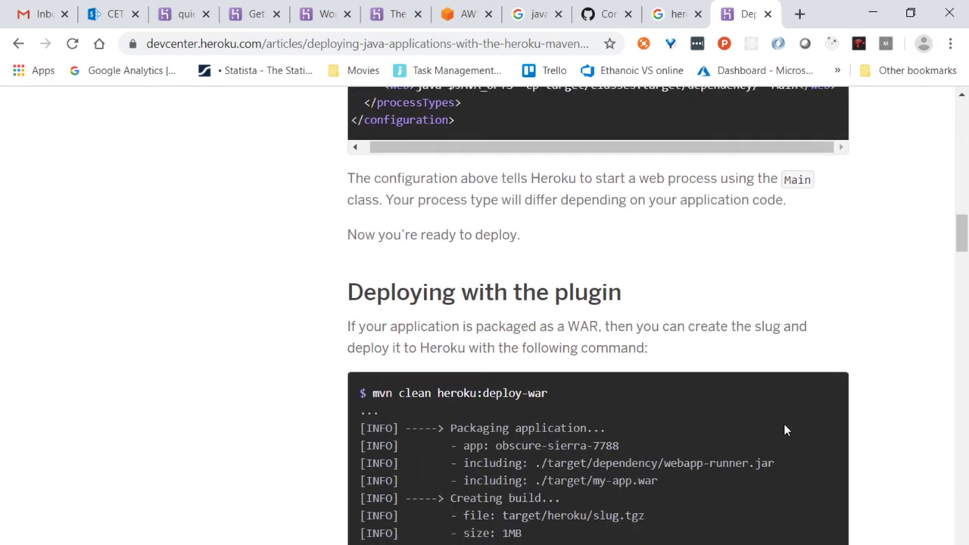
scroll(785, 427, "up", 4)
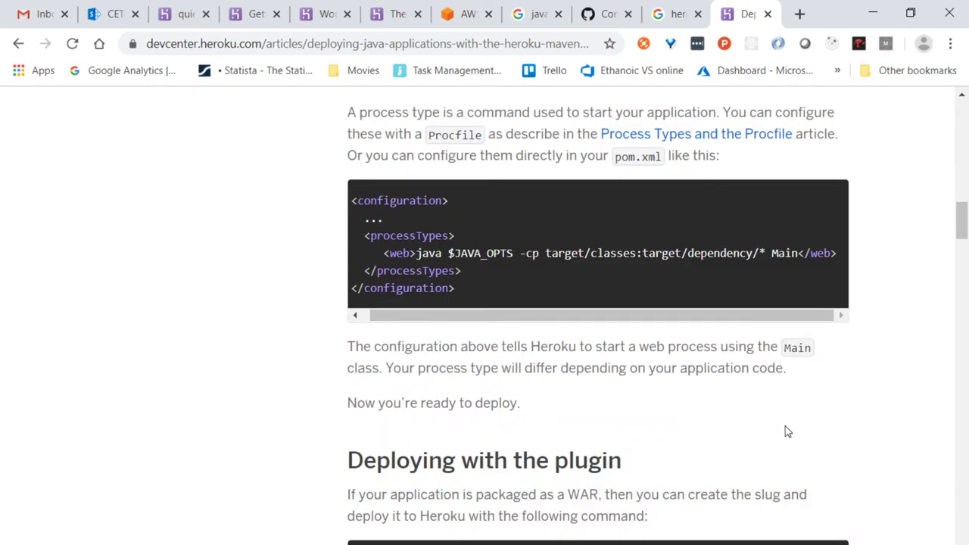
Step: Change the Procfile target to target/MoneyTransferApp-0.0.1-SNAPSHOT.war
left_click(725, 492)
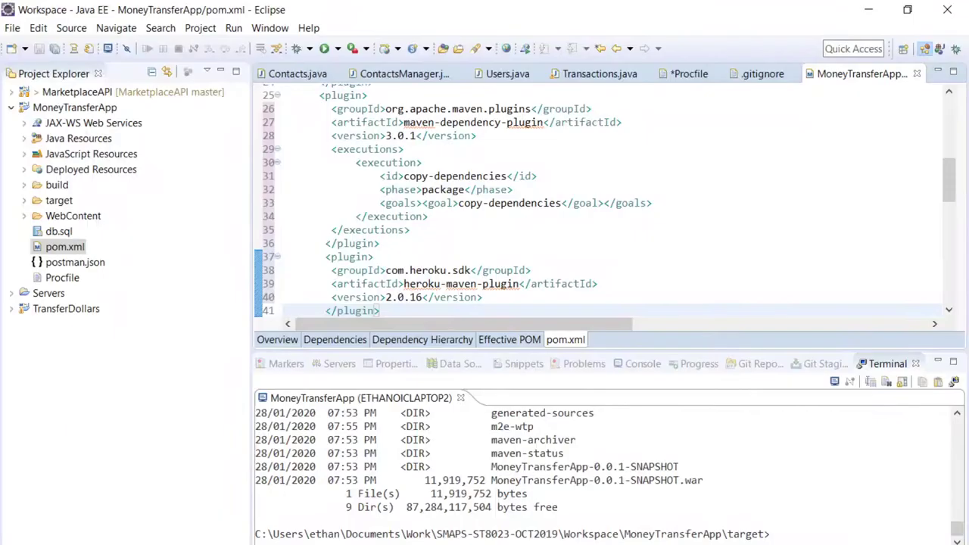
left_click(684, 73)
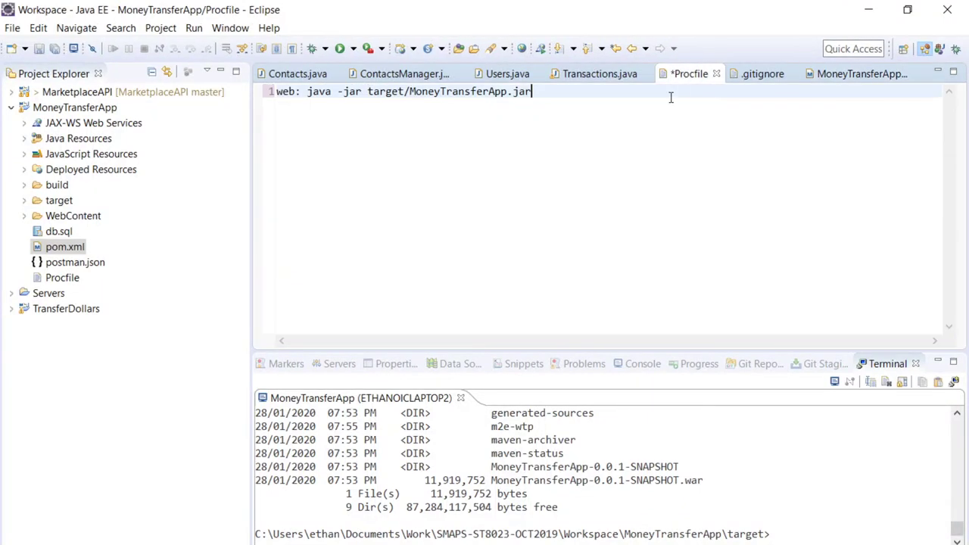
type("-0.0.1-SNAPSHOT")
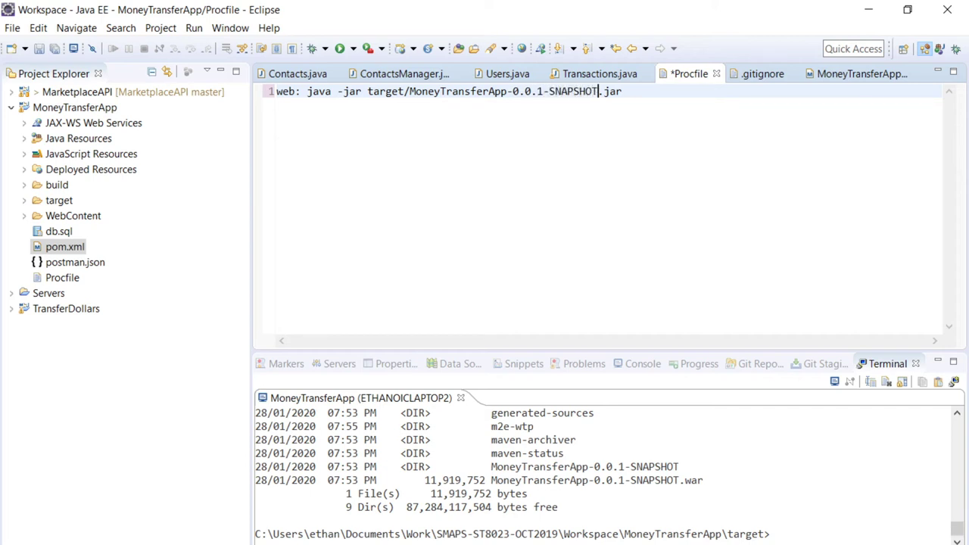
key("BackSpace")
key("BackSpace")
key("BackSpace")
type("war")
key("alt+Tab")
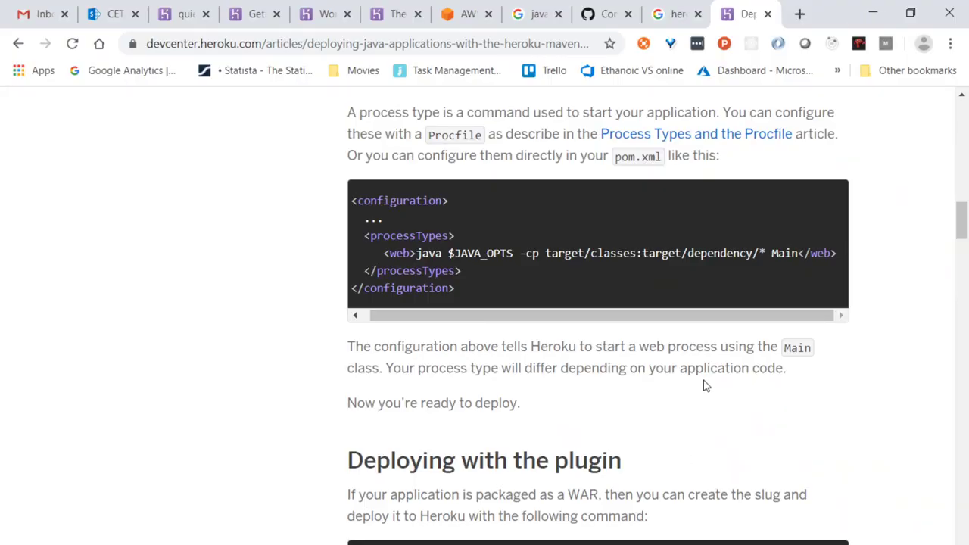
Step: Scroll the Maven plugin guide to the mvn clean heroku:deploy-war command for WAR apps
scroll(704, 390, "down", 2)
scroll(525, 288, "down", 2)
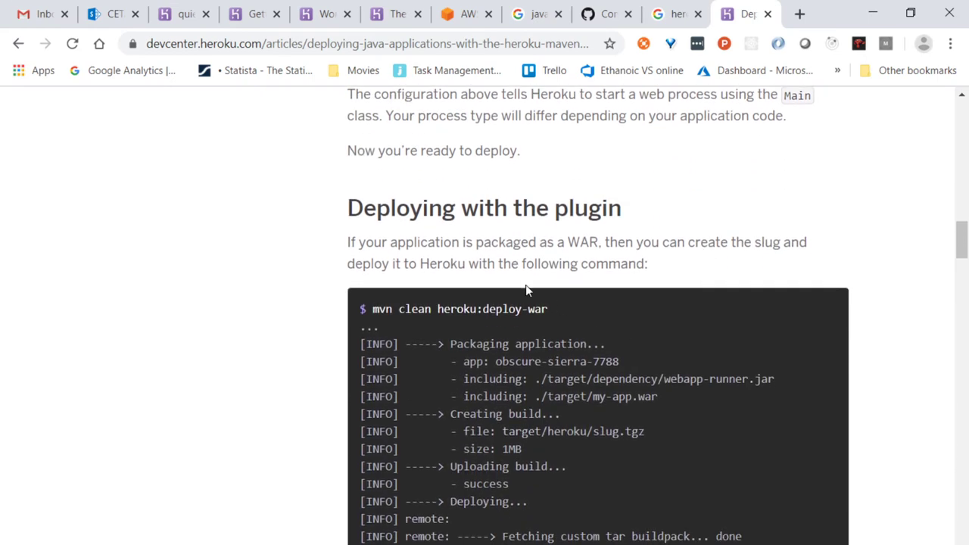
scroll(525, 288, "up", 2)
left_click_drag(651, 326, 749, 359)
scroll(746, 359, "up", 2)
scroll(742, 359, "up", 8)
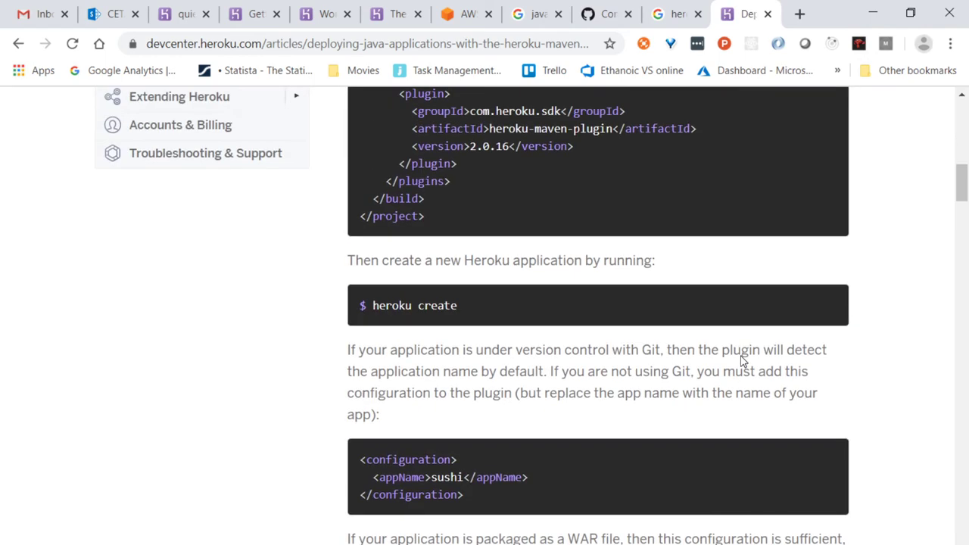
scroll(530, 288, "up", 3)
scroll(541, 306, "down", 8)
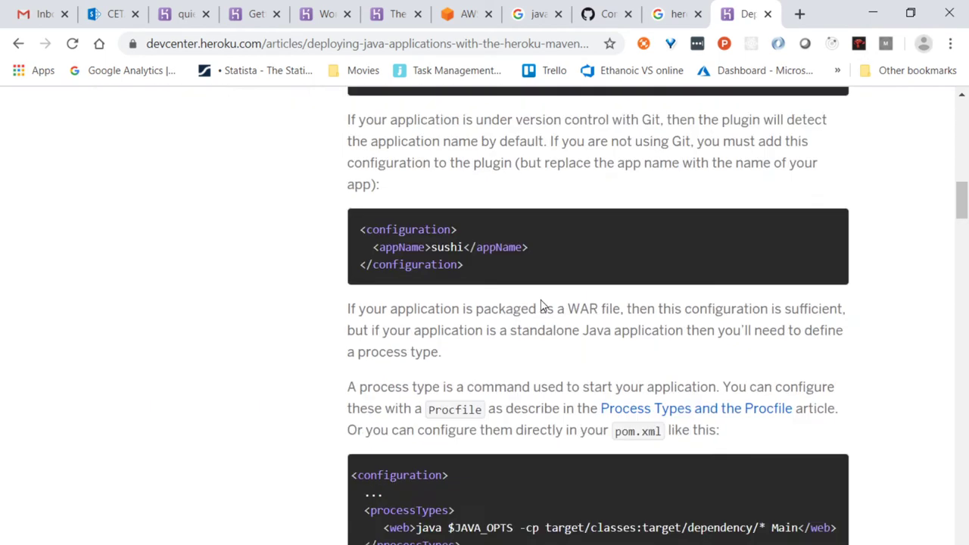
scroll(510, 318, "down", 4)
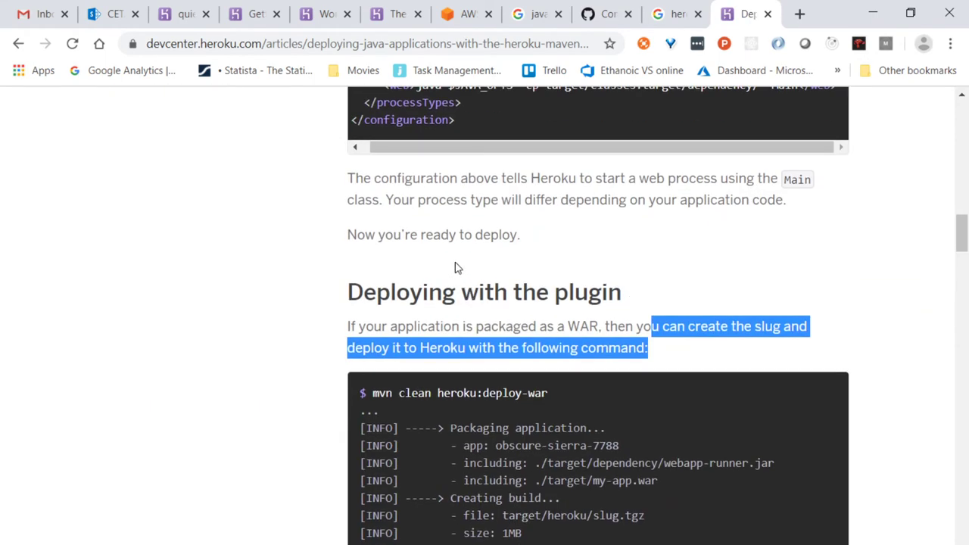
double_click(441, 237)
scroll(641, 305, "up", 2)
left_click_drag(643, 345, 795, 396)
left_click(781, 414)
scroll(782, 414, "down", 2)
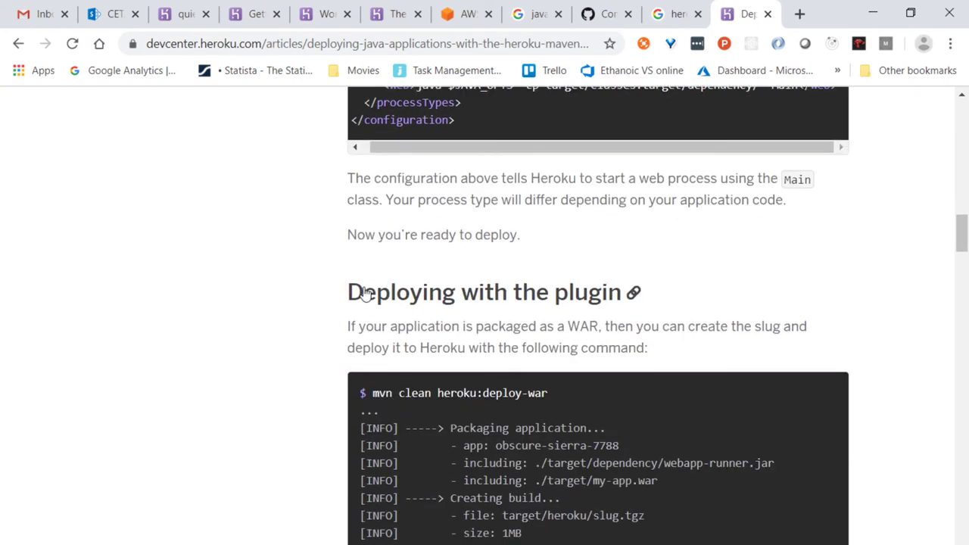
scroll(643, 351, "down", 2)
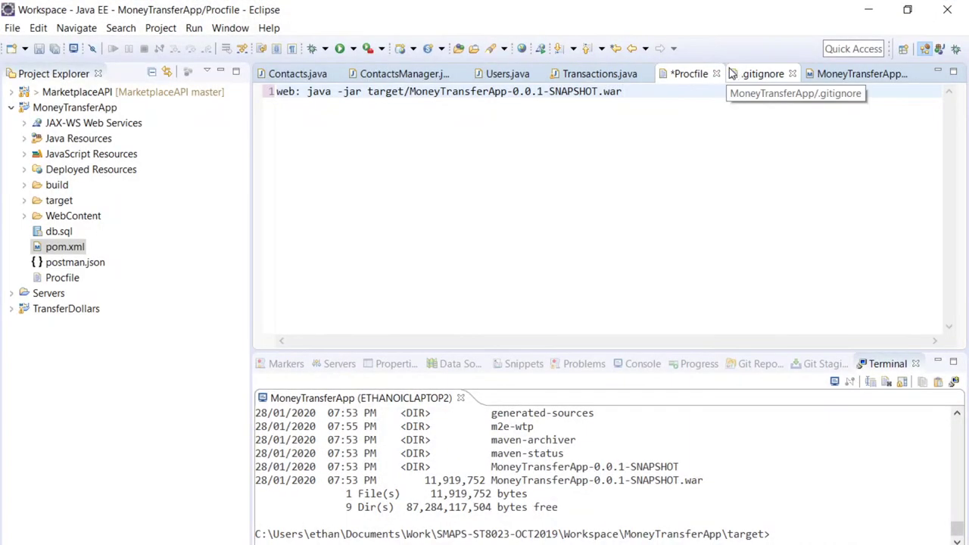
Step: Close the Procfile without saving and delete it from MoneyTransferApp
left_click(716, 73)
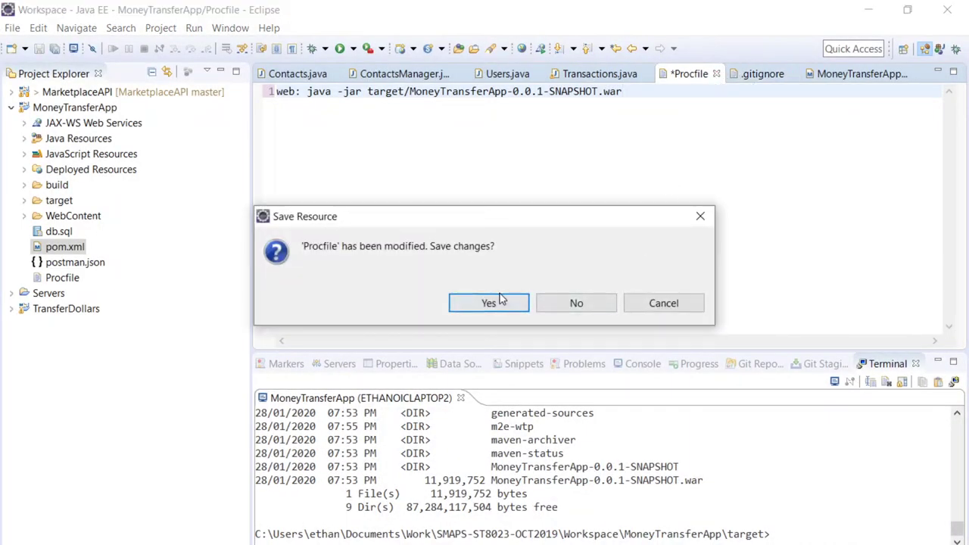
left_click(577, 303)
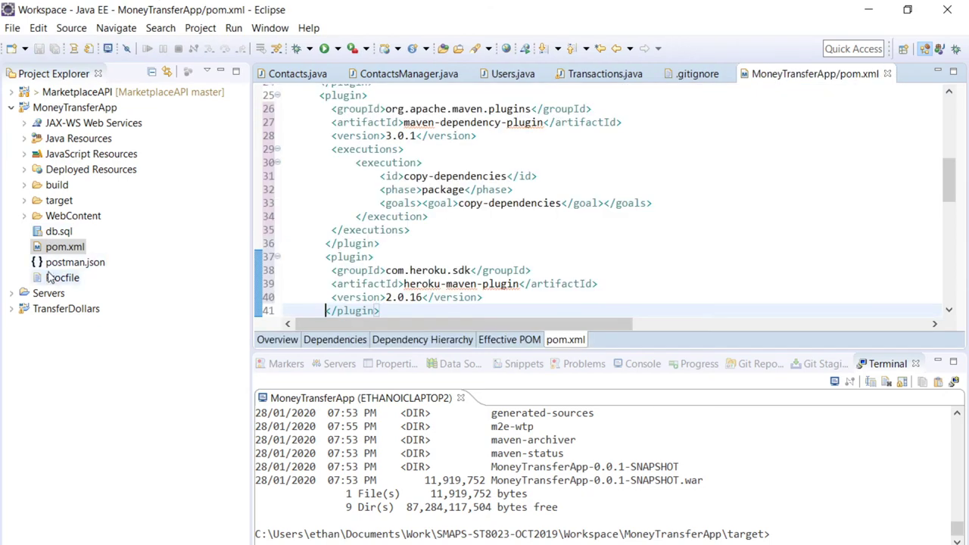
left_click(62, 277)
right_click(62, 278)
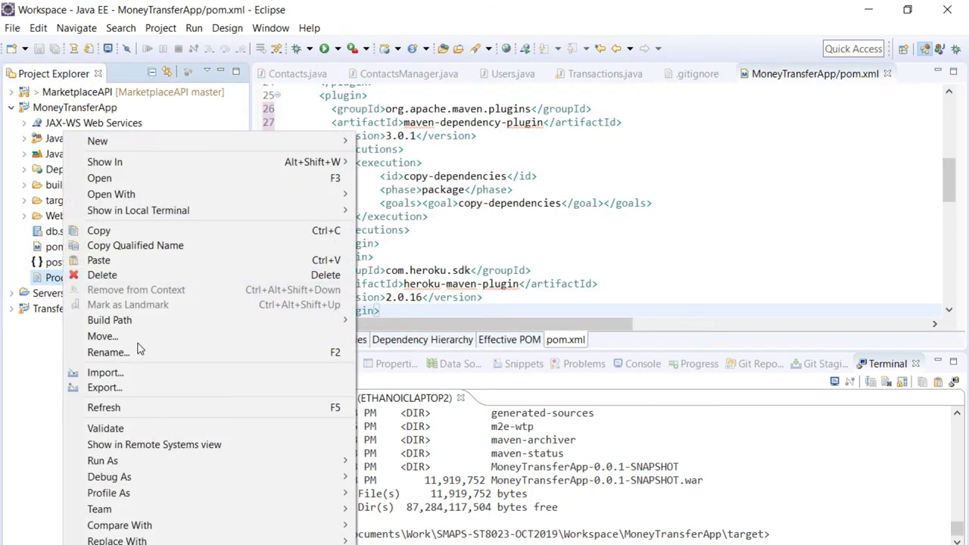
left_click(98, 274)
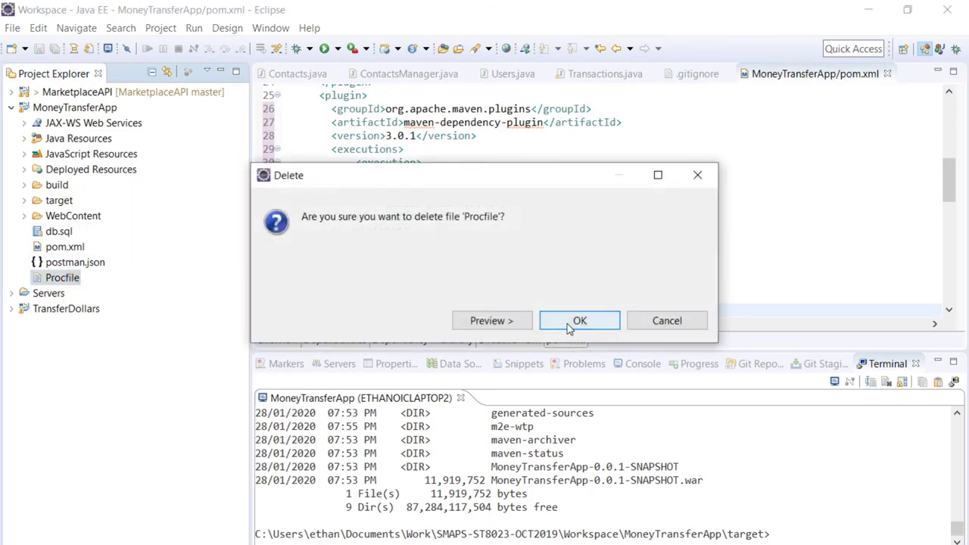
left_click(573, 322)
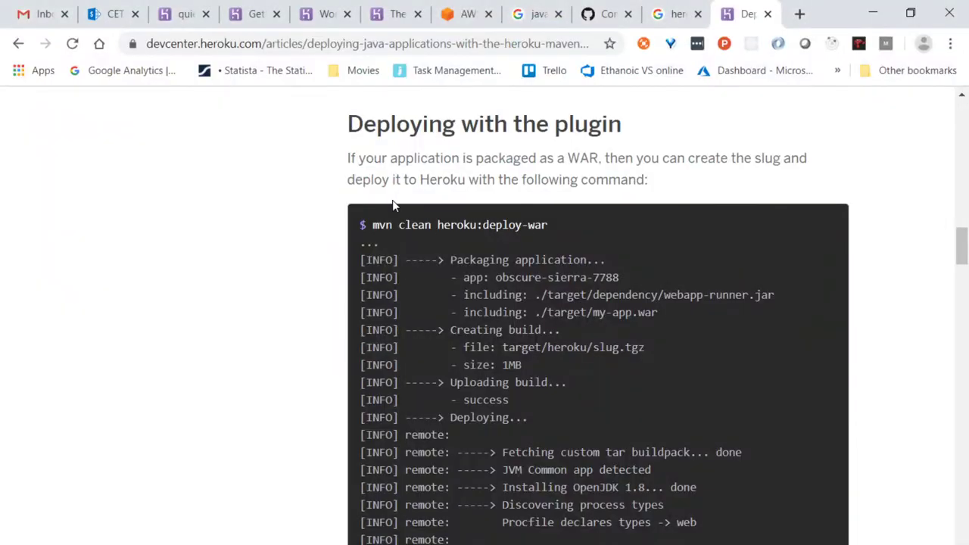
Step: Copy the mvn clean heroku:deploy-war command and run it in the Eclipse terminal
left_click_drag(563, 237, 374, 230)
key("super+c")
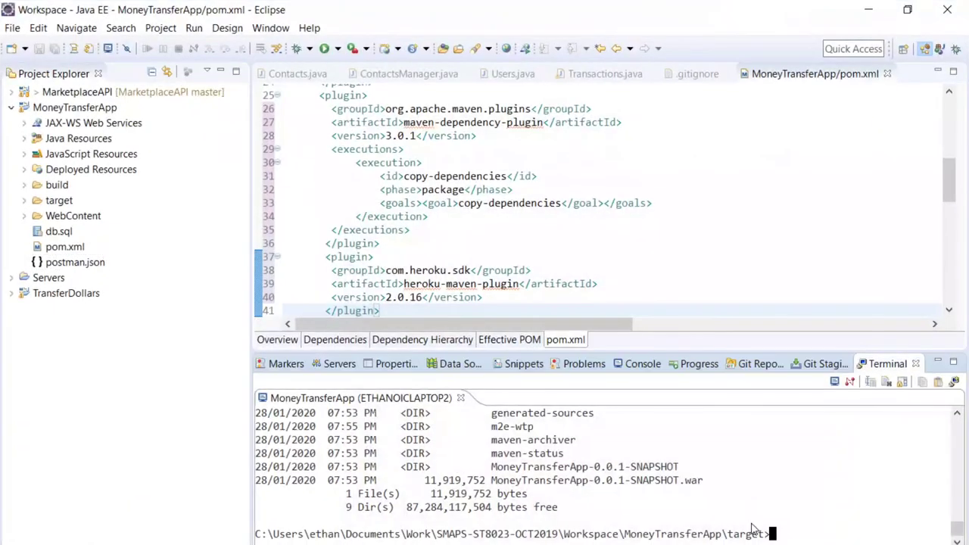
right_click(755, 532)
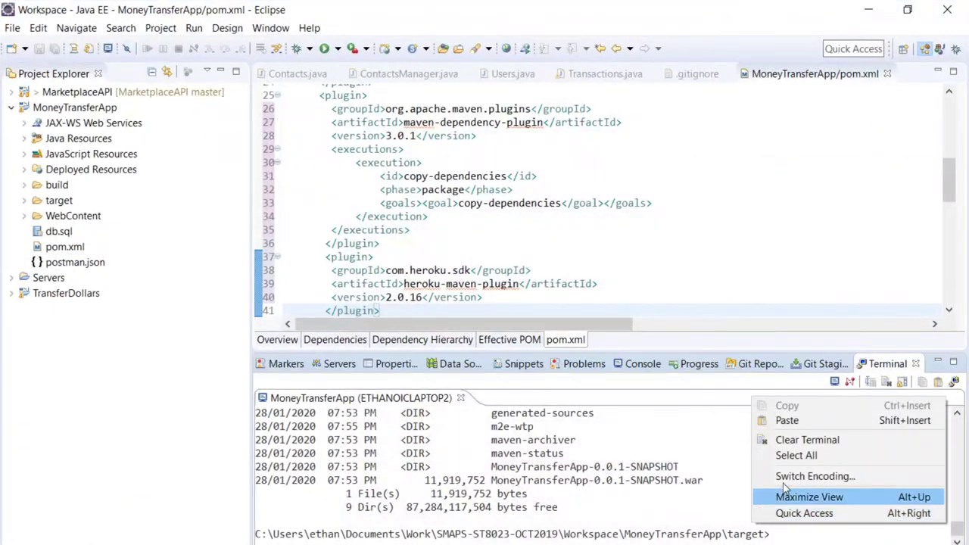
left_click(791, 421)
key("Return")
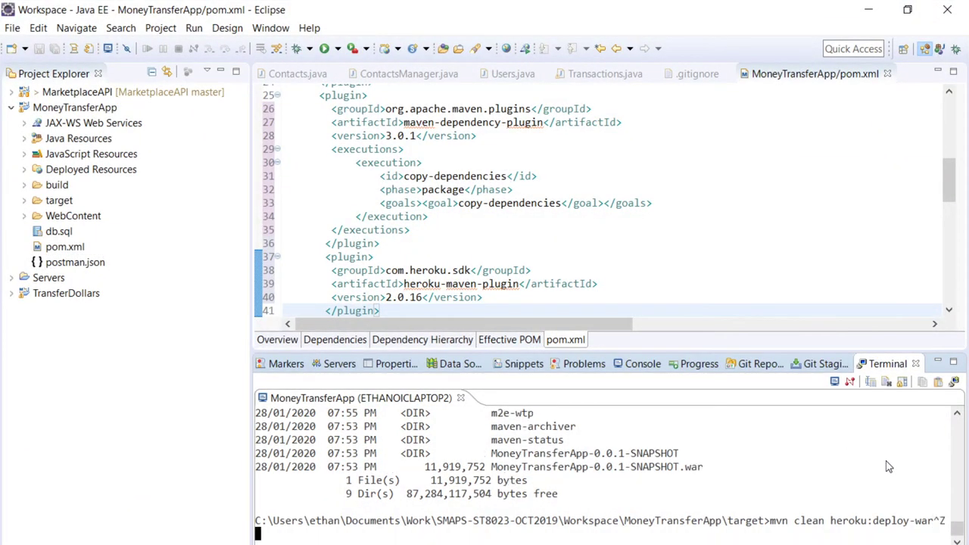
Step: Move up to the project folder with cd .. and rerun the deploy command there
key("BackSpace")
key("BackSpace")
key("BackSpace")
key("BackSpace")
key("BackSpace")
key("BackSpace")
key("BackSpace")
key("BackSpace")
key("BackSpace")
key("BackSpace")
key("BackSpace")
key("BackSpace")
key("BackSpace")
key("BackSpace")
key("BackSpace")
key("BackSpace")
key("BackSpace")
key("BackSpace")
key("BackSpace")
key("BackSpace")
key("BackSpace")
type("cd ")
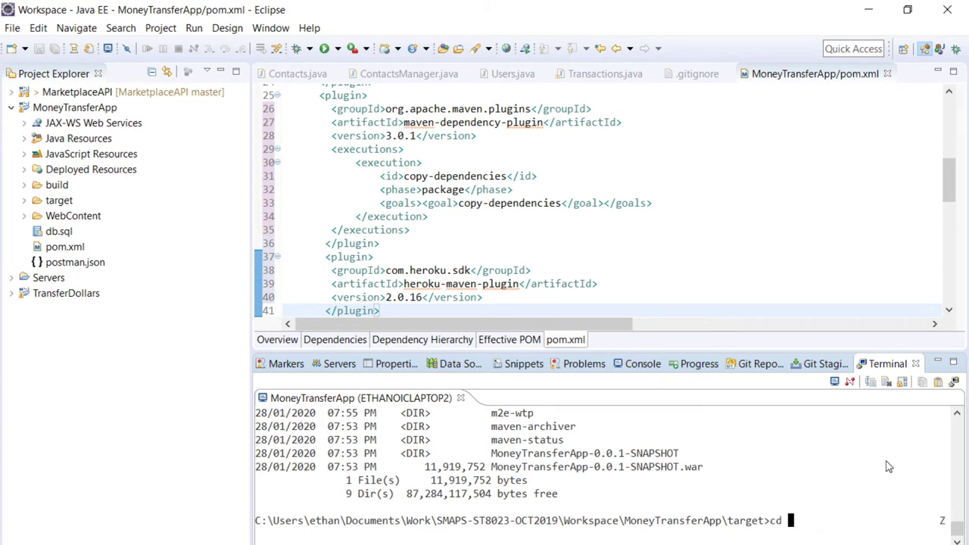
type("..")
key("Return")
right_click(870, 498)
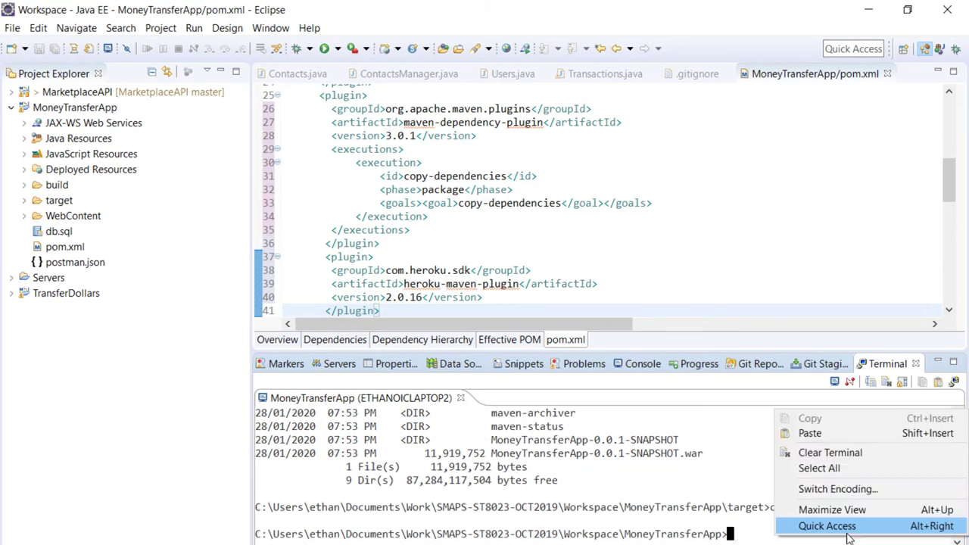
left_click(873, 433)
key("Return")
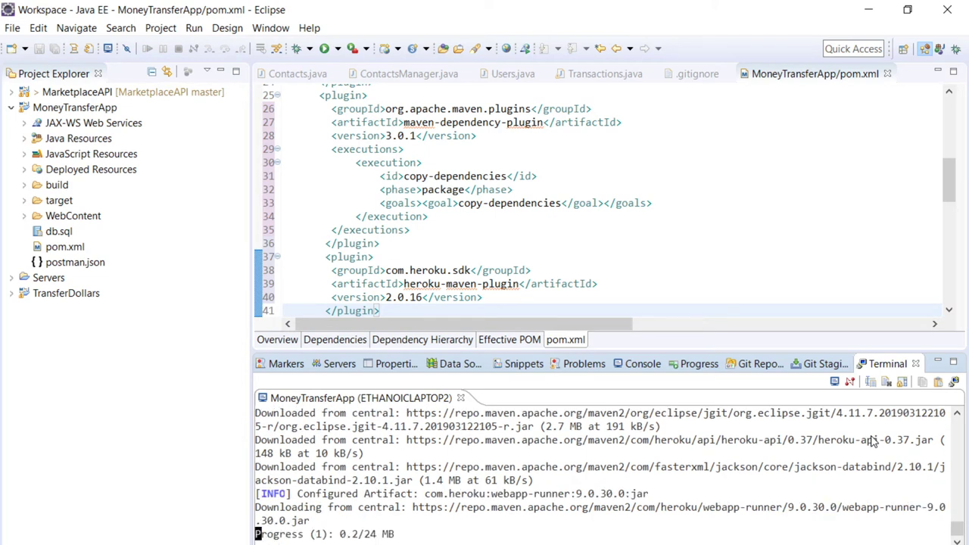
Step: Scroll further through the Heroku deploy documentation
key("alt+Tab")
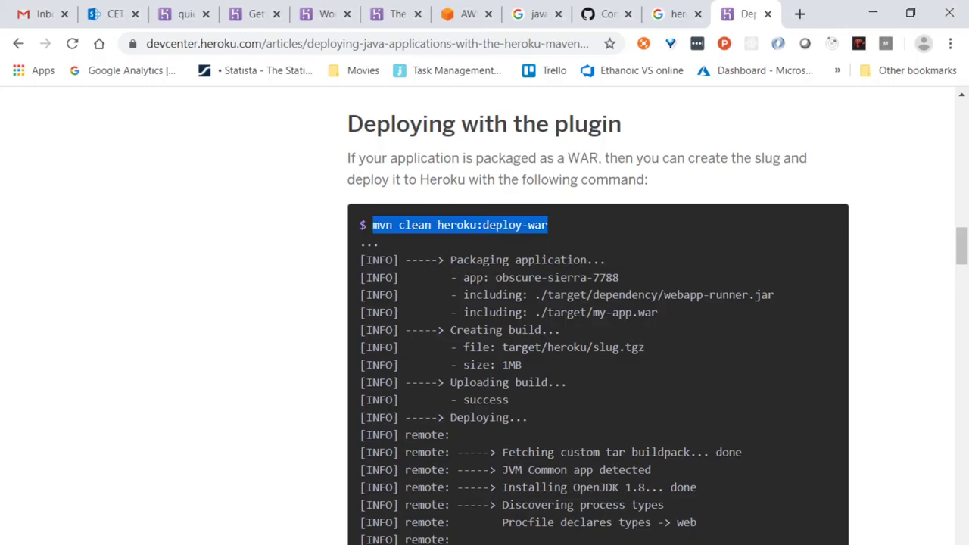
scroll(581, 410, "down", 5)
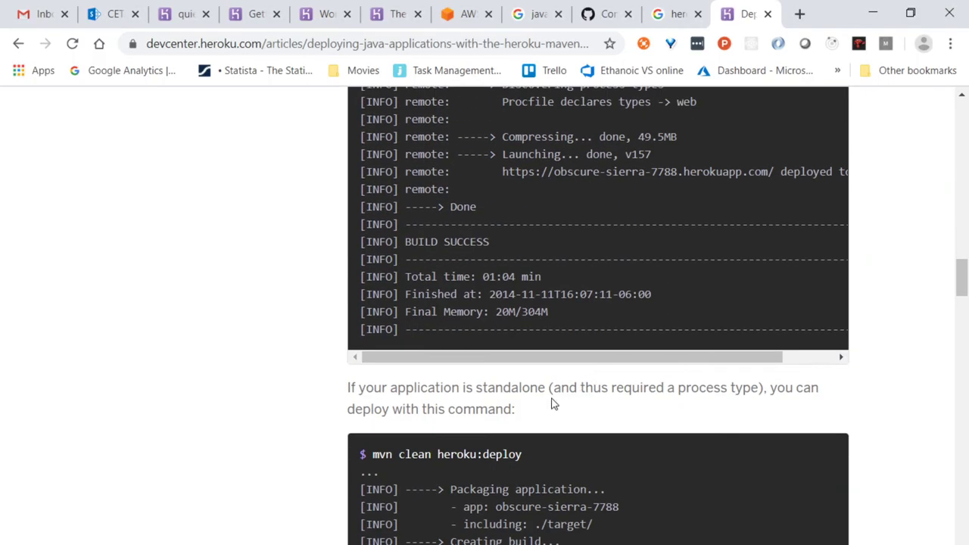
scroll(552, 419, "down", 1)
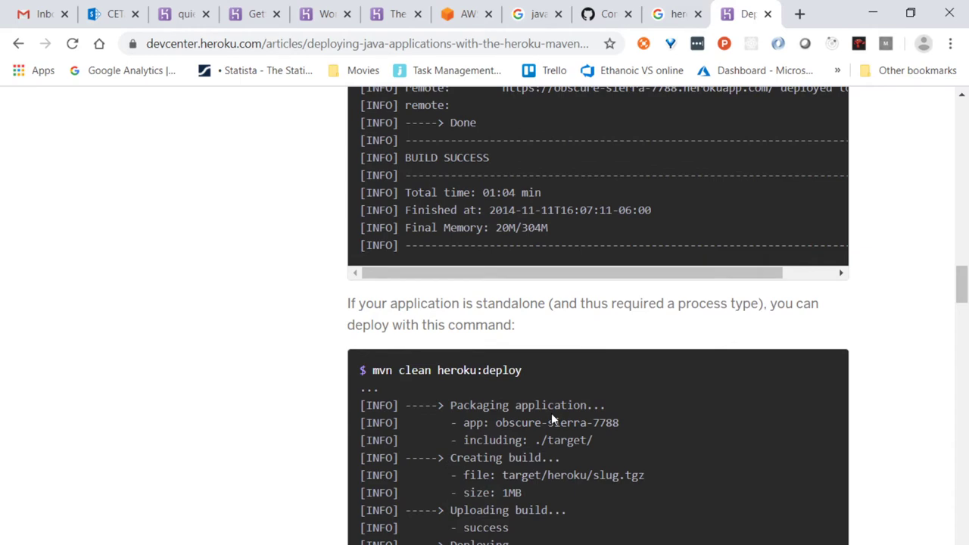
scroll(551, 419, "down", 2)
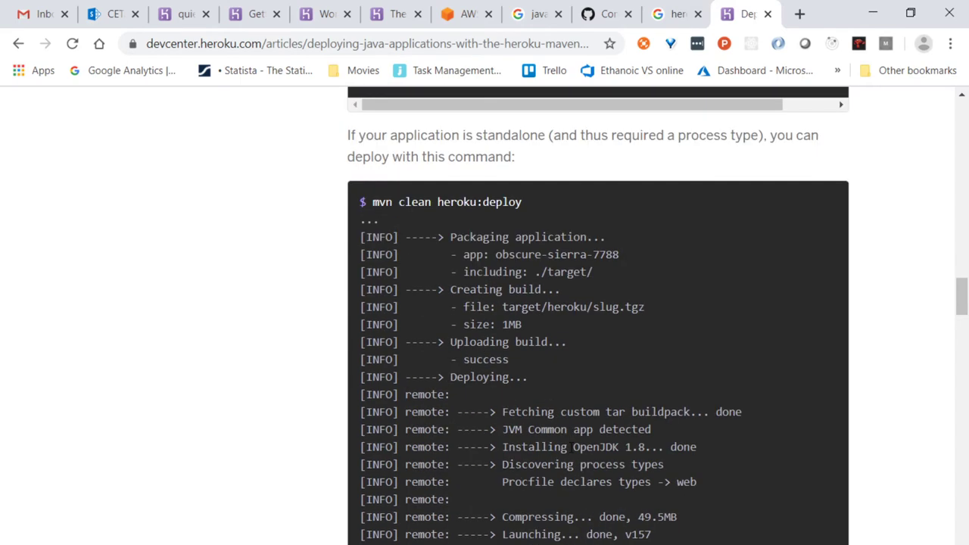
scroll(570, 447, "down", 7)
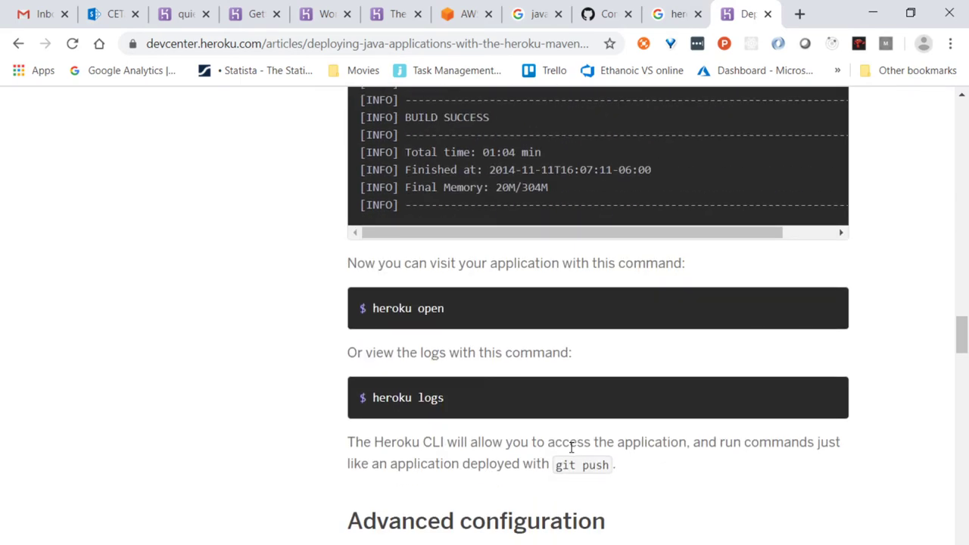
Step: Search for 'stackoverflow heroku procfile java web services' and open a Stack Overflow result
left_click(678, 11)
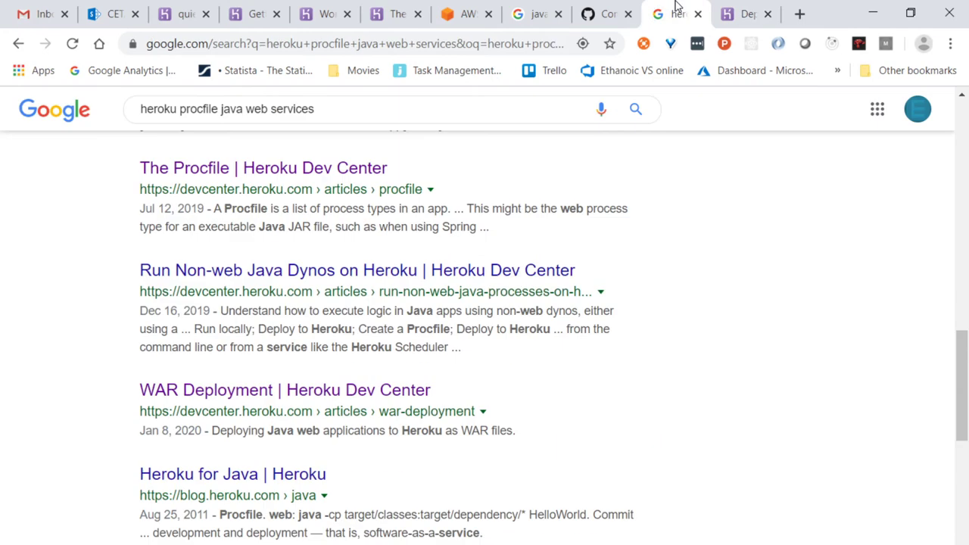
left_click(349, 116)
key("Home")
type("stackoverflow")
key("Return")
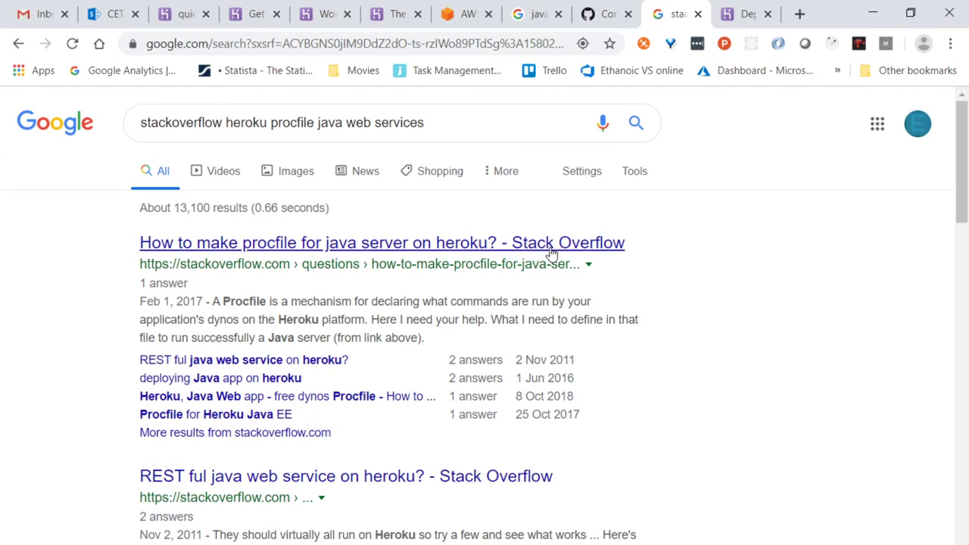
middle_click(545, 478)
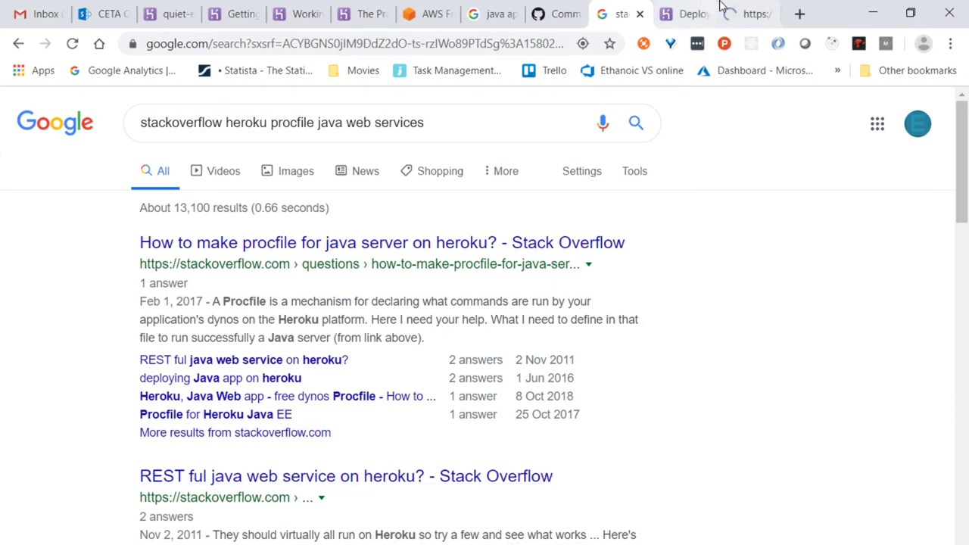
left_click(724, 9)
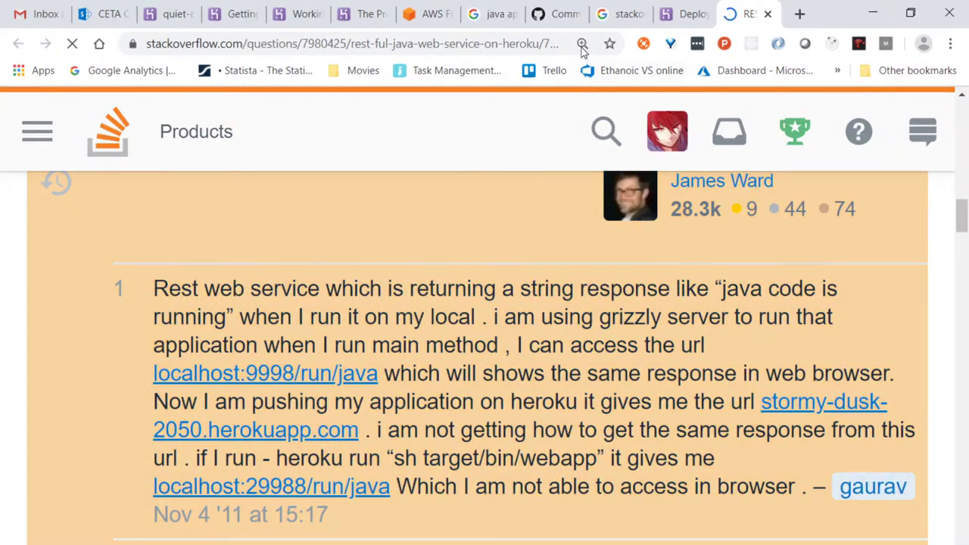
Step: Reset the Stack Overflow page zoom to 100% and read the question
left_click(582, 43)
left_click(509, 73)
left_click(582, 75)
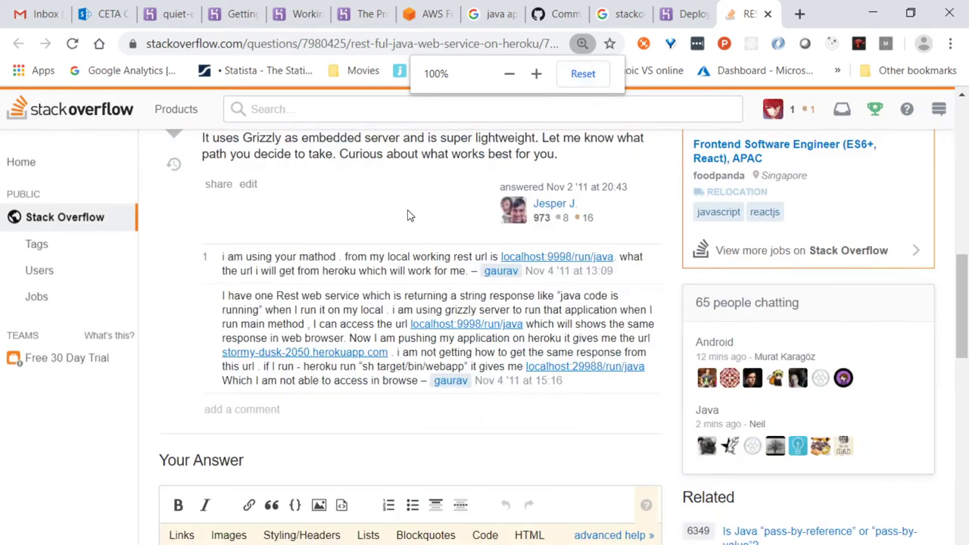
scroll(412, 220, "up", 2)
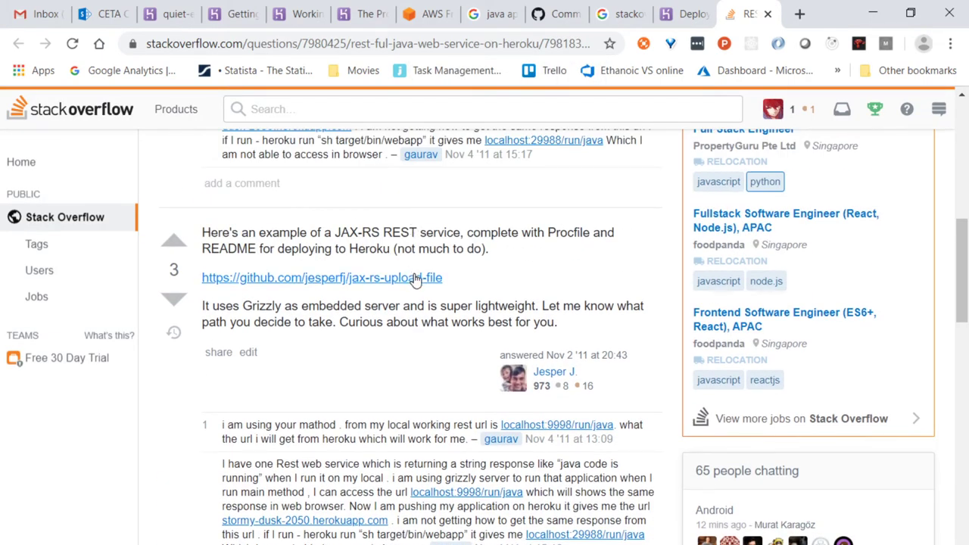
scroll(415, 281, "down", 3)
scroll(418, 280, "up", 6)
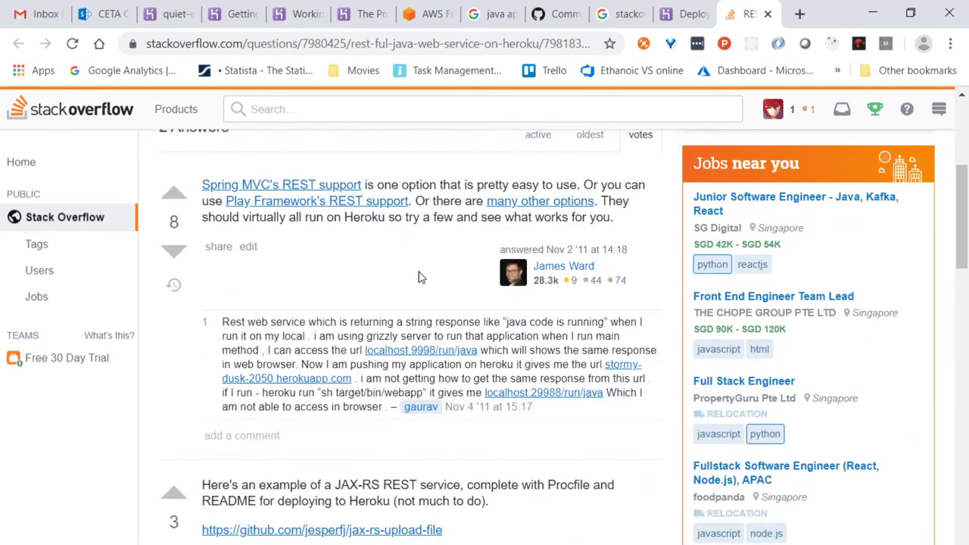
scroll(420, 277, "down", 2)
Step: View the Procfile in the linked jax-rs-upload-file GitHub repository, then return to Stack Overflow
left_click(430, 362)
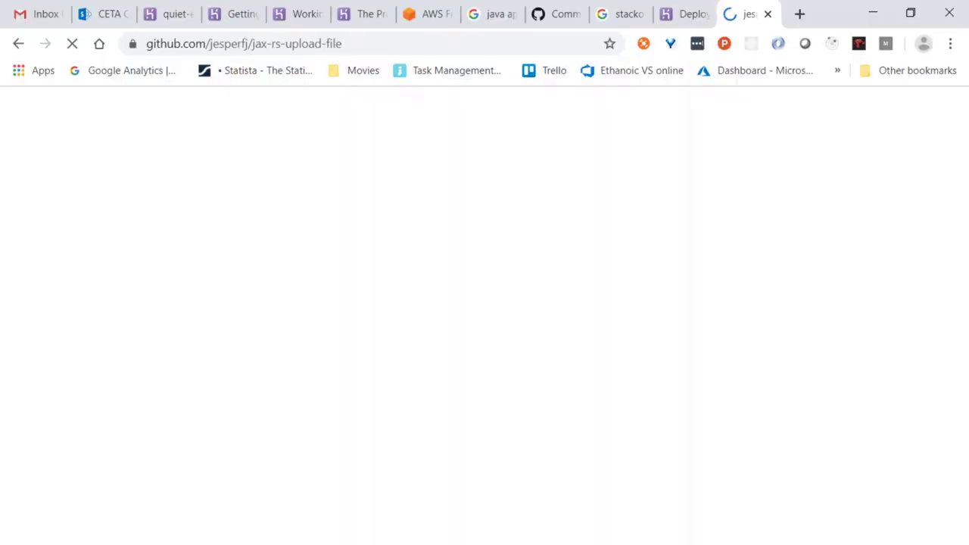
scroll(598, 431, "down", 3)
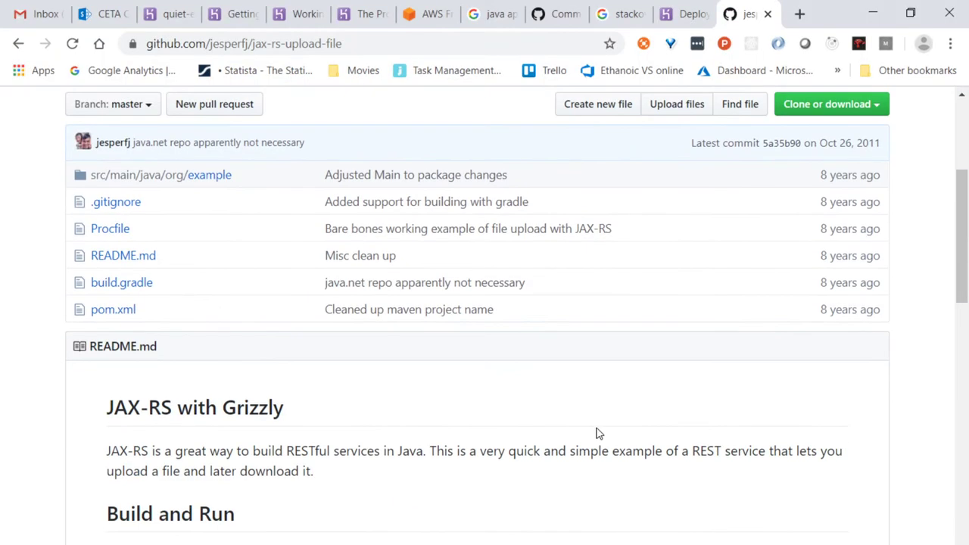
left_click(103, 229)
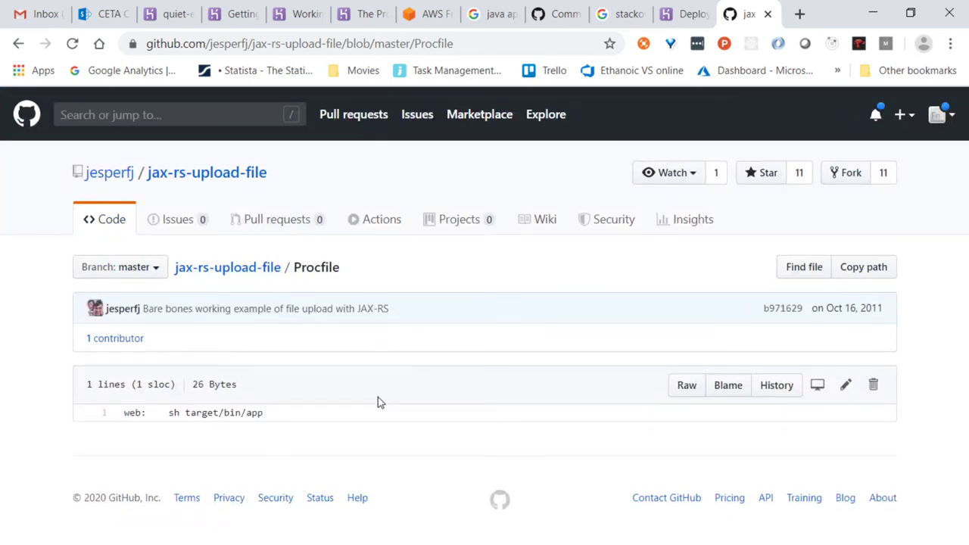
left_click(19, 44)
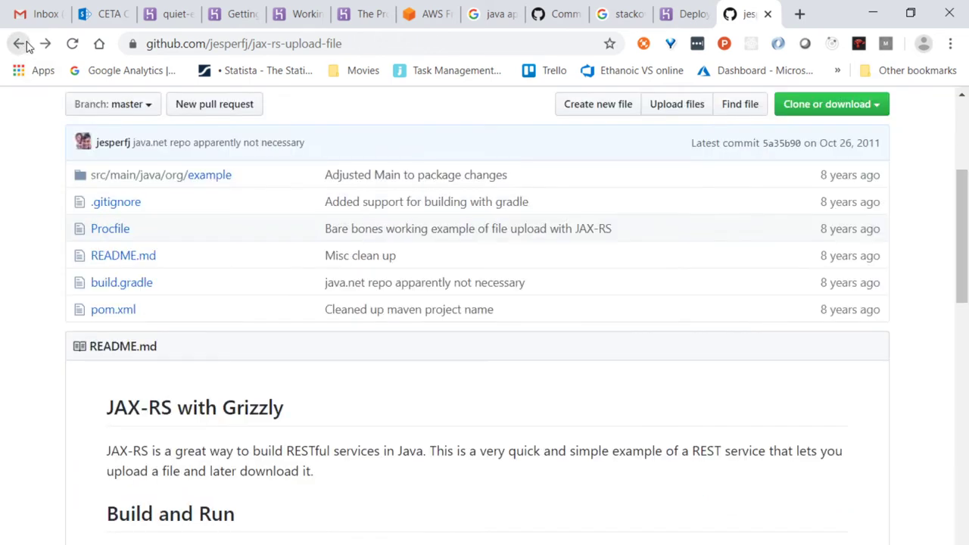
left_click(495, 52)
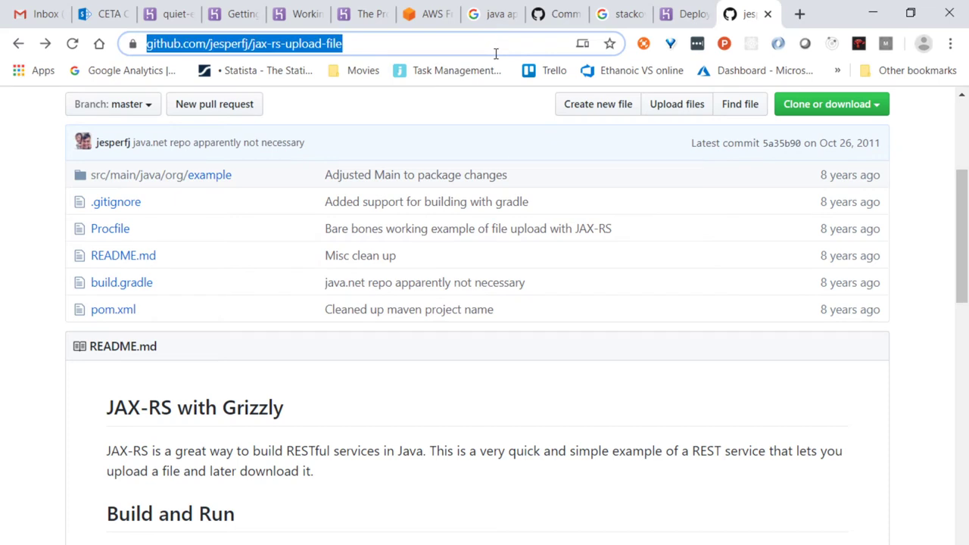
left_click(21, 44)
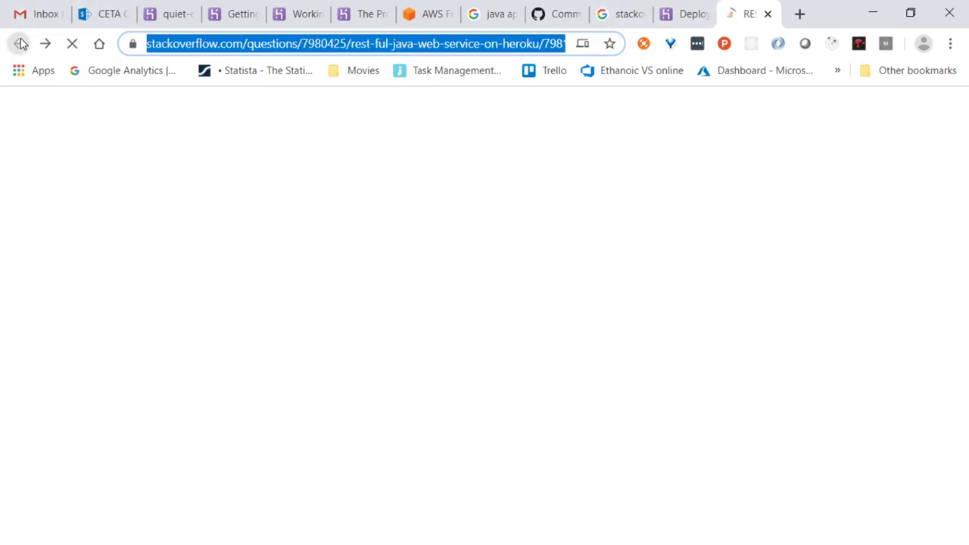
Step: Scroll the Google results down to the heroku-jaxrs GitHub sample
left_click(587, 13)
left_click(670, 13)
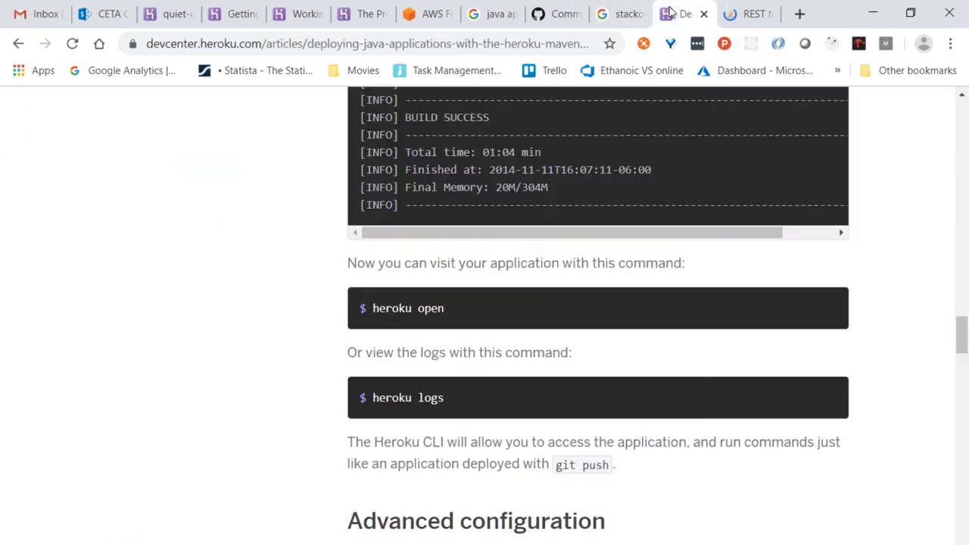
scroll(563, 270, "up", 3)
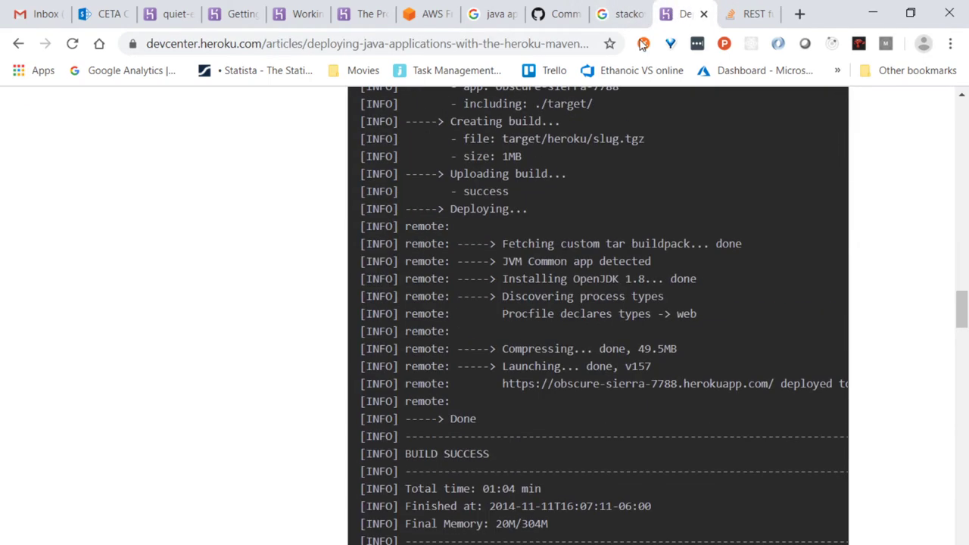
left_click(620, 13)
scroll(530, 415, "down", 4)
scroll(530, 415, "down", 1)
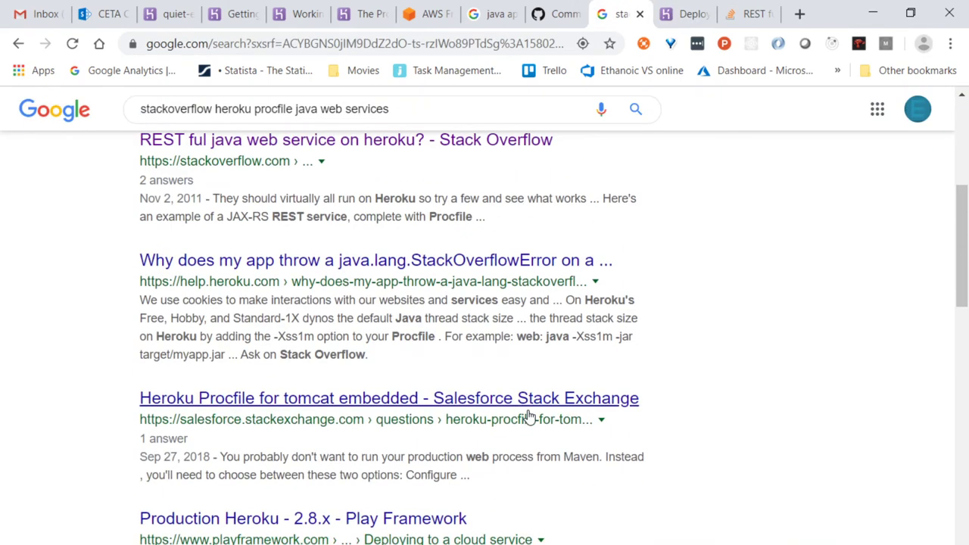
scroll(565, 405, "down", 3)
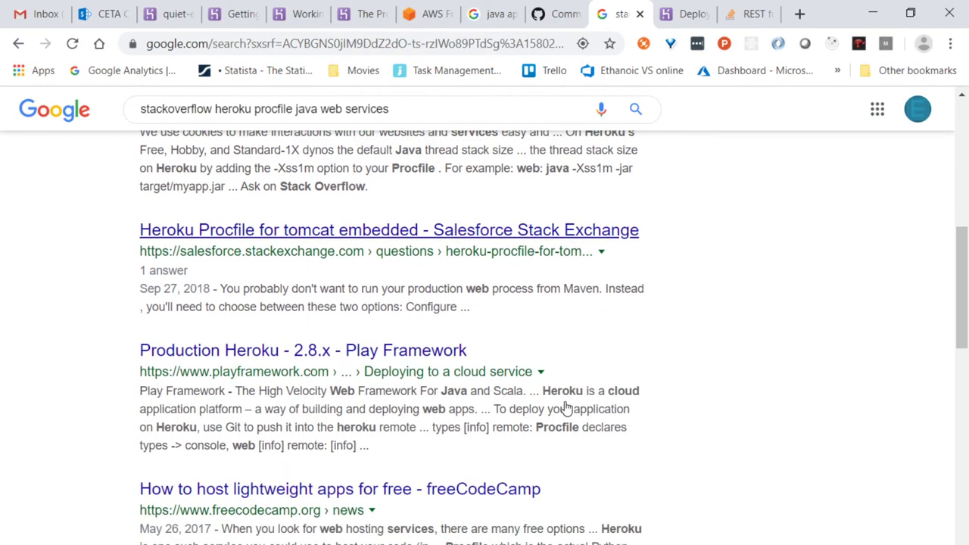
scroll(565, 403, "down", 5)
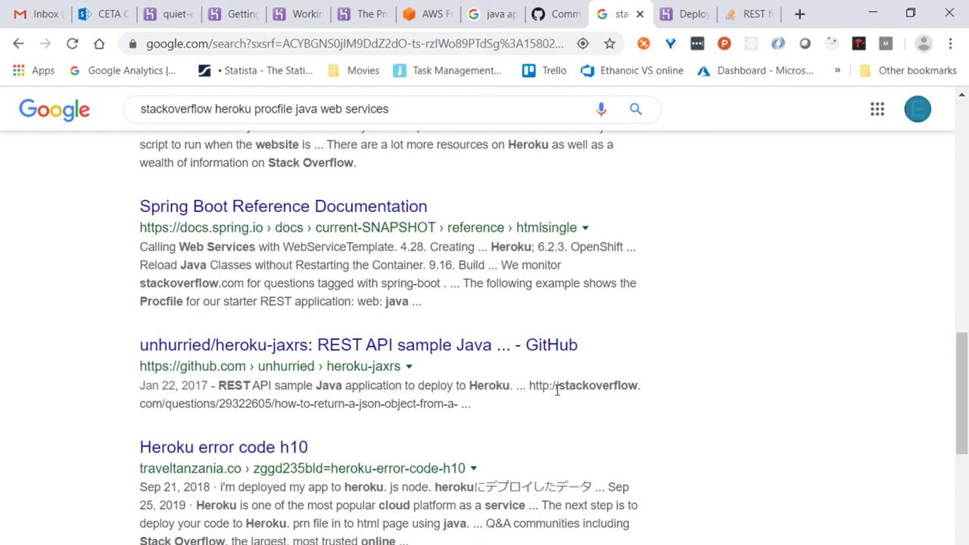
Step: Open the heroku-jaxrs GitHub sample and read its Procfile and pom.xml
left_click(532, 355)
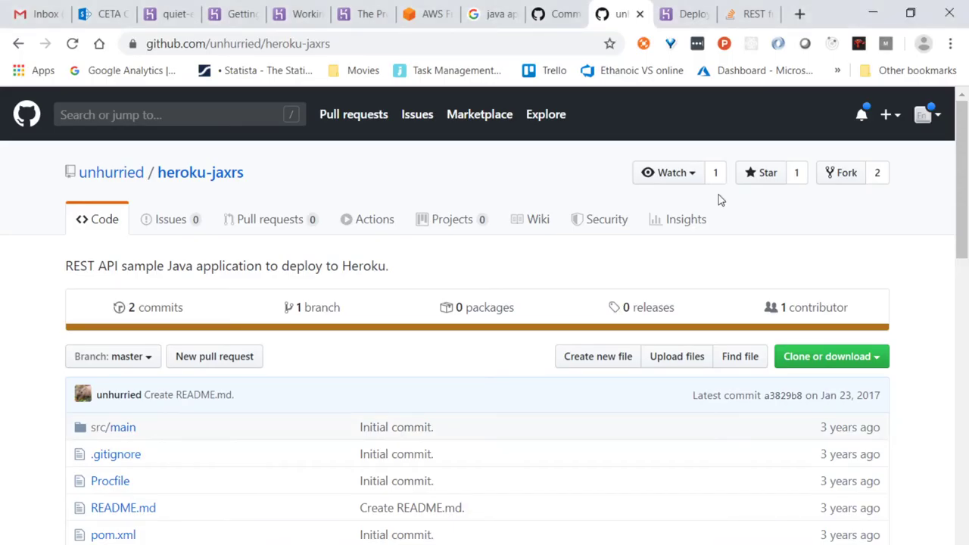
scroll(636, 307, "down", 8)
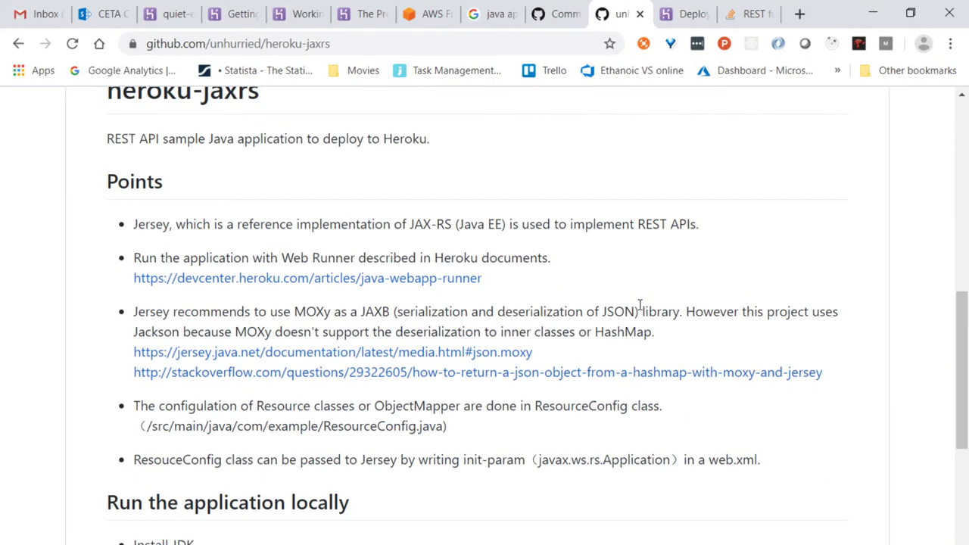
scroll(639, 303, "down", 5)
scroll(639, 303, "up", 10)
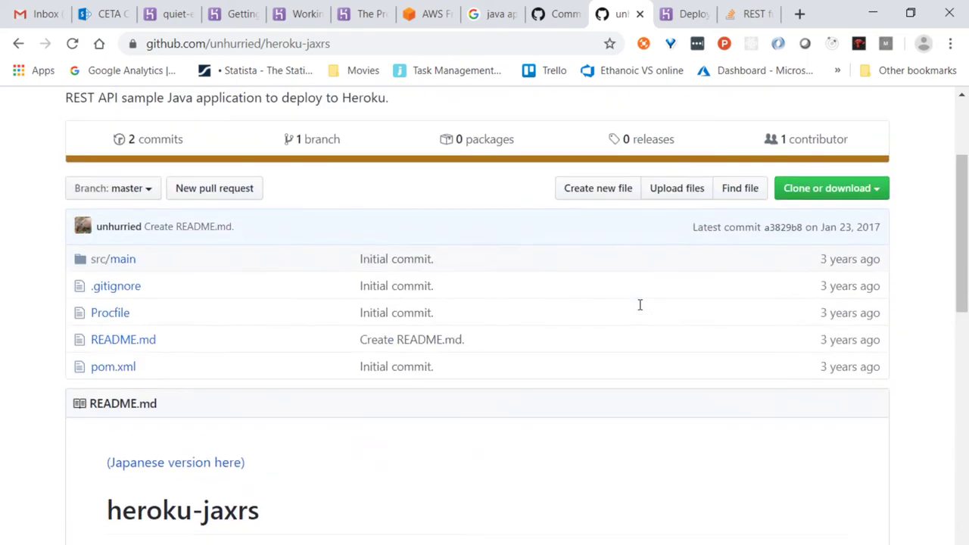
left_click(105, 312)
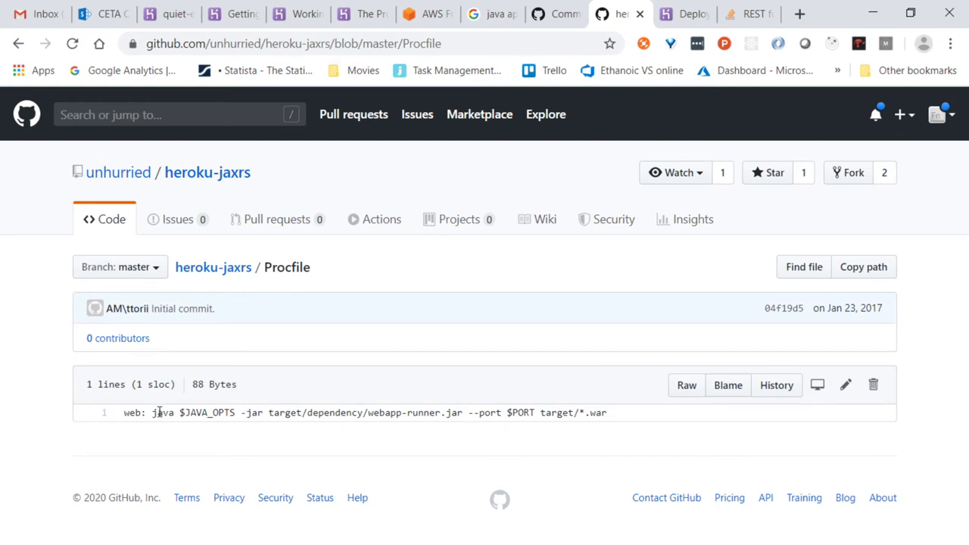
left_click(18, 44)
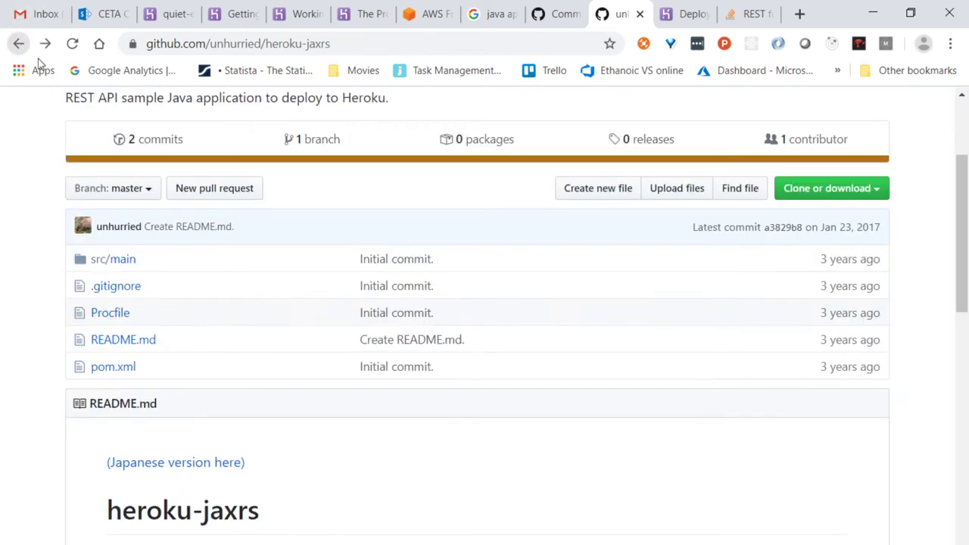
left_click(125, 368)
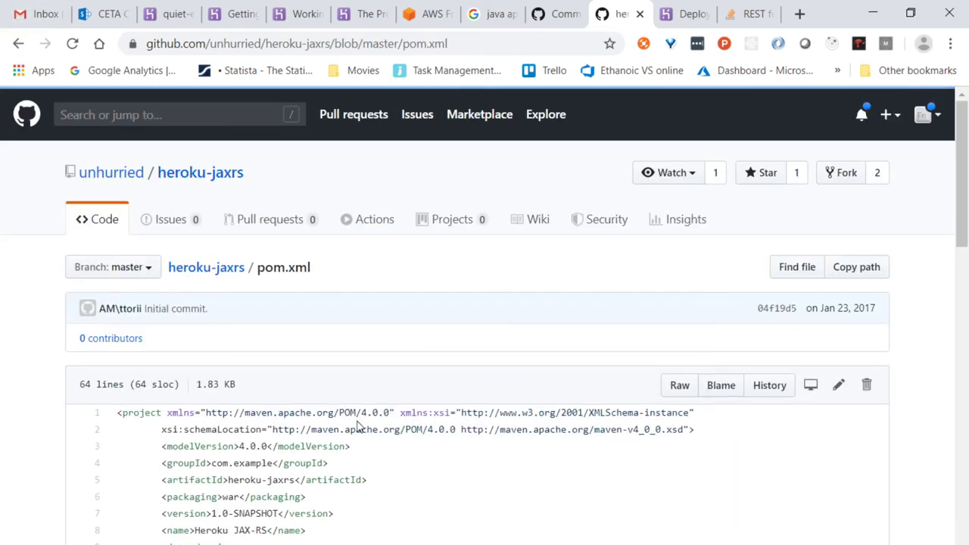
scroll(361, 418, "down", 3)
scroll(361, 421, "down", 8)
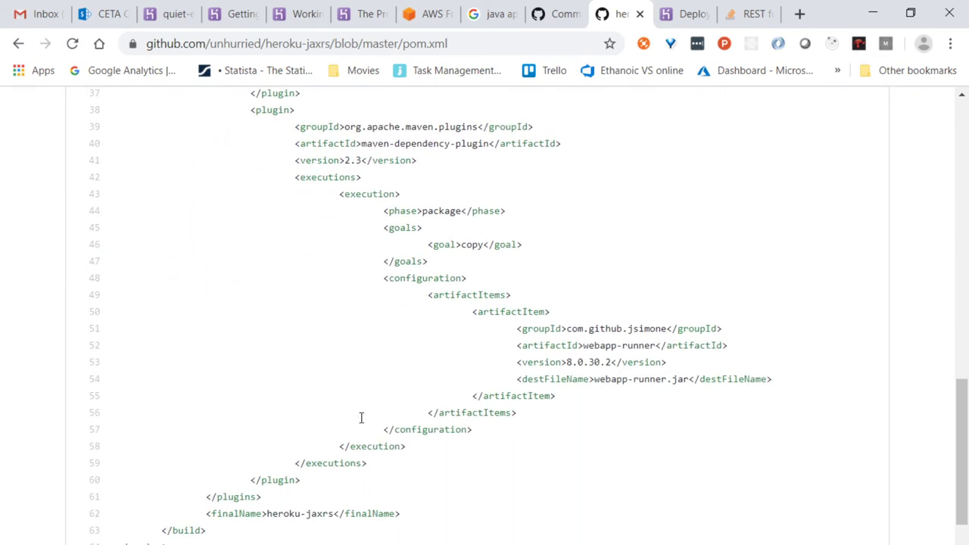
scroll(361, 418, "down", 3)
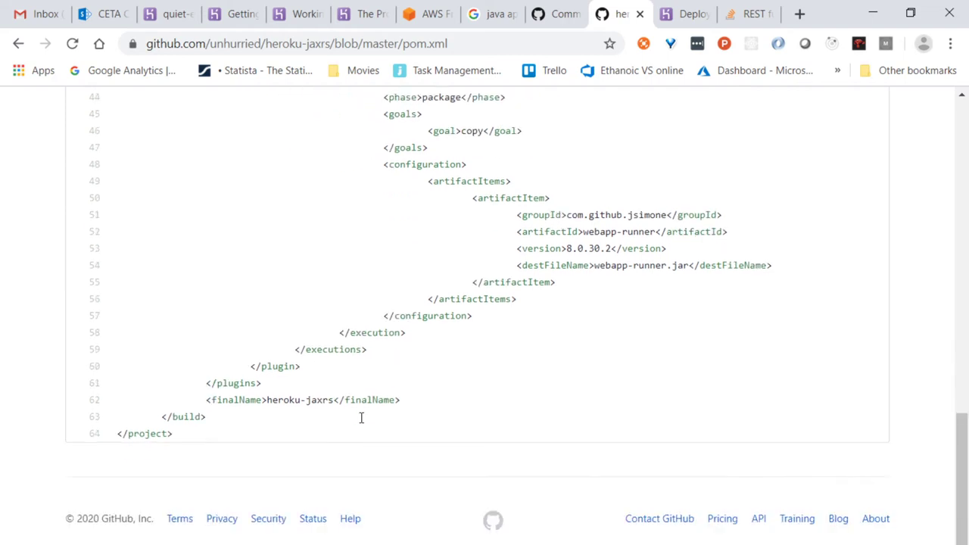
left_click(18, 43)
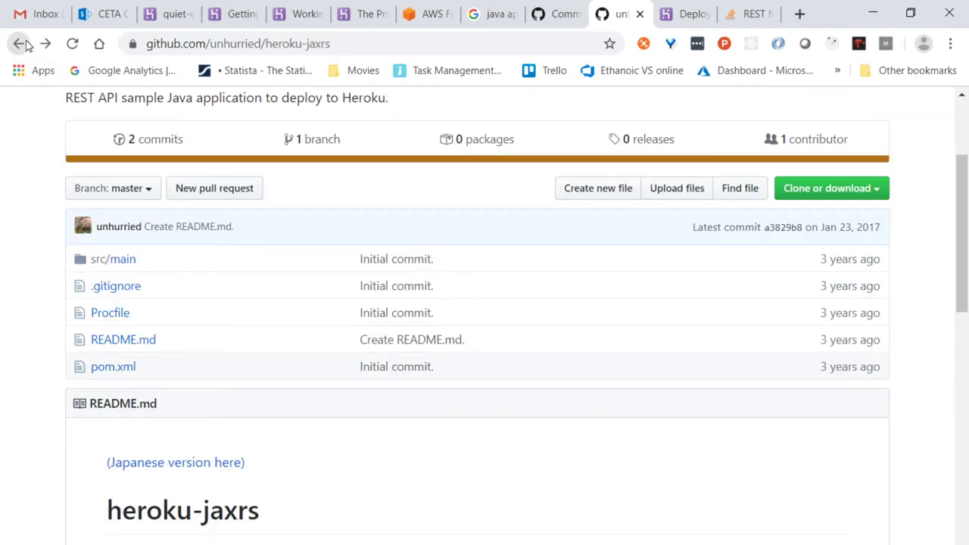
Step: Browse into src/main/java/com/example and read SampleResource.java, then return to the repository overview
left_click(123, 259)
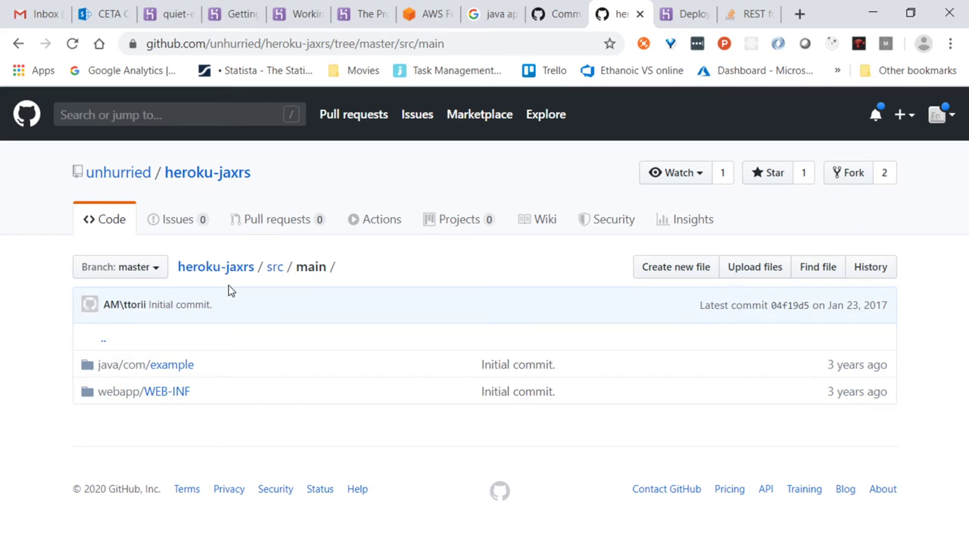
left_click(186, 367)
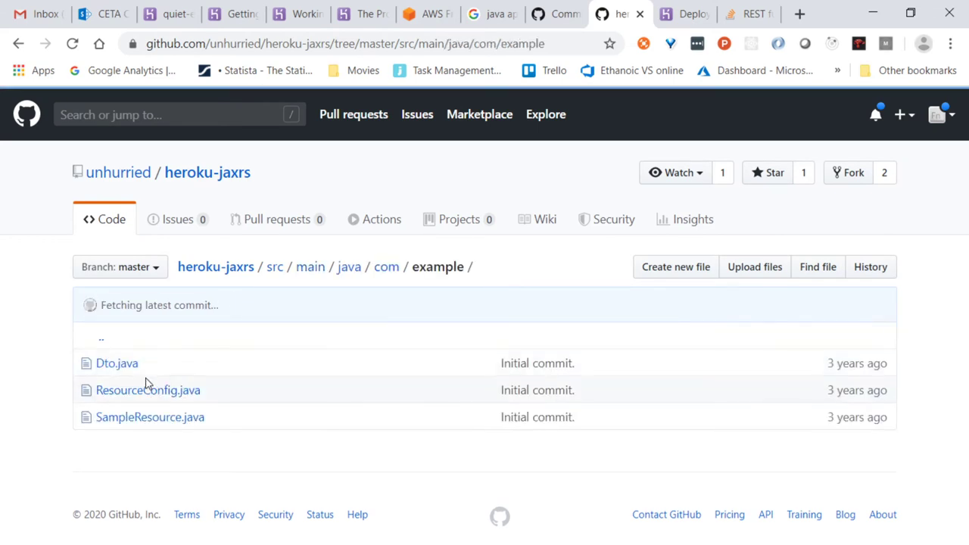
left_click(148, 424)
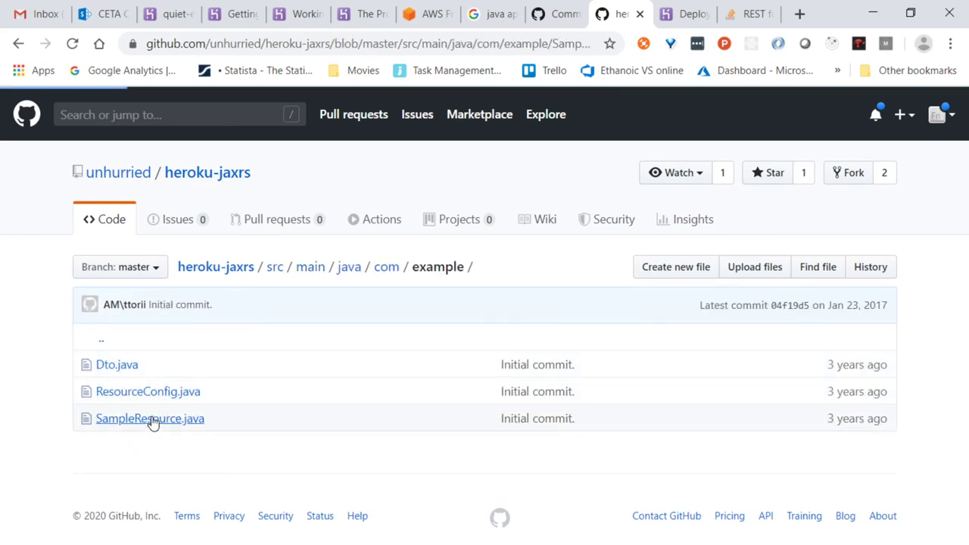
scroll(219, 376, "down", 5)
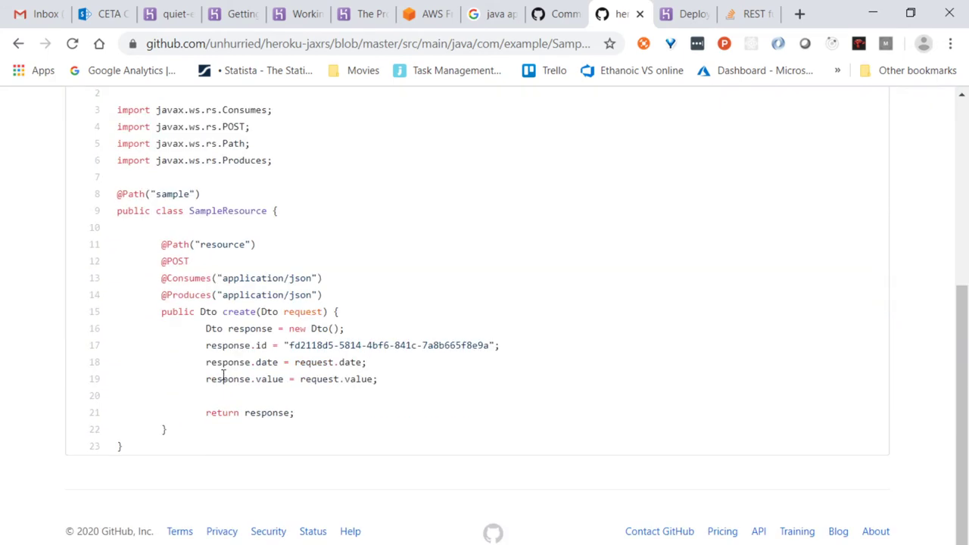
left_click(18, 43)
left_click(17, 44)
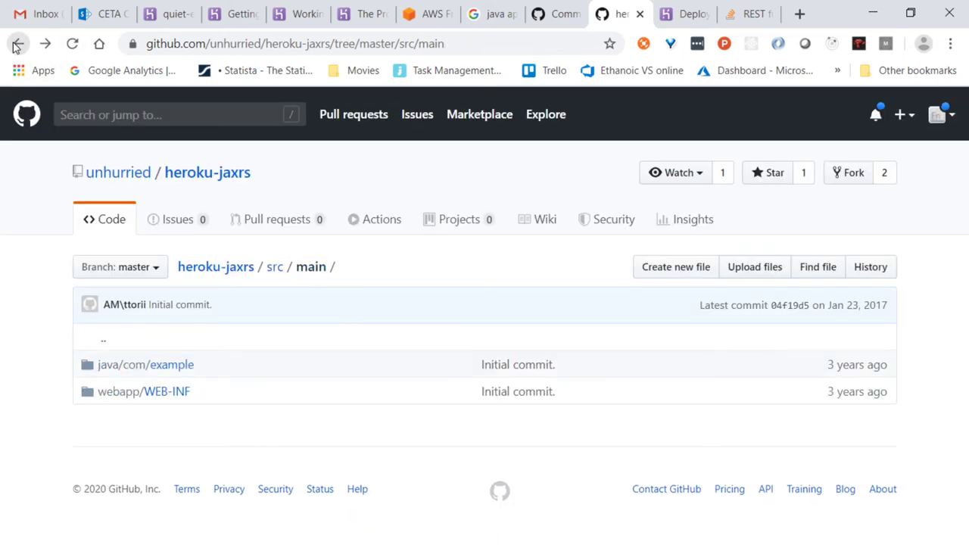
left_click(17, 44)
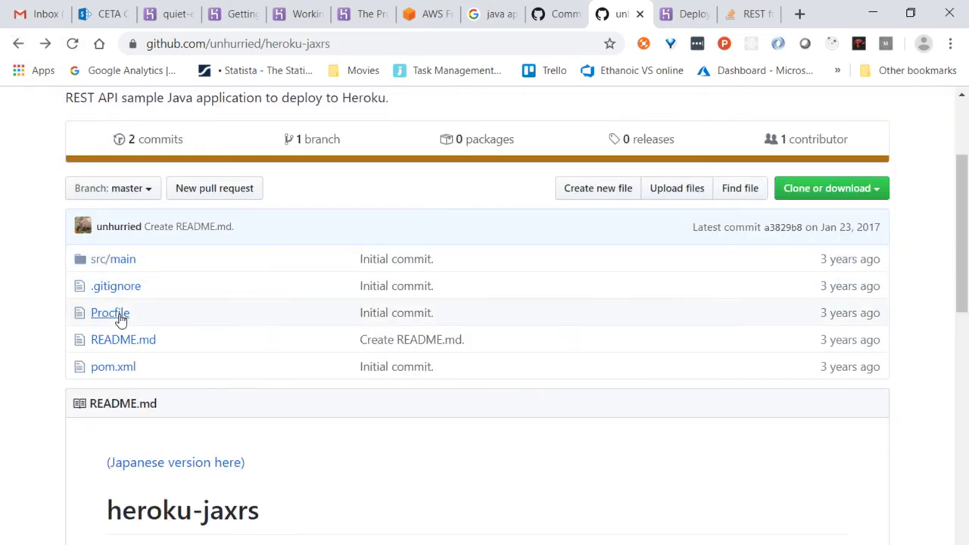
Step: Read the README's webapp-runner.jar launch command, then go back to the Google results
scroll(320, 370, "down", 4)
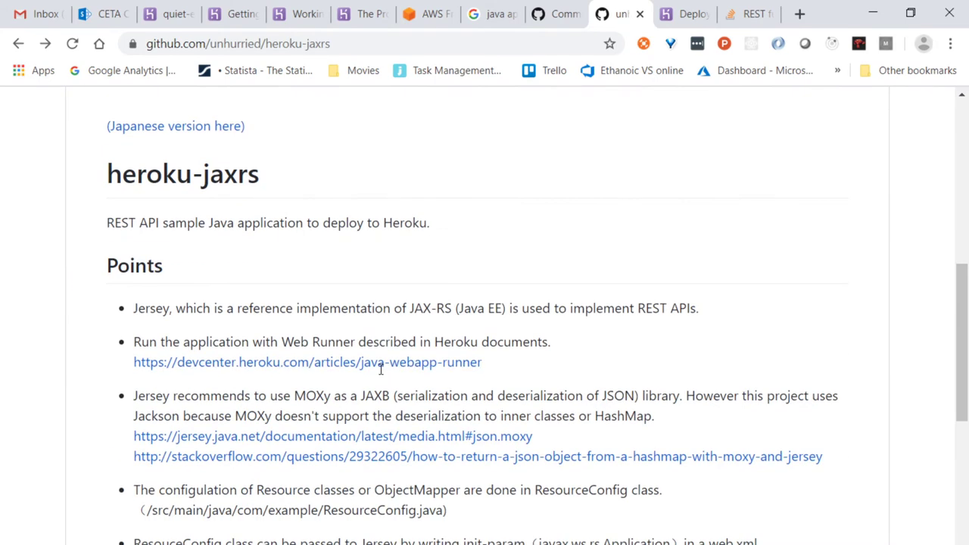
scroll(401, 371, "down", 2)
scroll(401, 375, "down", 3)
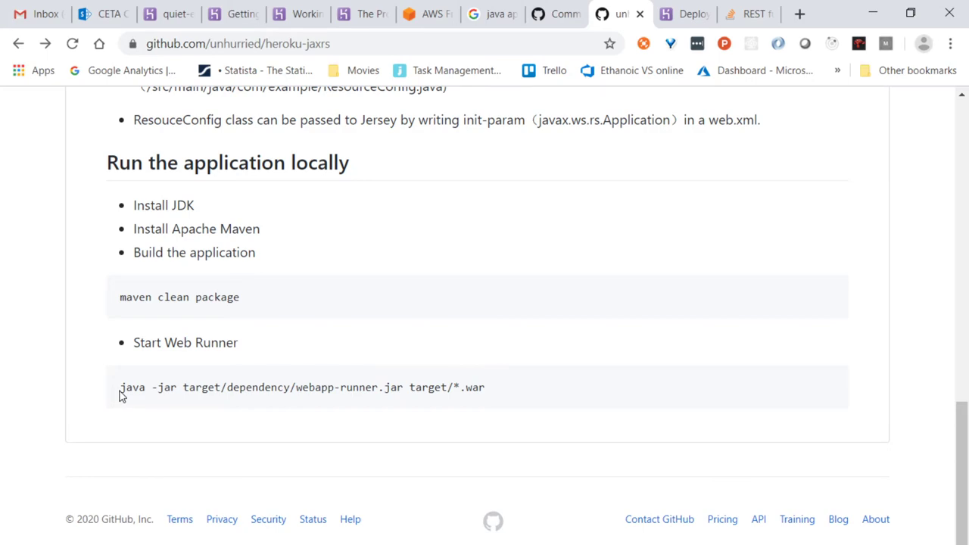
double_click(312, 387)
left_click(18, 43)
left_click(18, 43)
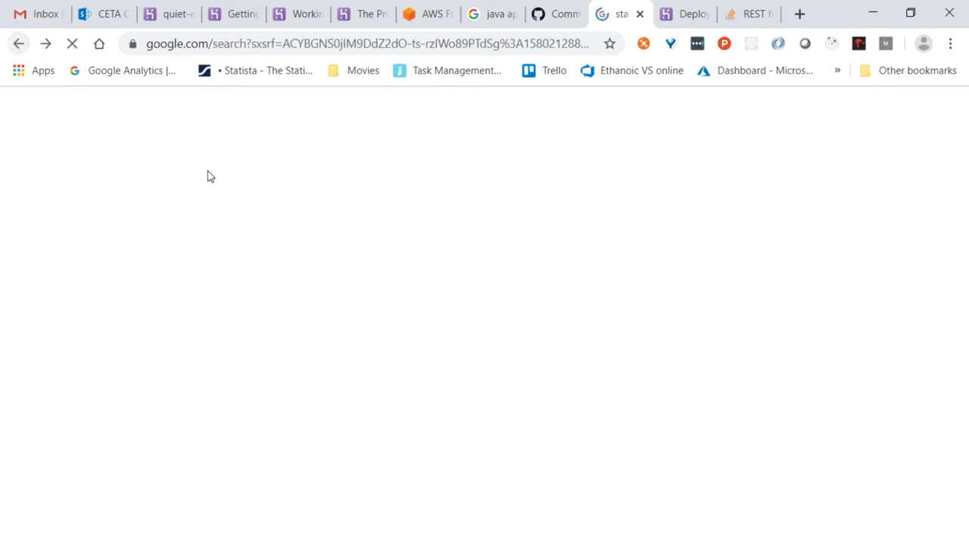
Step: Search Google for 'heroku webapp runner'
scroll(301, 371, "down", 2)
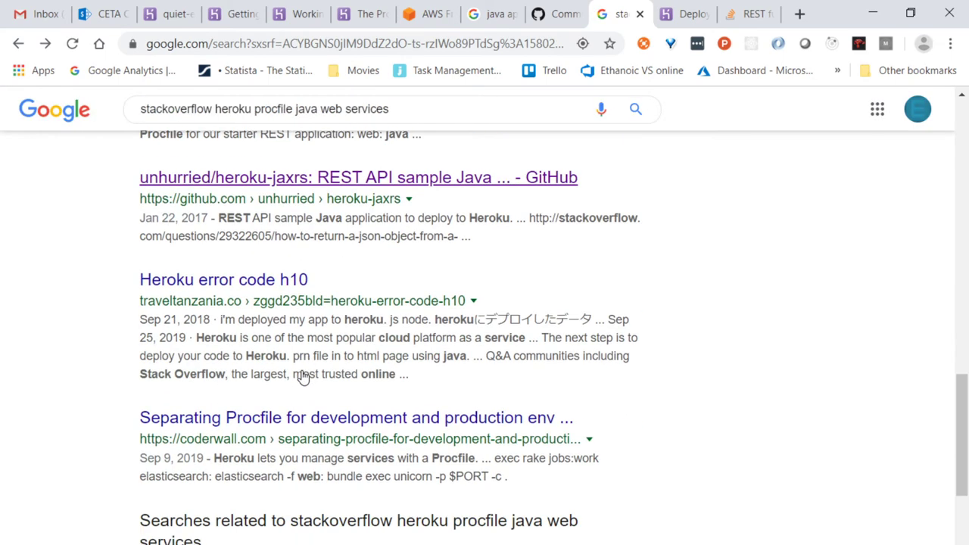
left_click(360, 45)
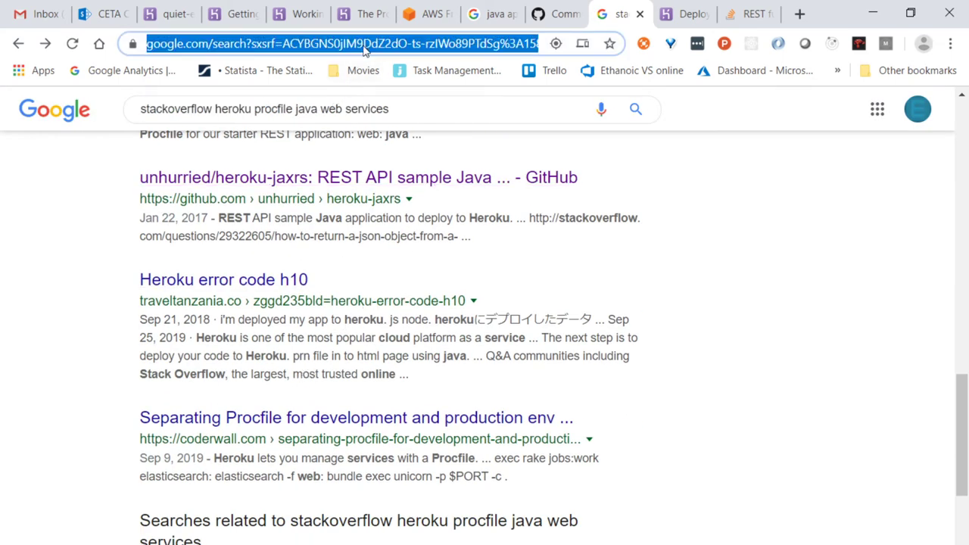
type("herol")
key("BackSpace")
type("ku webapp runner")
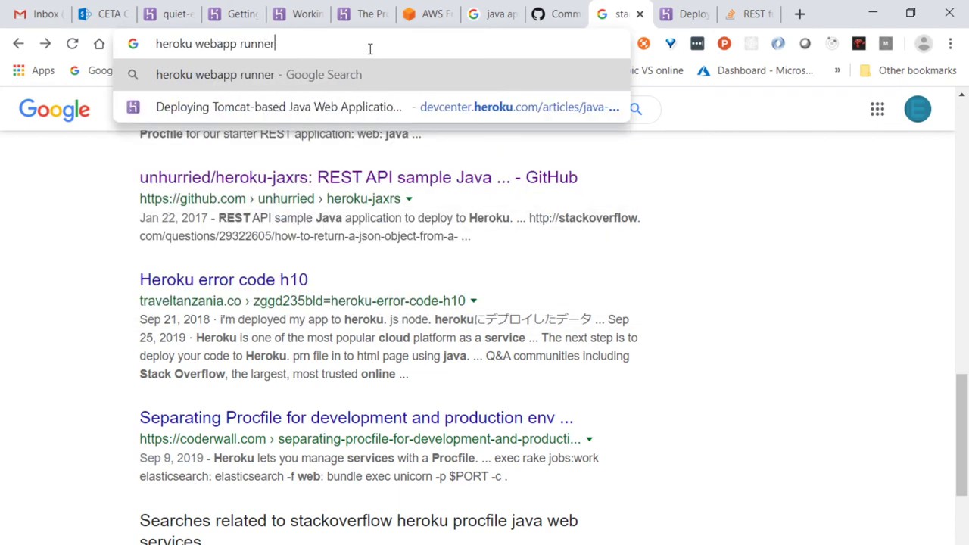
key("Return")
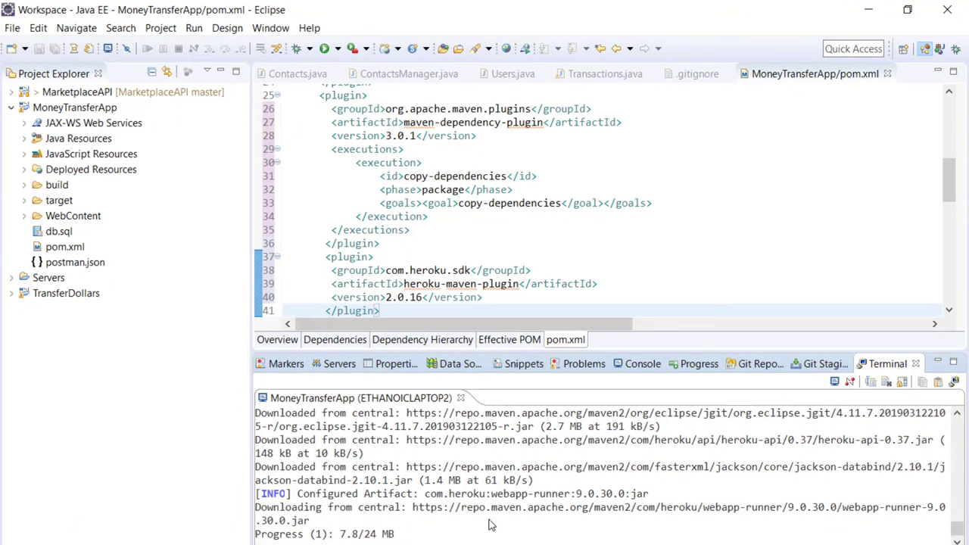
Step: Glance at Eclipse, then open the 'Configuring WAR Deployment with the Heroku CLI' result
key("alt+Tab")
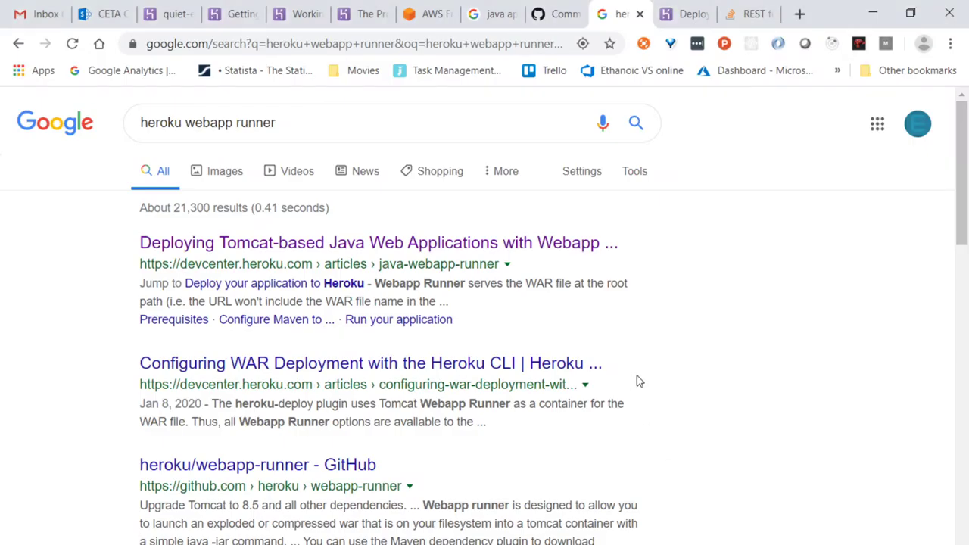
key("alt+Tab")
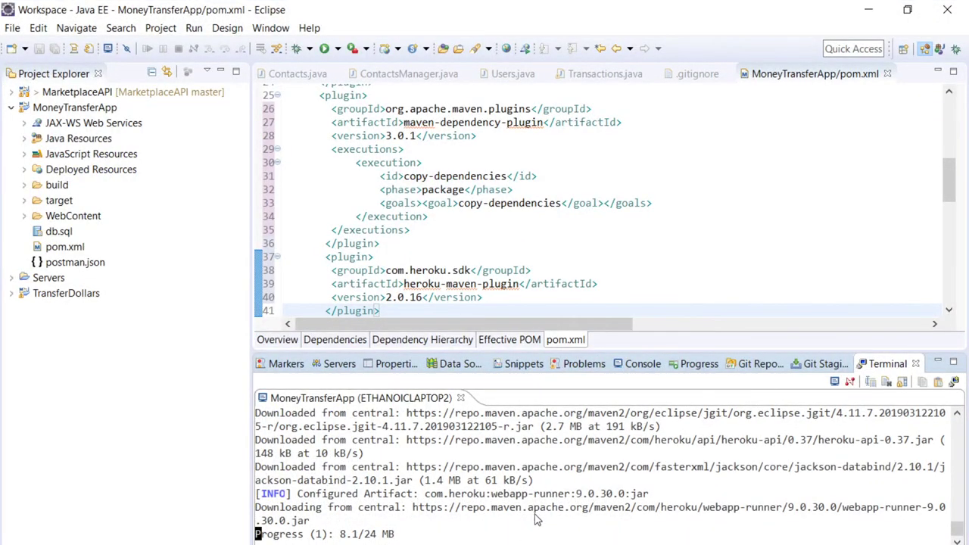
key("alt+Tab")
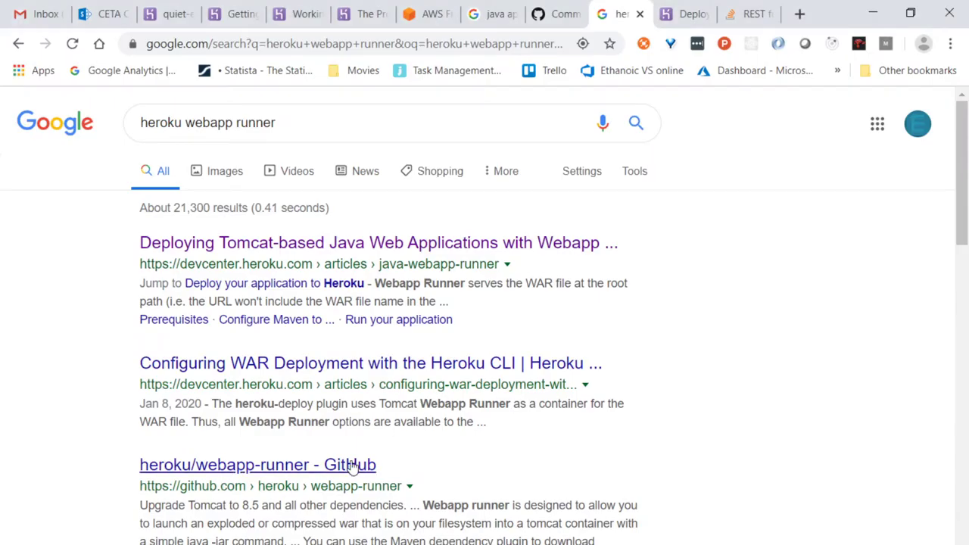
left_click(474, 242)
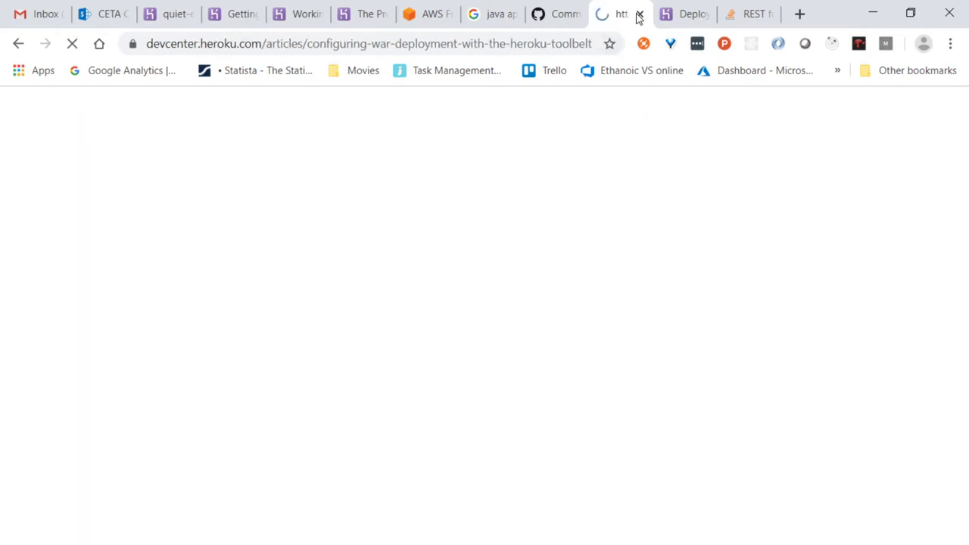
Step: Close the Heroku article, GitHub commits, java app hosting search and Stack Overflow tabs
left_click(640, 15)
left_click(574, 17)
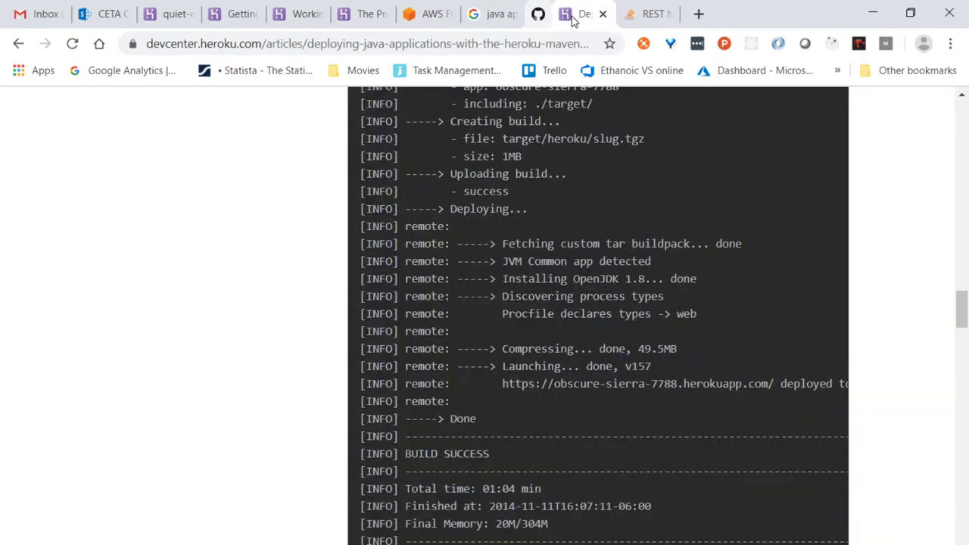
left_click(521, 16)
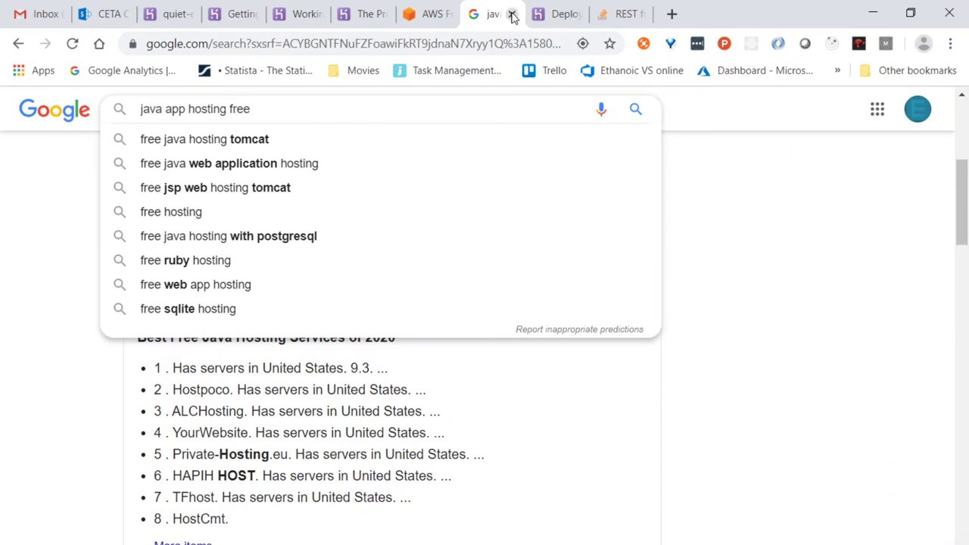
left_click(512, 14)
left_click(558, 12)
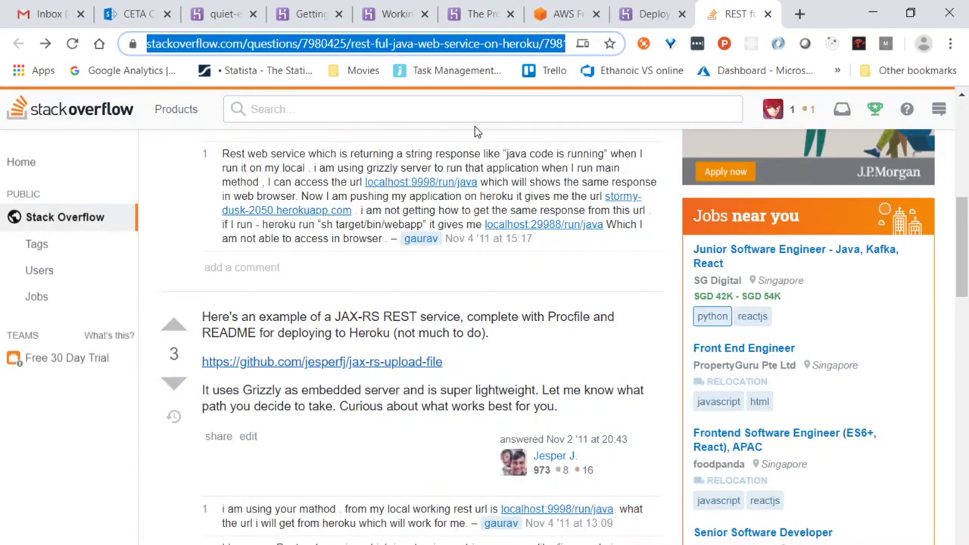
scroll(475, 130, "down", 4)
left_click(767, 14)
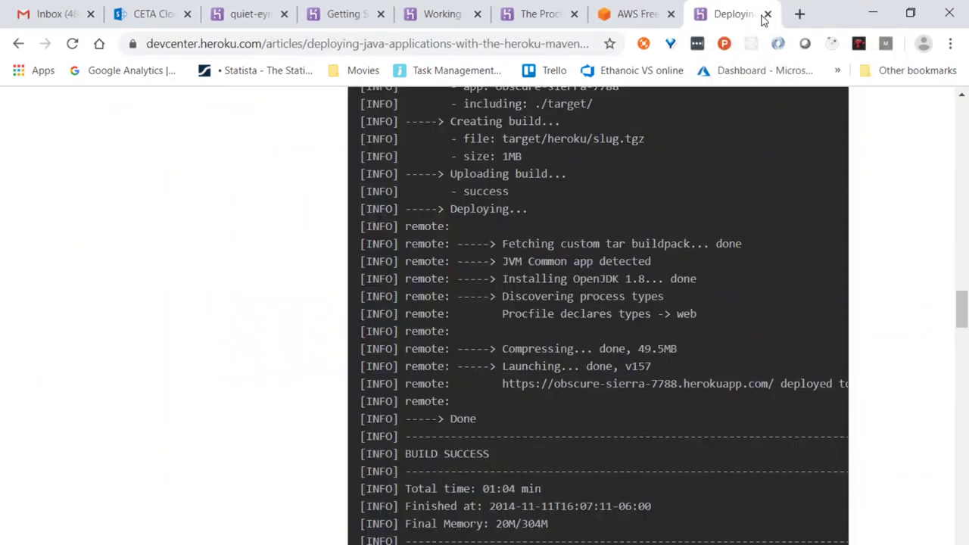
scroll(625, 243, "down", 5)
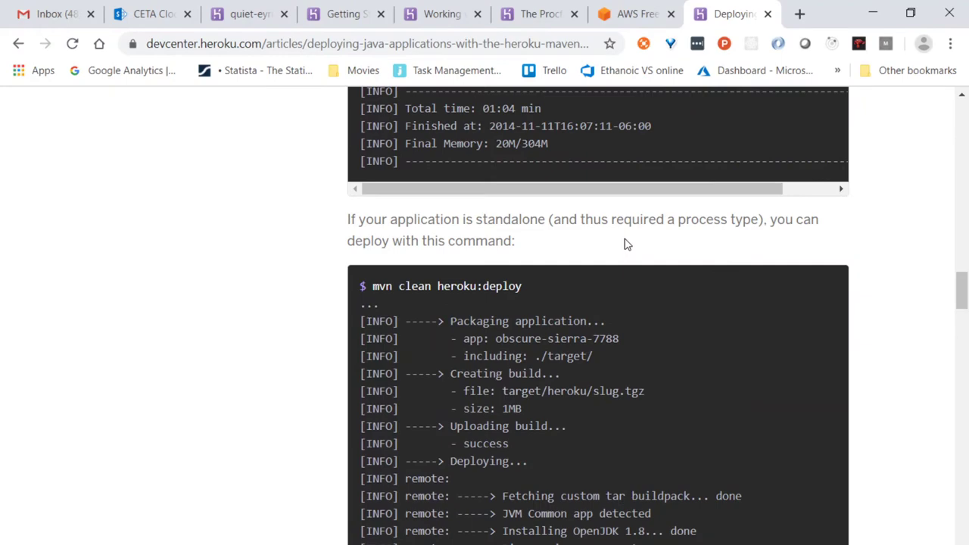
scroll(624, 244, "up", 10)
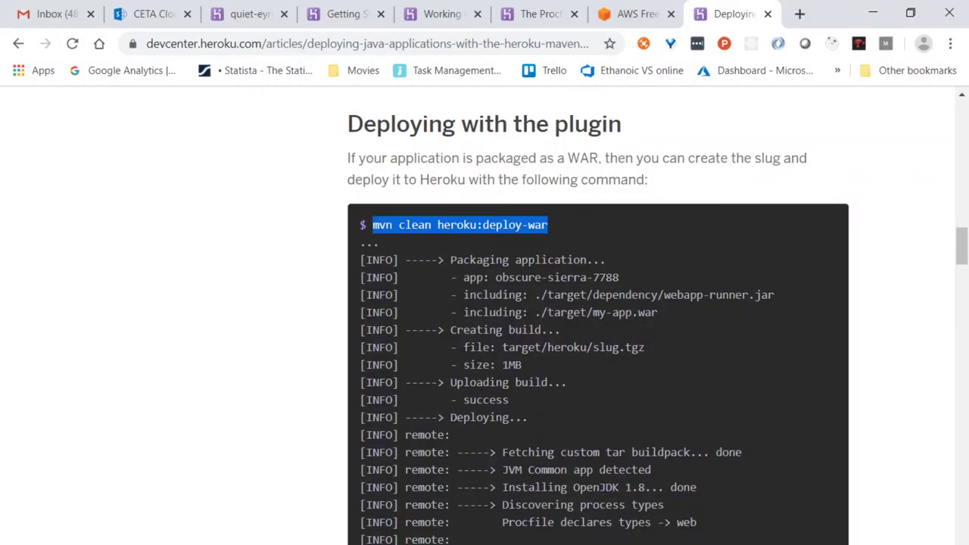
key("alt+Tab")
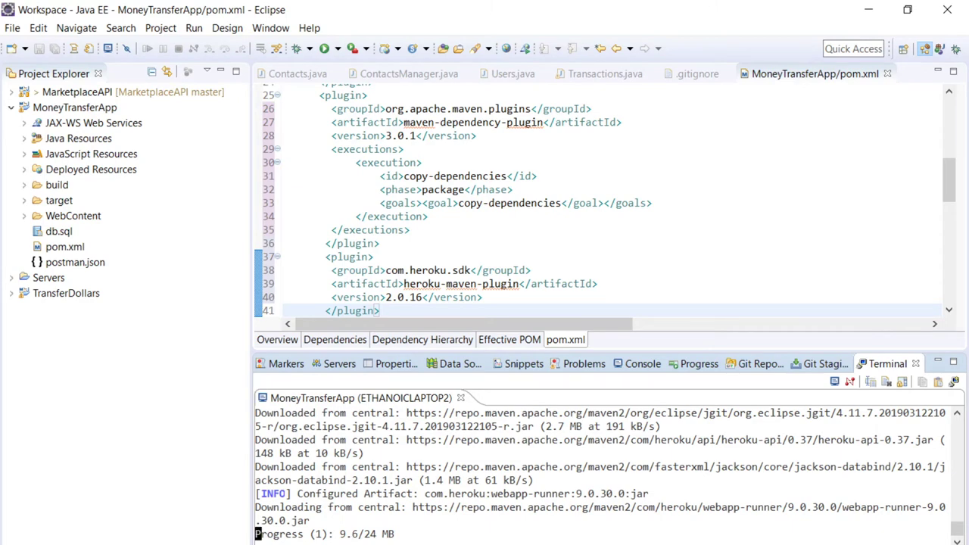
key("alt+Tab")
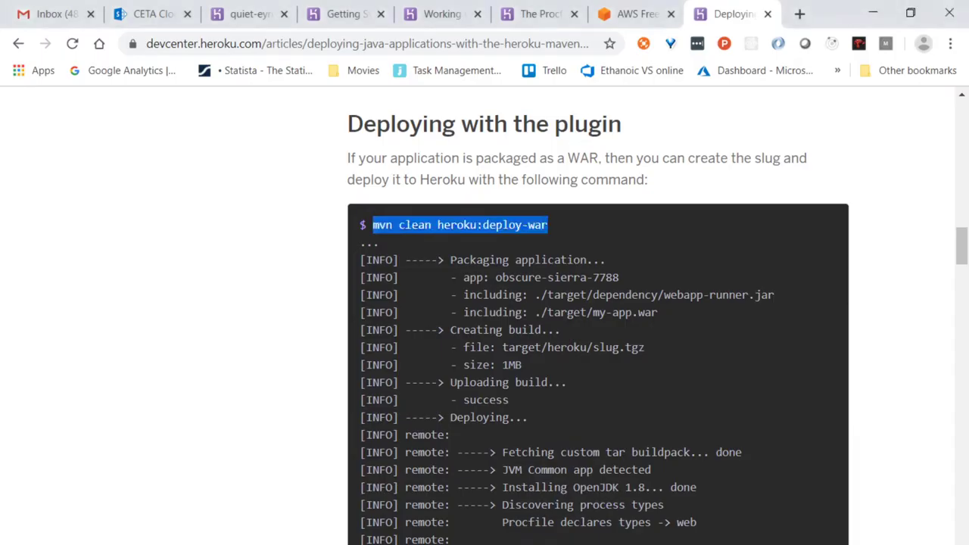
Step: Close the Play Framework page and move the Deploying tab beside Getting Started
left_click(535, 14)
left_click(471, 14)
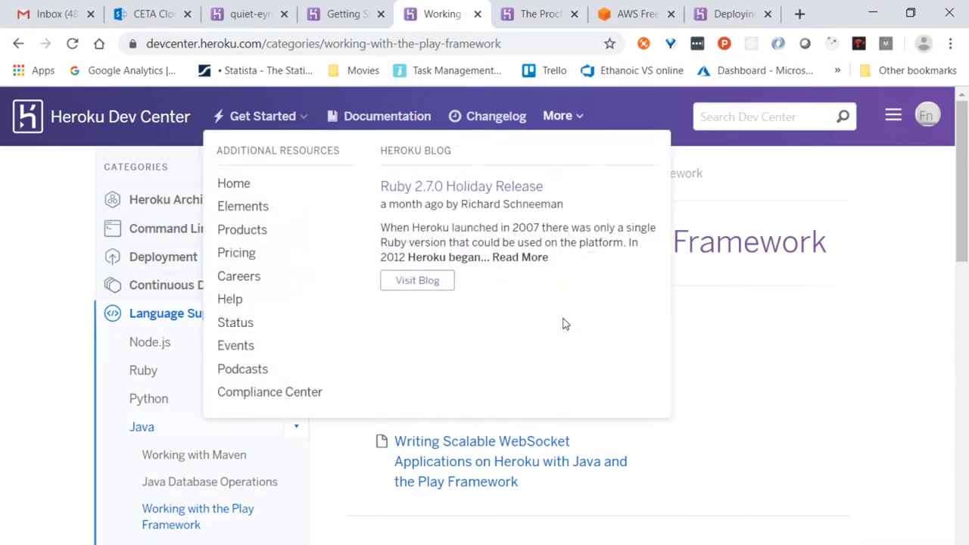
scroll(213, 444, "down", 1)
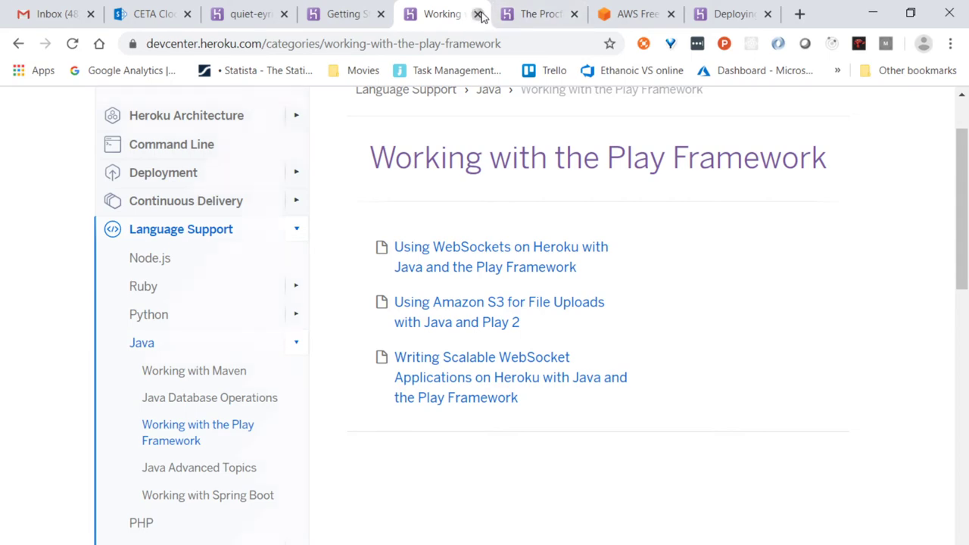
left_click(478, 14)
left_click_drag(653, 13, 455, 13)
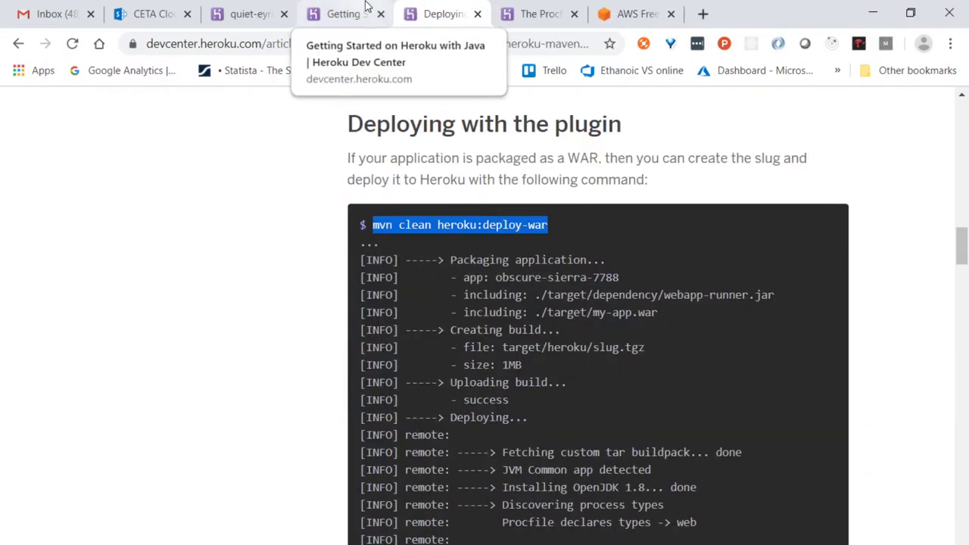
Step: Show the Getting Started on Heroku with Java guide at its 'Start a one-off dyno' section
left_click(369, 6)
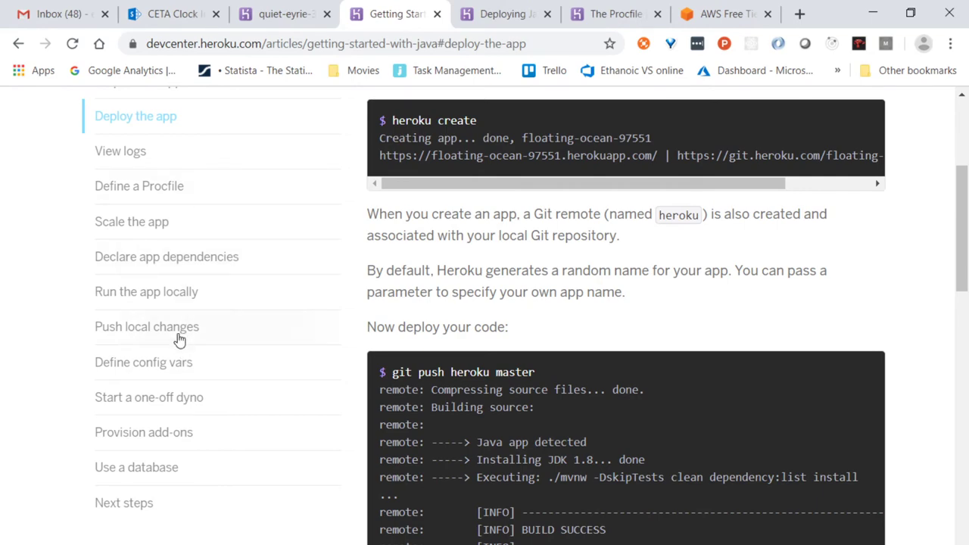
left_click(186, 297)
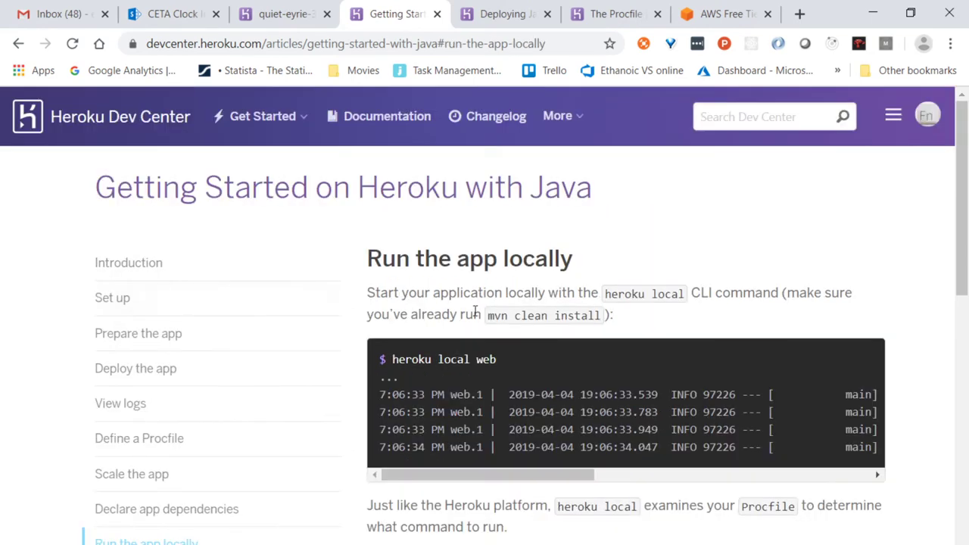
scroll(403, 379, "down", 2)
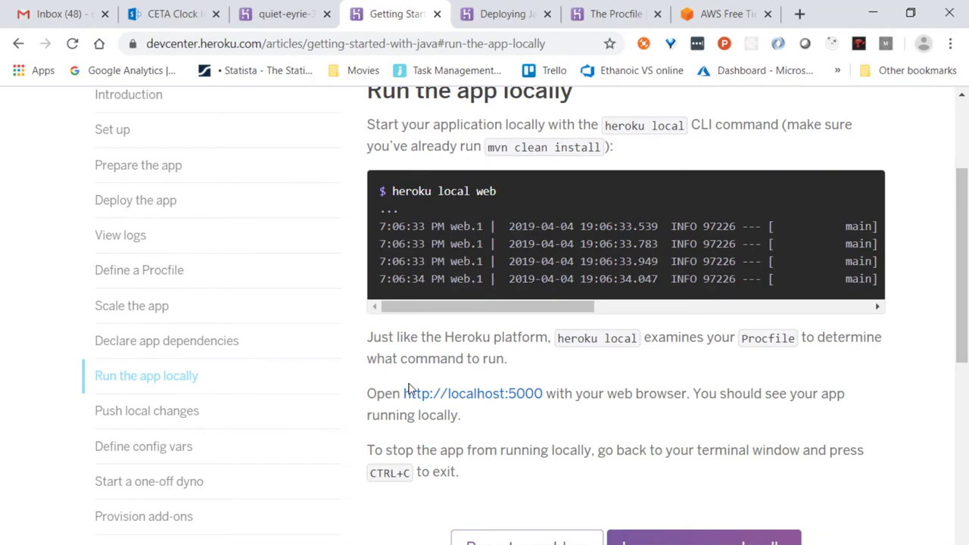
scroll(412, 388, "down", 1)
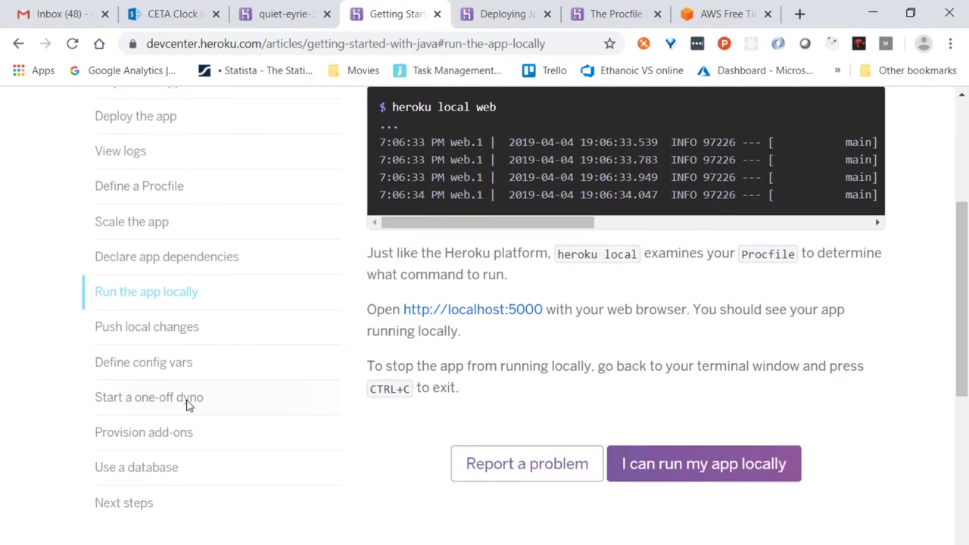
left_click(188, 399)
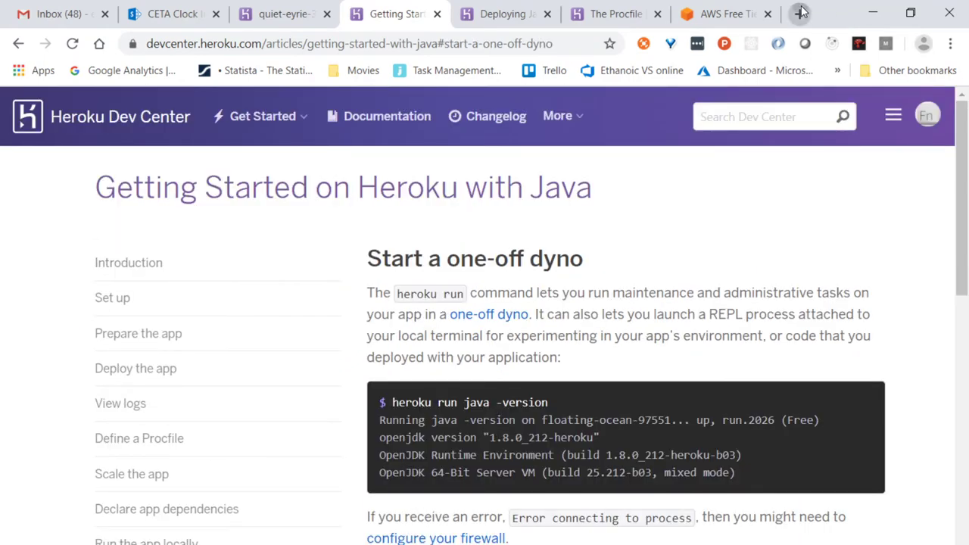
left_click(802, 13)
Step: Search Google for 'heroku java web app runner' in the new tab
type("erol")
key("BackSpace")
key("BackSpace")
key("BackSpace")
key("BackSpace")
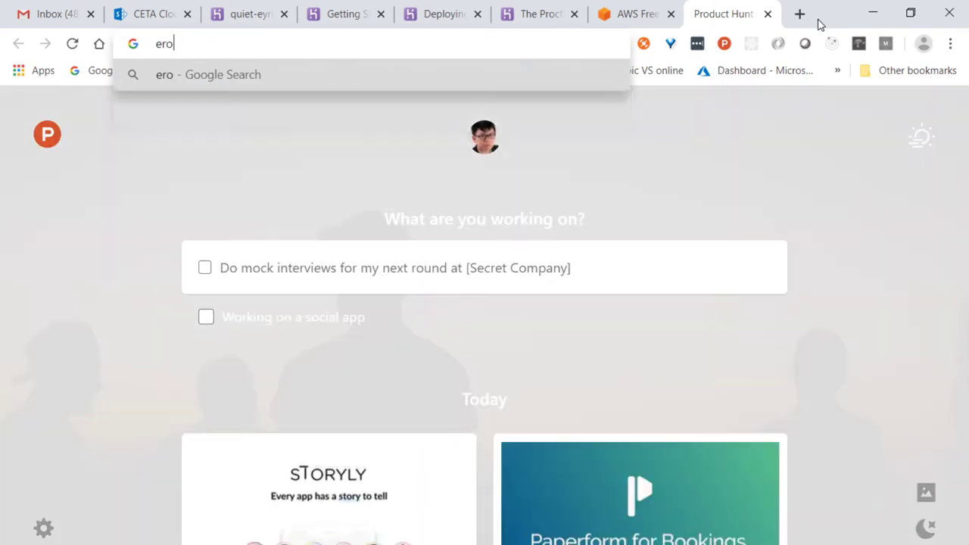
type("heruk")
key("BackSpace")
key("BackSpace")
type("oku ")
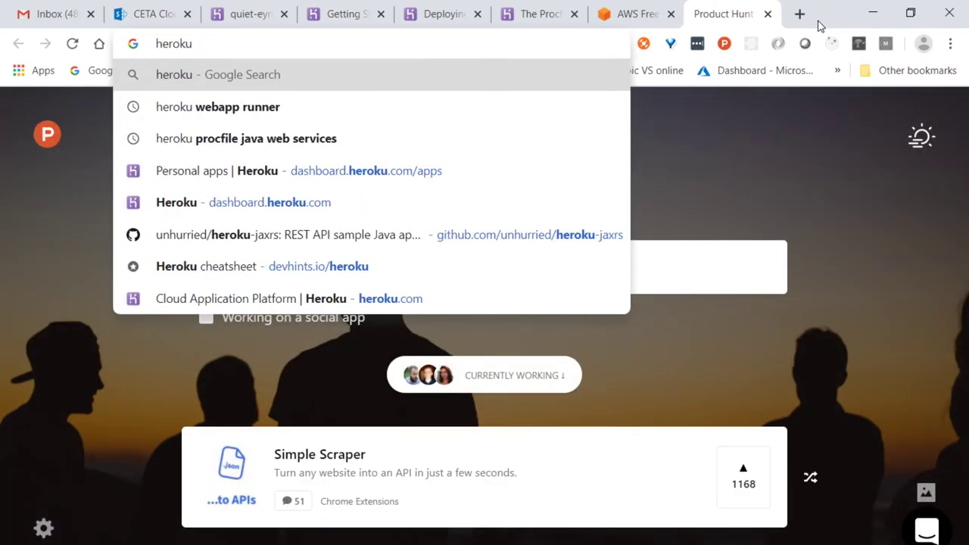
type("jaba")
key("BackSpace")
key("BackSpace")
type("va app runner")
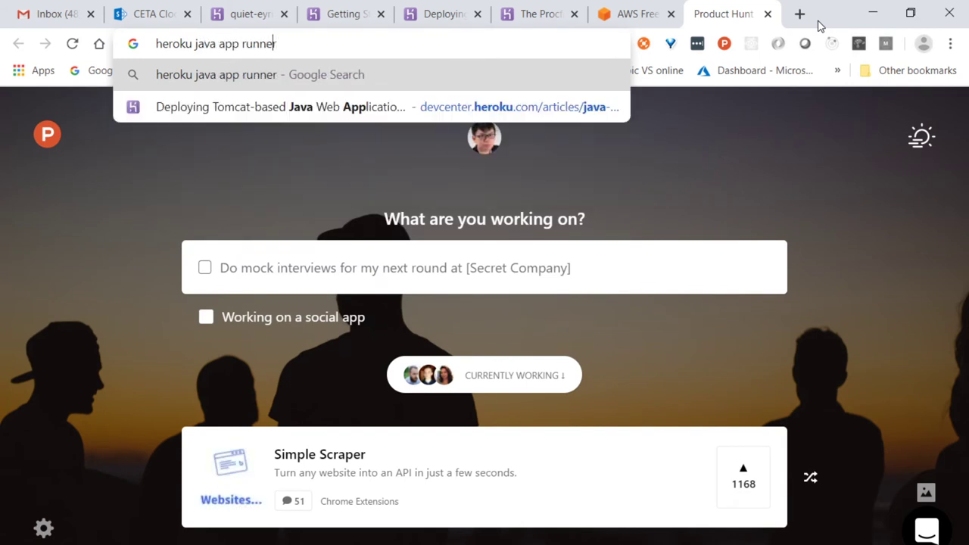
type(" web")
key("Return")
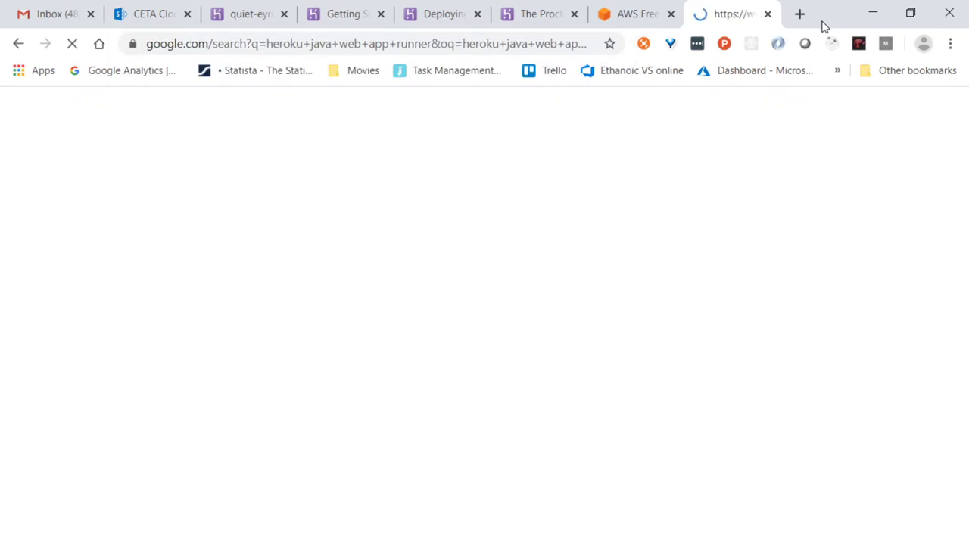
Step: Check Eclipse's Maven download, then open the WAR Deployment result in a new tab
key("alt+Tab")
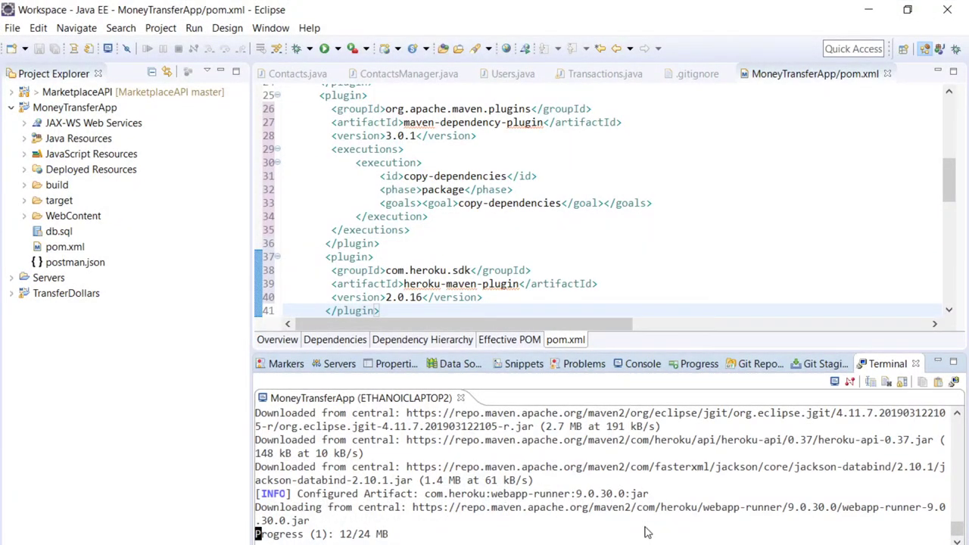
key("alt+Tab")
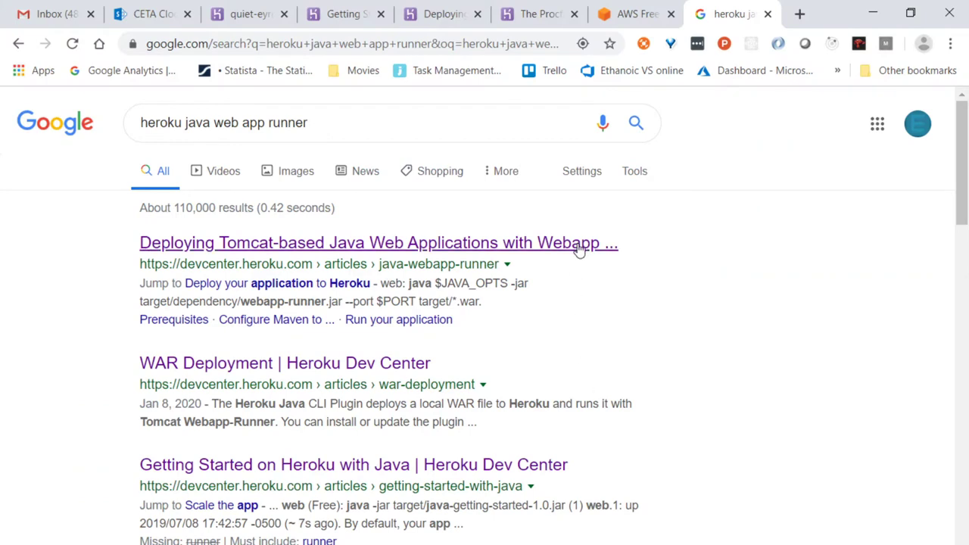
middle_click(403, 365)
Step: Return to the WAR Deployment article and highlight its heroku war:deploy command
left_click(736, 14)
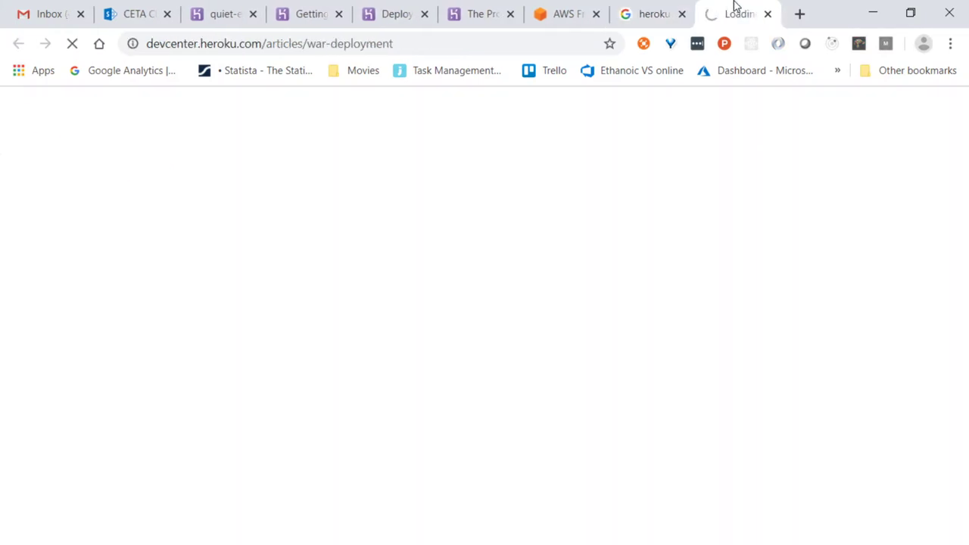
left_click(321, 8)
left_click(231, 6)
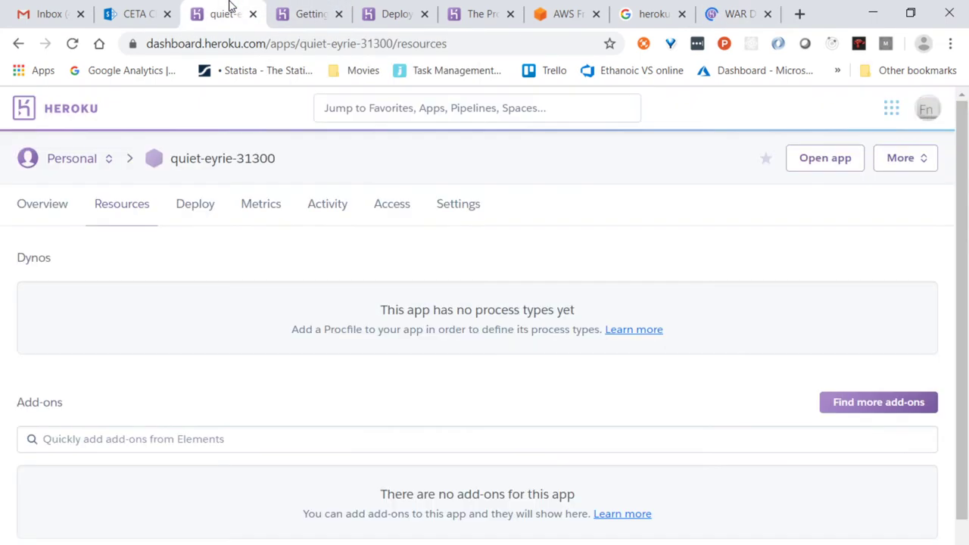
left_click(461, 9)
left_click(736, 12)
scroll(548, 265, "down", 1)
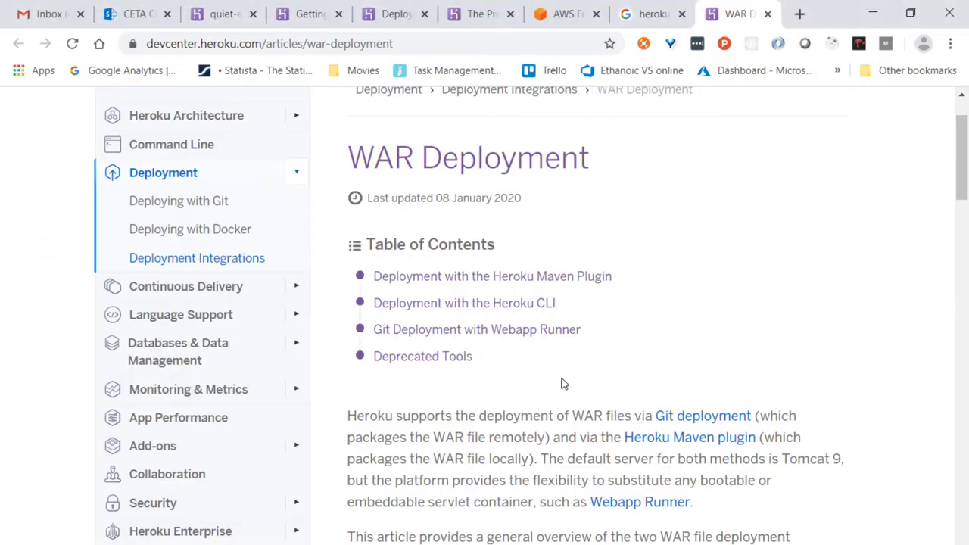
scroll(552, 361, "down", 3)
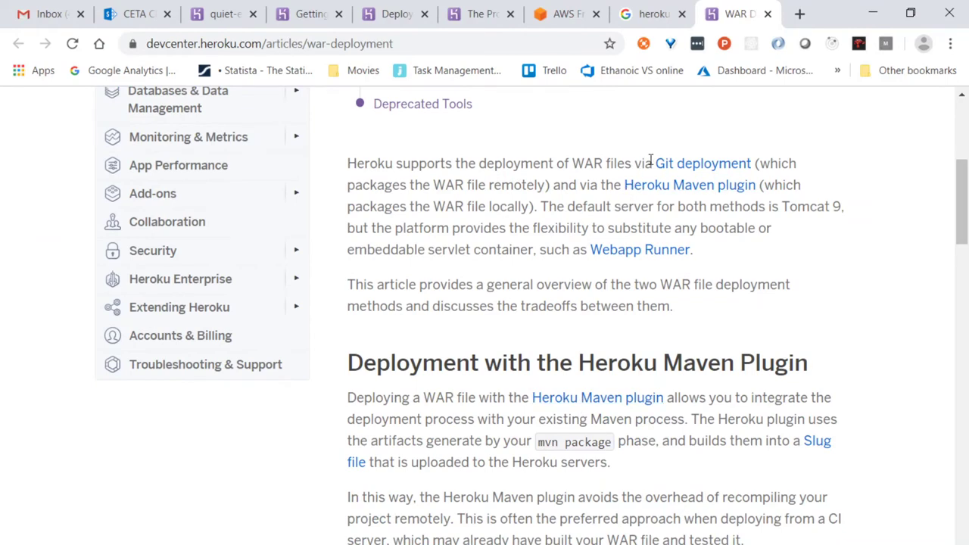
scroll(621, 346, "down", 4)
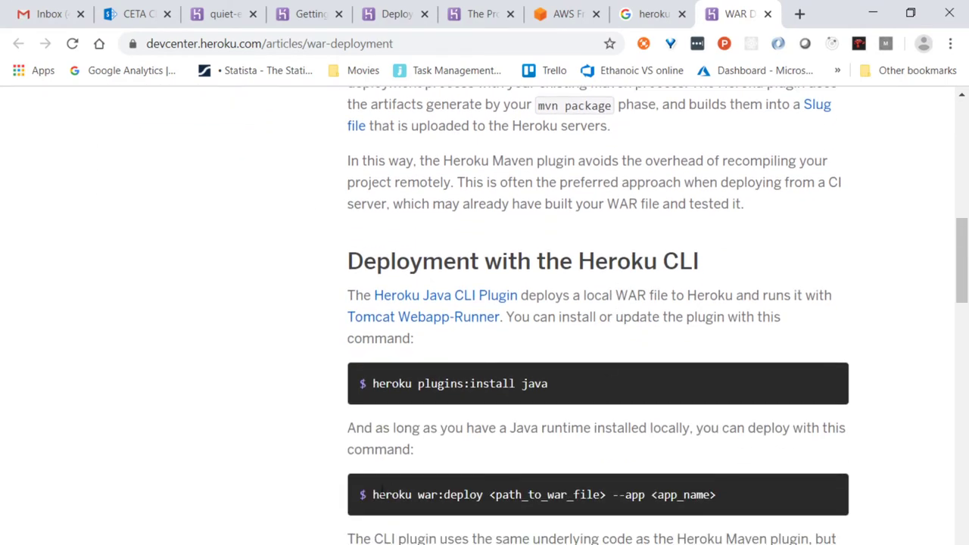
left_click_drag(365, 499, 720, 510)
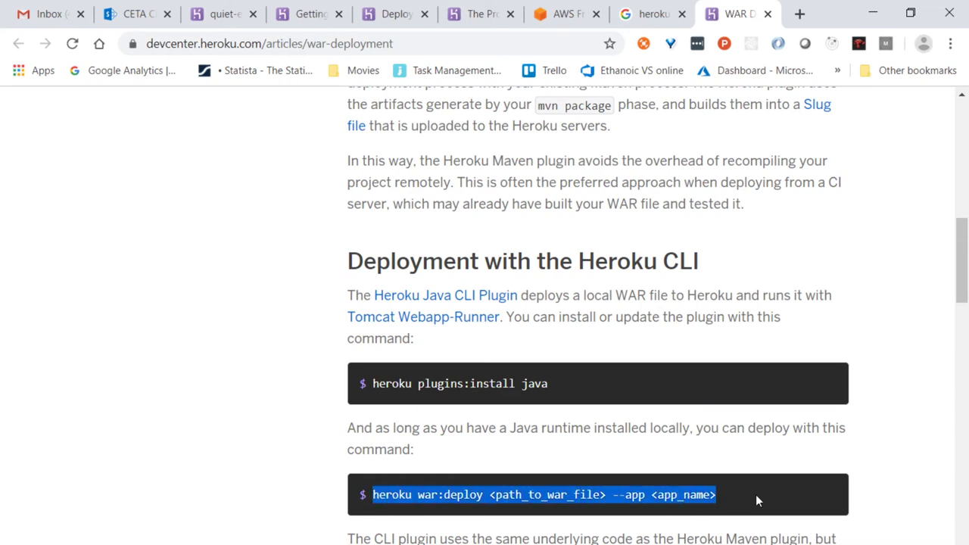
left_click(756, 495)
Step: Open the linked 'Deploying Tomcat-based Java Web Applications with Webapp Runner' article
scroll(756, 494, "down", 3)
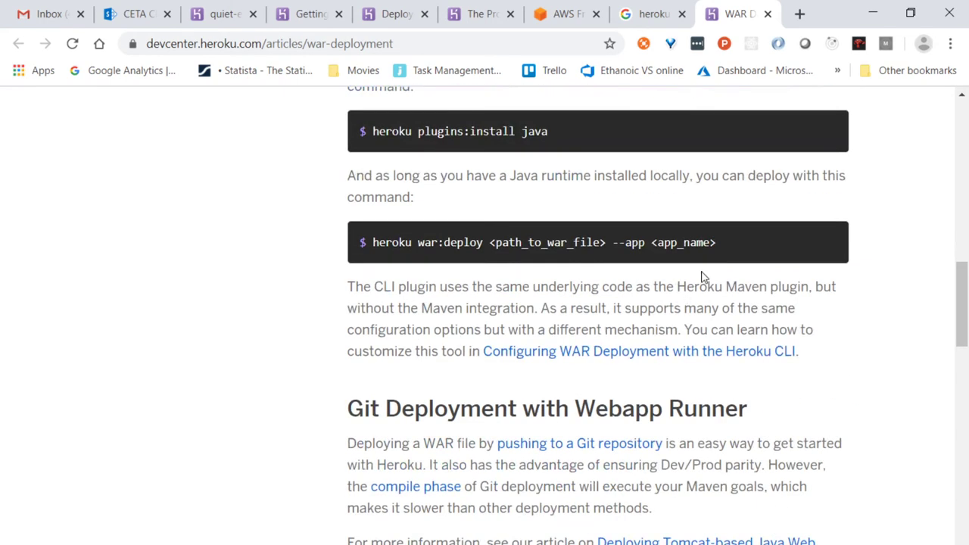
scroll(724, 406, "down", 1)
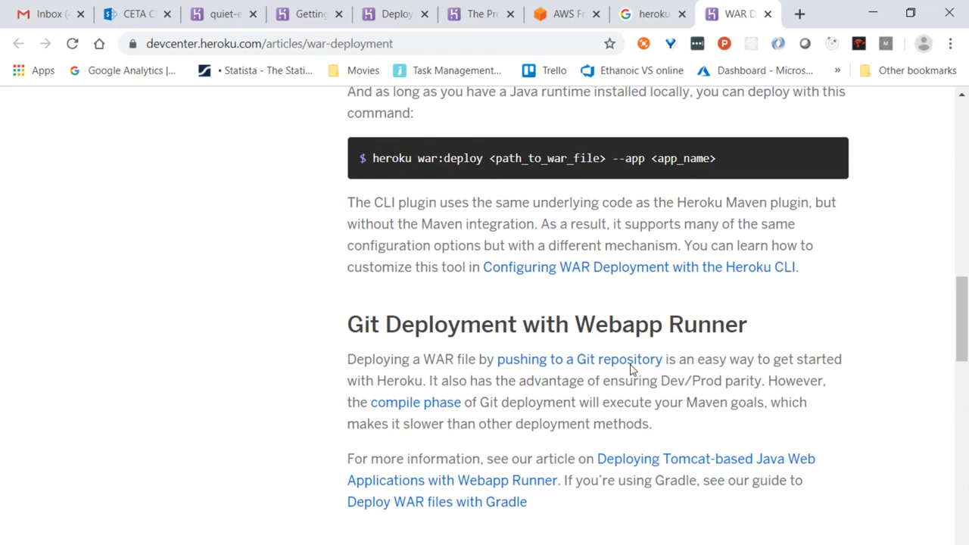
scroll(576, 365, "down", 3)
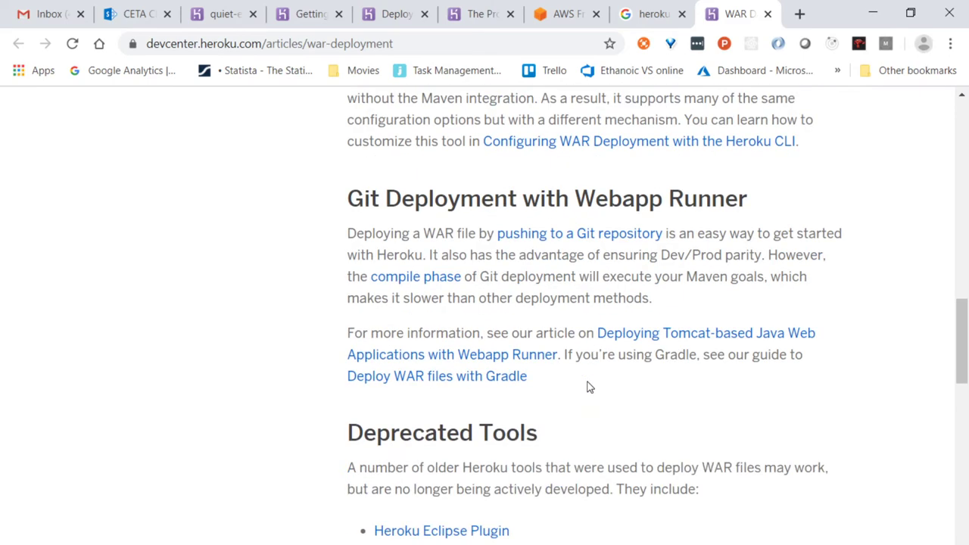
scroll(599, 341, "up", 2)
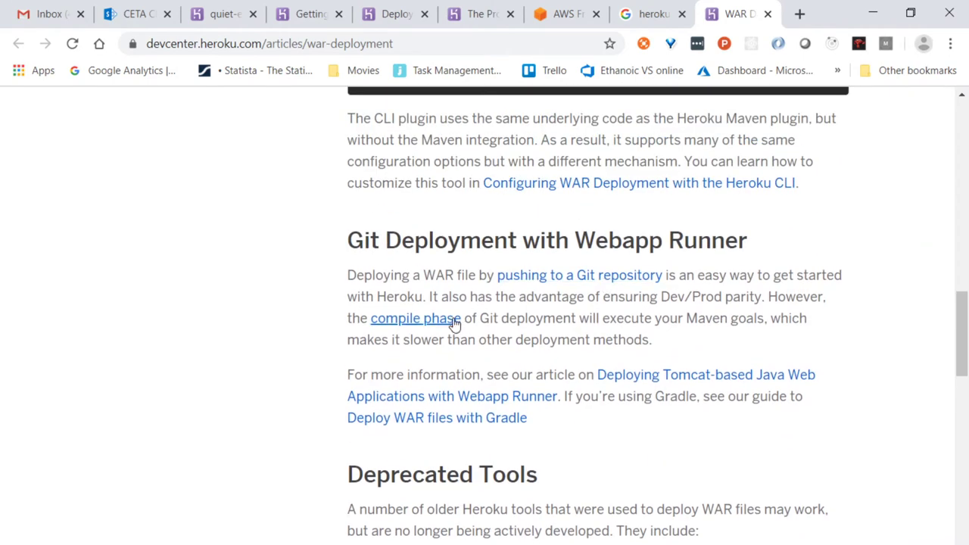
scroll(644, 420, "down", 6)
scroll(645, 417, "up", 4)
left_click(720, 217)
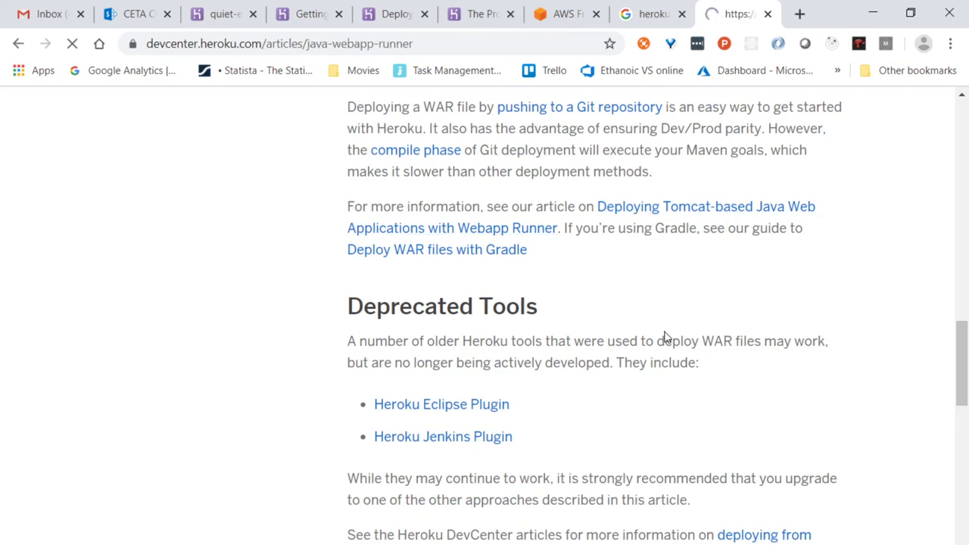
scroll(662, 344, "down", 3)
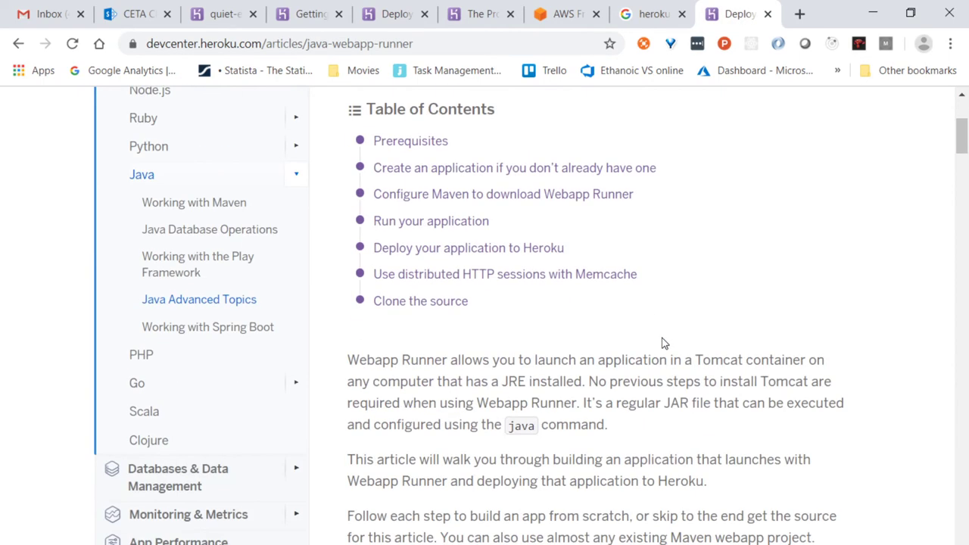
scroll(662, 346, "down", 1)
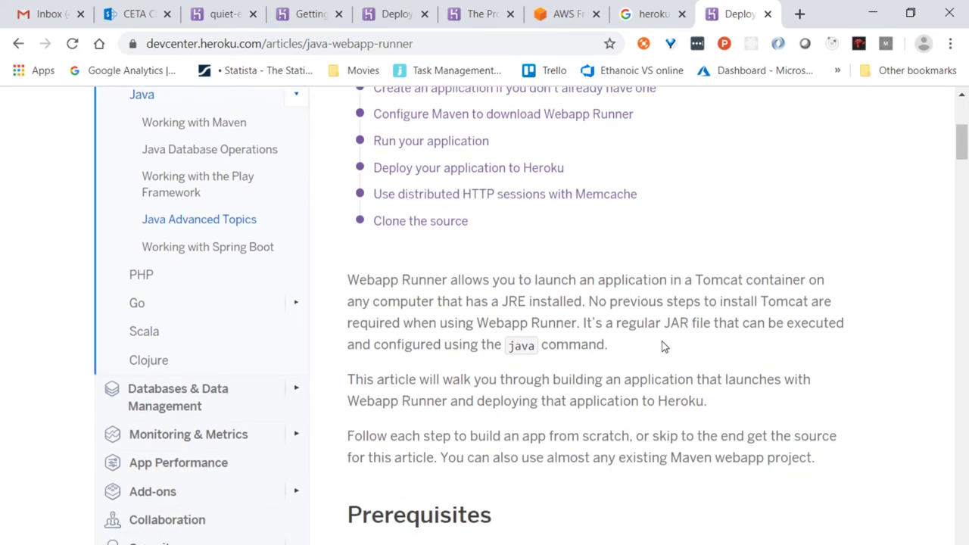
left_click_drag(621, 275, 774, 356)
left_click(773, 356)
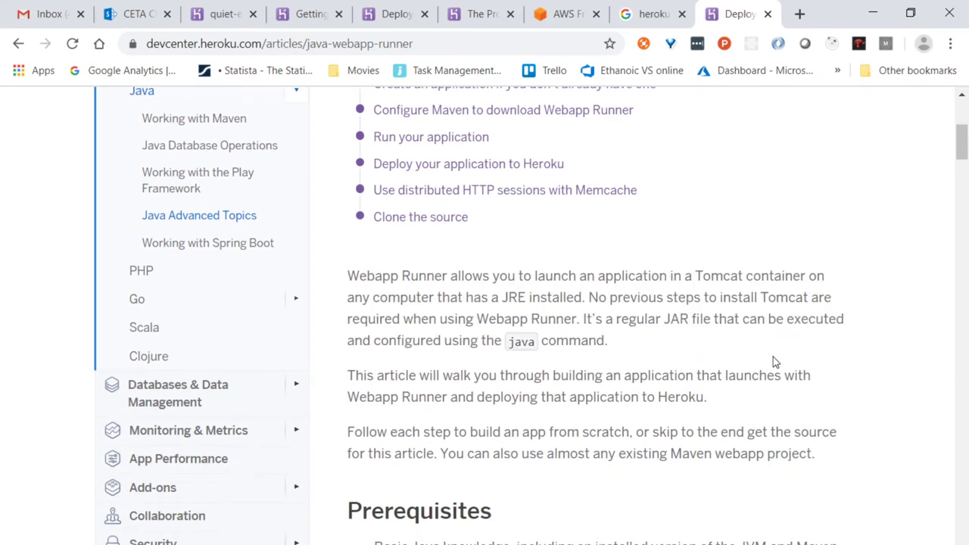
Step: Highlight the 'How does Webapp Runner work?' text and the java -jar webapp-runner.jar application.war command
scroll(767, 364, "down", 1)
scroll(767, 365, "down", 5)
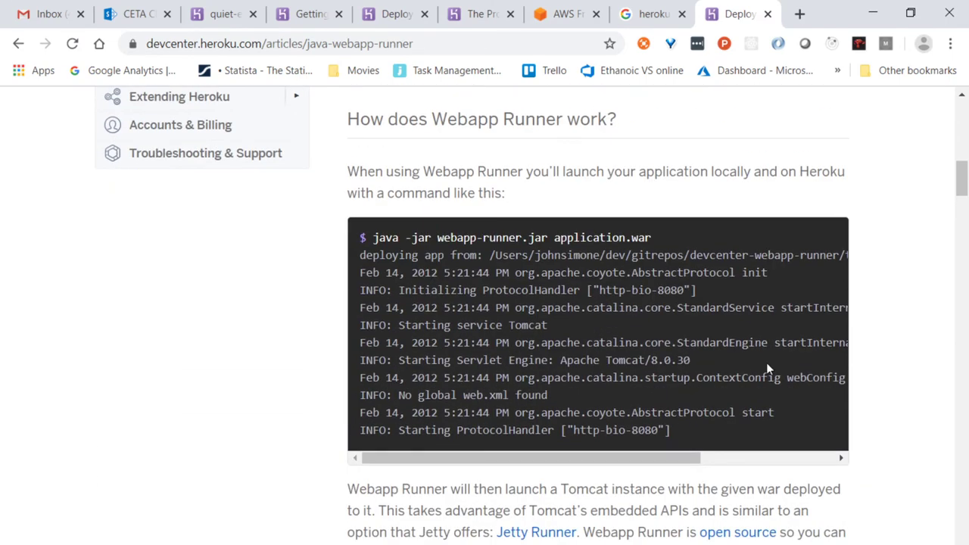
left_click_drag(503, 173, 584, 197)
left_click(595, 196)
left_click_drag(549, 237, 373, 238)
left_click_drag(674, 239, 365, 220)
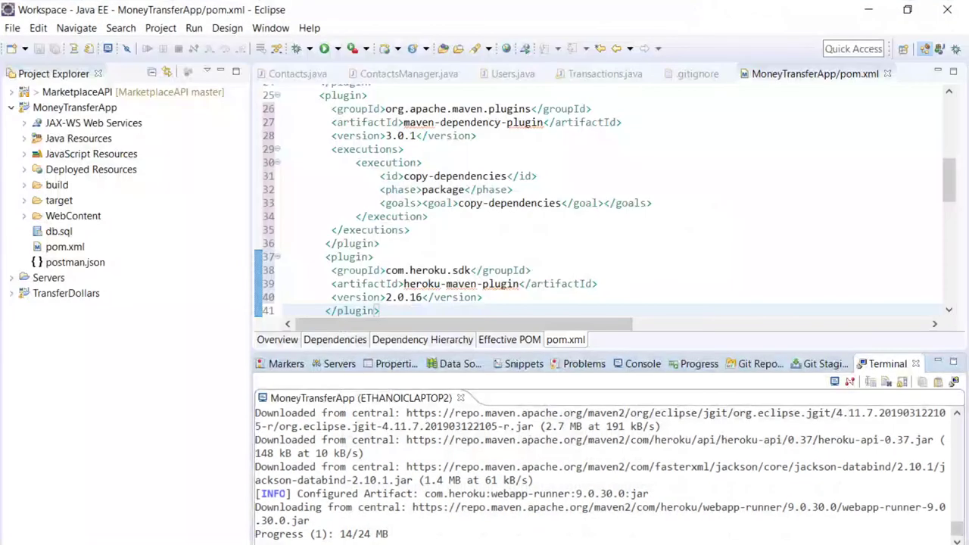
Step: Peek into the target folder, then close pom.xml so .gitignore listing 'target' shows
left_click(46, 201)
left_click(31, 202)
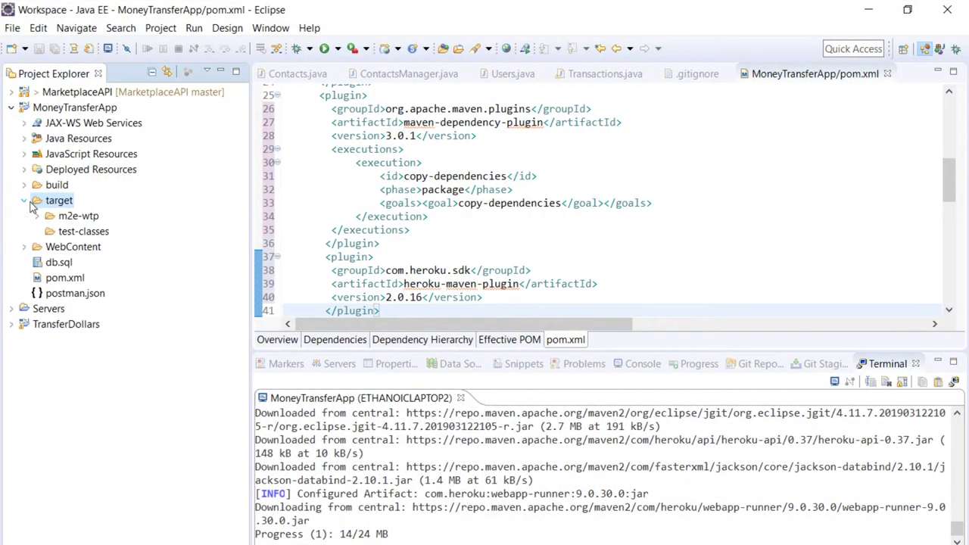
left_click(31, 203)
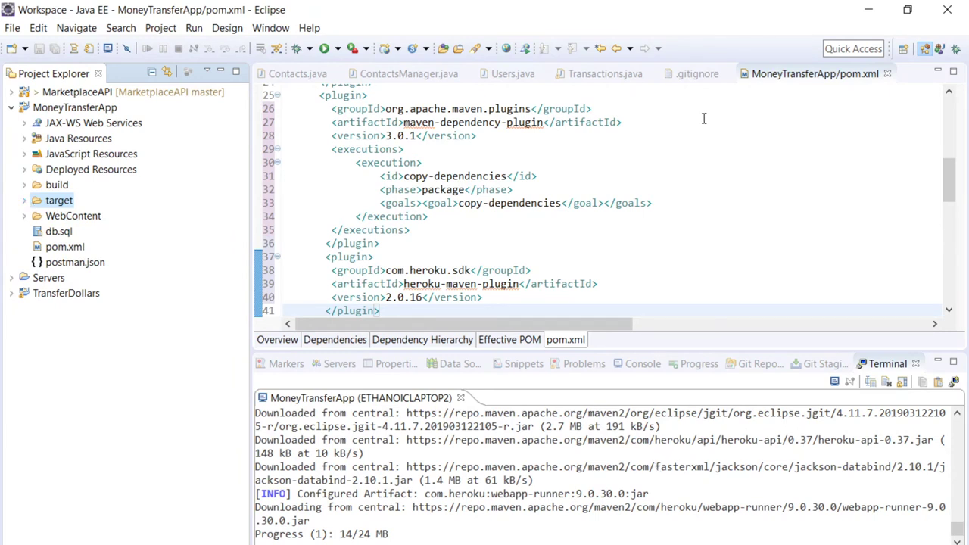
left_click(888, 73)
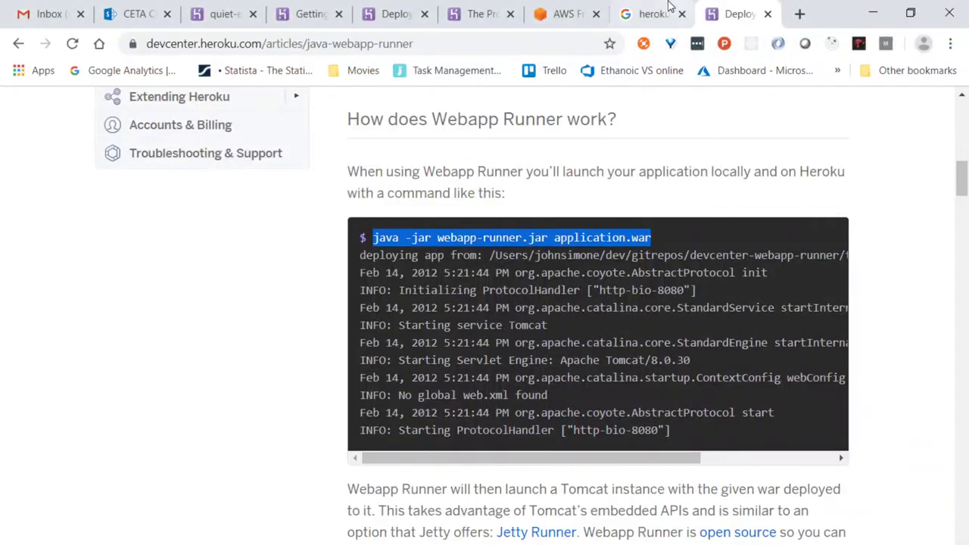
Step: Read the Maven deploy guide from mvn clean heroku:deploy-war down to the heroku open and heroku logs commands
left_click(483, 14)
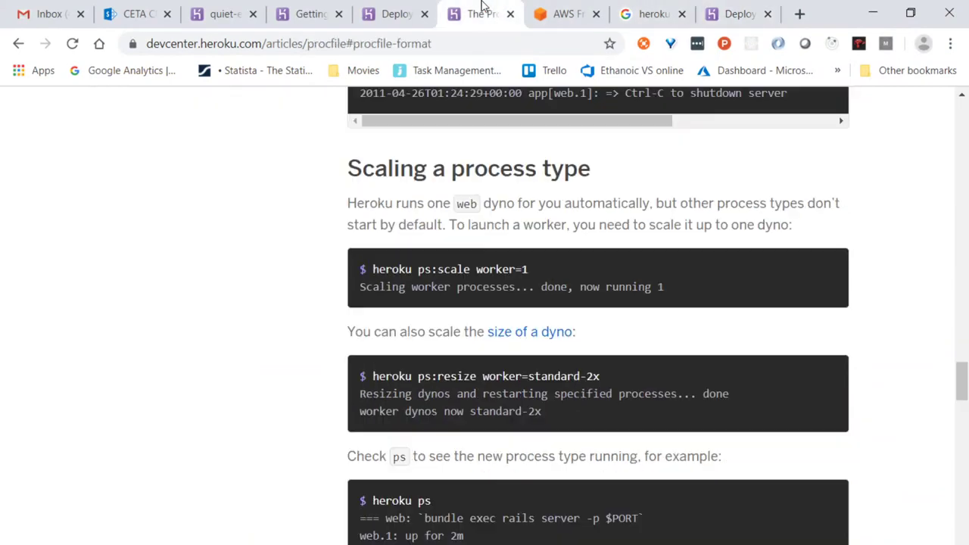
scroll(522, 346, "up", 2)
left_click(388, 8)
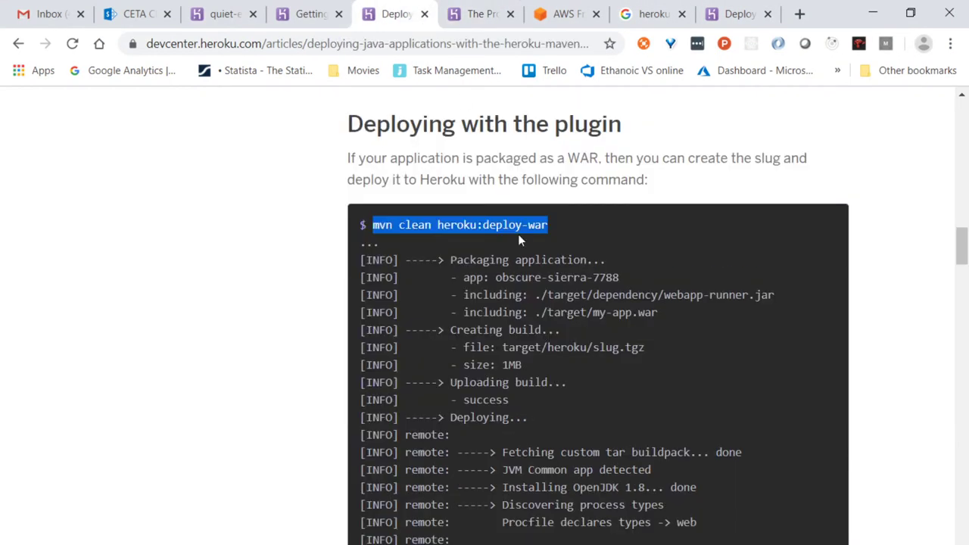
scroll(568, 368, "down", 4)
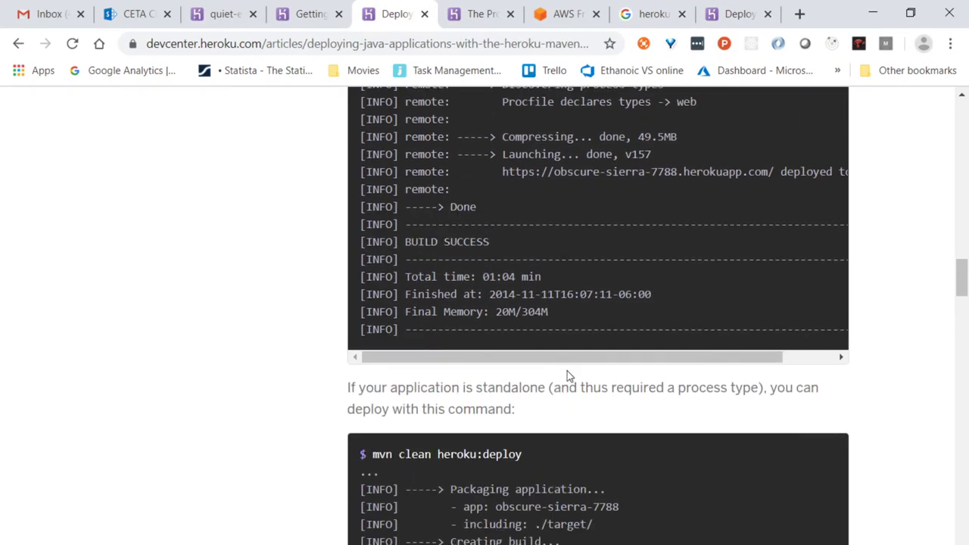
scroll(409, 378, "down", 1)
left_click_drag(373, 377, 565, 370)
scroll(592, 464, "down", 1)
scroll(592, 464, "down", 7)
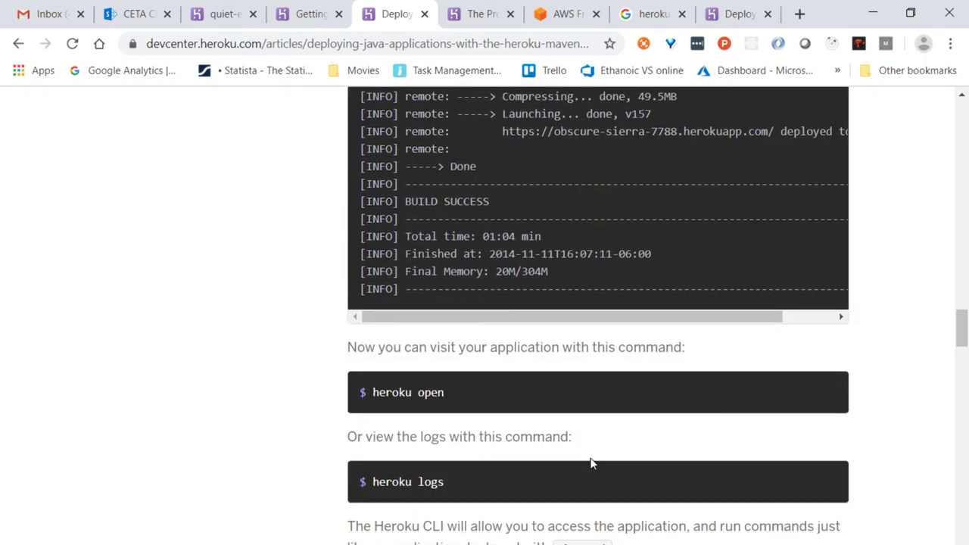
scroll(591, 465, "up", 1)
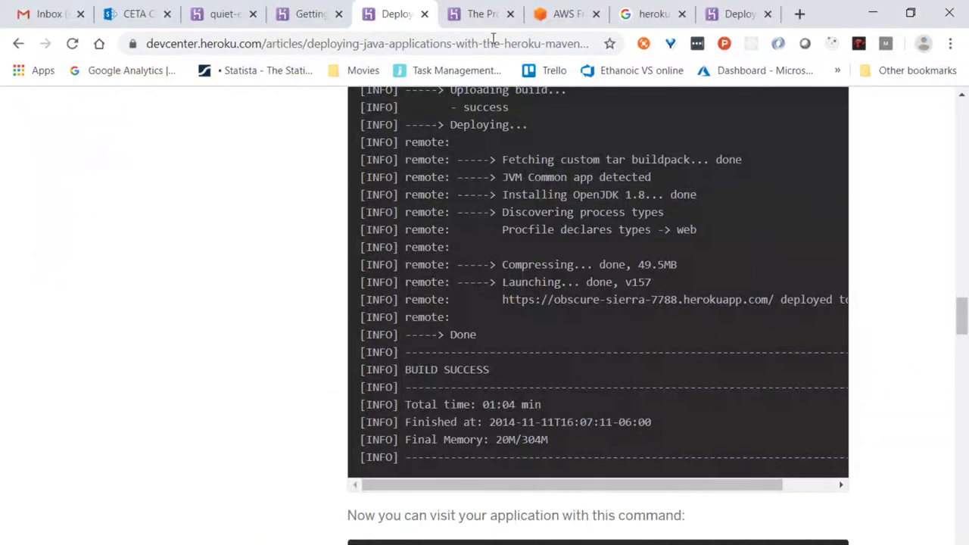
Step: From the AWS Free Tier page, sign in to the console with the account e-mail and saved password
left_click(560, 10)
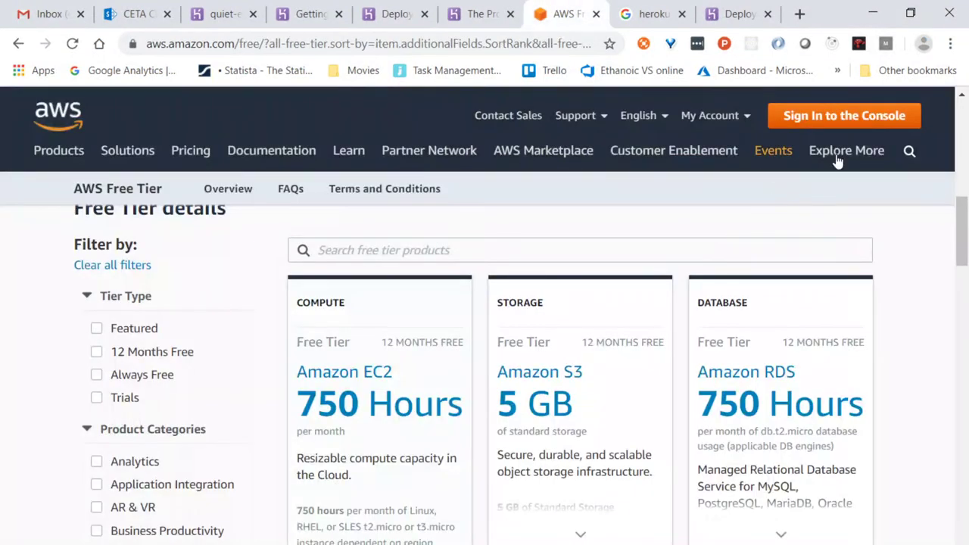
left_click(831, 118)
mouse_move(785, 147)
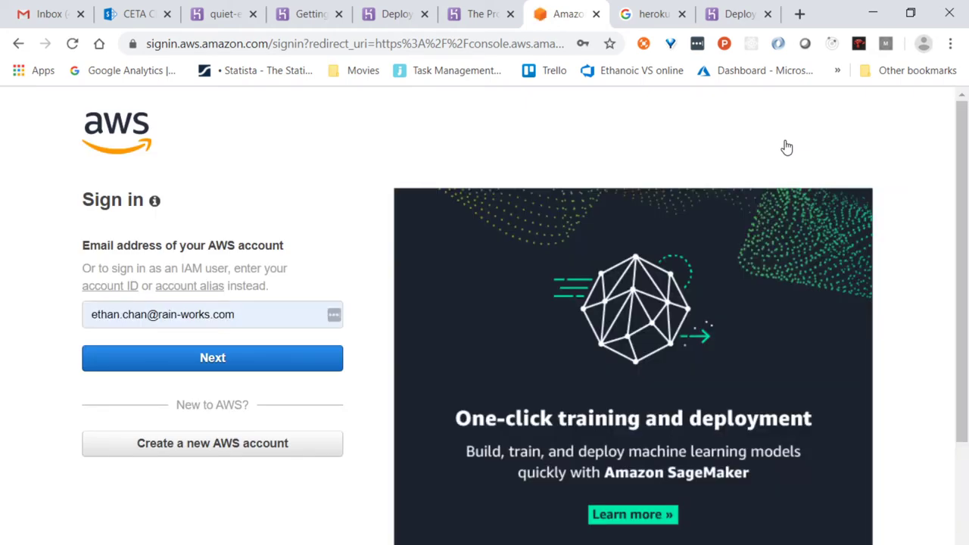
left_click(262, 358)
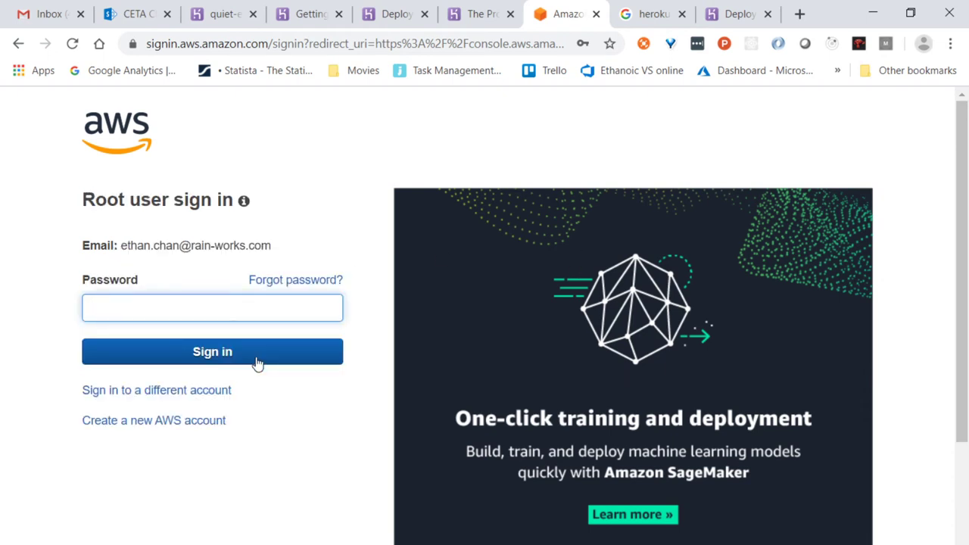
left_click(265, 316)
left_click(262, 350)
left_click(262, 349)
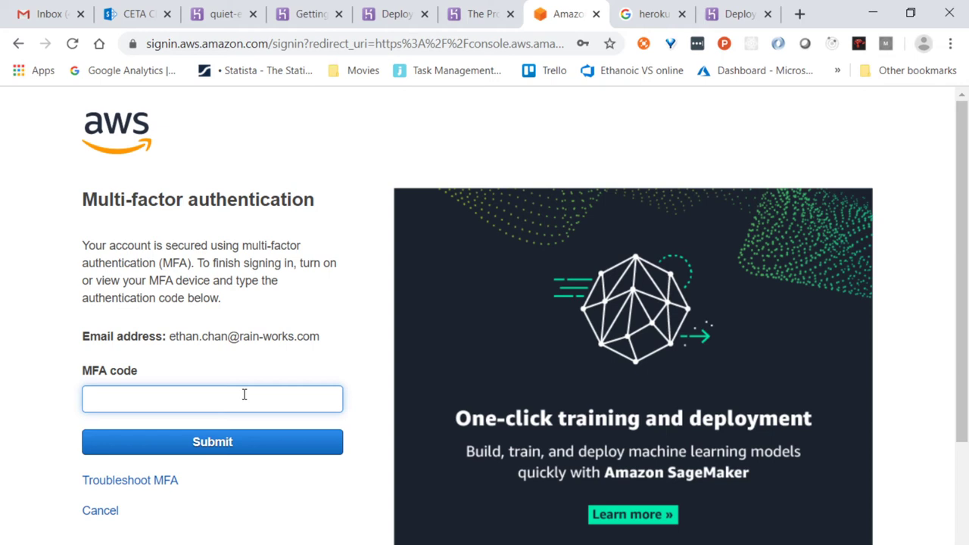
Step: Enter the MFA code to finish signing in and open the full AWS services list
left_click(244, 394)
key("Return")
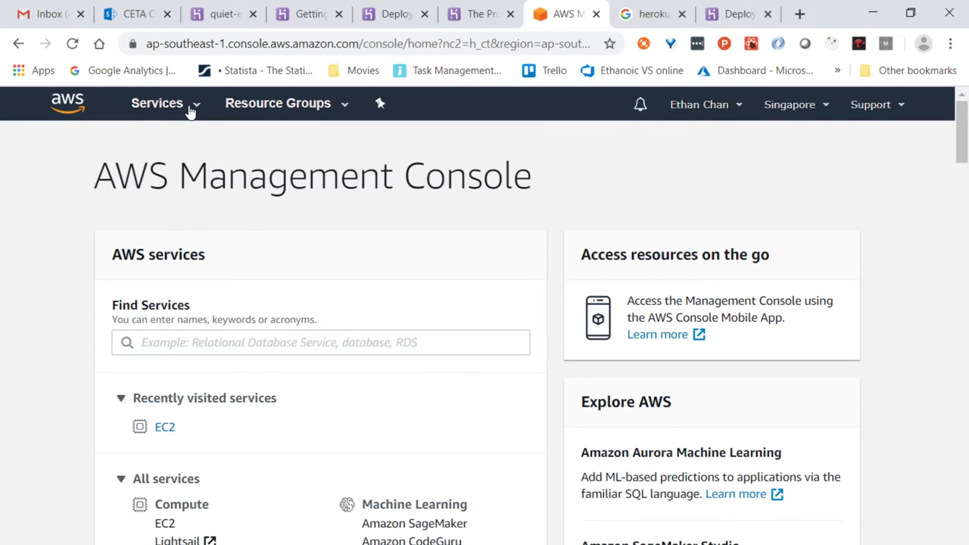
left_click(191, 112)
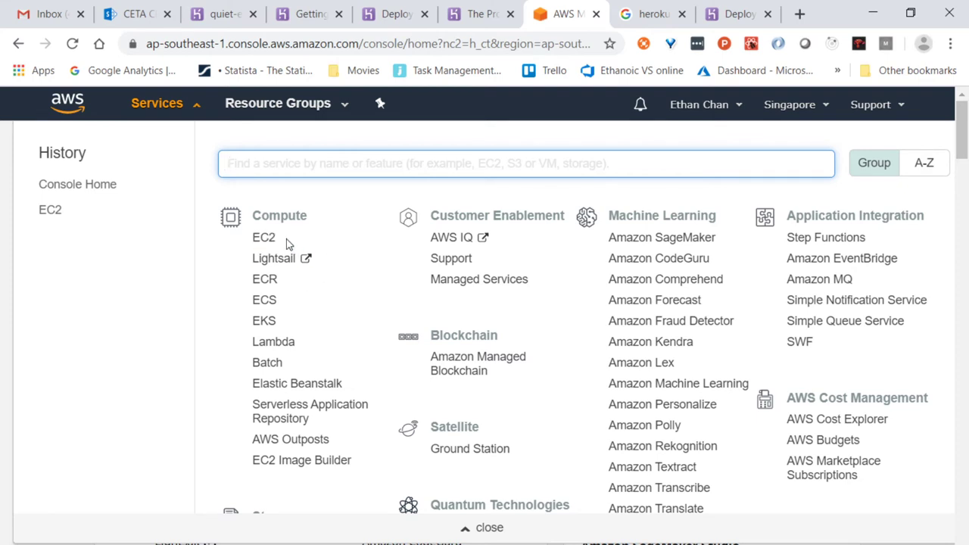
Step: Show all four EC2 instances, two running and two stopped, in the Instances list
left_click(272, 238)
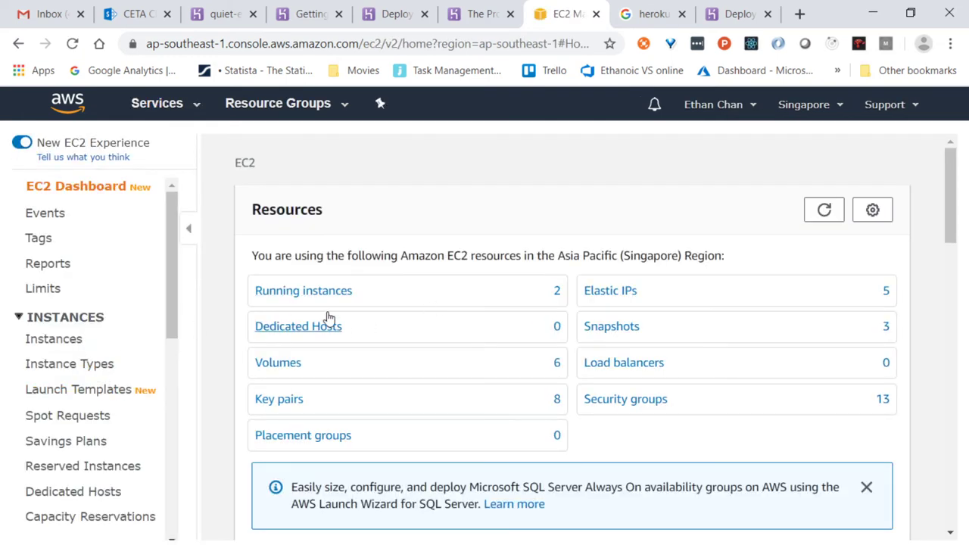
left_click(341, 290)
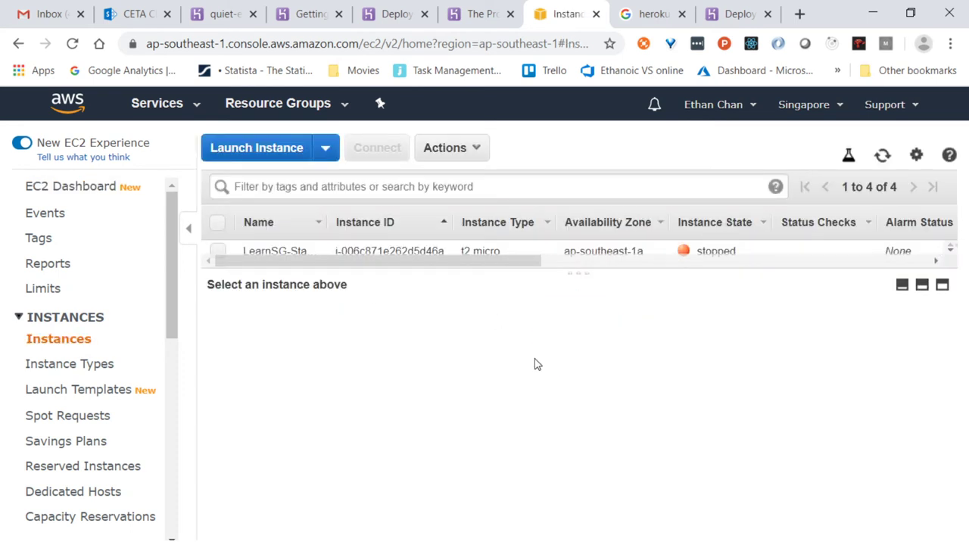
left_click_drag(695, 274, 709, 400)
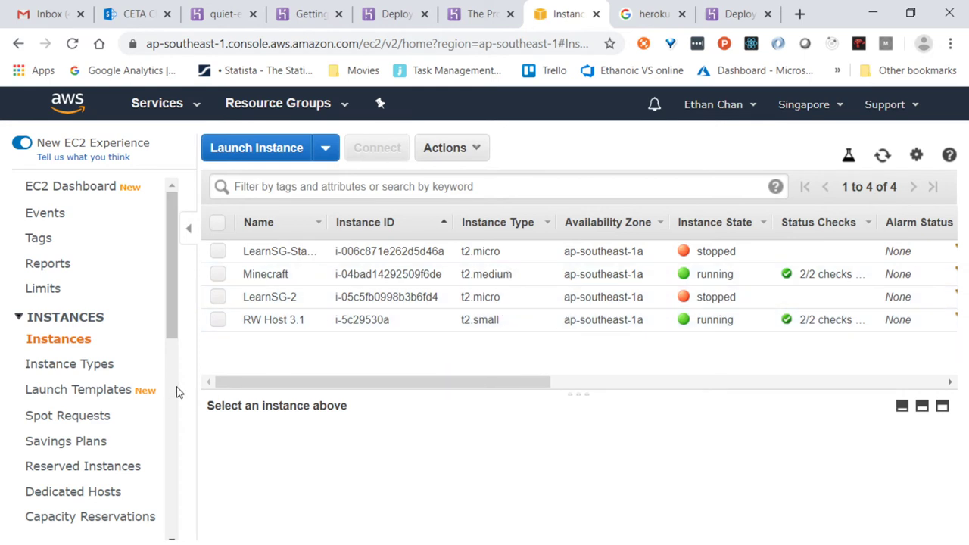
Step: Start a new instance launch, review the free-tier Quick Start AMIs, then browse AWS Marketplace images
left_click(288, 155)
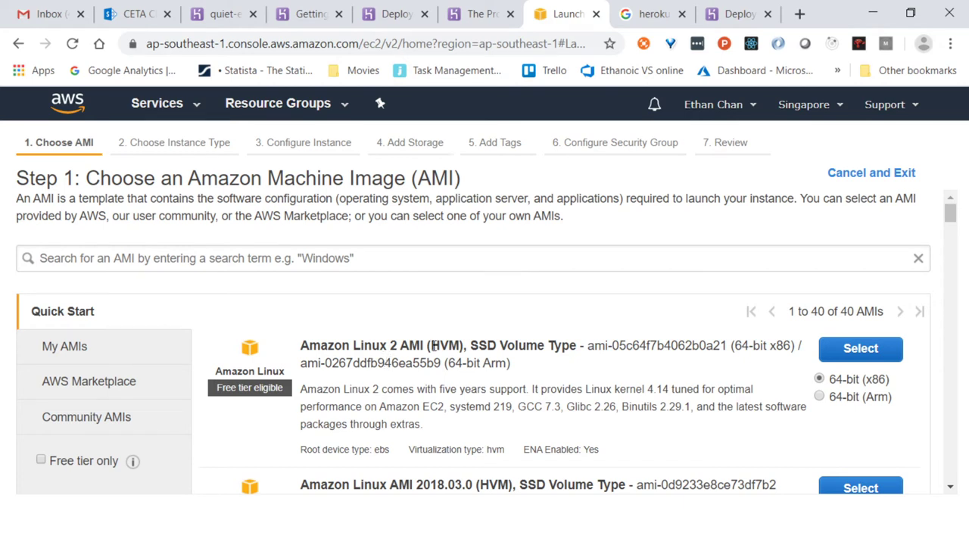
scroll(379, 288, "down", 2)
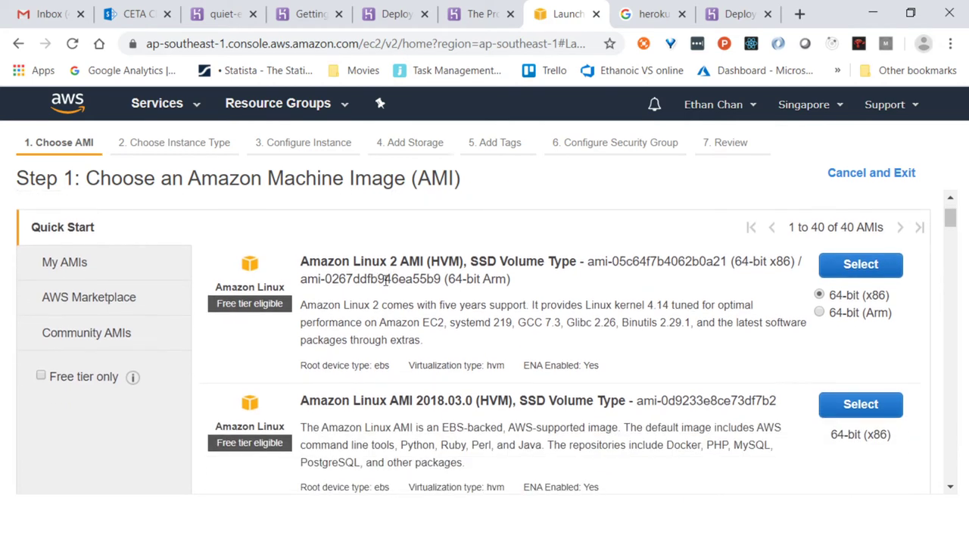
scroll(383, 277, "down", 5)
scroll(375, 276, "up", 1)
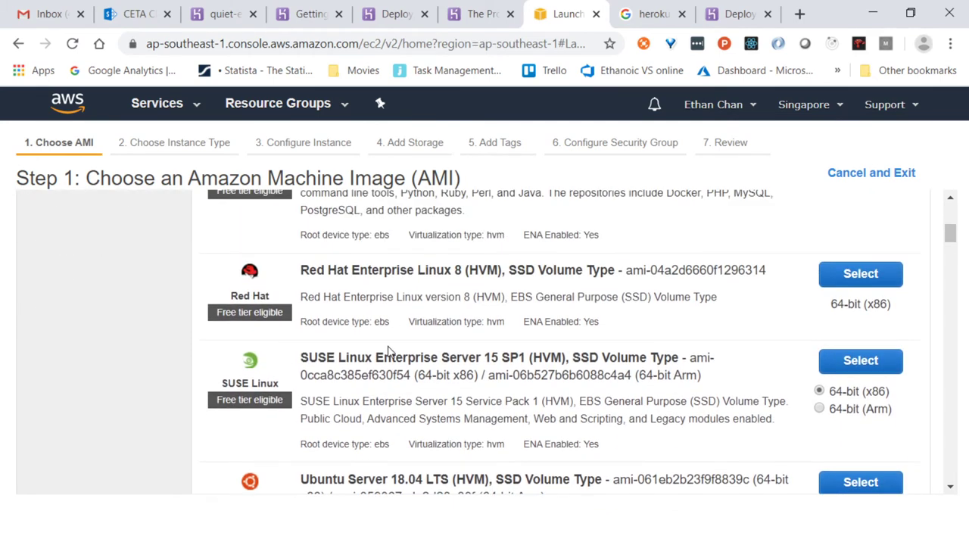
scroll(390, 362, "down", 3)
scroll(391, 363, "down", 6)
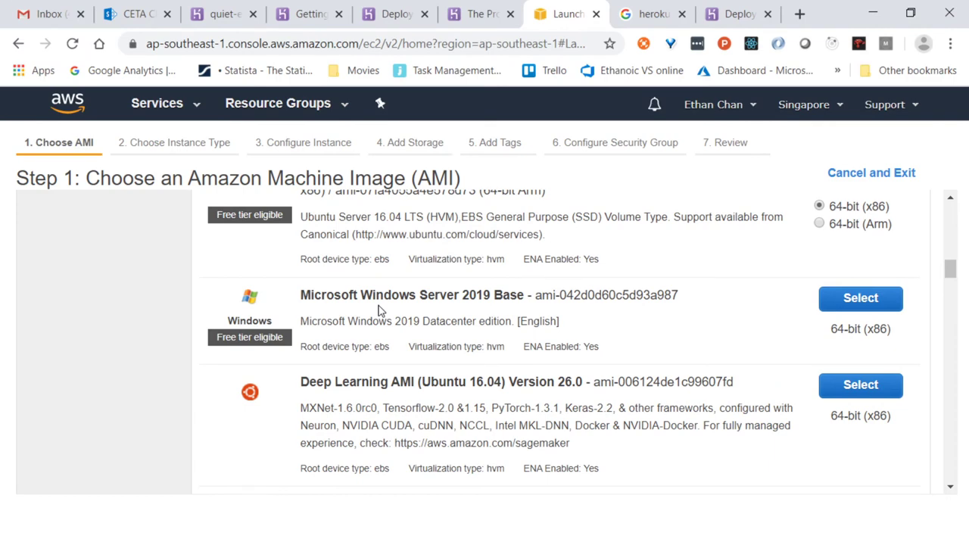
scroll(387, 340, "up", 10)
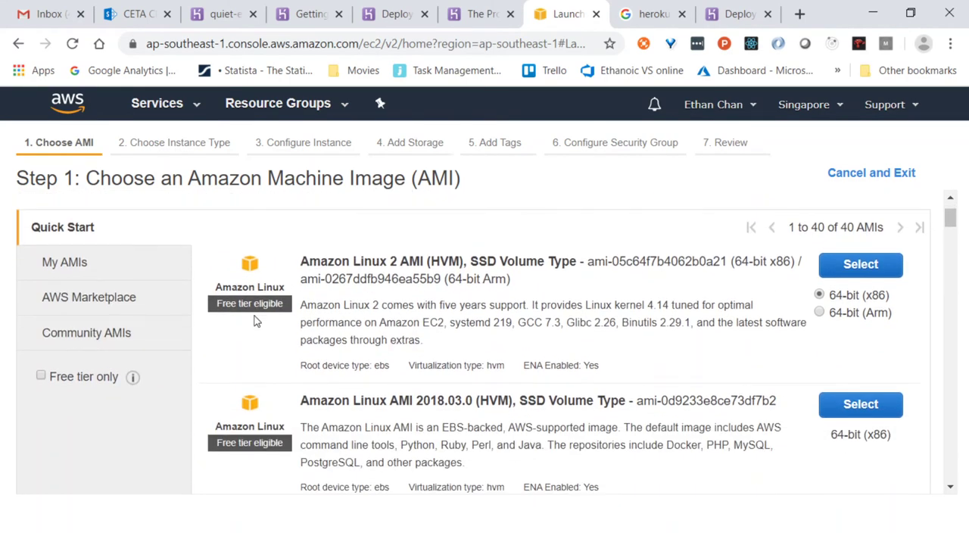
left_click_drag(225, 304, 270, 315)
left_click(114, 300)
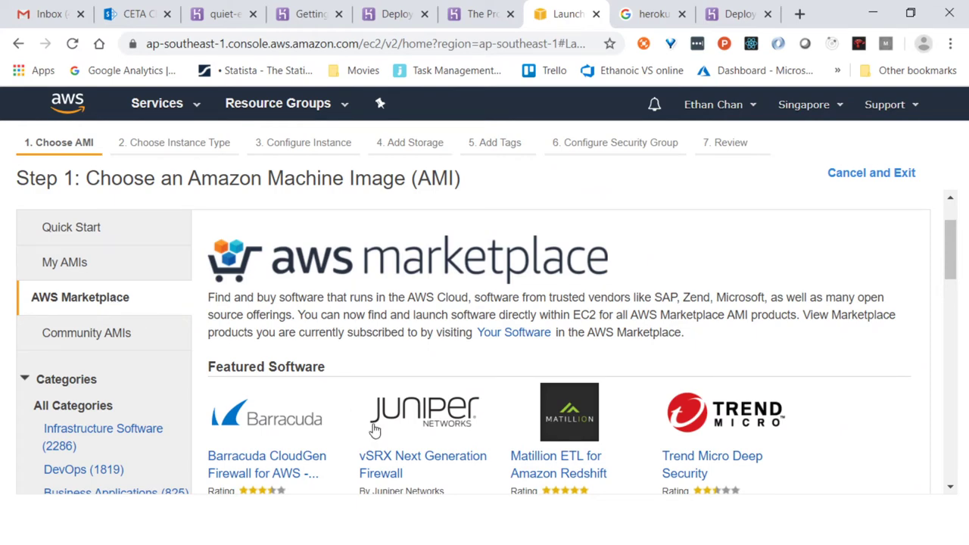
Step: Look through the AWS Marketplace software categories
scroll(373, 428, "down", 2)
scroll(373, 426, "down", 1)
scroll(373, 424, "up", 1)
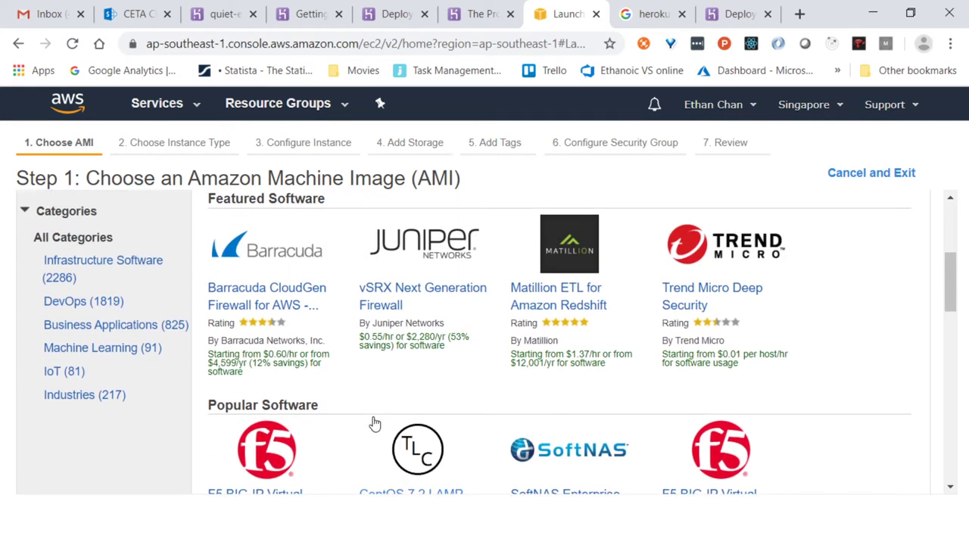
left_click(88, 272)
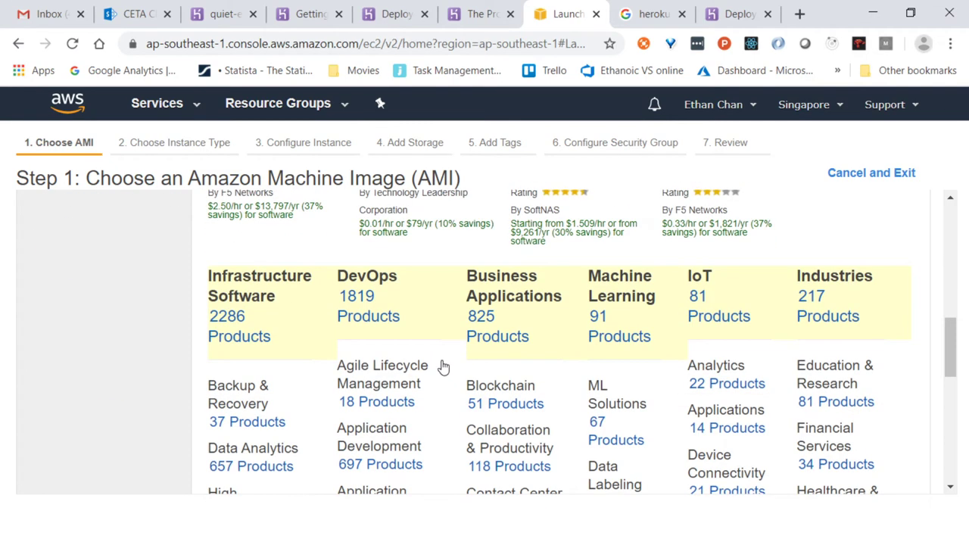
scroll(444, 366, "up", 3)
scroll(674, 322, "down", 1)
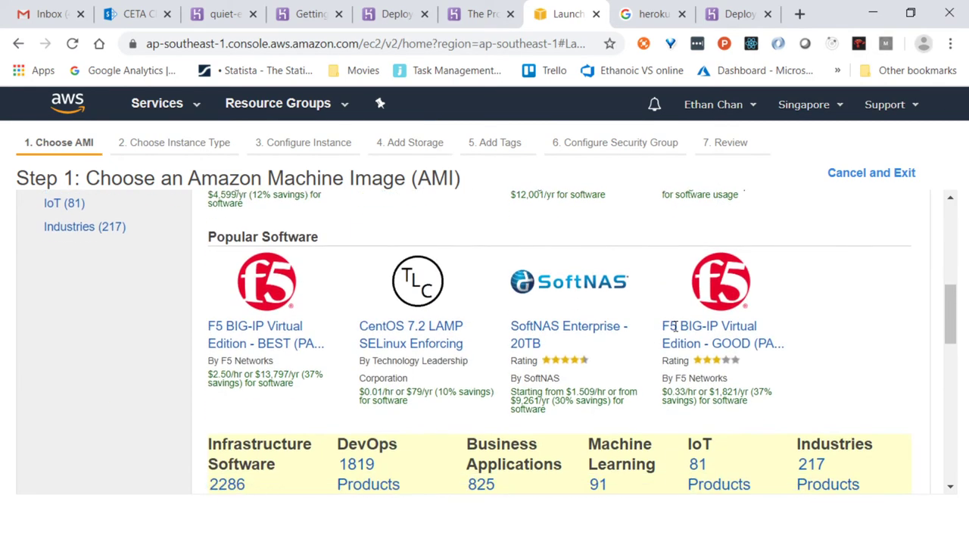
scroll(675, 325, "down", 1)
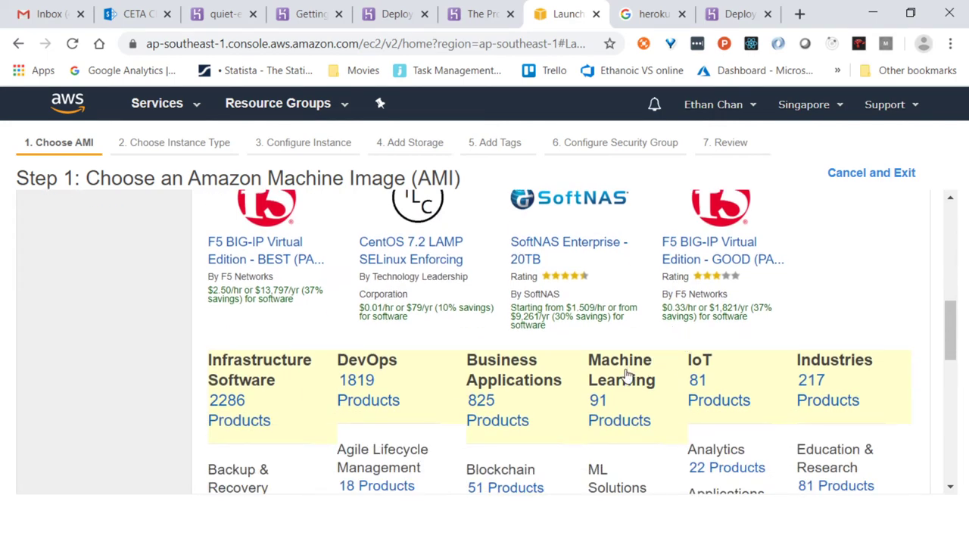
scroll(628, 373, "down", 2)
scroll(624, 377, "up", 2)
scroll(625, 377, "up", 4)
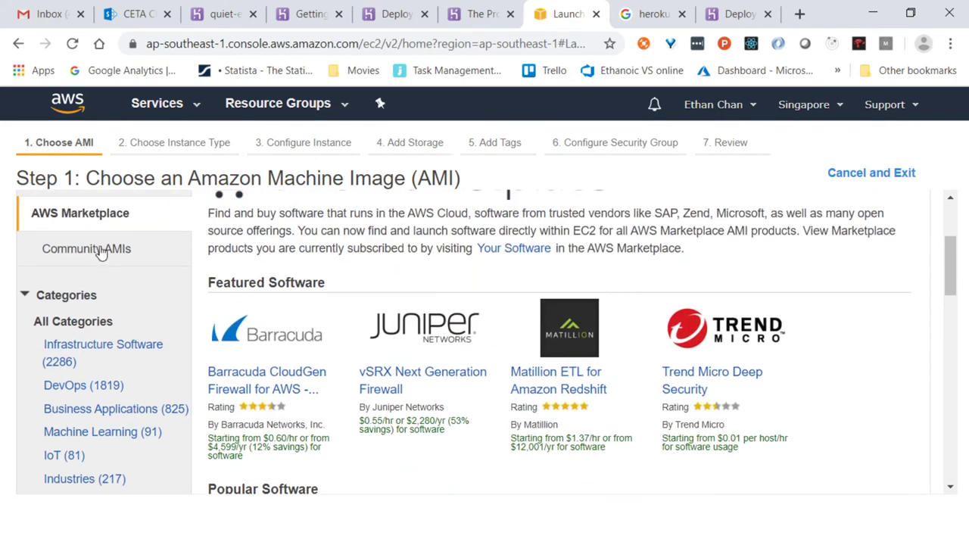
Step: Browse the Community AMIs and their operating-system filters: Amazon Linux, RHEL 8.0, SUSE, Ubuntu
left_click(98, 257)
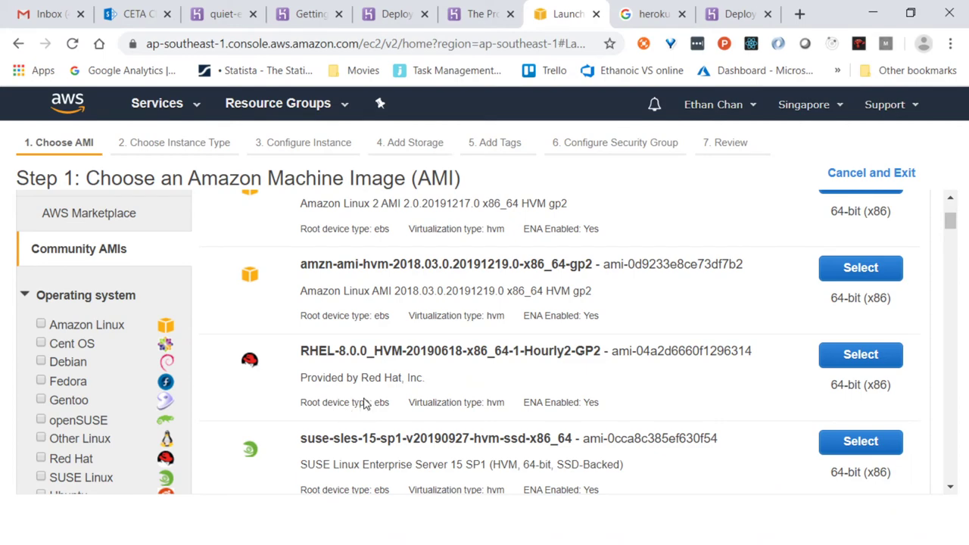
scroll(390, 402, "up", 3)
scroll(394, 402, "down", 3)
scroll(130, 374, "down", 1)
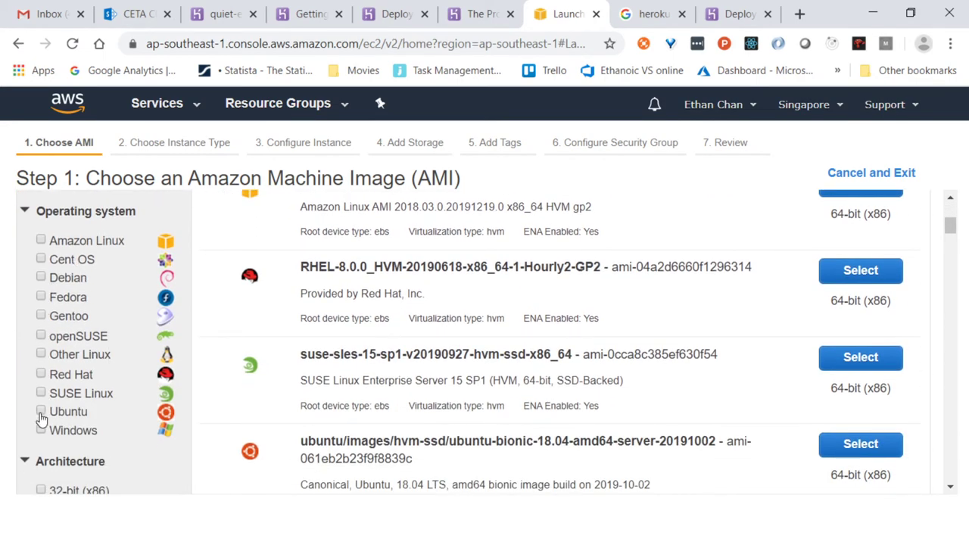
scroll(85, 401, "down", 4)
scroll(86, 400, "up", 3)
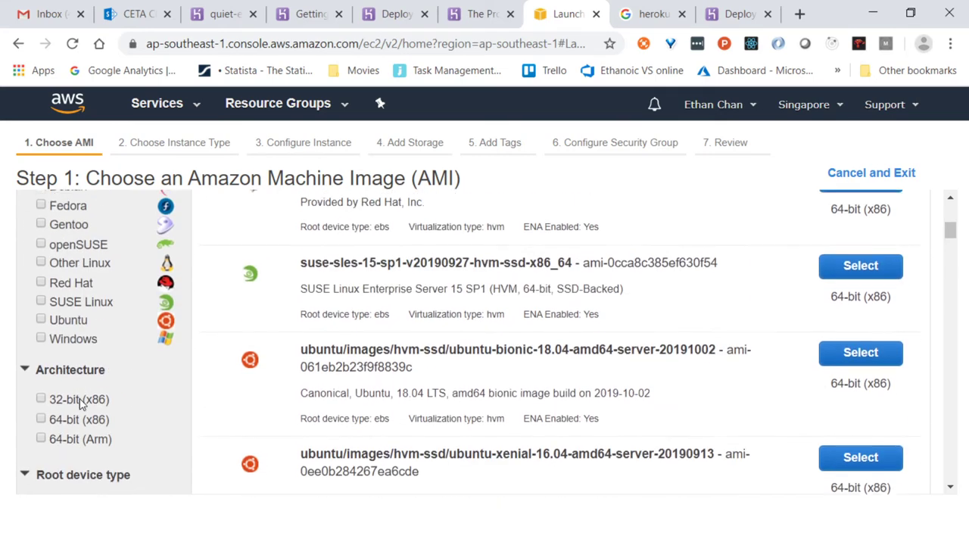
scroll(86, 395, "up", 1)
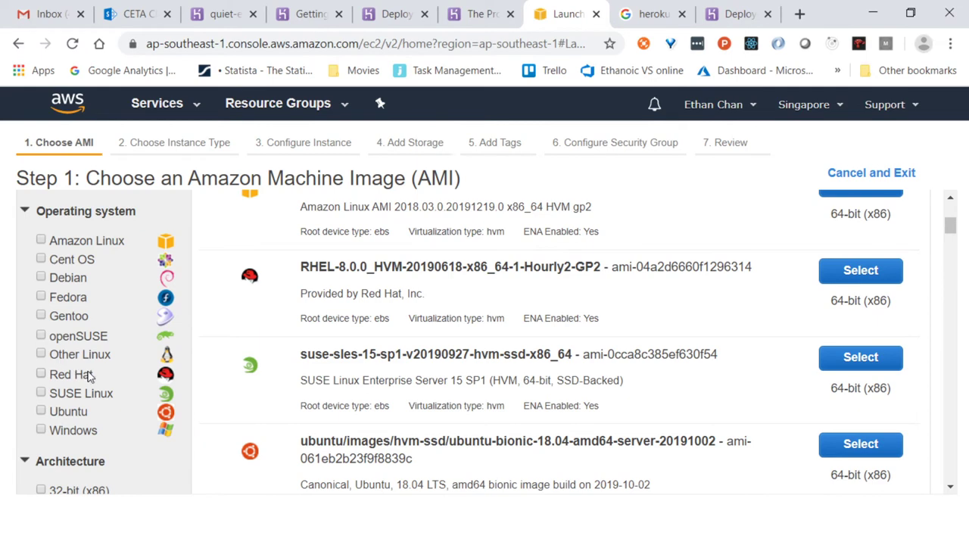
Step: Search Google for 'bitnami' in a new tab
left_click(802, 15)
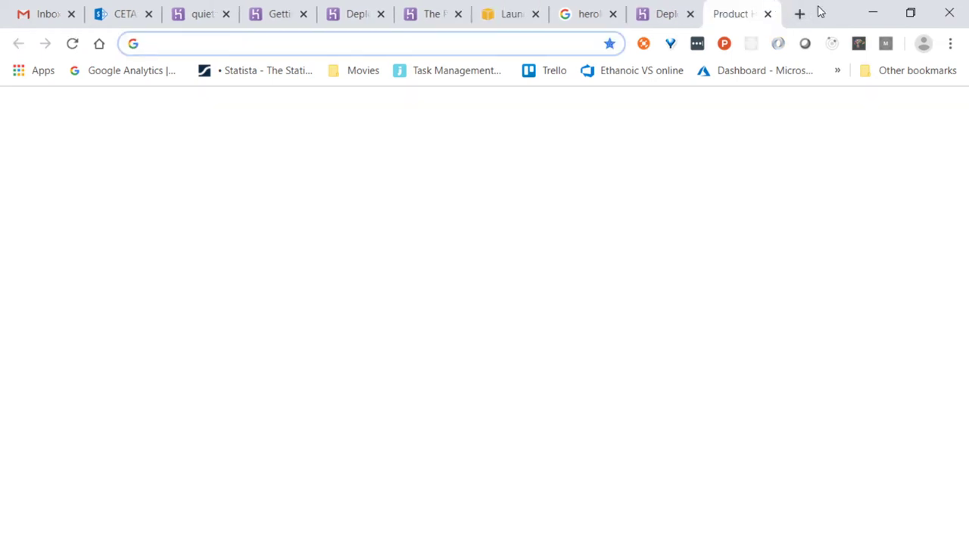
type("bitnami")
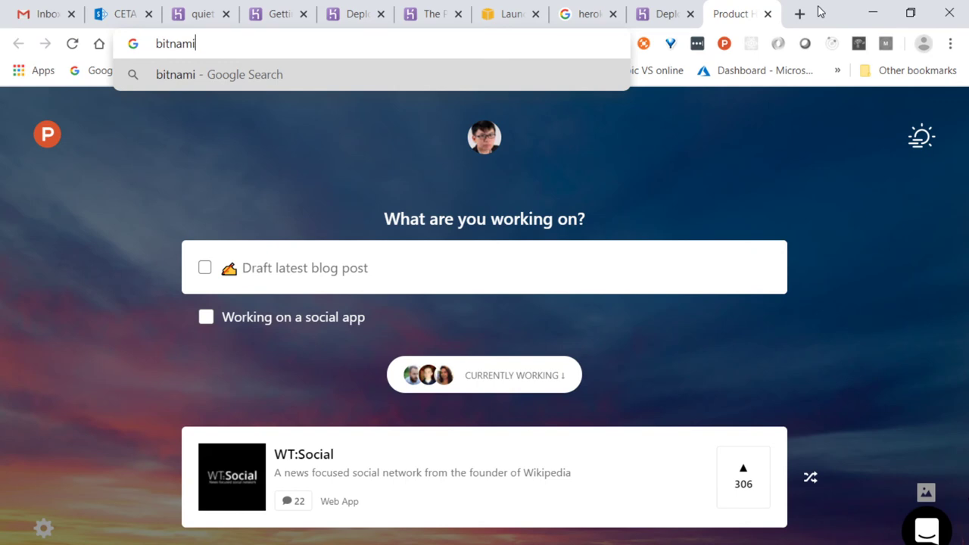
key("Return")
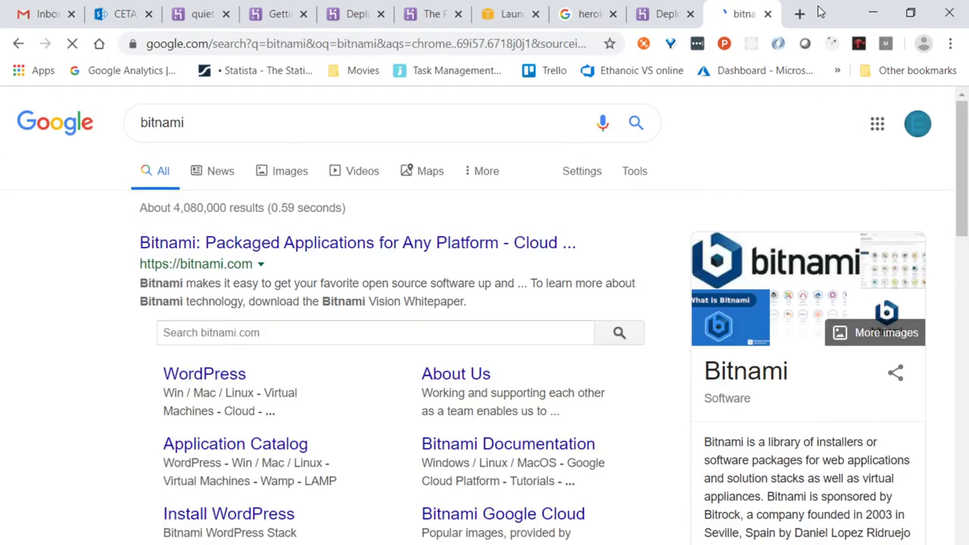
Step: Open bitnami.com, dismiss the cookie notice and go to the Applications catalog
left_click(359, 247)
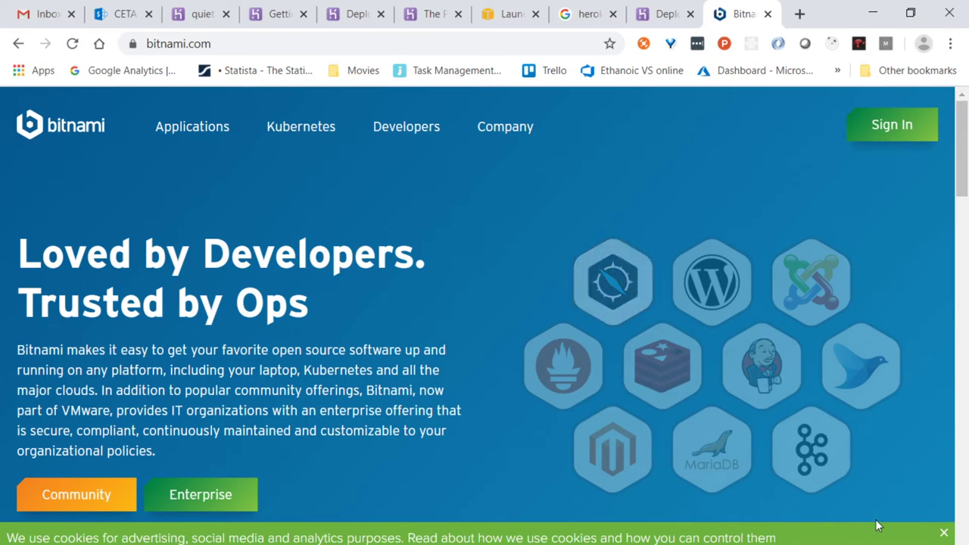
left_click(944, 534)
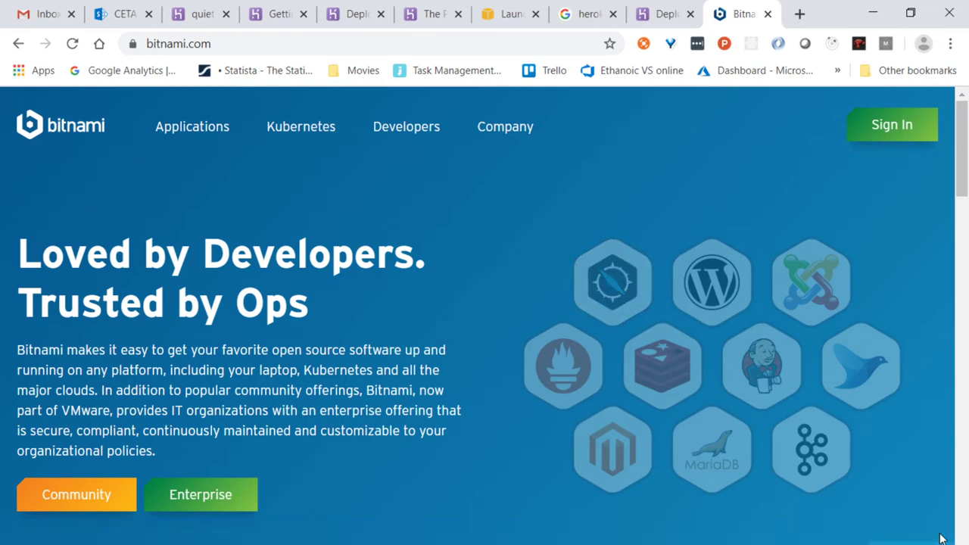
left_click(225, 133)
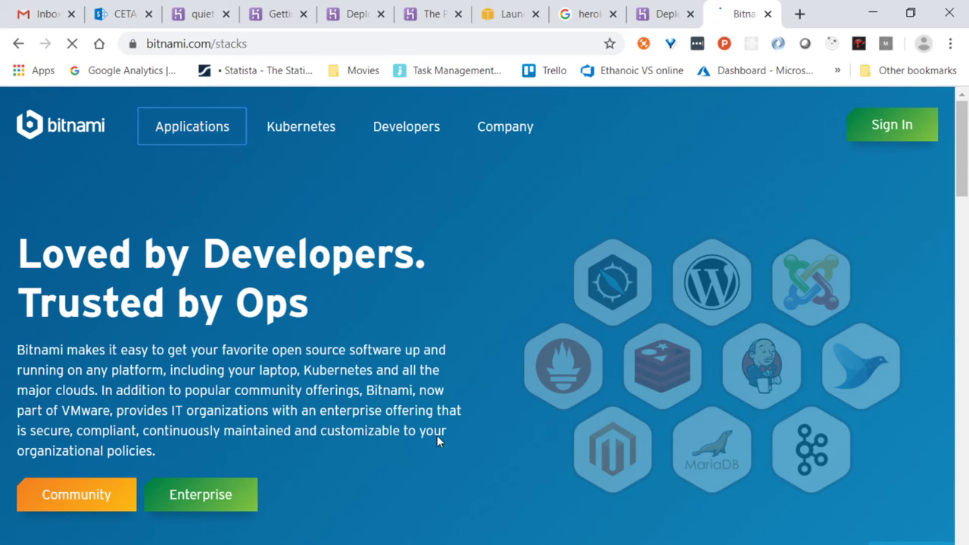
Step: Scroll through Bitnami's stacks catalog of WordPress, LAMP, GitLab CE, MongoDB and other apps
scroll(435, 453, "down", 3)
scroll(435, 453, "down", 2)
scroll(157, 311, "down", 1)
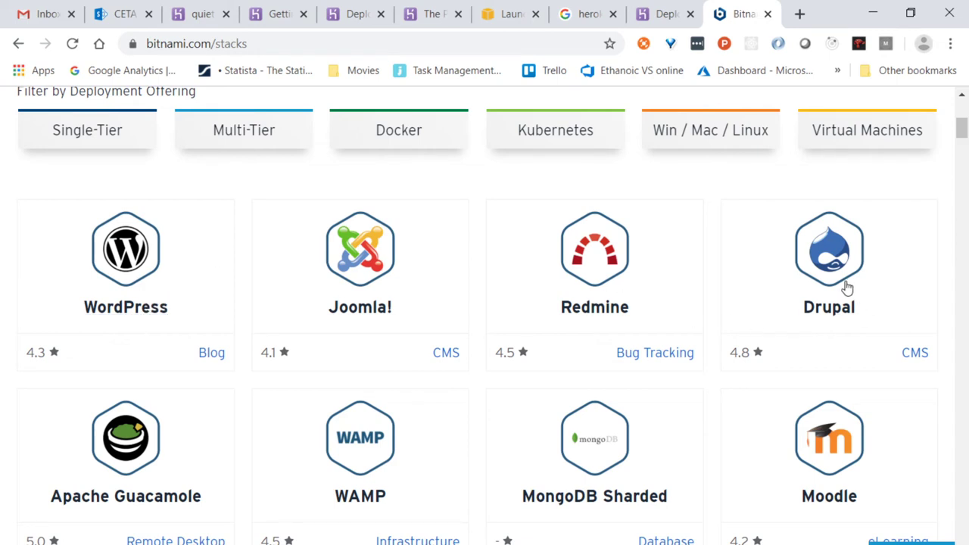
scroll(379, 307, "down", 1)
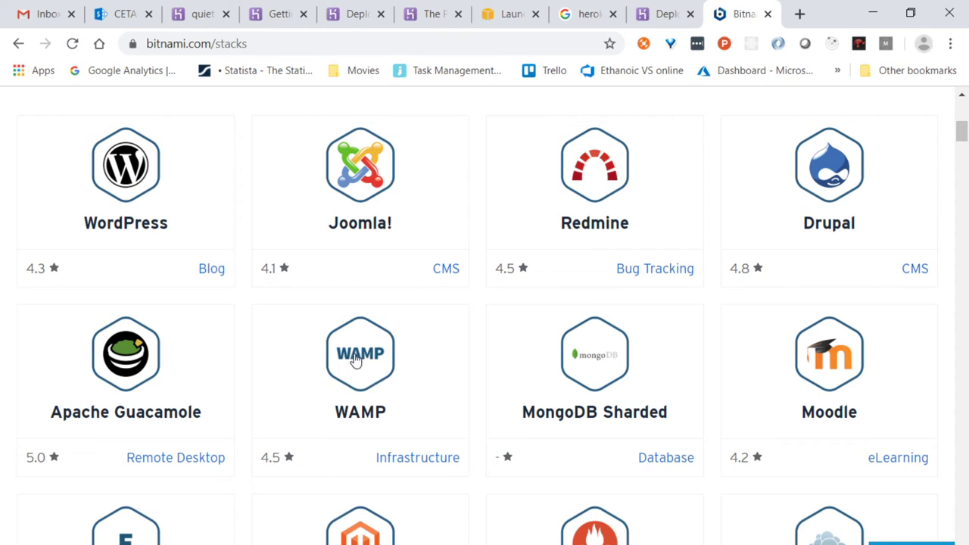
scroll(376, 363, "down", 1)
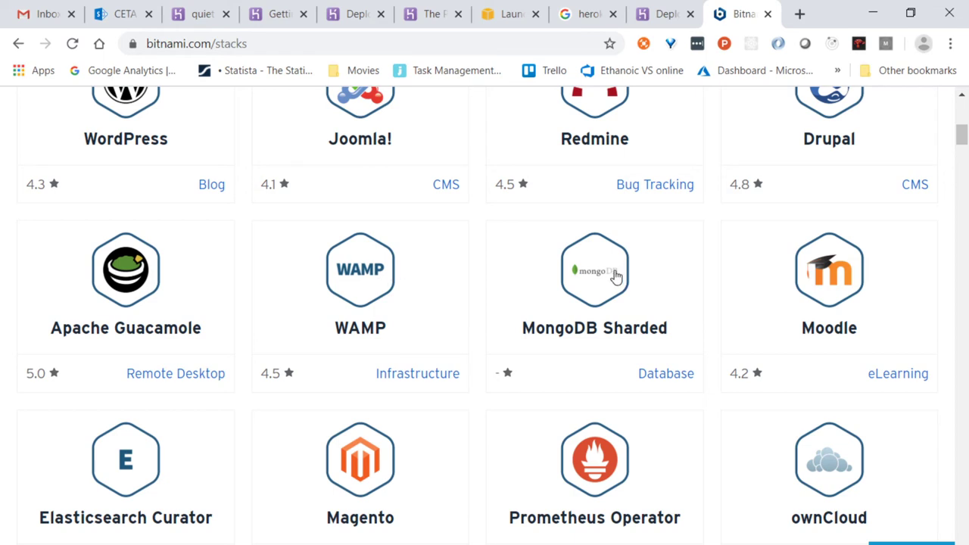
scroll(613, 280, "down", 1)
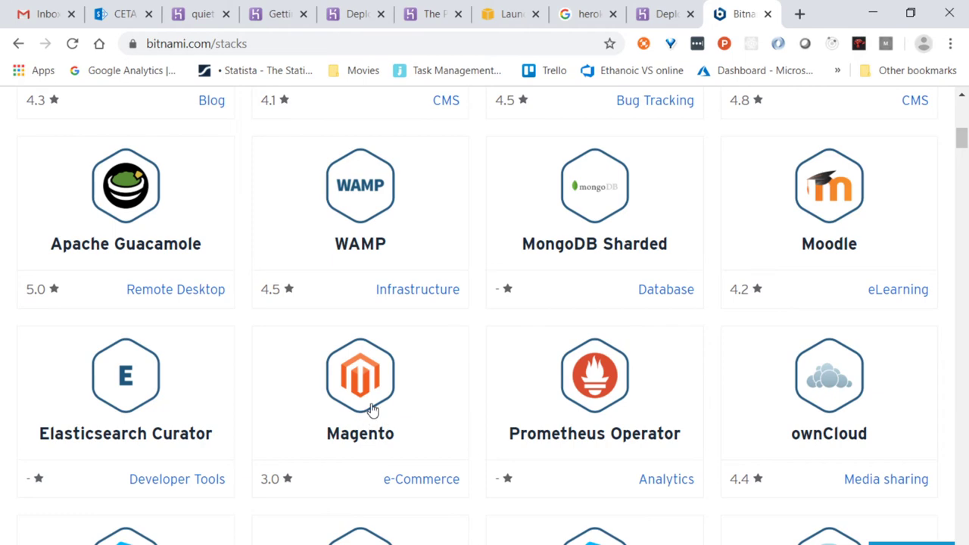
scroll(371, 405, "down", 2)
scroll(482, 383, "down", 3)
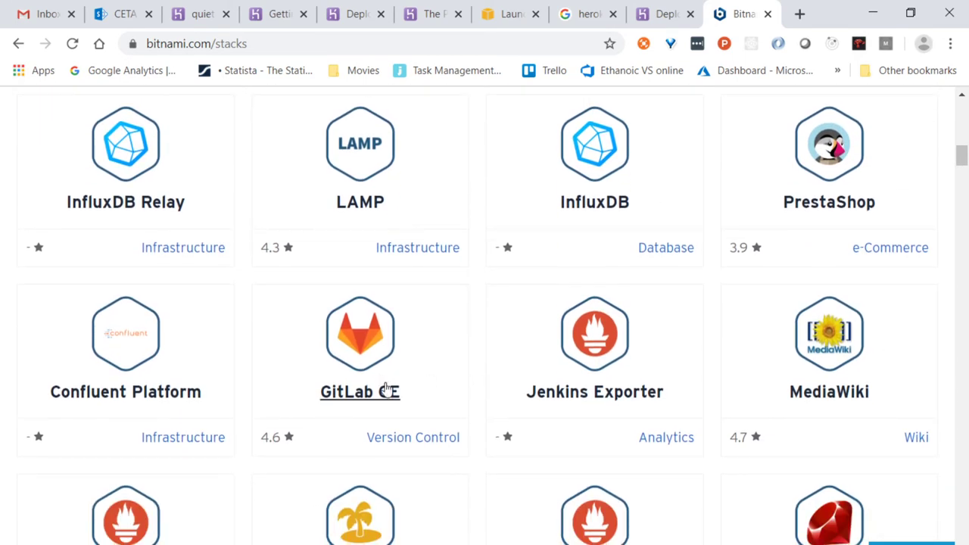
scroll(420, 383, "down", 1)
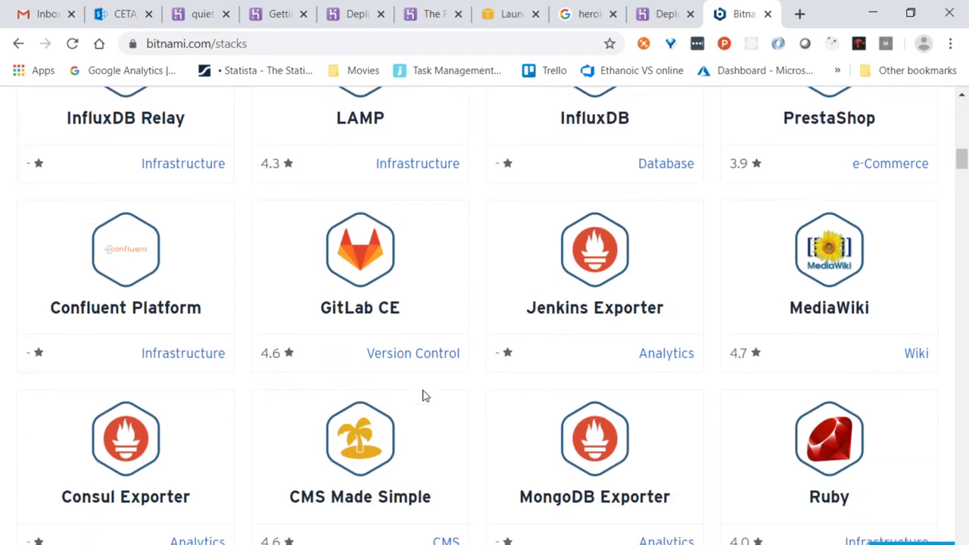
scroll(437, 379, "down", 2)
scroll(439, 356, "up", 15)
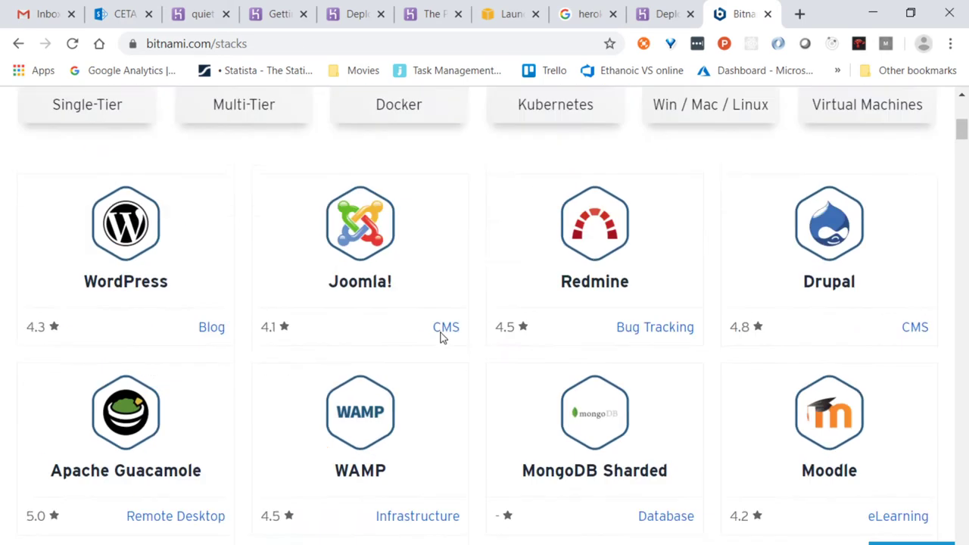
scroll(443, 334, "down", 3)
Step: Search Bitnami's applications for 'java' and scroll through the results
left_click(146, 212)
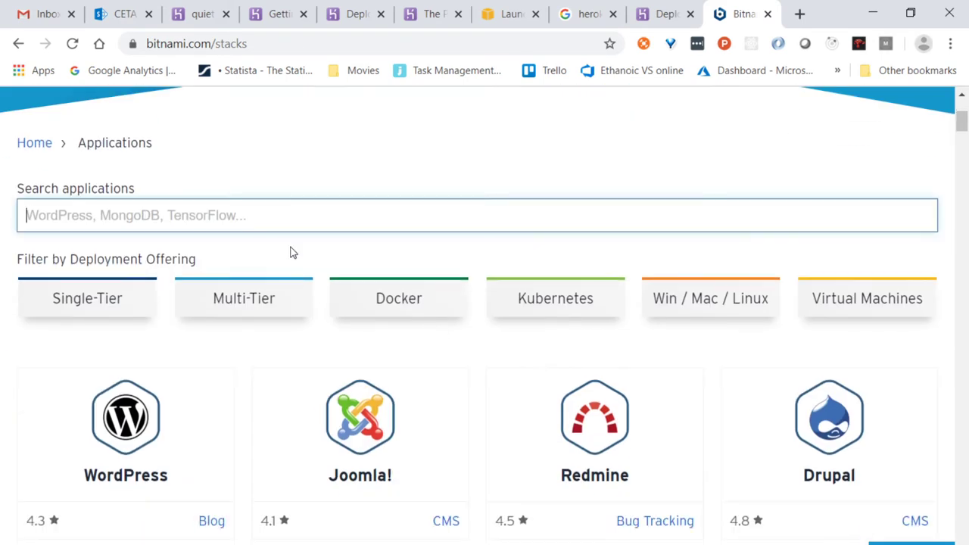
type("java")
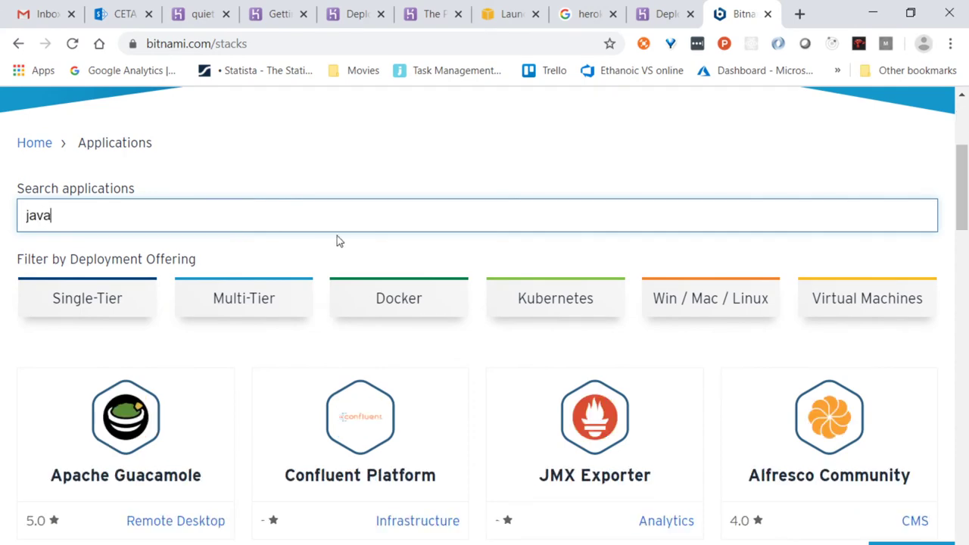
scroll(357, 209, "down", 3)
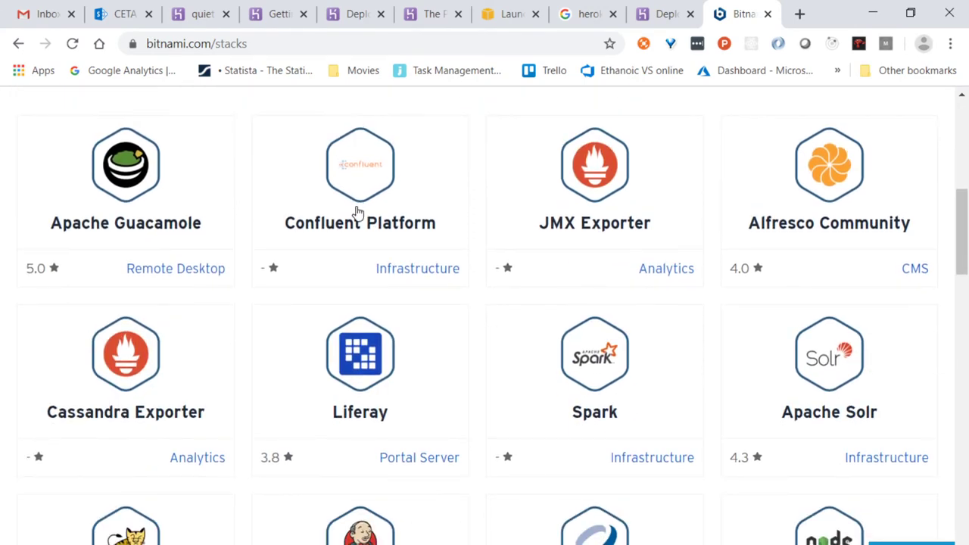
scroll(277, 293, "down", 3)
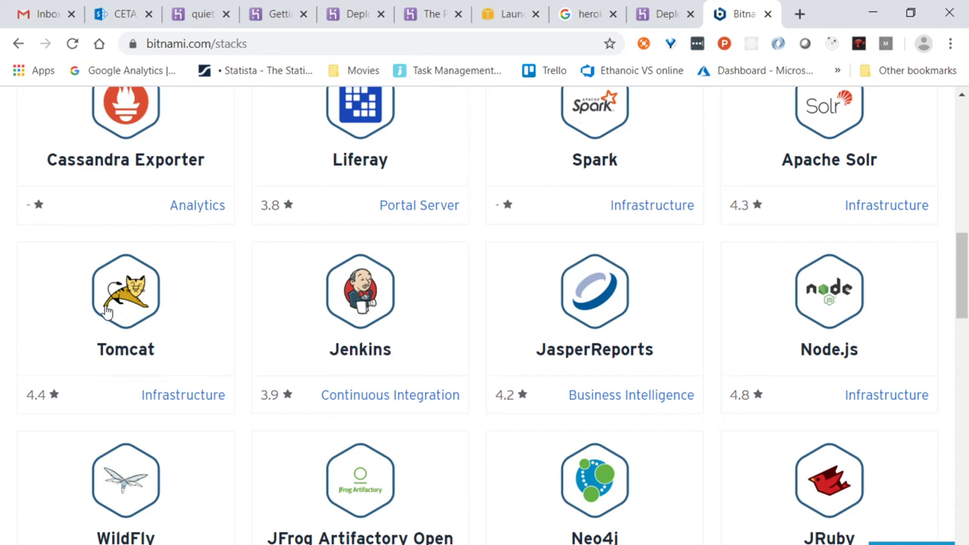
scroll(128, 294, "down", 3)
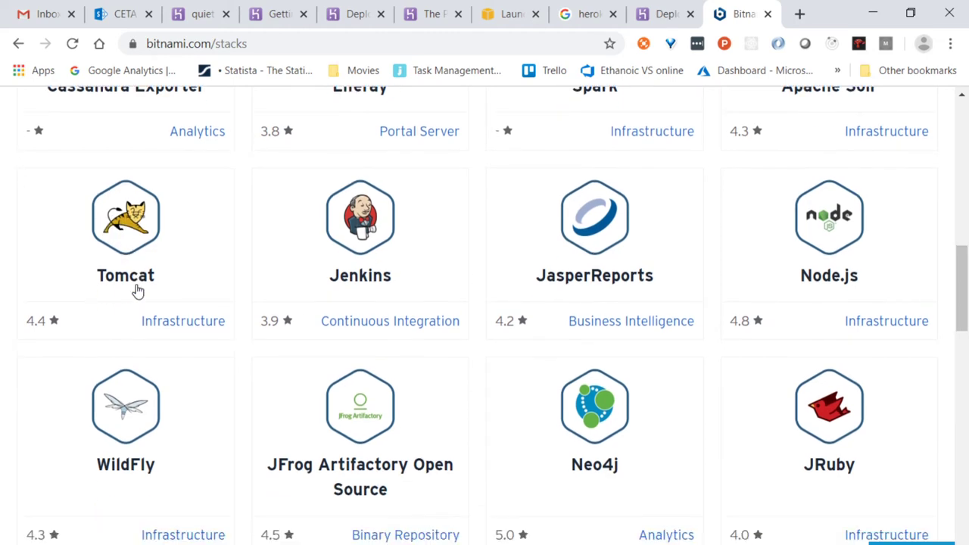
scroll(388, 326, "down", 3)
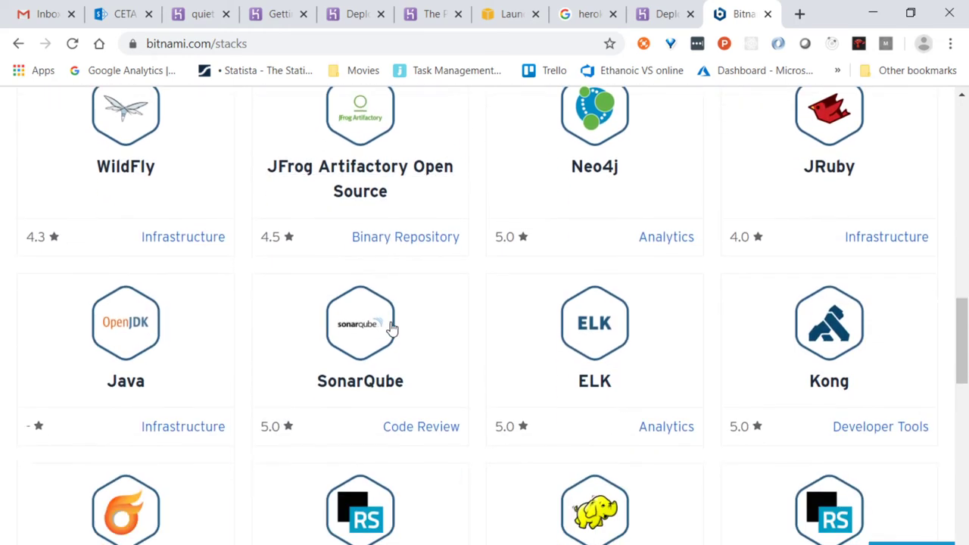
scroll(519, 326, "down", 4)
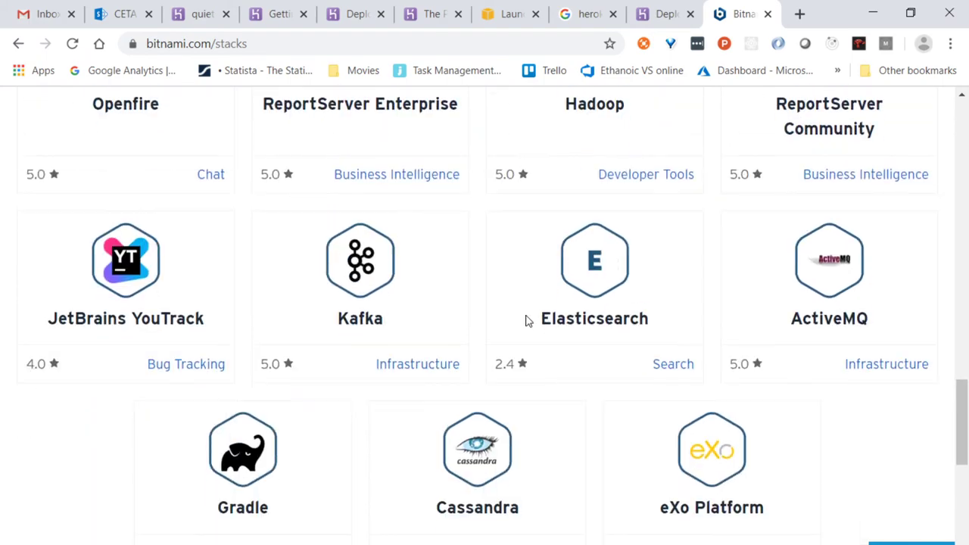
scroll(520, 334, "up", 15)
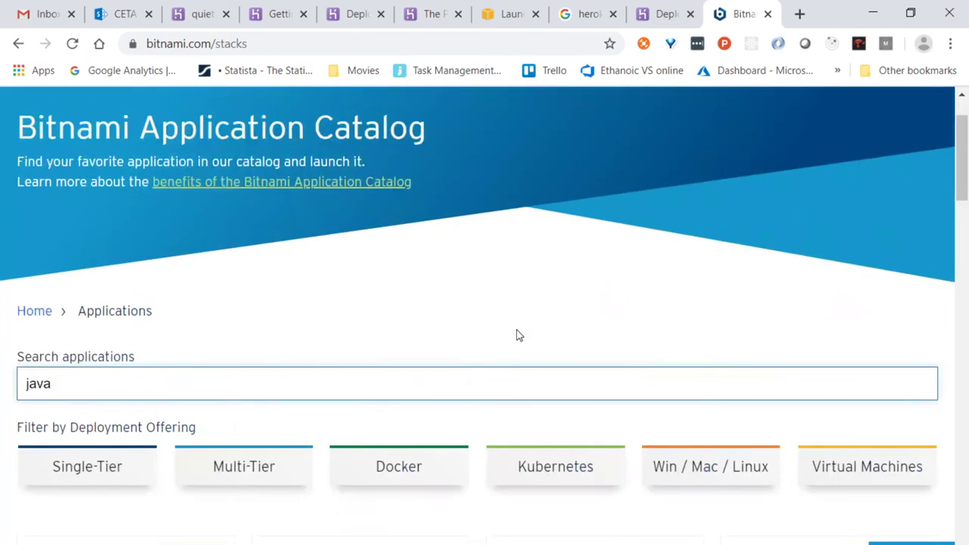
scroll(519, 336, "down", 2)
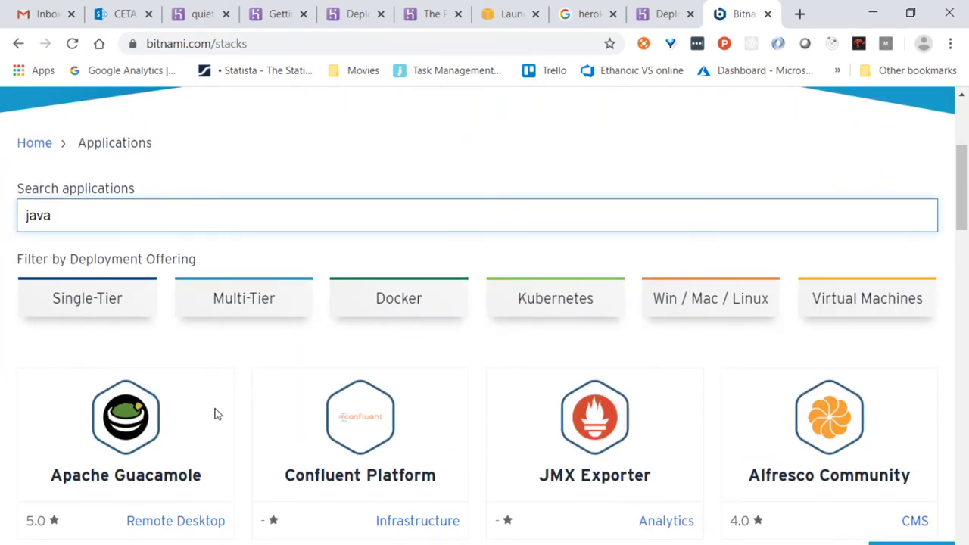
Step: Return to the AWS launch-instance tab and bring up the Services directory
left_click(509, 14)
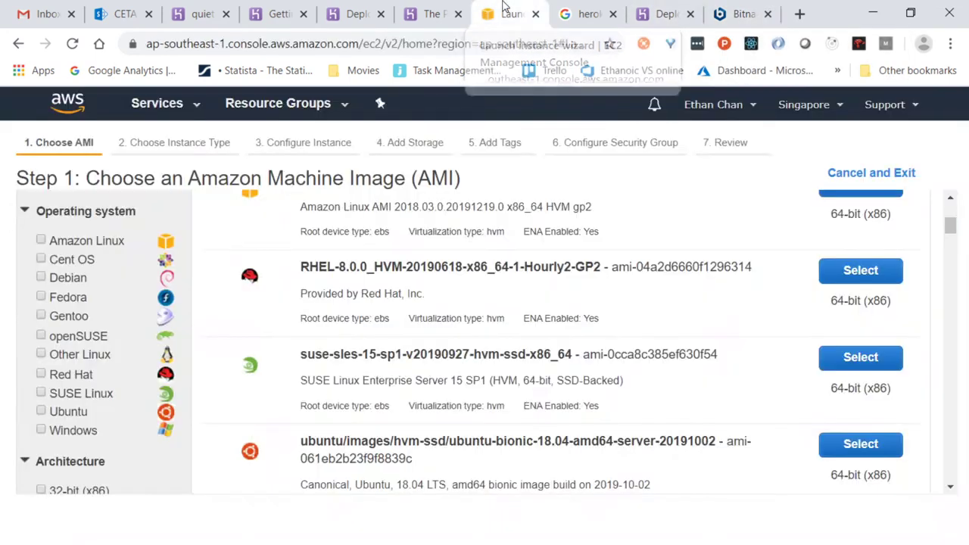
scroll(393, 243, "up", 3)
left_click(199, 104)
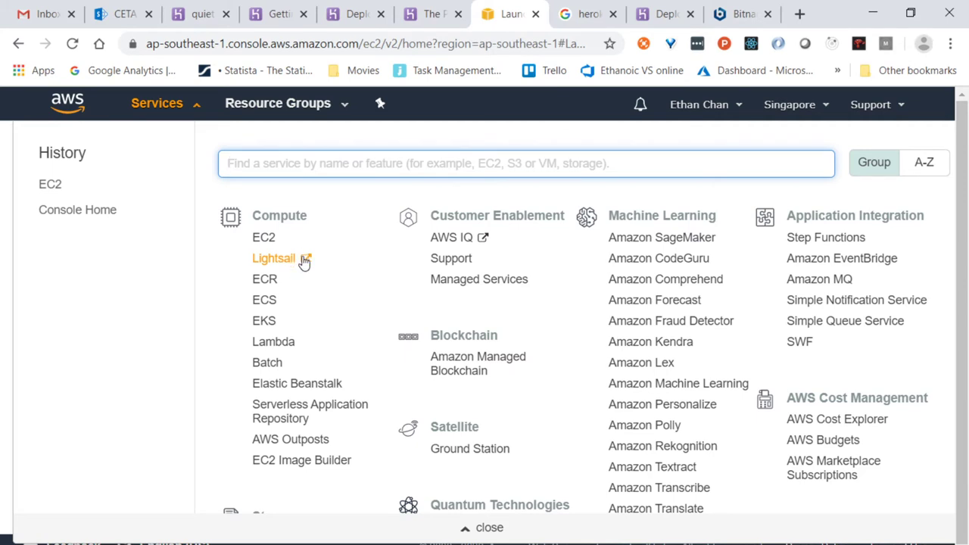
left_click(303, 260)
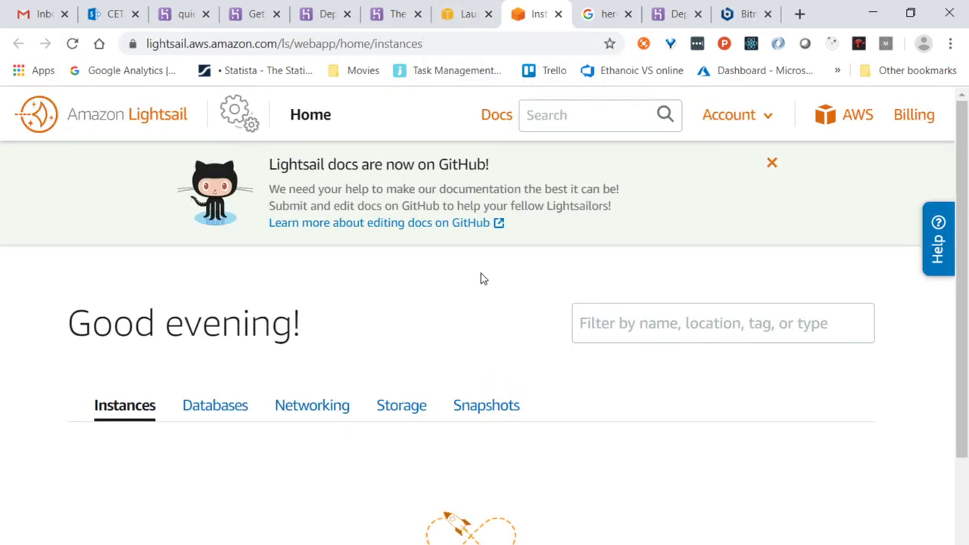
left_click(772, 163)
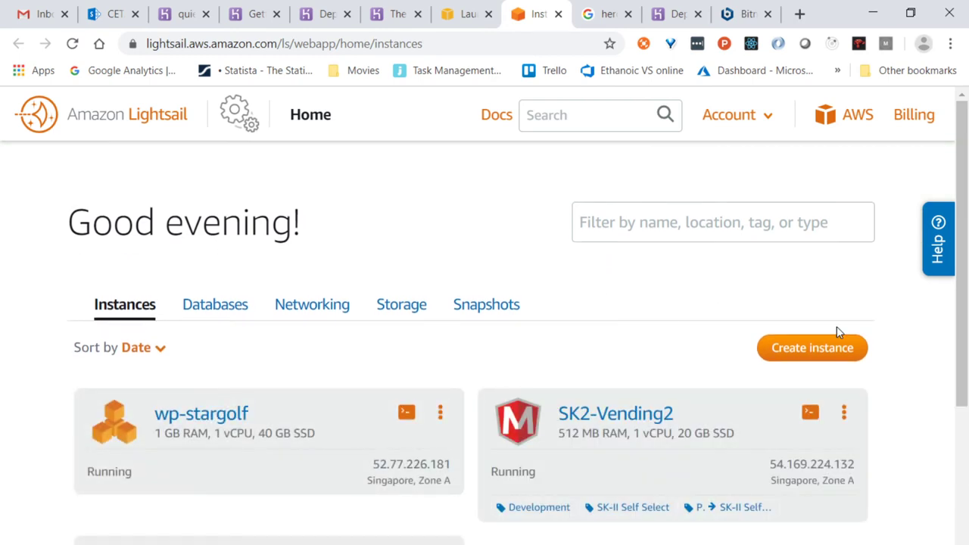
left_click(812, 348)
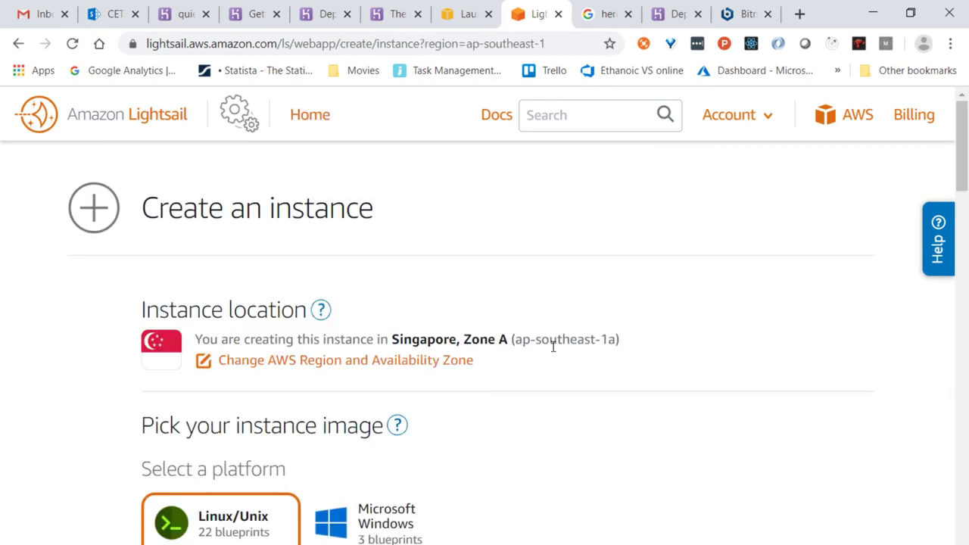
scroll(555, 346, "down", 4)
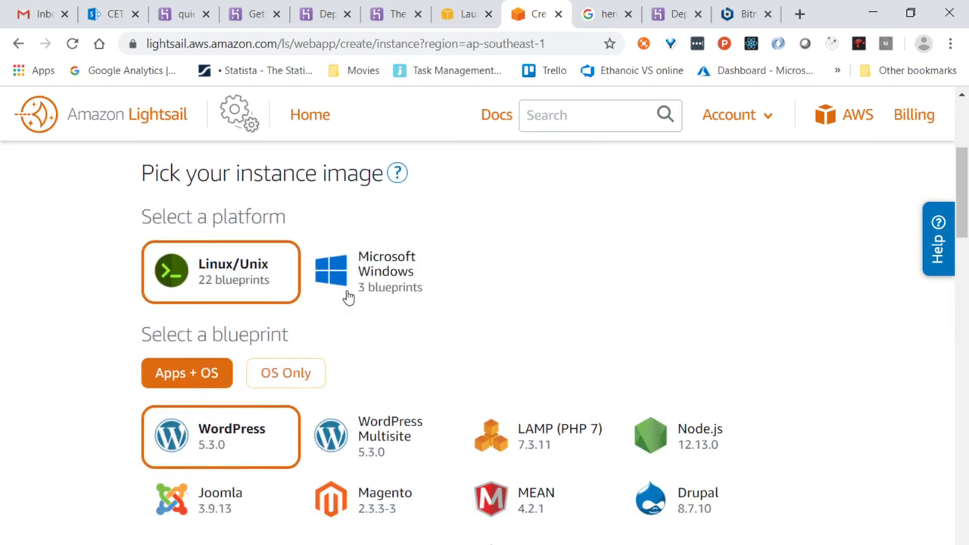
scroll(485, 282, "down", 1)
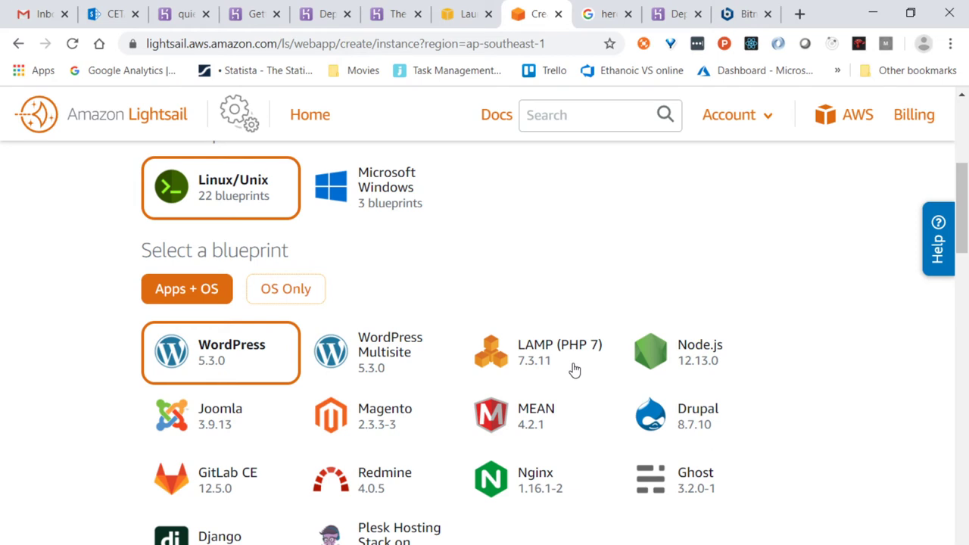
scroll(673, 371, "down", 1)
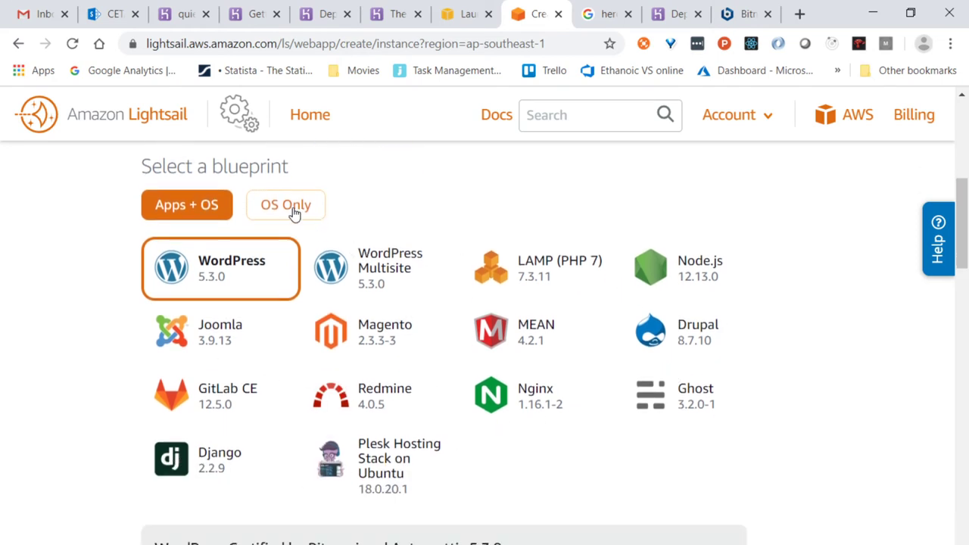
left_click(335, 261)
left_click(389, 356)
scroll(409, 455, "down", 3)
left_click(386, 394)
left_click(382, 458)
left_click(401, 269)
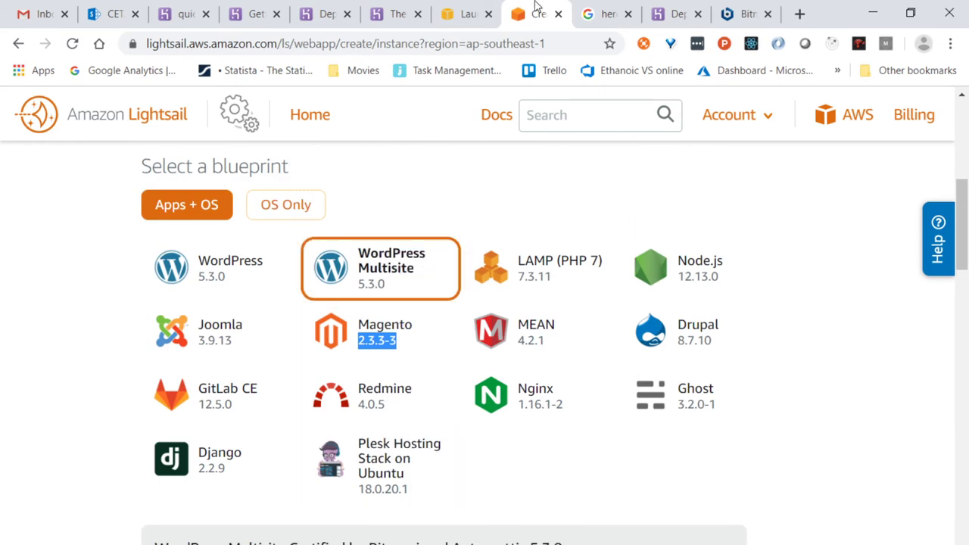
left_click(483, 7)
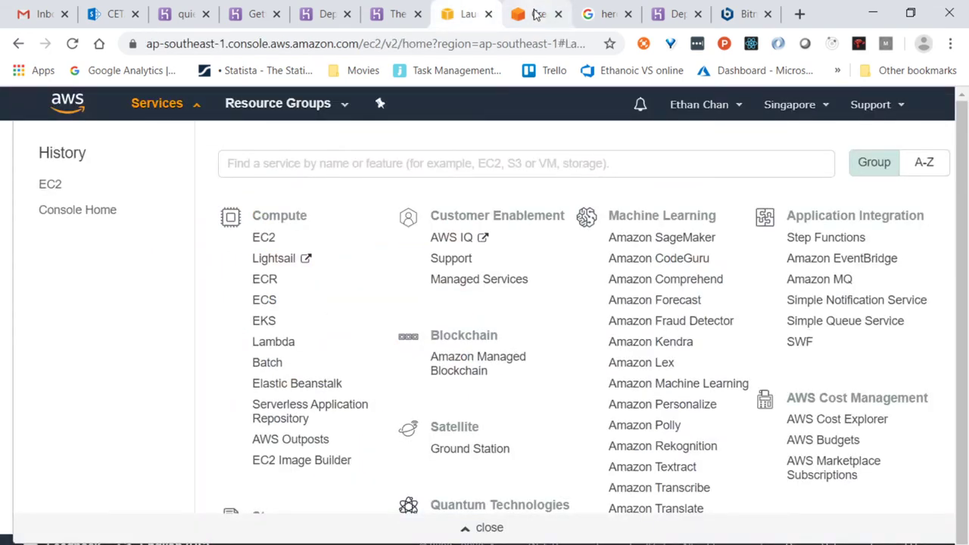
left_click(538, 13)
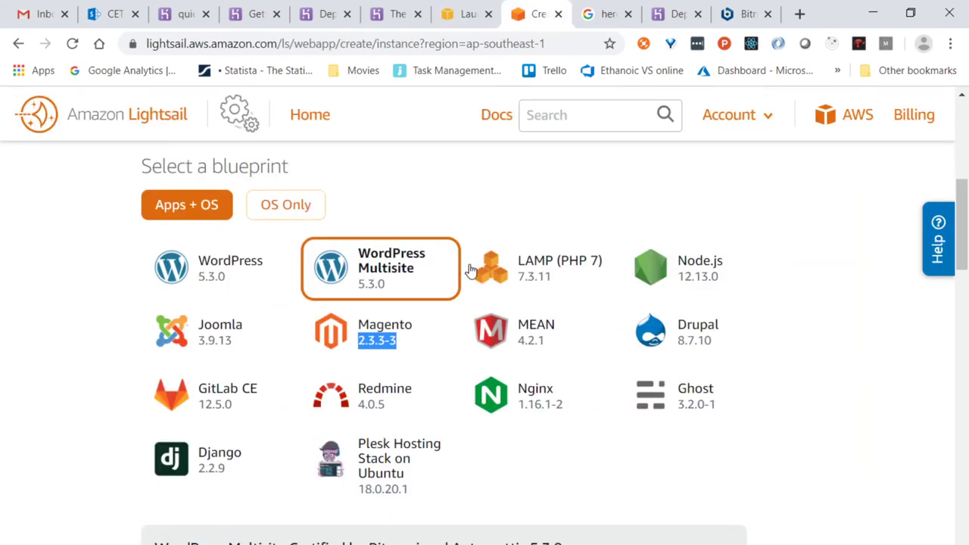
scroll(551, 234, "up", 1)
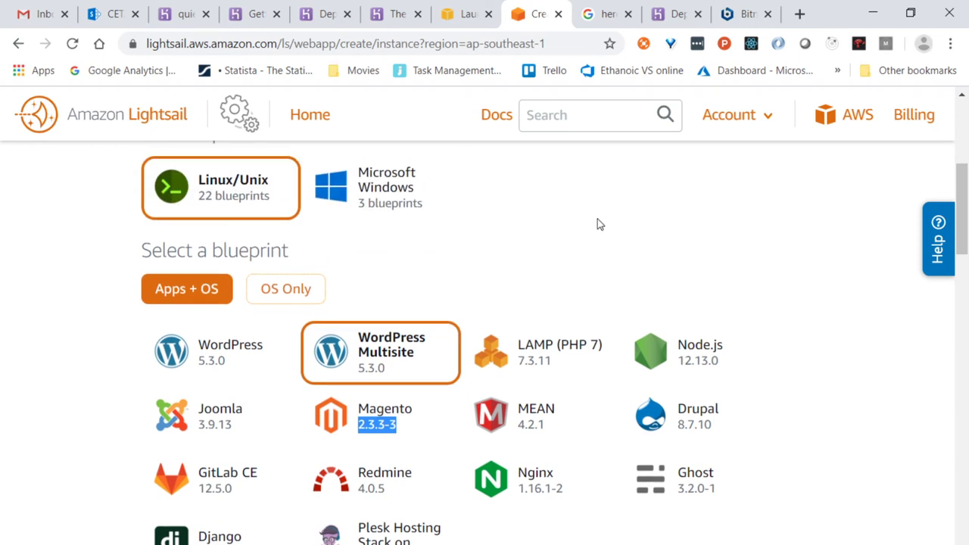
left_click(464, 14)
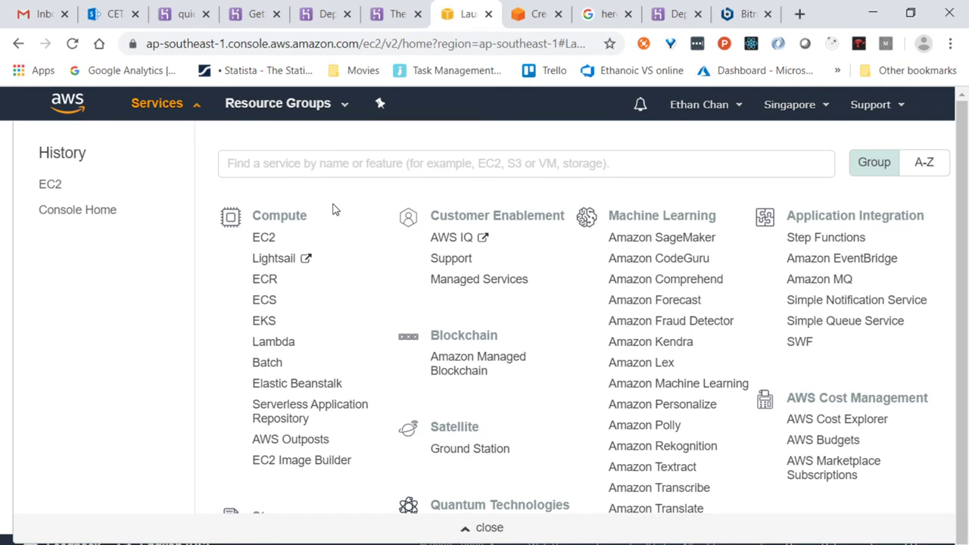
left_click(520, 12)
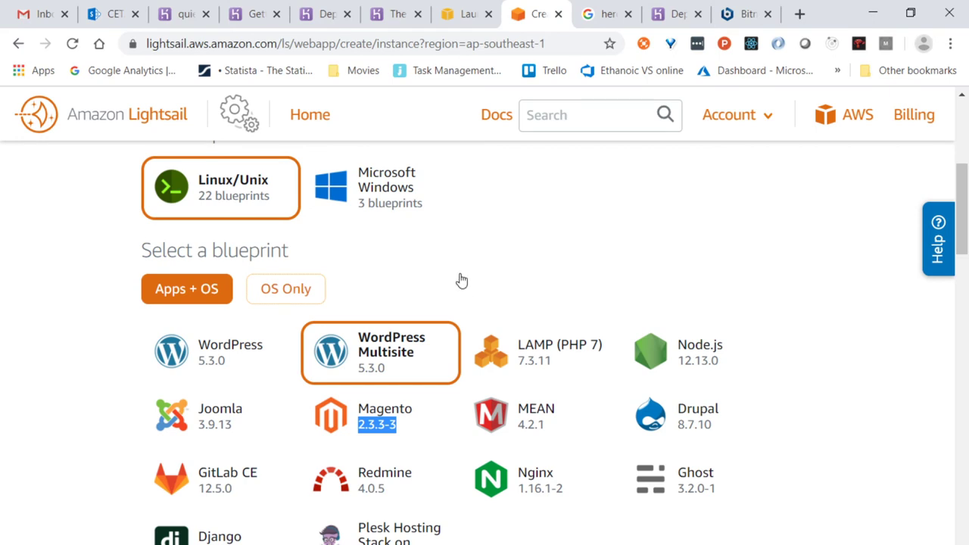
scroll(460, 279, "down", 1)
scroll(462, 277, "up", 1)
scroll(454, 288, "down", 3)
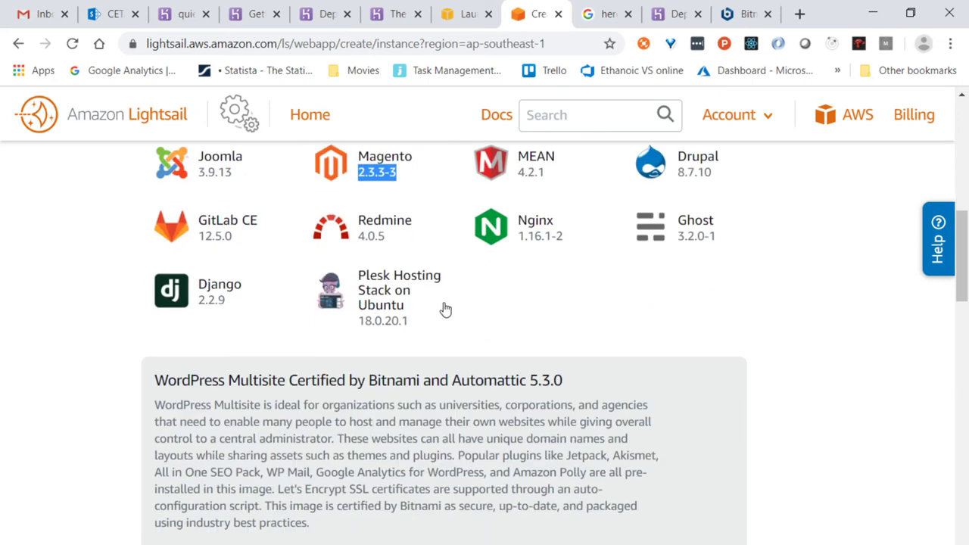
scroll(467, 278, "up", 1)
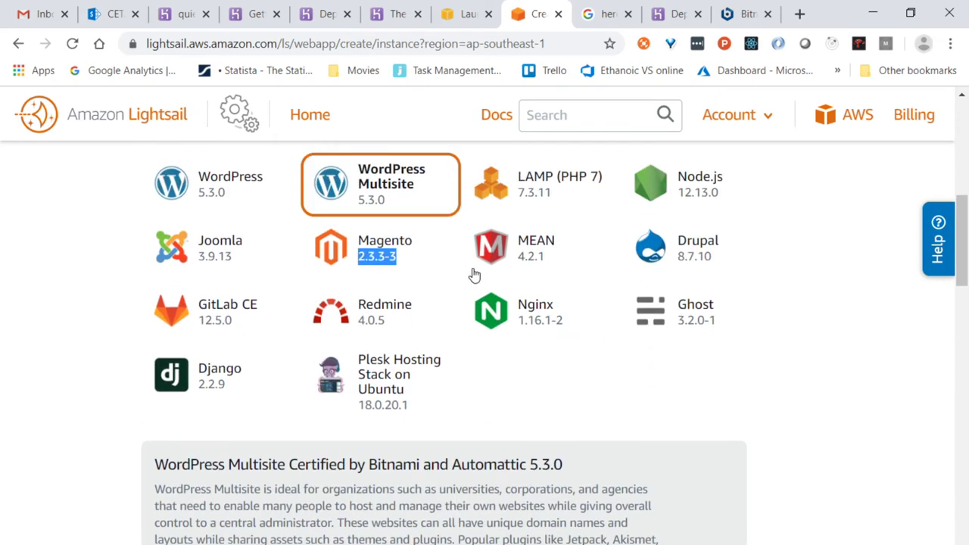
left_click(558, 14)
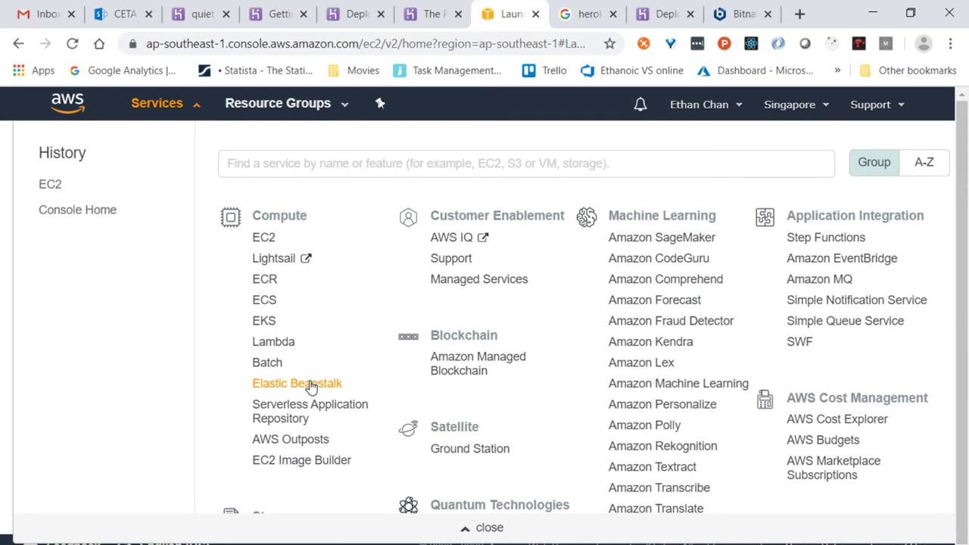
Step: Go to the Elastic Beanstalk service console
left_click(310, 386)
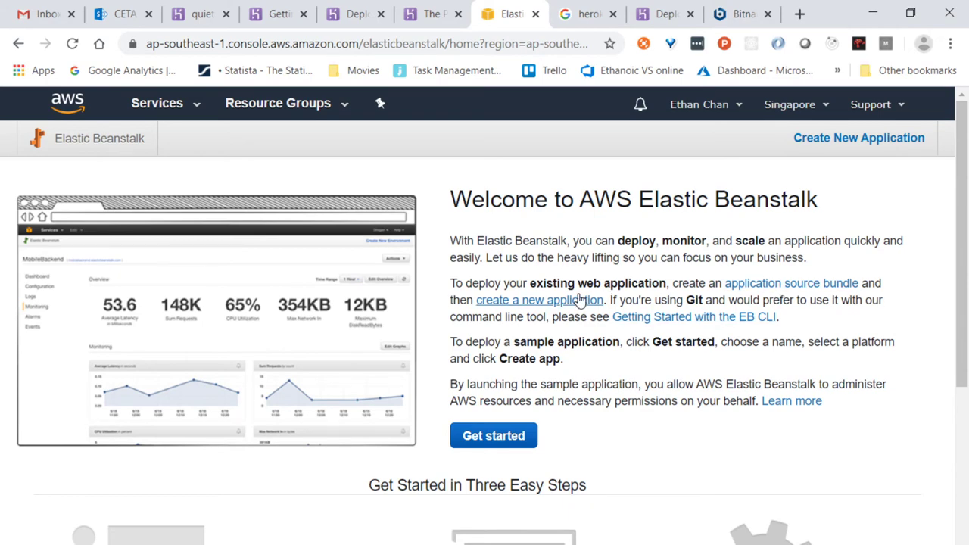
scroll(579, 299, "down", 2)
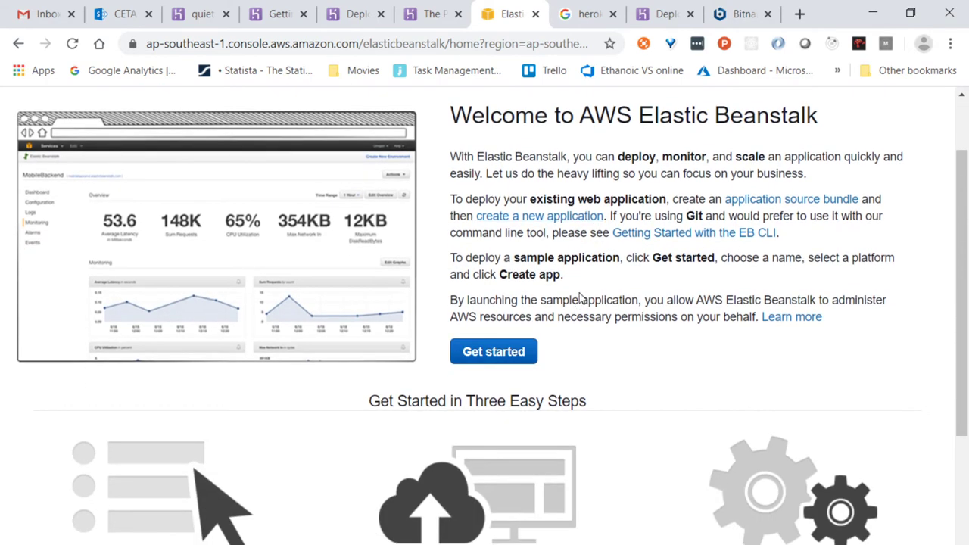
scroll(582, 298, "up", 1)
Step: Start a new web app and review the platform list without choosing one
left_click(508, 351)
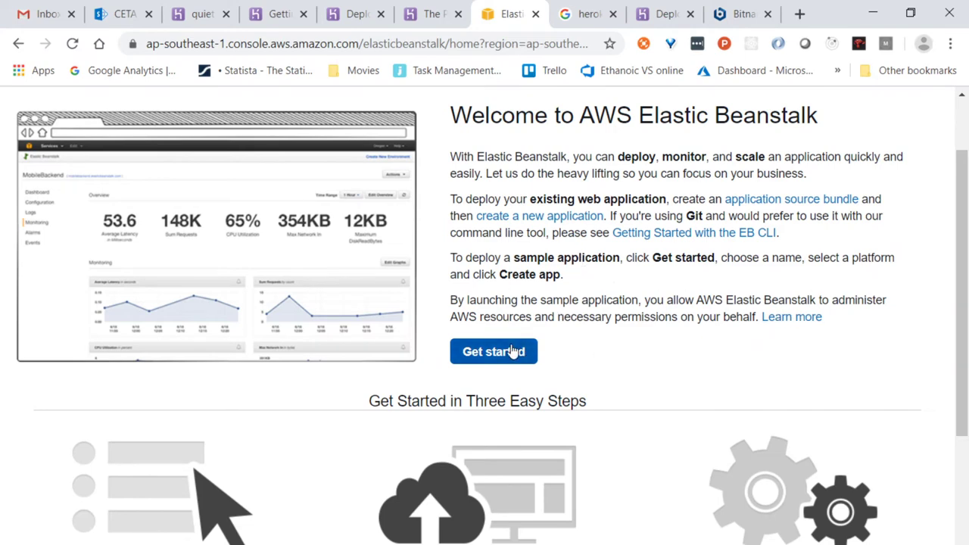
scroll(521, 354, "down", 3)
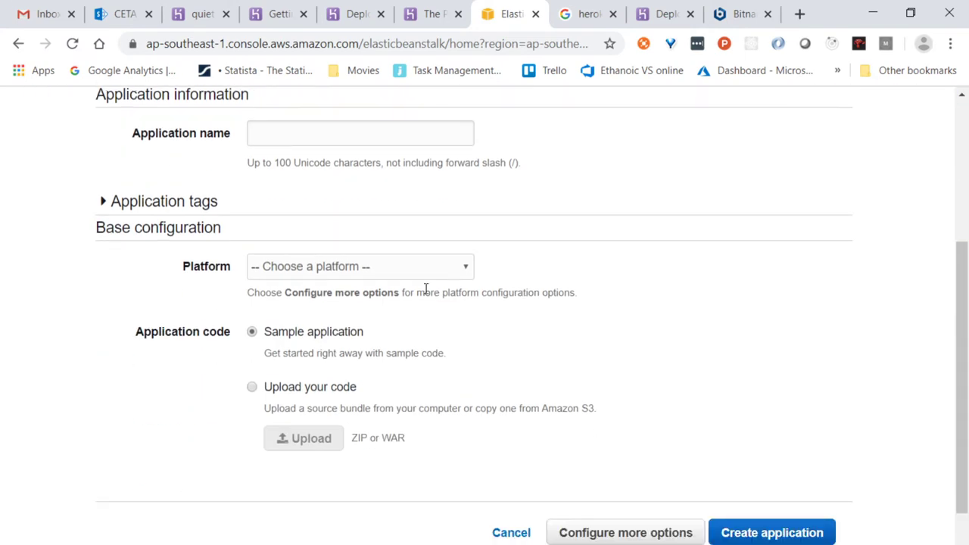
left_click(431, 267)
scroll(422, 356, "down", 1)
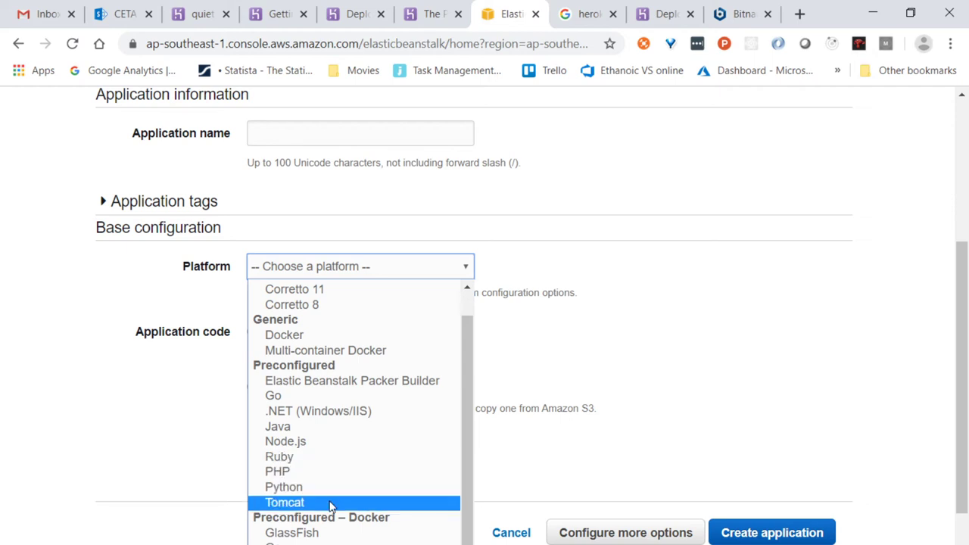
scroll(569, 422, "down", 1)
left_click(417, 185)
scroll(374, 424, "down", 1)
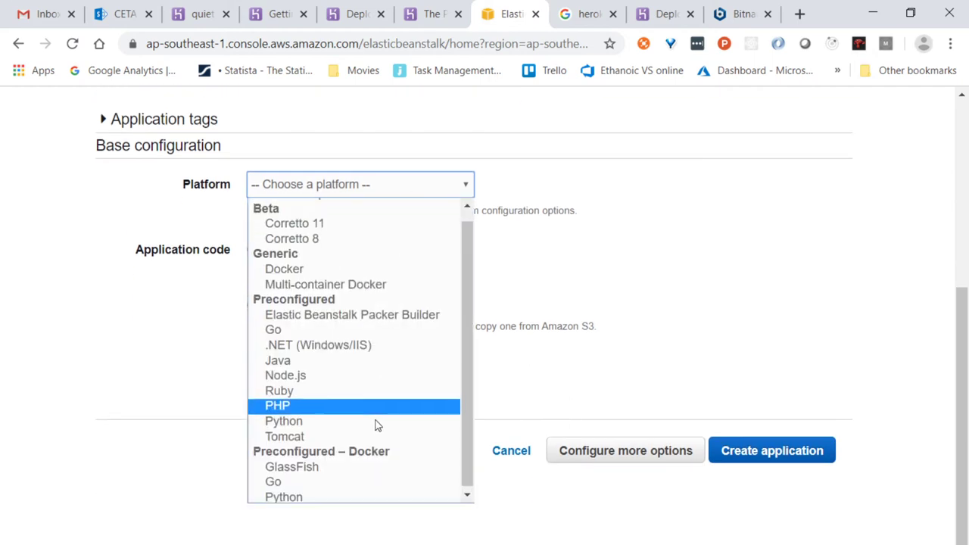
left_click(629, 264)
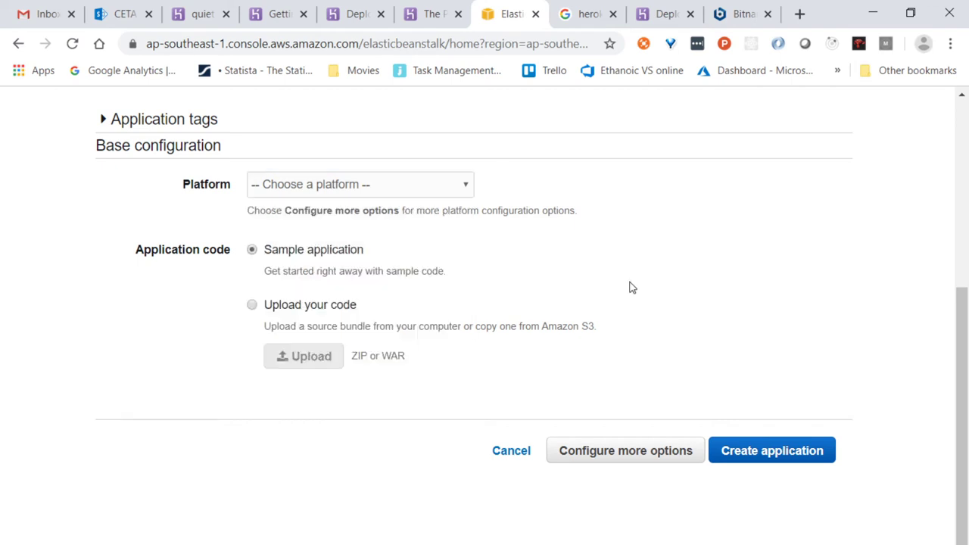
scroll(629, 285, "up", 5)
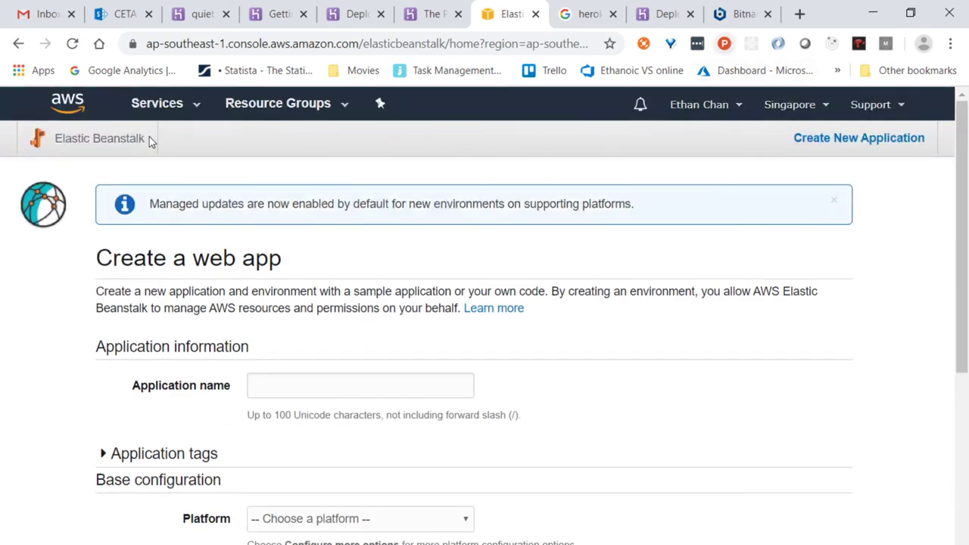
left_click(800, 14)
type("aws ")
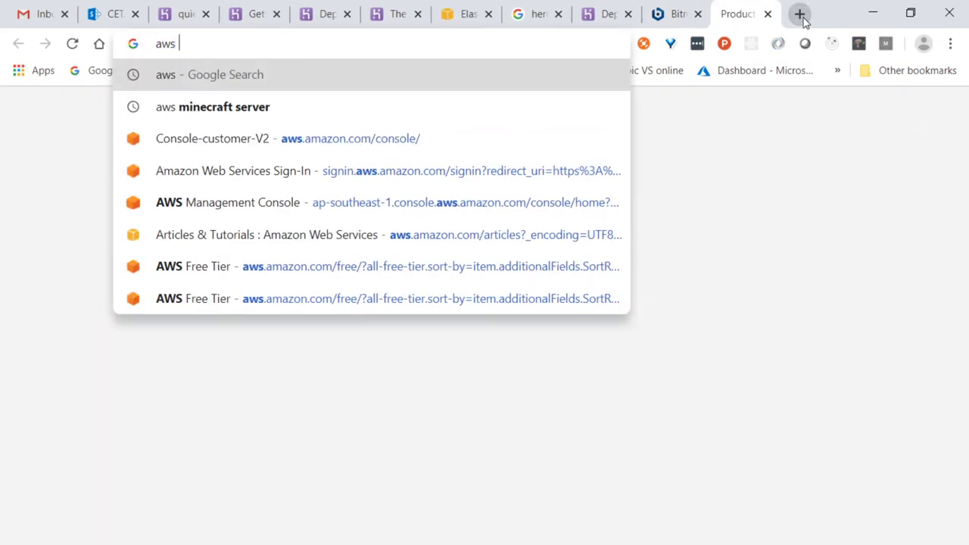
type("elastic bean stalk free tier")
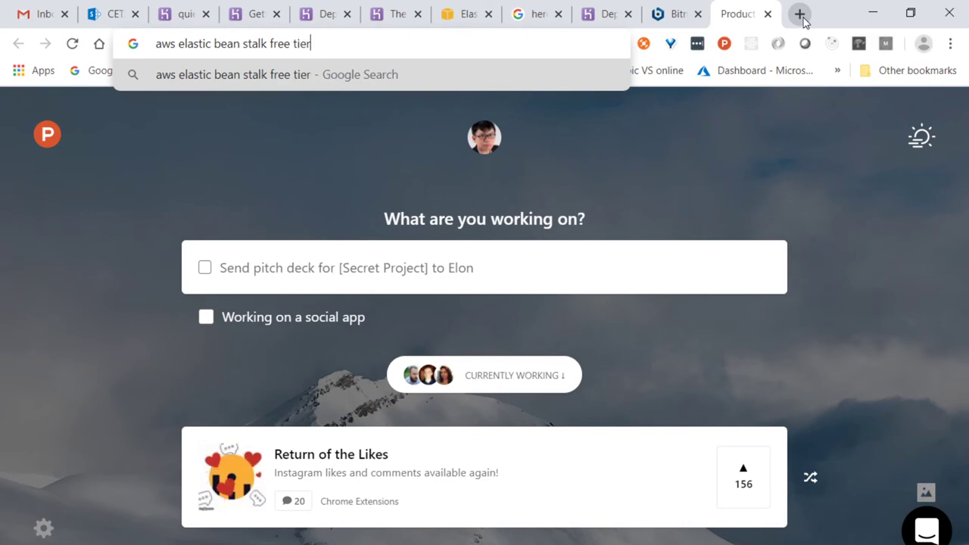
key("Return")
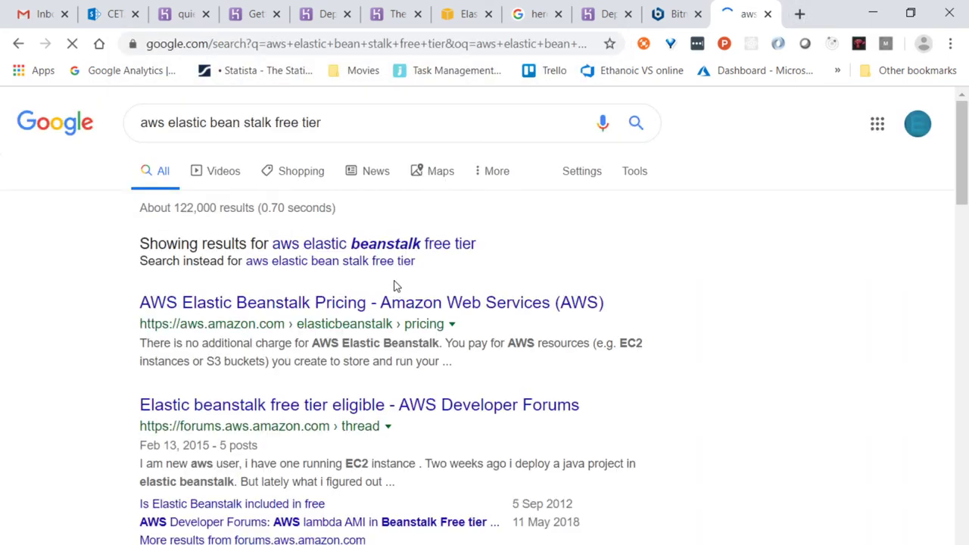
left_click(385, 301)
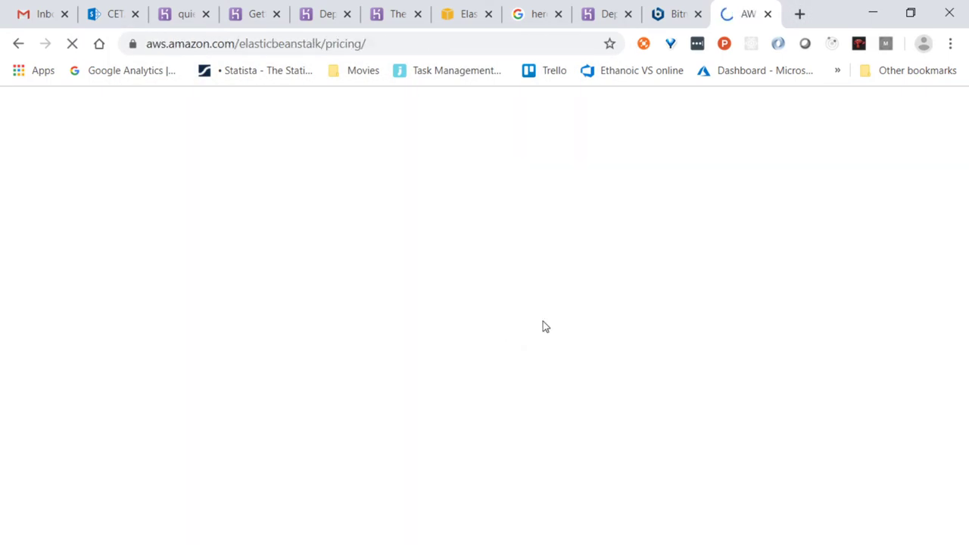
scroll(521, 319, "down", 7)
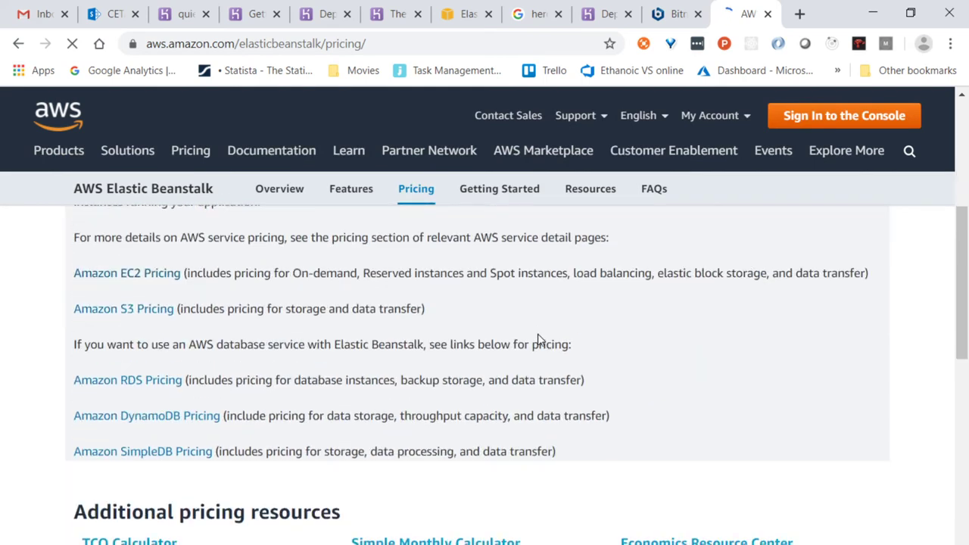
scroll(537, 340, "up", 8)
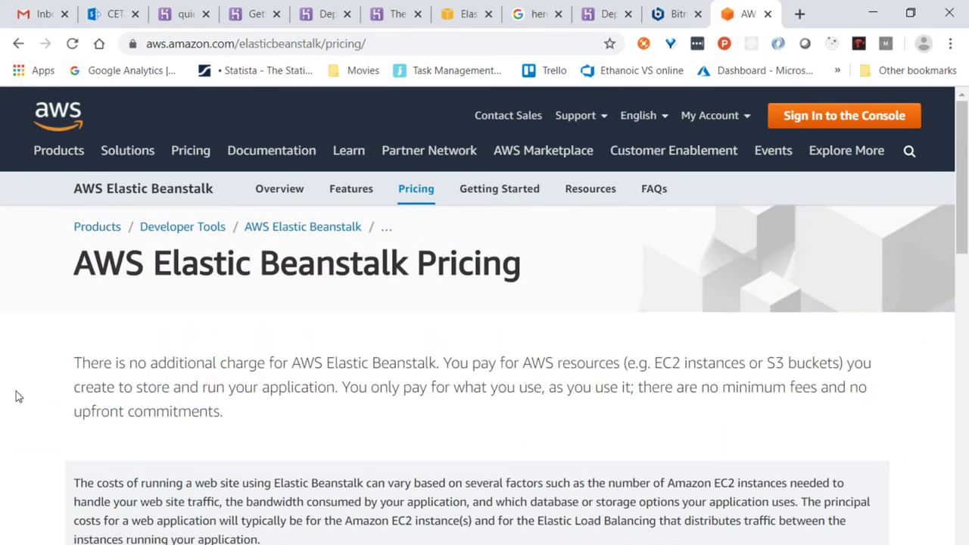
left_click_drag(165, 363, 474, 416)
left_click(489, 417)
scroll(496, 419, "down", 1)
scroll(497, 417, "down", 1)
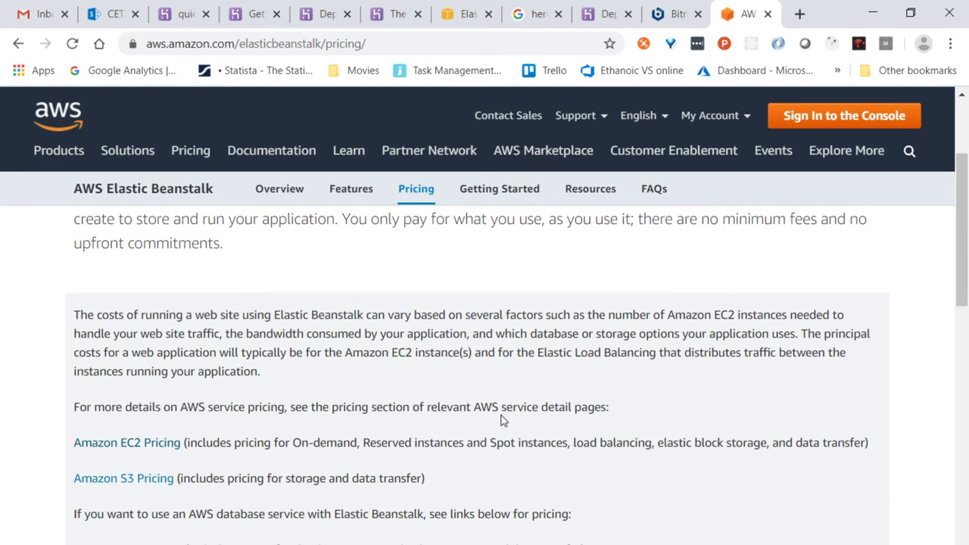
scroll(503, 416, "down", 1)
left_click_drag(304, 231, 477, 303)
left_click(478, 303)
scroll(482, 300, "down", 4)
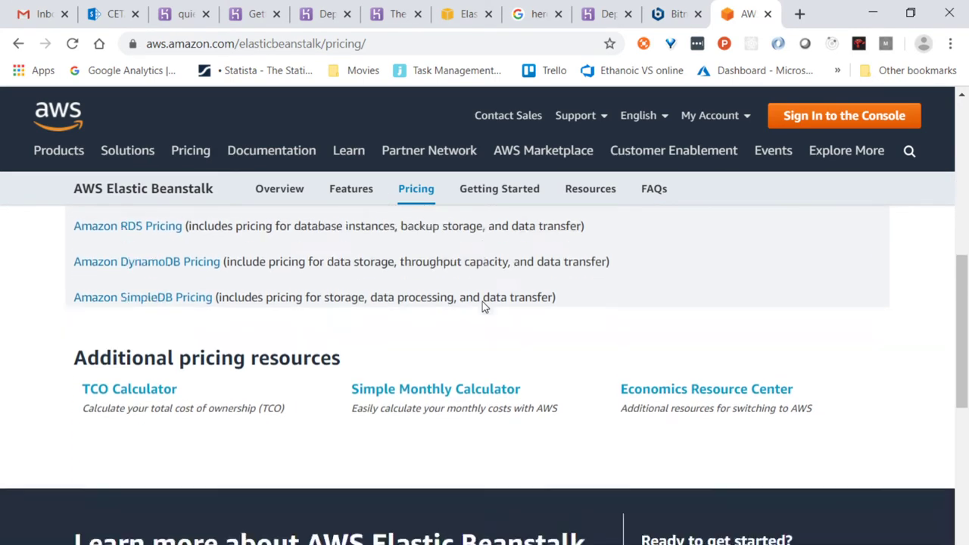
scroll(439, 329, "down", 3)
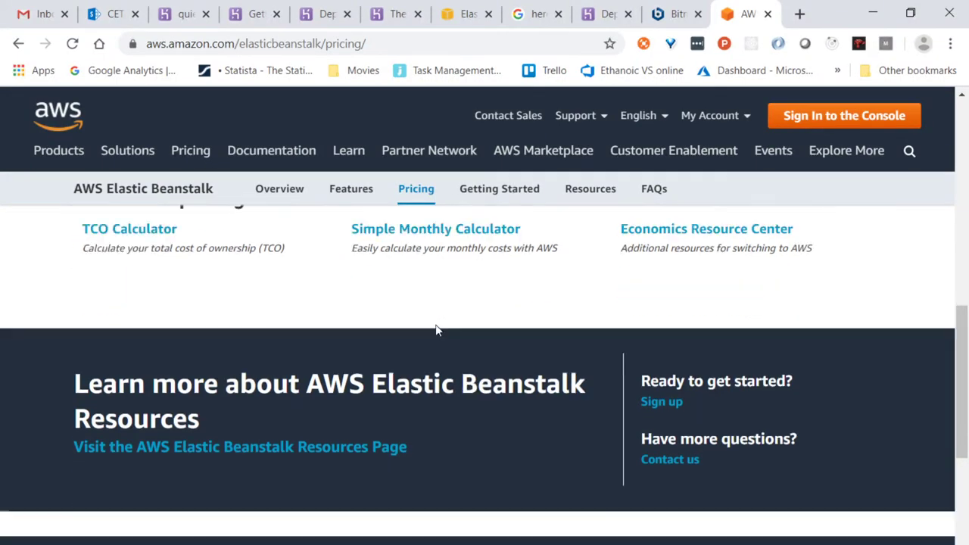
scroll(439, 329, "up", 5)
scroll(443, 324, "up", 4)
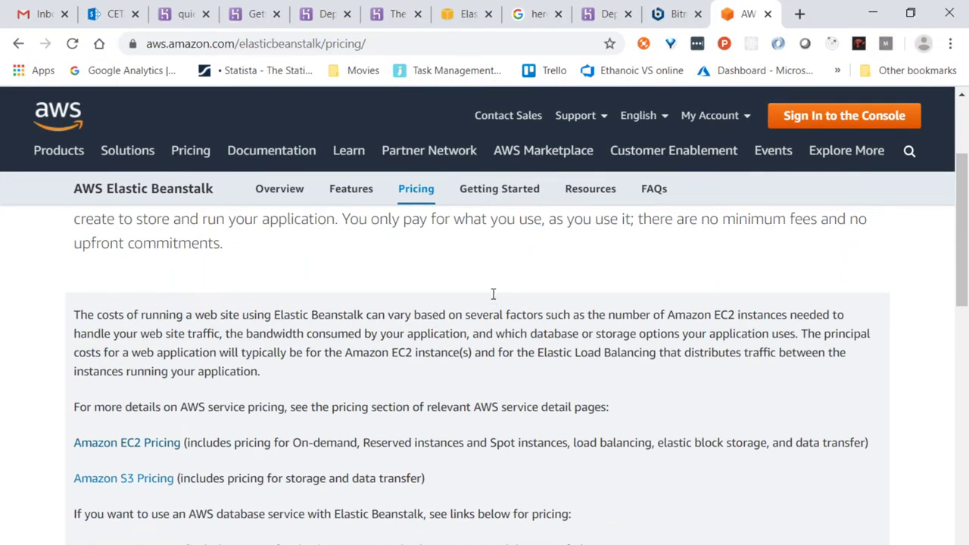
key("ctrl+w")
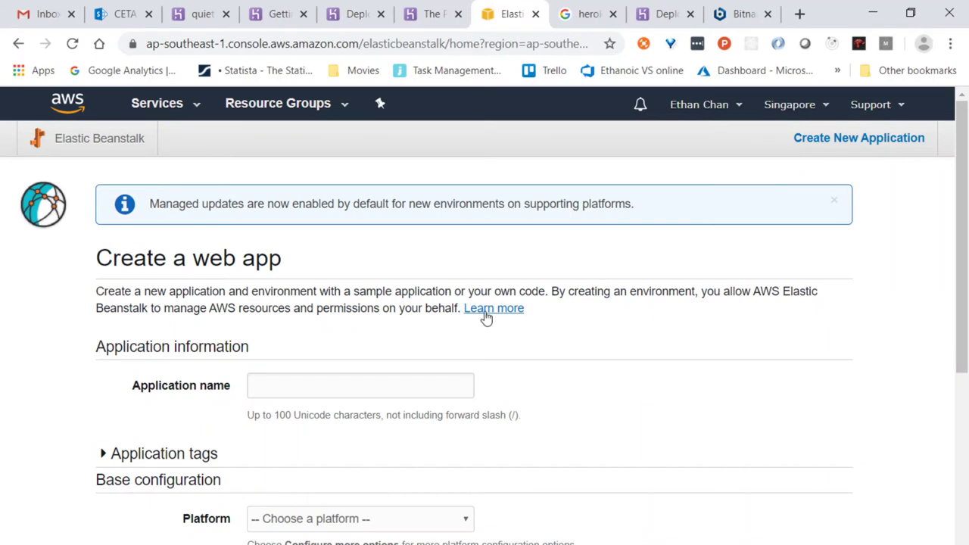
scroll(530, 326, "down", 2)
Step: Search Google for 'aws deploy java web app' and scroll through the deployment guides
scroll(529, 329, "up", 3)
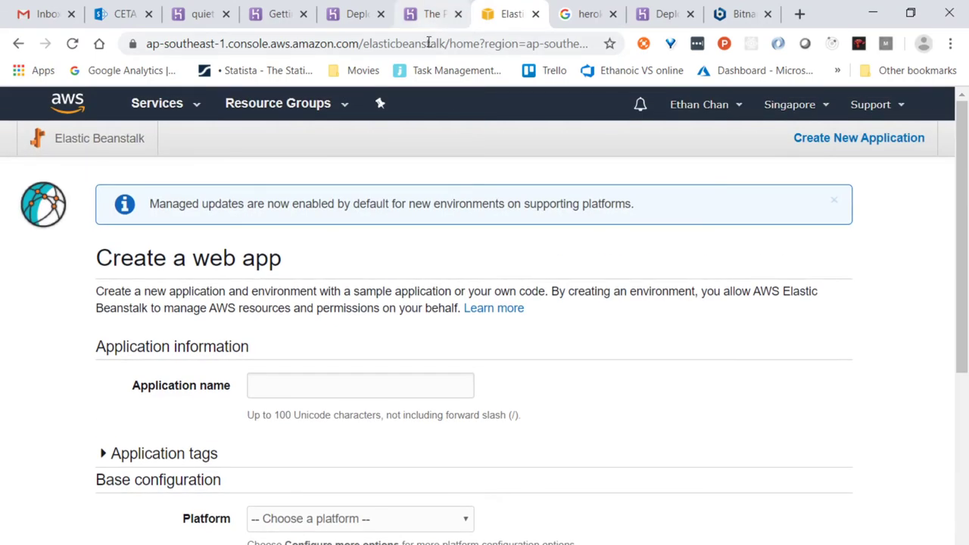
left_click(468, 52)
type("aws ec")
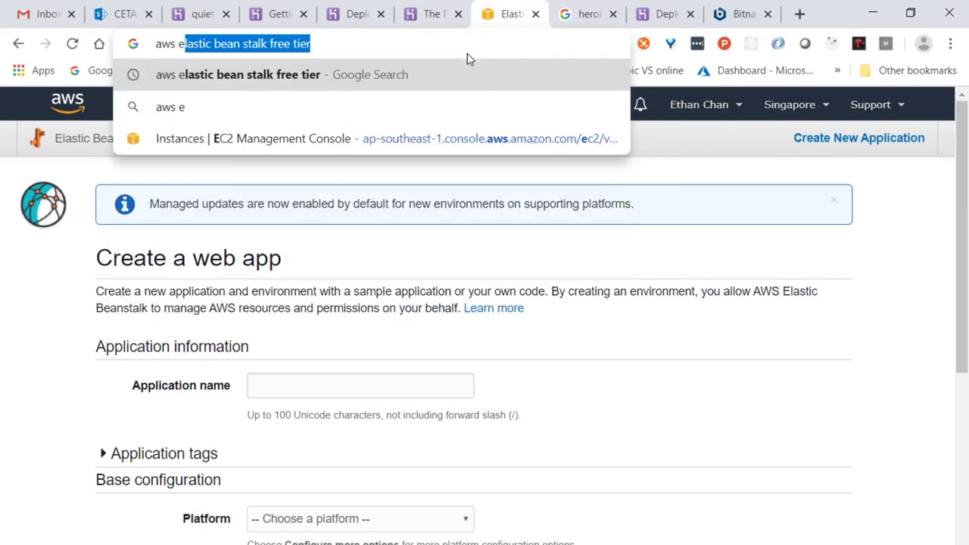
key("BackSpace")
key("BackSpace")
type("depl")
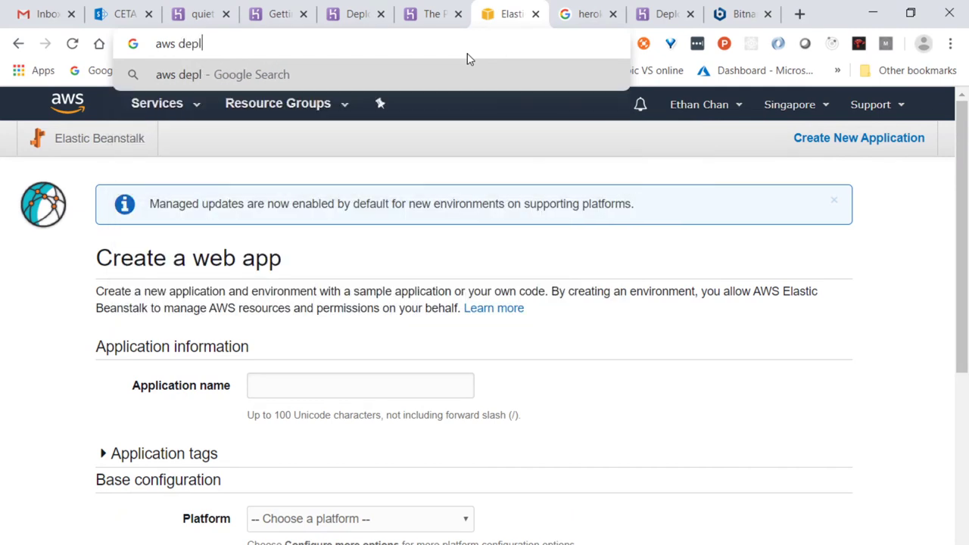
type("oy java web web app")
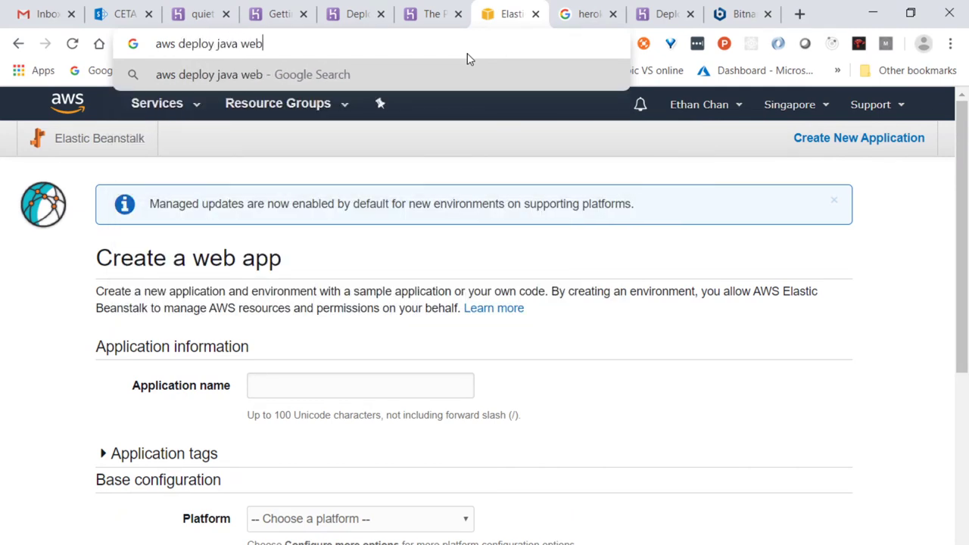
key("Return")
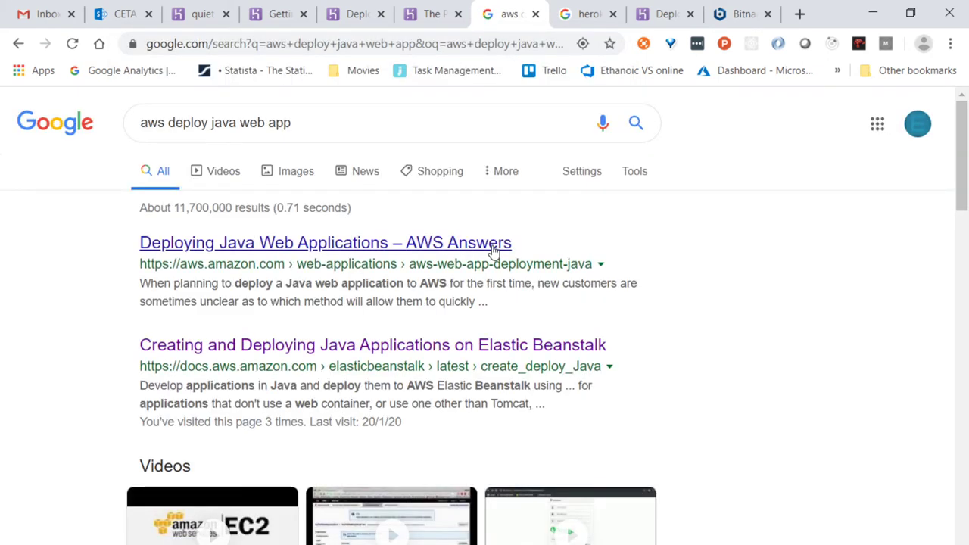
scroll(506, 353, "down", 3)
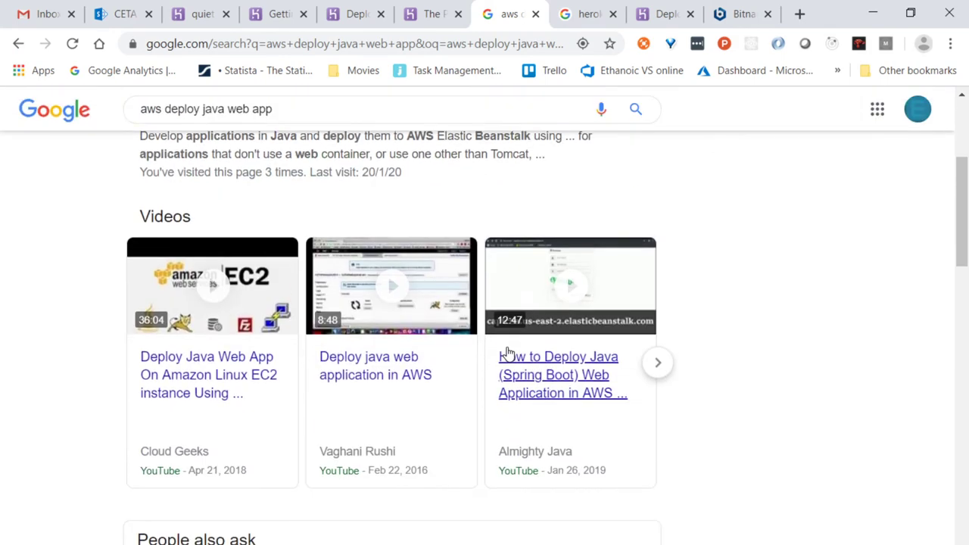
scroll(515, 341, "up", 3)
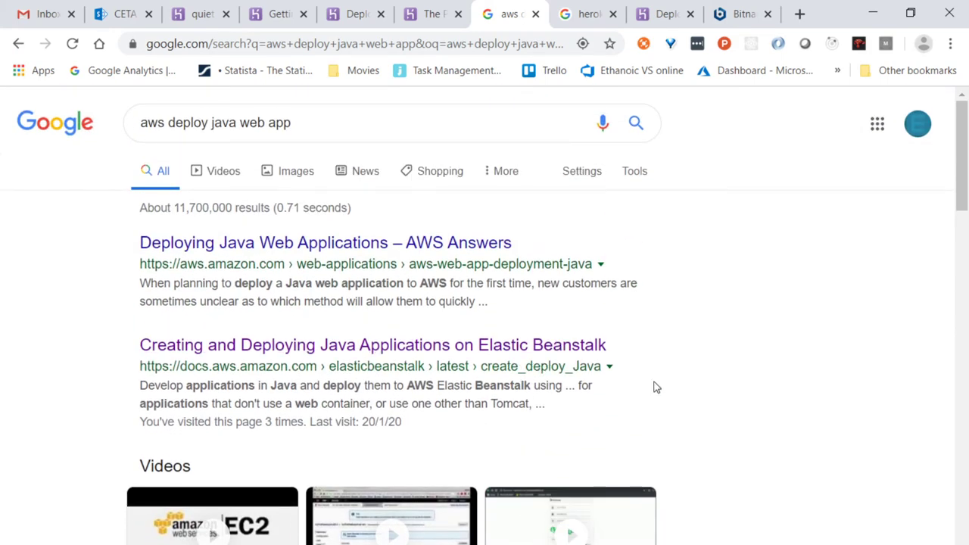
scroll(656, 416, "down", 2)
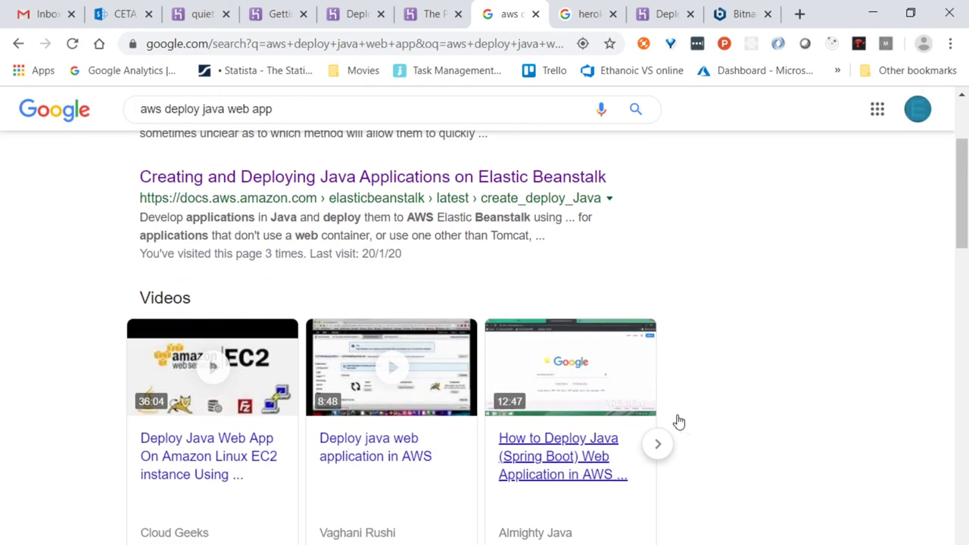
Step: Review the Eclipse terminal's BUILD FAILURE and missing heroku/jvm buildpack errors
key("alt+Tab")
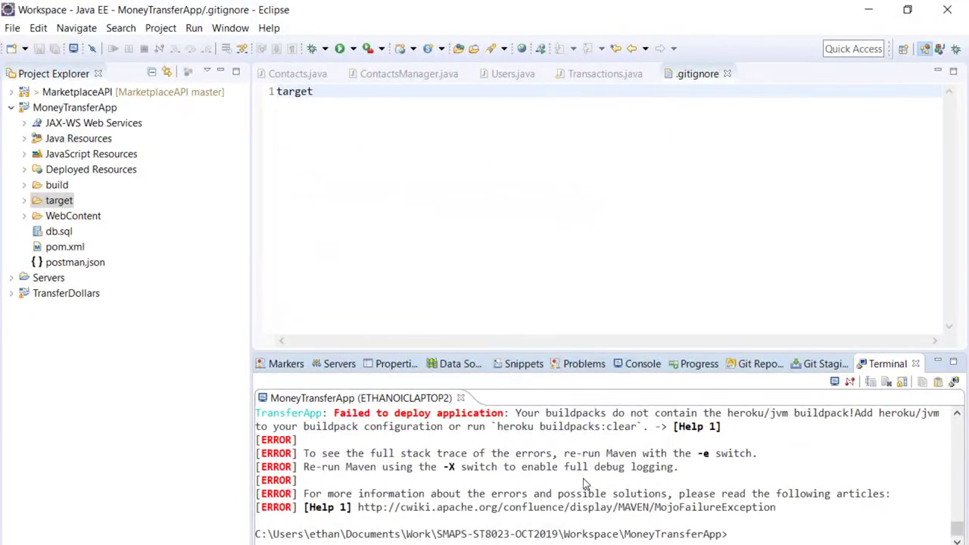
scroll(596, 493, "up", 1)
scroll(596, 493, "up", 3)
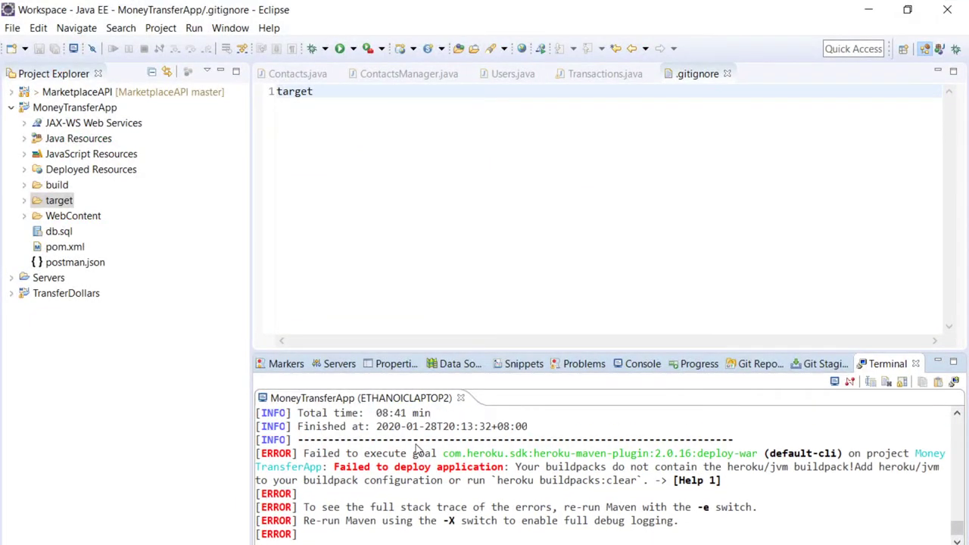
scroll(417, 449, "up", 3)
scroll(420, 454, "down", 1)
scroll(422, 457, "up", 2)
scroll(422, 457, "up", 1)
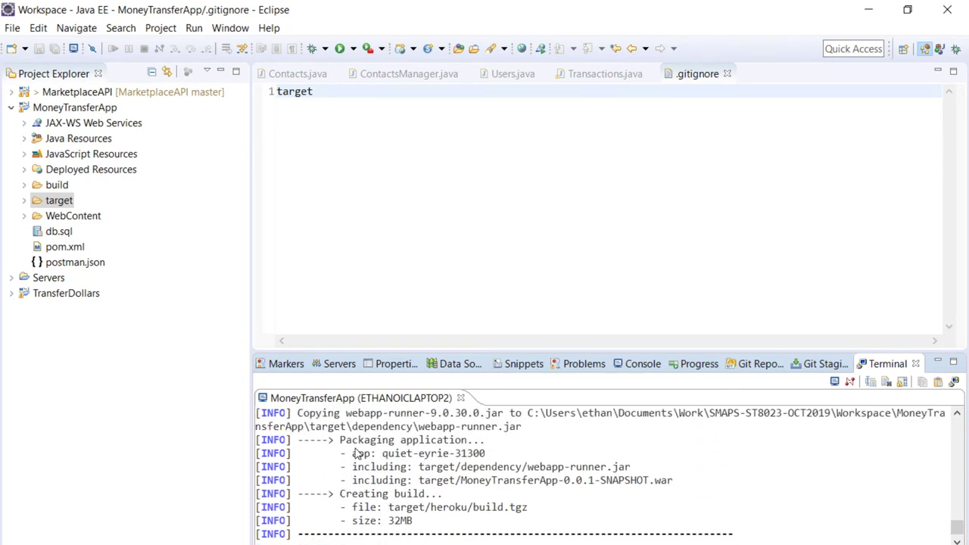
scroll(629, 513, "down", 4)
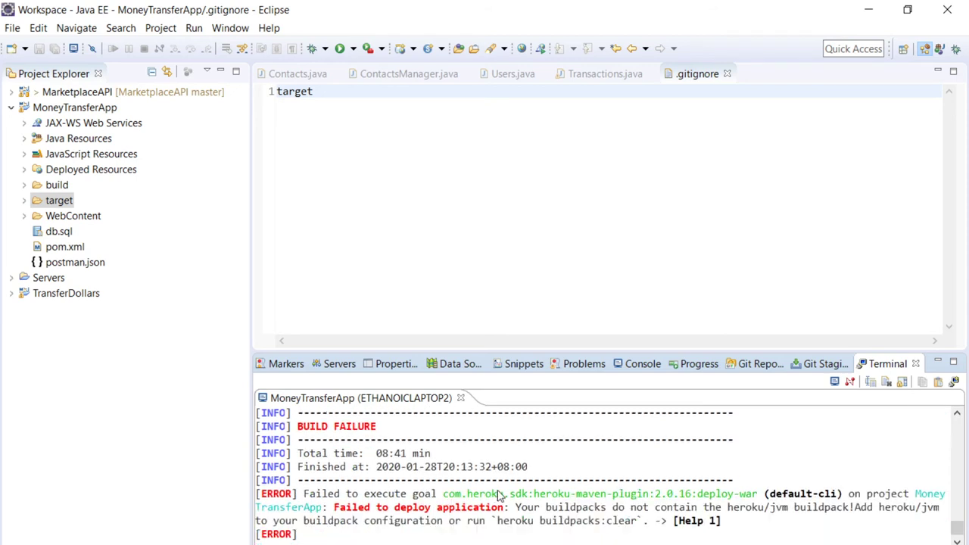
scroll(494, 500, "down", 1)
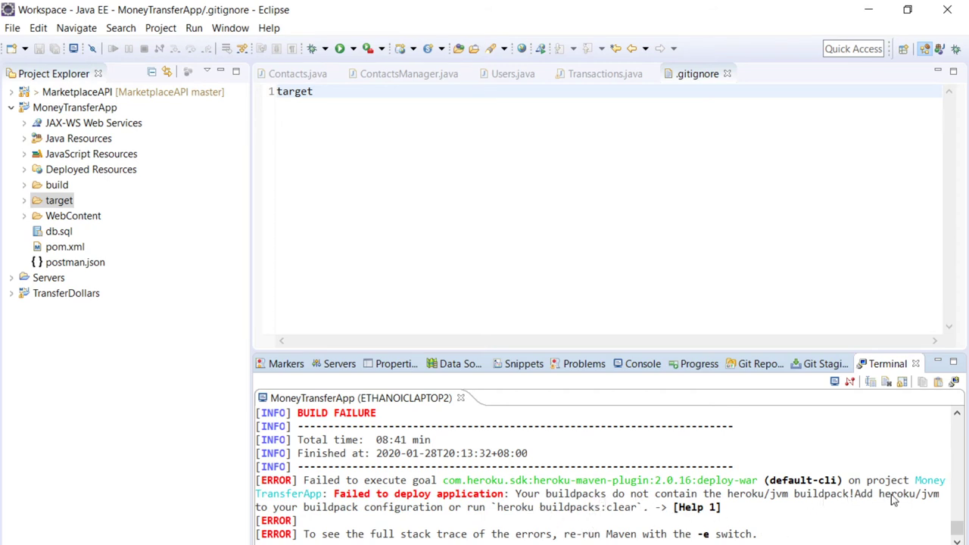
scroll(875, 515, "down", 2)
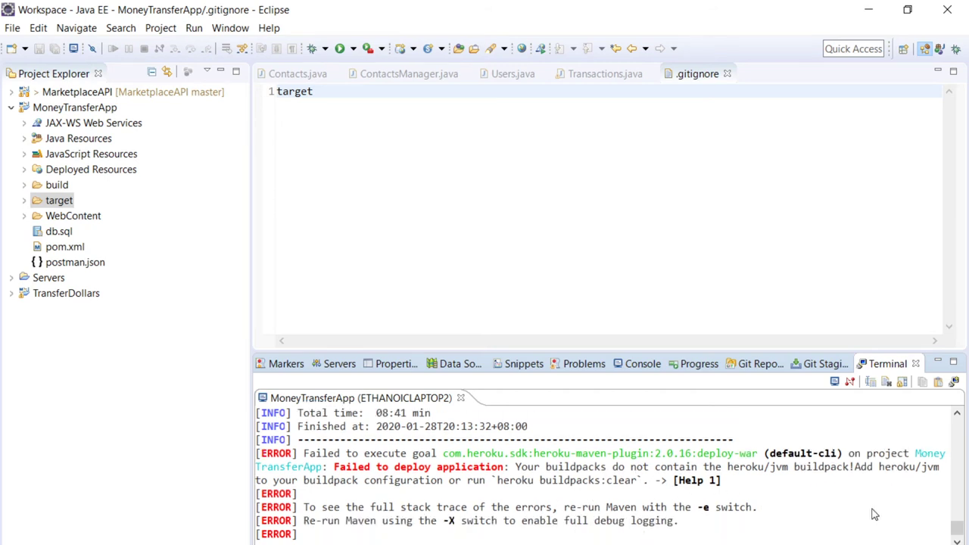
scroll(875, 515, "down", 4)
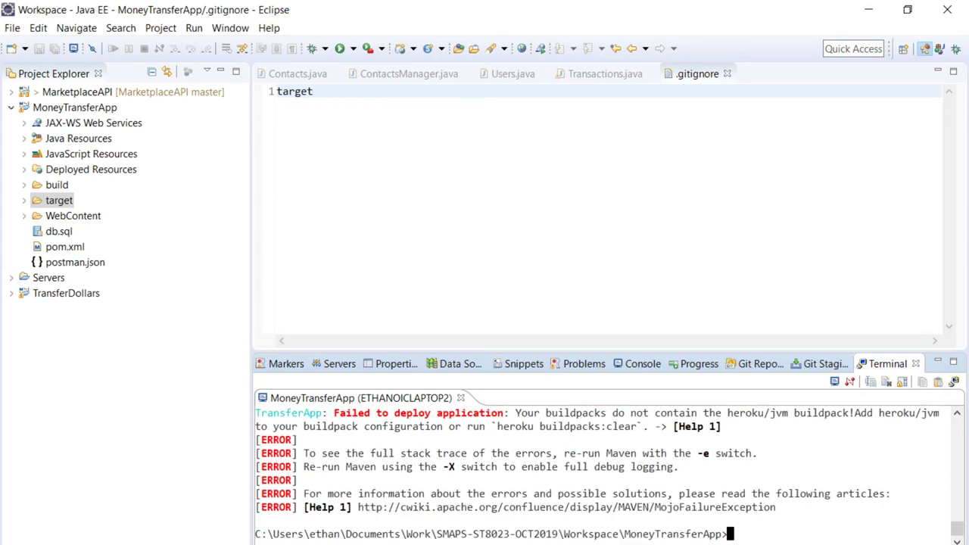
key("alt+Tab")
Step: Scroll back through the Heroku guide on deploying Java applications
left_click(356, 14)
scroll(716, 329, "up", 10)
scroll(719, 329, "up", 5)
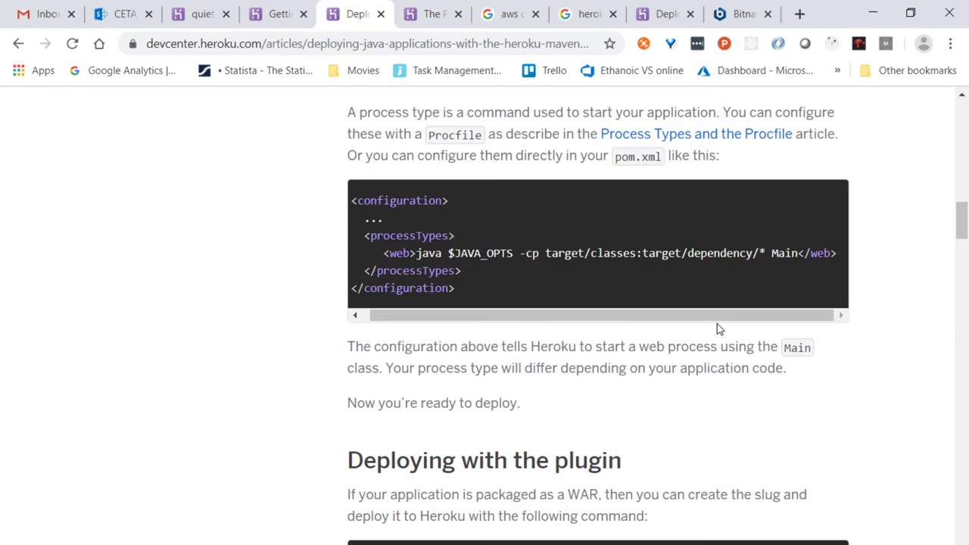
scroll(720, 329, "up", 7)
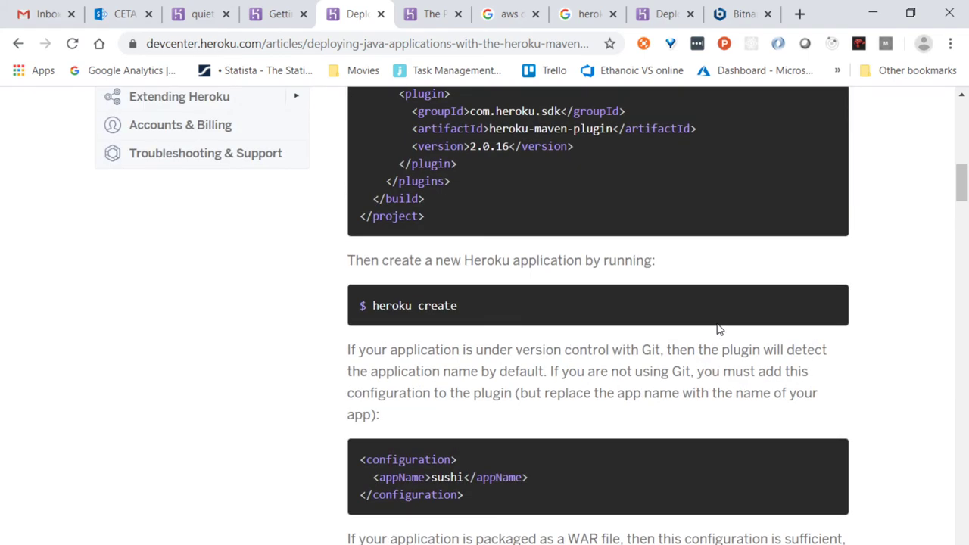
scroll(720, 329, "up", 5)
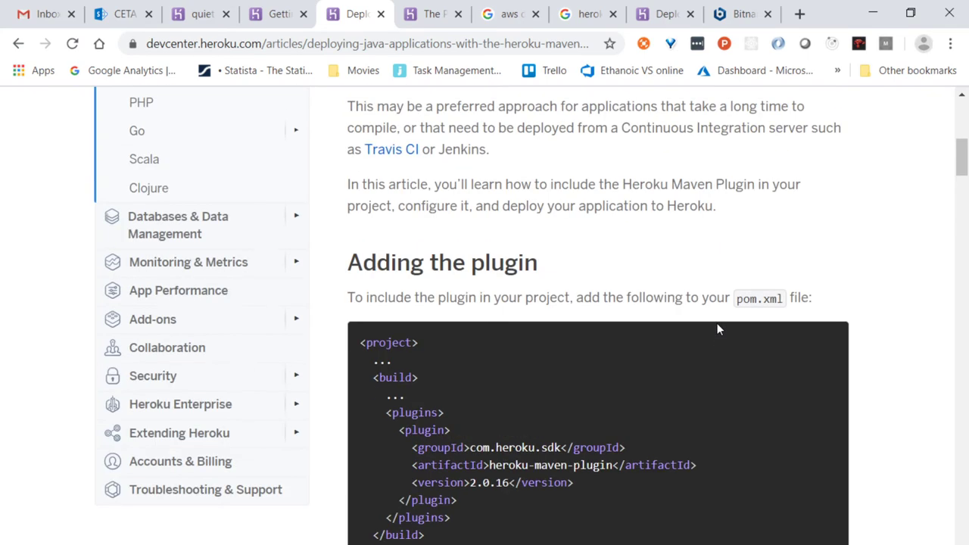
scroll(704, 288, "up", 1)
Step: Read the Procfile article's section on git push and checking dynos with heroku ps
left_click(438, 12)
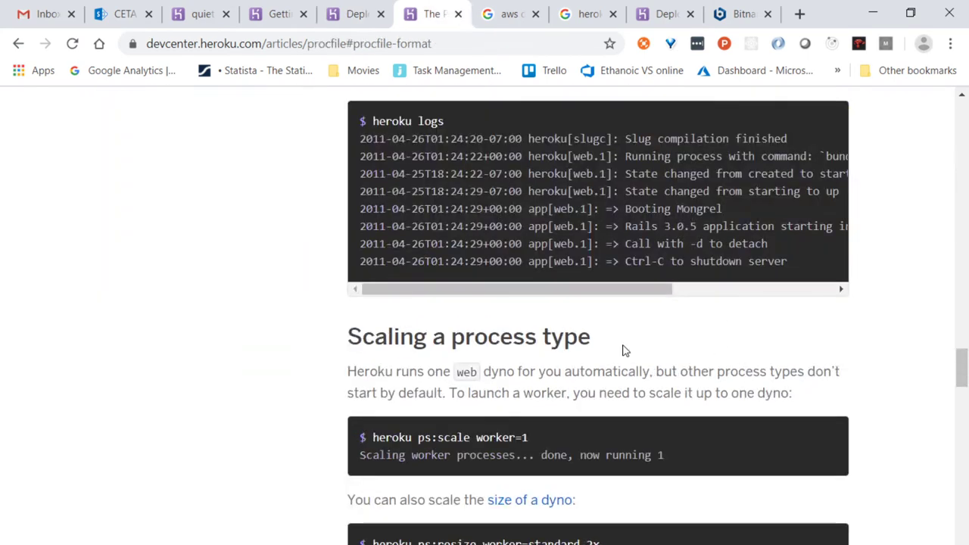
scroll(623, 347, "up", 7)
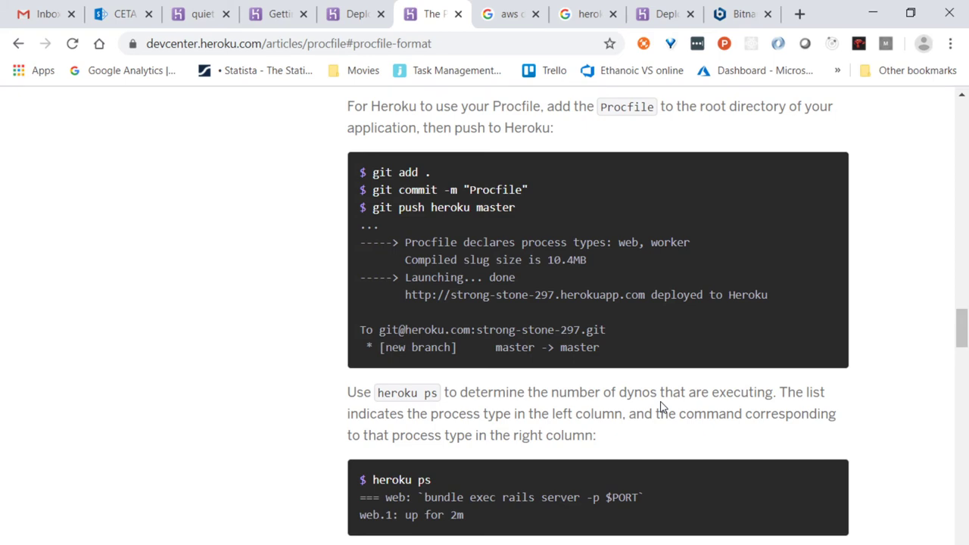
scroll(664, 407, "down", 2)
scroll(664, 407, "up", 2)
left_click(800, 14)
Step: Go to github.com and show the account's repository list
type("git")
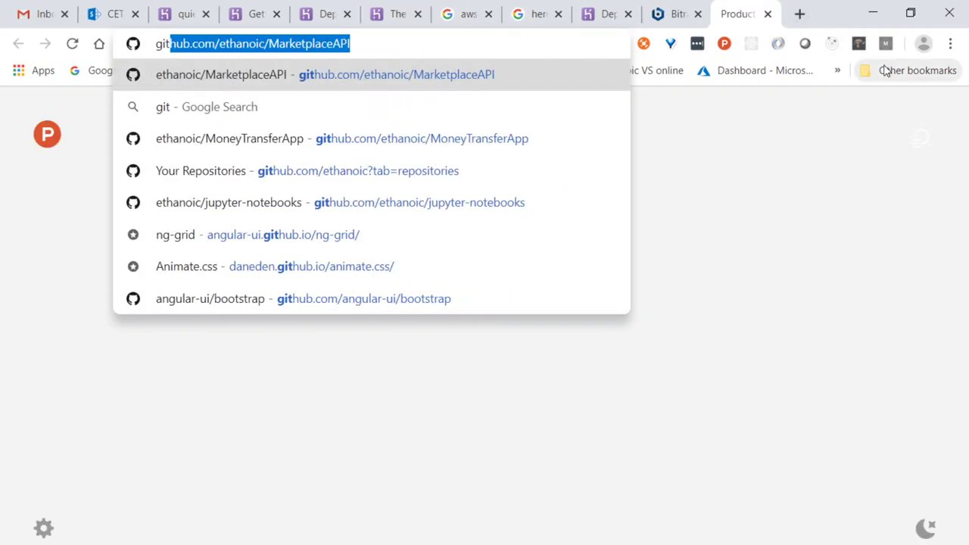
key("Return")
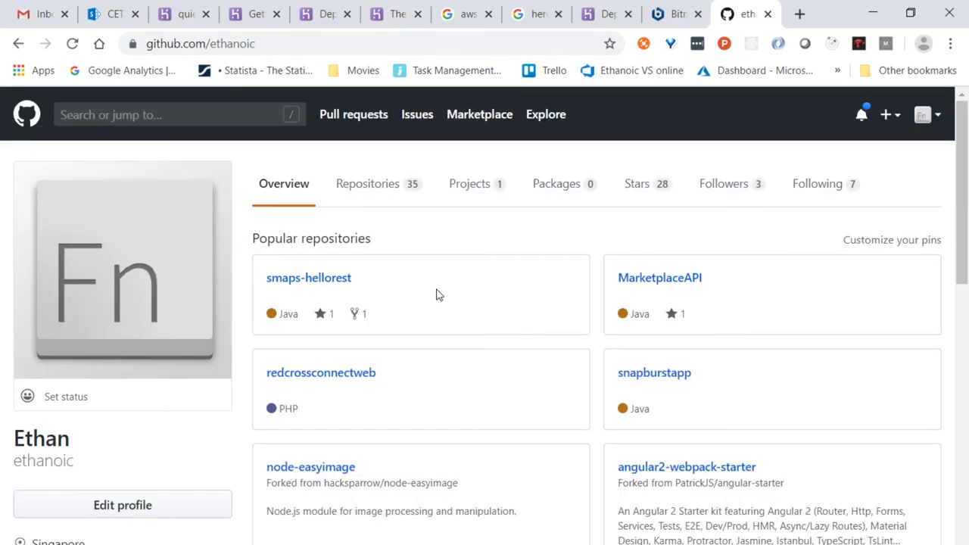
scroll(451, 301, "down", 4)
scroll(455, 301, "up", 4)
left_click(364, 186)
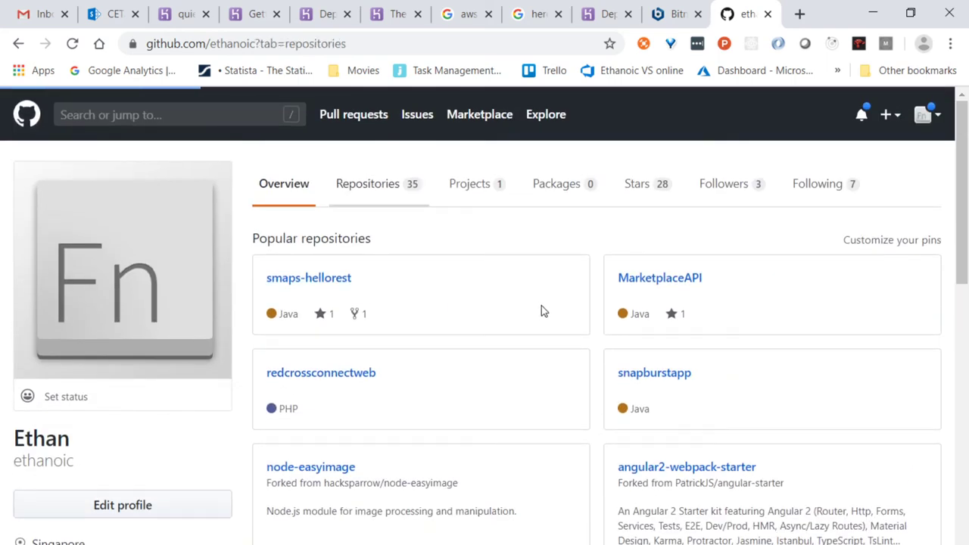
Step: Look into the java-webs-taxiapp repository, then return to the repository list
scroll(543, 310, "down", 5)
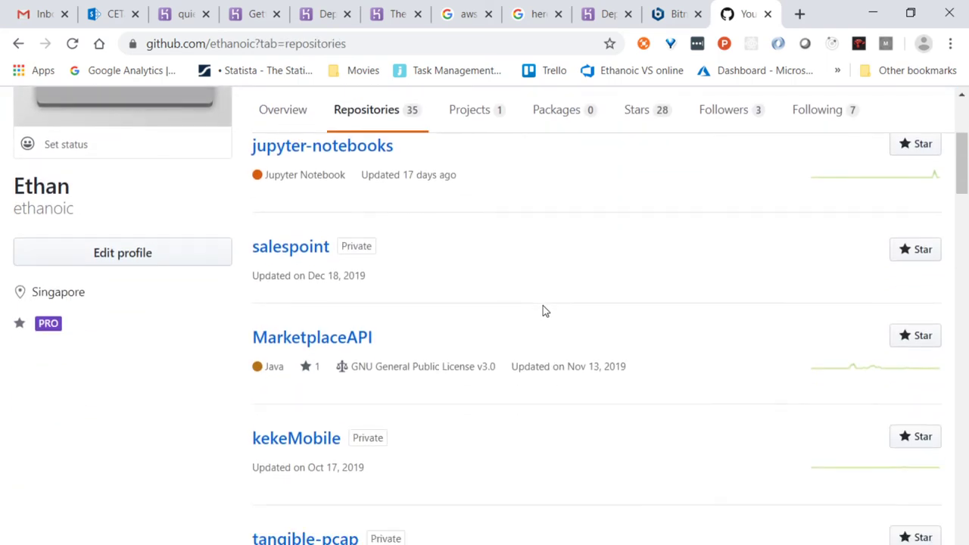
scroll(543, 311, "down", 7)
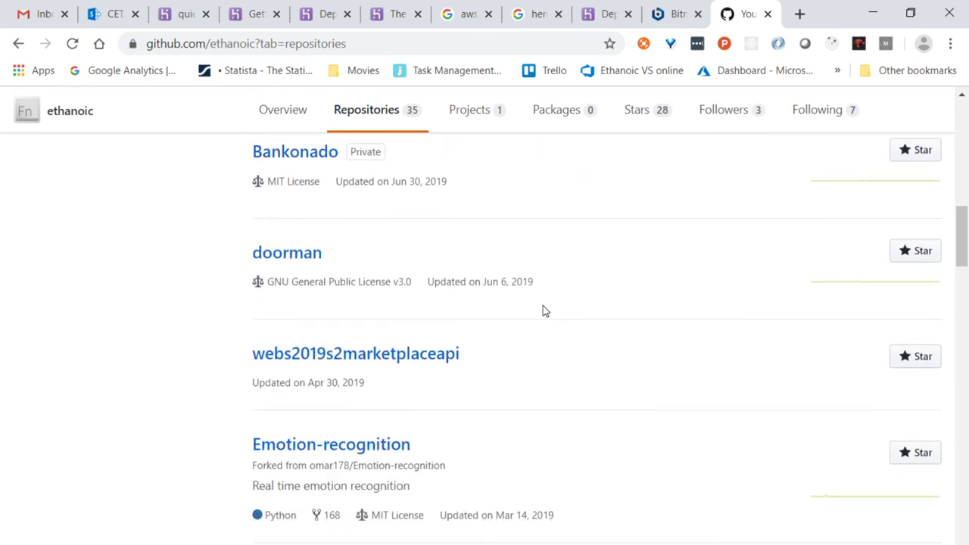
scroll(543, 310, "down", 7)
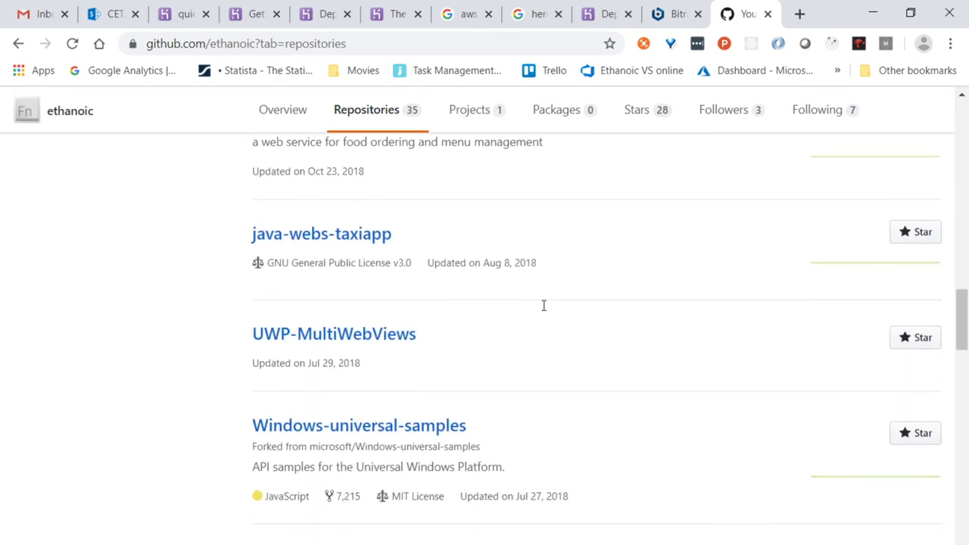
left_click(330, 230)
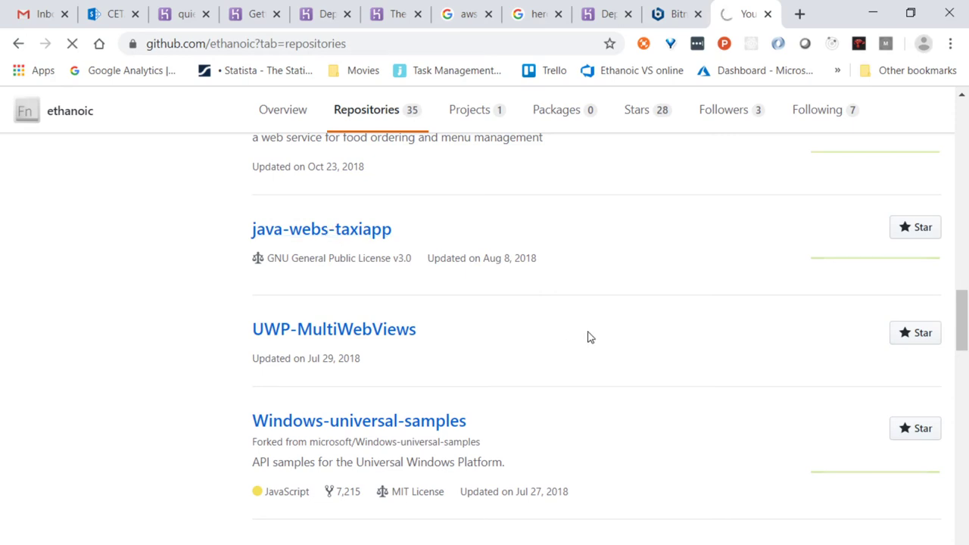
scroll(590, 334, "down", 2)
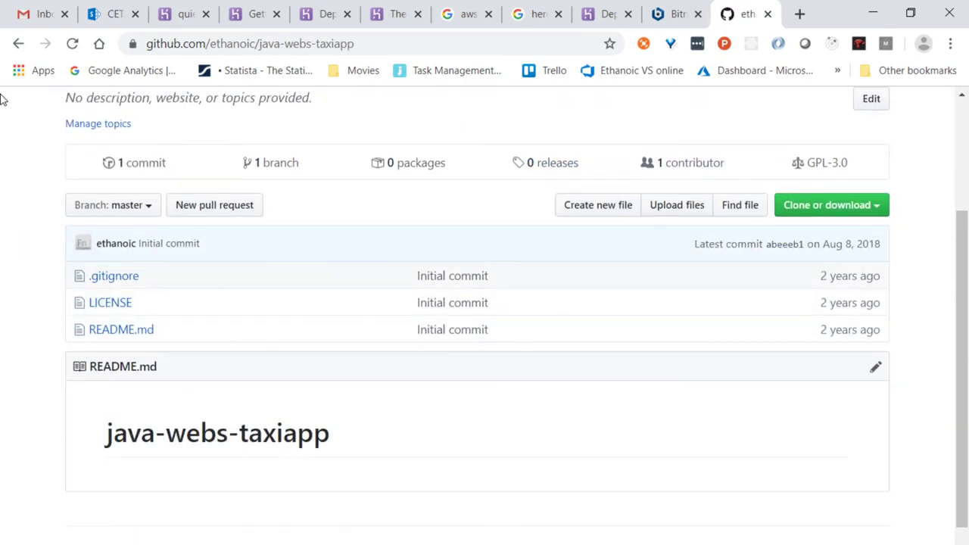
left_click(19, 44)
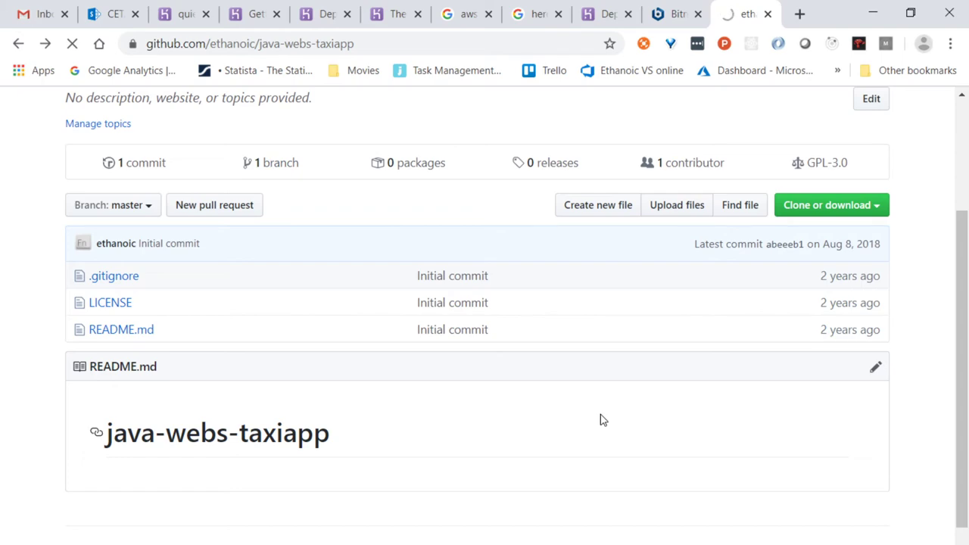
Step: Page the repositories to page two and back, then return to the Heroku Procfile article
scroll(604, 420, "down", 5)
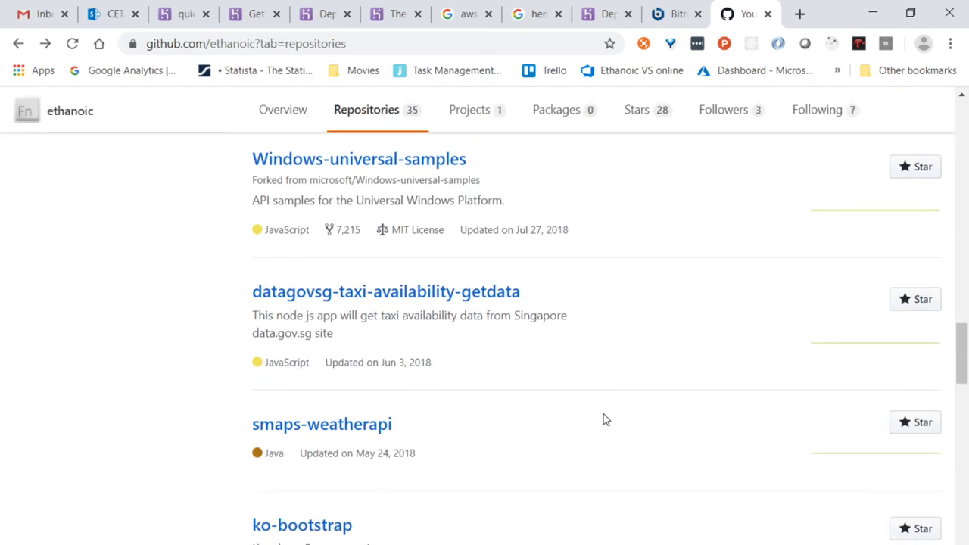
scroll(604, 418, "down", 8)
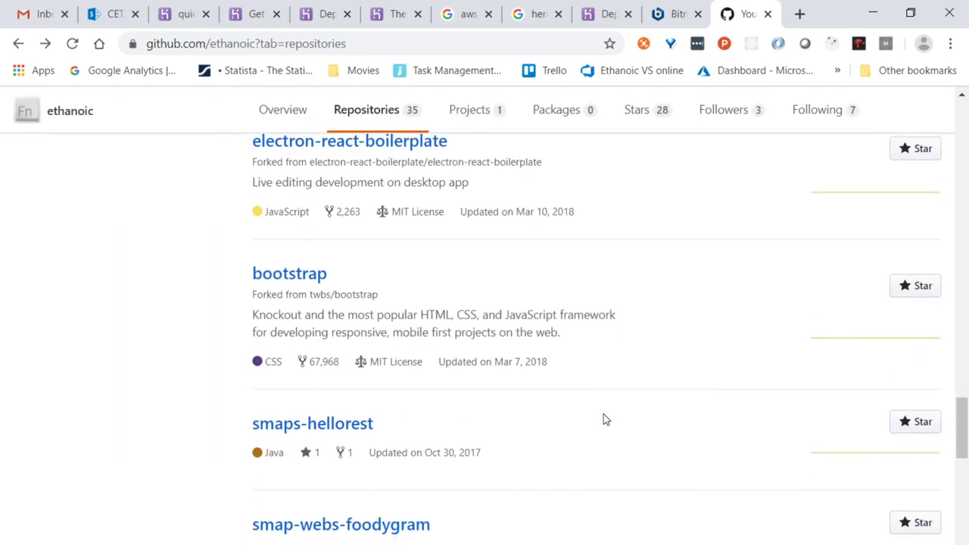
scroll(604, 419, "down", 8)
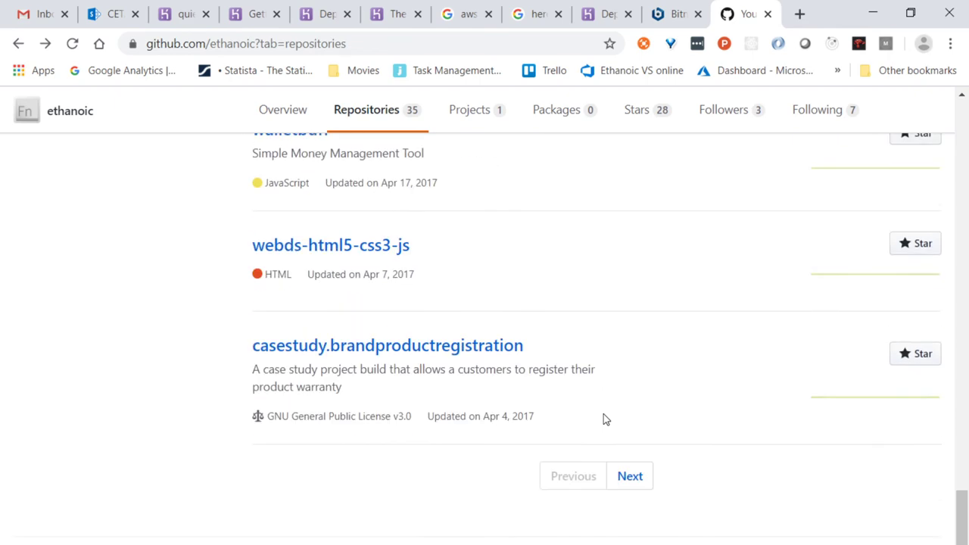
left_click(612, 419)
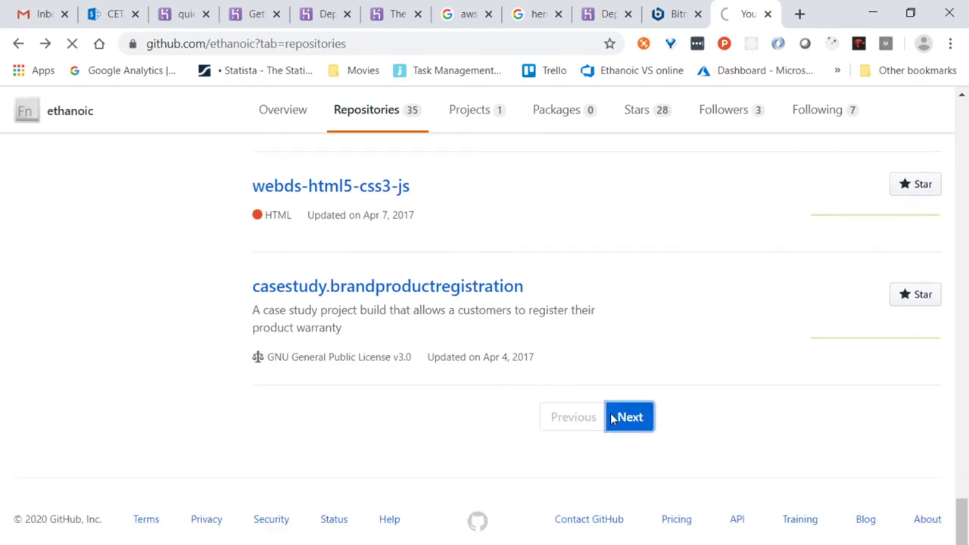
scroll(613, 420, "down", 5)
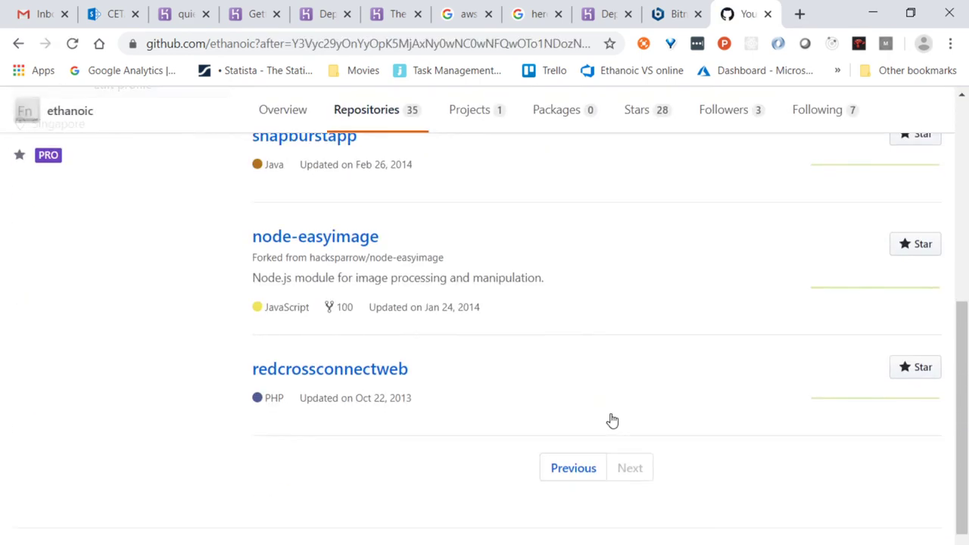
scroll(611, 413, "up", 5)
scroll(593, 424, "down", 4)
left_click(568, 541)
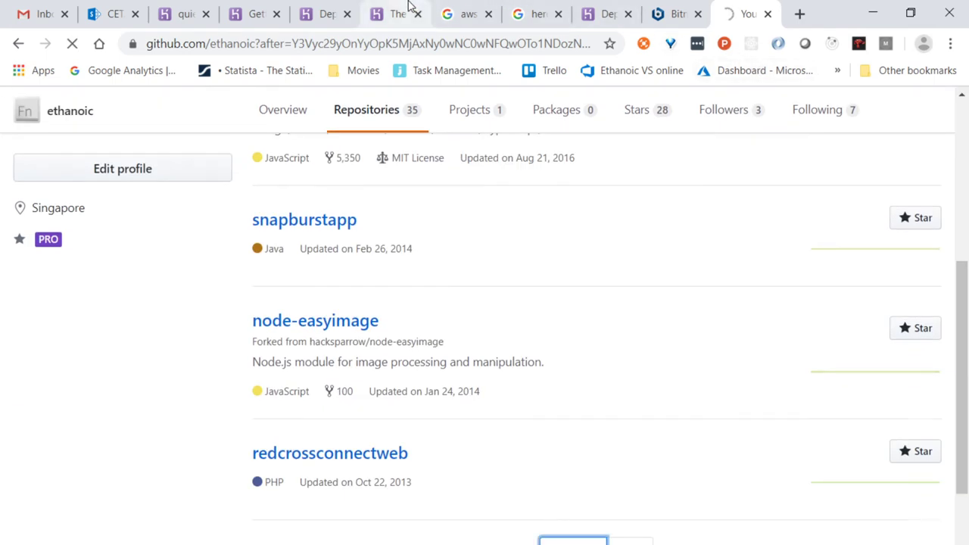
left_click(409, 6)
scroll(590, 372, "down", 3)
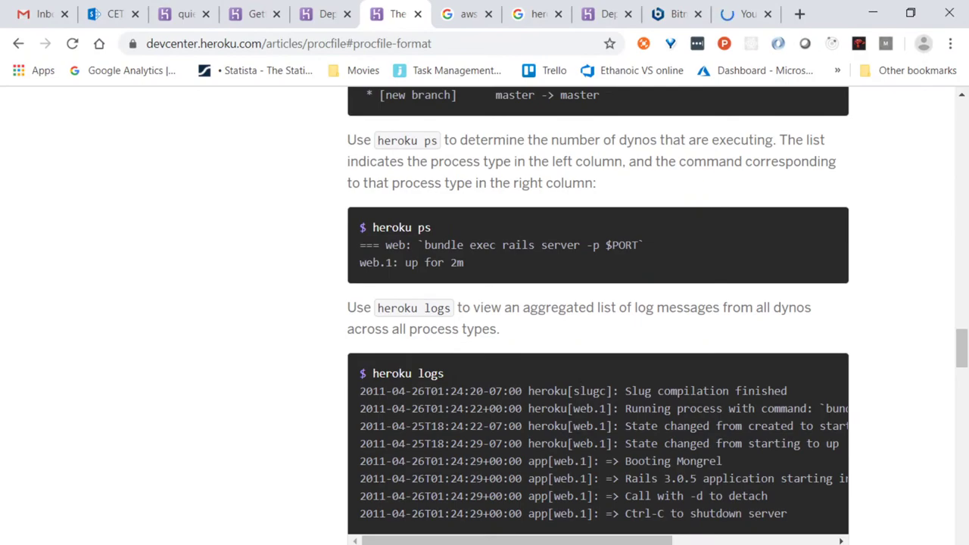
Step: Enlarge the Eclipse terminal panel and start typing a heroku buildpacks command
key("alt+Tab")
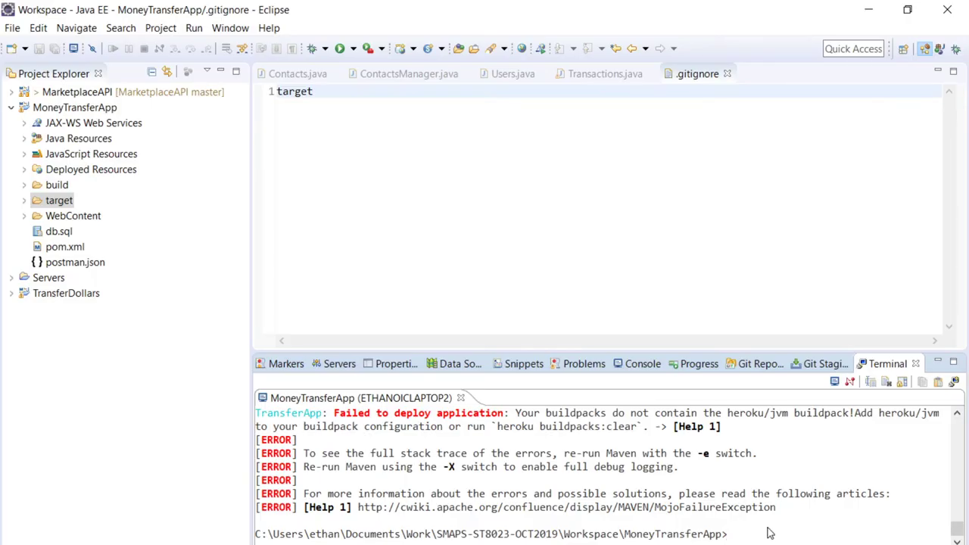
scroll(768, 532, "up", 1)
left_click_drag(748, 351, 746, 191)
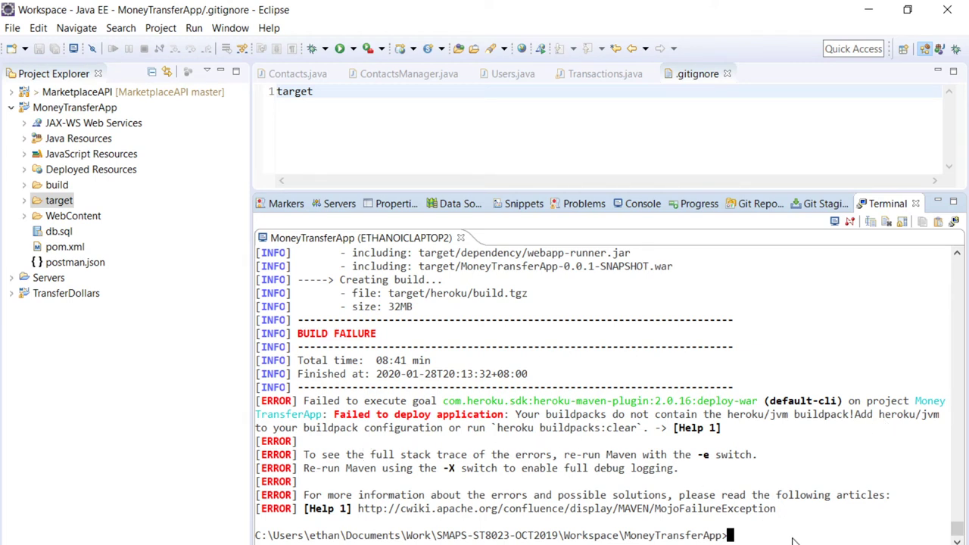
type("herolu buildpacks")
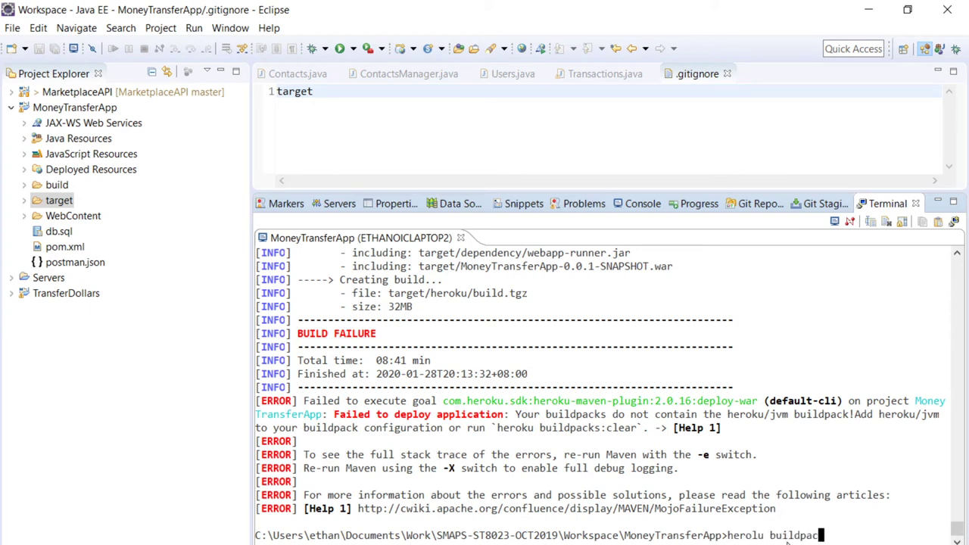
Step: Select the buildpack error message in the deploy output, then return to the browser
double_click(524, 417)
left_click(505, 426)
left_click_drag(515, 415, 942, 418)
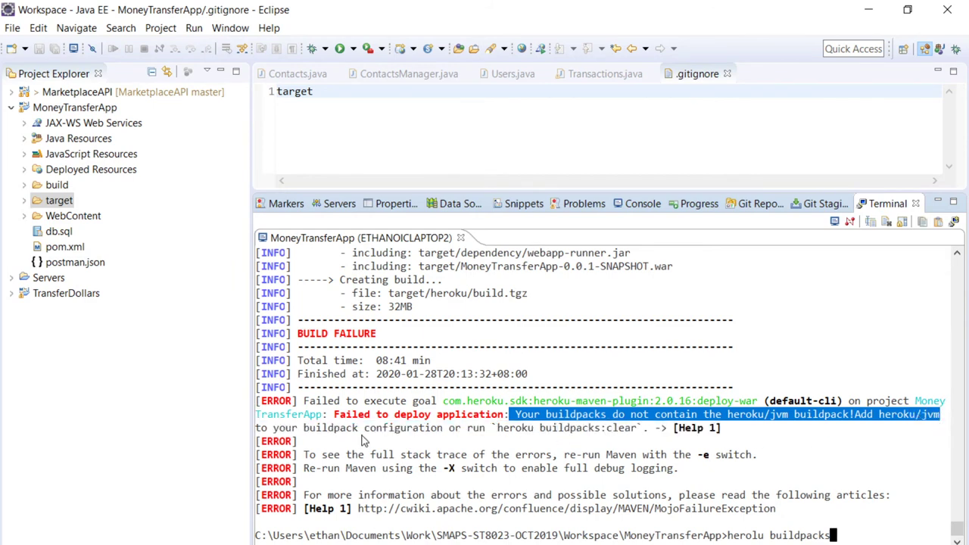
key("alt+Tab")
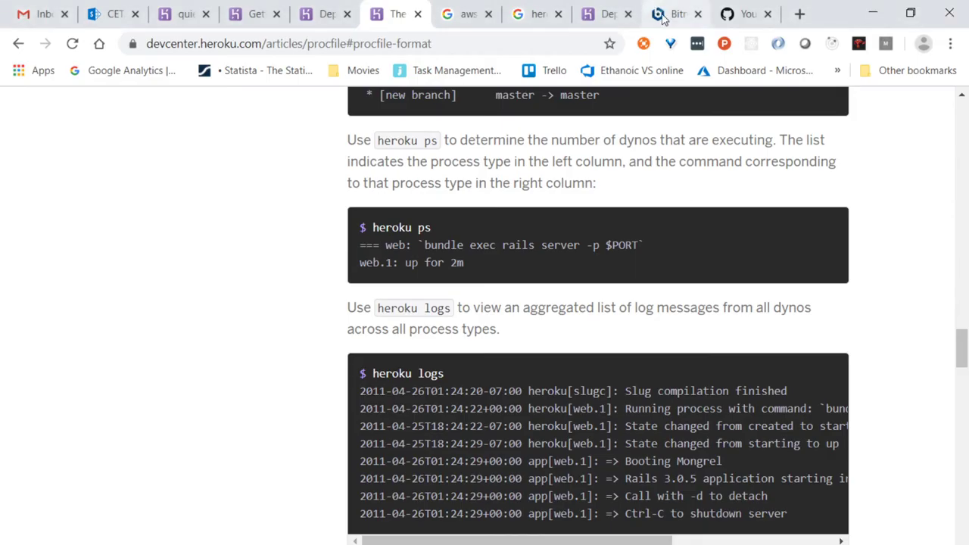
Step: Search Google in a new tab for the pasted webapp-runner launch command
left_click(799, 14)
type("java -jar webapp-runner.jar application.war")
key("Return")
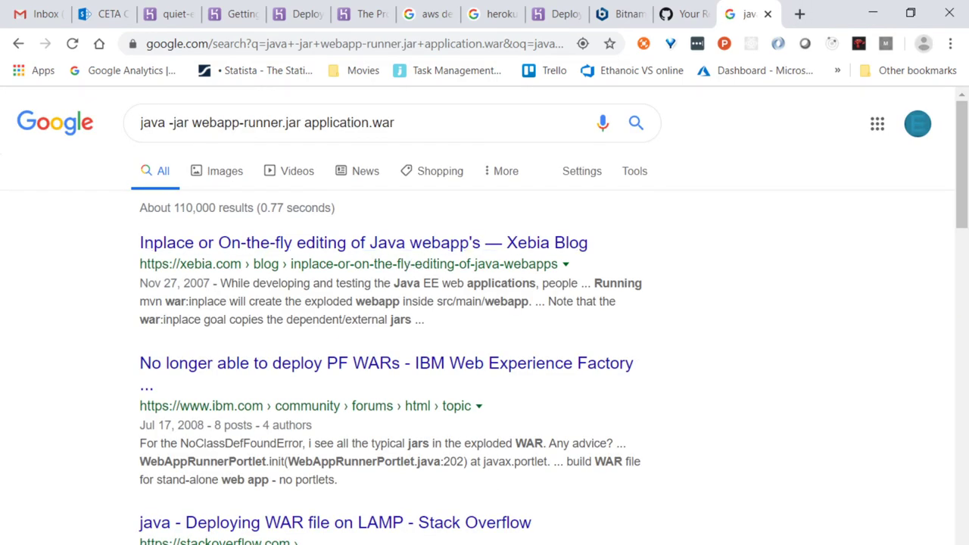
Step: Copy the buildpack error from the Eclipse terminal and search Google for it instead
key("alt+Tab")
right_click(704, 417)
left_click(729, 424)
key("alt+Tab")
triple_click(425, 133)
key("ctrl+v")
key("Return")
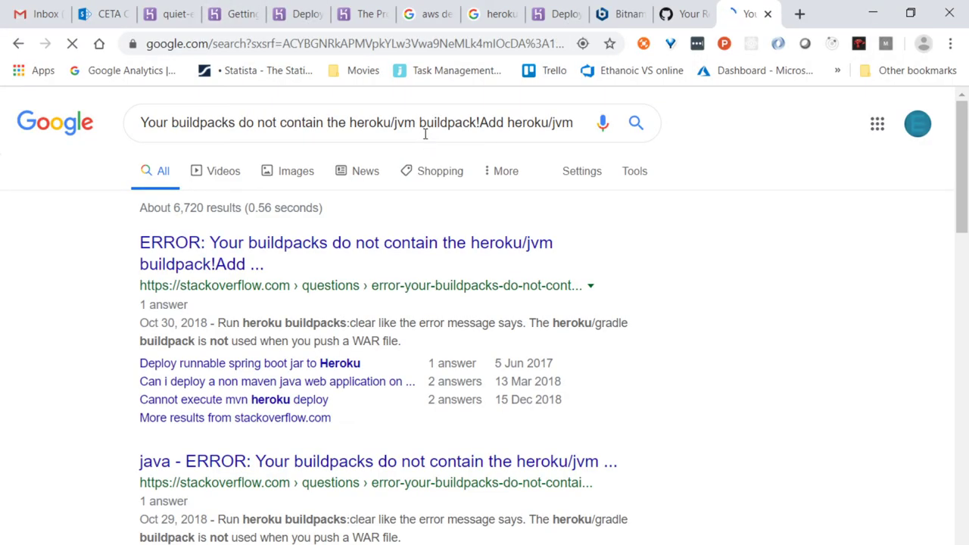
Step: Open the Stack Overflow question on the error and scroll to its accepted answer
left_click(444, 246)
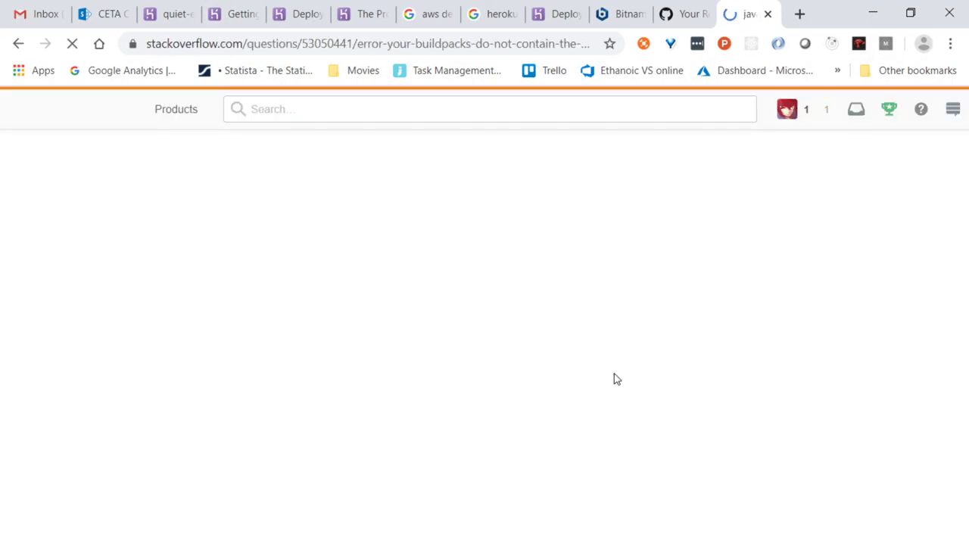
scroll(613, 381, "down", 3)
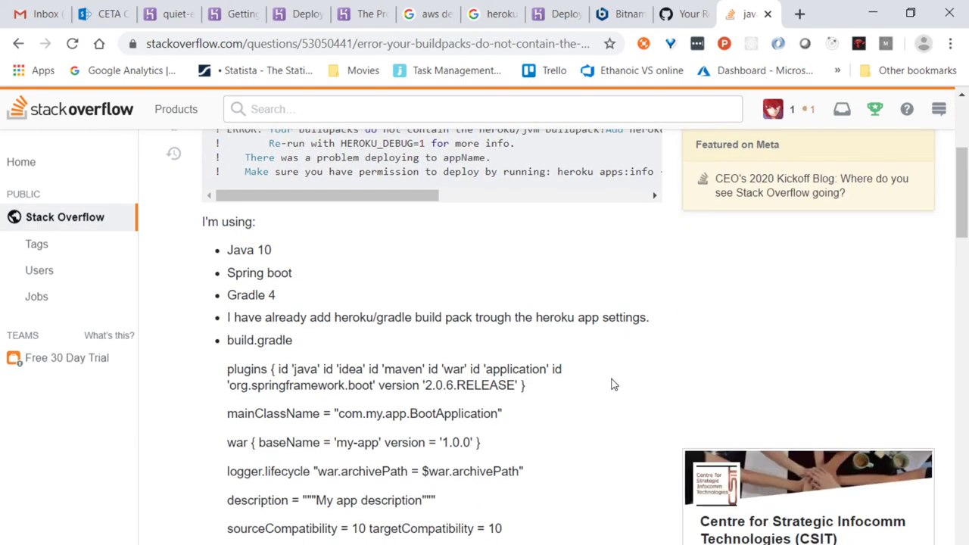
scroll(613, 384, "down", 2)
scroll(613, 384, "down", 4)
scroll(535, 349, "up", 4)
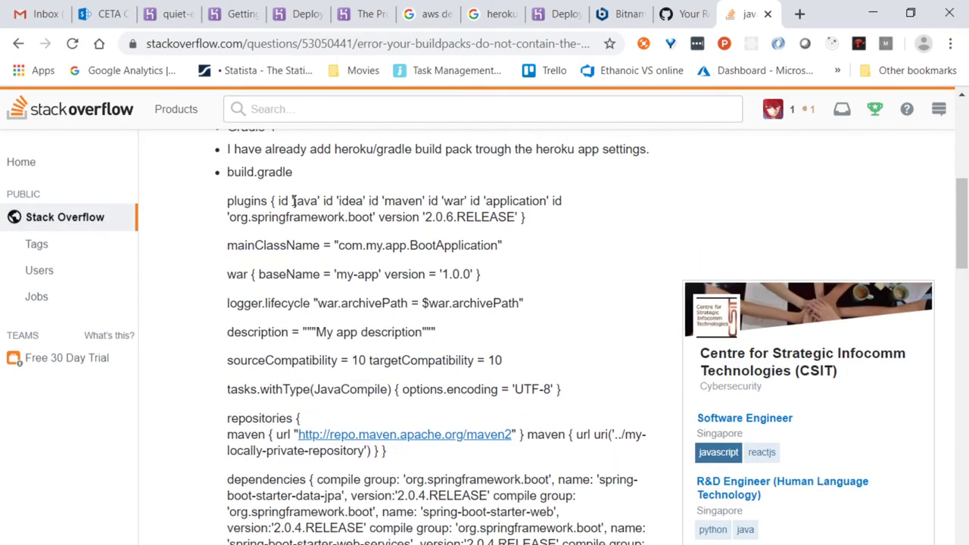
scroll(442, 362, "down", 12)
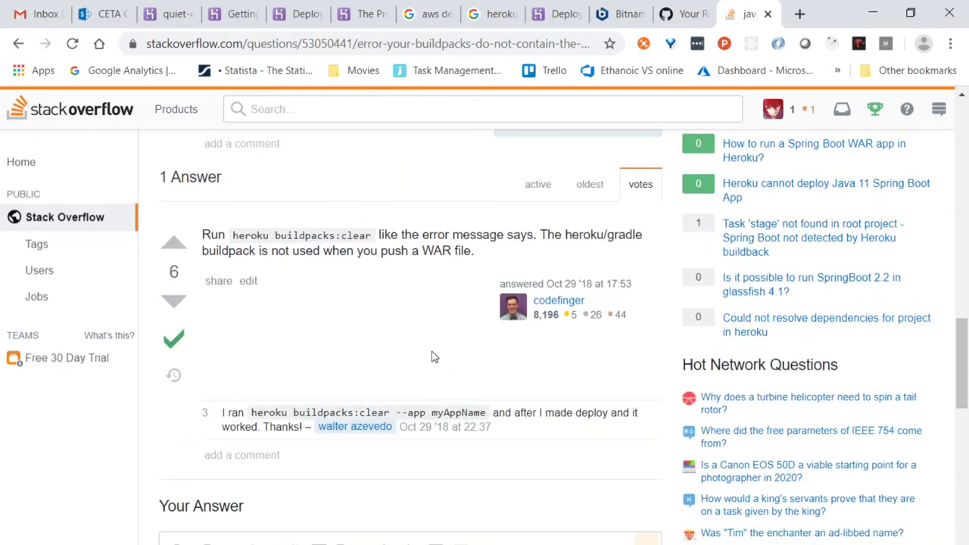
Step: Run heroku buildpacks:clear in the Eclipse terminal
key("alt+Tab")
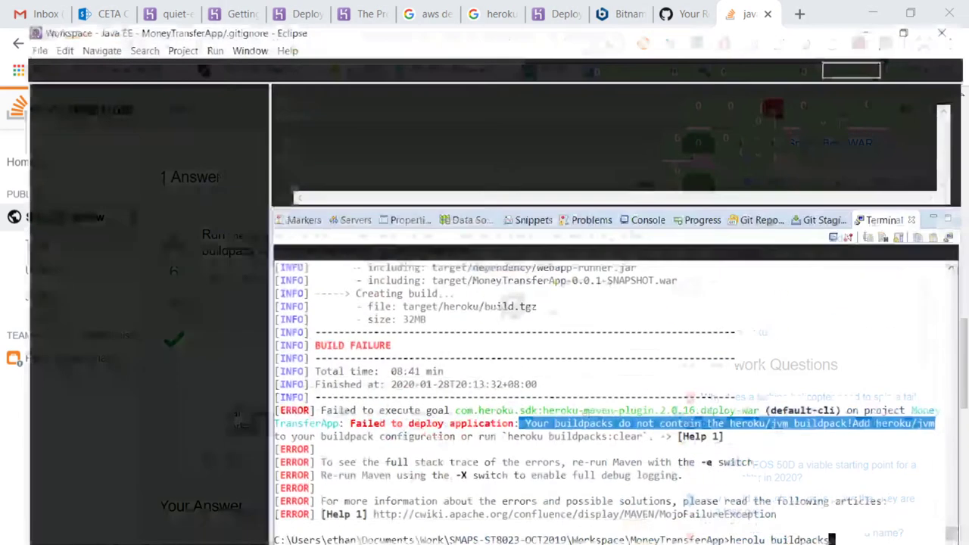
key("BackSpace")
key("BackSpace")
key("BackSpace")
key("BackSpace")
key("BackSpace")
key("BackSpace")
key("BackSpace")
key("BackSpace")
key("BackSpace")
key("BackSpace")
key("BackSpace")
key("BackSpace")
key("BackSpace")
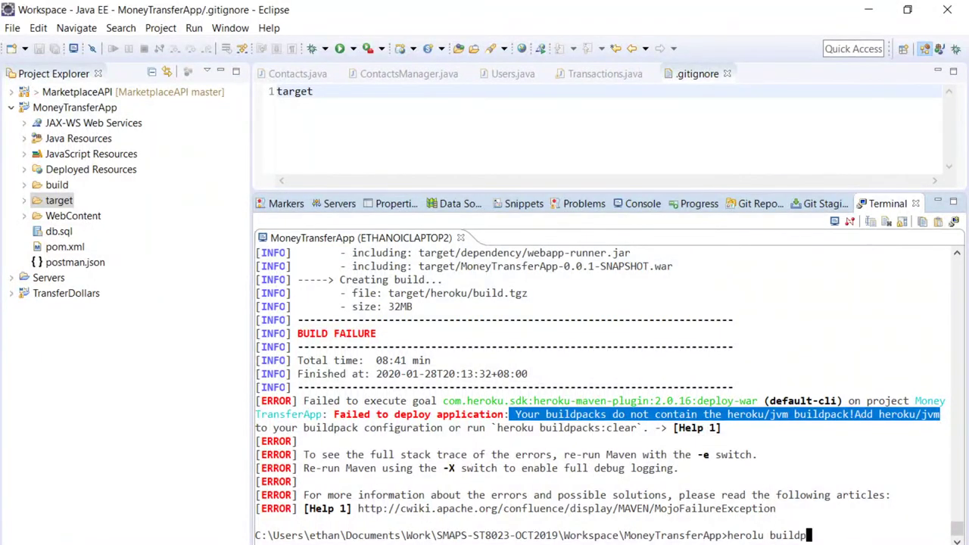
type("ku buildpacks:clear")
key("Return")
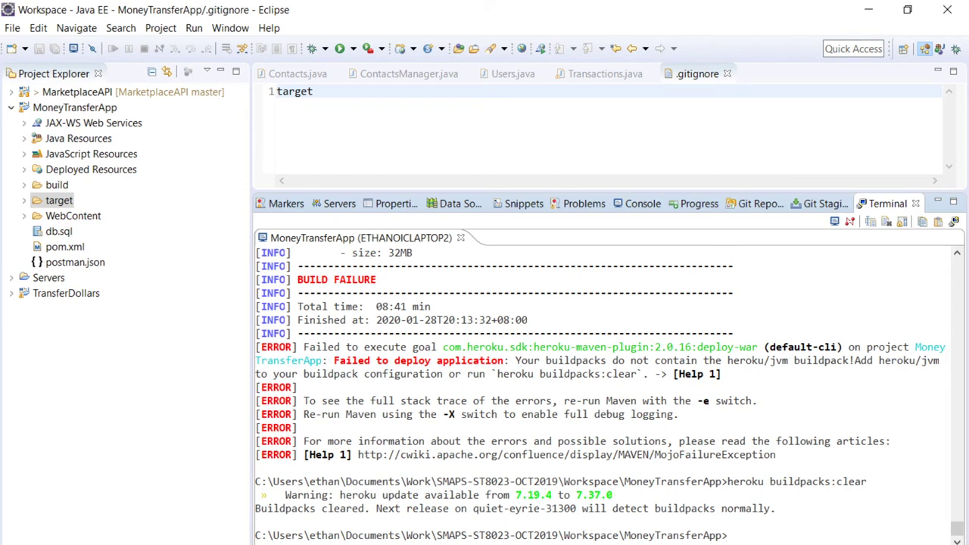
Step: Find the Heroku Maven plugin deployment article among the open Heroku docs
left_click(578, 488)
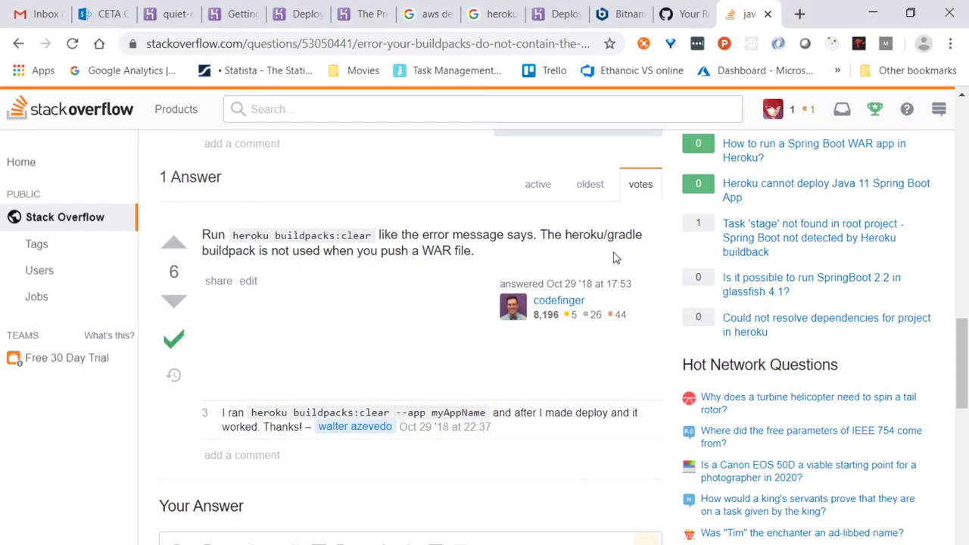
left_click(303, 13)
left_click(365, 14)
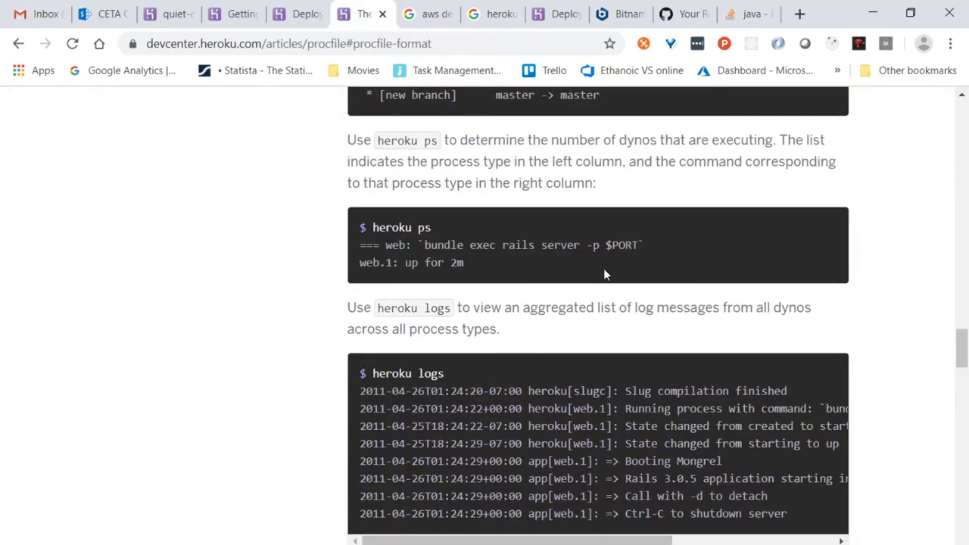
left_click(566, 13)
scroll(581, 277, "up", 3)
scroll(581, 277, "down", 4)
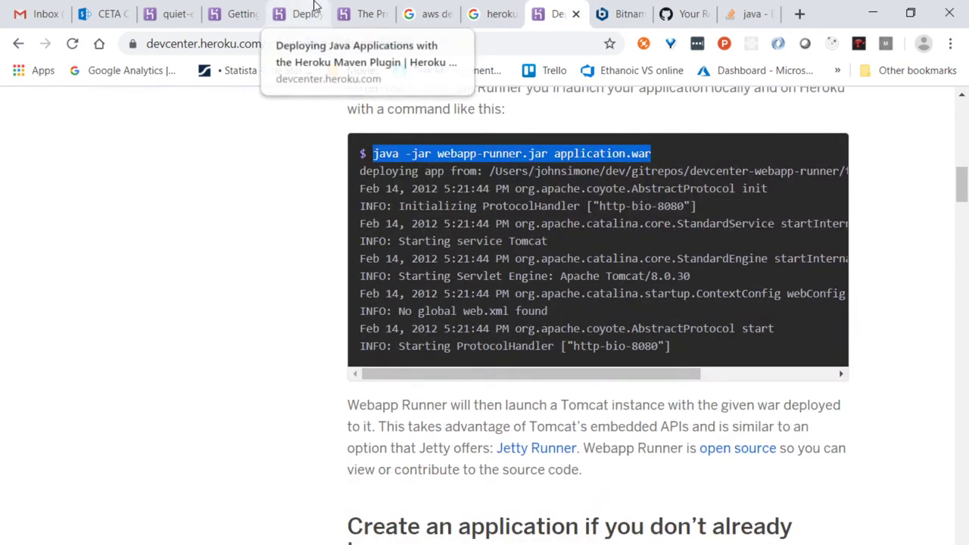
left_click(315, 6)
scroll(584, 399, "down", 8)
scroll(587, 402, "down", 6)
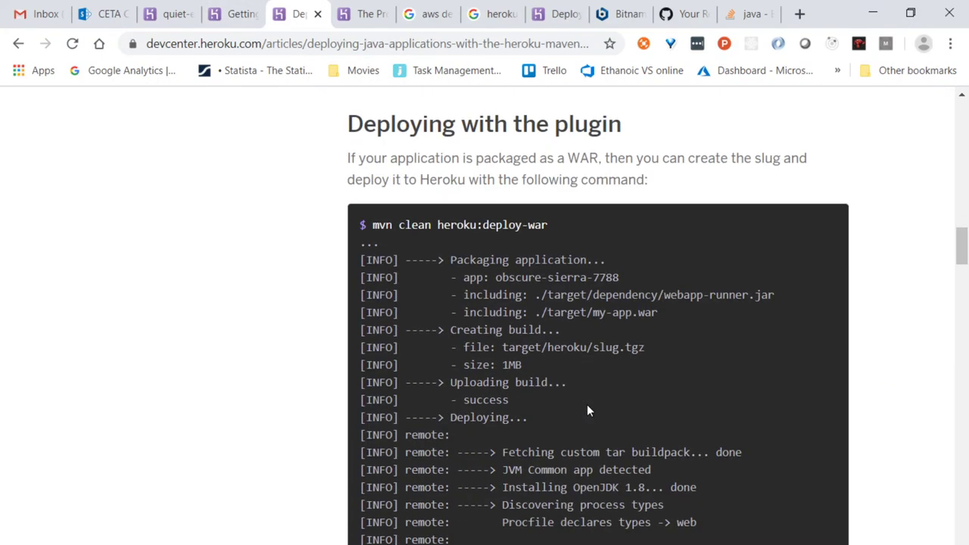
Step: Run heroku:deploy-war in the terminal, copying the command from the article
key("alt+Tab")
type("heroku")
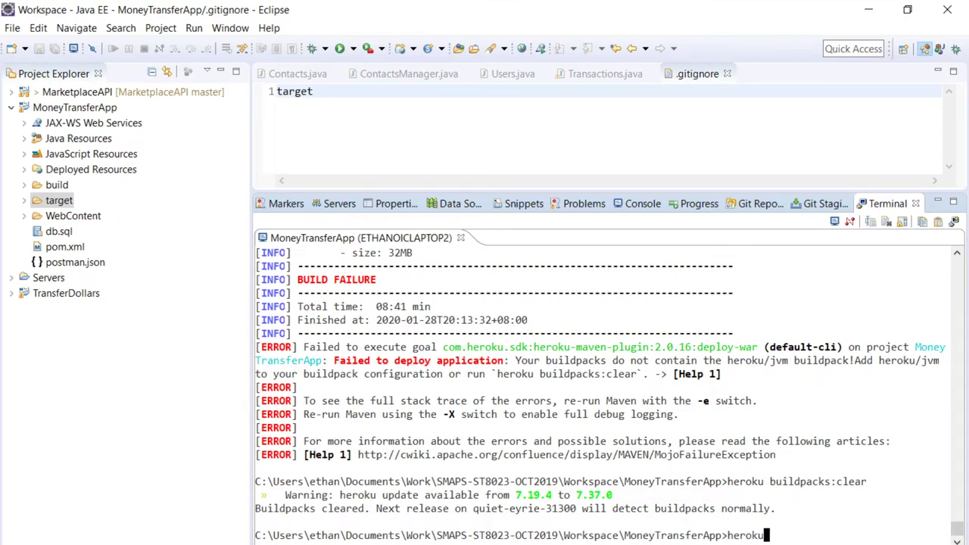
key("alt+Tab")
key("alt+Tab")
type(":deploy")
key("alt+Tab")
key("alt+Tab")
type("-war")
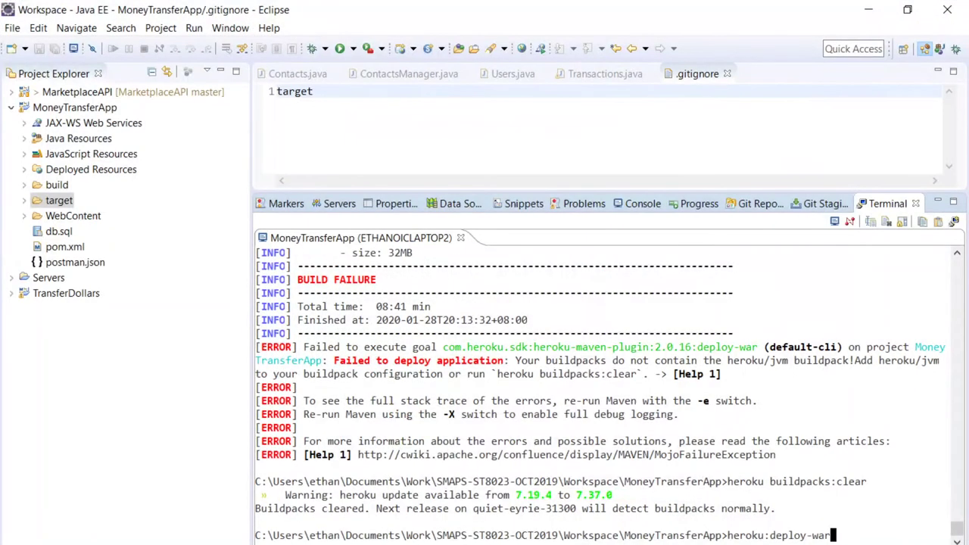
key("Return")
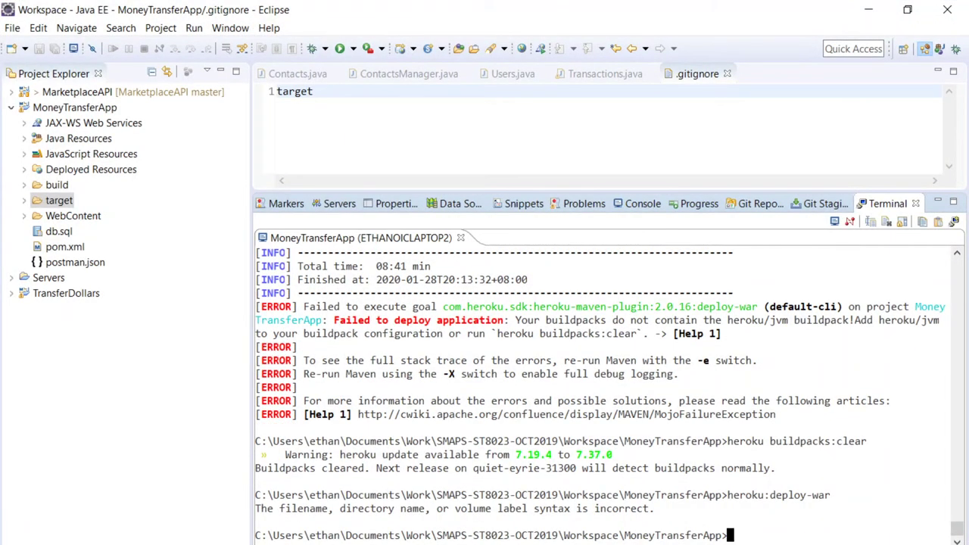
Step: Run mvn clean heroku:deploy-war to rebuild and redeploy MoneyTransferApp
key("alt+Tab")
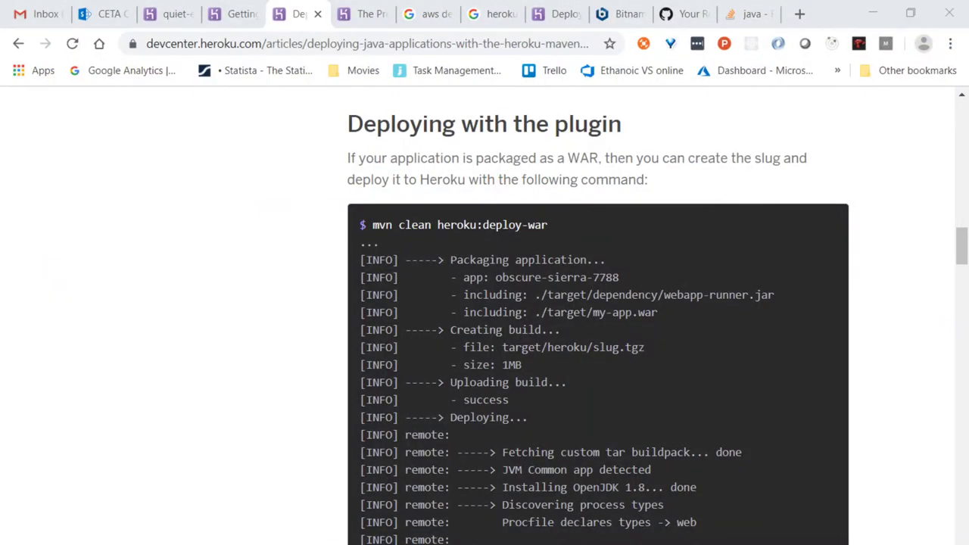
key("alt+Tab")
type("mvn clean")
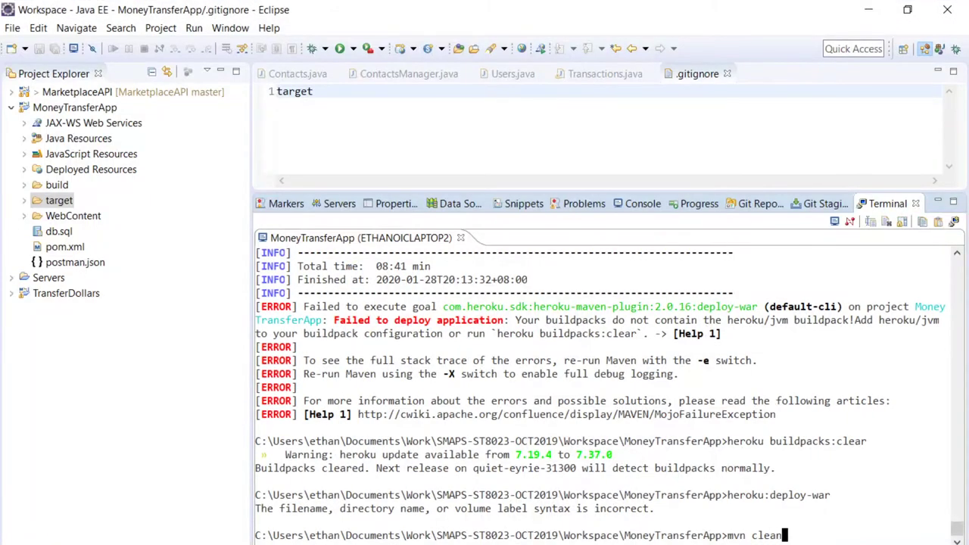
key("alt+Tab")
key("alt+Tab")
type("her")
key("alt+Tab")
key("alt+Tab")
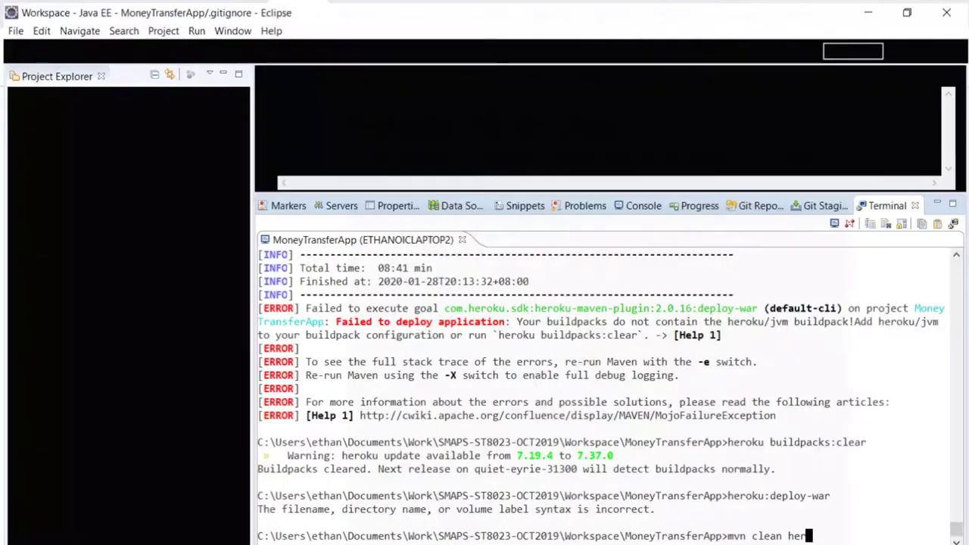
type("oku:deploy-war")
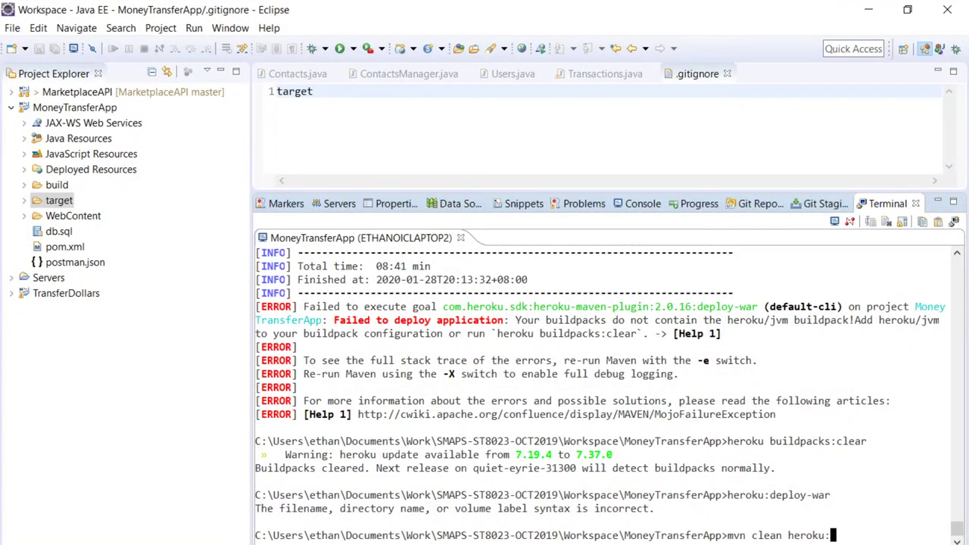
key("Return")
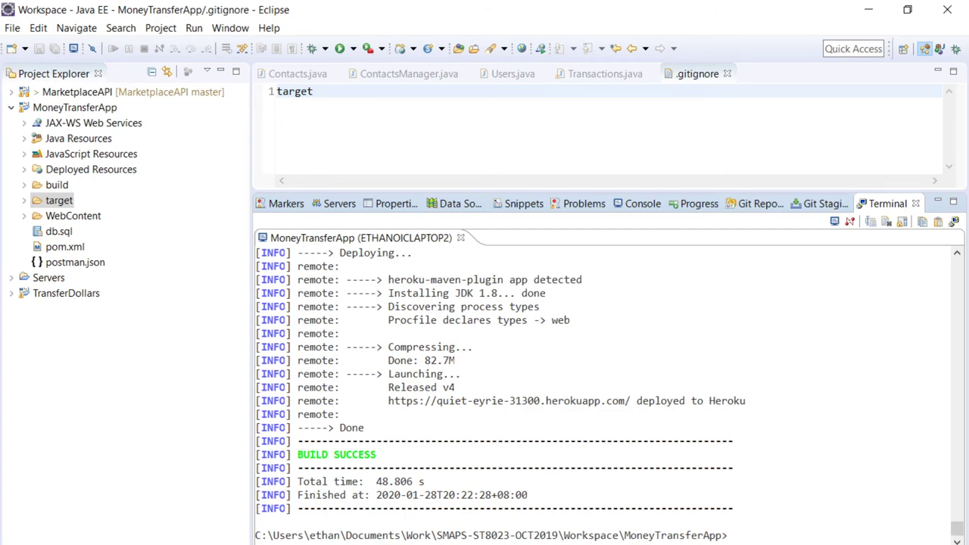
Step: Review the Heroku deployment article while the build finishes
key("alt+Tab")
scroll(659, 505, "down", 9)
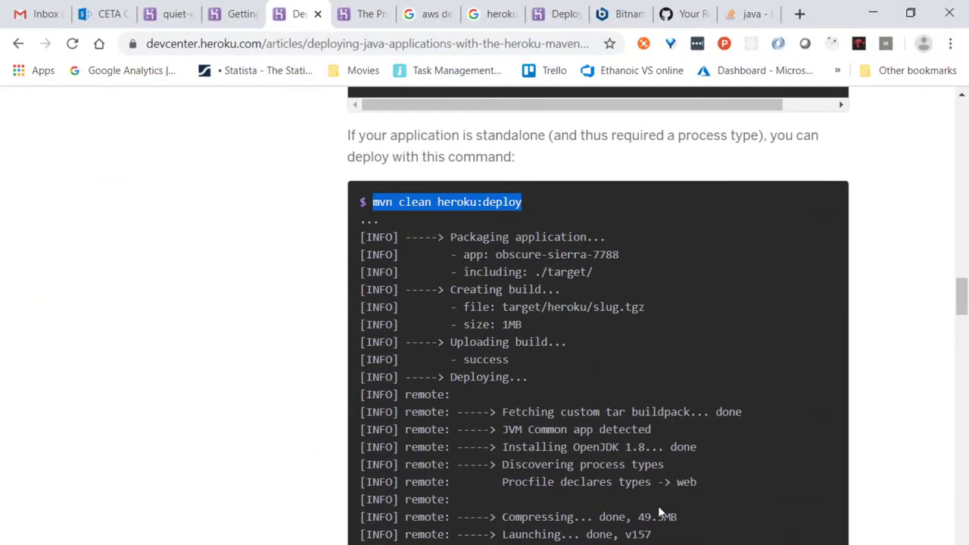
scroll(667, 455, "up", 3)
scroll(665, 454, "down", 2)
scroll(665, 454, "down", 6)
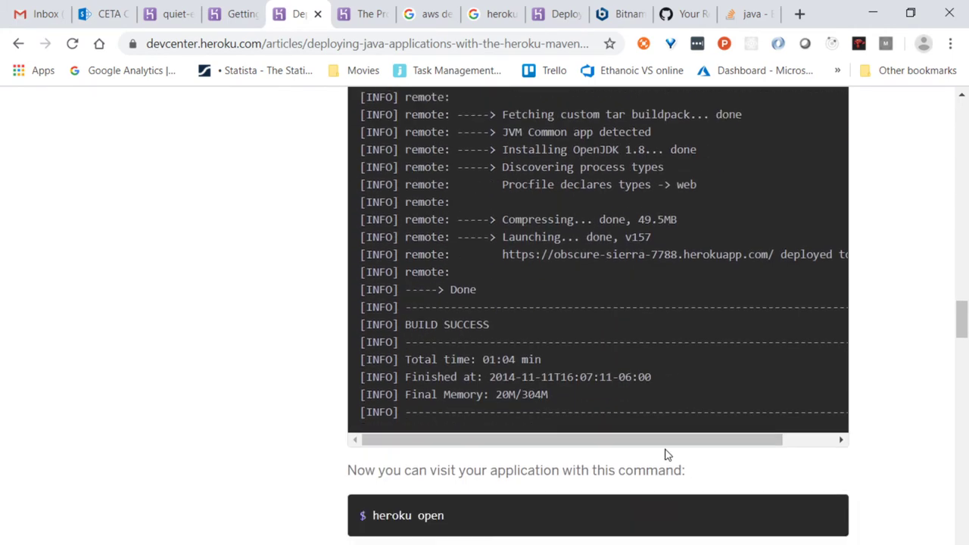
Step: Run heroku open in the terminal to launch quiet-eyrie-31300.herokuapp.com
key("alt+Tab")
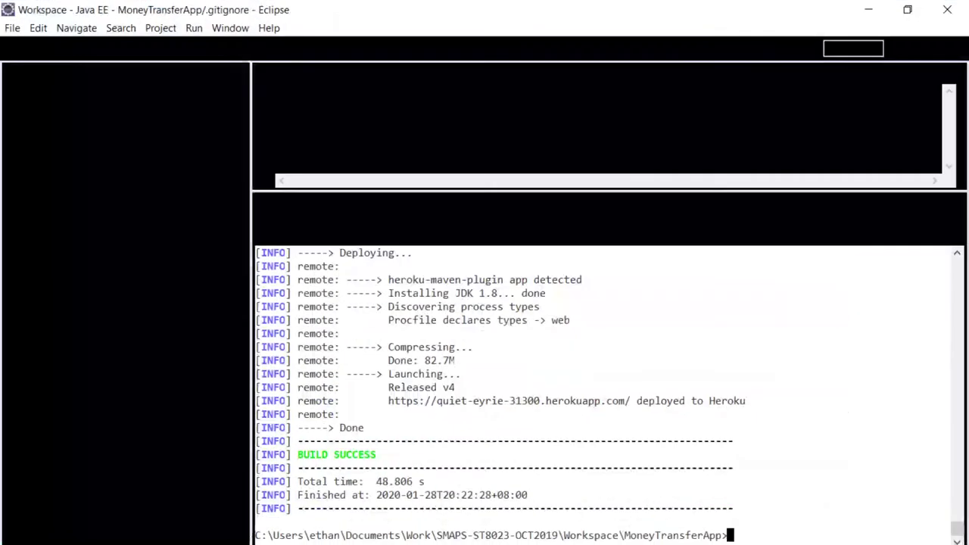
type("hero")
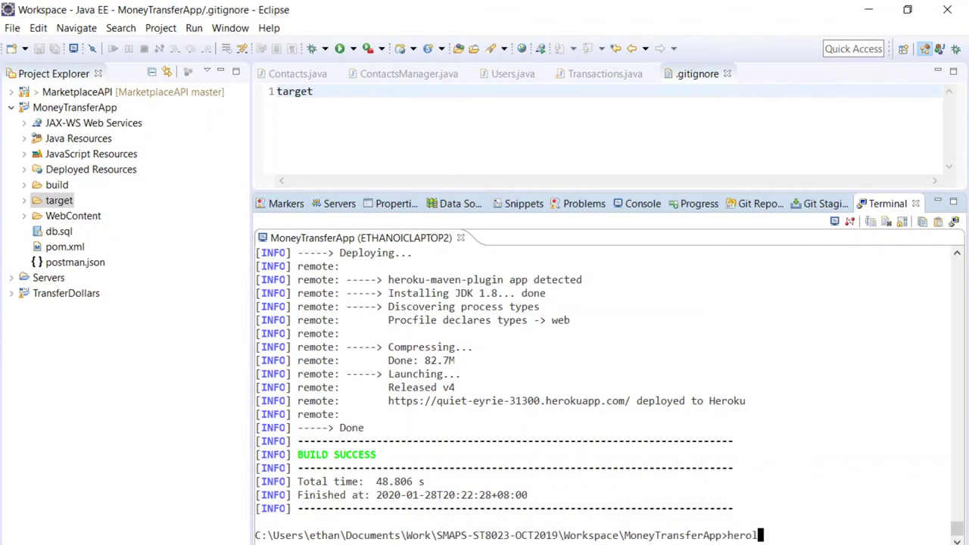
type("ku open")
key("Return")
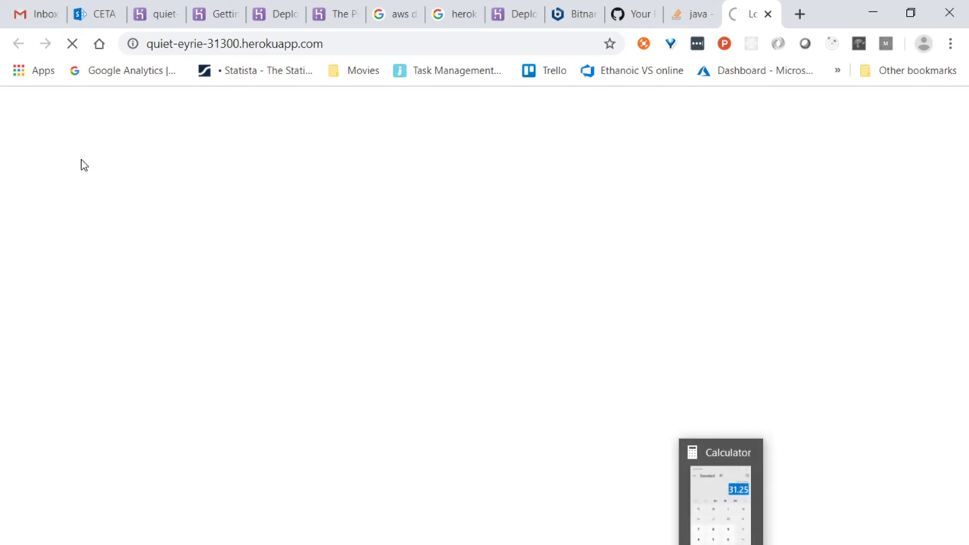
Step: Reload the quiet-eyrie-31300 dashboard, select the deployed 404 page's address, then switch to Postman
left_click(162, 9)
left_click(72, 43)
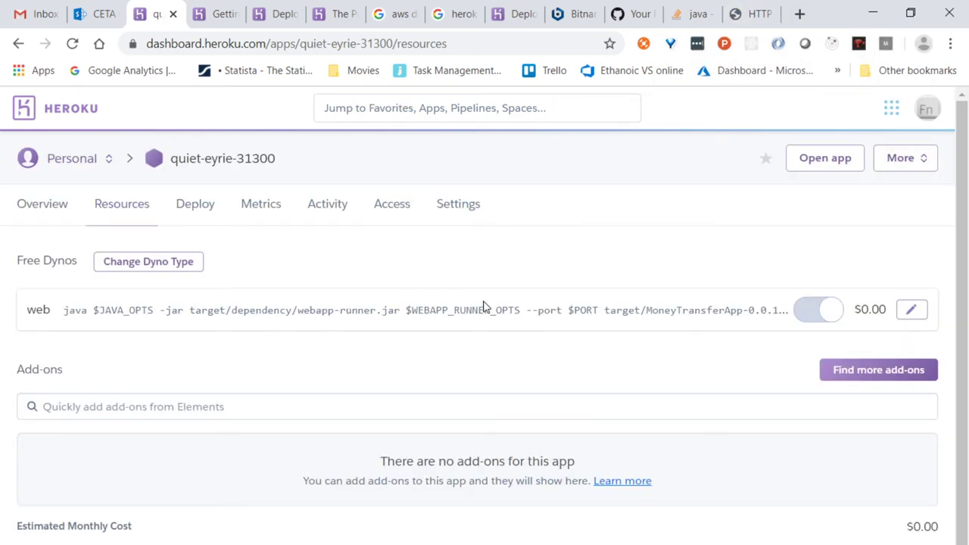
left_click(748, 8)
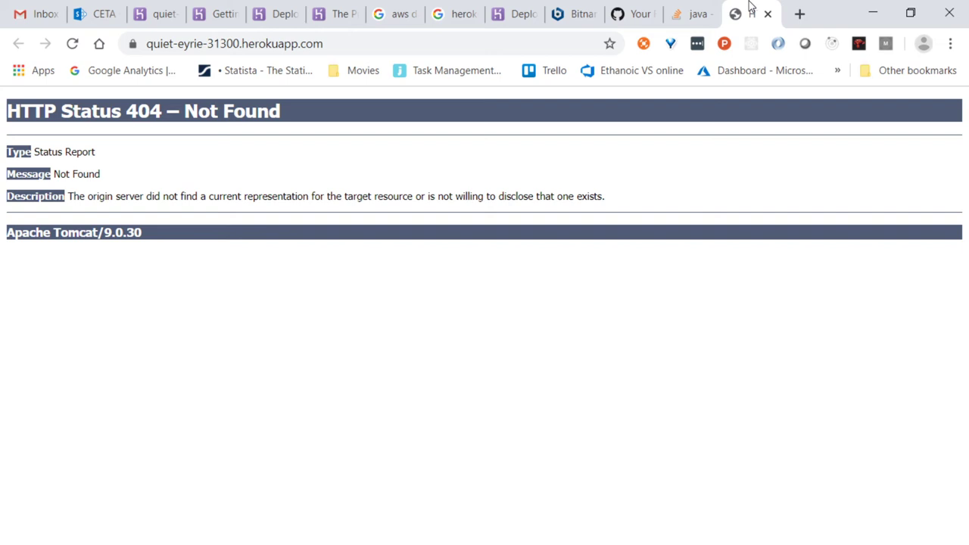
left_click(340, 42)
left_click(655, 500)
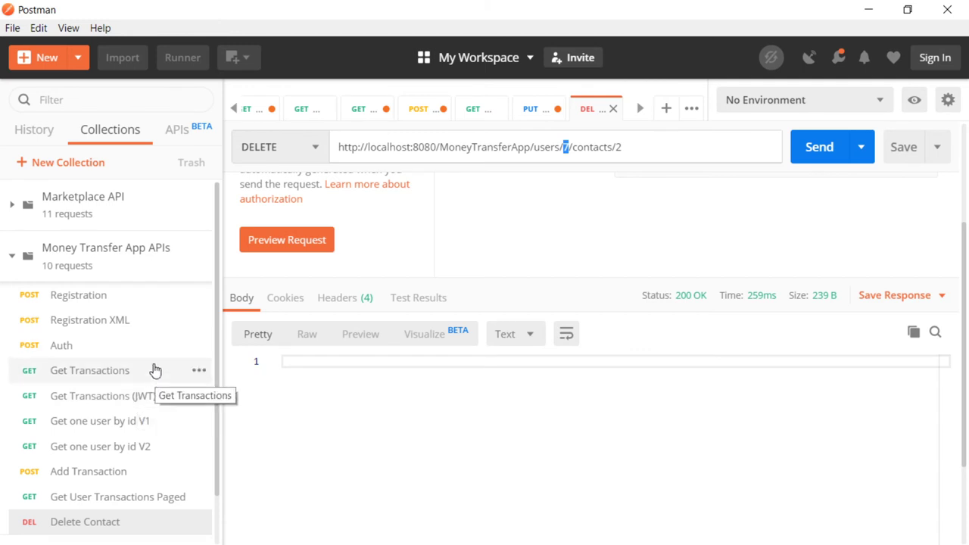
Step: Force close all open request tabs, discarding unsaved changes
left_click(671, 147)
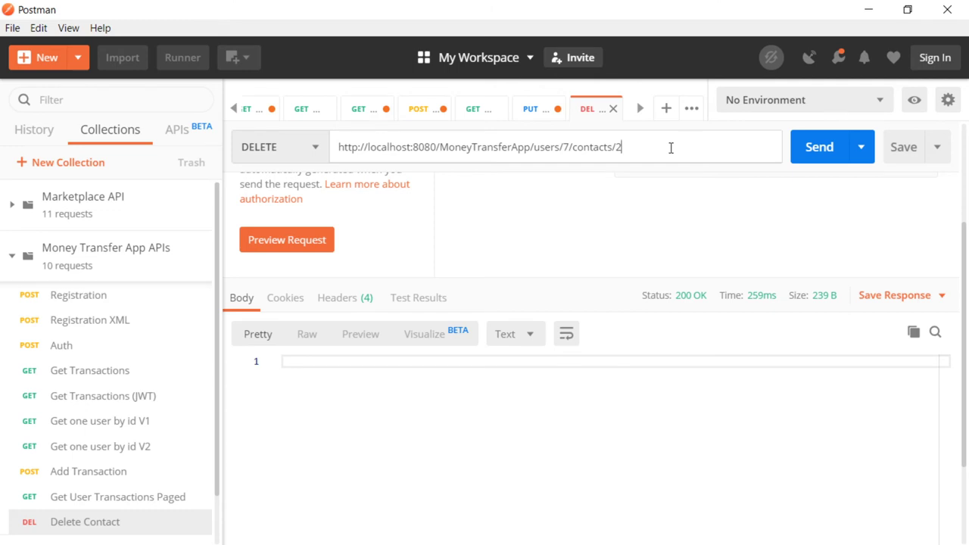
right_click(253, 112)
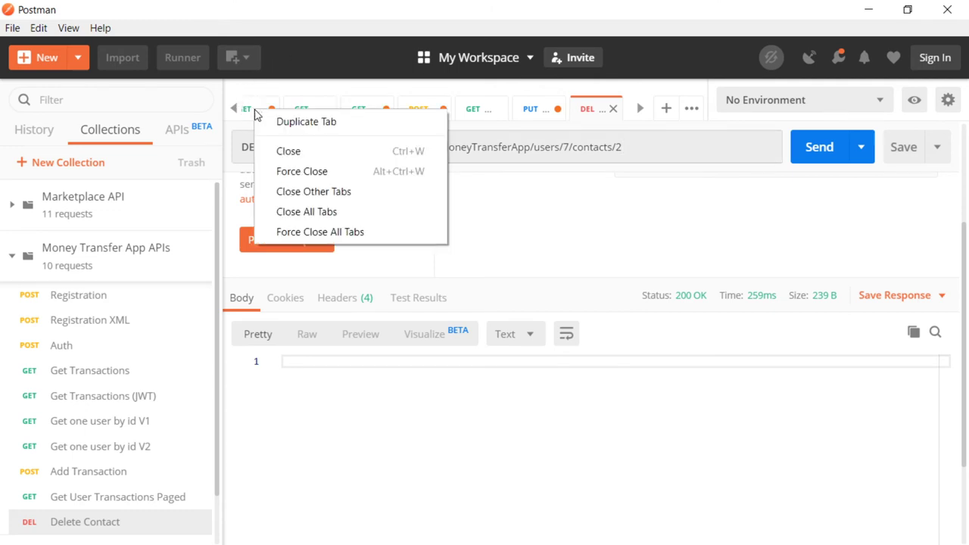
left_click(329, 231)
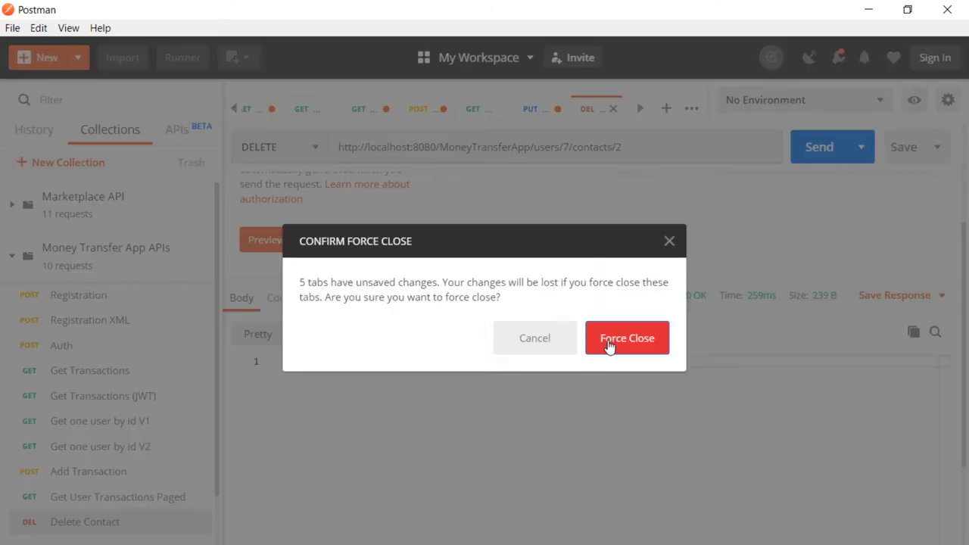
left_click(610, 343)
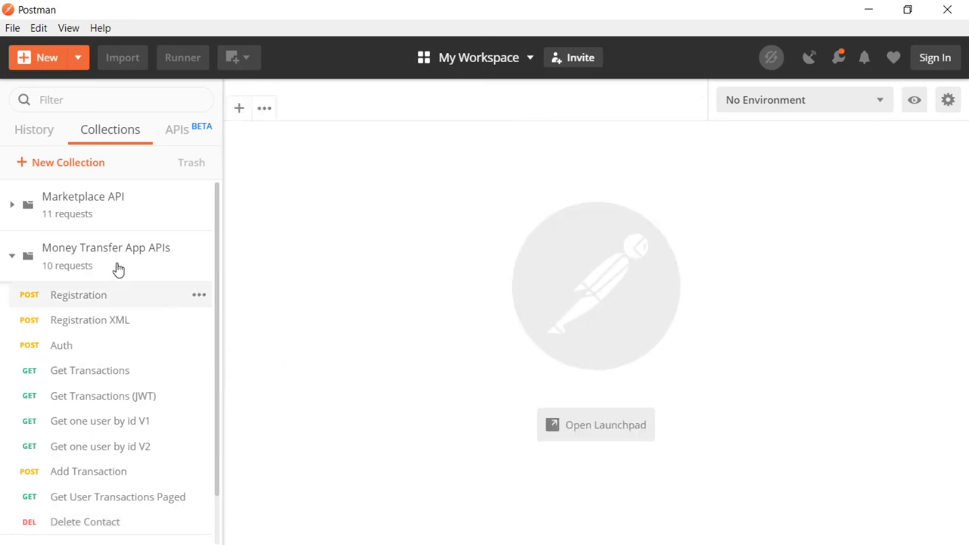
Step: Open the Registration request and select the localhost:8080/ host in its URL
left_click(106, 299)
double_click(395, 185)
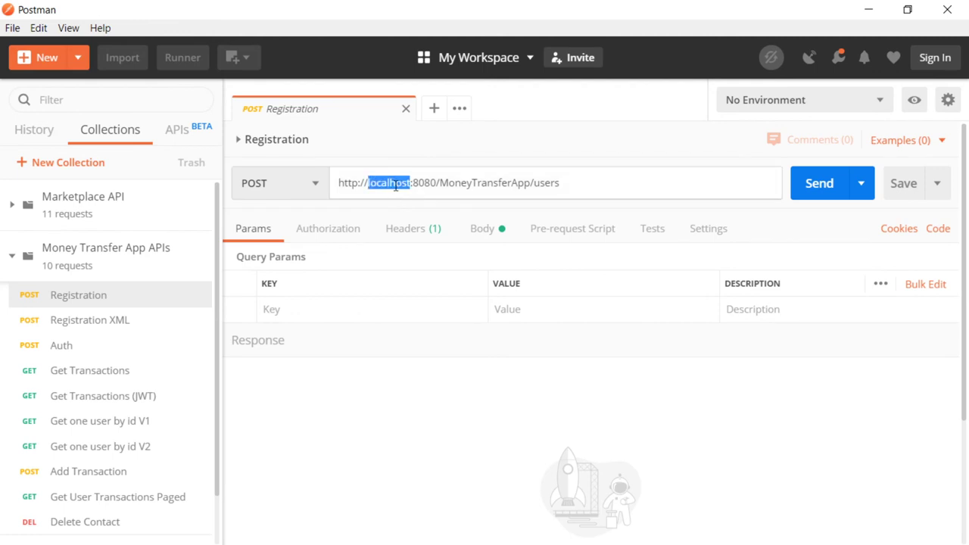
key("shift+Right")
key("shift+Right")
key("shift+Right")
key("shift+Right")
key("shift+Right")
left_click(500, 184)
double_click(409, 184)
left_click(439, 183, "shift")
left_click(651, 183)
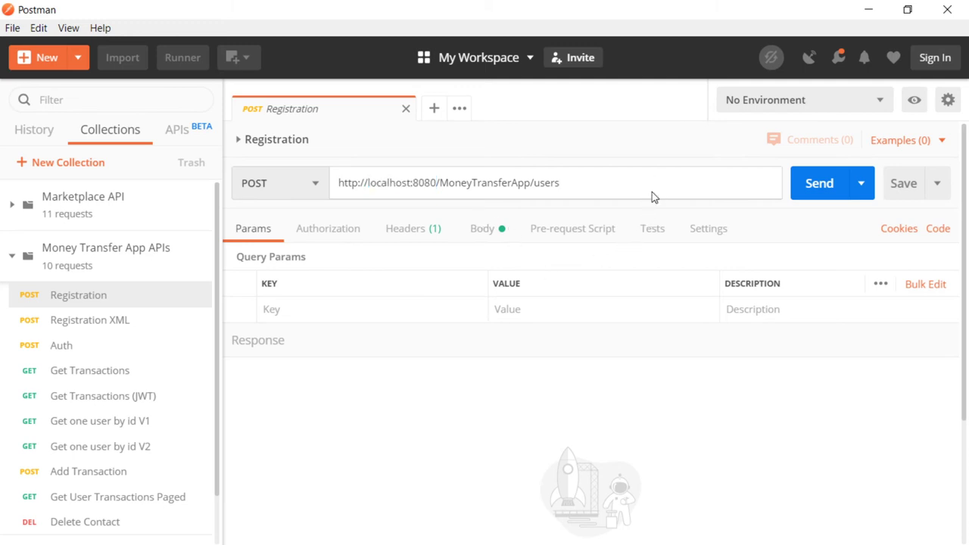
Step: Check the empty environment list and open Manage Environments
left_click(791, 97)
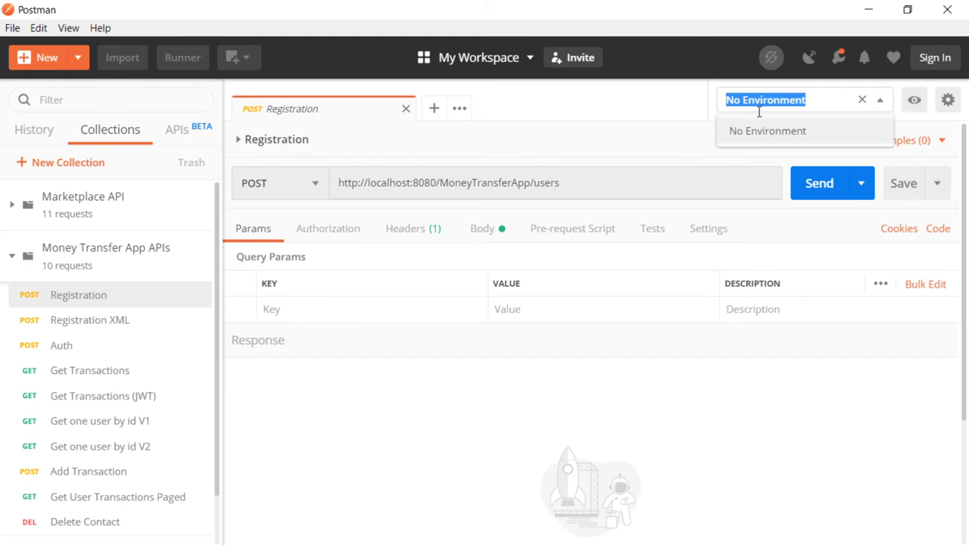
left_click(689, 109)
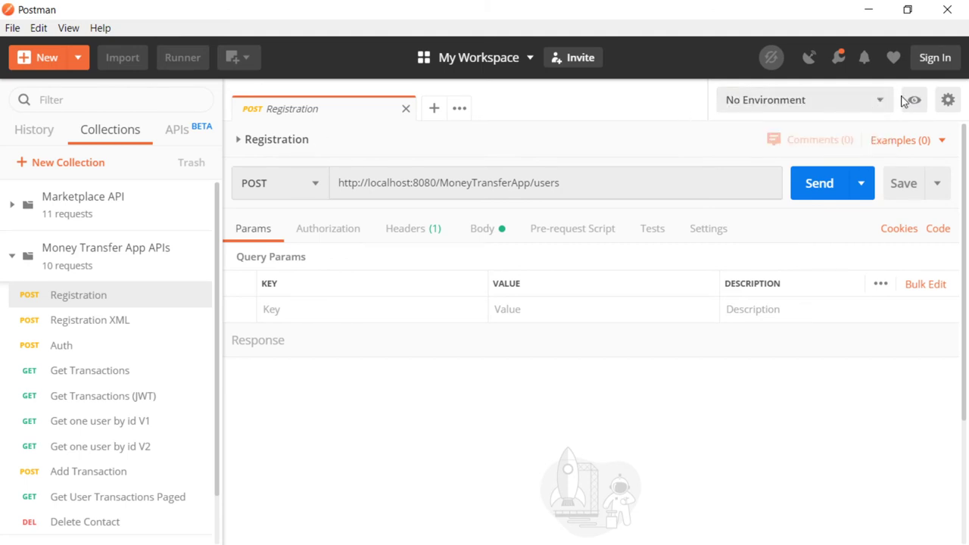
left_click(951, 100)
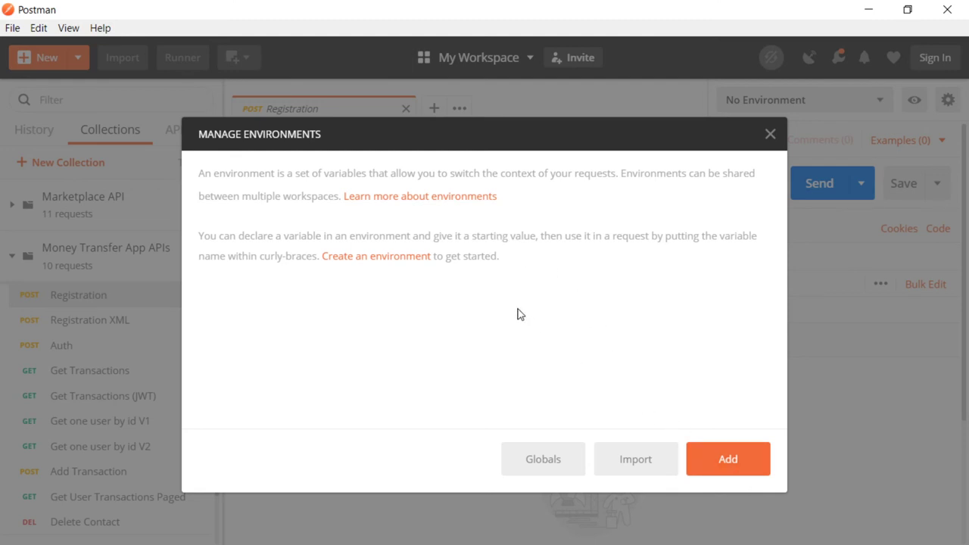
left_click(408, 258)
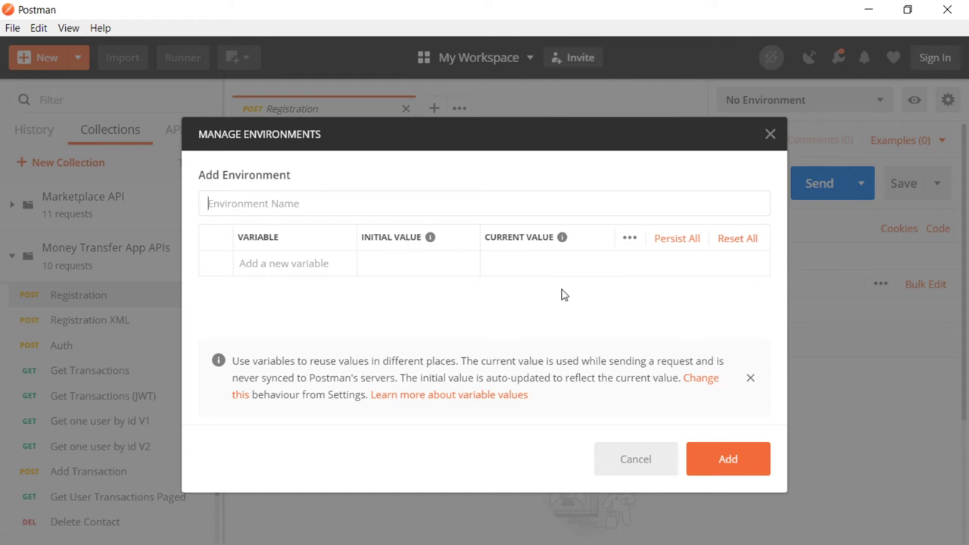
type("Local")
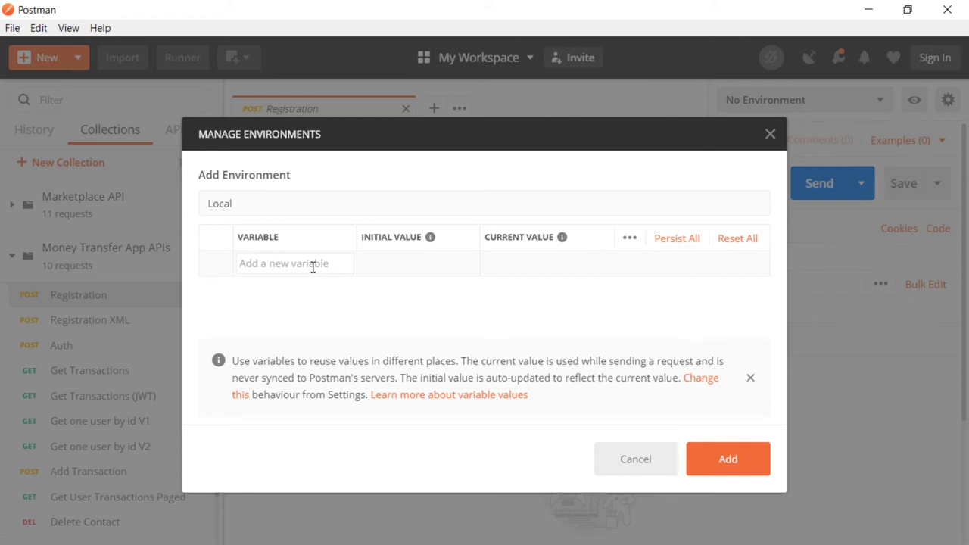
left_click(313, 266)
type("host")
left_click(402, 263)
type("http://localhost:8080")
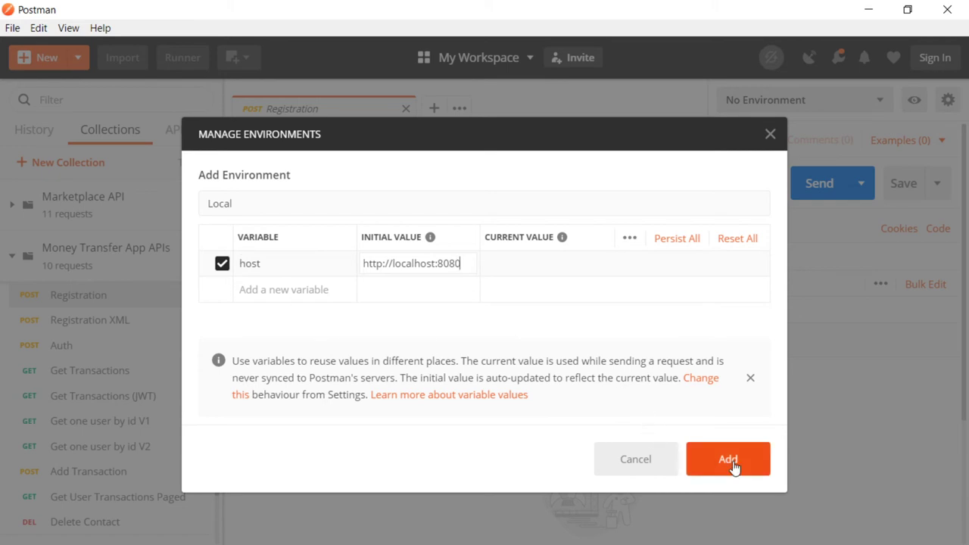
left_click(730, 462)
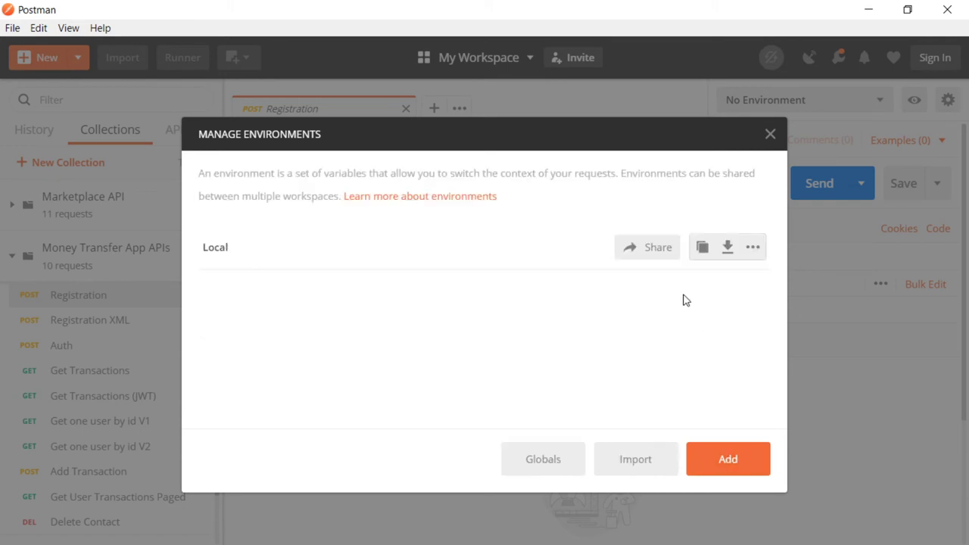
Step: Rename the Local environment to 'Local - MoneyTransferApp' and save it
left_click(739, 462)
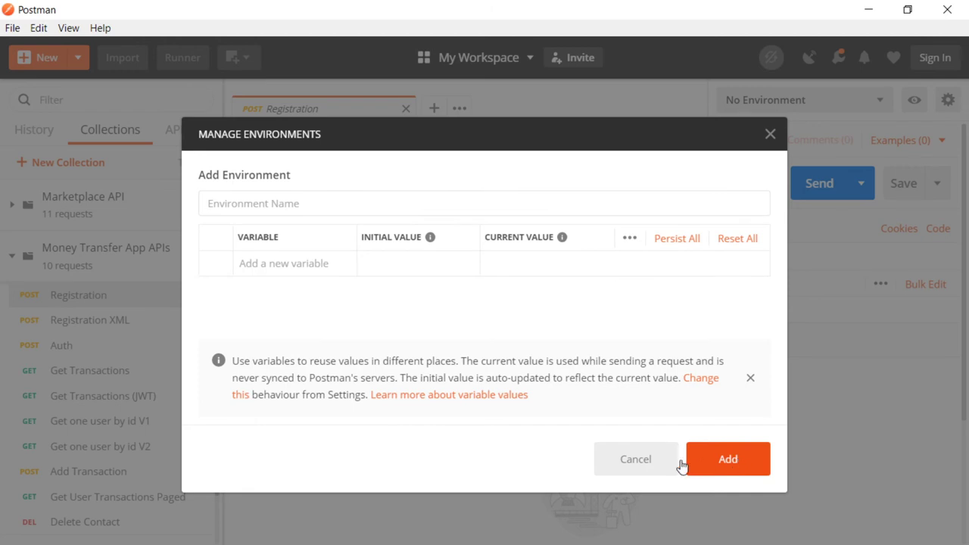
left_click(636, 459)
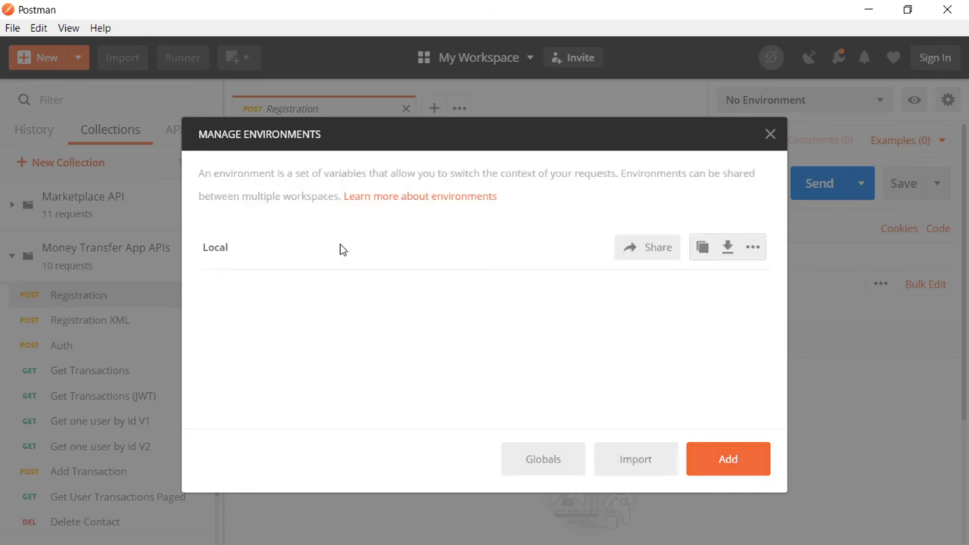
left_click(752, 248)
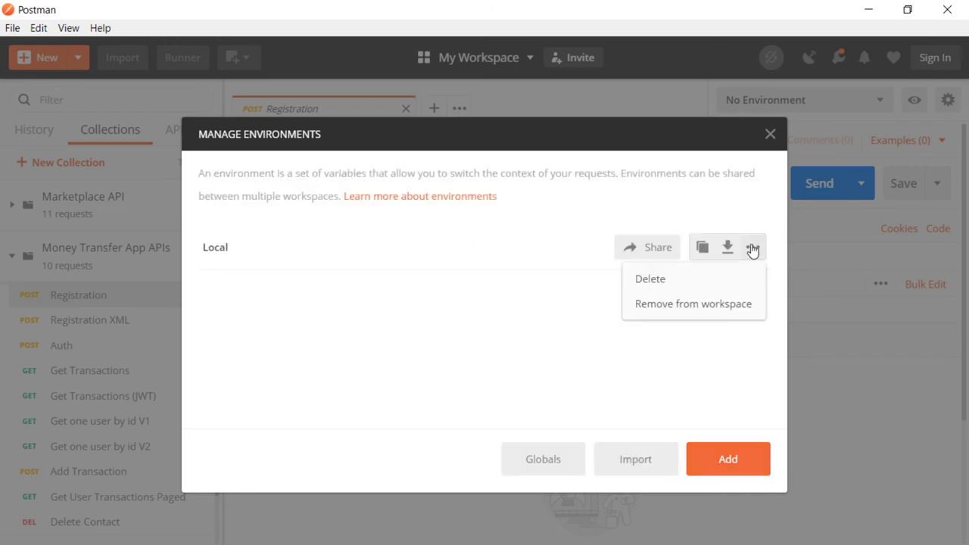
left_click(213, 250)
type("- ")
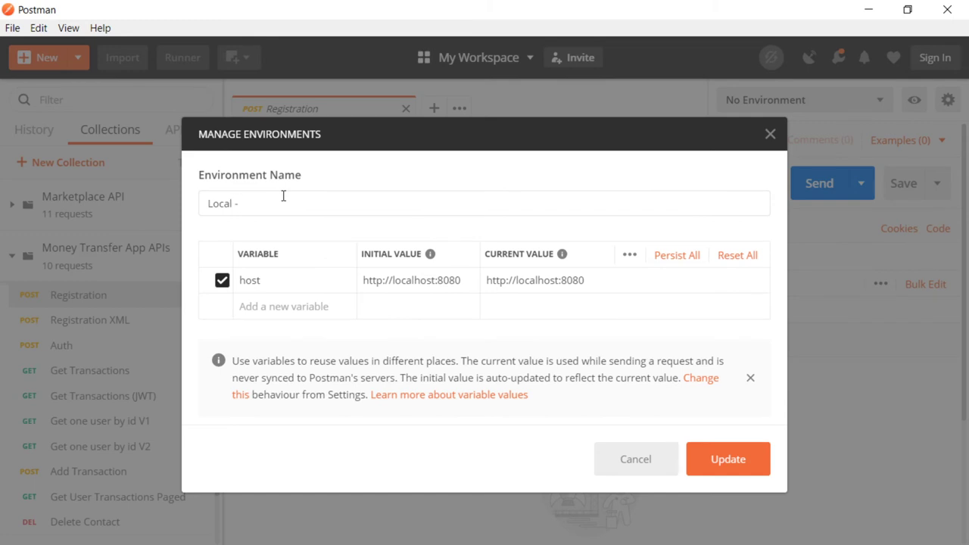
type("MoneyTaransferApp")
key("ctrl+a")
key("ctrl+c")
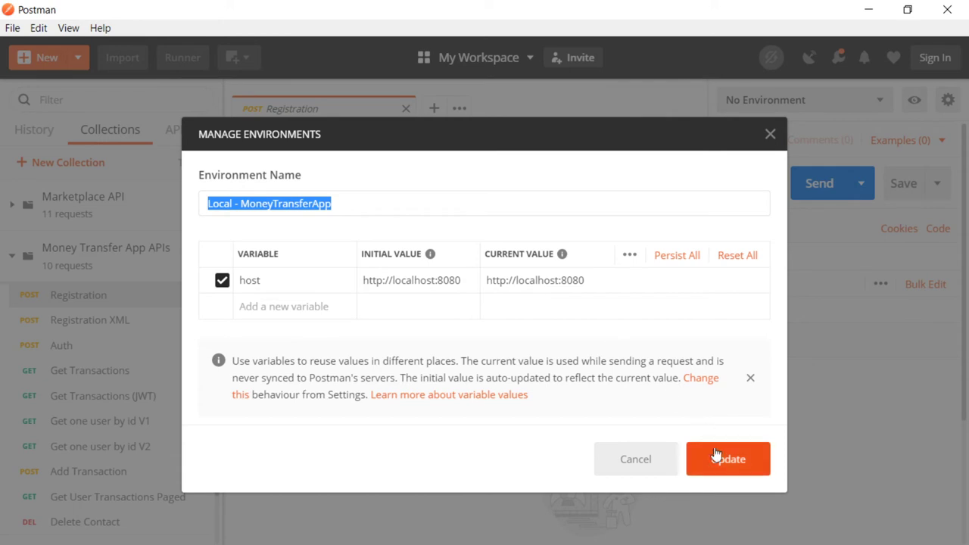
left_click(718, 459)
Step: Start a new environment named 'Dev - MoneyTransferApp'
left_click(708, 462)
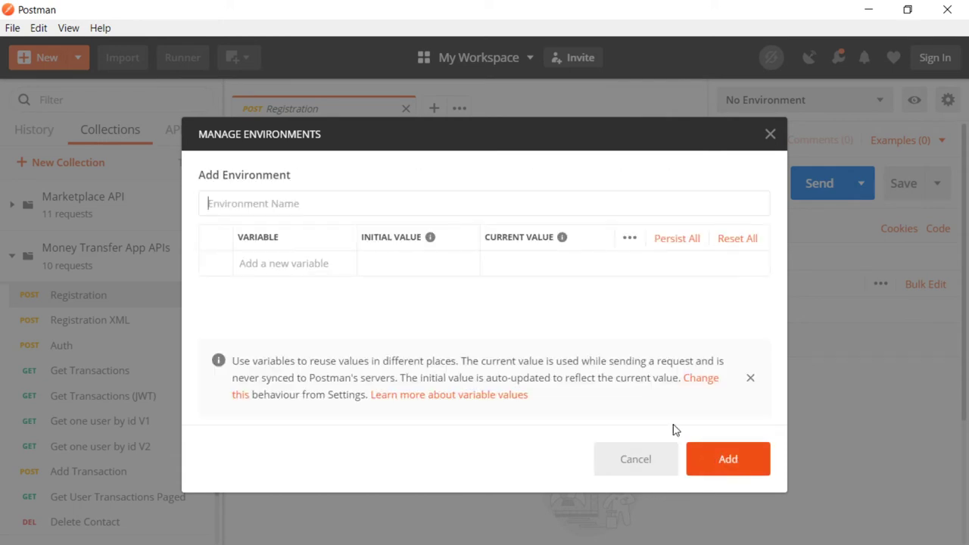
type("Dev")
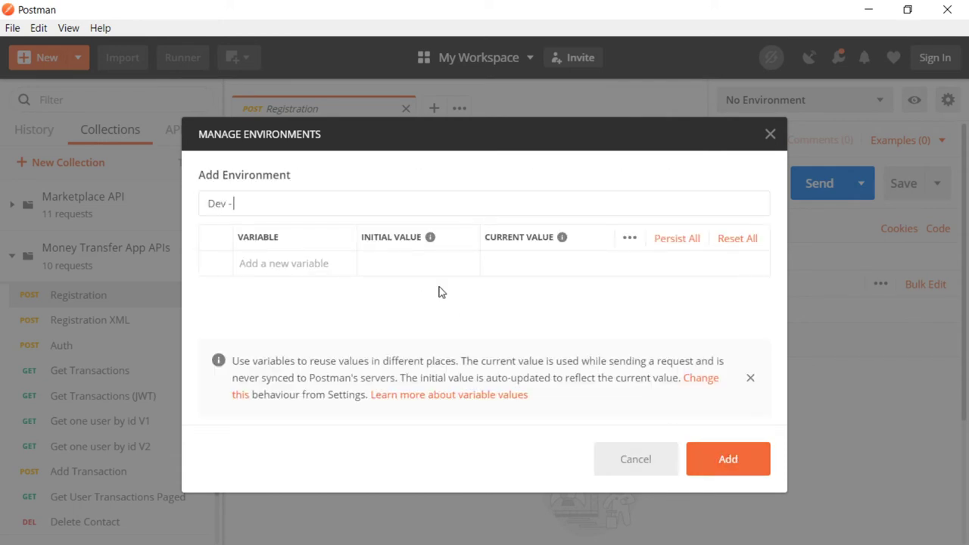
type(" -")
key("ctrl+v")
double_click(249, 203)
key("shift+Right")
key("shift+Right")
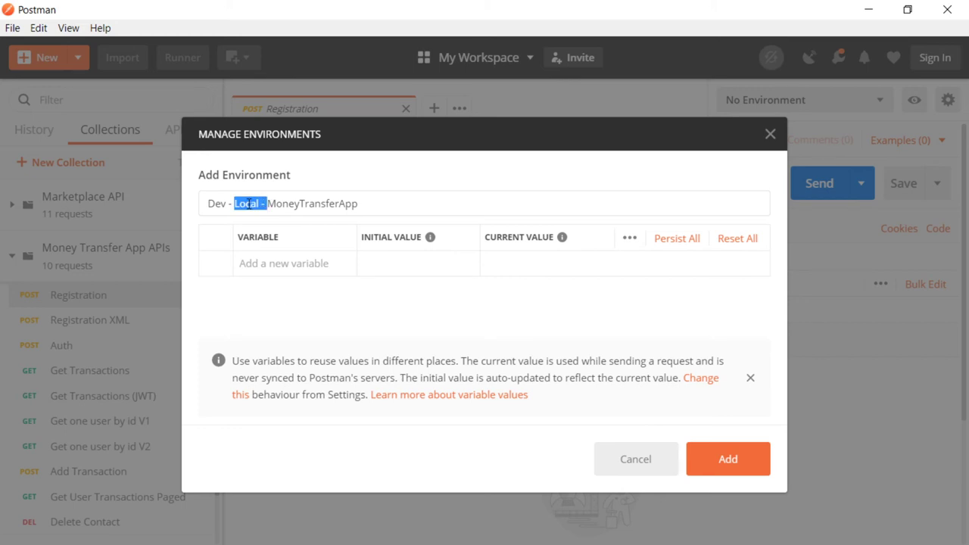
key("BackSpace")
Step: Add a host variable to Dev holding the Heroku app URL
left_click(260, 264)
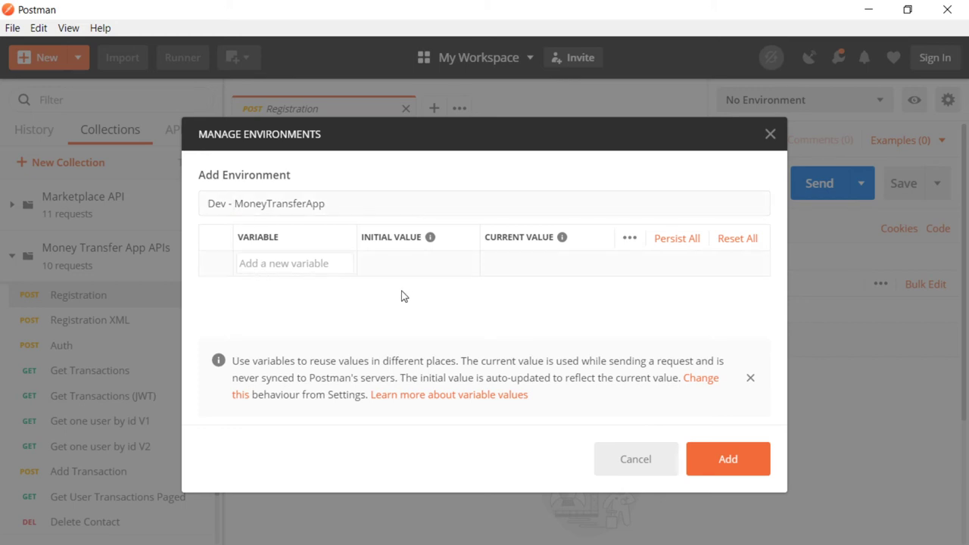
type("host")
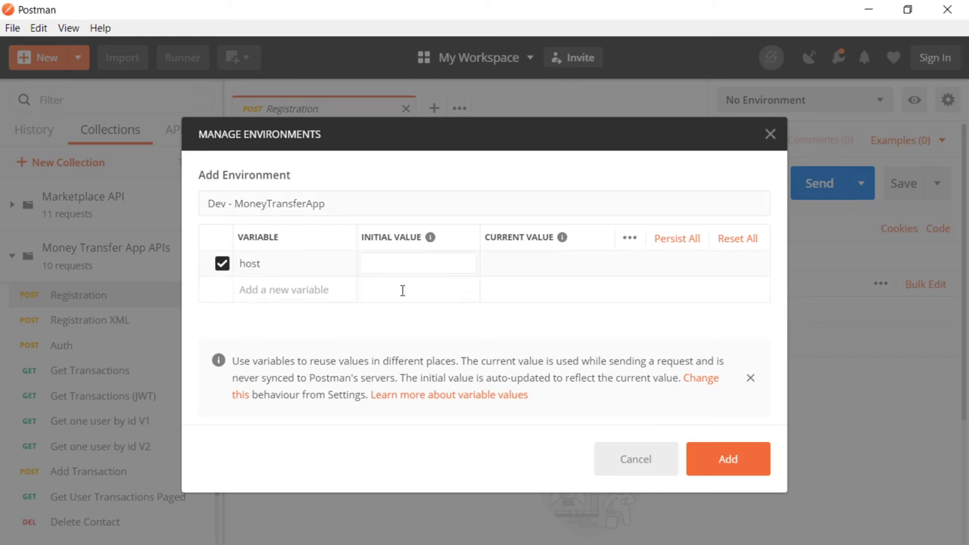
type("http://")
key("alt+Tab")
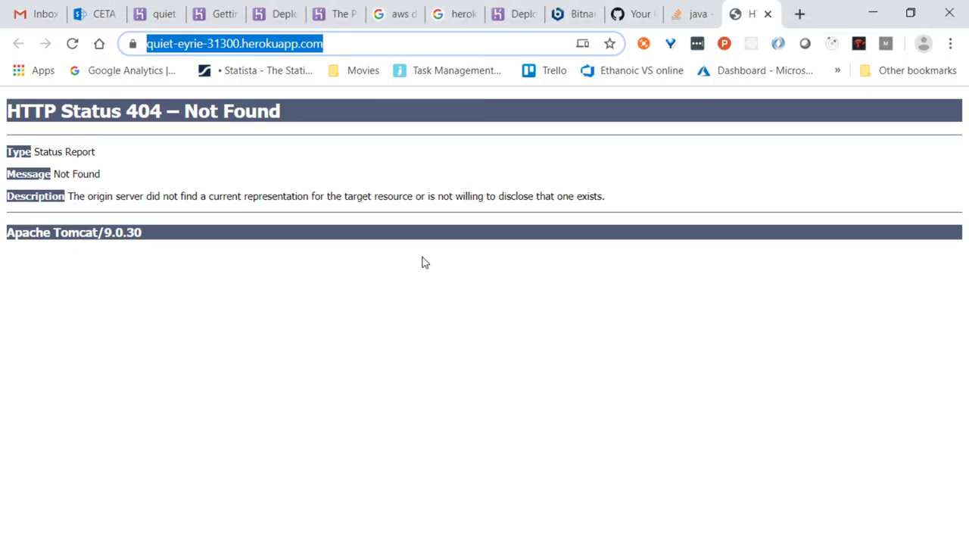
key("alt+Tab")
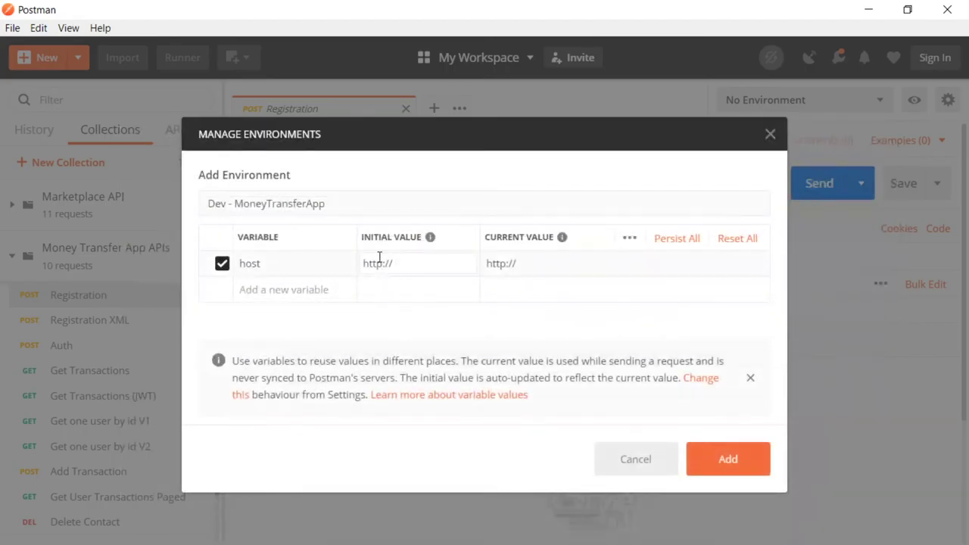
left_click(429, 266)
type("https://quiet-eyrie-31300.herokuapp.com/")
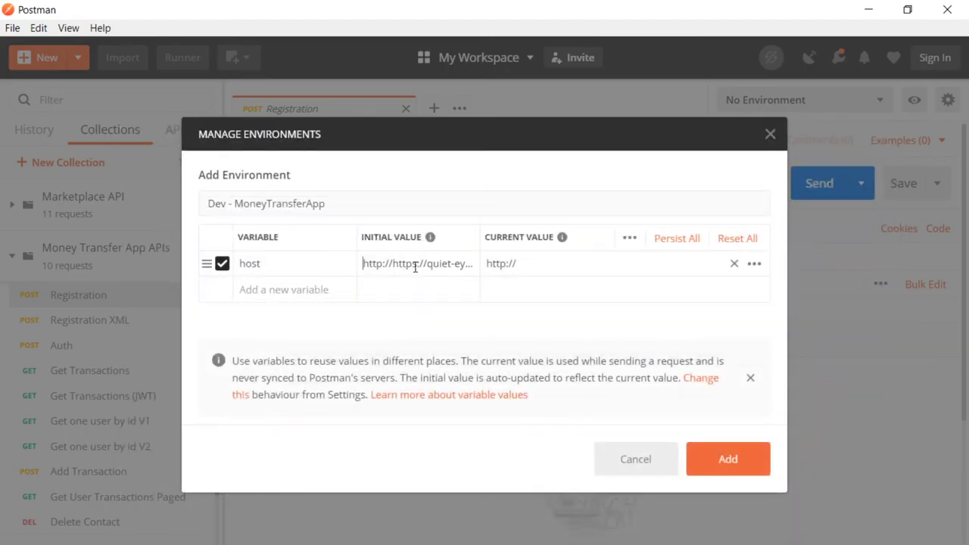
key("BackSpace")
key("BackSpace")
key("BackSpace")
key("BackSpace")
key("BackSpace")
key("BackSpace")
key("BackSpace")
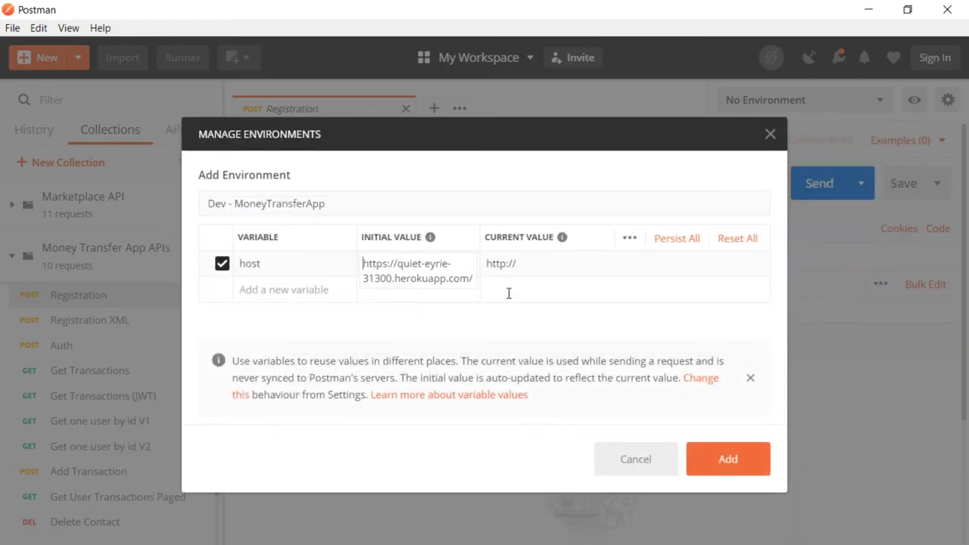
Step: Make host's initial and current values the Heroku URL and save the Dev environment
left_click(509, 293)
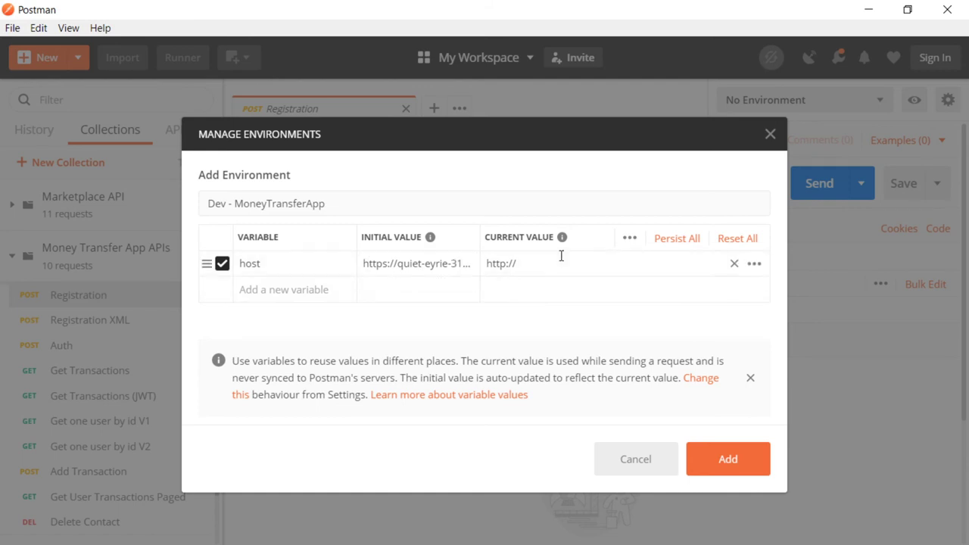
left_click(688, 240)
triple_click(406, 263)
key("BackSpace")
type("https://quiet-eyrie-31300.herokuapp.com")
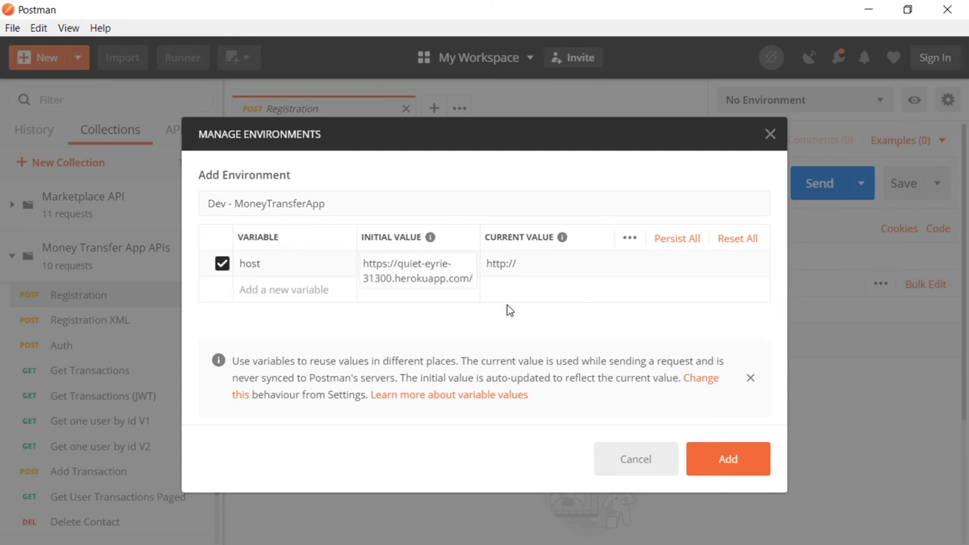
left_click(725, 462)
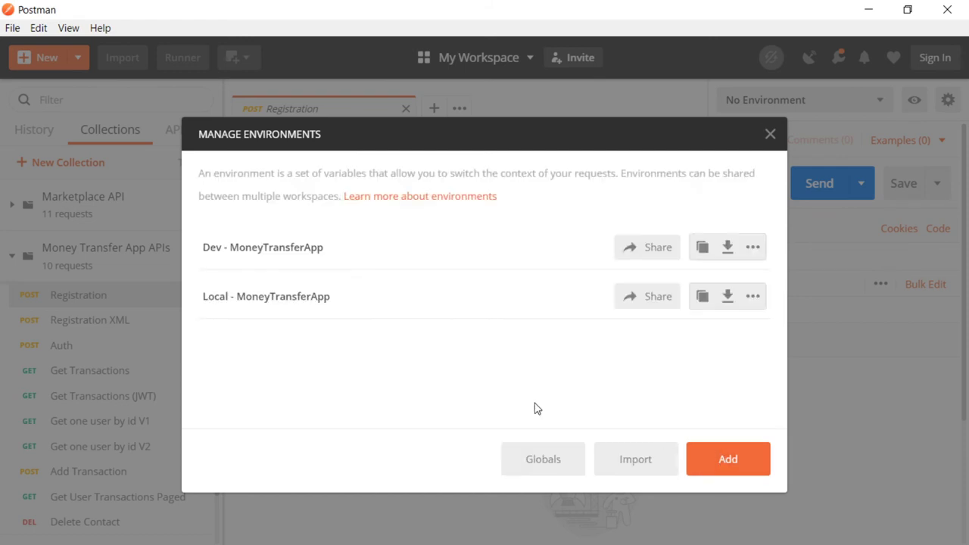
Step: Revise Dev's host current value, keep the Heroku initial value, then save and close
left_click(298, 248)
left_click(544, 280)
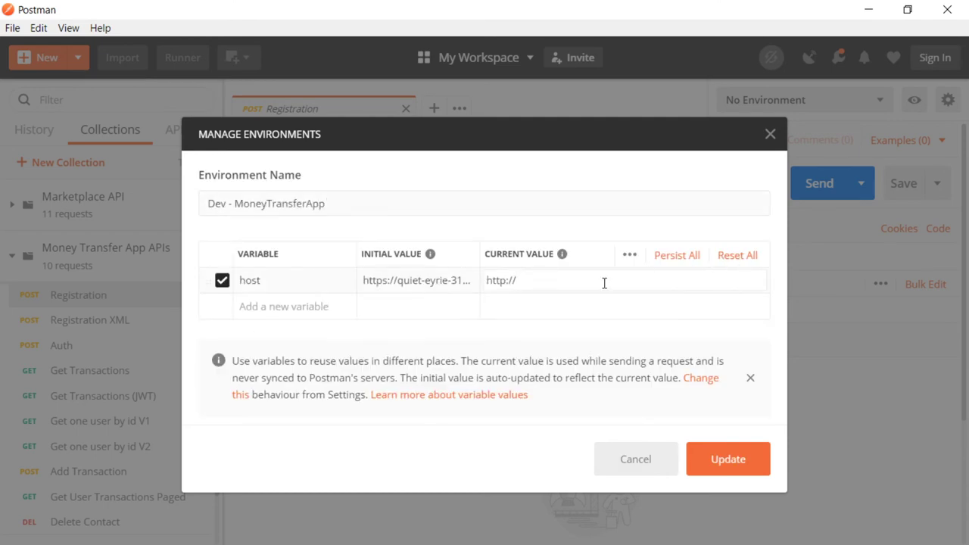
key("BackSpace")
key("BackSpace")
key("BackSpace")
key("BackSpace")
key("BackSpace")
key("BackSpace")
type("https://quiet-eyrie-31300.herokuapp.com/")
key("ctrl+z")
left_click(388, 284)
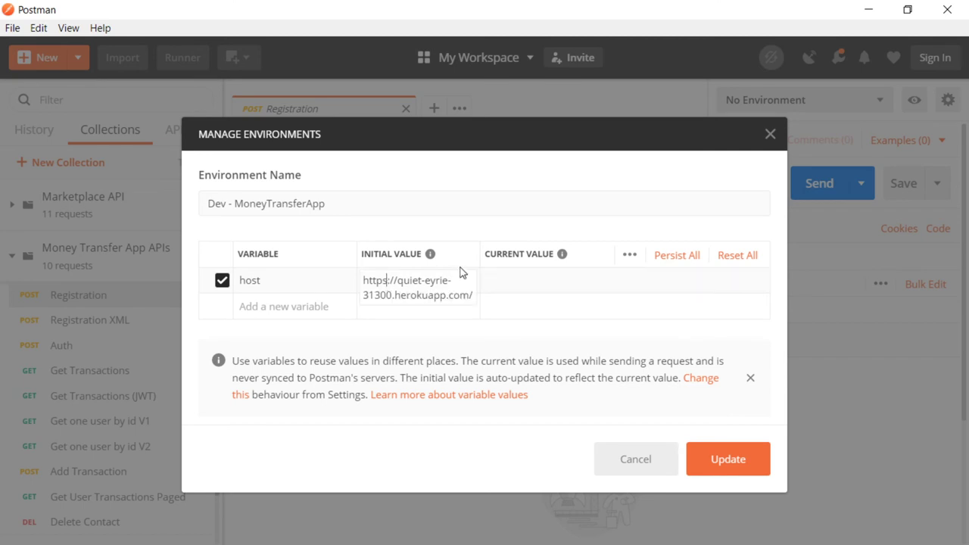
left_click(729, 458)
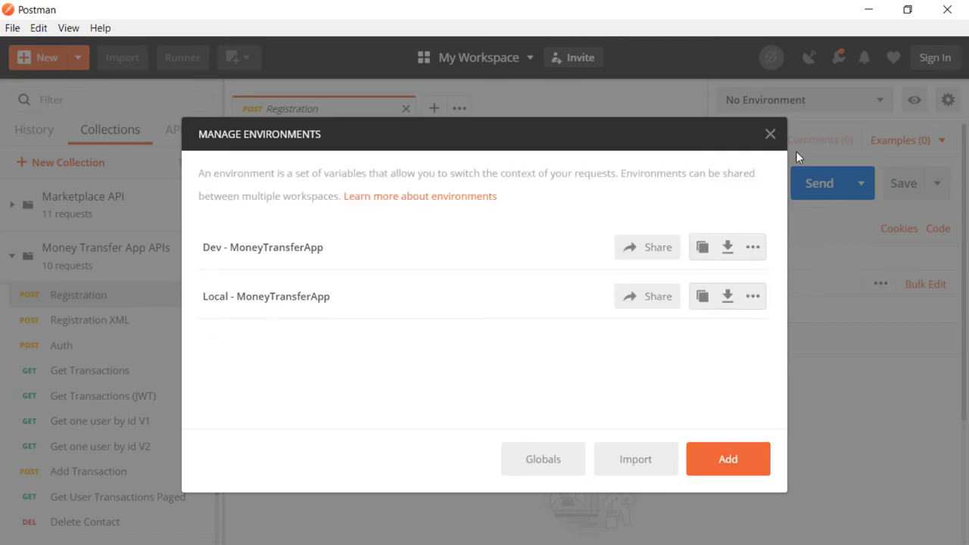
left_click(771, 134)
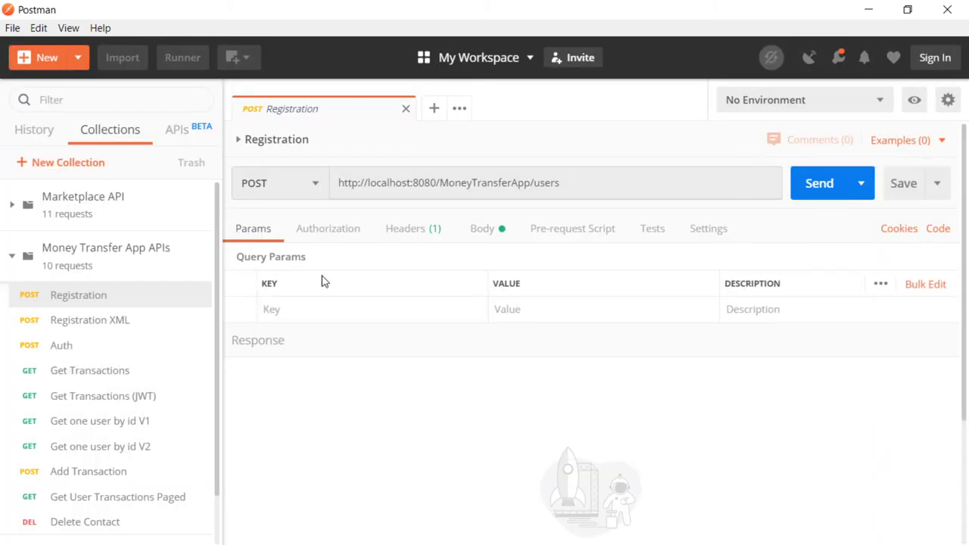
left_click(891, 100)
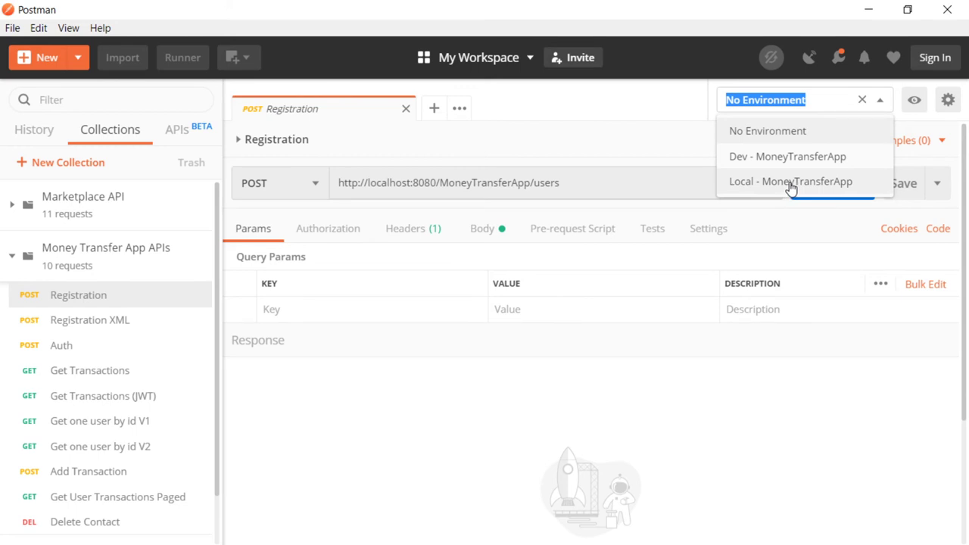
left_click(386, 181)
double_click(386, 183)
left_click(440, 183, "shift")
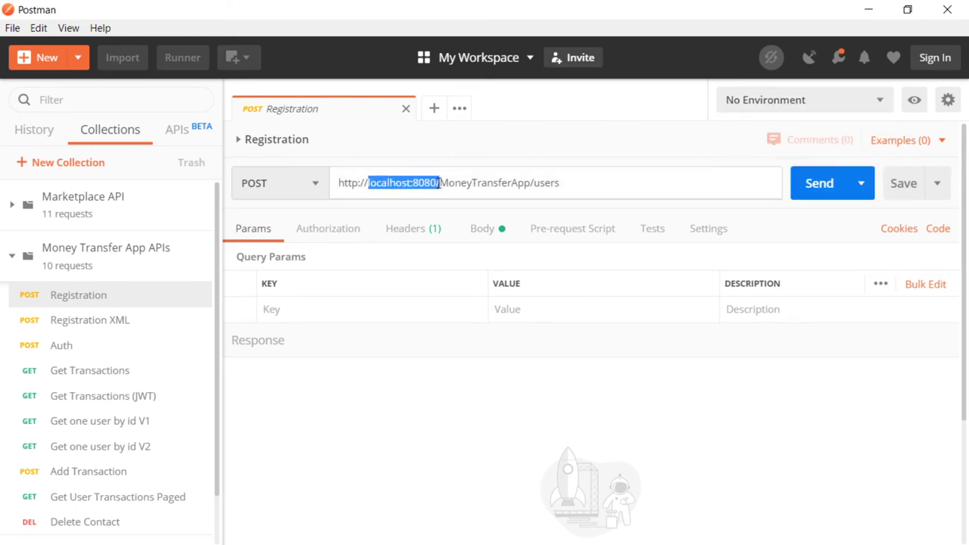
key("BackSpace")
key("BackSpace")
key("BackSpace")
key("BackSpace")
key("BackSpace")
key("BackSpace")
key("BackSpace")
key("BackSpace")
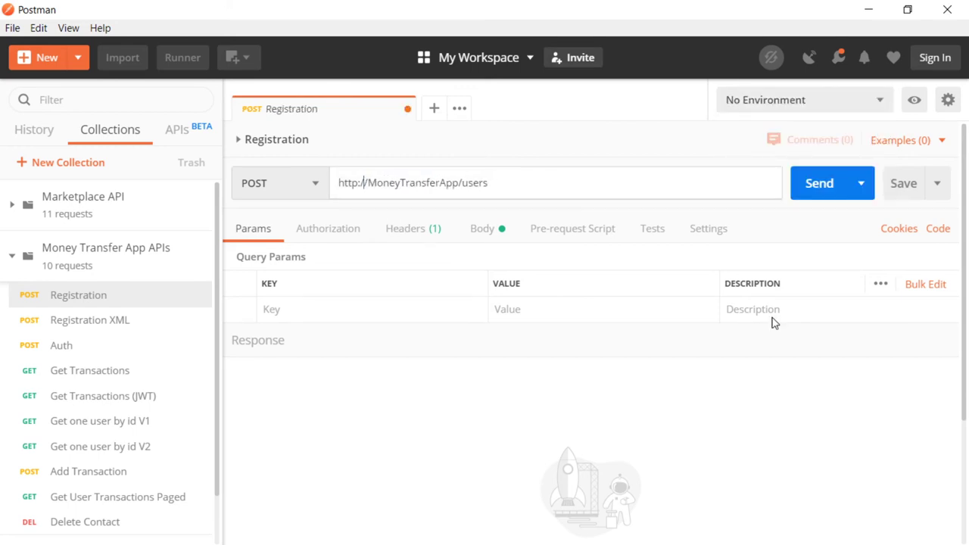
type("{{host}}")
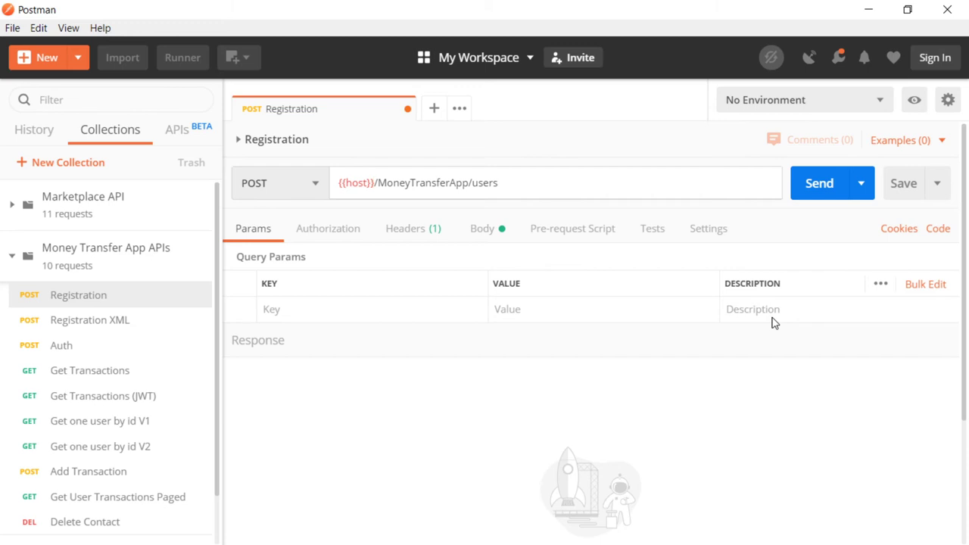
Step: Save the Registration request and send it under Local - MoneyTransferApp
left_click(880, 100)
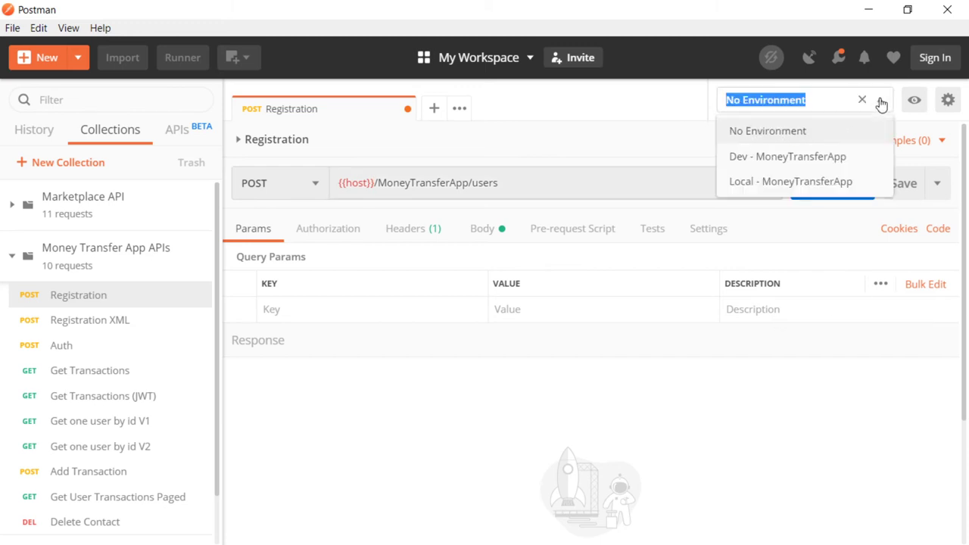
left_click(816, 186)
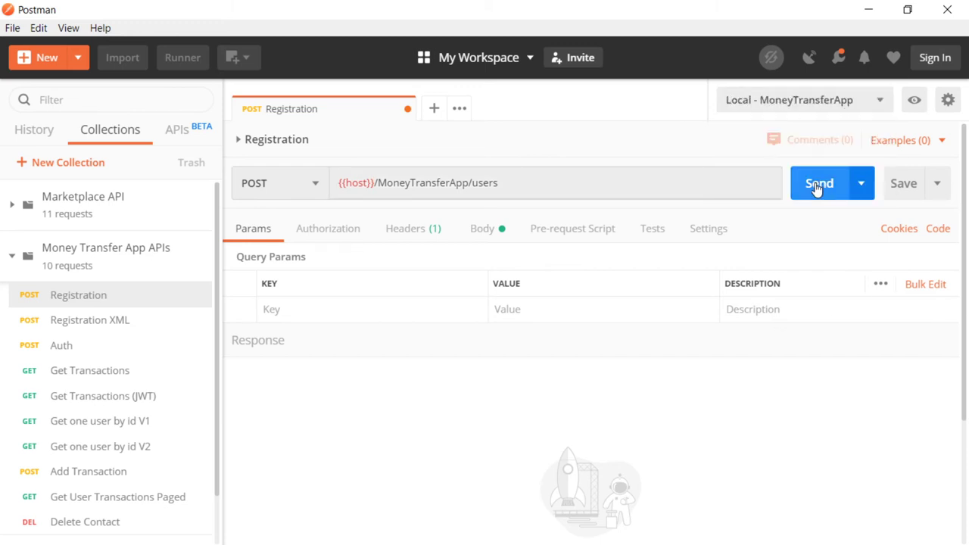
left_click(879, 108)
left_click(855, 140)
left_click(904, 187)
left_click(879, 107)
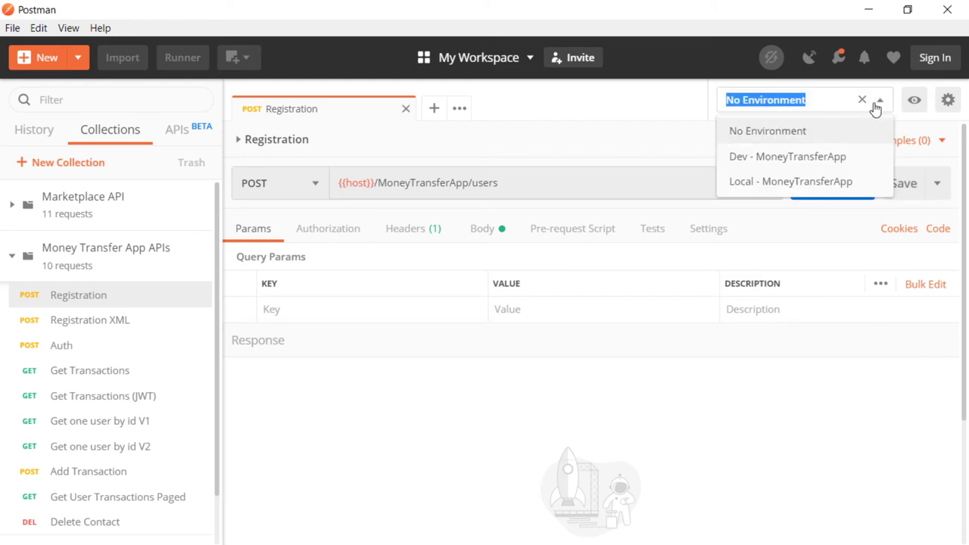
left_click(818, 184)
left_click(811, 184)
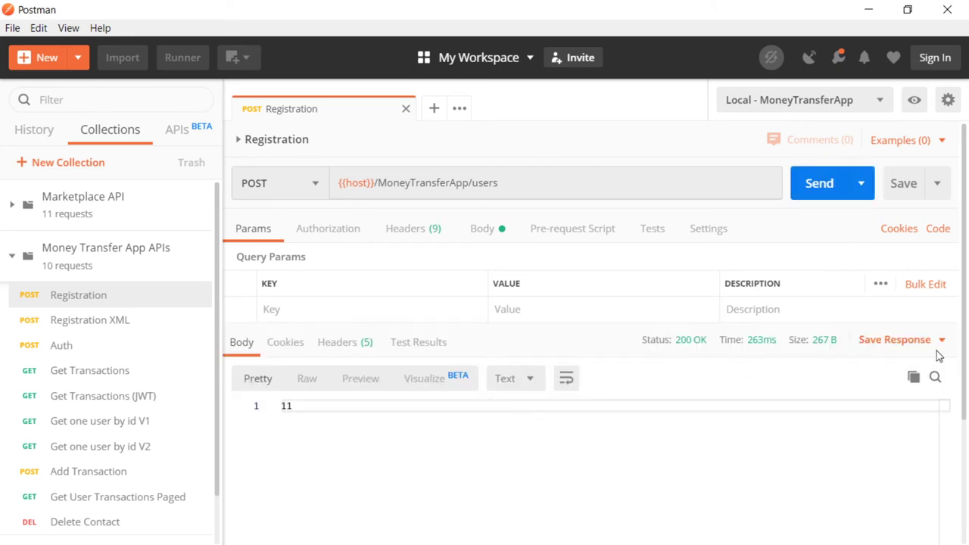
Step: Review the 200 OK response's body, headers and cookies
scroll(770, 370, "down", 2)
scroll(770, 371, "up", 2)
scroll(933, 364, "down", 3)
scroll(917, 381, "up", 1)
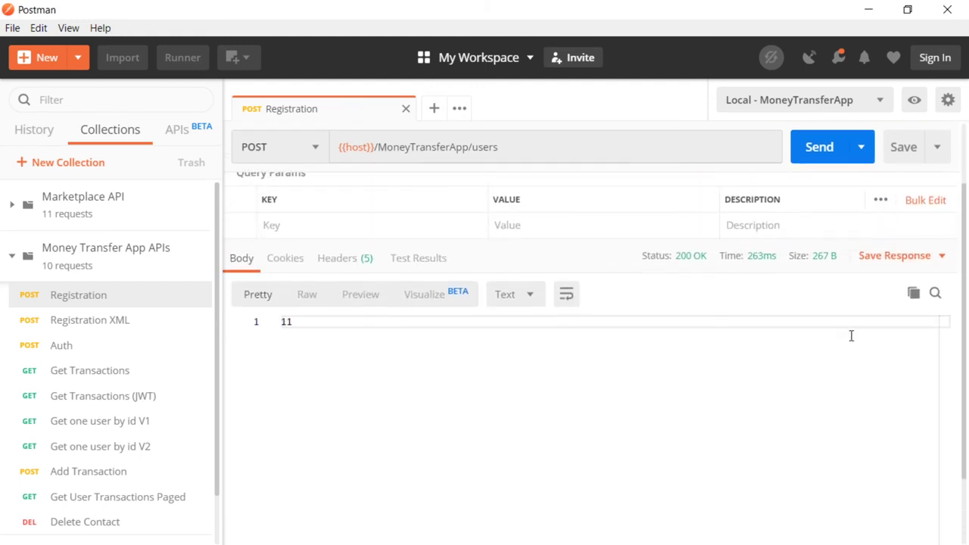
left_click(333, 263)
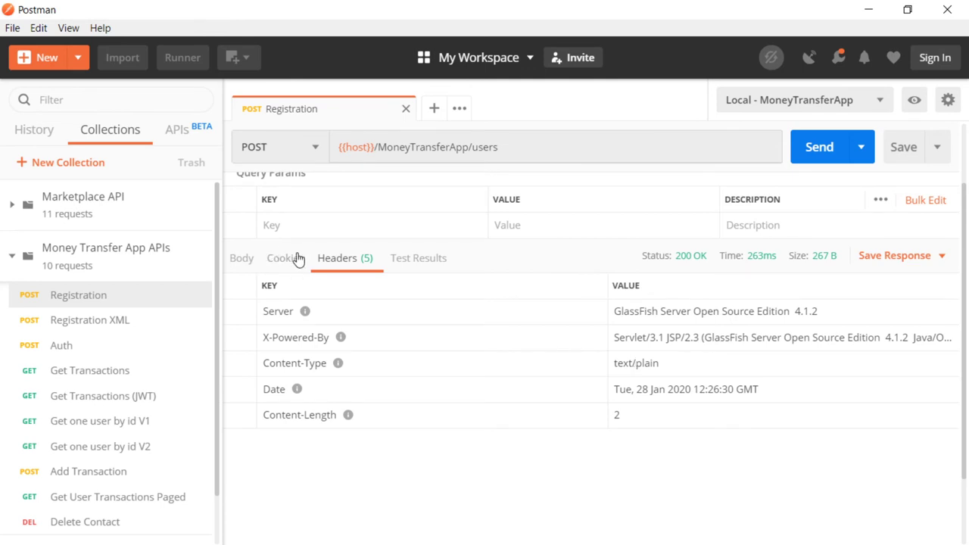
left_click(301, 259)
left_click(239, 260)
scroll(825, 288, "up", 3)
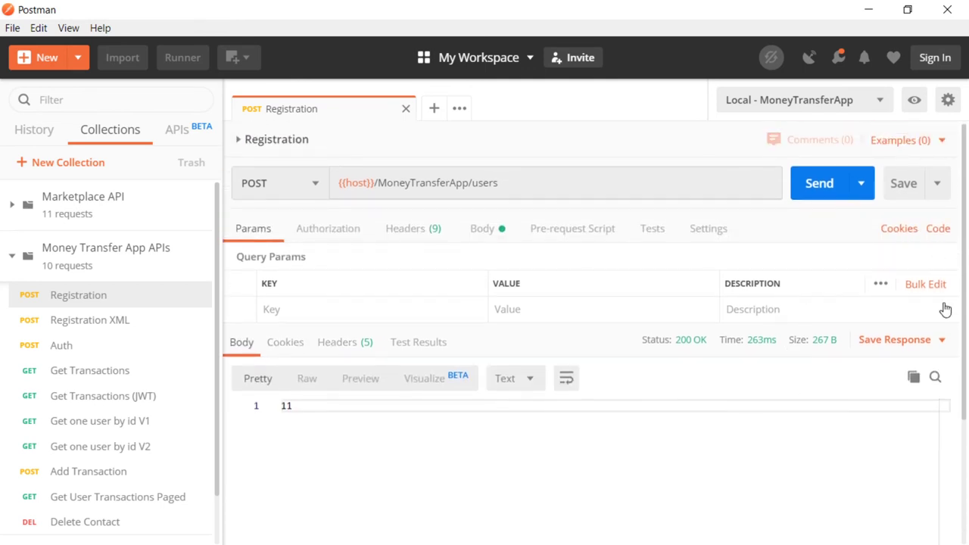
scroll(941, 334, "down", 3)
scroll(945, 415, "up", 3)
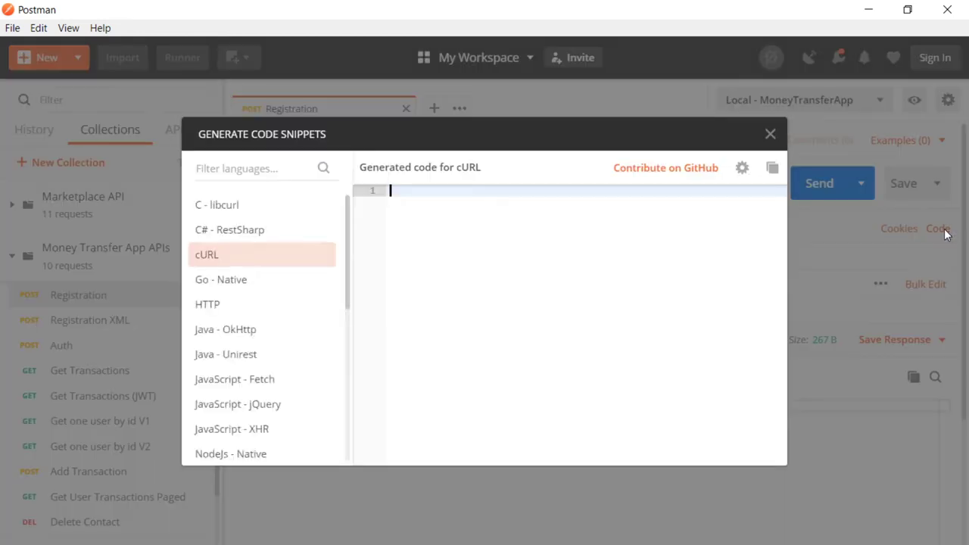
left_click(944, 231)
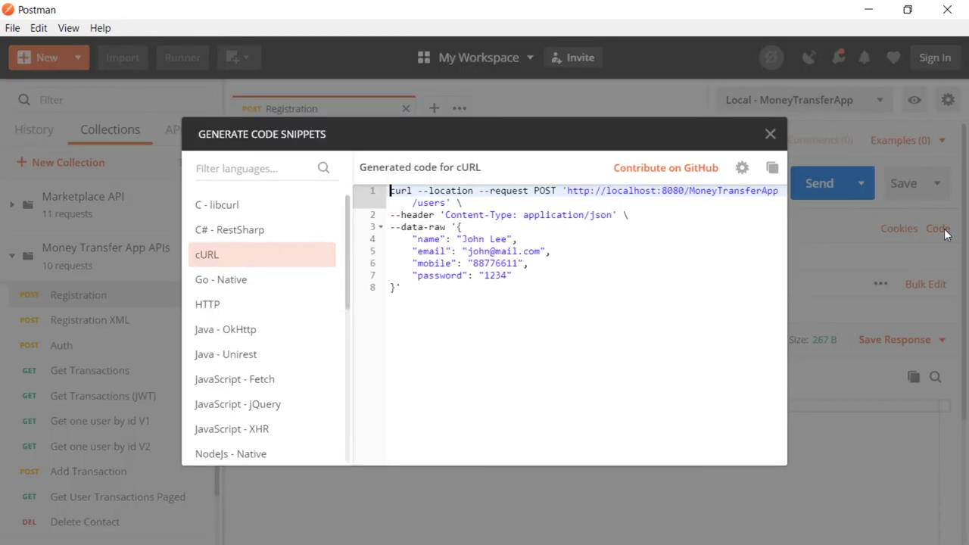
double_click(703, 194)
left_click(669, 191)
key("shift+Left")
key("shift+Left")
key("shift+Left")
key("shift+Left")
key("shift+Left")
key("shift+Left")
key("shift+Left")
key("shift+Left")
key("shift+Left")
key("shift+Left")
key("shift+Left")
key("shift+Left")
key("shift+Left")
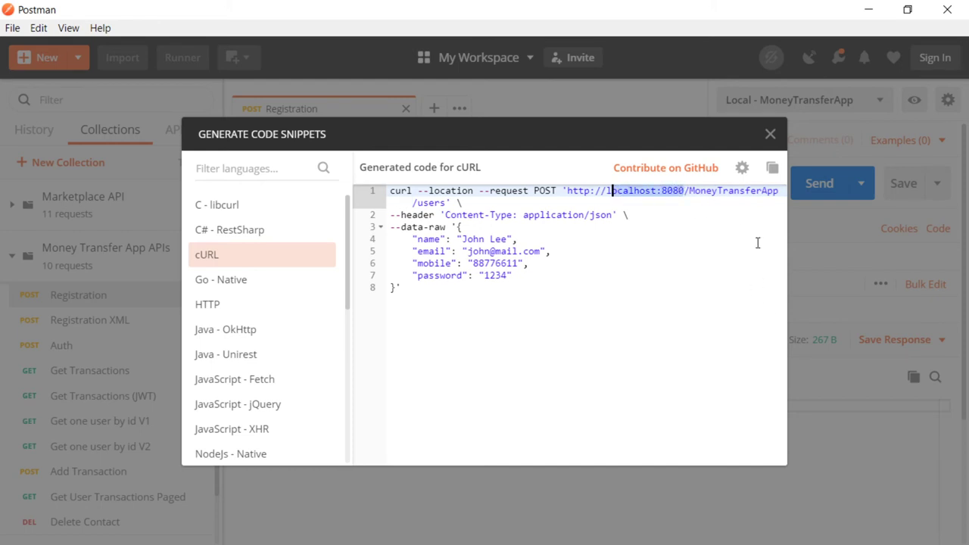
key("shift+Left")
key("shift+Left")
key("shift+Left")
key("shift+Left")
key("shift+Left")
key("shift+Left")
key("shift+Left")
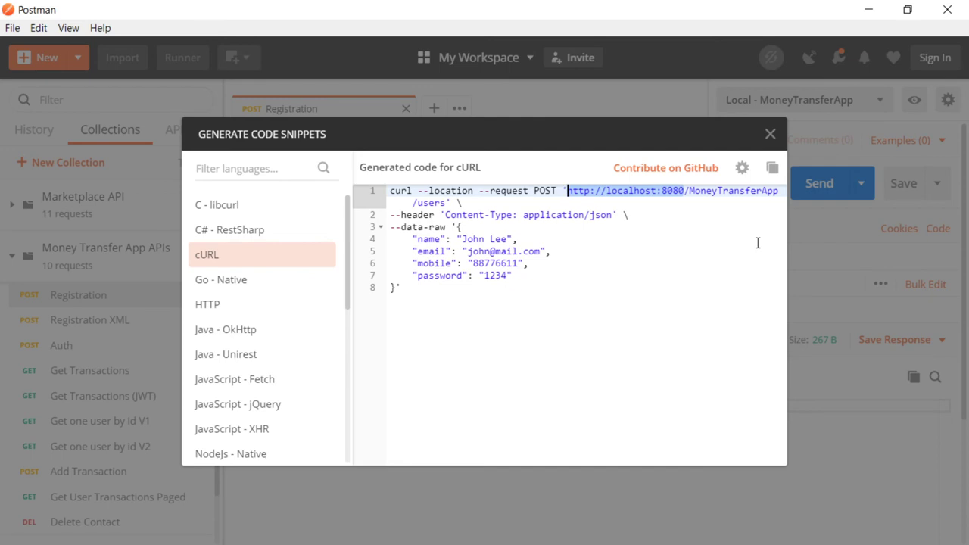
key("Escape")
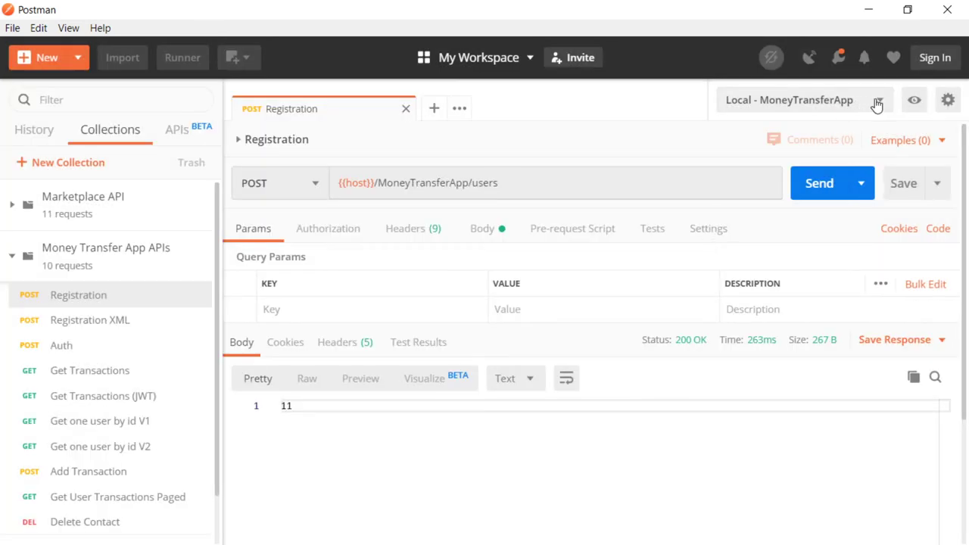
Step: Send Registration under Dev - MoneyTransferApp and inspect its generated cURL code
left_click(843, 106)
left_click(786, 156)
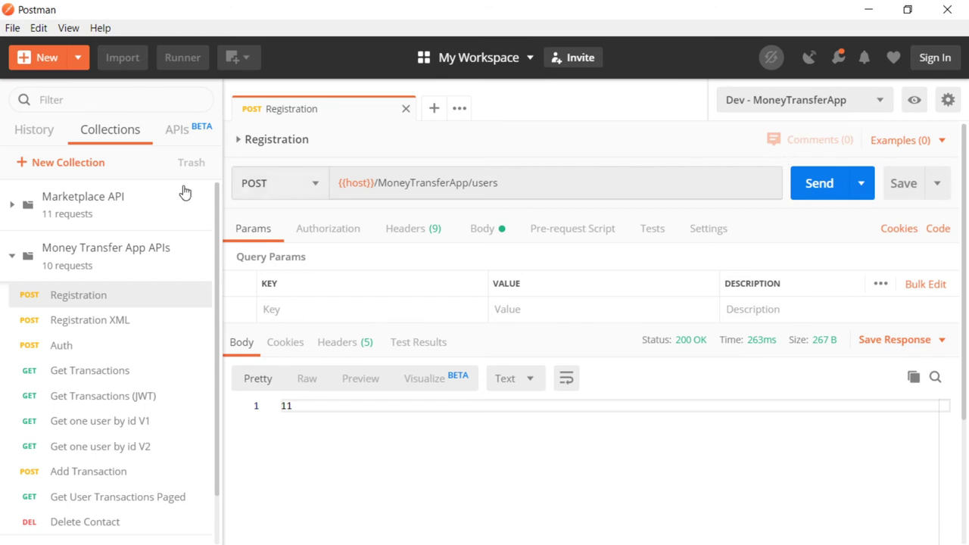
left_click(821, 188)
scroll(545, 394, "down", 2)
scroll(460, 314, "up", 2)
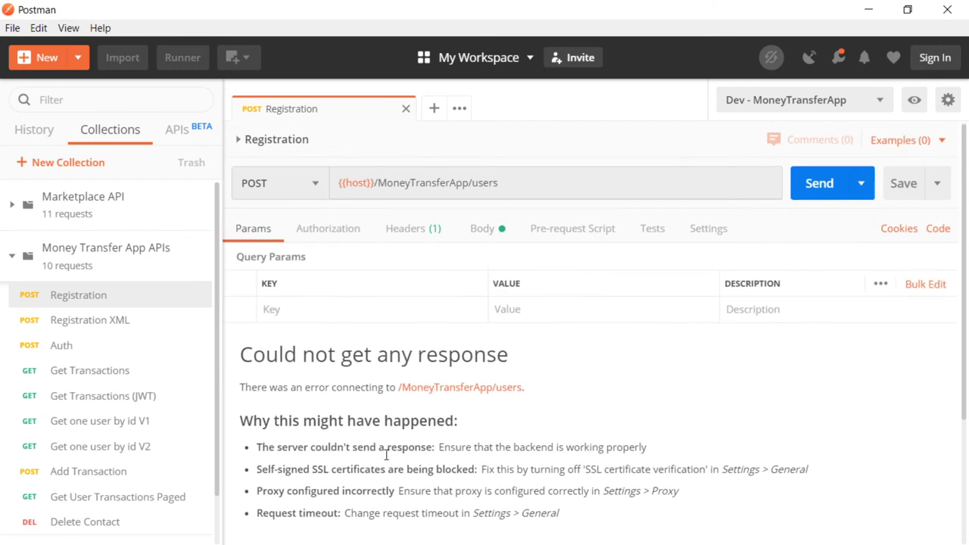
left_click(939, 230)
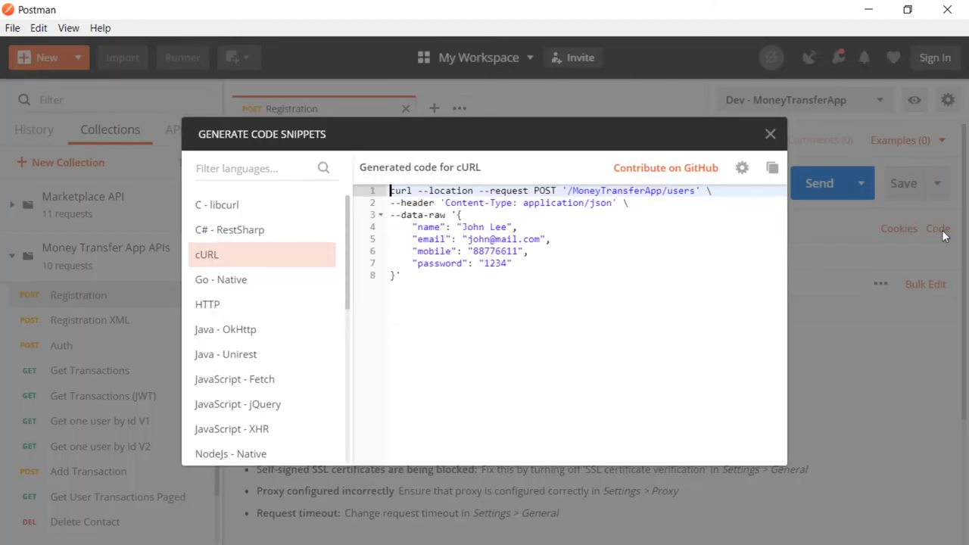
left_click(770, 134)
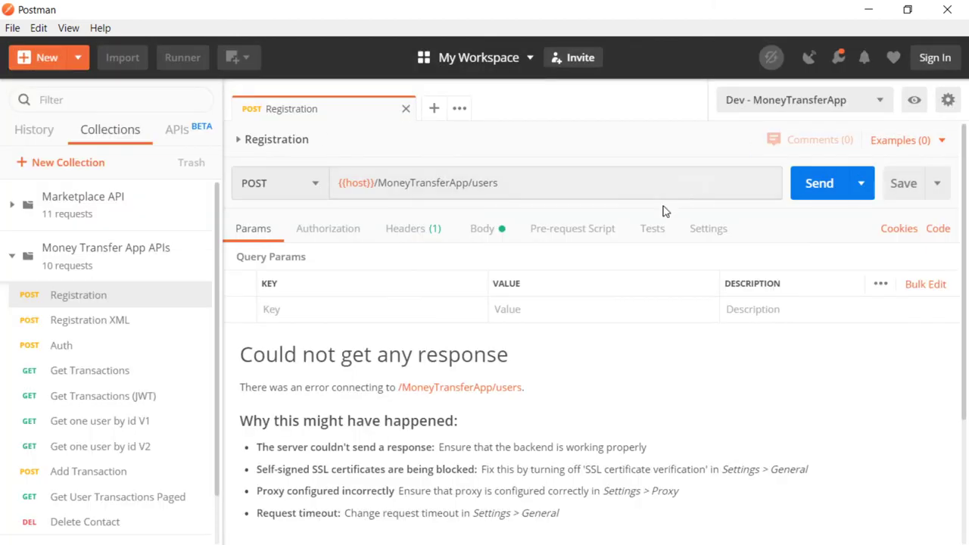
Step: Paste the Heroku URL as Dev host's current value and save the environment
left_click(914, 100)
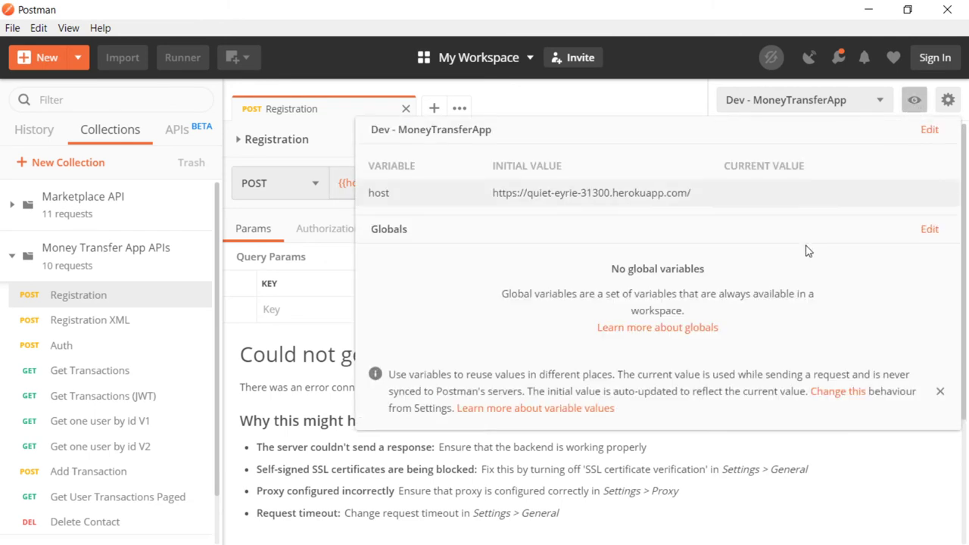
double_click(624, 193)
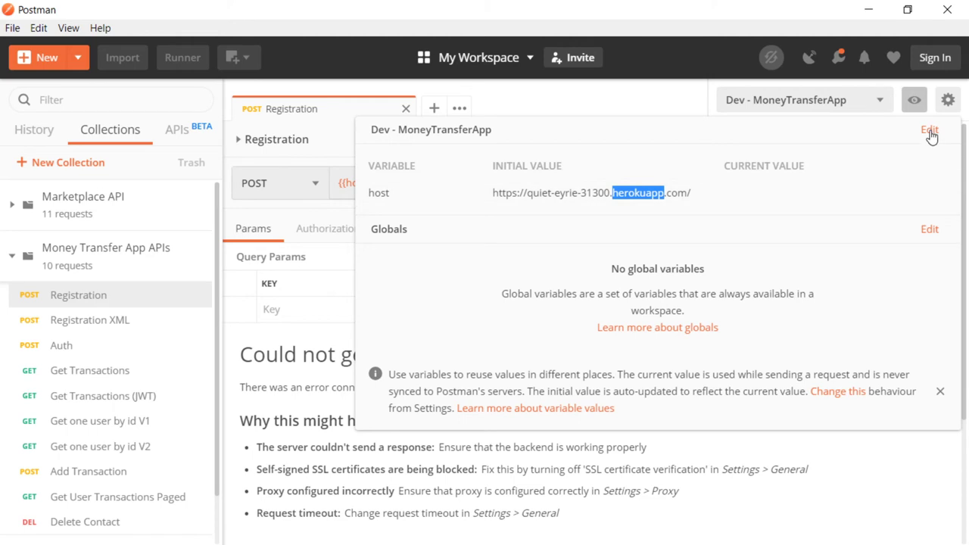
left_click(930, 131)
left_click(431, 277)
triple_click(431, 281)
left_click(542, 279)
type("https://quiet-eyrie-31305.herokuapp.com")
left_click(743, 466)
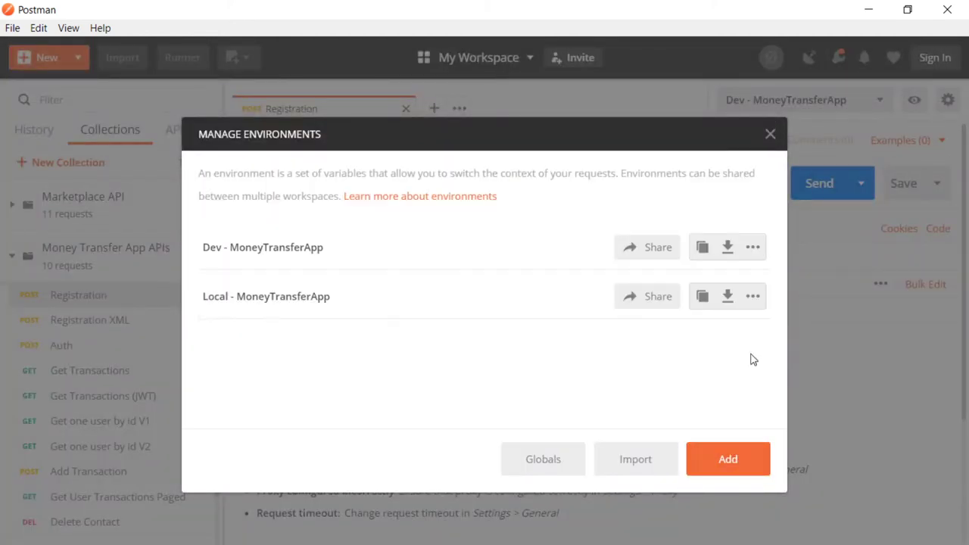
left_click(771, 134)
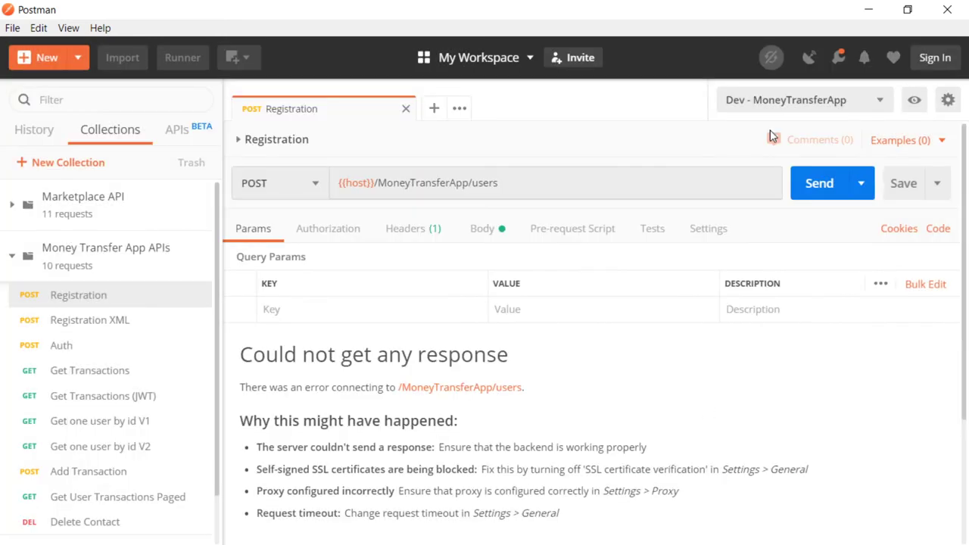
Step: Resend Registration under Dev and confirm the cURL code targets the Heroku host
left_click(824, 190)
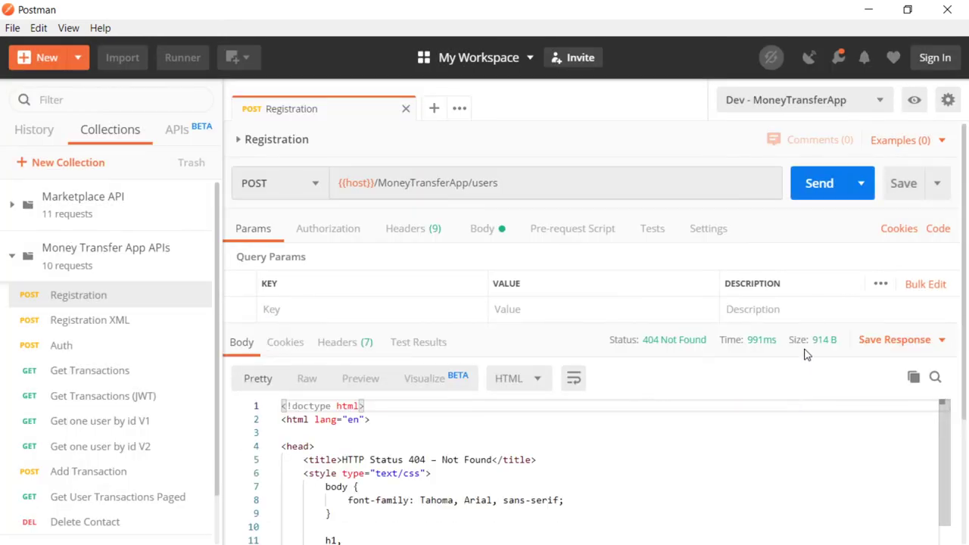
left_click(939, 231)
double_click(574, 190)
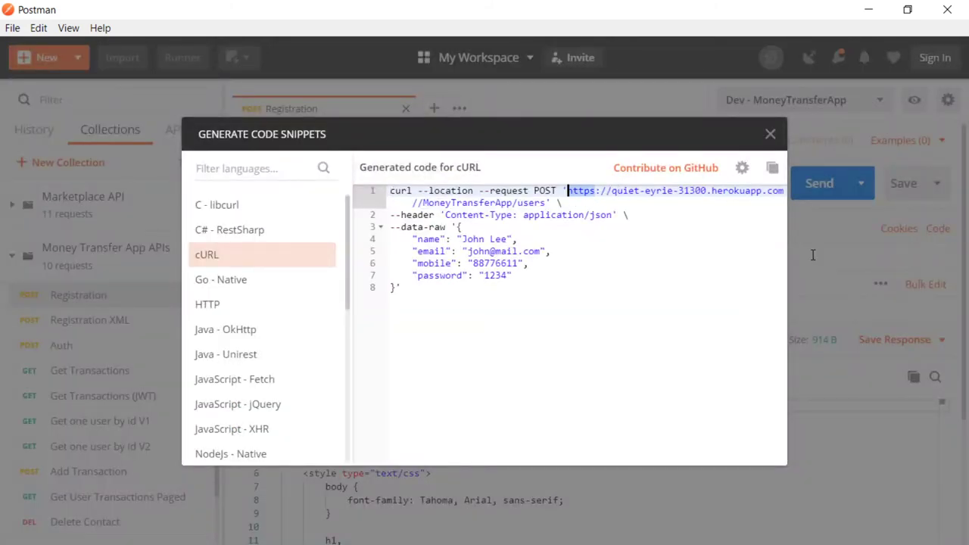
key("shift+Right")
key("shift+Right")
key("shift+Right")
key("shift+Right")
key("shift+Right")
key("shift+Right")
key("shift+Right")
key("shift+Right")
key("shift+Right")
key("shift+Right")
key("shift+Right")
key("shift+Right")
key("shift+Right")
key("shift+Right")
key("shift+Right")
key("shift+Right")
key("shift+Right")
key("shift+Right")
key("shift+Right")
key("shift+Right")
key("shift+Left")
key("shift+Left")
key("shift+Left")
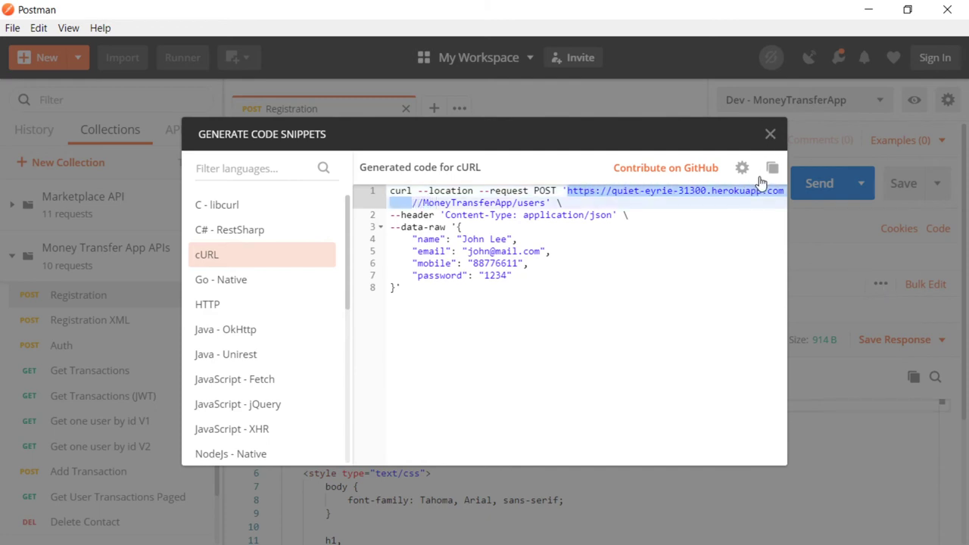
left_click(771, 134)
left_click(878, 101)
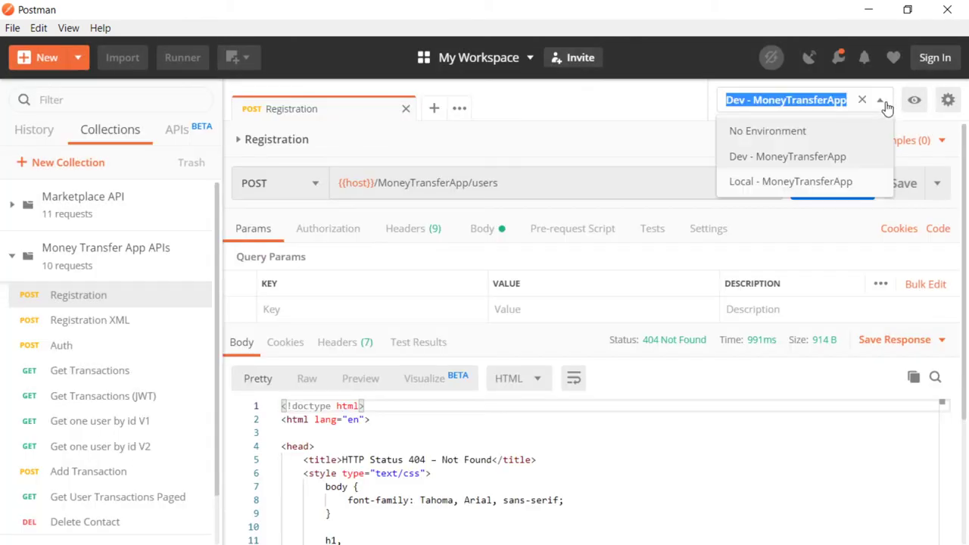
left_click(797, 182)
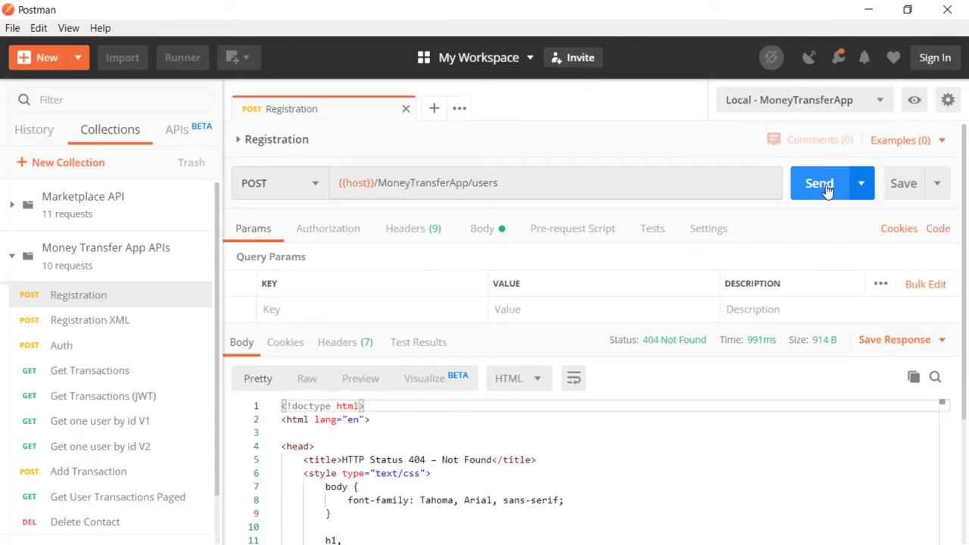
left_click(825, 184)
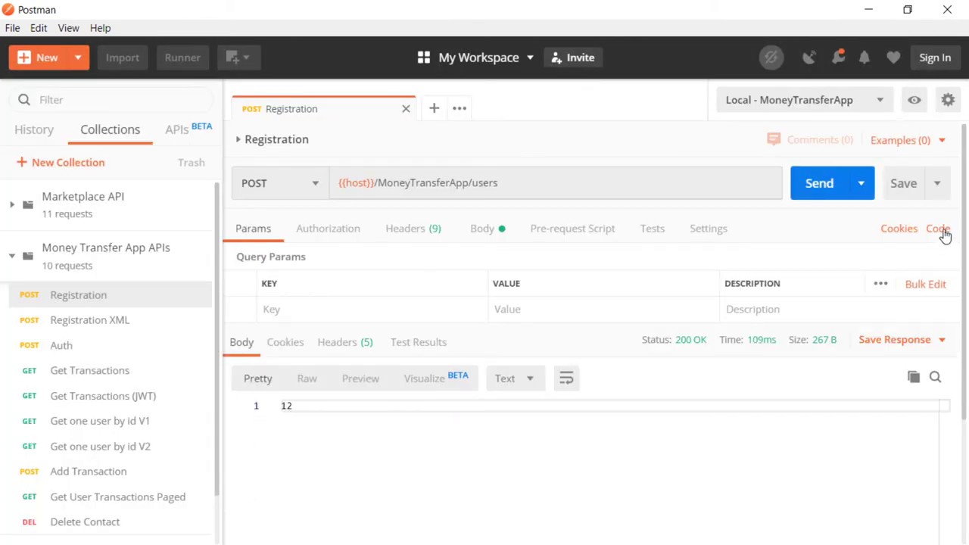
left_click(939, 229)
left_click_drag(570, 192, 687, 192)
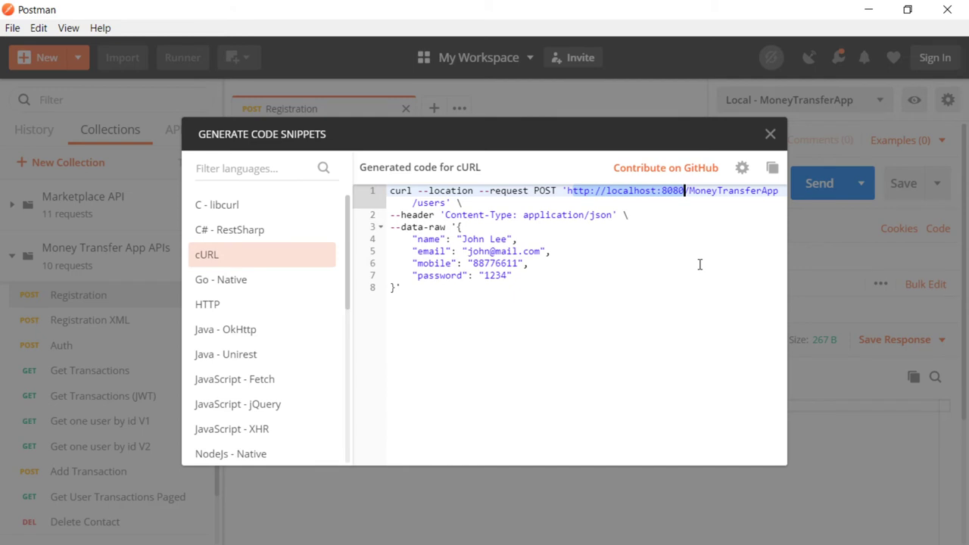
key("Escape")
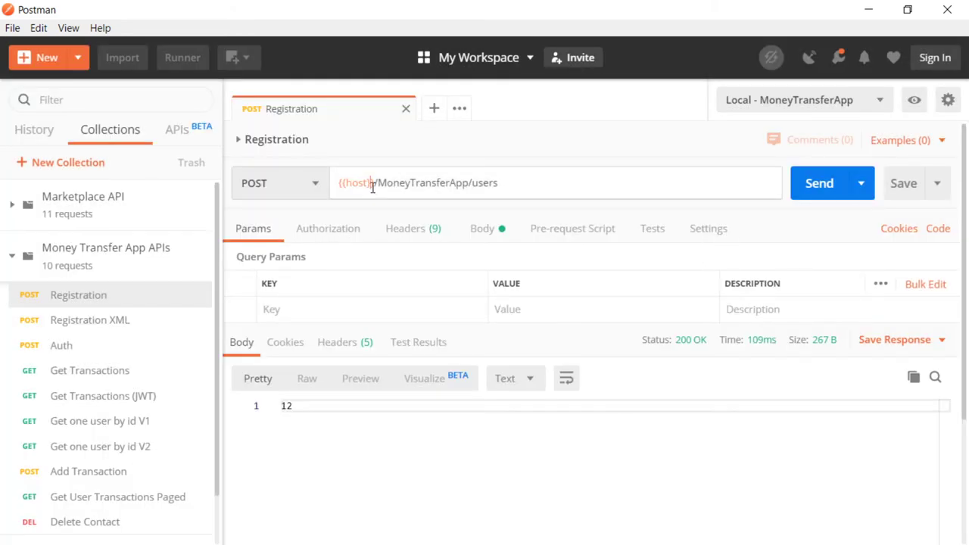
mouse_move(374, 187)
key("shift+Left")
key("shift+Left")
key("shift+Left")
key("shift+Left")
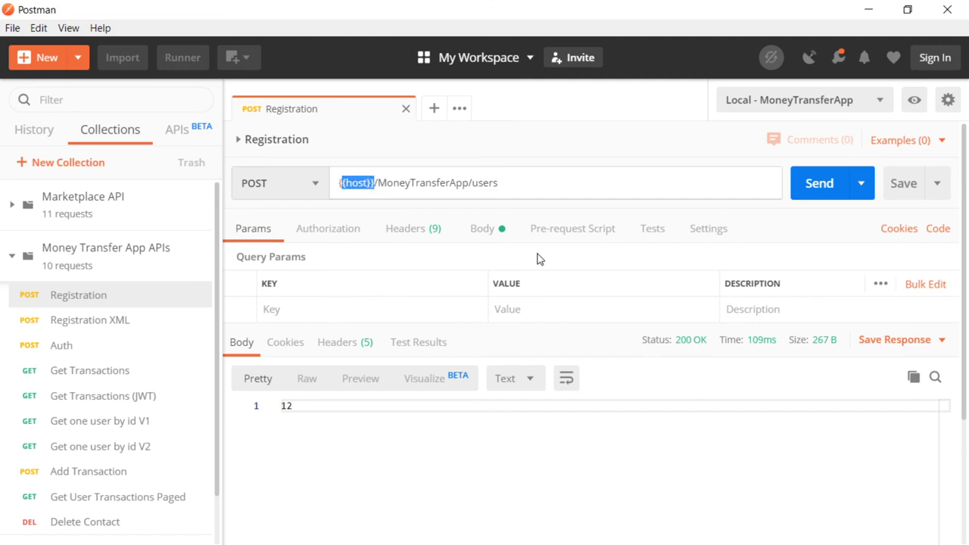
left_click(894, 189)
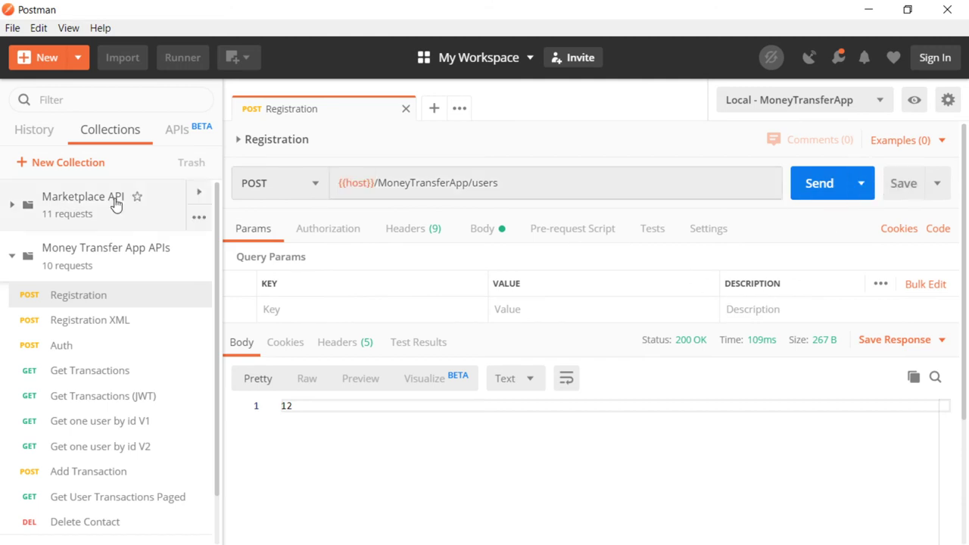
left_click(106, 328)
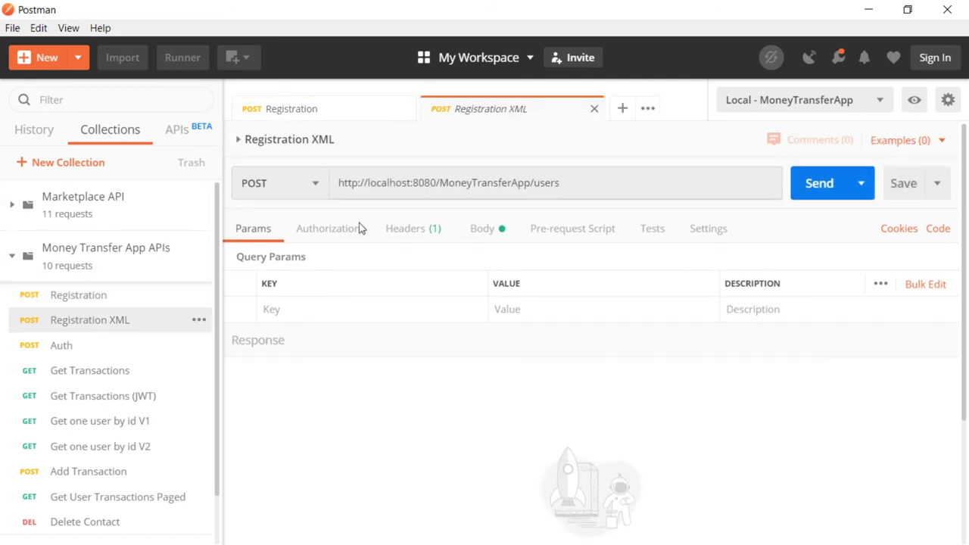
left_click(433, 184)
key("shift+Home")
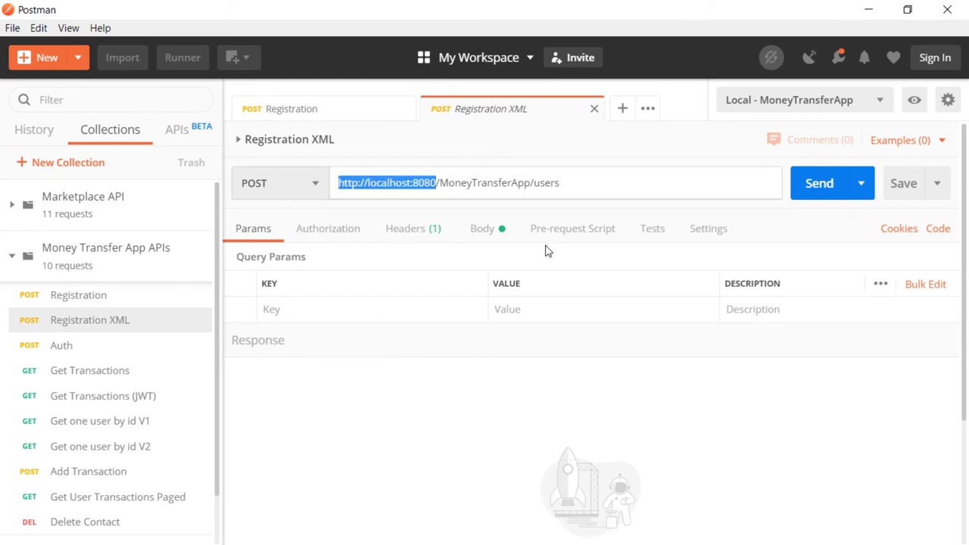
type("{{host}}")
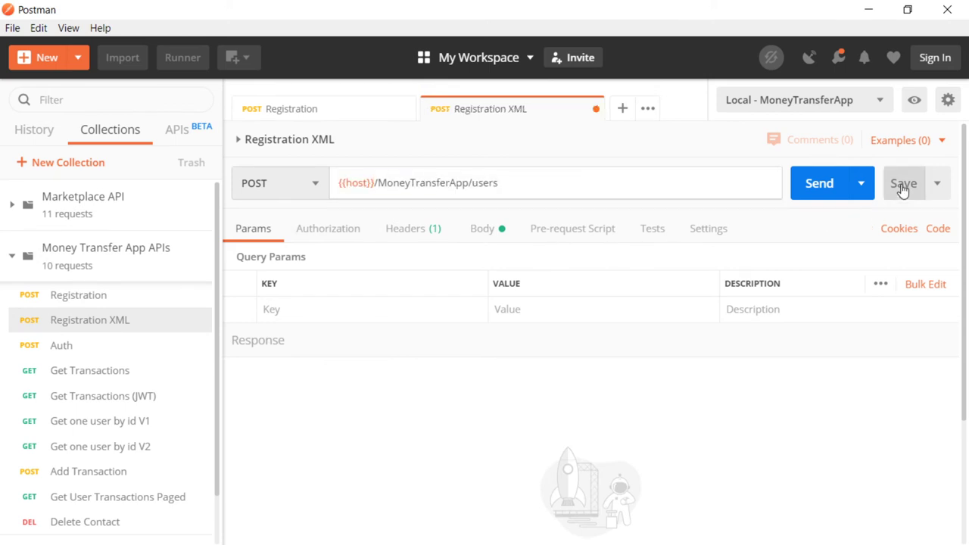
left_click(915, 103)
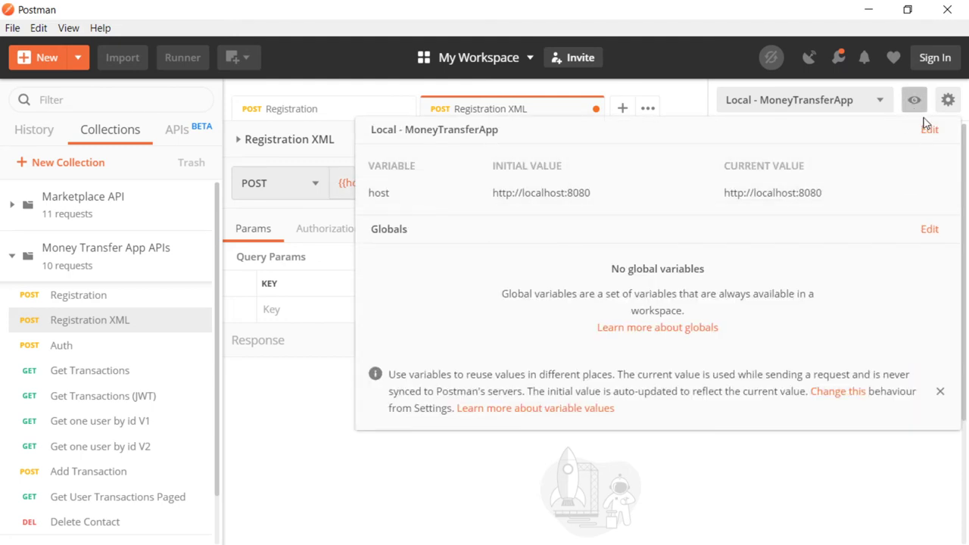
left_click(915, 102)
left_click(896, 188)
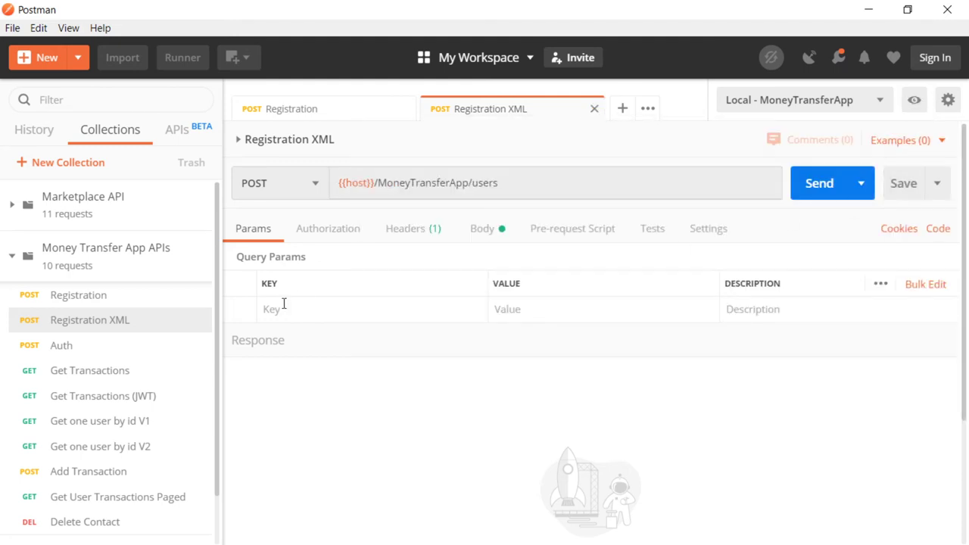
Step: Switch the Auth request URL to {{host}} and save it
left_click(119, 299)
left_click(119, 322)
left_click(96, 348)
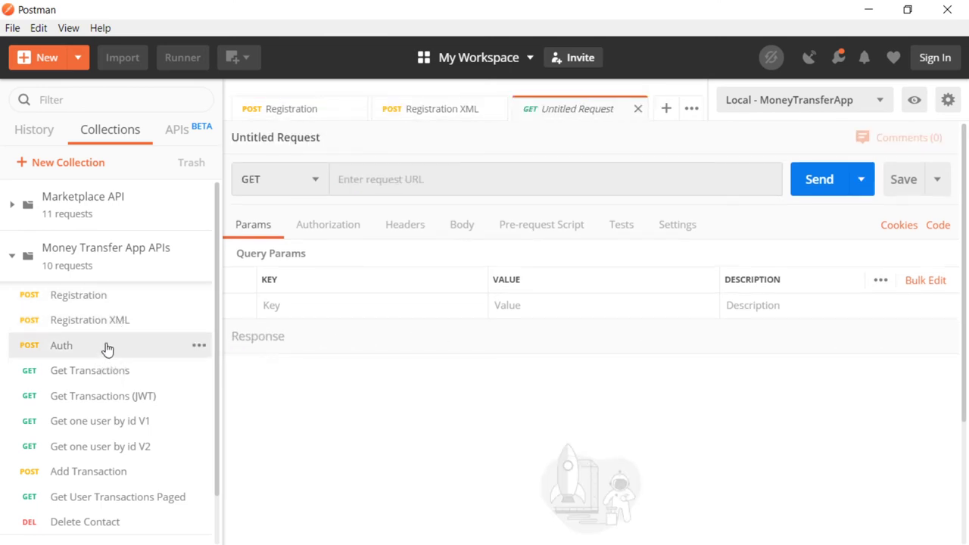
left_click(437, 183)
key("shift+Home")
type("{{host}}")
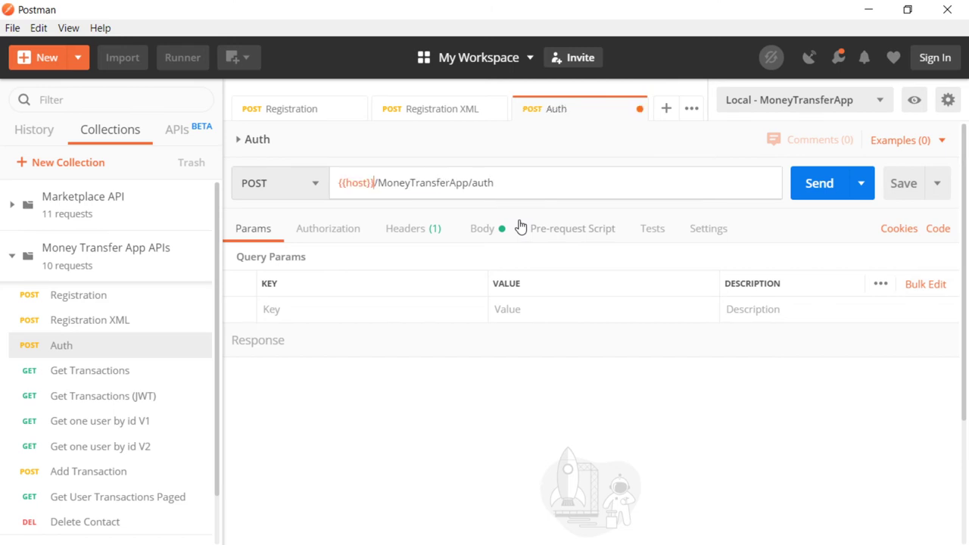
left_click(901, 185)
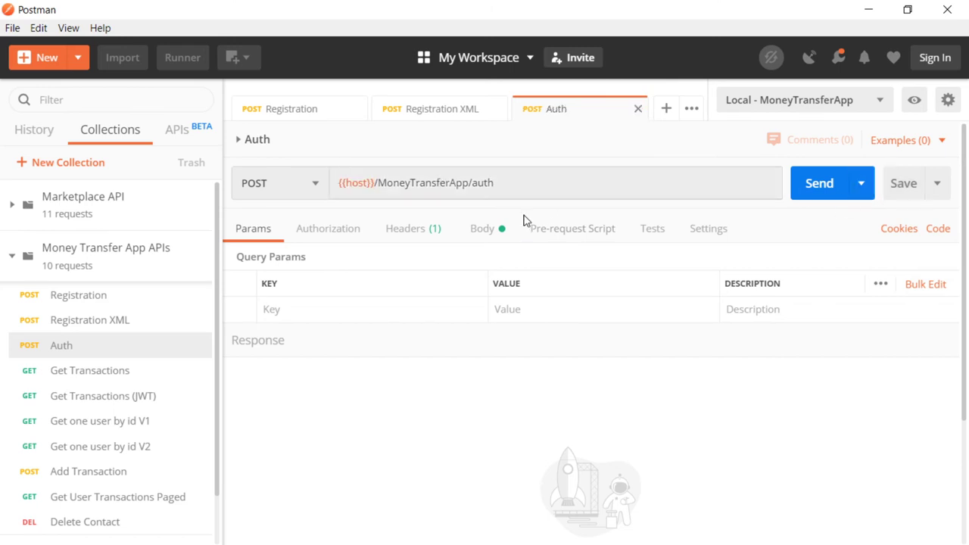
Step: Point the Get Transactions and Get Transactions (JWT) requests at {{host}} and save both
left_click(125, 368)
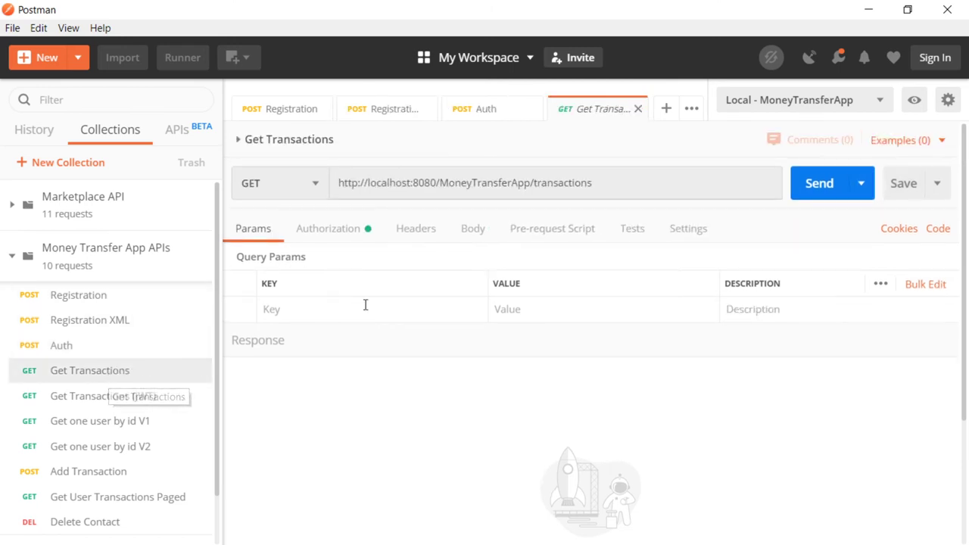
left_click(440, 184)
key("Left")
key("shift+Home")
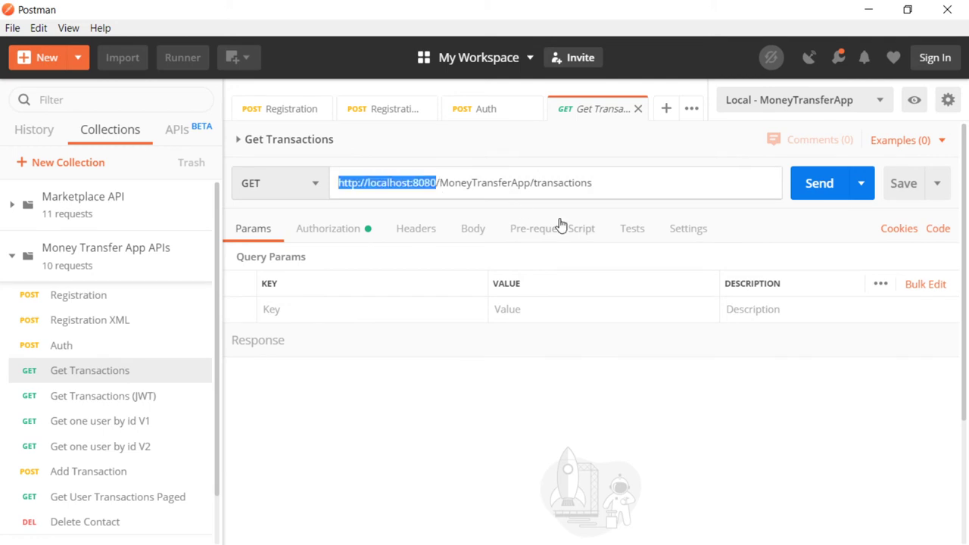
type("{{host}}")
left_click(907, 189)
left_click(149, 394)
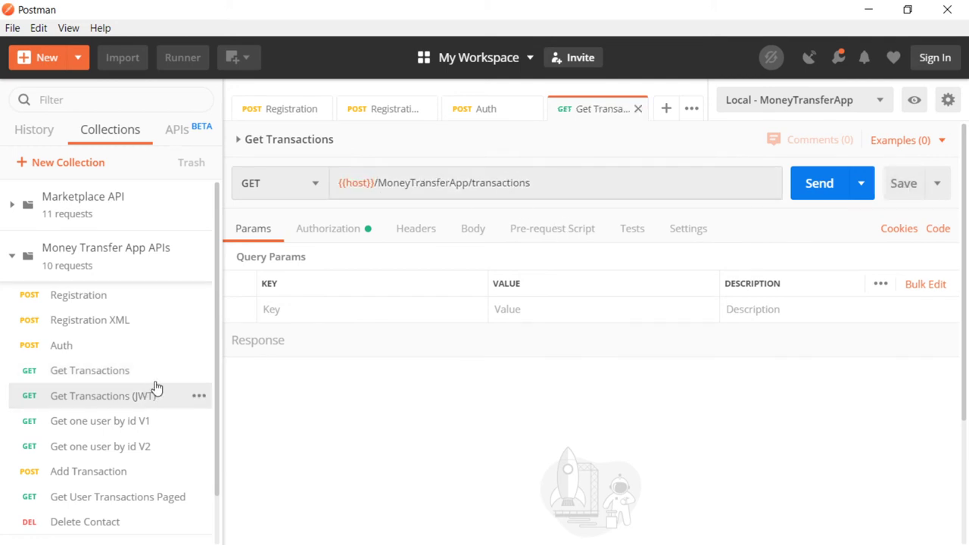
left_click(459, 184)
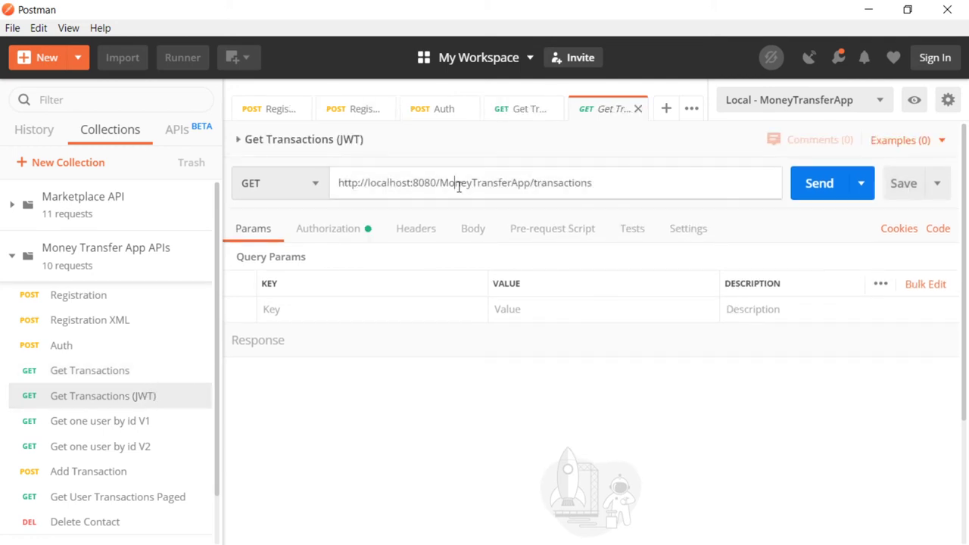
key("shift+Home")
type("{{host}}")
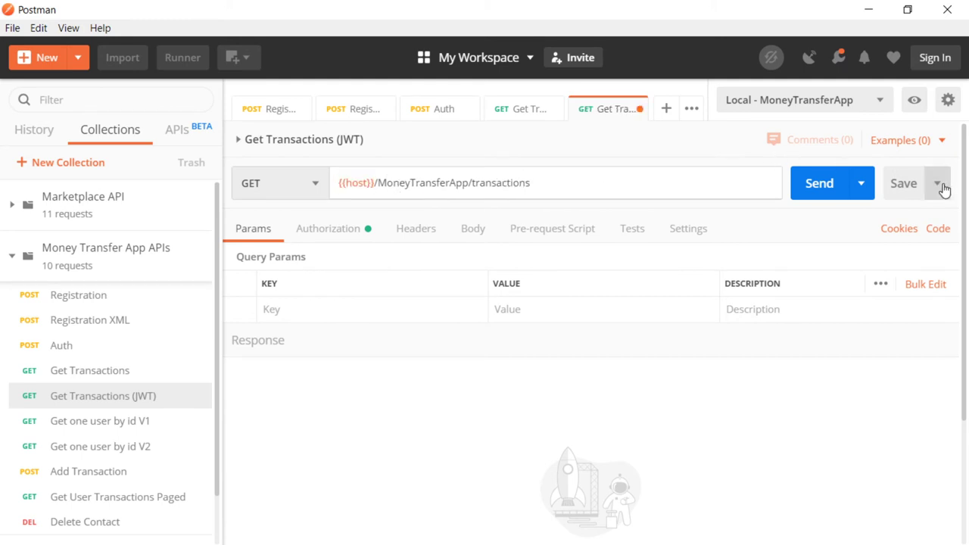
left_click(906, 187)
Step: Use {{host}} in the Get one user by id V1 and V2 request URLs and save both
left_click(158, 422)
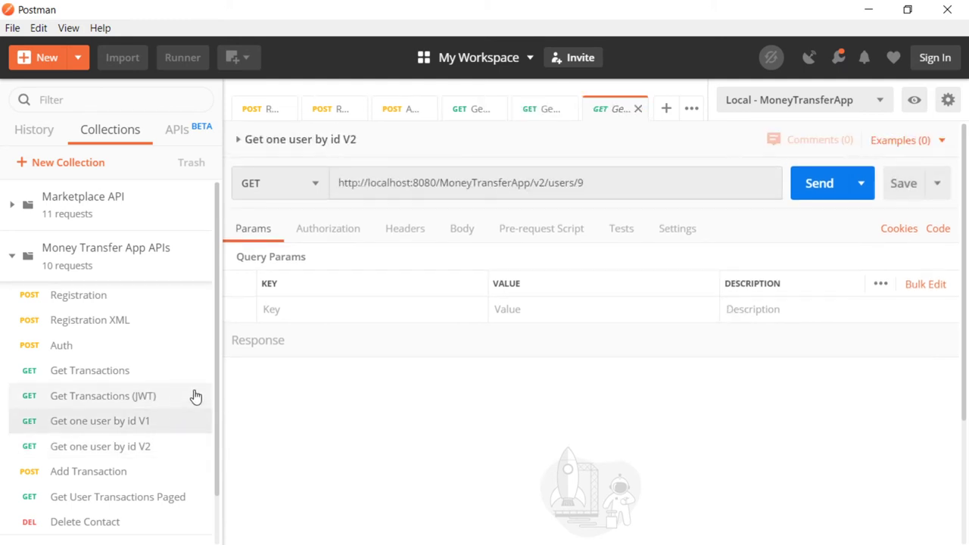
left_click(439, 182)
key("shift+Home")
type("{{host}}")
left_click(905, 182)
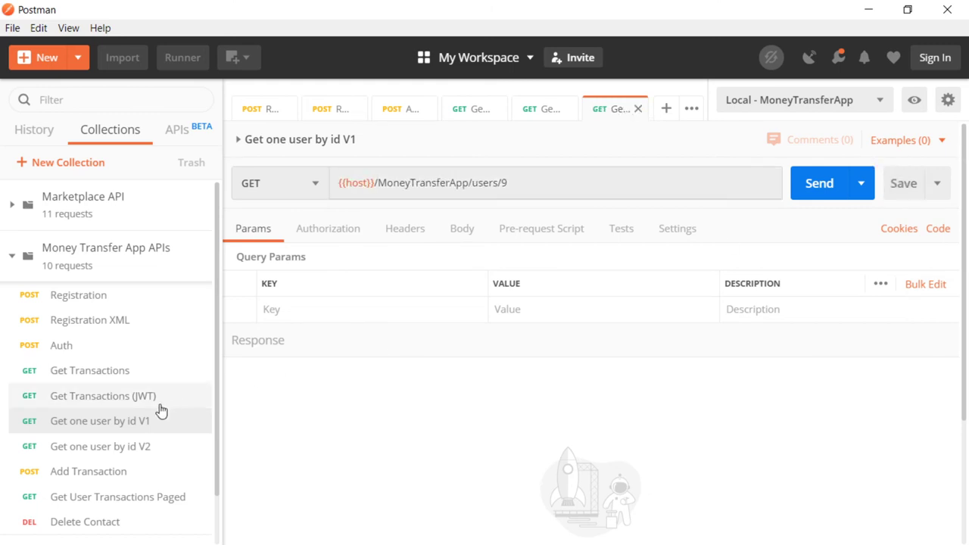
left_click(439, 183)
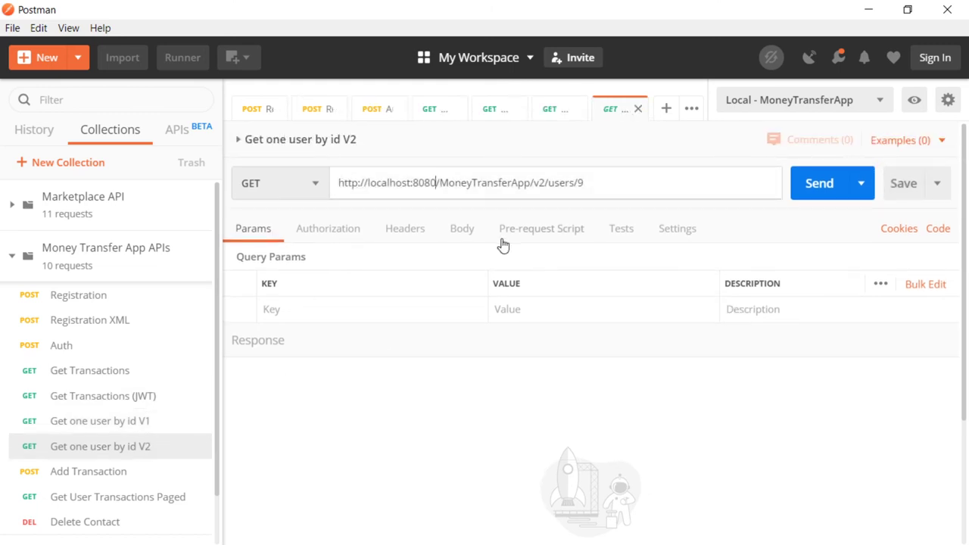
key("shift+Home")
type("{{host}}")
left_click(905, 183)
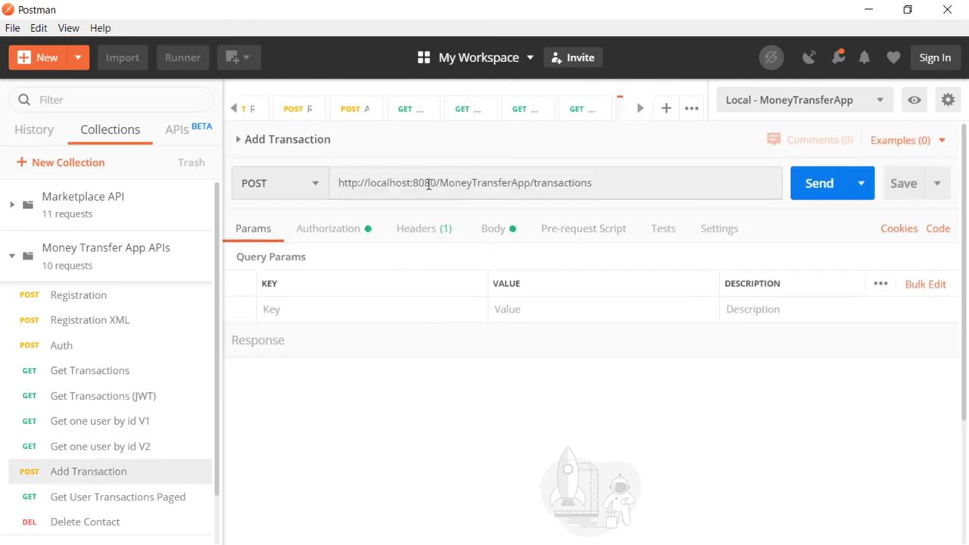
Step: Switch the Add Transaction and Get User Transactions Paged URLs to {{host}} and save them
key("shift+Home")
type("{{host}}")
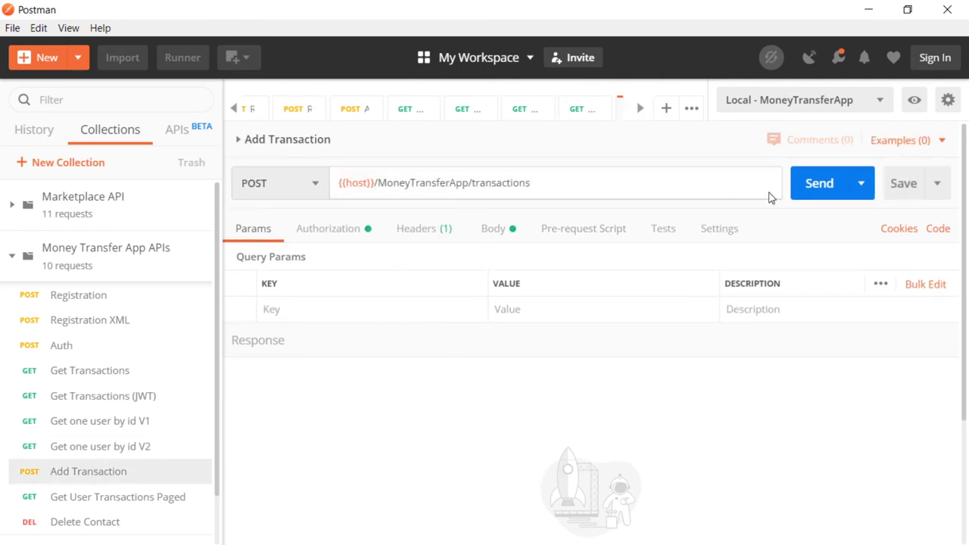
left_click(901, 182)
left_click(100, 493)
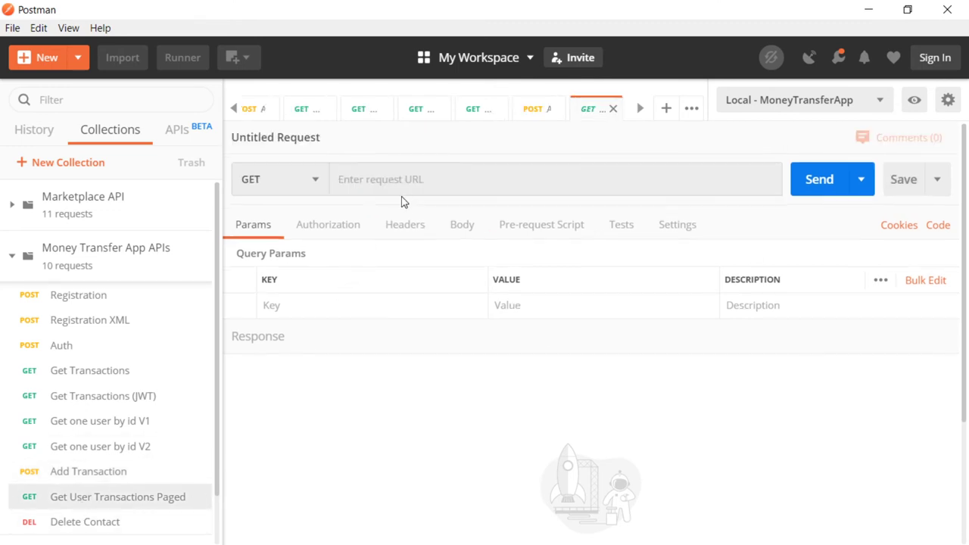
key("shift+Home")
type("{{host}}")
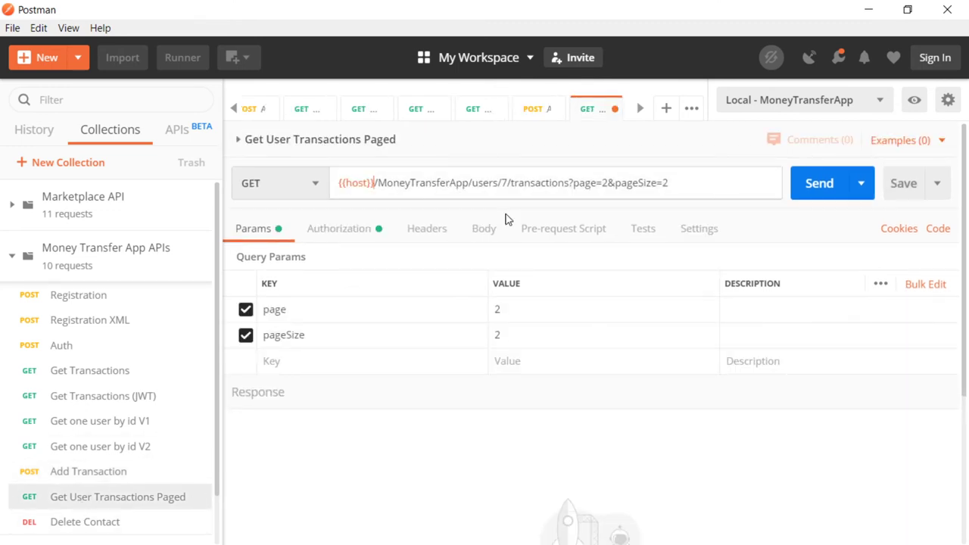
left_click(906, 183)
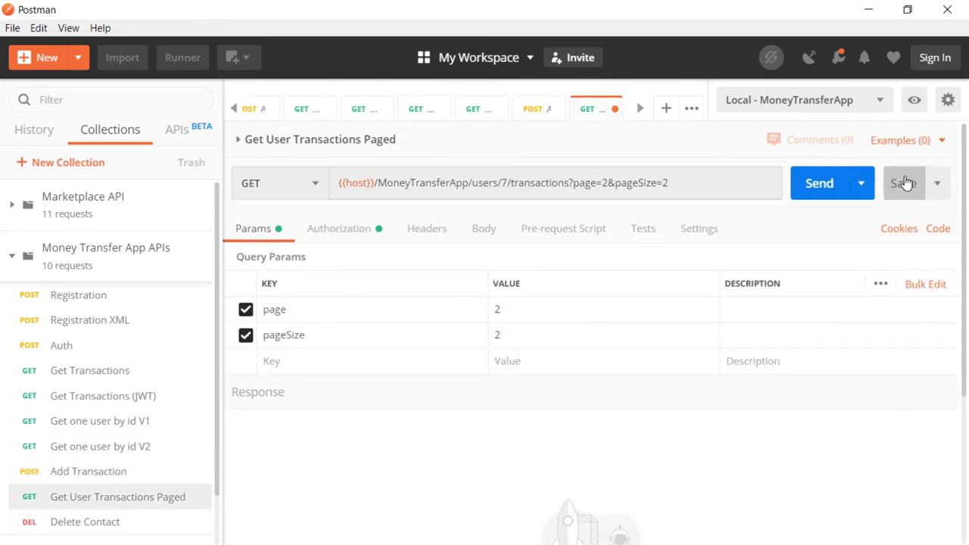
Step: Change the Delete Contact URL to {{host}}/MoneyTransferApp/users/7/contacts/2 and save it
left_click(126, 530)
left_click(409, 183)
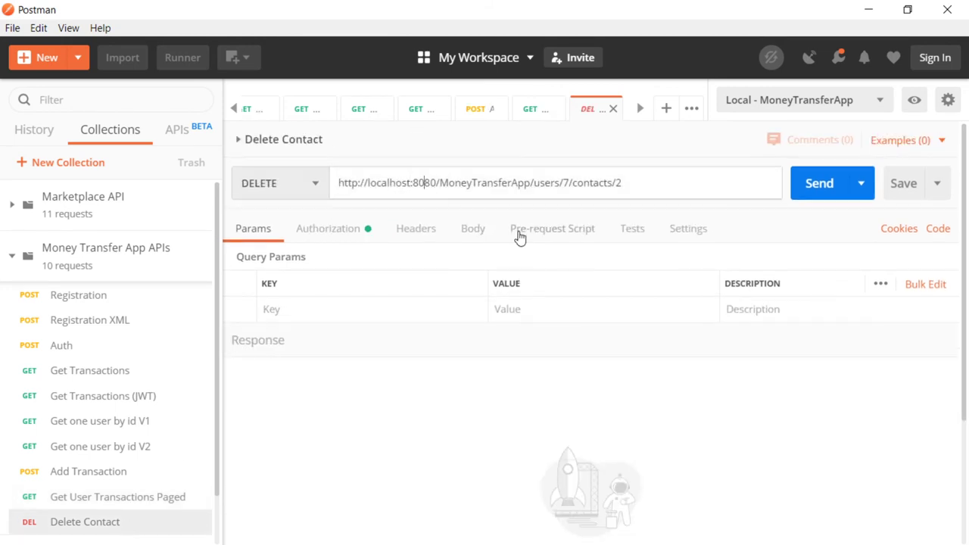
key("shift+Home")
type("{{host}}")
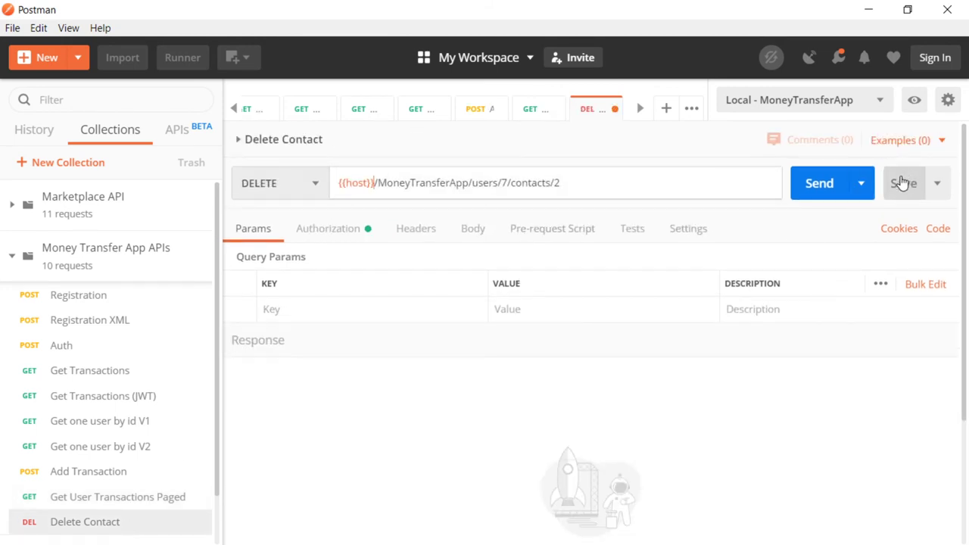
left_click(901, 185)
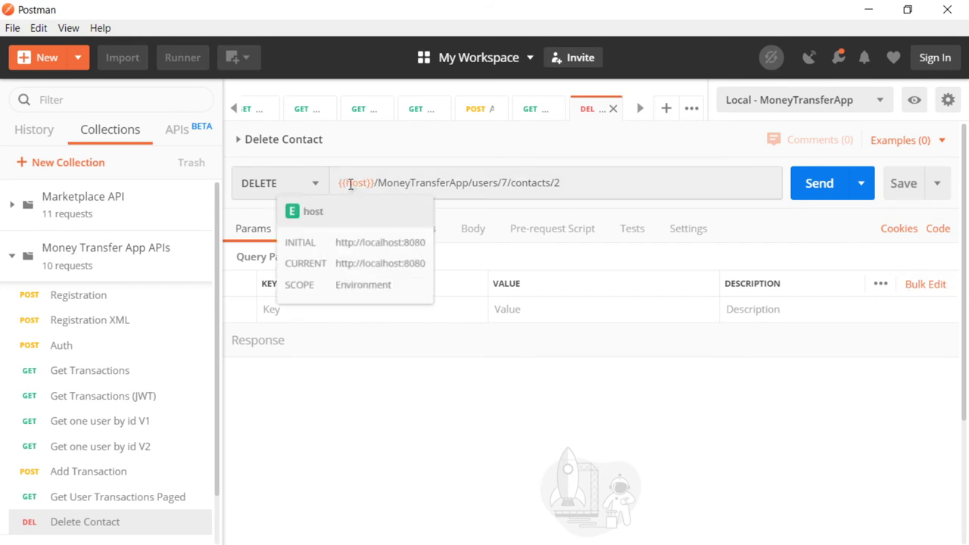
Step: Make Dev - MoneyTransferApp the active environment instead of Local
left_click(914, 100)
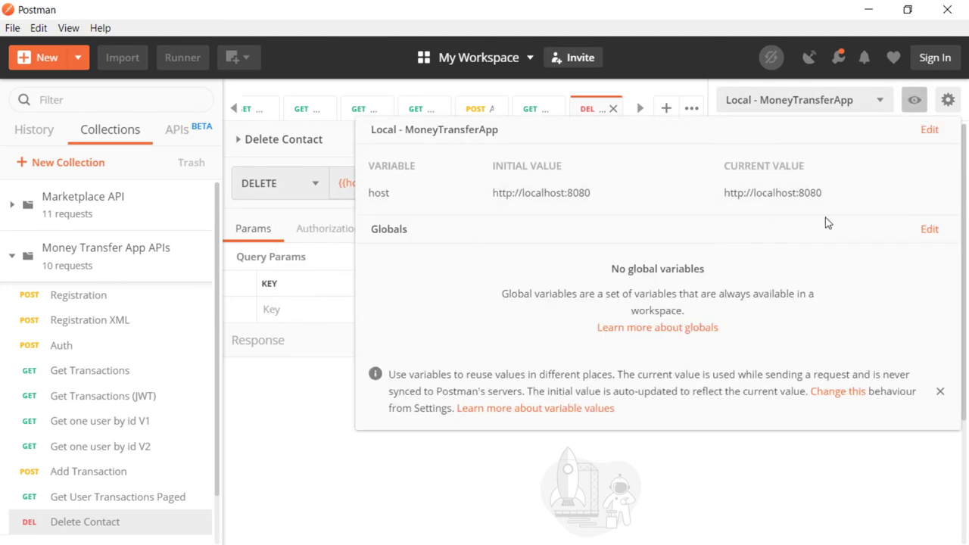
left_click(883, 101)
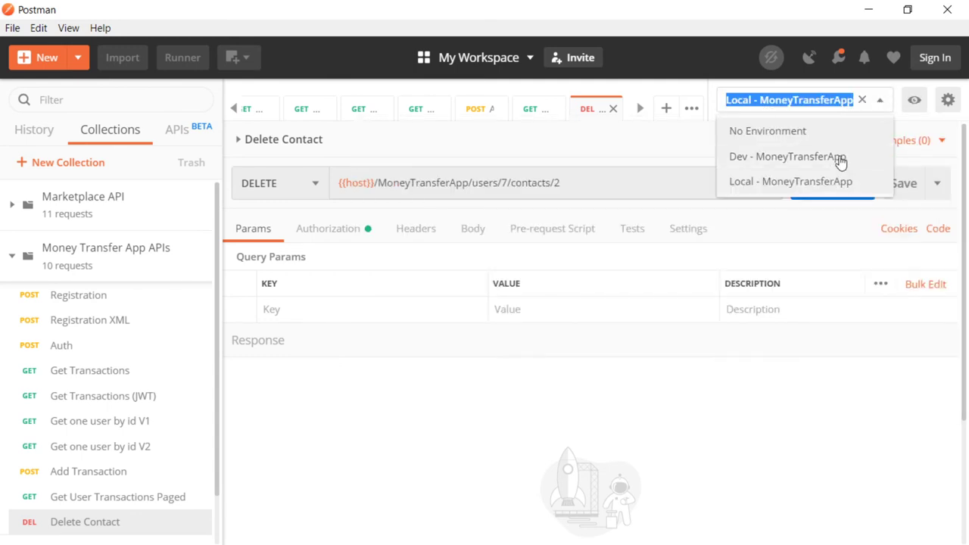
left_click(841, 157)
left_click(915, 100)
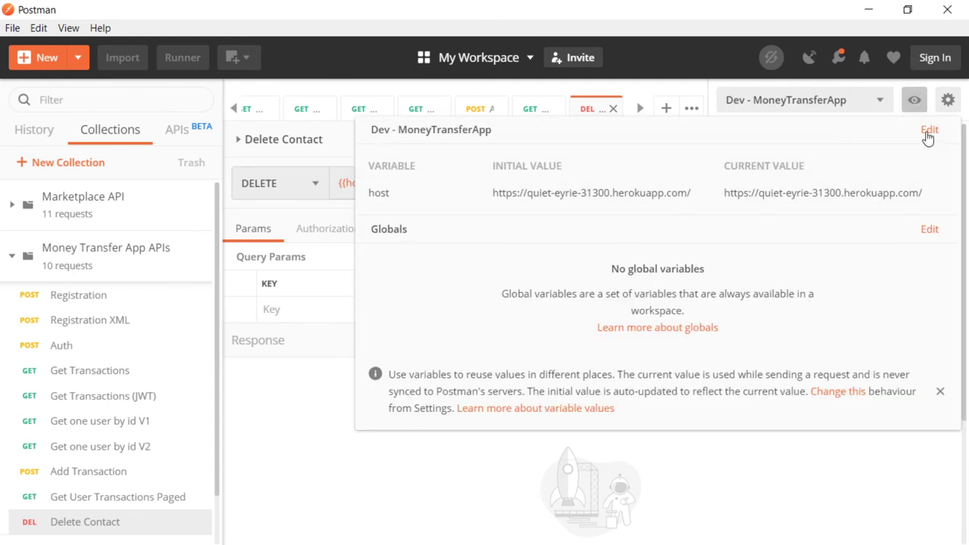
left_click(928, 131)
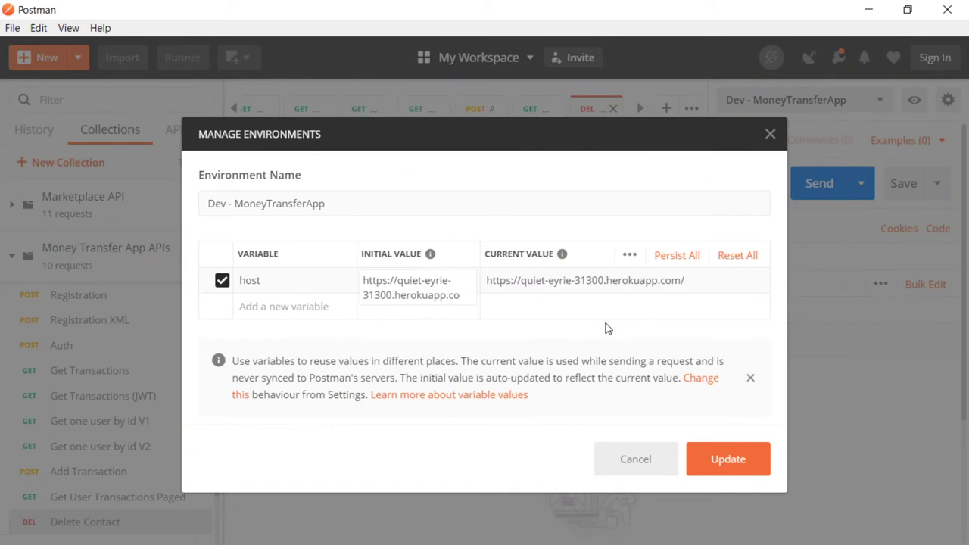
left_click(720, 278)
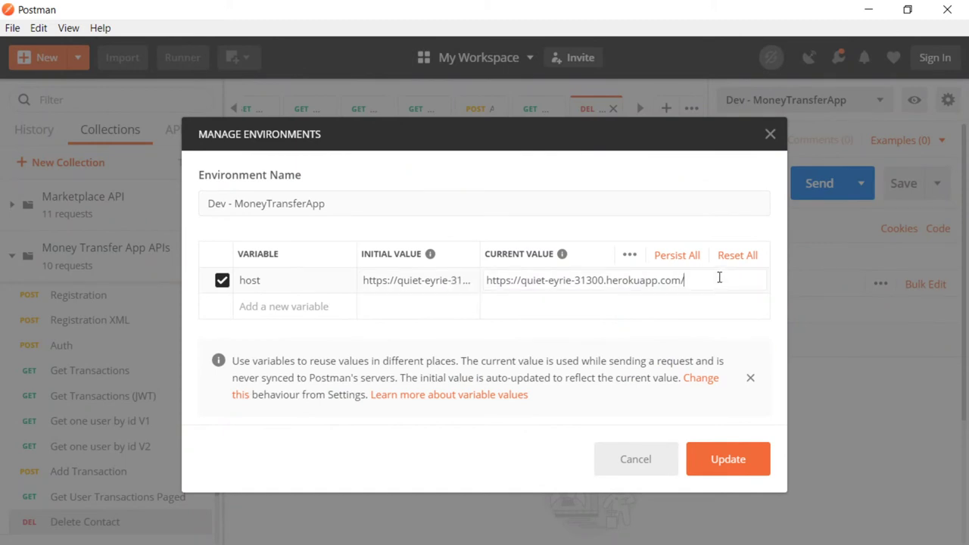
left_click(731, 465)
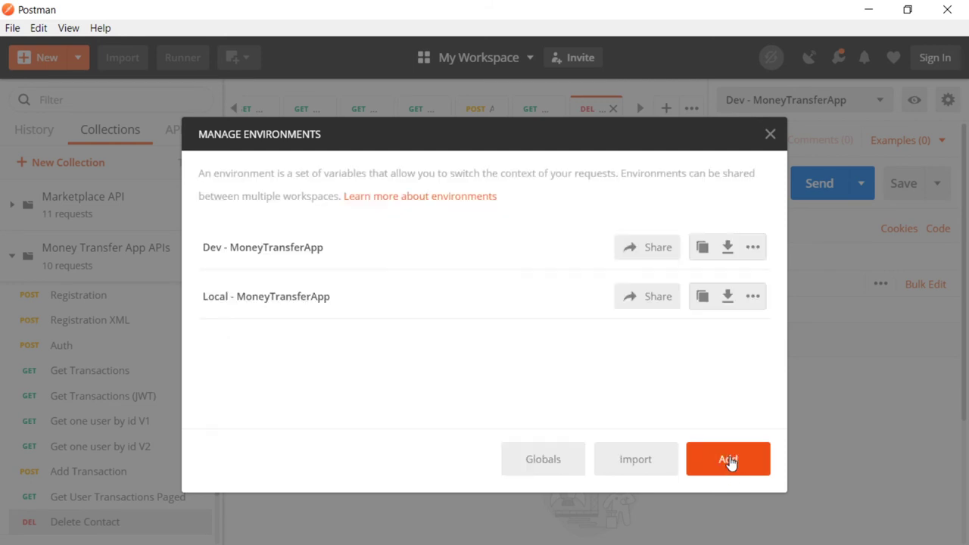
left_click(914, 101)
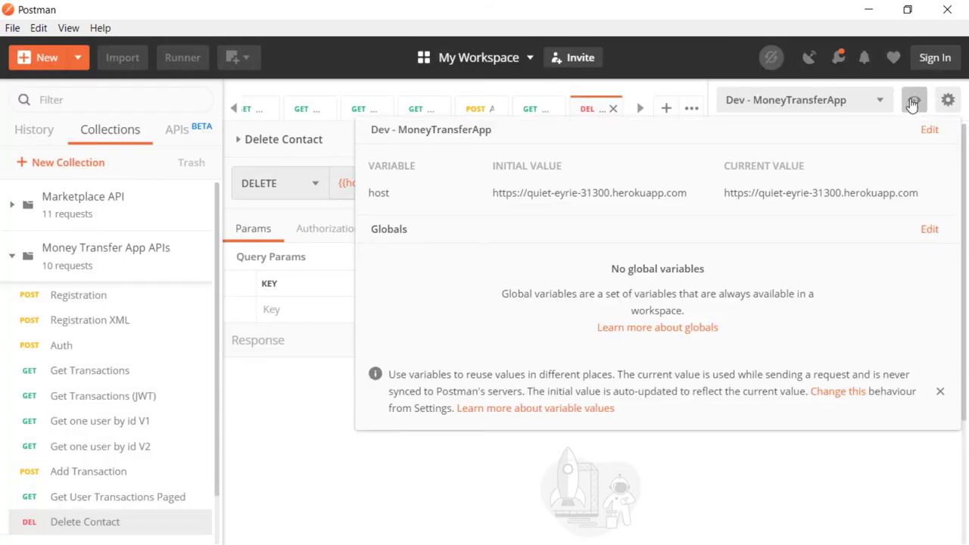
left_click(914, 101)
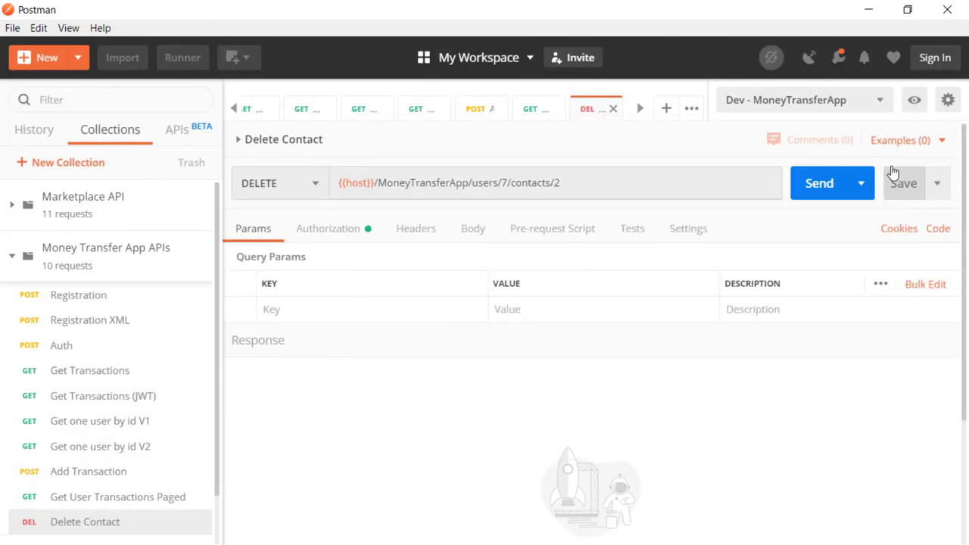
Step: Send the Auth request under Dev - MoneyTransferApp, getting a 404 Not Found page
left_click(103, 347)
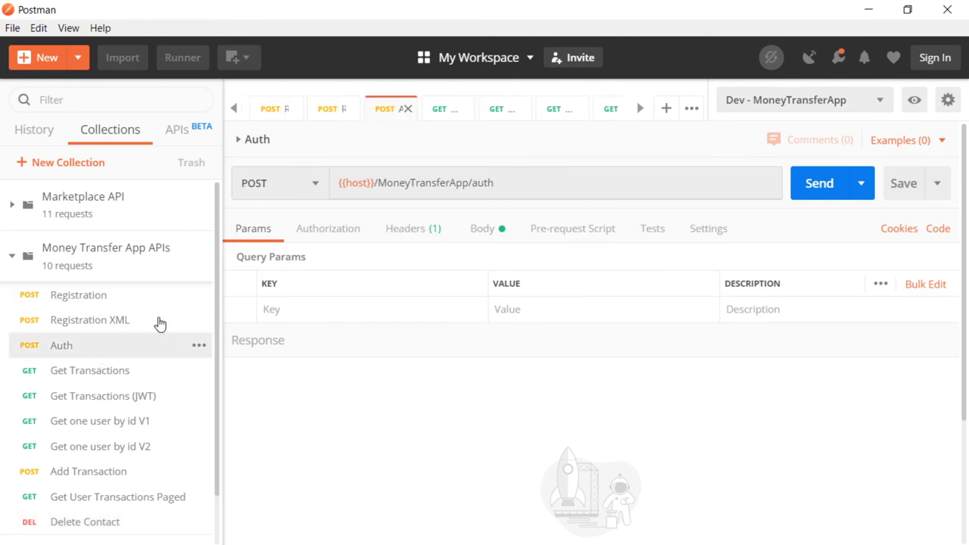
left_click(881, 101)
left_click(883, 101)
left_click(820, 190)
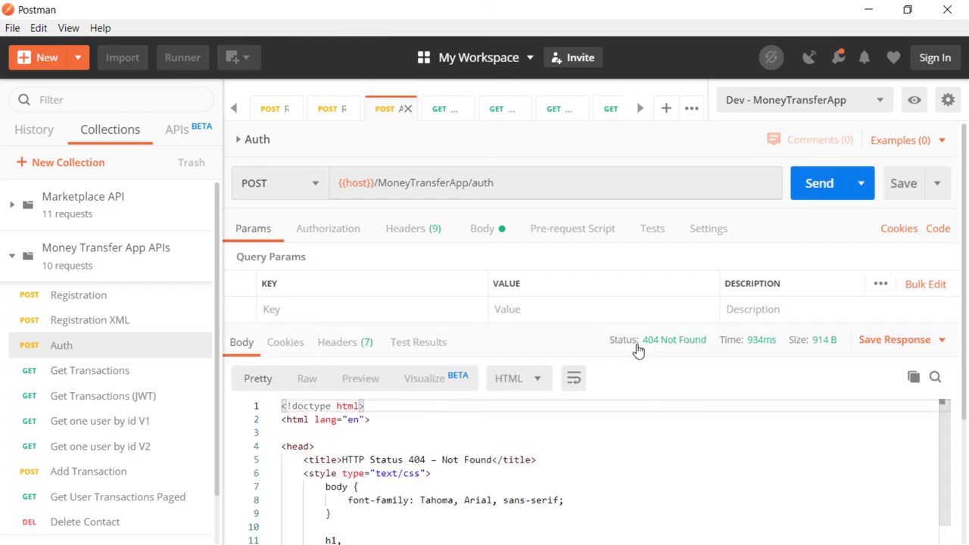
Step: Select the MoneyTransferApp segment of the Auth URL path to inspect it
double_click(413, 182)
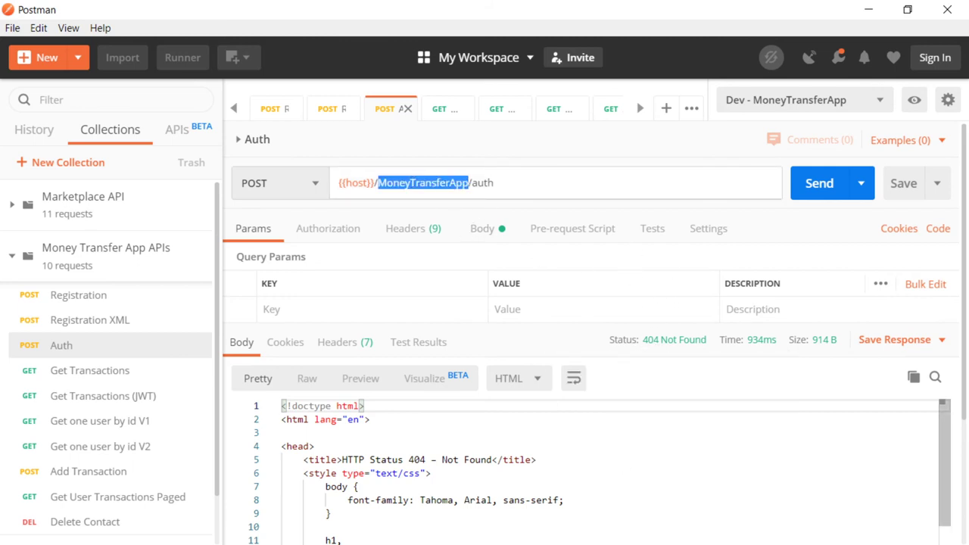
left_click(534, 182)
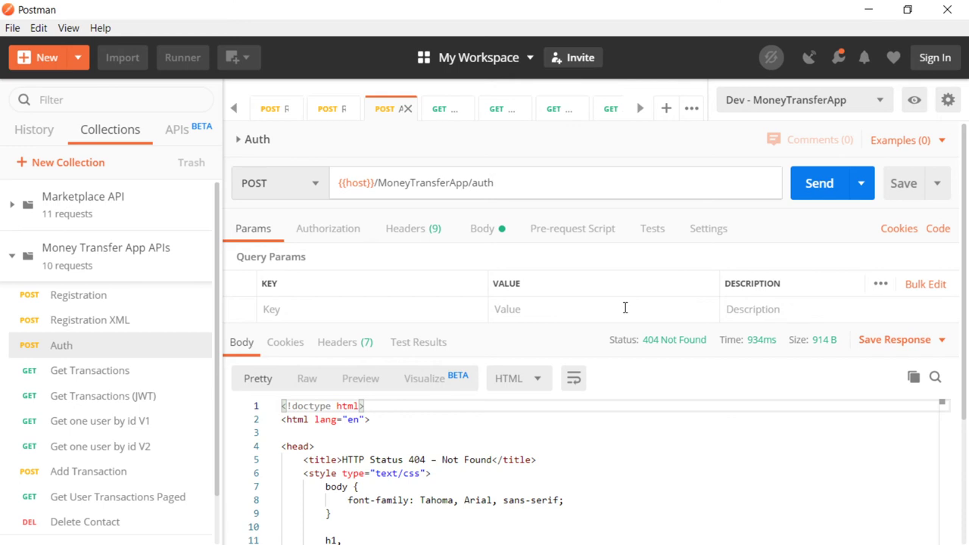
double_click(448, 182)
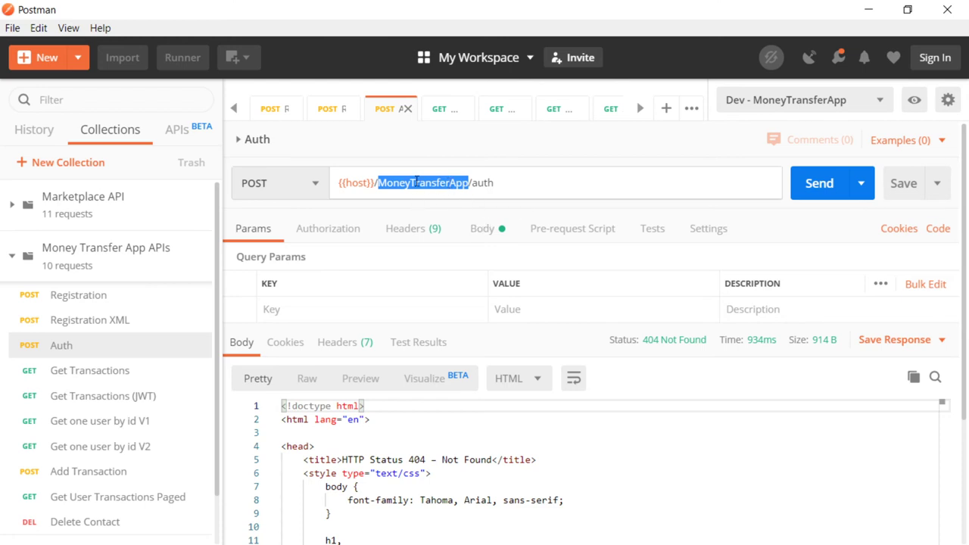
Step: Open the Registration request and switch to the Local - MoneyTransferApp environment
left_click(124, 306)
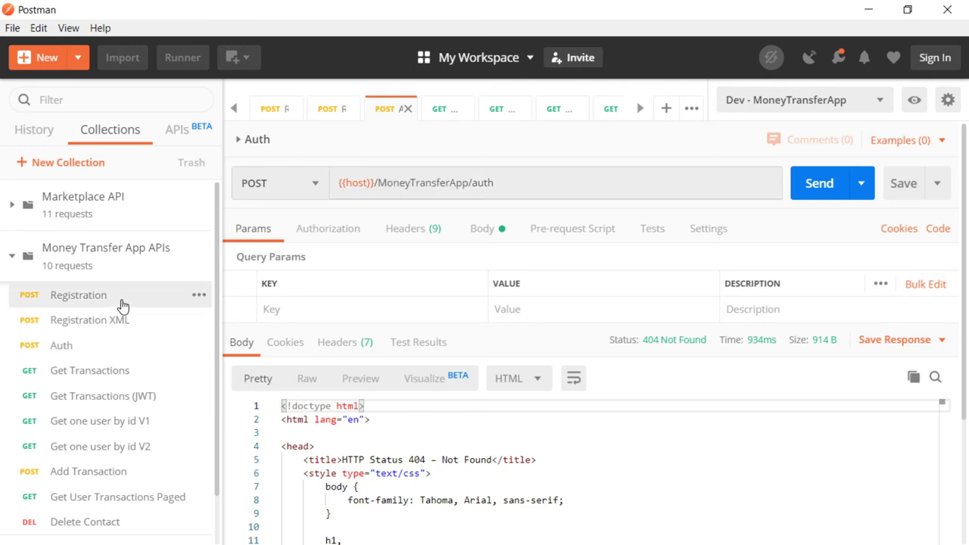
double_click(427, 184)
double_click(425, 181)
key("ctrl+c")
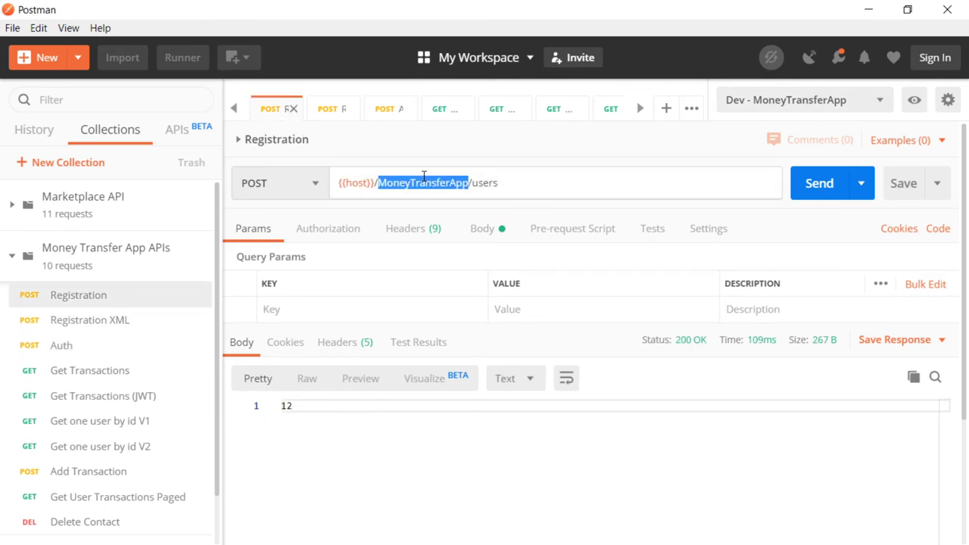
left_click(884, 105)
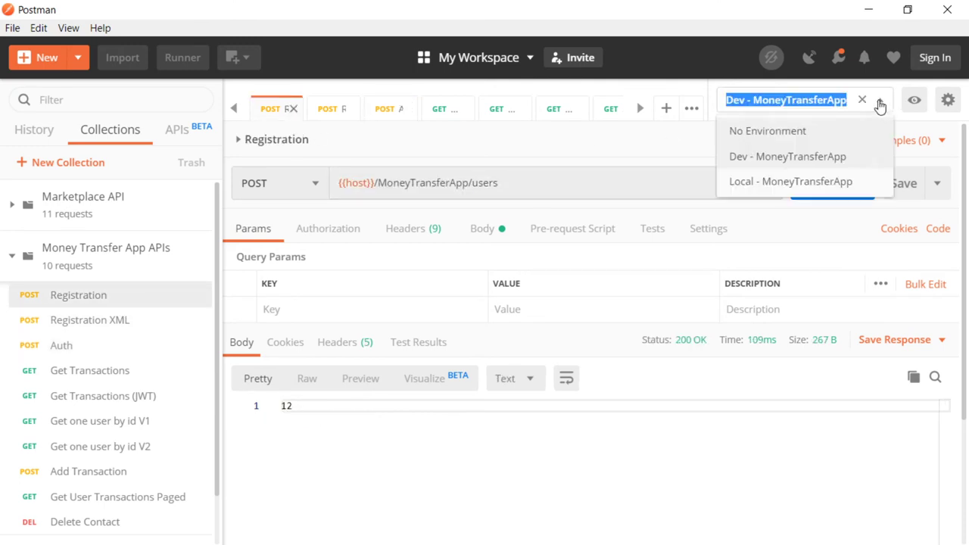
left_click(817, 183)
Step: Append /MoneyTransferApp to the host variable's initial and current values and update the environment
left_click(914, 101)
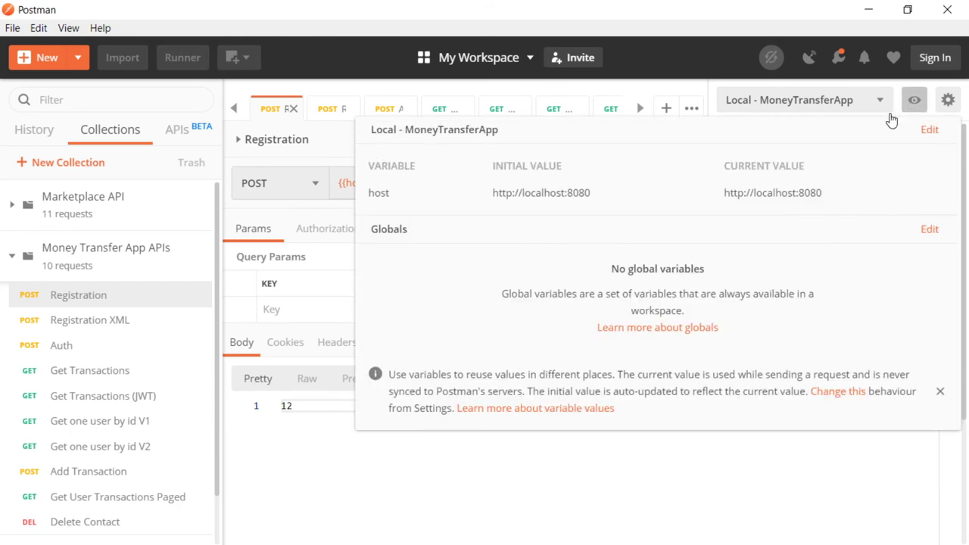
left_click(930, 130)
left_click(418, 280)
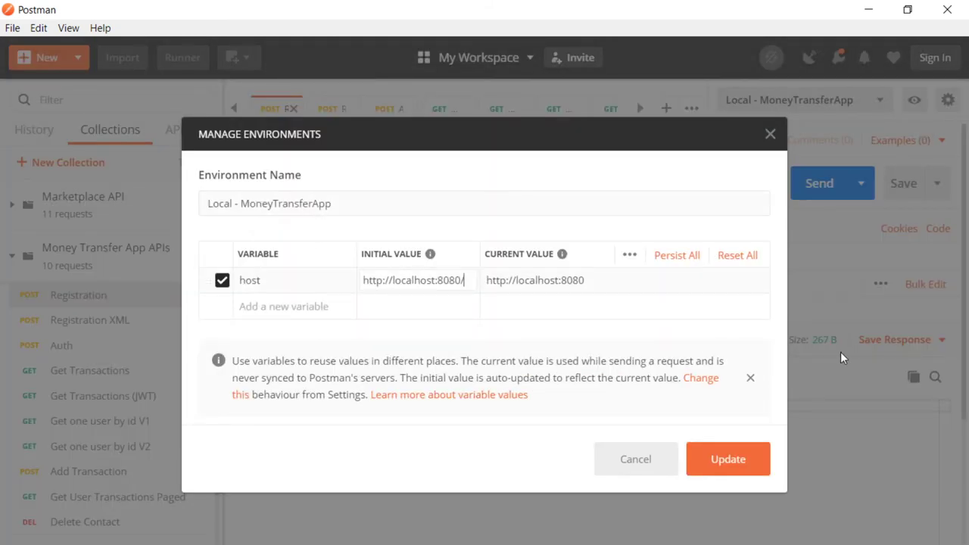
type("/")
key("ctrl+v")
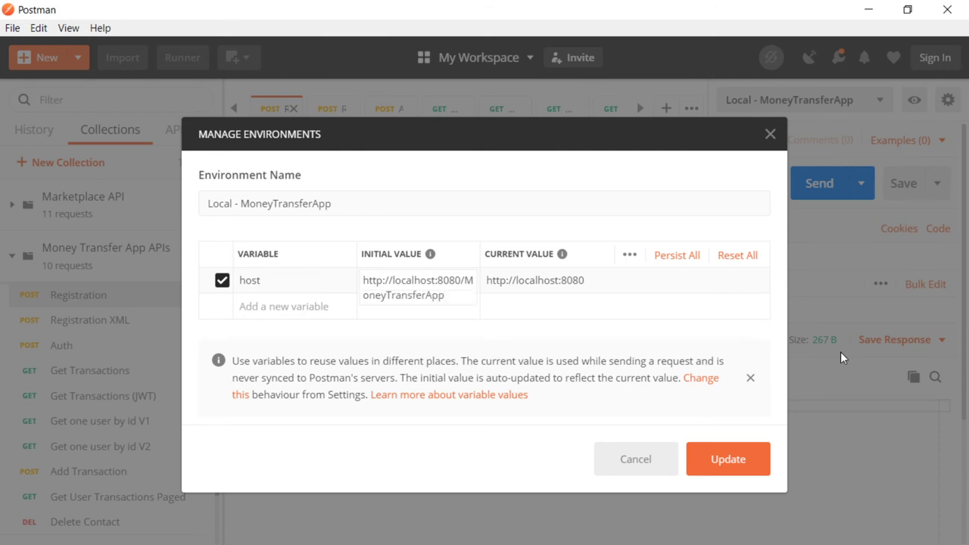
left_click(622, 287)
type("/")
key("ctrl+v")
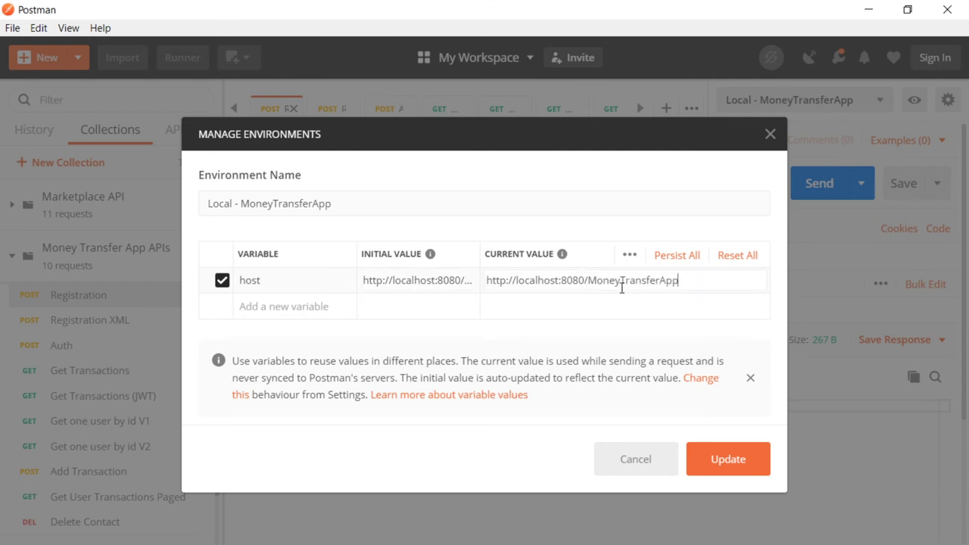
left_click(749, 473)
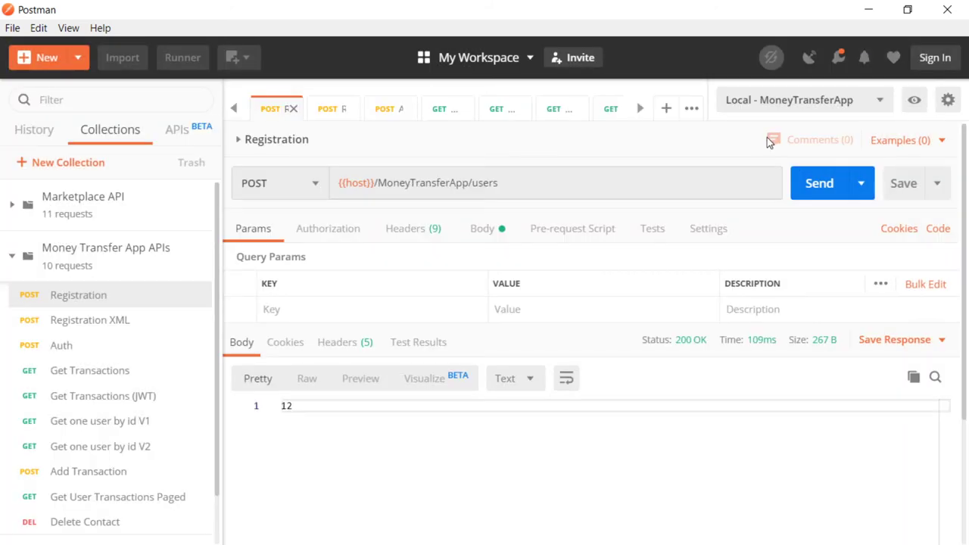
left_click(770, 134)
Step: Remove MoneyTransferApp from the Registration, Registration XML and Auth URLs and save each
double_click(424, 182)
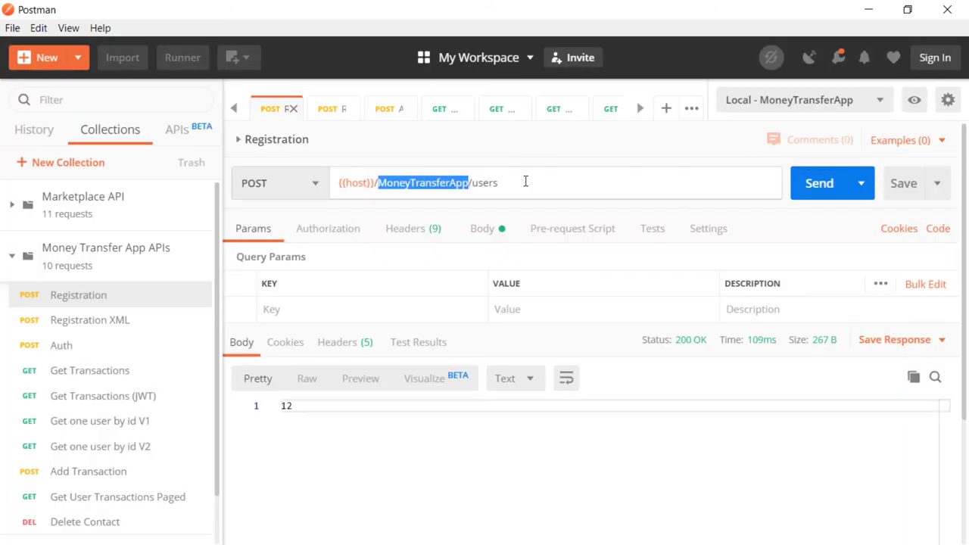
key("BackSpace")
key("BackSpace")
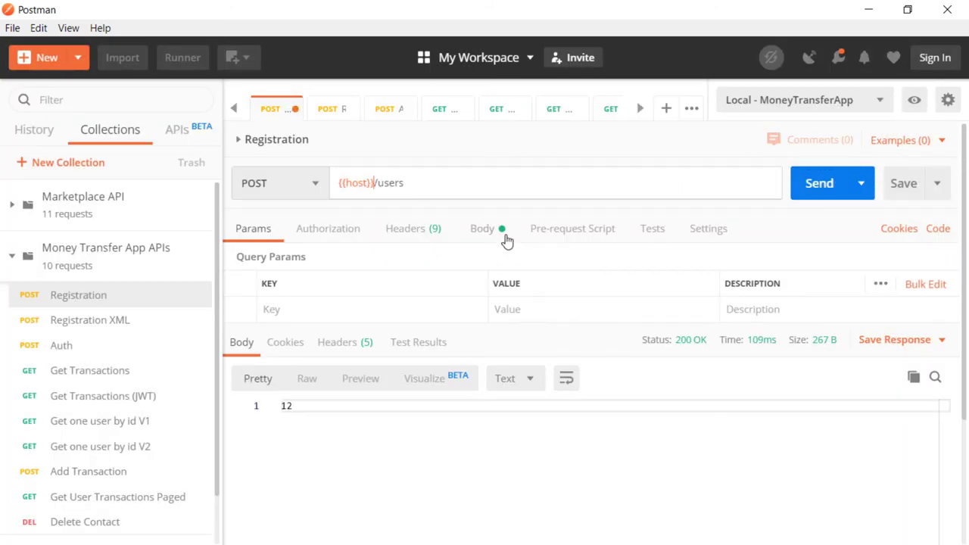
left_click(907, 191)
left_click(136, 326)
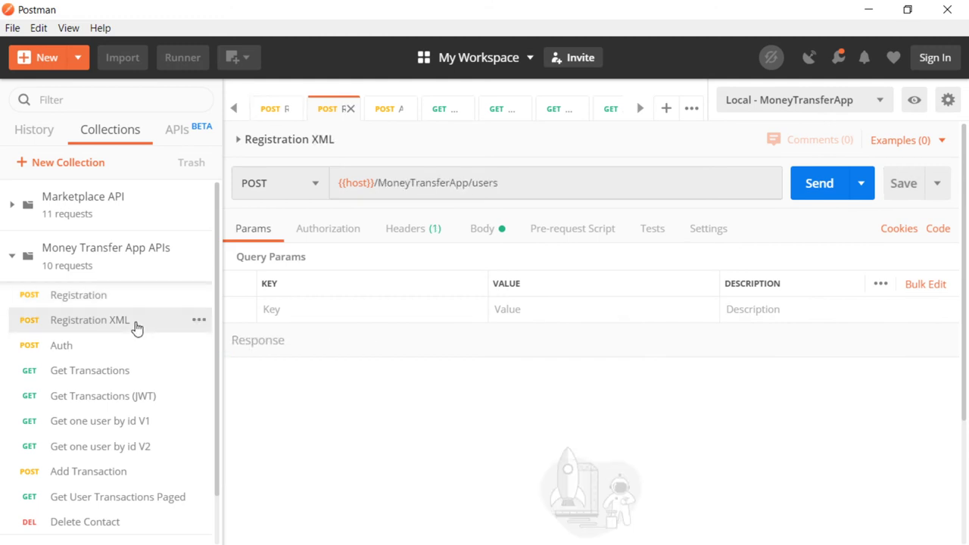
double_click(409, 182)
key("BackSpace")
key("BackSpace")
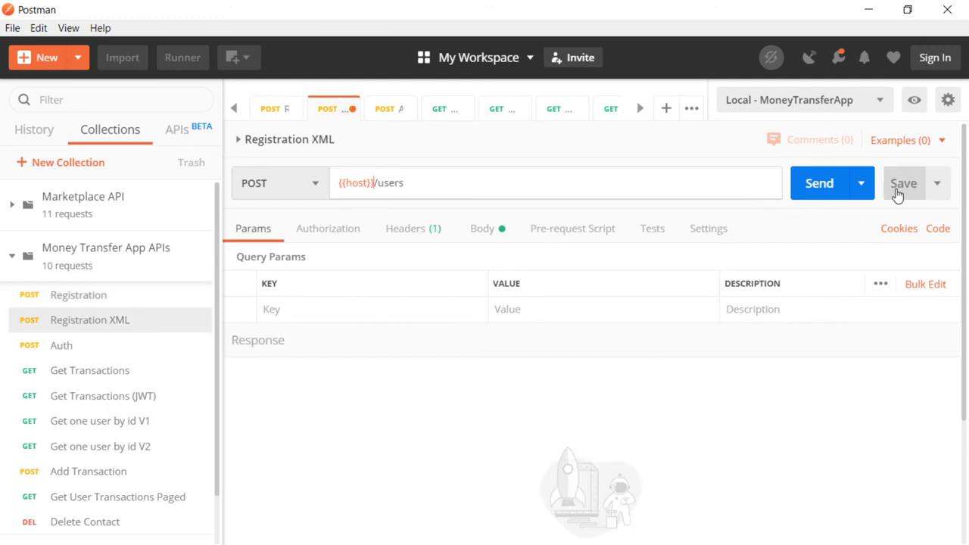
left_click(889, 189)
left_click(108, 347)
double_click(405, 183)
key("BackSpace")
key("BackSpace")
left_click(909, 190)
Step: Strip MoneyTransferApp from Get Transactions, Get Transactions (JWT) and Get one user by id V1, saving each
left_click(160, 376)
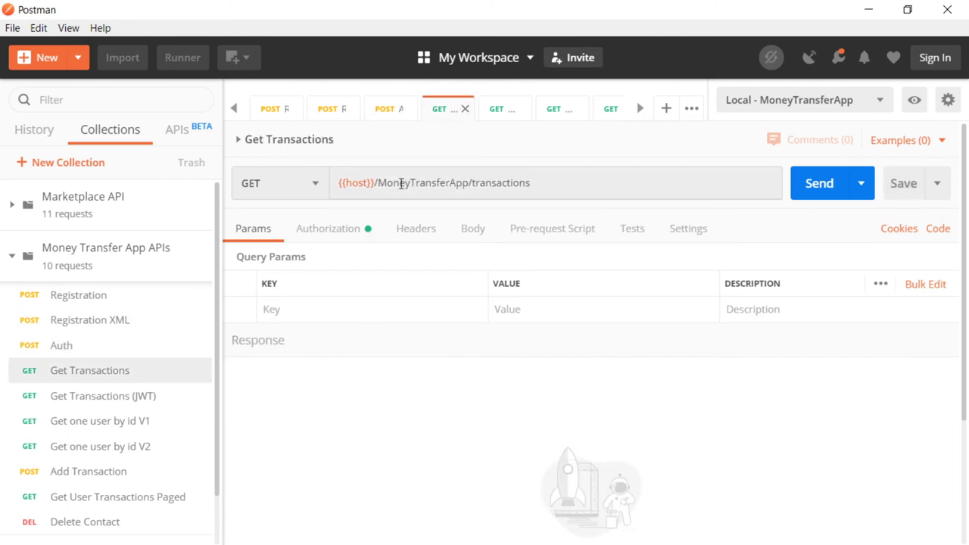
double_click(404, 182)
key("BackSpace")
key("BackSpace")
left_click(902, 195)
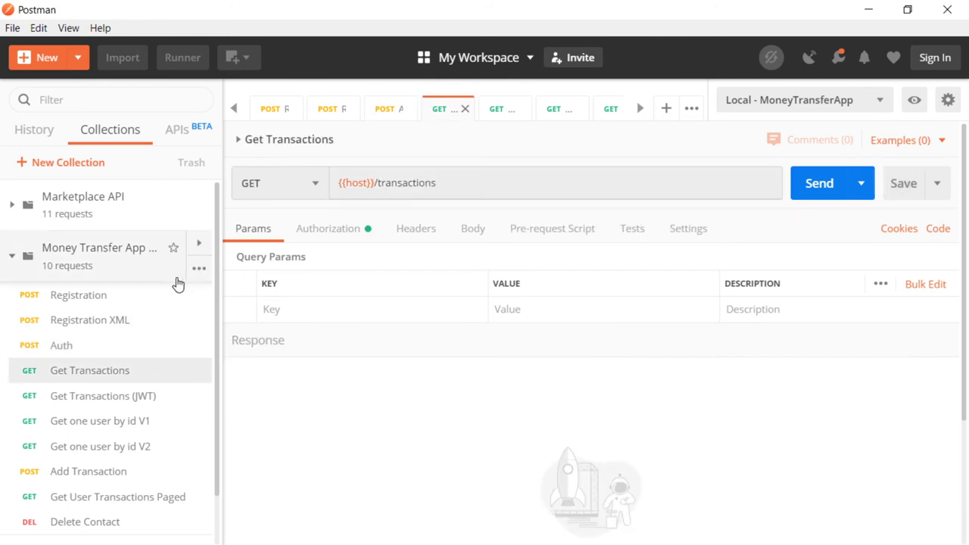
left_click(123, 396)
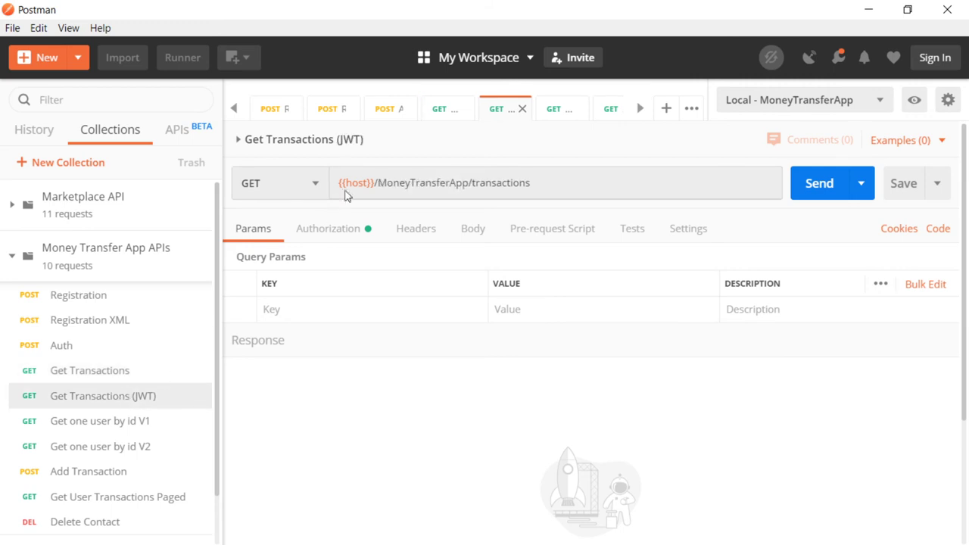
double_click(414, 183)
key("BackSpace")
key("BackSpace")
left_click(904, 184)
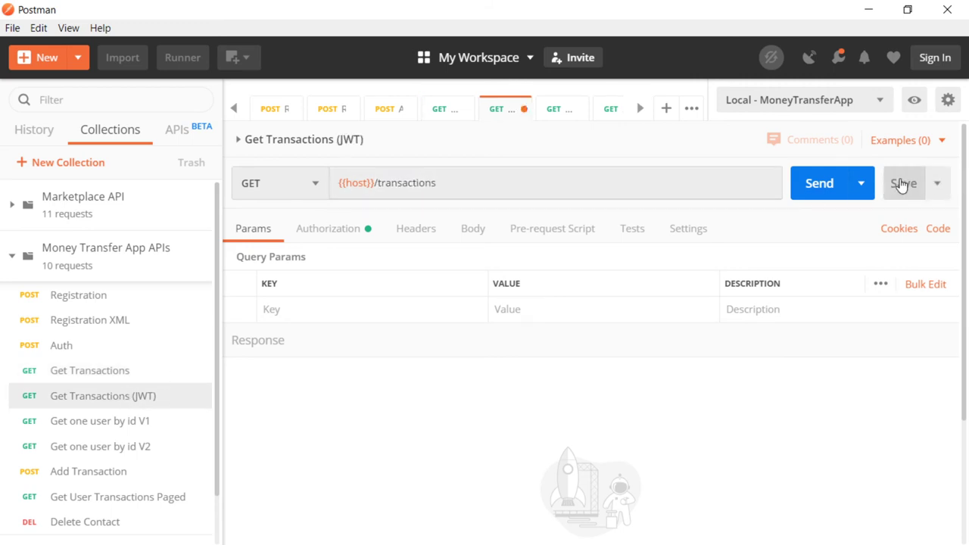
left_click(150, 427)
double_click(414, 183)
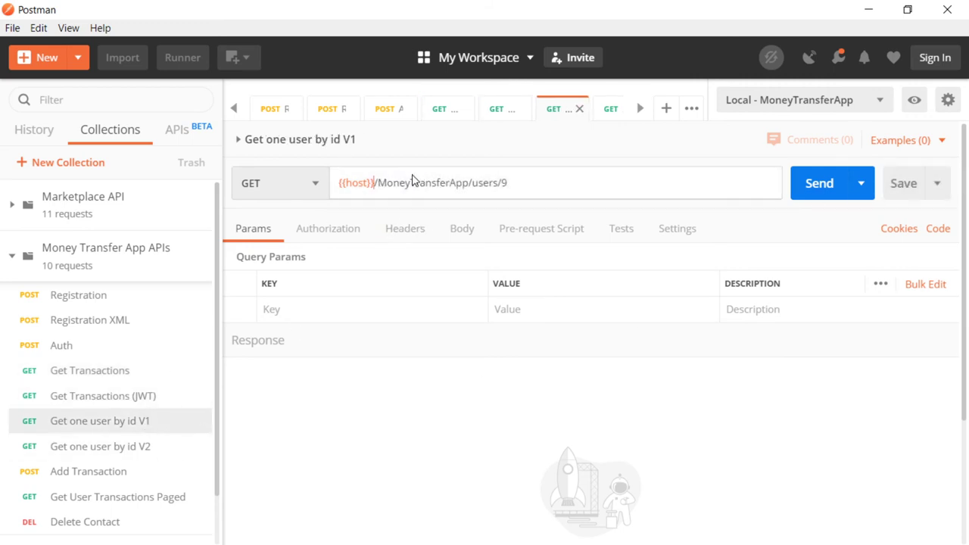
key("BackSpace")
key("BackSpace")
left_click(893, 193)
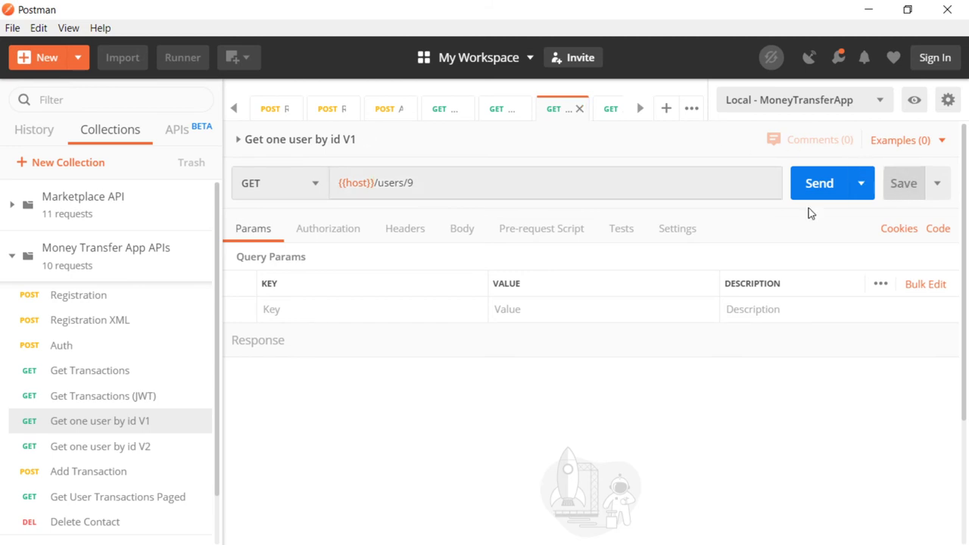
Step: Strip MoneyTransferApp from Get one user by id V2, Add Transaction and Get User Transactions Paged, saving each
left_click(165, 444)
double_click(415, 185)
key("BackSpace")
key("BackSpace")
left_click(896, 184)
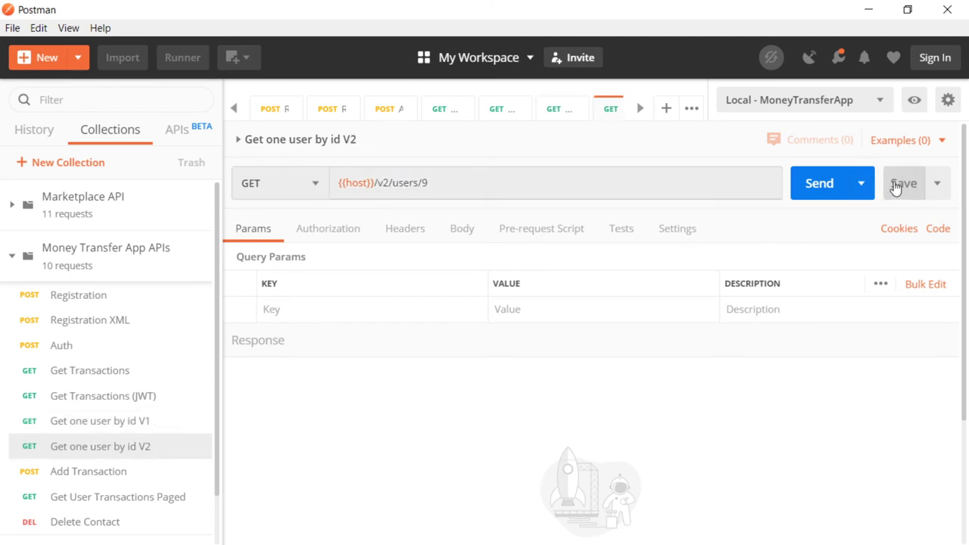
left_click(162, 472)
double_click(426, 183)
key("BackSpace")
key("BackSpace")
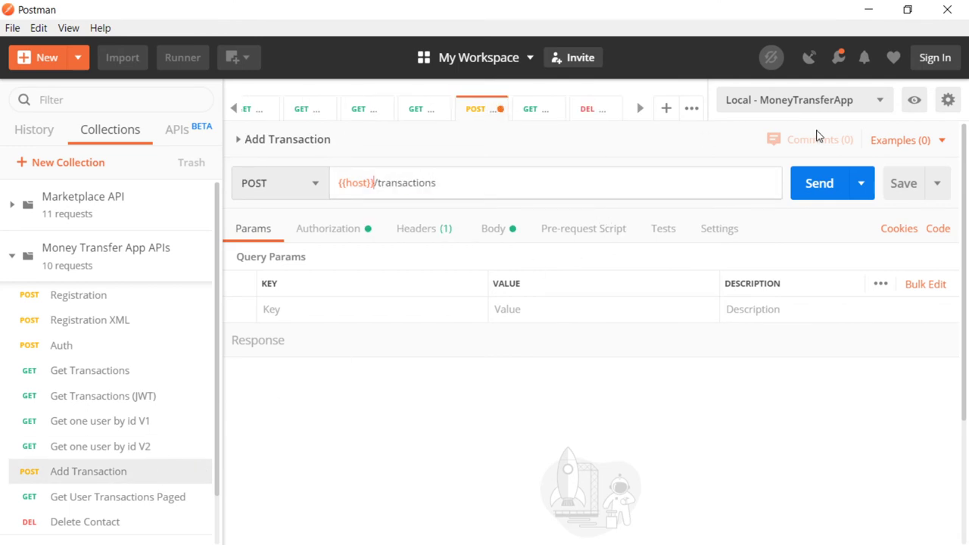
left_click(903, 184)
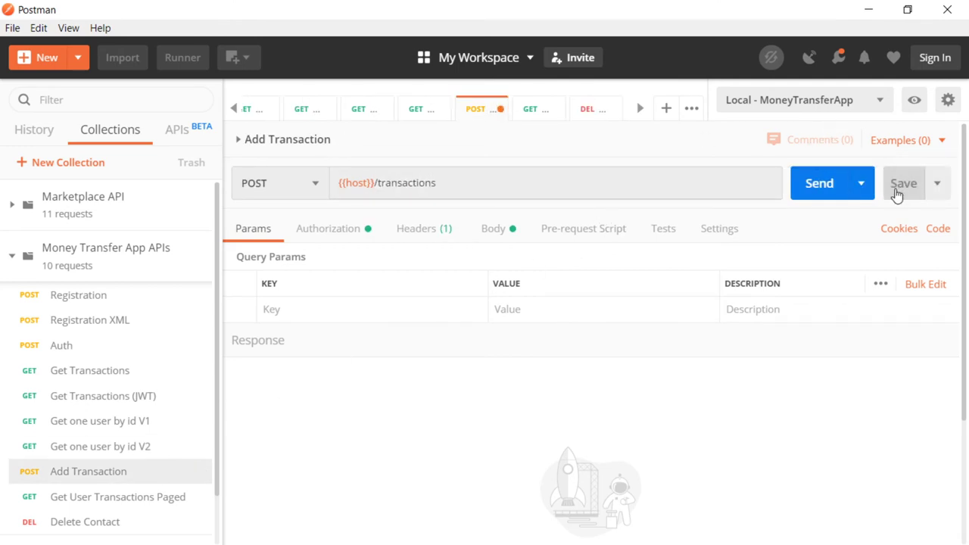
left_click(143, 500)
double_click(440, 183)
key("BackSpace")
key("BackSpace")
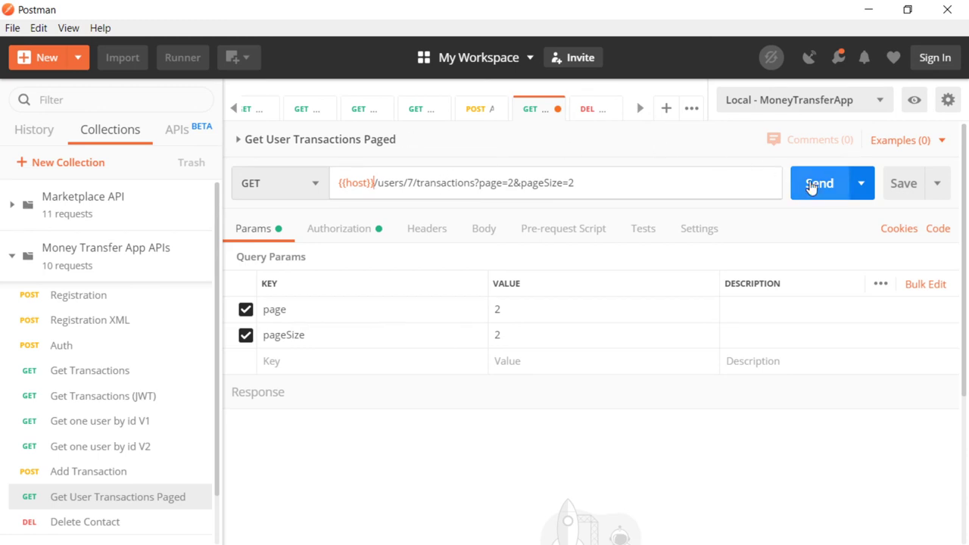
left_click(897, 191)
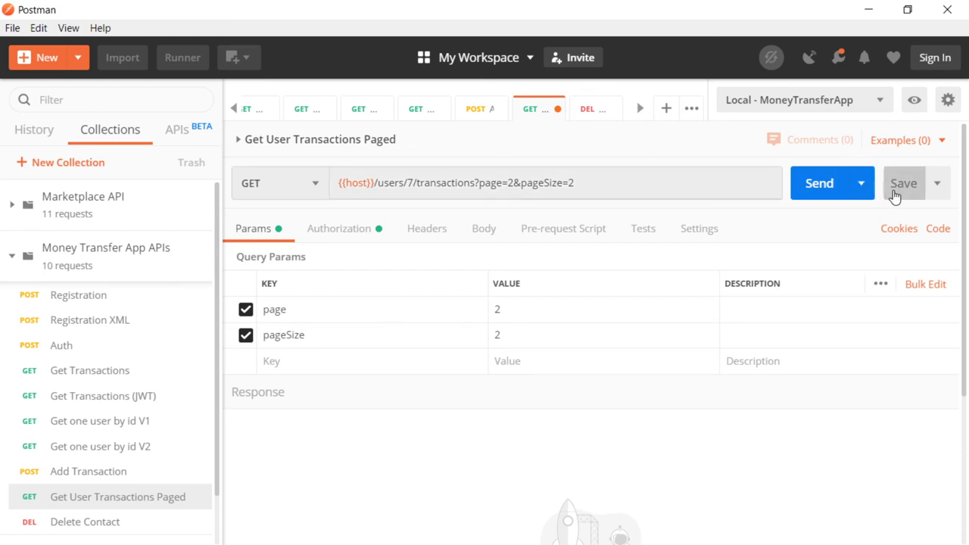
Step: Change the Delete Contact URL to {{host}}/users/7/contacts/2, save, and return to Auth
left_click(131, 530)
double_click(429, 183)
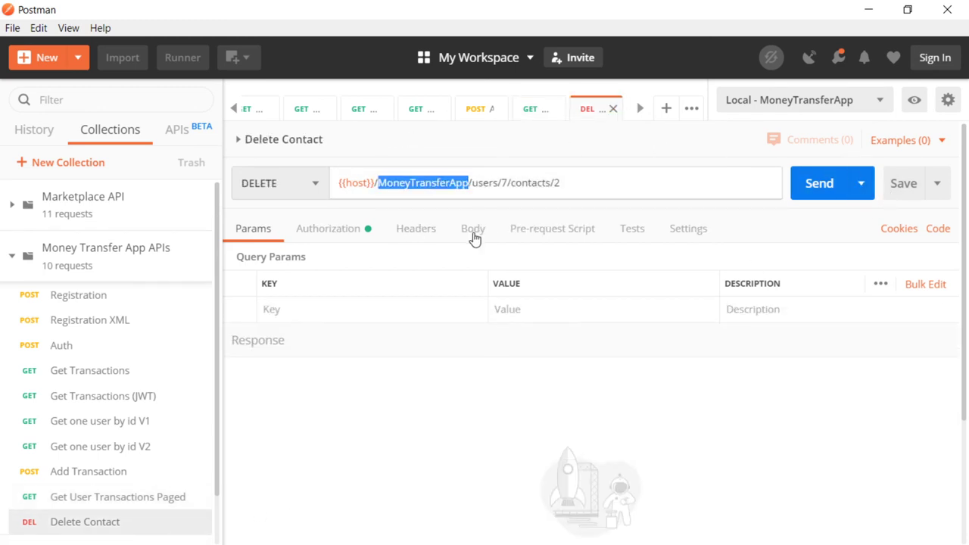
key("BackSpace")
key("BackSpace")
left_click(904, 183)
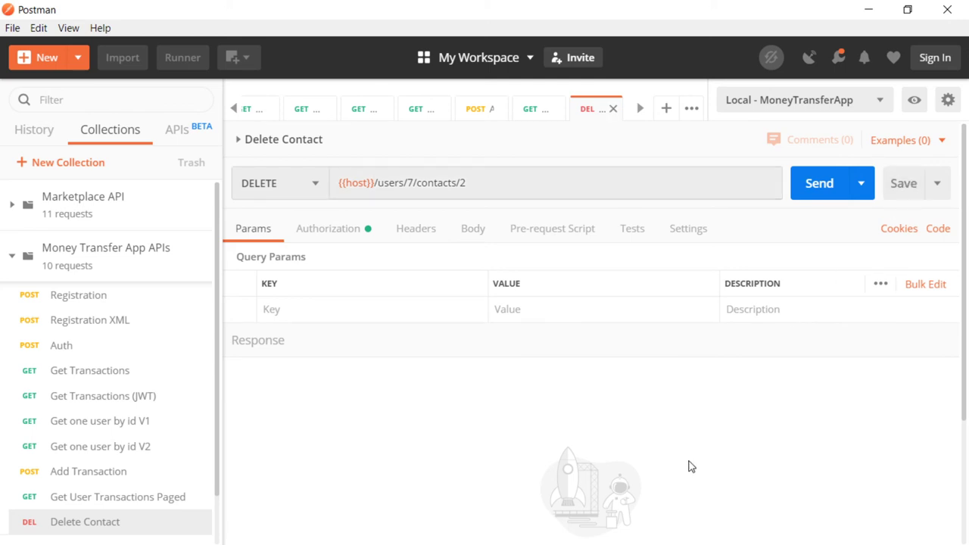
left_click(81, 350)
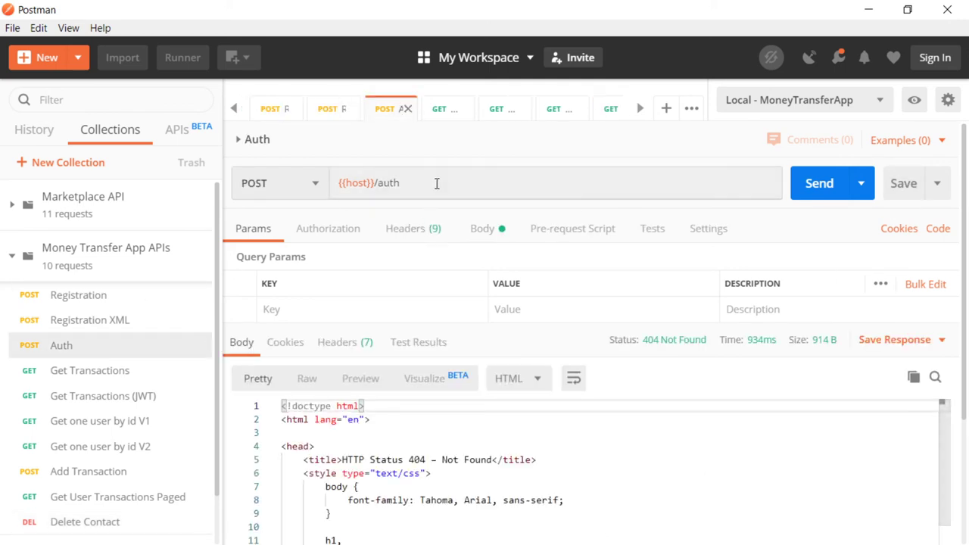
Step: Keep the Local environment and send the Auth request to the local server
left_click(880, 101)
left_click(879, 106)
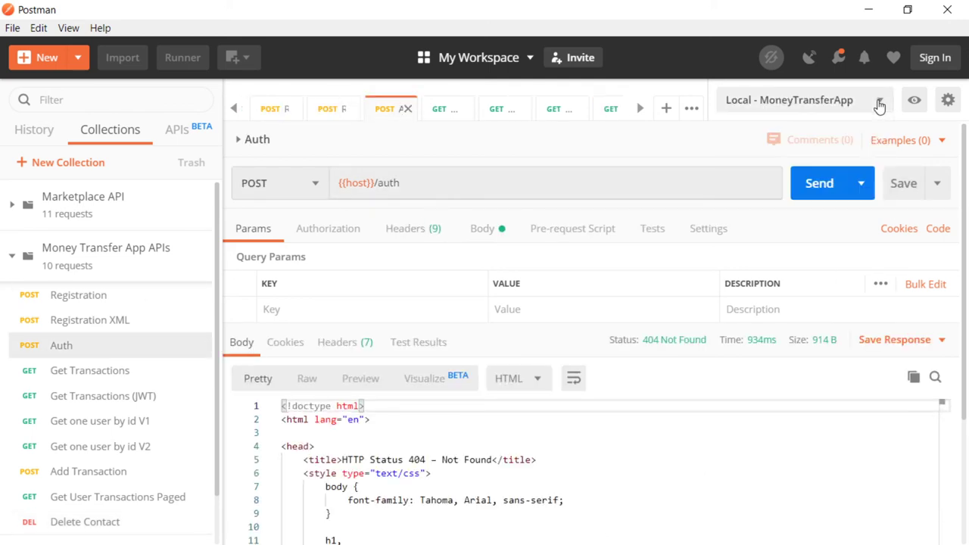
left_click(807, 189)
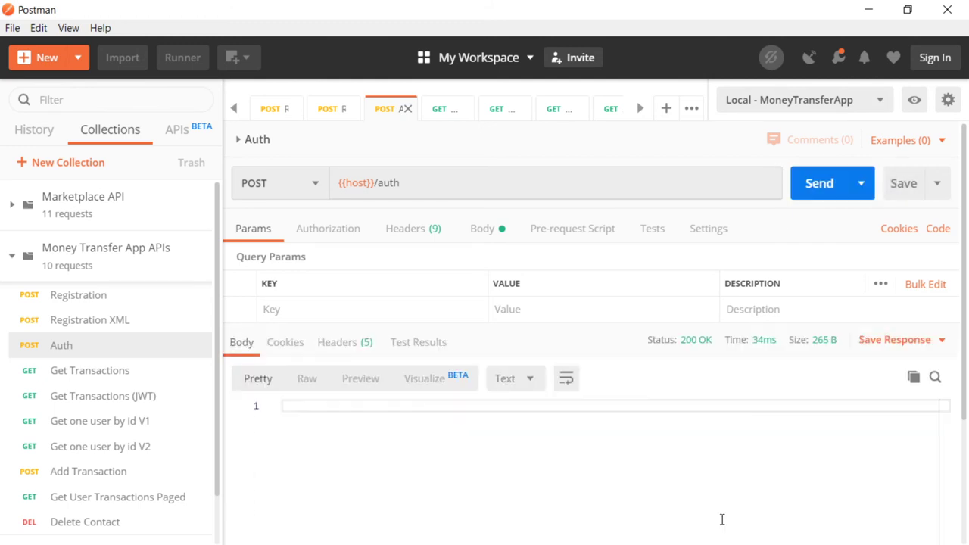
scroll(674, 428, "down", 3)
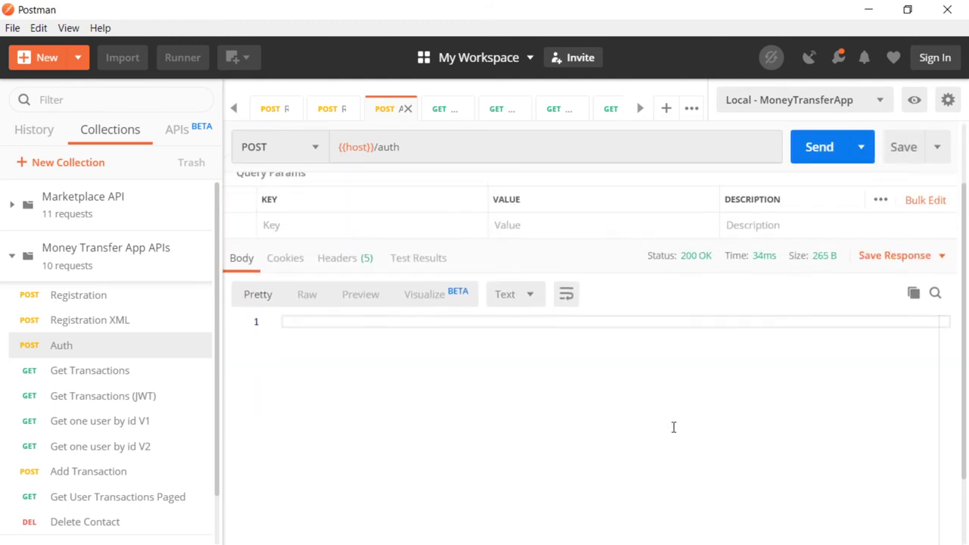
scroll(674, 428, "up", 3)
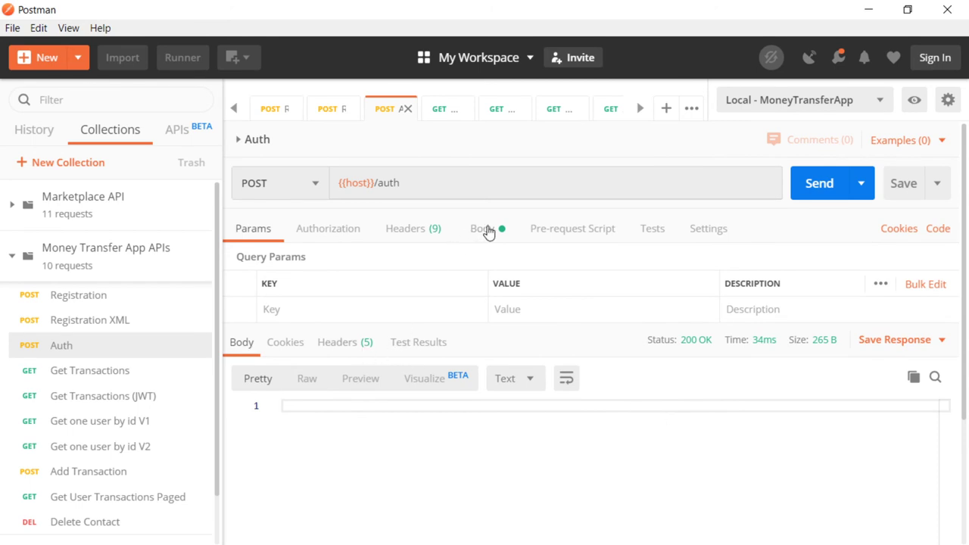
Step: Generate a cURL code snippet for Auth and inspect its URL
left_click(936, 230)
left_click_drag(639, 195, 736, 199)
left_click(725, 216)
left_click_drag(571, 199, 653, 195)
double_click(673, 191)
triple_click(725, 196)
left_click(733, 236)
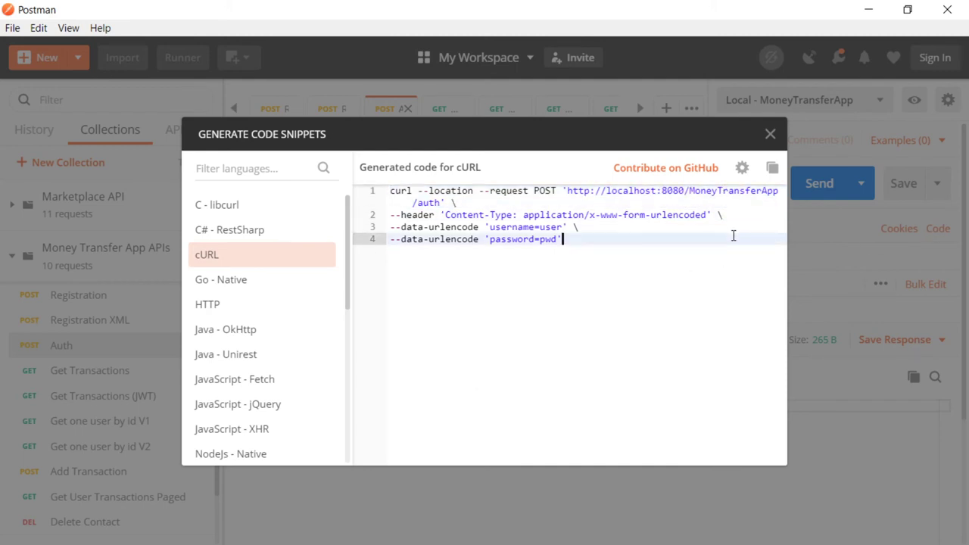
left_click(771, 134)
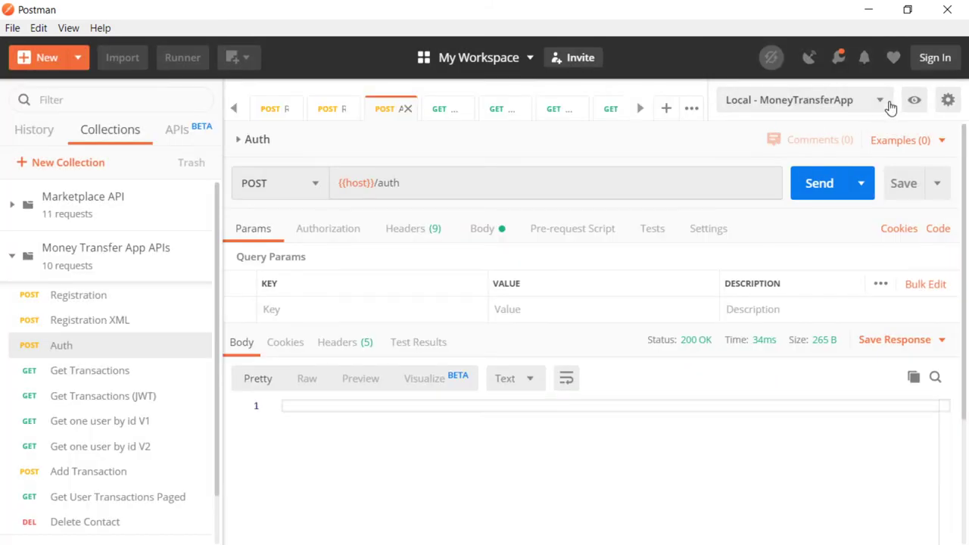
Step: Switch to the Dev - MoneyTransferApp environment and send Auth to the Dev server
left_click(882, 108)
left_click(806, 157)
left_click(826, 184)
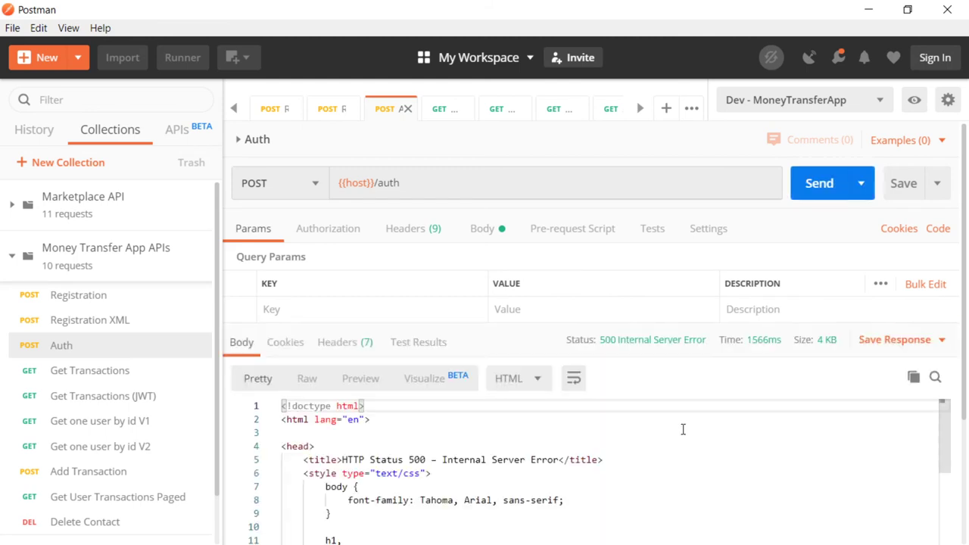
Step: Review the 500 Internal Server Error response and the auth path in the URL
scroll(683, 429, "down", 3)
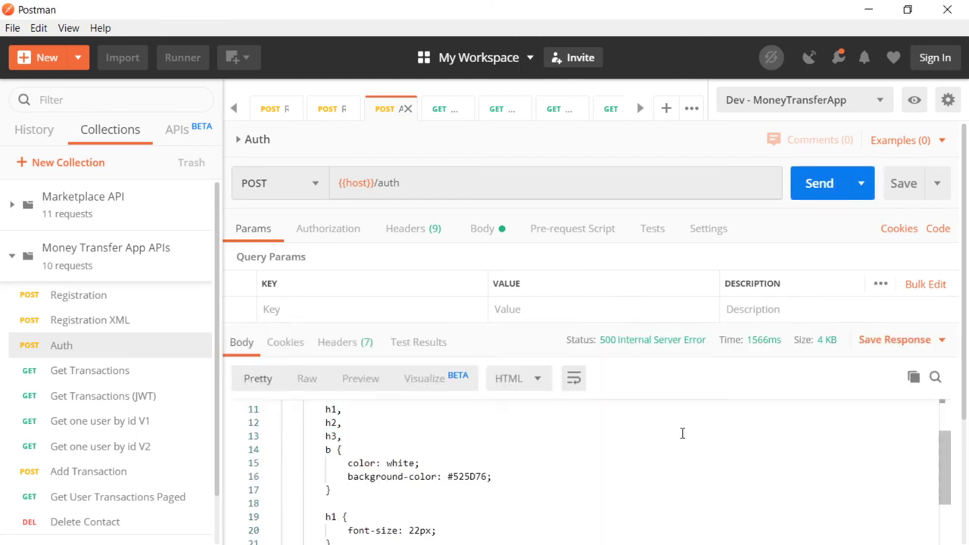
scroll(682, 434, "up", 3)
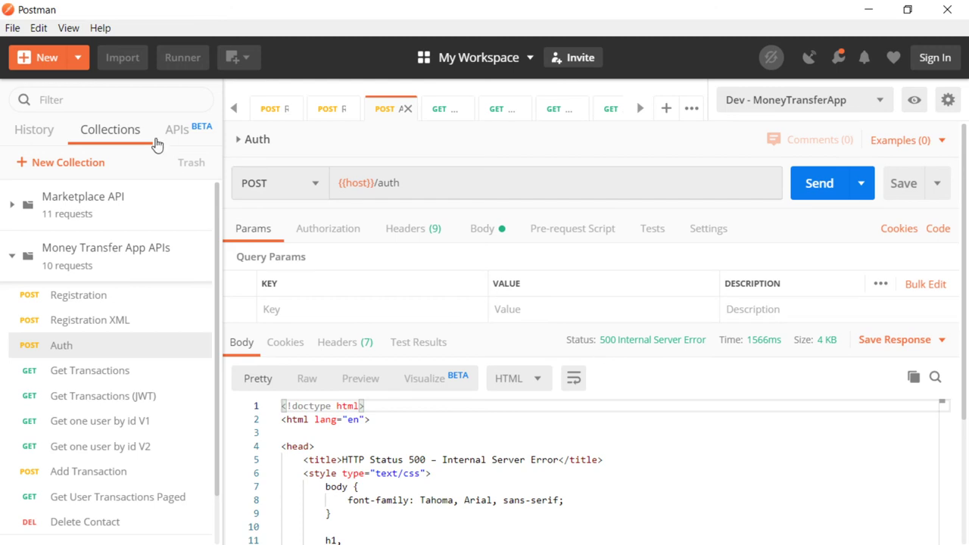
double_click(388, 182)
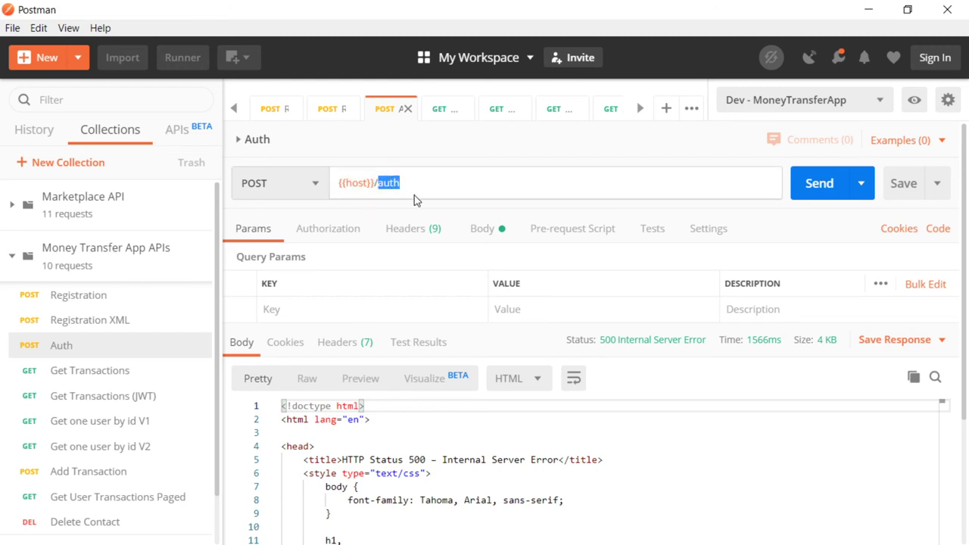
mouse_move(586, 347)
Step: Switch back to Local - MoneyTransferApp and select the username value in the Body parameters
left_click(815, 98)
left_click(805, 182)
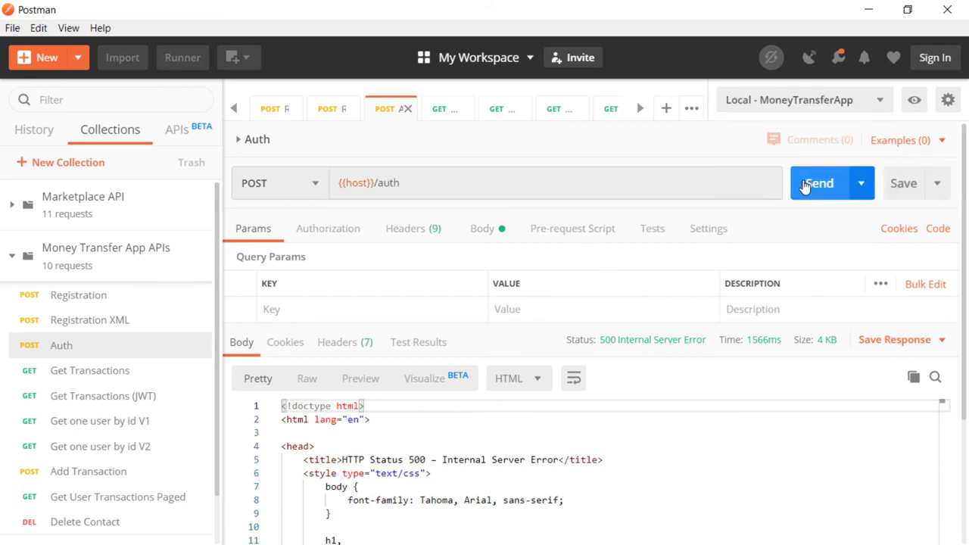
left_click(491, 236)
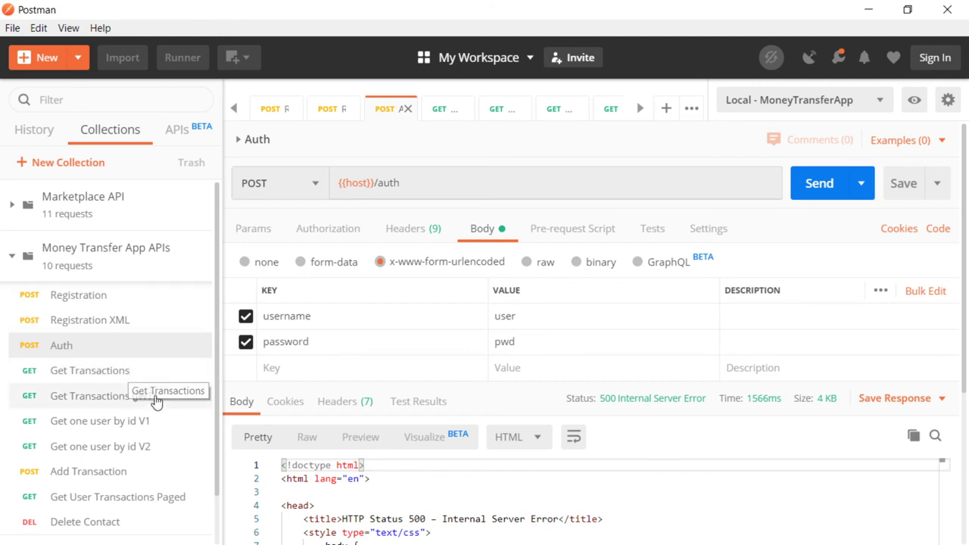
scroll(147, 402, "down", 1)
double_click(506, 316)
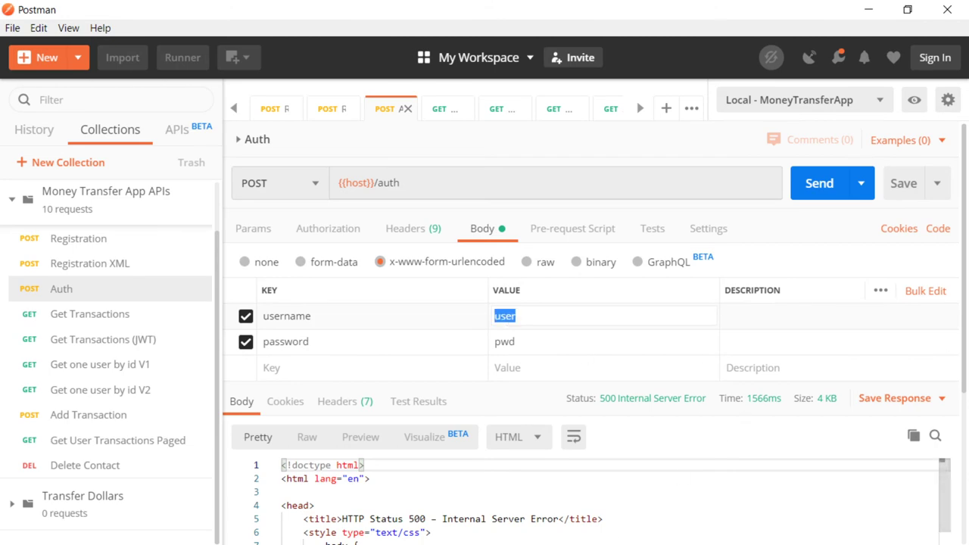
Step: In MySQL Workbench, Select Rows from the users table and copy user 7's email
key("alt+Tab")
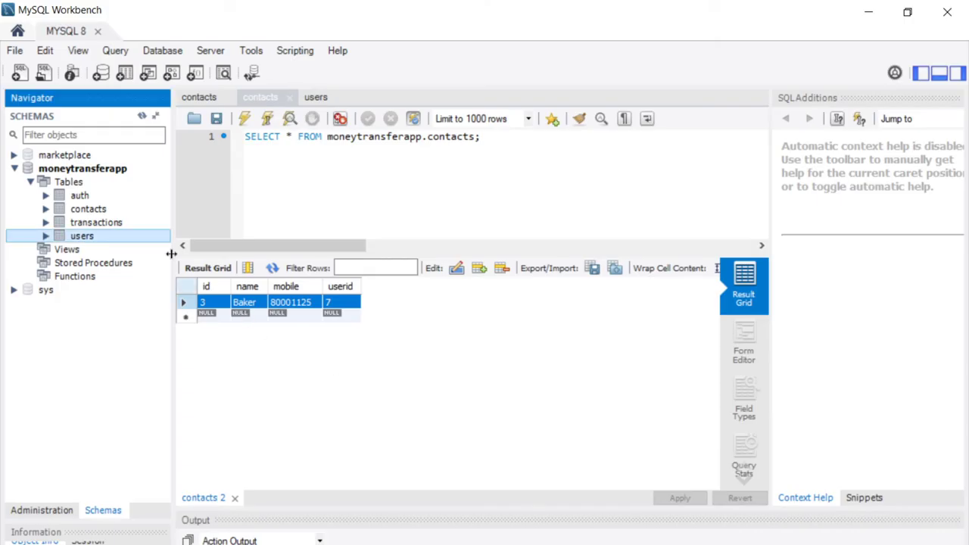
right_click(84, 240)
left_click(138, 242)
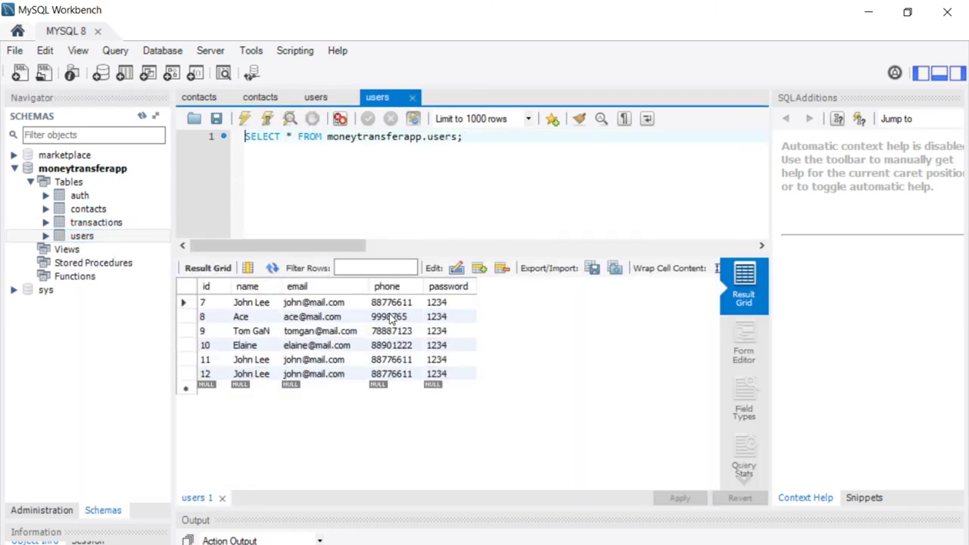
left_click(324, 302)
left_click(325, 301)
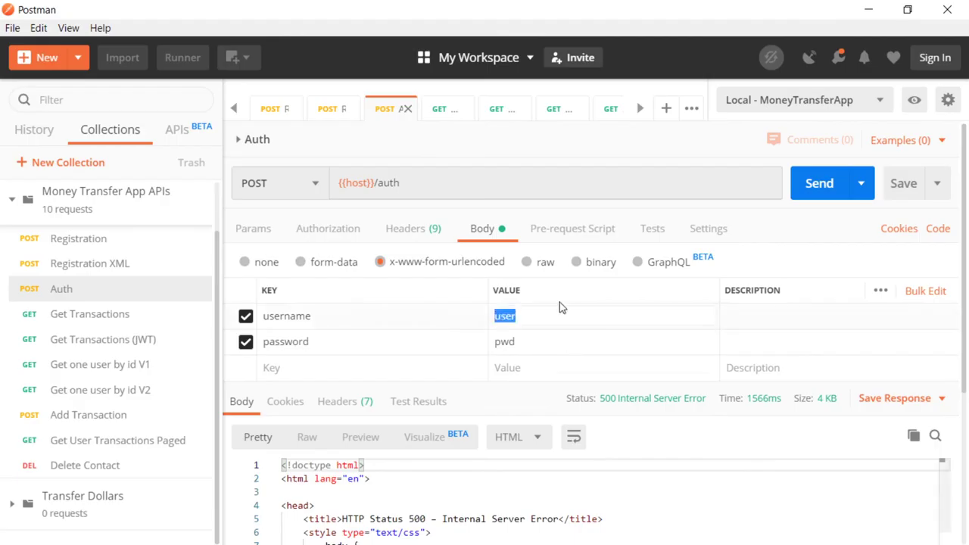
Step: Set Auth's username to user 7's email and enter the account password, then save and send
key("ctrl+v")
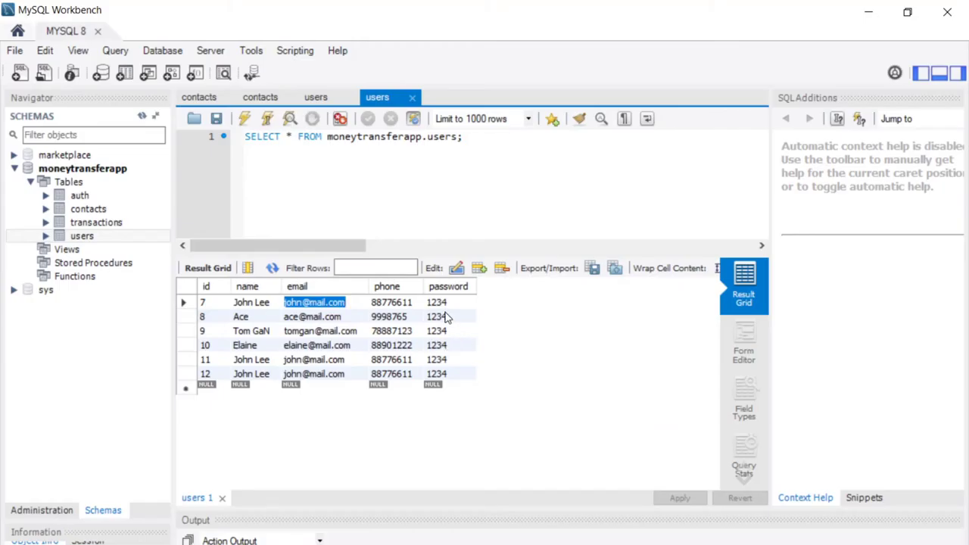
left_click(444, 302)
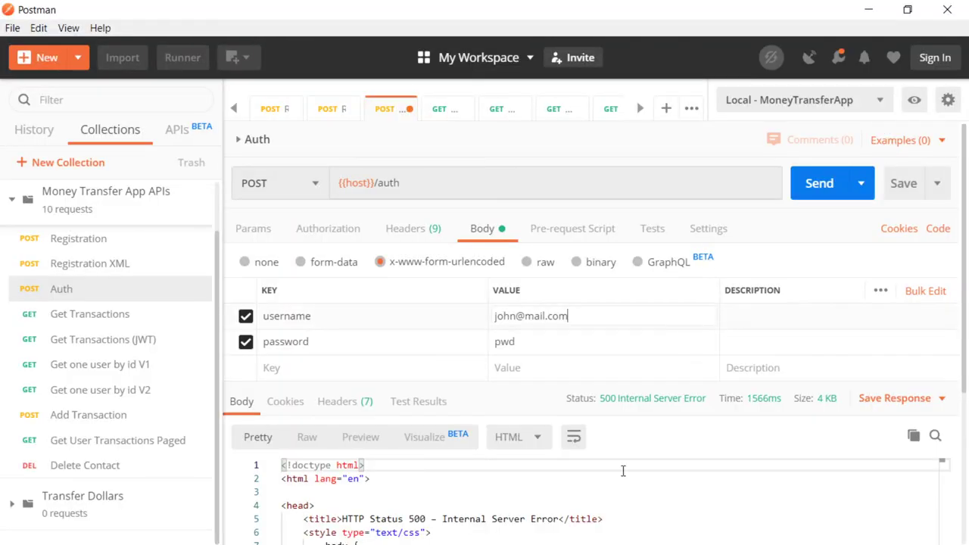
double_click(536, 346)
left_click(908, 185)
left_click(823, 181)
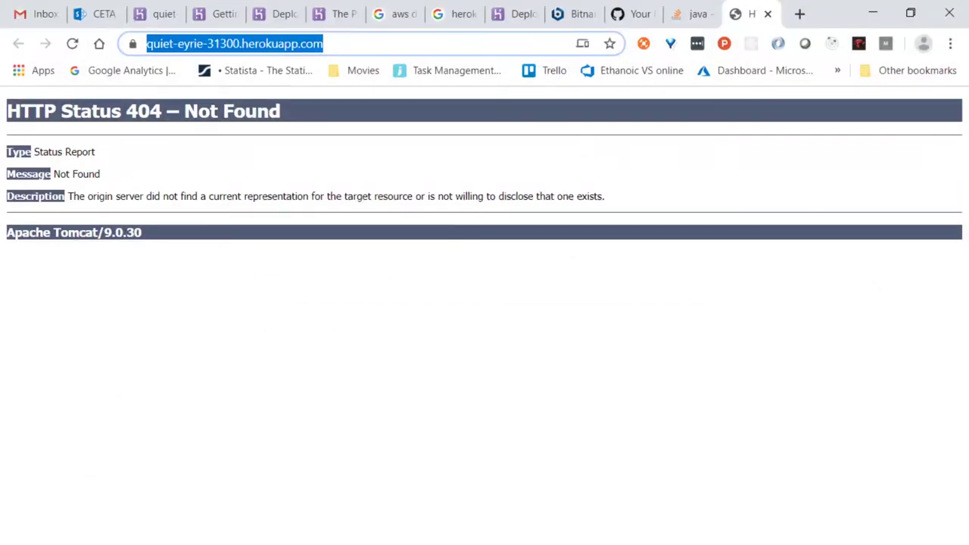
Step: Reload the Heroku Resources page and close the Getting started, Tomcat 404 and other extra tabs
left_click(145, 6)
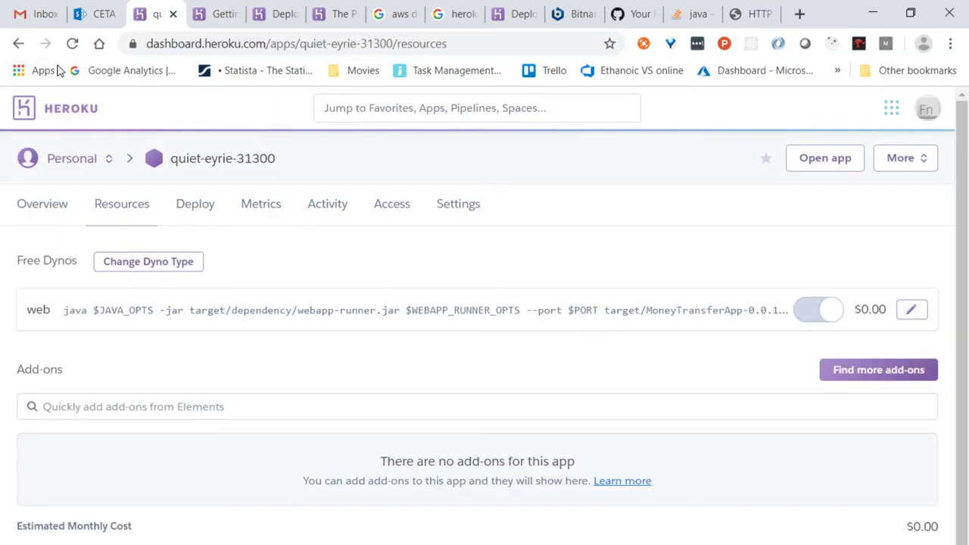
left_click(72, 43)
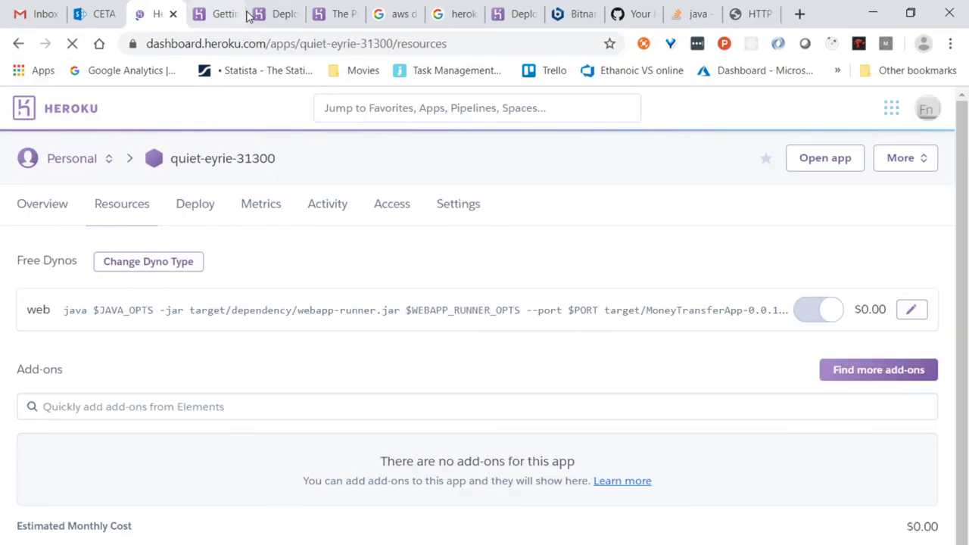
left_click(247, 15)
left_click(235, 15)
left_click(237, 15)
left_click(237, 15)
left_click(237, 15)
left_click(237, 15)
left_click(236, 15)
left_click(237, 16)
left_click(237, 15)
left_click(237, 16)
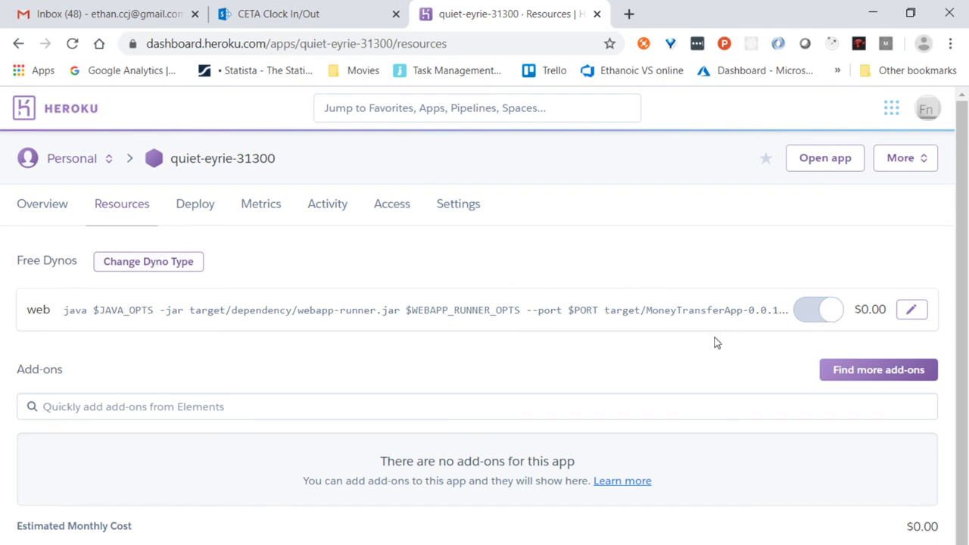
Step: Browse quiet-eyrie-31300's More menu, Settings and Overview, then open Configure Add-ons search
scroll(731, 374, "down", 1)
scroll(576, 371, "up", 1)
scroll(658, 384, "down", 1)
scroll(796, 364, "up", 1)
left_click(904, 159)
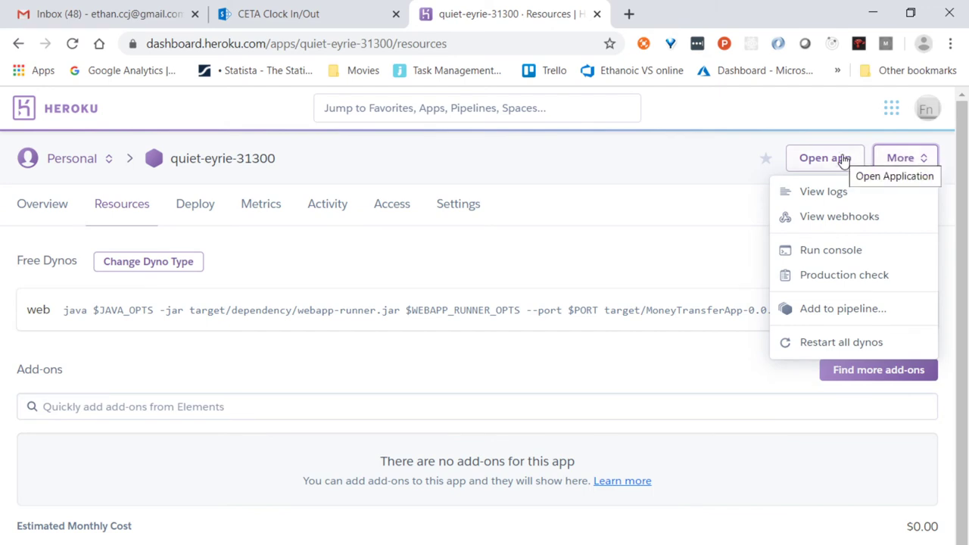
left_click(447, 210)
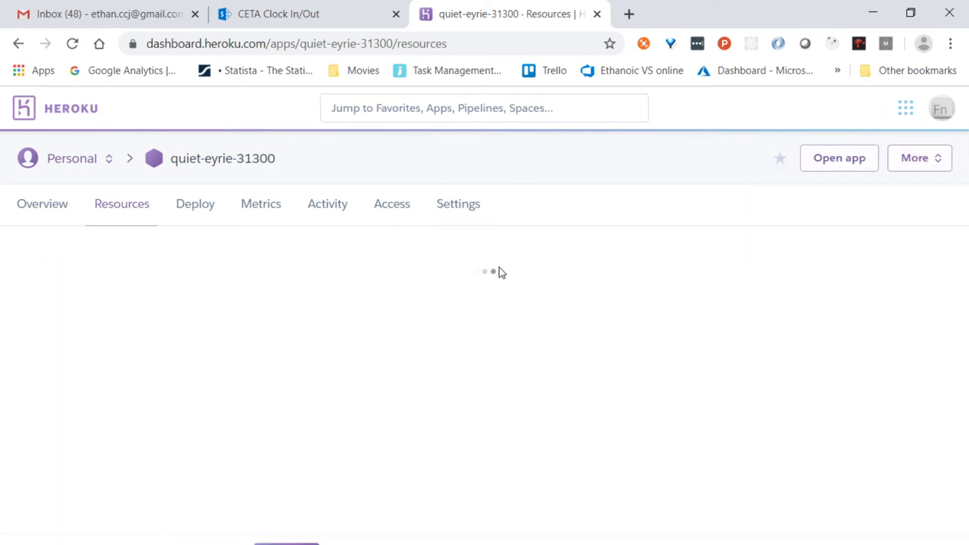
left_click(38, 206)
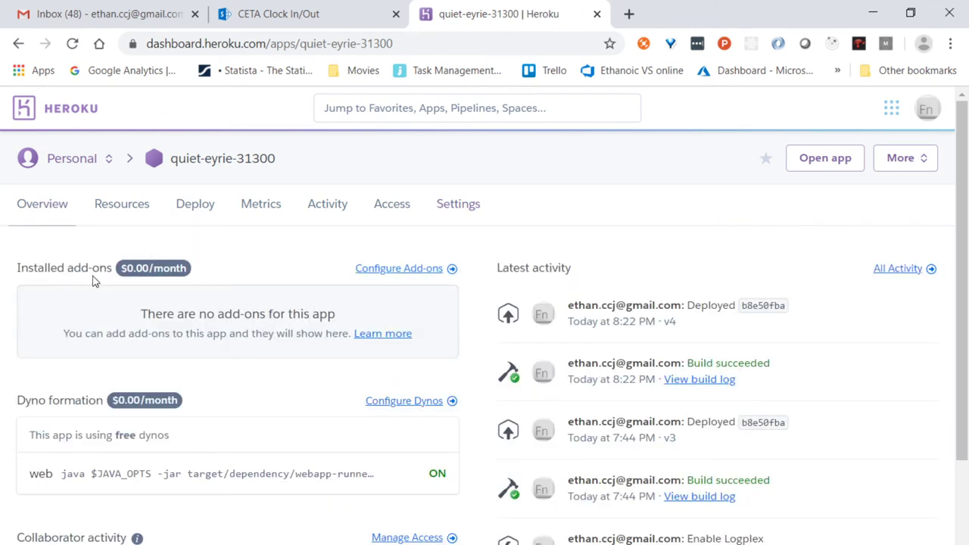
left_click(418, 274)
scroll(514, 356, "down", 1)
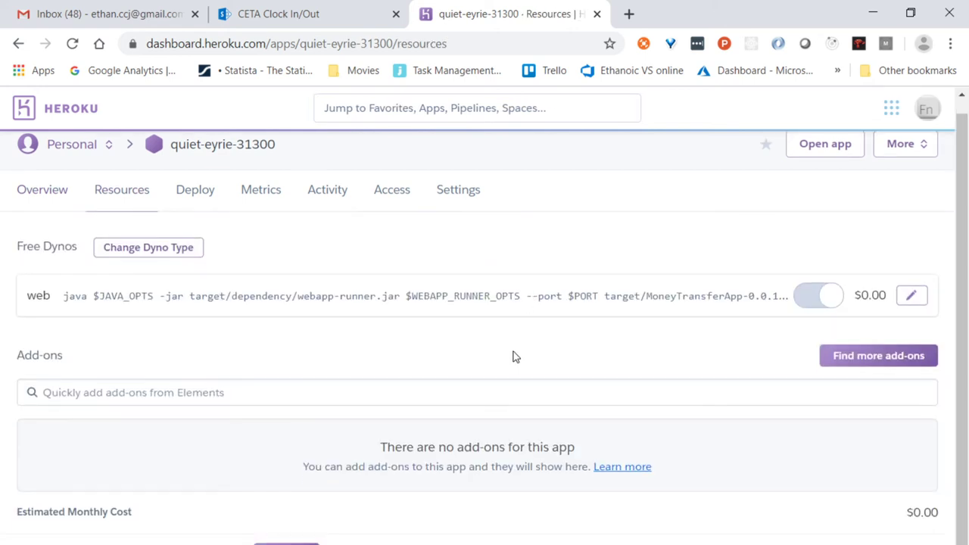
left_click(106, 388)
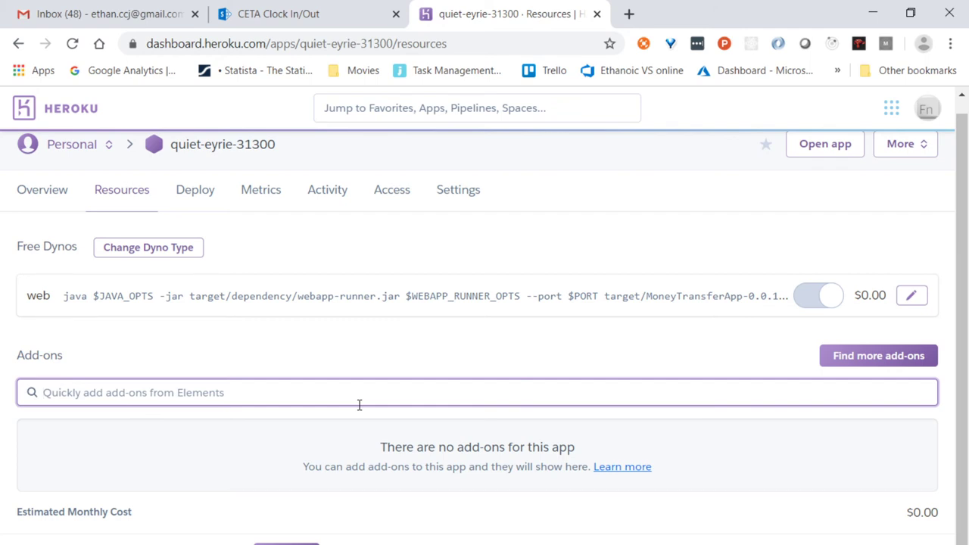
Step: Search add-ons for 'mysql' and provision ClearDB MySQL on the Ignite – Free plan
type("mysql")
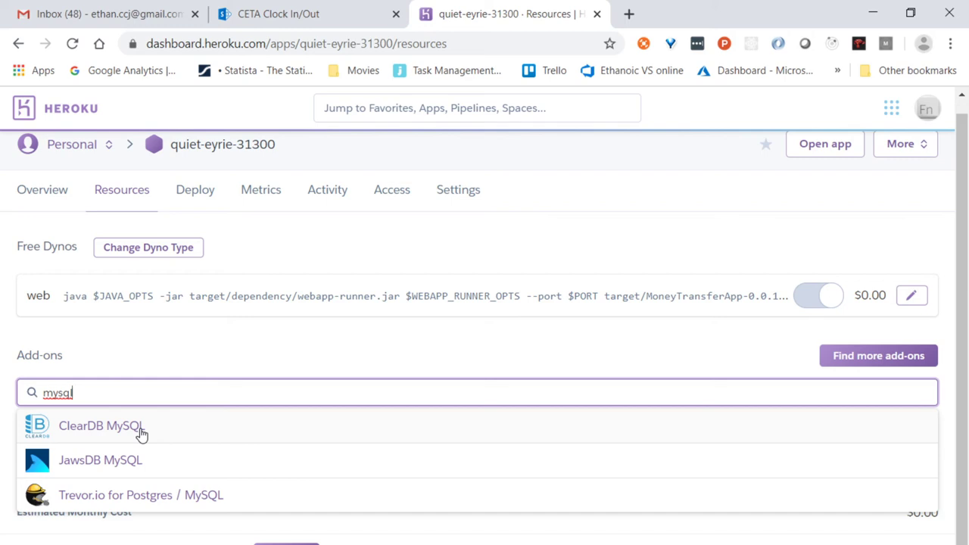
left_click(142, 428)
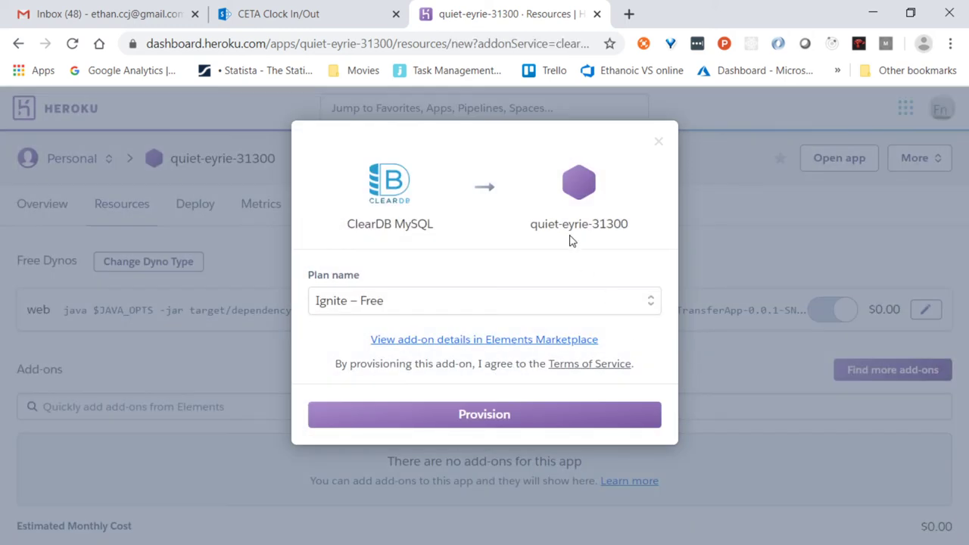
left_click(402, 301)
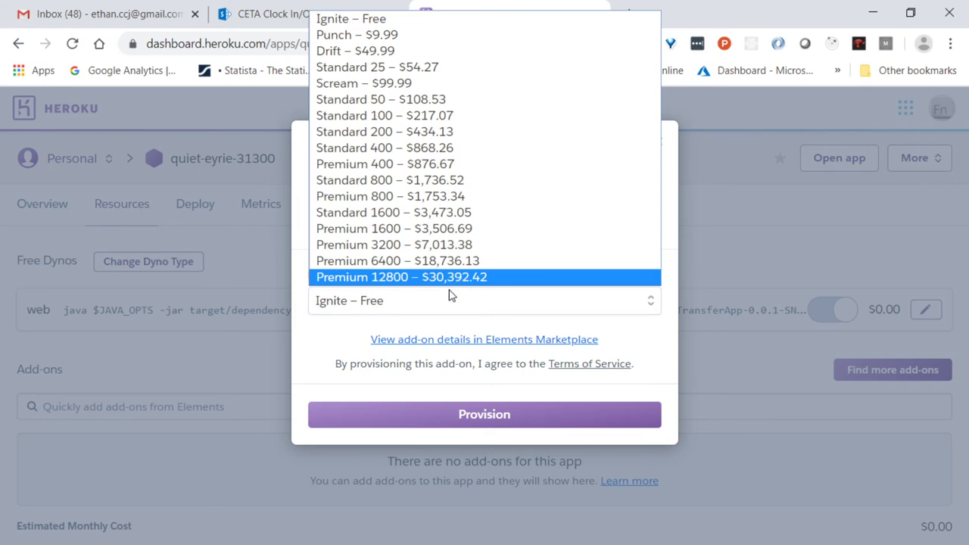
left_click(439, 21)
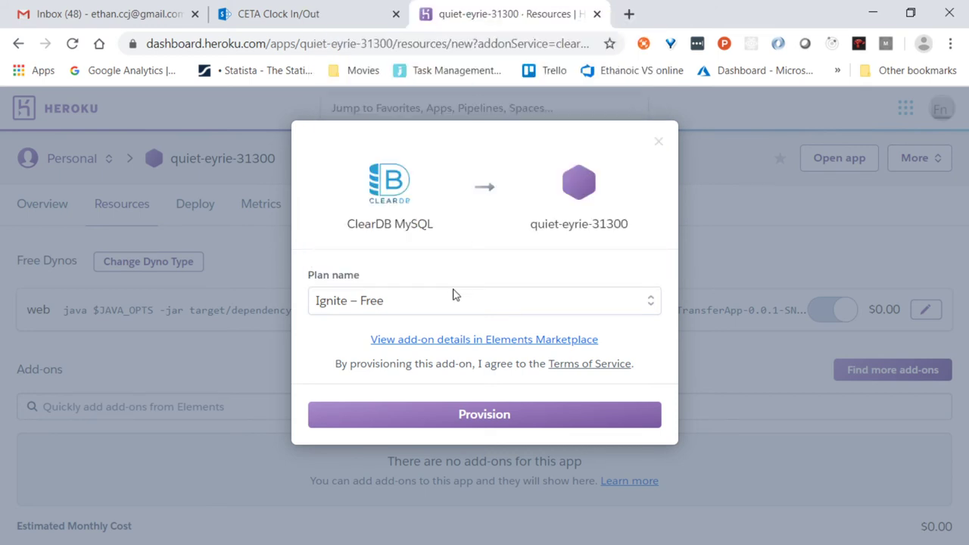
left_click(485, 416)
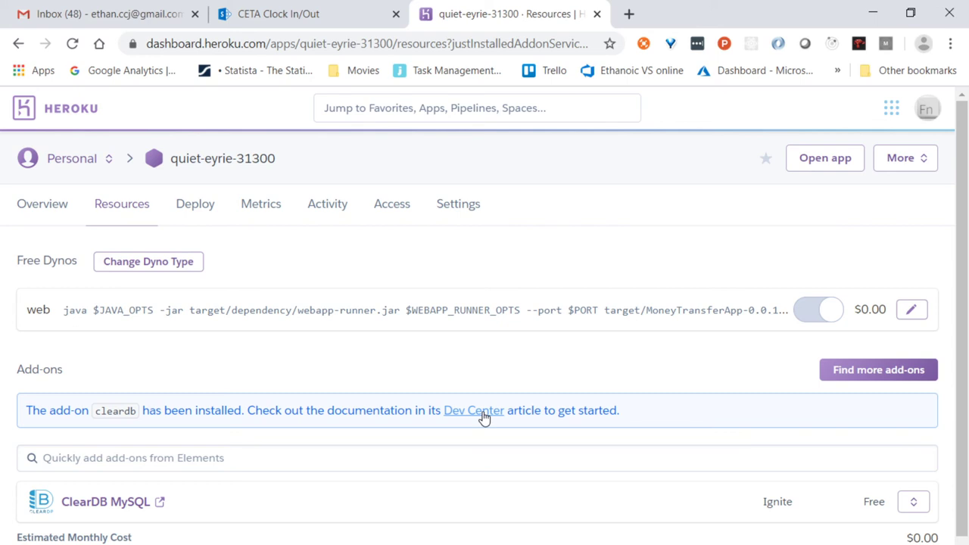
scroll(473, 419, "down", 1)
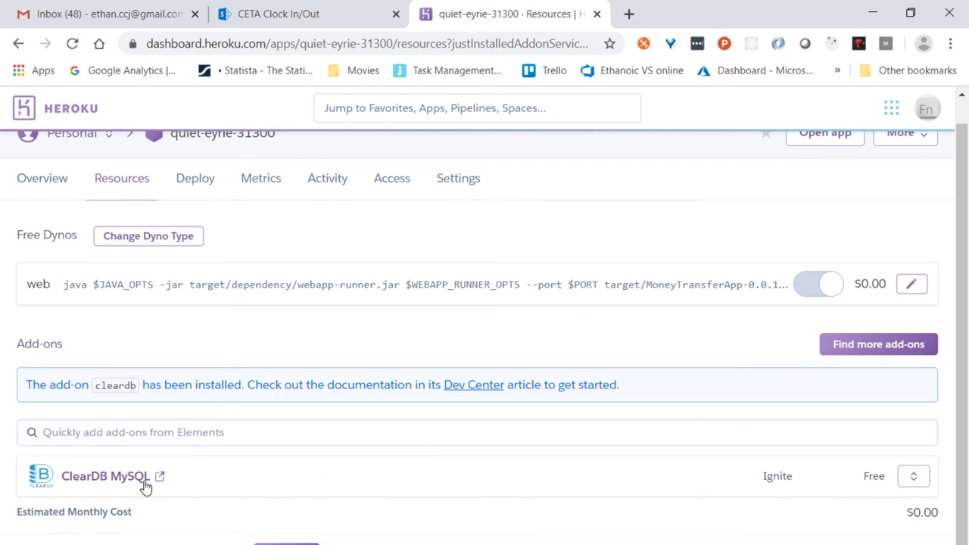
left_click(160, 479)
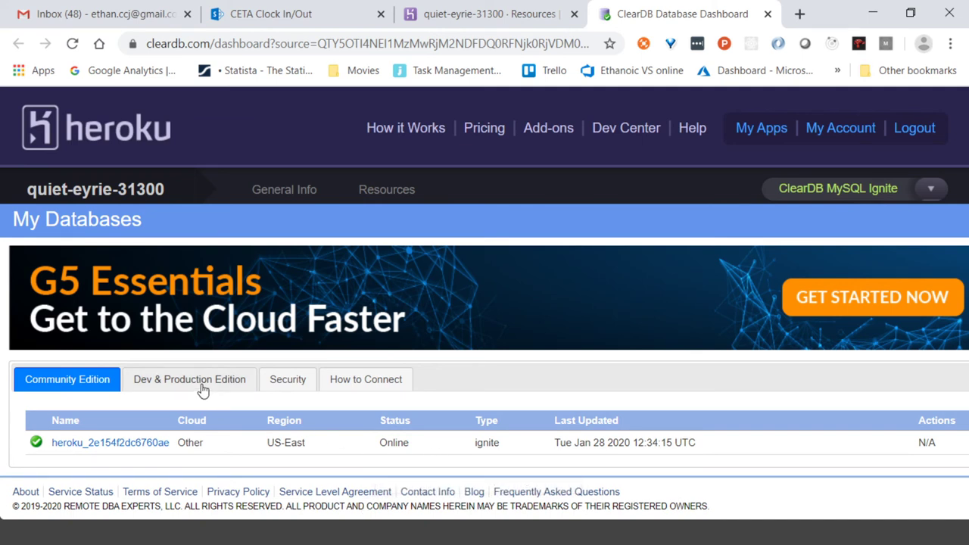
left_click(288, 191)
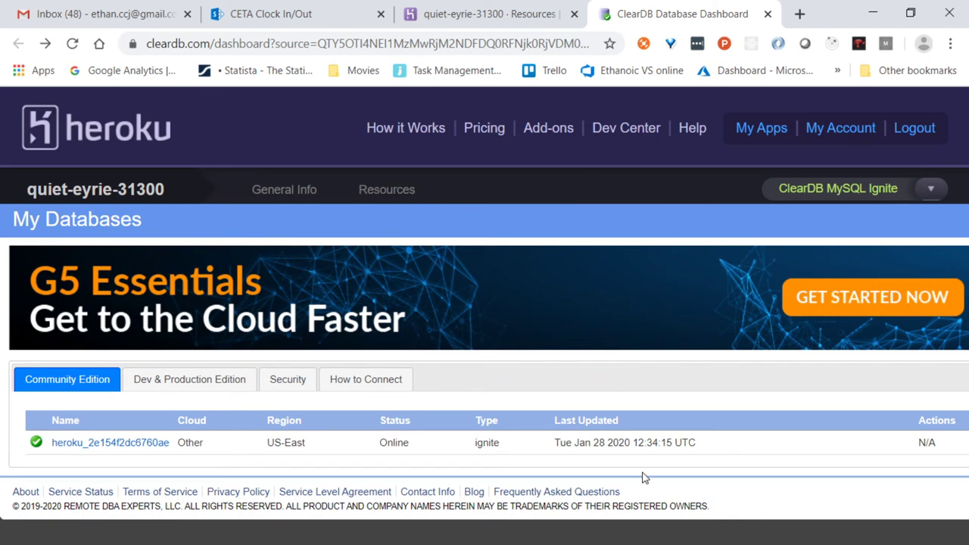
left_click(127, 443)
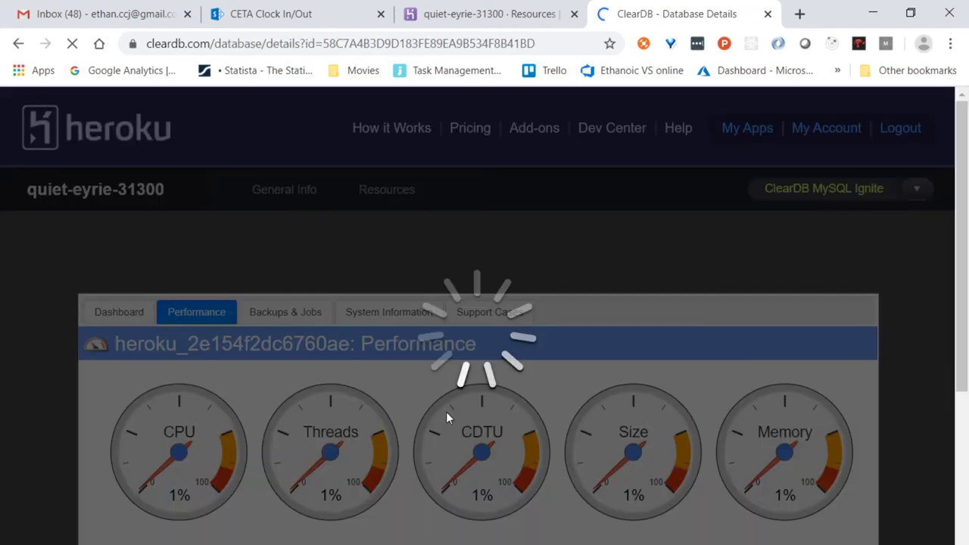
scroll(473, 407, "down", 3)
scroll(390, 341, "down", 2)
scroll(368, 385, "up", 3)
scroll(365, 387, "down", 1)
scroll(365, 387, "down", 2)
scroll(367, 386, "up", 4)
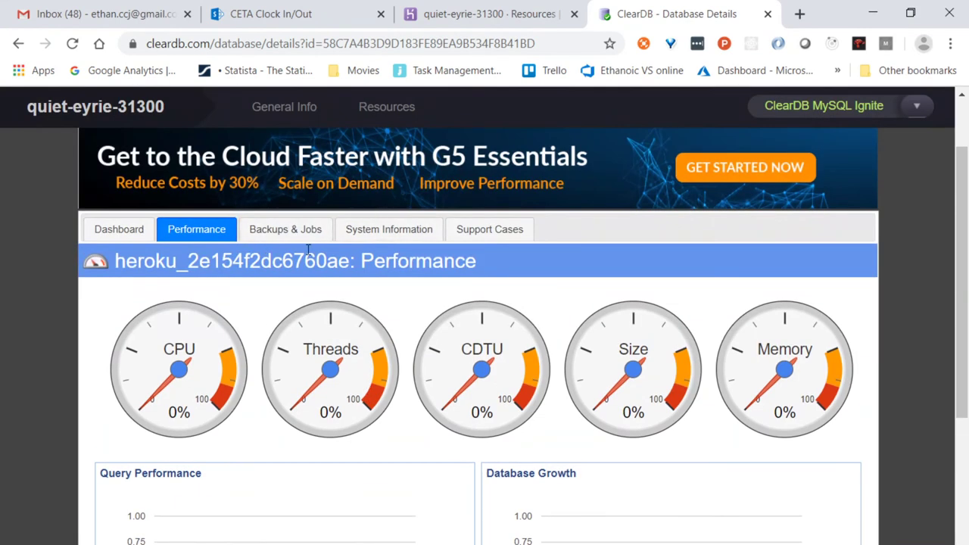
left_click(420, 230)
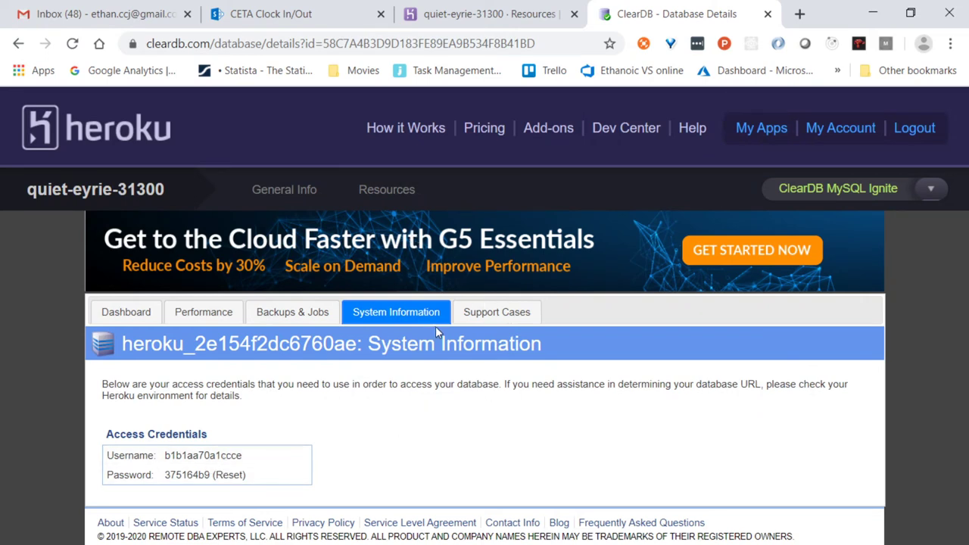
left_click(124, 315)
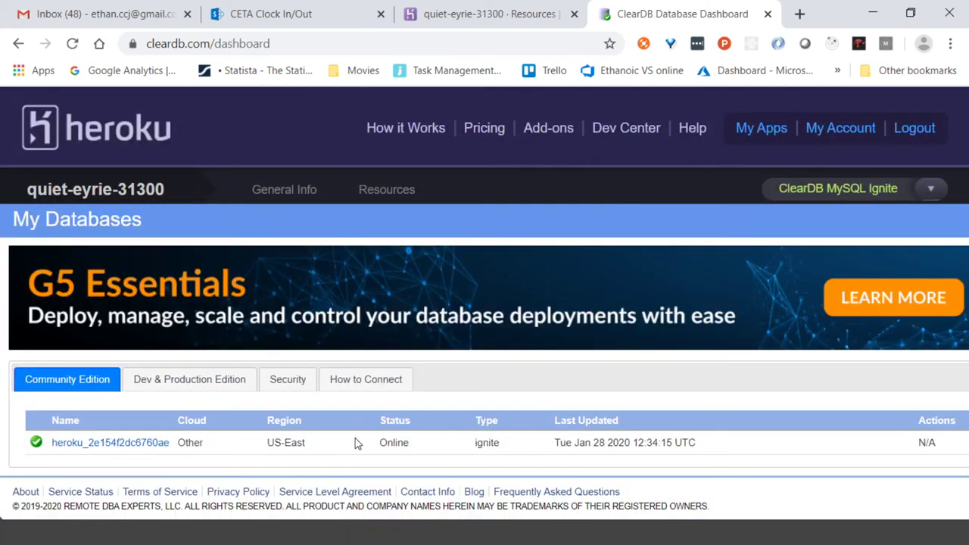
left_click(484, 128, "ctrl")
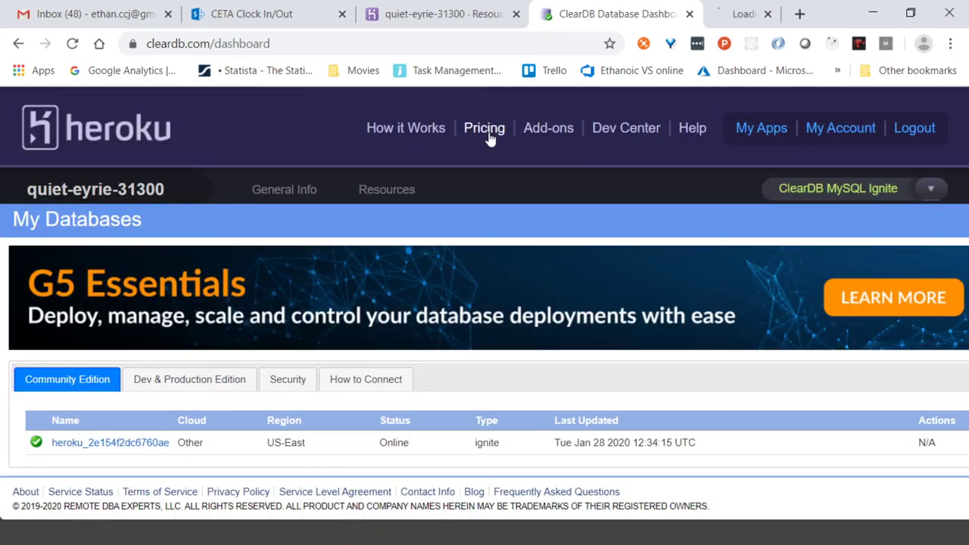
left_click(719, 13)
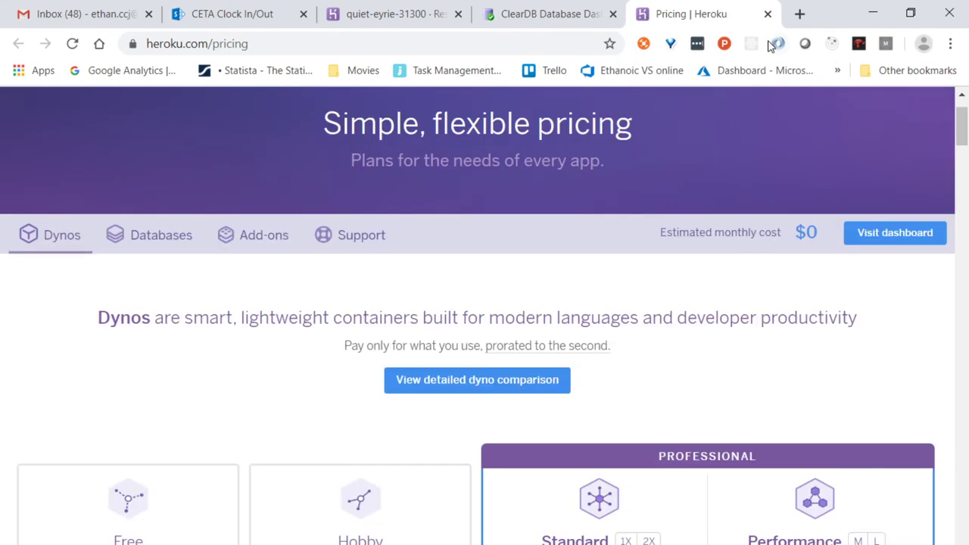
left_click(768, 14)
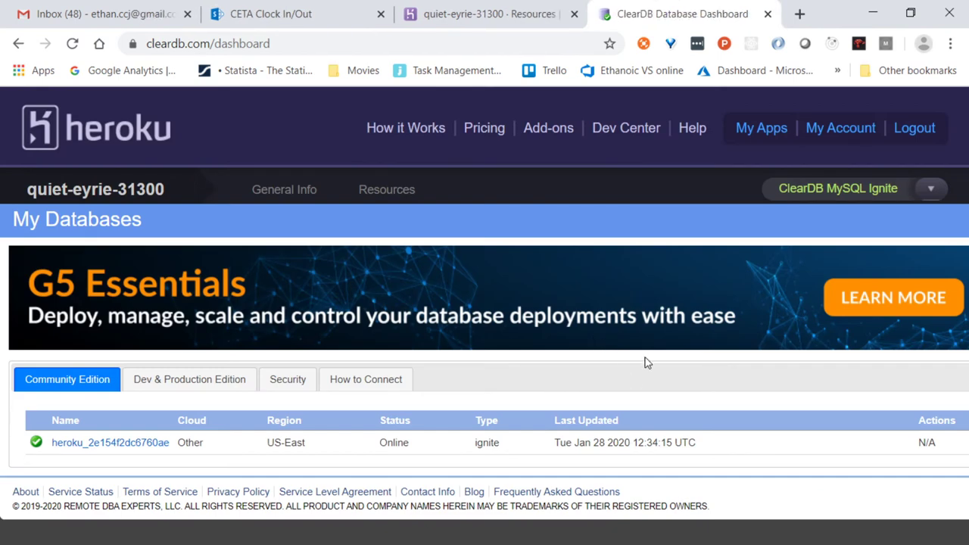
left_click(928, 190)
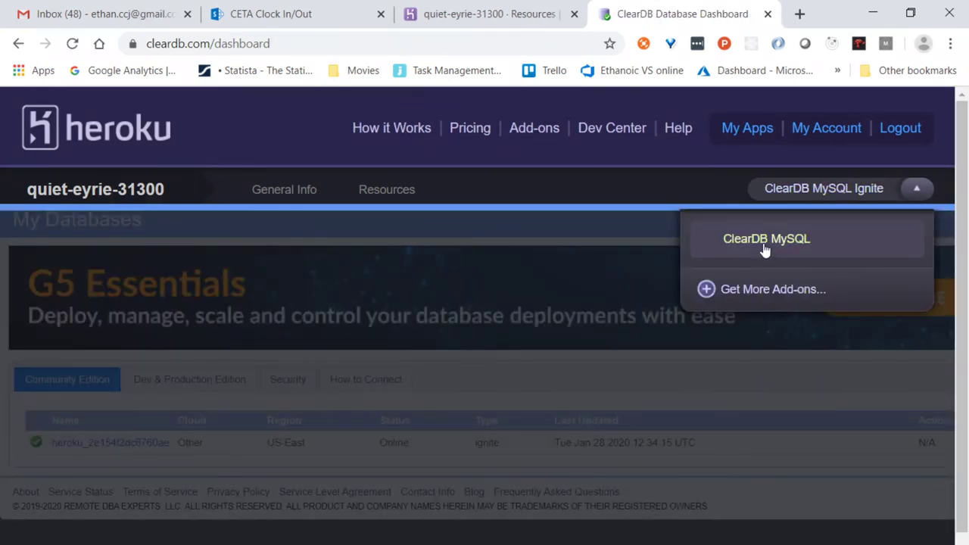
left_click(765, 240)
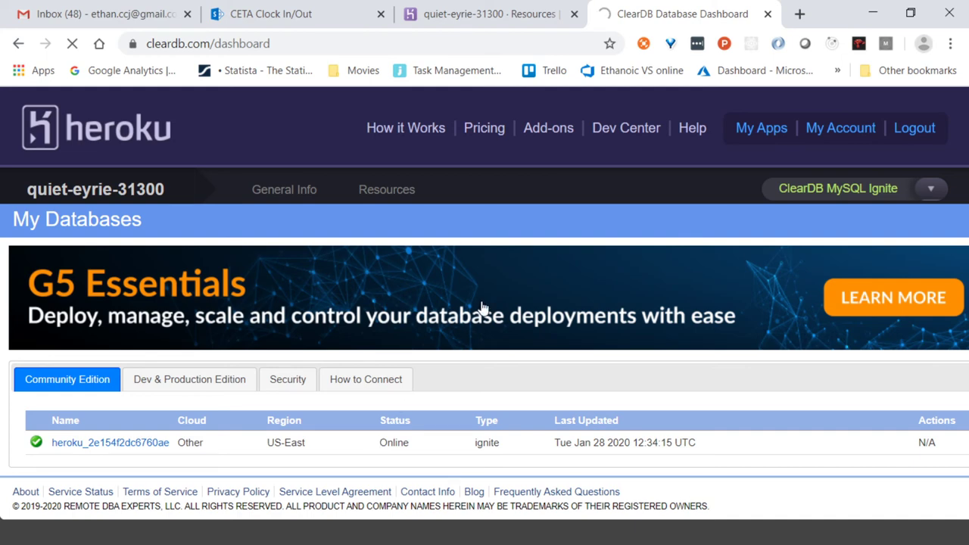
Step: Search Google for 'cleardb mysql ignite free' and open the Heroku Elements ClearDB MySQL page
key("ctrl+t")
type("clear")
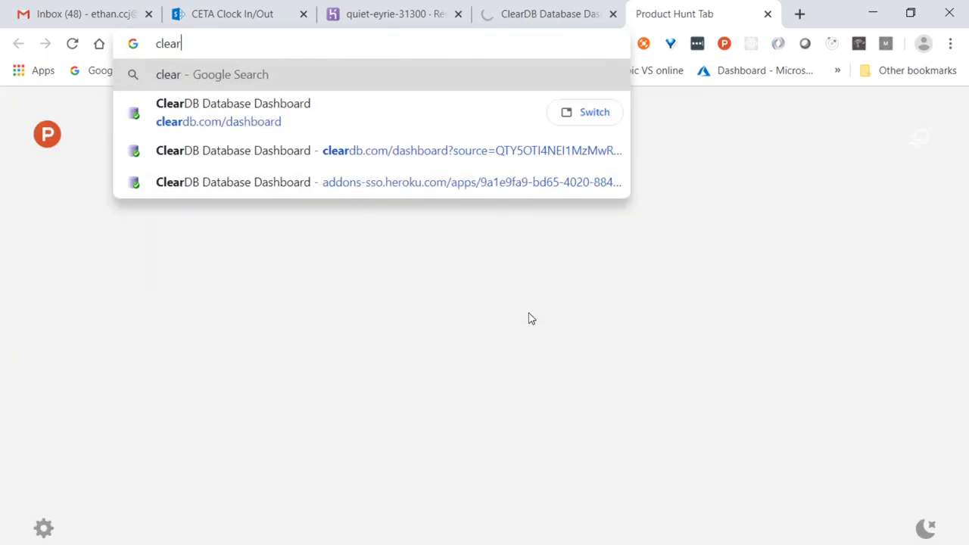
type("db mysql ignite free")
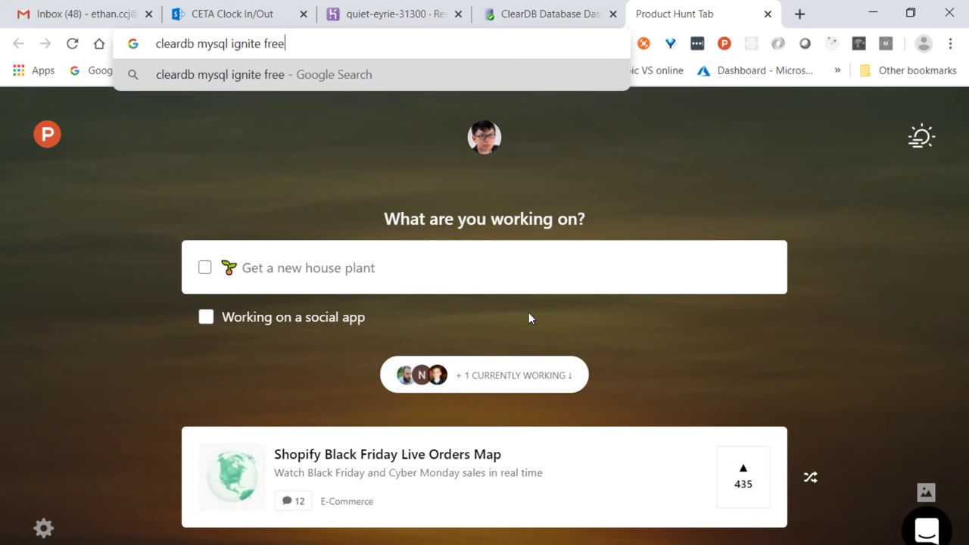
key("Return")
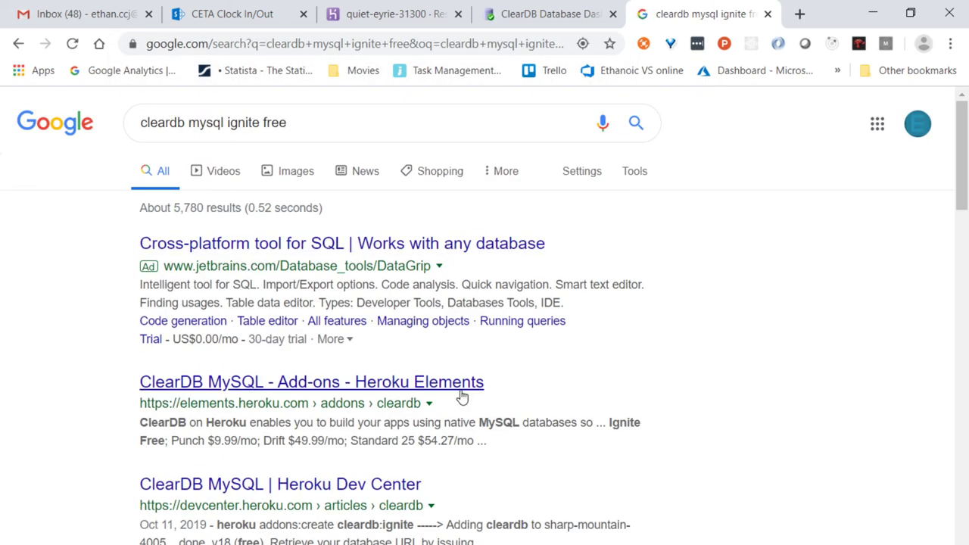
left_click(355, 128)
scroll(493, 351, "down", 2)
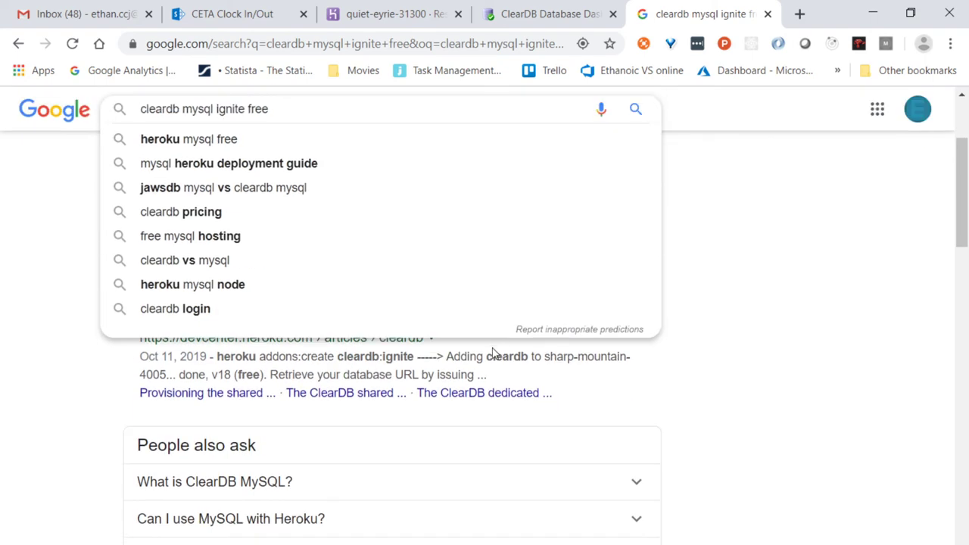
left_click(780, 392)
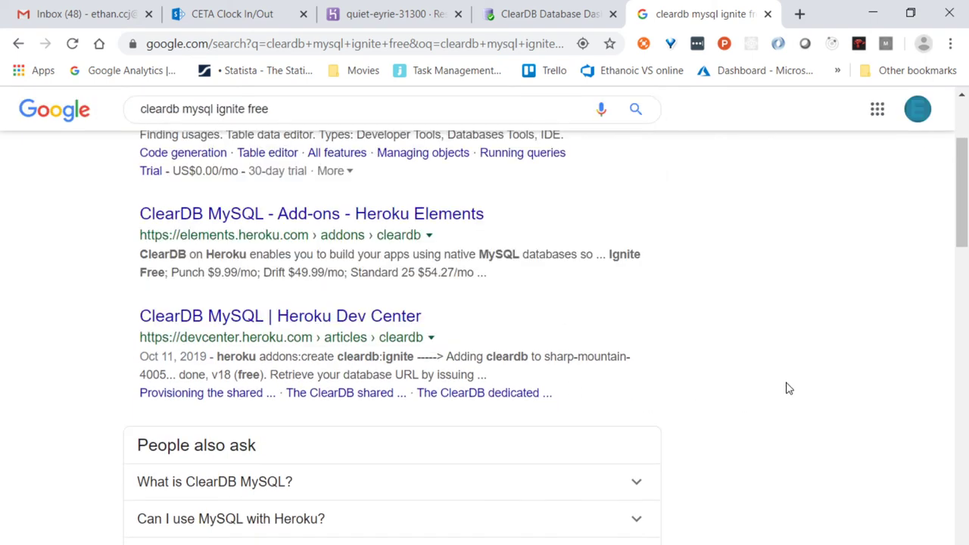
left_click(387, 216)
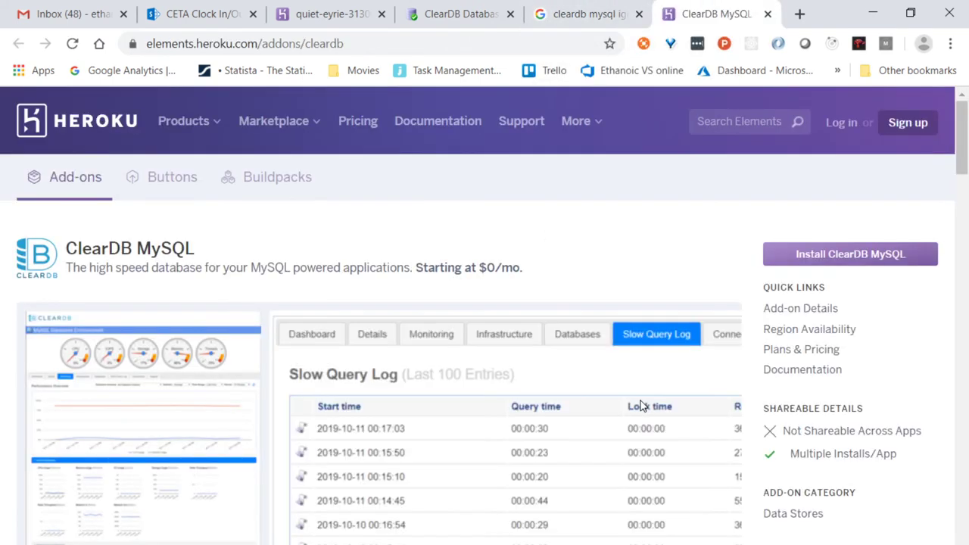
Step: Scroll to Plans & Pricing and highlight Ignite's 5 MB storage and 10 connections
scroll(623, 368, "down", 5)
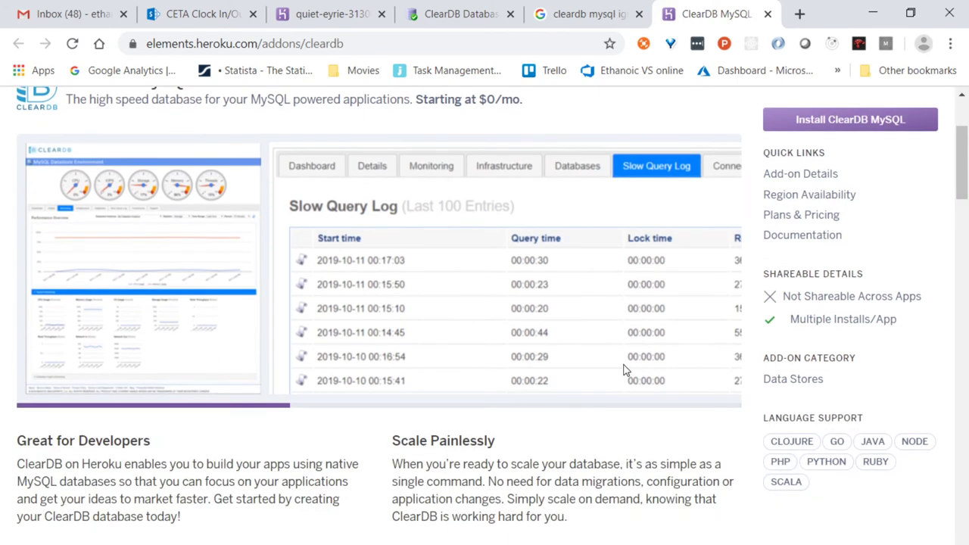
scroll(239, 310, "down", 10)
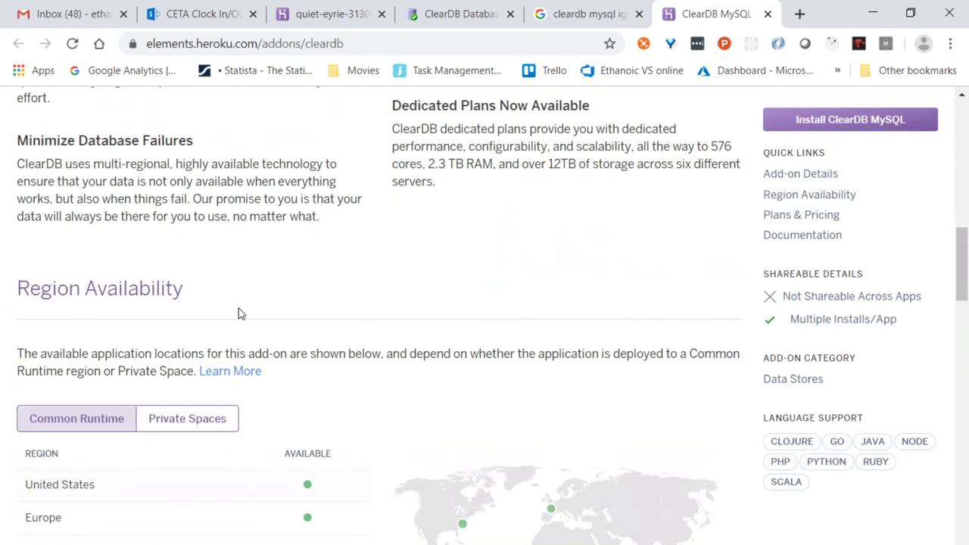
scroll(290, 291, "up", 7)
scroll(290, 292, "down", 10)
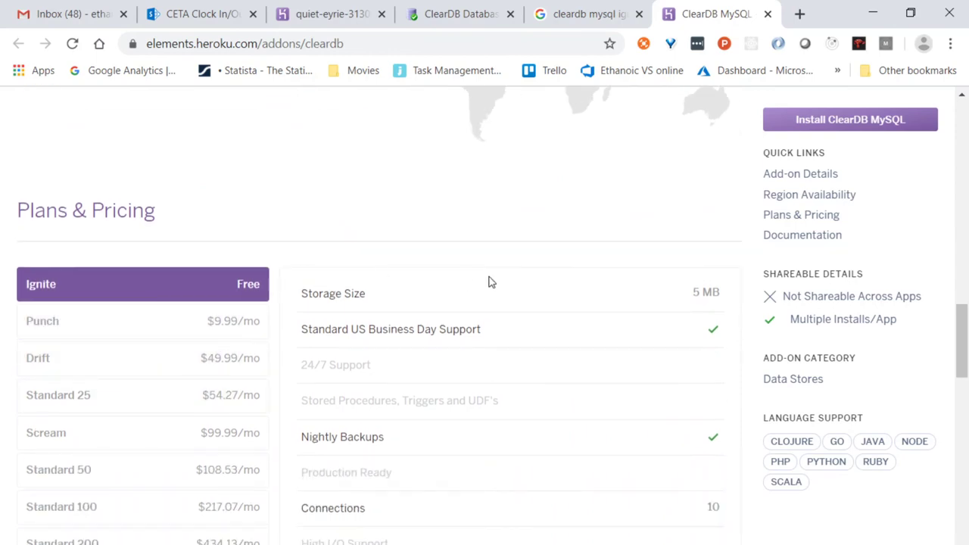
scroll(590, 269, "down", 1)
triple_click(708, 213)
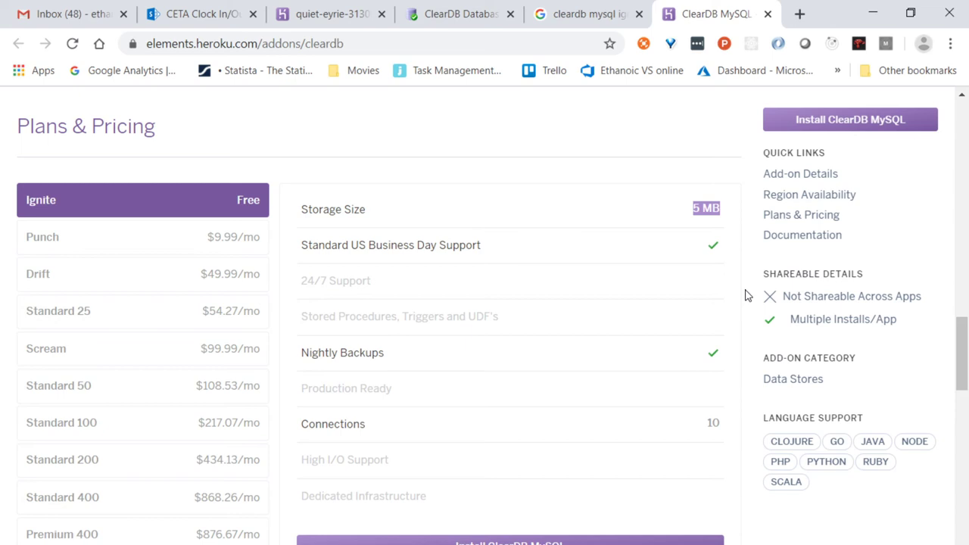
double_click(713, 423)
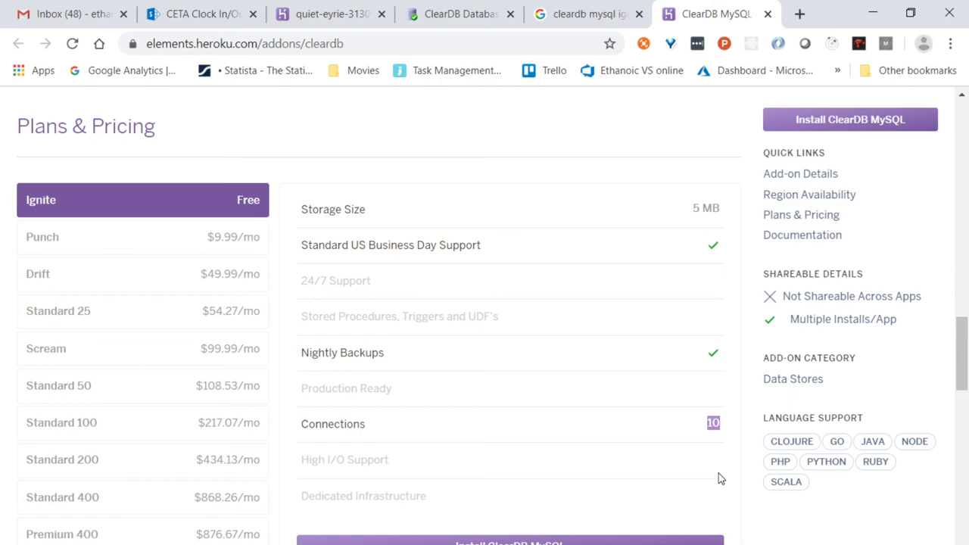
Step: In a new tab, search Google for 'aws rds free tier'
key("ctrl+t")
type("aws ")
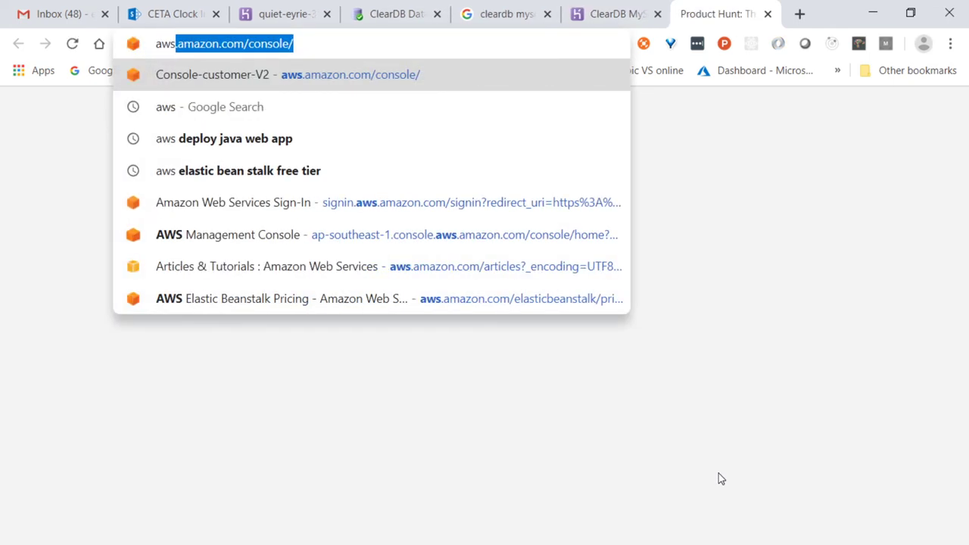
type("rds")
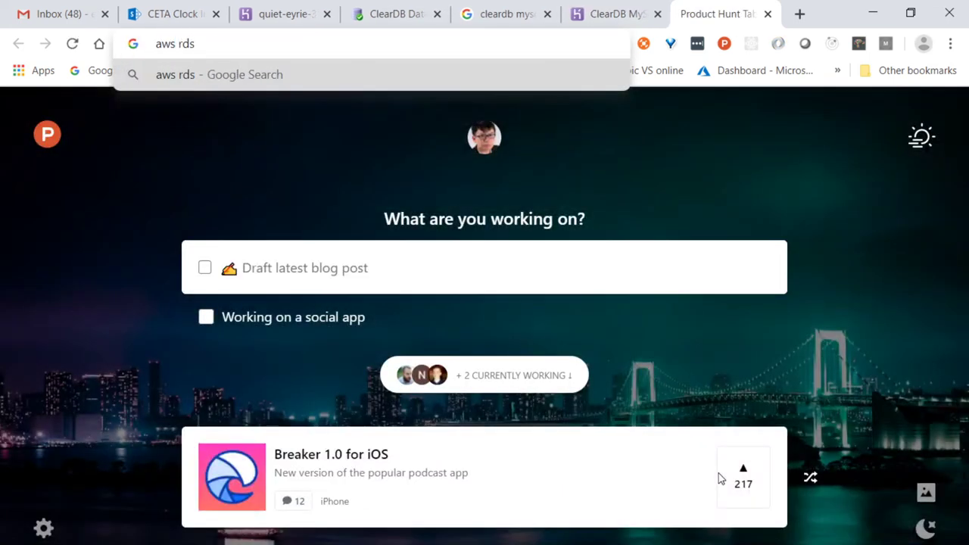
key("BackSpace")
key("BackSpace")
key("BackSpace")
type("rds")
key("Return")
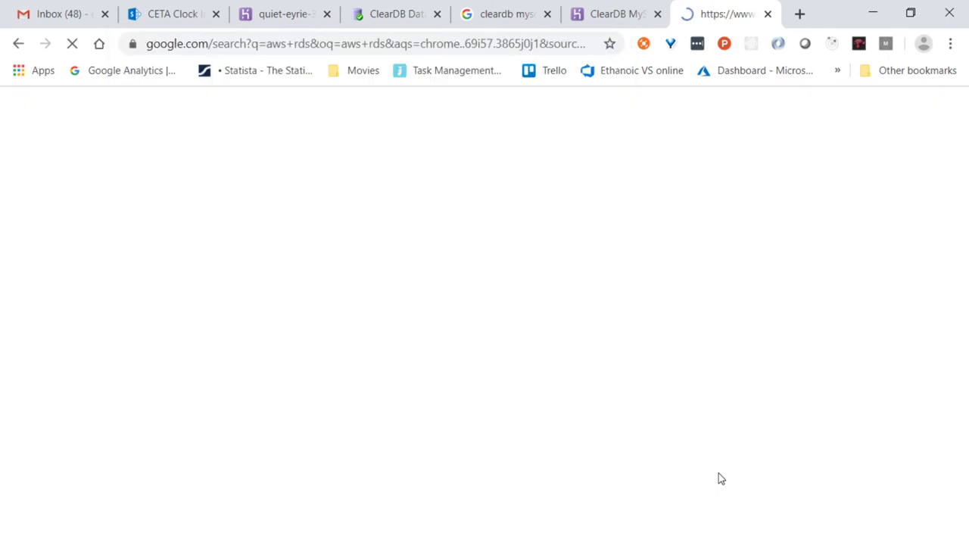
left_click(318, 116)
type("freee")
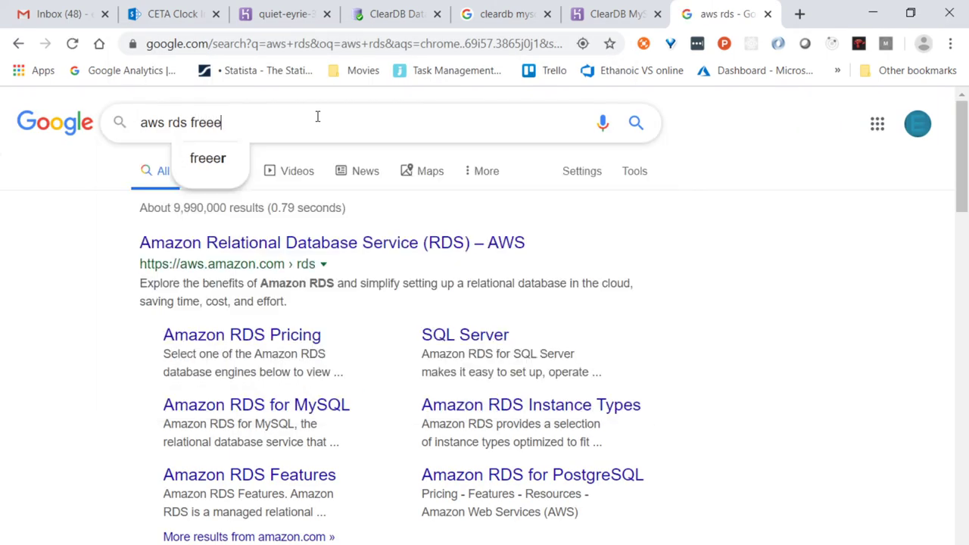
key("BackSpace")
type("tr")
key("BackSpace")
type("ier")
key("Return")
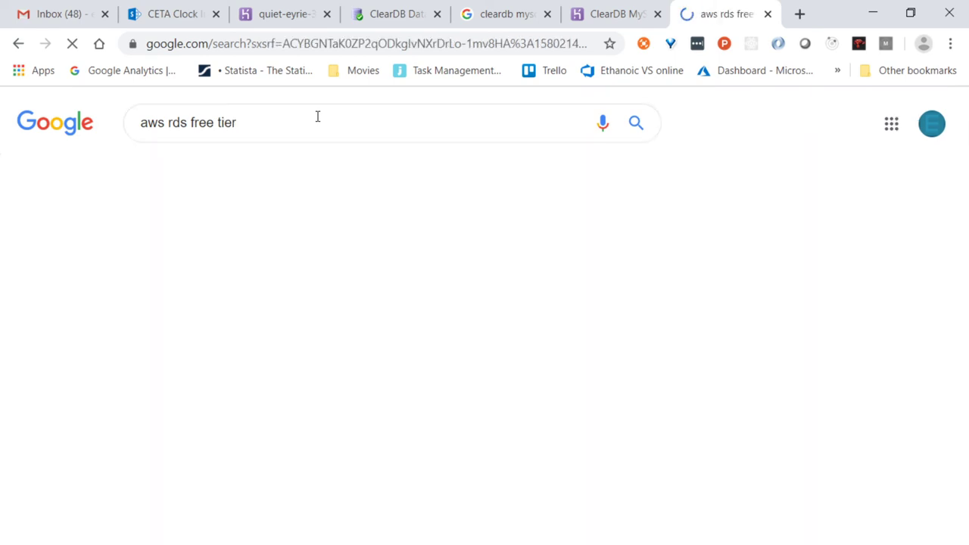
Step: Open the Amazon RDS Free Tier page and highlight the db.t2.micro instance allowance
left_click(506, 248)
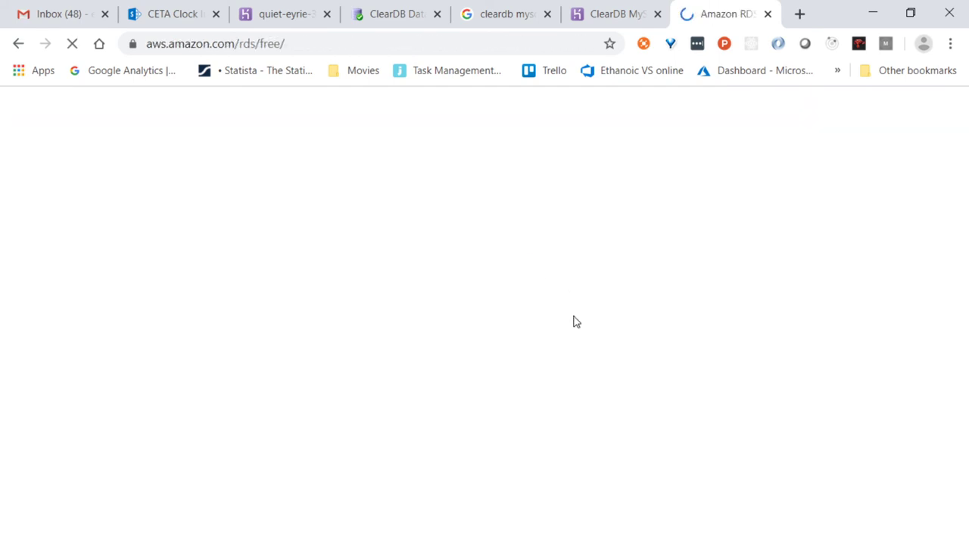
scroll(574, 321, "down", 5)
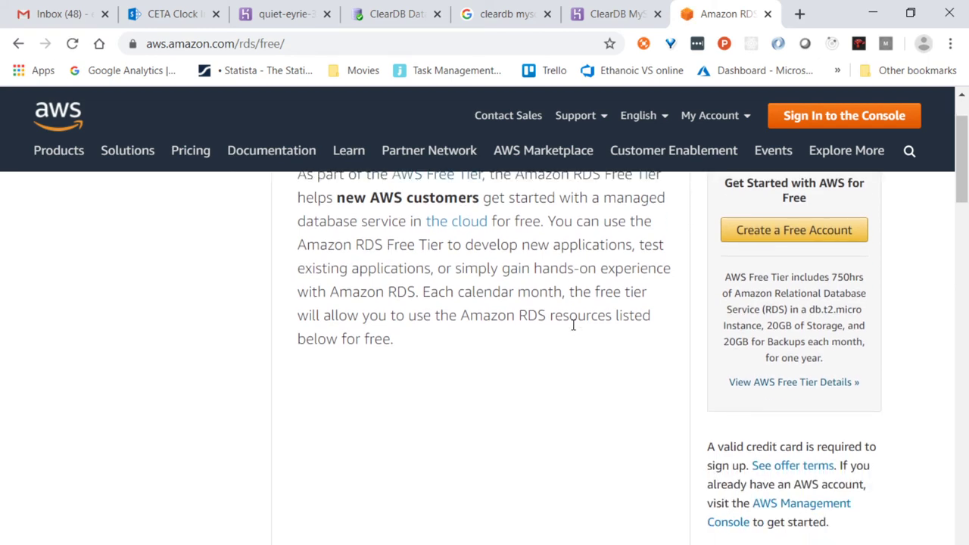
scroll(424, 356, "down", 1)
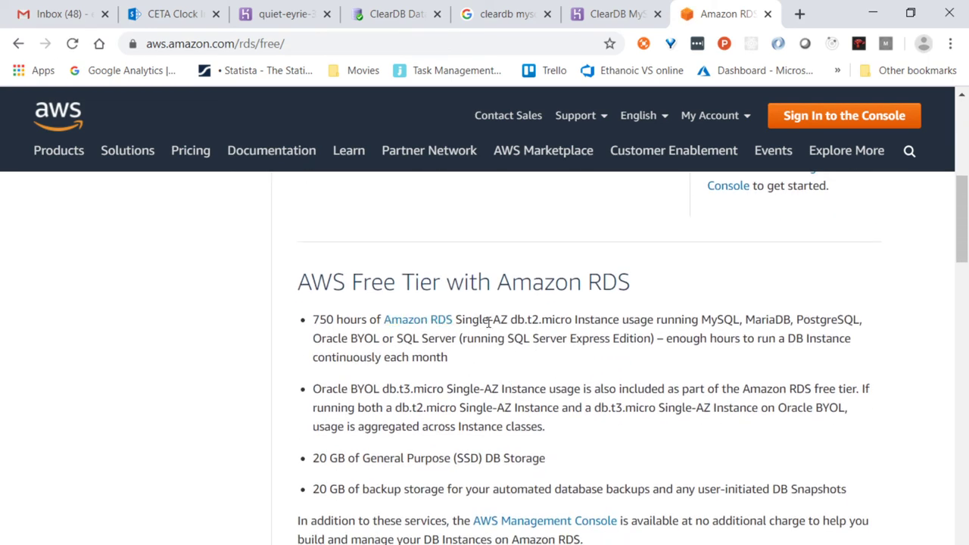
left_click_drag(512, 319, 574, 318)
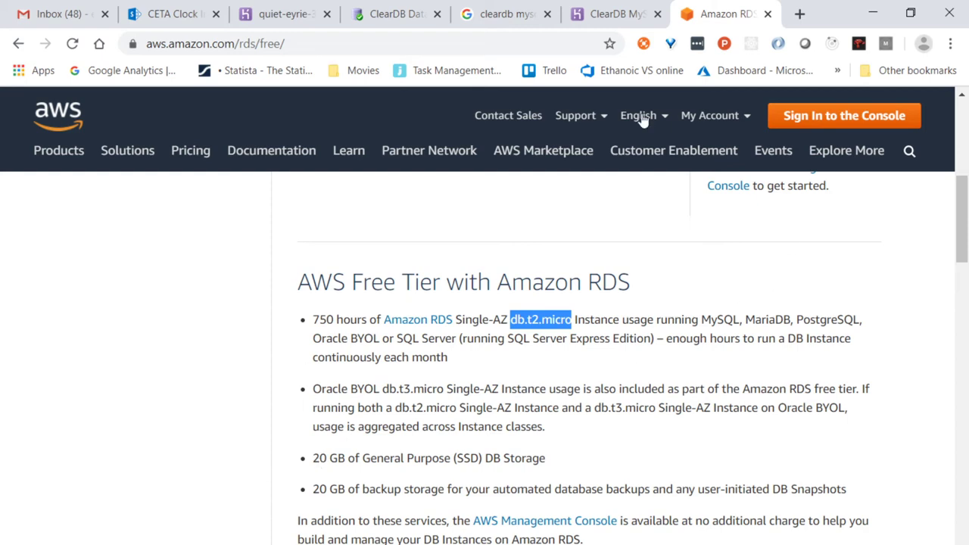
Step: On the ClearDB dashboard, browse the connection instructions, SSL certificates and database lists
left_click(256, 6)
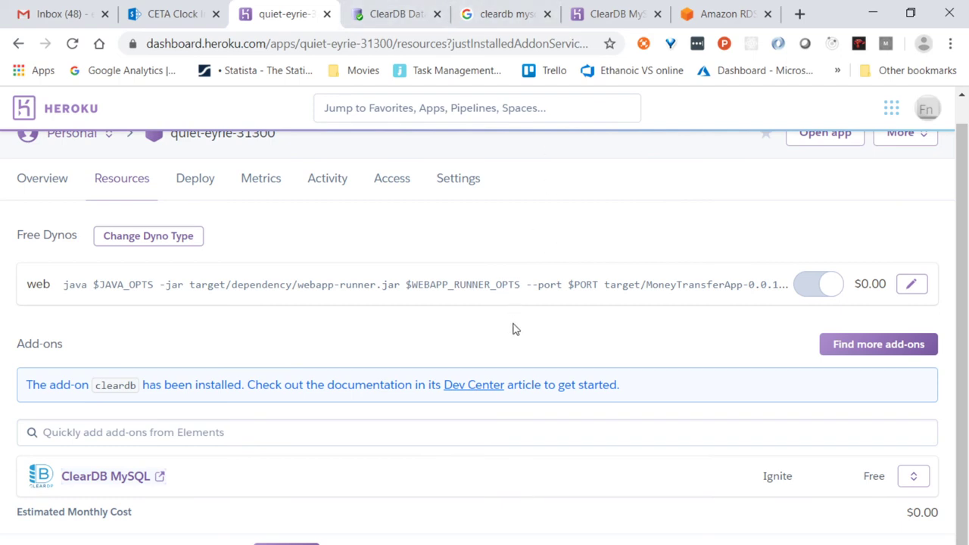
left_click(395, 13)
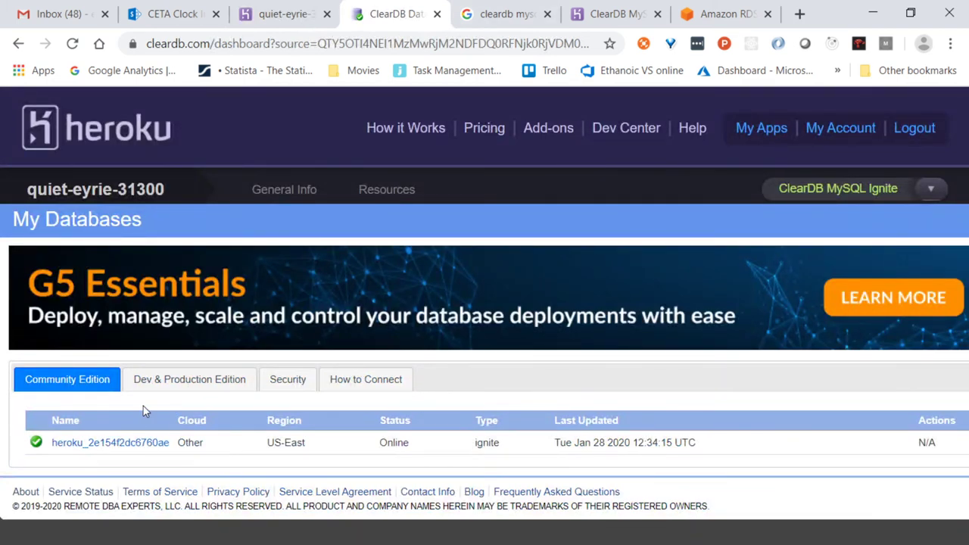
left_click(371, 384)
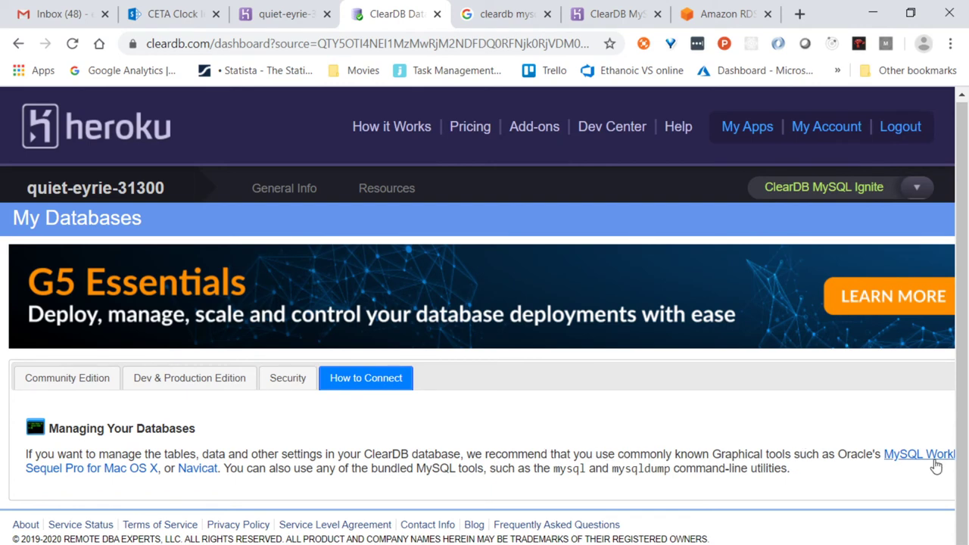
left_click(288, 386)
scroll(424, 379, "down", 2)
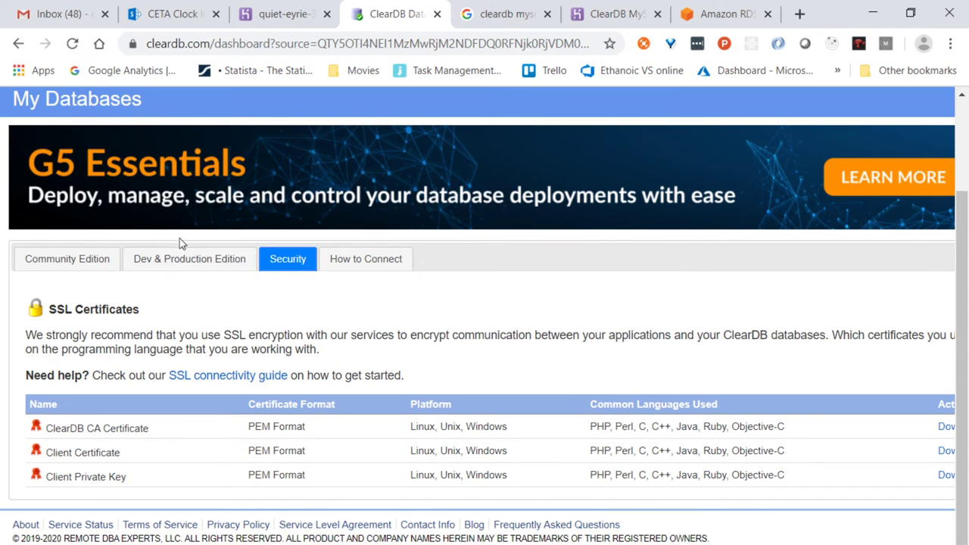
left_click(181, 256)
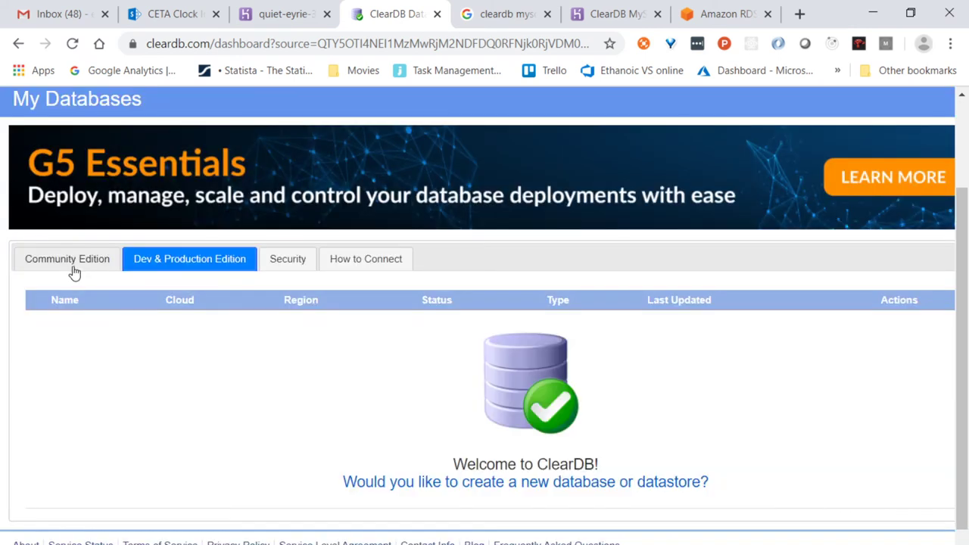
left_click(72, 270)
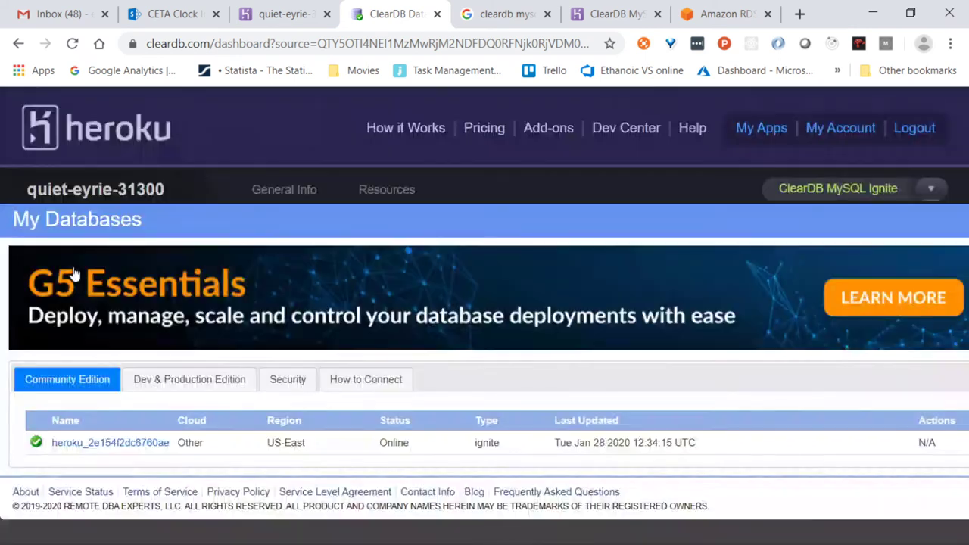
Step: Show the heroku database's access credentials on its System Information page, then return to My Databases
left_click(111, 444)
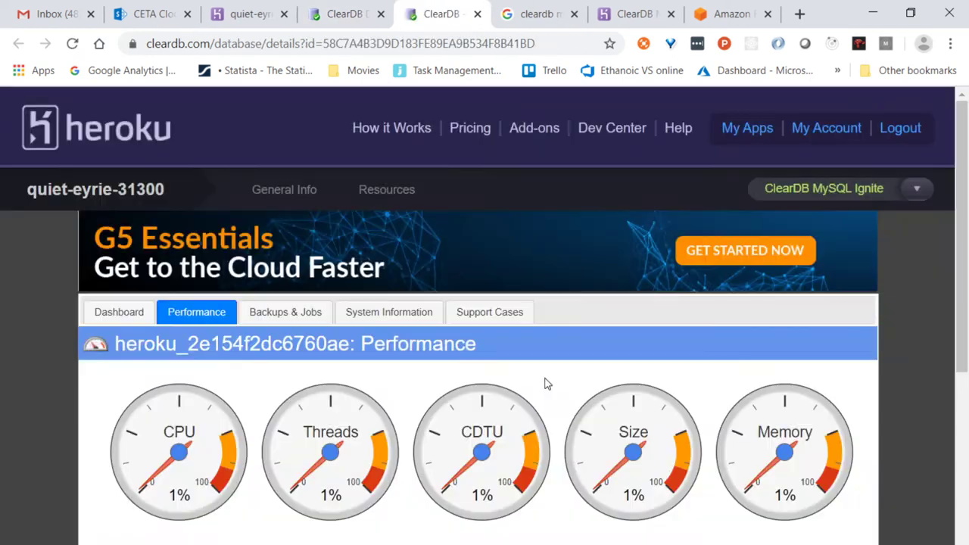
scroll(547, 383, "down", 3)
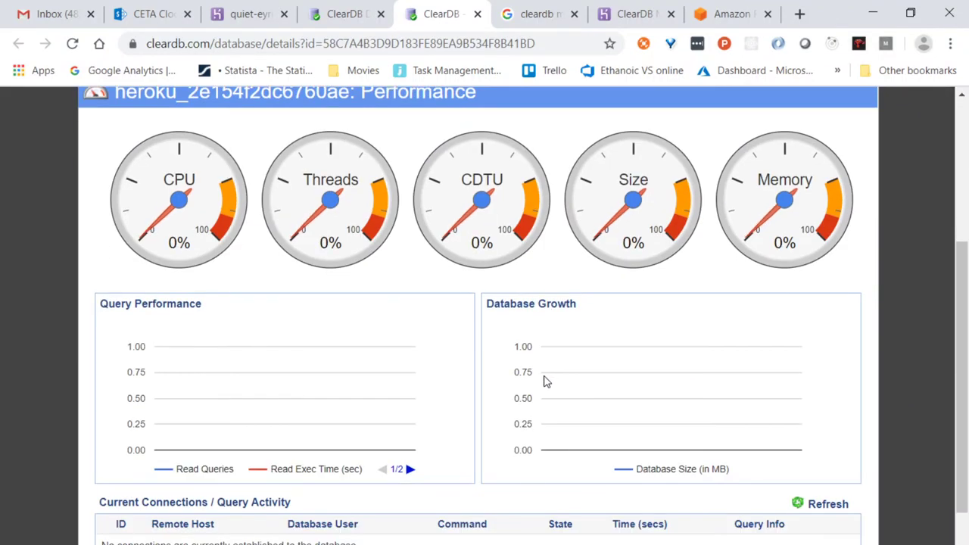
scroll(546, 381, "down", 1)
scroll(545, 381, "up", 5)
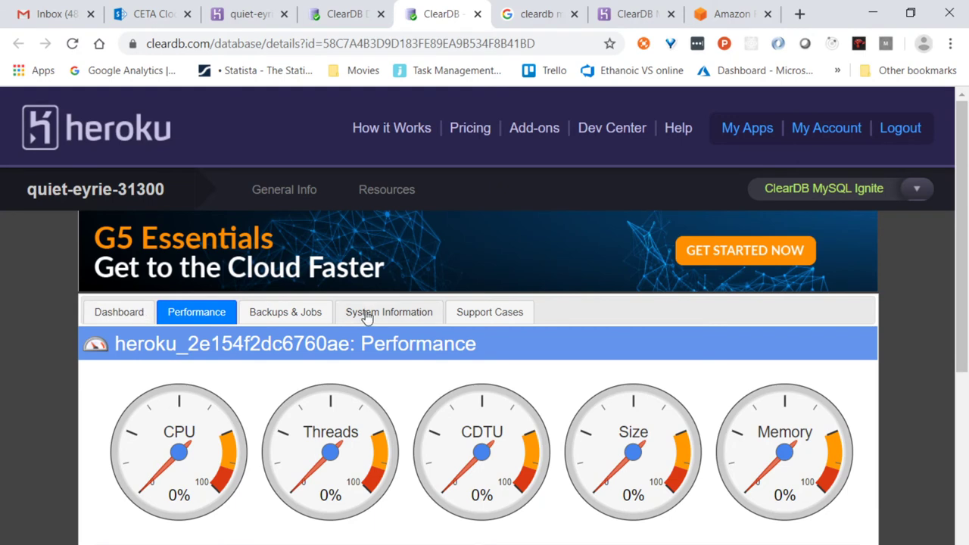
left_click(364, 317)
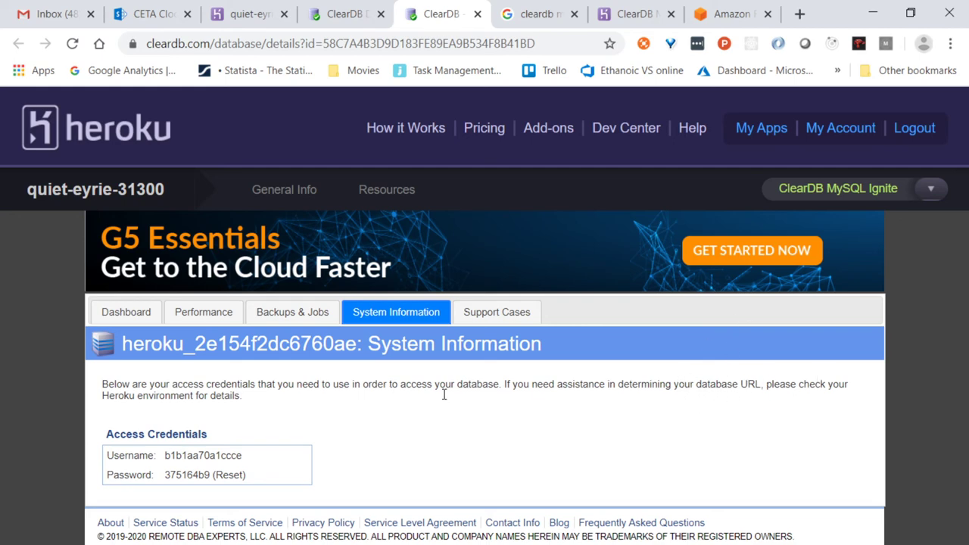
left_click(345, 9)
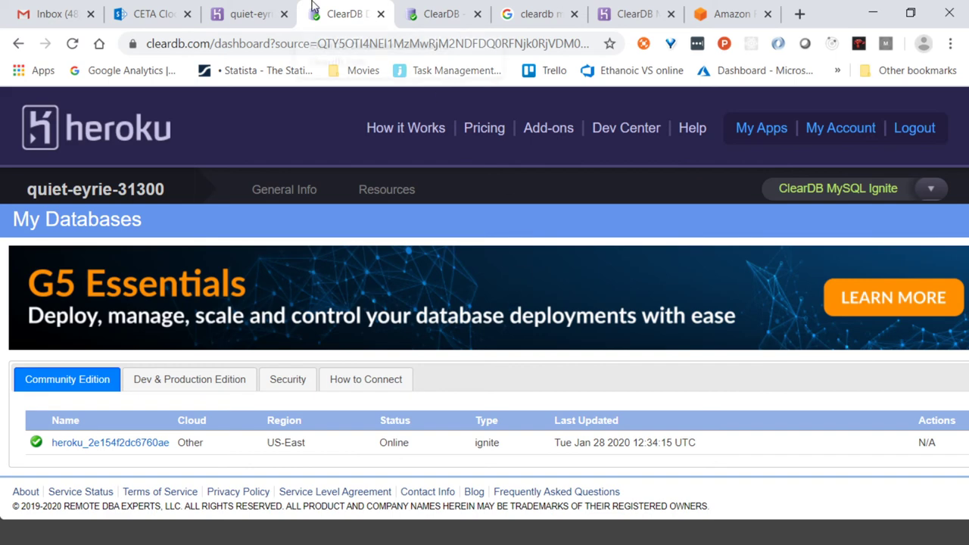
Step: Open the ClearDB MySQL add-on options on the app's Resources page, then dismiss them
left_click(280, 7)
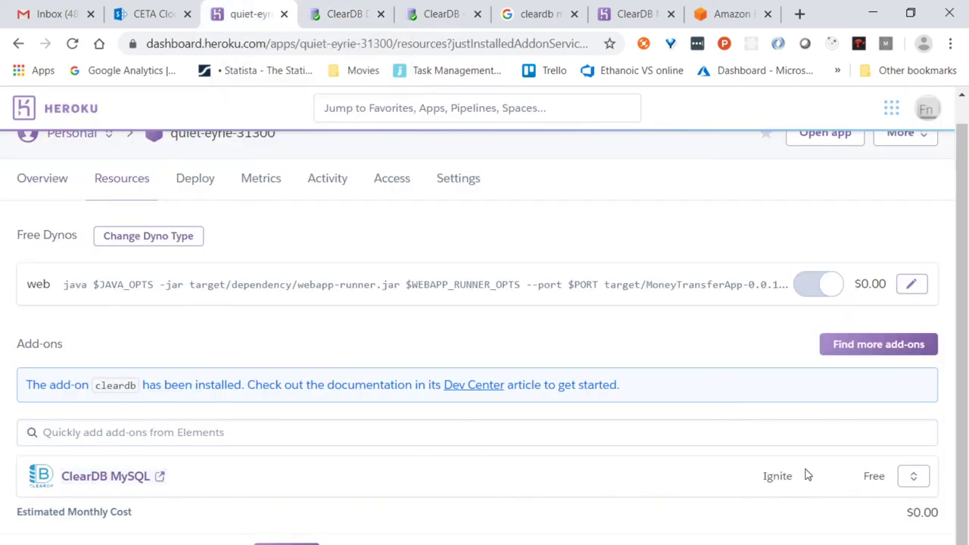
left_click(914, 478)
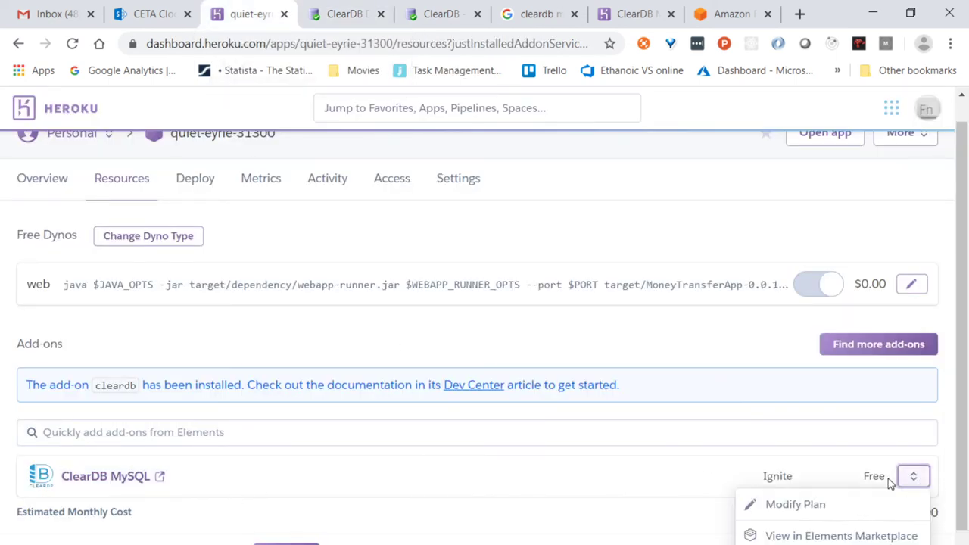
scroll(690, 480, "down", 1)
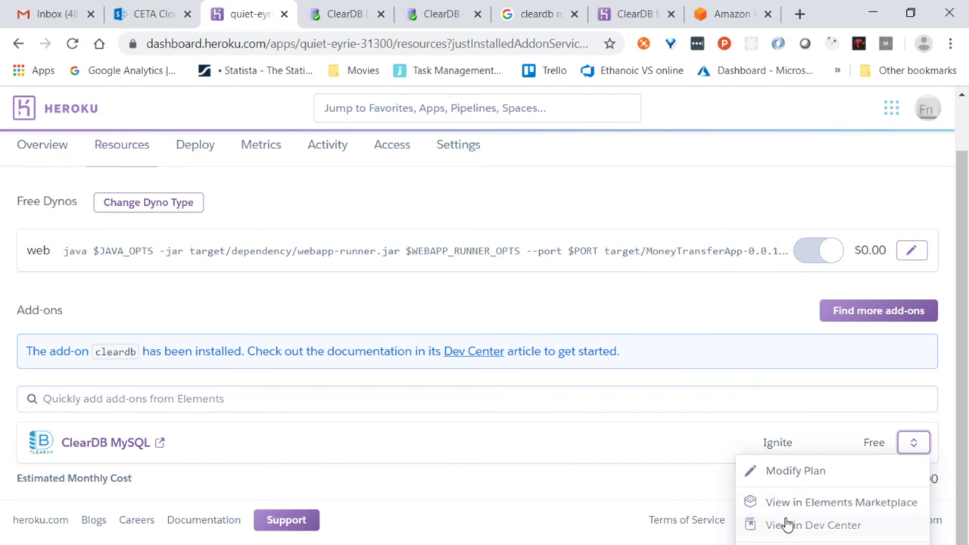
left_click(505, 430)
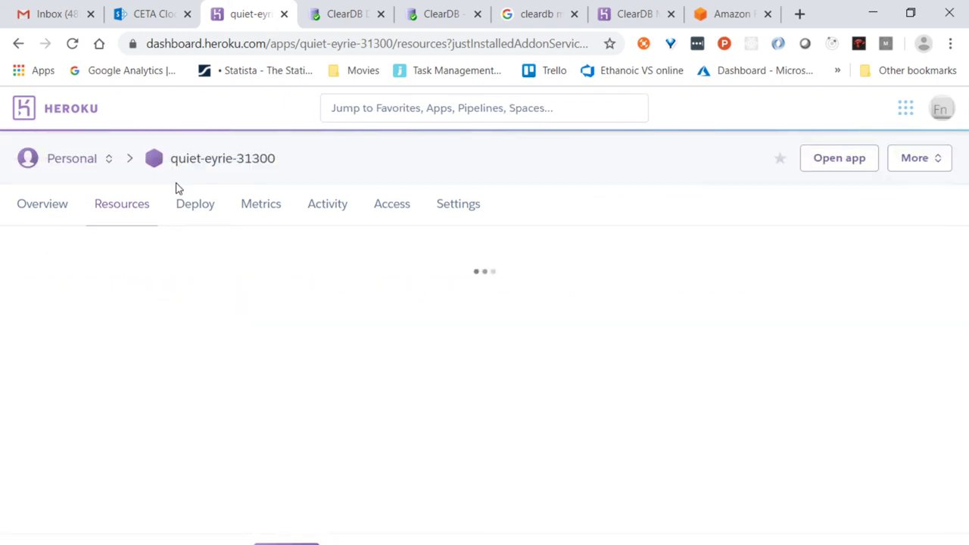
left_click(130, 216)
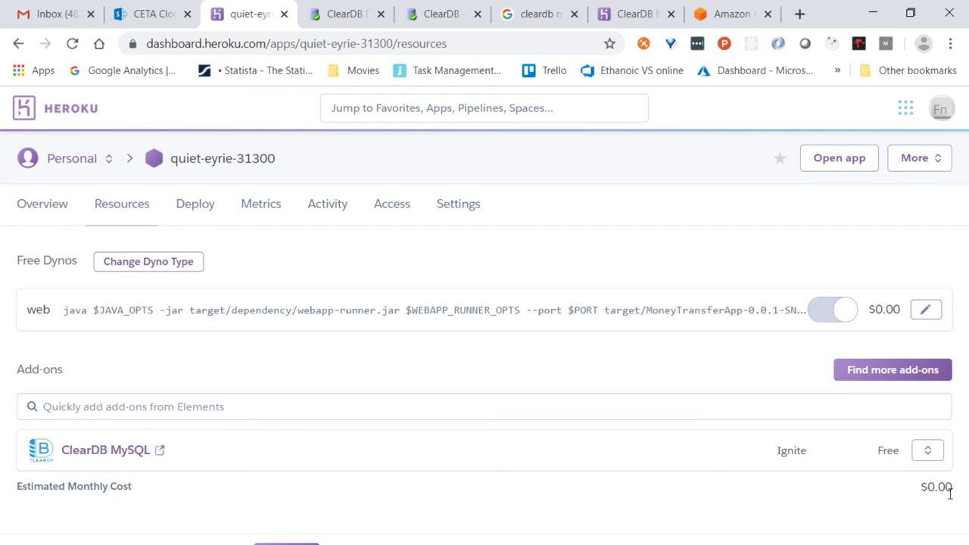
Step: Read the ClearDB MySQL Dev Center article, then return to the quiet-eyrie-31300 Resources tab
left_click(927, 450)
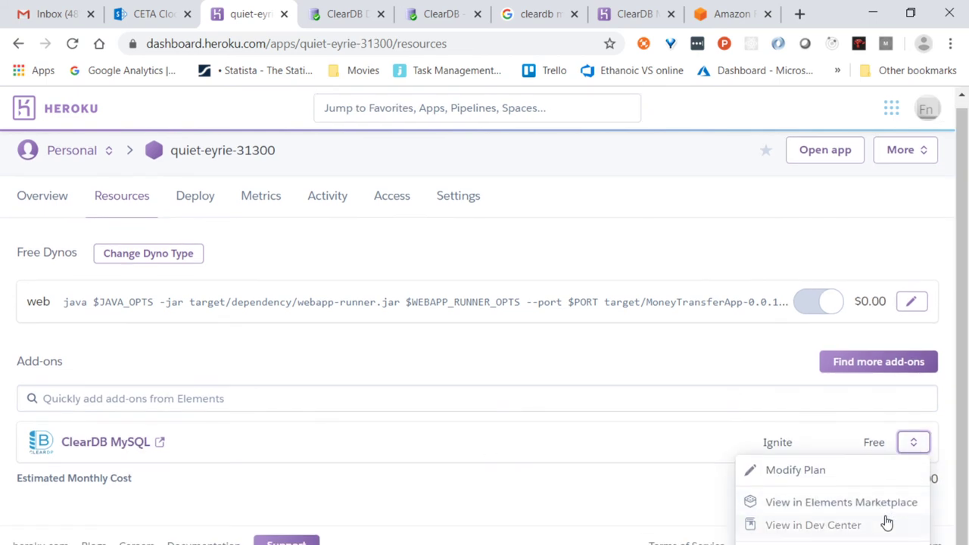
left_click(848, 535)
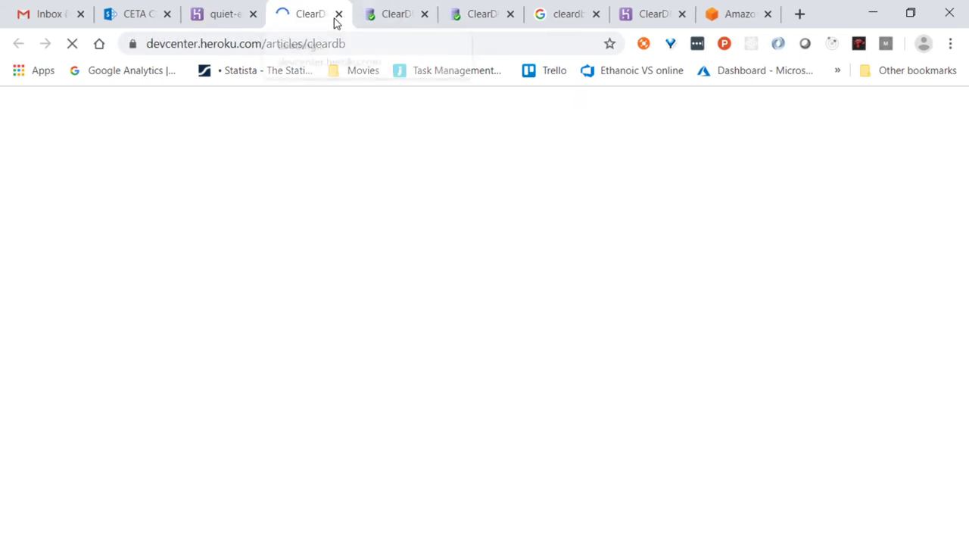
scroll(499, 272, "down", 2)
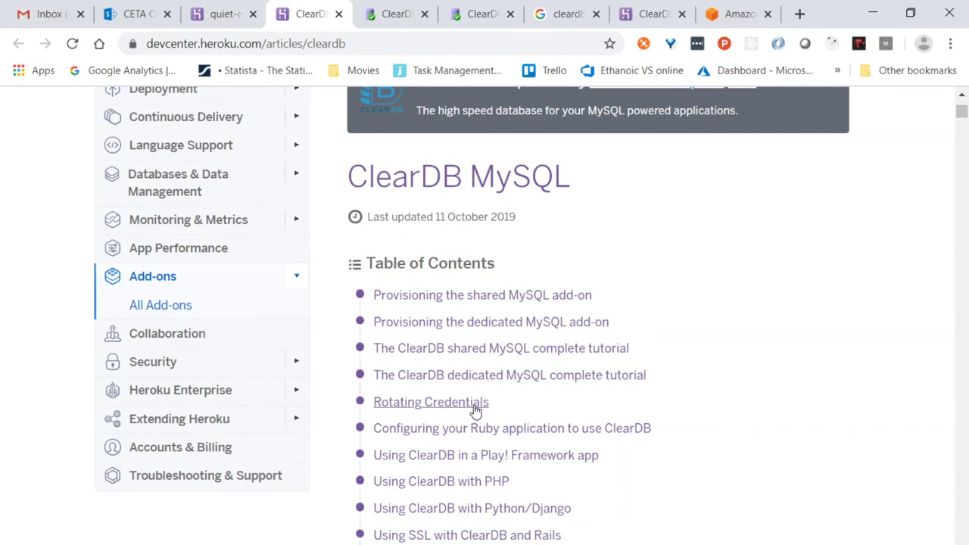
scroll(566, 442, "down", 1)
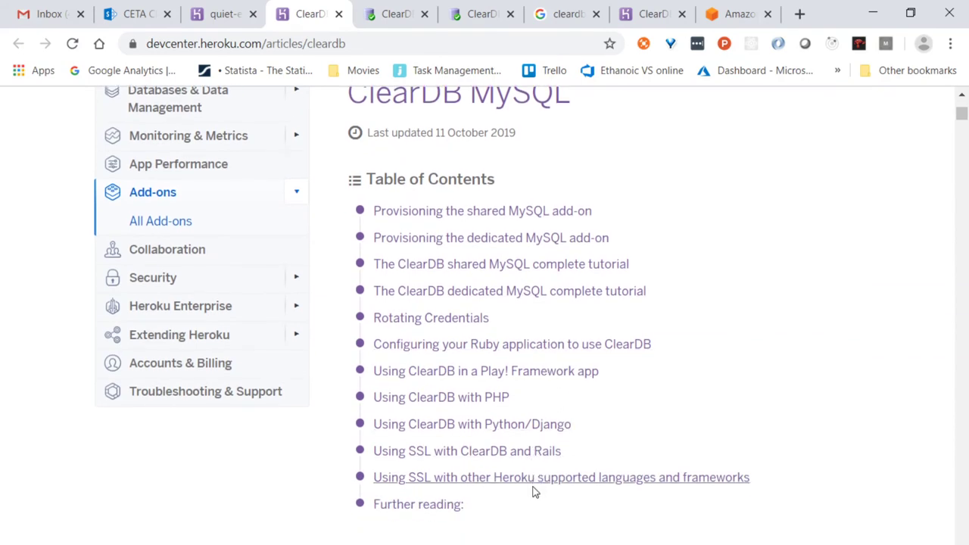
scroll(535, 491, "down", 7)
scroll(537, 490, "down", 8)
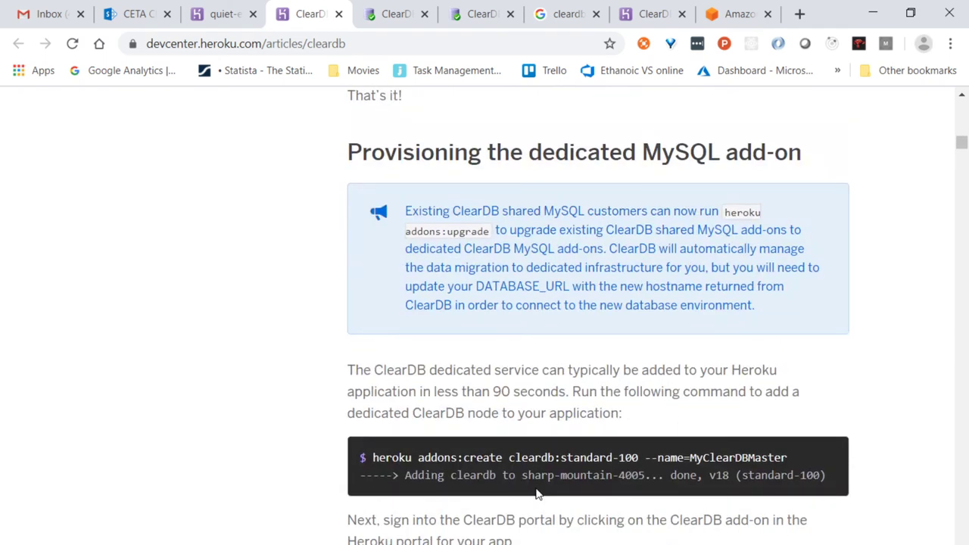
scroll(537, 493, "down", 3)
left_click(245, 9)
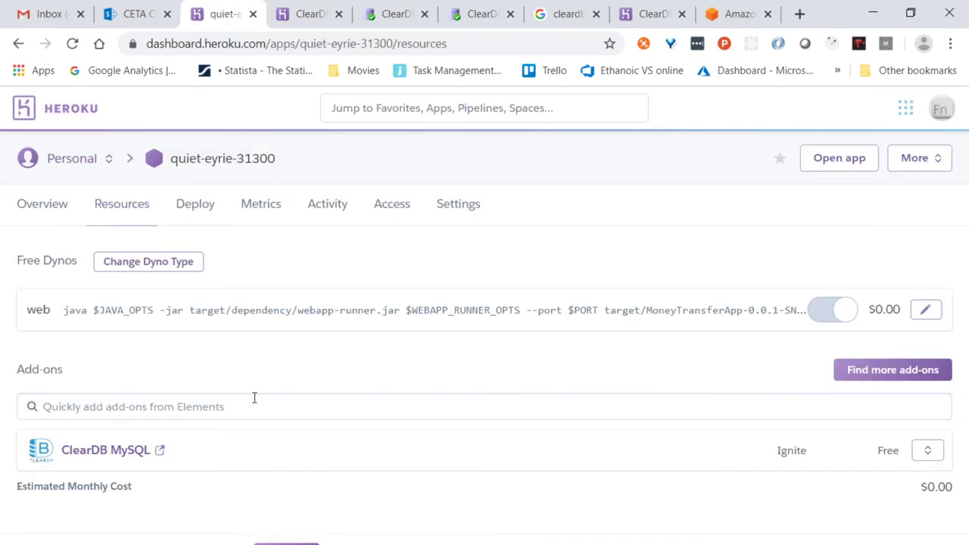
Step: Reveal the config vars in the app's Settings
left_click(387, 219)
left_click(374, 215)
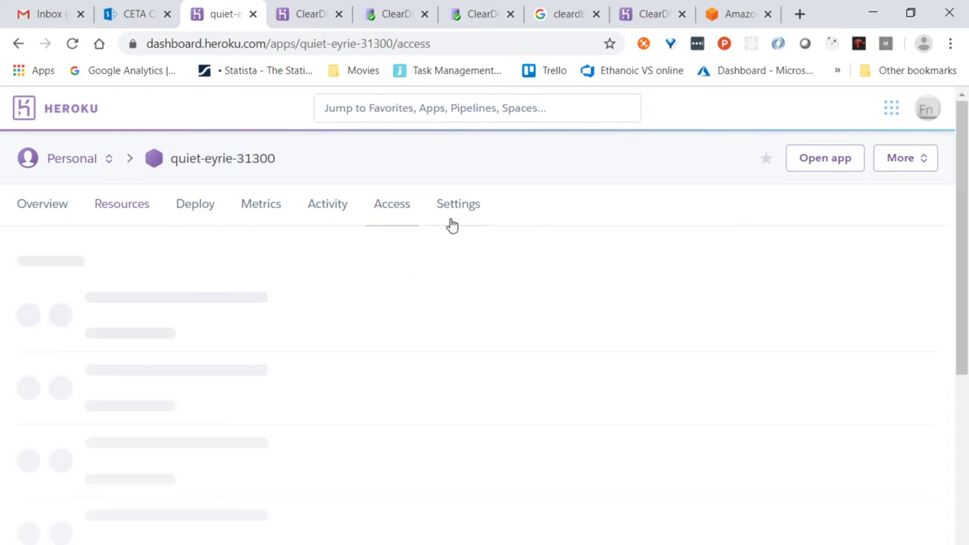
left_click(458, 217)
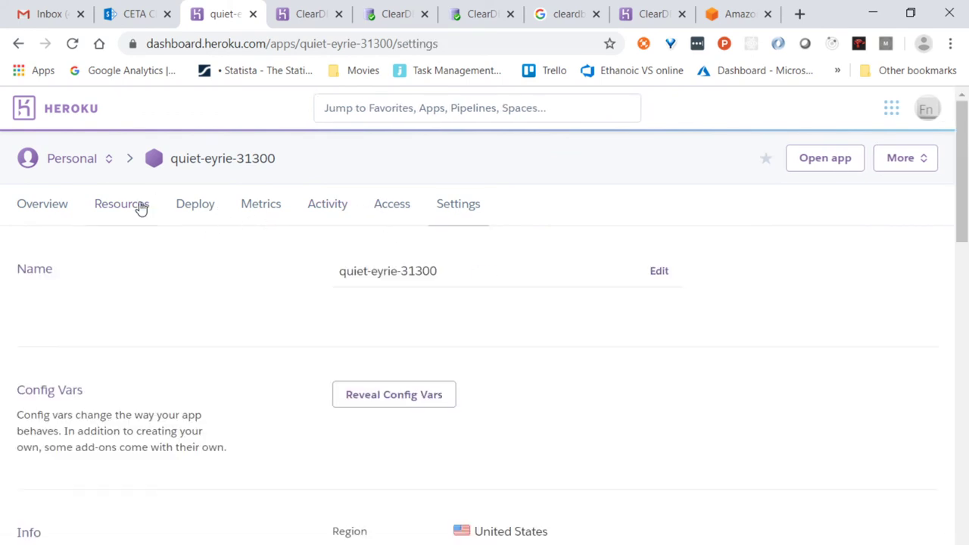
scroll(305, 356, "down", 3)
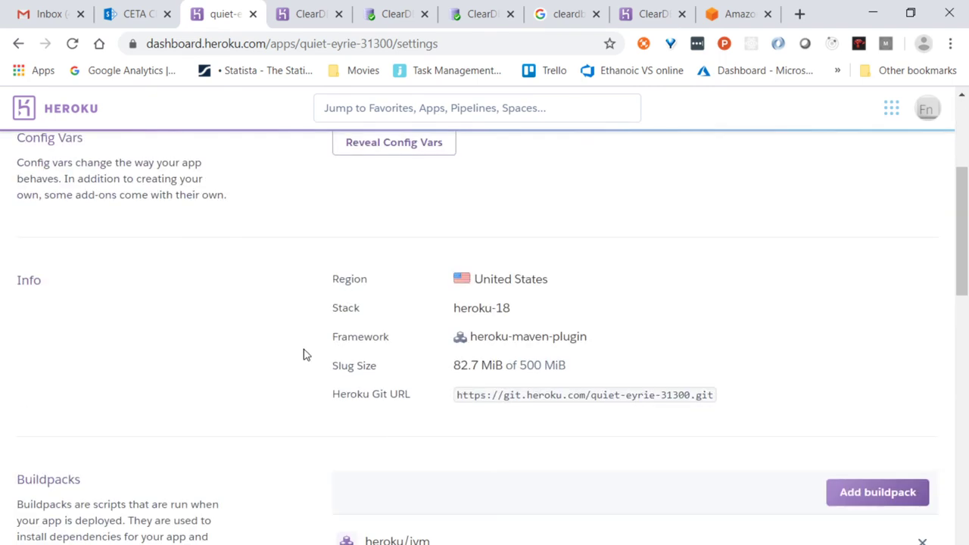
scroll(306, 356, "up", 2)
left_click(381, 312)
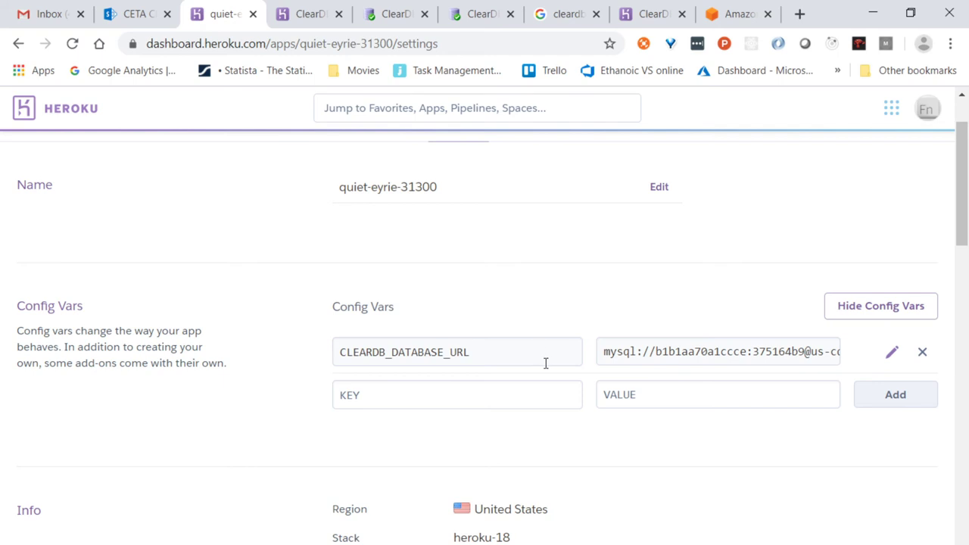
Step: Select the full CLEARDB_DATABASE_URL value and bring MySQL Workbench forward
scroll(448, 208, "up", 1)
scroll(447, 242, "down", 1)
scroll(452, 227, "up", 1)
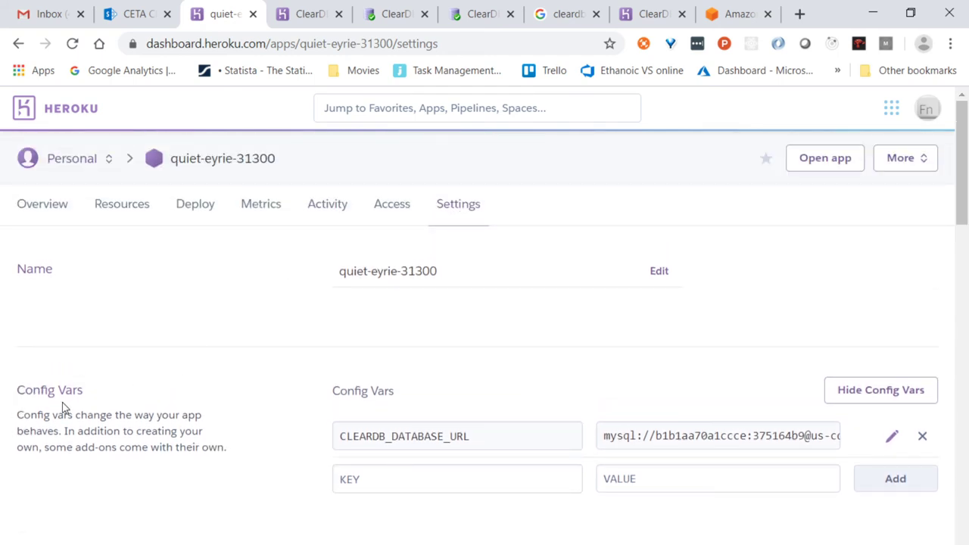
scroll(416, 402, "down", 1)
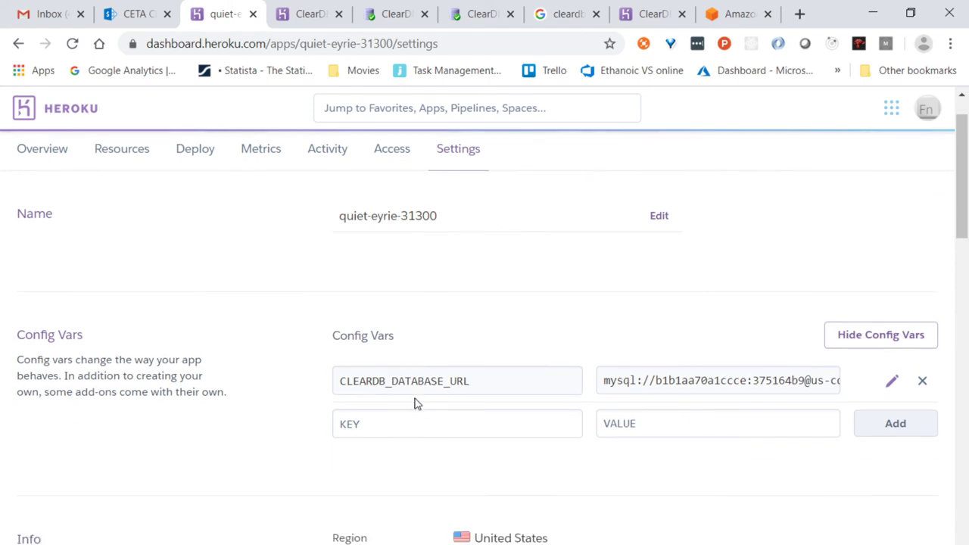
scroll(416, 403, "down", 2)
double_click(403, 351)
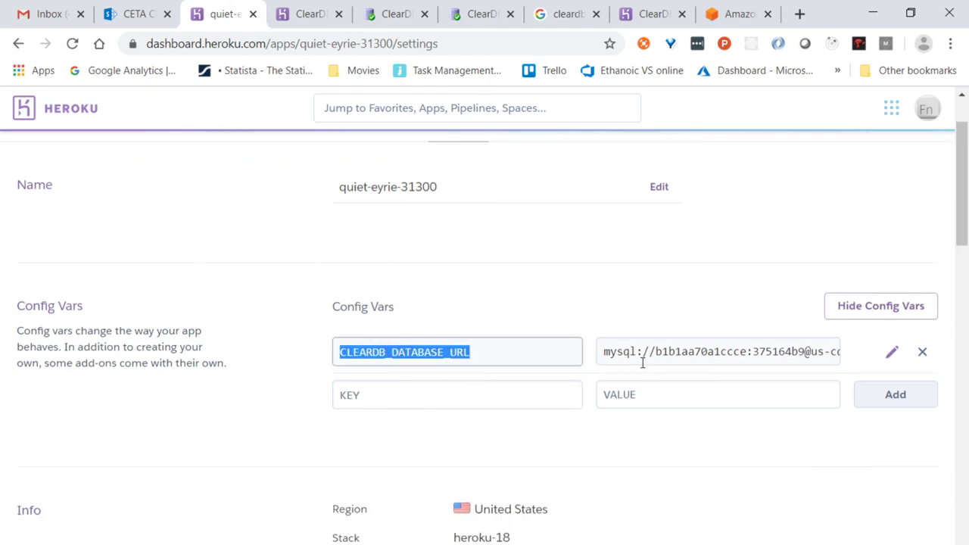
left_click(732, 350)
triple_click(660, 352)
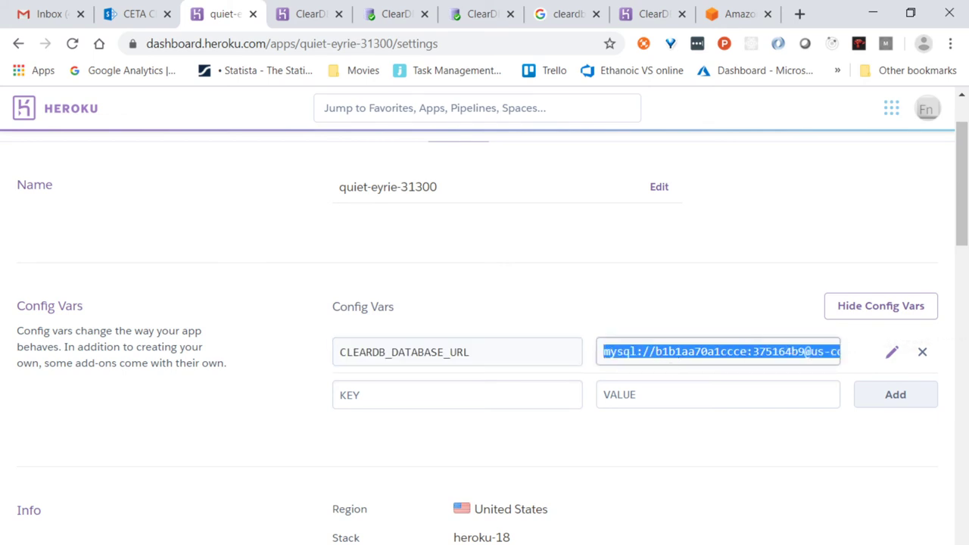
key("alt+Tab")
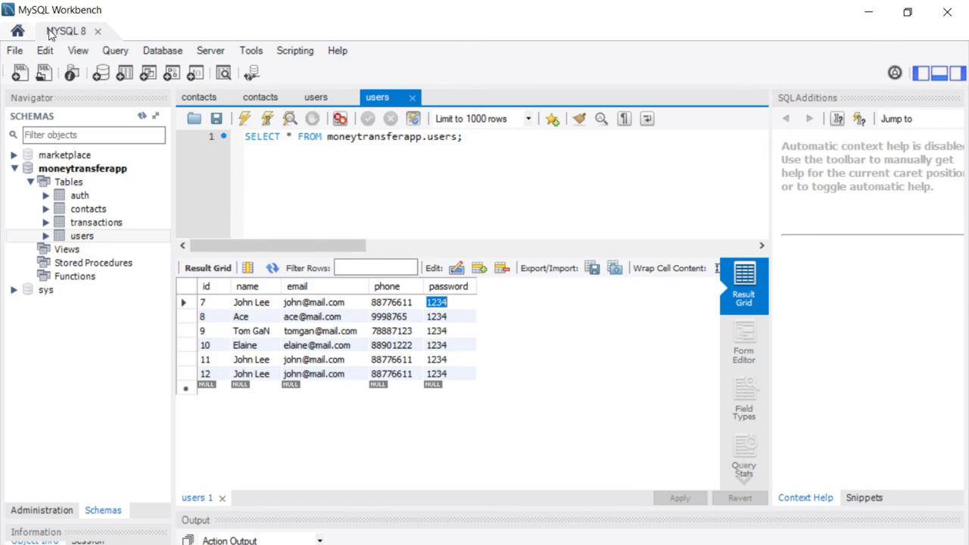
Step: Start a new Workbench connection, pasting the URL into Connection Name and then clearing it
left_click(18, 31)
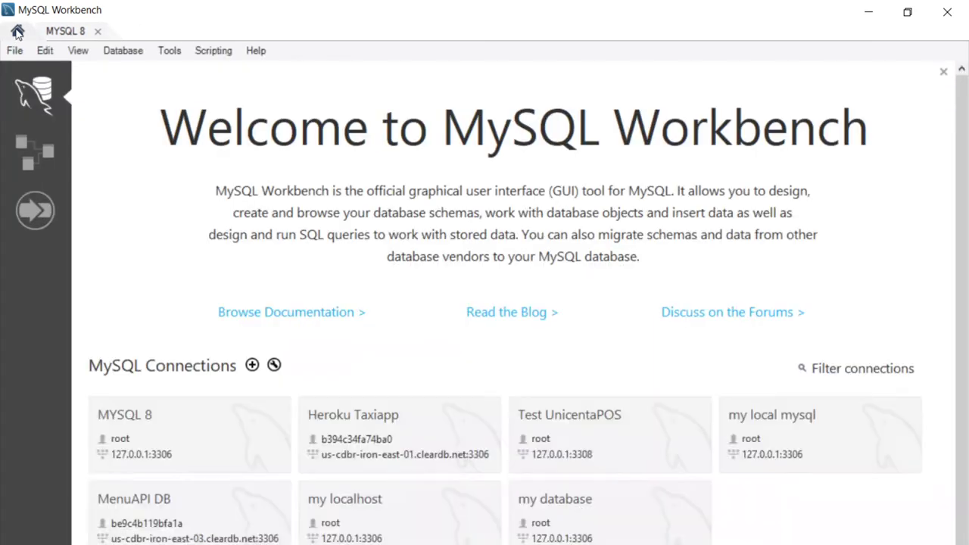
left_click(254, 367)
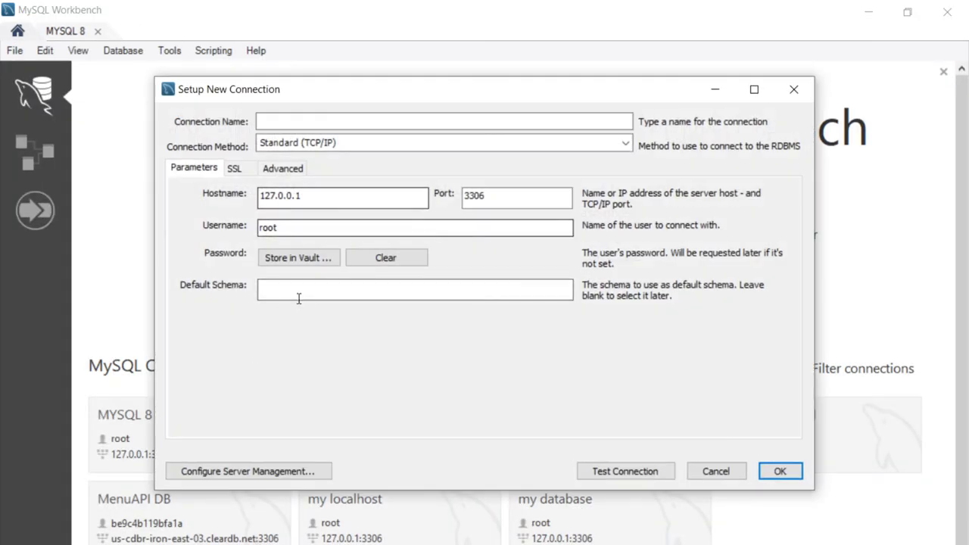
left_click(265, 121)
key("ctrl+v")
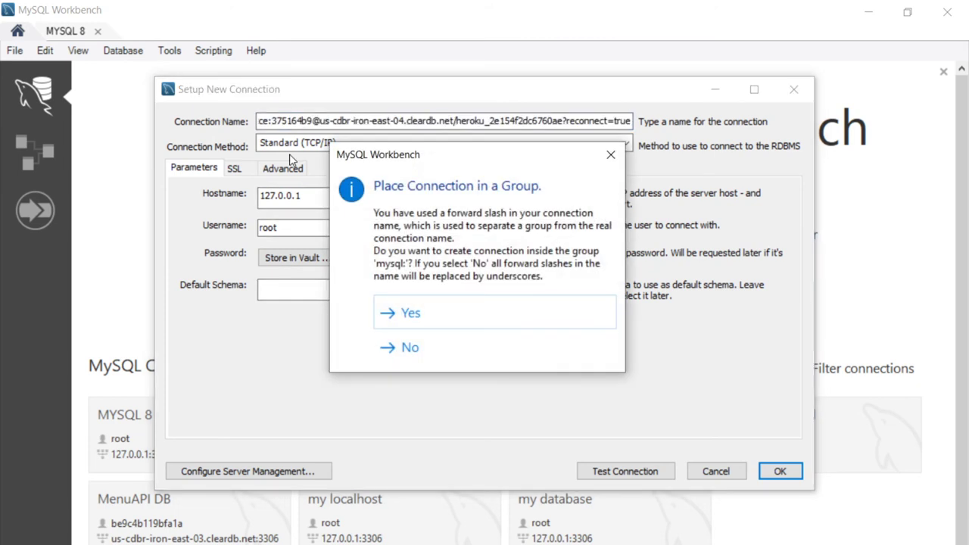
left_click(415, 313)
double_click(499, 122)
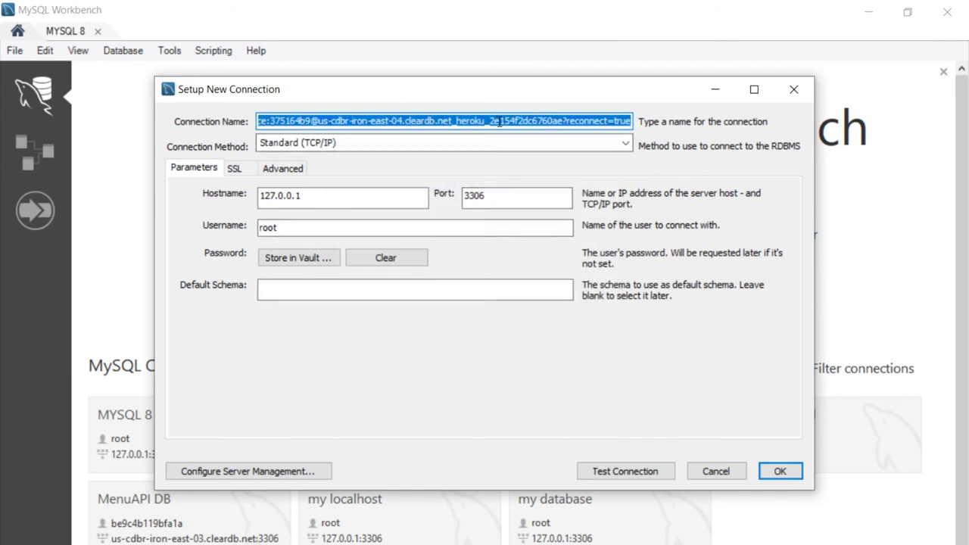
key("BackSpace")
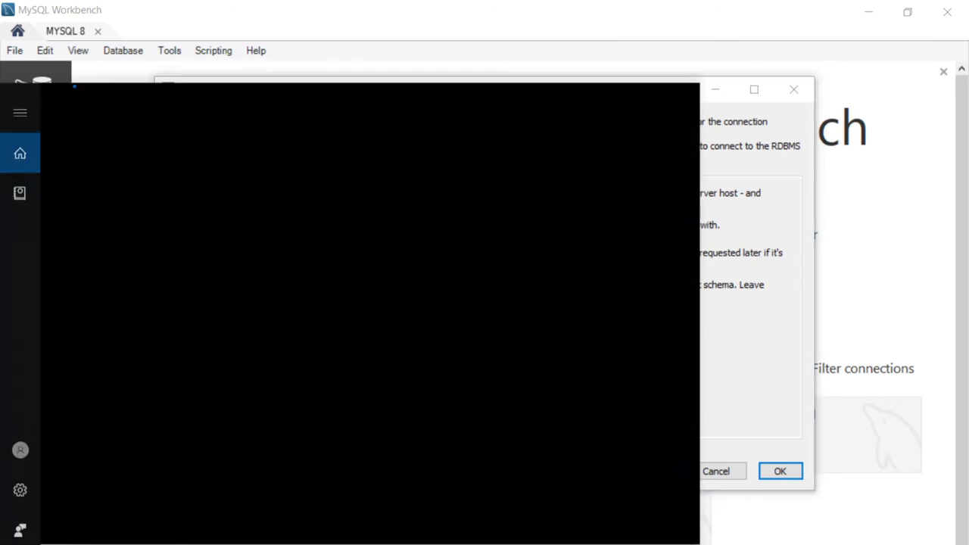
Step: Launch Notepad++ from the Start menu search
type("notepad")
key("Down")
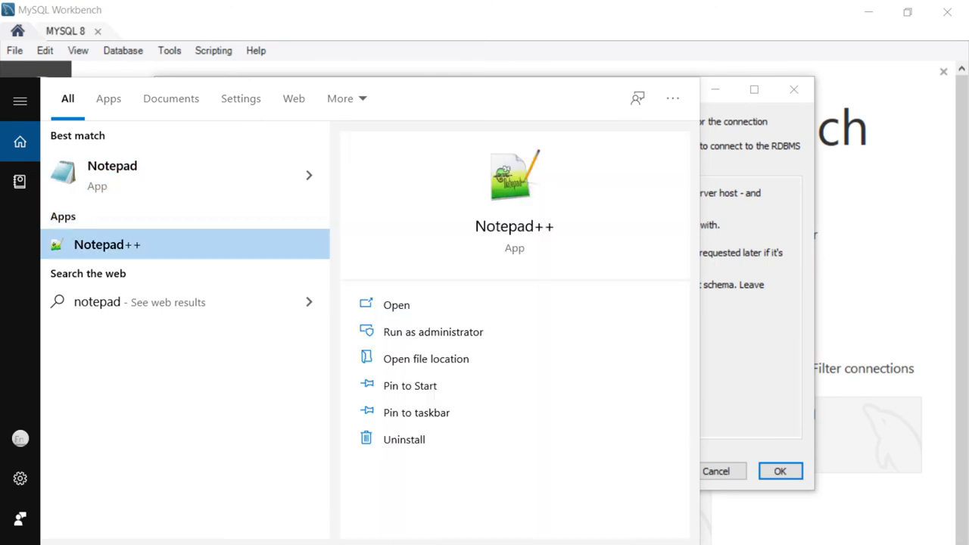
key("Return")
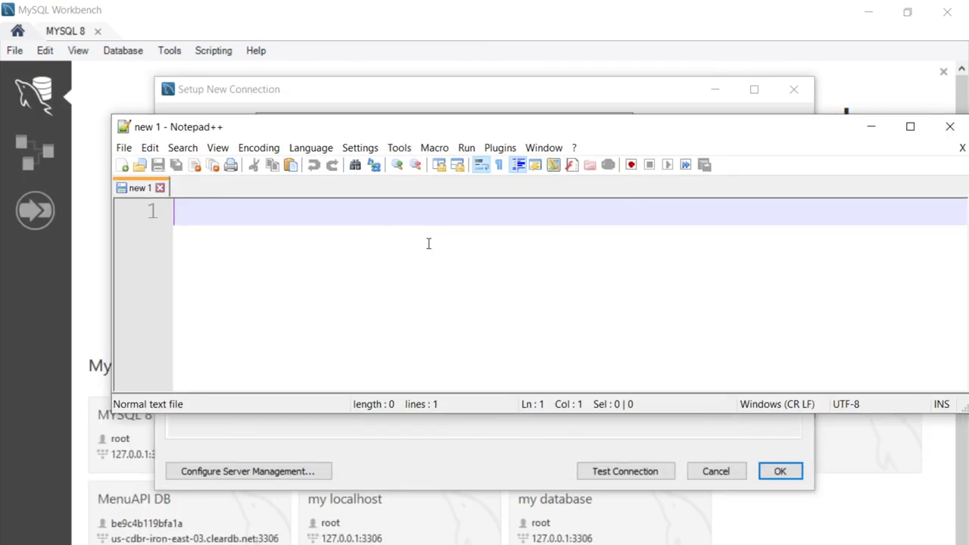
Step: Paste the ClearDB mysql:// URL into Notepad++ and position it beside the Setup New Connection dialog
key("ctrl+v")
left_click_drag(469, 130, 424, 137)
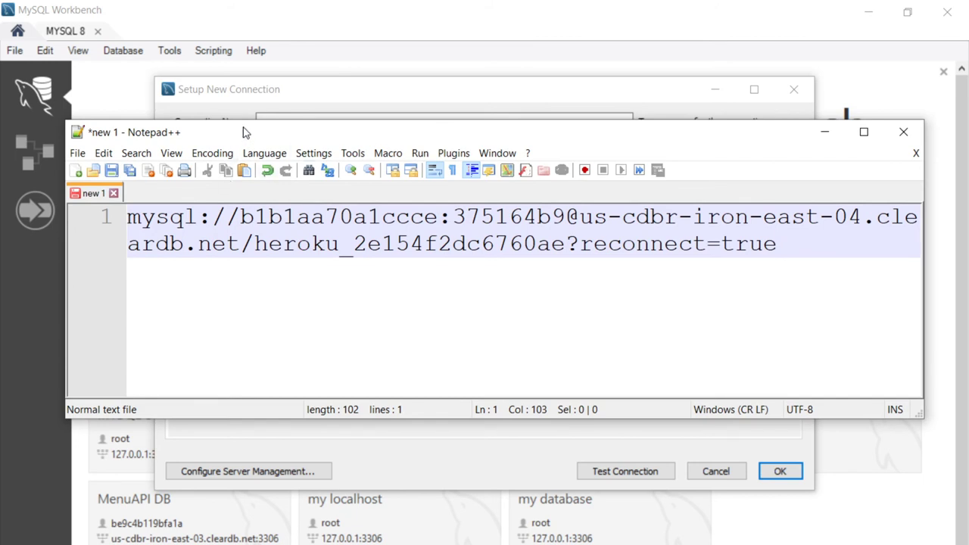
left_click_drag(247, 134, 293, 191)
triple_click(204, 275)
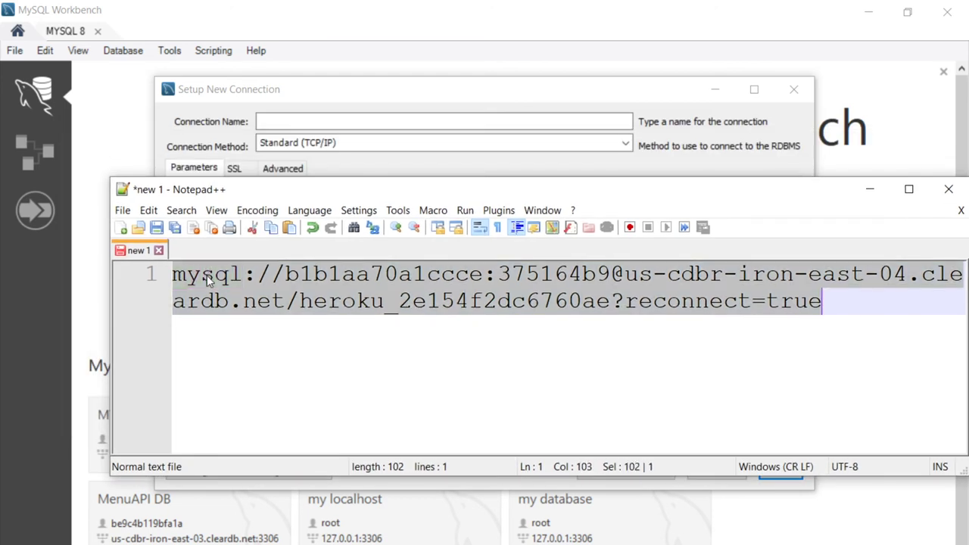
double_click(207, 275)
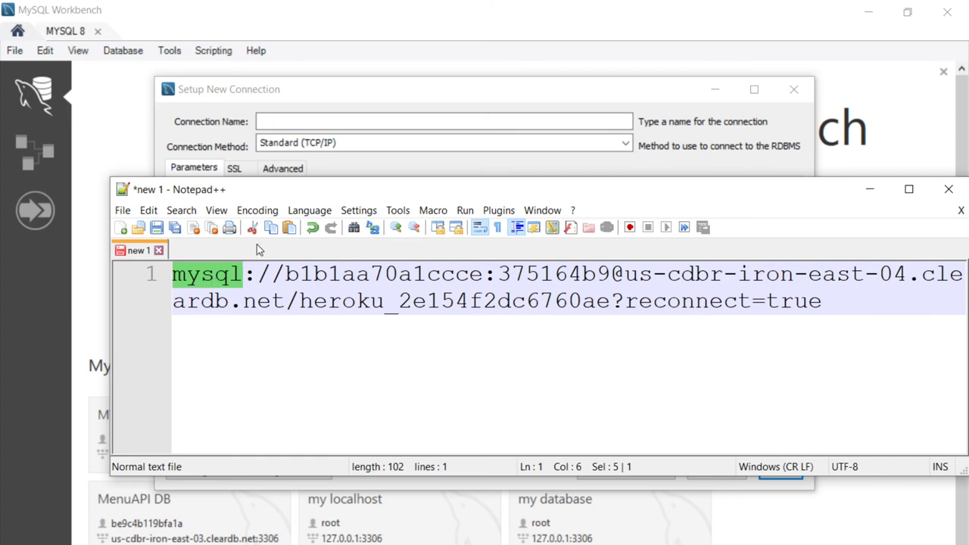
left_click_drag(346, 187, 284, 183)
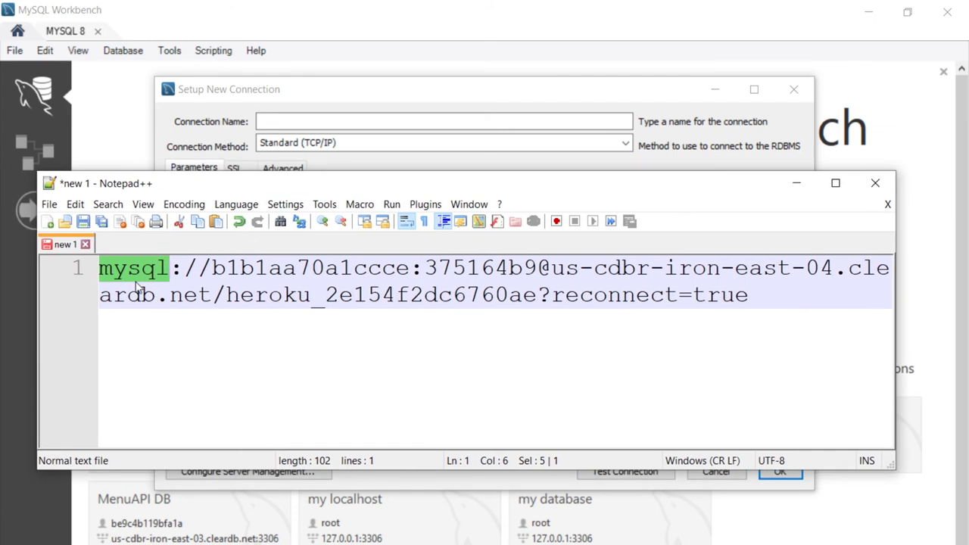
left_click_drag(99, 268, 197, 267)
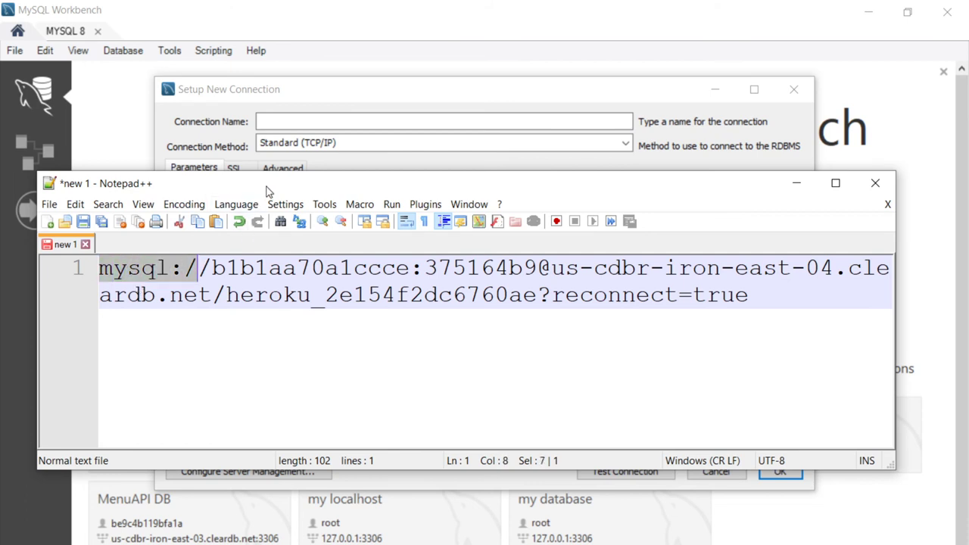
left_click_drag(267, 191, 330, 337)
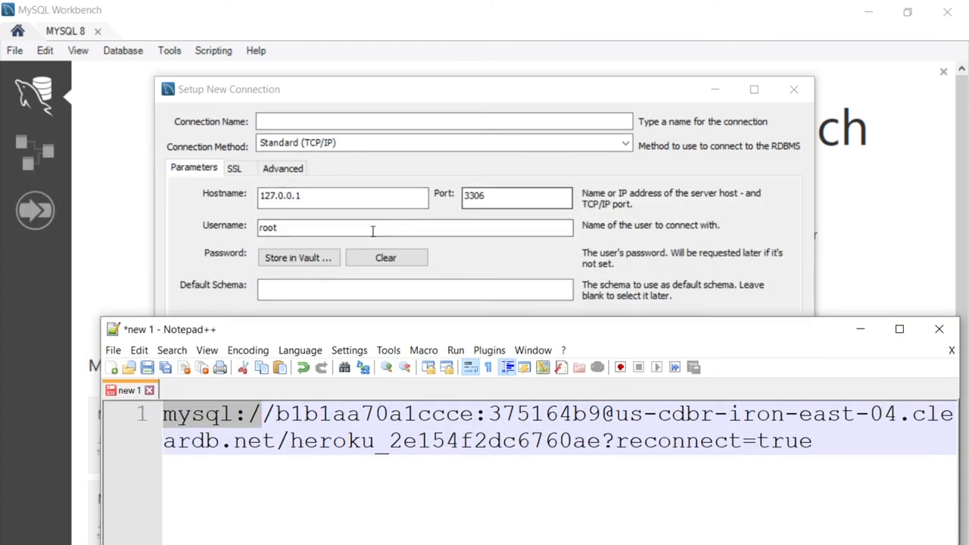
left_click_drag(368, 332, 313, 145)
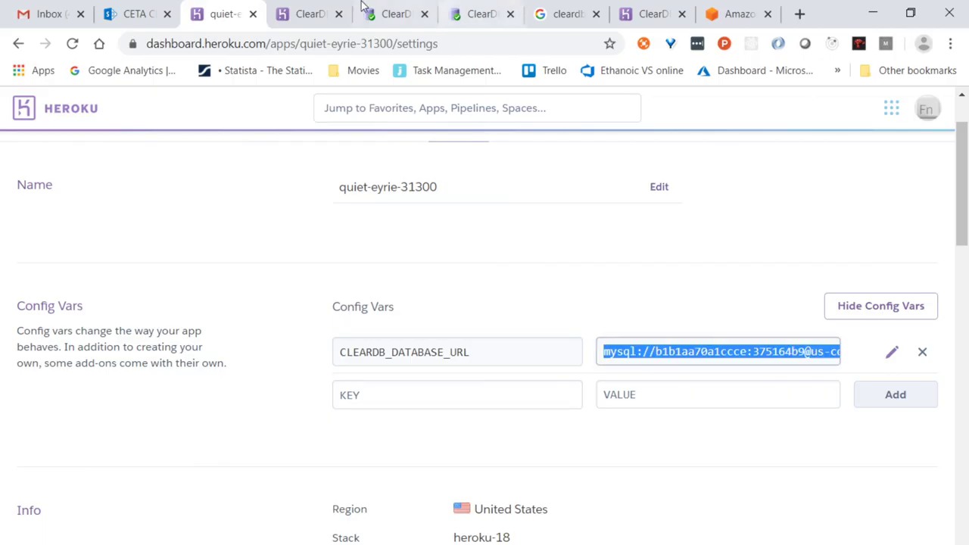
Step: Open the ClearDB database's System Information page in Chrome
left_click(306, 14)
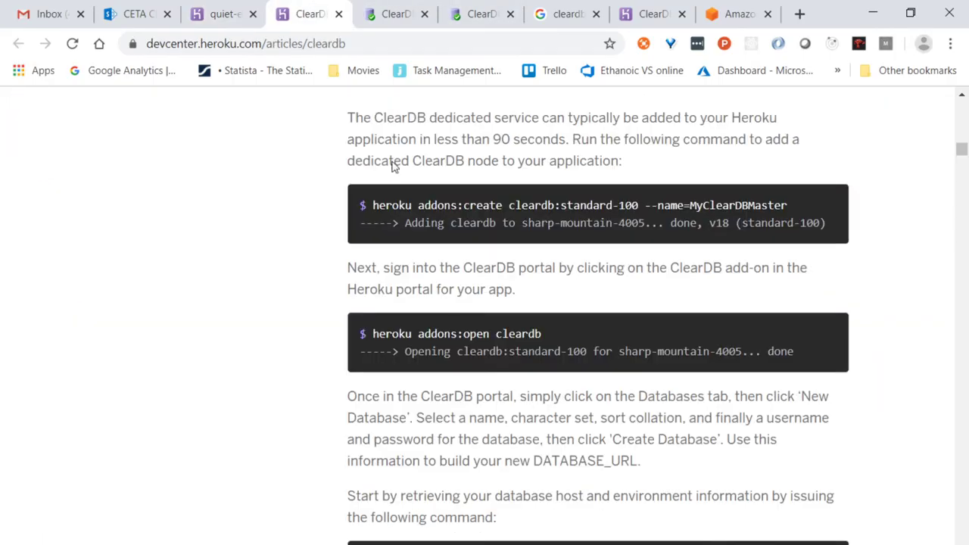
left_click(371, 7)
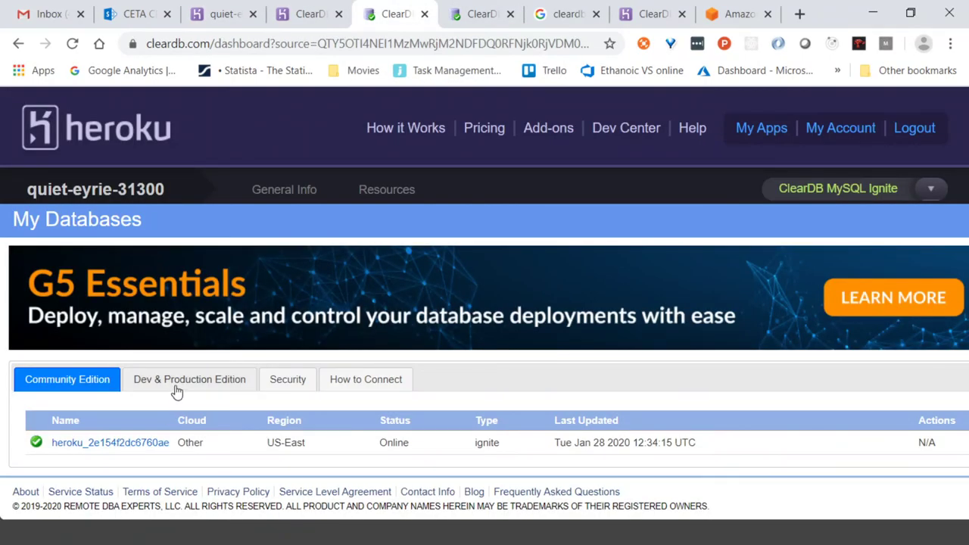
left_click(270, 377)
scroll(329, 310, "down", 2)
key("ctrl+Tab")
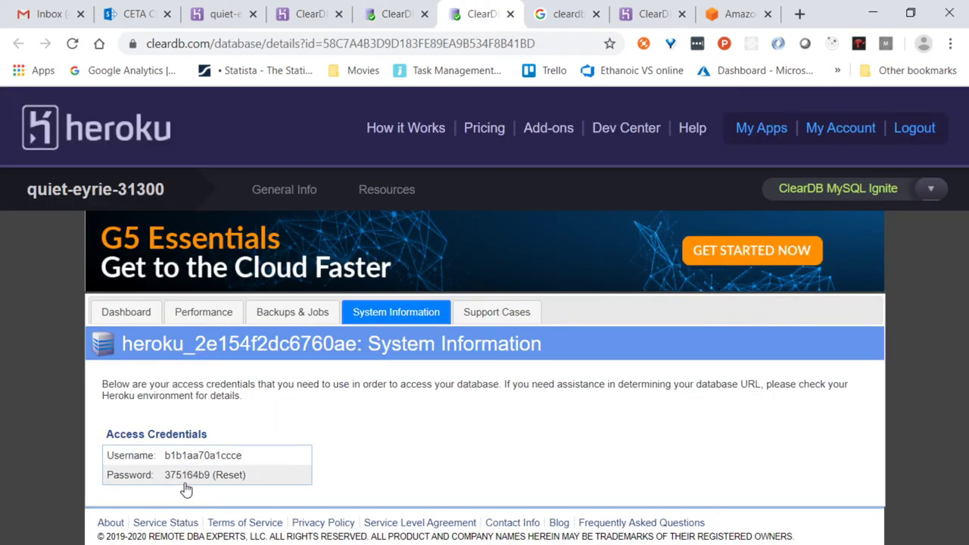
Step: Compare the username and password in the Notepad++ URL against the ClearDB credentials
key("alt+Tab")
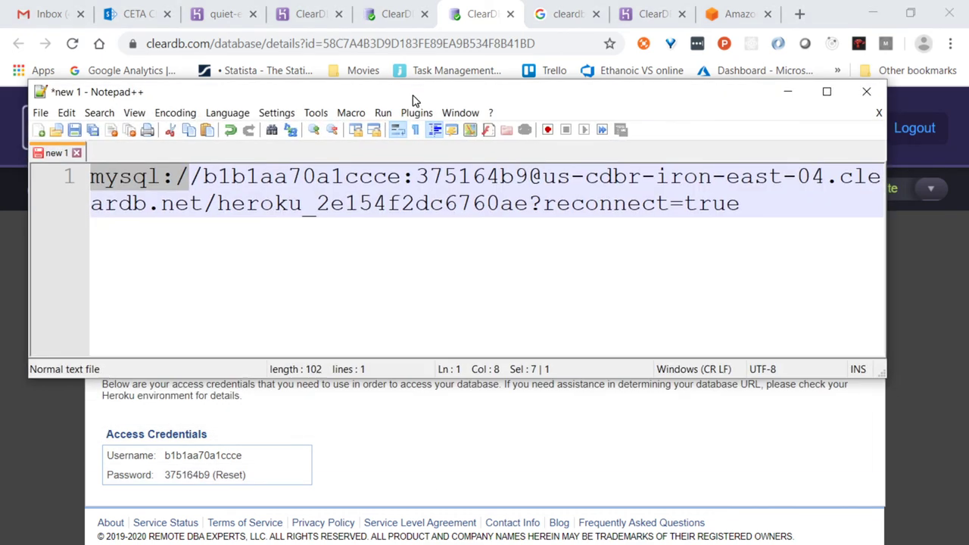
left_click_drag(429, 146, 413, 97)
left_click_drag(203, 176, 528, 177)
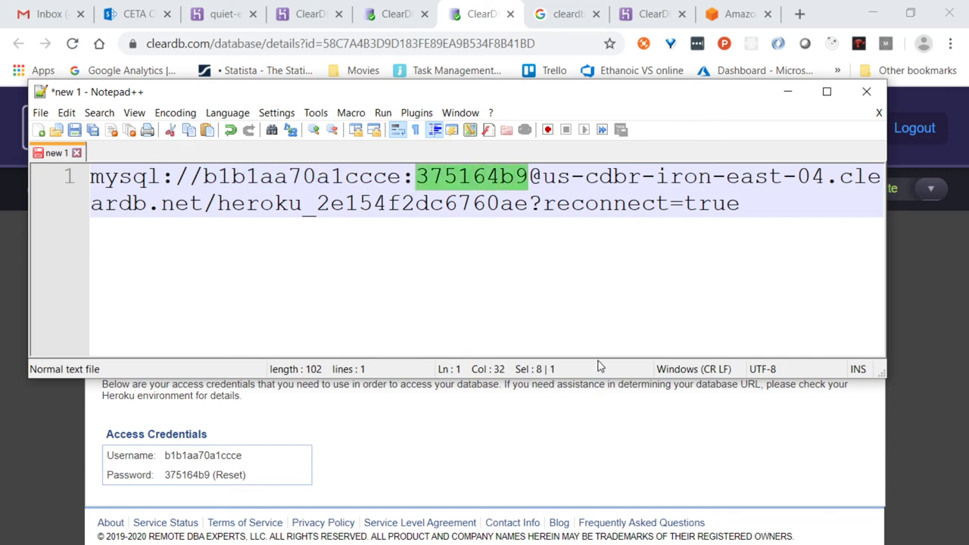
left_click_drag(753, 200, 94, 154)
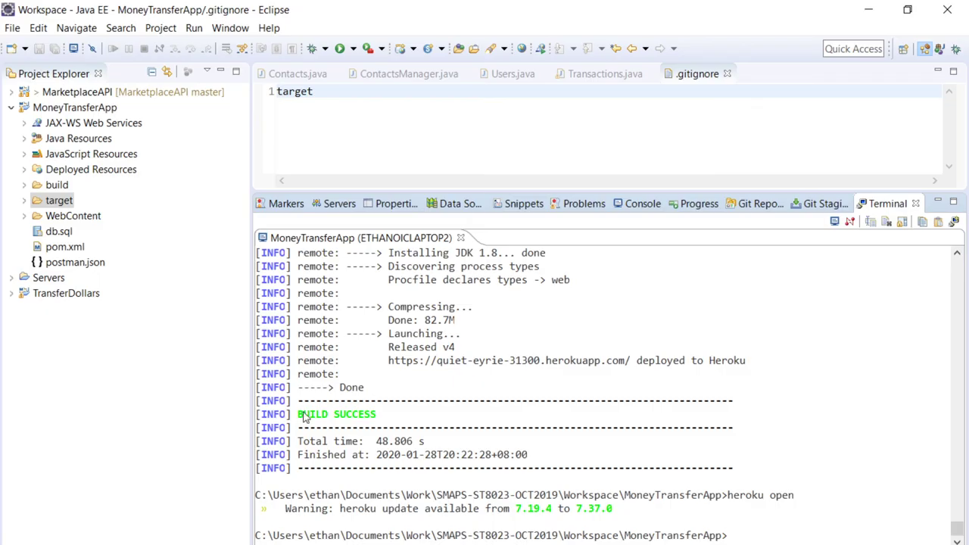
Step: Open ConnectionManager.java from com.moneytransferapp.database and shrink the Terminal to enlarge the editor
double_click(69, 141)
left_click(37, 154)
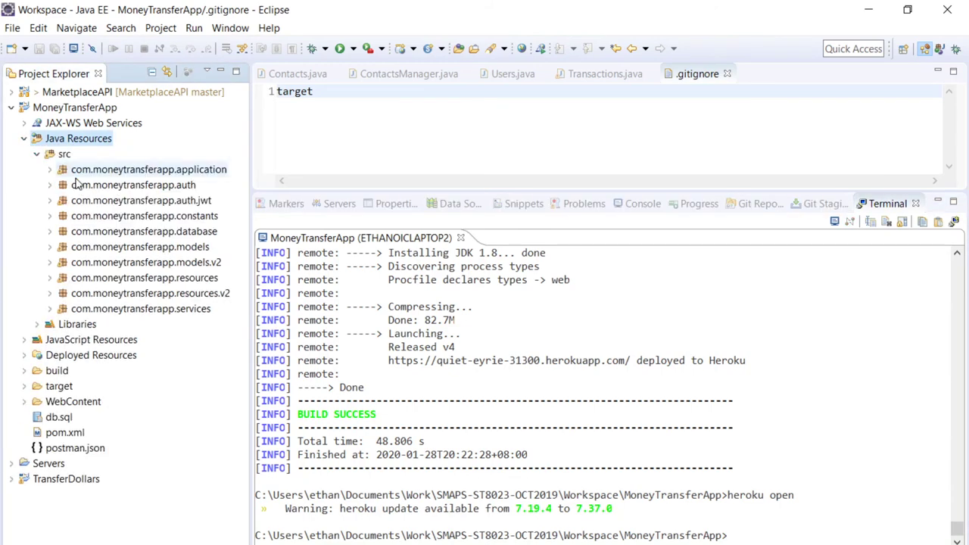
left_click(50, 231)
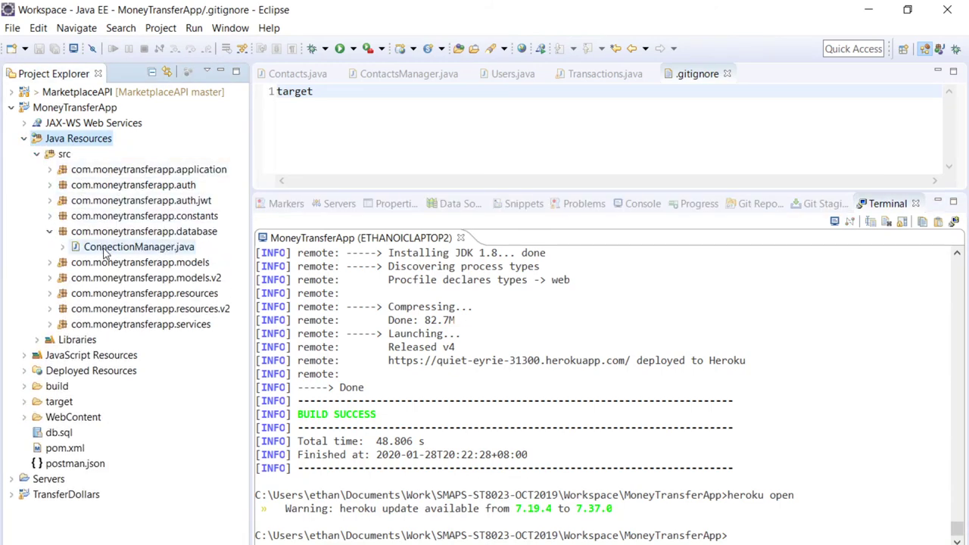
double_click(104, 250)
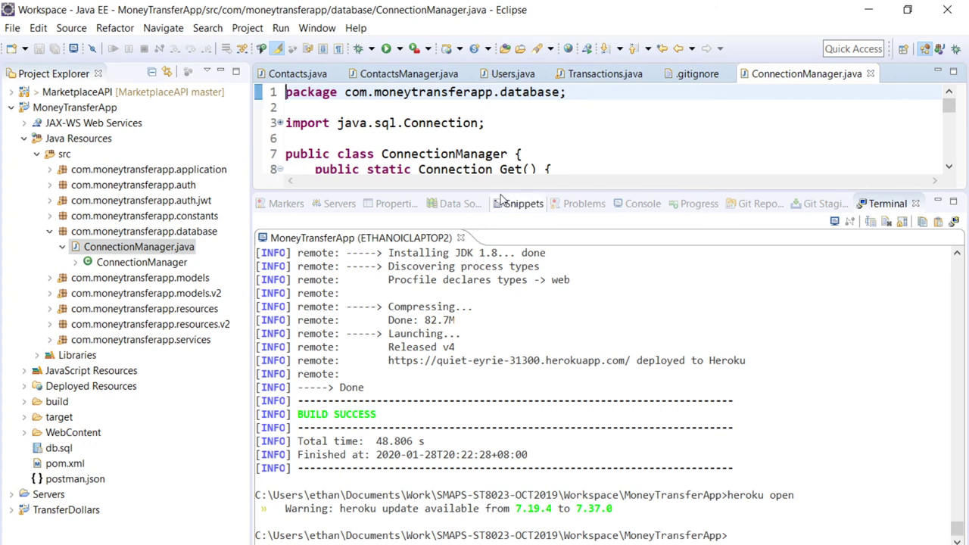
left_click_drag(493, 189, 573, 457)
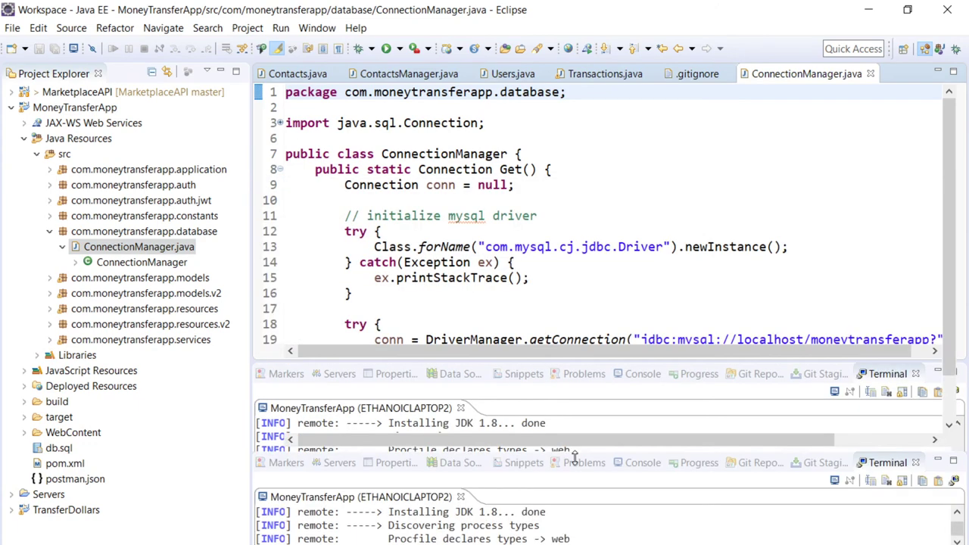
Step: Inspect the jdbc:mysql://localhost/moneytransferapp string, then resize the Notepad++ URL notes beside it
scroll(742, 436, "right", 5)
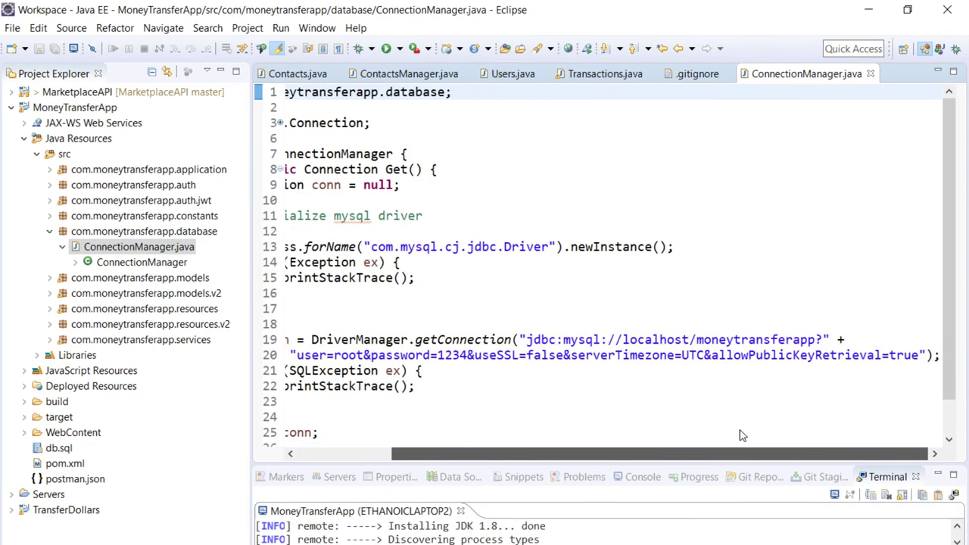
left_click_drag(563, 340, 902, 355)
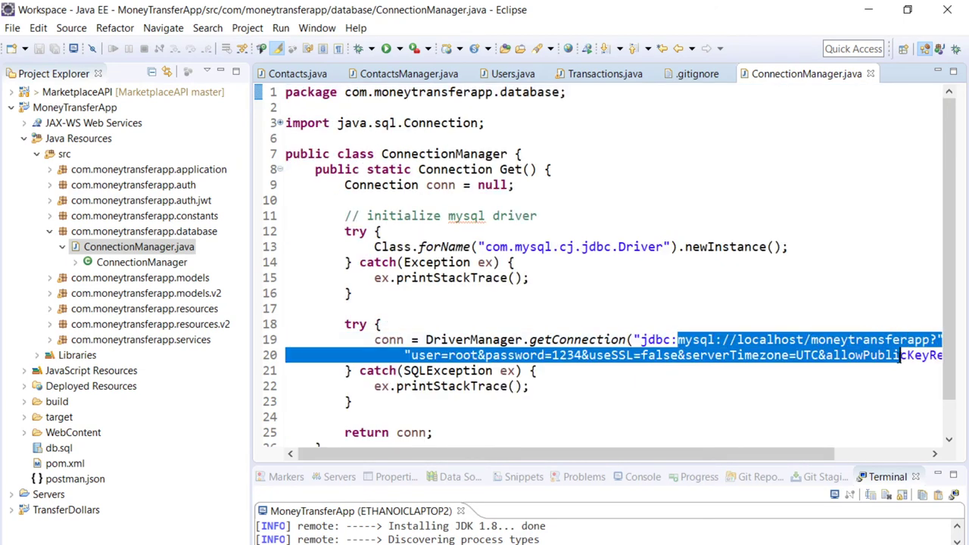
left_click_drag(802, 458, 886, 458)
left_click(869, 356)
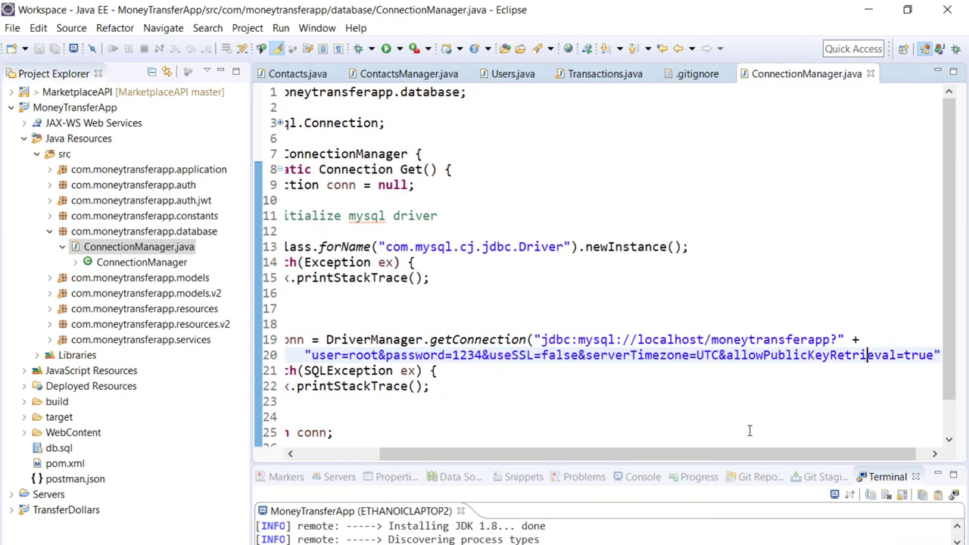
key("alt+Tab")
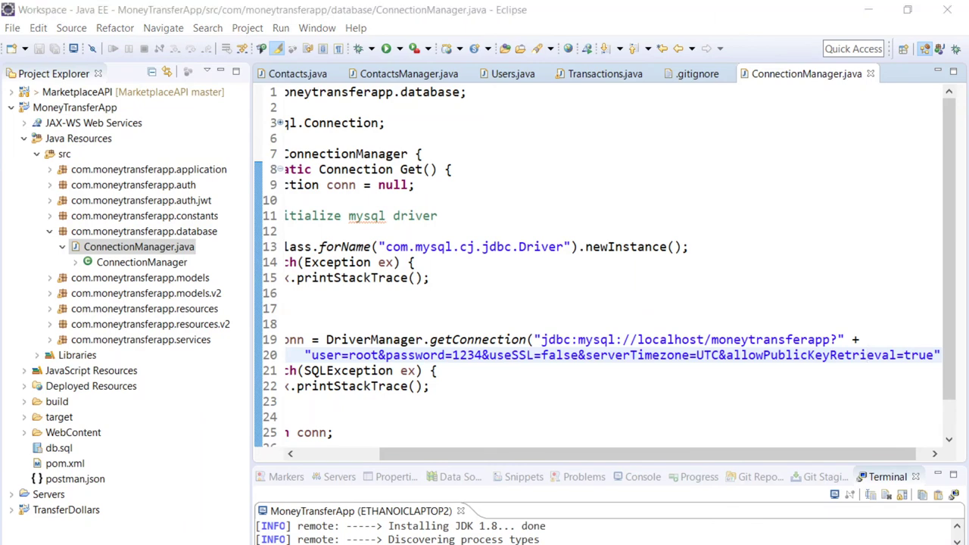
left_click_drag(885, 374, 935, 300)
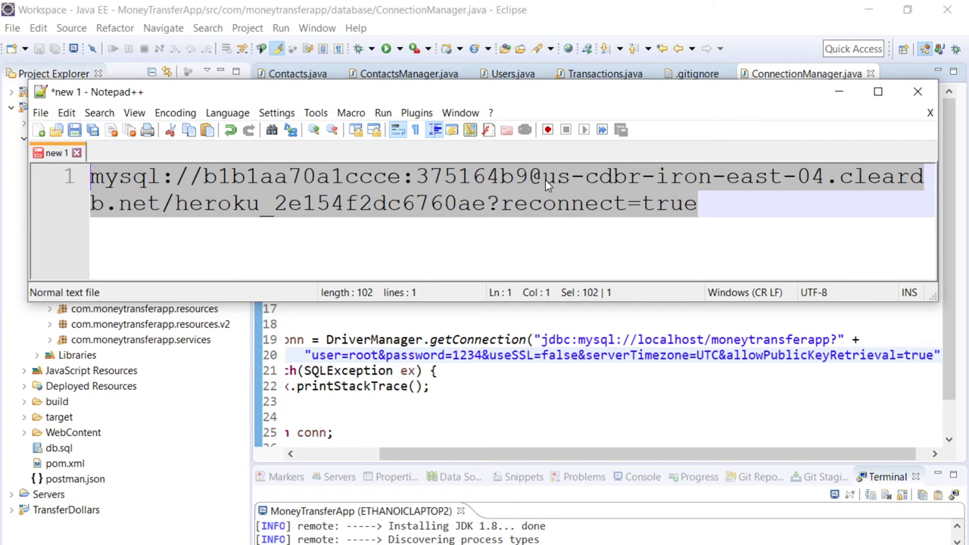
left_click_drag(545, 179, 152, 195)
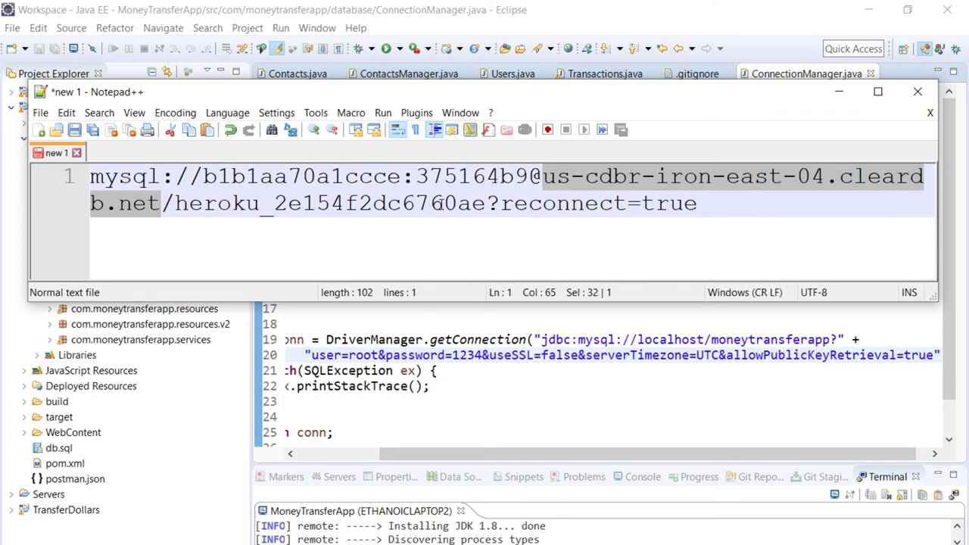
left_click_drag(485, 203, 176, 206)
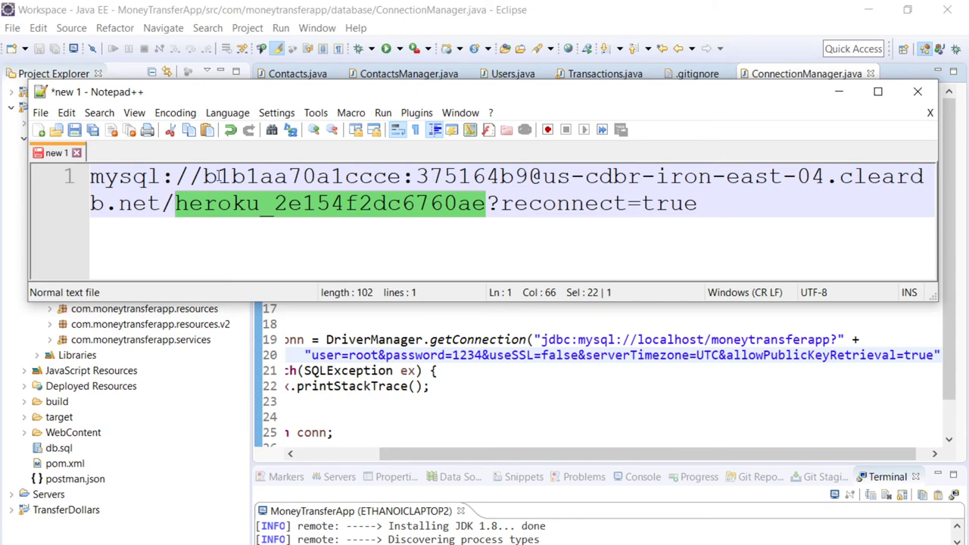
left_click_drag(206, 176, 161, 195)
key("ctrl+c")
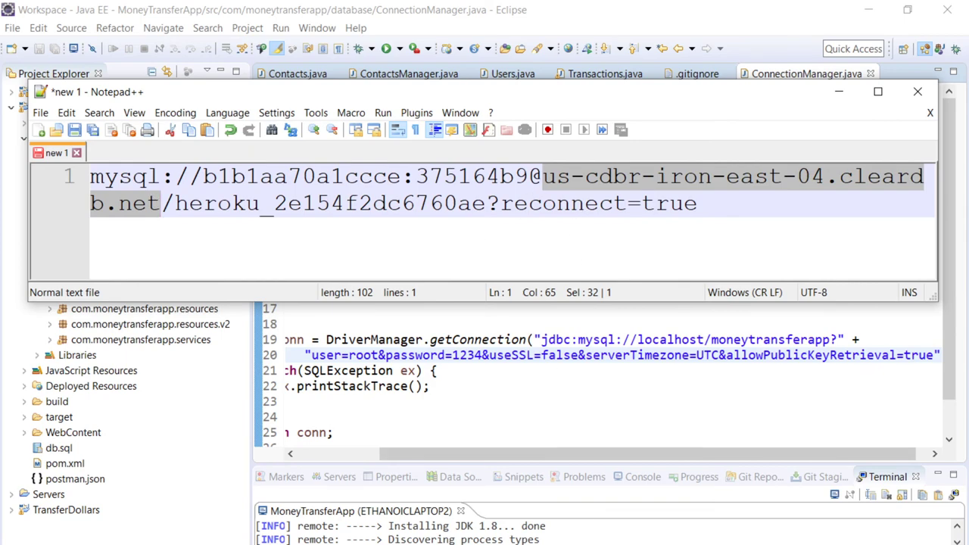
left_click(872, 477)
Step: Replace the 127.0.0.1 hostname with the ClearDB host and set the URL's database name as default schema
left_click_drag(303, 196, 159, 193)
key("ctrl+v")
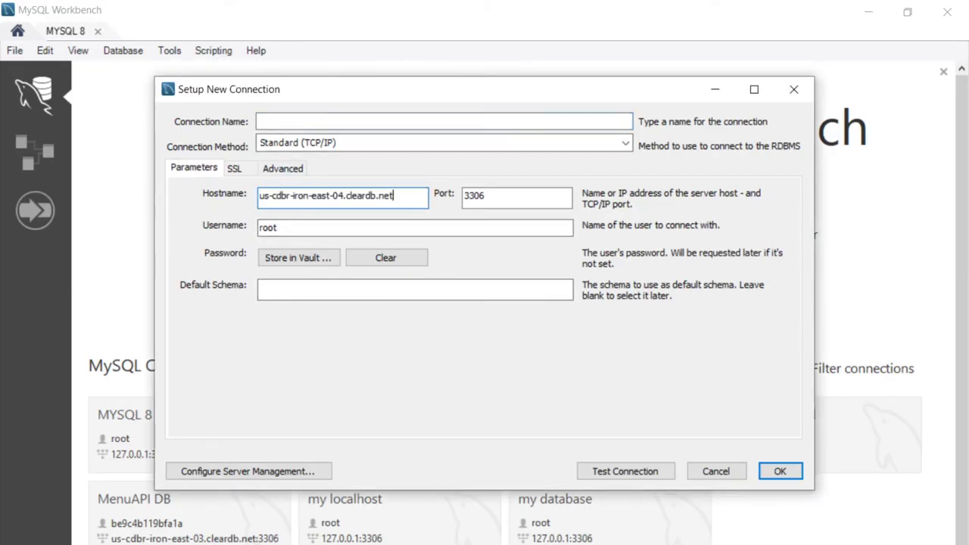
key("alt+Tab")
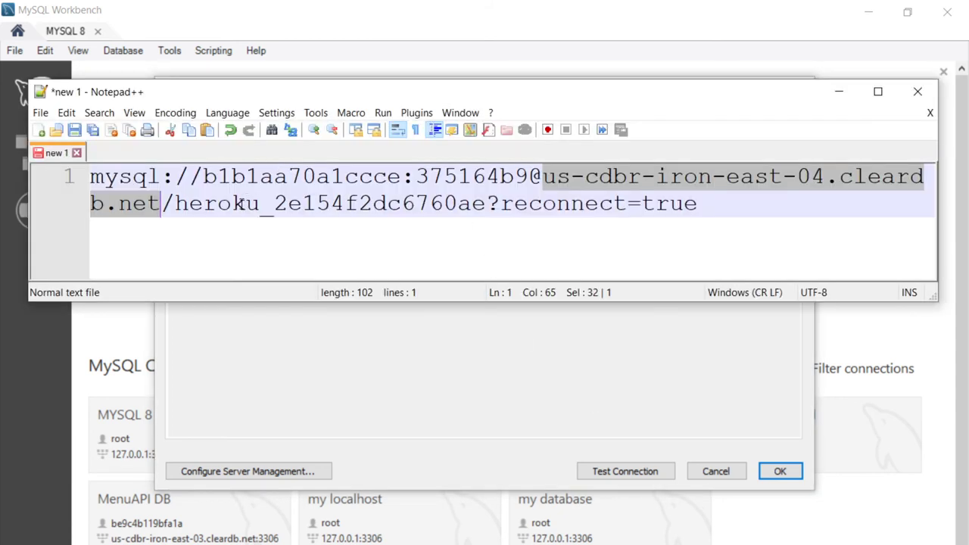
double_click(244, 206)
key("ctrl+c")
key("alt+Tab")
left_click(341, 283)
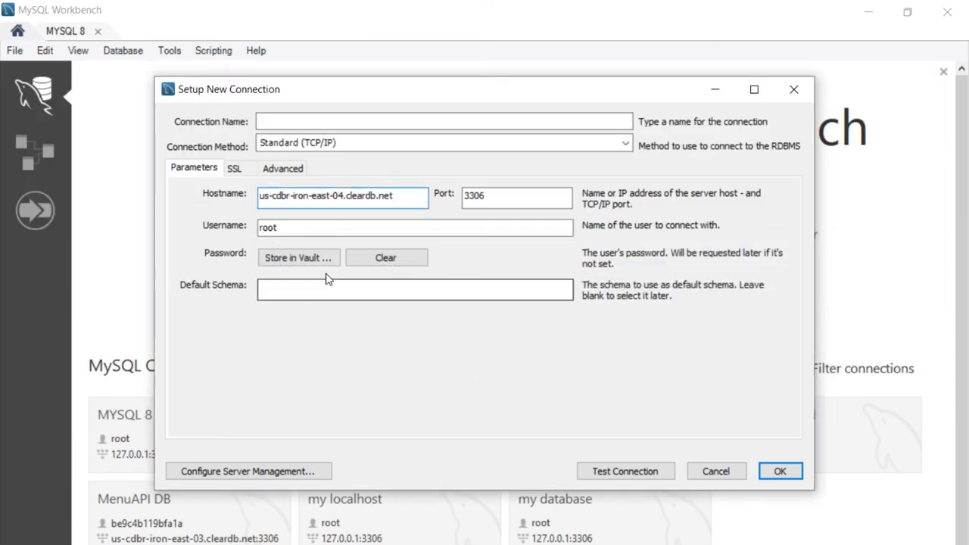
key("ctrl+v")
Step: Replace the root username with the ClearDB username from the URL
key("alt+Tab")
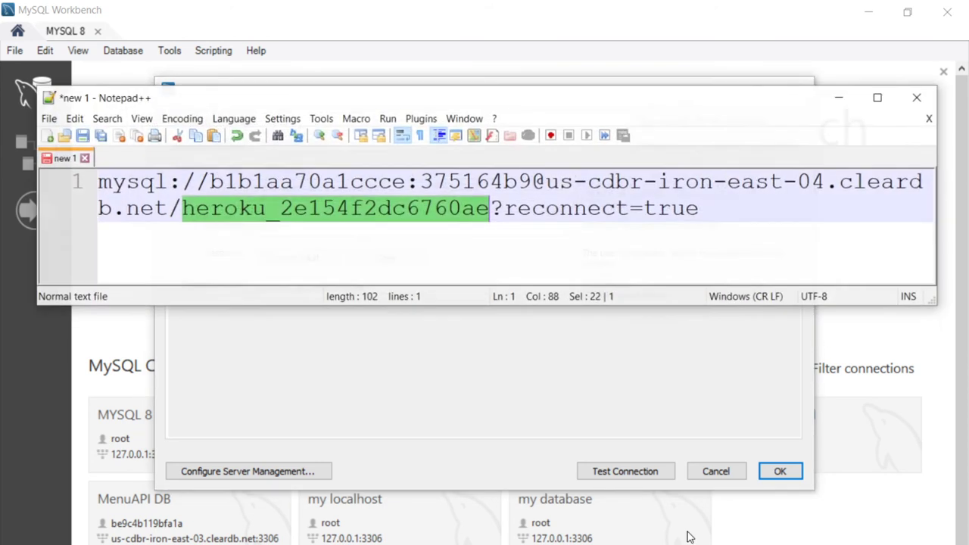
left_click(289, 176)
double_click(289, 175)
key("ctrl+c")
key("alt+Tab")
double_click(319, 226)
key("ctrl+v")
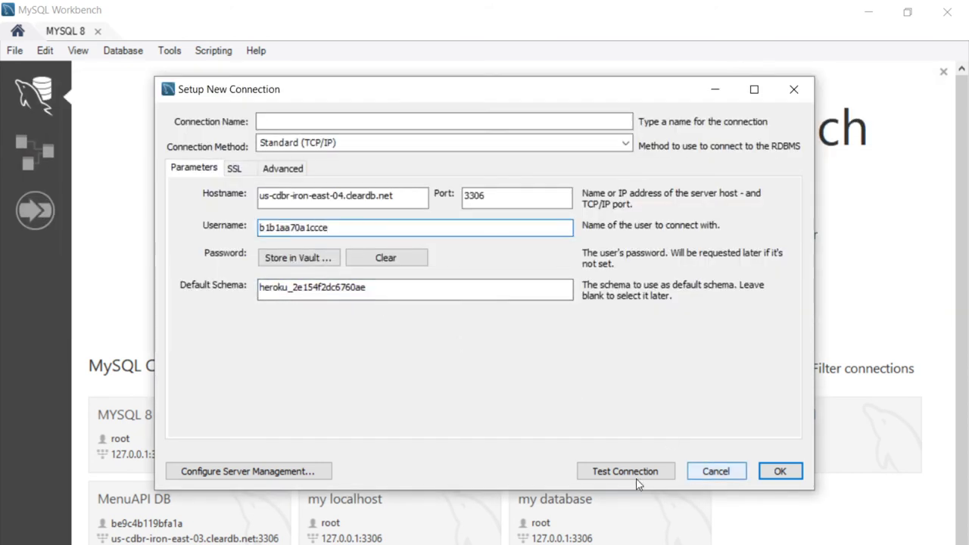
Step: Test the connection, entering the ClearDB password from the URL and saving it in the vault
left_click(635, 473)
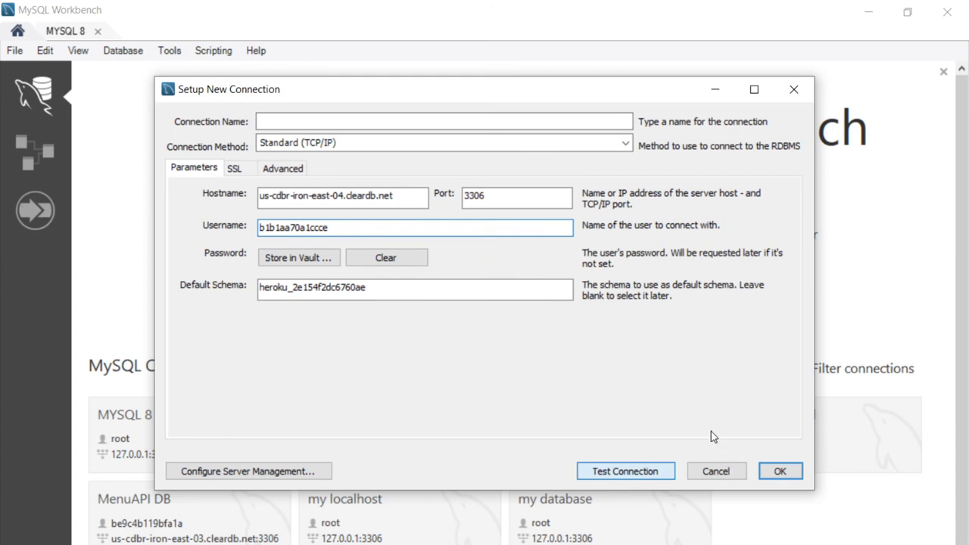
key("alt+Tab")
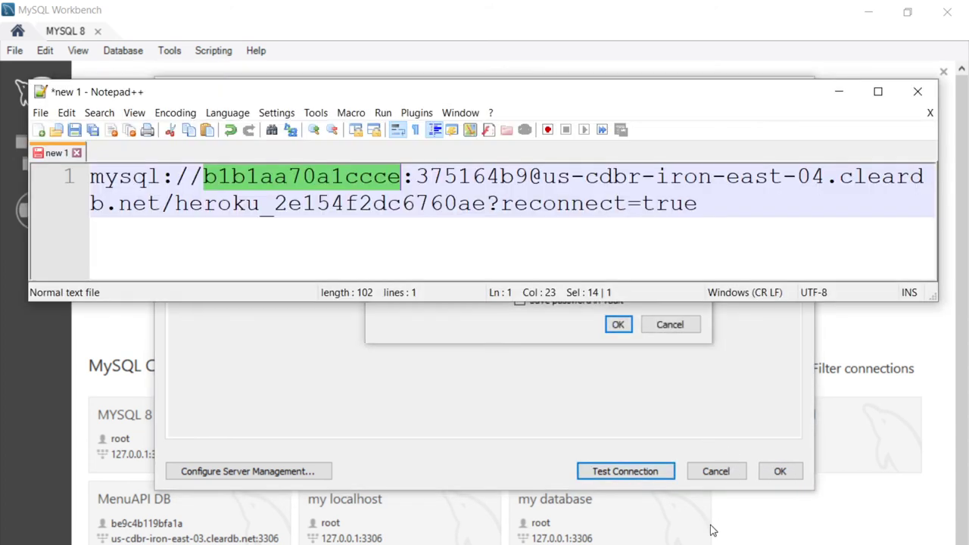
double_click(453, 182)
key("ctrl+c")
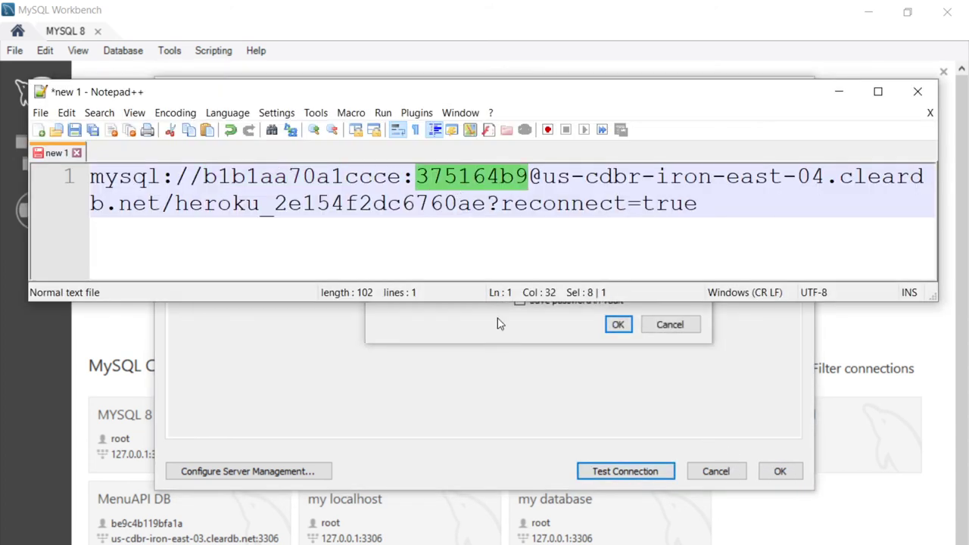
key("alt+Tab")
key("ctrl+v")
left_click(551, 301)
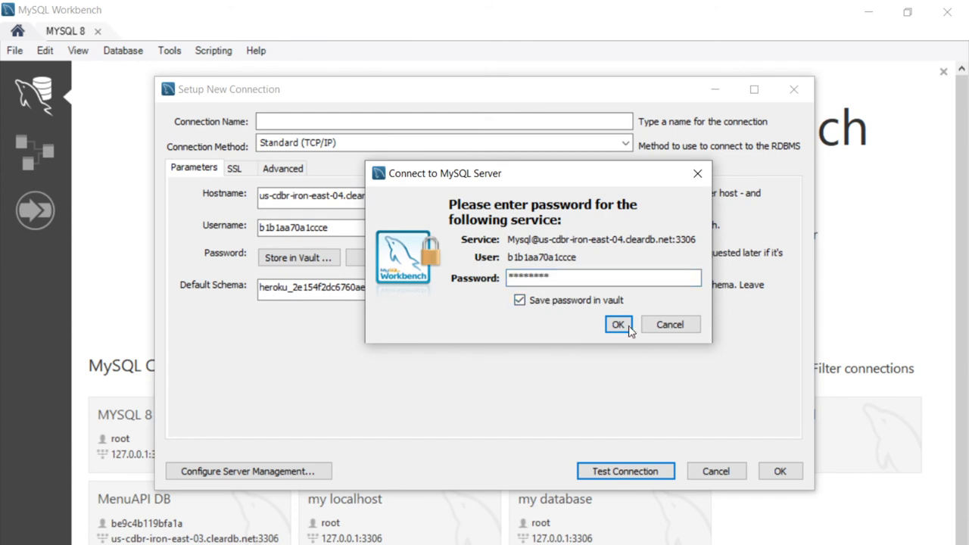
left_click(618, 324)
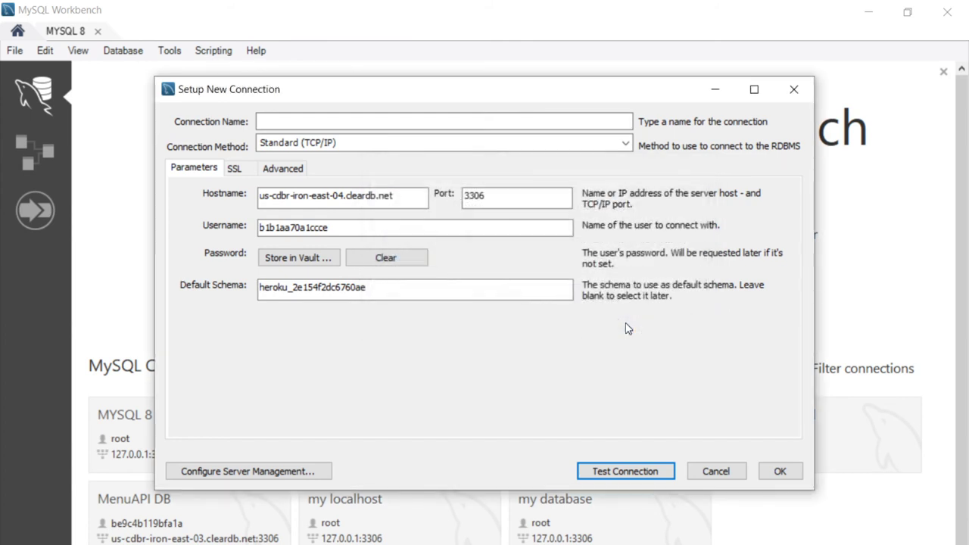
left_click(625, 471)
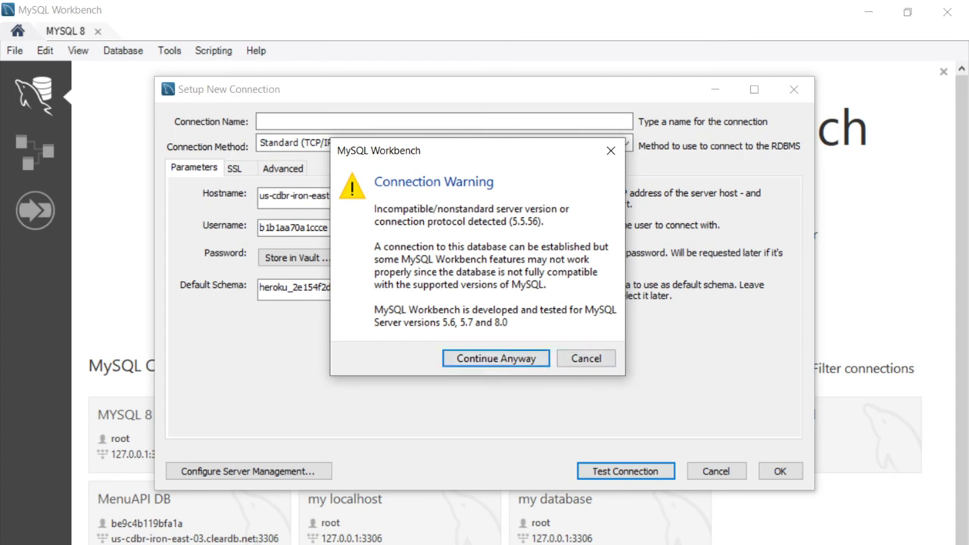
mouse_move(657, 544)
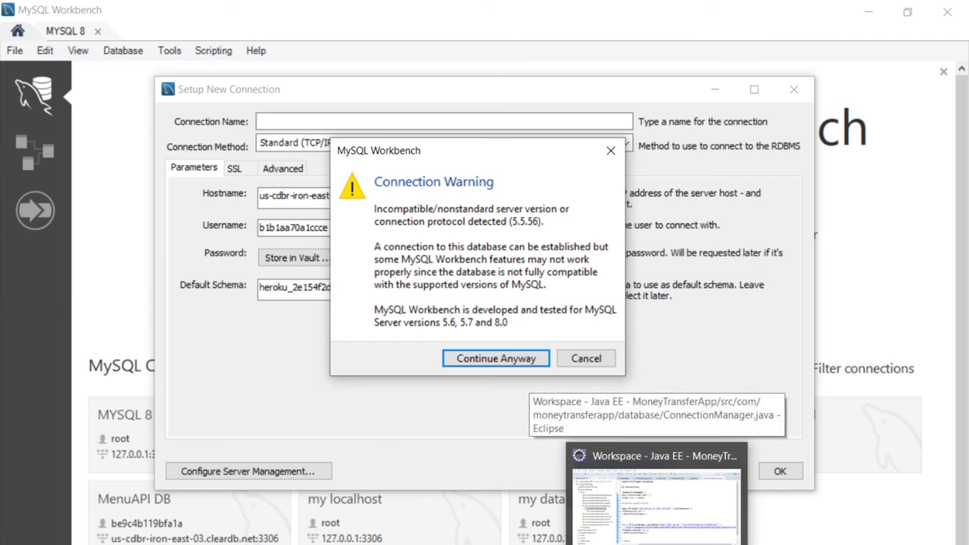
left_click(530, 484)
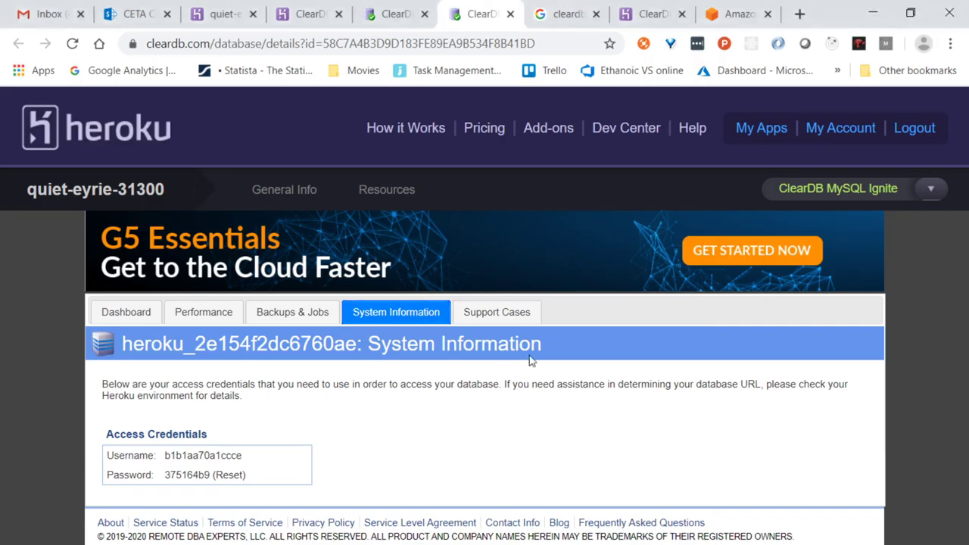
left_click(203, 312)
scroll(406, 355, "down", 5)
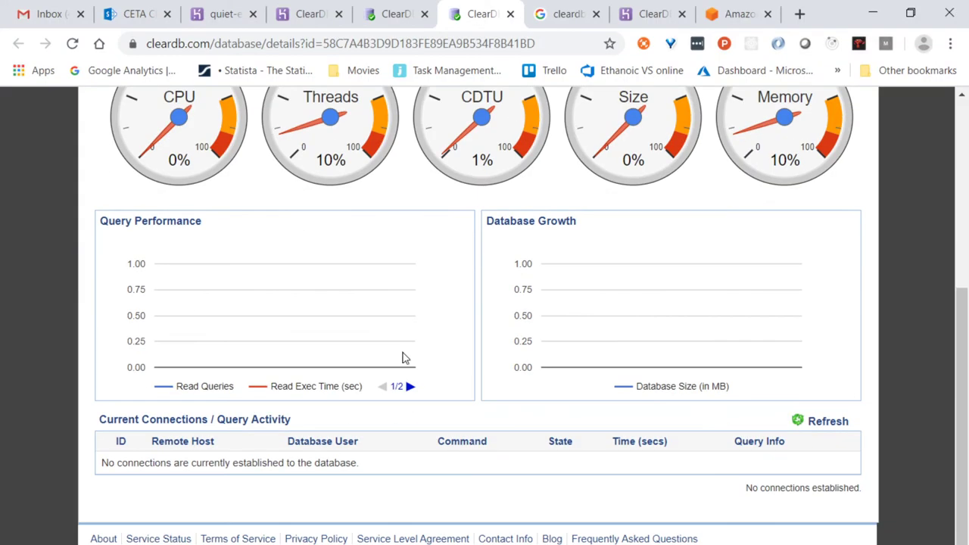
scroll(404, 357, "up", 3)
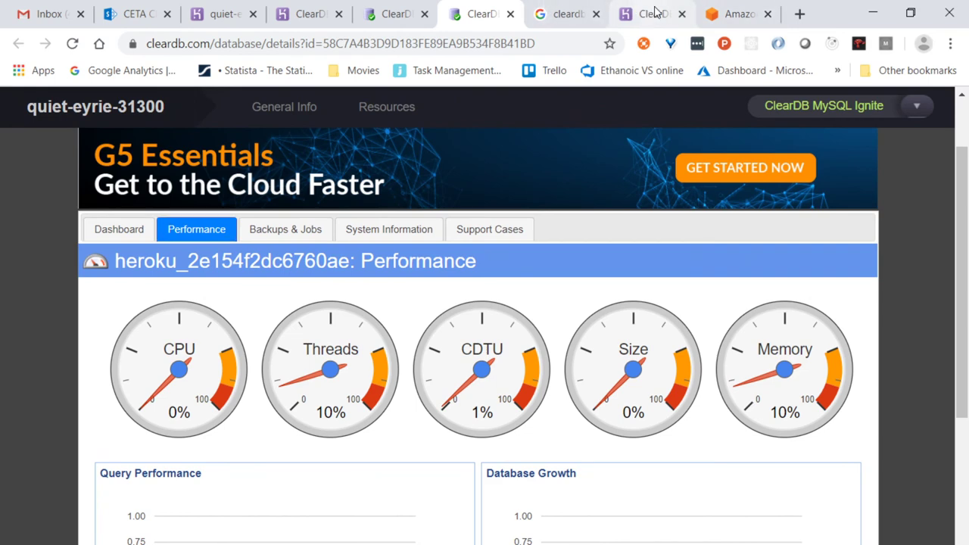
left_click(654, 13)
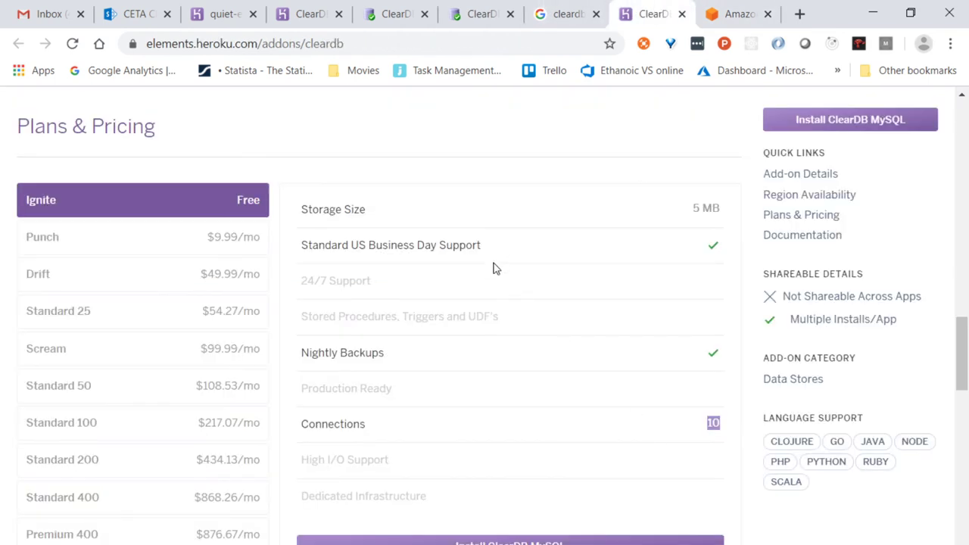
scroll(493, 296, "down", 5)
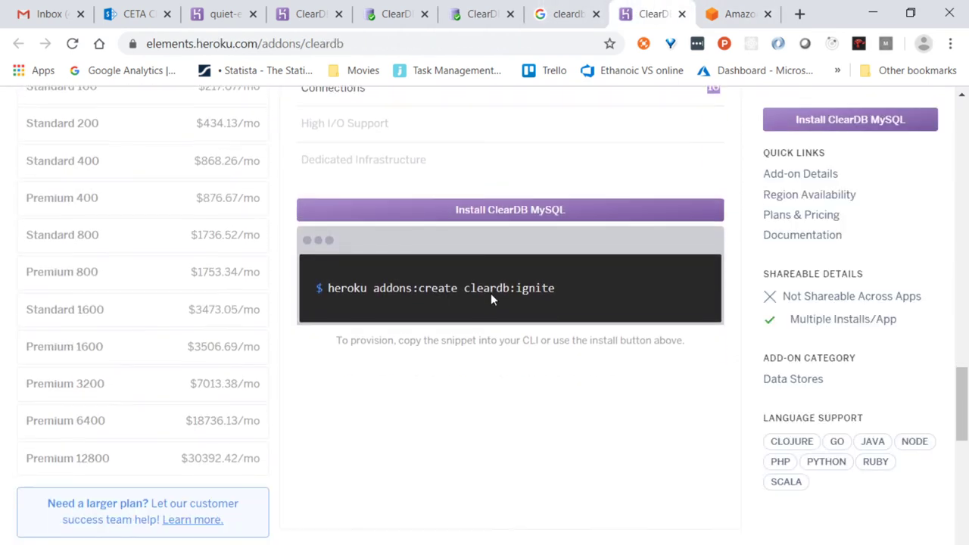
scroll(490, 314, "down", 1)
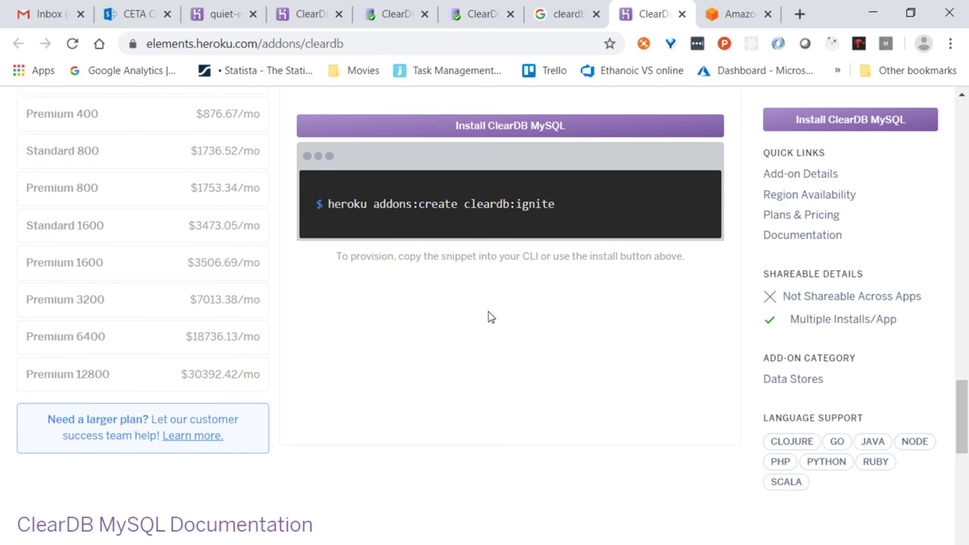
scroll(488, 310, "up", 9)
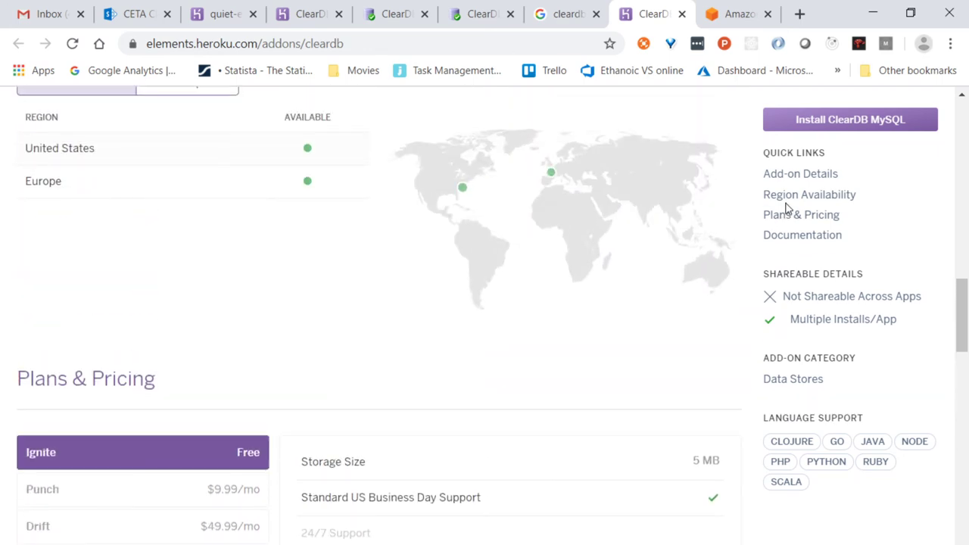
scroll(789, 236, "down", 1)
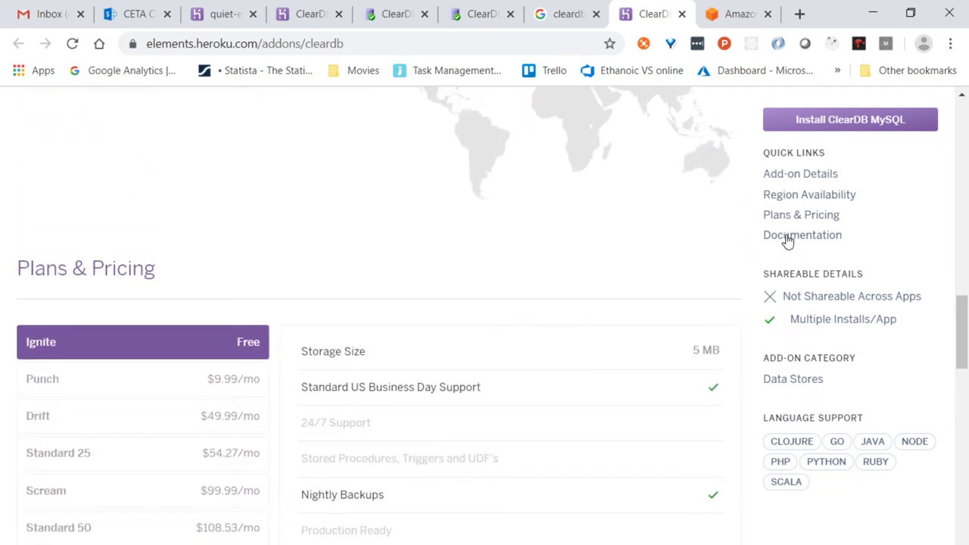
left_click(789, 235)
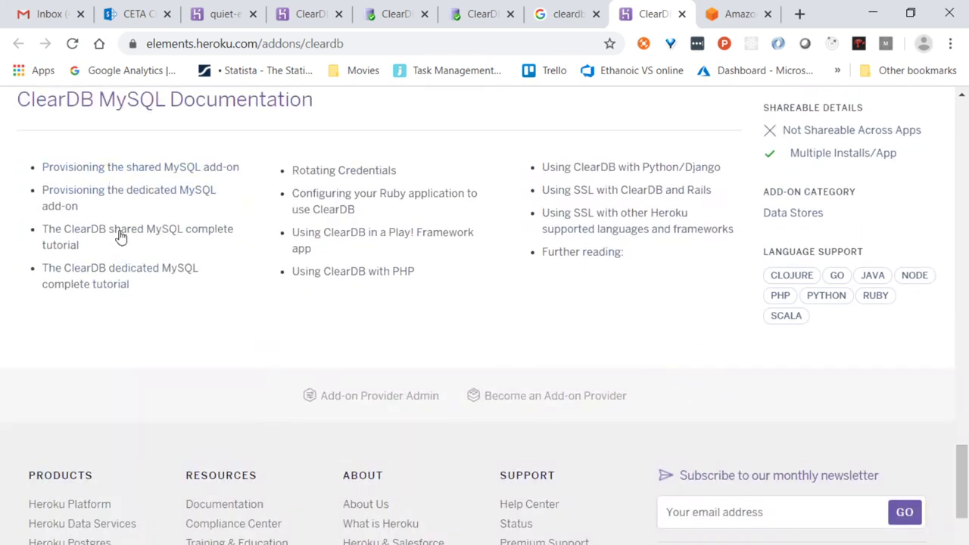
left_click(567, 12)
scroll(452, 278, "down", 4)
left_click(294, 109)
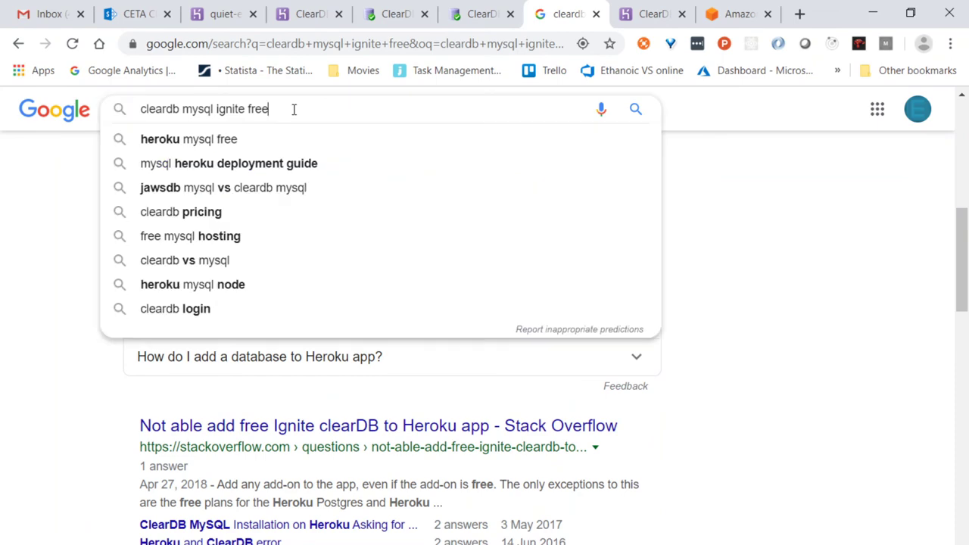
key("BackSpace")
key("BackSpace")
key("BackSpace")
key("BackSpace")
key("BackSpace")
key("BackSpace")
key("BackSpace")
key("BackSpace")
key("BackSpace")
key("BackSpace")
key("BackSpace")
key("BackSpace")
key("Return")
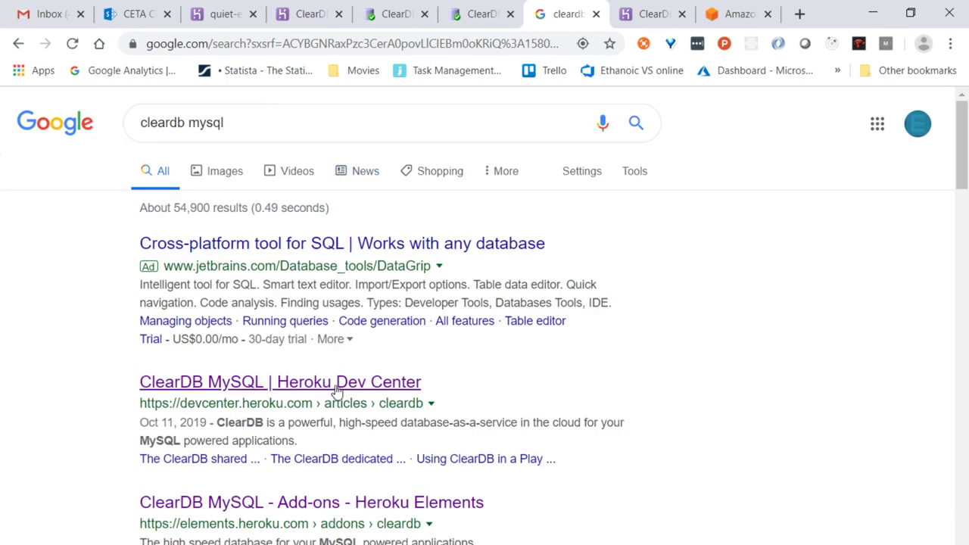
scroll(495, 434, "down", 2)
scroll(601, 383, "down", 4)
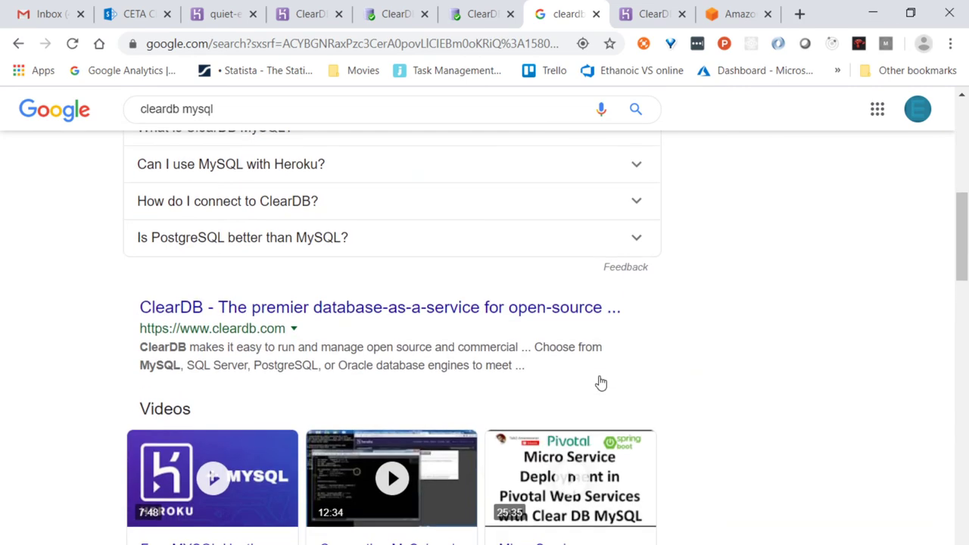
left_click(507, 316)
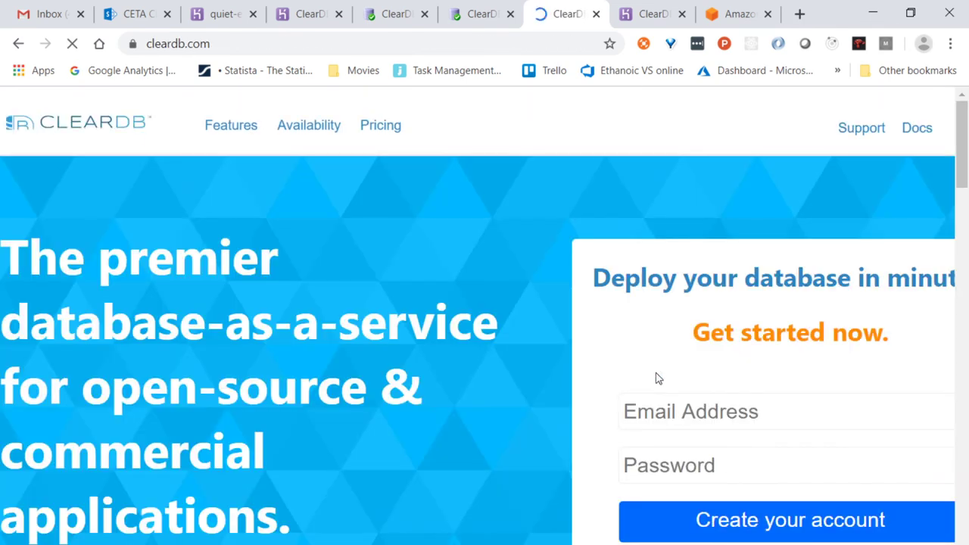
left_click(236, 129)
scroll(496, 292, "down", 2)
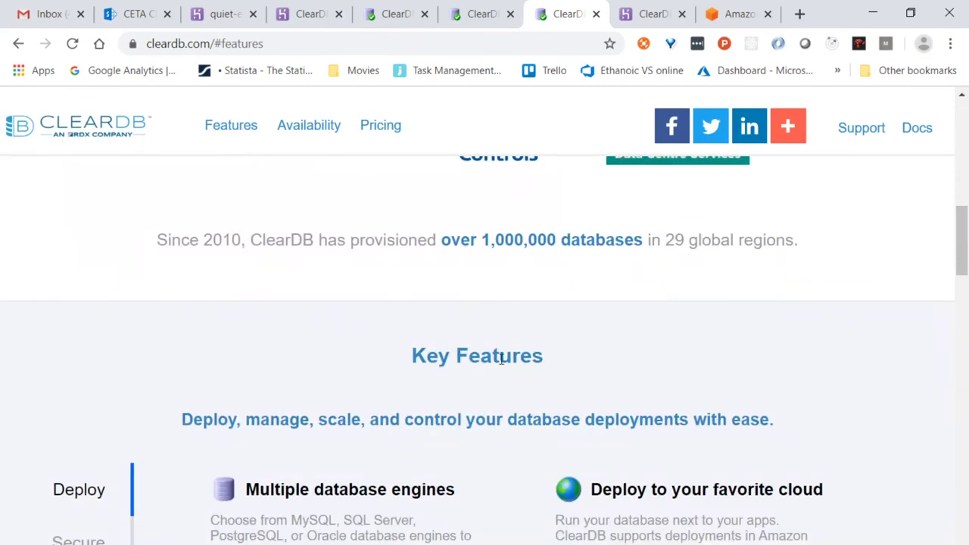
scroll(500, 361, "down", 12)
scroll(311, 344, "down", 4)
scroll(312, 337, "up", 4)
scroll(313, 337, "down", 9)
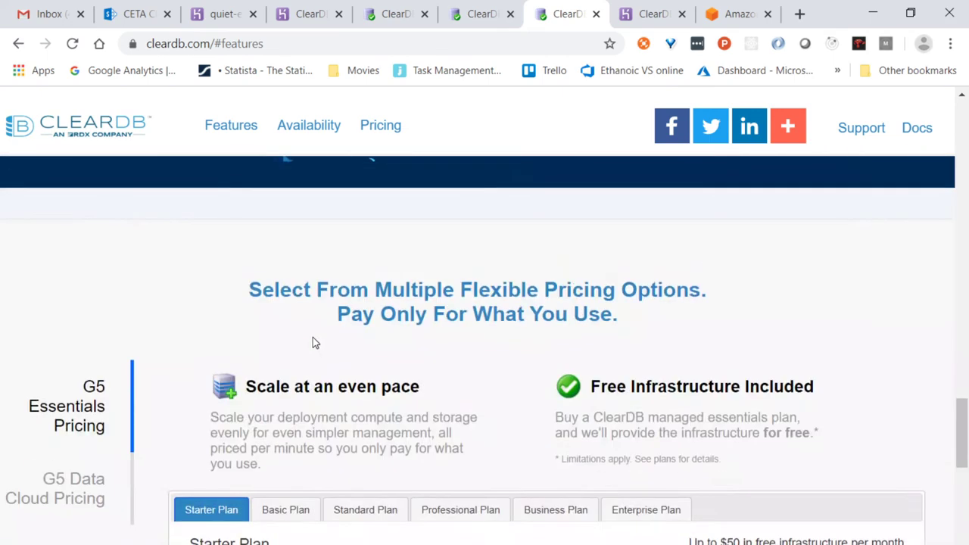
scroll(316, 340, "up", 3)
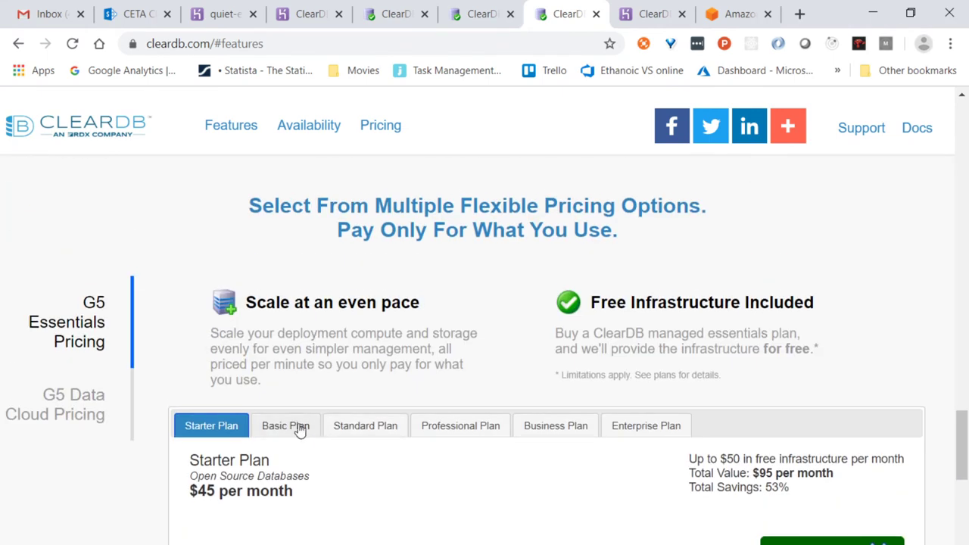
scroll(424, 429, "down", 7)
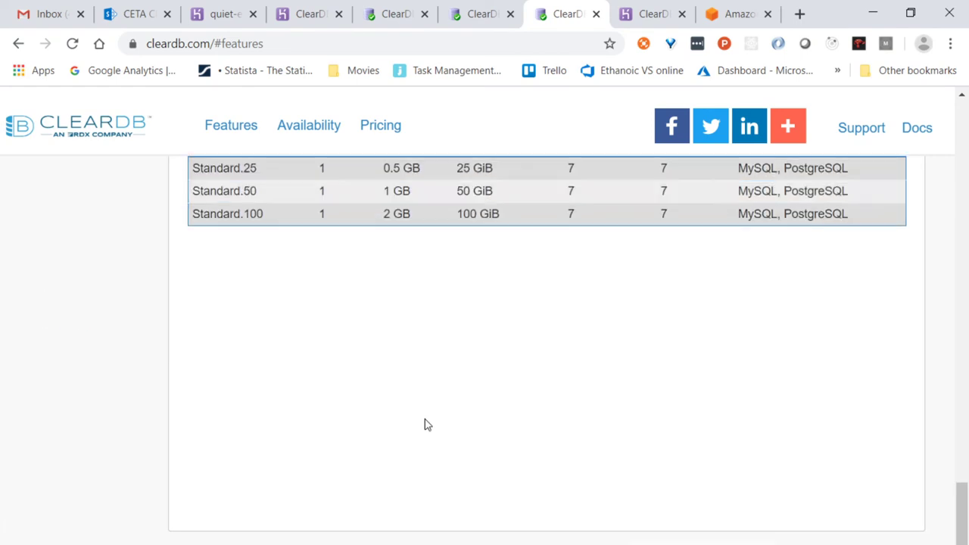
scroll(426, 424, "up", 4)
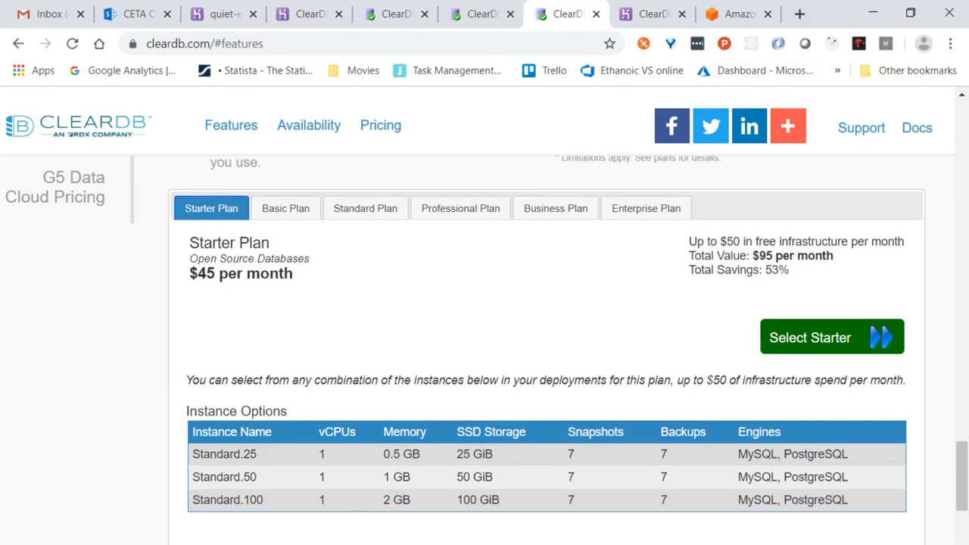
left_click(691, 520)
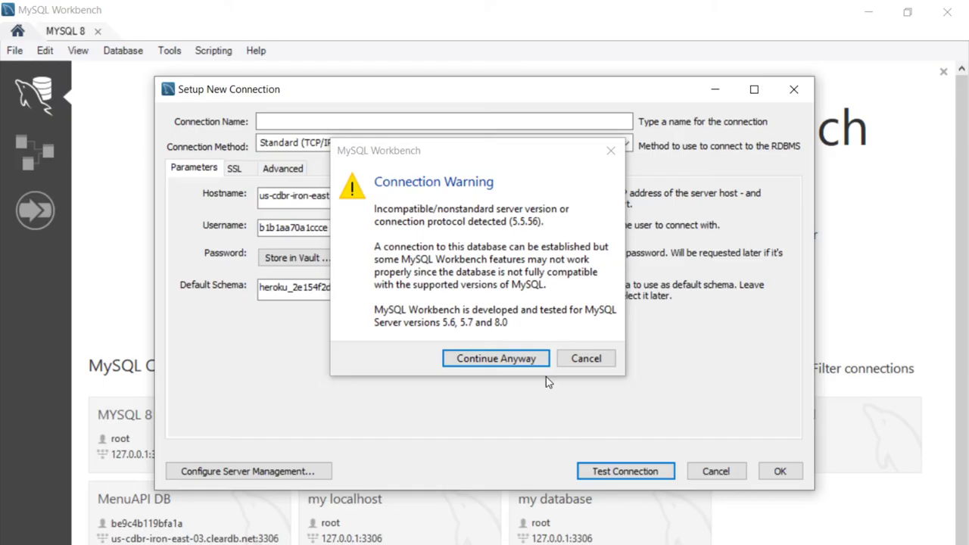
Step: Accept the server version warning on retest and save the connection as 'Heroku ClearDB MySQL - MoneyTransferApp'
left_click(495, 357)
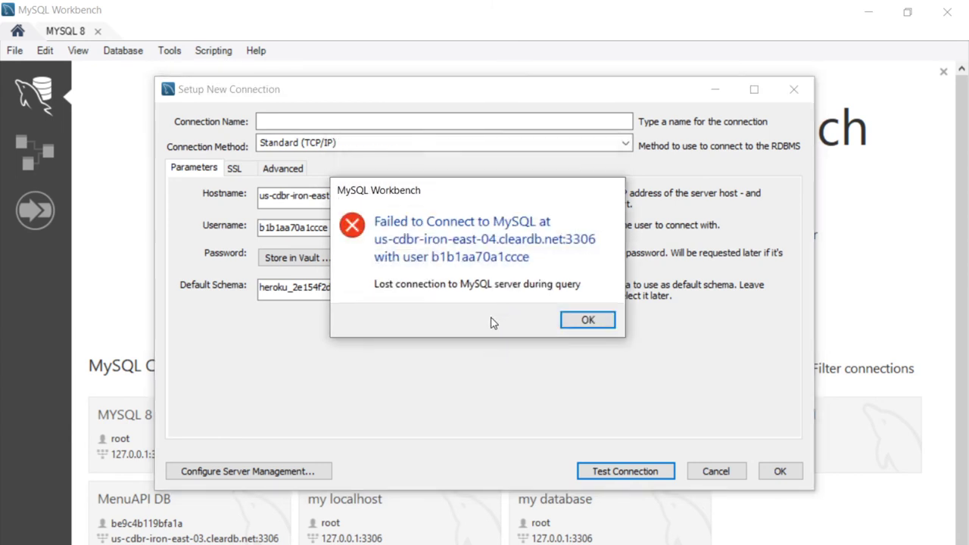
left_click(588, 319)
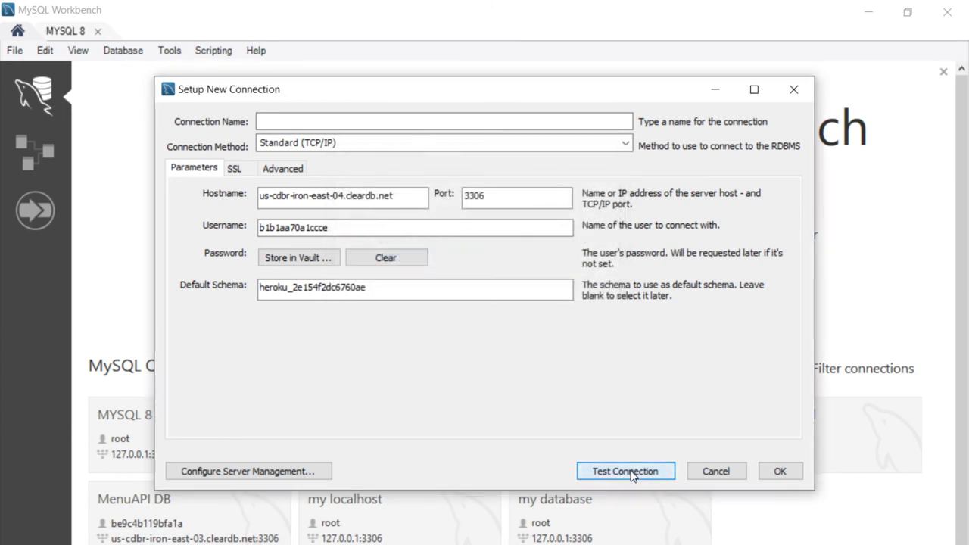
left_click(518, 366)
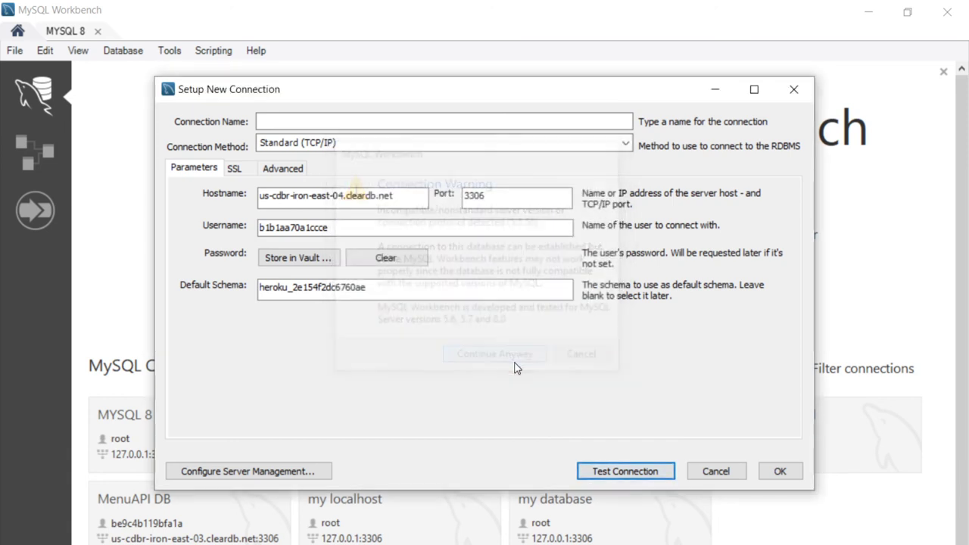
left_click(597, 351)
left_click(374, 123)
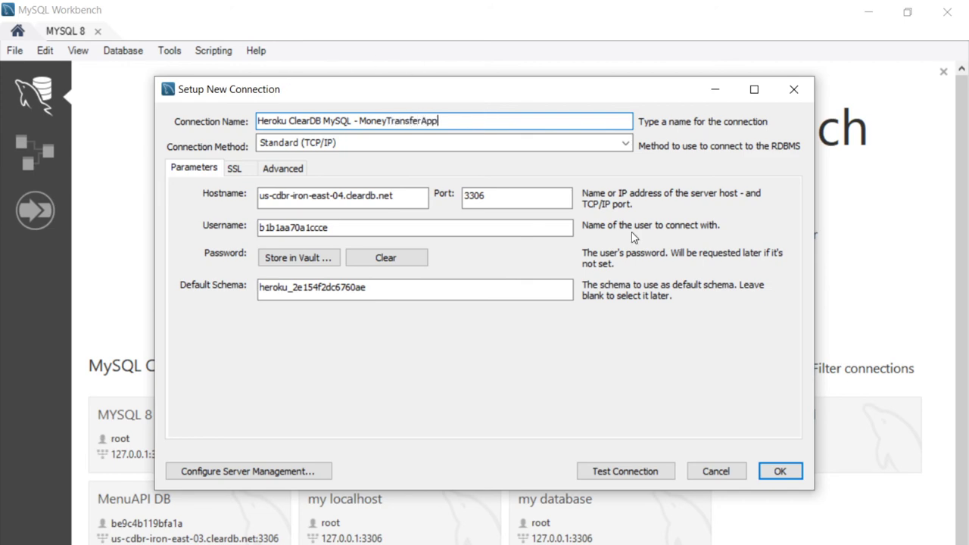
left_click(781, 471)
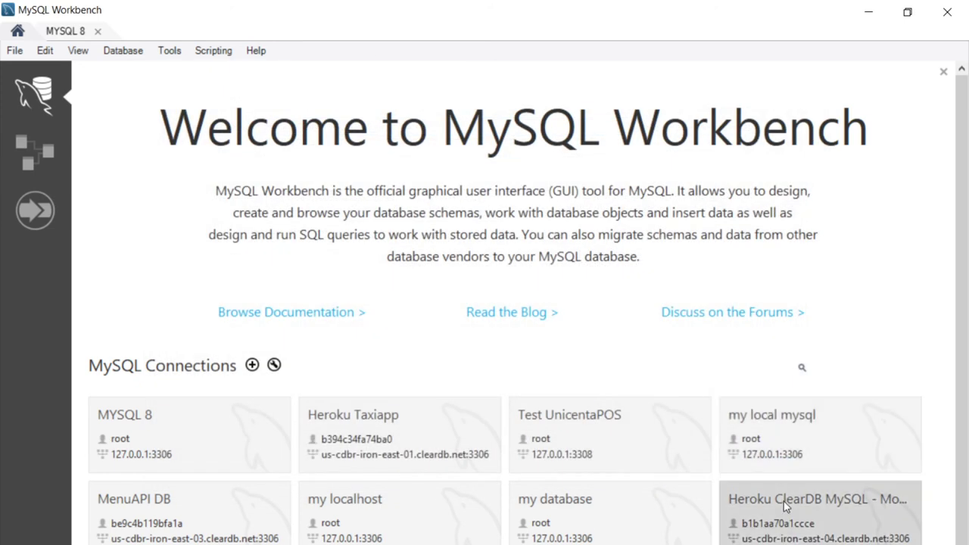
Step: Connect to Heroku ClearDB despite the version warning and expand heroku_2e154f2dc6760ae's Tables
left_click(784, 502)
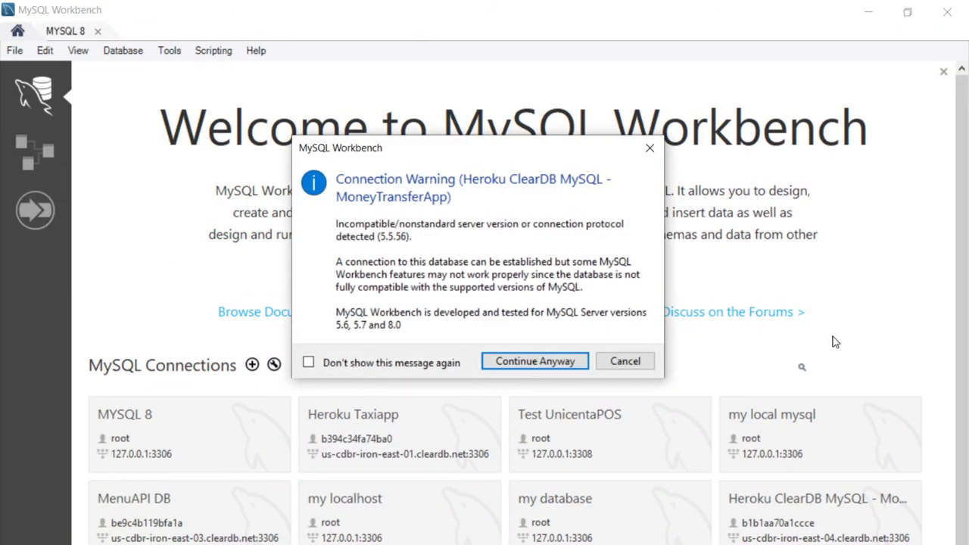
left_click(540, 358)
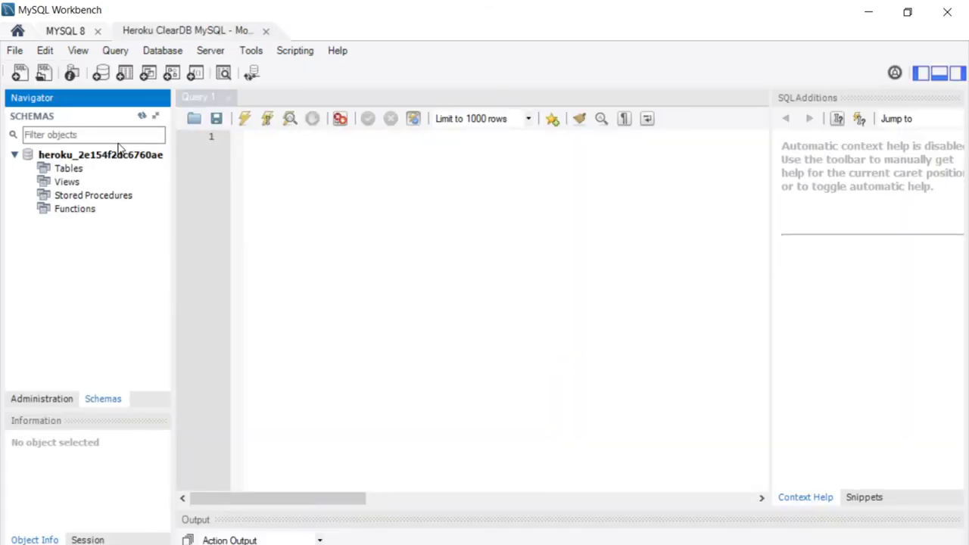
left_click(83, 156)
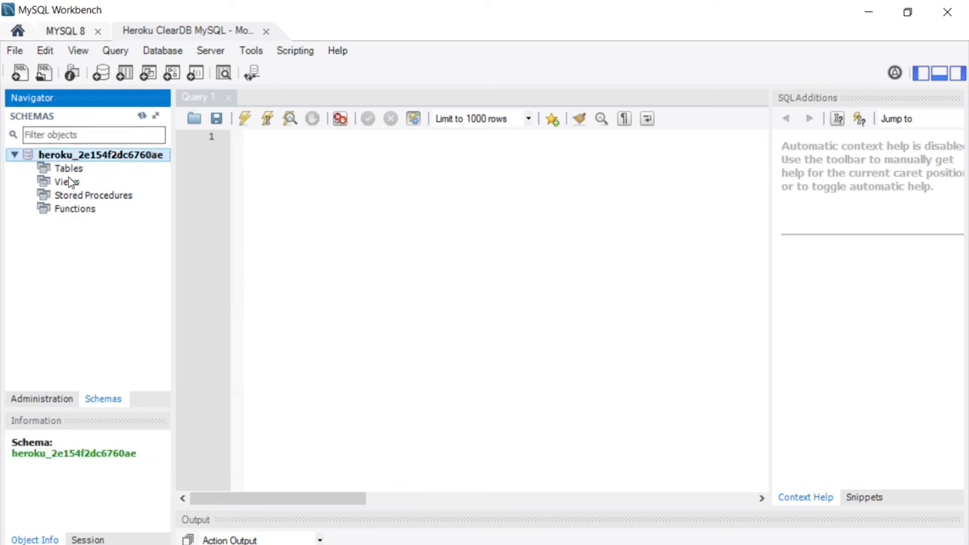
left_click(70, 169)
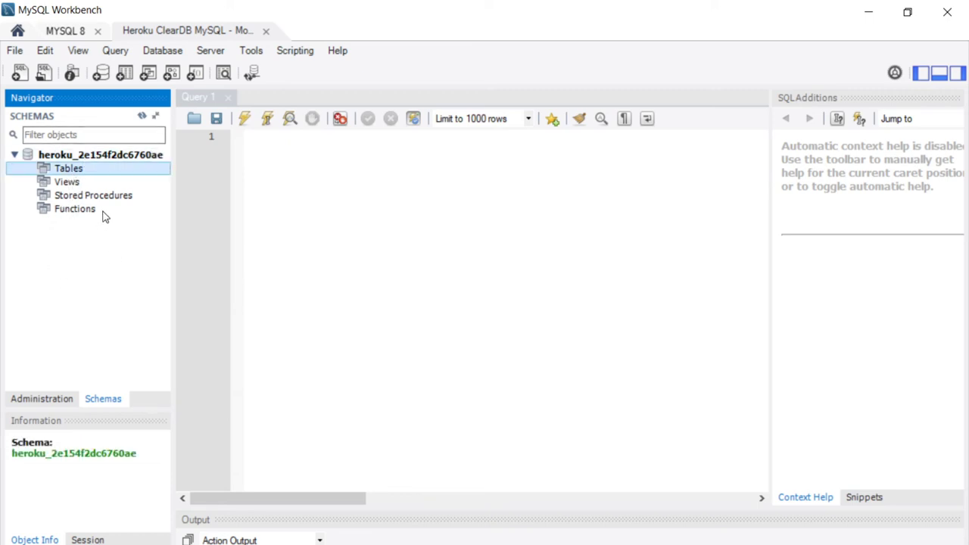
Step: Open Server > Data Export on the local MYSQL 8 connection
left_click(66, 30)
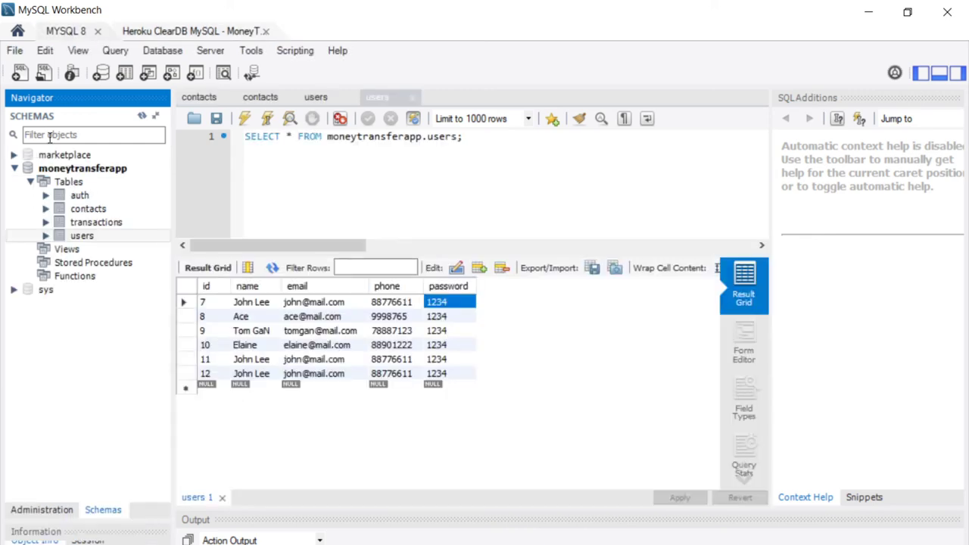
left_click(173, 32)
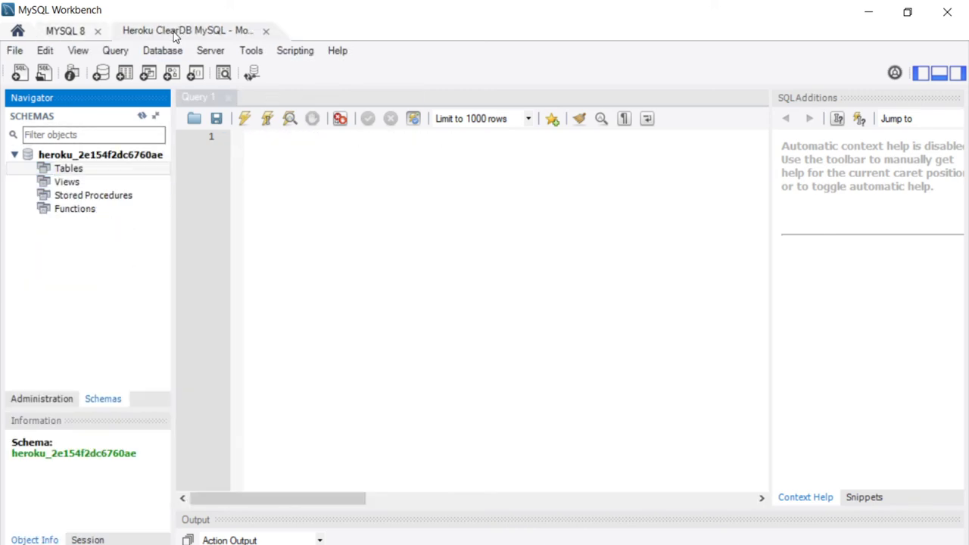
left_click(66, 30)
left_click(256, 51)
left_click(259, 50)
left_click(211, 51)
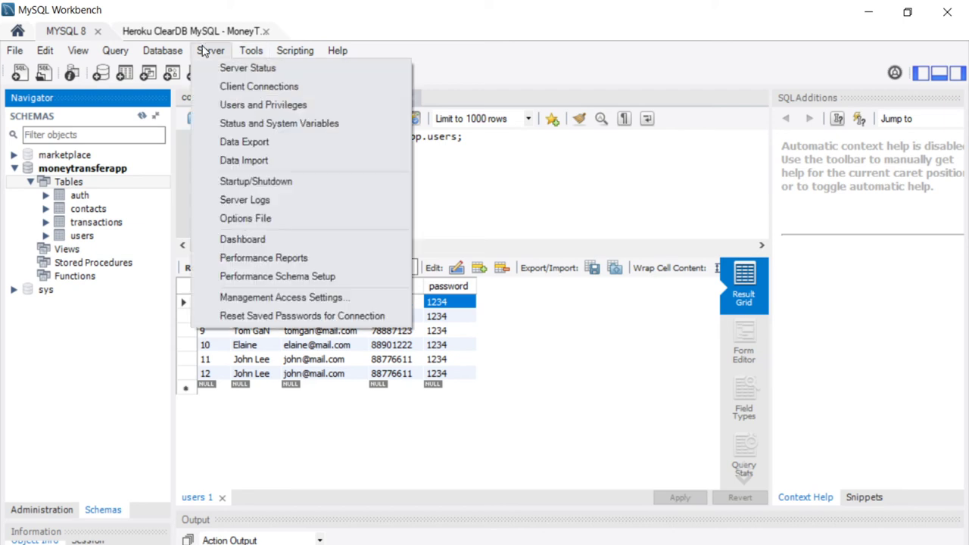
left_click(260, 144)
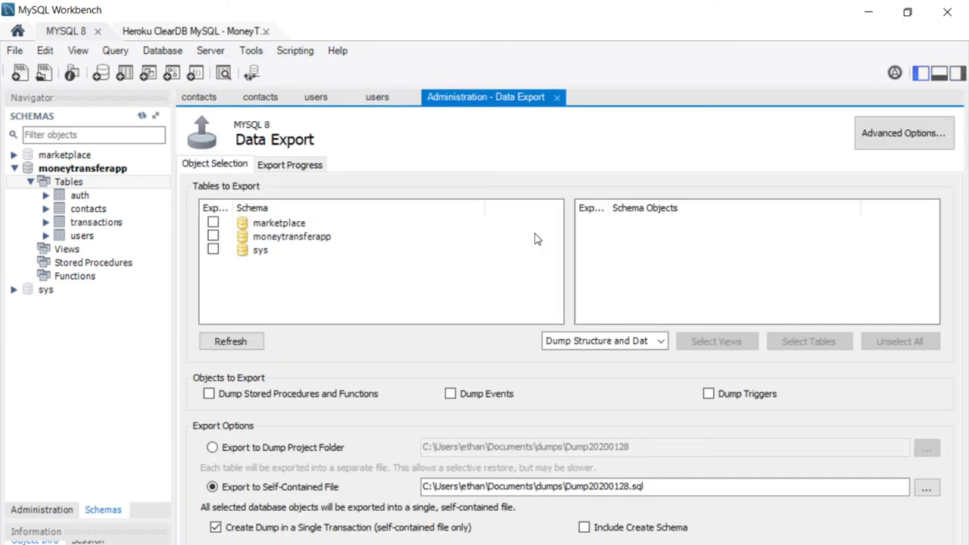
Step: Tick moneytransferapp, keep Dump Structure and Data, and browse for the export file location
left_click(213, 237)
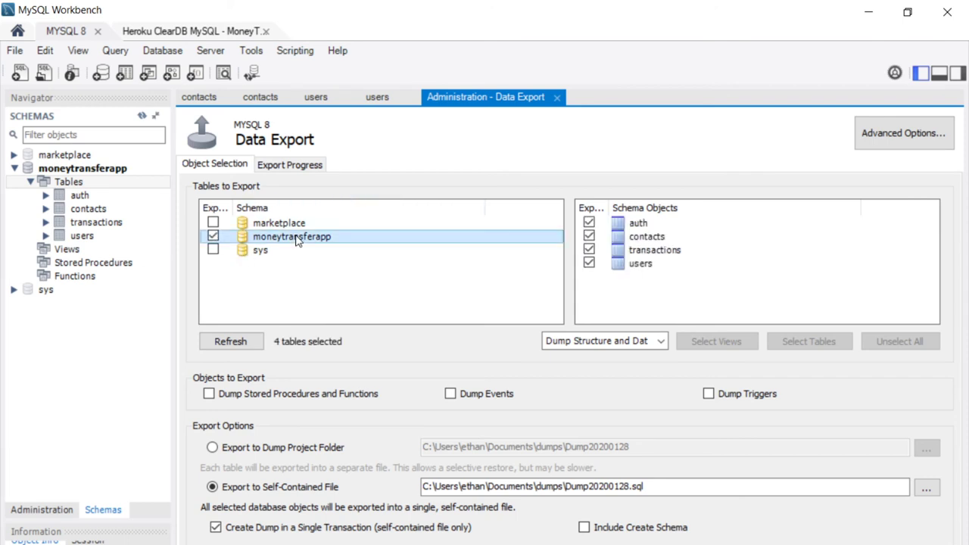
left_click(660, 341)
left_click(660, 341)
left_click(765, 487)
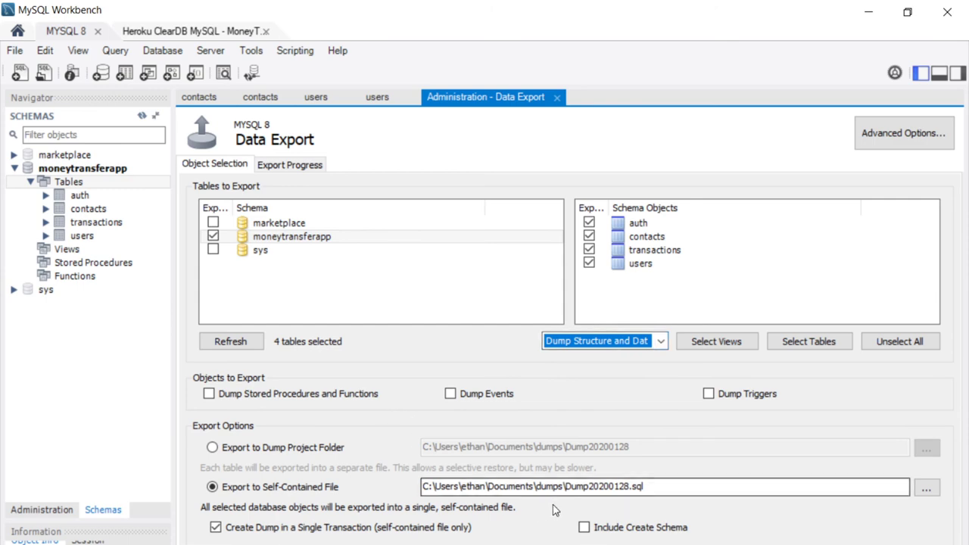
left_click(926, 489)
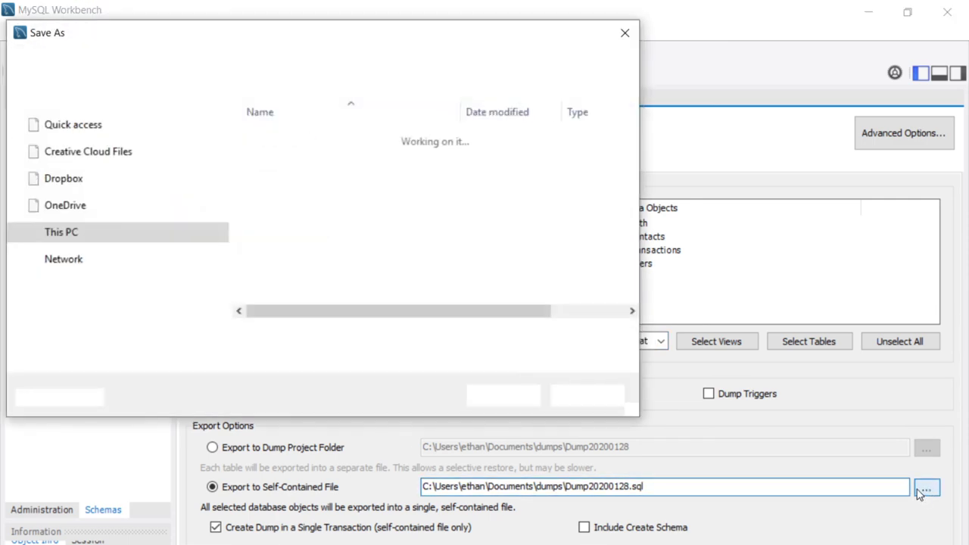
Step: Browse to Documents > Work > SMAPS-ST8023-OCT2019 > Workspace > MoneyTransferApp in Save As
scroll(144, 225, "up", 1)
left_click(120, 233)
scroll(341, 280, "down", 10)
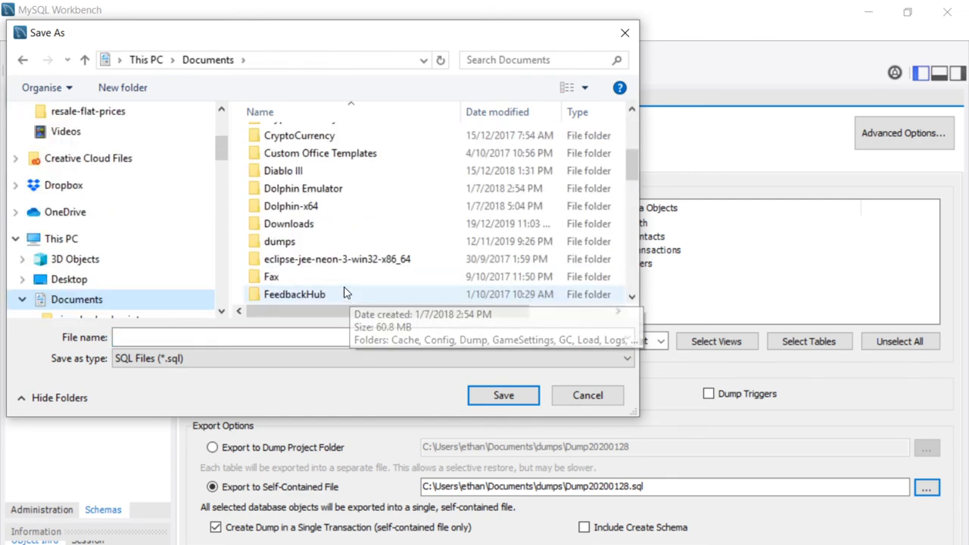
scroll(342, 277, "down", 2)
double_click(328, 275)
left_click(326, 276)
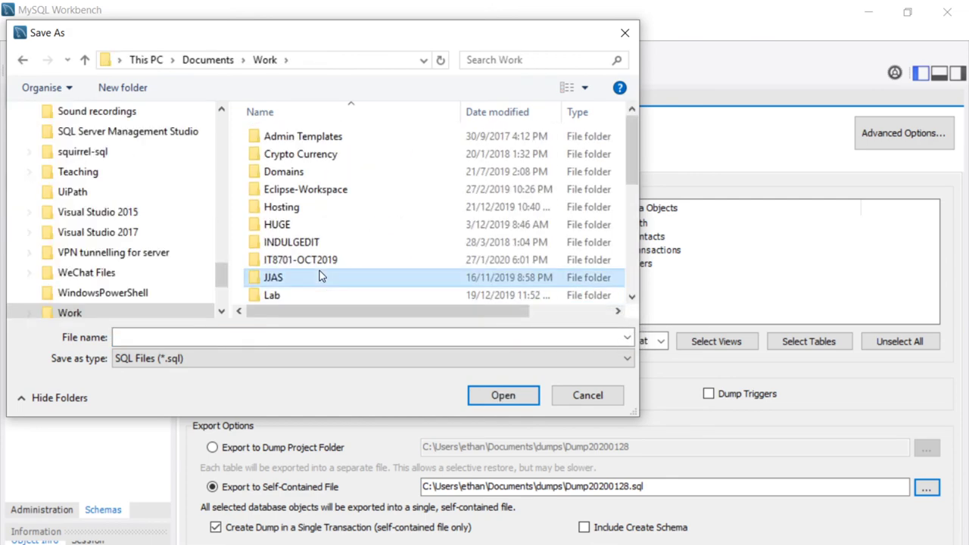
scroll(322, 273, "down", 3)
double_click(327, 224)
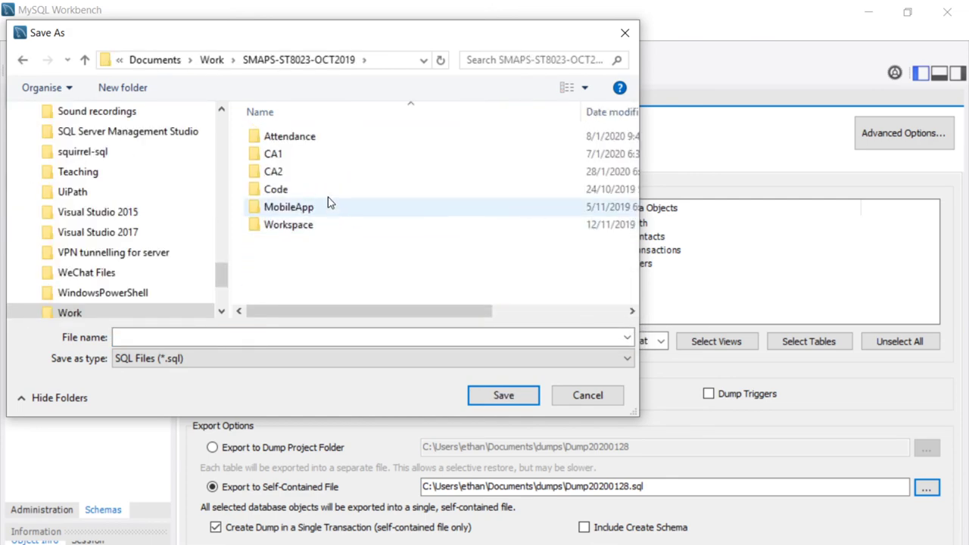
double_click(317, 221)
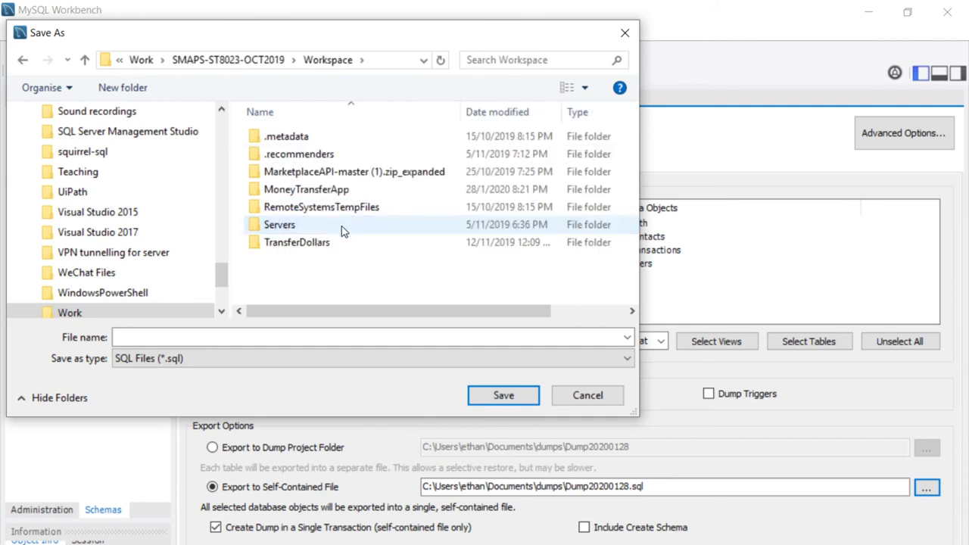
double_click(323, 189)
Step: Save the export as db.sql, replacing the existing file, with Create Schema left off
left_click(289, 244)
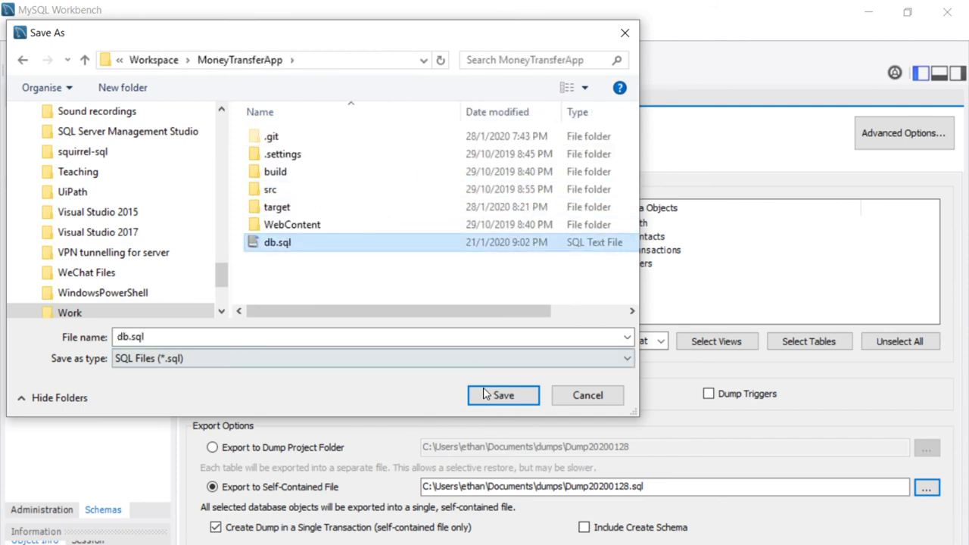
left_click(500, 395)
left_click(533, 300)
left_click(584, 527)
left_click(584, 527)
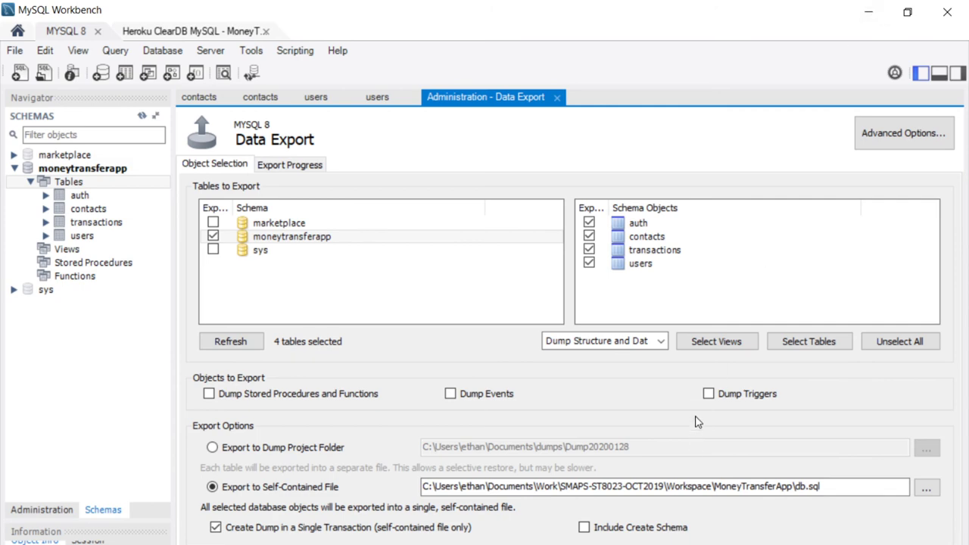
double_click(337, 18)
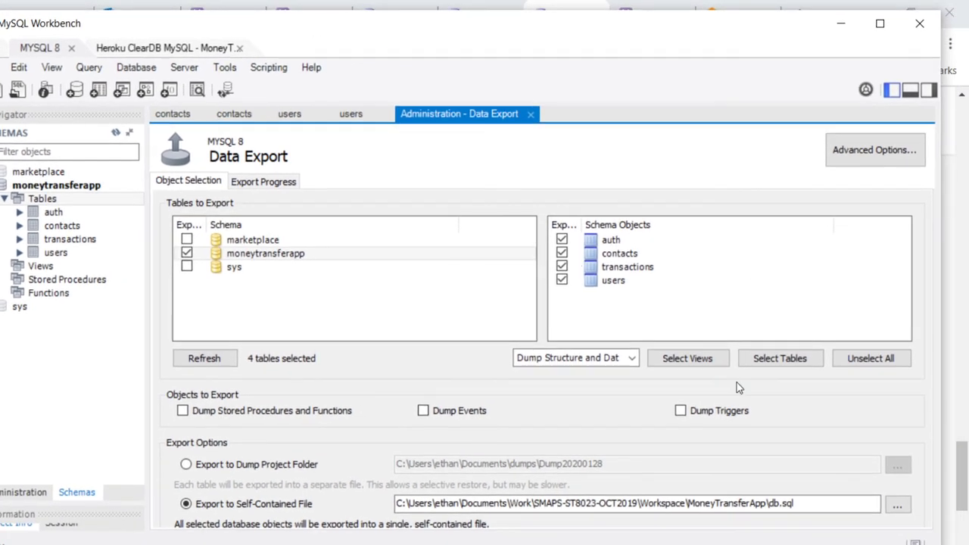
left_click(850, 503)
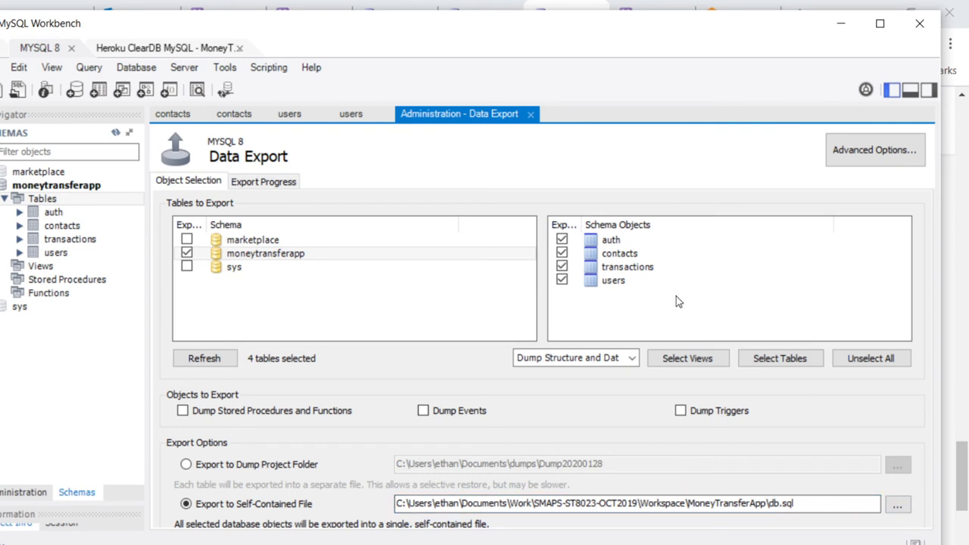
left_click_drag(372, 26, 406, 22)
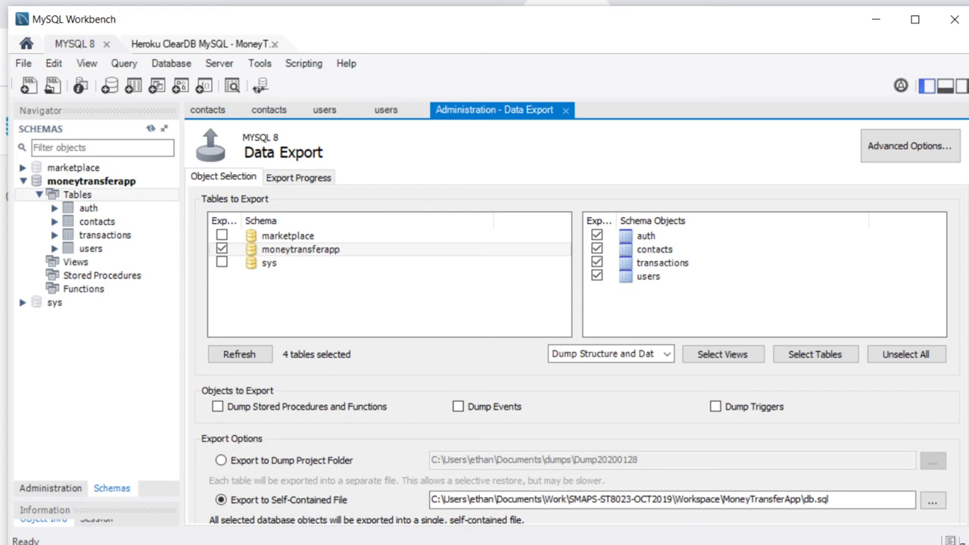
left_click_drag(966, 542, 807, 462)
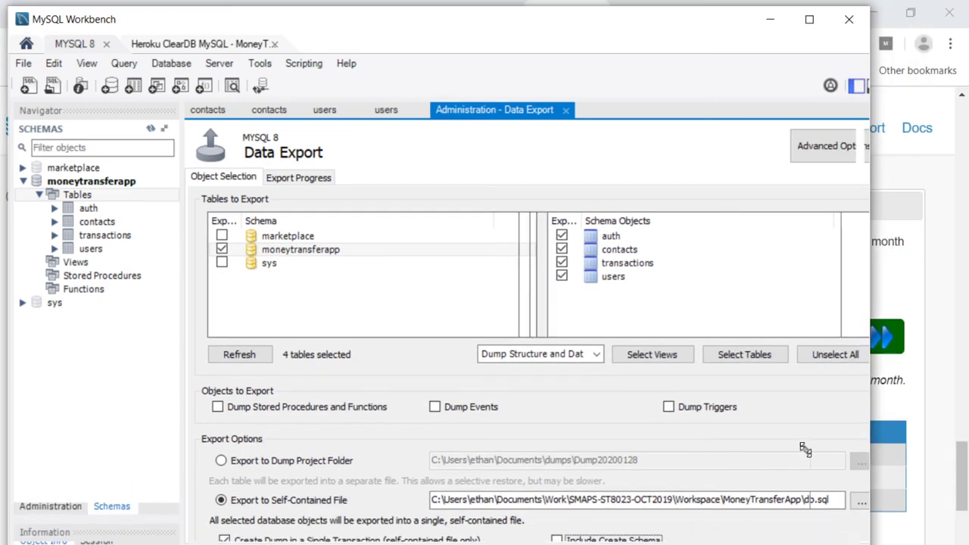
left_click_drag(740, 16, 710, 68)
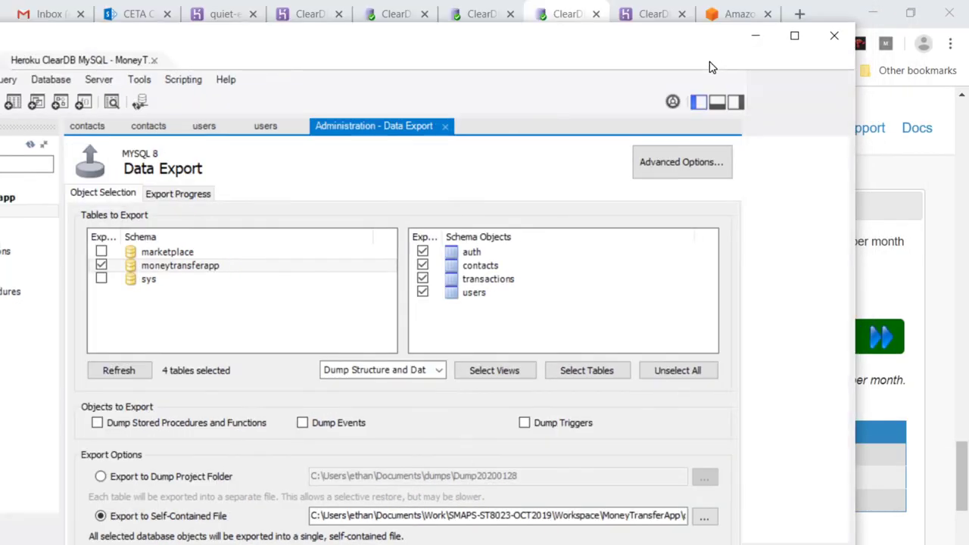
left_click_drag(4, 40, 105, 68)
left_click_drag(31, 61, 233, 103)
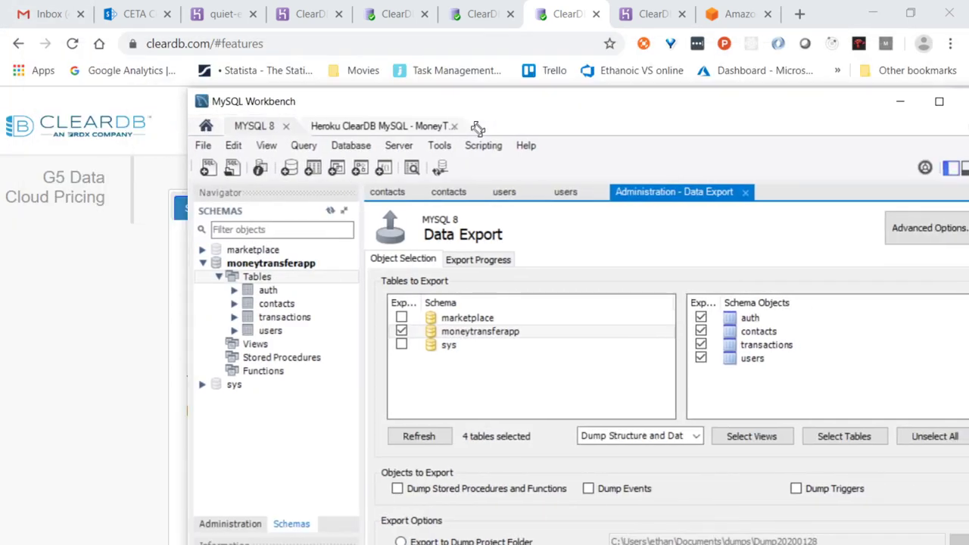
left_click_drag(575, 107, 358, 61)
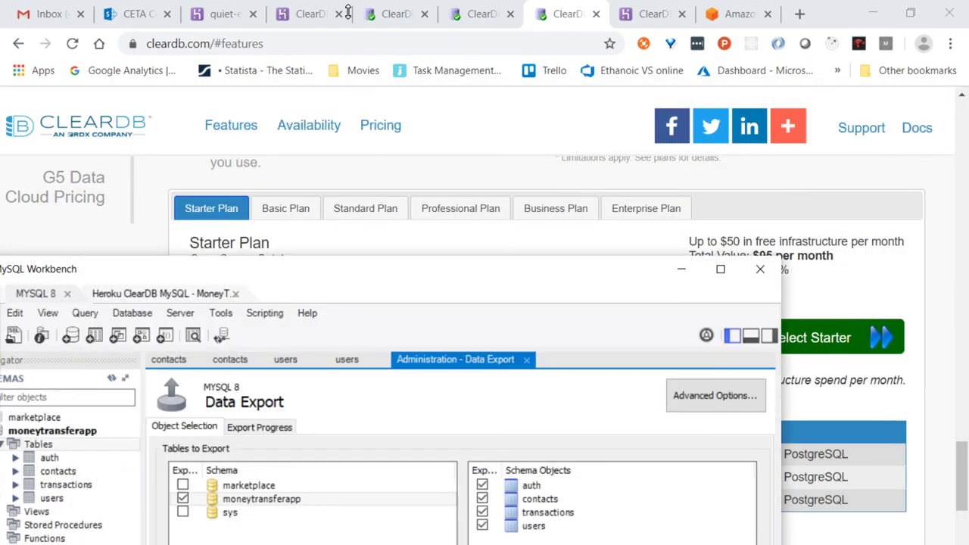
left_click_drag(435, 281, 466, 39)
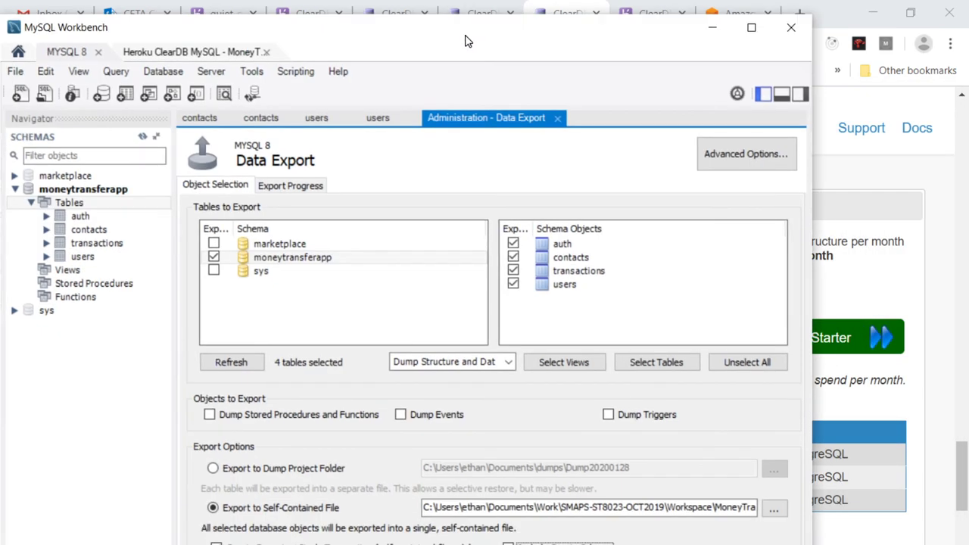
left_click_drag(373, 47, 415, 40)
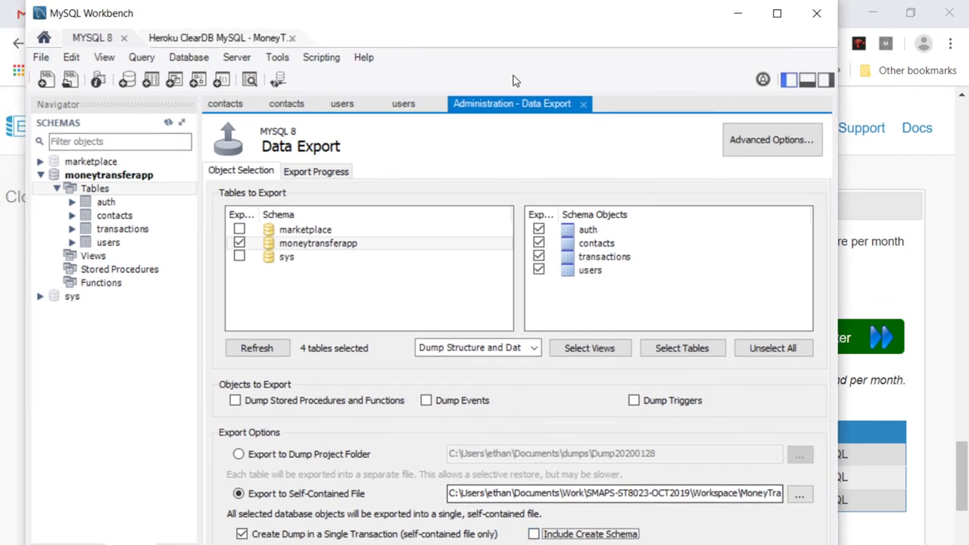
left_click_drag(452, 13, 432, 16)
double_click(432, 15)
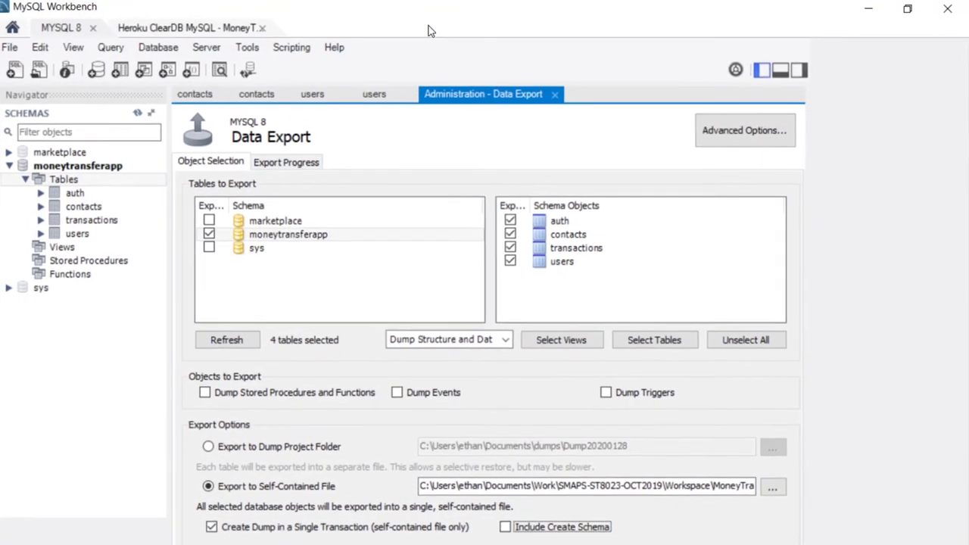
double_click(415, 6)
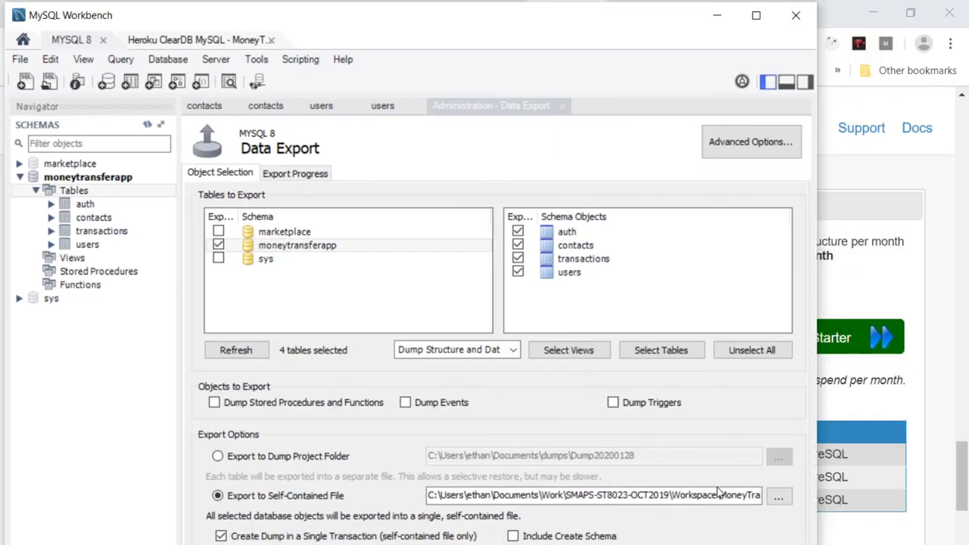
mouse_move(398, 16)
left_mouse_down()
mouse_move(485, 148)
mouse_move(450, 68)
mouse_move(420, 23)
mouse_move(404, 14)
mouse_move(405, 24)
left_mouse_up()
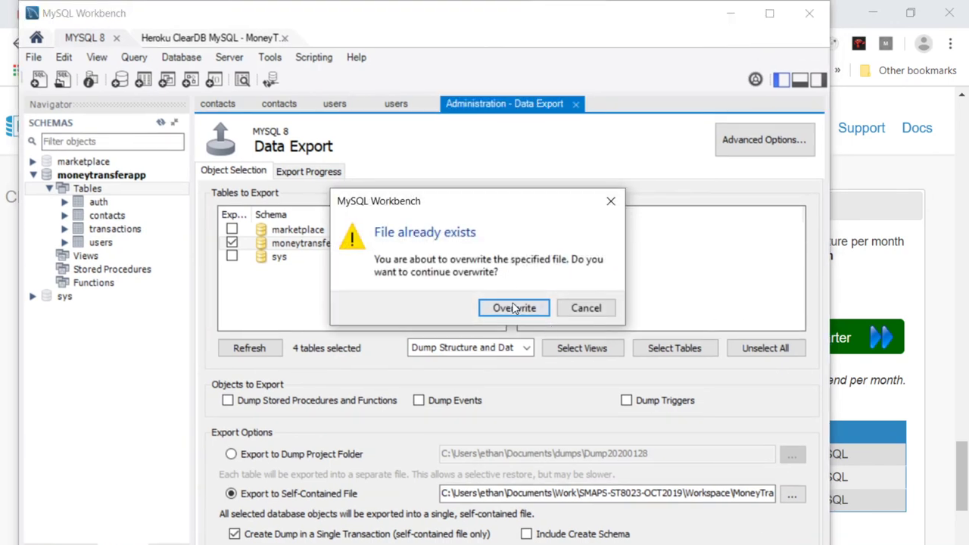
Step: Overwrite db.sql with the export, then return to the maximized Heroku ClearDB tab
left_click(514, 308)
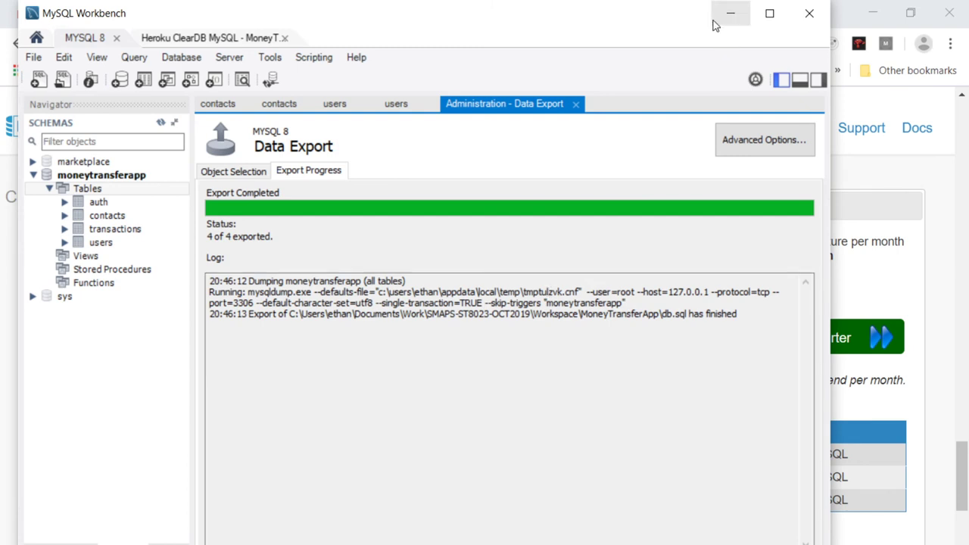
left_click(190, 38)
left_click(769, 13)
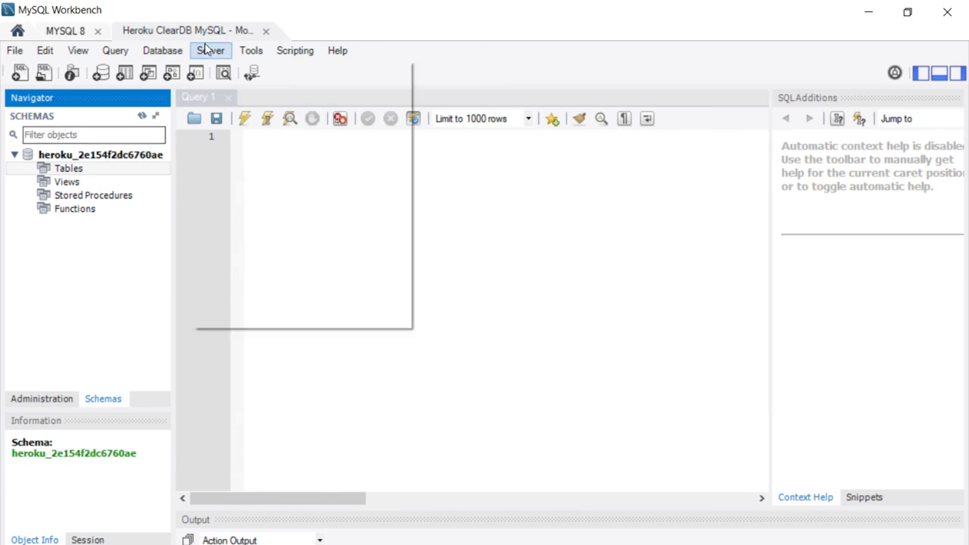
left_click(210, 50)
Step: Set ClearDB Data Import to a self-contained file and choose MoneyTransferApp's db.sql
left_click(265, 159)
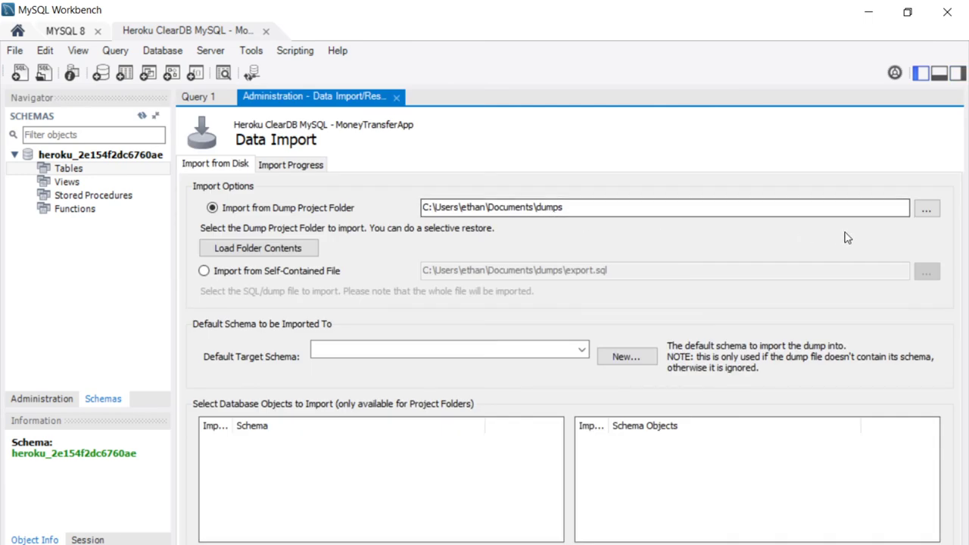
left_click(290, 271)
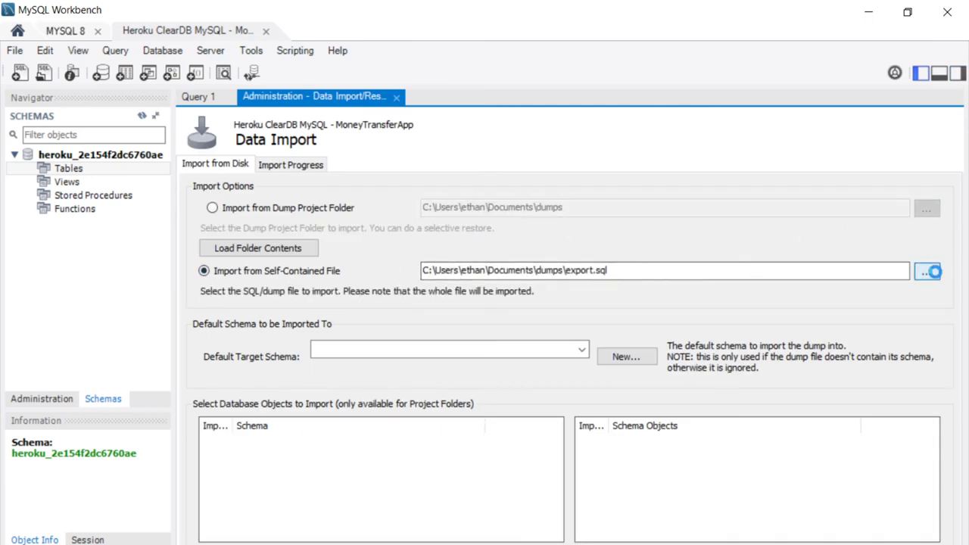
left_click(924, 275)
scroll(141, 240, "down", 1)
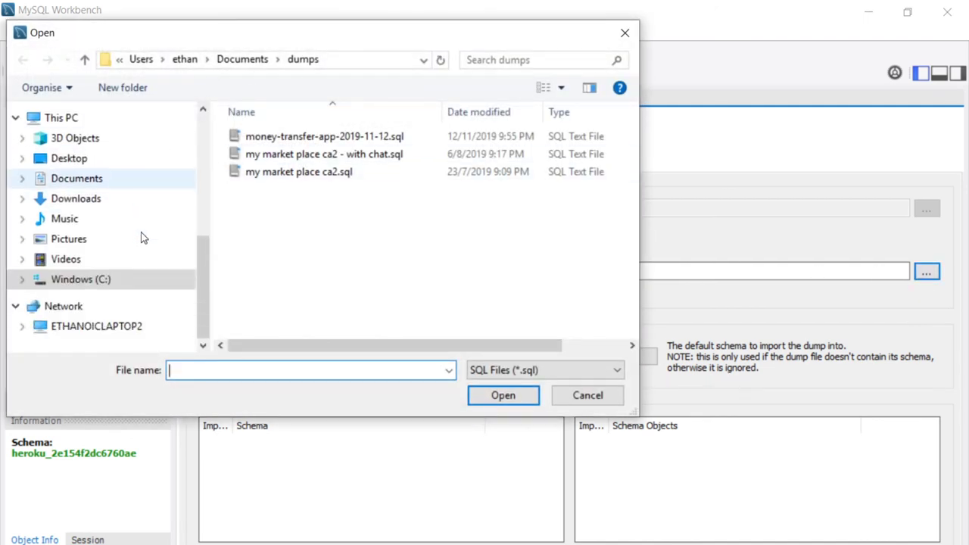
scroll(137, 218, "up", 4)
scroll(128, 224, "up", 3)
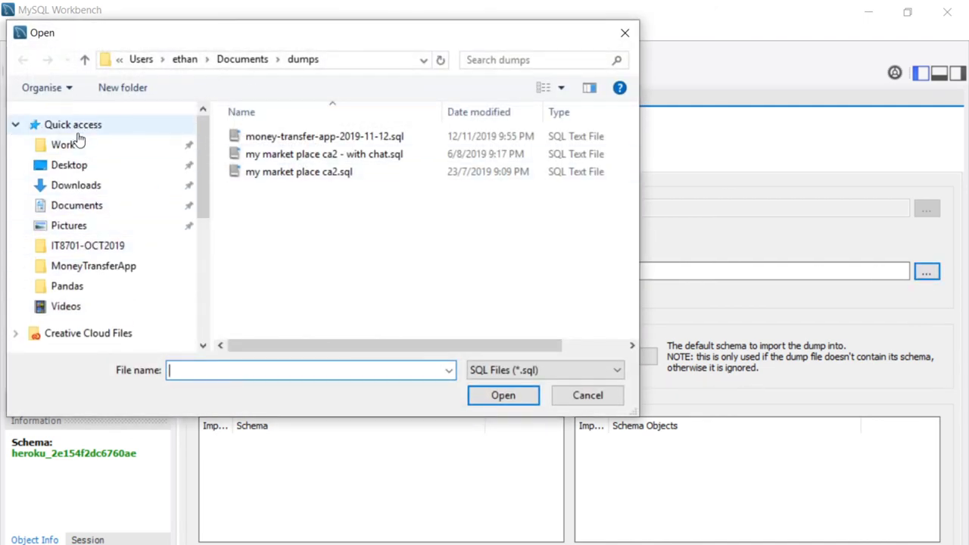
left_click(75, 146)
left_click(121, 269)
double_click(275, 251)
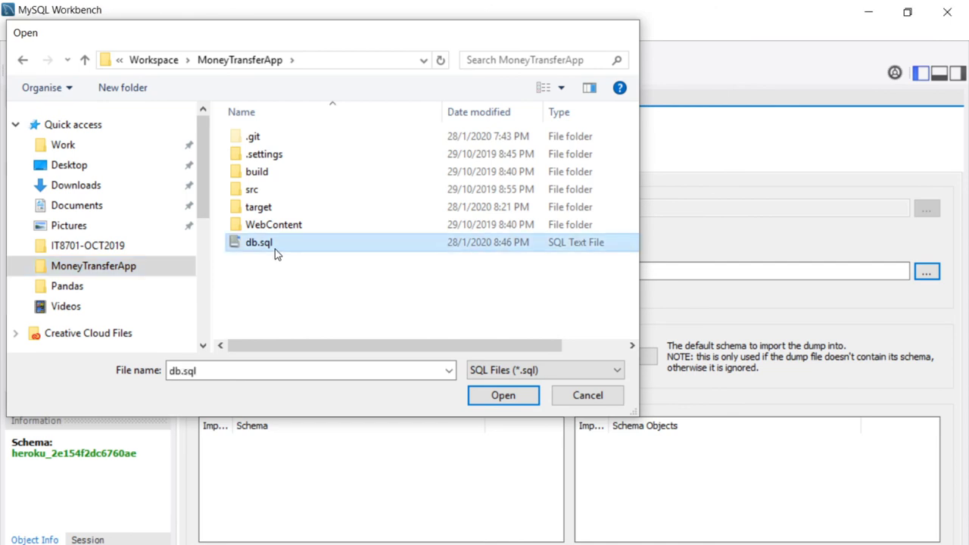
Step: Pick heroku_2e154f2dc6760ae as default target schema, keeping Dump Structure and Data
left_click(580, 350)
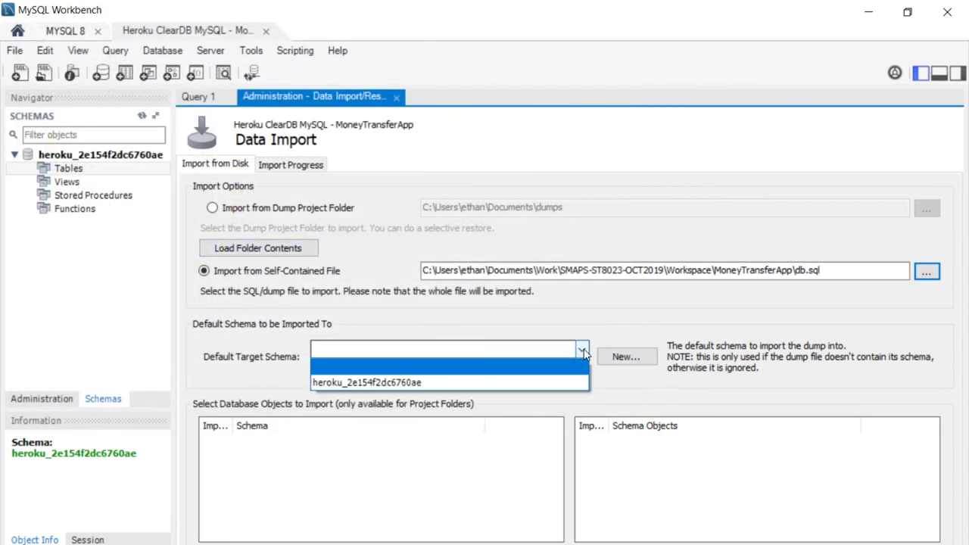
left_click(567, 381)
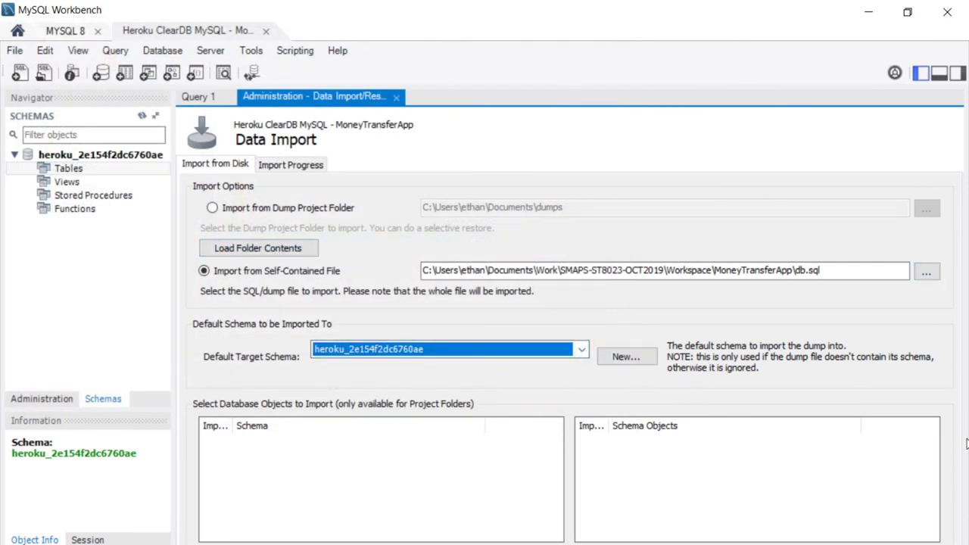
left_click_drag(765, 10, 721, 51)
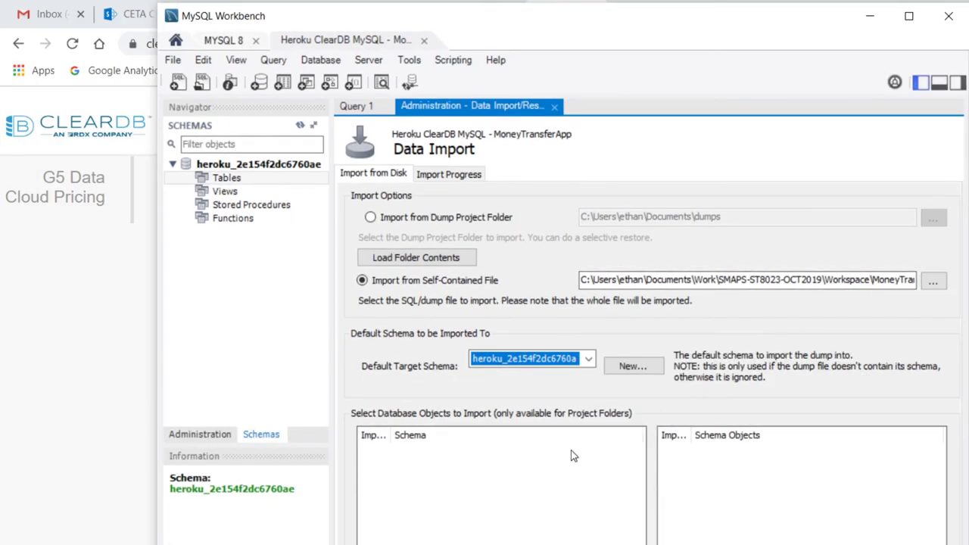
left_click(631, 371)
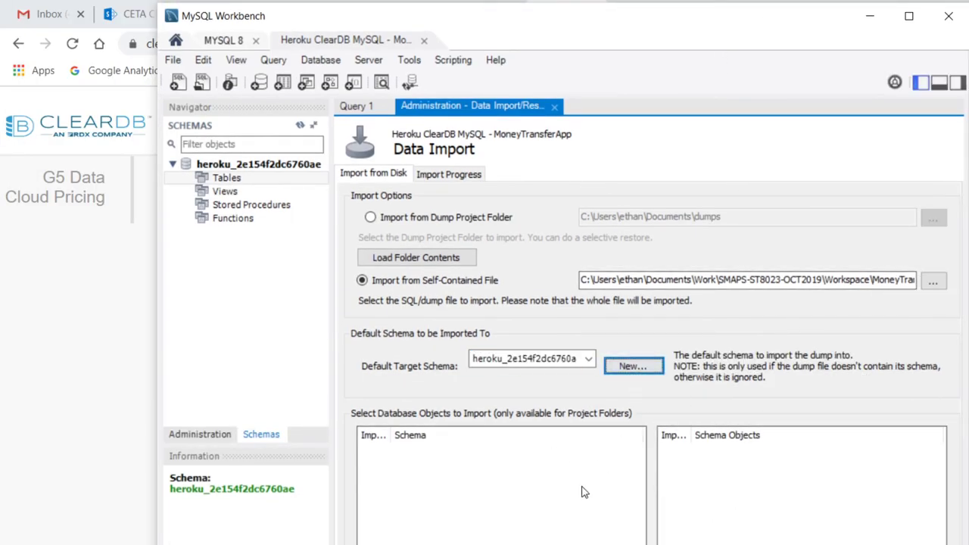
left_click(643, 544)
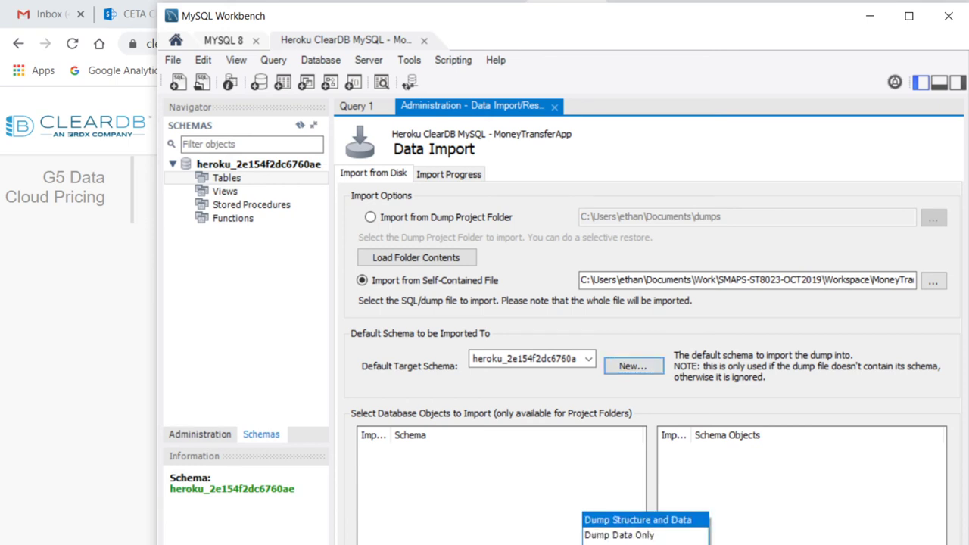
left_click(619, 534)
left_click(644, 544)
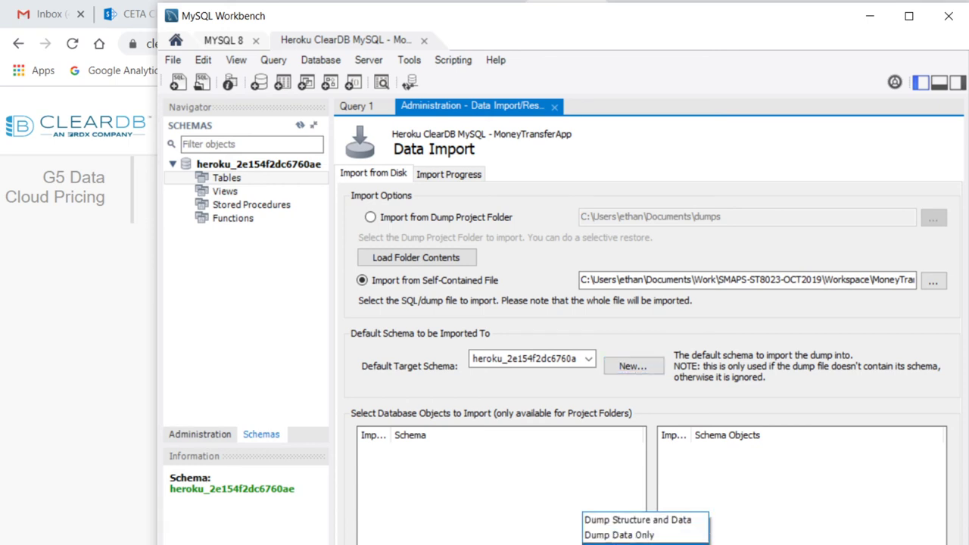
left_click(679, 522)
left_click(781, 279)
left_click(640, 370)
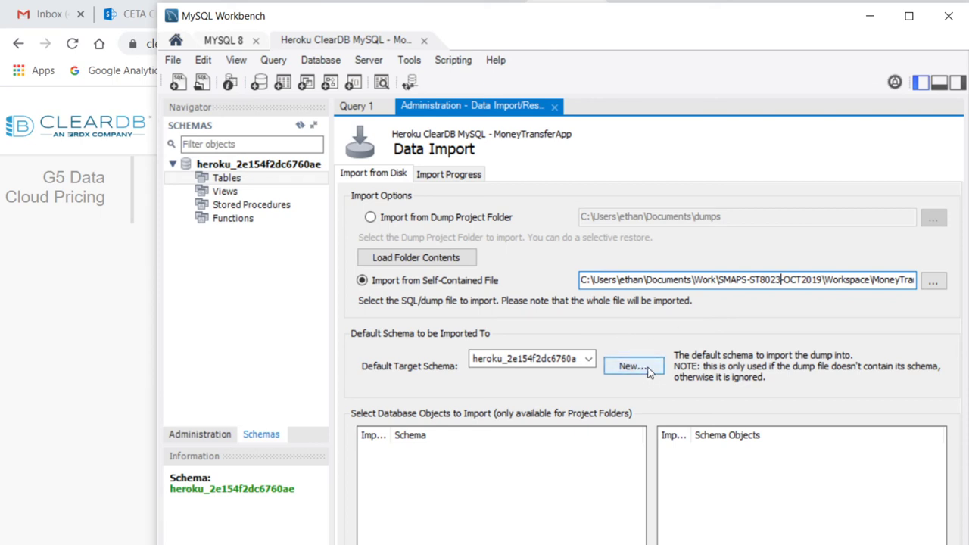
Step: Reposition the Workbench window, briefly toggling the SQL Additions panel and schema navigator
left_click_drag(597, 6, 520, 3)
key("Tab")
left_click_drag(637, 5, 629, 54)
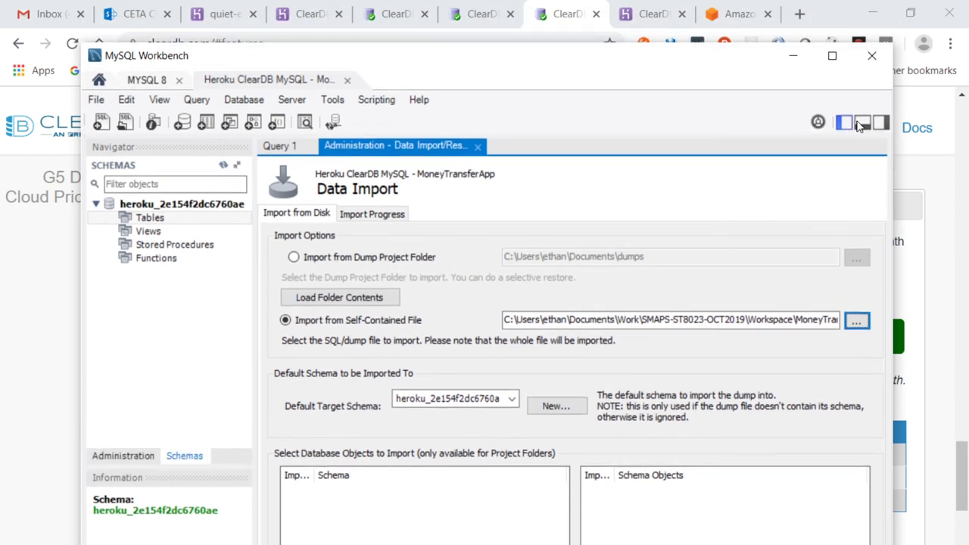
left_click(881, 123)
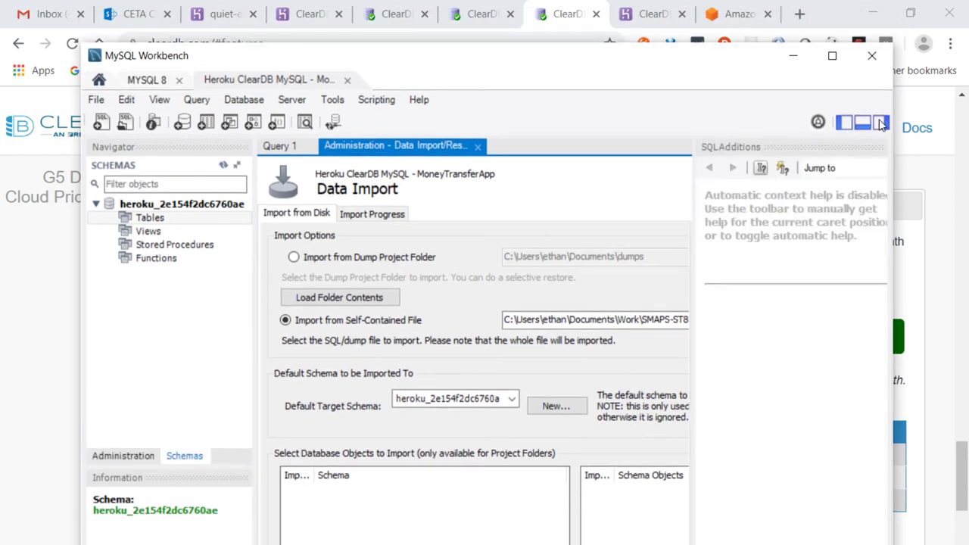
left_click(883, 125)
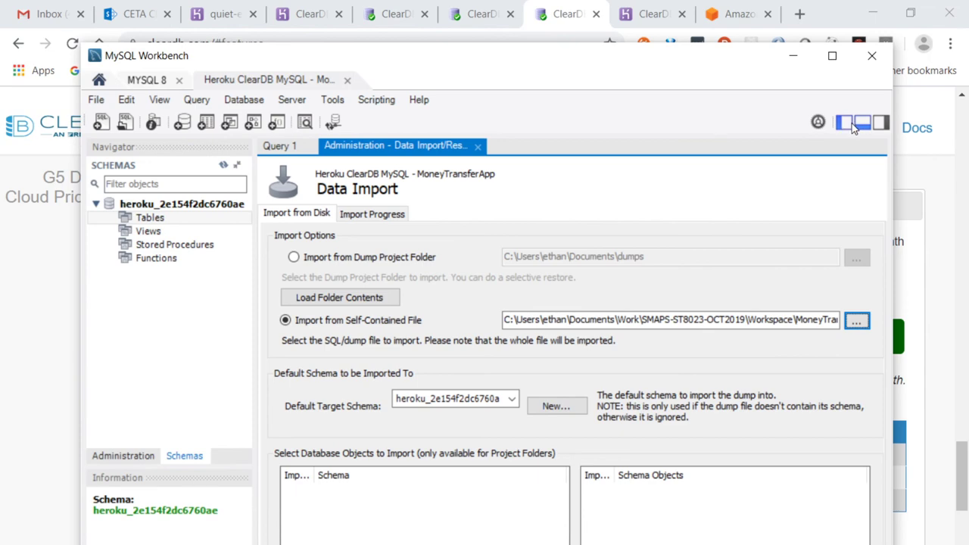
left_click(846, 126)
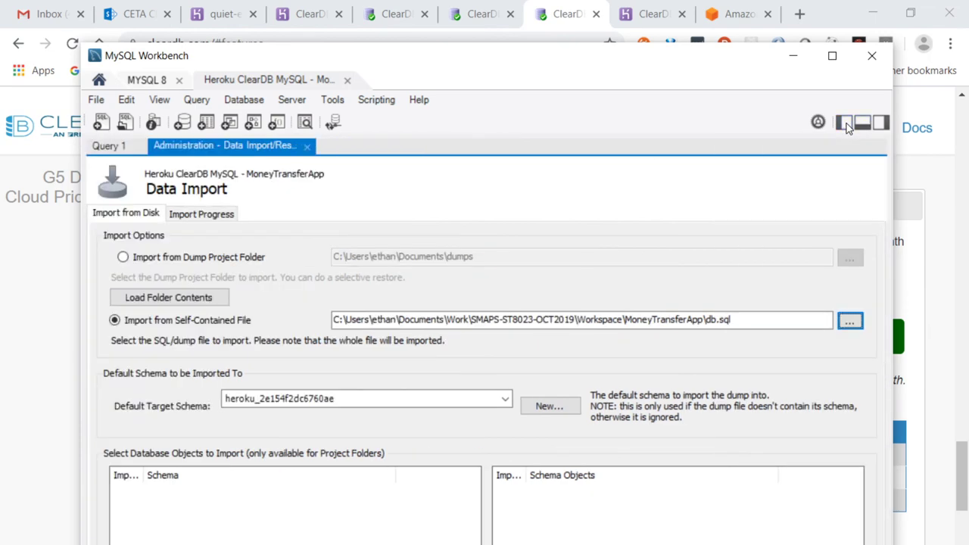
left_click(846, 125)
left_click_drag(635, 62, 600, 45)
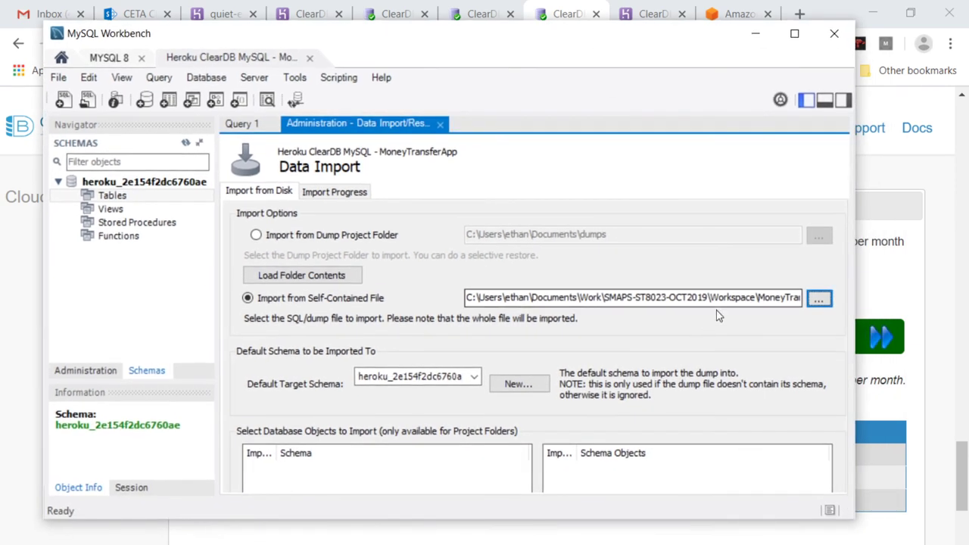
left_click_drag(680, 41, 634, 340)
left_click_drag(625, 220, 655, 66)
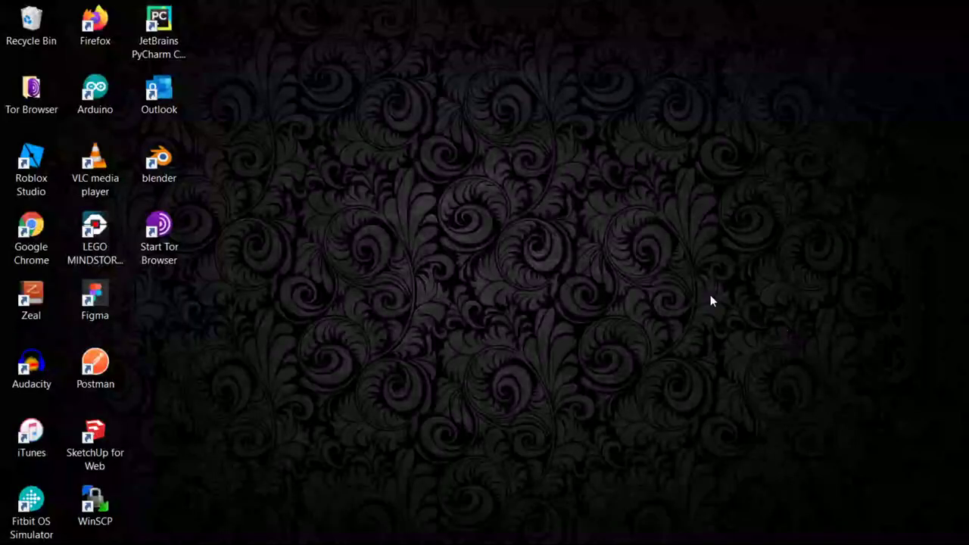
Step: Set Windows display scaling to 100% and bring Workbench back maximized
right_click(711, 295)
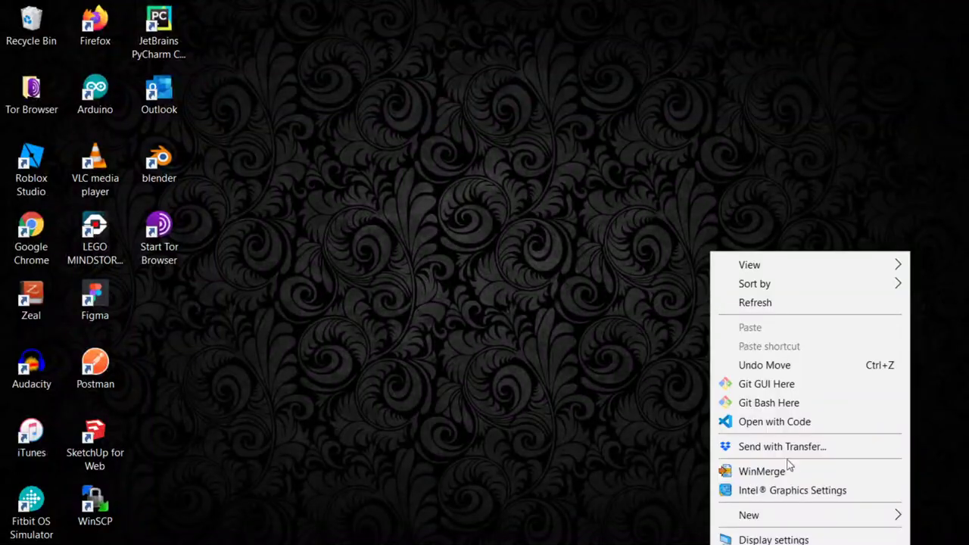
left_click(838, 538)
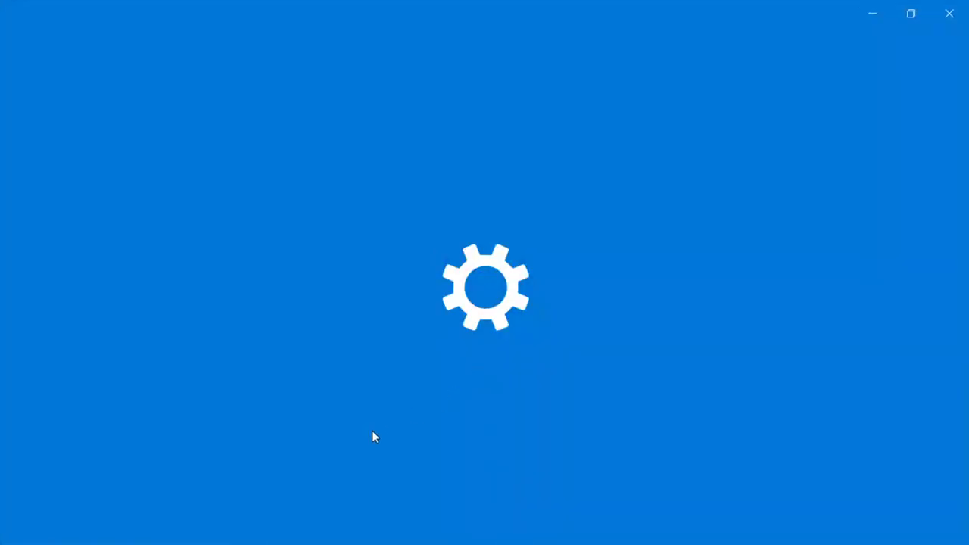
scroll(455, 462, "down", 5)
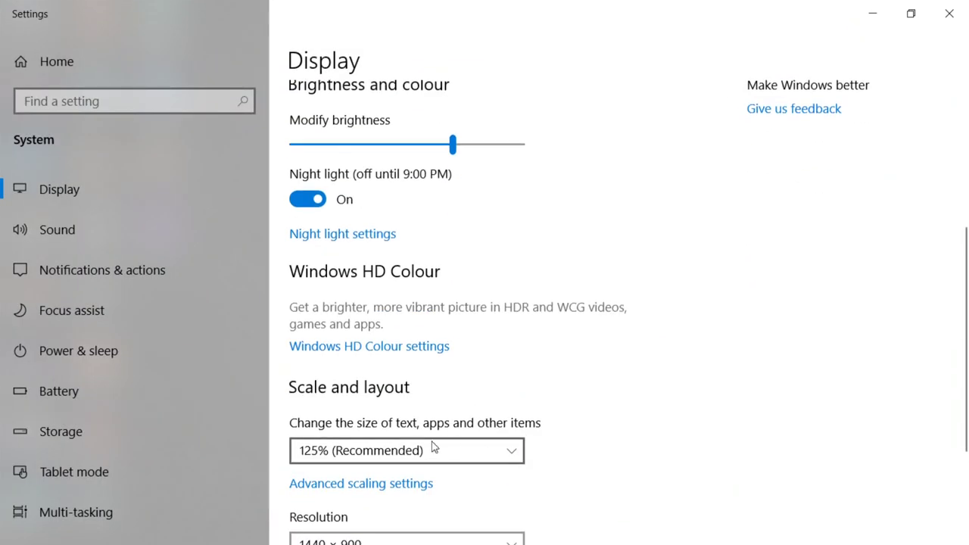
left_click(434, 448)
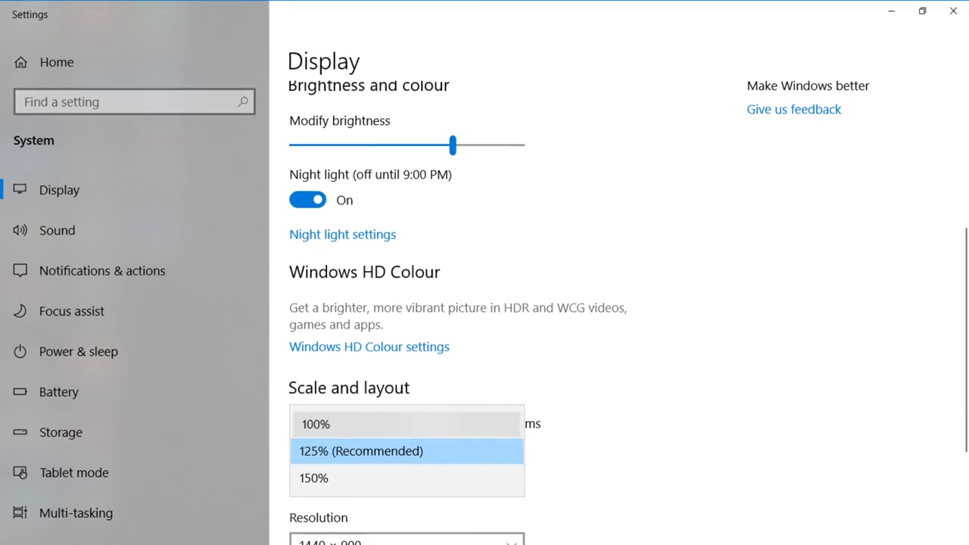
left_click(326, 424)
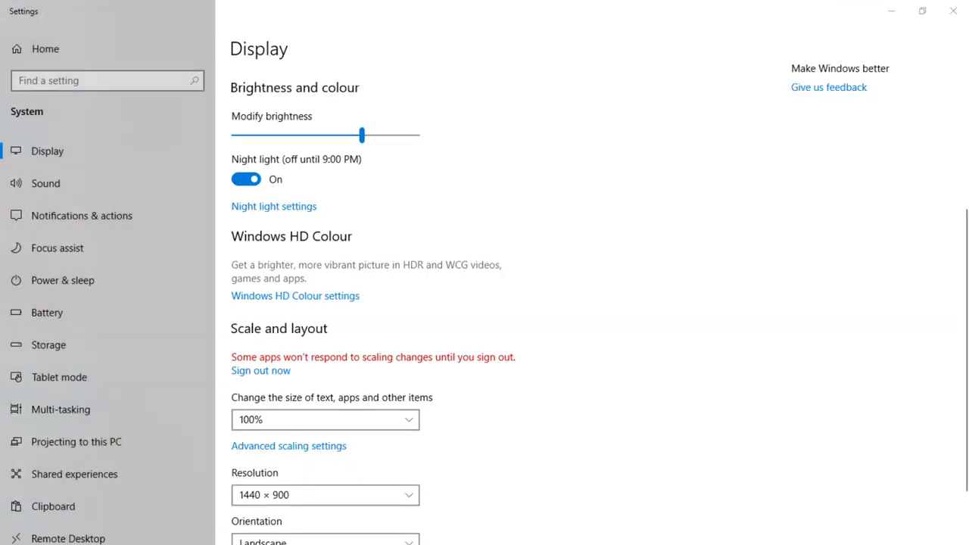
key("alt+Tab")
left_click(646, 51)
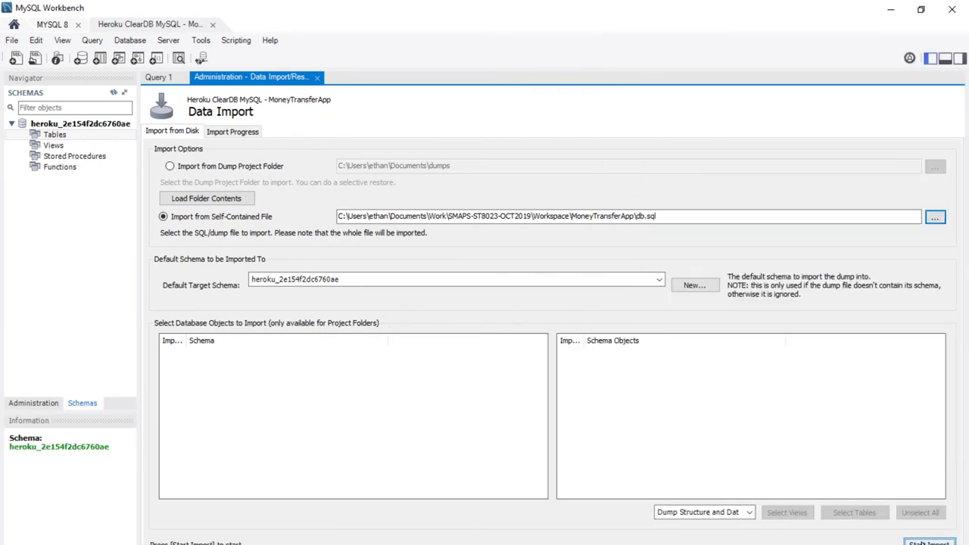
Step: Run the db.sql import, which fails on collation utf8mb4_0900_ai_ci, and close Data Import
left_click(929, 543)
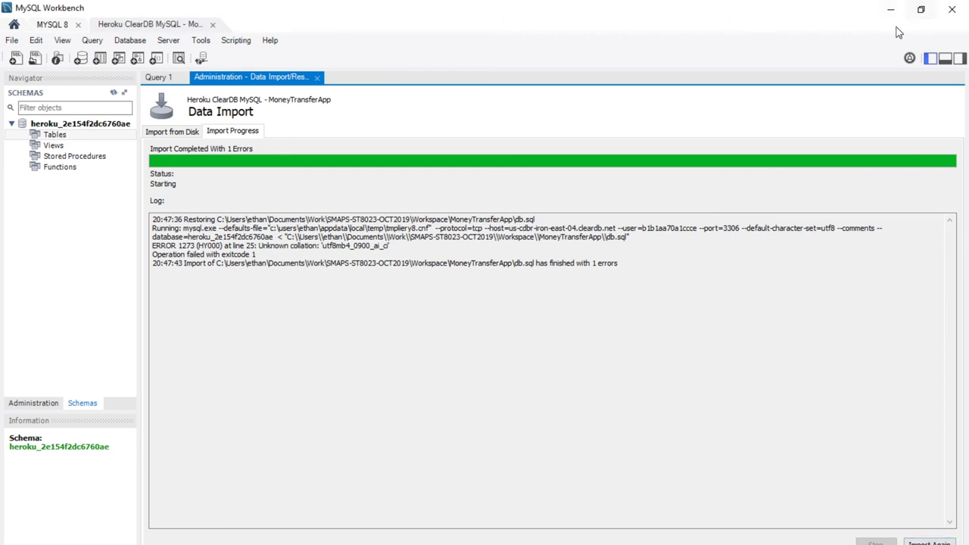
left_click(317, 77)
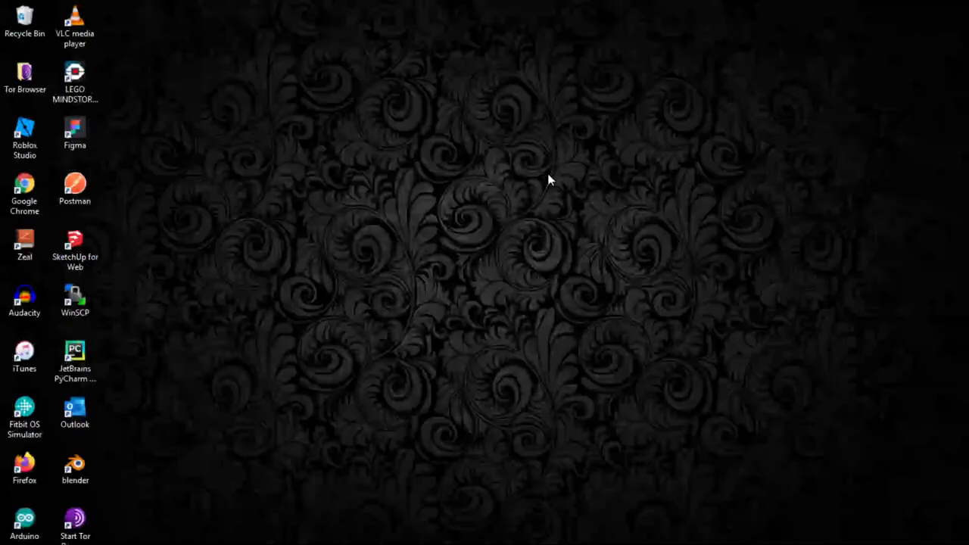
Step: Choose 125% (Recommended) in the Windows display Scale dropdown
right_click(550, 180)
left_click(640, 401)
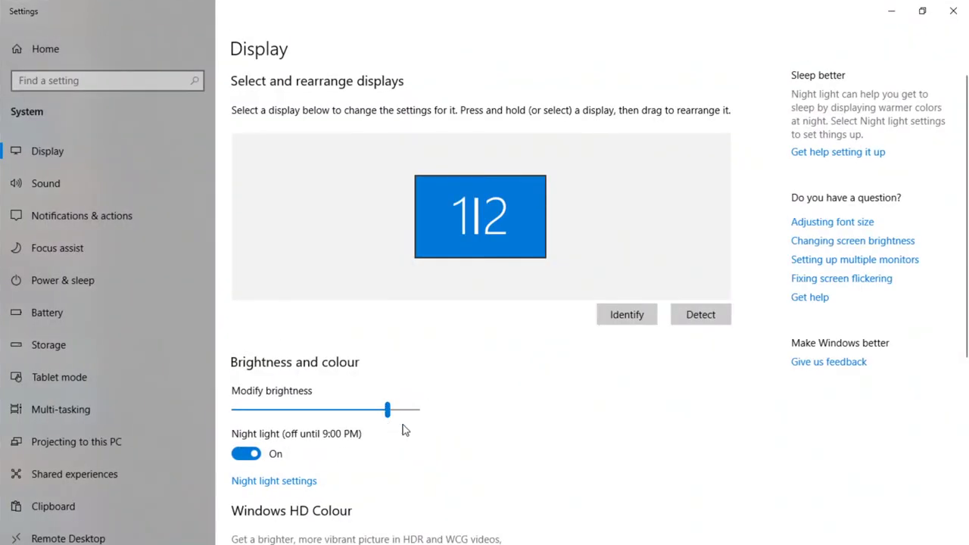
scroll(403, 323, "down", 3)
left_click_drag(387, 236, 378, 235)
left_click(392, 522)
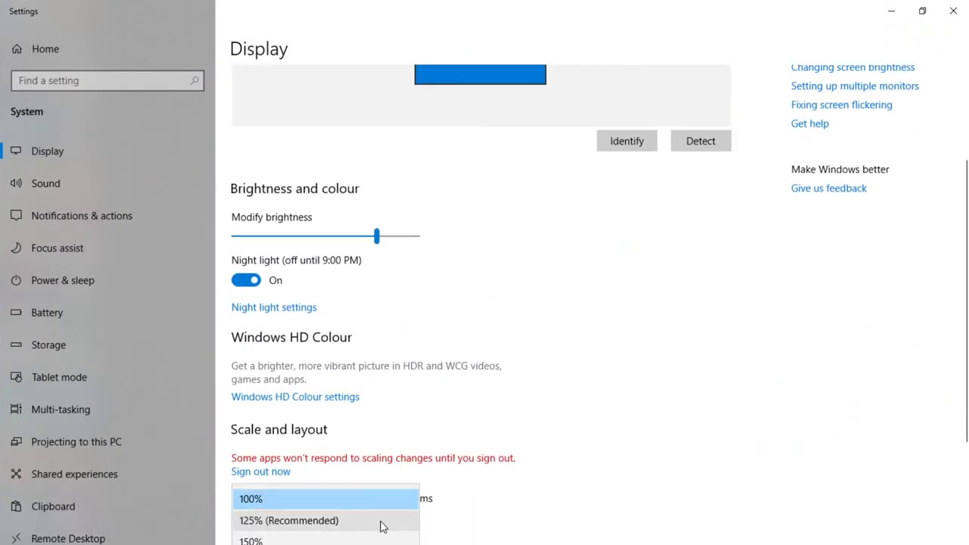
left_click(384, 524)
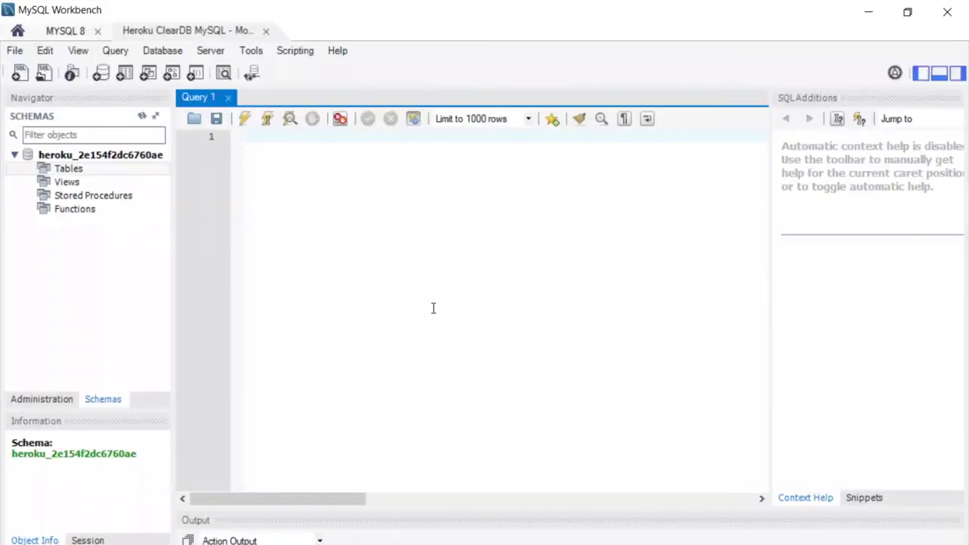
Step: Refresh the schema list and all objects in heroku_2e154f2dc6760ae
left_click(144, 120)
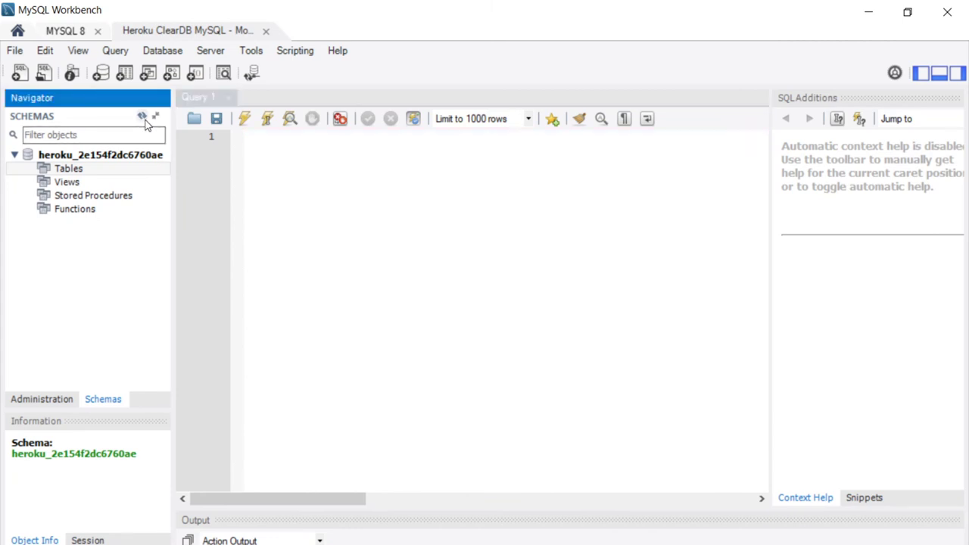
right_click(105, 170)
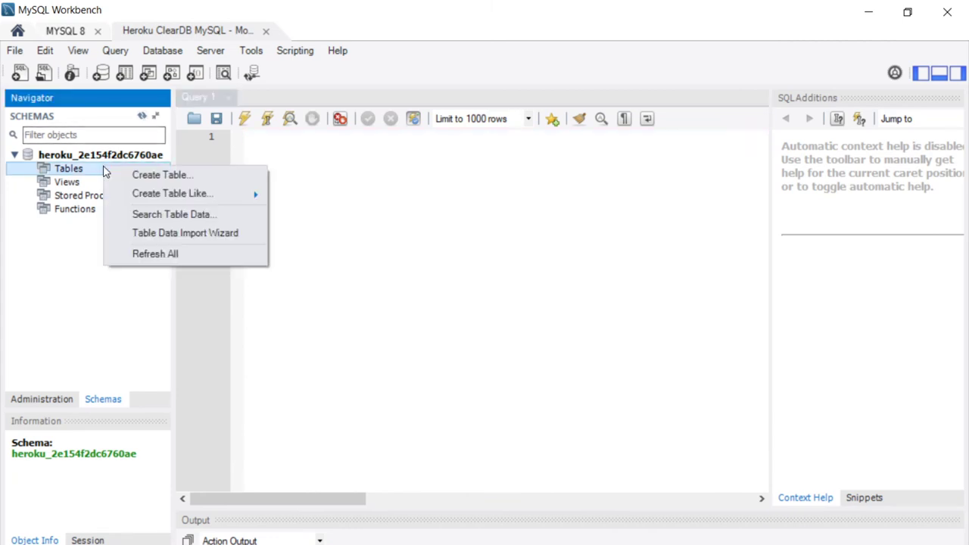
left_click(163, 256)
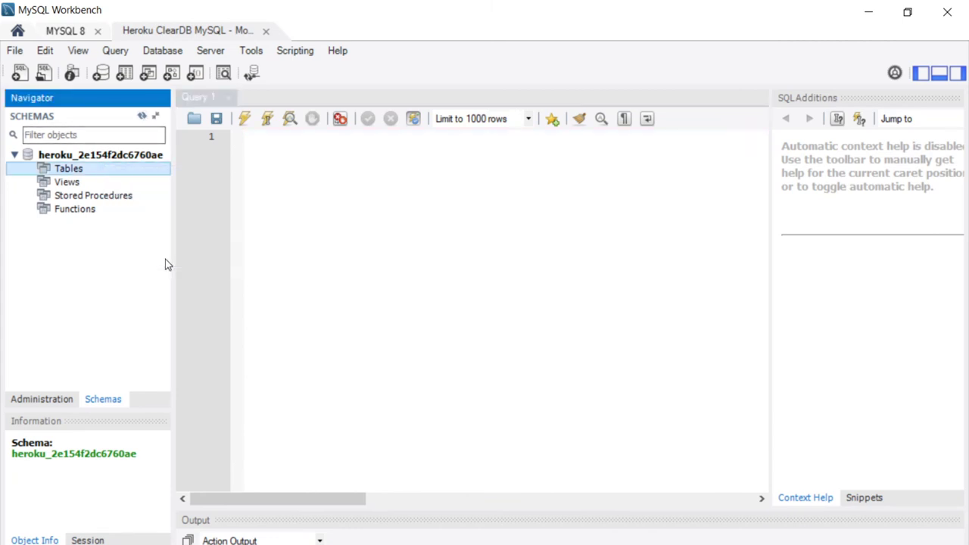
left_click(53, 153)
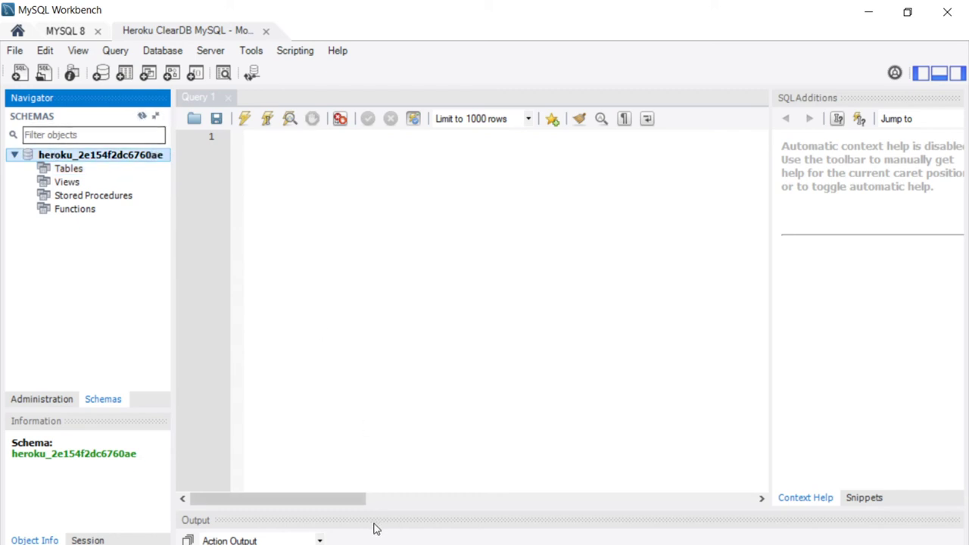
Step: Refresh the schema objects again and drag the splitter up to enlarge the Output panel
left_click_drag(379, 510, 383, 473)
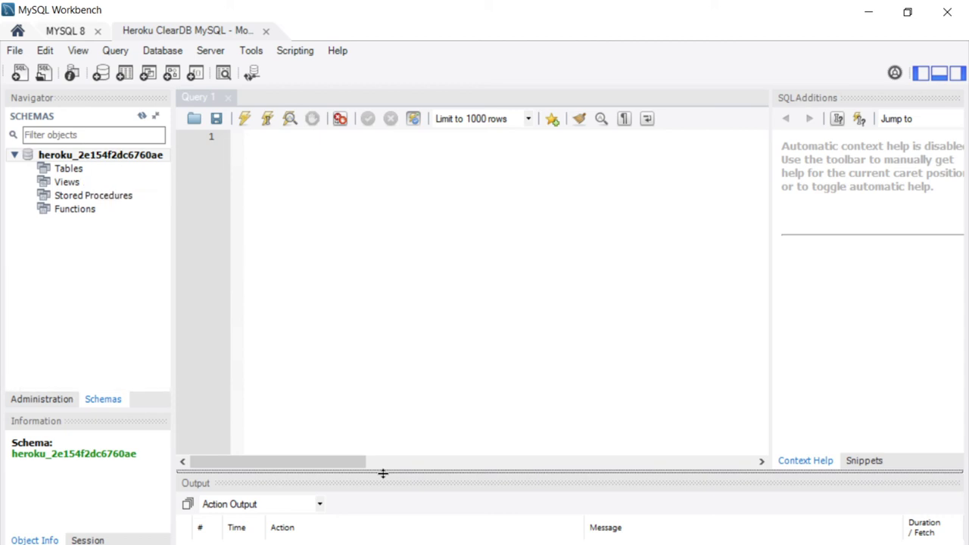
right_click(62, 170)
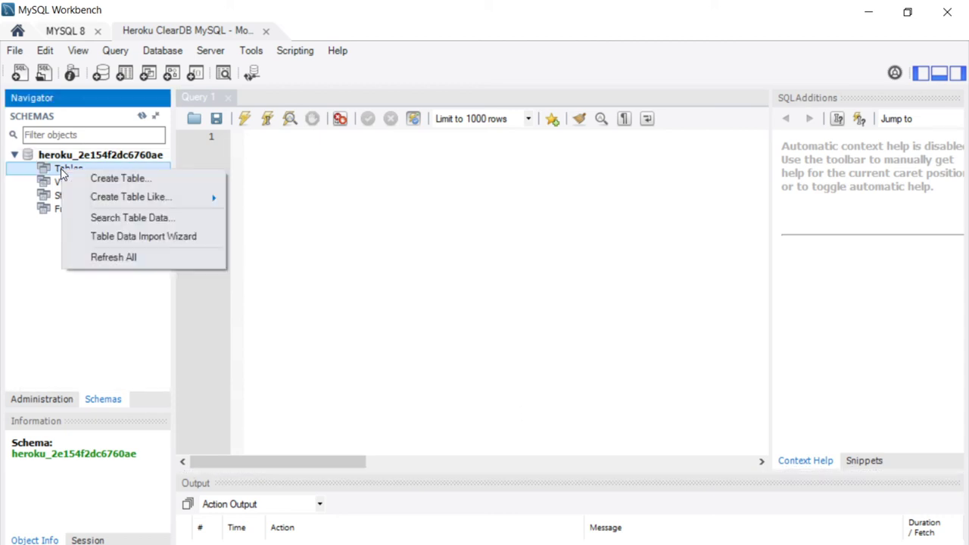
left_click(119, 258)
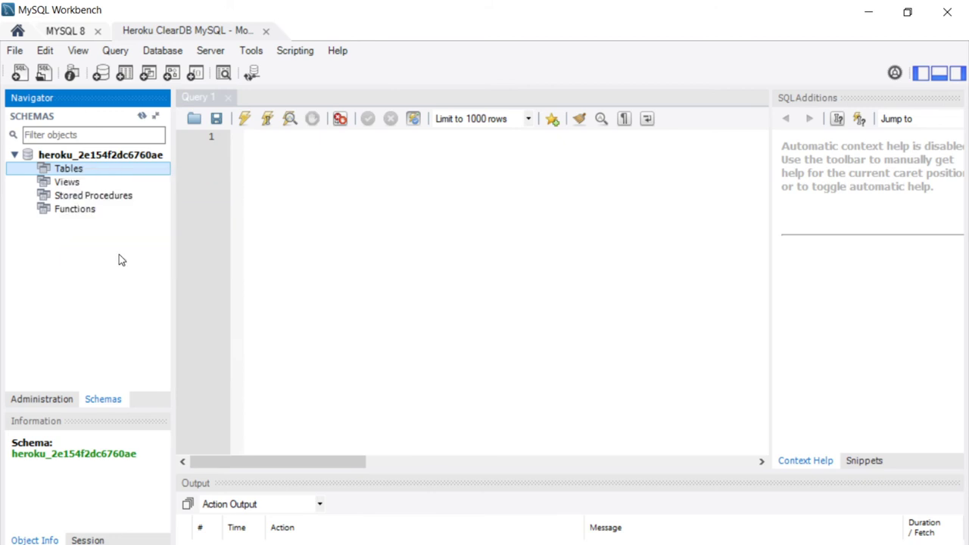
left_click(89, 155)
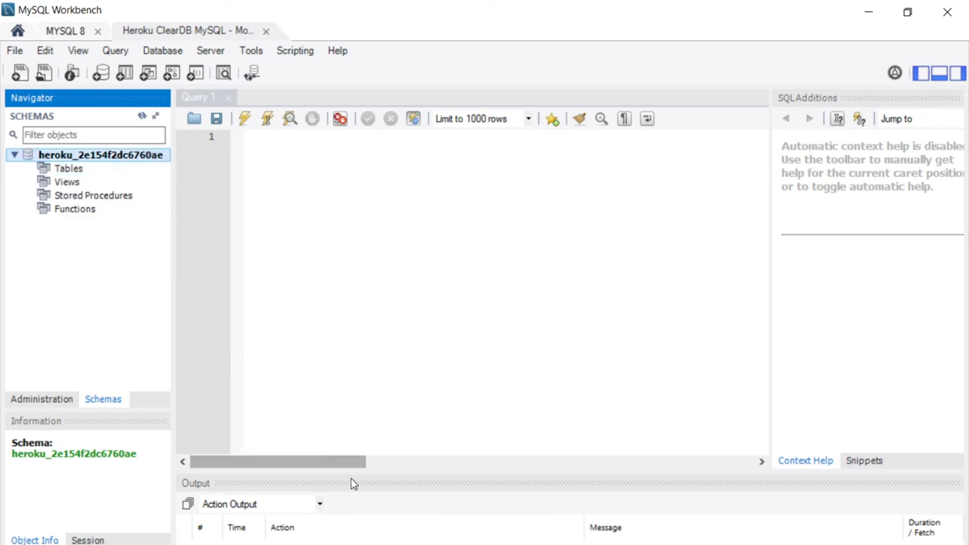
left_click_drag(370, 476, 381, 331)
left_click(326, 229)
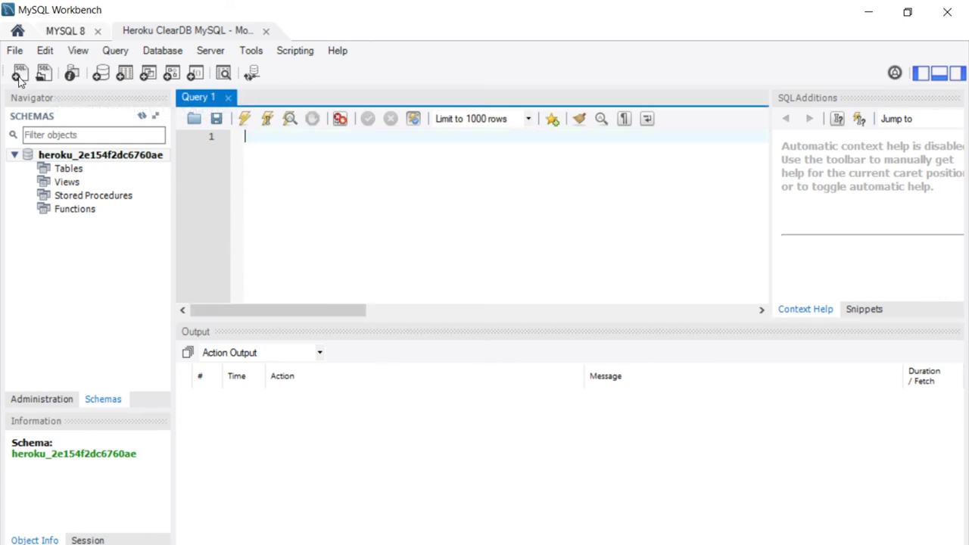
Step: Open db.sql and run it on the heroku schema; it fails at `auth` with unknown collation utf8mb4_0900_ai_ci
left_click(43, 74)
double_click(335, 243)
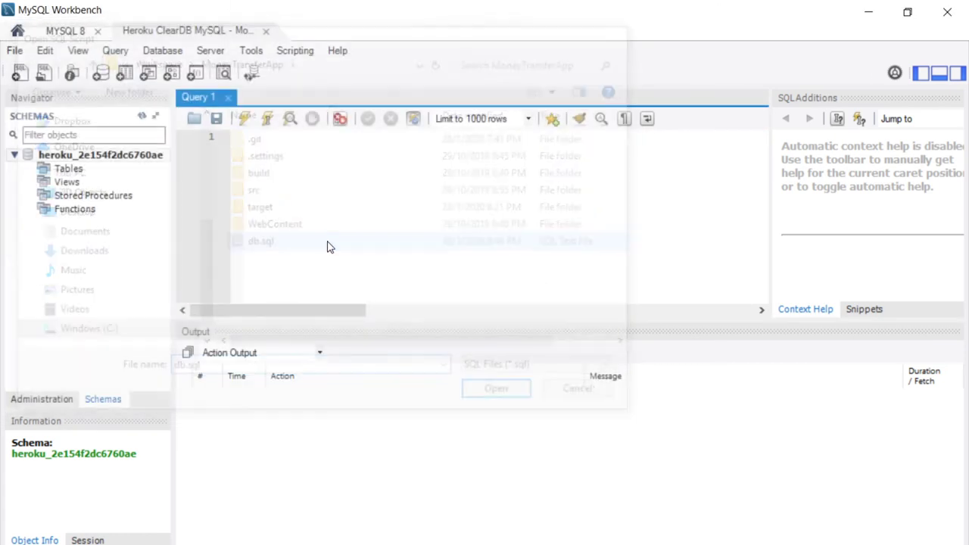
scroll(403, 263, "down", 3)
scroll(404, 263, "down", 3)
scroll(380, 236, "up", 3)
left_click(244, 118)
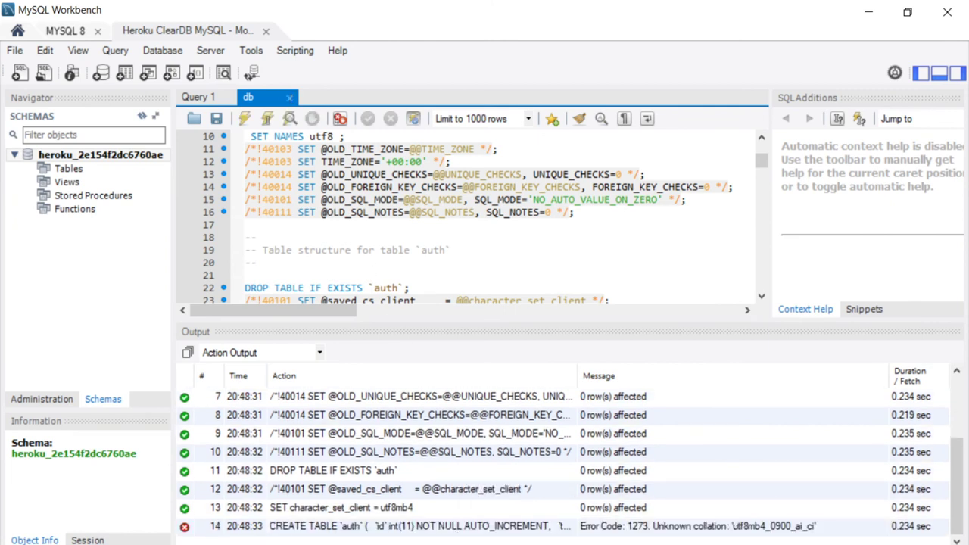
left_click(546, 187)
Step: Inspect the unknown collation error in the output and locate the auth table definition
left_click_drag(530, 328, 530, 448)
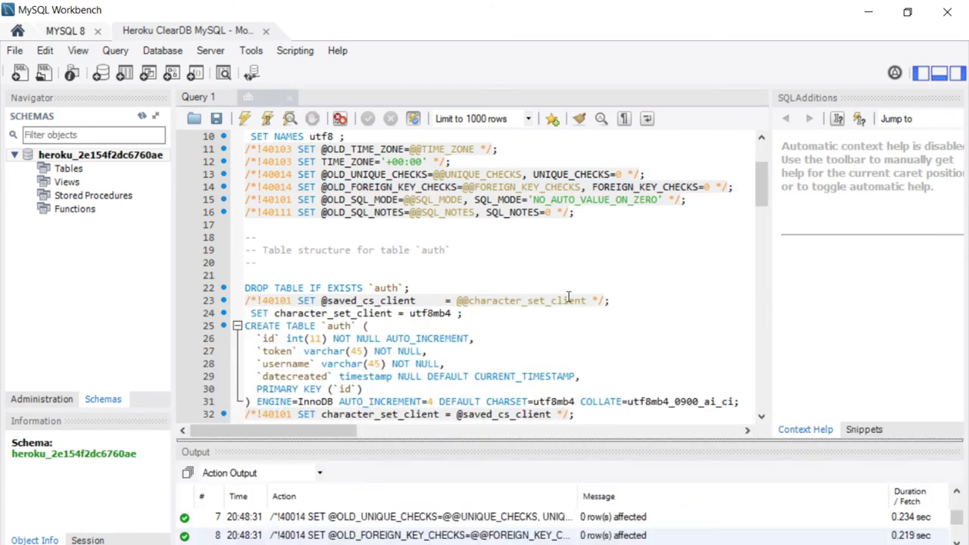
scroll(590, 325, "down", 3)
scroll(686, 536, "down", 2)
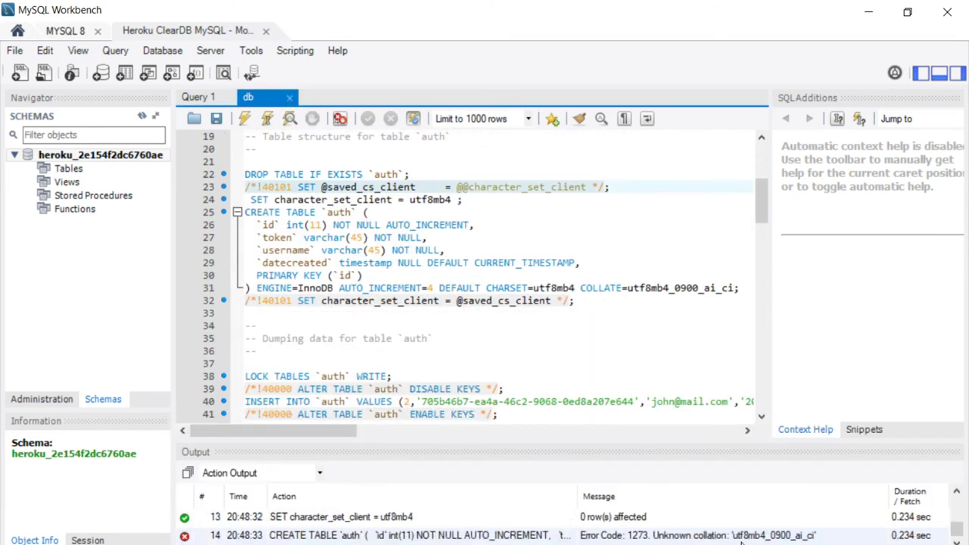
left_click(685, 536)
left_click(541, 271)
scroll(545, 281, "up", 6)
left_click(574, 195)
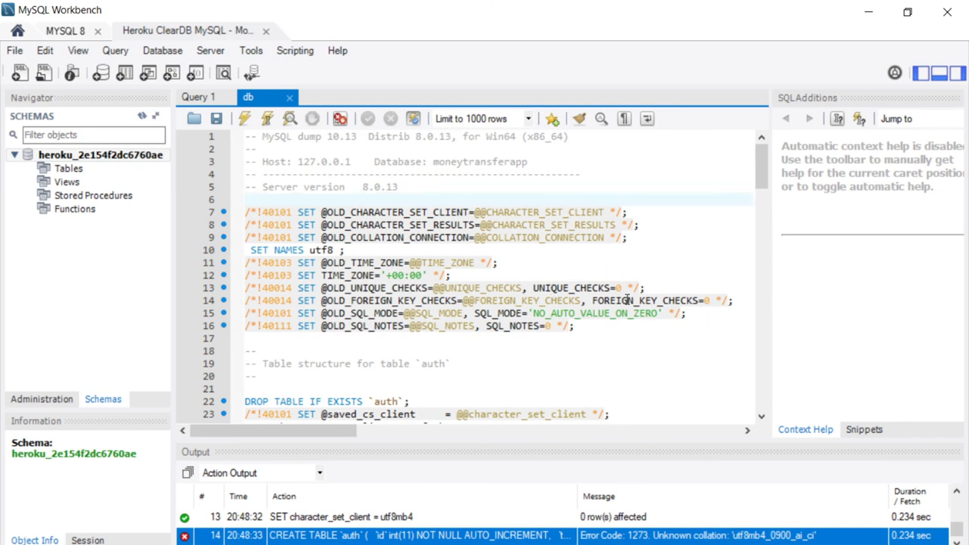
scroll(627, 301, "down", 3)
scroll(627, 300, "down", 2)
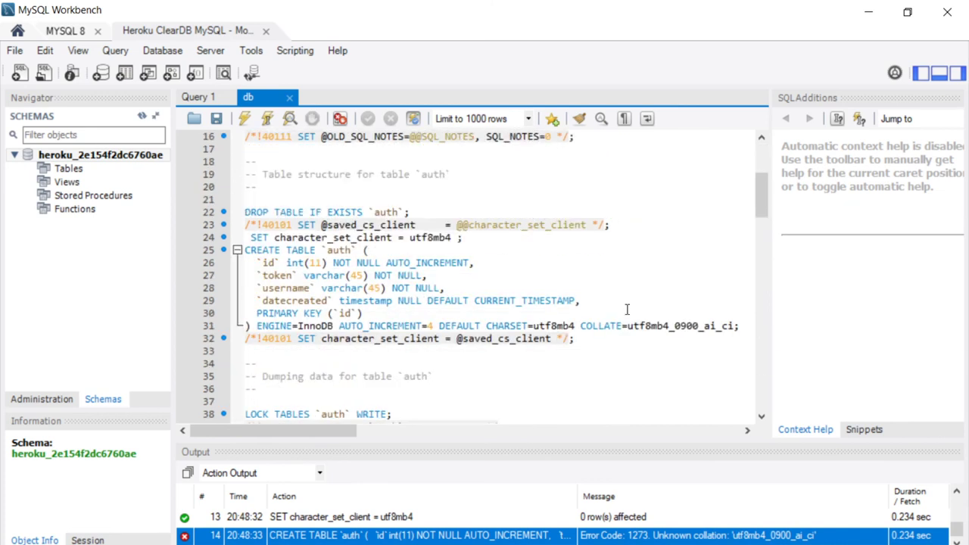
Step: Try deleting the charset and collation text on line 31, then undo the deletion
double_click(640, 326)
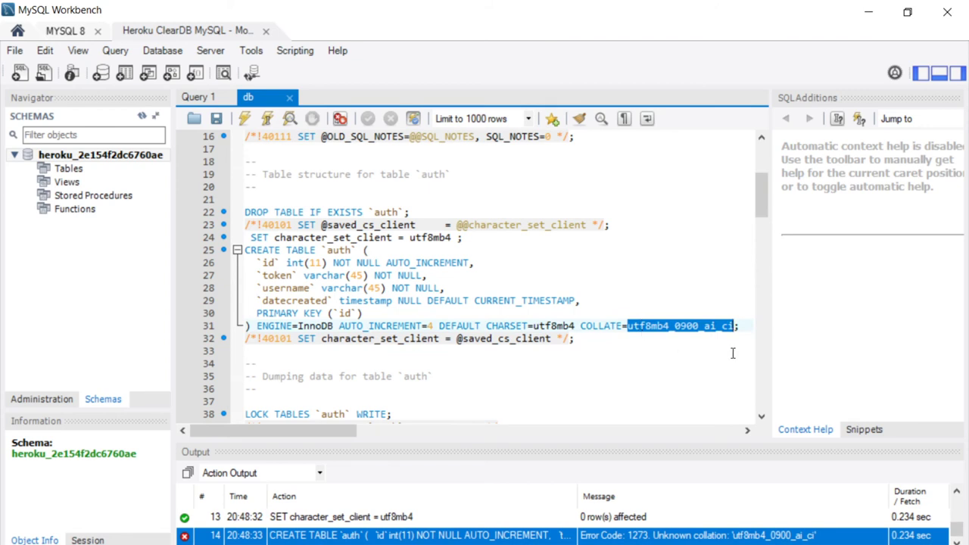
key("Left")
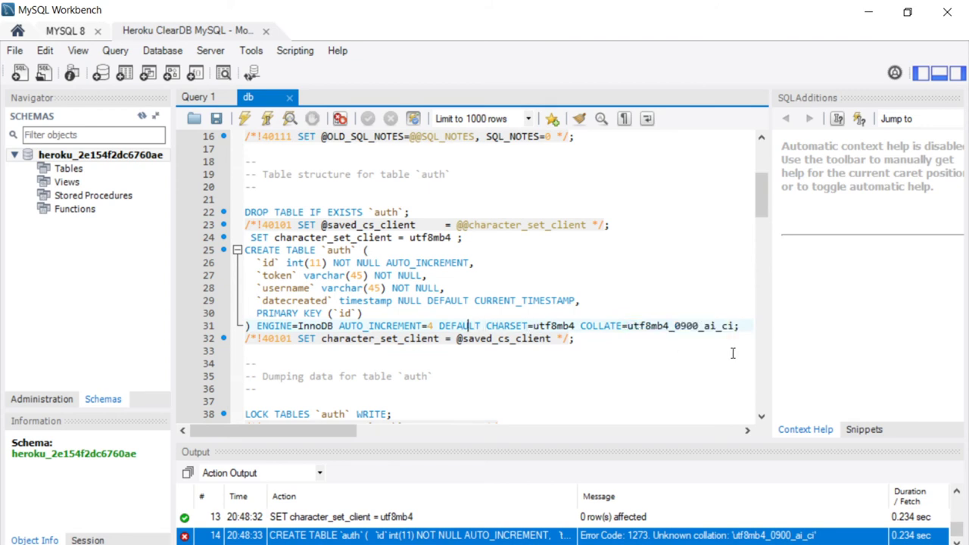
key("shift+Right")
key("shift+Right")
key("shift+Right")
left_click(479, 326)
left_click(736, 325, "shift")
key("BackSpace")
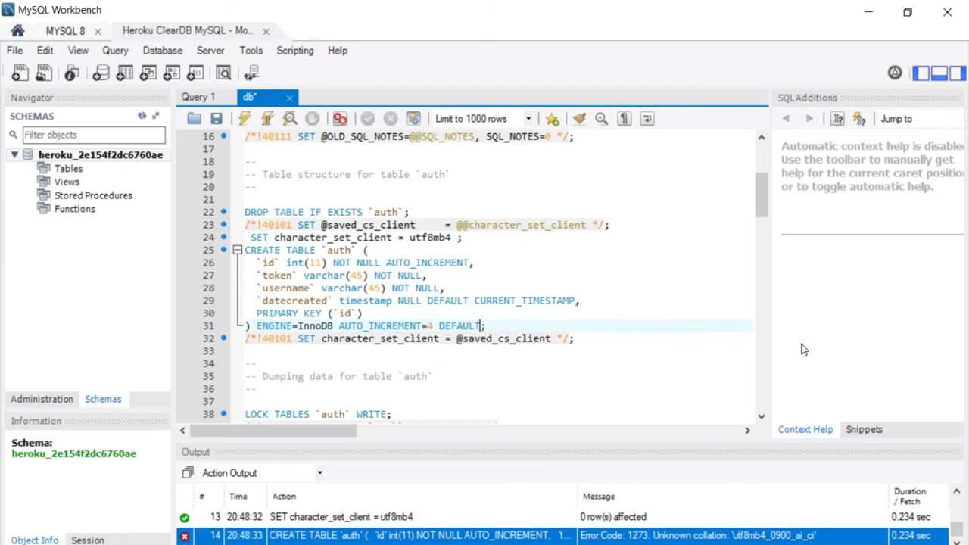
key("ctrl+z")
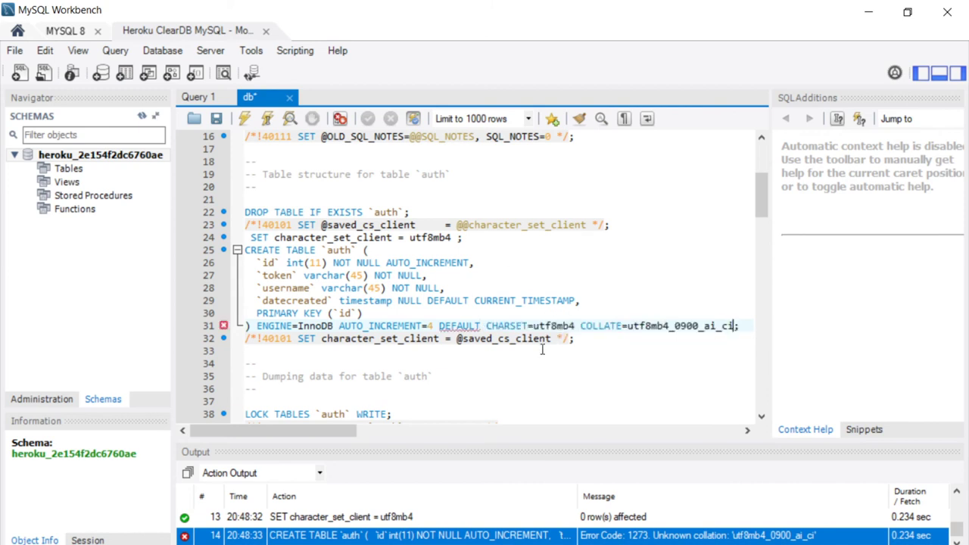
Step: Delete ' DEFAULT CHARSET=utf8mb4 COLLATE=utf8mb4_0900_ai_ci' from auth, leaving AUTO_INCREMENT=4;
double_click(459, 326)
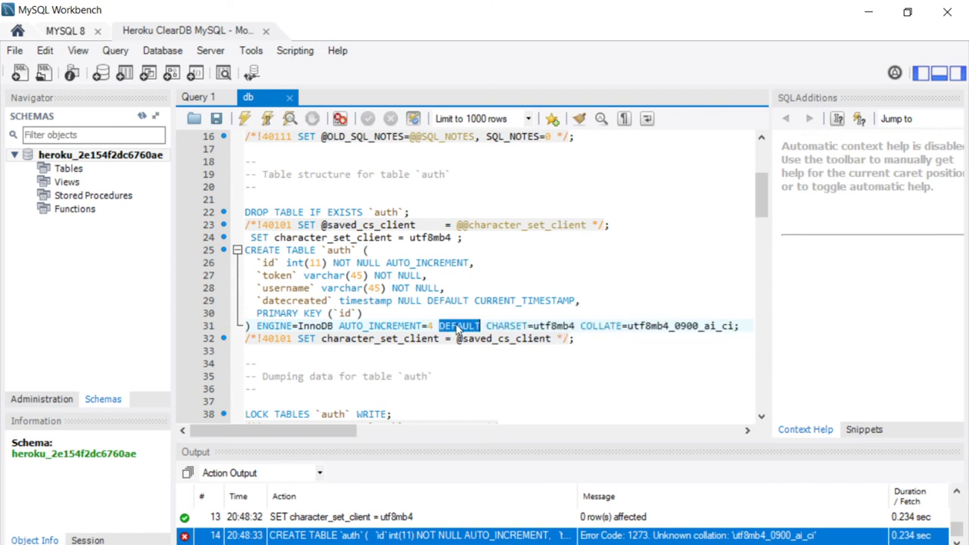
left_click(730, 338, "shift")
key("shift+Up")
key("shift+End")
key("shift+Left")
key("BackSpace")
scroll(580, 329, "down", 9)
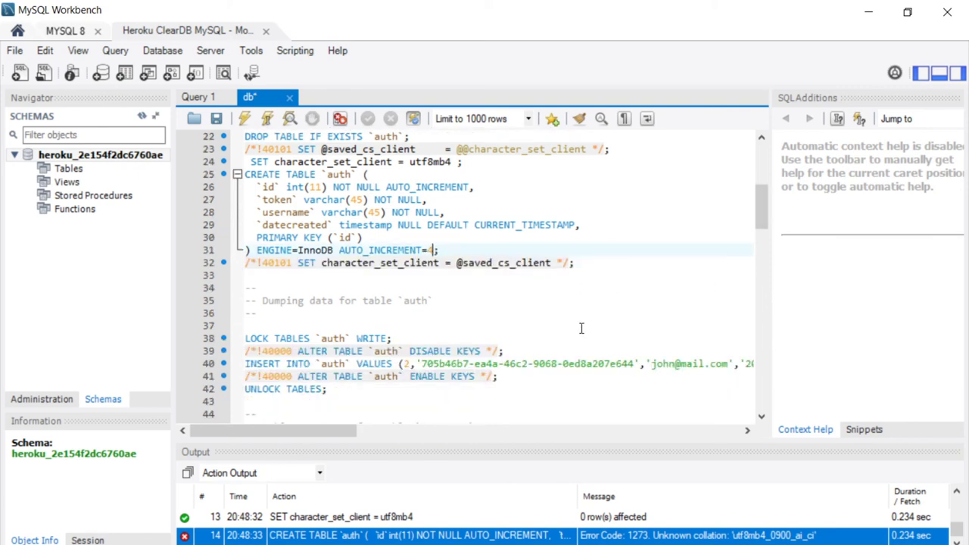
left_click(434, 326)
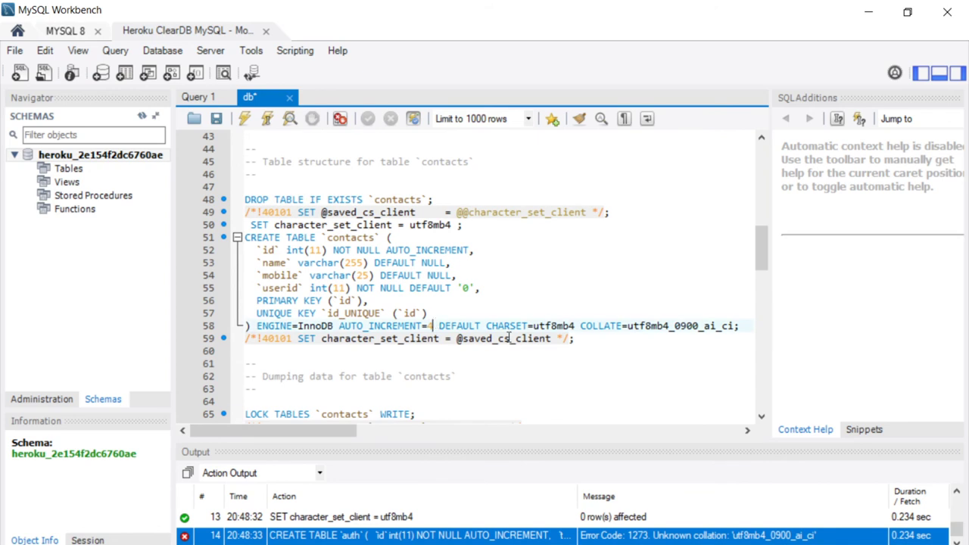
Step: Delete the contacts table's DEFAULT CHARSET and COLLATE clause
left_click(735, 326, "shift")
key("BackSpace")
scroll(428, 275, "down", 3)
scroll(429, 275, "up", 3)
scroll(432, 278, "up", 9)
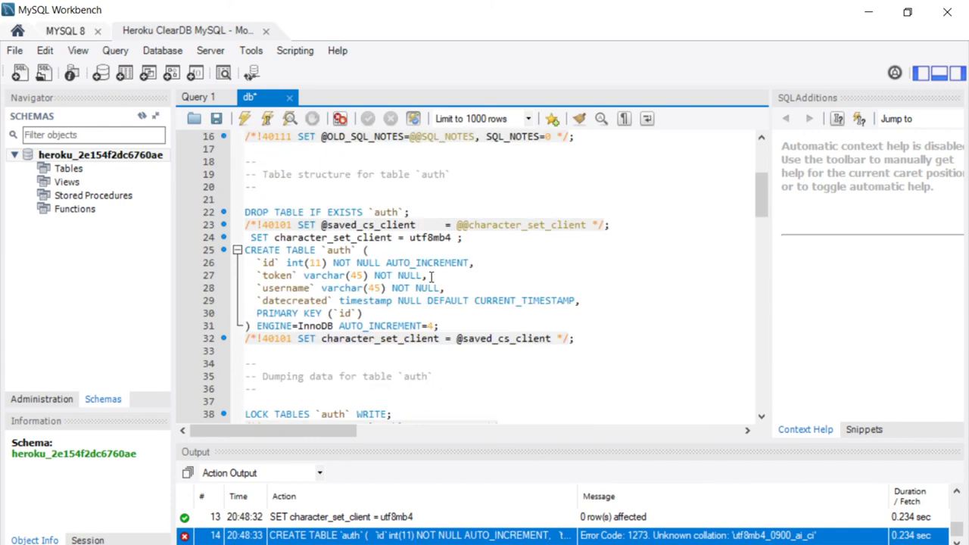
Step: Remove the 'SET character_set_client = utf8mb4' lines for the auth and contacts tables
double_click(429, 238)
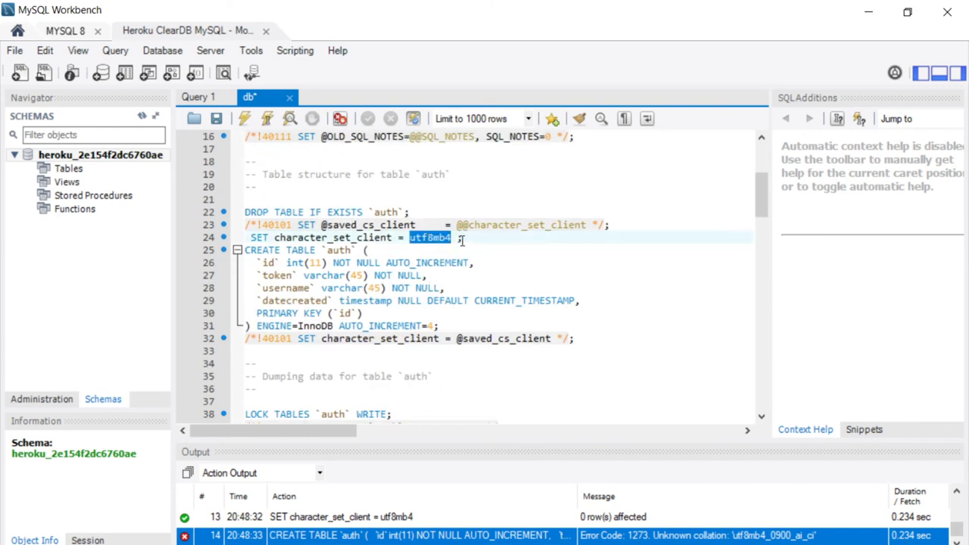
left_click(462, 239)
key("shift+Home")
key("BackSpace")
key("BackSpace")
key("BackSpace")
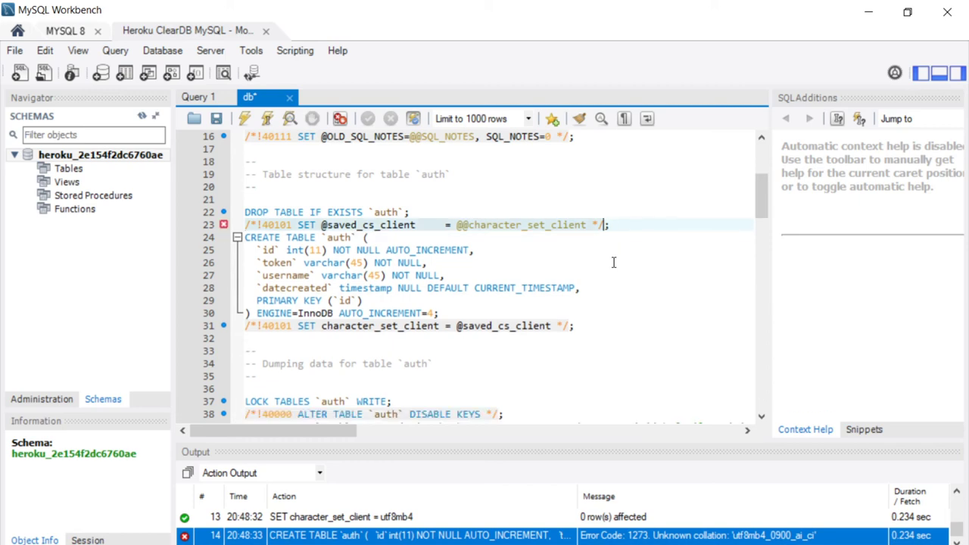
scroll(613, 262, "up", 3)
scroll(613, 262, "down", 10)
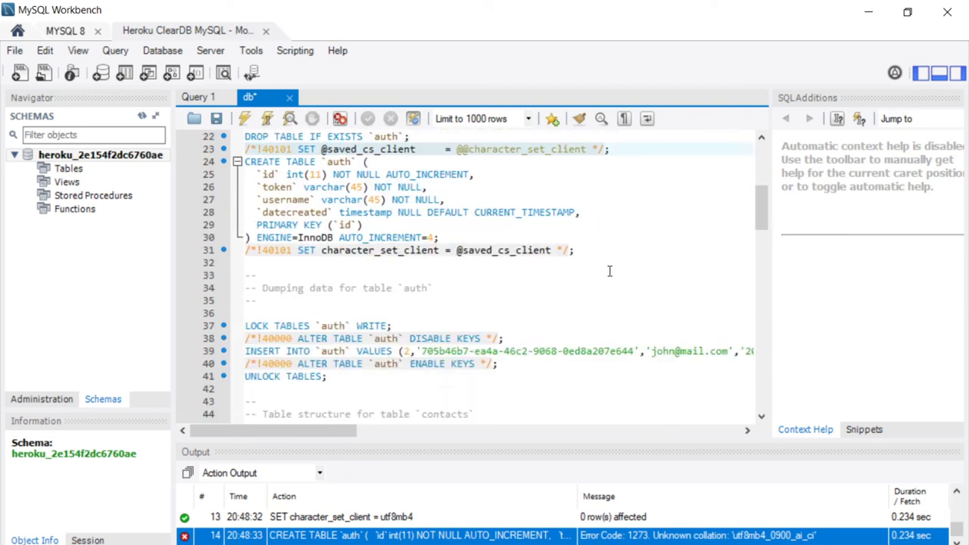
left_click(484, 284)
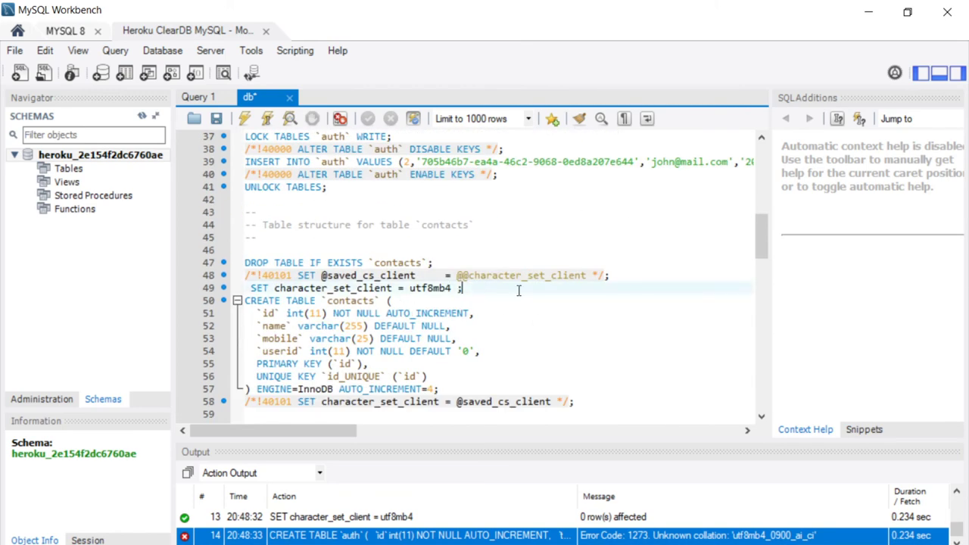
key("shift+Home")
key("BackSpace")
key("BackSpace")
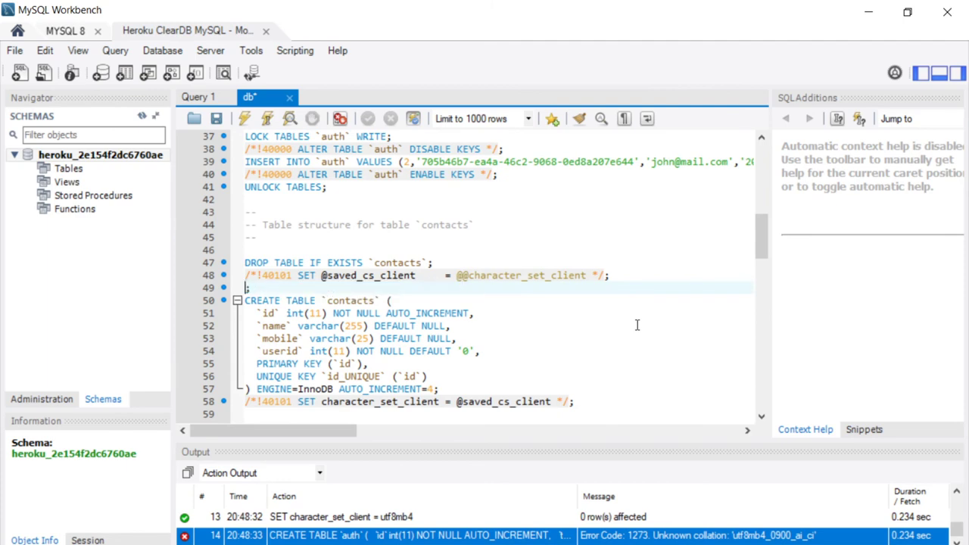
key("BackSpace")
Step: Remove the transactions table's utf8mb4 client-charset statement, keeping a semicolon in place
scroll(636, 324, "down", 6)
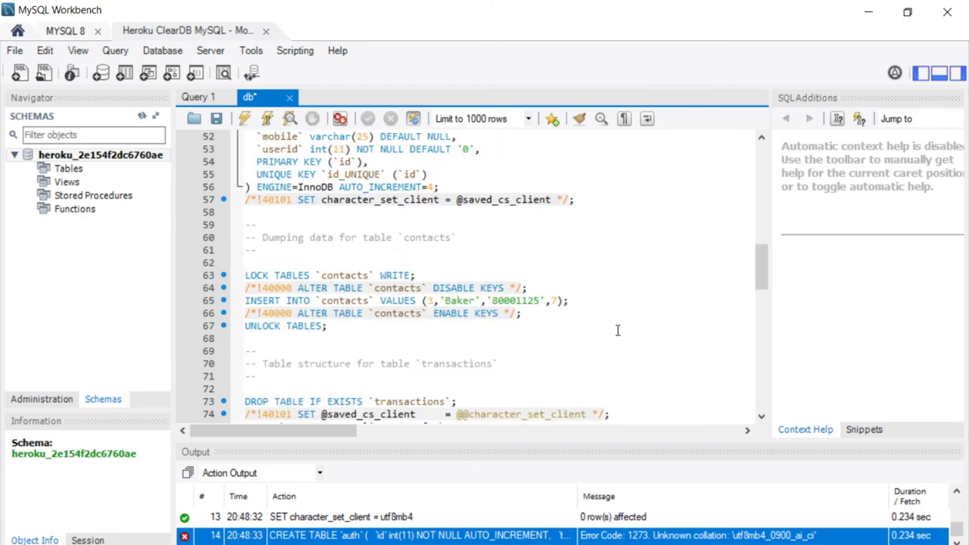
left_click(470, 391)
key("shift+Home")
key("BackSpace")
key("BackSpace")
key("BackSpace")
type(";")
scroll(595, 402, "down", 4)
scroll(508, 356, "up", 4)
scroll(509, 358, "down", 5)
Step: Strip charset/collation clauses from transactions and users (AUTO_INCREMENT=9, =13) and delete users' client-charset line
double_click(442, 310)
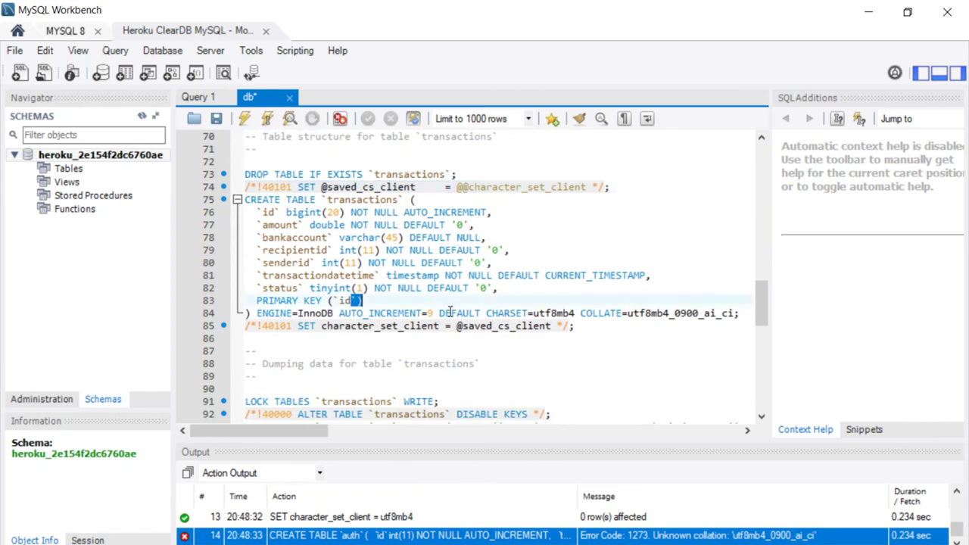
key("Delete")
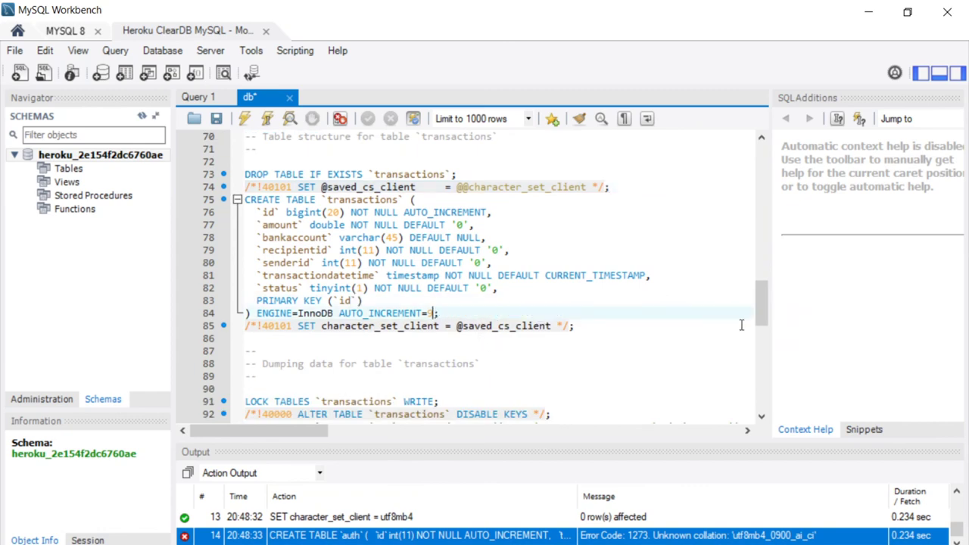
scroll(597, 299, "down", 7)
double_click(456, 389)
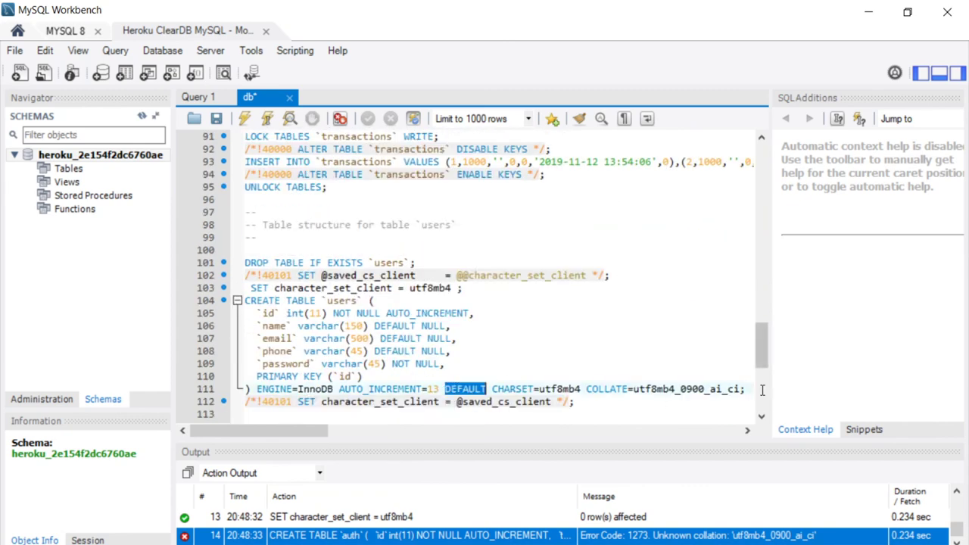
left_click(734, 389, "shift")
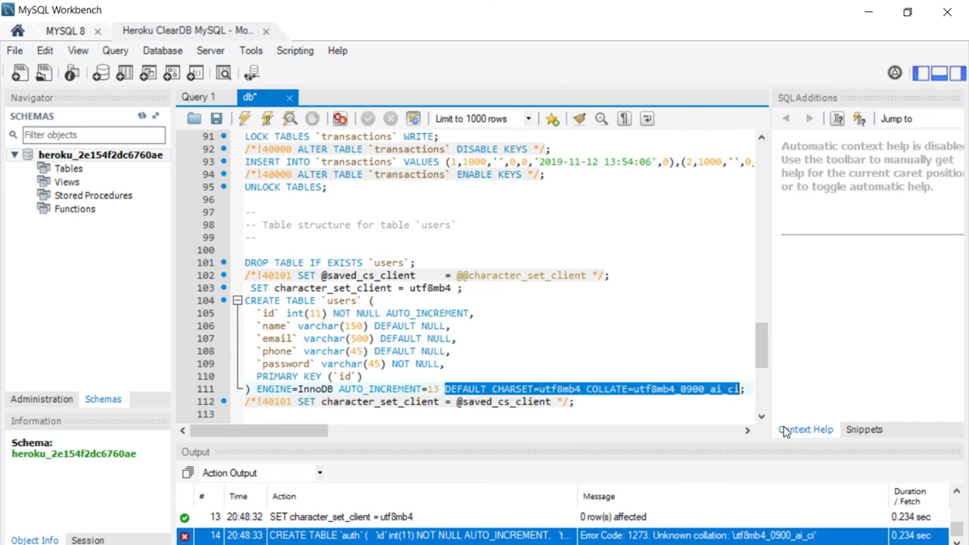
key("BackSpace")
key("BackSpace")
key("Up")
key("Up")
key("Up")
key("Up")
key("Up")
key("Up")
key("Up")
key("Up")
key("Up")
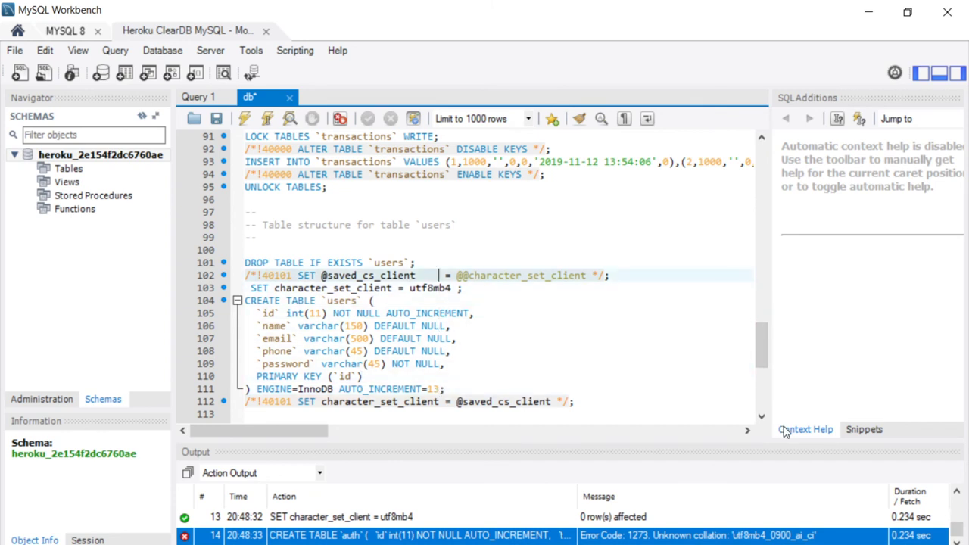
key("shift+Down")
key("BackSpace")
Step: Execute the edited db.sql script again
scroll(532, 299, "down", 5)
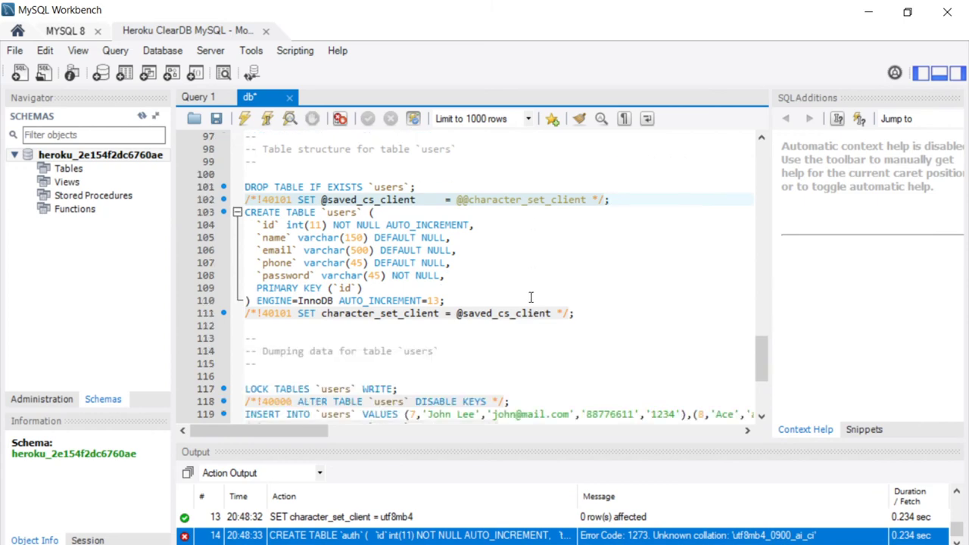
scroll(532, 334, "down", 1)
scroll(532, 333, "down", 1)
scroll(500, 279, "up", 1)
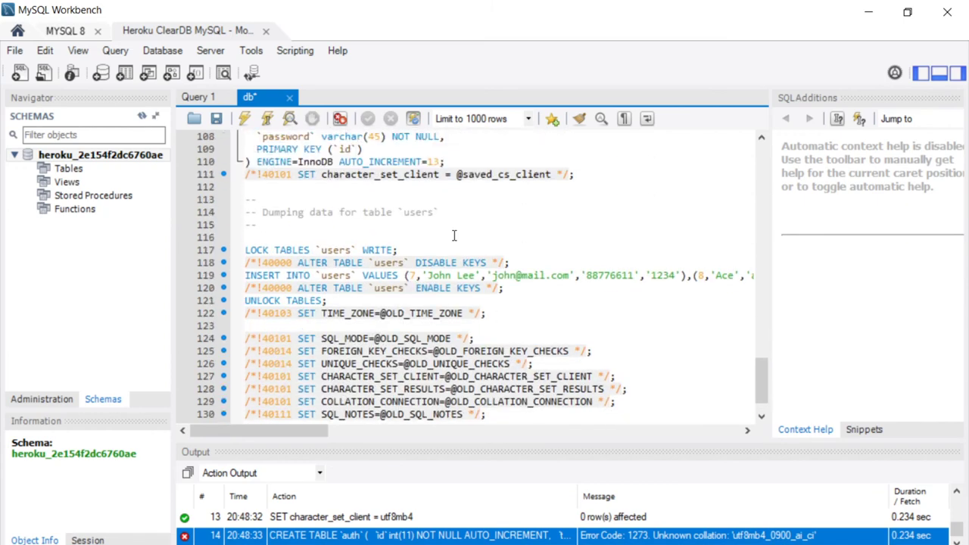
left_click(243, 118)
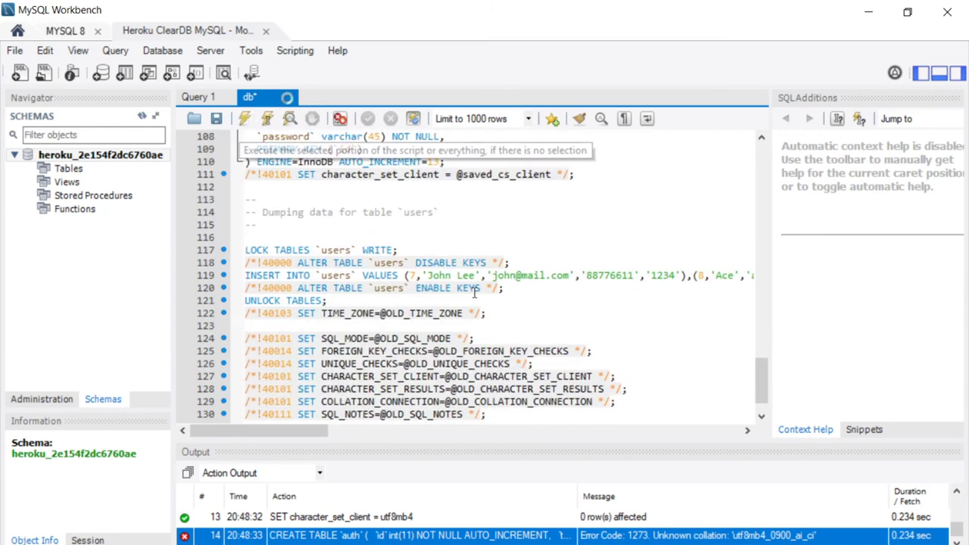
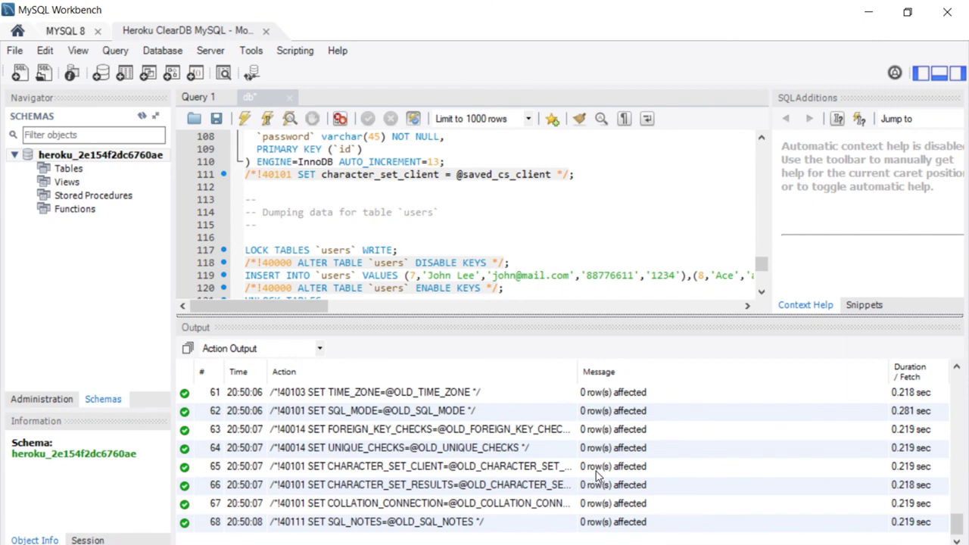
Step: Refresh all tables in the Heroku database schema in the Navigator
left_click(142, 118)
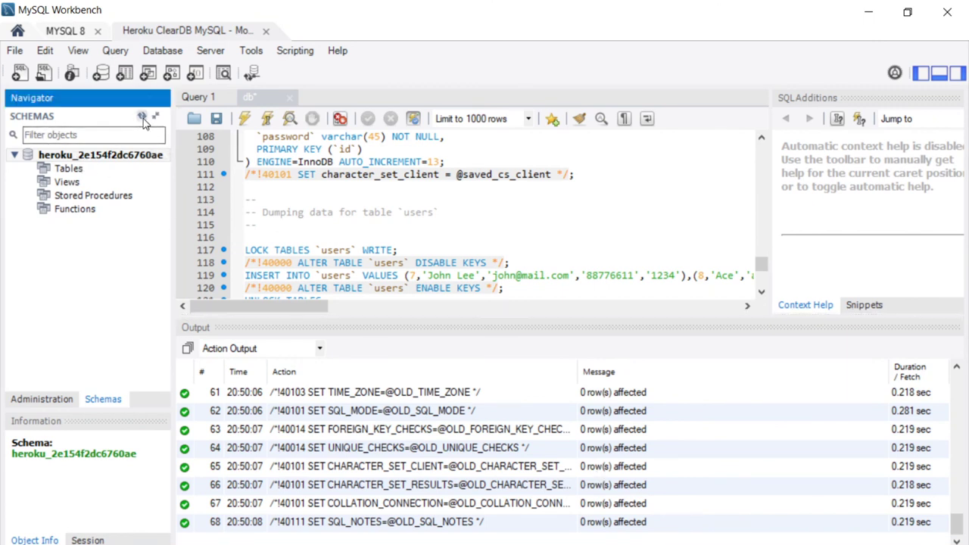
right_click(112, 156)
left_click(87, 167)
right_click(87, 167)
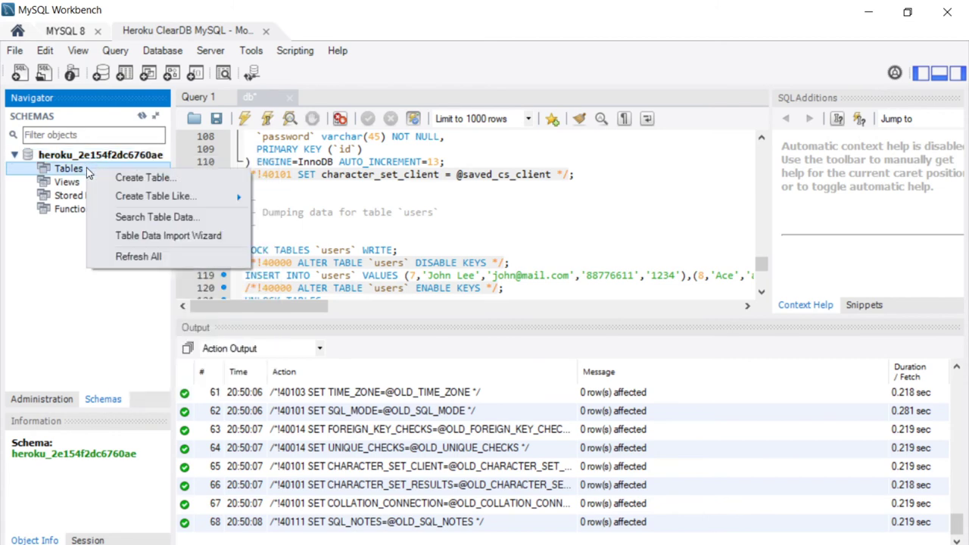
left_click(172, 255)
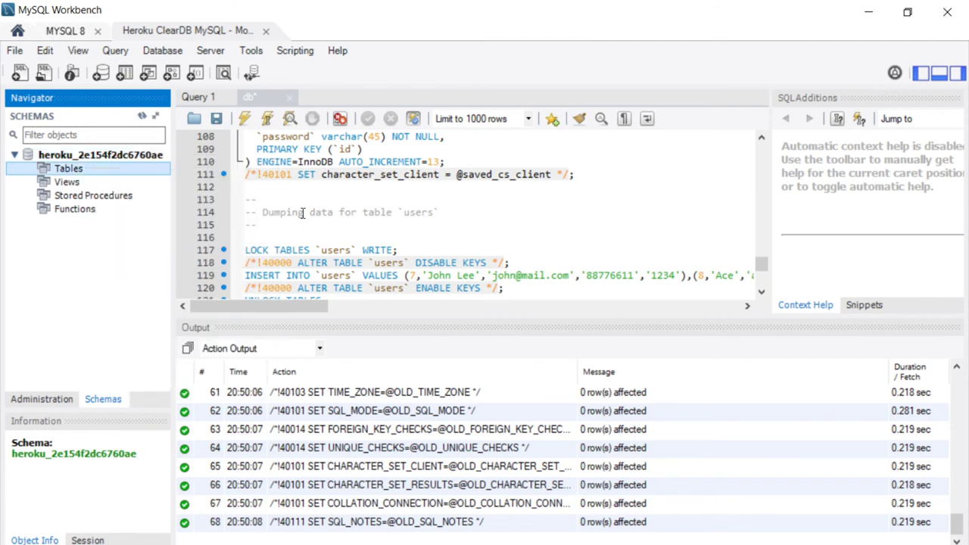
scroll(263, 233, "up", 20)
scroll(312, 192, "up", 7)
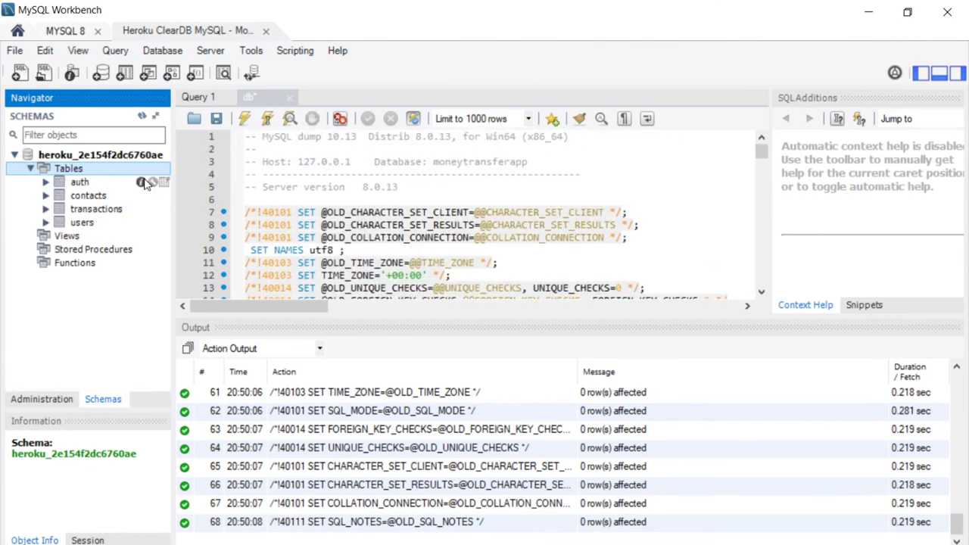
Step: Inspect the auth and users table nodes in the schema tree
left_click(98, 182)
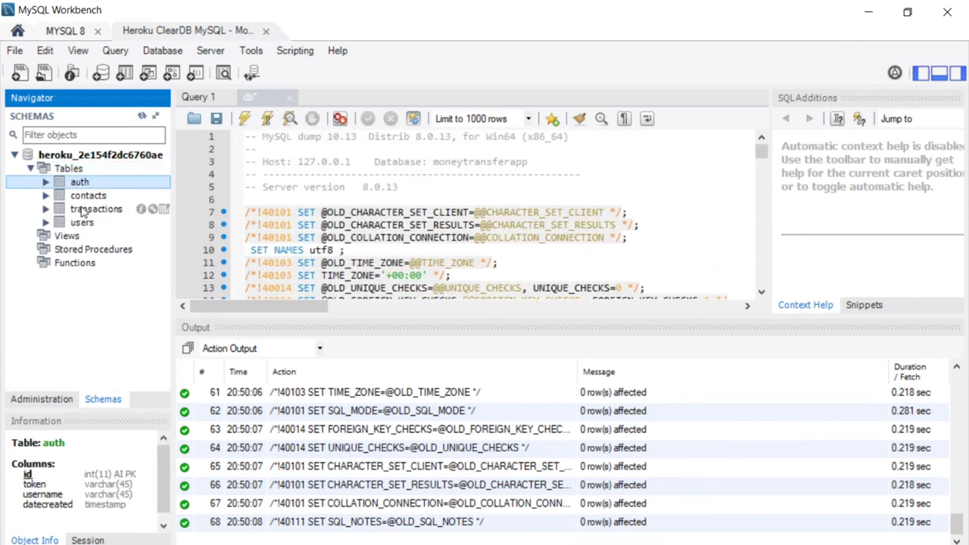
key("Down")
key("Down")
key("Down")
key("Down")
key("Up")
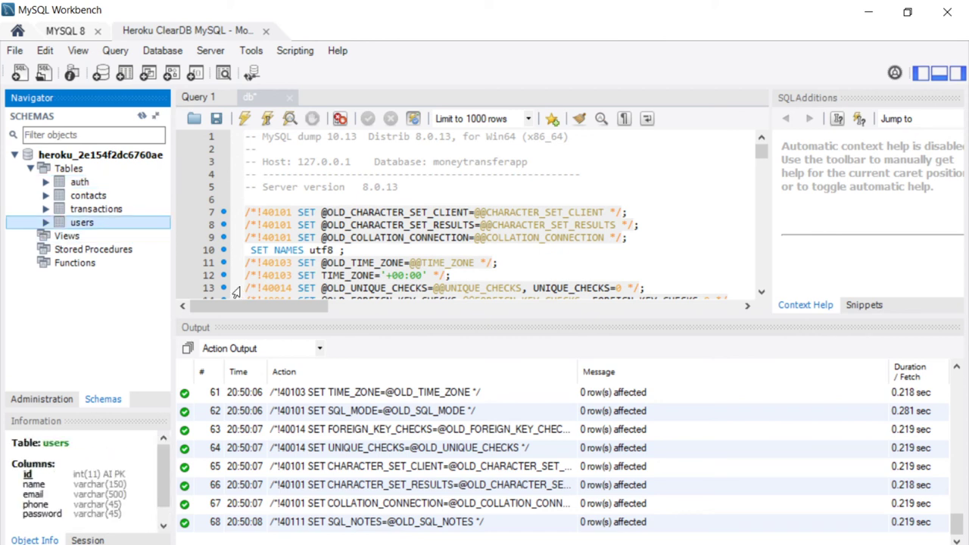
key("Right")
key("Left")
Step: Close the db dump tab and run Select Rows - Limit 1000 on the users table
left_click(313, 137)
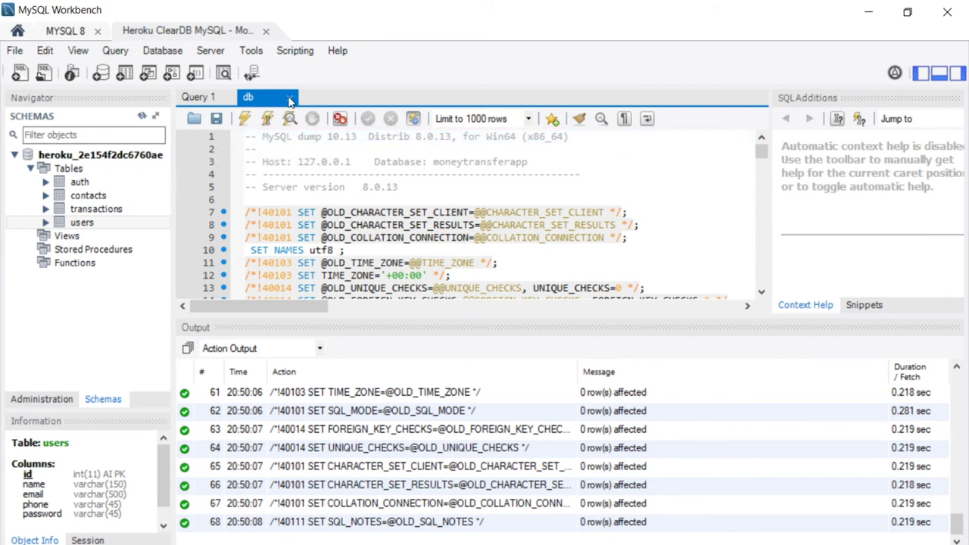
left_click(289, 99)
right_click(82, 222)
left_click(180, 237)
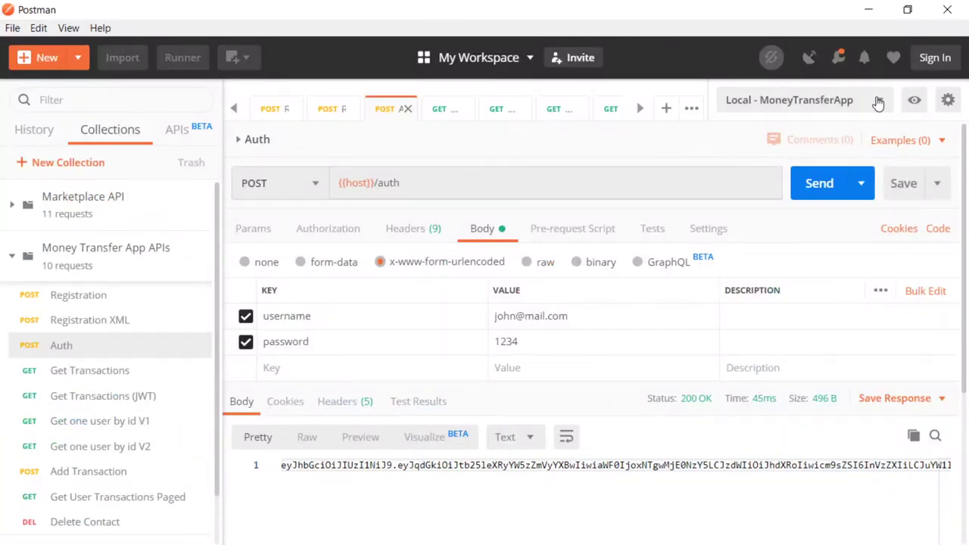
Step: Resend the Auth request in Postman under the Dev - MoneyTransferApp environment
left_click(878, 102)
left_click(848, 159)
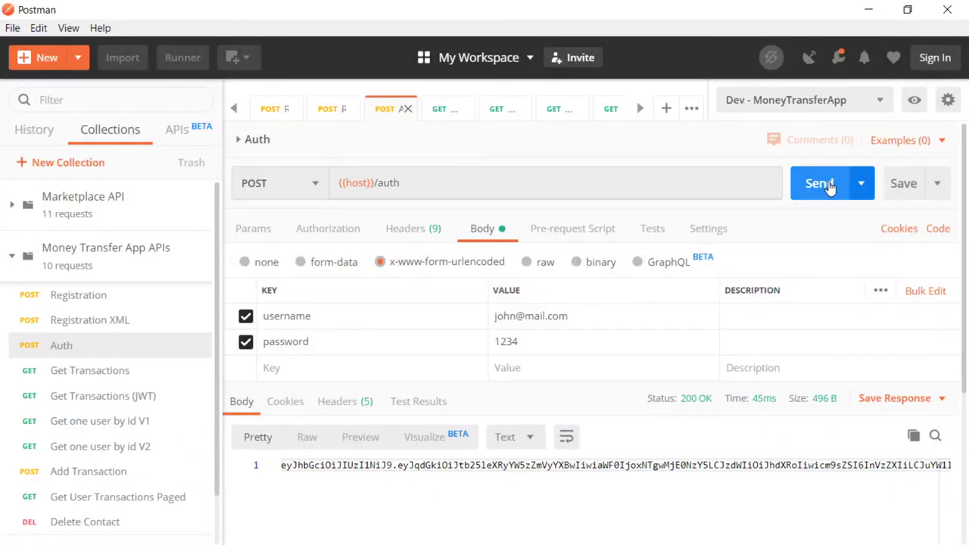
left_click(820, 184)
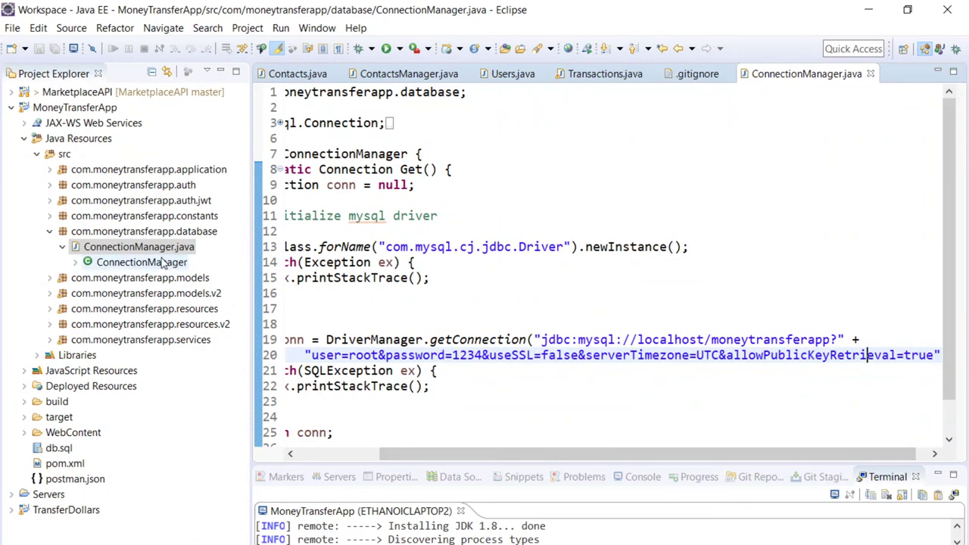
Step: Select localhost in the getConnection MySQL URL on line 19 of ConnectionManager.java
scroll(641, 326, "left", 3)
left_click(641, 340)
double_click(641, 340)
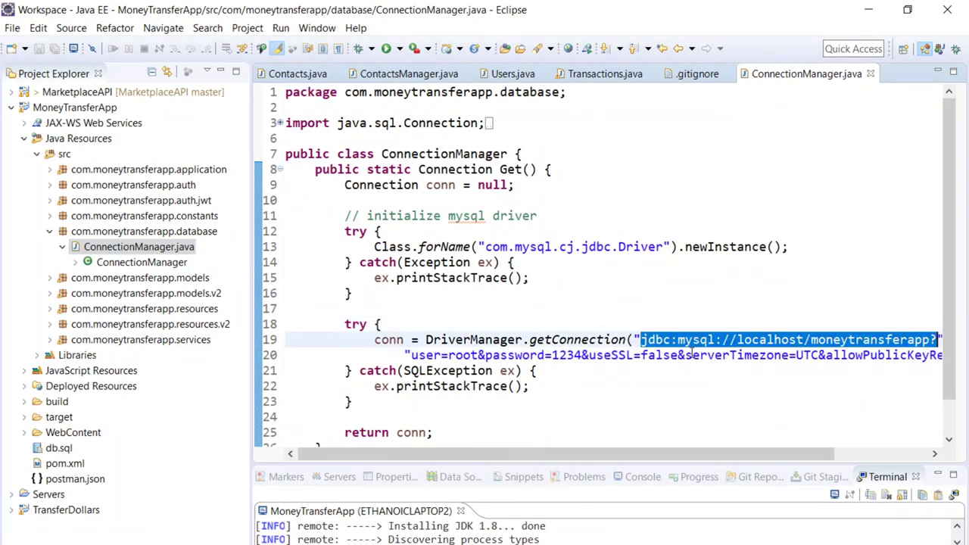
double_click(693, 355)
key("Up")
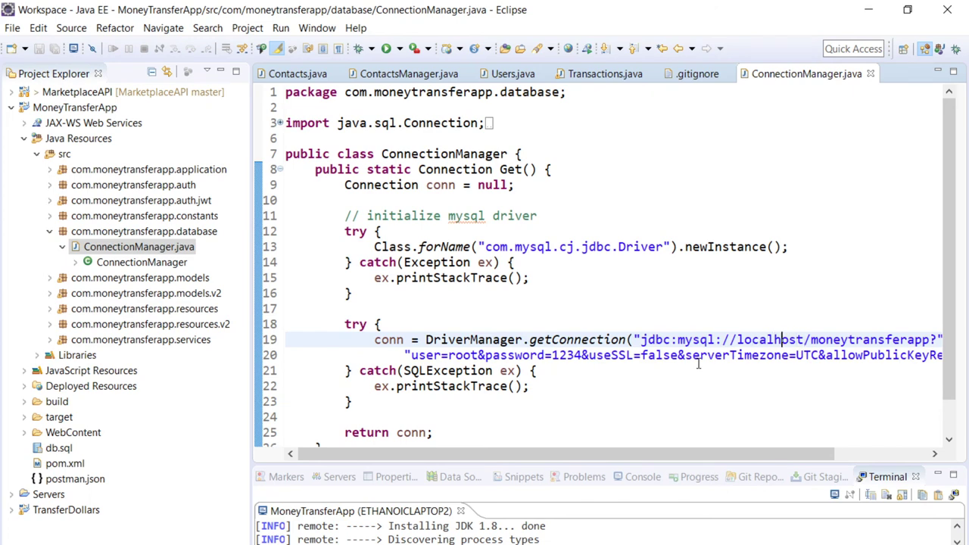
scroll(568, 454, "right", 3)
double_click(641, 343)
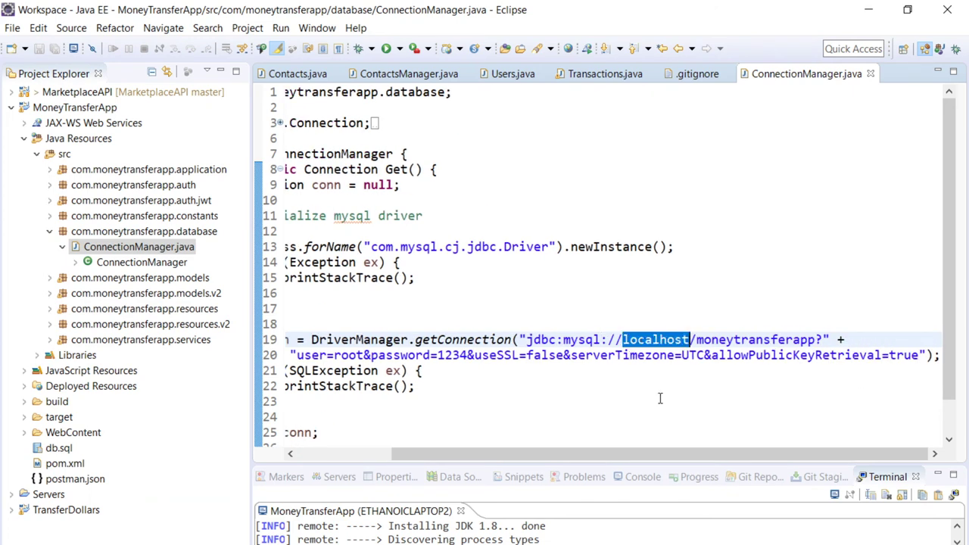
key("alt+Tab")
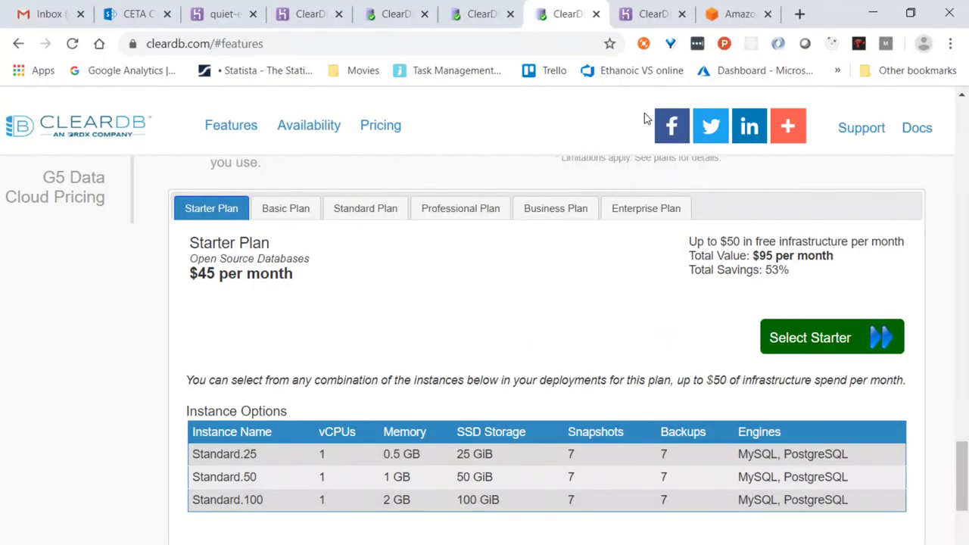
Step: Browse the Add-ons and Databases & Data Management sections of the Heroku ClearDB article
left_click(311, 14)
scroll(445, 106, "up", 10)
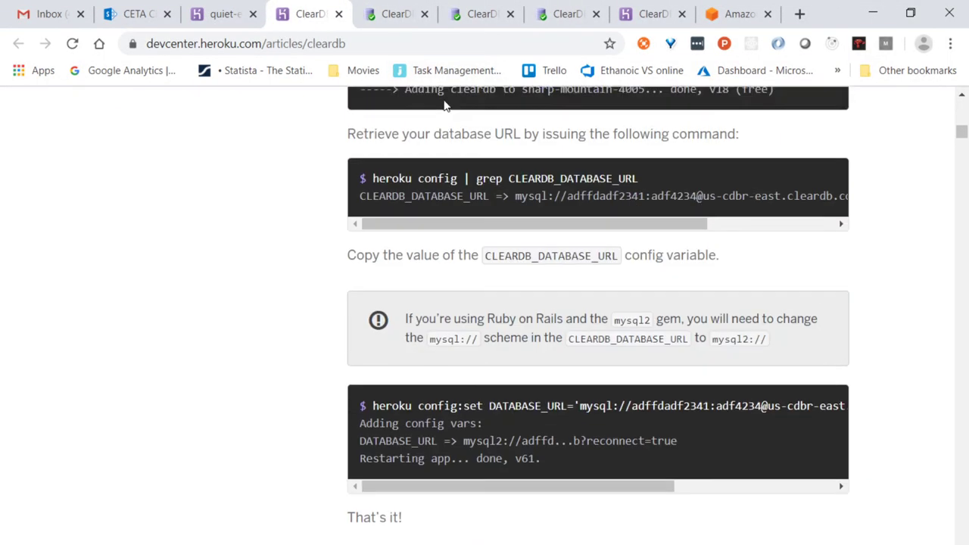
scroll(445, 106, "up", 8)
scroll(333, 151, "up", 5)
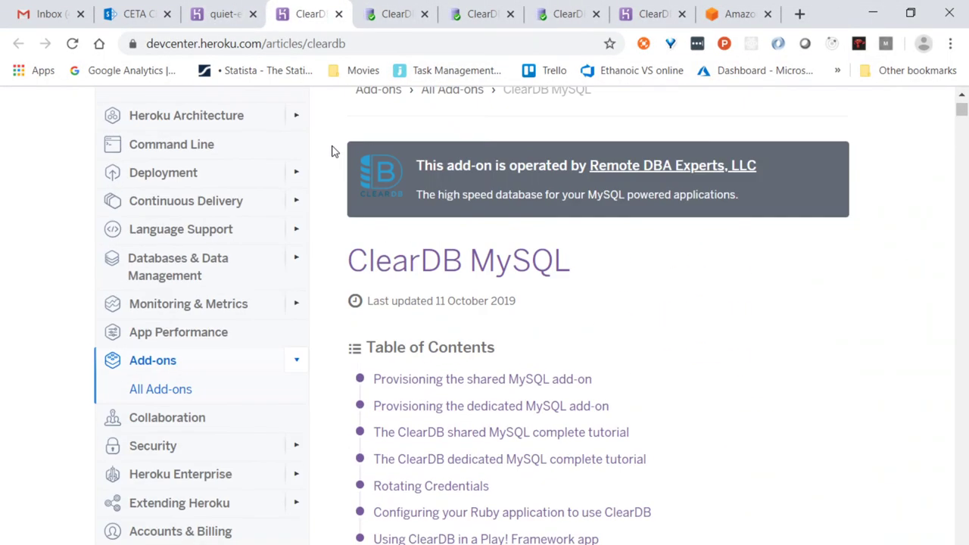
left_click(295, 370)
left_click(295, 369)
left_click(298, 259)
left_click(297, 260)
Step: Review the app's Config Vars and select the CLEARDB_DATABASE_URL key, then open a blank tab
left_click(220, 14)
scroll(516, 250, "up", 1)
scroll(496, 340, "down", 2)
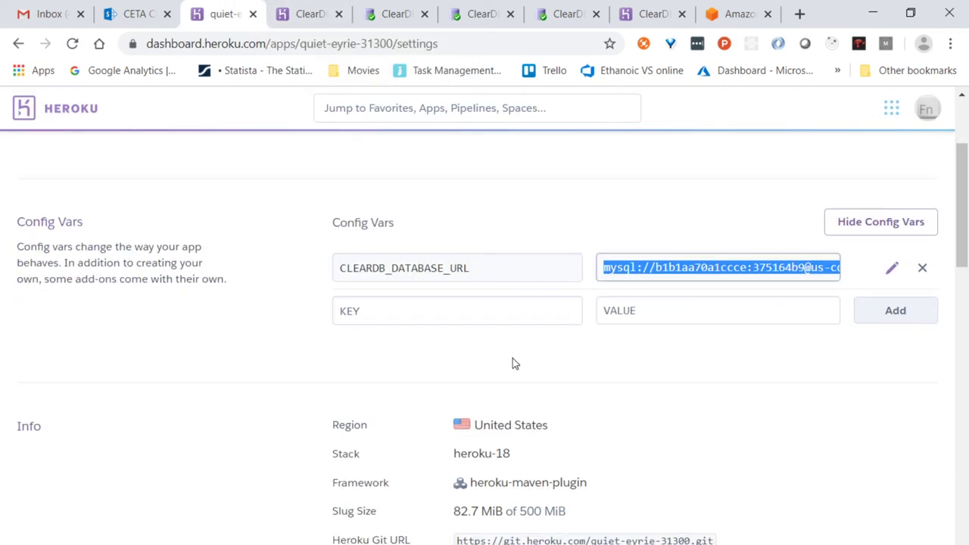
left_click_drag(27, 243, 233, 292)
left_click(252, 302)
scroll(270, 312, "down", 2)
scroll(270, 311, "up", 1)
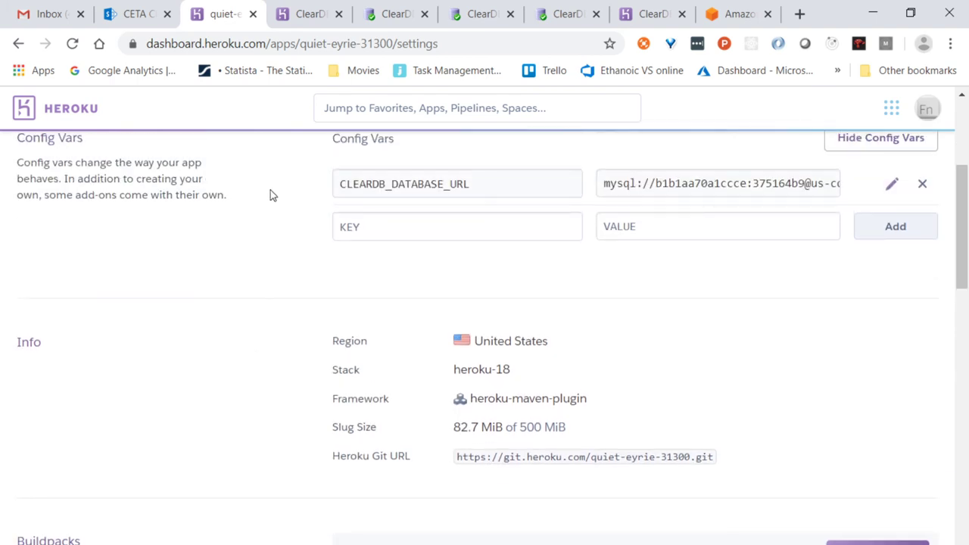
scroll(217, 264, "up", 1)
double_click(409, 271)
scroll(682, 379, "down", 2)
scroll(712, 417, "down", 3)
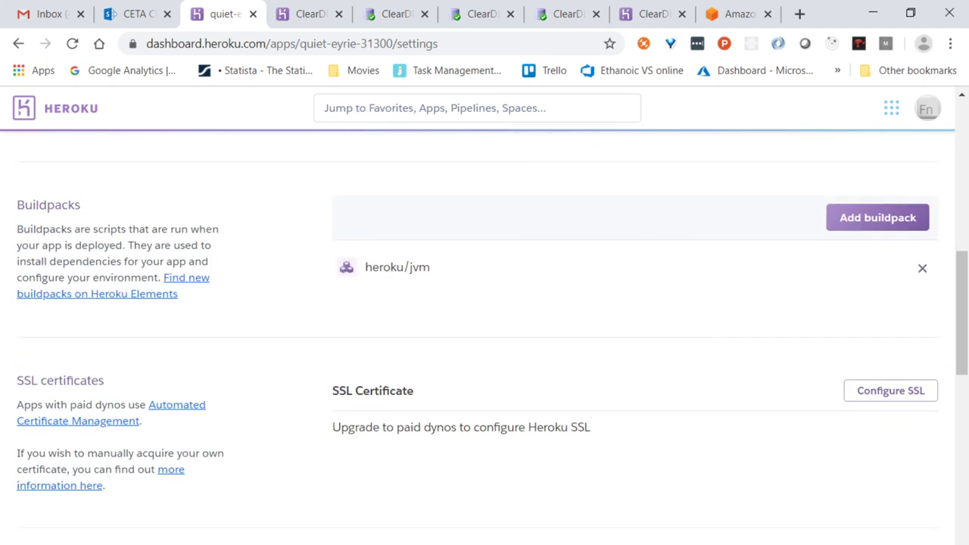
key("alt+Tab")
key("alt+Tab")
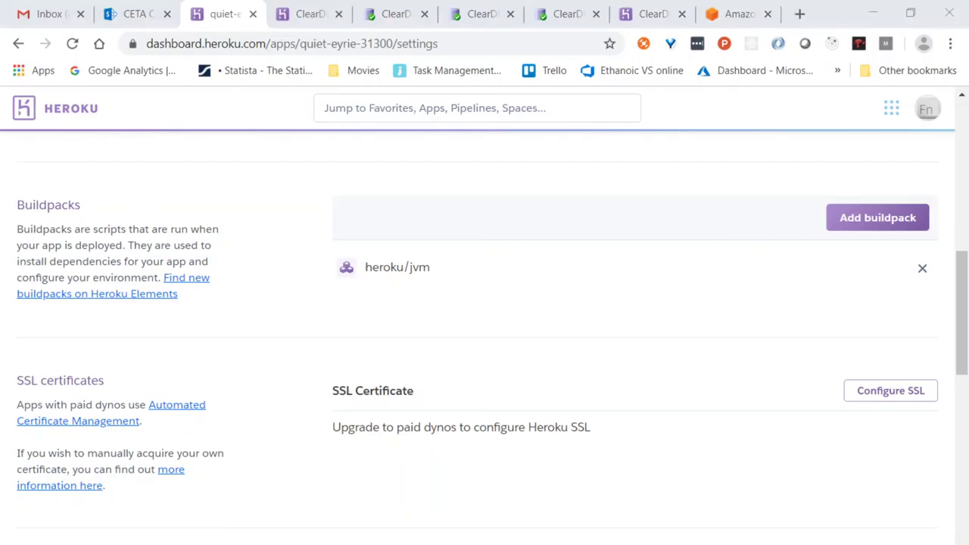
left_click(797, 14)
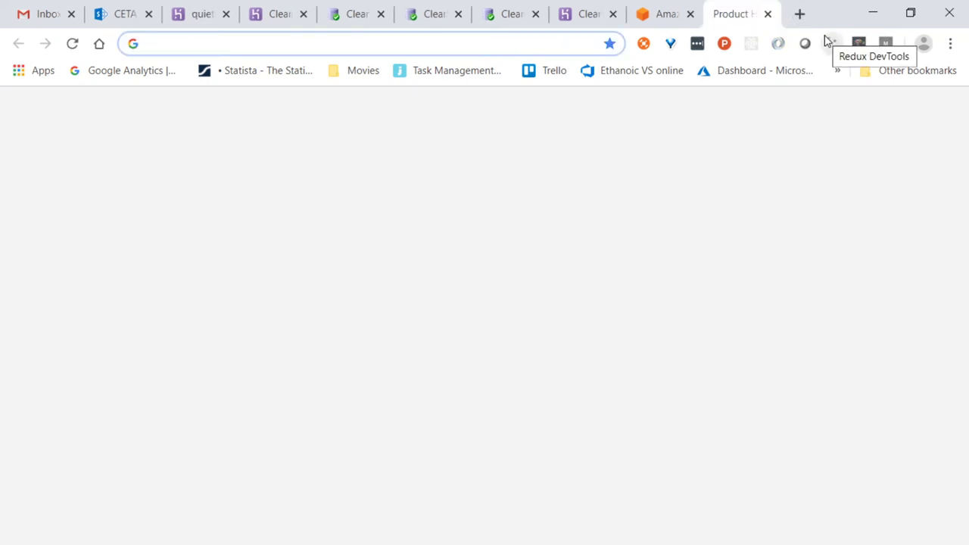
Step: Google 'heroku config vars java application' and open the Configuration and Config Vars result in a new tab
type("her")
key("BackSpace")
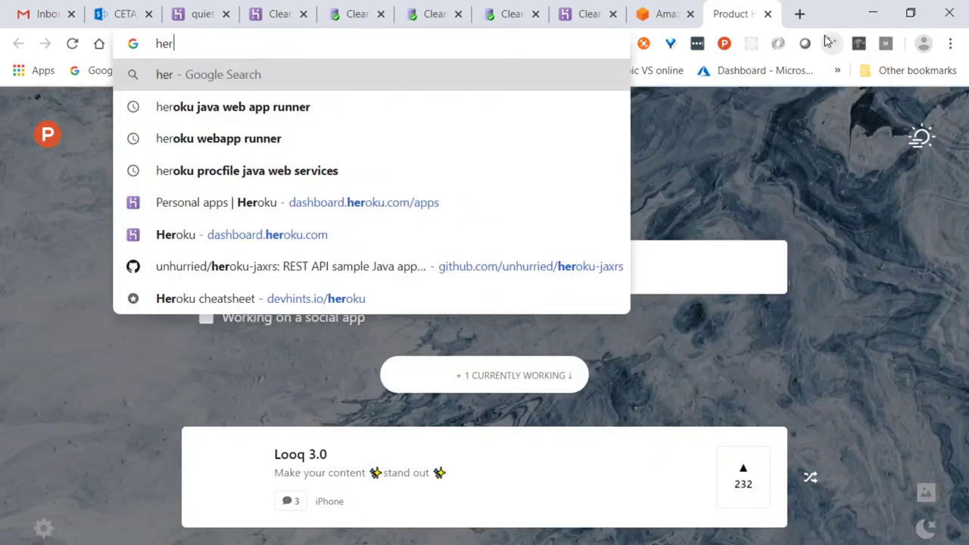
type("oku config vars uss")
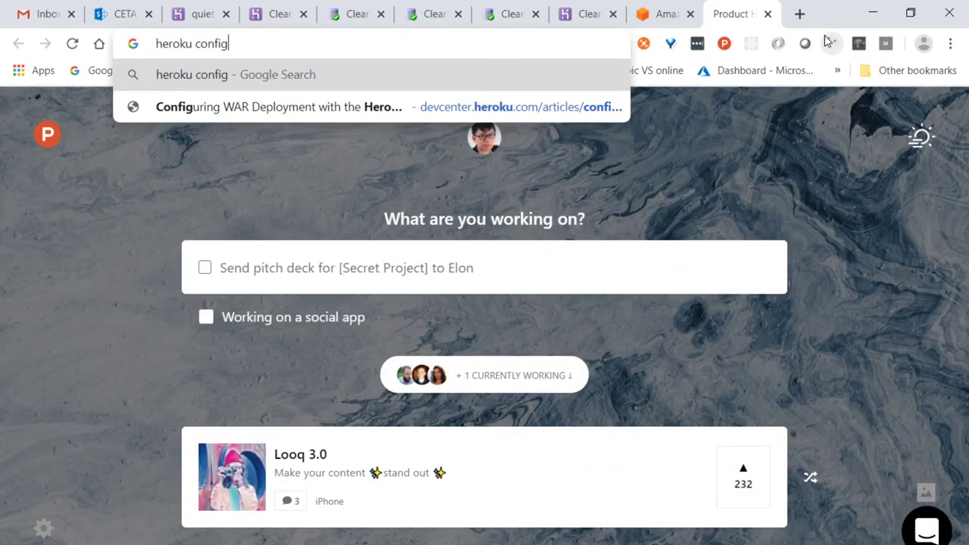
key("BackSpace")
key("BackSpace")
key("BackSpace")
type("java application")
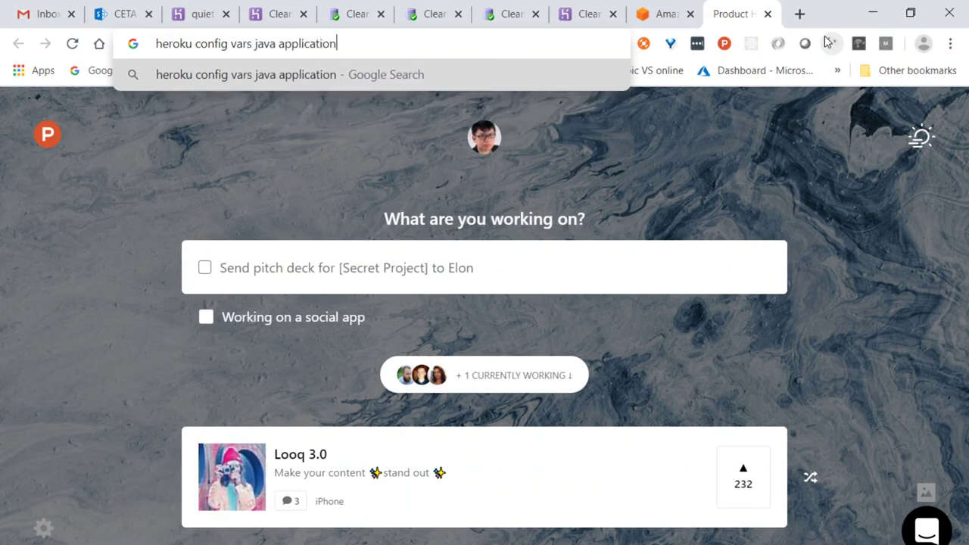
key("Return")
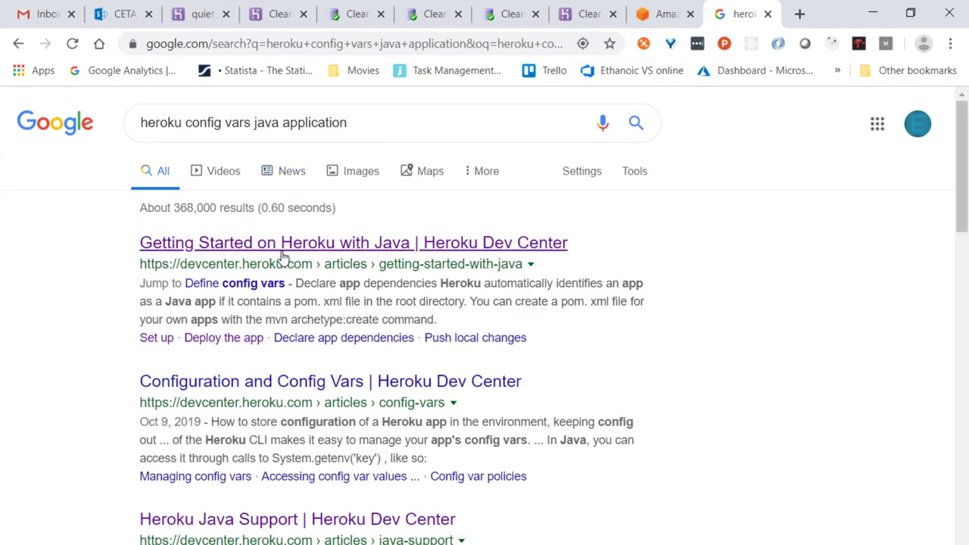
left_click(256, 285)
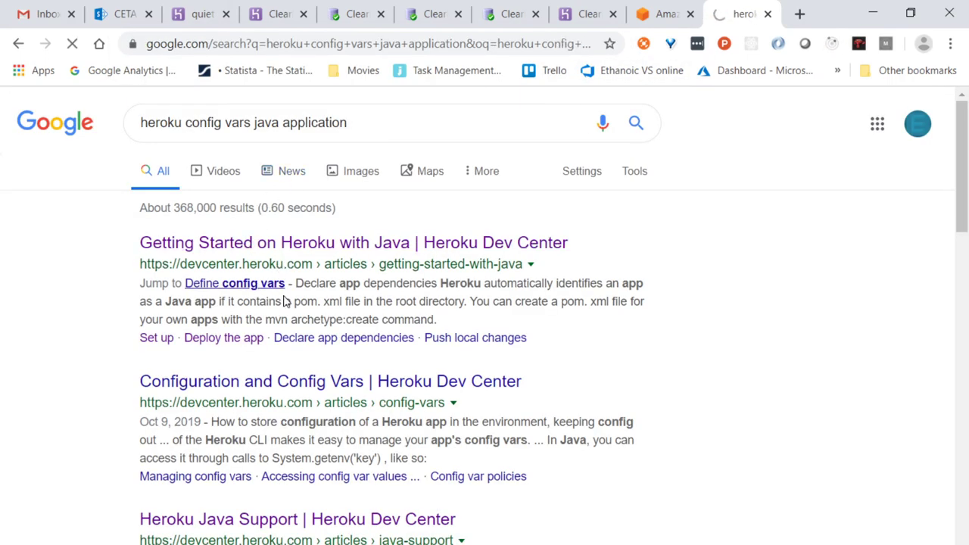
key("alt+Left")
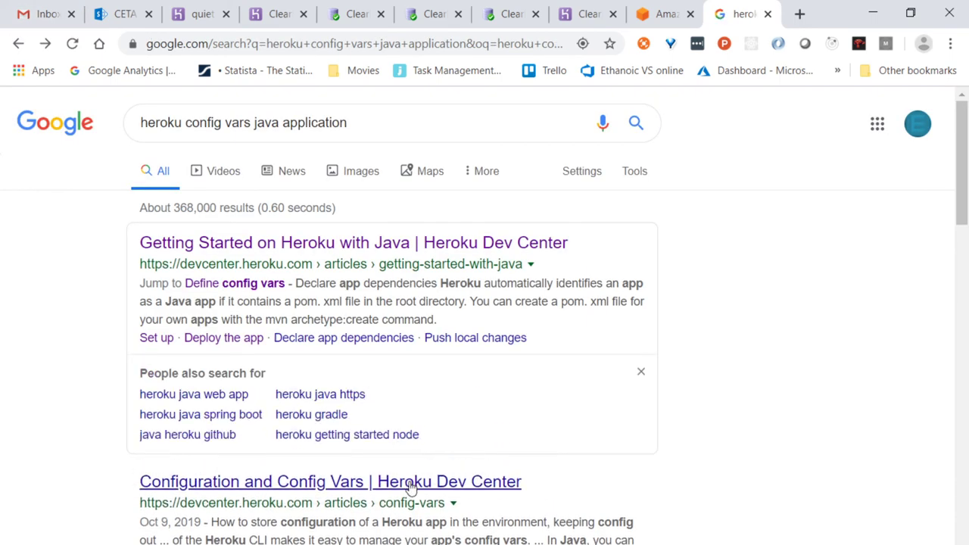
middle_click(411, 489)
left_click(750, 10)
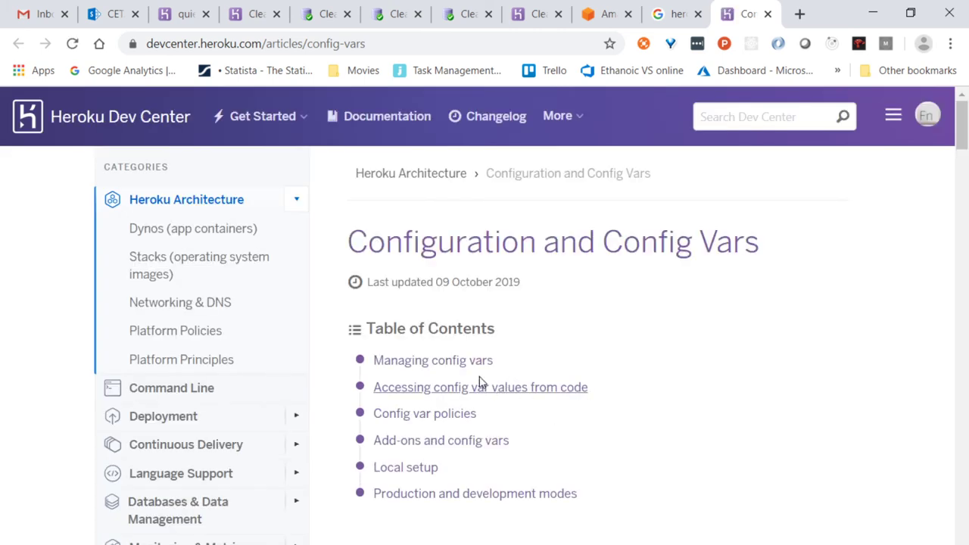
left_click(502, 388)
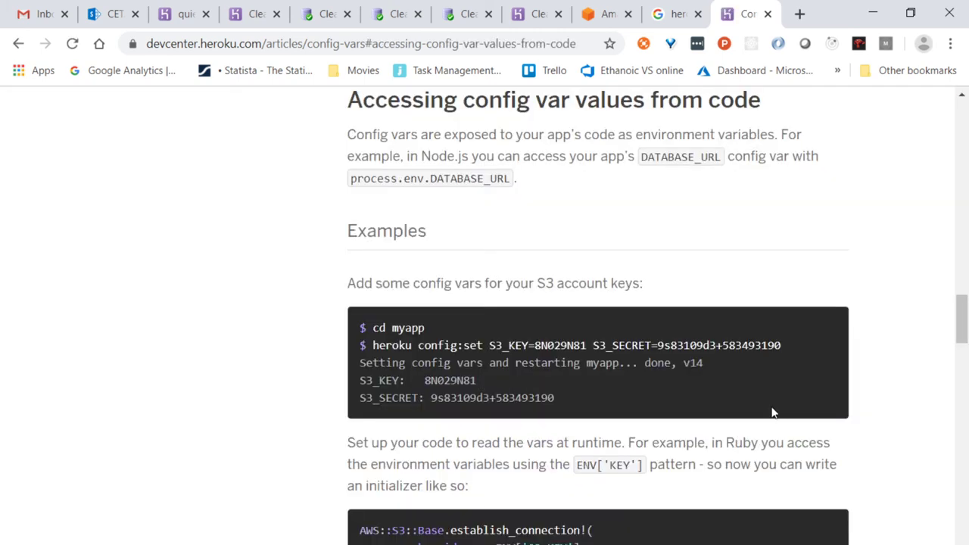
left_click_drag(345, 136, 562, 181)
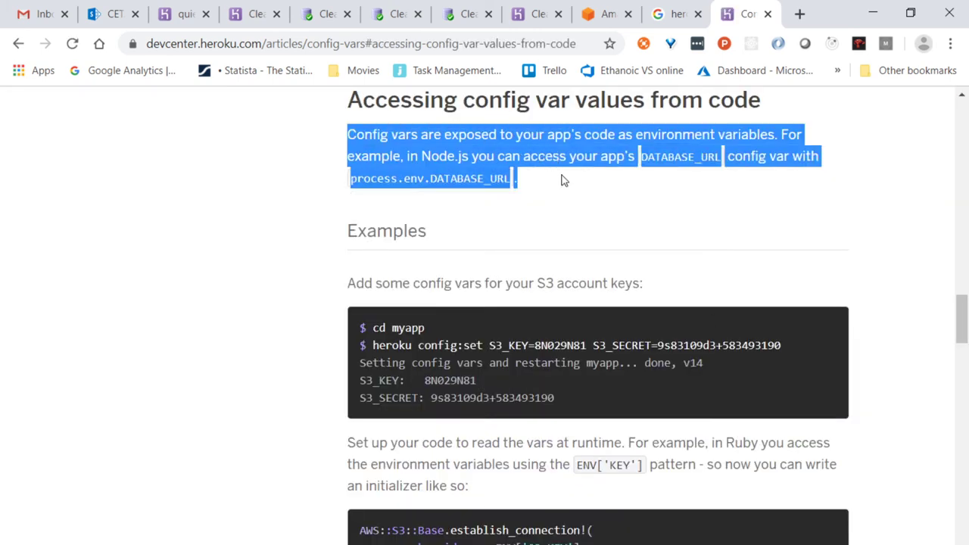
left_click(689, 215)
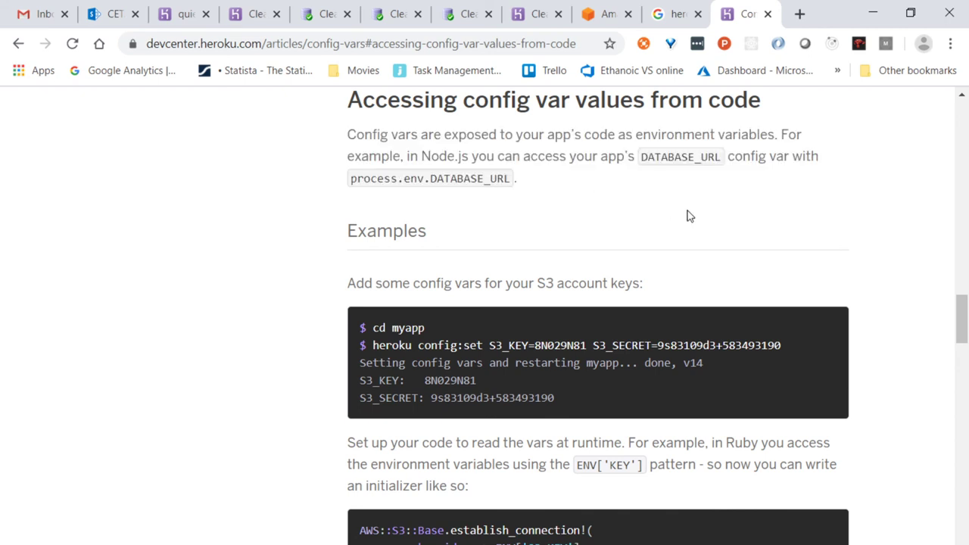
double_click(686, 155)
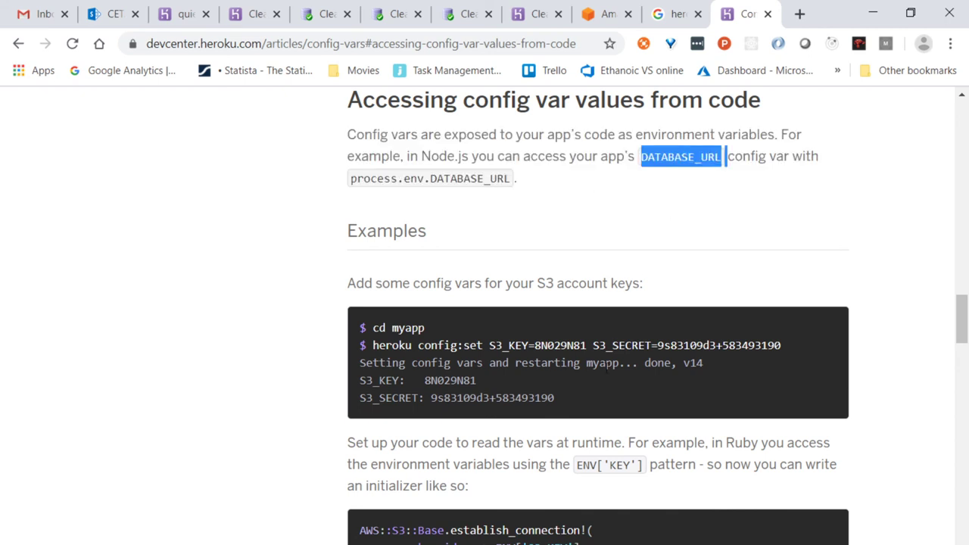
scroll(606, 370, "down", 5)
scroll(606, 369, "down", 6)
scroll(606, 372, "down", 3)
scroll(608, 372, "down", 2)
scroll(608, 371, "up", 15)
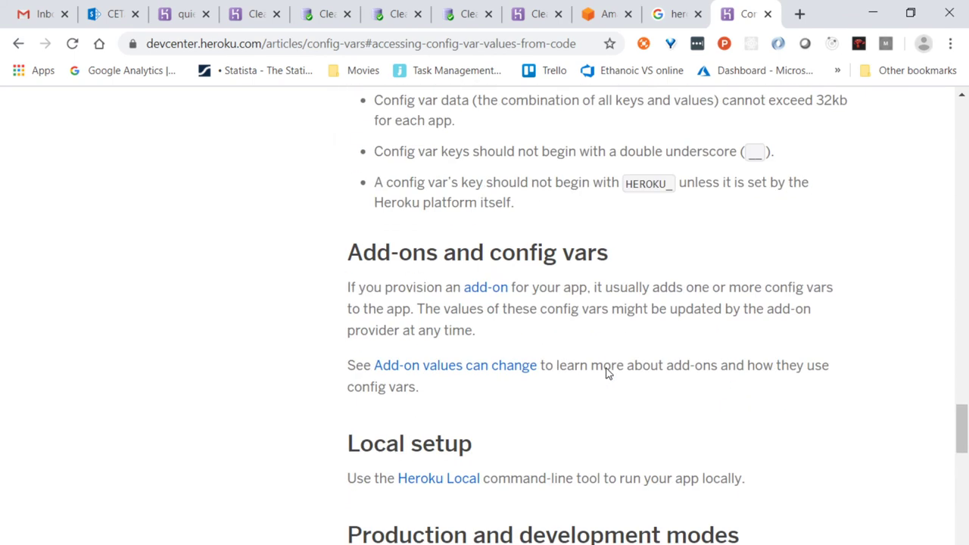
scroll(615, 369, "up", 2)
scroll(500, 438, "down", 1)
left_click(651, 434)
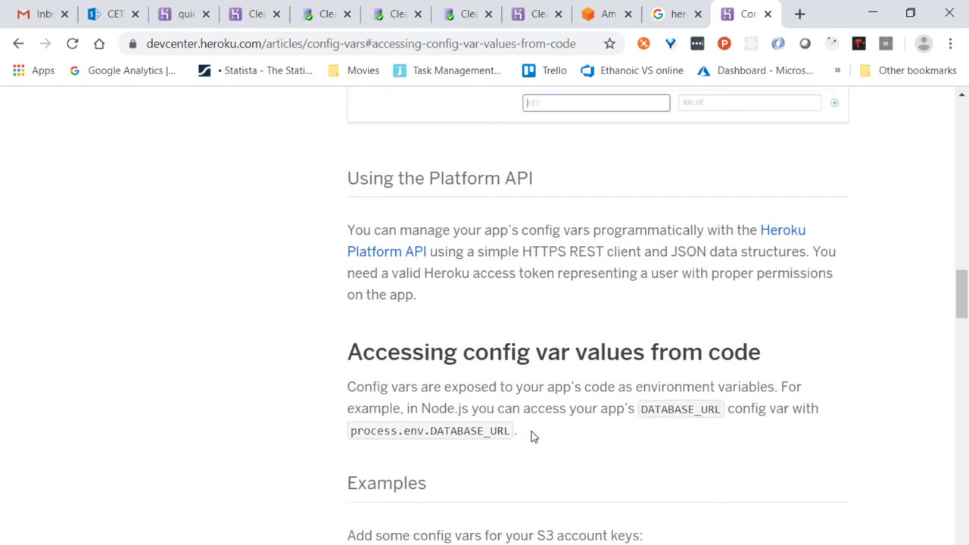
left_click_drag(505, 433, 385, 430)
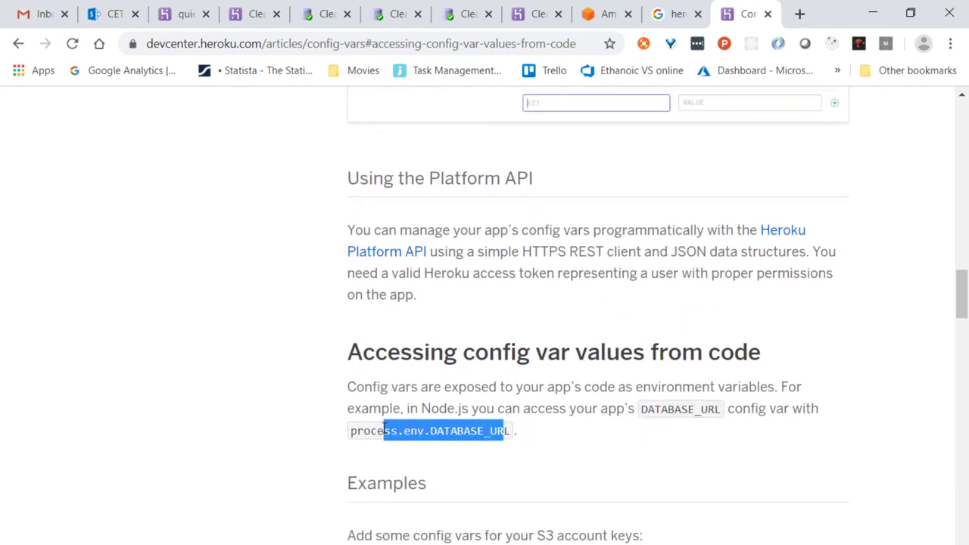
left_click(573, 434)
scroll(573, 433, "down", 3)
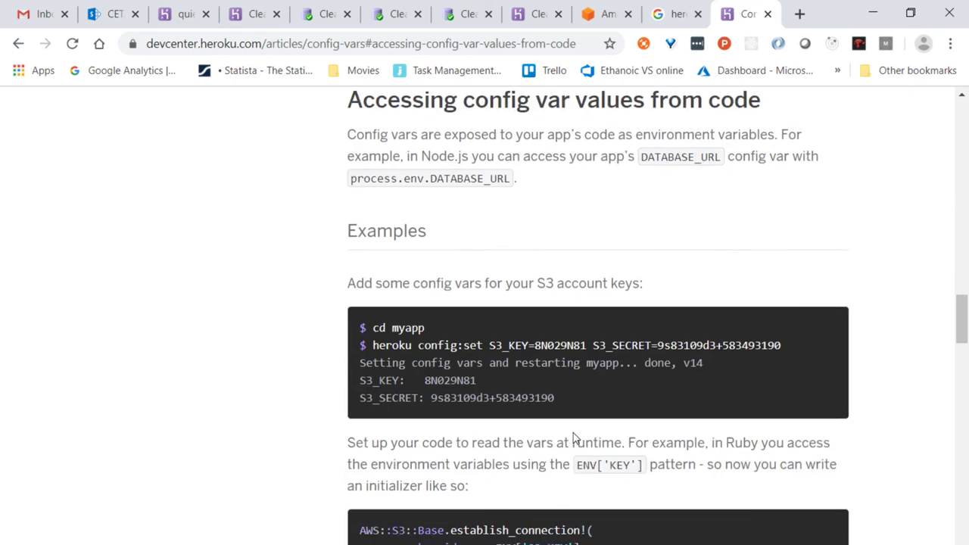
scroll(581, 433, "down", 2)
scroll(608, 445, "down", 2)
scroll(632, 393, "down", 8)
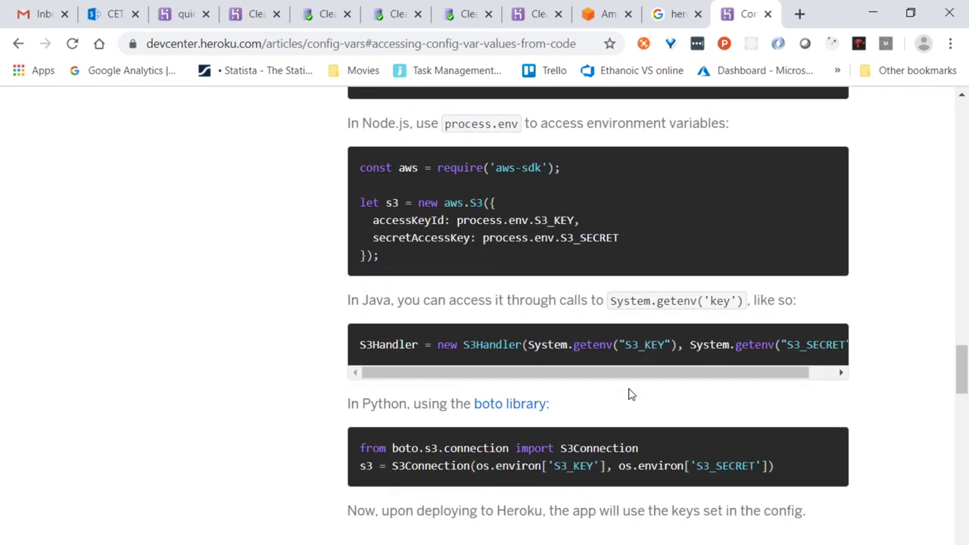
scroll(628, 396, "down", 8)
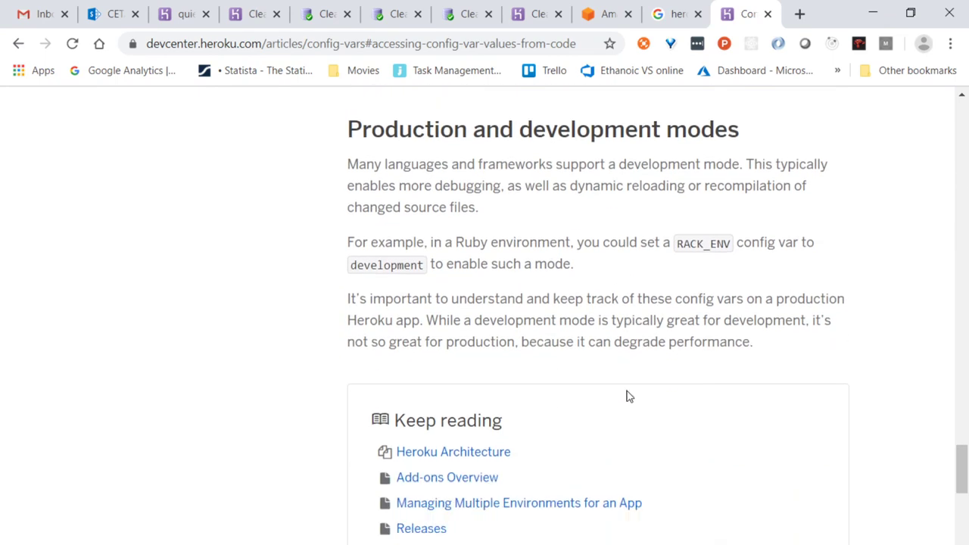
left_click(19, 46)
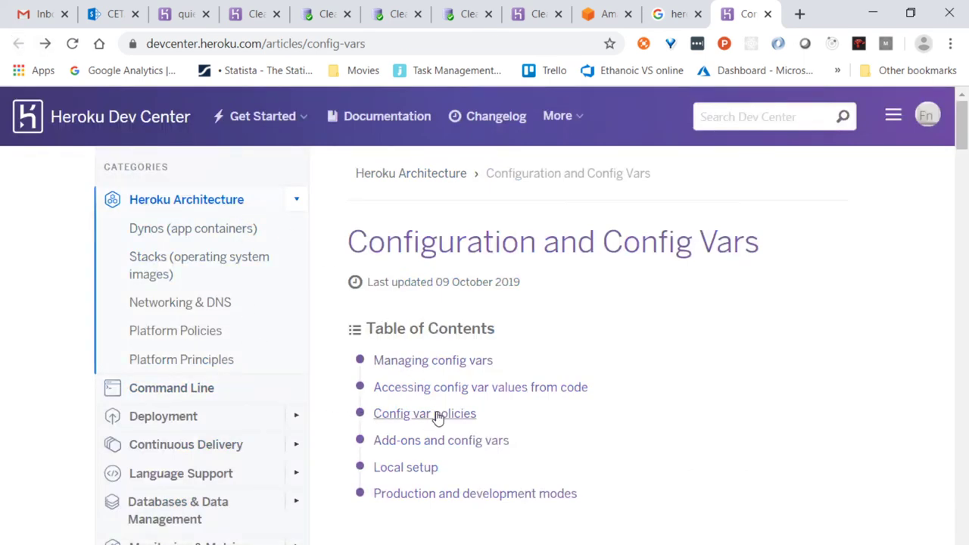
left_click(422, 468)
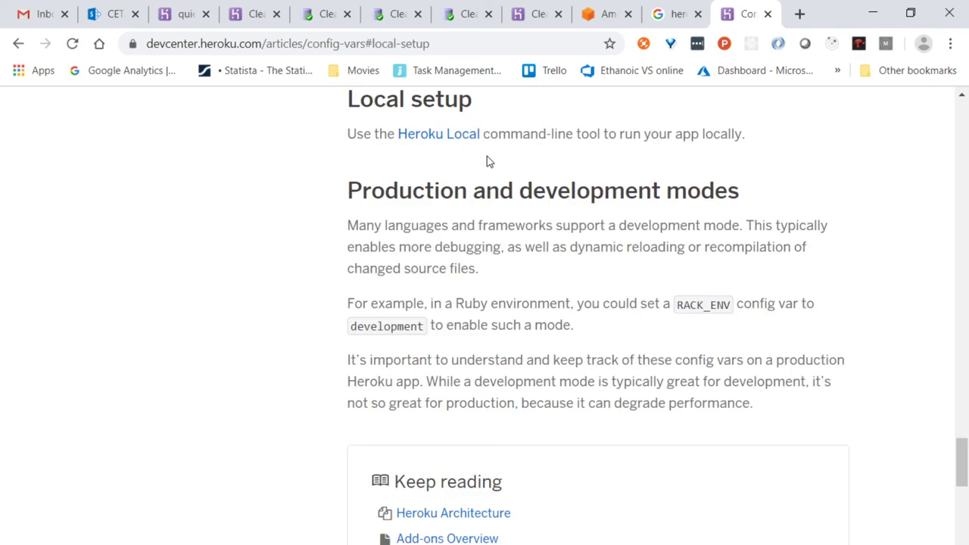
scroll(557, 264, "down", 2)
left_click(18, 43)
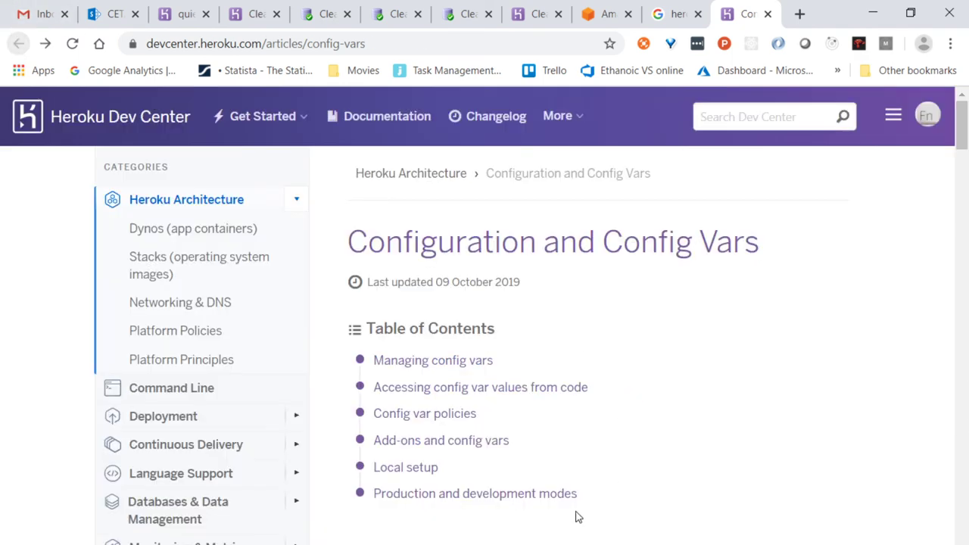
left_click(513, 495)
left_click_drag(447, 135, 634, 210)
left_click(594, 193)
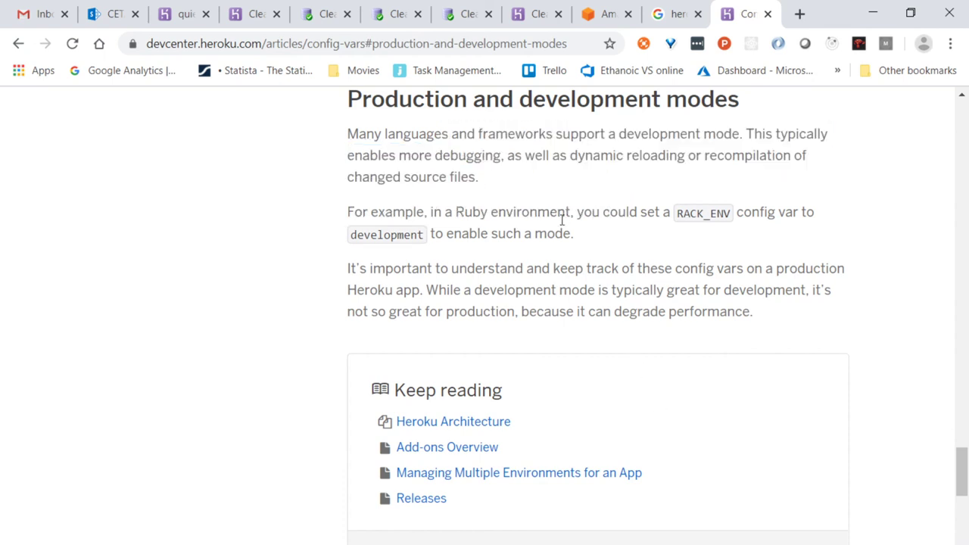
scroll(639, 313, "down", 2)
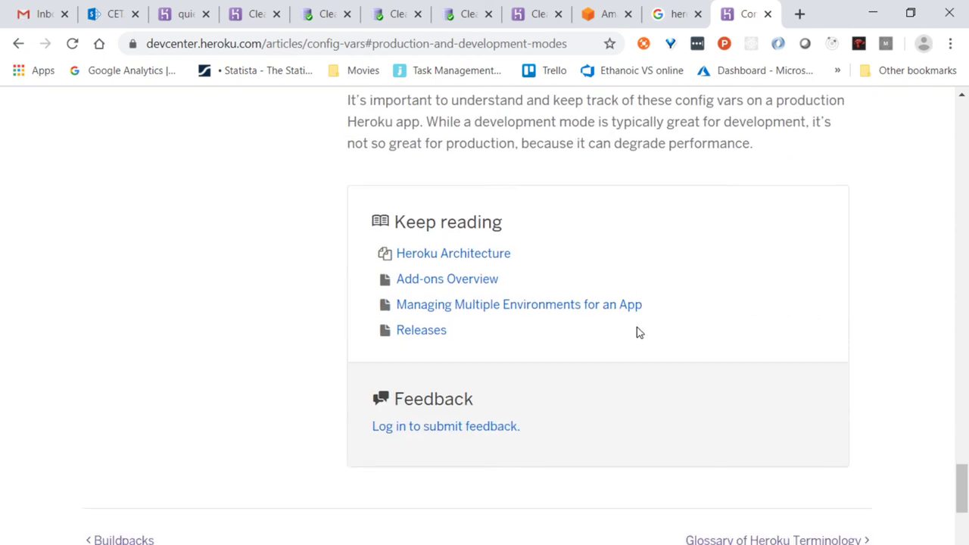
Step: Search 'java web application access heroku config vars' and open the Getting Started and Running Apps Locally results
left_click(575, 43)
type("java a")
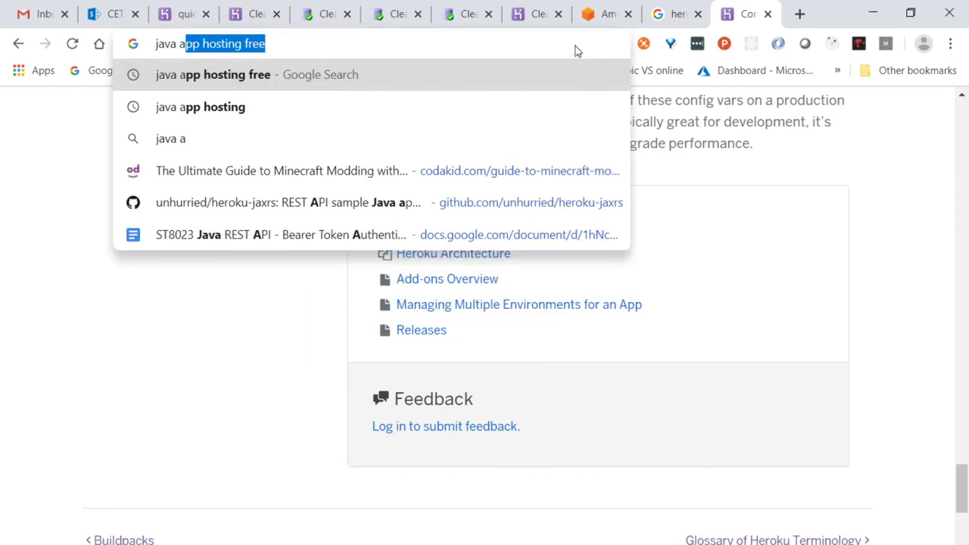
key("BackSpace")
key("BackSpace")
type("web appli")
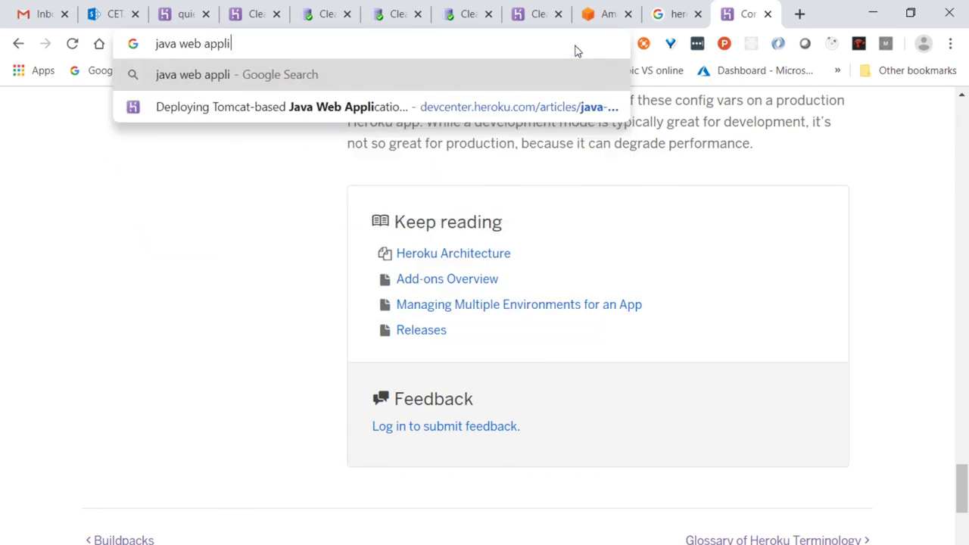
type("cation access herolu")
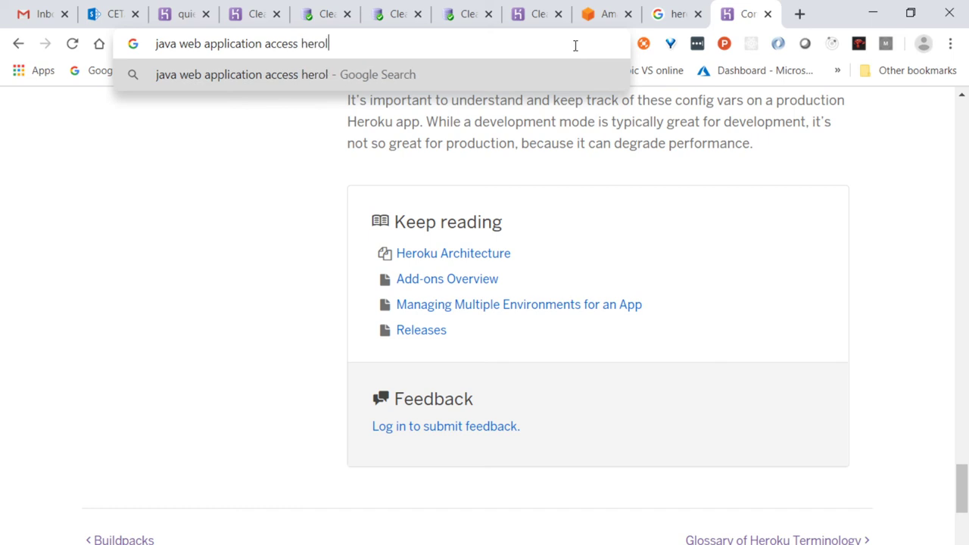
key("BackSpace")
key("BackSpace")
type("ku ")
type("config vars")
key("Return")
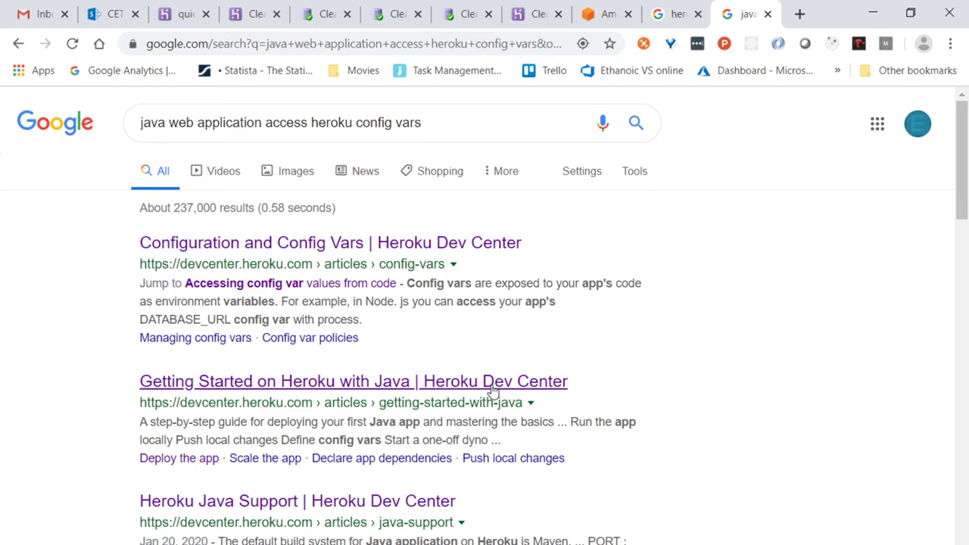
middle_click(287, 402)
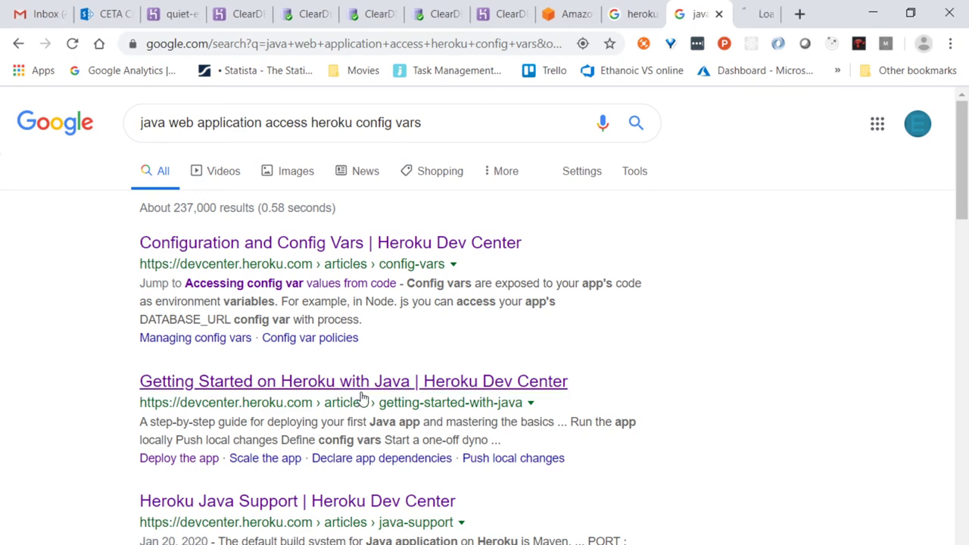
scroll(480, 419, "down", 2)
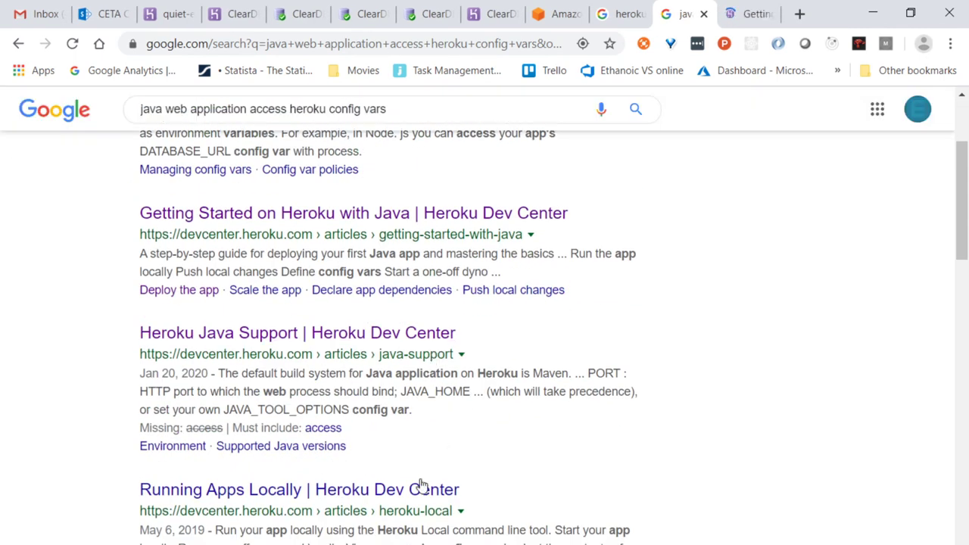
middle_click(421, 491)
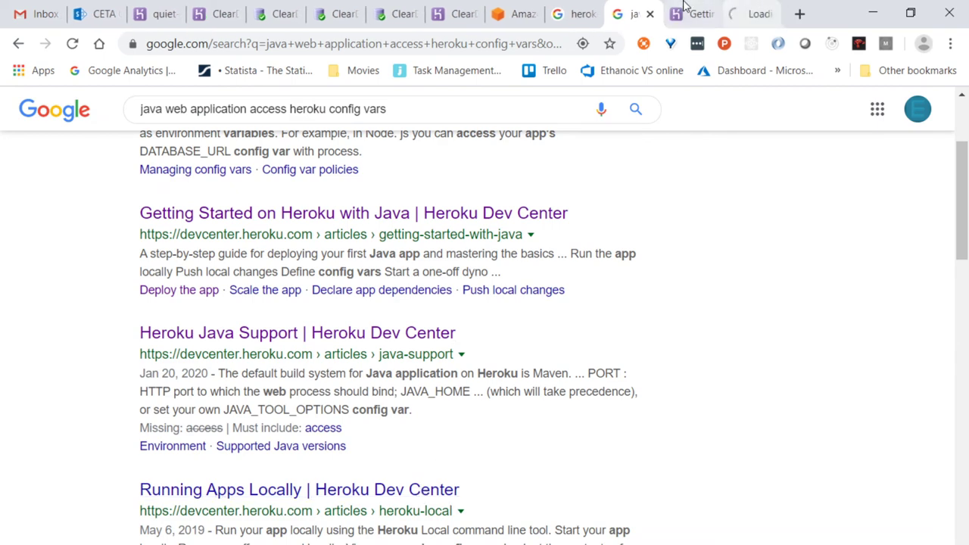
Step: Jump to the Define config vars section of the Getting Started on Heroku with Java guide
left_click(692, 13)
key("ctrl+f")
type("config va")
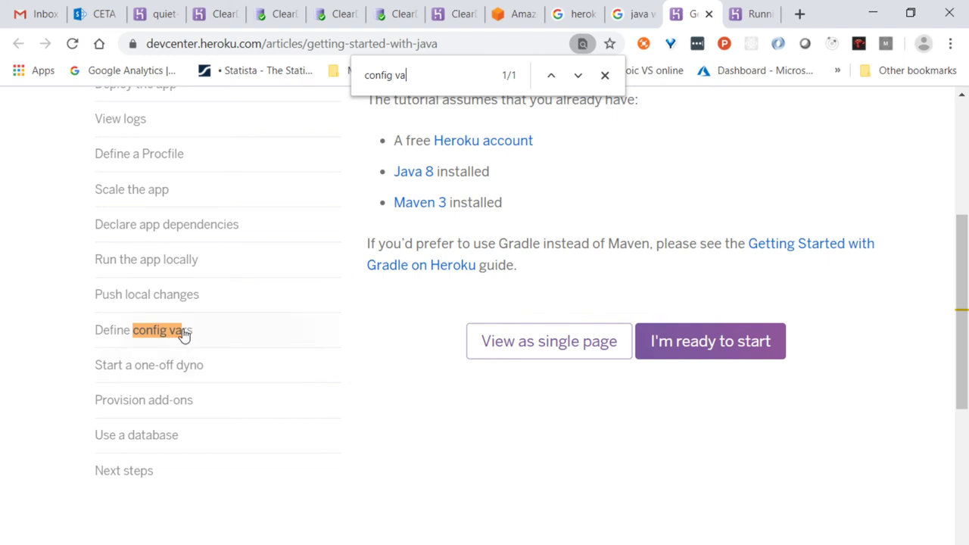
left_click(185, 333)
scroll(586, 276, "down", 3)
scroll(585, 318, "down", 1)
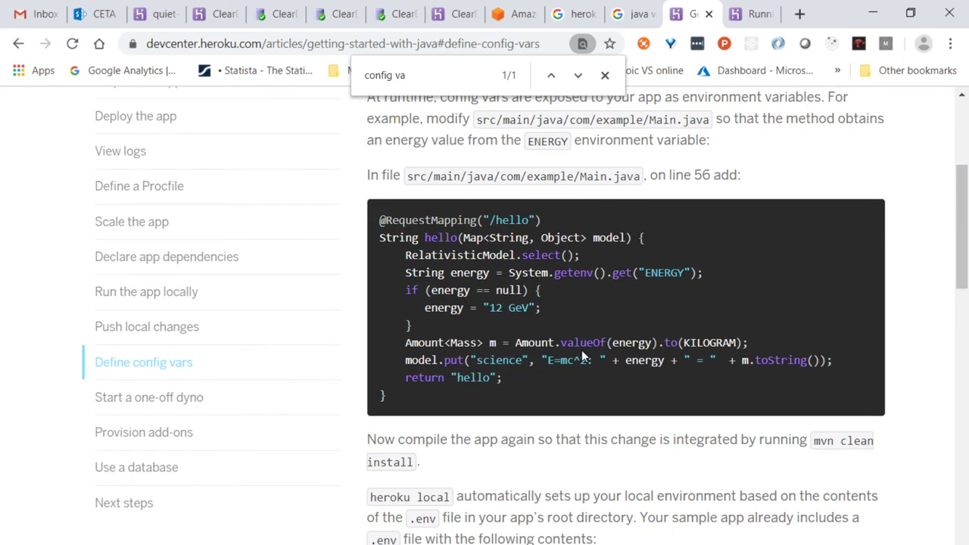
scroll(582, 386, "up", 1)
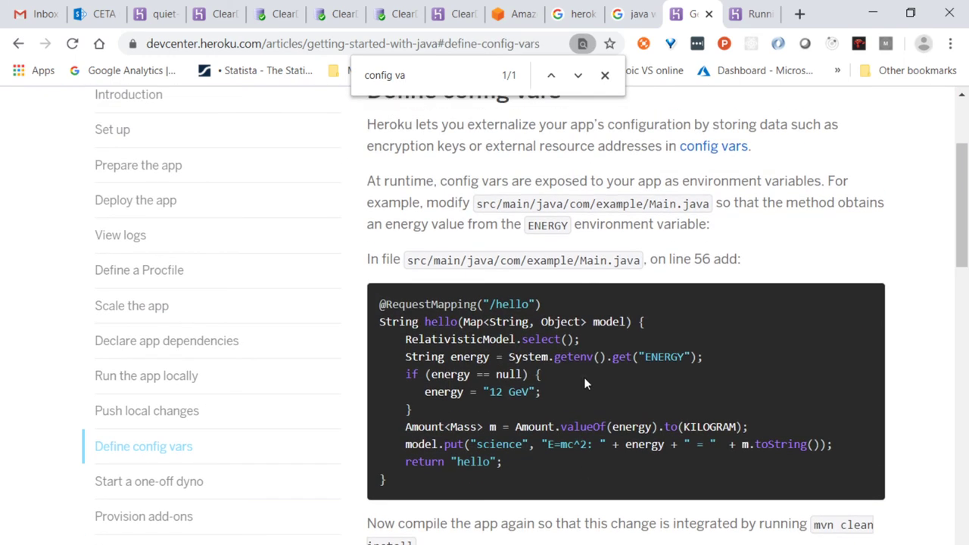
Step: Select the System.getenv().get("ENERGY") expression in the guide's code example
triple_click(576, 357)
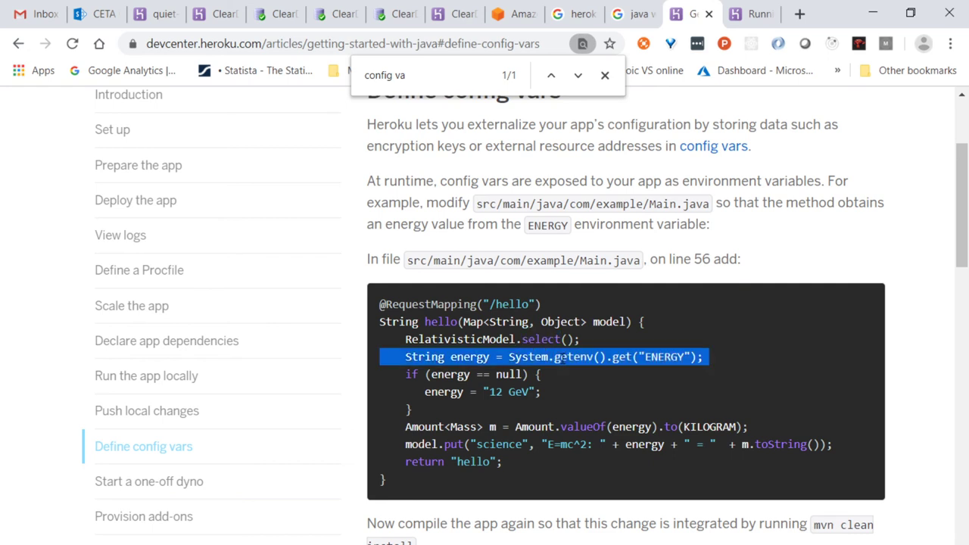
left_click(527, 362)
double_click(528, 358)
left_click(708, 357, "shift")
left_click(637, 492)
left_click_drag(509, 357, 719, 359)
key("ctrl+c")
key("alt+Tab")
Step: Add String connectionString = ""; as a new line inside the try block
left_click(469, 262)
left_click(574, 308)
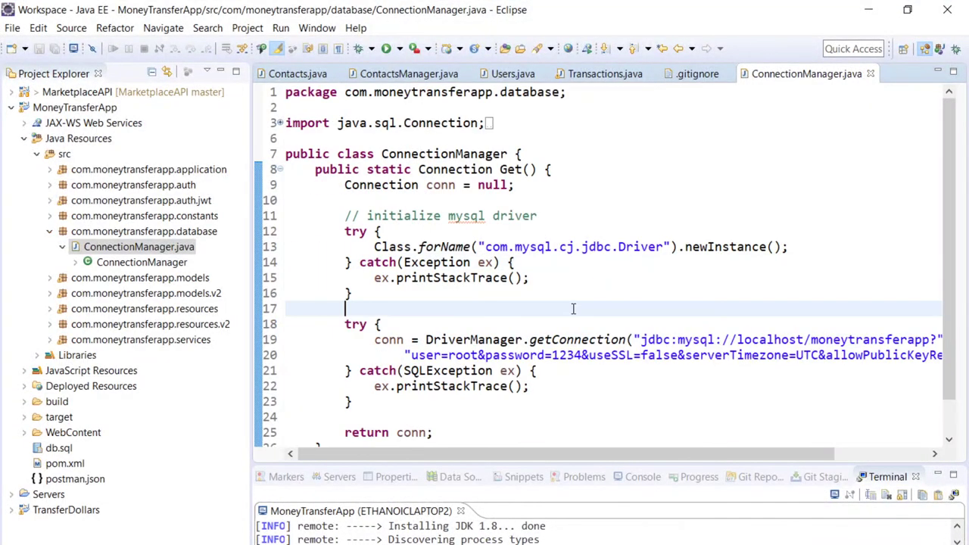
key("Down")
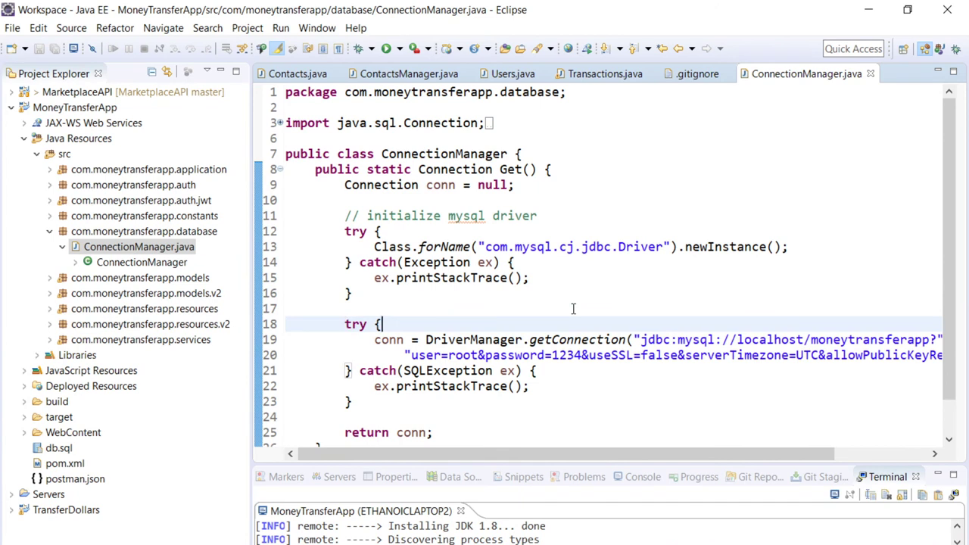
key("End")
key("Return")
key("Return")
key("Up")
type("Strin")
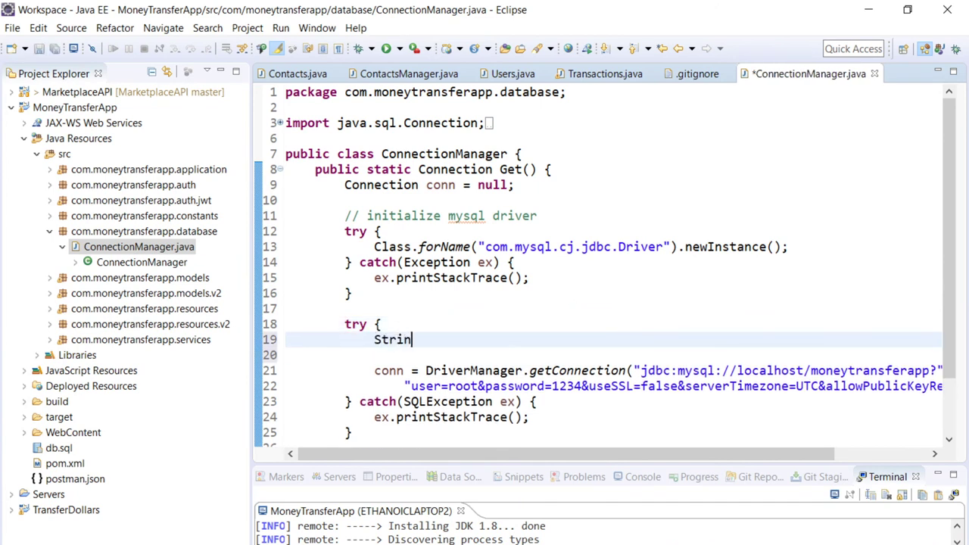
type("g config")
key("BackSpace")
key("BackSpace")
key("BackSpace")
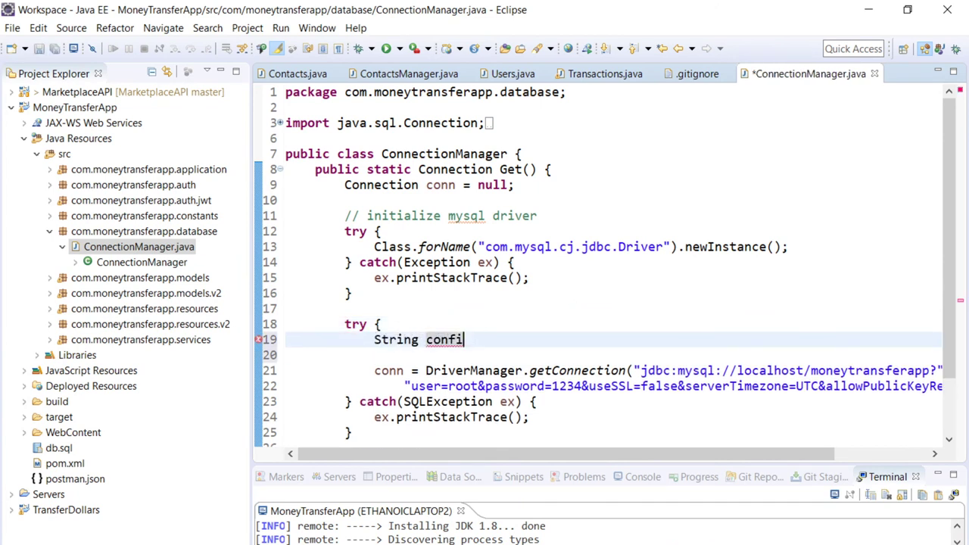
type("nectionS")
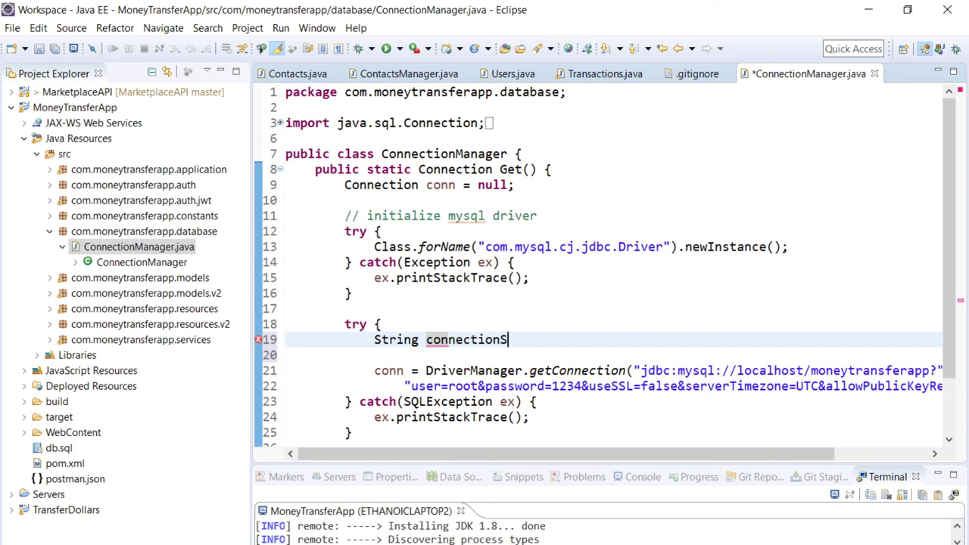
type("tring =")
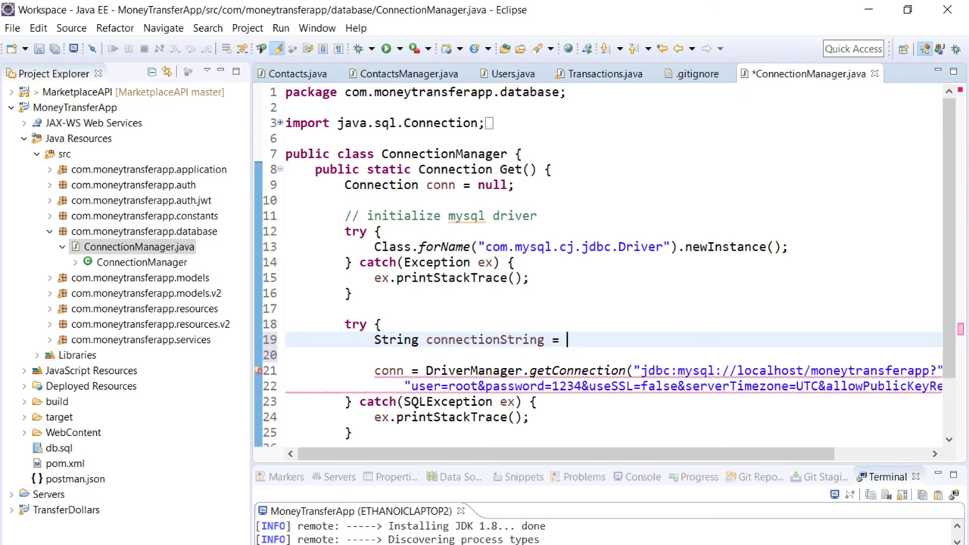
type(" \"\";")
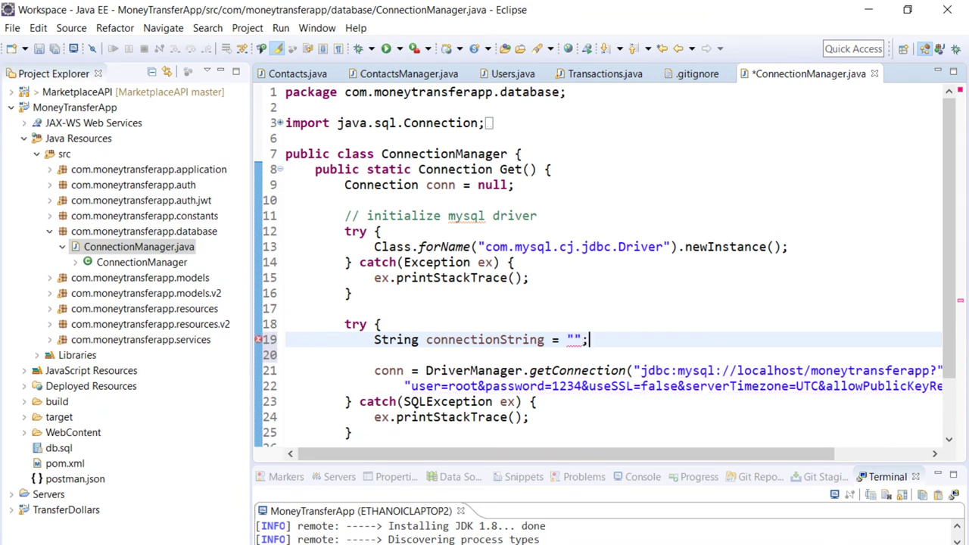
Step: Add a systemEnvConnectionString line assigned from the pasted System.getenv().get("ENERGY") expression
key("Return")
type("i")
type("String ")
type("system")
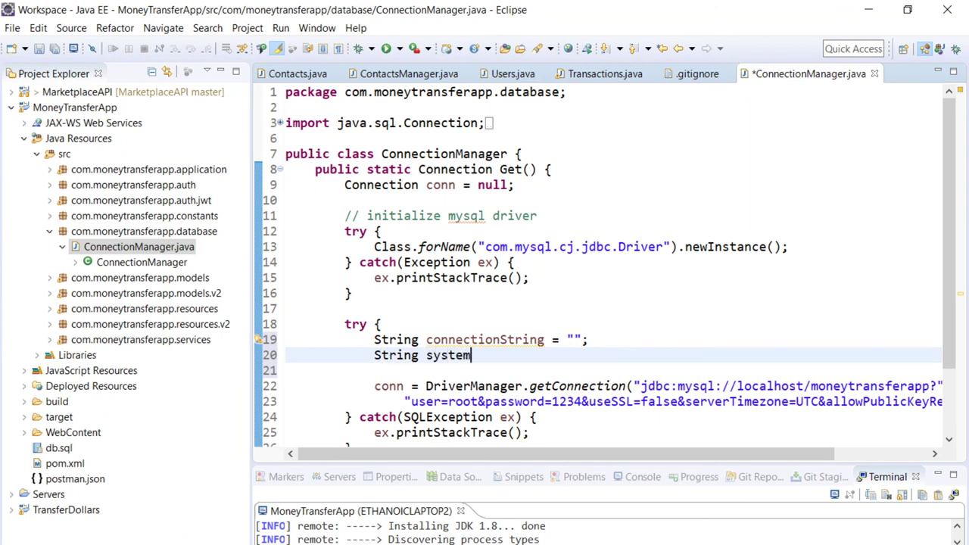
type("EnvCon")
type("nectionS")
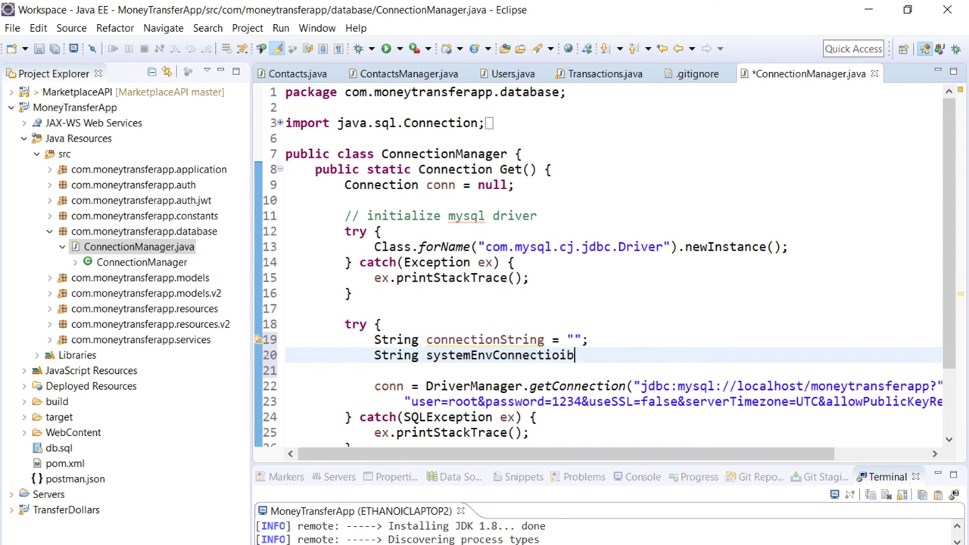
type("tring =")
key("ctrl+v")
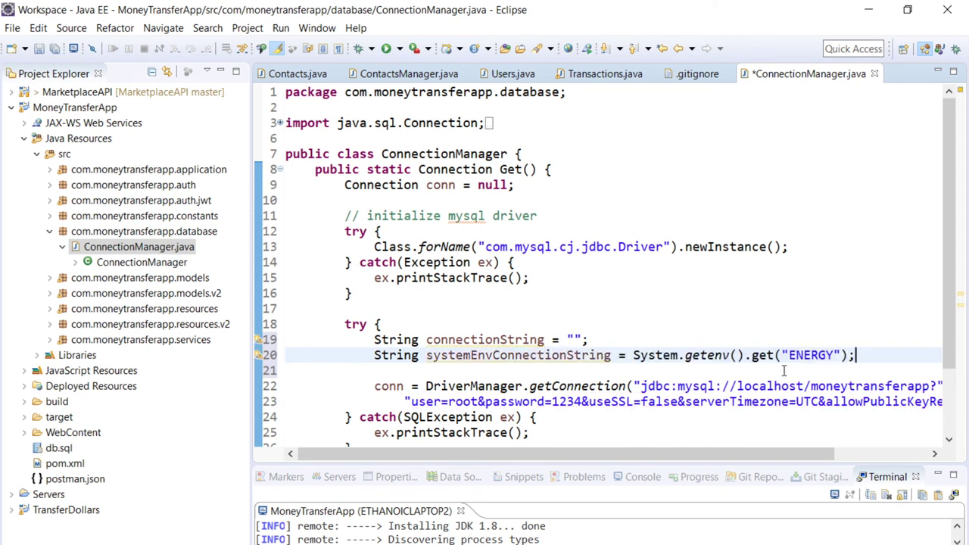
key("alt+Tab")
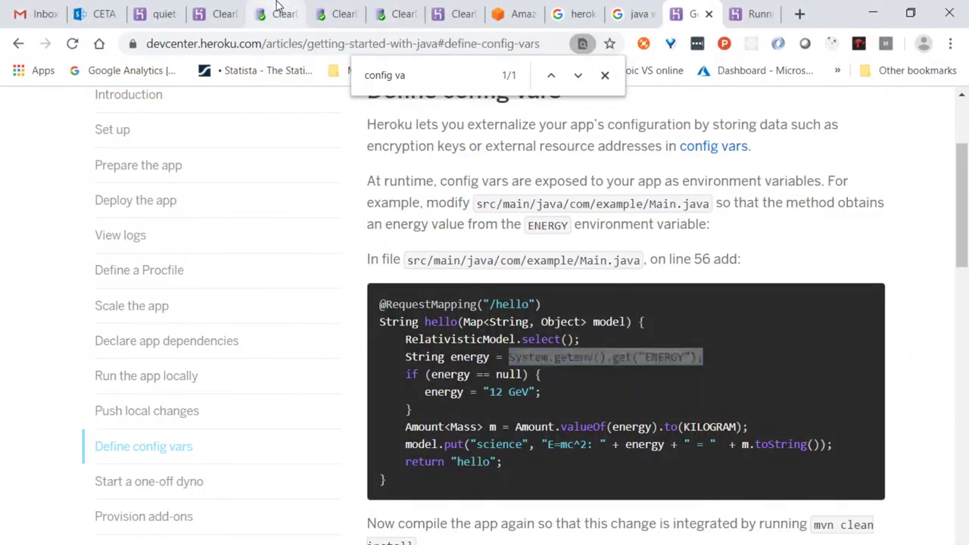
Step: Copy the CLEARDB_DATABASE_URL key from the quiet-eyrie-31300 settings and select ENERGY in Eclipse
left_click(277, 9)
left_click(204, 10)
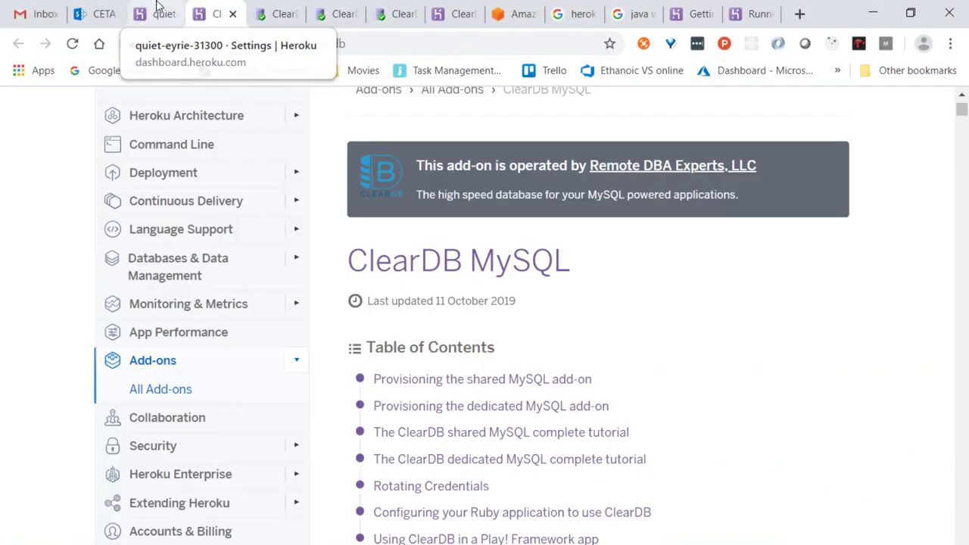
left_click(160, 12)
scroll(531, 295, "up", 6)
left_click_drag(502, 350, 331, 346)
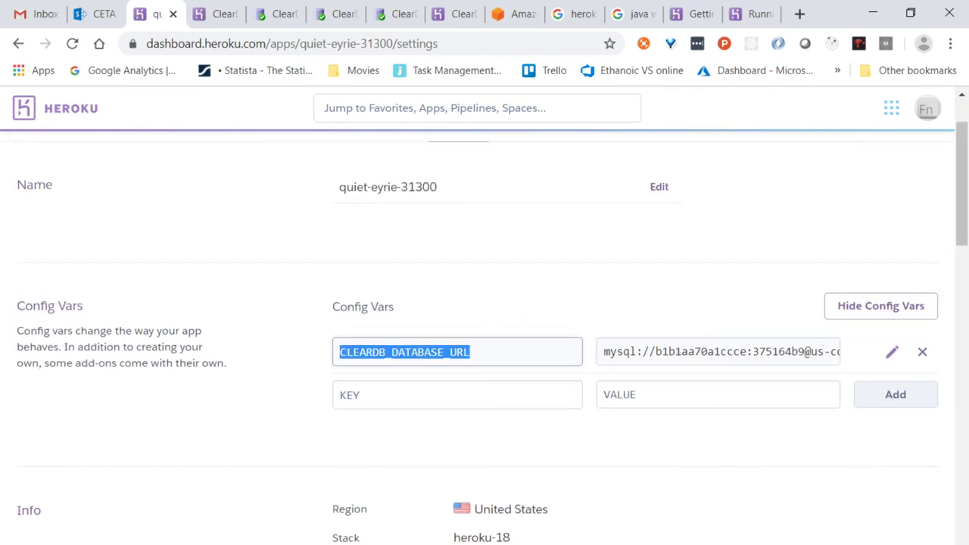
key("ctrl+c")
key("alt+Tab")
double_click(802, 355)
Step: Replace ENERGY with CLEARDB_DATABASE_URL and move the local JDBC URL from getConnection into connectionString
key("ctrl+v")
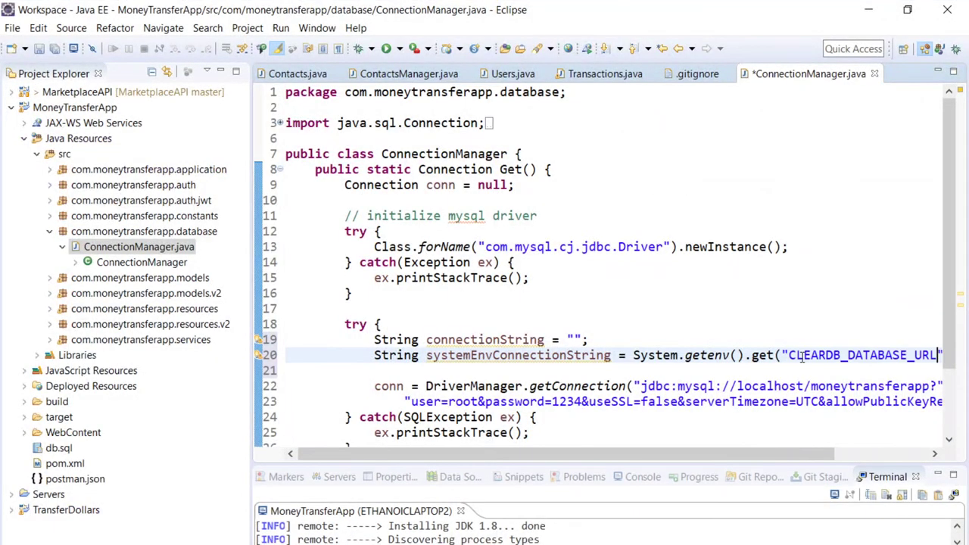
left_click_drag(636, 387, 778, 450)
key("BackSpace")
key("Up")
key("Up")
key("Up")
key("Left")
key("Left")
key("ctrl+v")
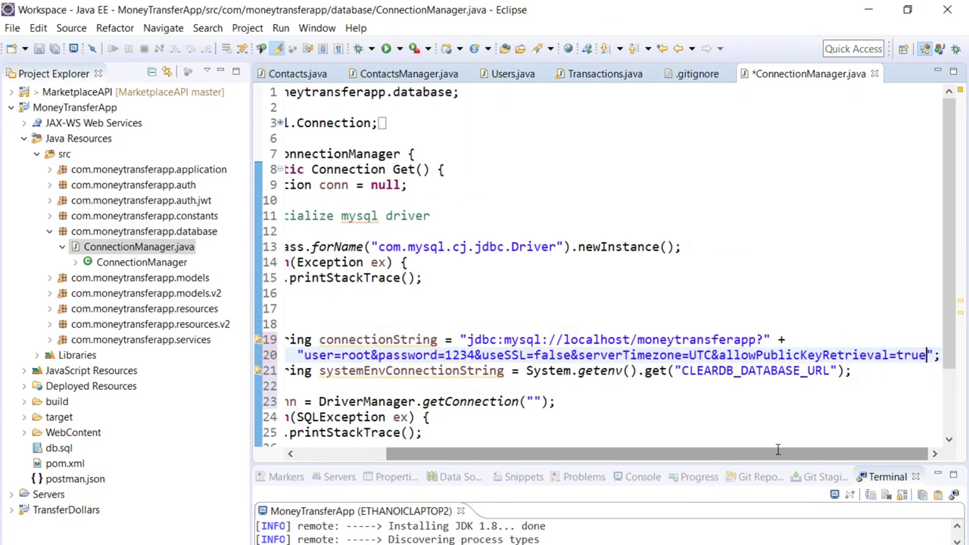
key("Down")
key("Down")
key("Down")
key("Left")
key("BackSpace")
key("BackSpace")
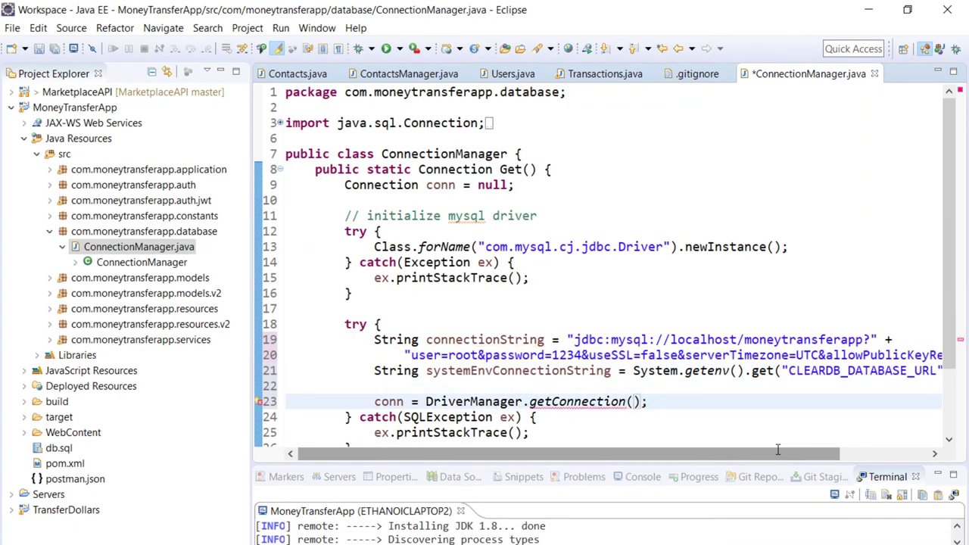
Step: Start an if (systemEnvConnectionString) condition below the environment lookup line
left_click(762, 372)
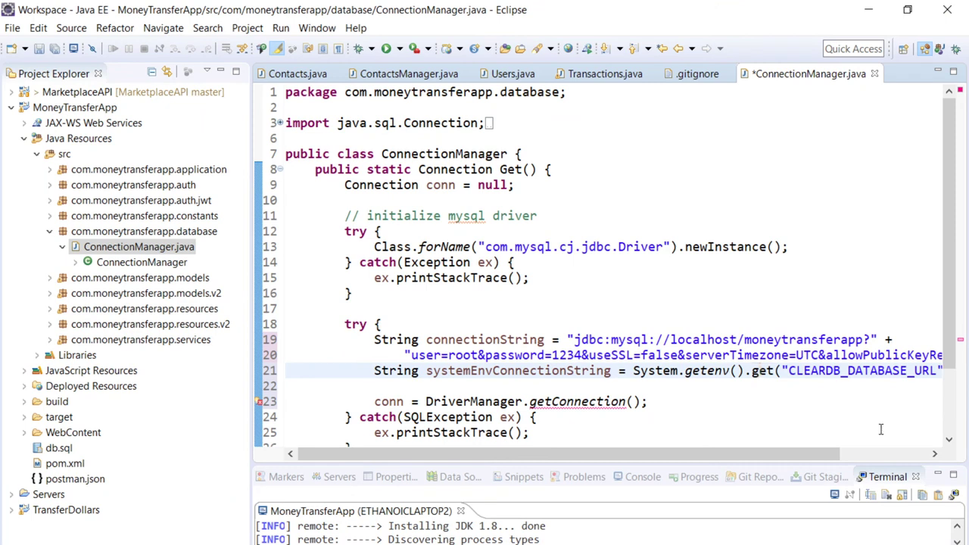
key("End")
key("Return")
type("if (syste,")
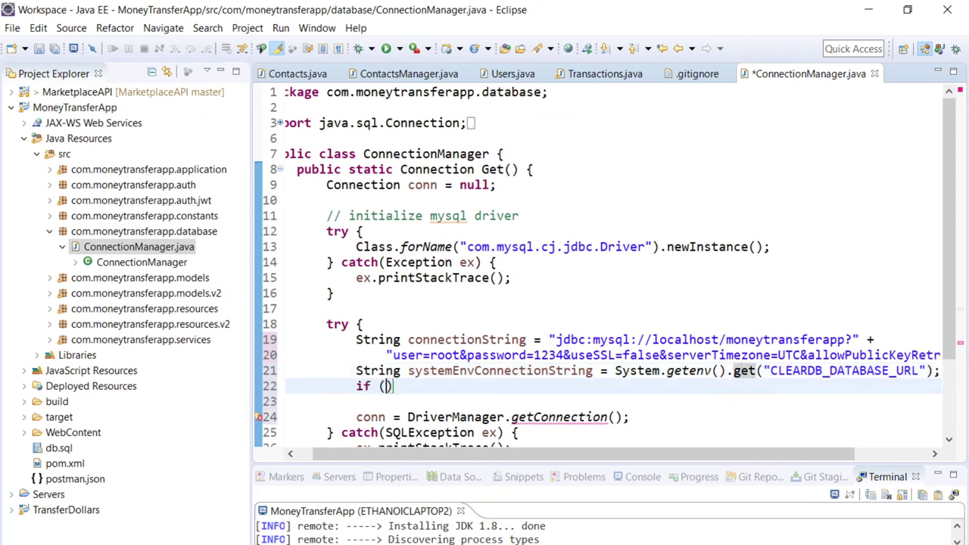
key("BackSpace")
type("m")
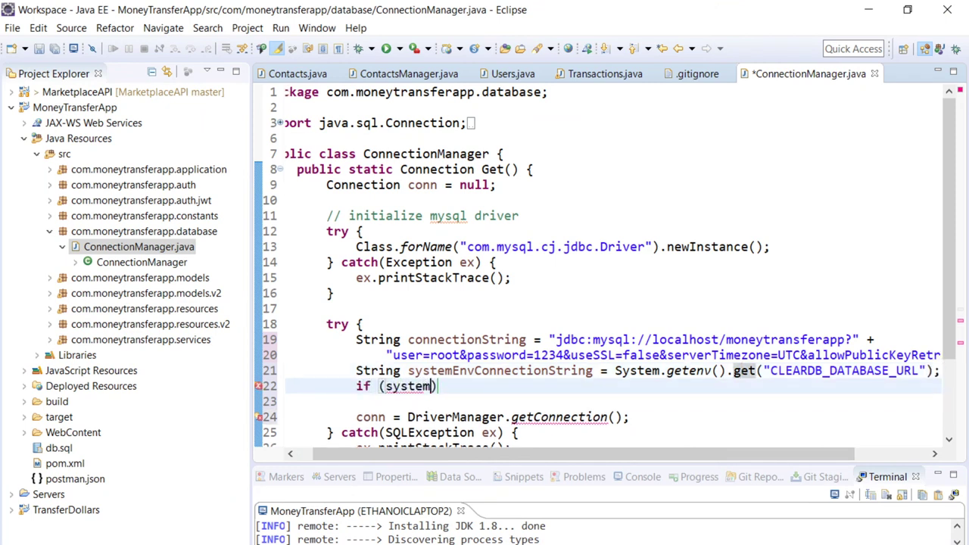
double_click(573, 371)
key("ctrl+c")
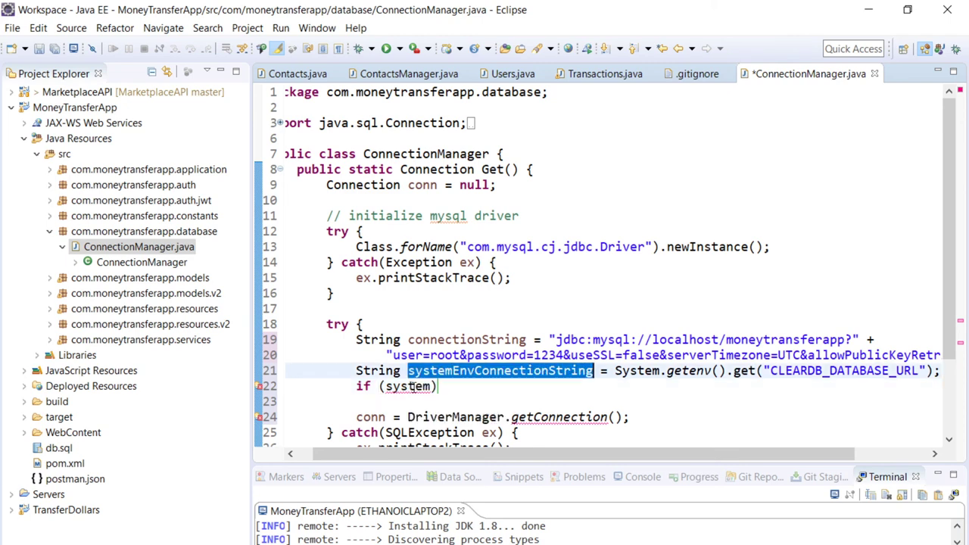
double_click(409, 386)
key("ctrl+v")
double_click(687, 371)
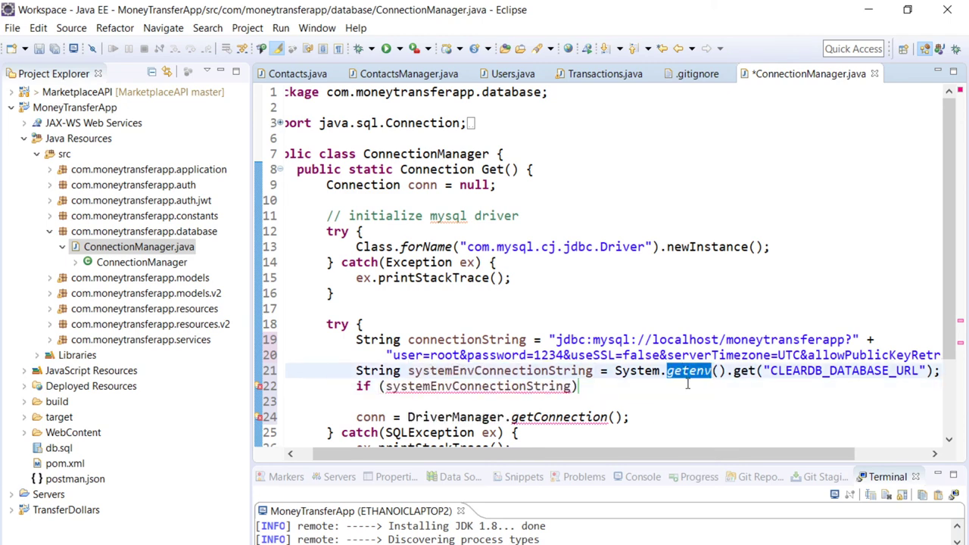
left_click(687, 384)
key("Return")
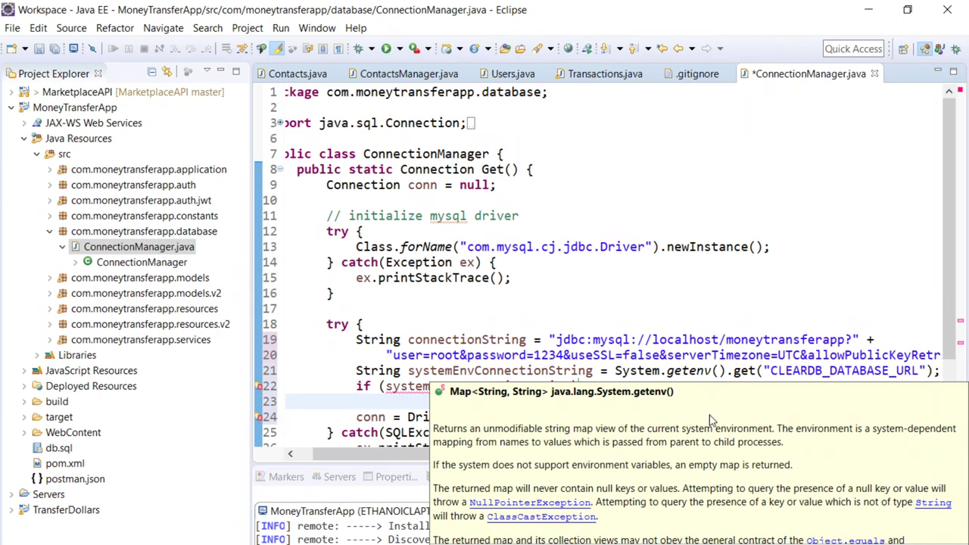
Step: Open a new try { block and move the connectionString statement above it
mouse_move(853, 445)
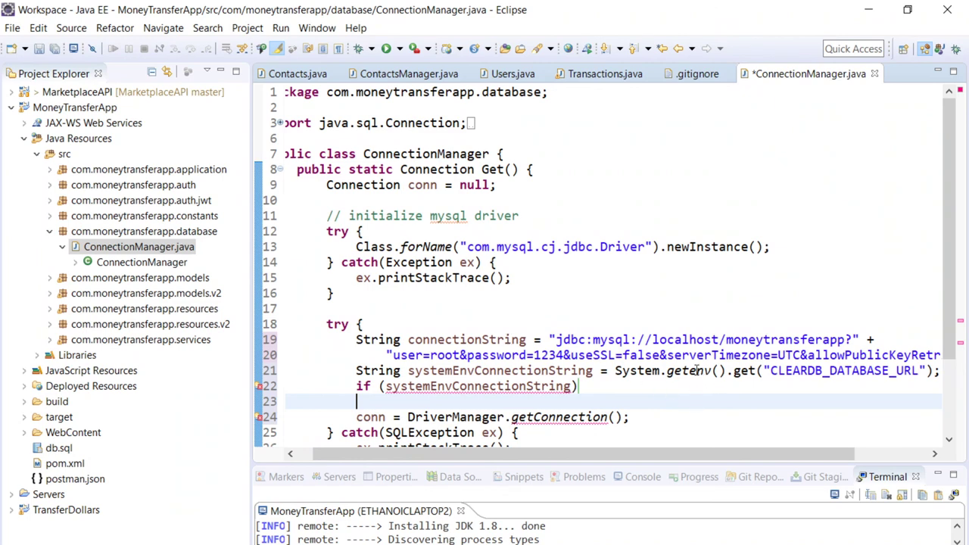
mouse_move(695, 370)
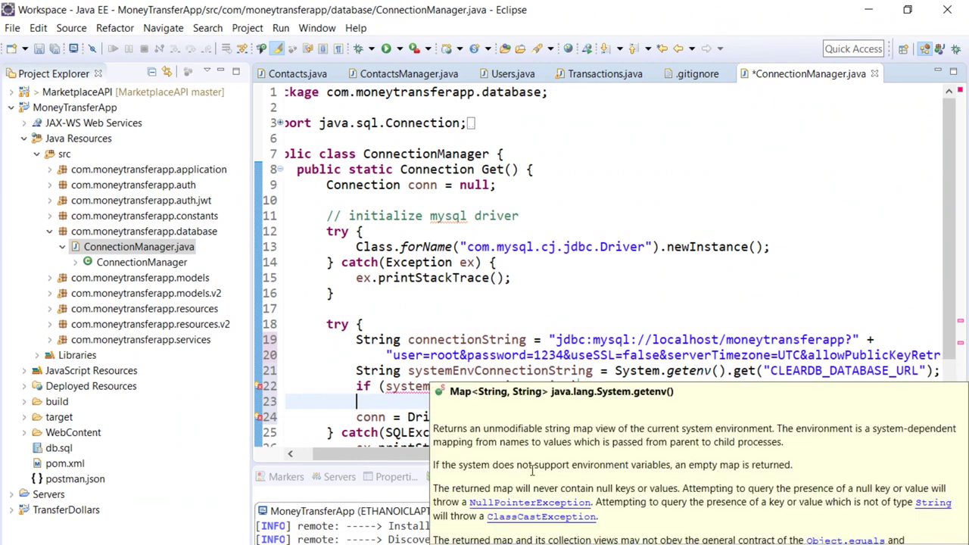
mouse_move(610, 488)
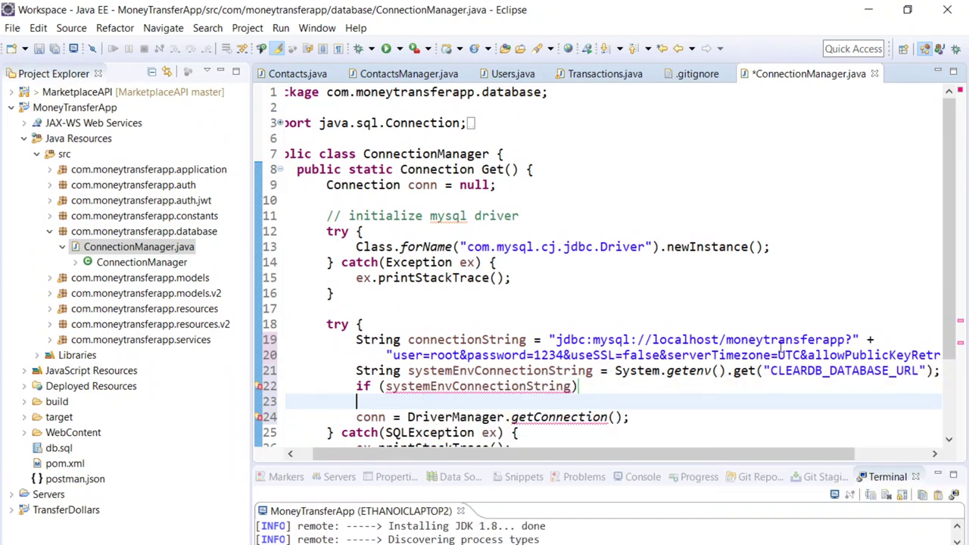
left_click(770, 371)
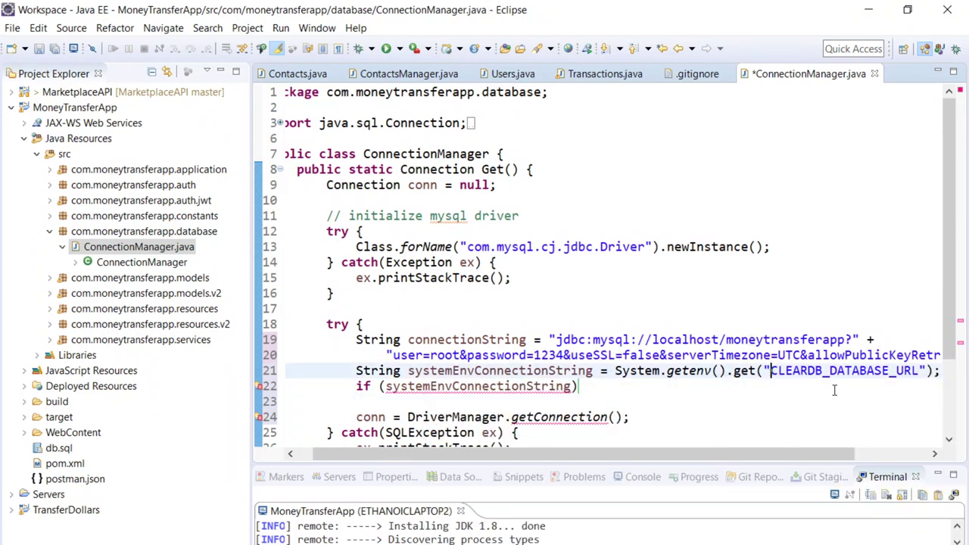
key("Up")
key("End")
key("Return")
key("Return")
type("try {")
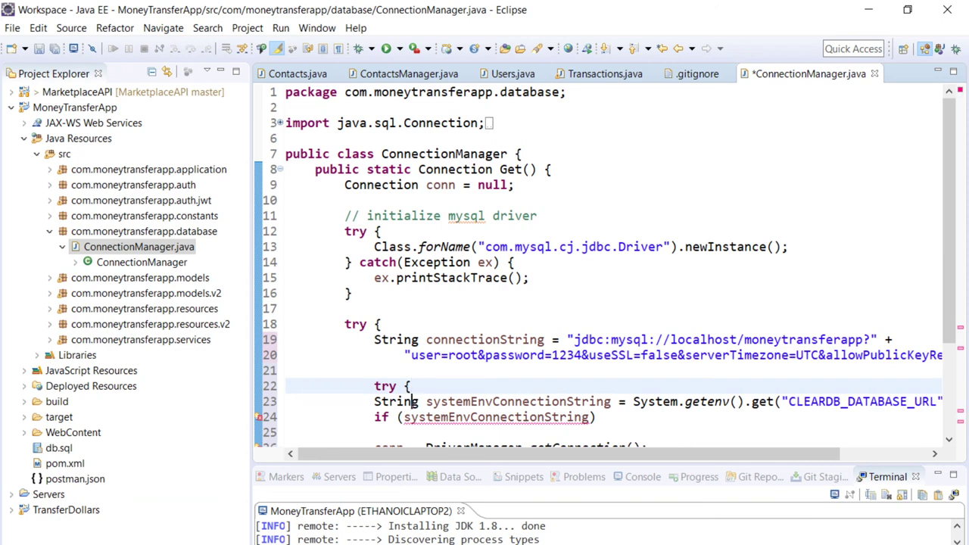
key("Down")
key("Down")
key("Up")
key("Up")
key("Up")
key("Up")
key("Up")
key("Up")
key("shift+Down")
key("shift+Down")
key("ctrl+x")
key("Up")
key("Up")
key("Return")
key("ctrl+v")
key("Down")
key("Down")
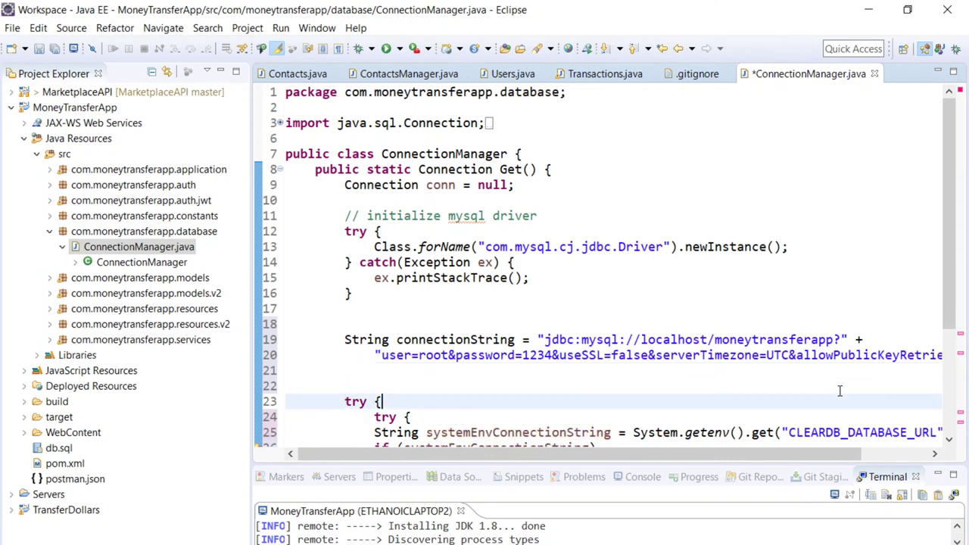
Step: Drop the if systemEnvConnectionString line and close the try with catch (NullPointerException ex), then save
scroll(840, 391, "down", 3)
left_click(636, 340, "shift")
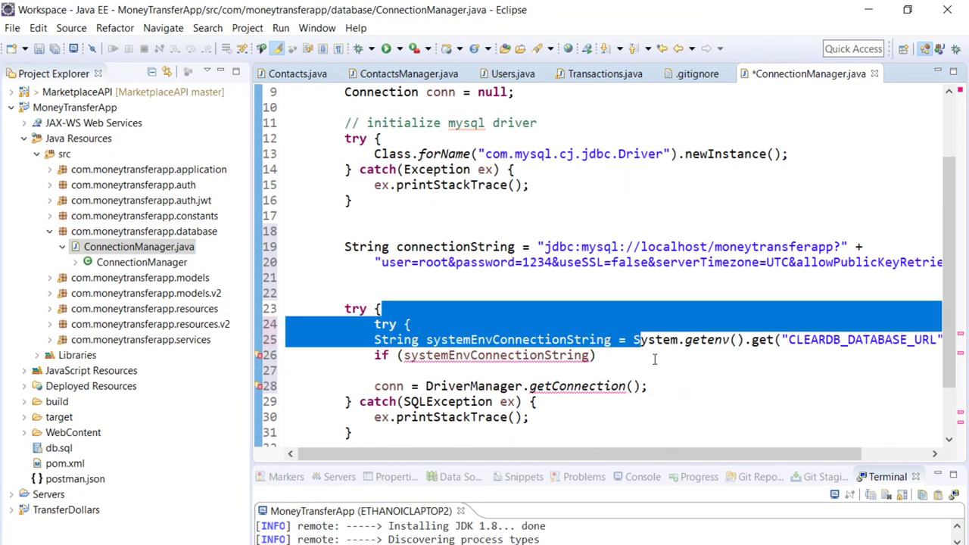
left_click(655, 360)
key("ctrl+d")
key("shift+Up")
key("shift+Up")
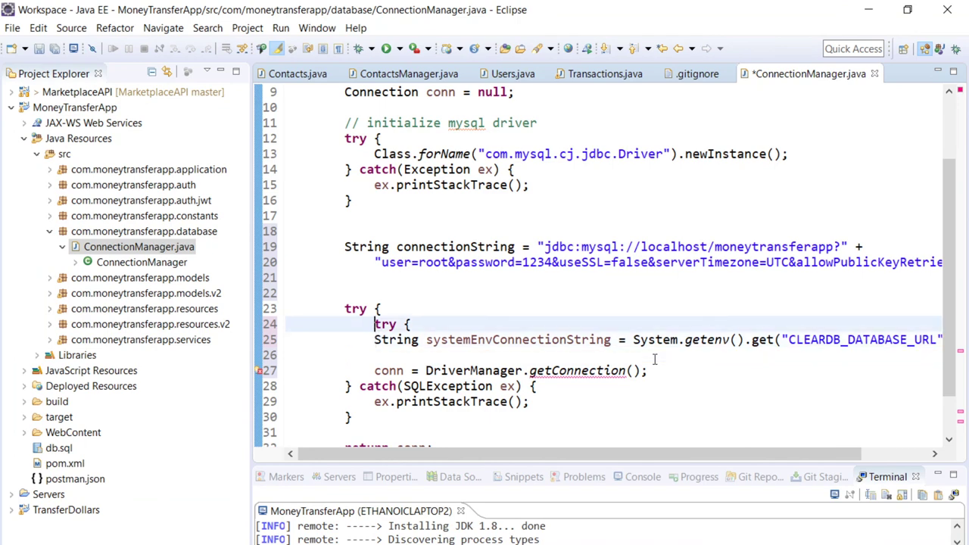
key("Delete")
key("Up")
key("Up")
key("ctrl+z")
key("Up")
key("Up")
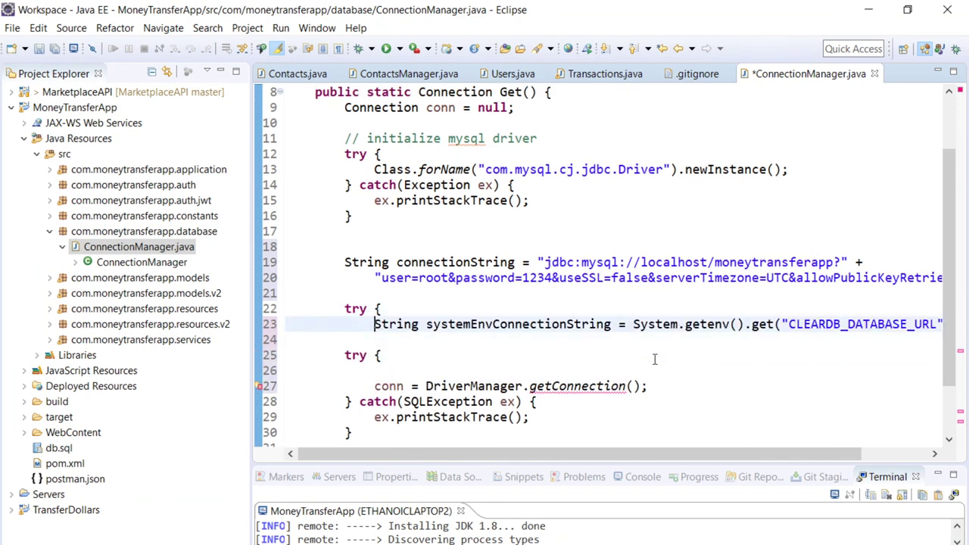
key("Down")
key("End")
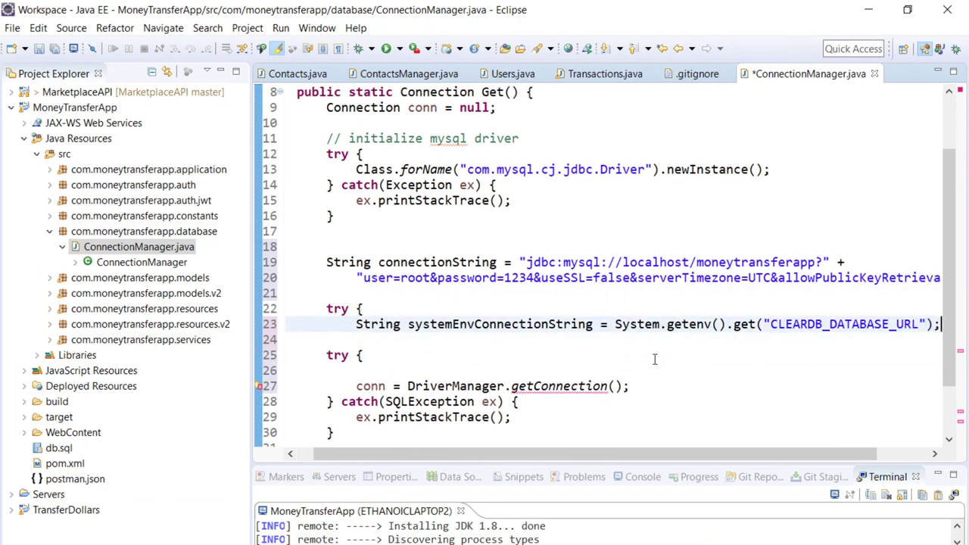
key("Return")
type("} catch (")
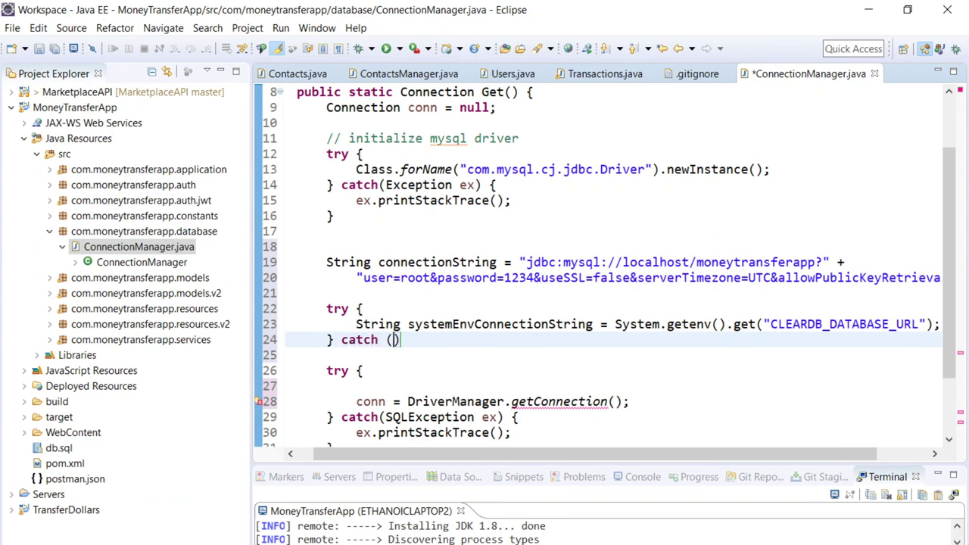
type("NullP")
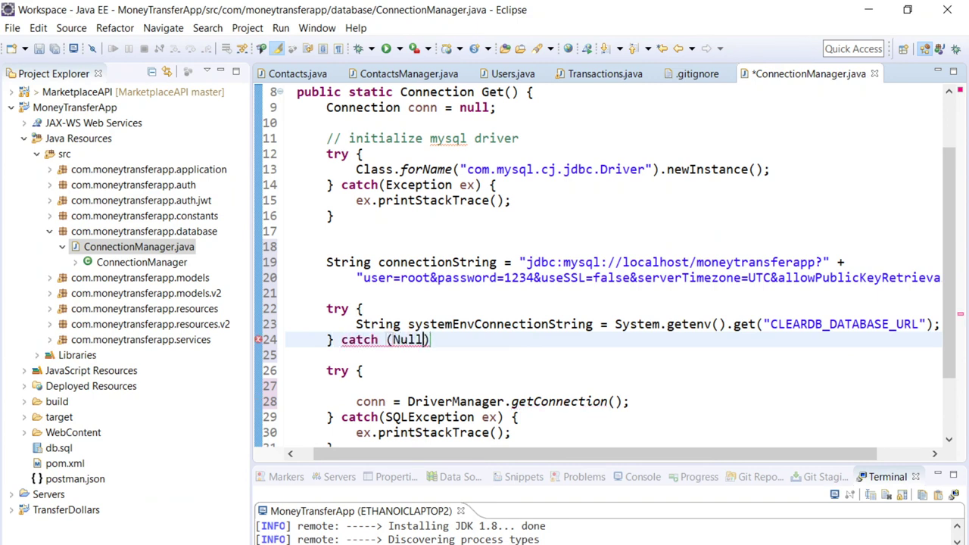
type("ointerExcepti")
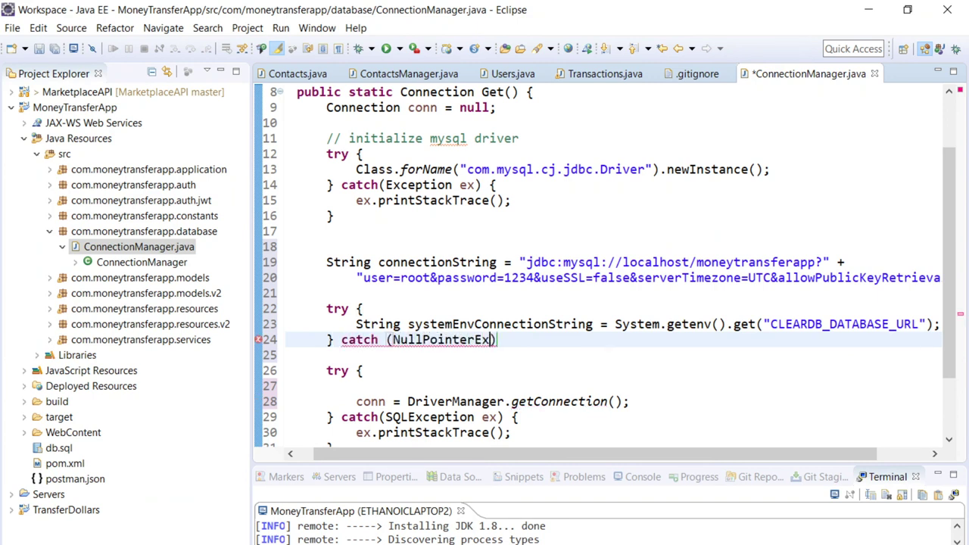
type("on ex")
key("BackSpace")
key("BackSpace")
type("x) {")
key("Return")
key("ctrl+s")
Step: Assign the environment value to connectionString instead of a systemEnvConnectionString declaration
key("Up")
key("Up")
key("End")
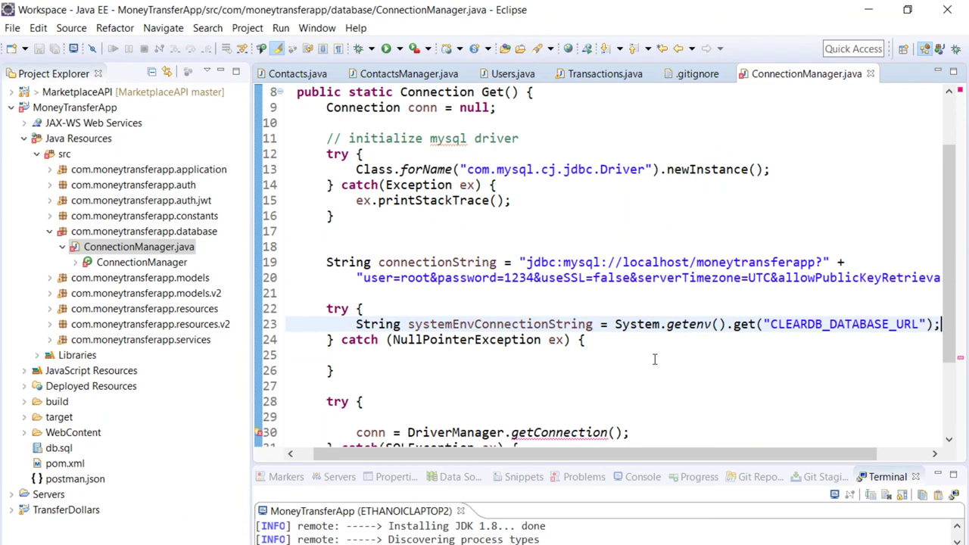
key("Return")
type("if")
key("BackSpace")
key("BackSpace")
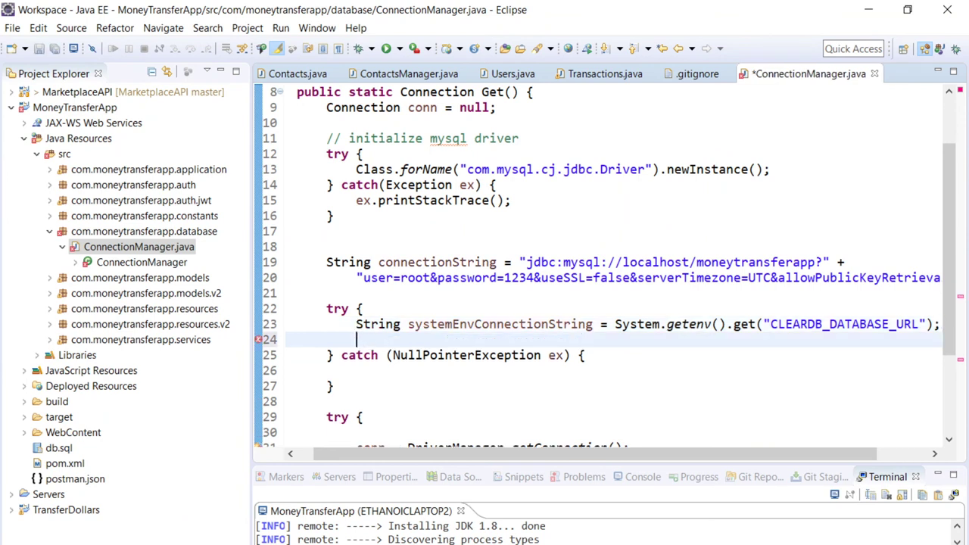
double_click(447, 266)
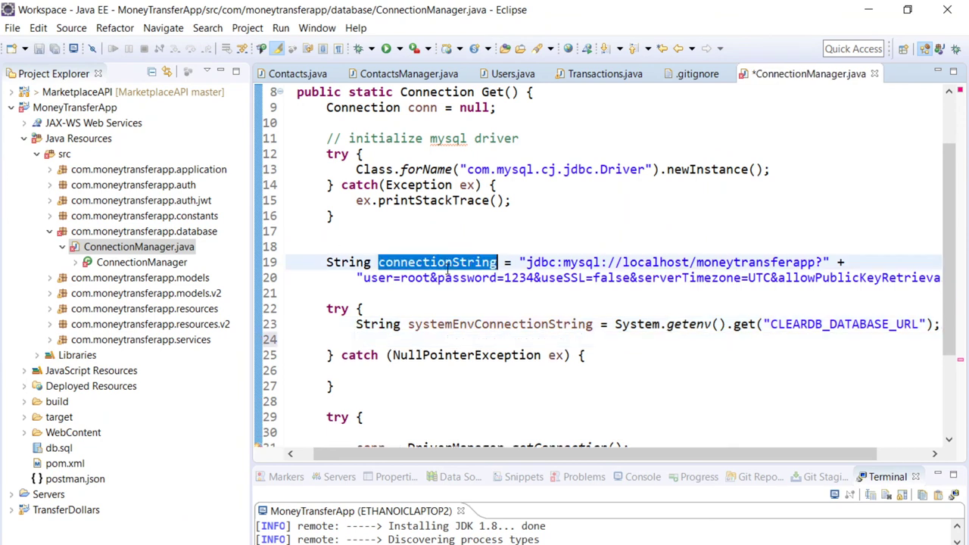
left_click(596, 326)
key("shift+Home")
key("ctrl+v")
key("Down")
key("BackSpace")
key("BackSpace")
Step: Add a catch comment saying no system env connection string is available, and save
key("Down")
key("Down")
type("// ")
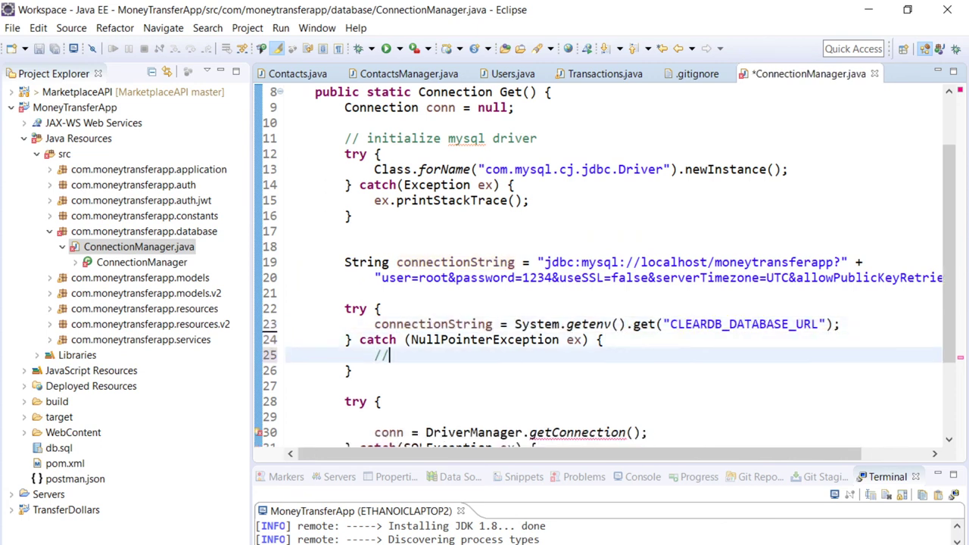
type("no system en")
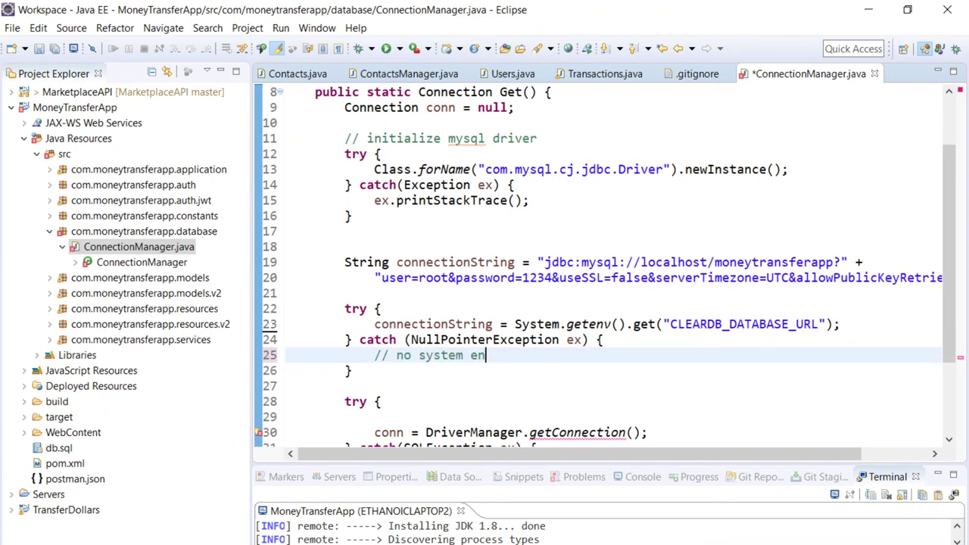
type("v connection")
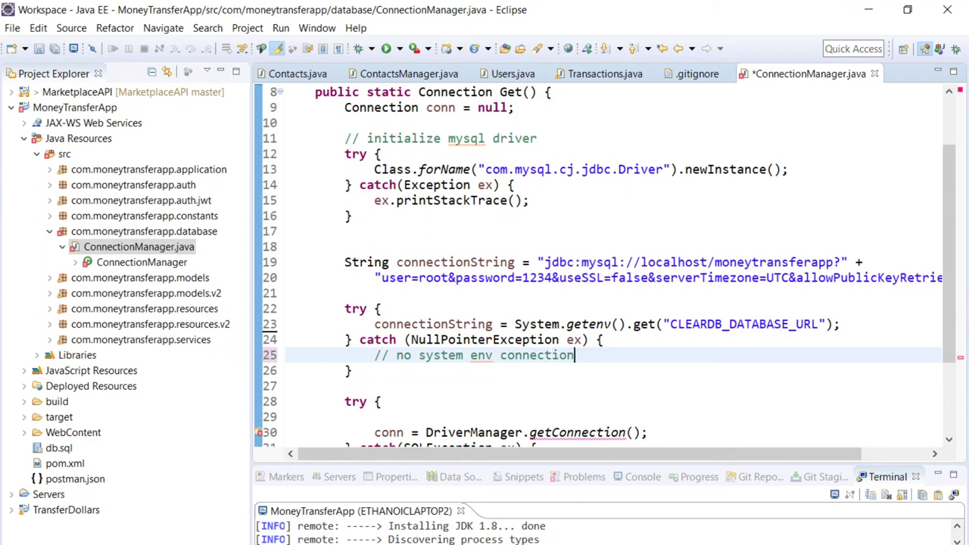
type(" string available")
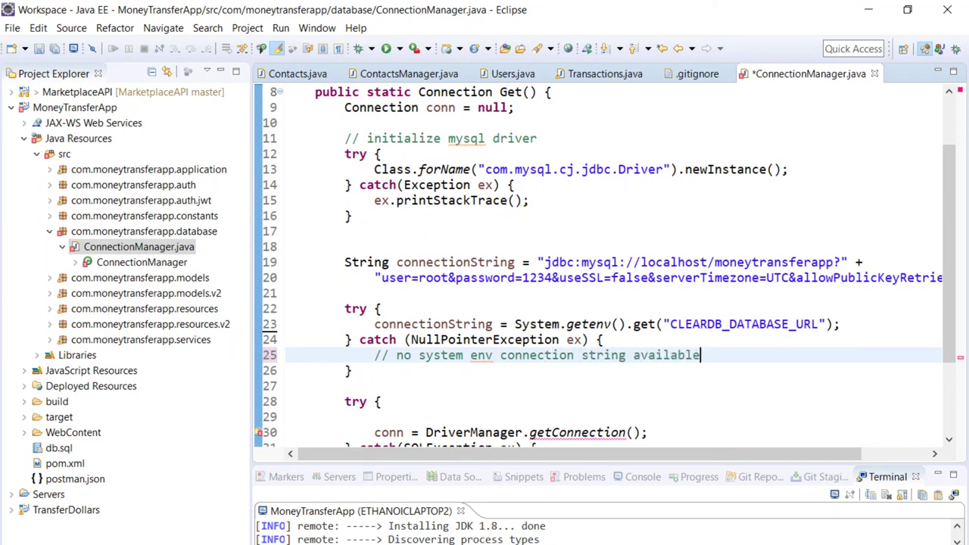
key("ctrl+s")
Step: Remove the blank line after try and pass connectionString into getConnection(), then save
key("Down")
key("Down")
key("Down")
key("End")
key("shift+Down")
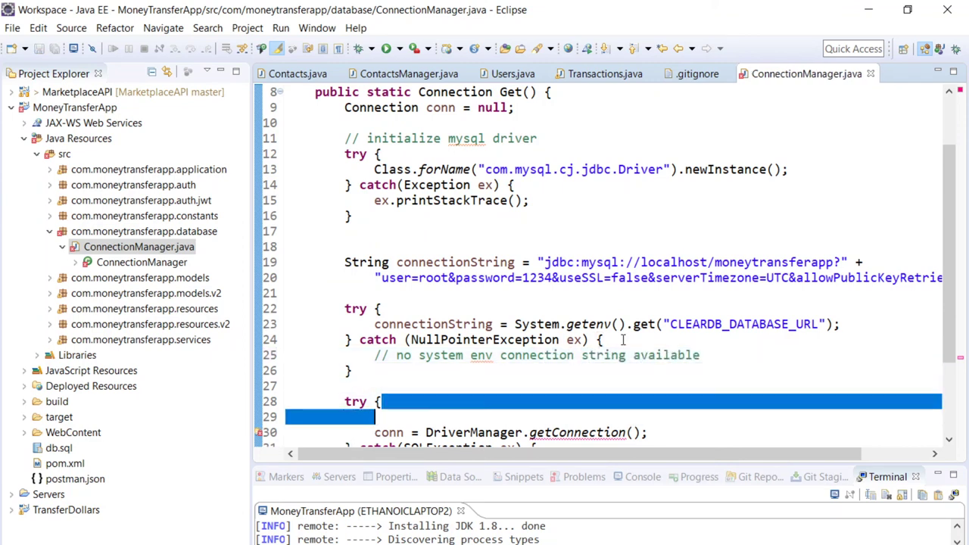
key("Delete")
double_click(479, 262)
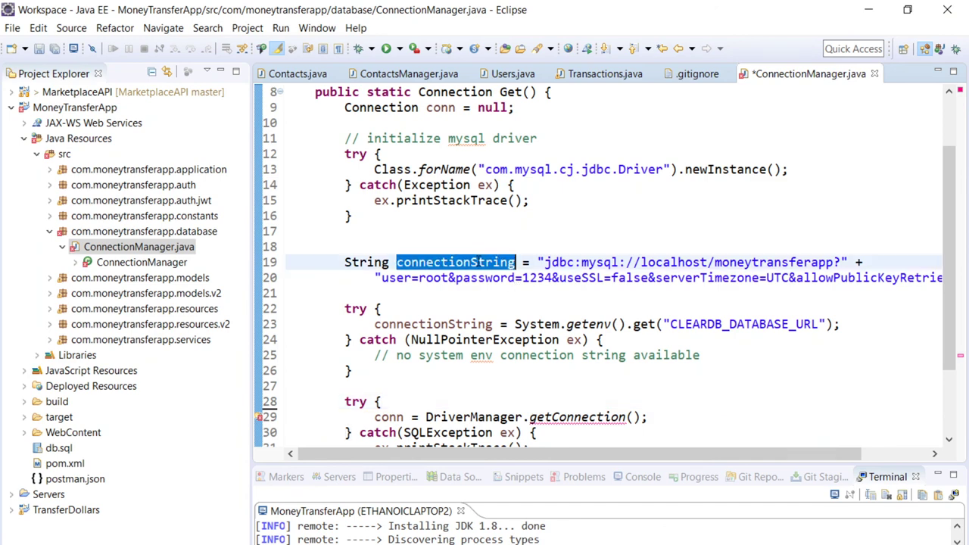
left_click(632, 417)
key("ctrl+v")
key("ctrl+s")
left_click(671, 401)
left_click(678, 366)
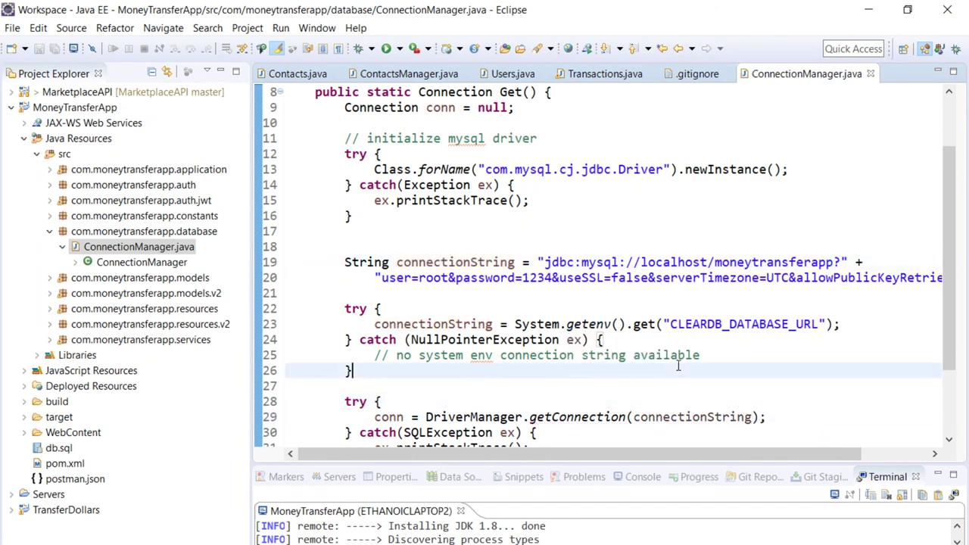
left_click(761, 356)
scroll(767, 361, "down", 1)
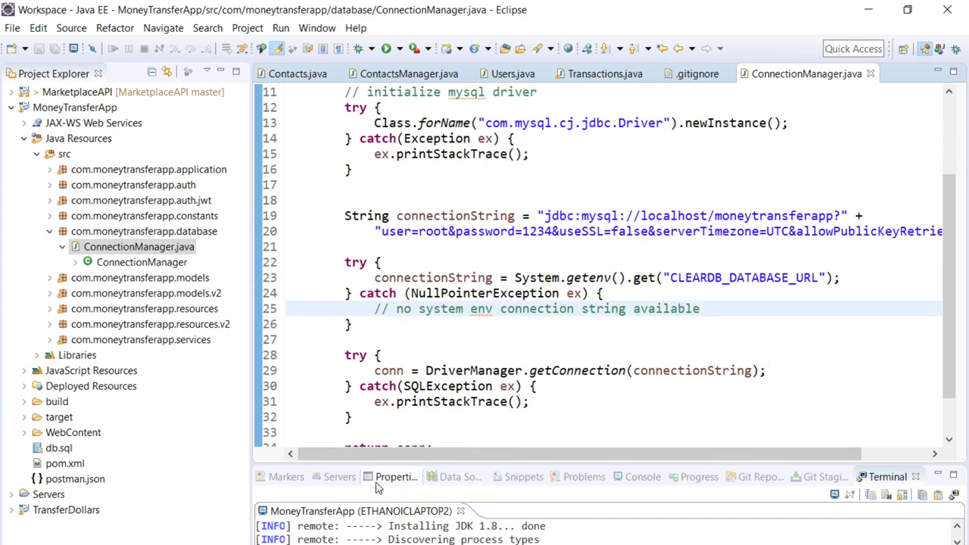
Step: Republish MoneyTransferApp to the GlassFish 4 server from the Servers view
left_click_drag(821, 466, 590, 409)
left_click(340, 418)
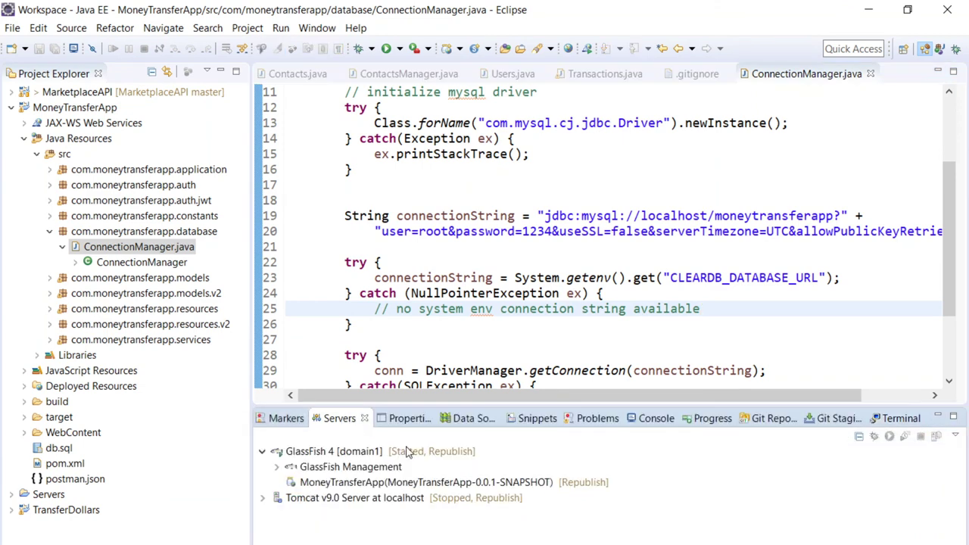
right_click(431, 453)
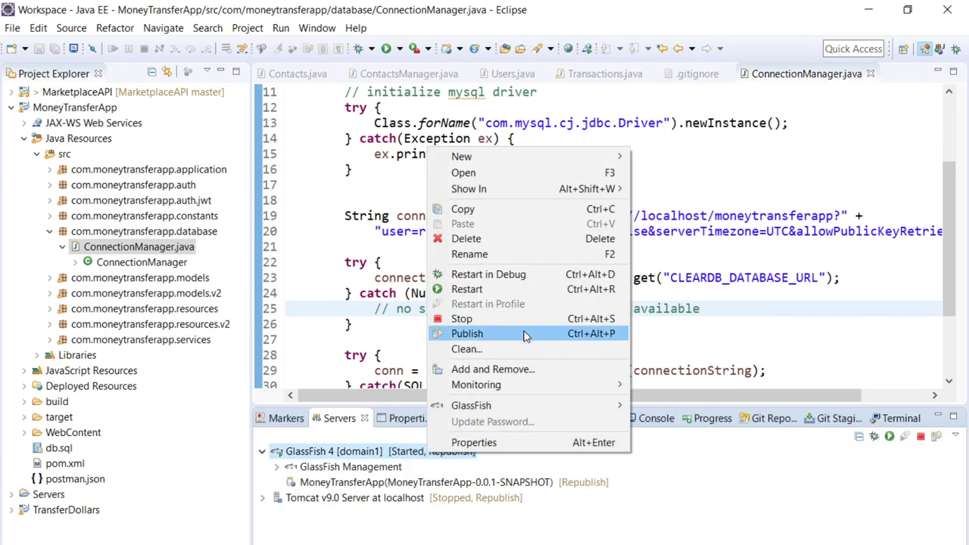
left_click(465, 334)
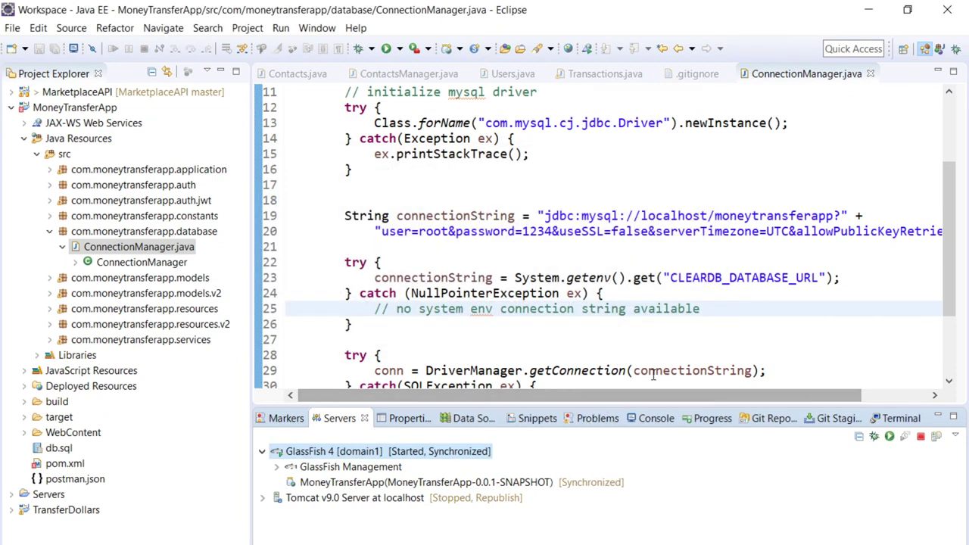
Step: Select CLEARDB_DATABASE_URL in ConnectionManager.java, then switch to Postman
left_click(645, 297)
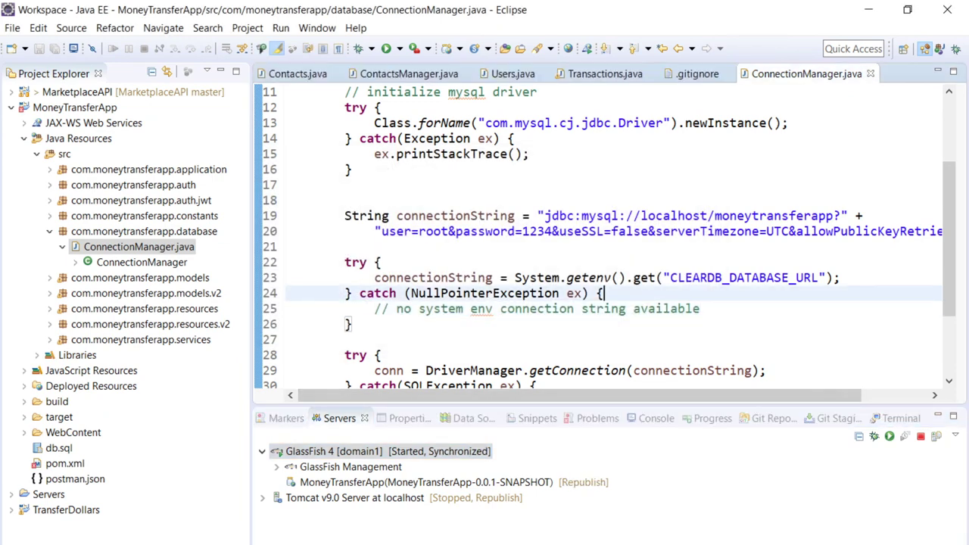
double_click(707, 280)
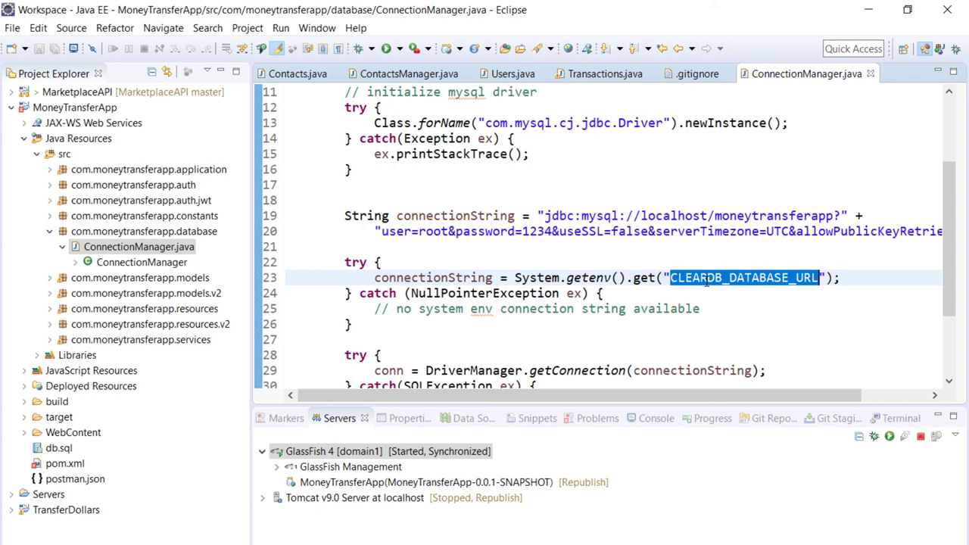
key("alt+Tab")
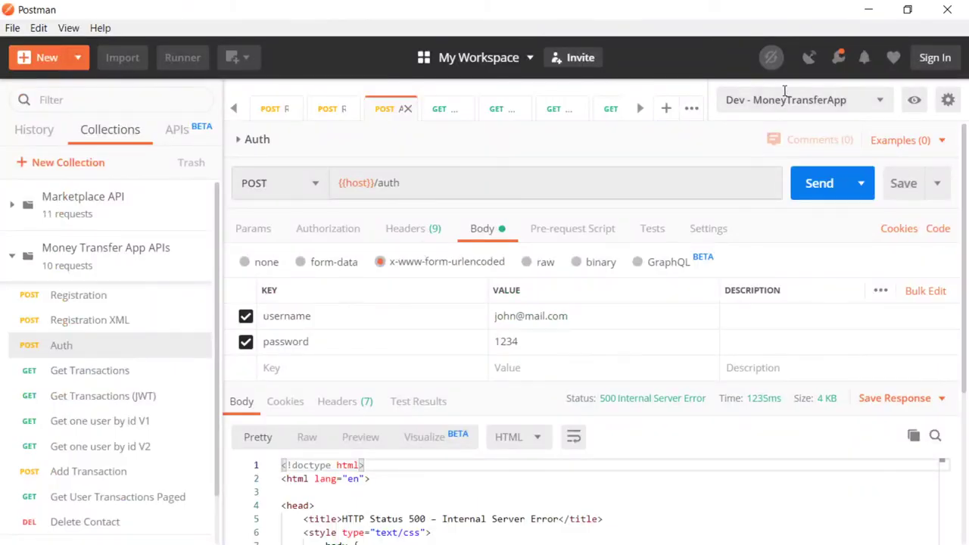
Step: Send the Auth request using the Local - MoneyTransferApp environment, getting a 500 error
left_click(785, 94)
left_click(777, 182)
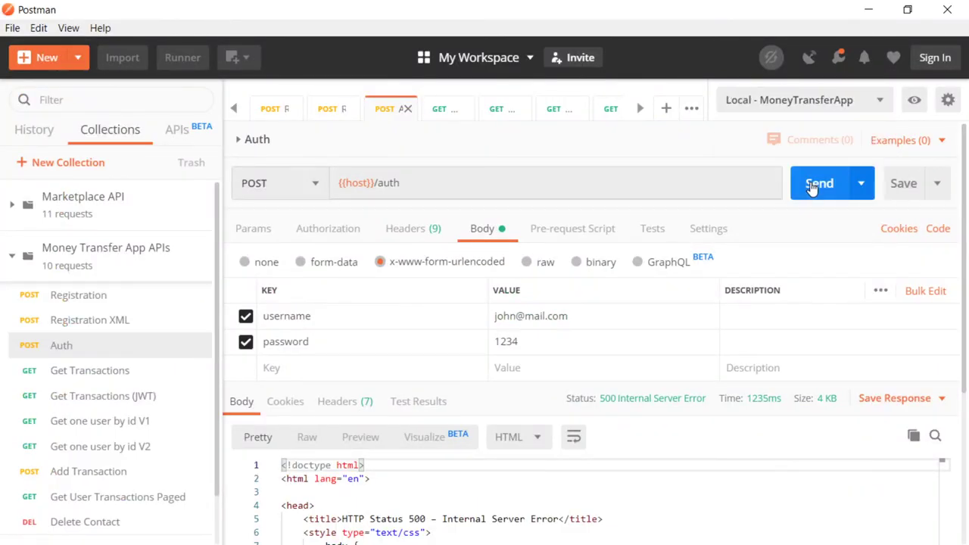
left_click(813, 186)
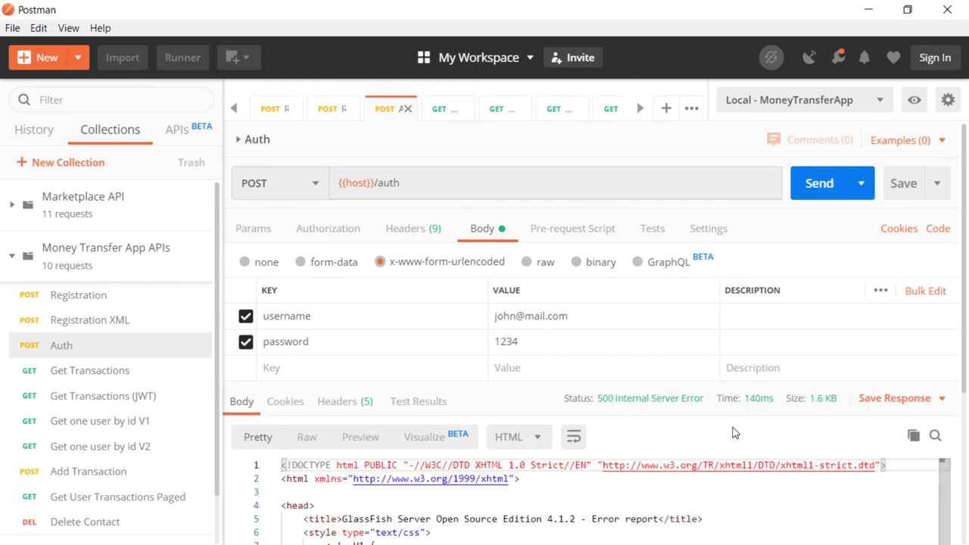
scroll(578, 471, "down", 1)
scroll(578, 471, "down", 5)
scroll(575, 469, "up", 6)
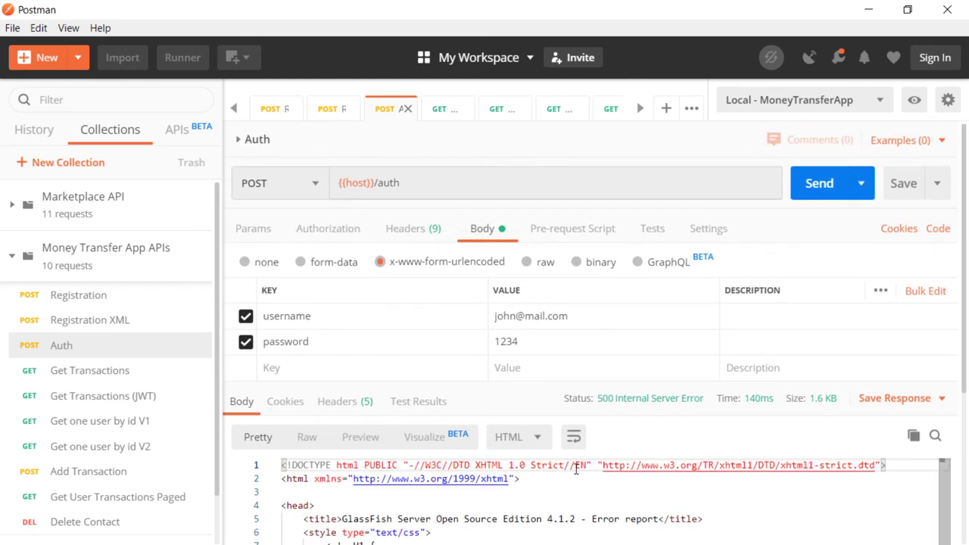
key("alt+Tab")
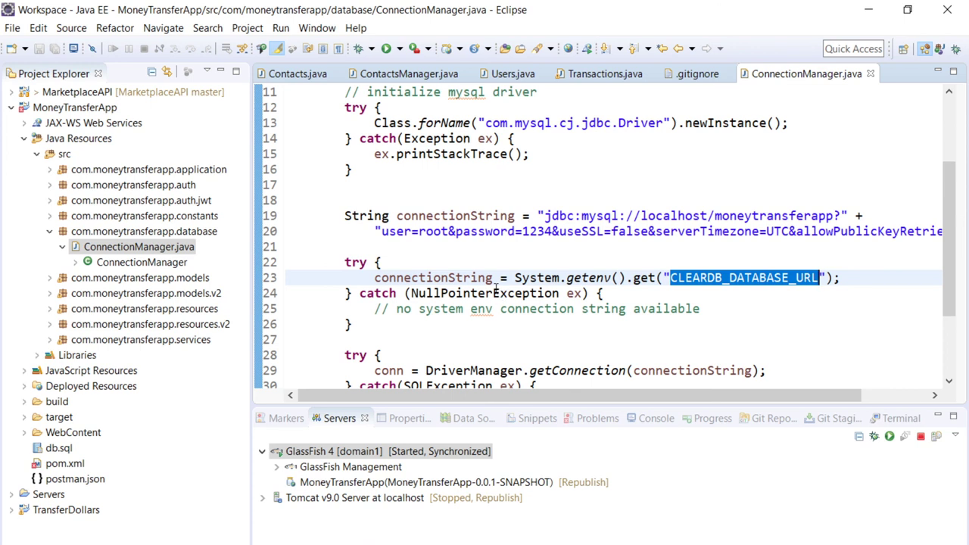
Step: Change the catch type from NullPointerException to Exception and save ConnectionManager.java
left_click(494, 292)
left_click(495, 278)
double_click(529, 296)
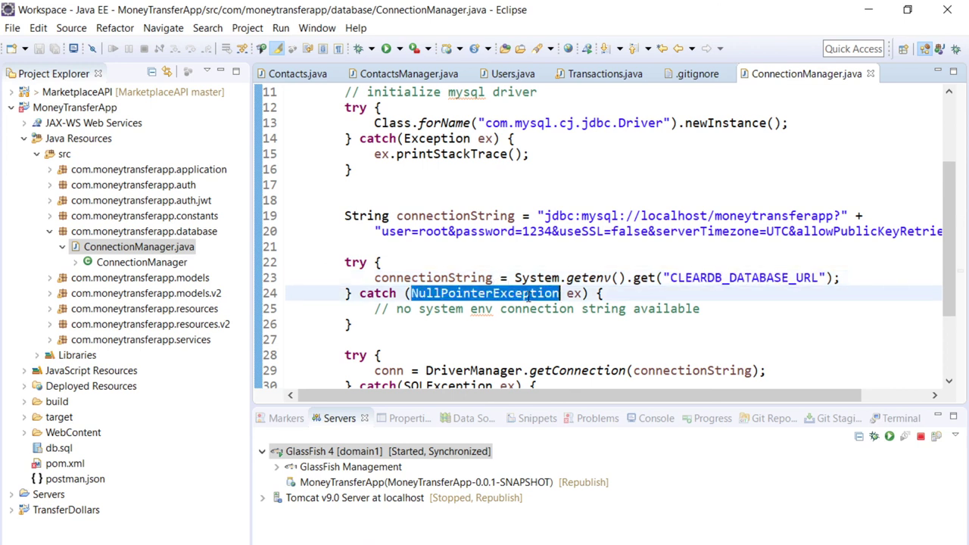
type("Exception")
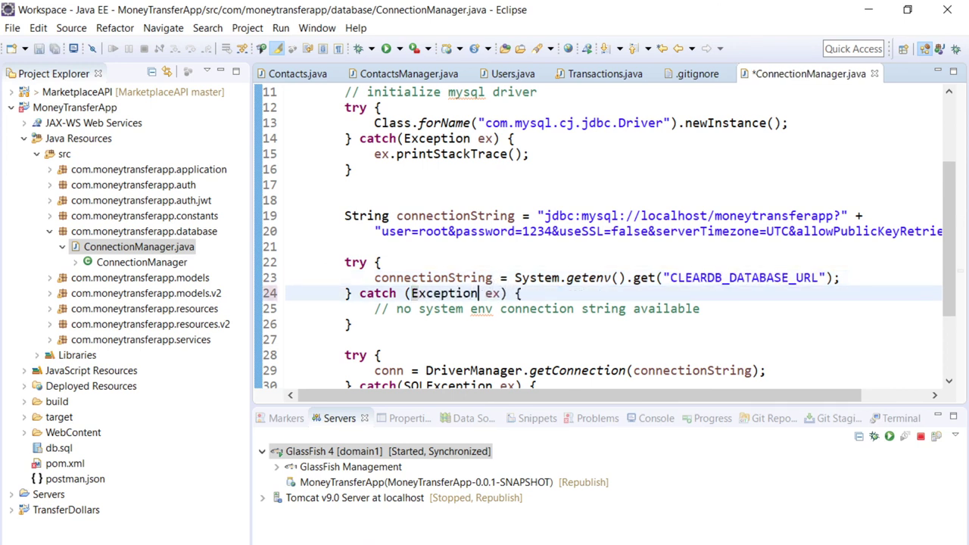
key("super")
left_click(701, 309)
key("ctrl+s")
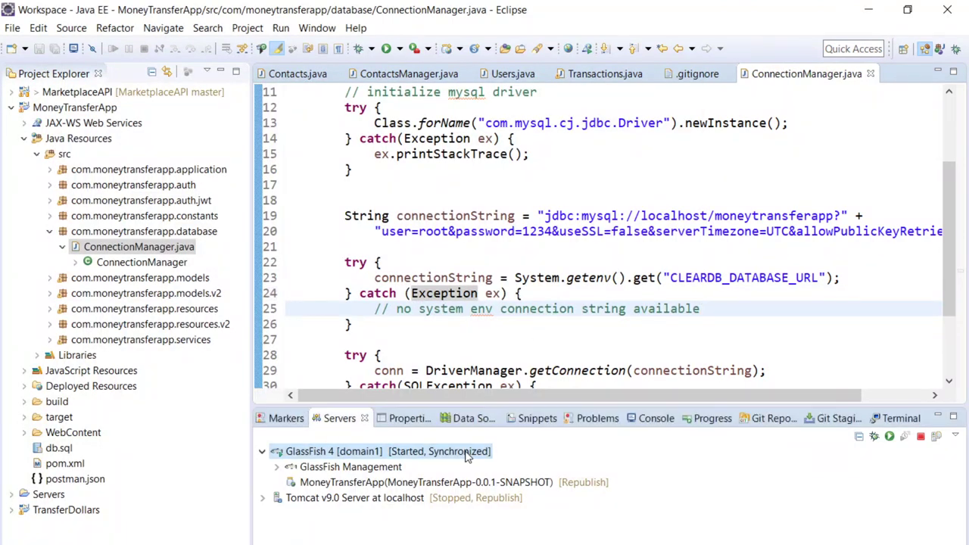
Step: Publish the updated app to GlassFish 4 and switch to Postman
right_click(467, 453)
left_click(571, 332)
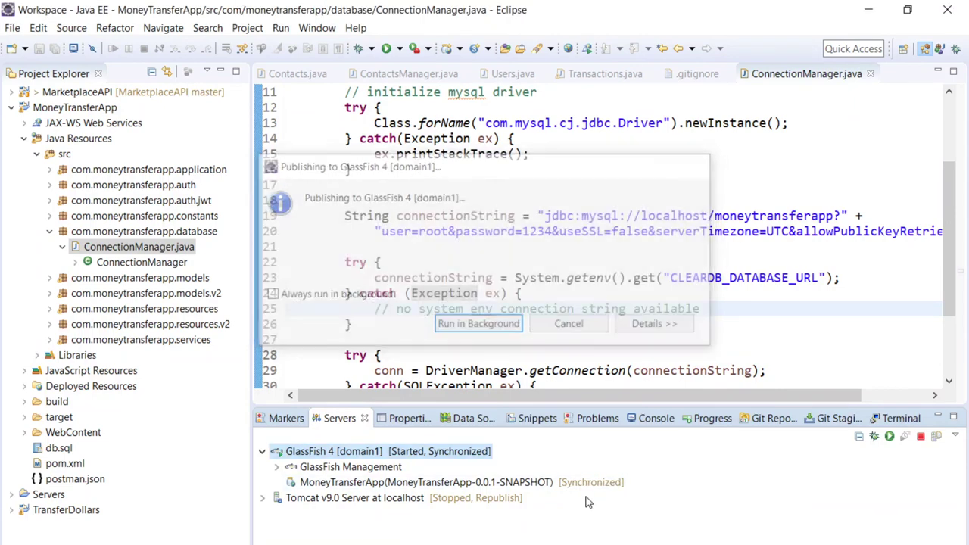
key("alt+Tab")
Step: Resend the Auth request, still 500, and check the environment's host variable
left_click(803, 185)
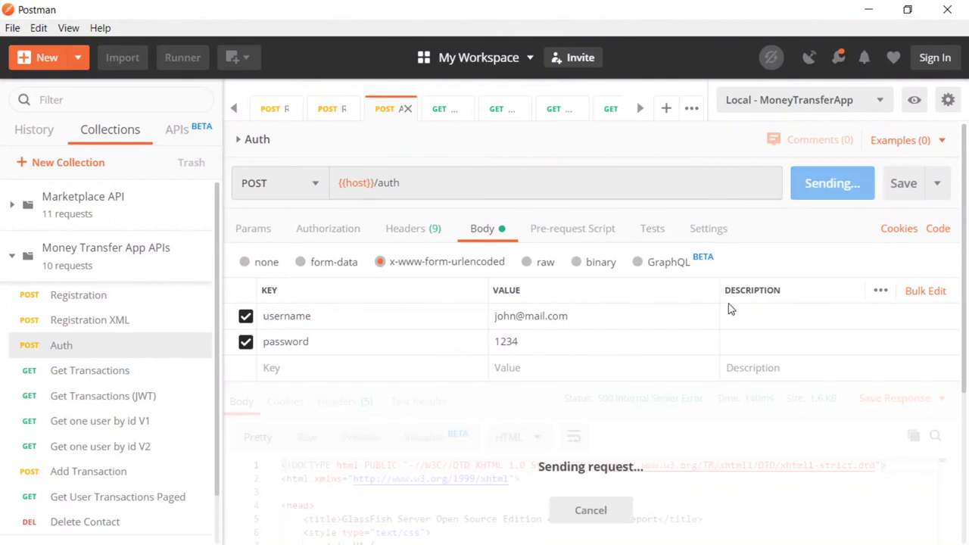
scroll(673, 473, "down", 5)
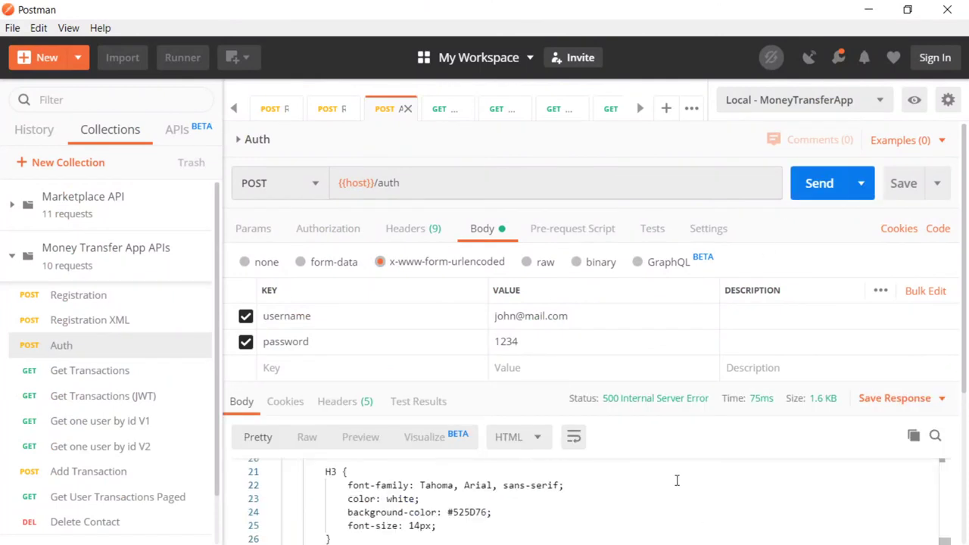
left_click(915, 100)
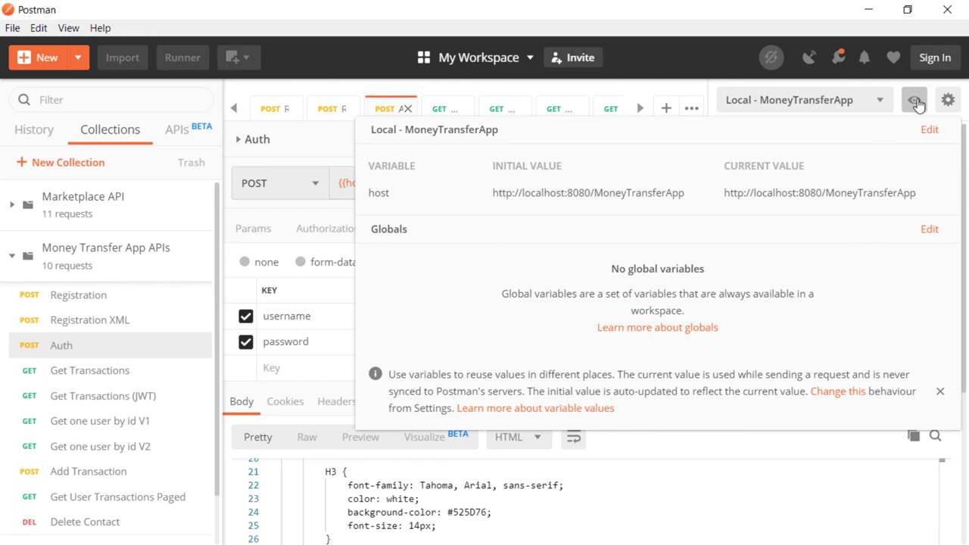
left_click(913, 101)
key("alt+Tab")
Step: Jump from connectionString in the getConnection call to its declaration
left_click(588, 301)
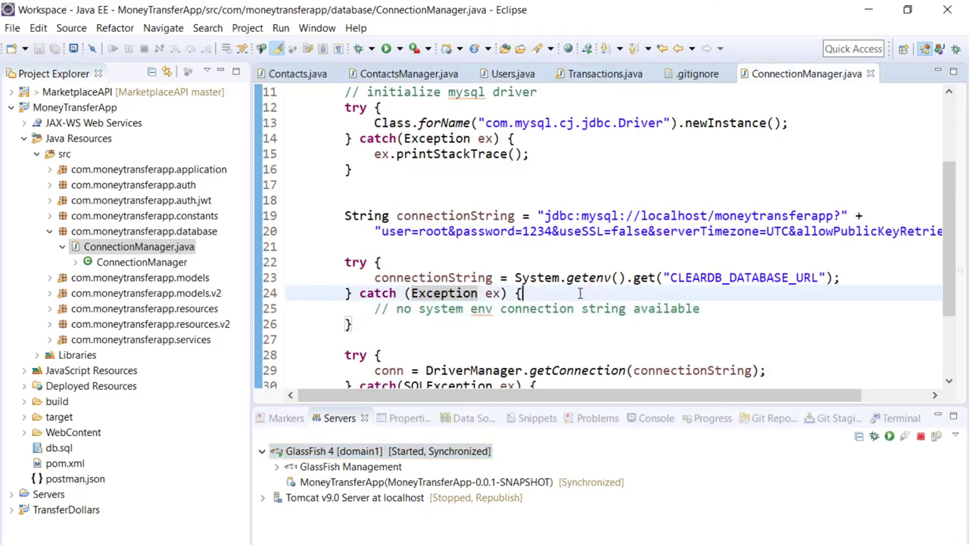
scroll(547, 311, "down", 2)
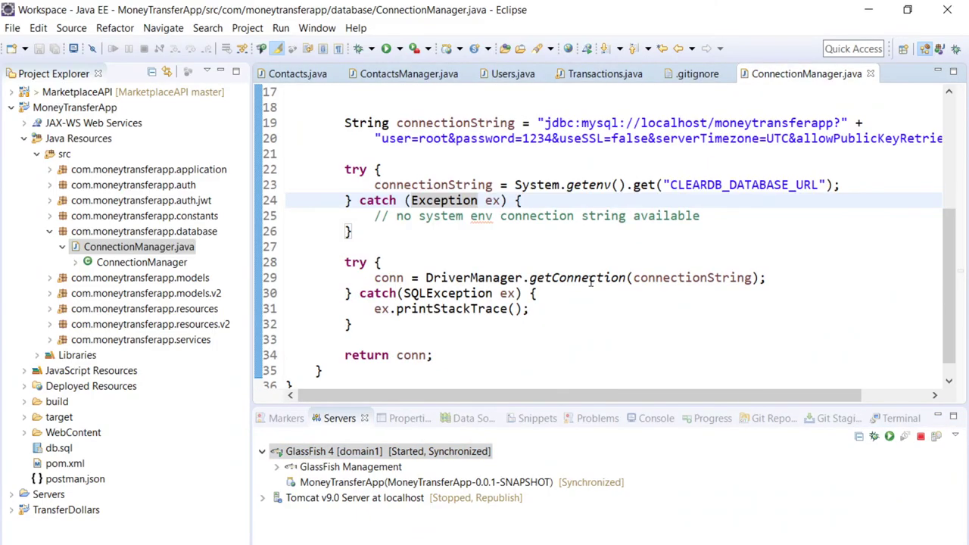
double_click(659, 278)
scroll(659, 278, "up", 1)
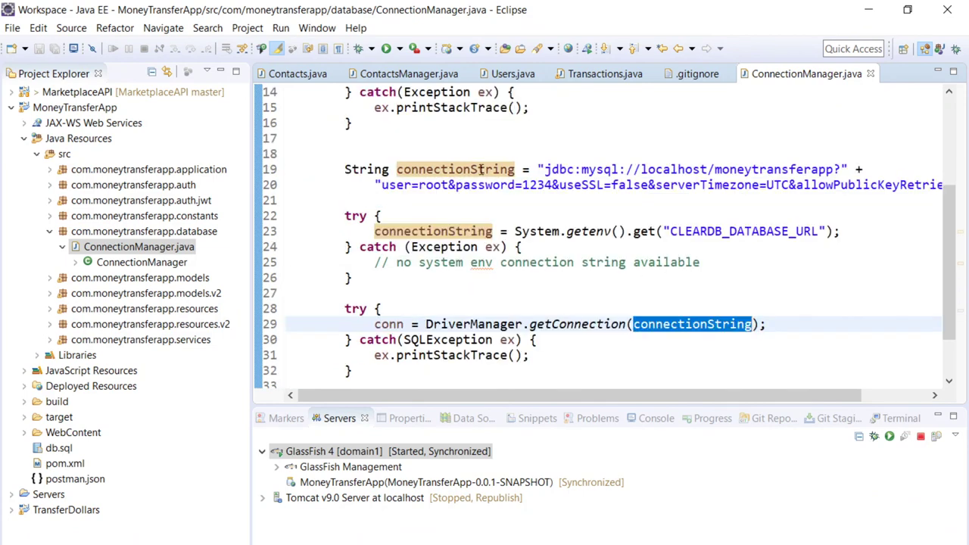
key("F3")
left_click(500, 262)
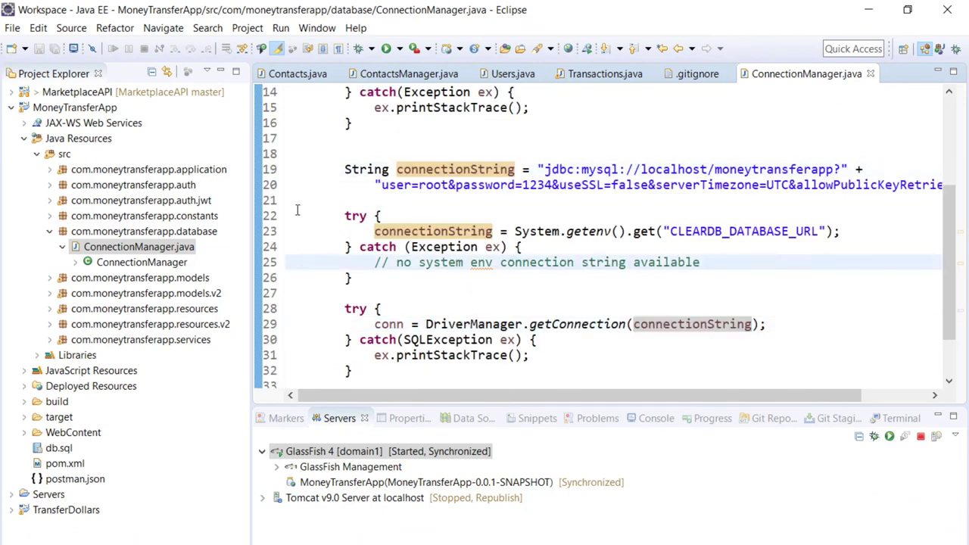
Step: Restart the GlassFish 4 server in debug mode
left_click(464, 452)
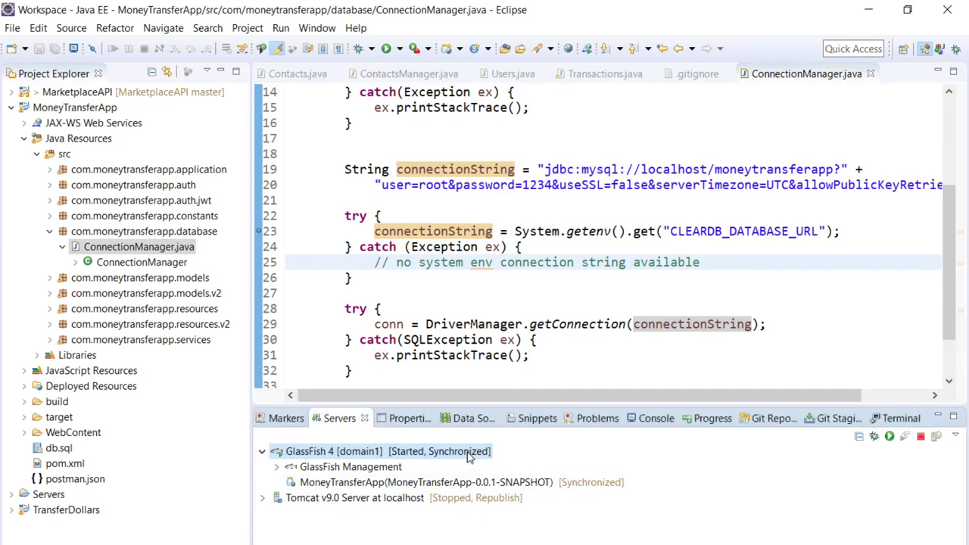
right_click(465, 453)
left_click(602, 274)
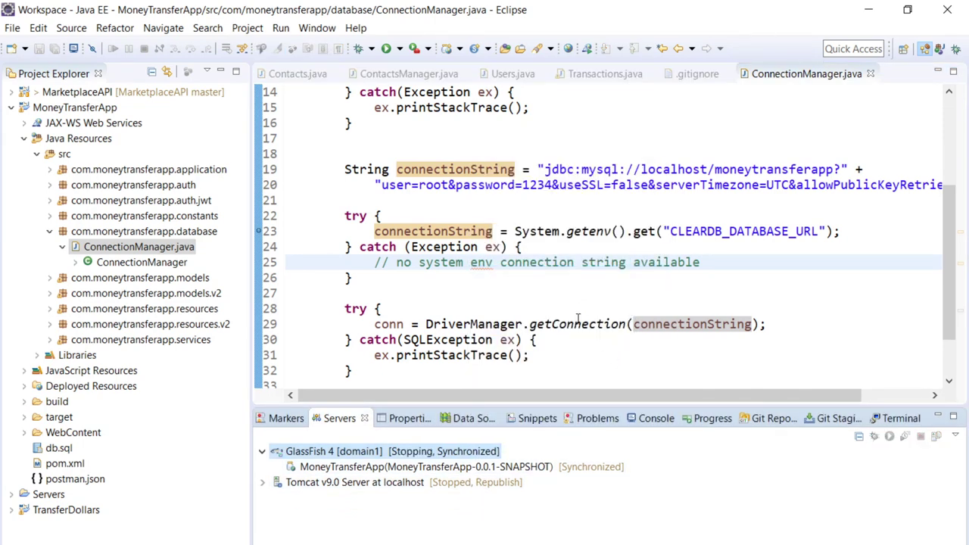
mouse_move(576, 327)
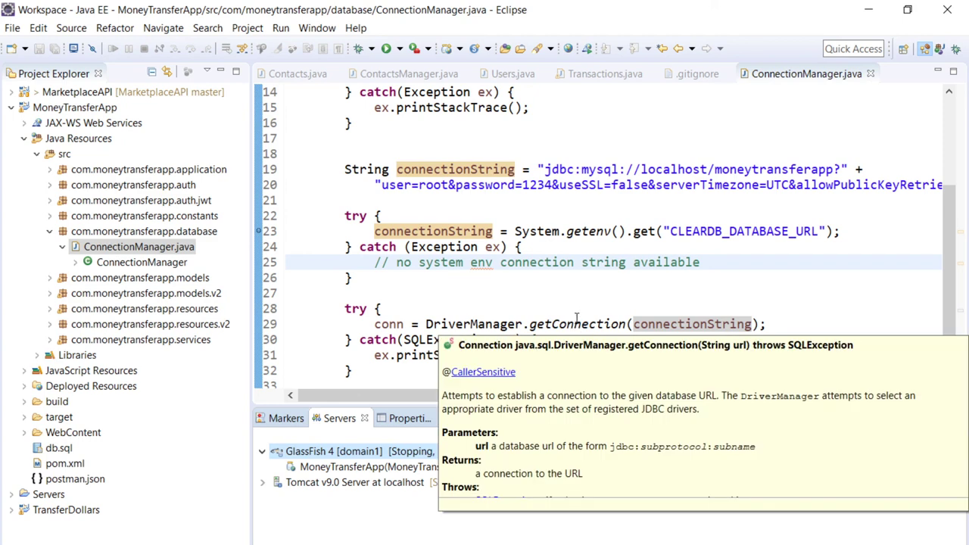
left_click(559, 247)
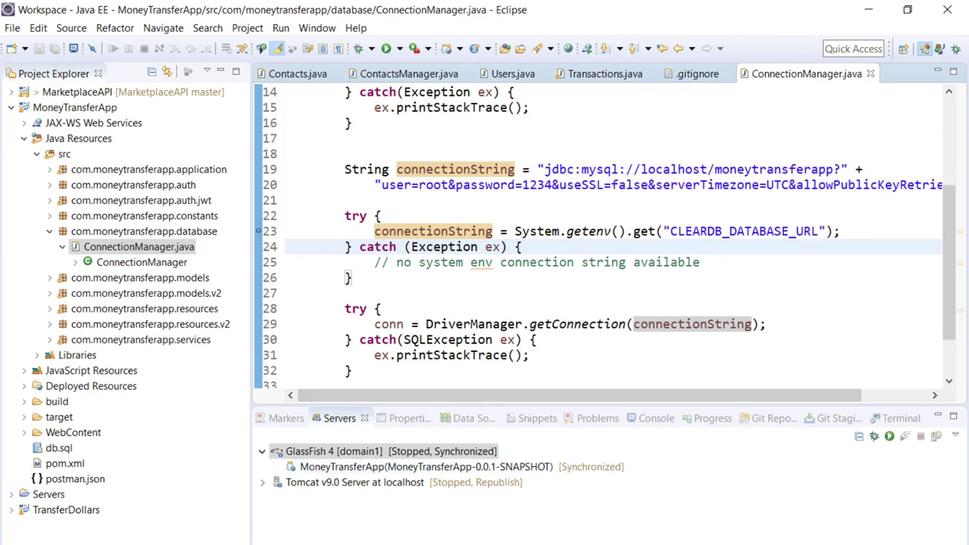
Step: Resend the Auth request from Postman and accept the switch to the Debug perspective
mouse_move(614, 544)
mouse_move(582, 544)
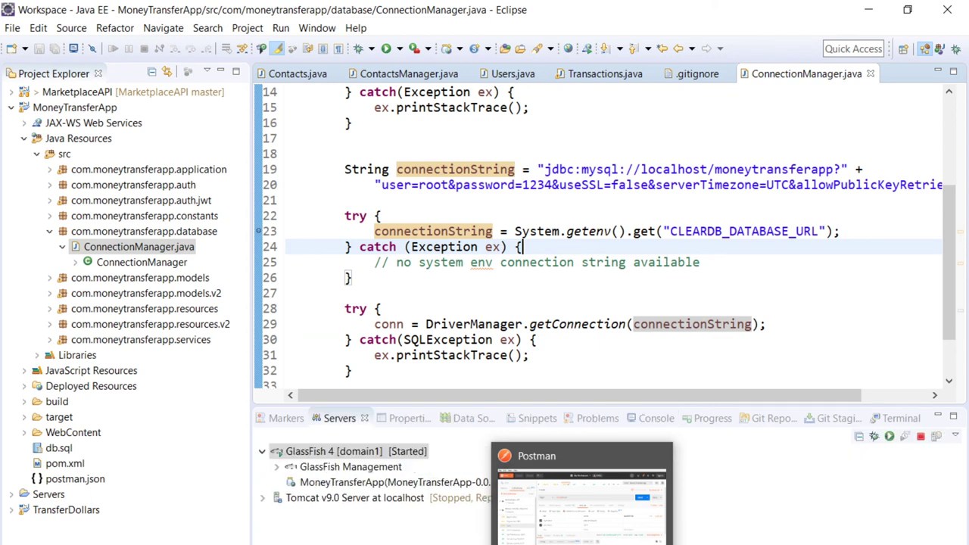
left_click(582, 496)
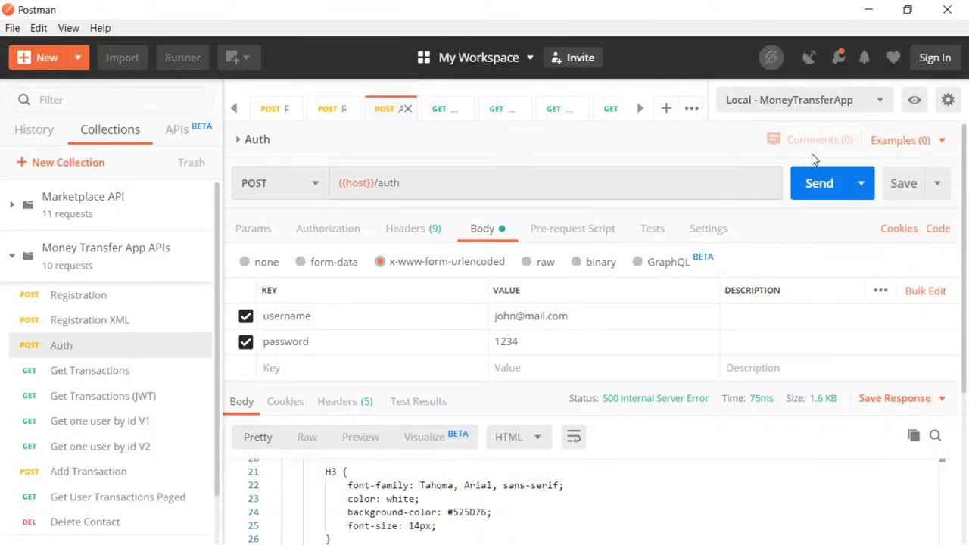
left_click(833, 183)
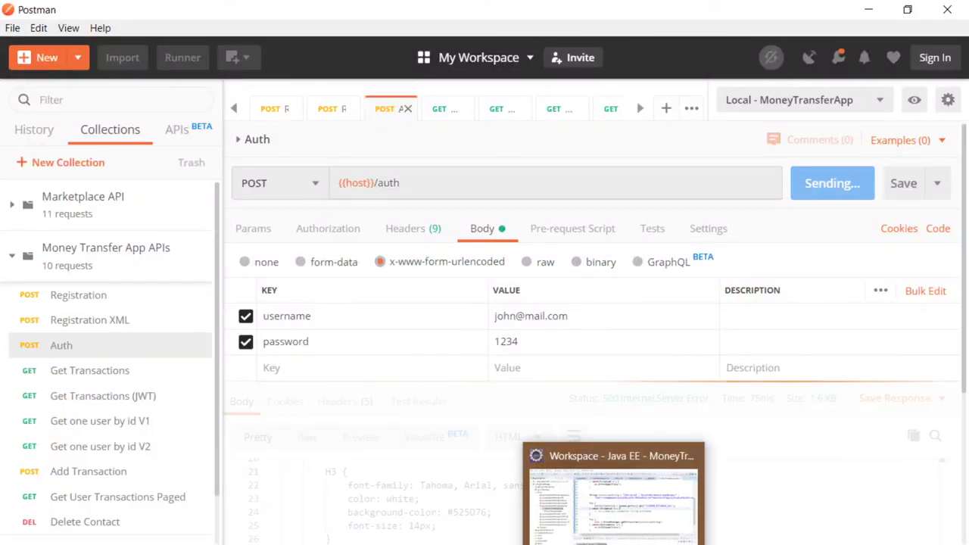
left_click(583, 530)
left_click(595, 327)
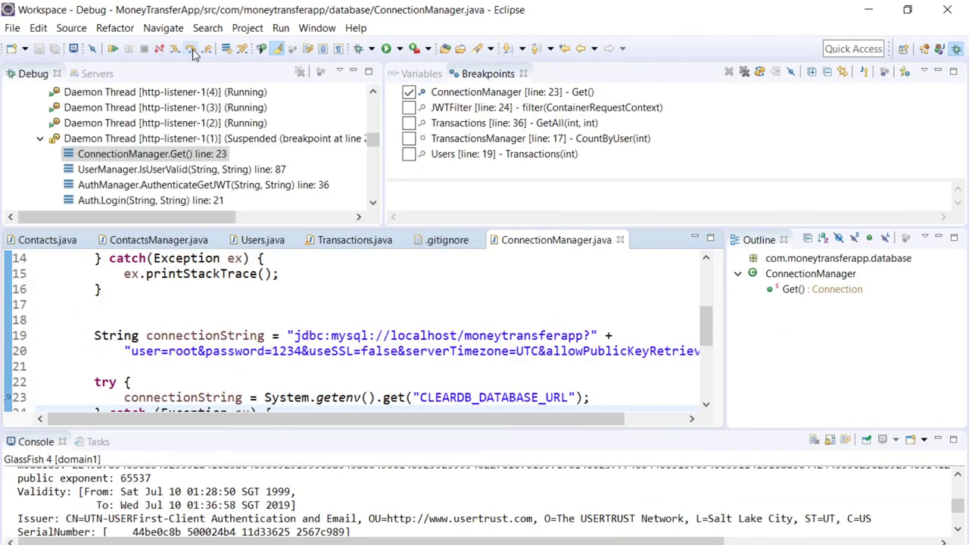
Step: Inspect connectionString in Variables, step over line 23 to see it null, then resume
scroll(246, 346, "down", 2)
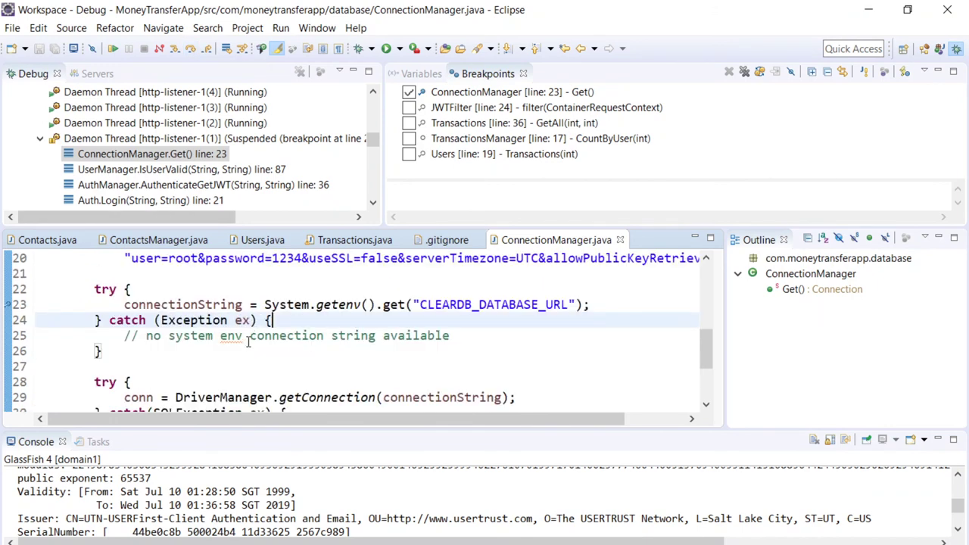
left_click(422, 73)
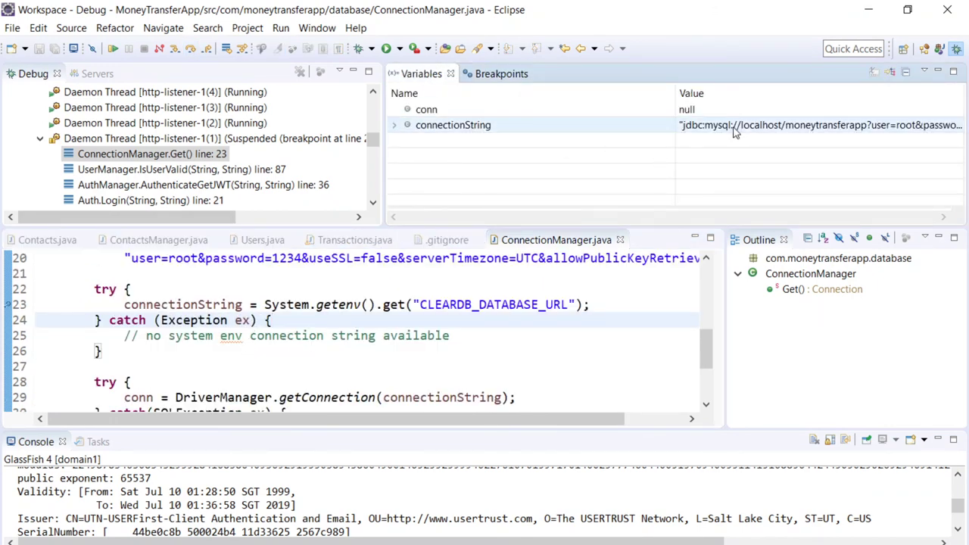
left_click(734, 130)
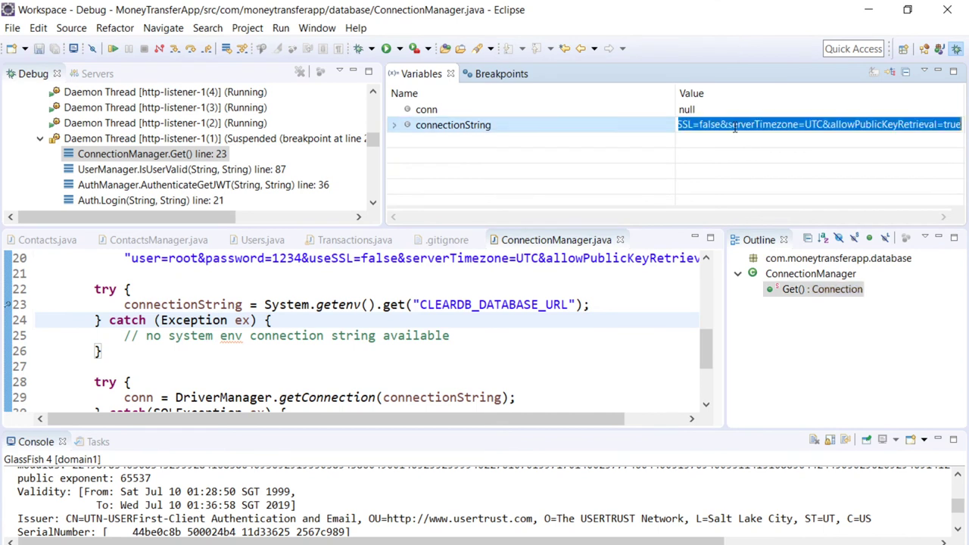
left_click(189, 47)
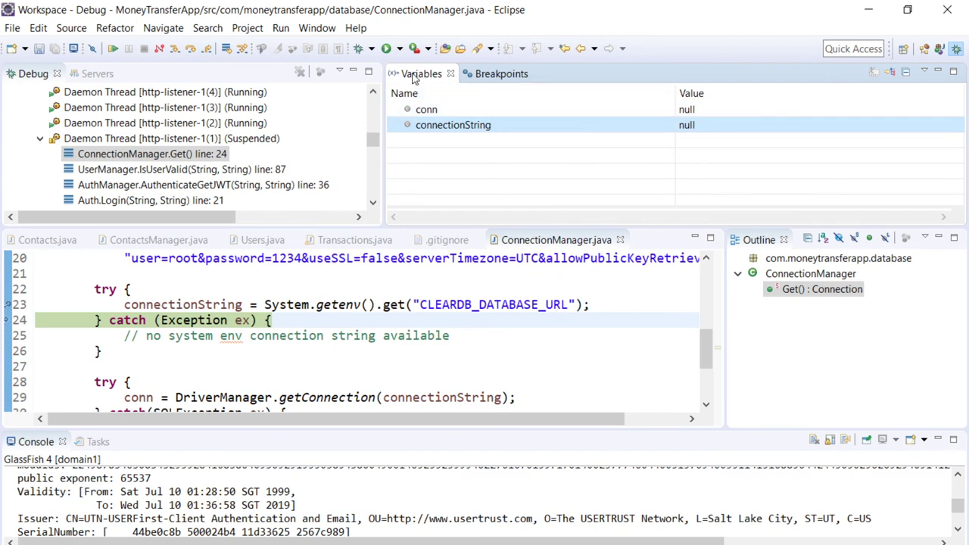
left_click(112, 49)
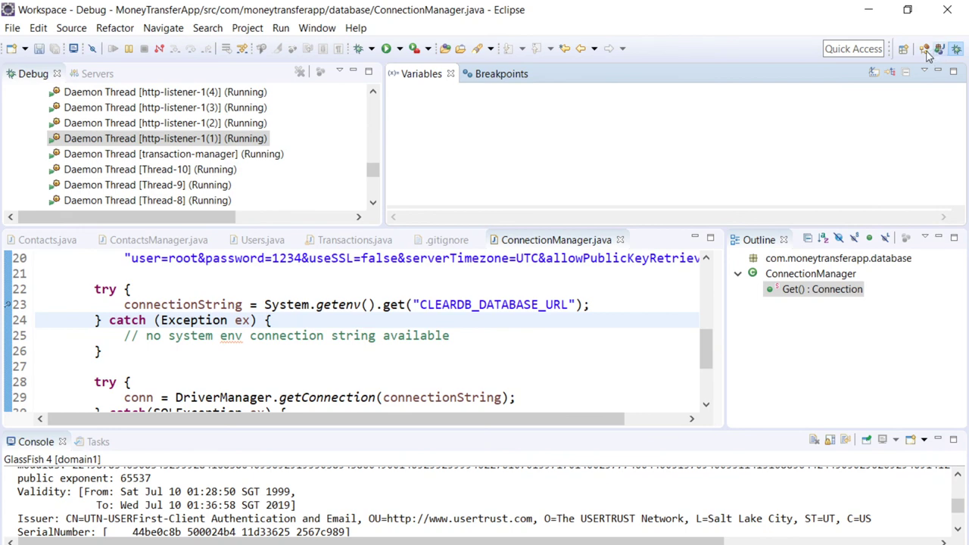
Step: Back in Java EE, store the getenv result in a new String cleardbDBUrl on line 23
left_click(926, 49)
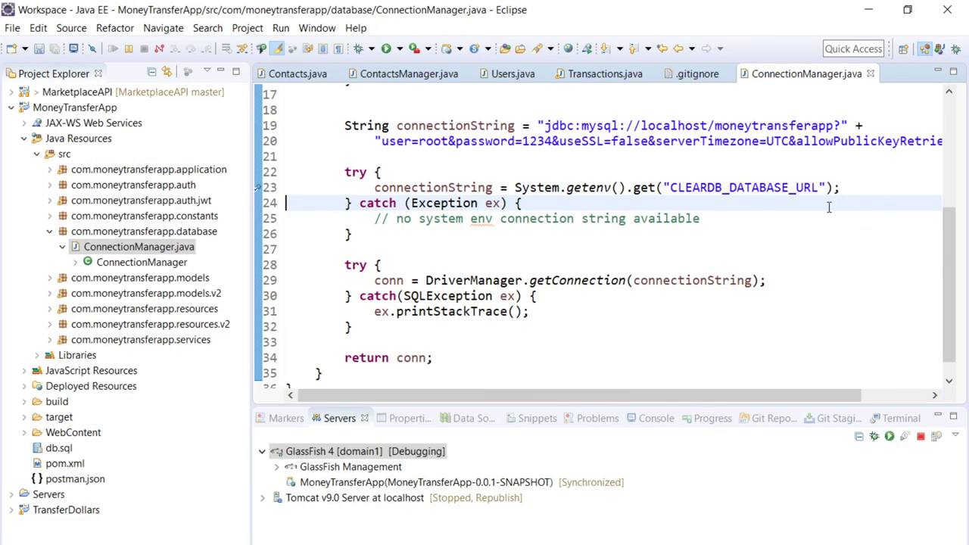
double_click(762, 187)
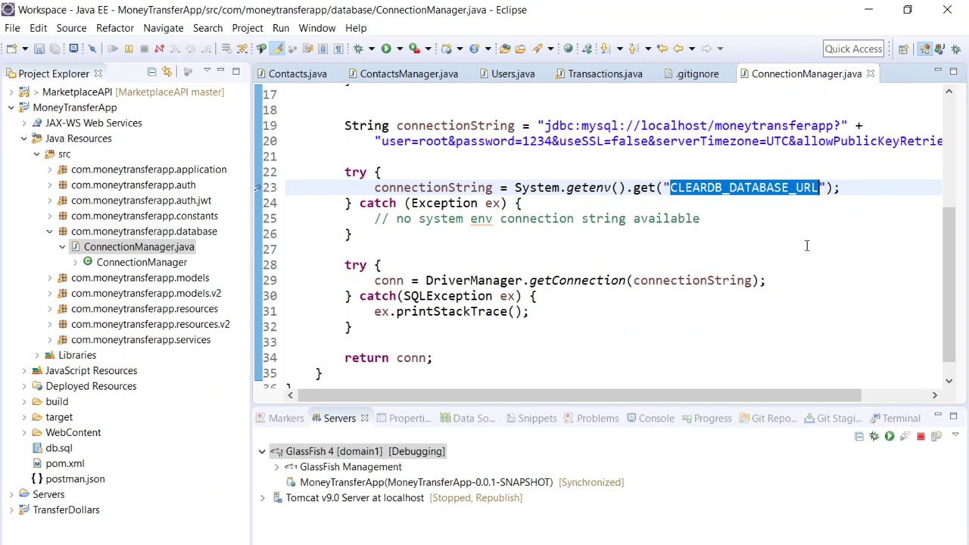
key("Home")
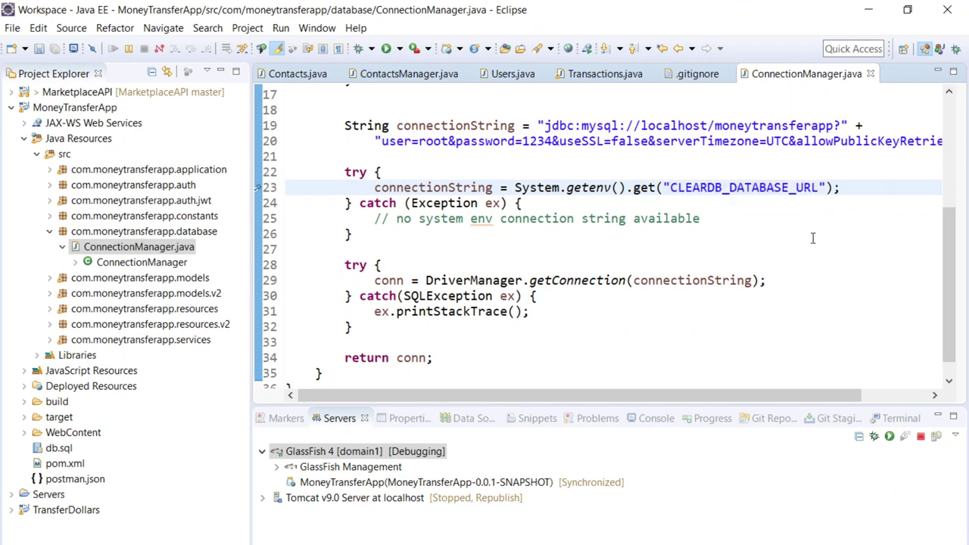
key("shift+Right")
key("shift+Right")
key("shift+Right")
key("shift+Right")
key("shift+Right")
key("shift+Right")
key("shift+Right")
key("shift+Right")
key("shift+Right")
key("shift+Right")
key("shift+Right")
key("shift+Right")
key("shift+Right")
key("shift+Right")
key("shift+Right")
key("shift+Right")
type("String cleardb")
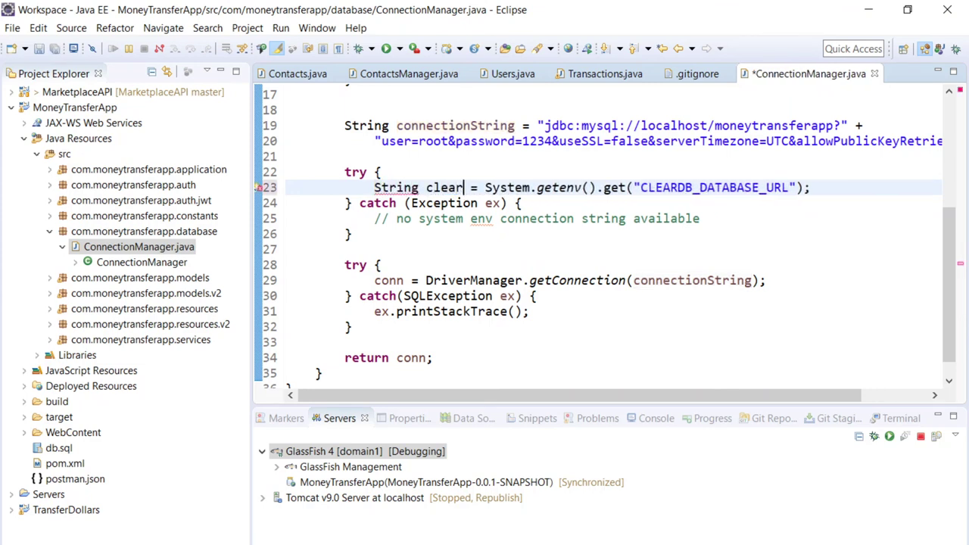
type("DBUrl")
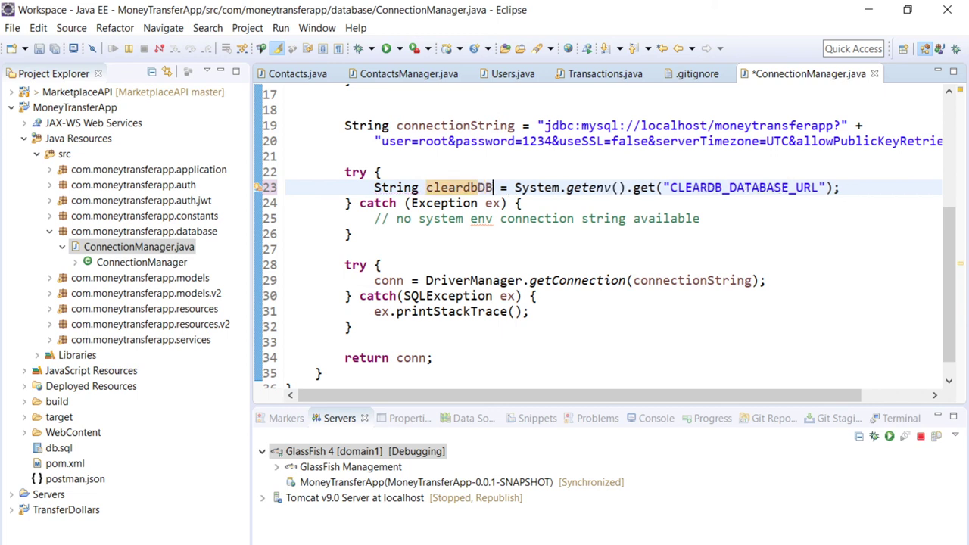
key("Return")
Step: Add an if (cleardbDBUrl != null) check on the next line
type("if ")
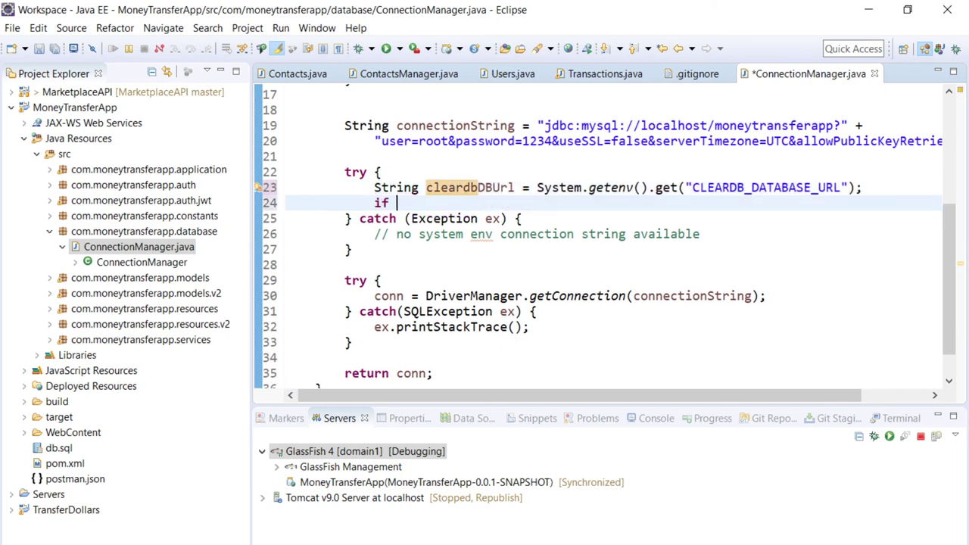
type("(clearD")
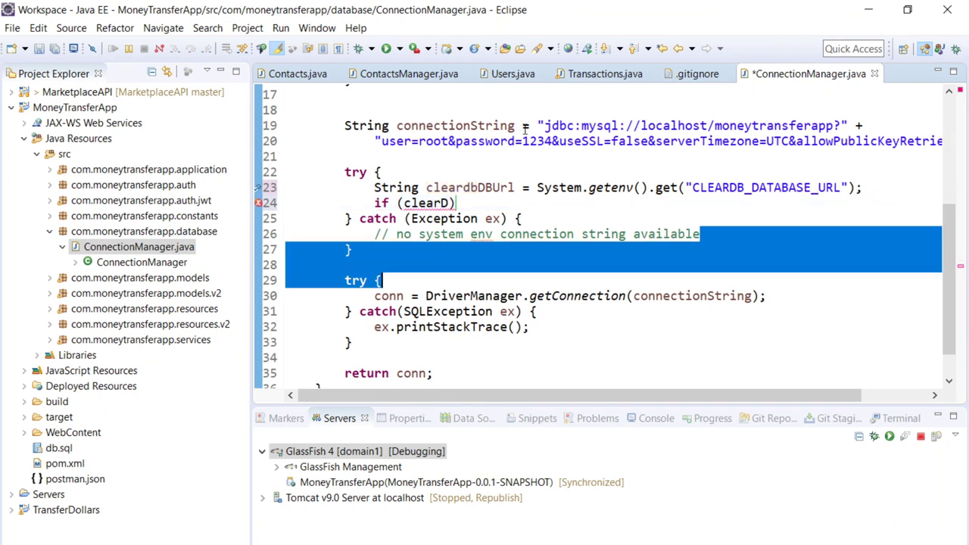
double_click(470, 187)
key("ctrl+c")
double_click(426, 203)
key("ctrl+v")
type("!==")
key("BackSpace")
key("BackSpace")
type("null")
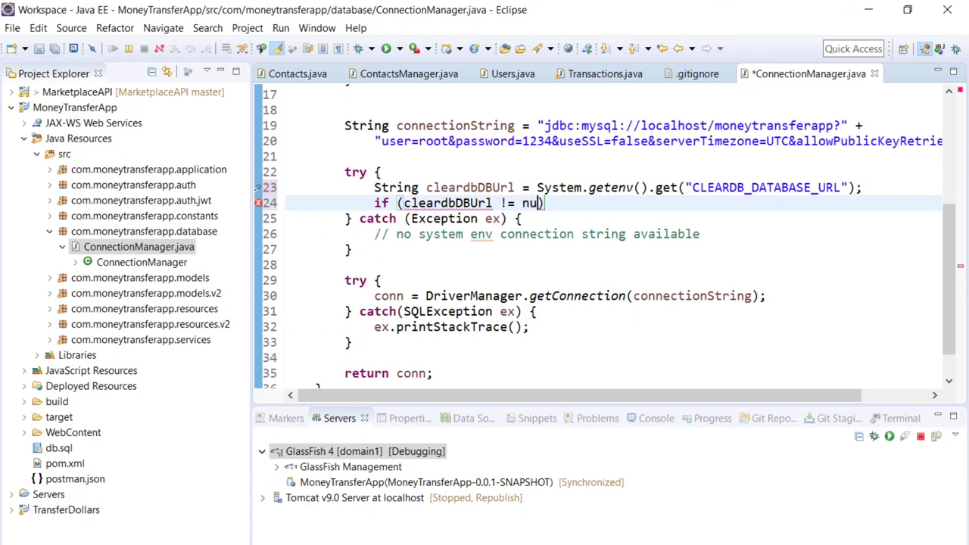
key("End")
Step: Inside the if, assign connectionString = cleardbDBUrl; and save ConnectionManager.java
key("Return")
type("connect")
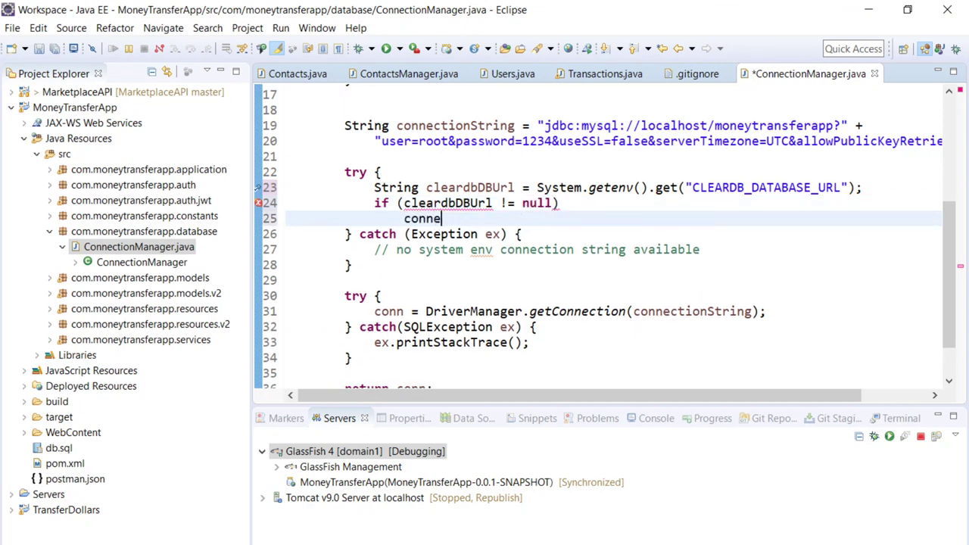
double_click(447, 127)
key("ctrl+c")
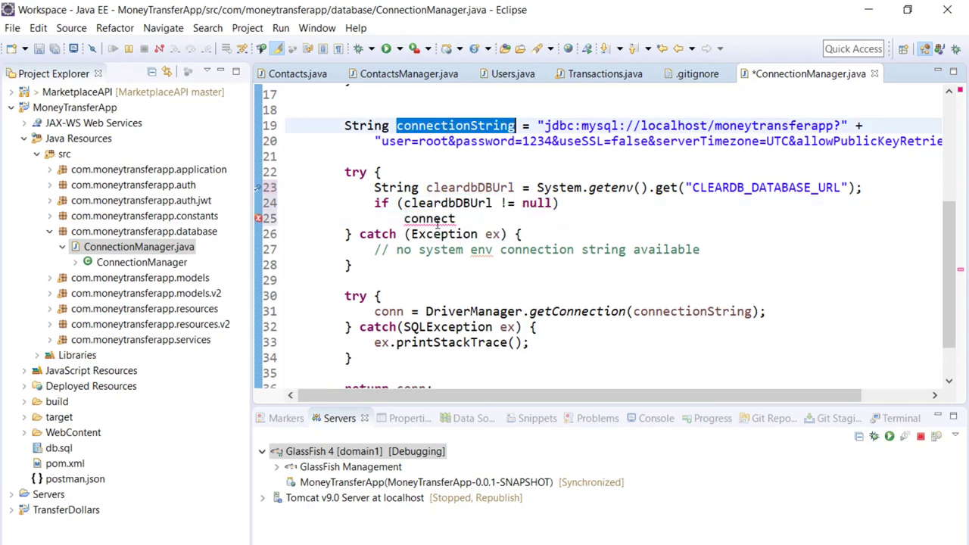
double_click(430, 219)
key("ctrl+v")
type("= clear")
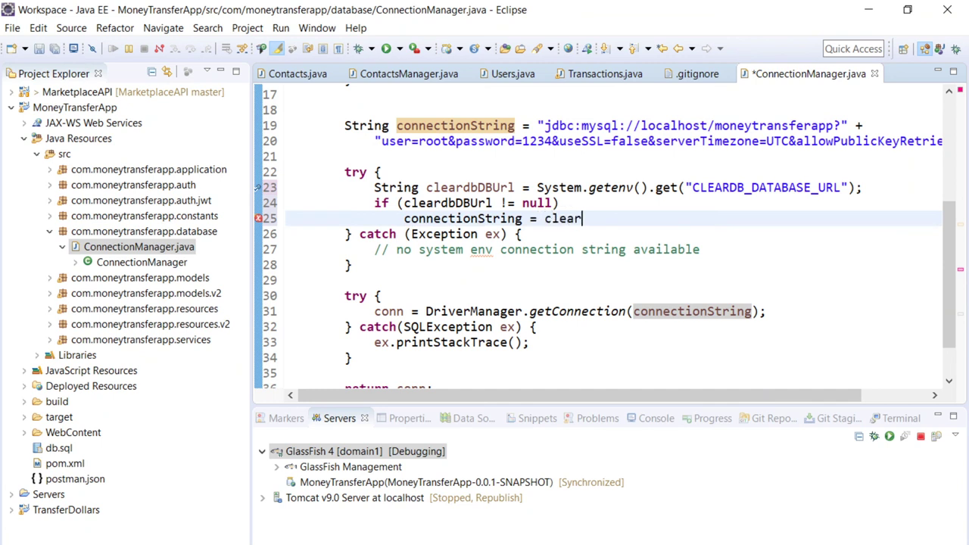
double_click(467, 188)
key("ctrl+c")
double_click(559, 219)
key("ctrl+v")
type(";")
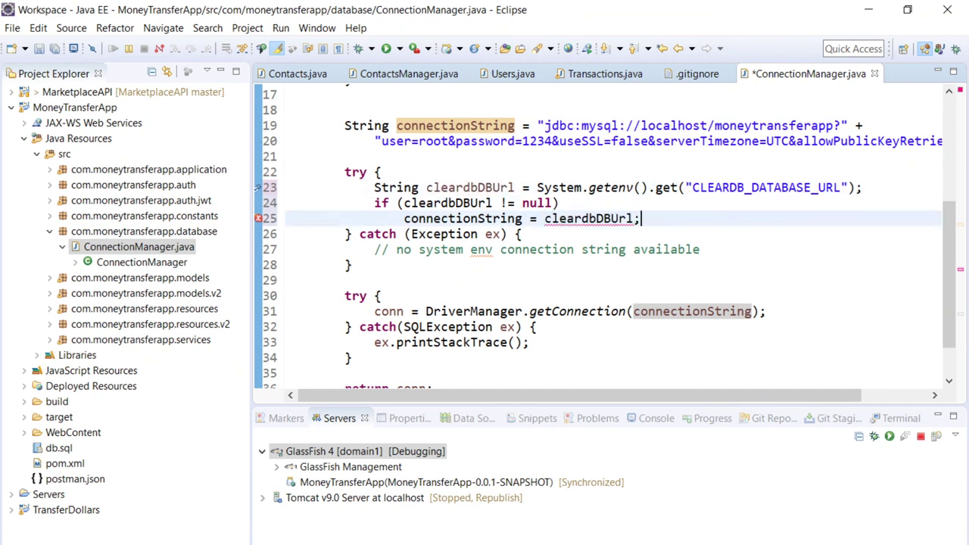
key("ctrl+s")
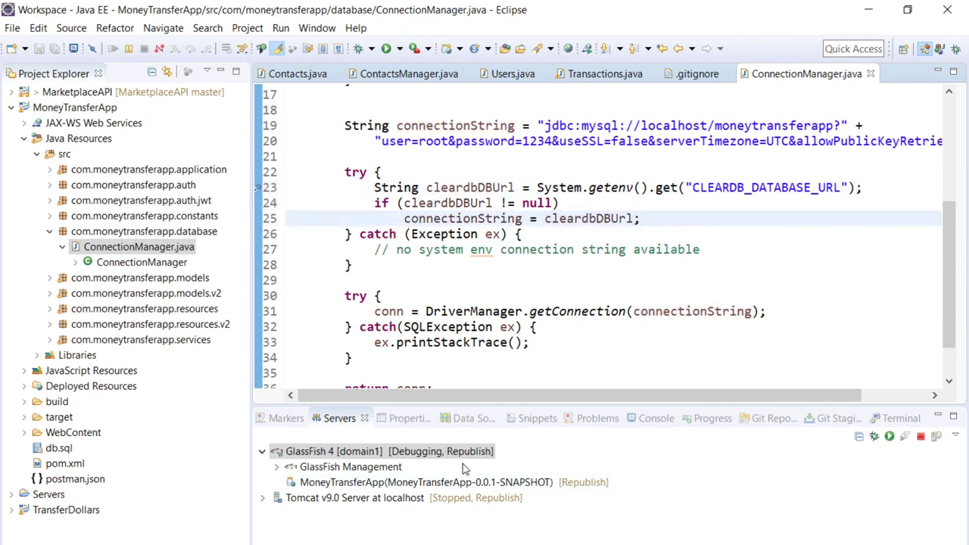
Step: Restart the GlassFish 4 server from the Servers view
right_click(462, 458)
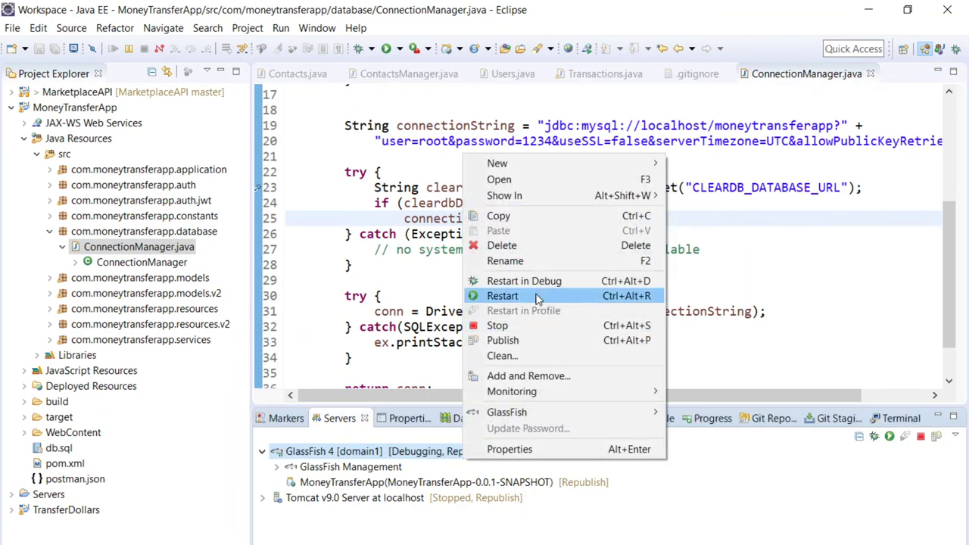
left_click(515, 296)
right_click(476, 451)
left_click(429, 455)
right_click(429, 455)
left_click(428, 455)
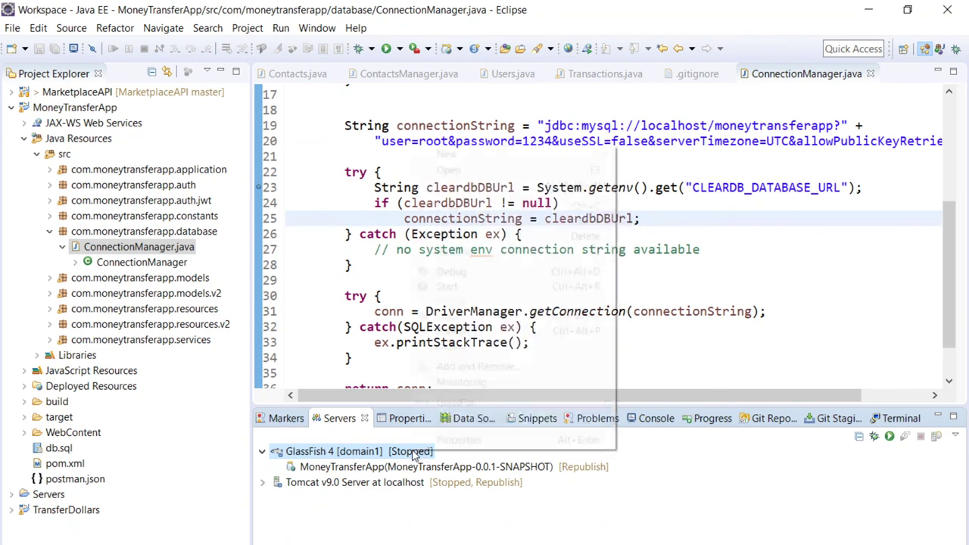
right_click(429, 455)
right_click(388, 457)
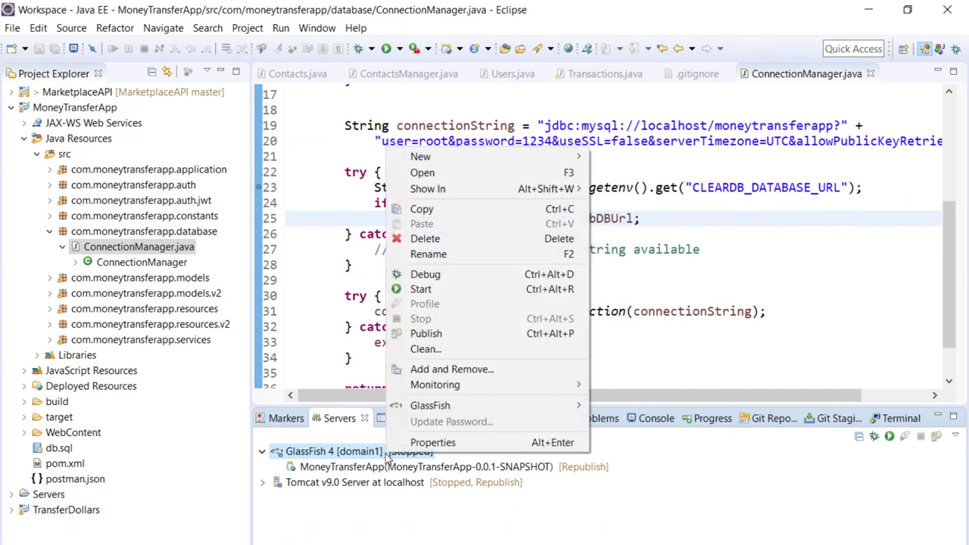
left_click(386, 458)
Step: Start GlassFish 4 in normal mode and publish the updated MoneyTransferApp to it
right_click(386, 458)
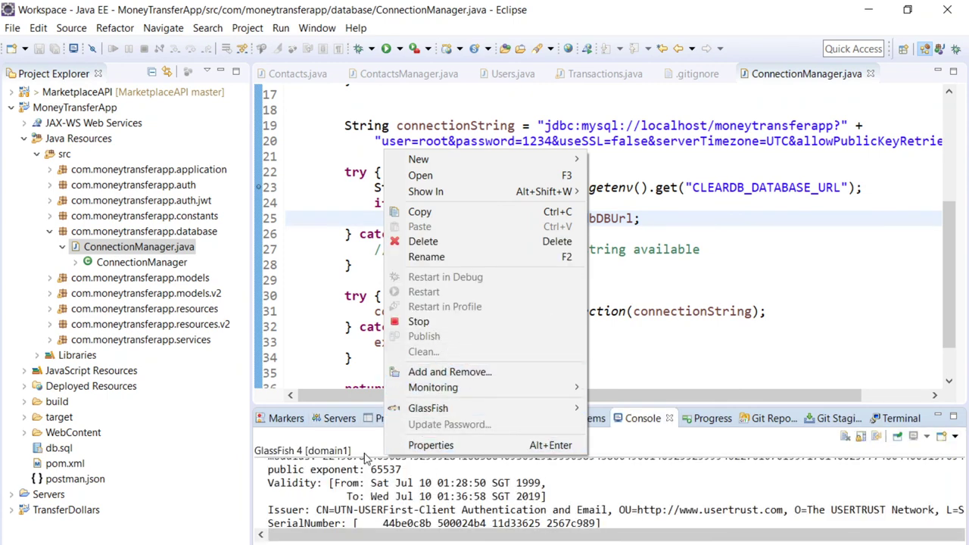
left_click(335, 422)
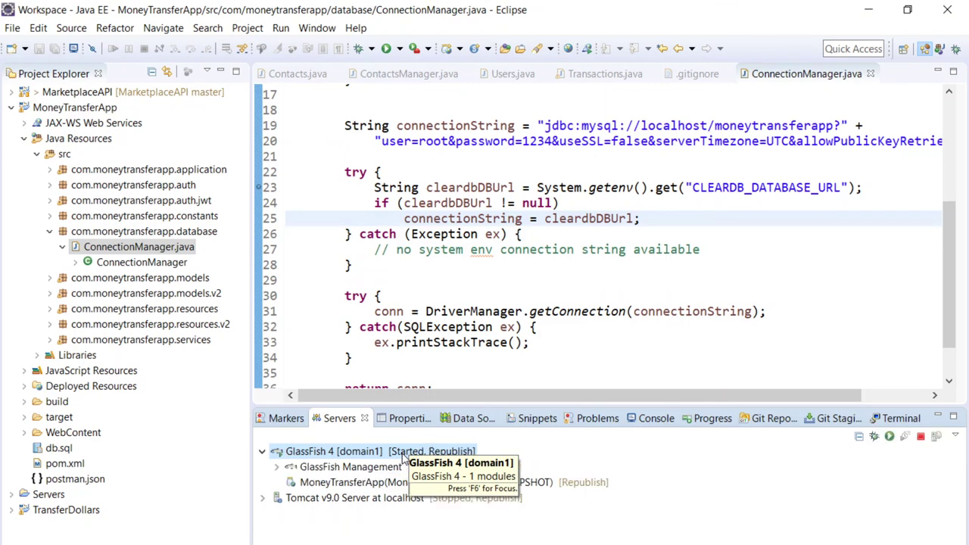
right_click(402, 453)
left_click(523, 336)
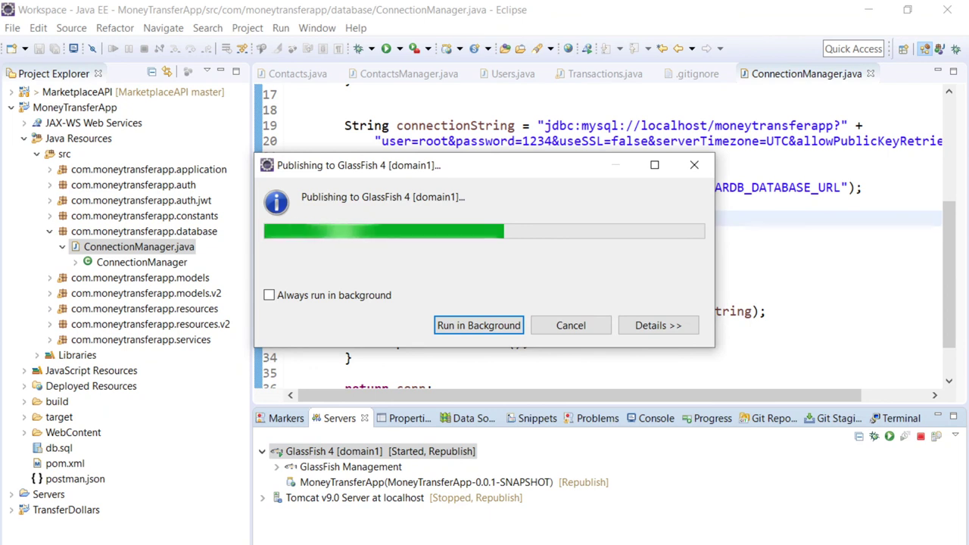
mouse_move(581, 544)
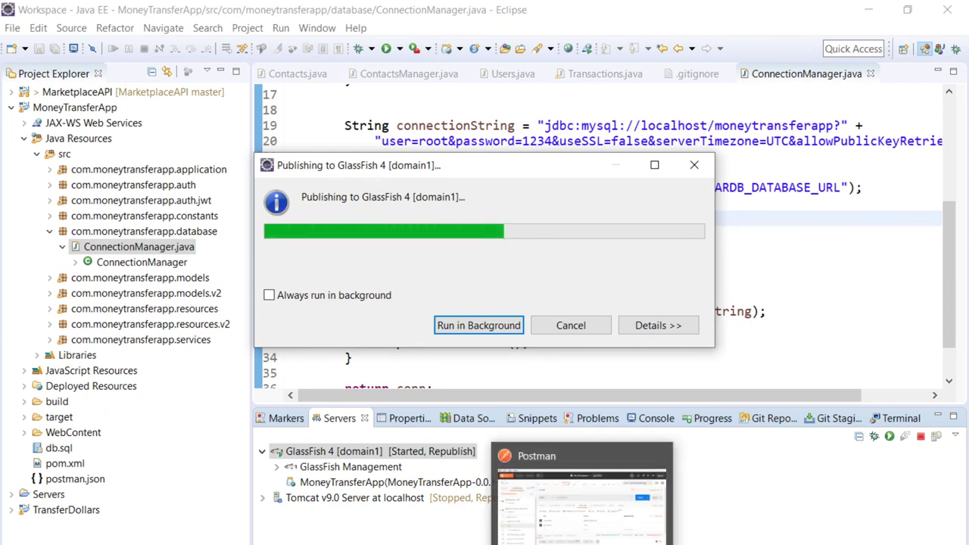
Step: Resend Postman's Auth request (200 OK with JWT token), then select the Dev - MoneyTransferApp environment
left_click(582, 544)
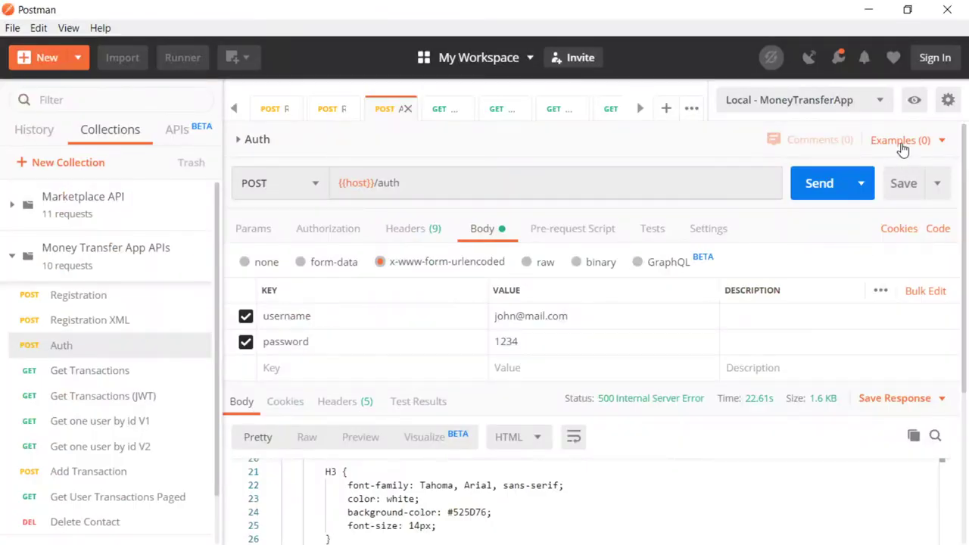
left_click(831, 183)
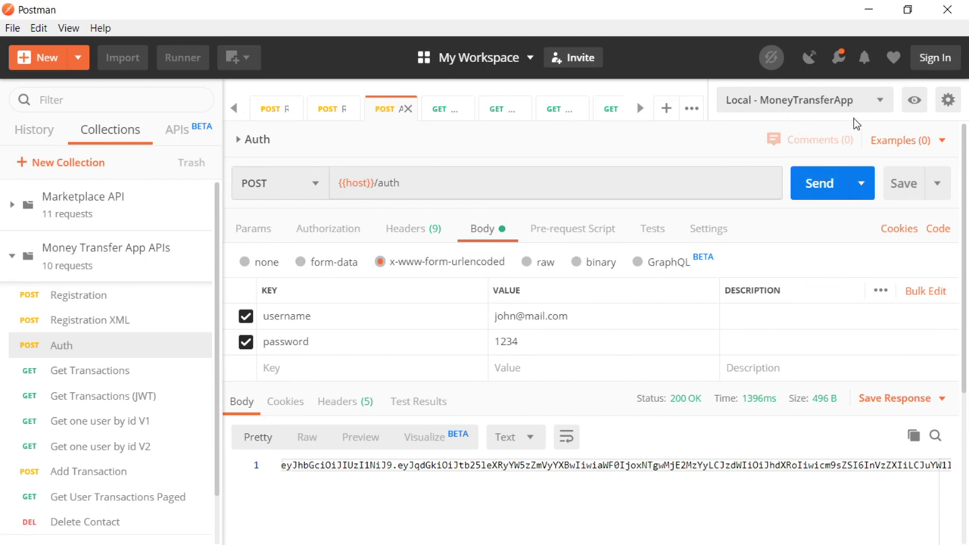
left_click(873, 101)
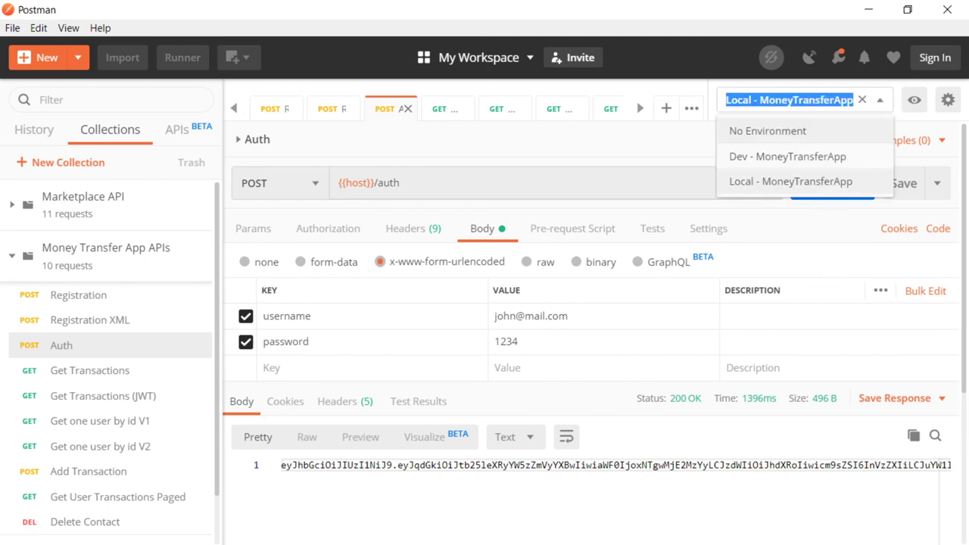
left_click(815, 157)
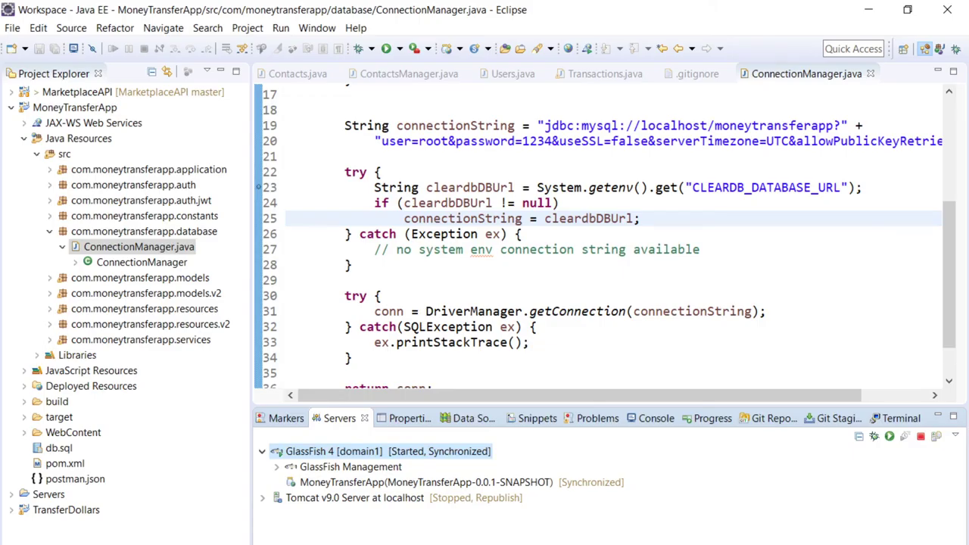
Step: Run heroku open, then rerun mvn clean heroku:deploy-war to redeploy the app as release v7
left_click(891, 419)
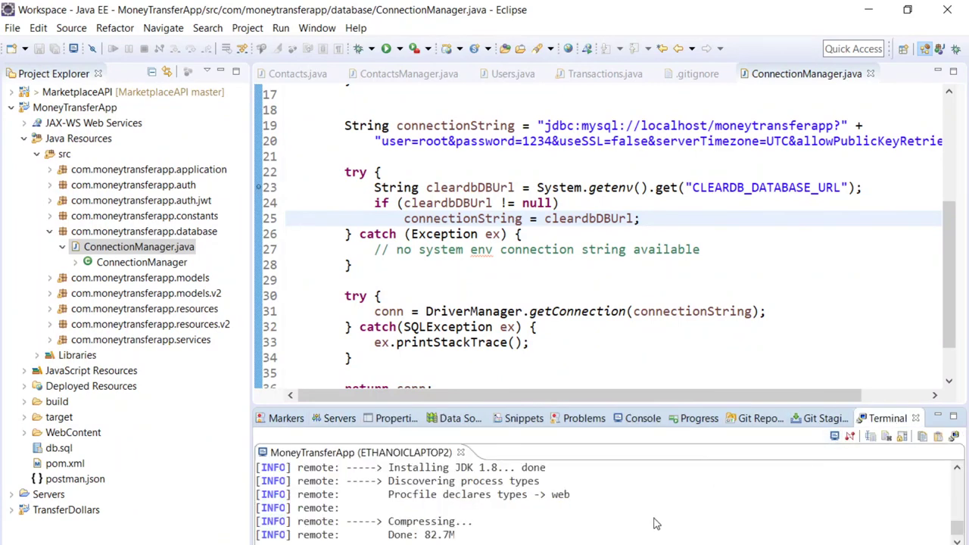
type("heroku open")
key("Return")
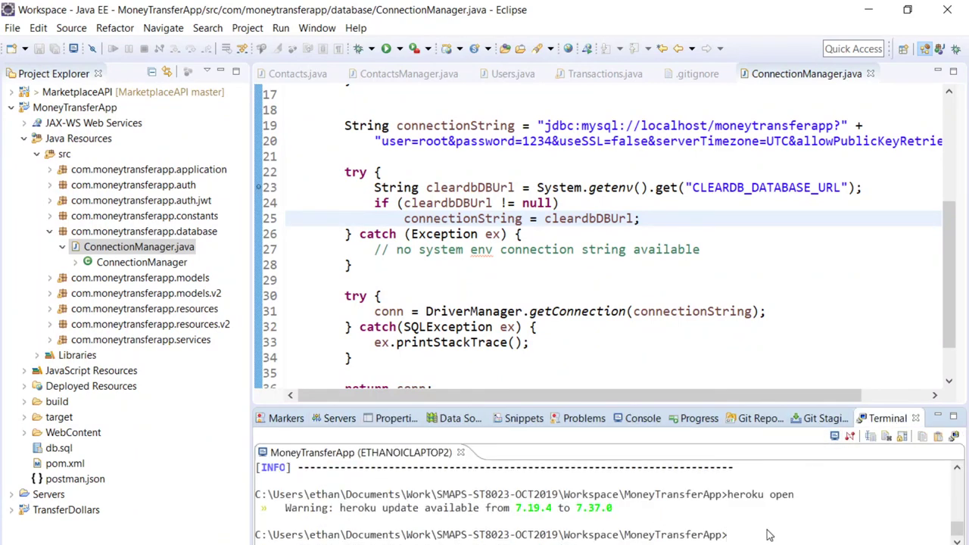
key("Up")
key("Up")
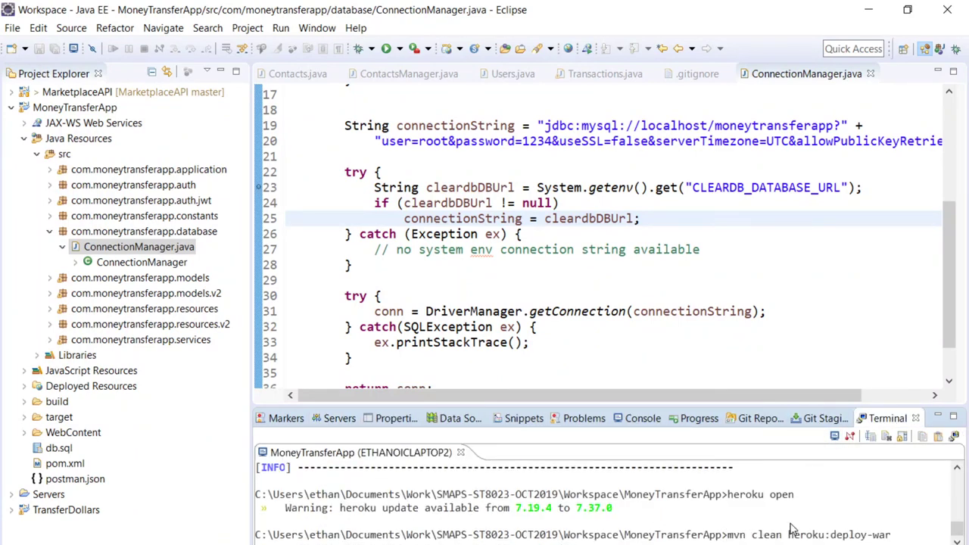
key("Return")
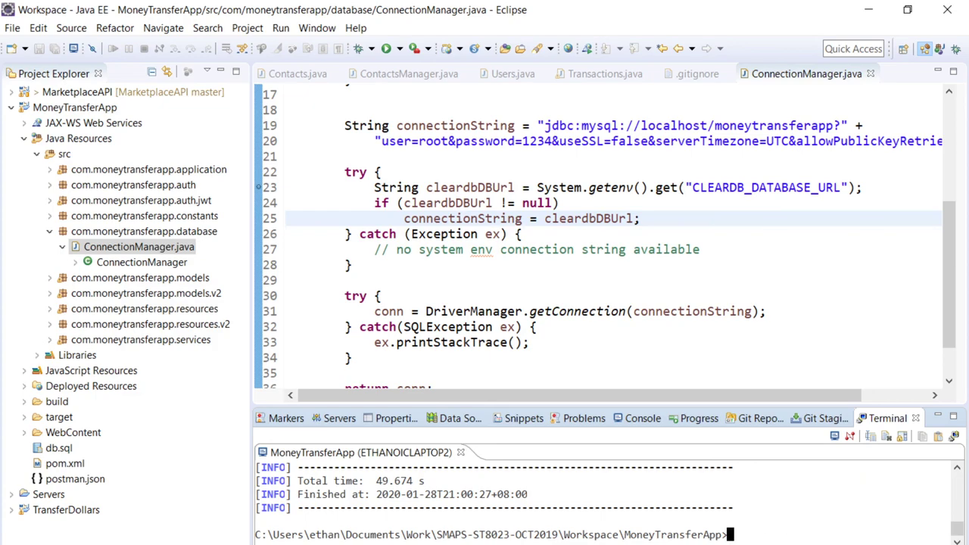
key("alt+Tab")
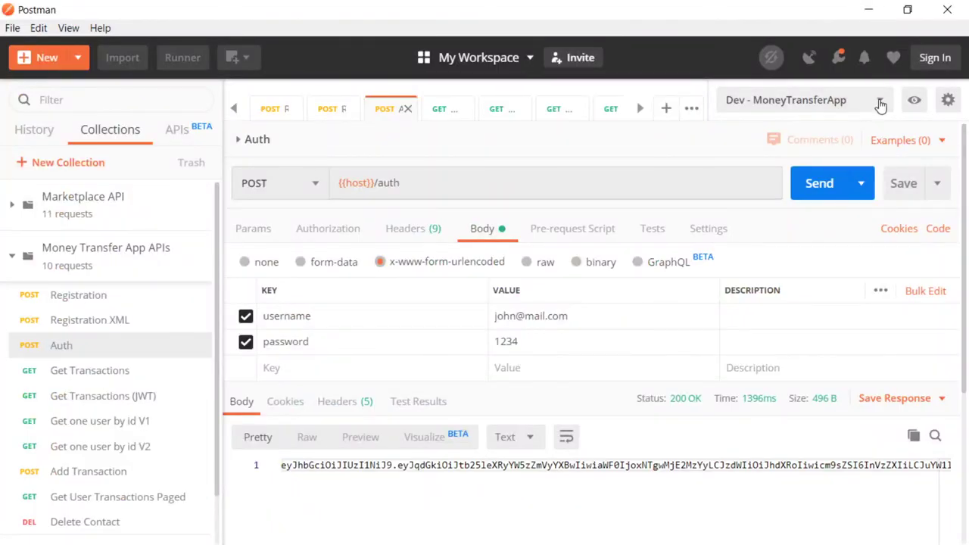
Step: Resend the Auth login request to the Dev app and inspect its 500 Internal Server Error body
left_click(824, 183)
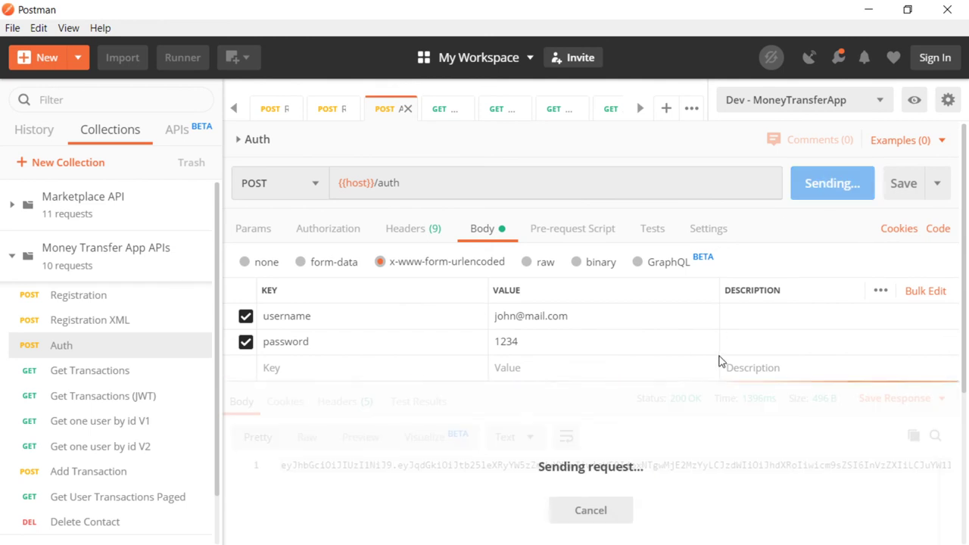
scroll(749, 510, "down", 10)
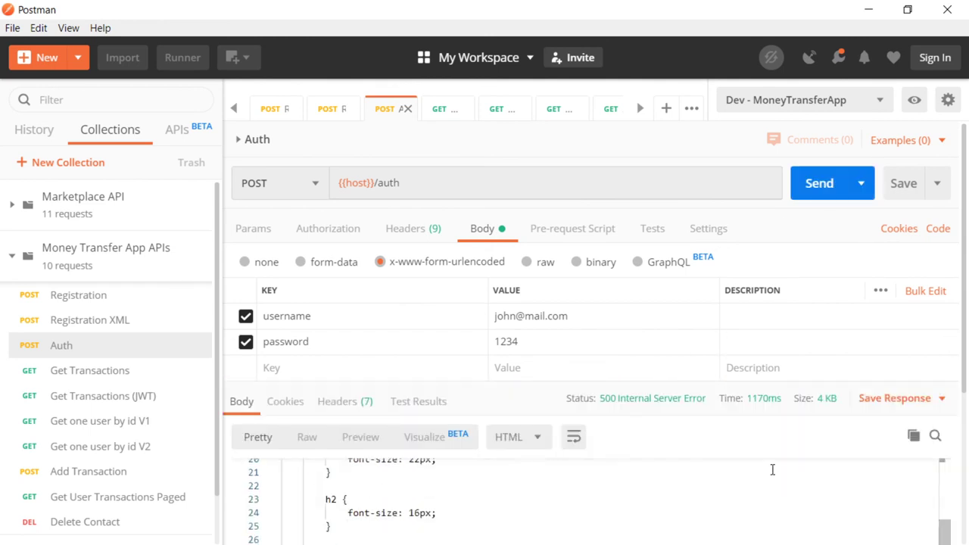
scroll(778, 483, "up", 6)
mouse_move(613, 544)
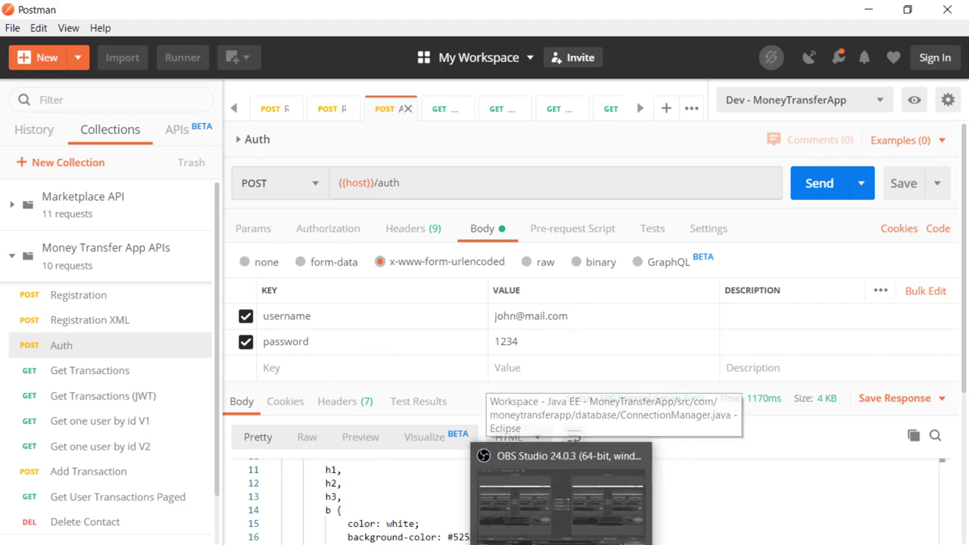
left_click(530, 544)
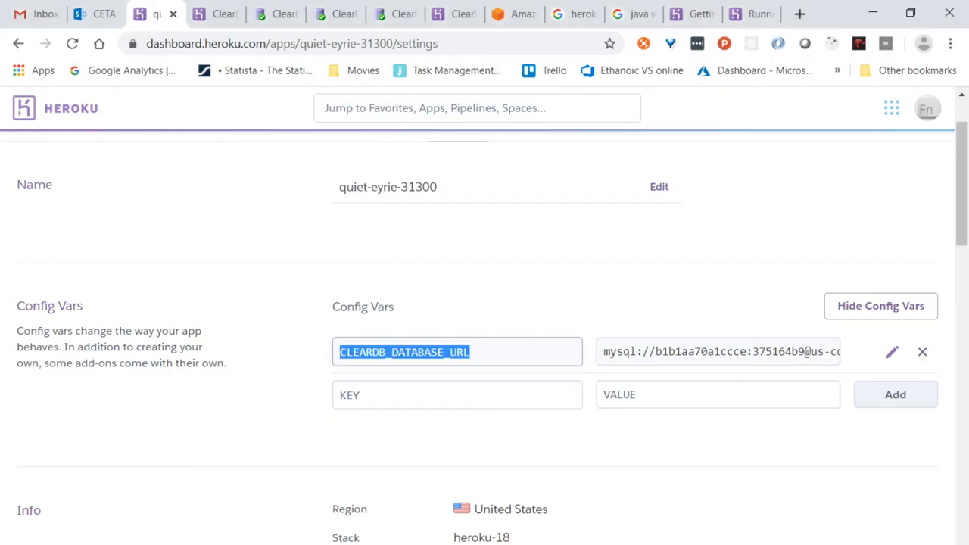
Step: Reload the Heroku app Settings page so the config vars are hidden again
left_click(73, 44)
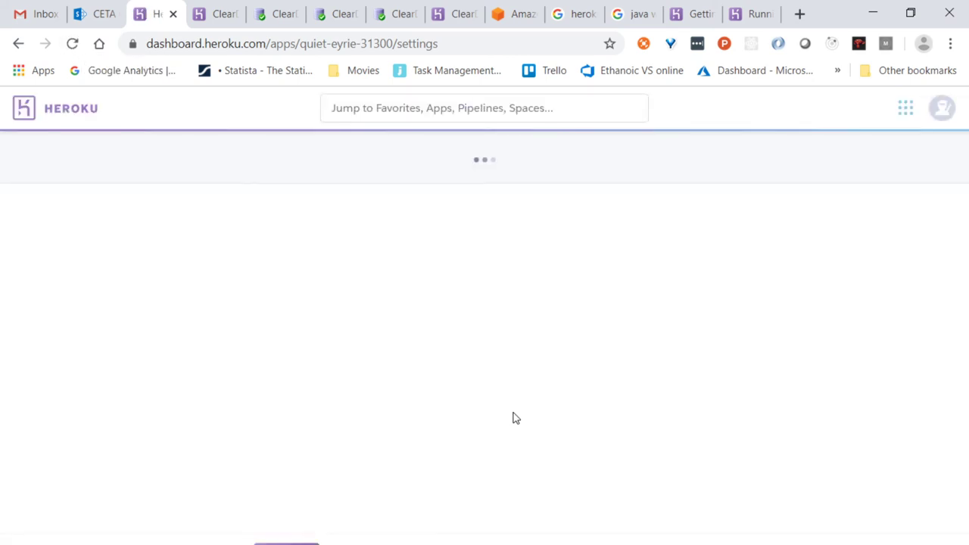
mouse_move(613, 542)
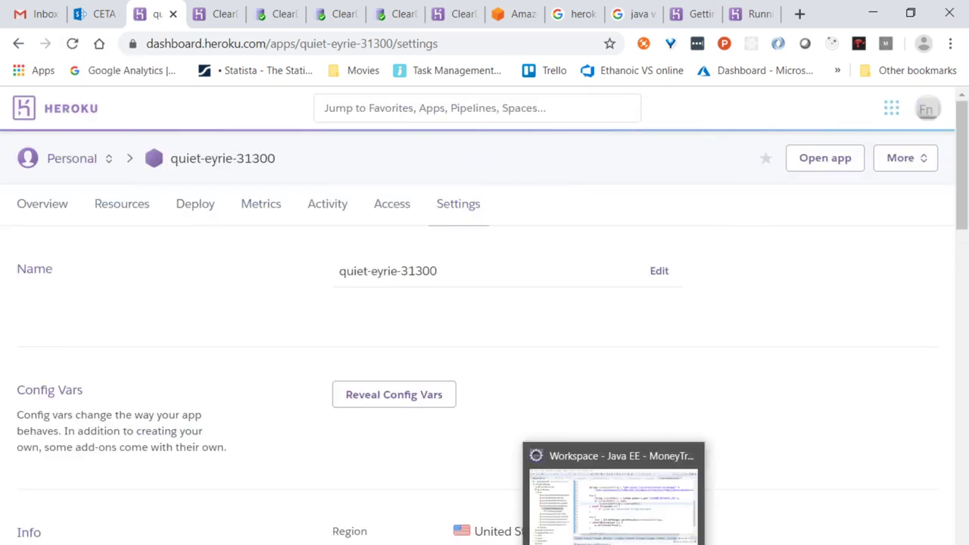
left_click(614, 515)
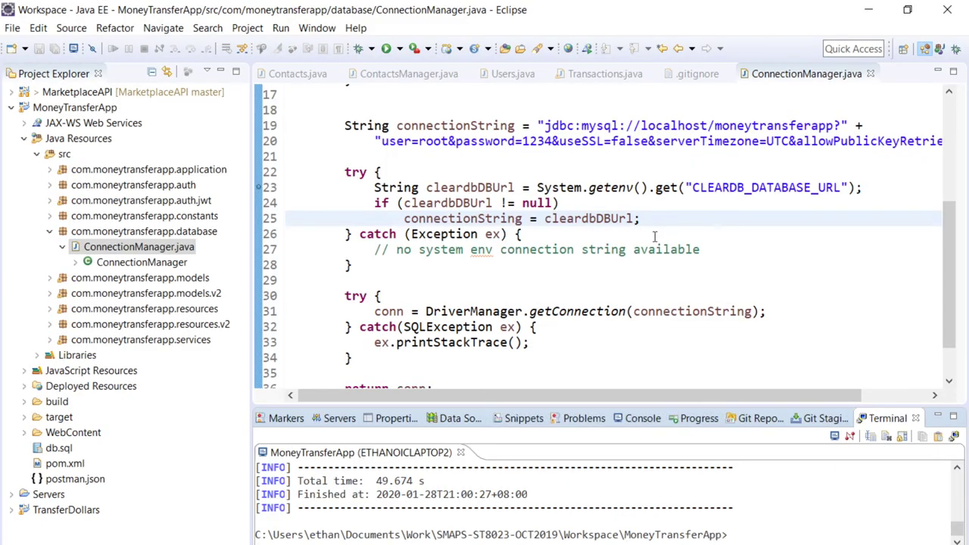
Step: Switch from Eclipse back to the quiet-eyrie-31300 Heroku settings page in Chrome
mouse_move(613, 544)
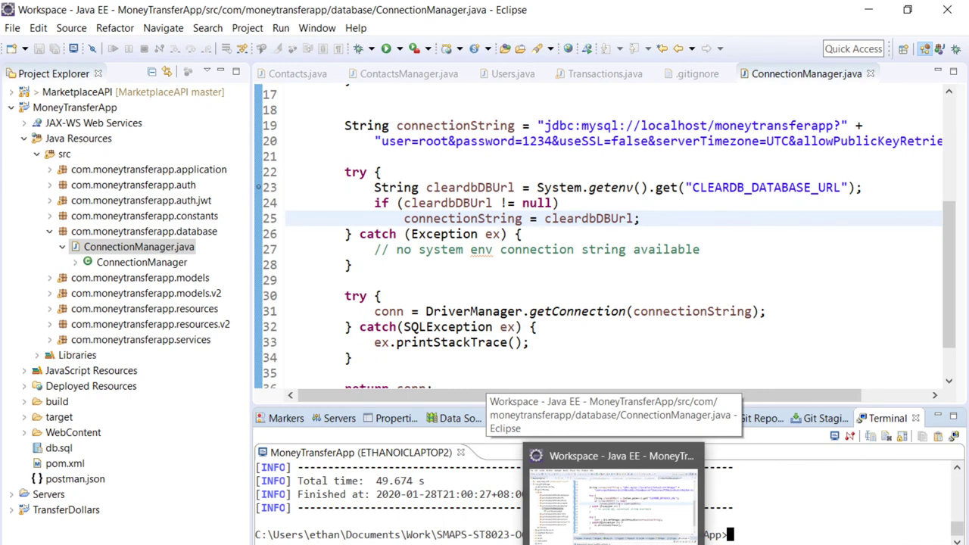
key("alt+Tab")
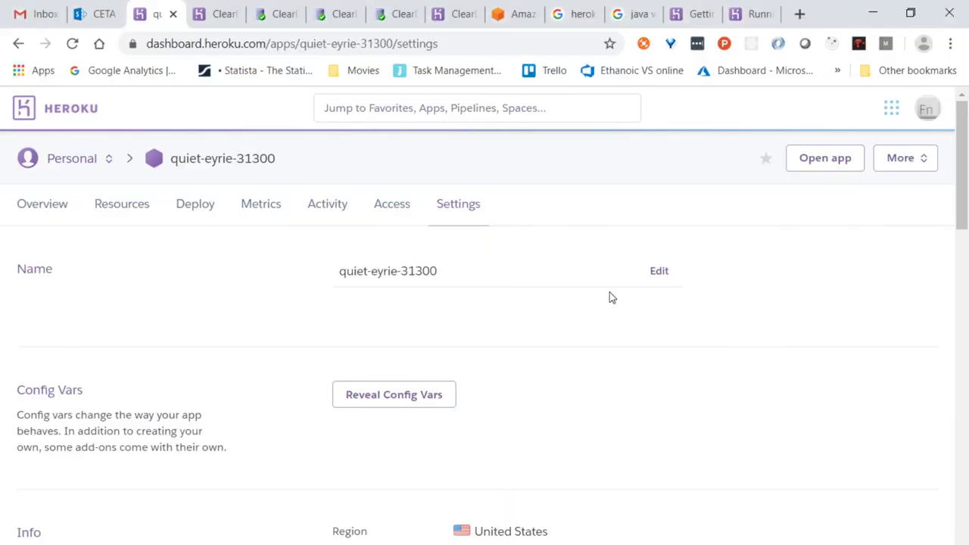
Step: Review the Activity feed for the new v7 deploy entry
left_click(327, 203)
scroll(541, 357, "down", 1)
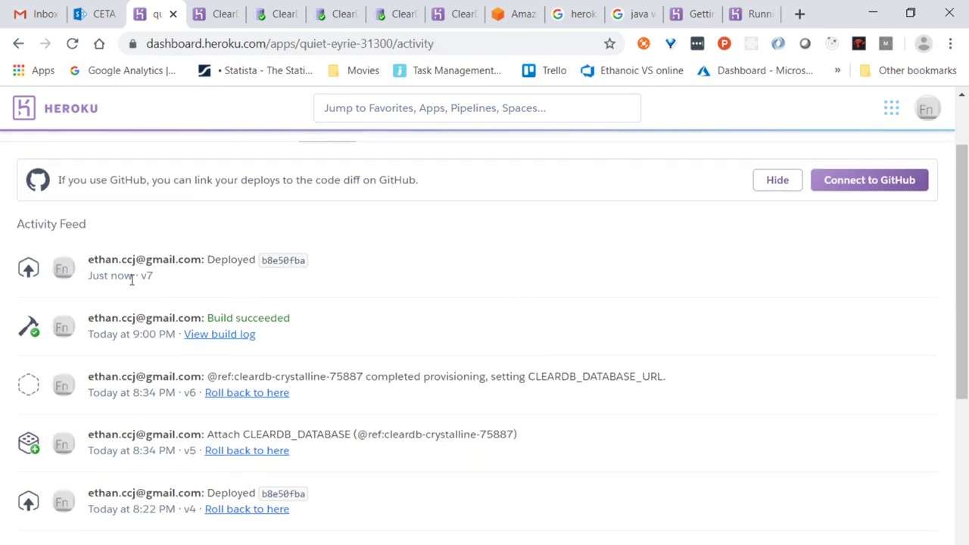
scroll(253, 314, "down", 1)
scroll(297, 445, "up", 2)
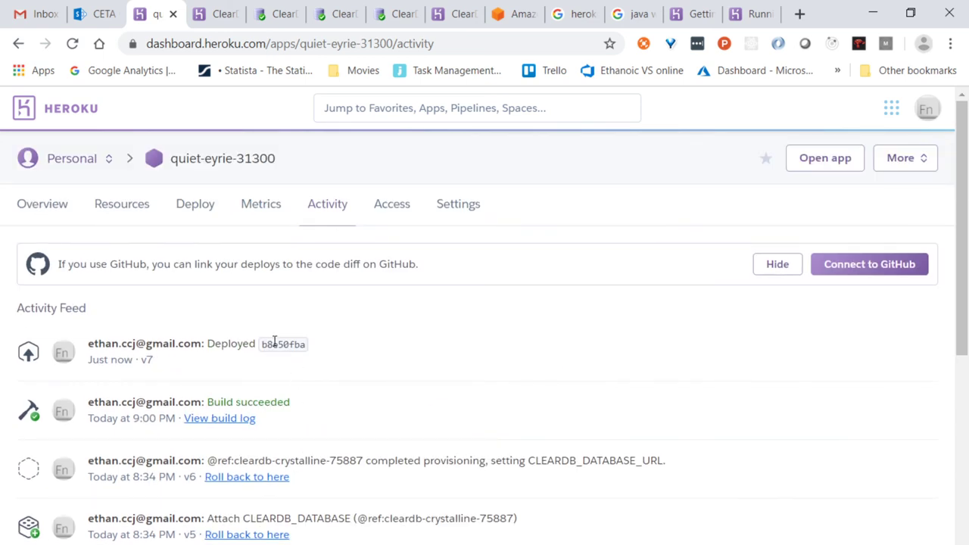
scroll(411, 401, "down", 1)
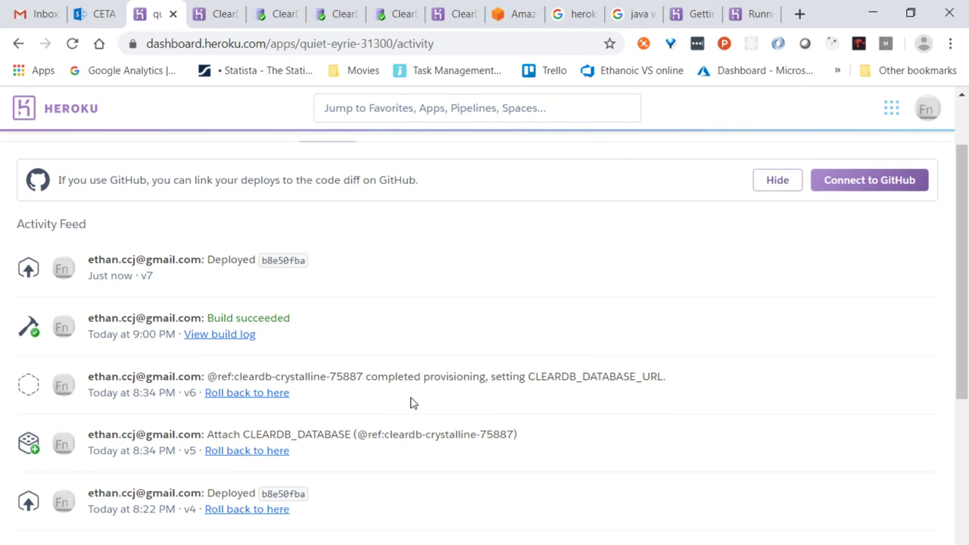
scroll(411, 403, "down", 3)
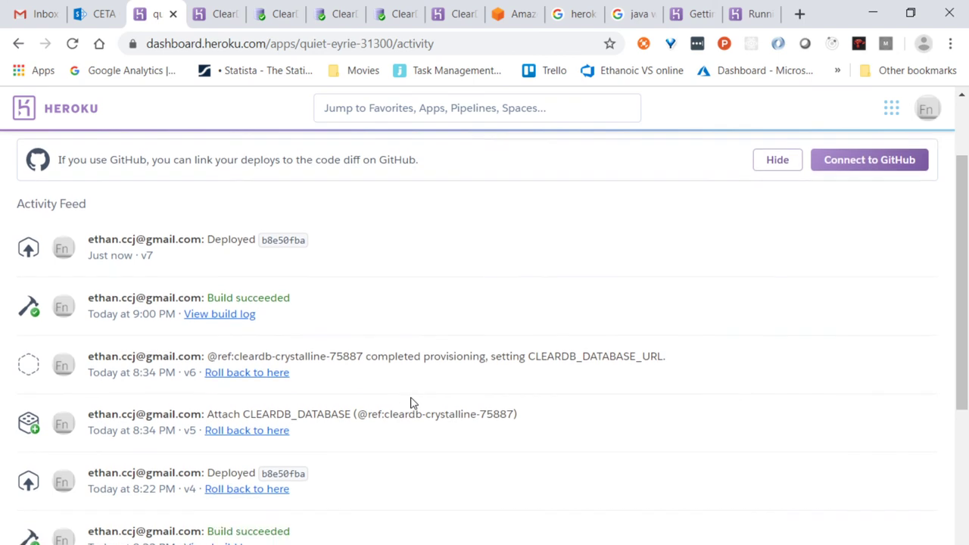
scroll(411, 403, "up", 4)
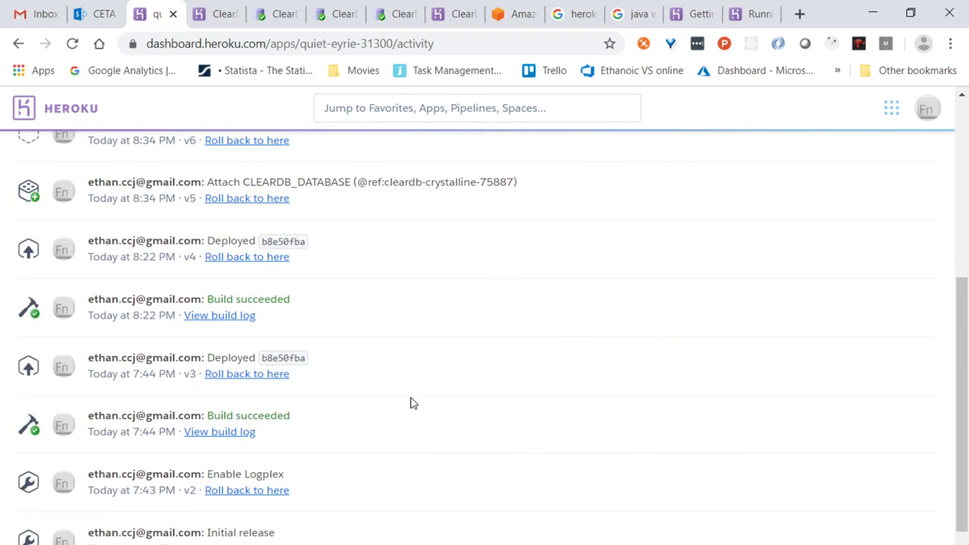
Step: Browse Metrics and Deploy, ending on Resources with the web dyno and ClearDB MySQL add-on
left_click(271, 211)
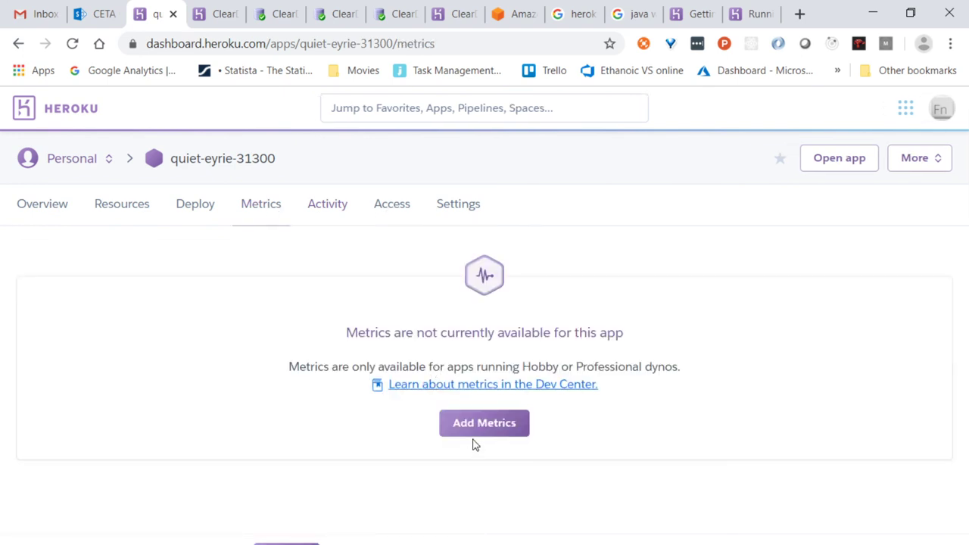
left_click(178, 217)
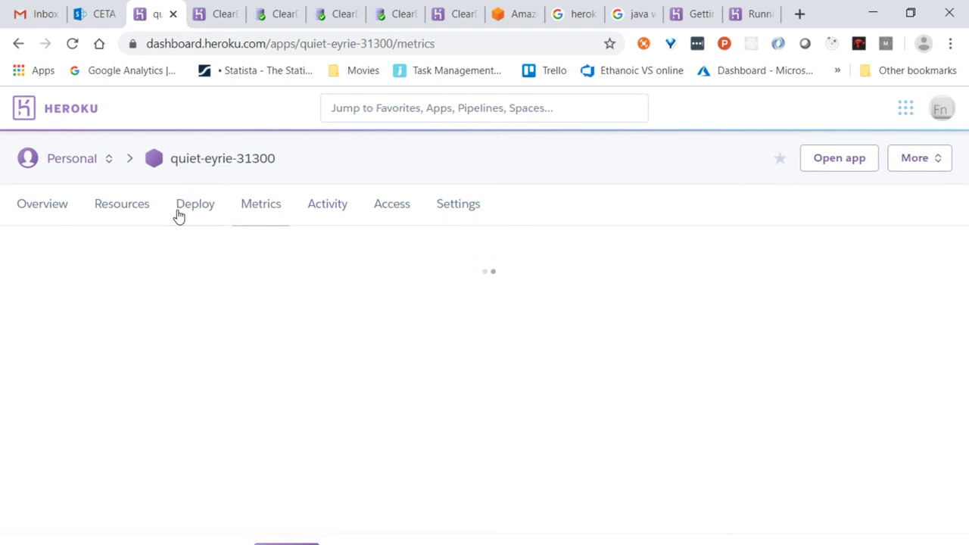
left_click(127, 202)
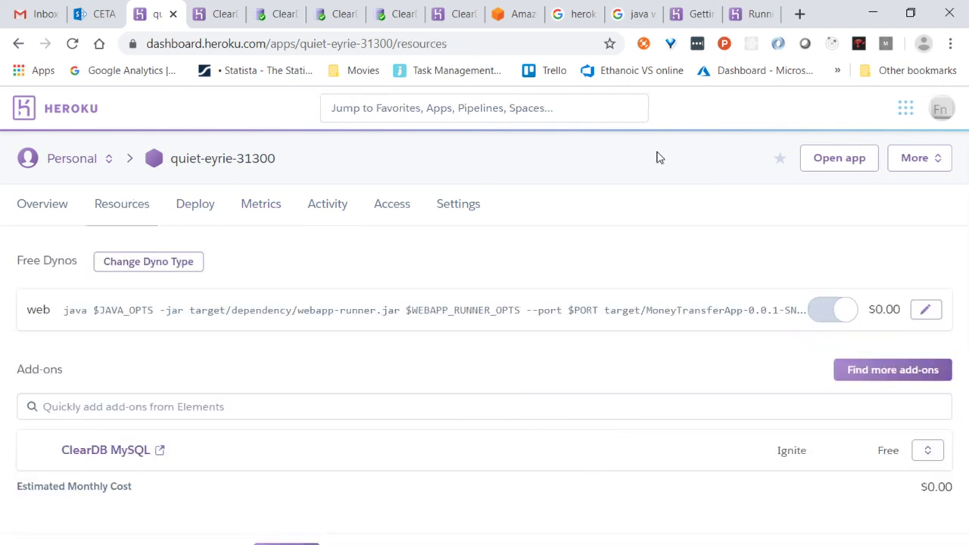
Step: Run heroku logs in the Eclipse terminal and maximize the Terminal view
key("ctrl+8")
key("alt+Tab")
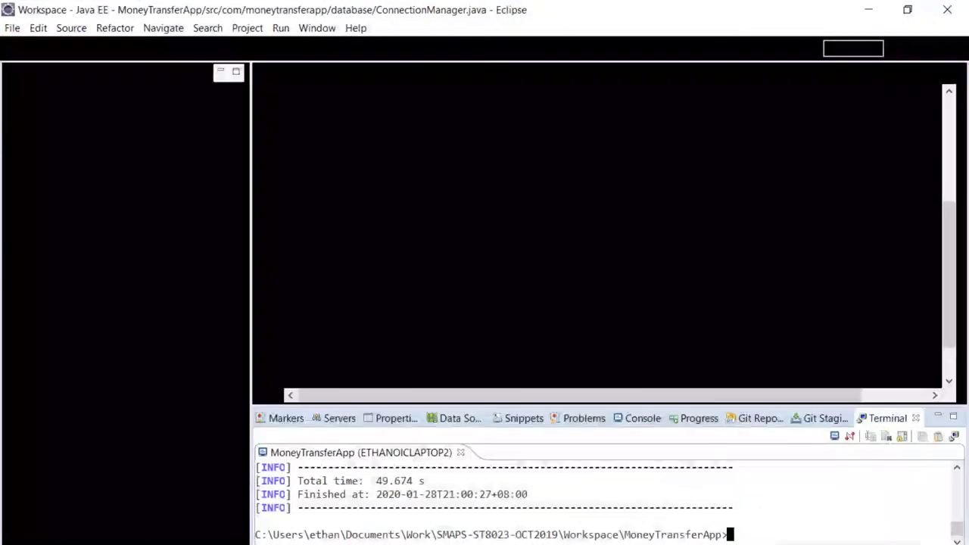
type("herok")
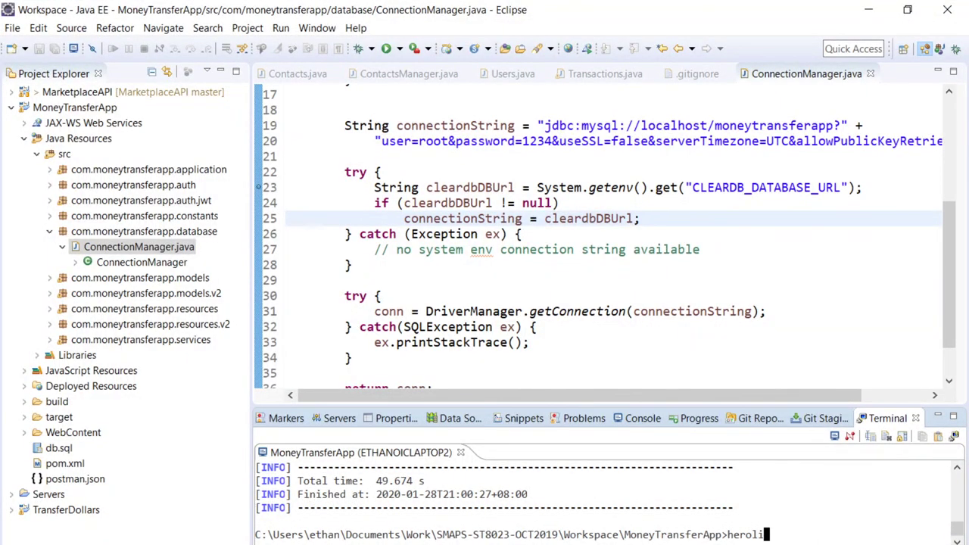
type("u logs")
key("Return")
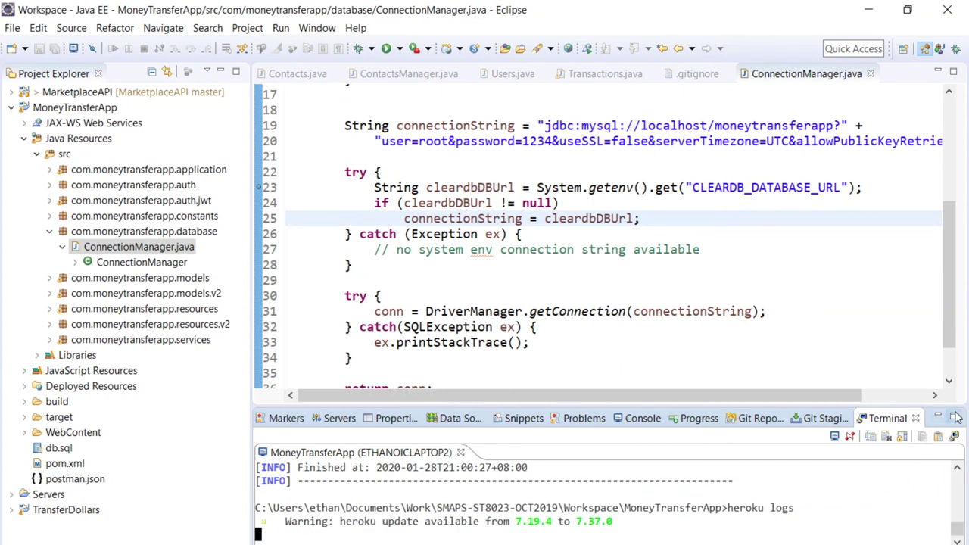
left_click(953, 416)
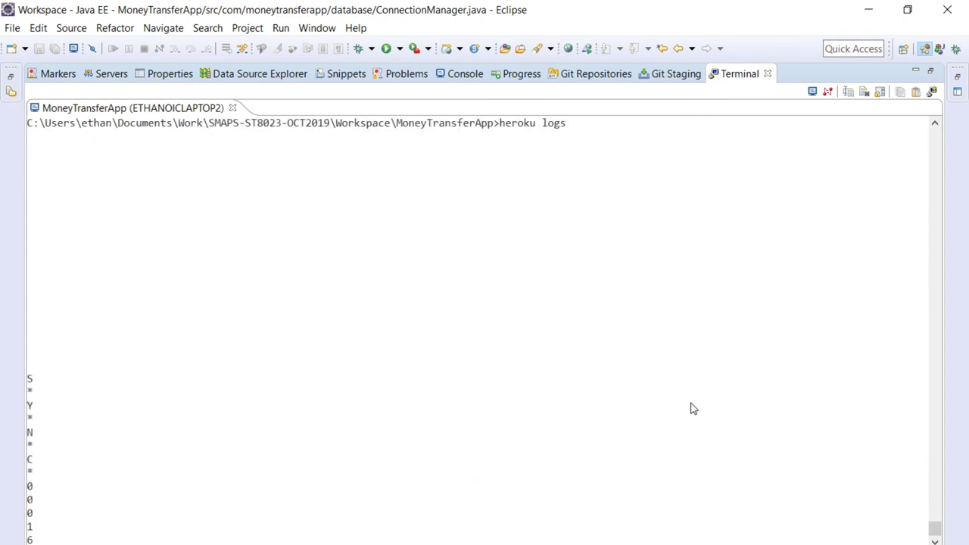
Step: Run heroku to list its commands, then rerun heroku logs to show the web.1 stack trace
key("Up")
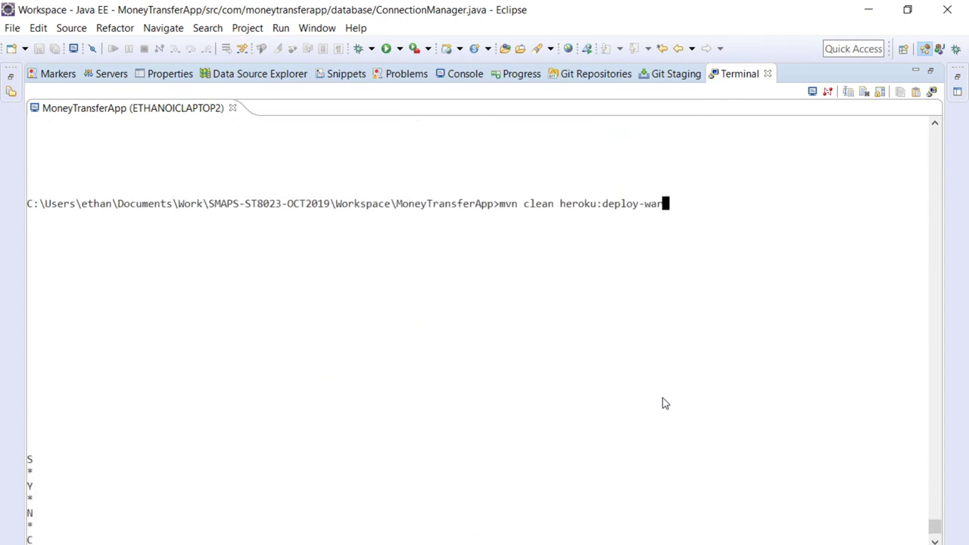
key("Up")
key("Up")
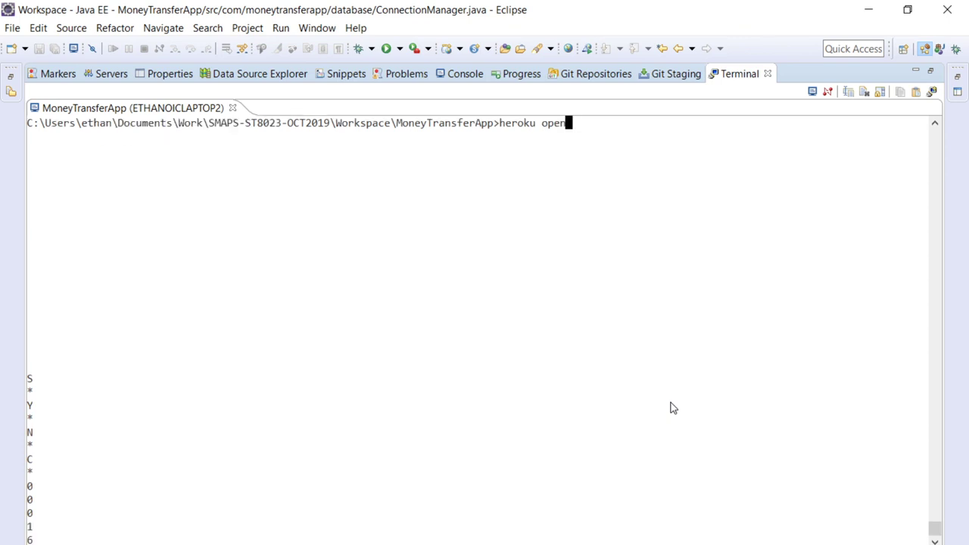
key("Down")
key("Down")
key("Up")
key("Down")
key("Up")
key("BackSpace")
key("BackSpace")
key("BackSpace")
key("BackSpace")
key("BackSpace")
key("BackSpace")
key("BackSpace")
key("BackSpace")
key("BackSpace")
key("BackSpace")
key("BackSpace")
type("heroku")
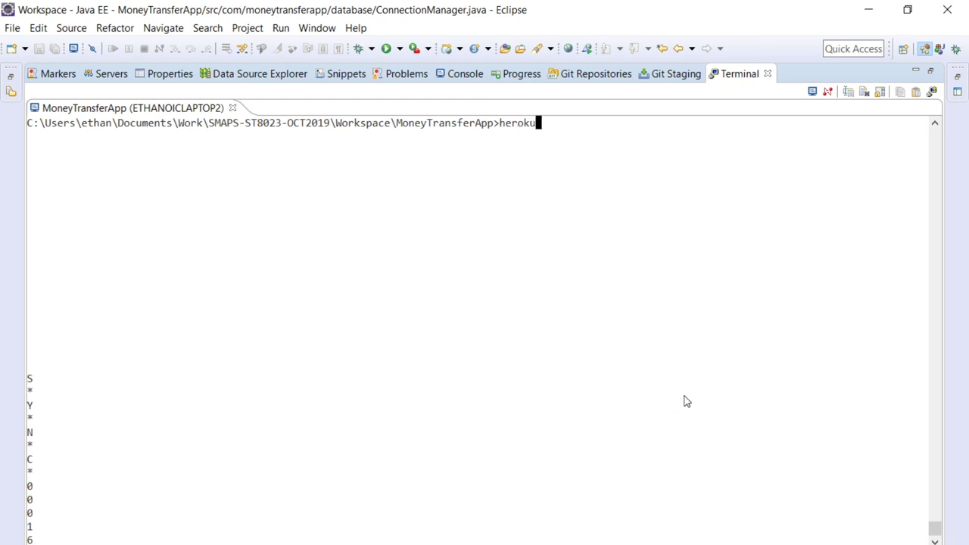
key("Return")
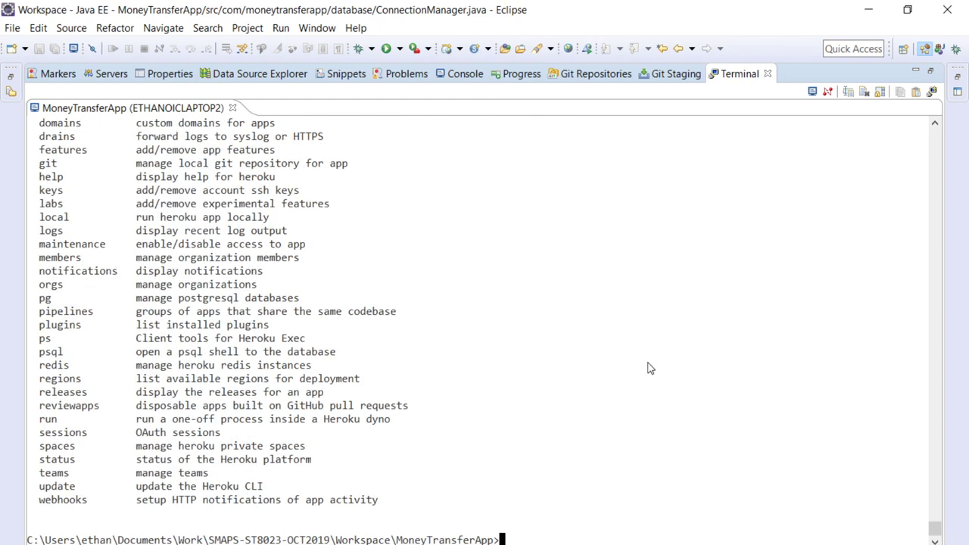
type("heroku logs")
key("Return")
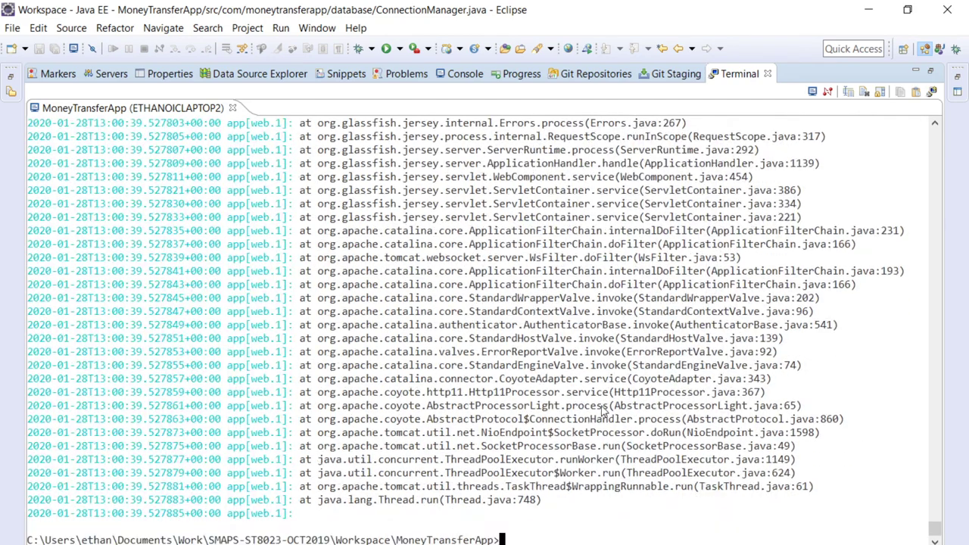
Step: Scroll the heroku logs output and select the NullPointerException line
scroll(598, 409, "up", 5)
scroll(599, 409, "up", 9)
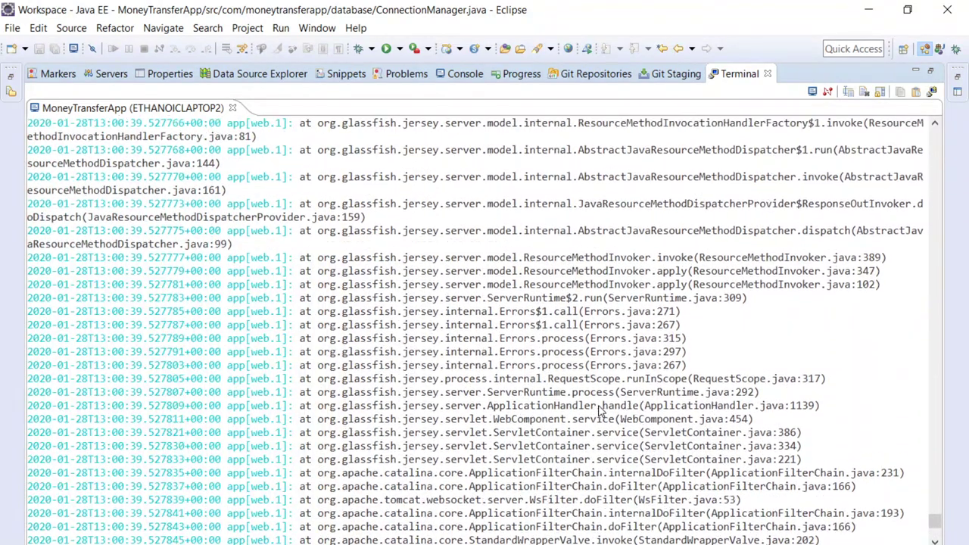
scroll(598, 409, "up", 20)
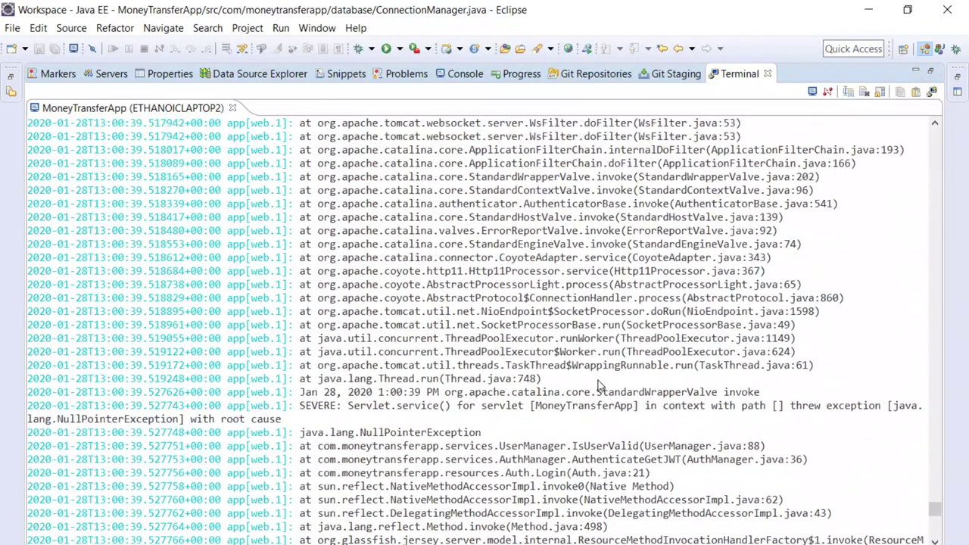
scroll(598, 376, "up", 4)
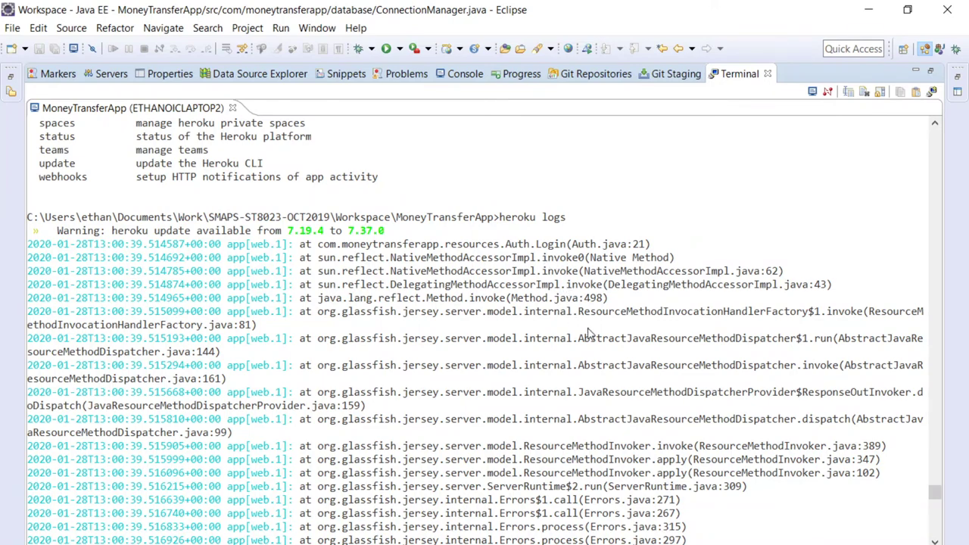
scroll(658, 371, "down", 5)
scroll(659, 379, "down", 8)
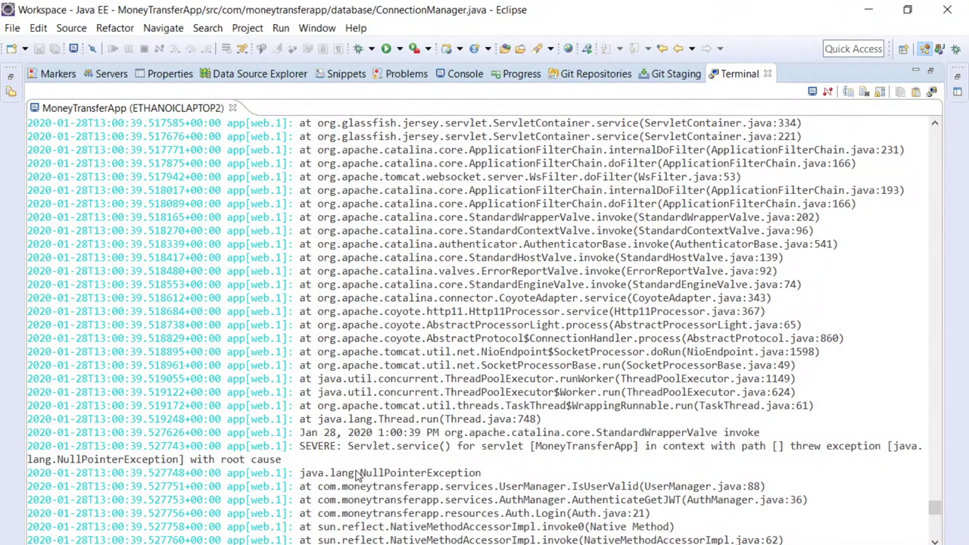
left_click_drag(359, 473, 447, 486)
left_click(423, 472)
left_click_drag(354, 472, 495, 482)
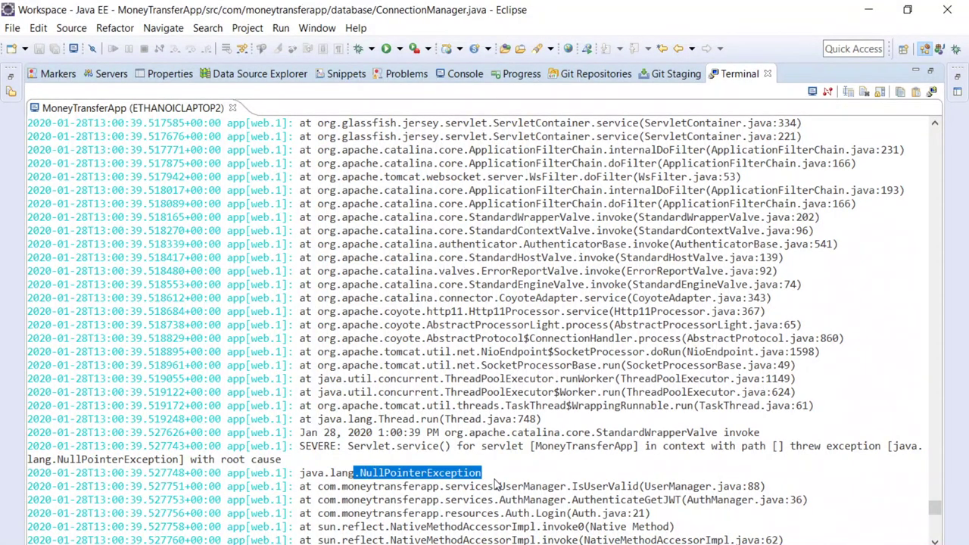
scroll(497, 484, "down", 3)
scroll(496, 483, "down", 10)
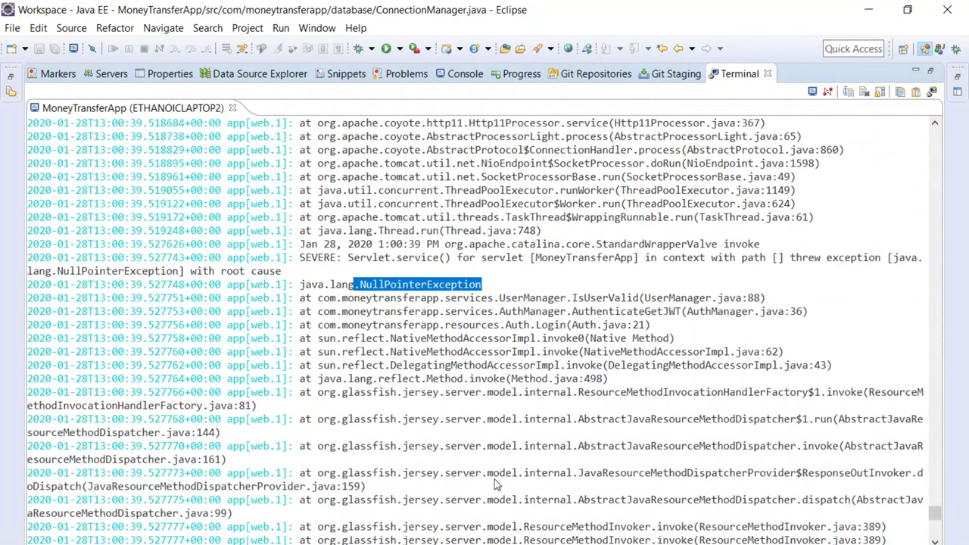
scroll(496, 483, "down", 7)
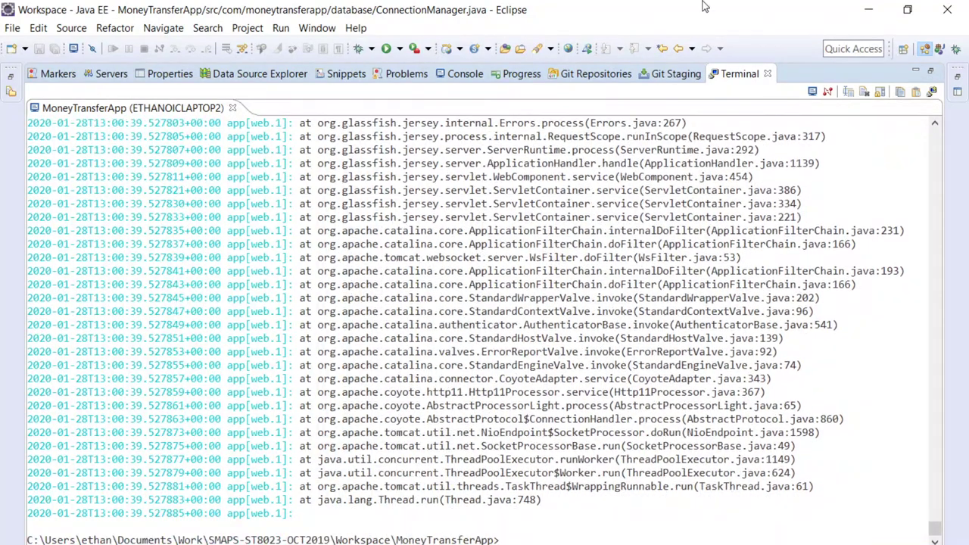
Step: Dock the Terminal back below ConnectionManager.java and run dir
left_click(919, 72)
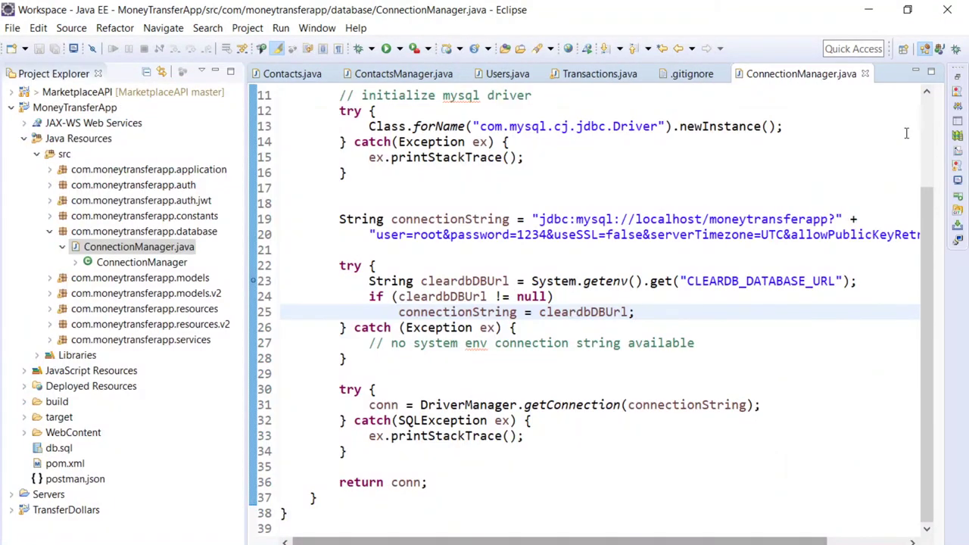
left_click(958, 240)
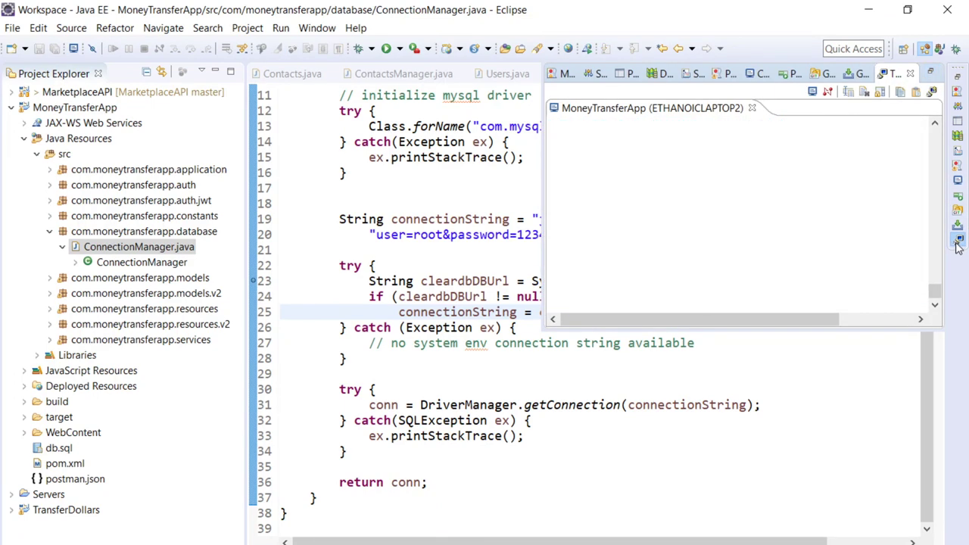
left_click(935, 88)
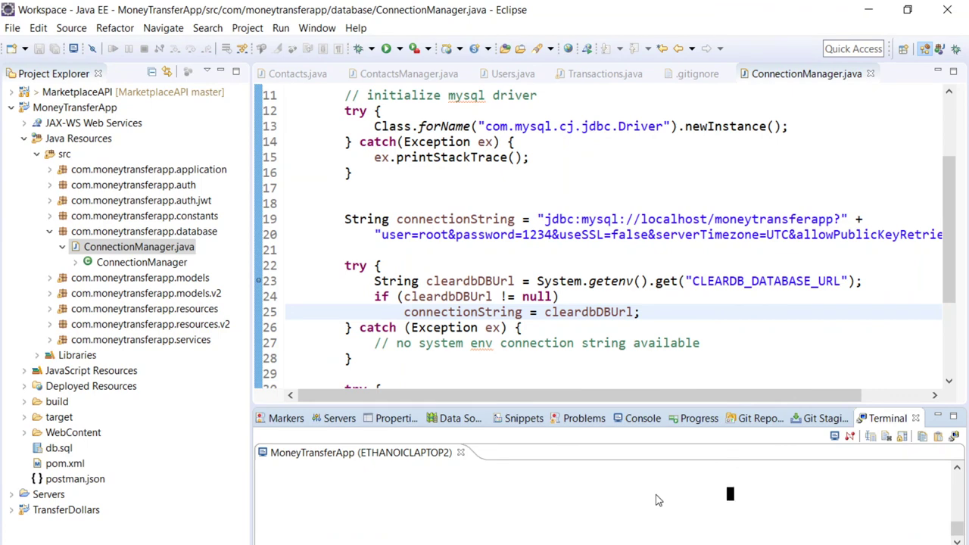
type("dir")
key("Return")
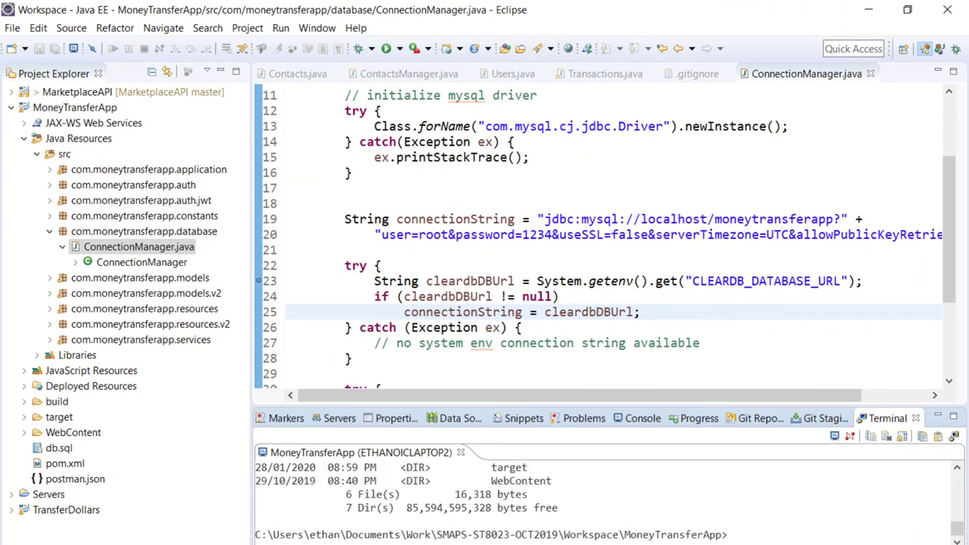
key("alt+Tab")
Step: Find the quiet-eyrie-31300 Heroku dashboard among the open Chrome tabs
left_click(706, 8)
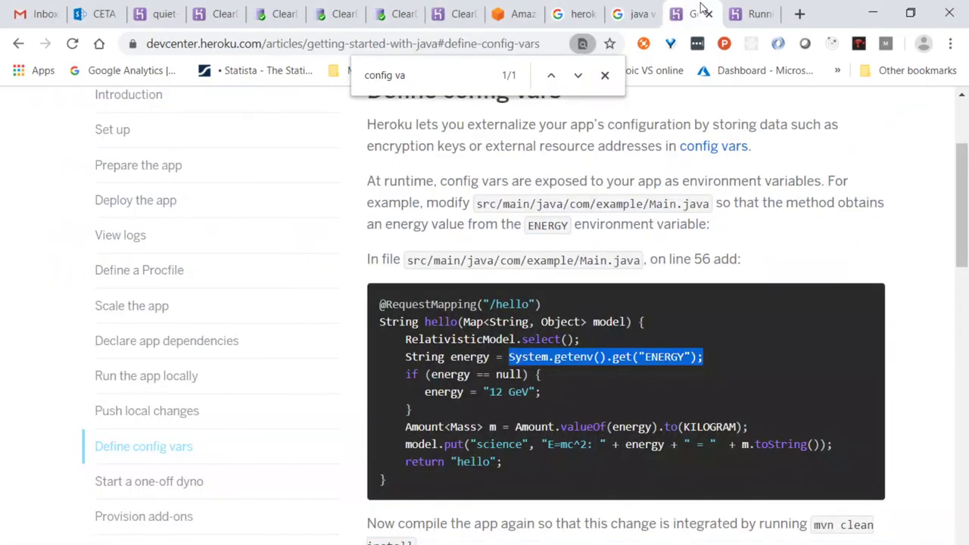
left_click(803, 17)
type("herok")
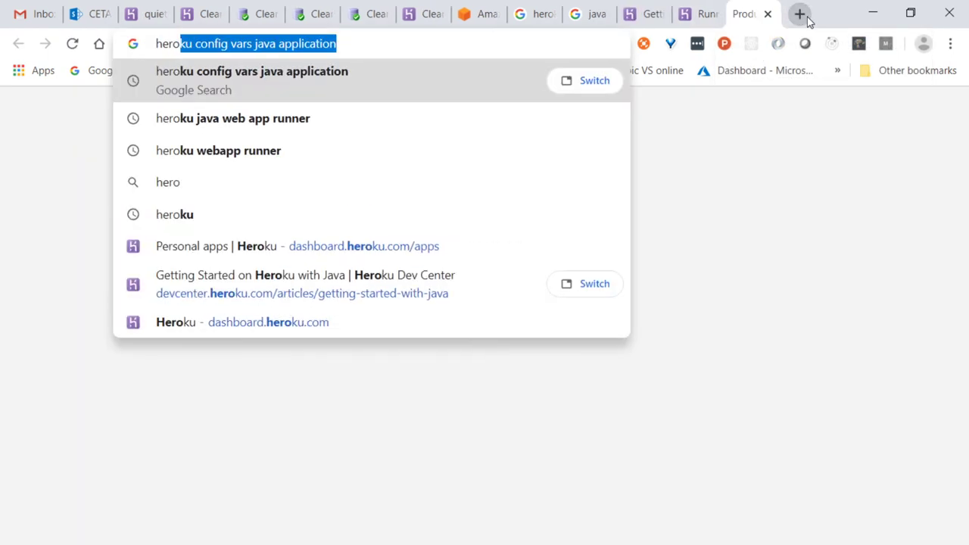
left_click(223, 10)
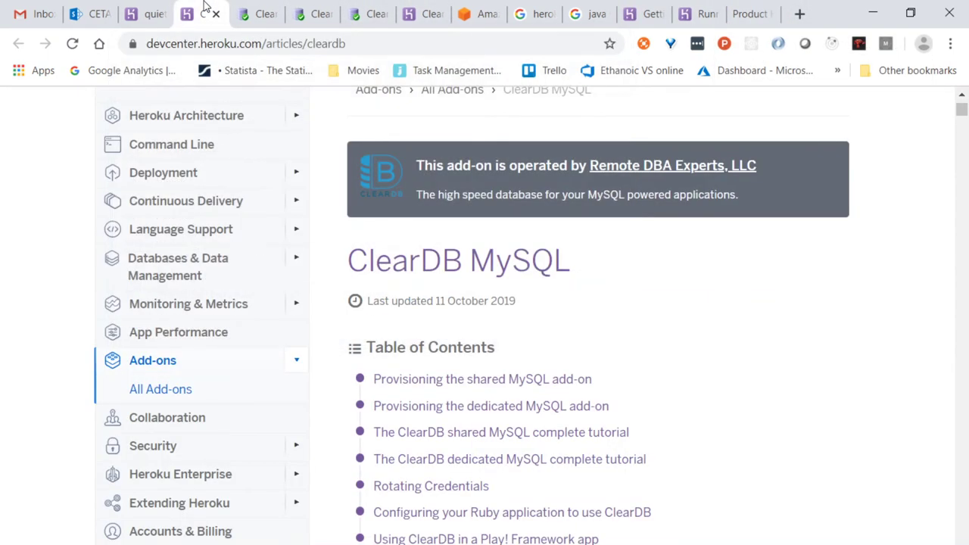
left_click(261, 14)
left_click(198, 13)
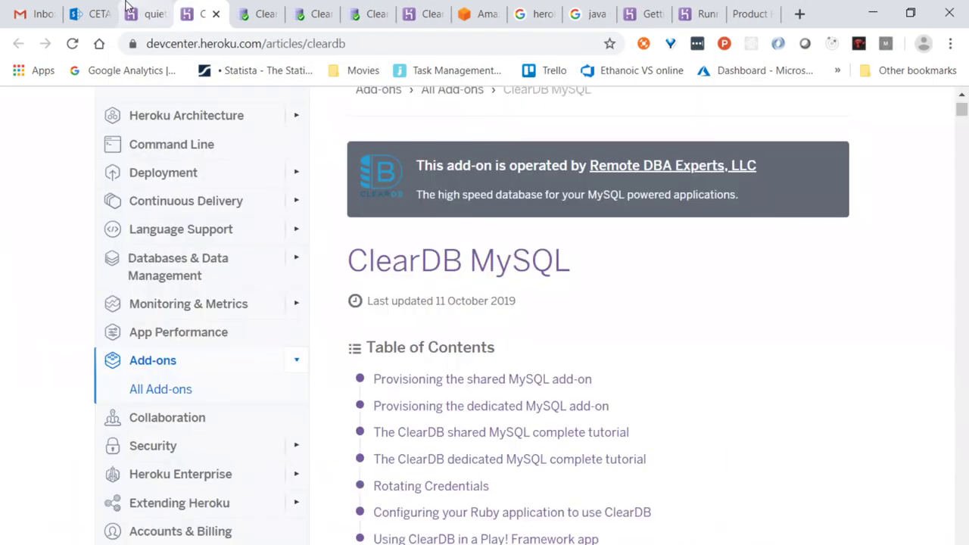
left_click(148, 12)
Step: Open Settings, reveal Config Vars, and select the CLEARDB_DATABASE_URL key
left_click(455, 205)
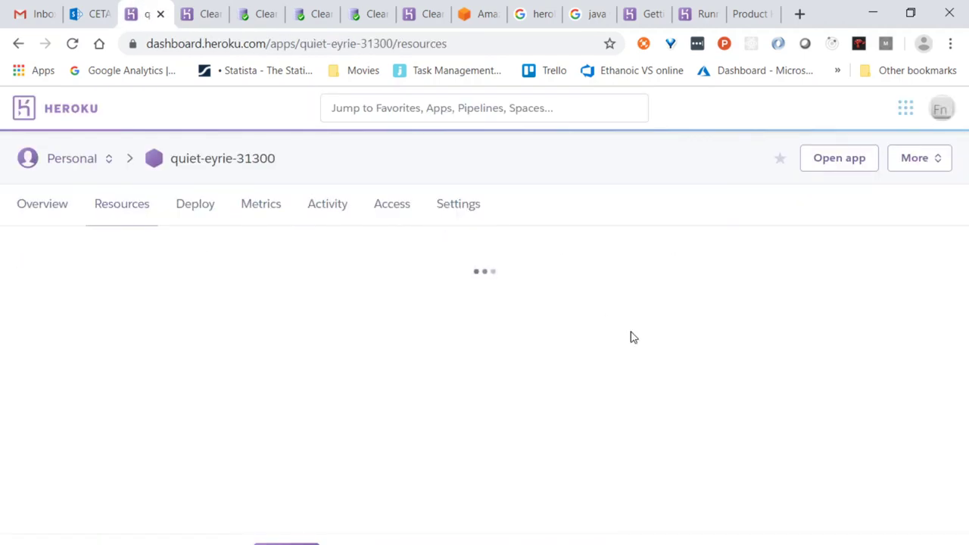
scroll(467, 349, "down", 1)
left_click(421, 315)
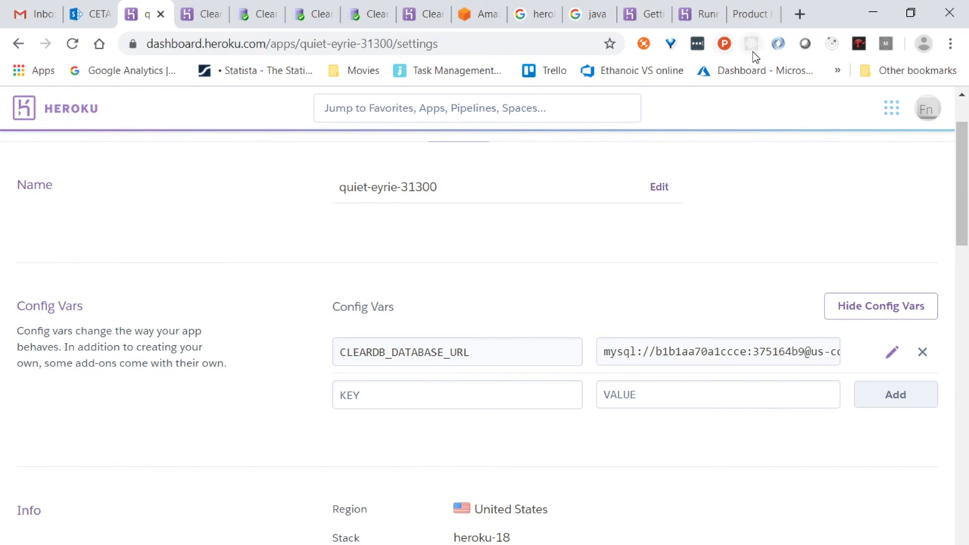
double_click(517, 354)
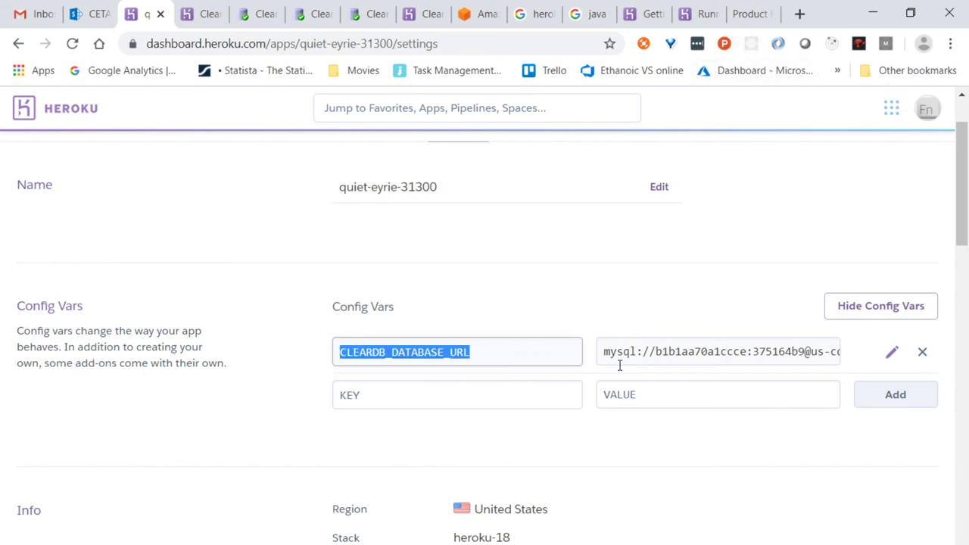
key("alt+Tab")
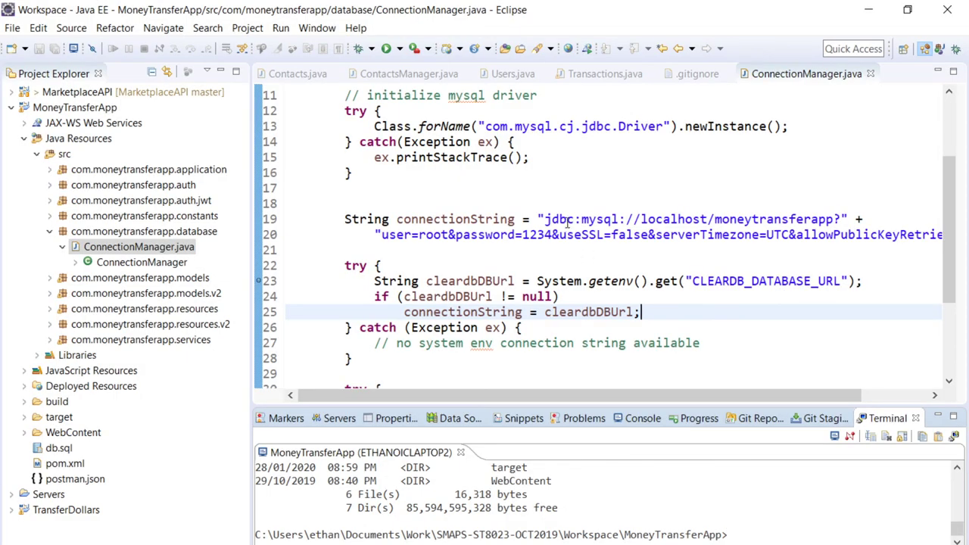
Step: Delete the 'jdbc:' prefix from the local connection string on line 19
left_click_drag(545, 220, 620, 220)
key("Left")
key("shift+Right")
key("shift+Right")
key("shift+Right")
key("shift+Right")
key("shift+Right")
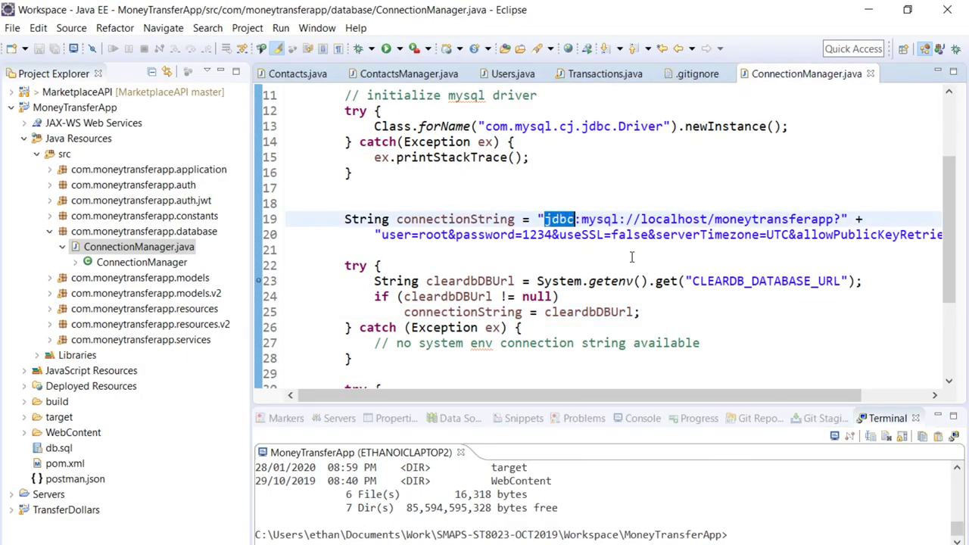
key("BackSpace")
Step: Change line 31 to getConnection("jdbc:" + connectionString) and save ConnectionManager.java
key("Down")
key("Down")
key("Down")
key("Down")
key("Down")
key("Down")
key("Down")
key("Down")
key("Down")
key("Down")
key("Down")
key("Down")
key("Down")
key("Down")
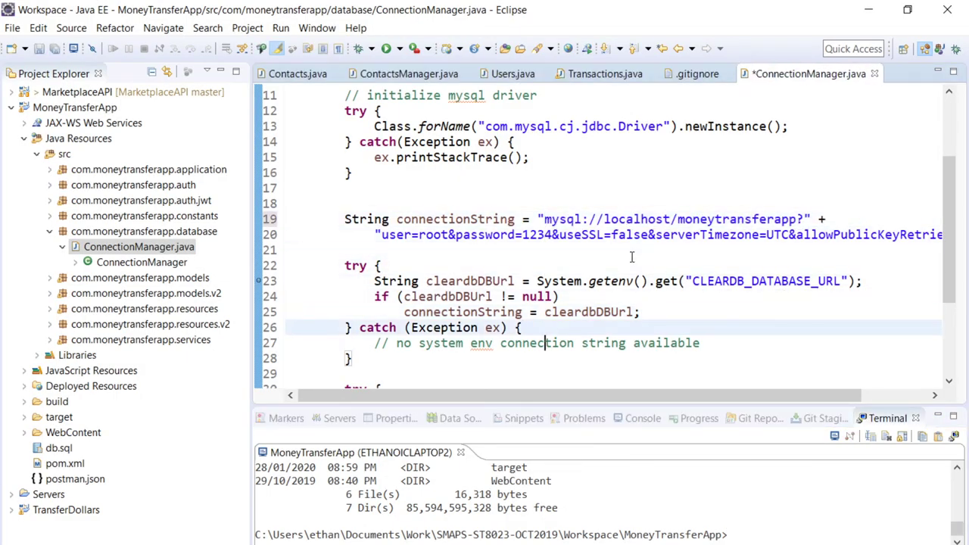
key("Down")
key("Up")
key("Up")
key("Home")
key("Home")
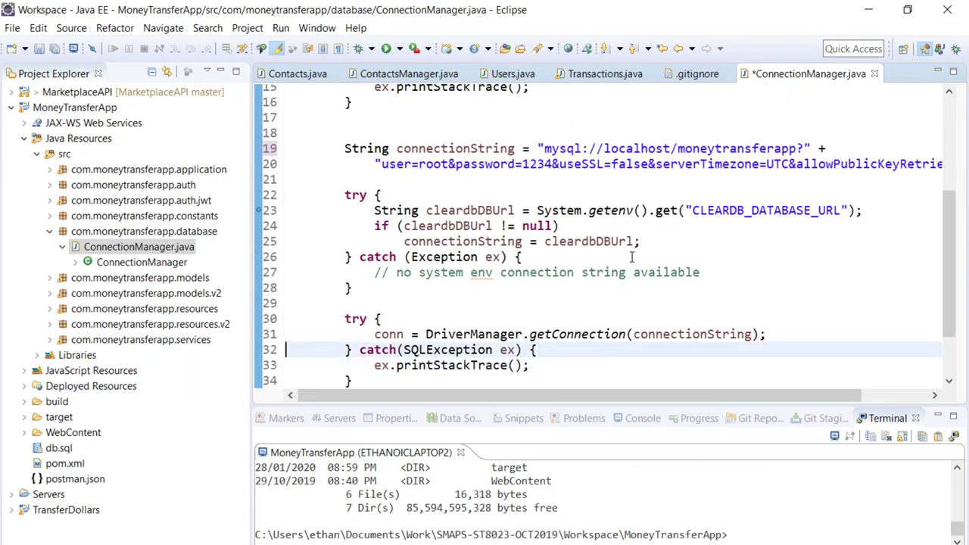
key("Right")
key("Up")
key("End")
key("ctrl+Left")
key("ctrl+Left")
key("ctrl+Left")
type("\"jdbc:\" +")
key("ctrl+s")
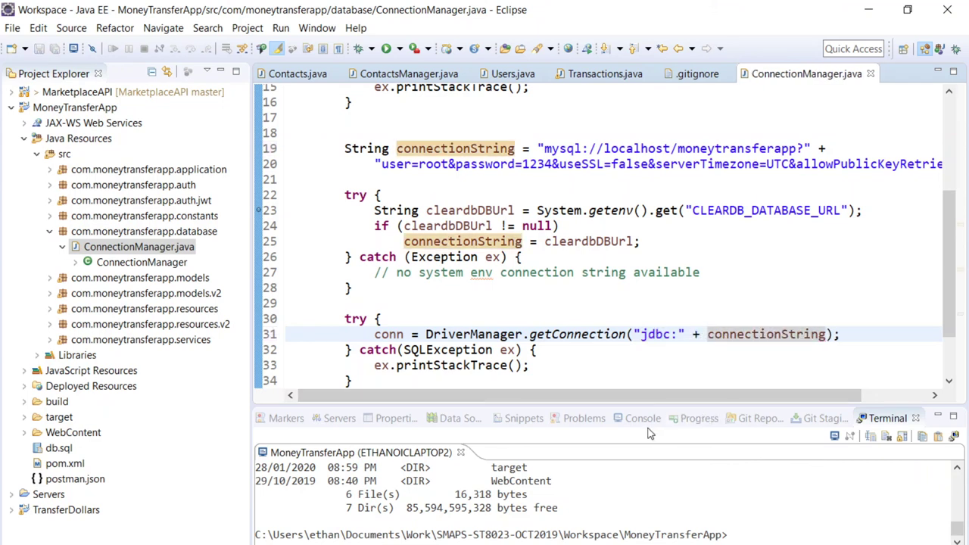
Step: Rerun mvn clean heroku:deploy-war from the Eclipse terminal
left_click(732, 505)
type("heroku logs")
key("Up")
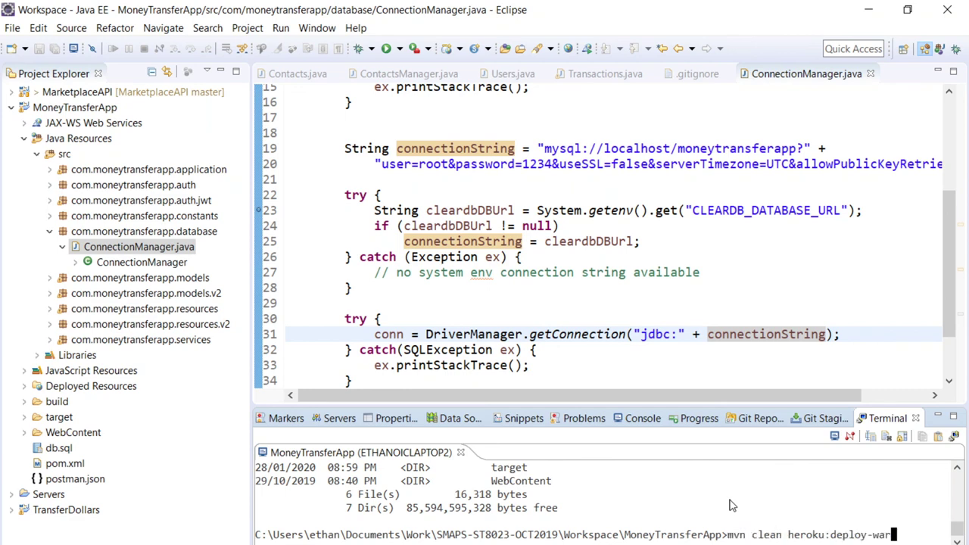
key("Return")
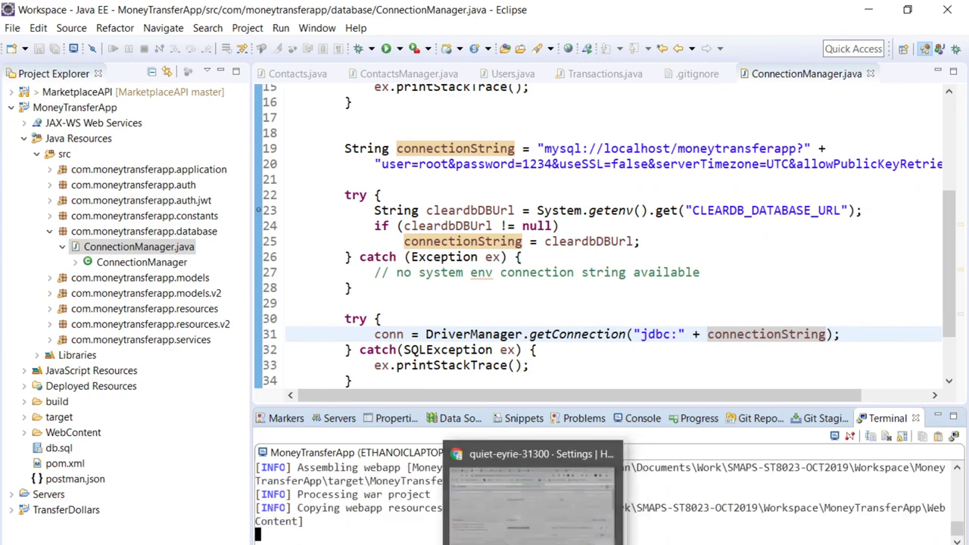
left_click(530, 462)
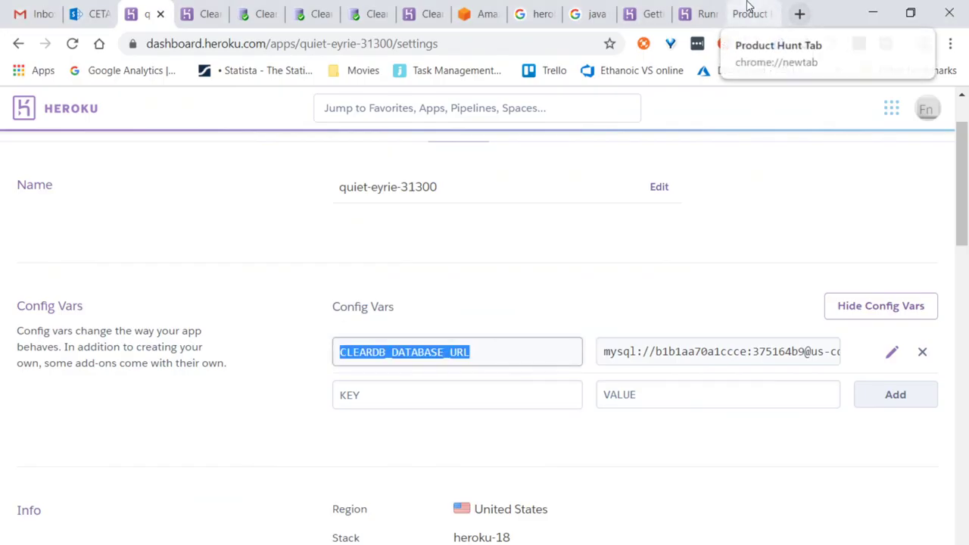
Step: Draft a search for ClearDB Heroku config vars in a Java web app, then close the tab unsent
left_click(746, 14)
type("herok")
key("BackSpace")
type("o ")
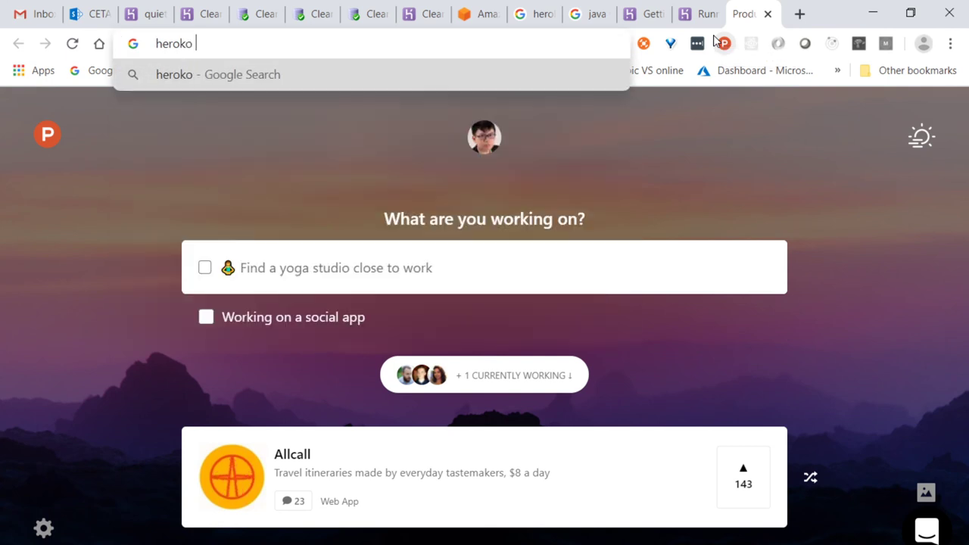
type("config var in")
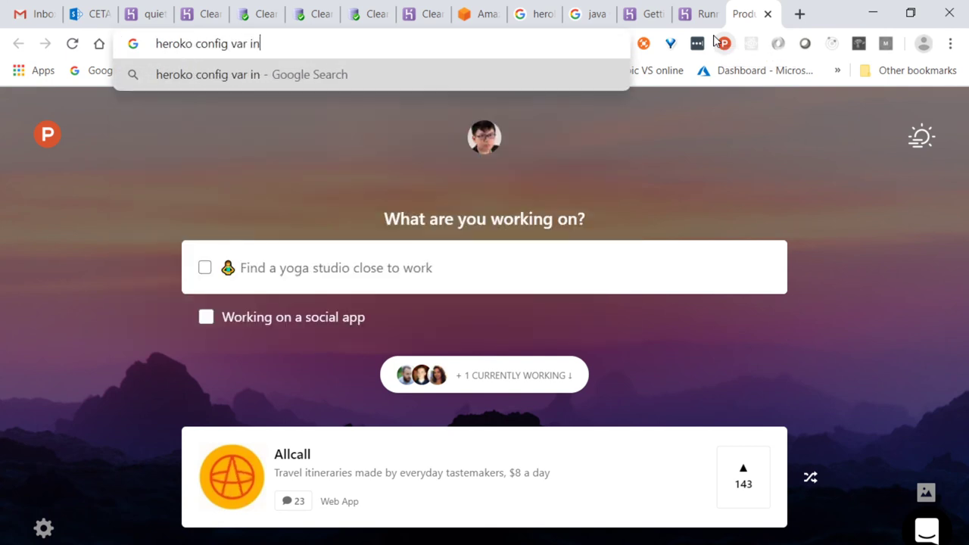
type(" java web app")
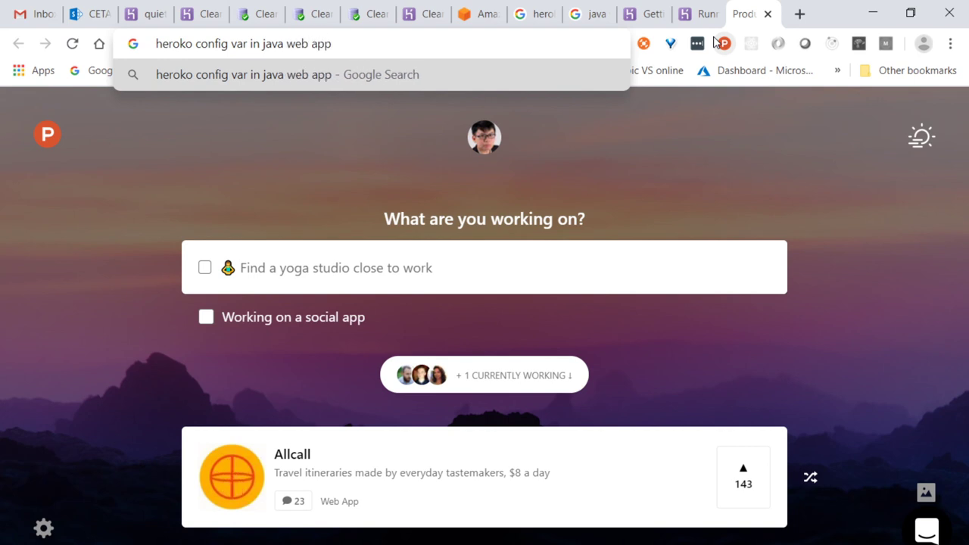
key("ctrl+Left")
key("ctrl+Left")
key("ctrl+Left")
key("ctrl+Left")
key("ctrl+Left")
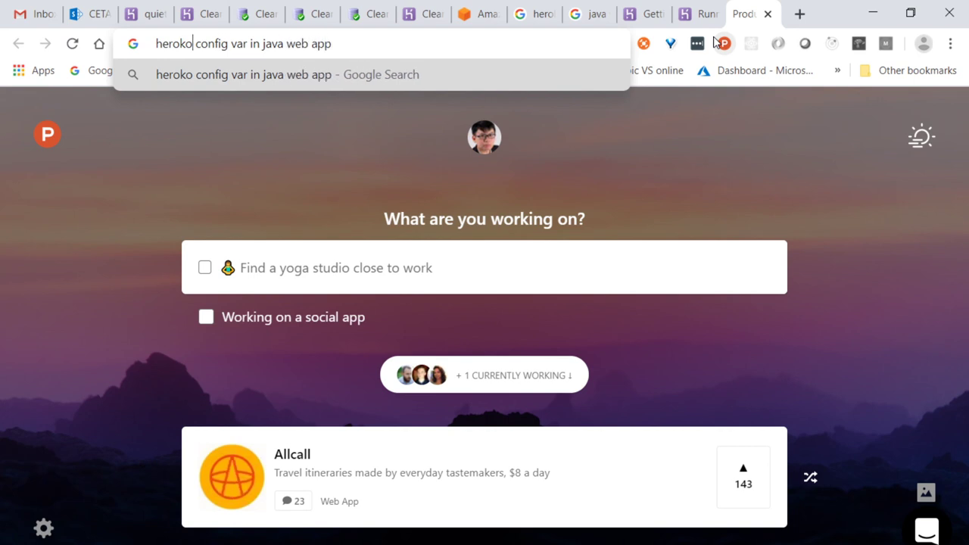
type("clear")
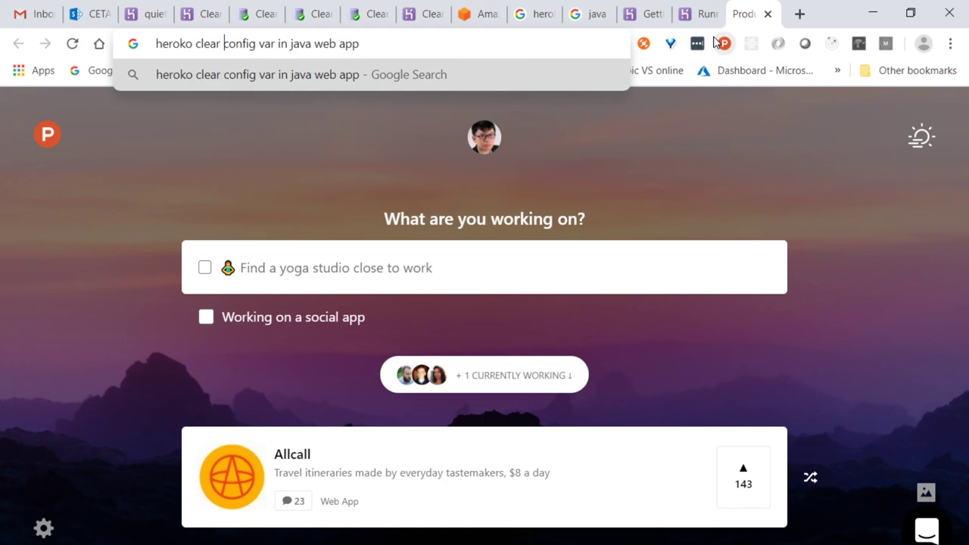
key("ctrl+w")
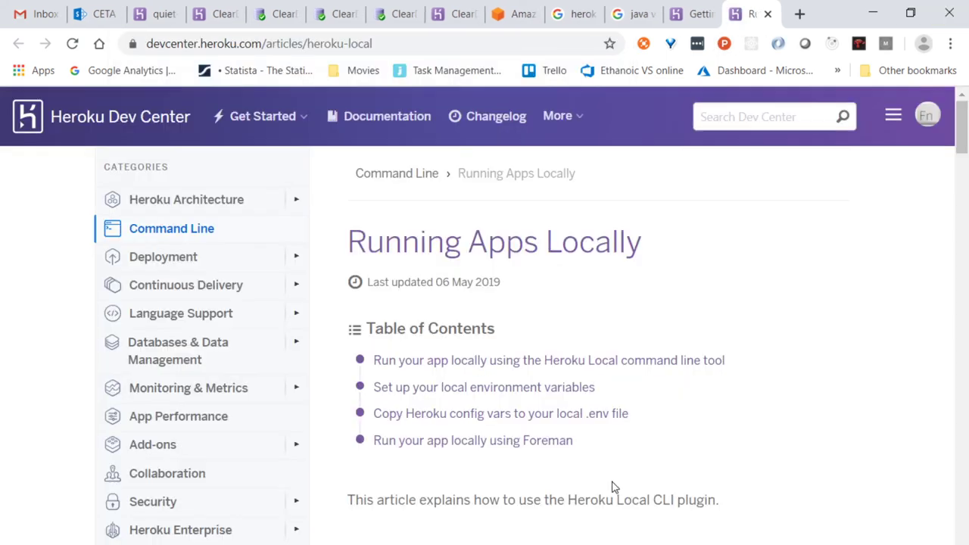
key("alt+Tab")
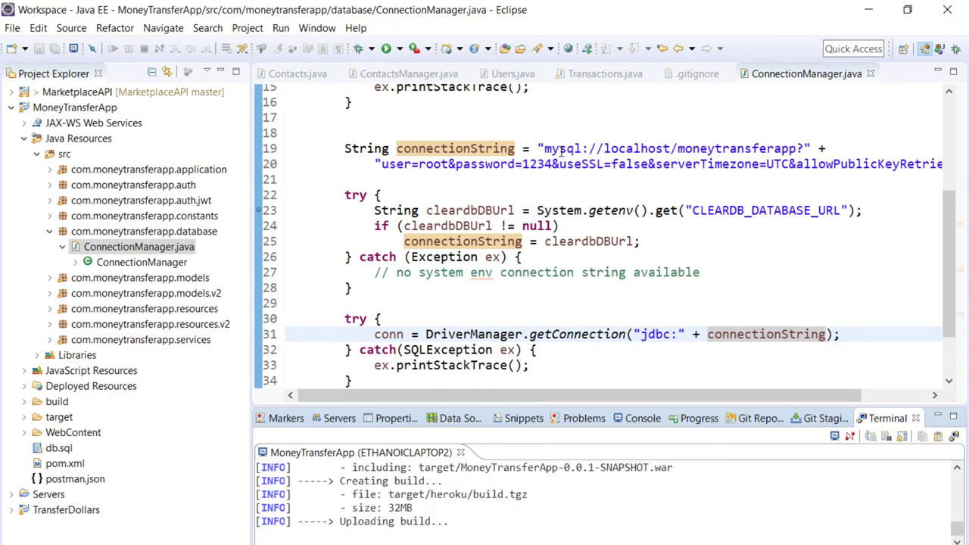
Step: Inspect line 19's mysql connection string and the jdbc prefix in line 31's getConnection call
double_click(561, 149)
double_click(655, 334)
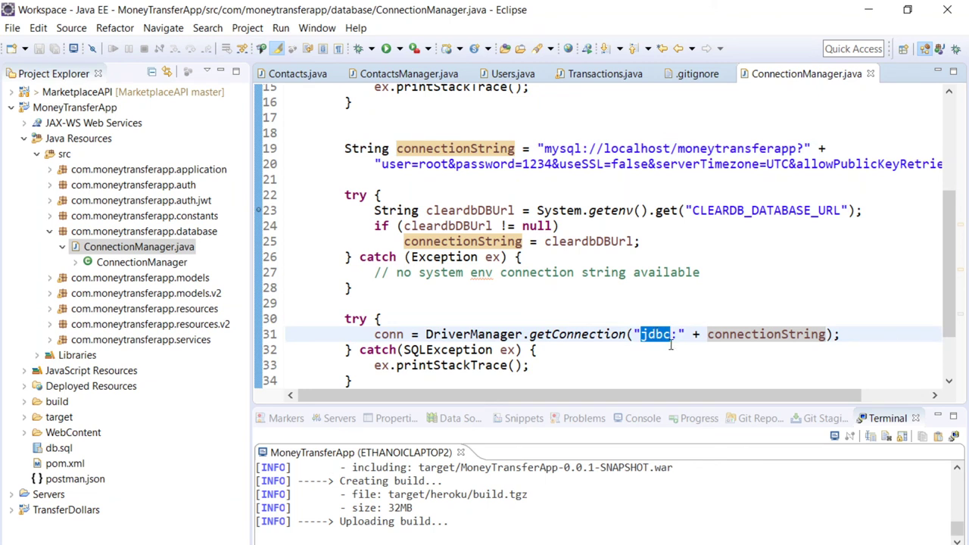
left_click(545, 148)
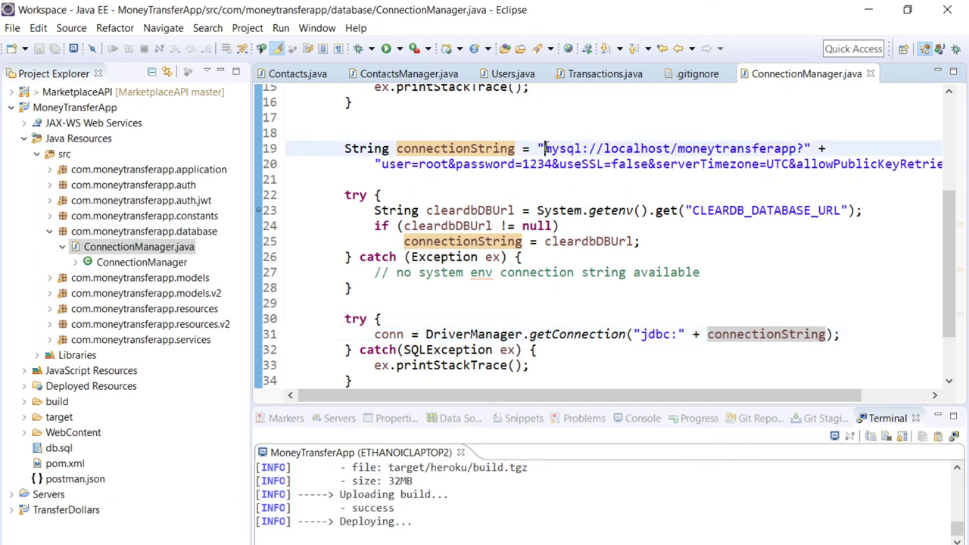
left_click(673, 334)
key("shift+Down")
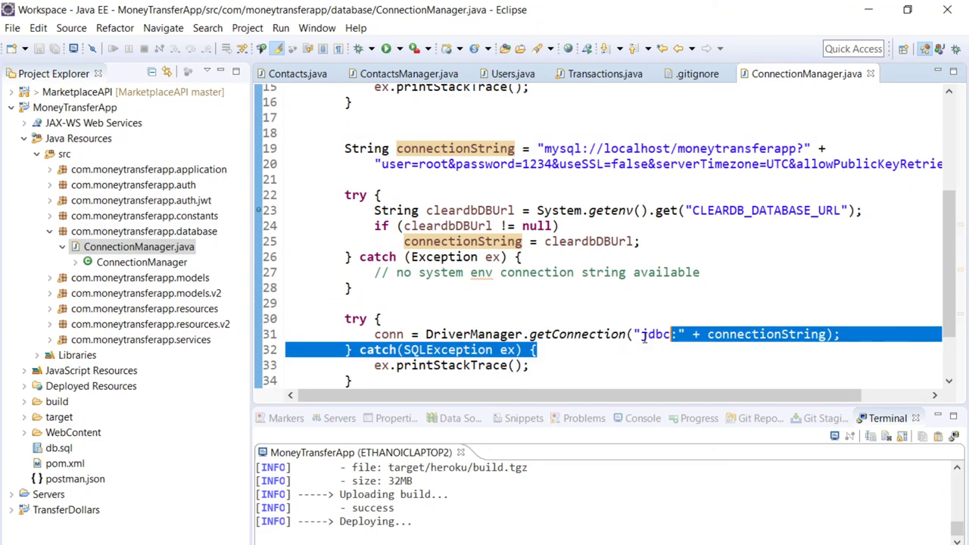
left_click_drag(643, 334, 672, 334)
double_click(567, 148)
left_click(590, 149)
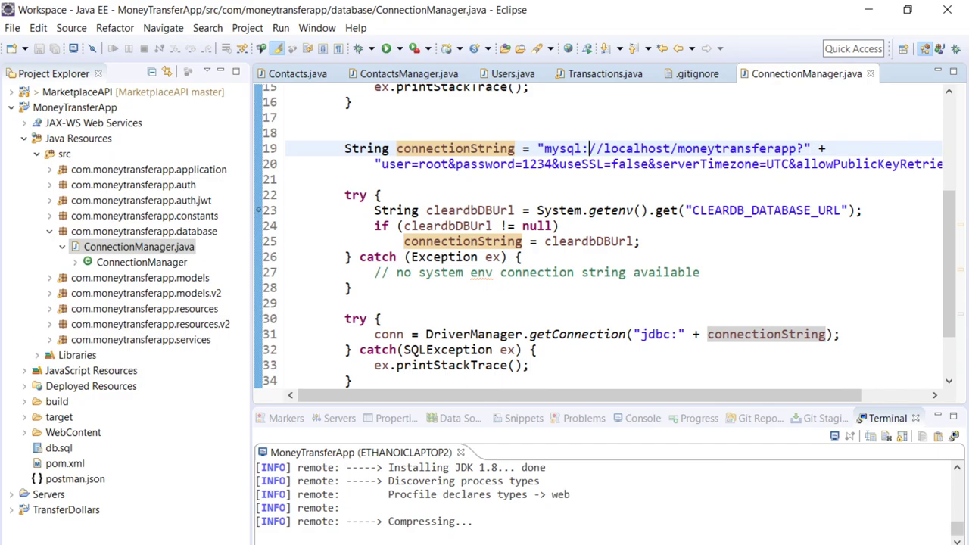
key("alt+Tab")
Step: Select the CLEARDB_DATABASE_URL value in Heroku settings and find its mysql scheme in Notepad++
left_click(155, 13)
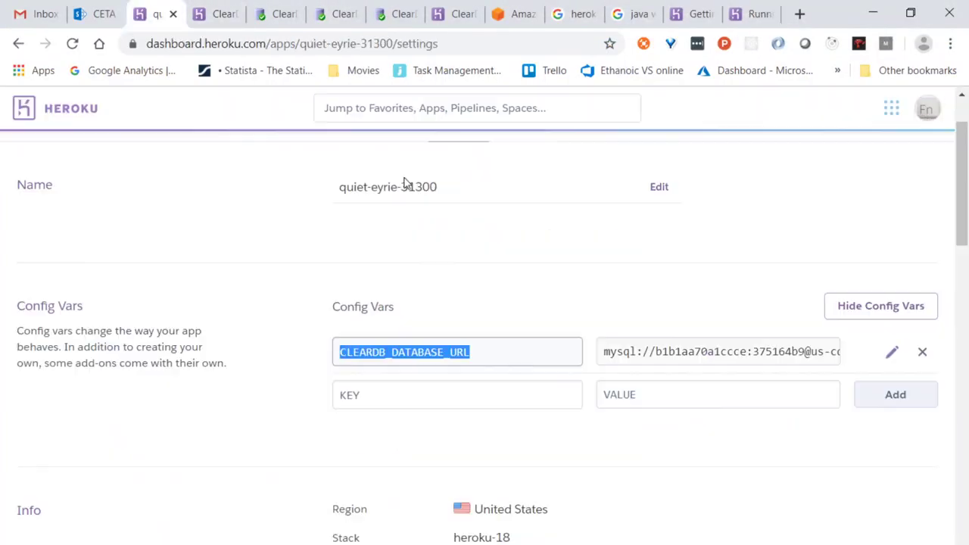
triple_click(675, 361)
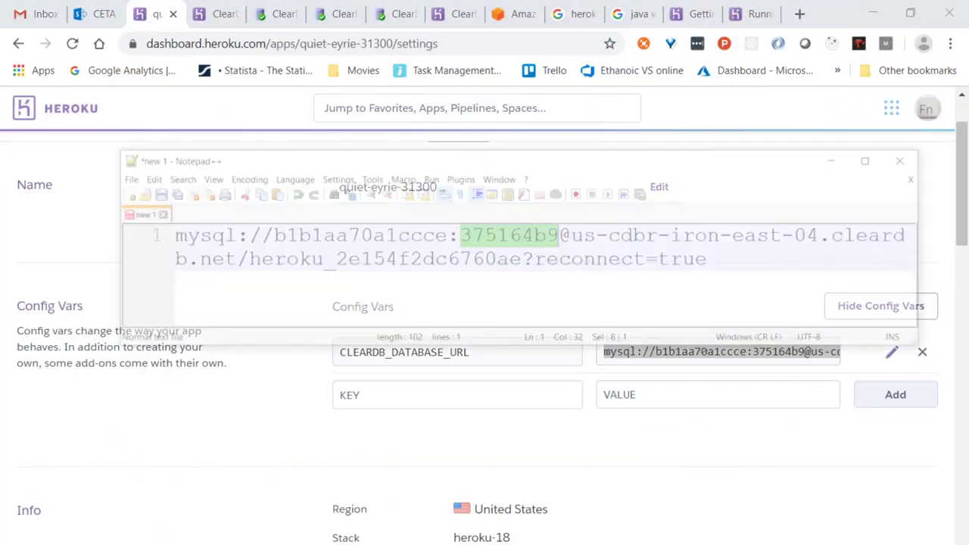
key("alt+Tab")
left_click(168, 195)
key("ctrl+Right")
double_click(123, 180)
Step: Prefix the ClearDB URL with jdbc:, then delete it again, leaving the URL unchanged
key("Home")
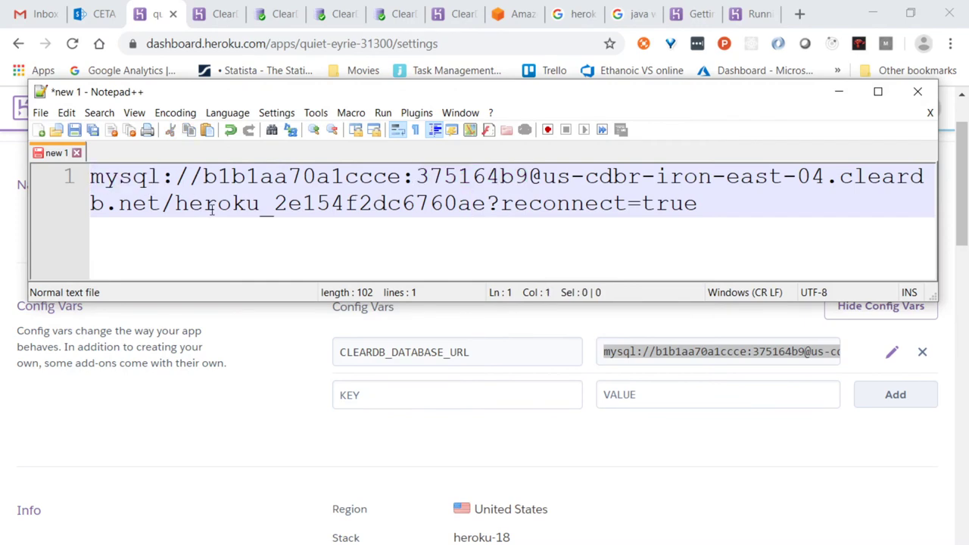
type("jdbc:")
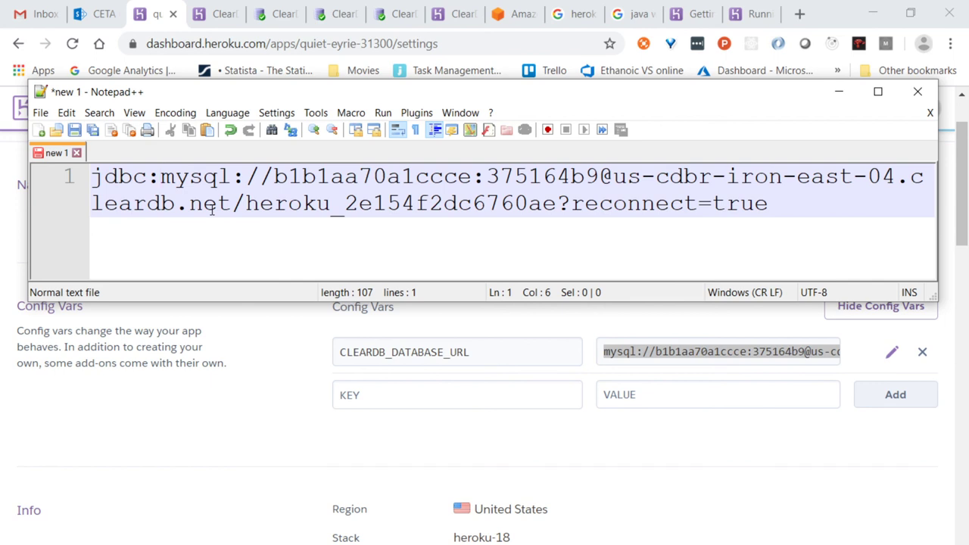
key("shift+Left")
key("shift+Left")
key("shift+Left")
key("shift+Left")
key("shift+Left")
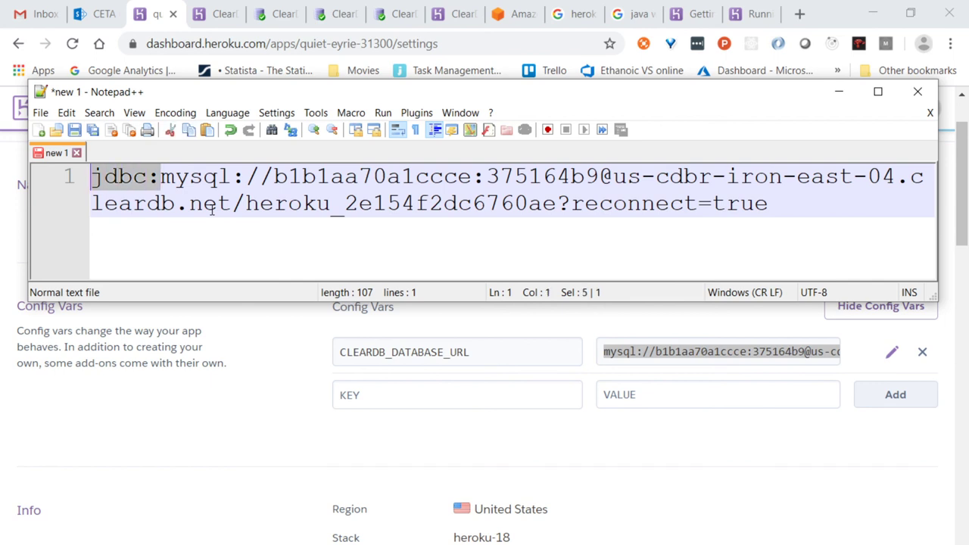
key("Delete")
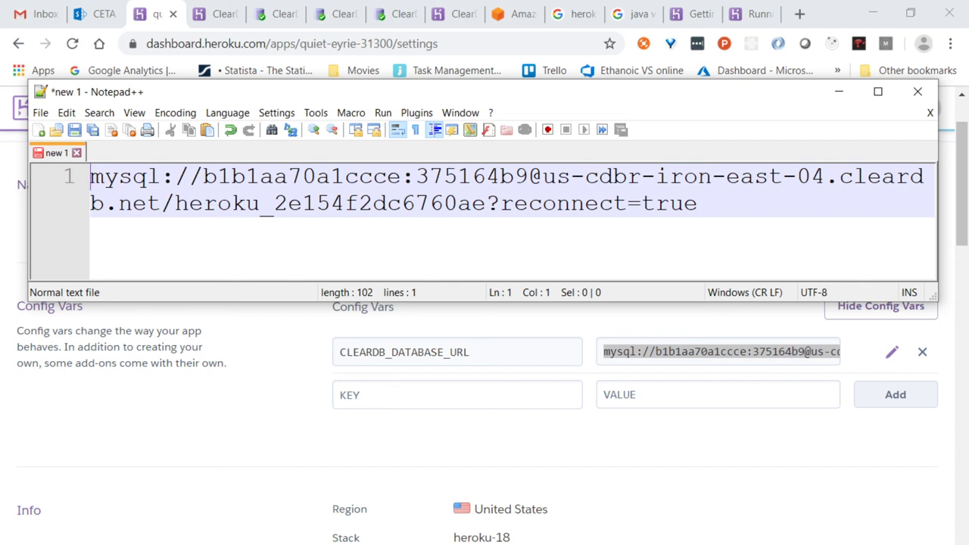
double_click(135, 174)
left_click_drag(682, 225, 60, 180)
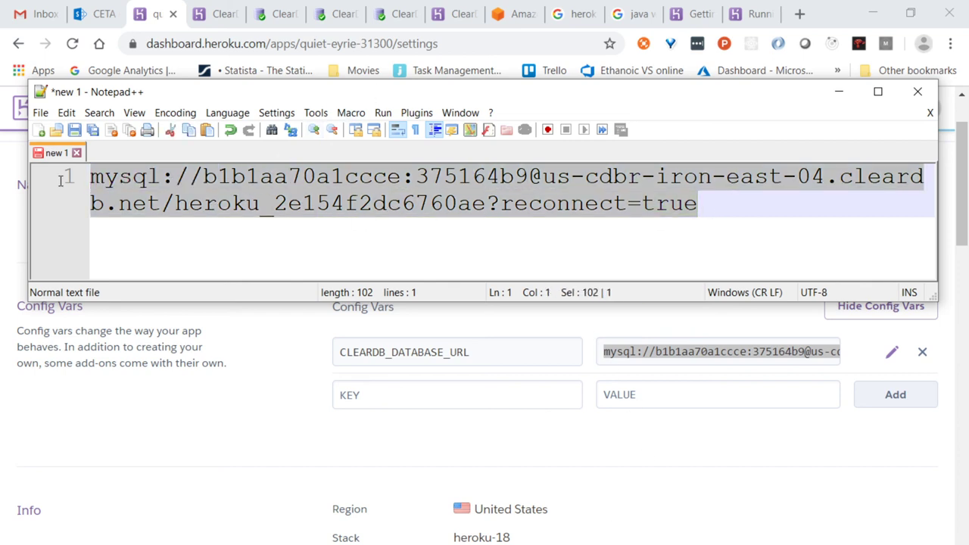
left_click(192, 236)
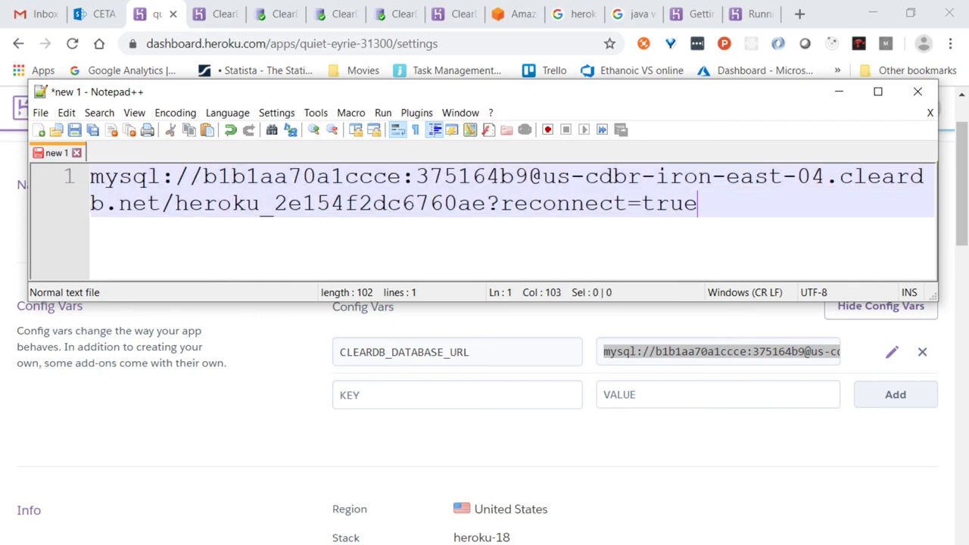
key("alt+Tab")
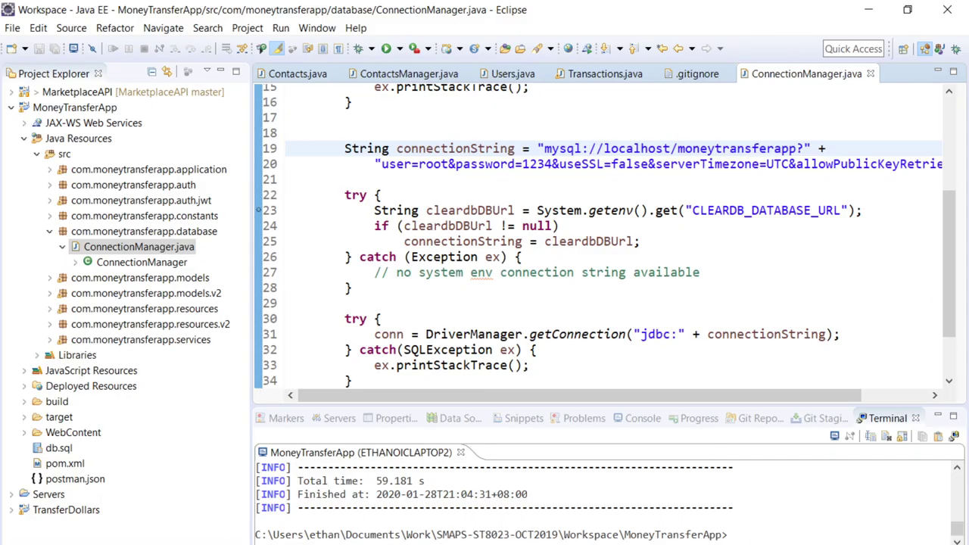
Step: Send the POST {{host}}/auth request in Postman, getting 200 OK with a JWT token
key("alt+Tab")
left_click(809, 184)
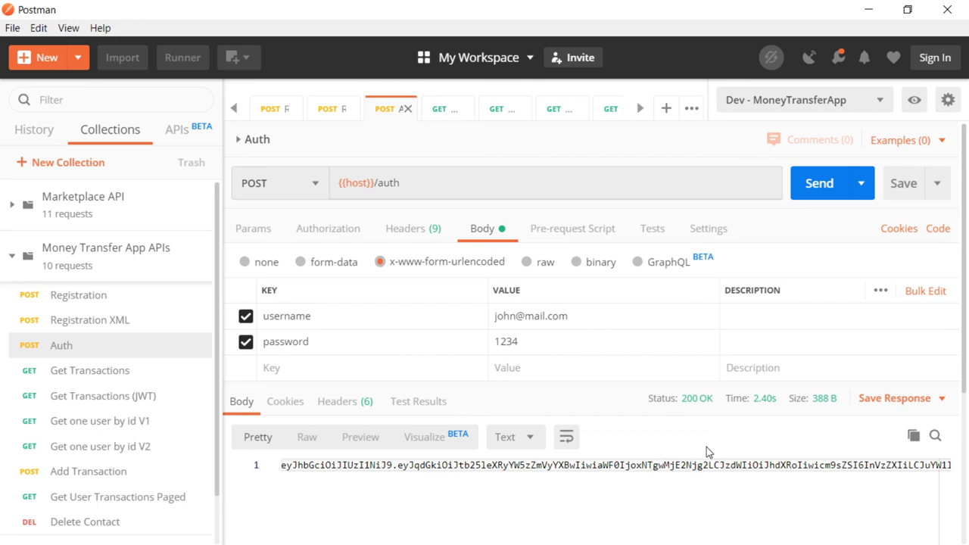
Step: Copy the fresh token from the Auth request's response
left_click(59, 378)
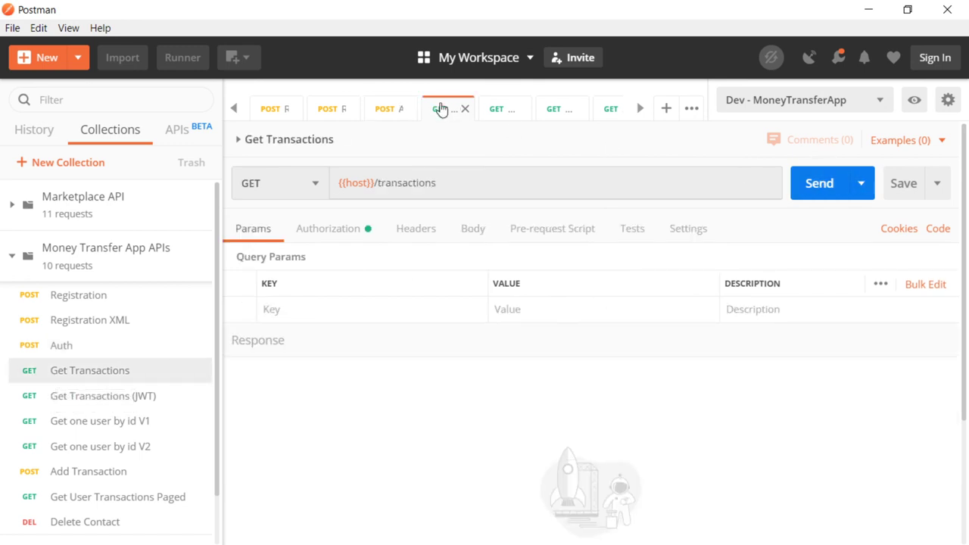
left_click(612, 110)
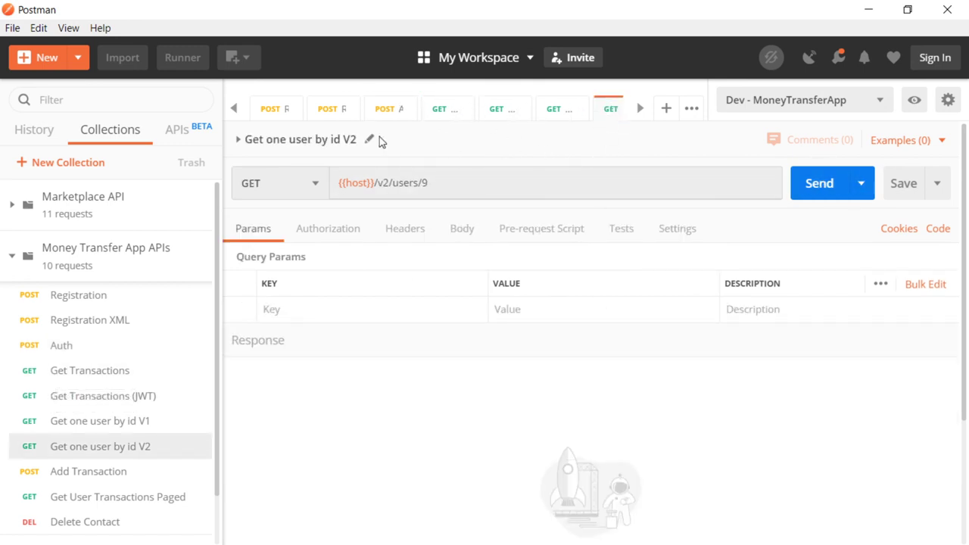
left_click(95, 352)
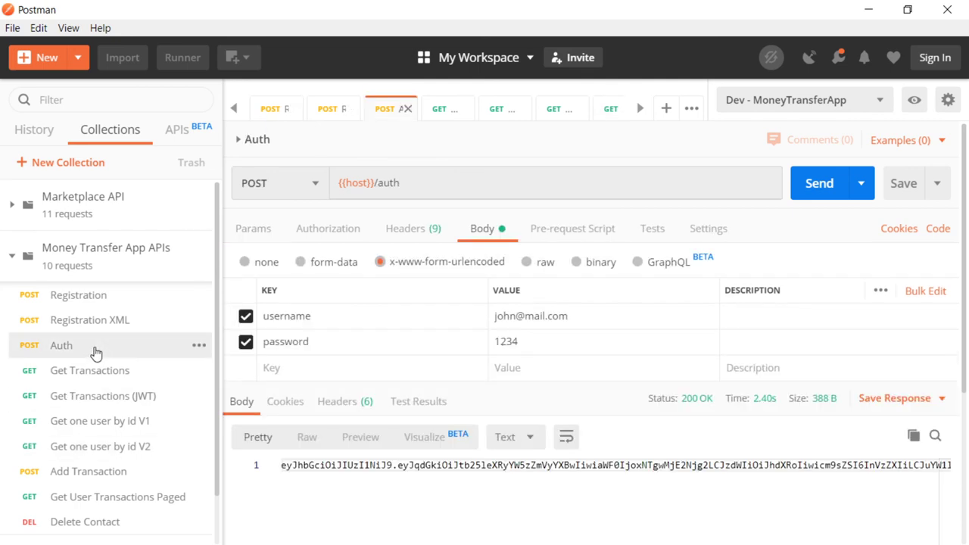
left_click(915, 438)
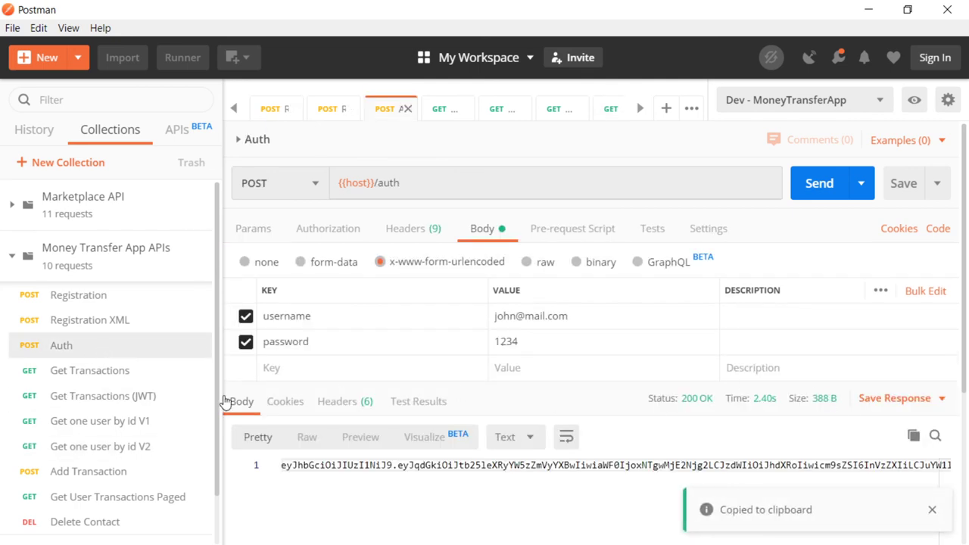
Step: Paste the new token as Get Transactions (JWT)'s Bearer Token and send it, getting 200 OK
left_click(101, 381)
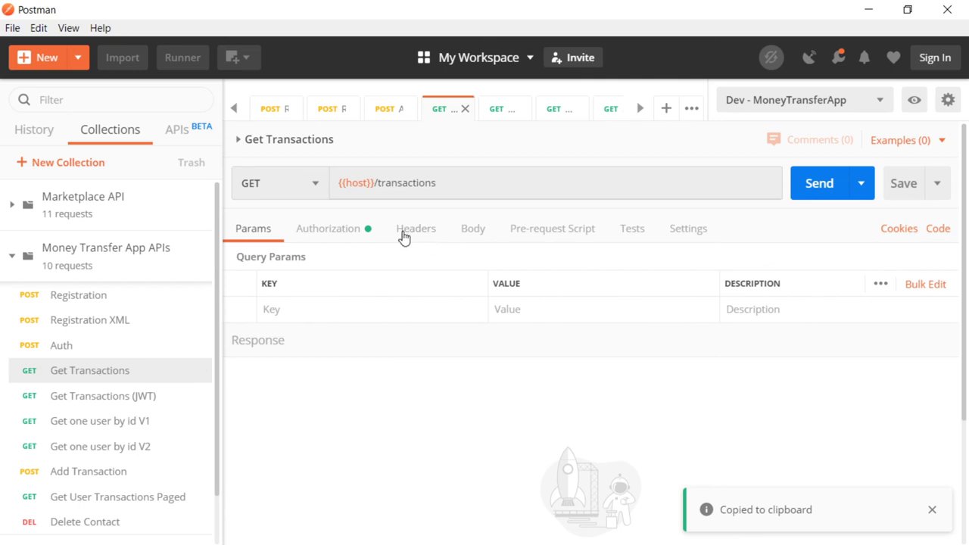
left_click(353, 227)
left_click(690, 368)
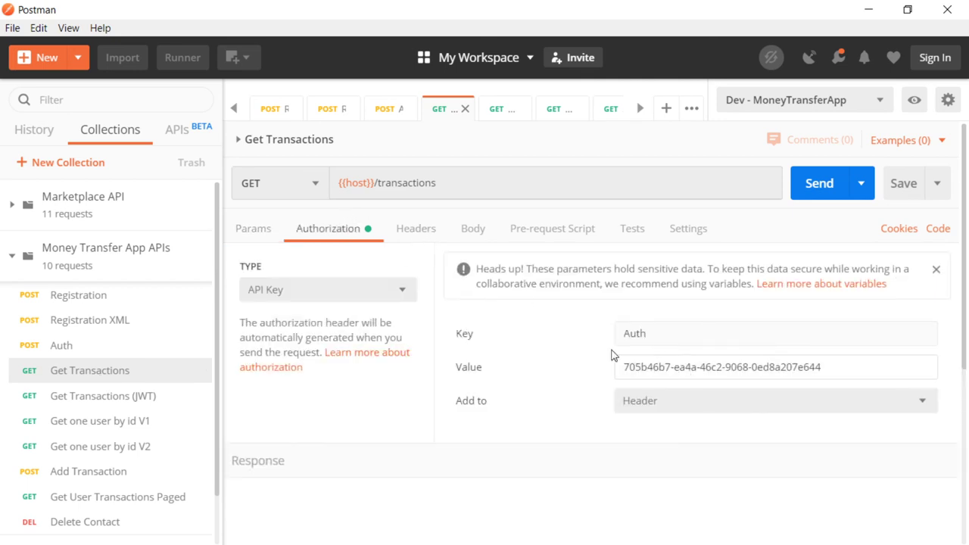
left_click(362, 290)
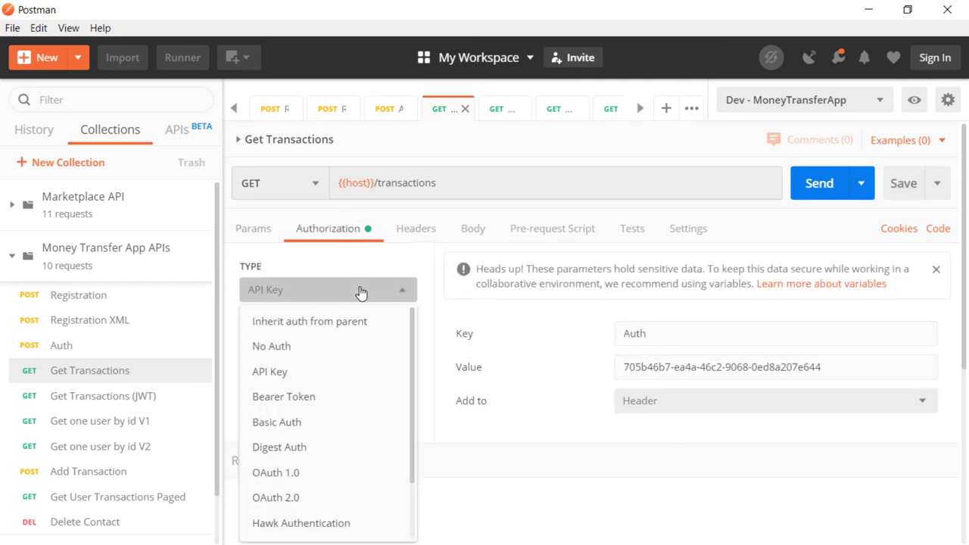
left_click(156, 405)
left_click(360, 232)
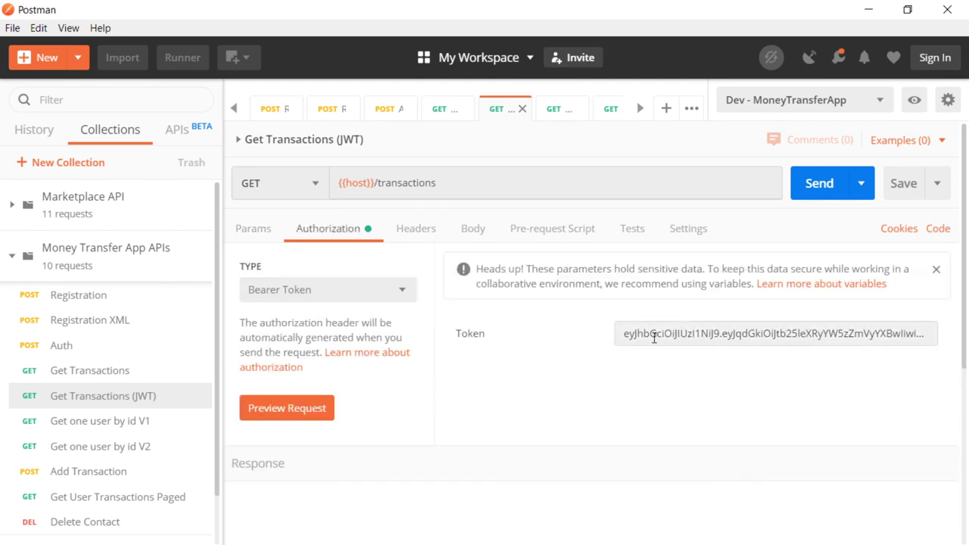
left_click(666, 331)
key("ctrl+a")
key("ctrl+v")
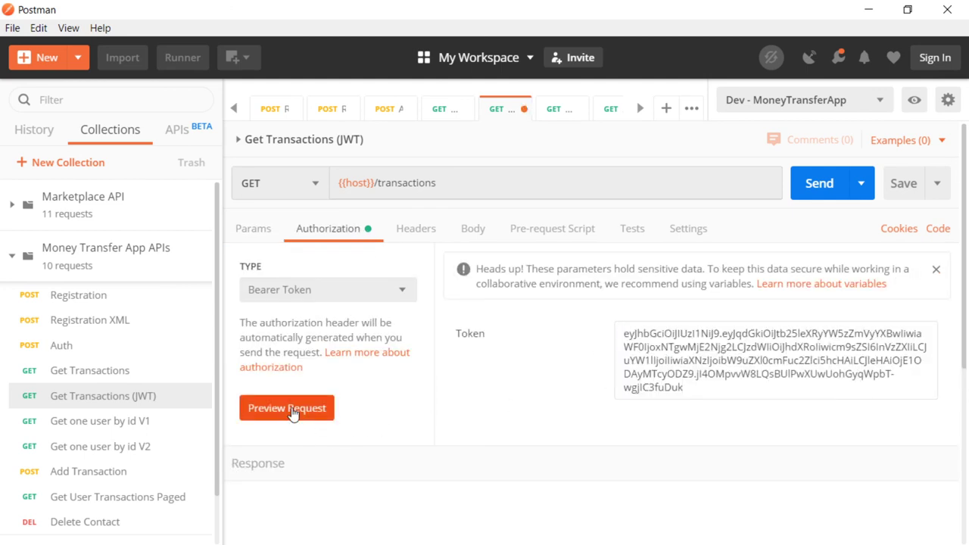
left_click(291, 409)
left_click(813, 185)
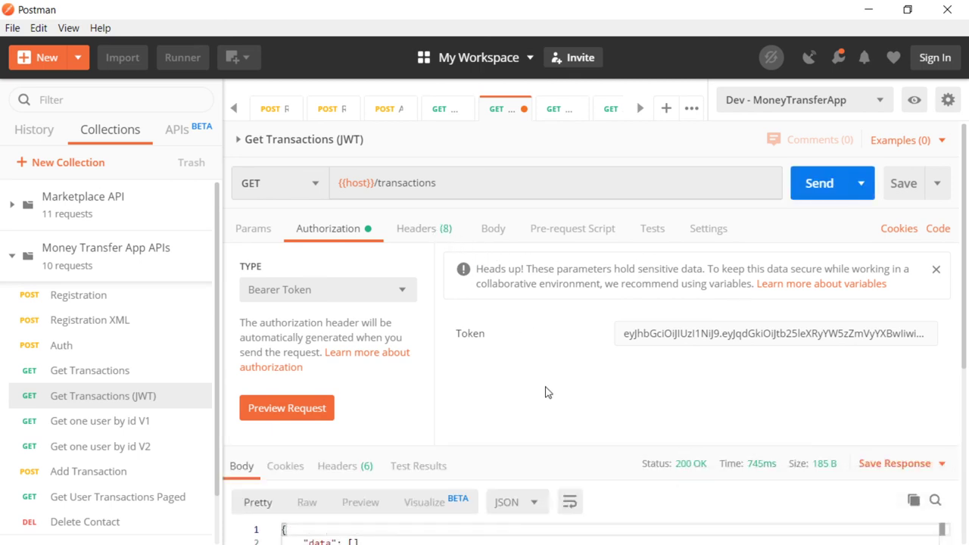
Step: Browse the other saved requests, then hide quiet-eyrie-31300's config vars in Heroku
left_click(416, 228)
left_click(459, 190)
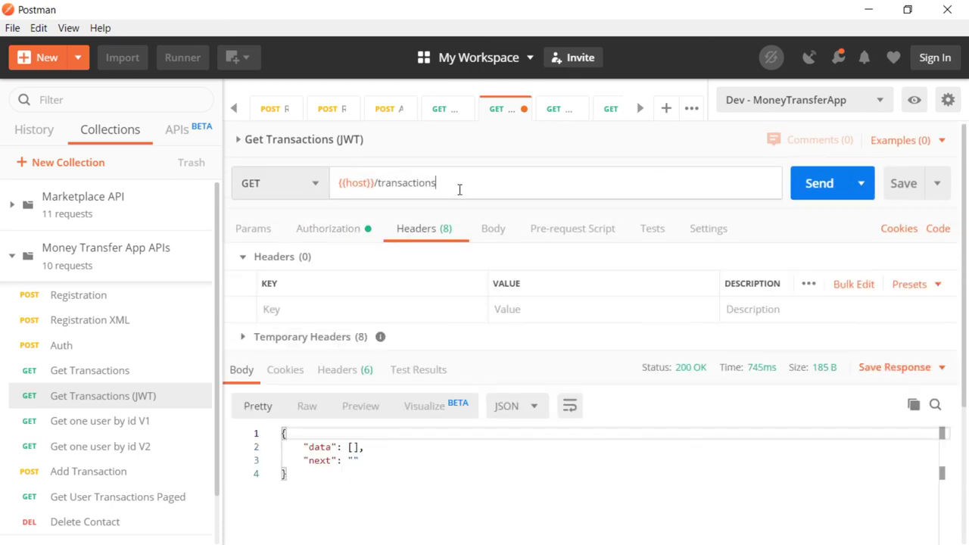
left_click(78, 454)
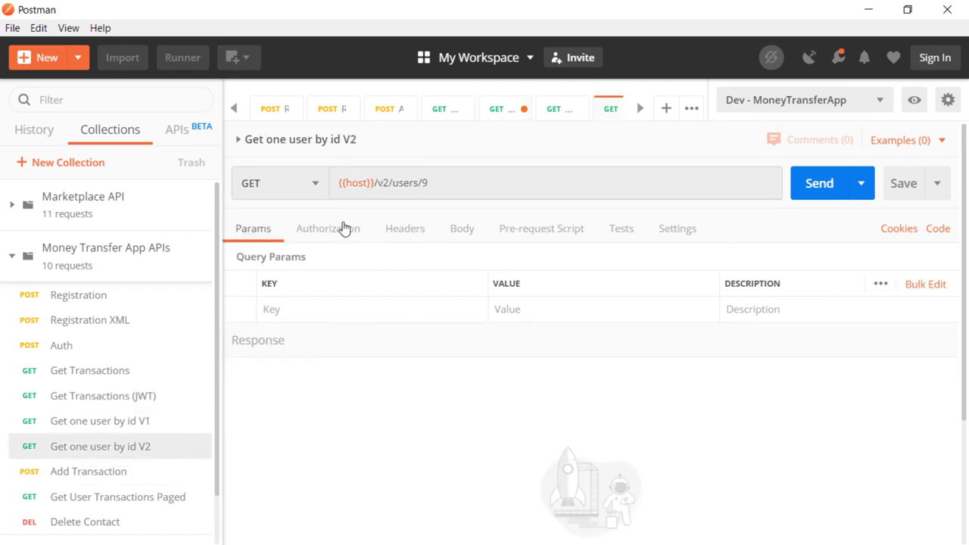
left_click(99, 372)
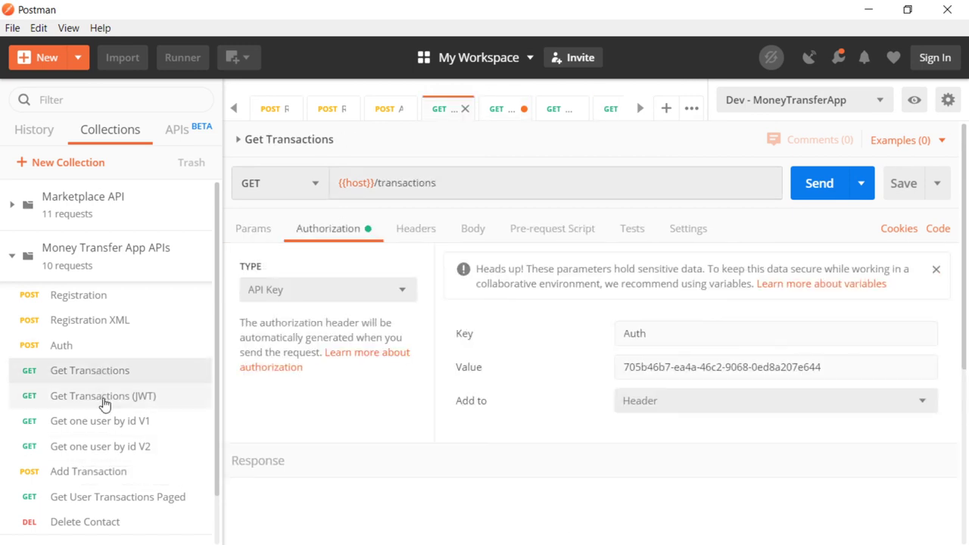
left_click(103, 402)
left_click(95, 421)
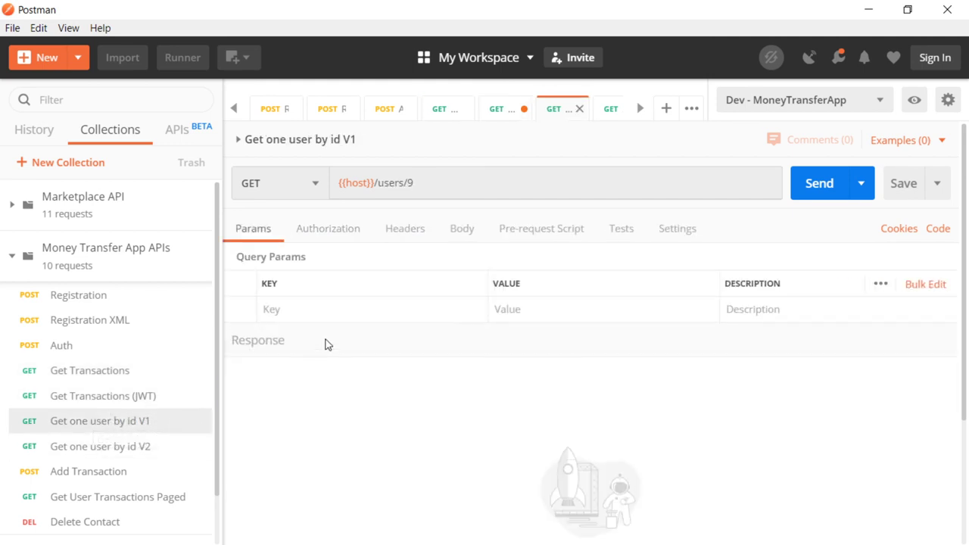
left_click(114, 474)
left_click(114, 500)
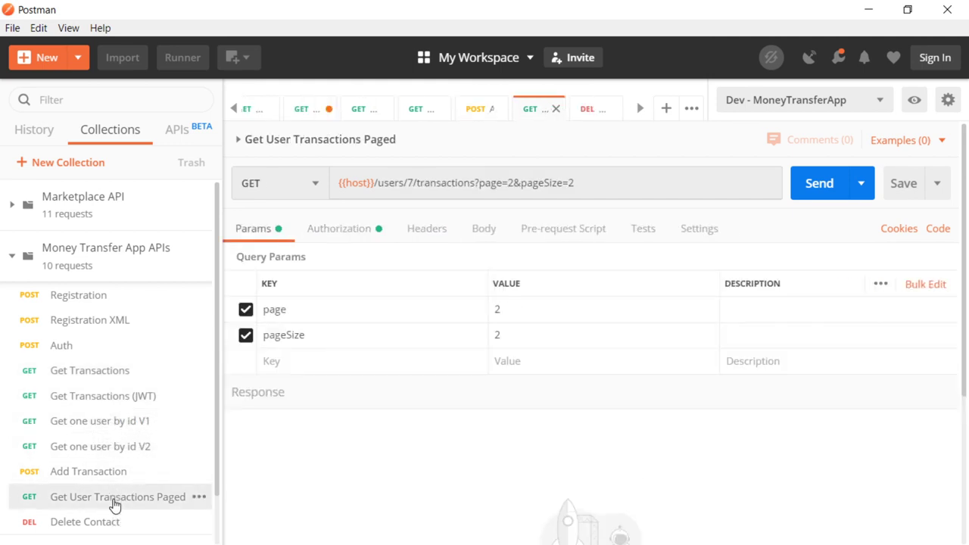
left_click(106, 343)
left_click(114, 370)
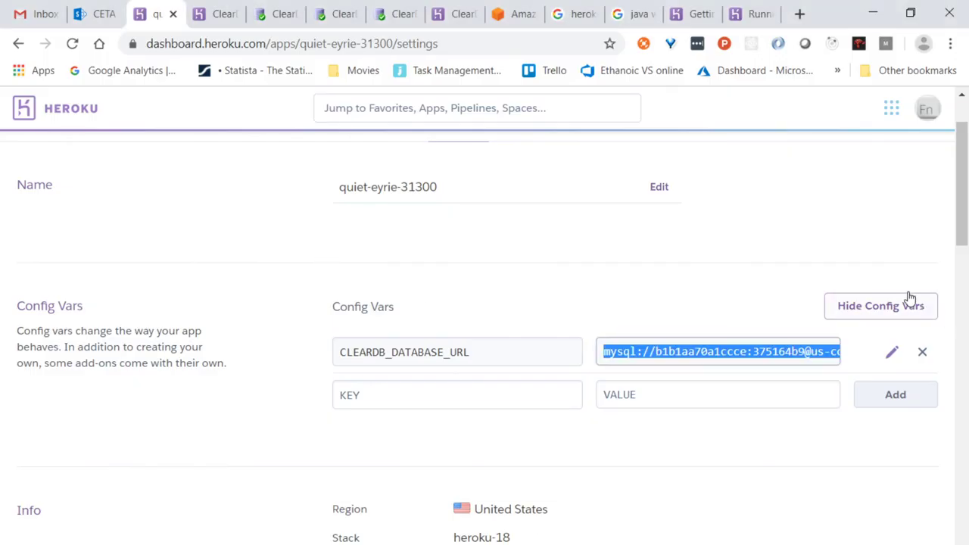
left_click(905, 310)
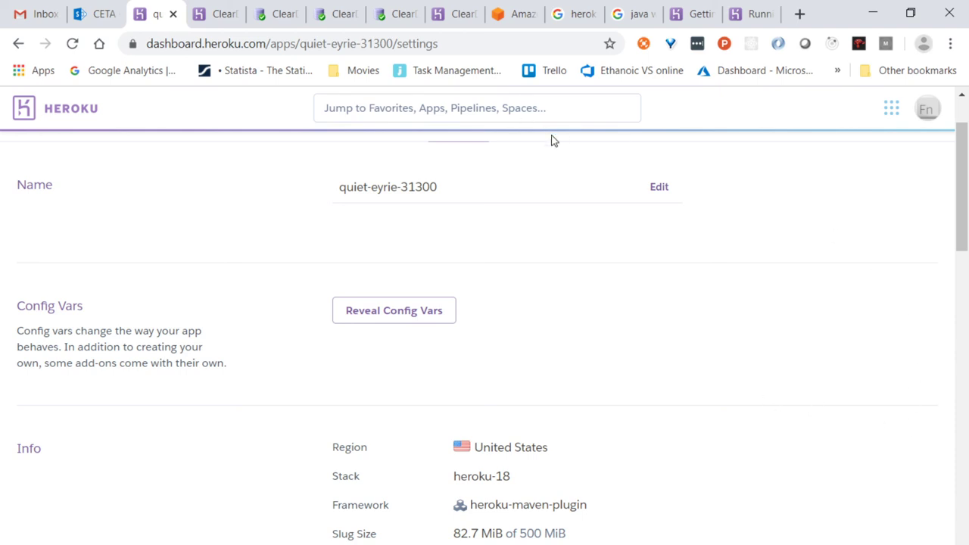
Step: Close the ClearDB Performance and pricing tabs in Chrome
left_click(356, 12)
left_click(353, 15)
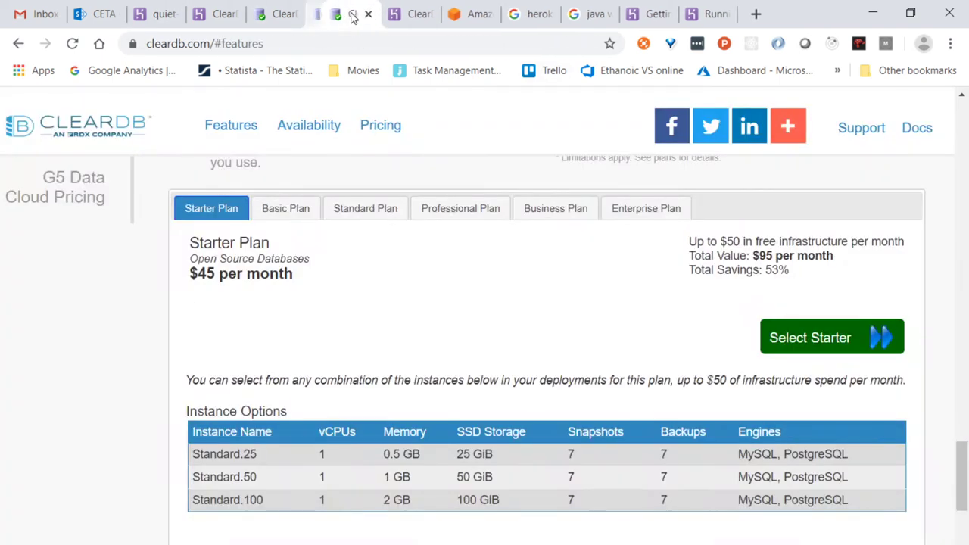
left_click(352, 14)
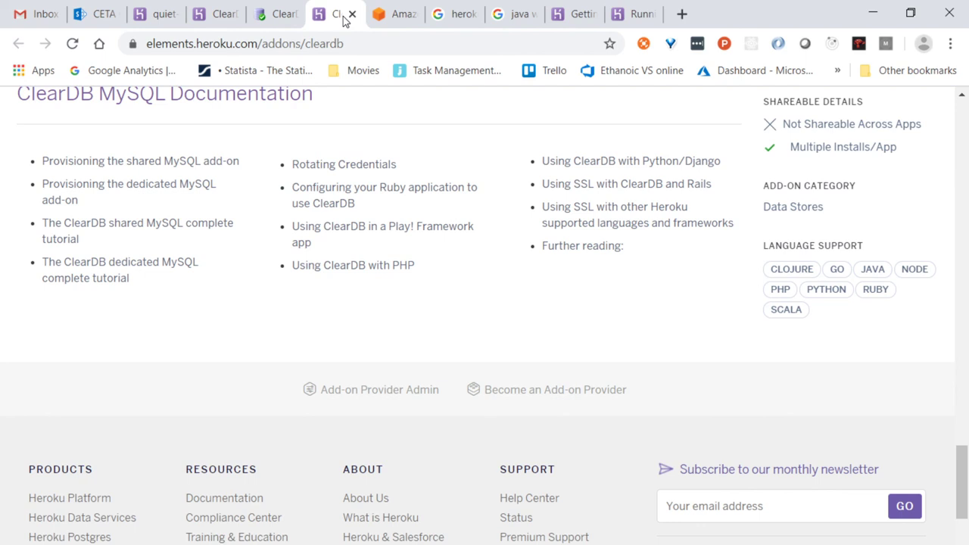
Step: Review the AWS RDS free tier page, then return to the quiet-eyrie-31300 Heroku settings
left_click(396, 13)
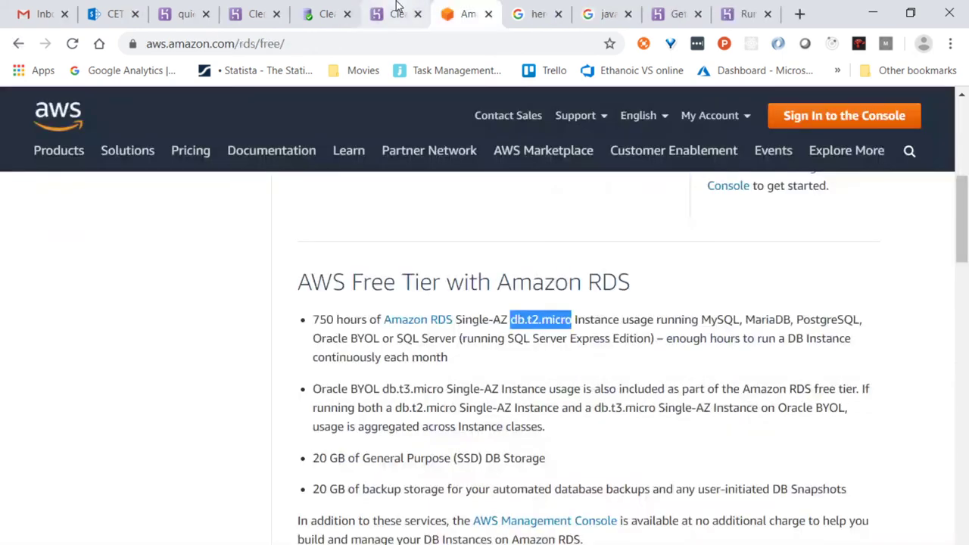
left_click(645, 304)
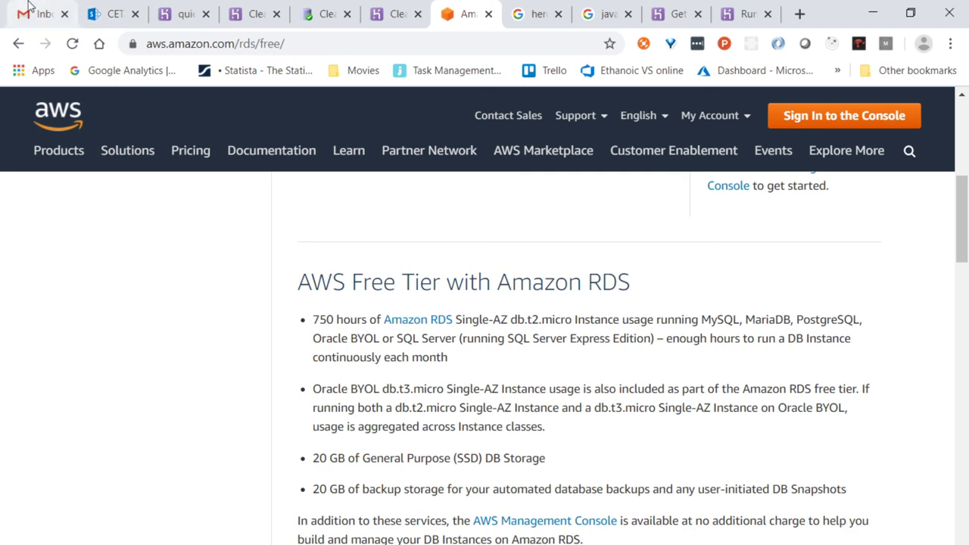
left_click(111, 9)
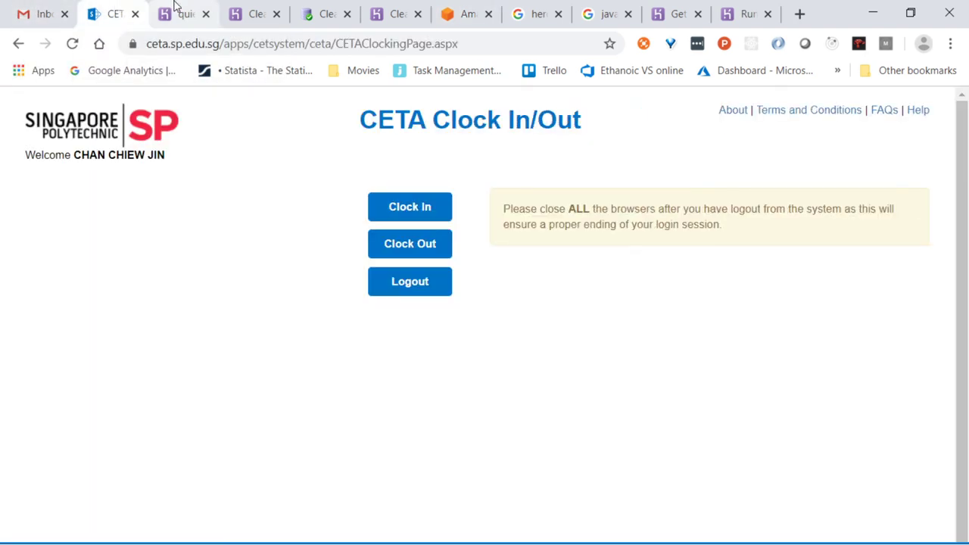
left_click(182, 9)
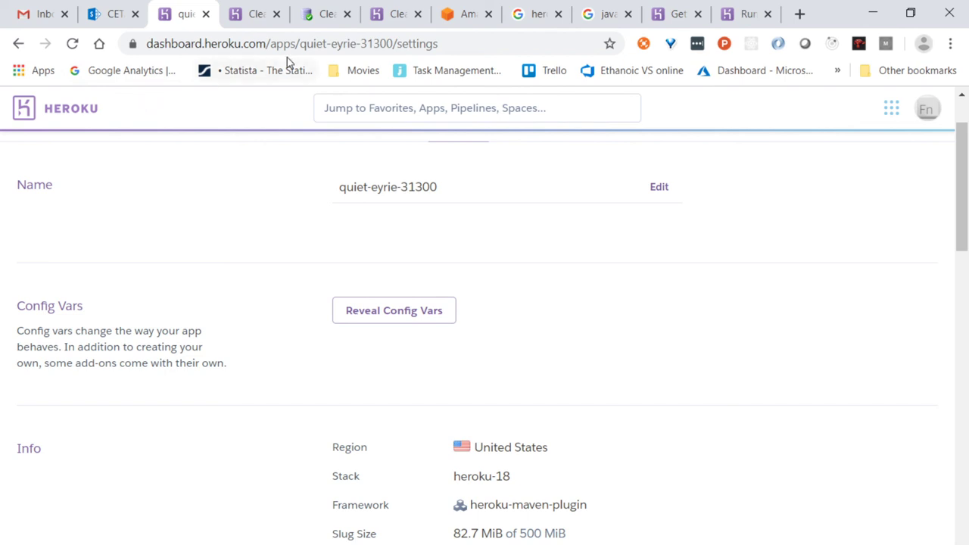
key("alt+Tab")
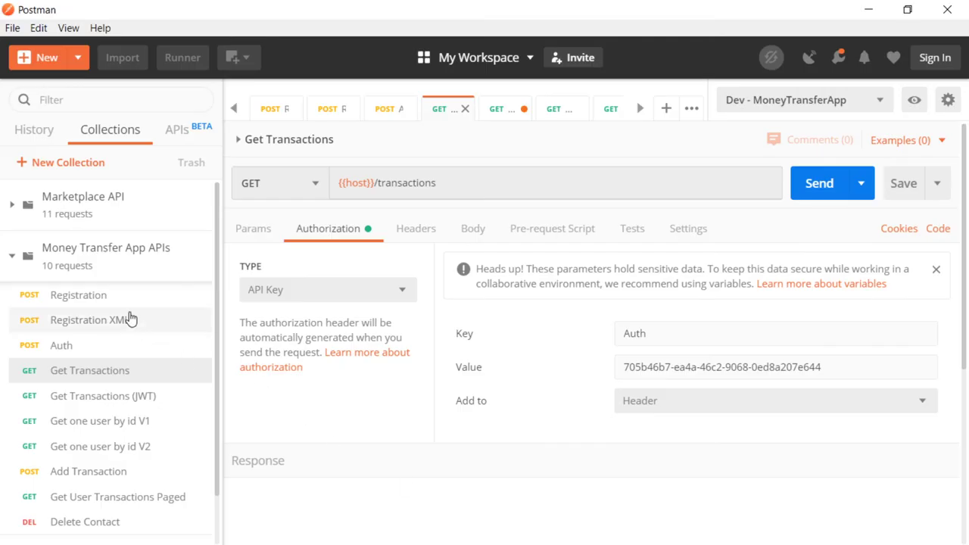
Step: Under the Local - MoneyTransferApp environment, send Get one user by id V1 for user 9
left_click(122, 297)
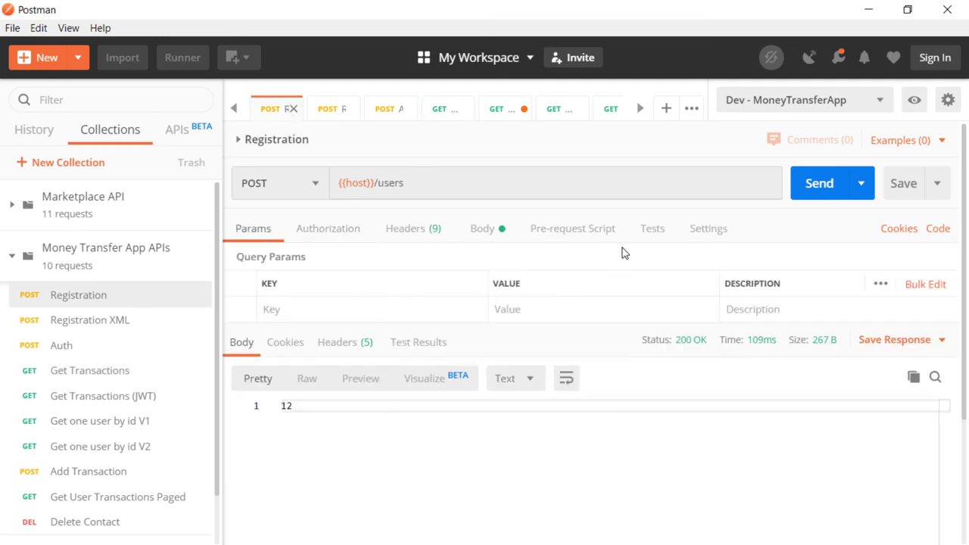
left_click(883, 105)
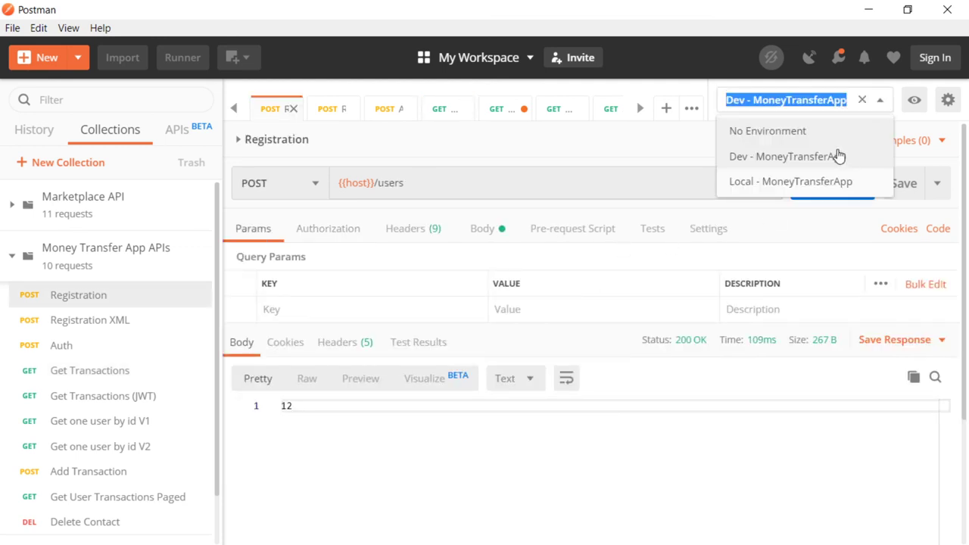
left_click(802, 184)
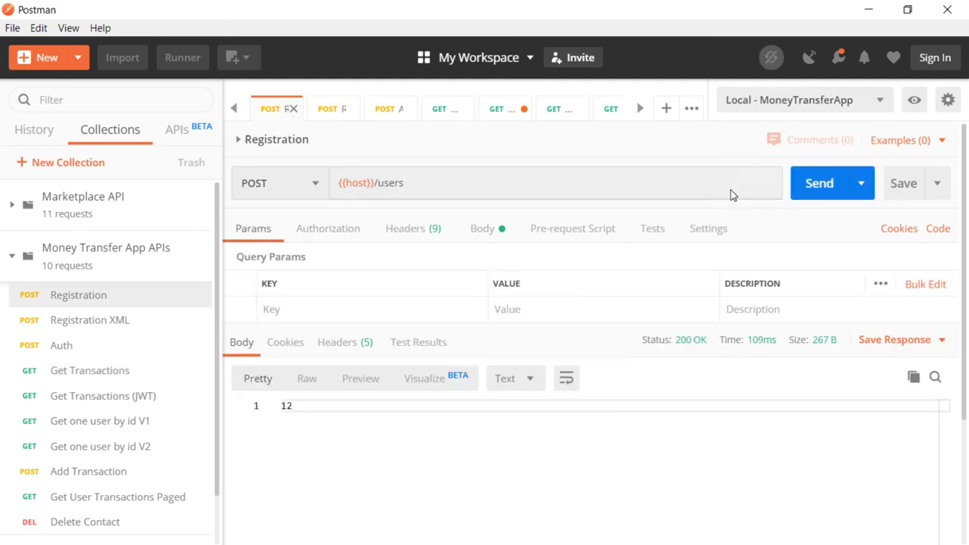
left_click(492, 230)
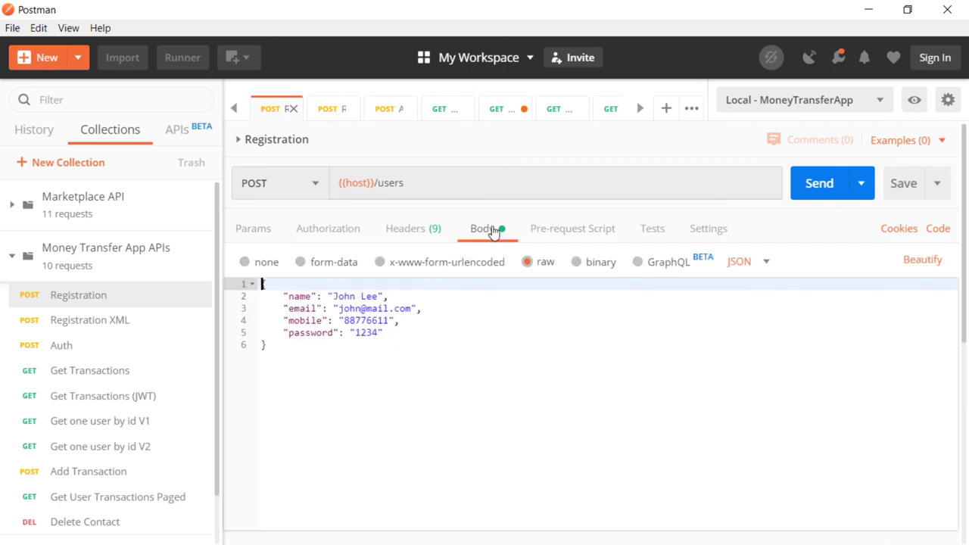
left_click(94, 323)
left_click(81, 348)
left_click(110, 374)
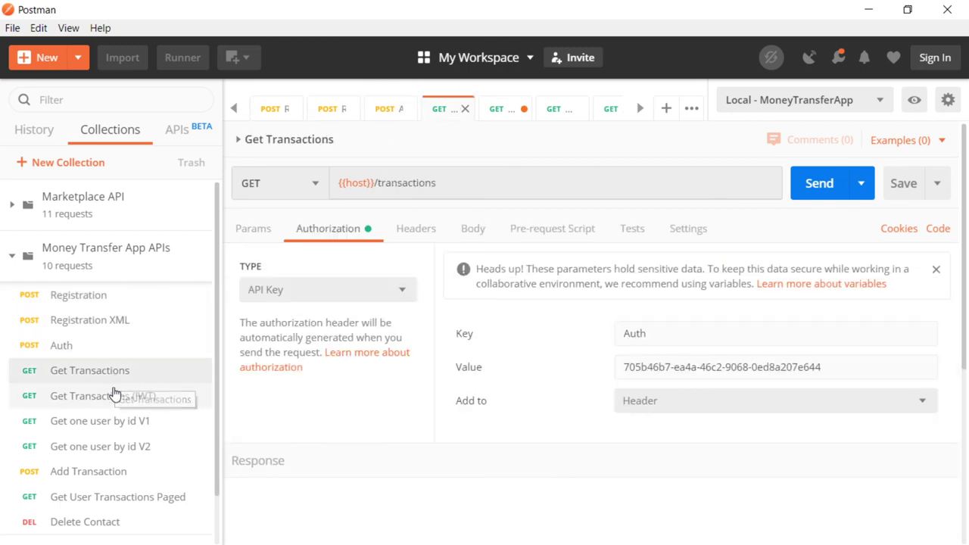
left_click(111, 400)
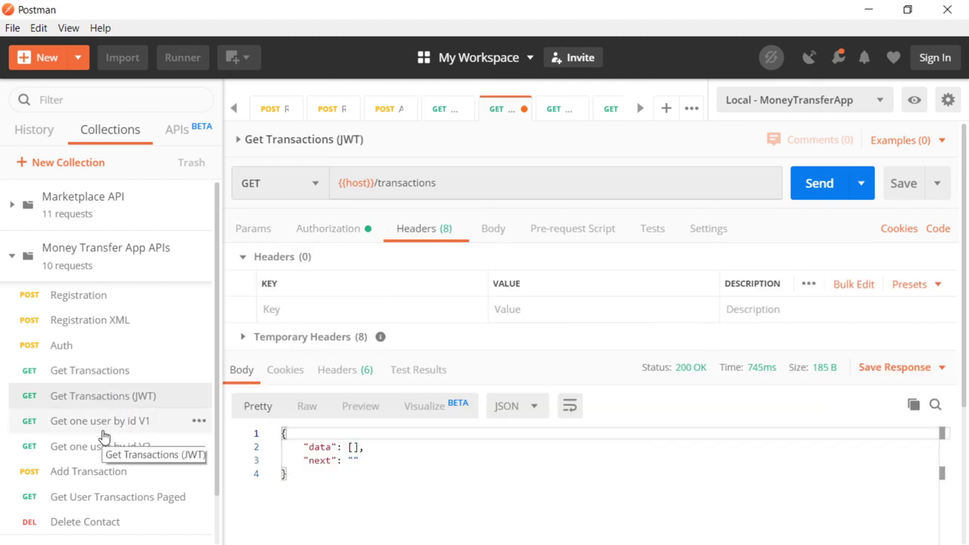
left_click(102, 434)
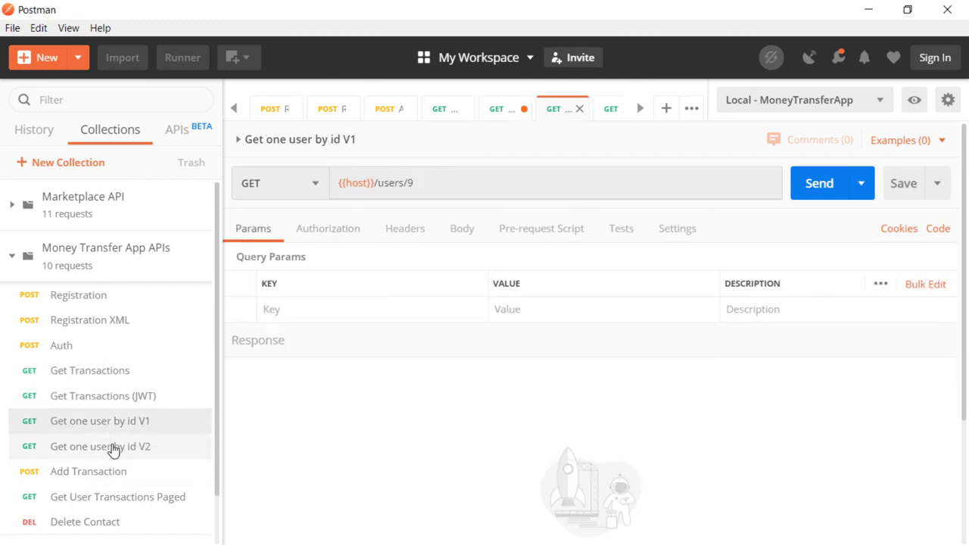
left_click(830, 184)
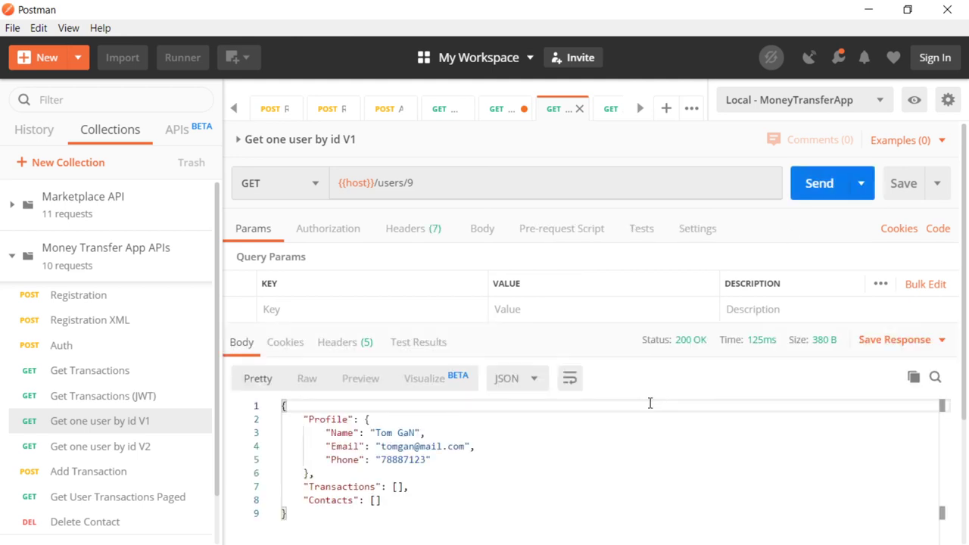
Step: Resend the user request against Dev - MoneyTransferApp and preview its code snippet
left_click(880, 100)
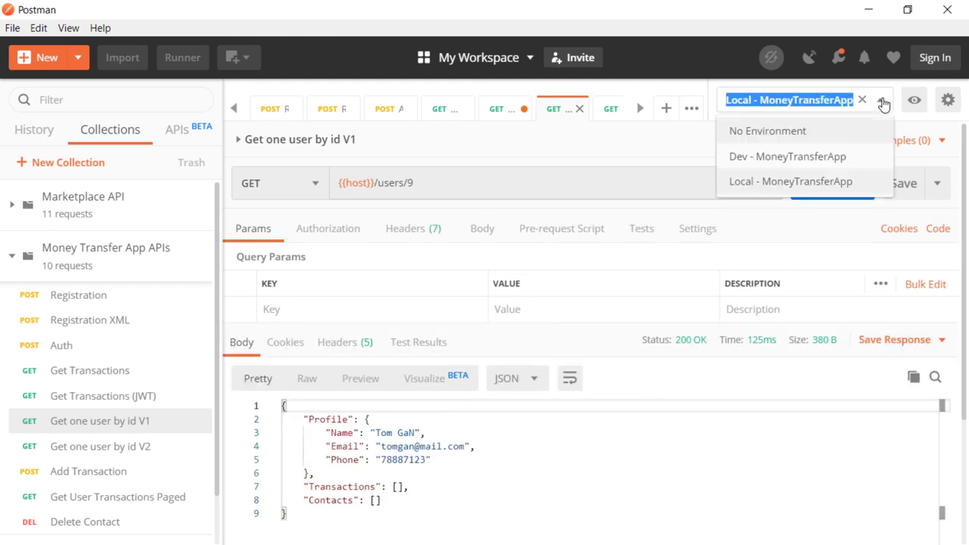
left_click(843, 159)
left_click(814, 191)
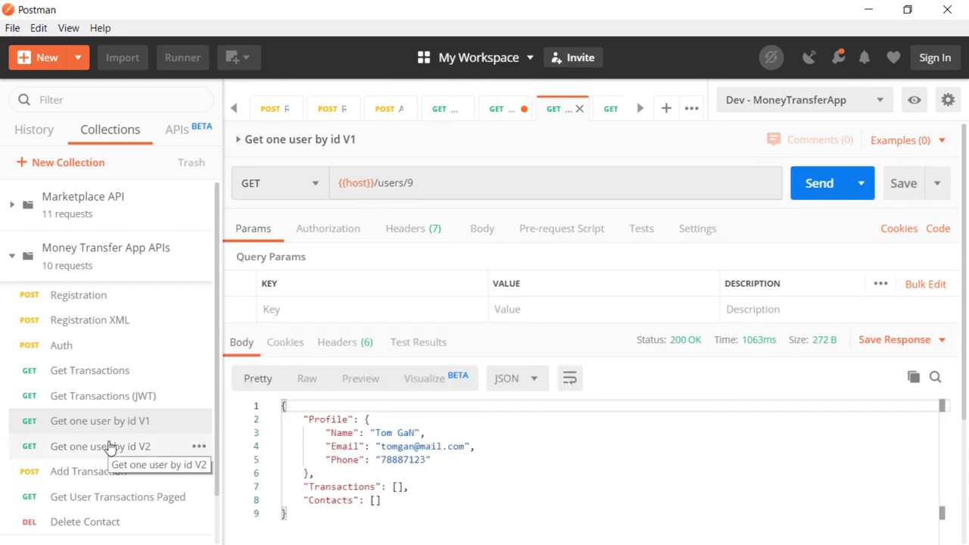
left_click(934, 229)
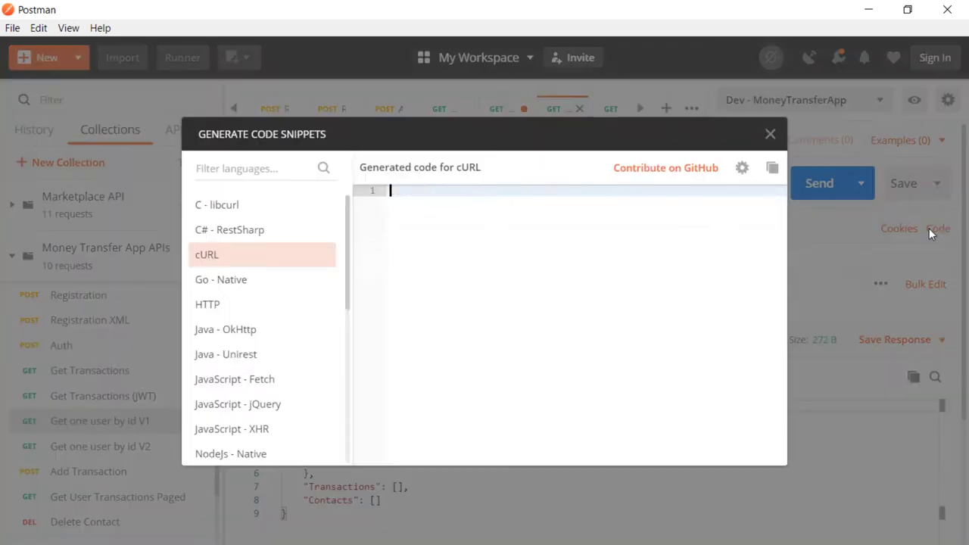
left_click(770, 134)
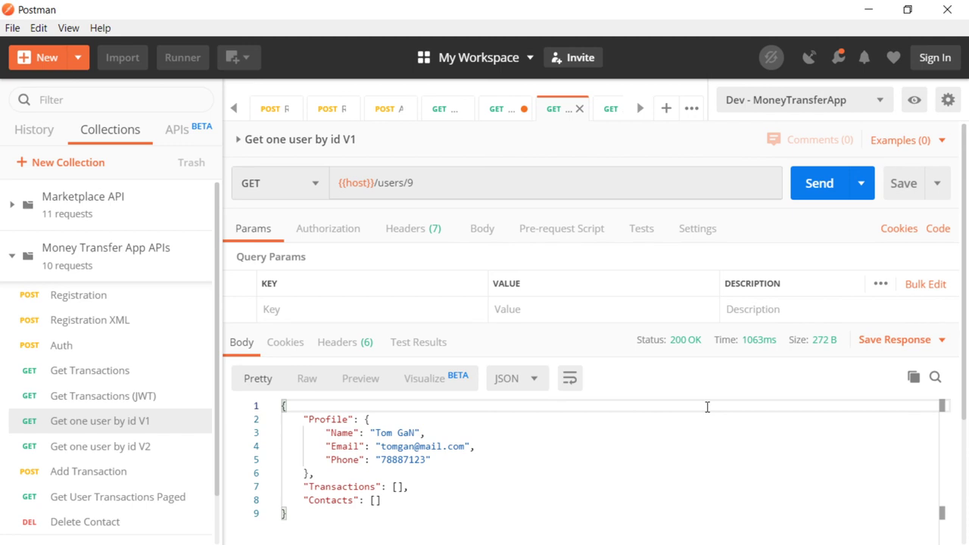
key("alt+Tab")
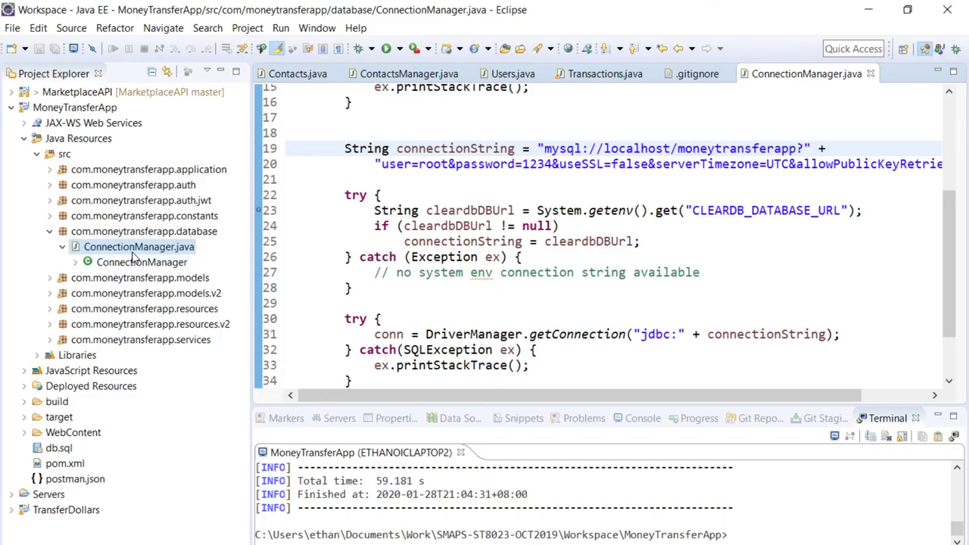
Step: Open JWTToken.java and inspect its role, subject, issuer, signature algorithm and signing key
left_click(156, 200)
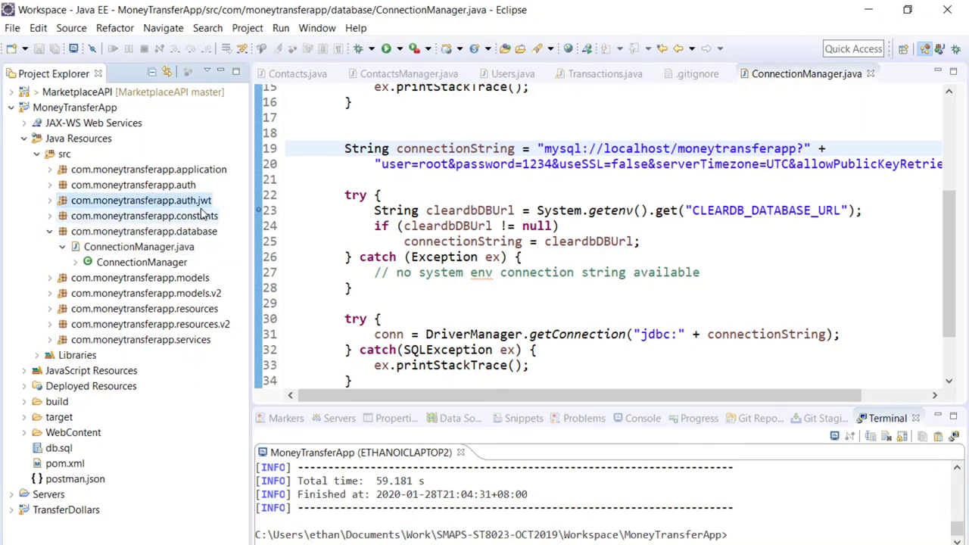
double_click(181, 201)
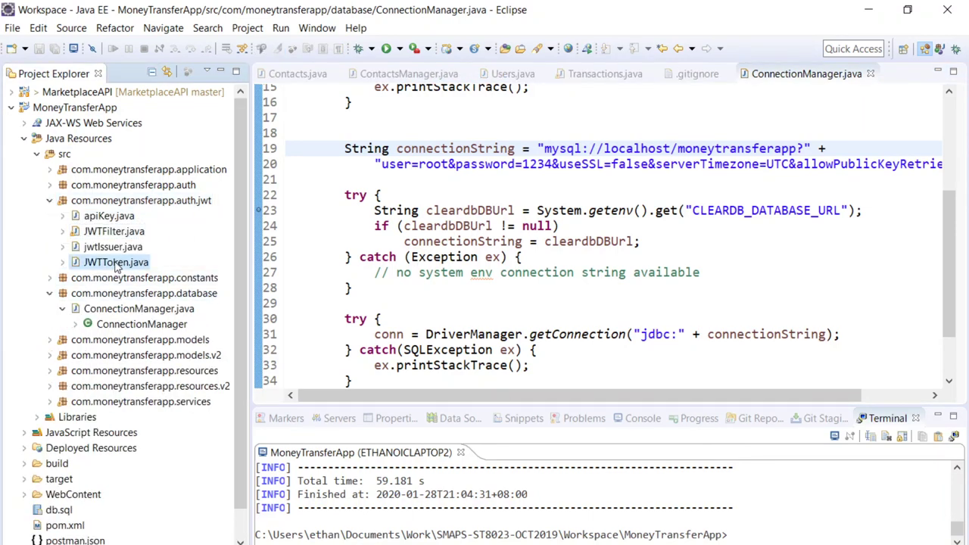
double_click(116, 263)
scroll(707, 273, "down", 10)
scroll(642, 262, "up", 2)
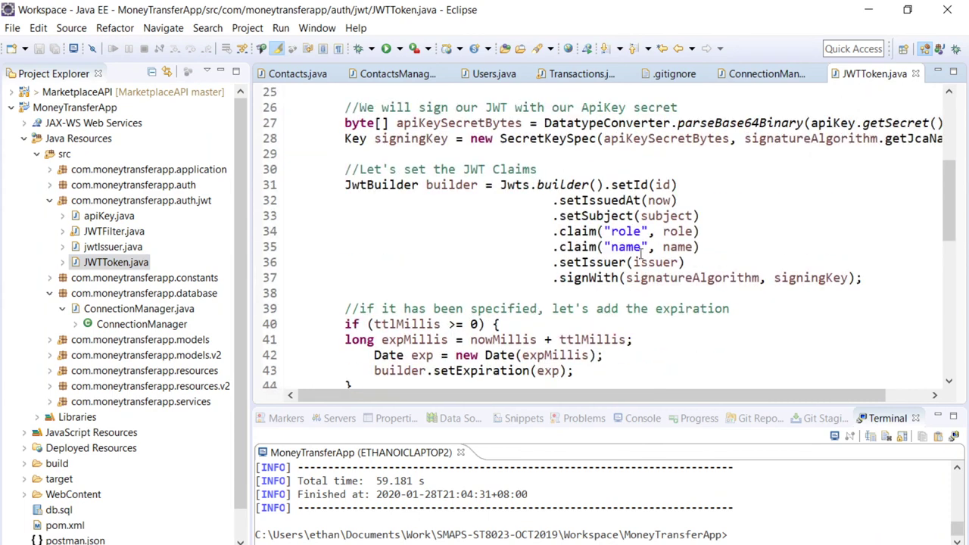
double_click(635, 231)
double_click(665, 216)
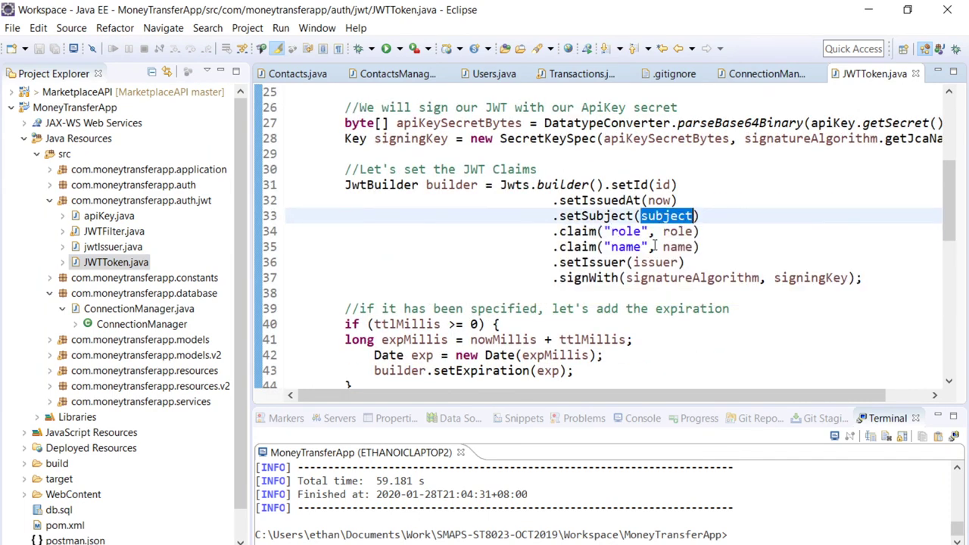
double_click(648, 262)
double_click(656, 278)
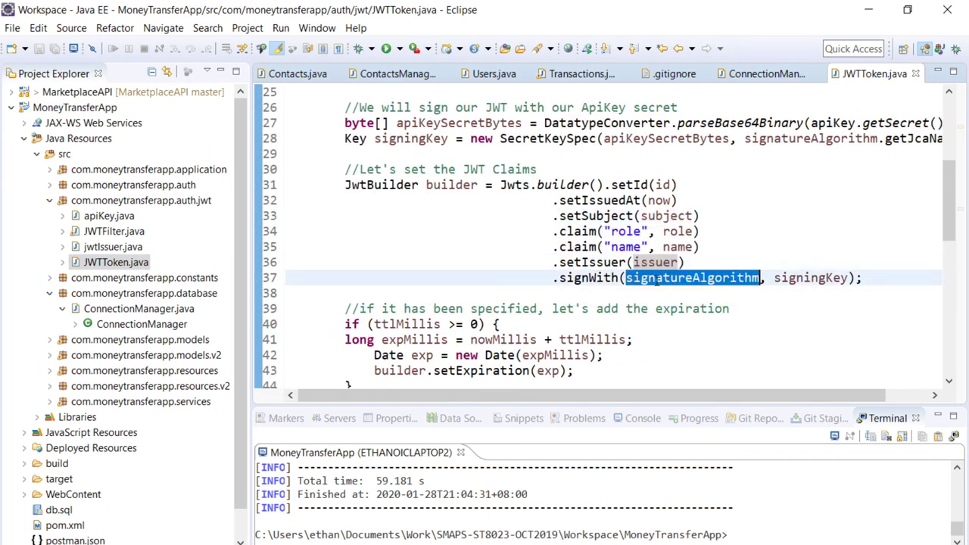
double_click(801, 279)
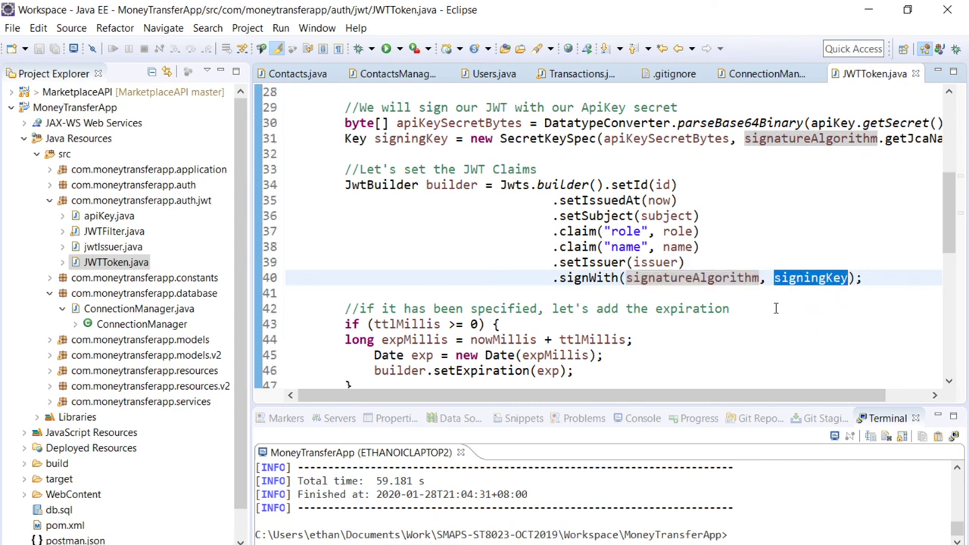
scroll(776, 308, "down", 3)
scroll(776, 309, "up", 2)
scroll(775, 311, "down", 3)
scroll(775, 313, "up", 2)
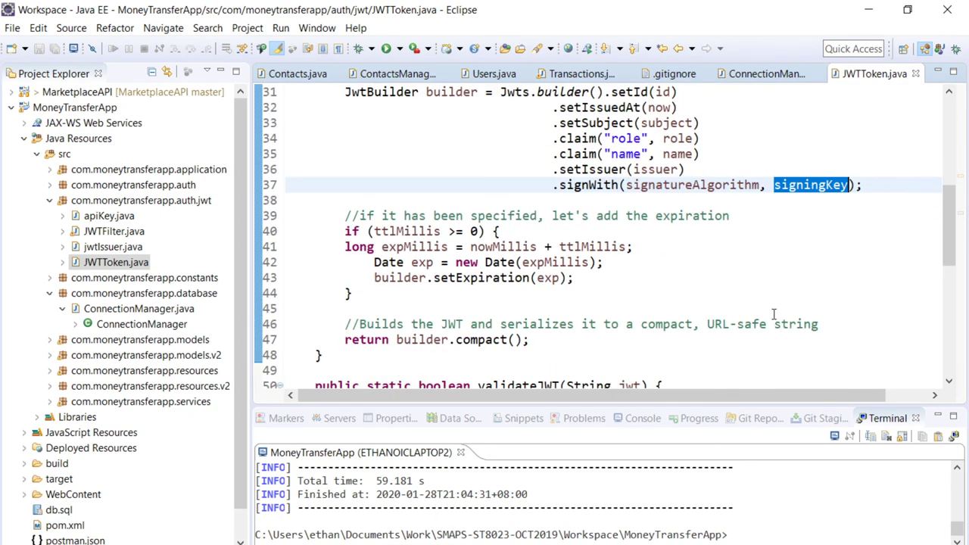
Step: Inspect jwtIssuer.java's moneytransferapp id and issuer domain, and apiKey.java's hardcoded secret
double_click(113, 247)
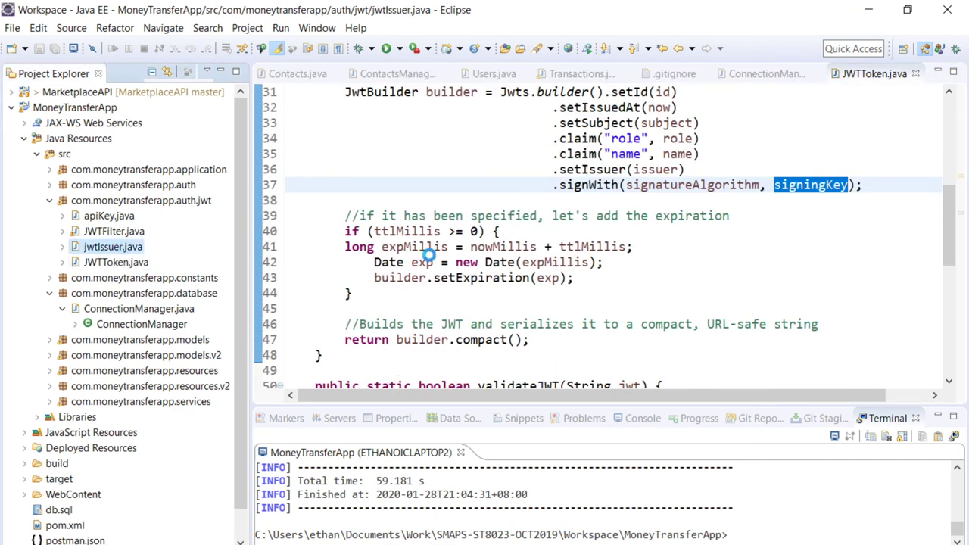
double_click(460, 155)
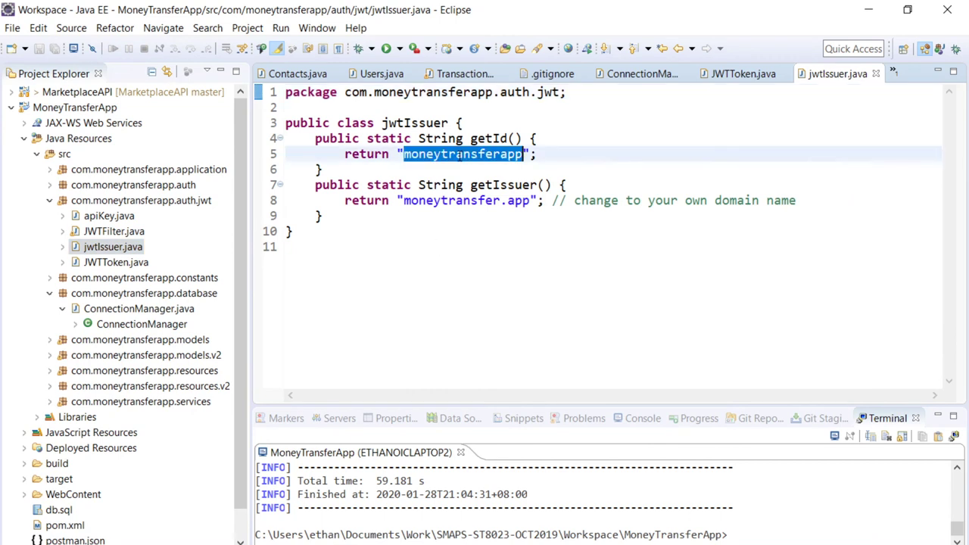
double_click(465, 200)
double_click(461, 155)
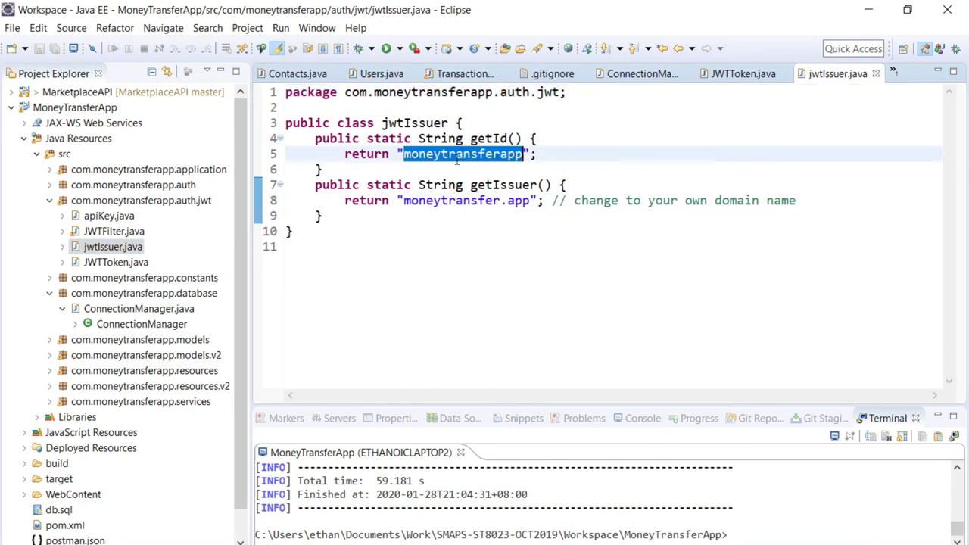
double_click(113, 217)
double_click(455, 155)
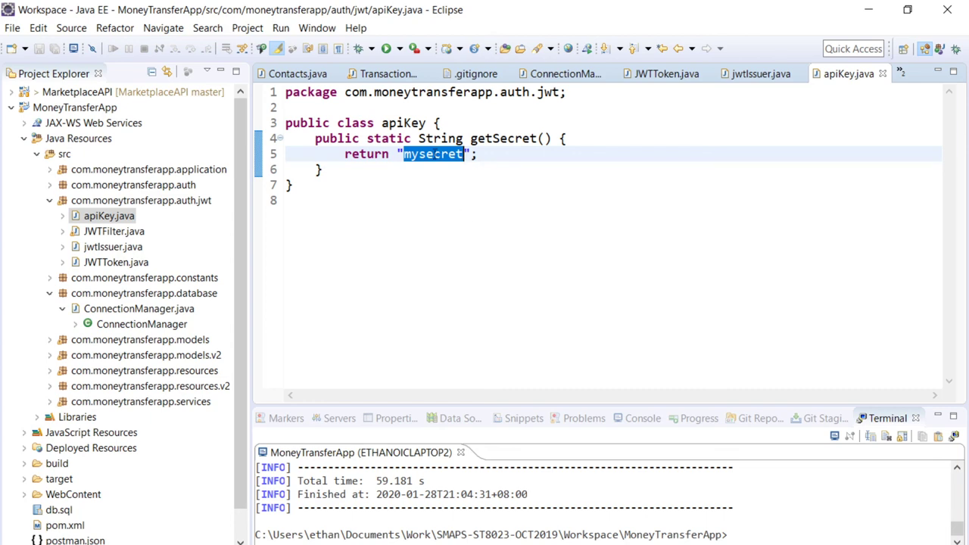
key("alt+Tab")
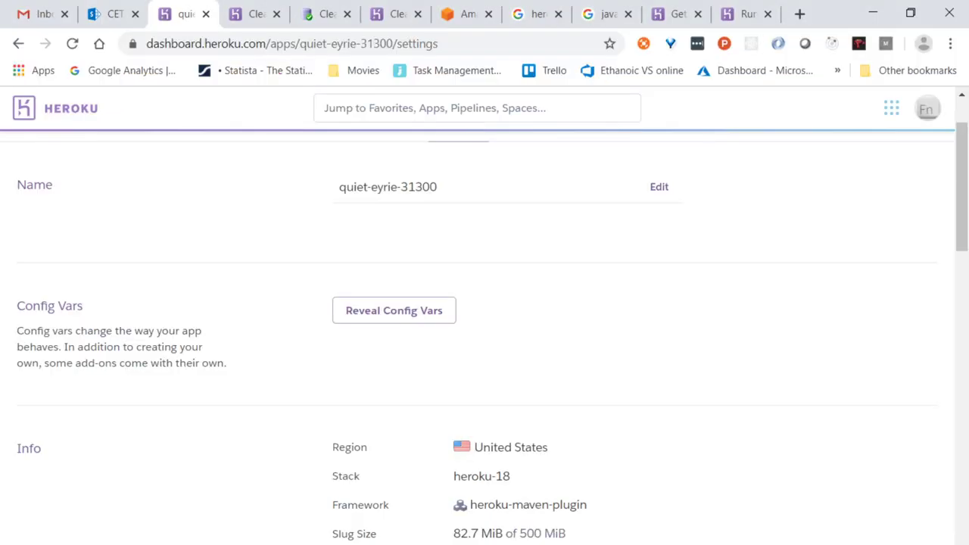
Step: Reveal the Heroku config vars and select the CLEARDB_DATABASE_URL key name
left_click(394, 310)
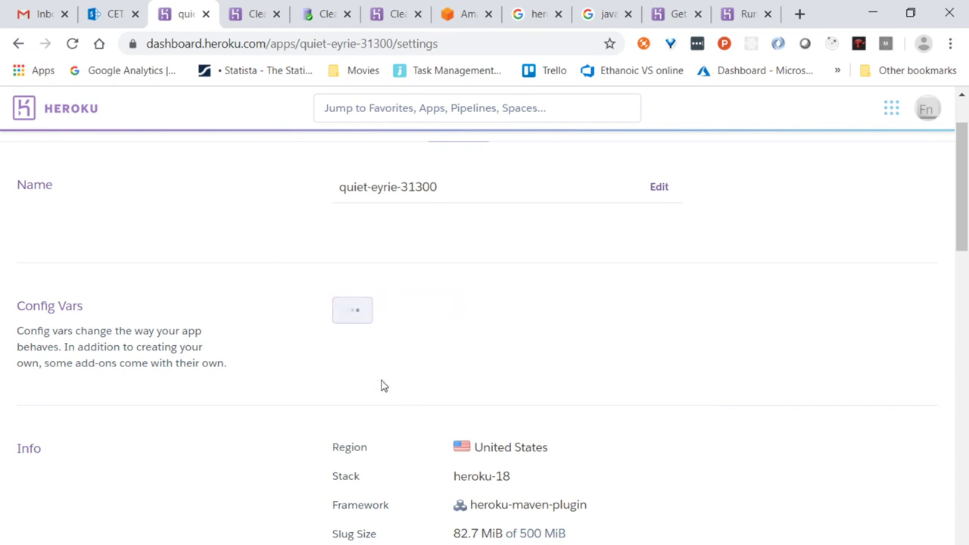
left_click(374, 403)
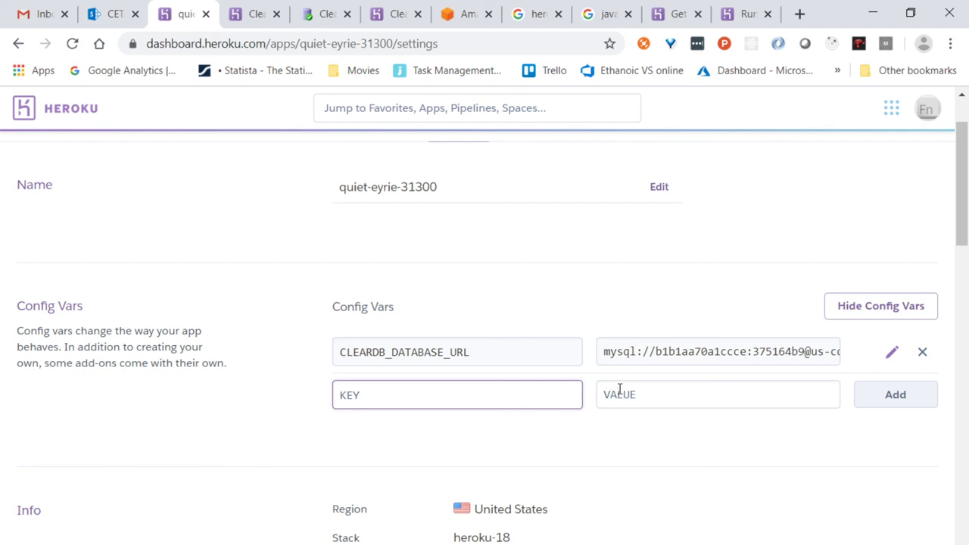
double_click(459, 354)
left_click_drag(459, 354, 306, 359)
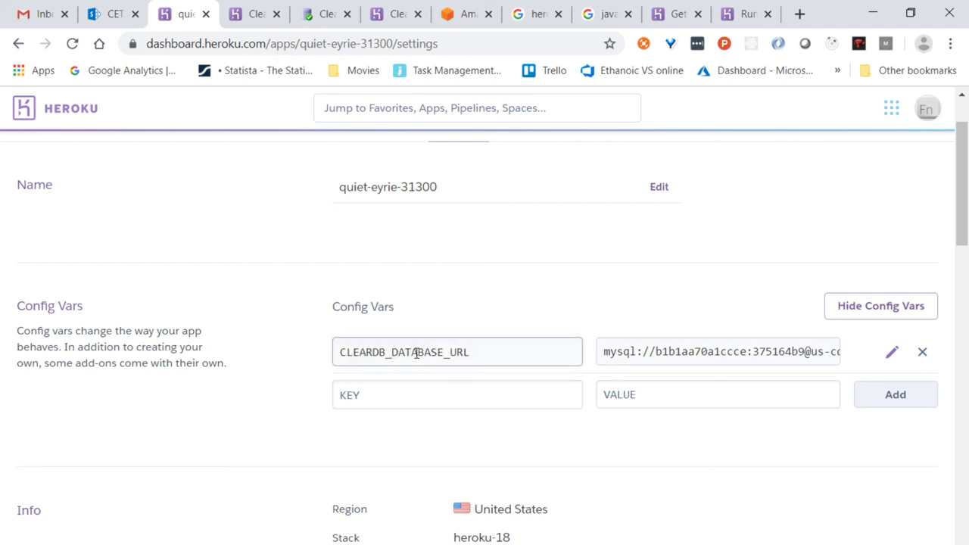
left_click(512, 356)
double_click(437, 353)
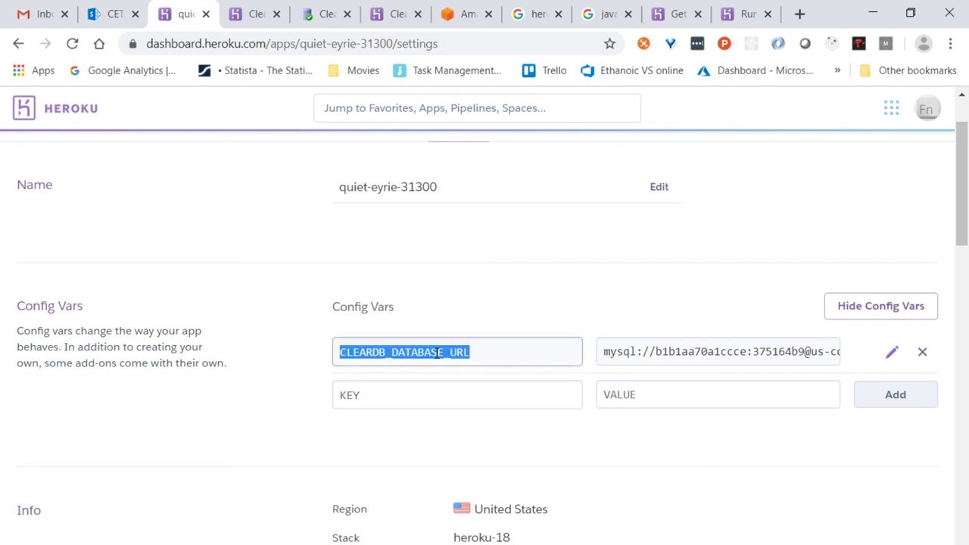
key("alt+Tab")
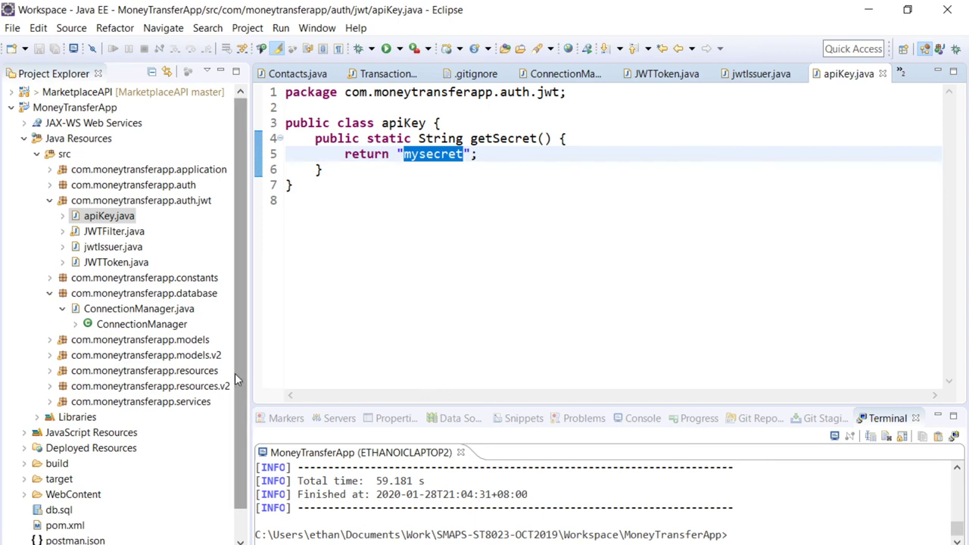
Step: Open ConnectionManager.java and highlight its getenv call reading CLEARDB_DATABASE_URL
left_click(152, 315)
double_click(151, 315)
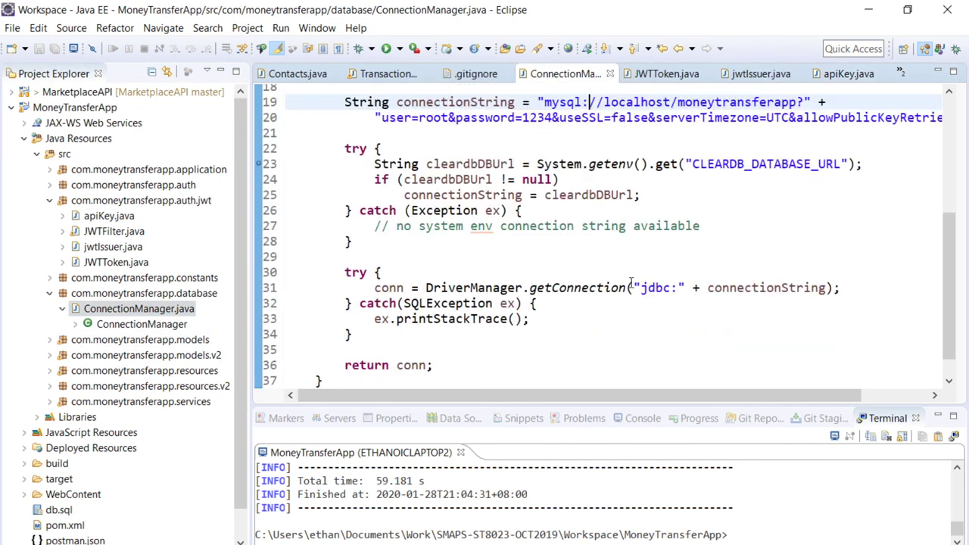
double_click(609, 209)
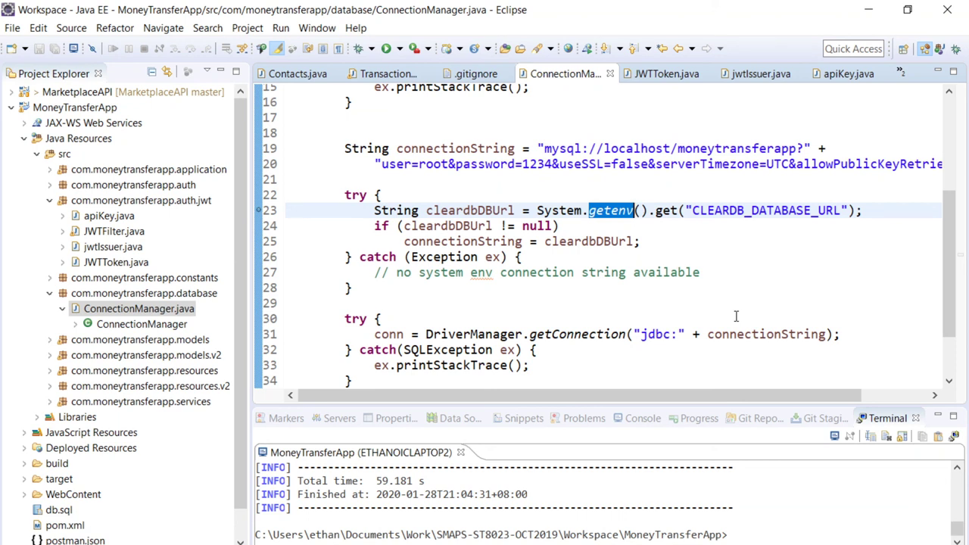
Step: Find 'env' in Windows search and open System Properties' Environment Variables dialog
key("super+s")
type("env")
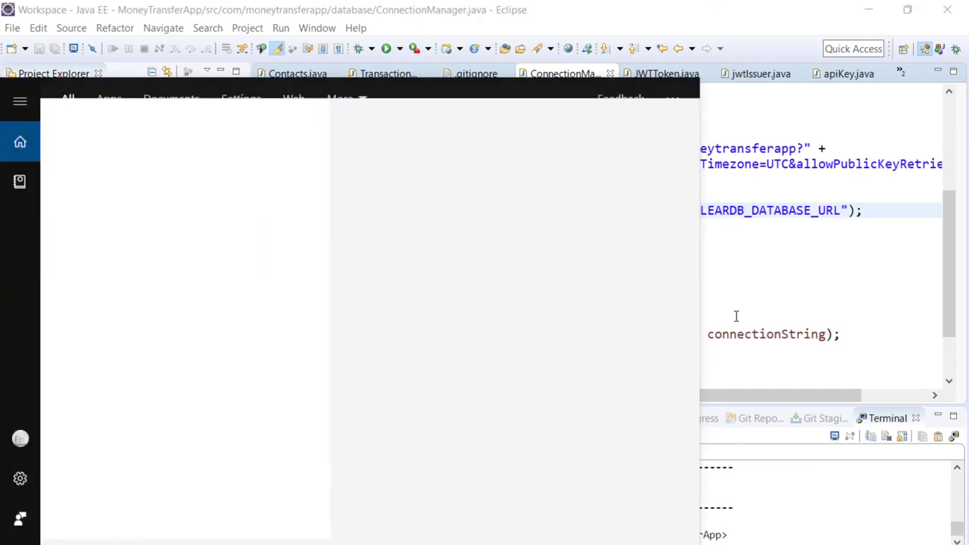
key("Return")
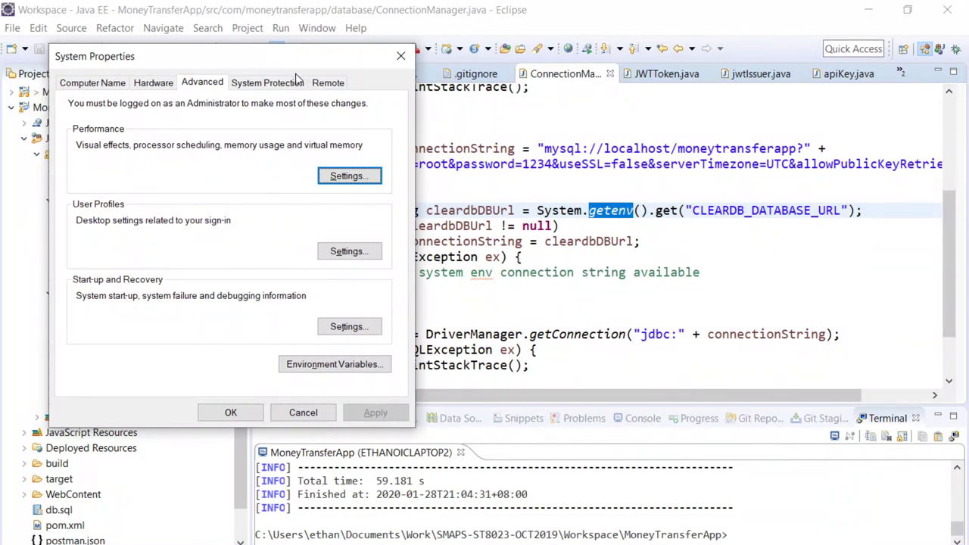
left_click_drag(275, 60, 492, 100)
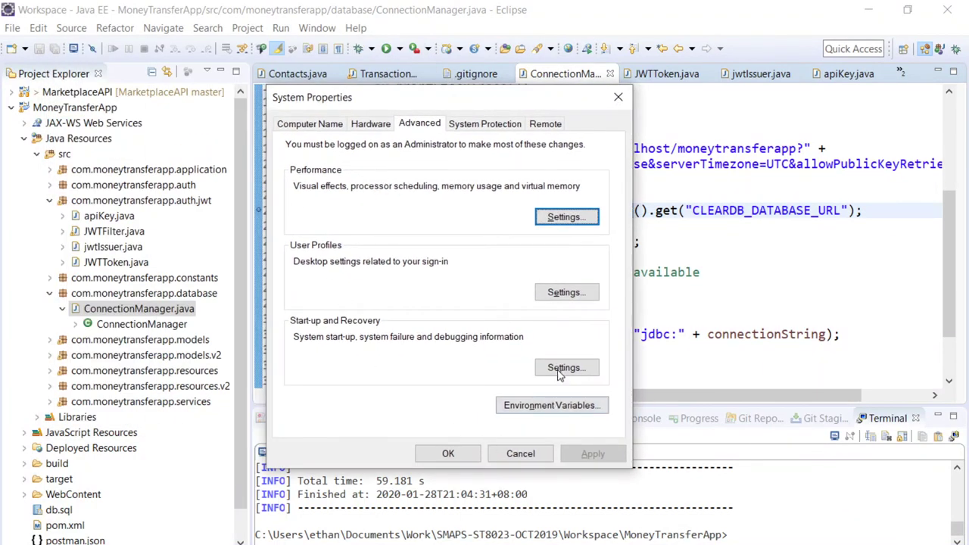
left_click(530, 402)
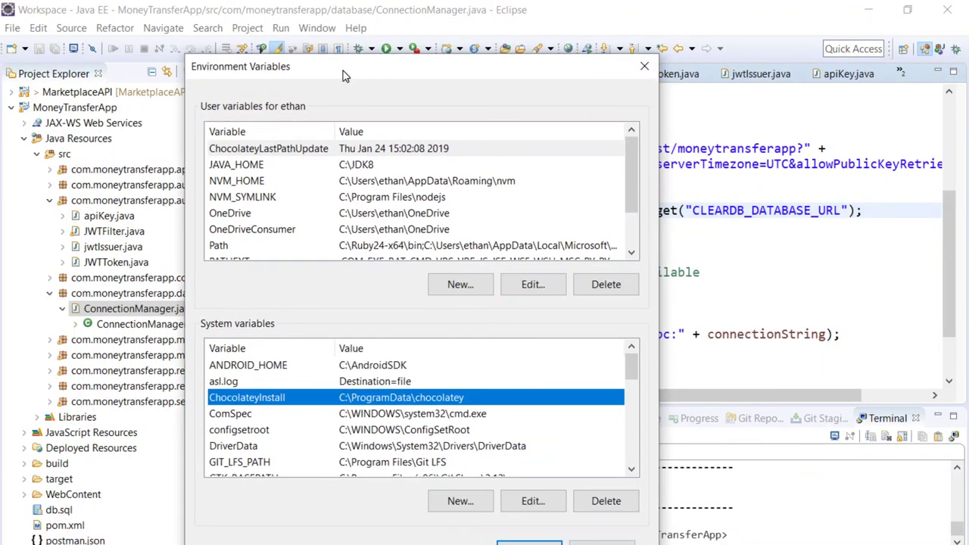
left_click_drag(407, 42, 343, 49)
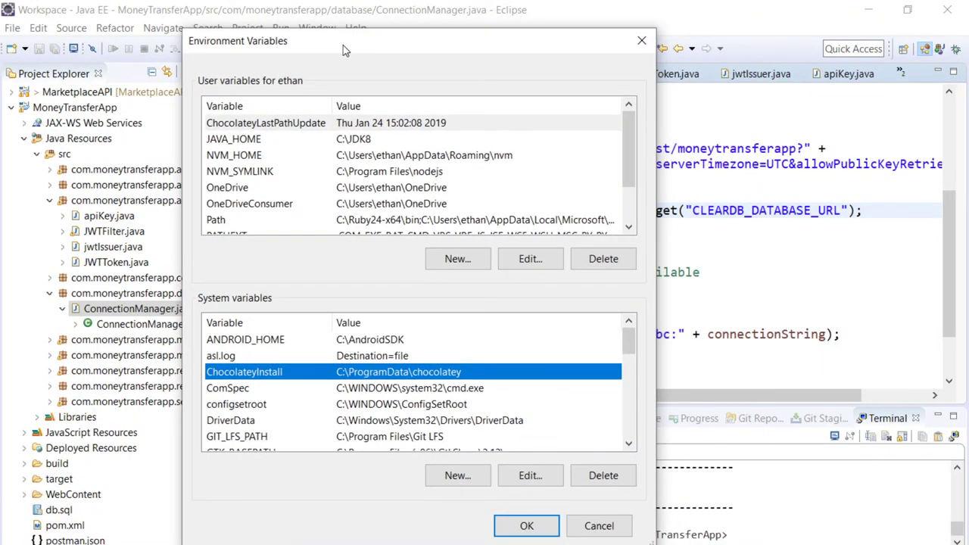